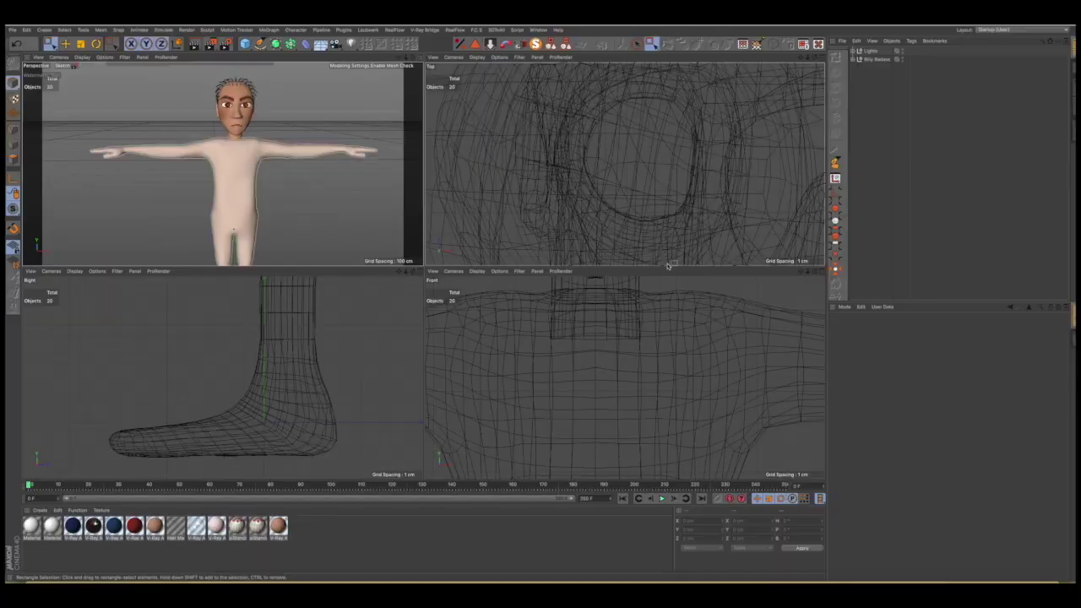
Maximise the Front view, zoomed out and centred on the character, and open the Mesh menu.
middle_click(522, 317)
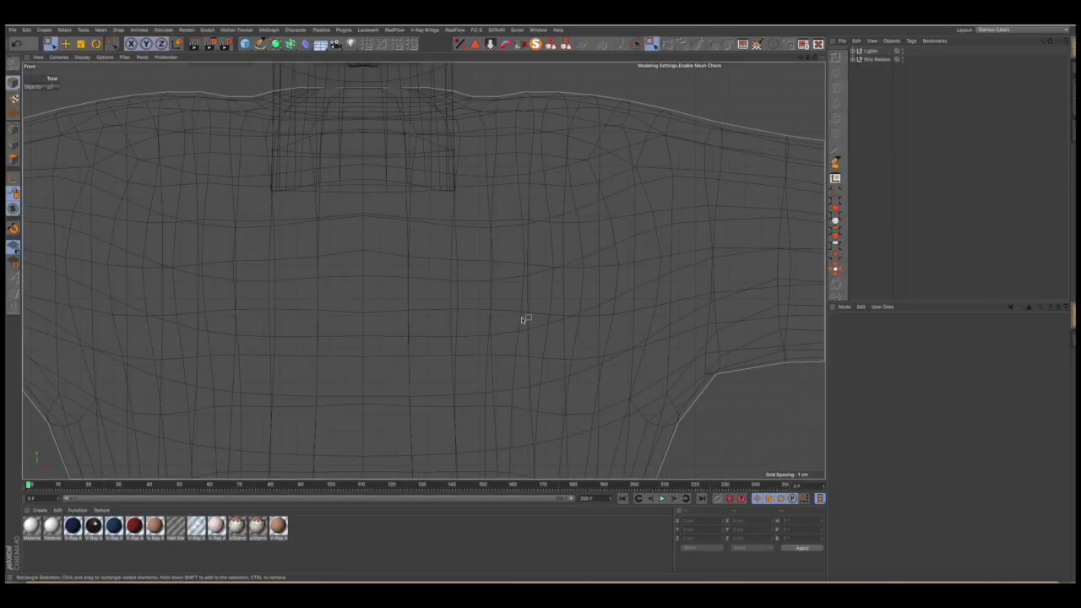
scroll(522, 317, "down", 5)
scroll(521, 317, "down", 1)
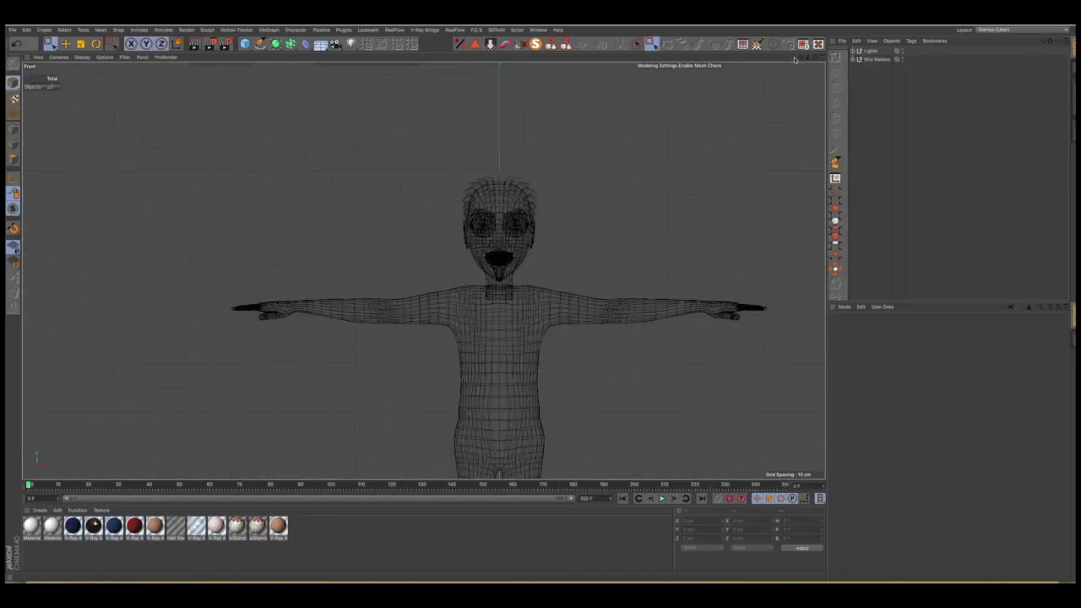
middle_click_drag(422, 271, 380, 224, "alt")
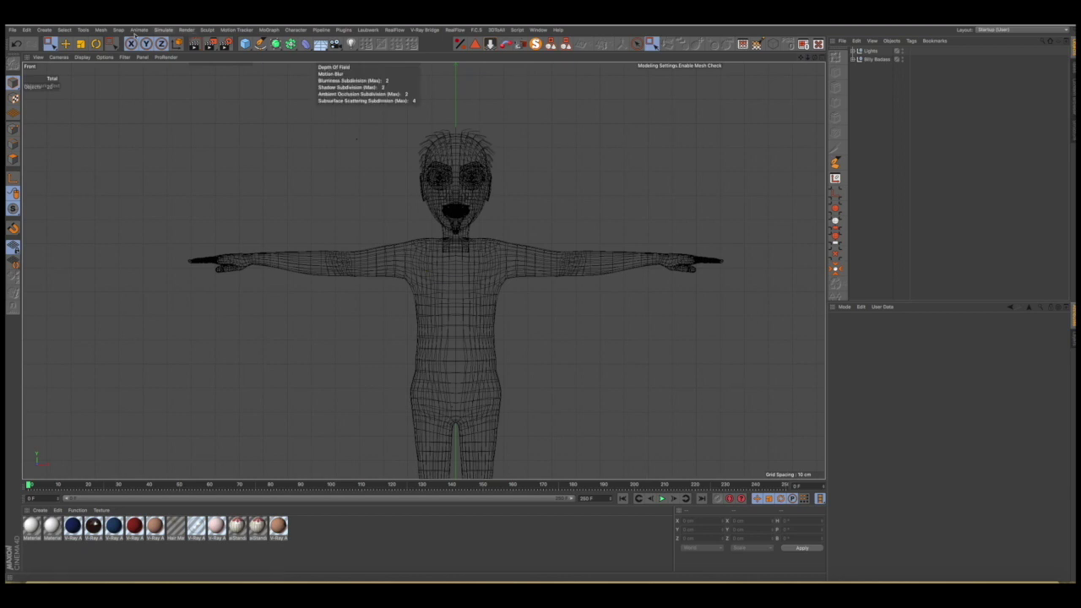
left_click(102, 30)
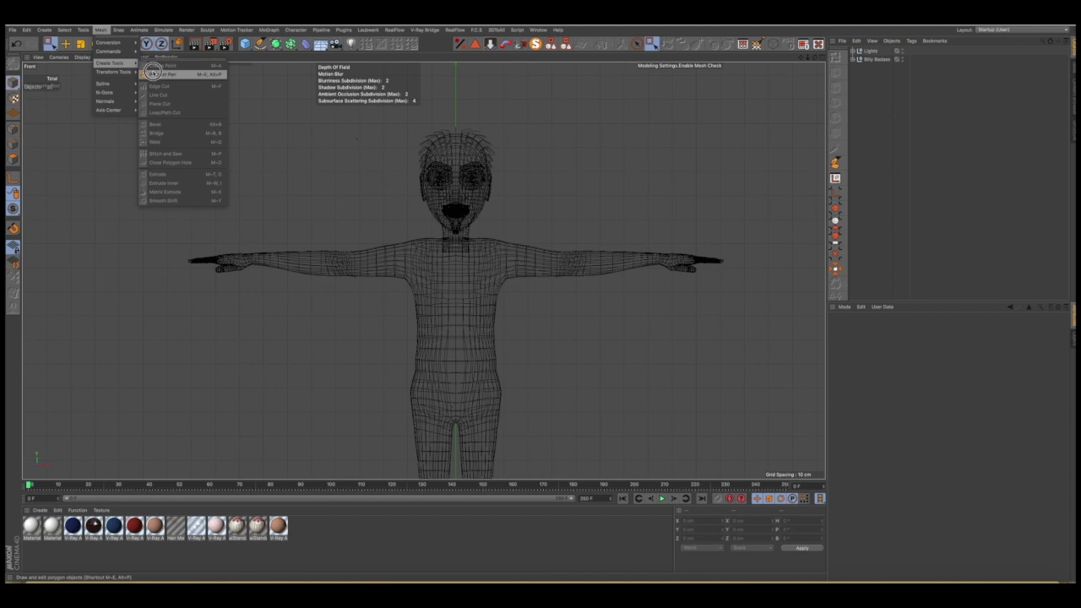
Start a Polygon Pen outline with points across the chest up to the neck.
left_click(153, 74)
scroll(476, 322, "up", 3)
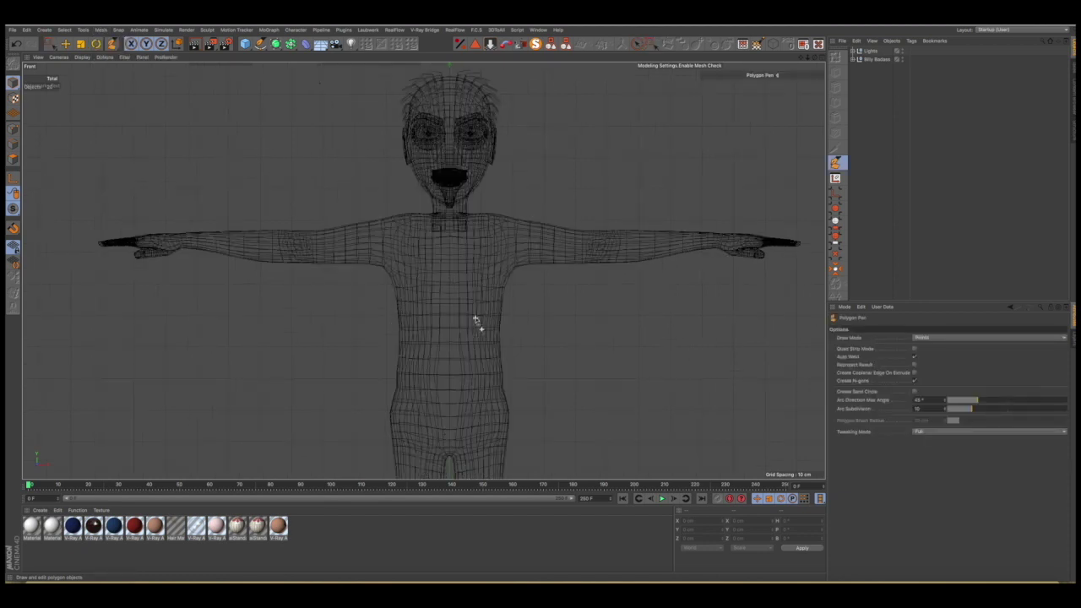
scroll(476, 315, "up", 2)
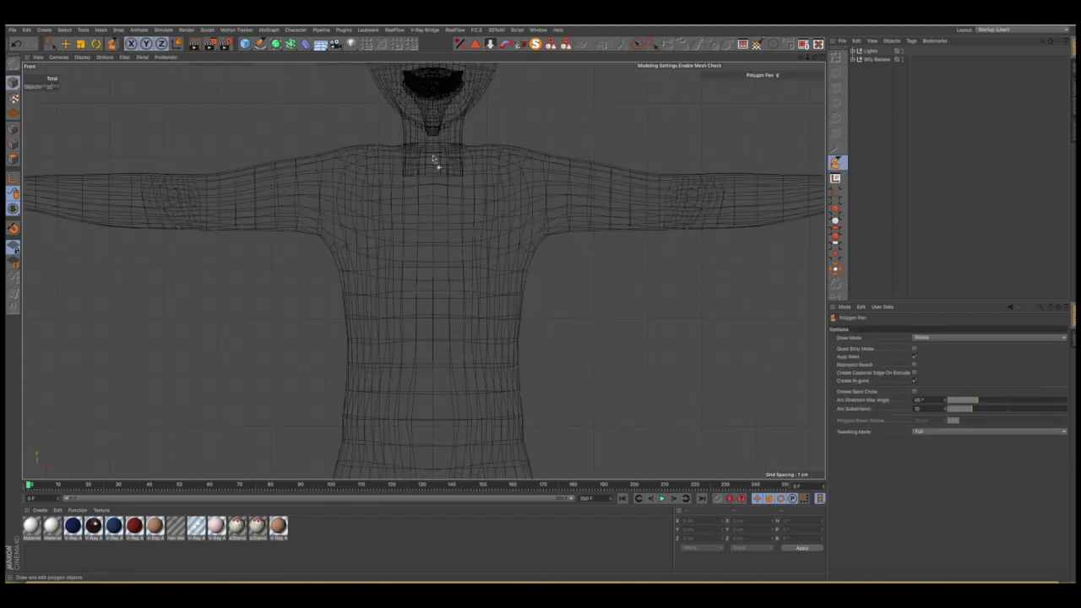
left_click(433, 207)
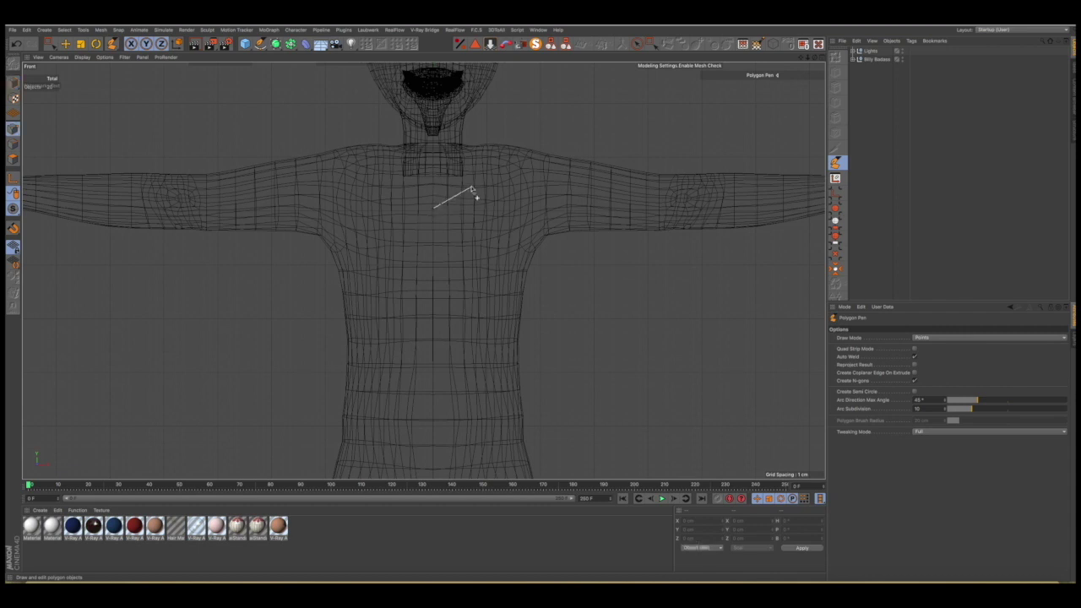
left_click(473, 189)
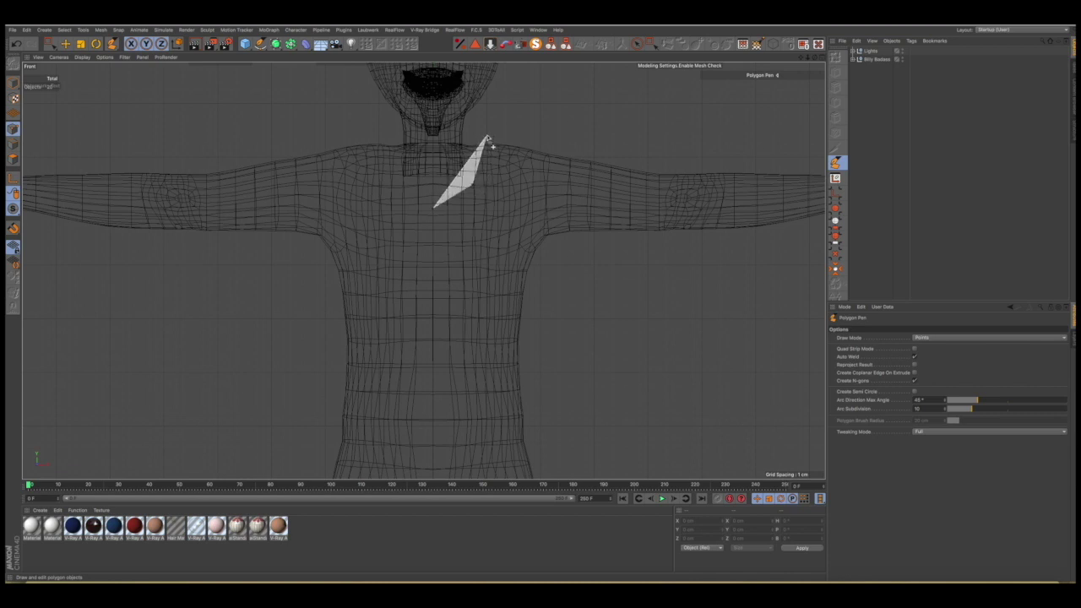
left_click(488, 138)
Continue the outline along the shoulder, to both outer sleeve corners, and down to the hip.
scroll(553, 165, "down", 1)
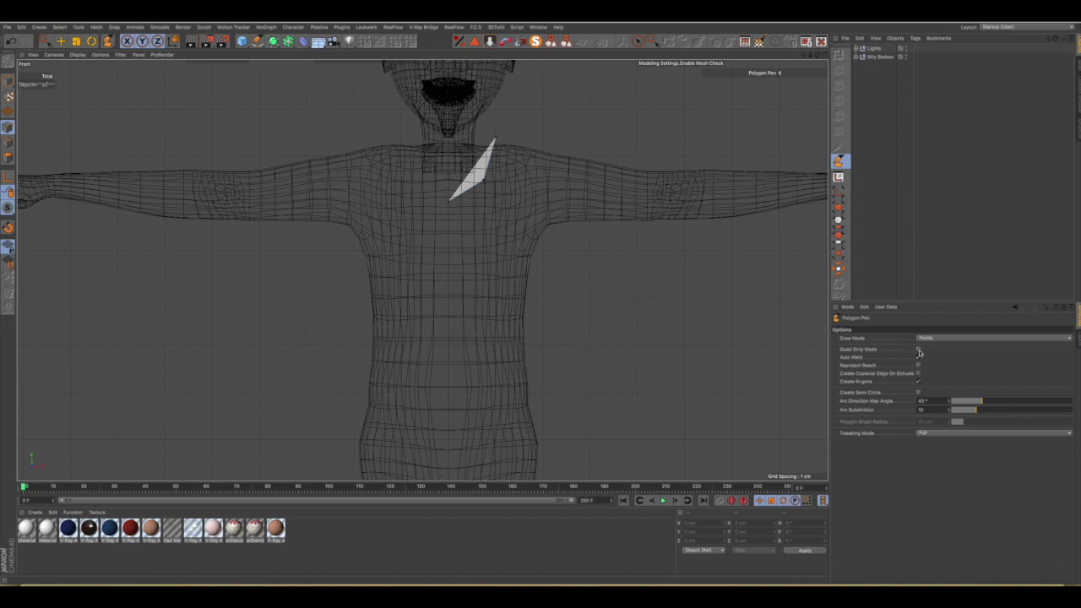
left_click(556, 155)
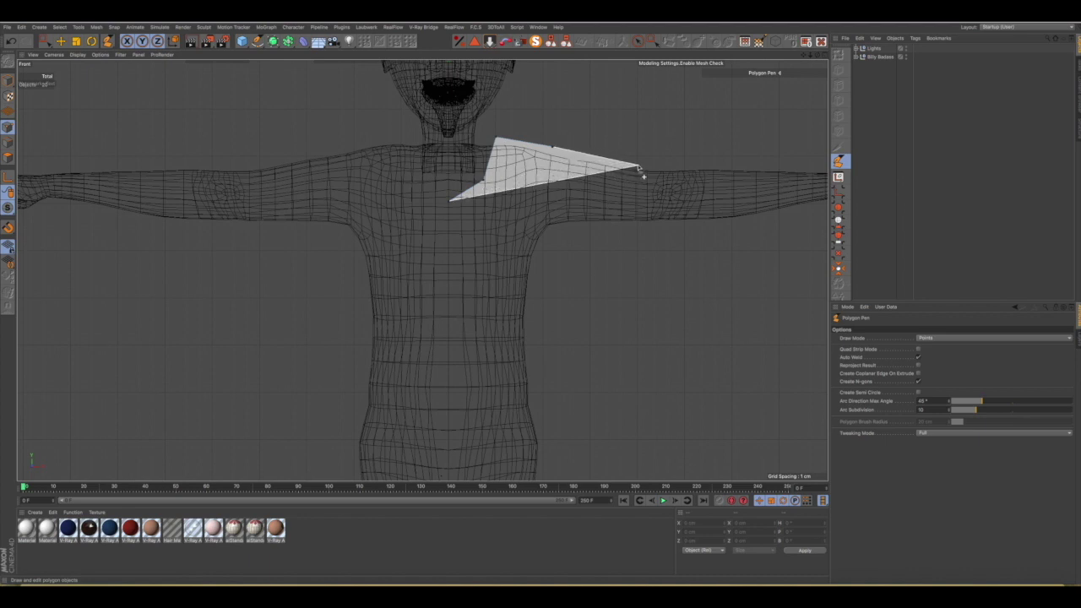
left_click(640, 170)
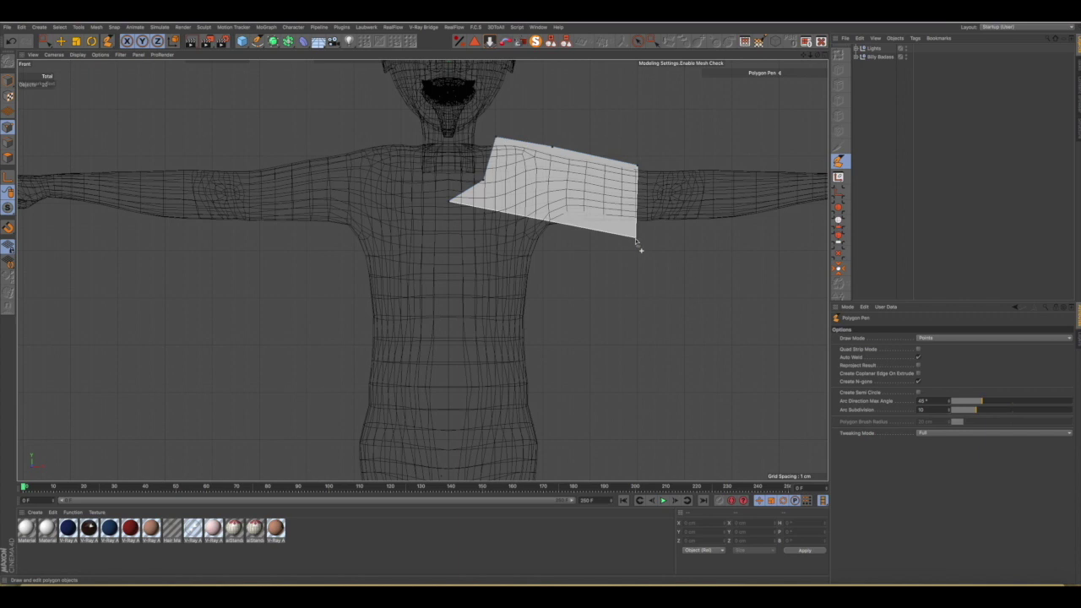
left_click(637, 242)
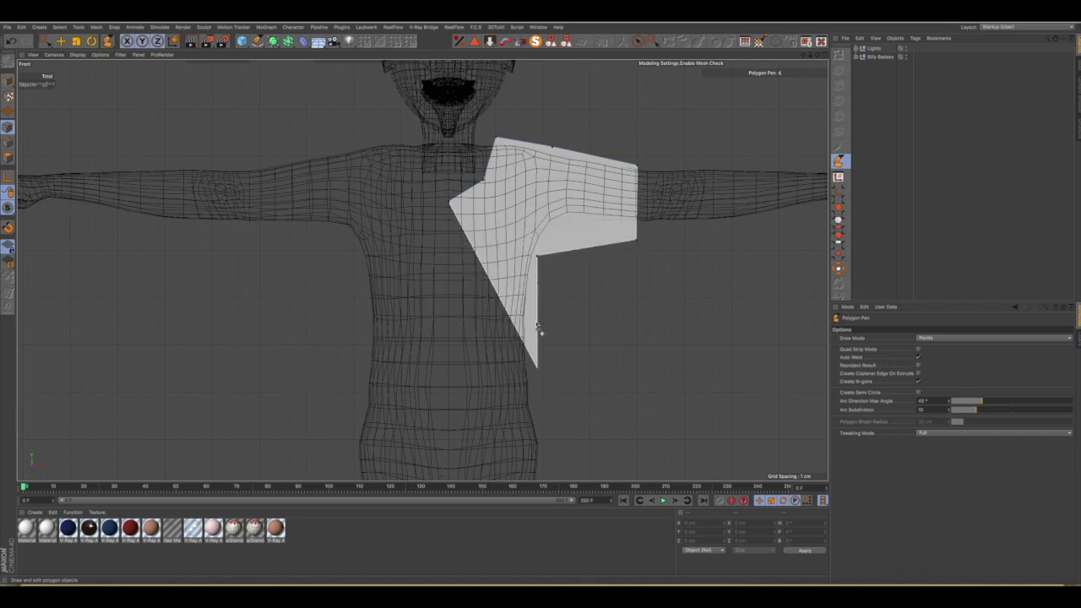
scroll(537, 347, "down", 5)
scroll(537, 350, "up", 5)
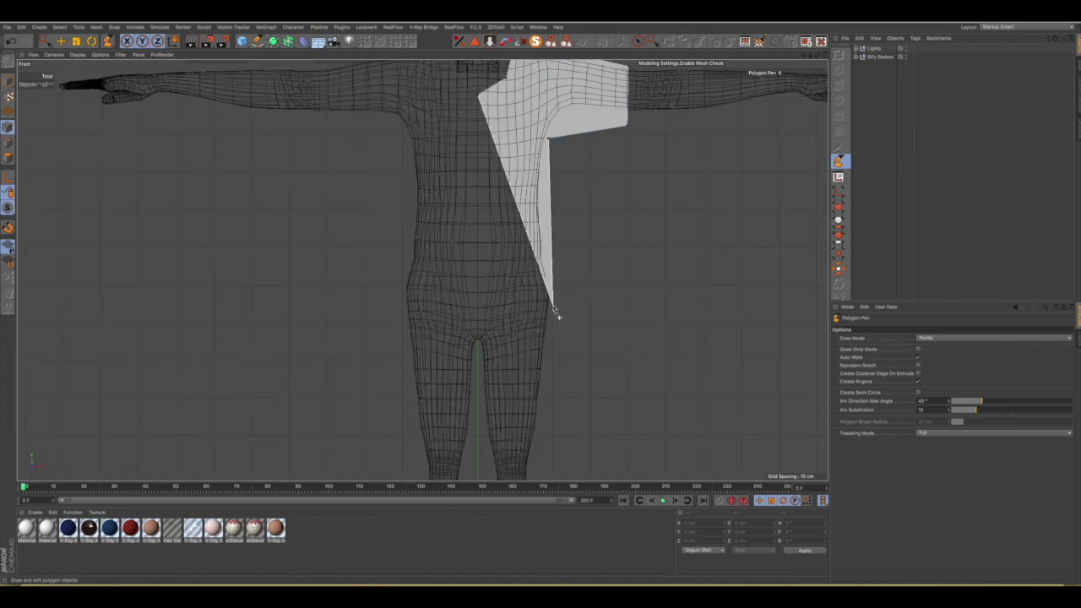
left_click(555, 311)
left_click(479, 311)
Close the outline and nudge the corner, chest, neckline and sleeve corner points into place.
left_click(479, 96)
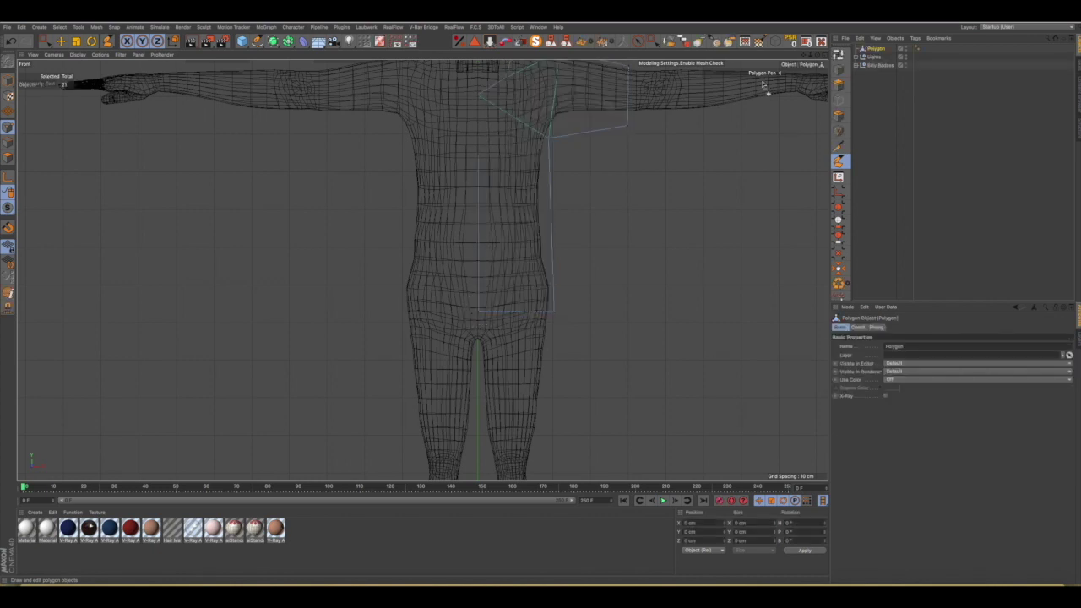
left_click_drag(803, 54, 423, 270)
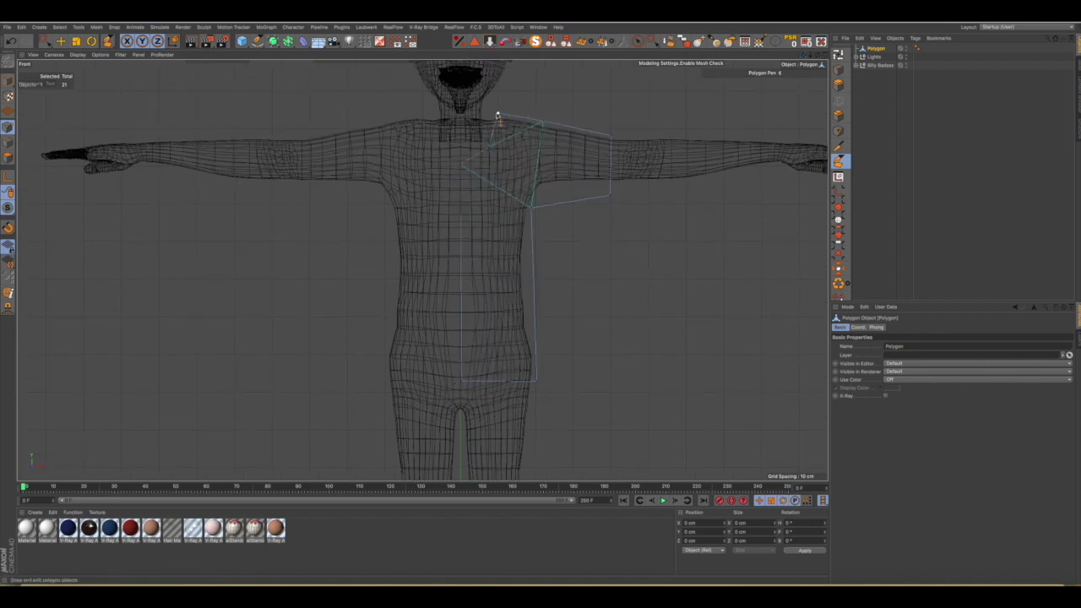
scroll(486, 117, "up", 3)
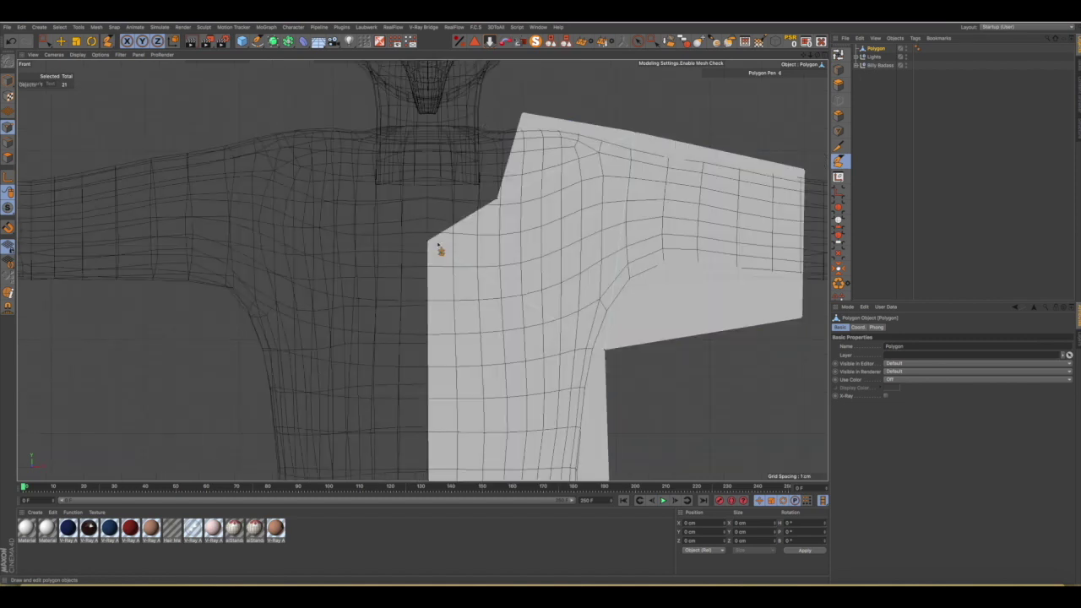
left_click_drag(428, 243, 428, 226)
left_click_drag(498, 201, 497, 194)
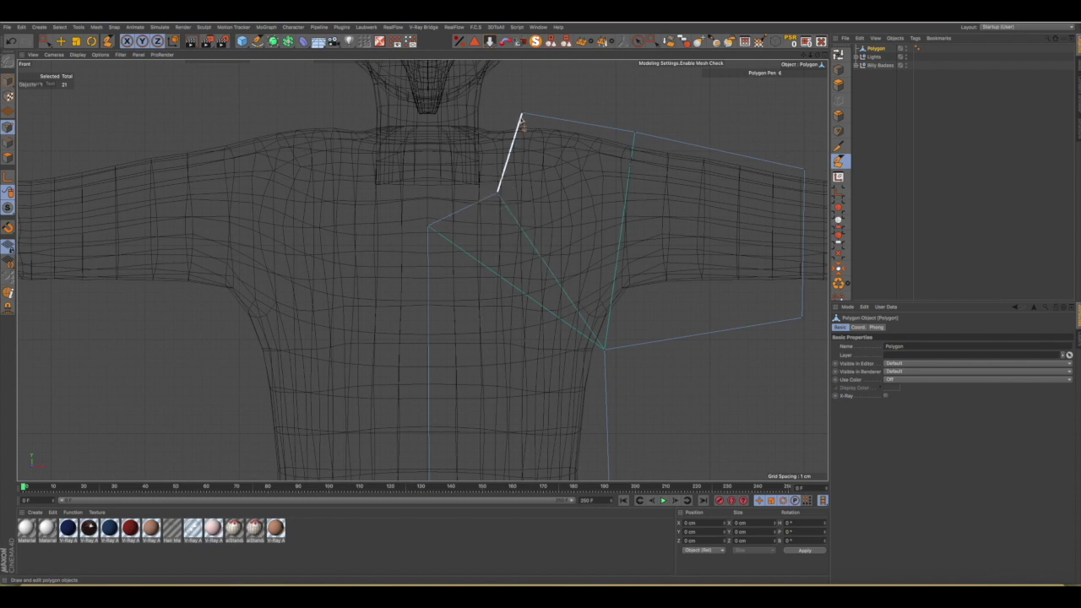
left_click_drag(522, 112, 524, 103)
left_click_drag(634, 133, 636, 123)
left_click_drag(790, 55, 798, 96)
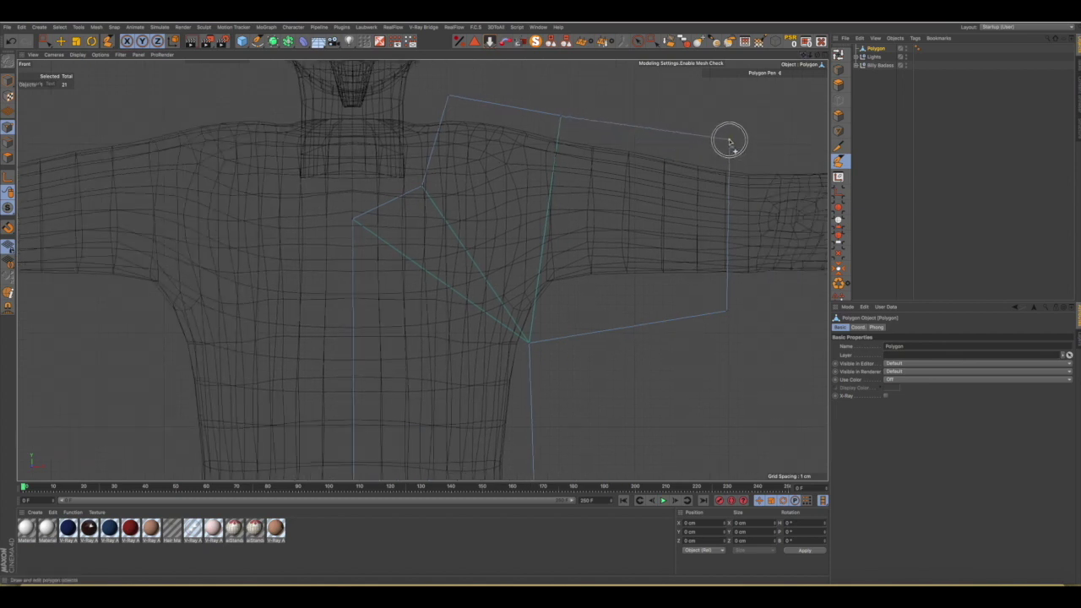
left_click_drag(727, 311, 728, 320)
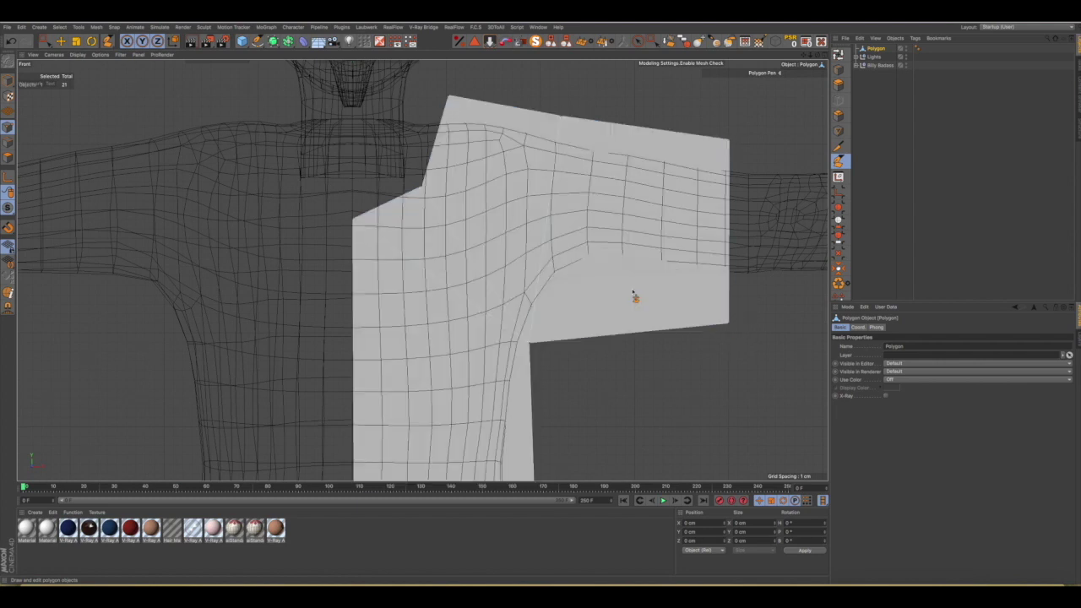
Raise the armpit point, add a point on the side edge and align the armpit with it.
scroll(635, 287, "down", 3)
scroll(637, 284, "down", 3)
scroll(611, 321, "up", 3)
scroll(603, 263, "up", 2)
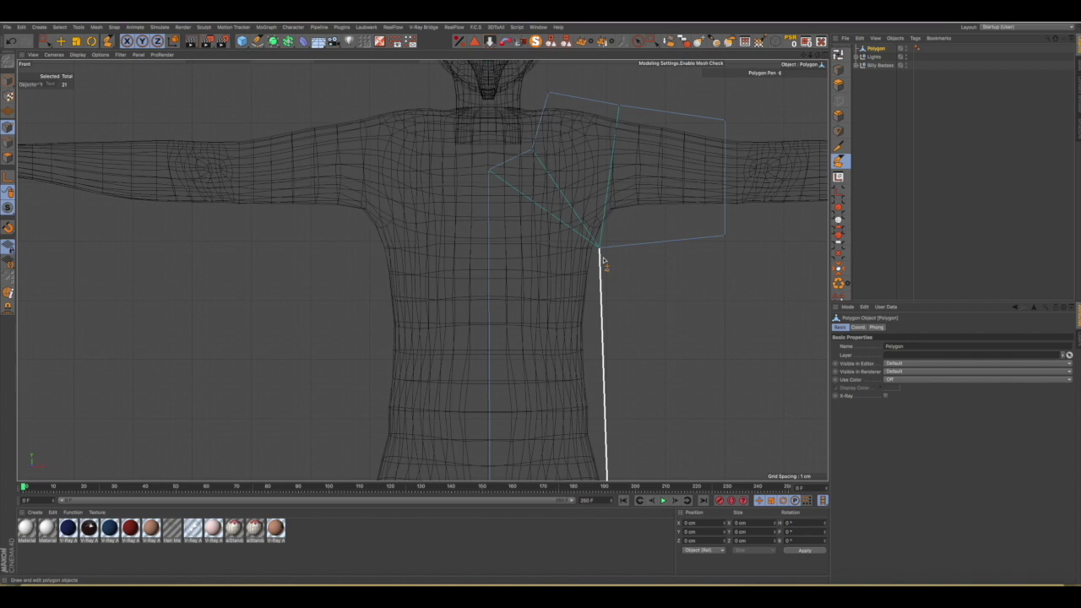
left_click_drag(601, 251, 614, 236)
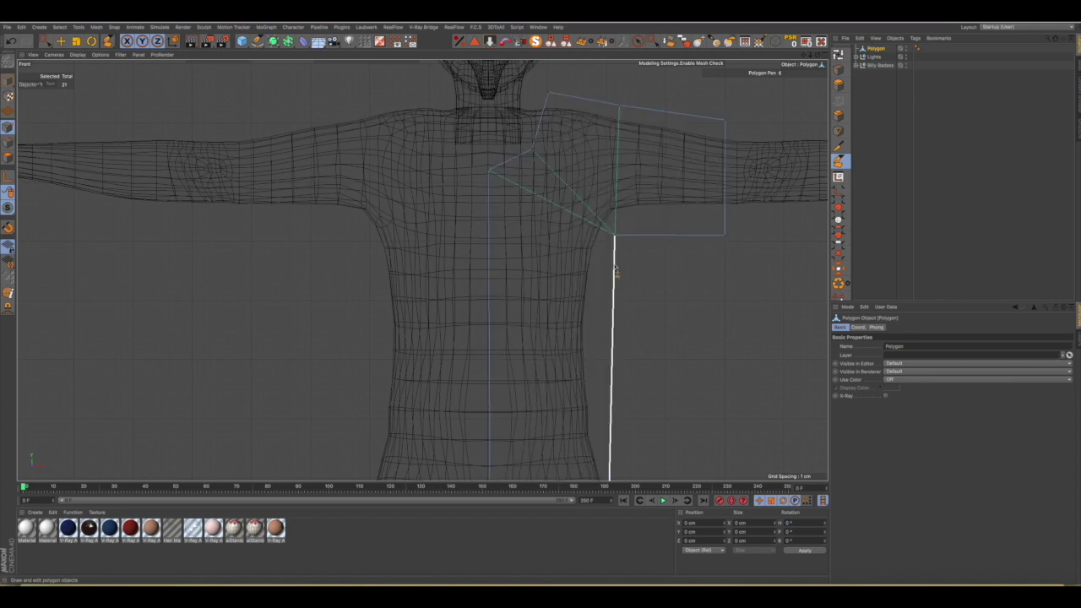
left_click(615, 268)
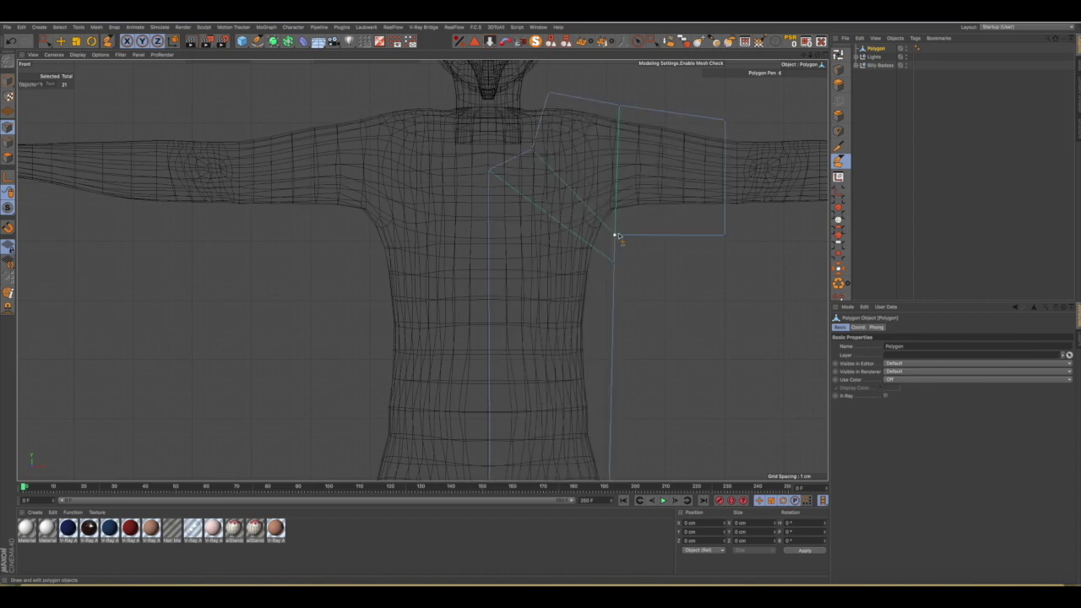
left_click_drag(617, 237, 603, 265)
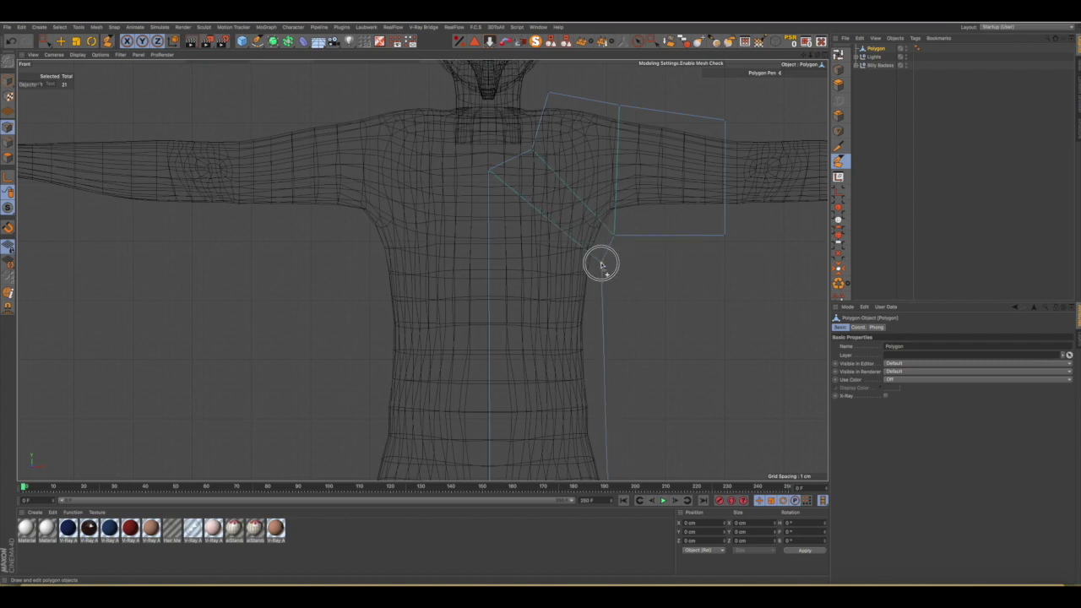
scroll(584, 283, "down", 3)
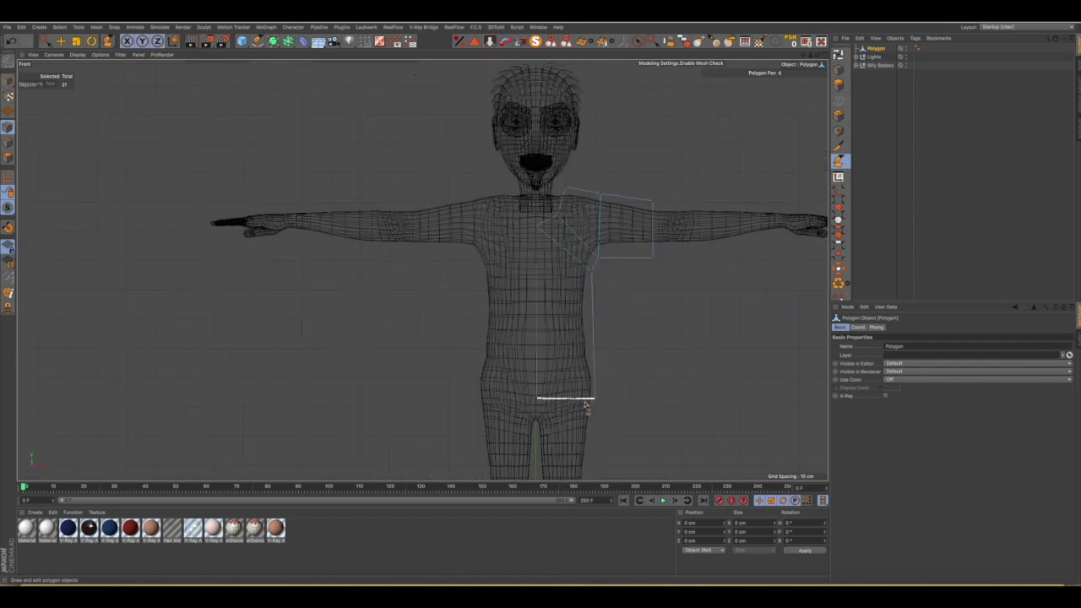
scroll(585, 401, "up", 6)
scroll(604, 397, "up", 1)
scroll(621, 394, "down", 6)
scroll(615, 394, "down", 2)
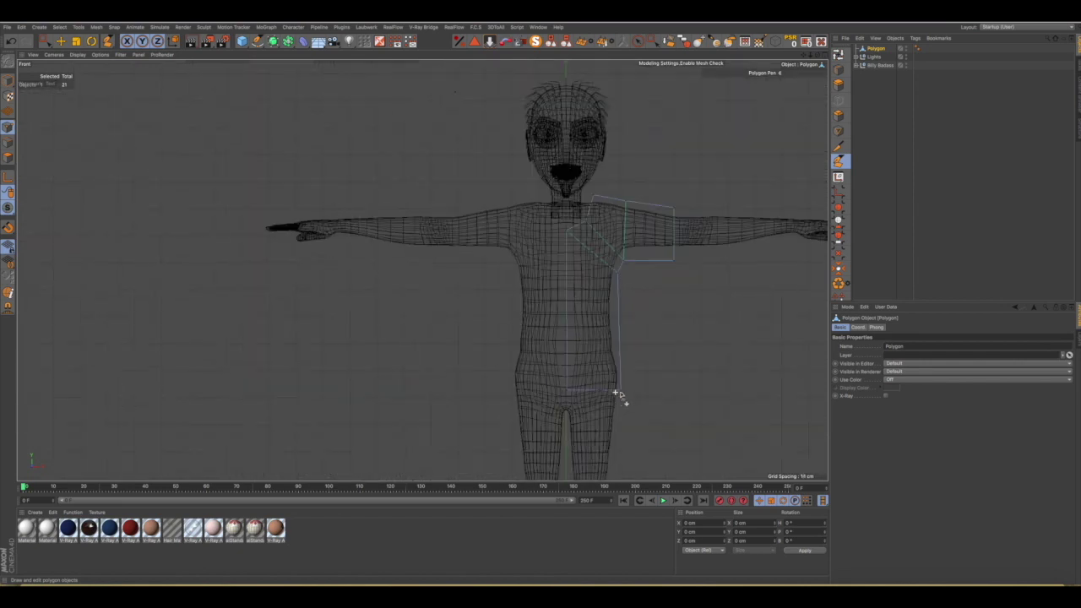
Close the new panel shape and box-select its points on the torso.
left_click(622, 392)
left_click(45, 41)
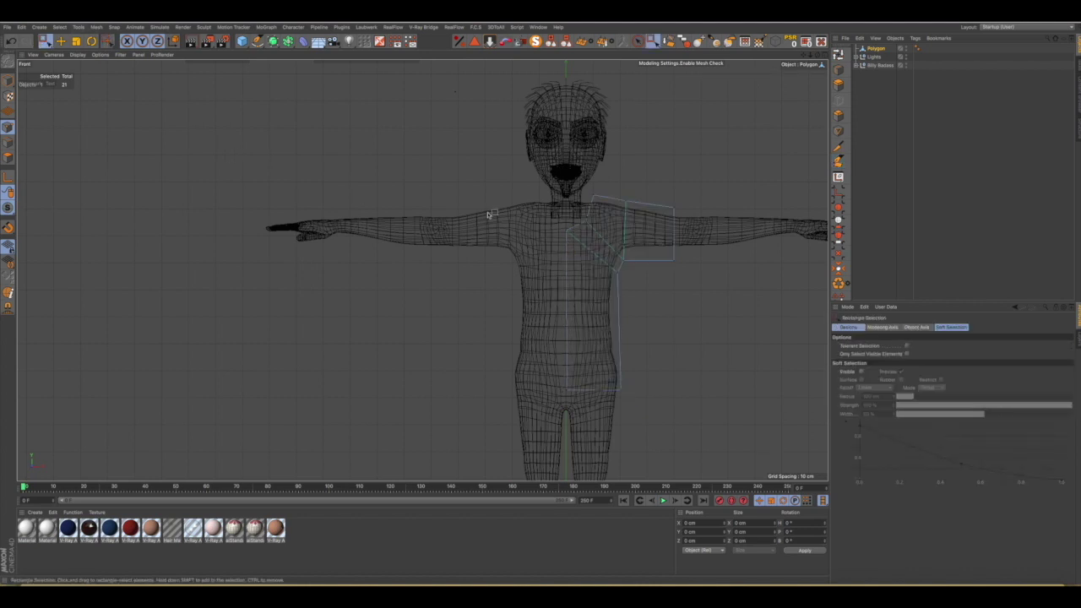
left_click_drag(515, 201, 577, 435)
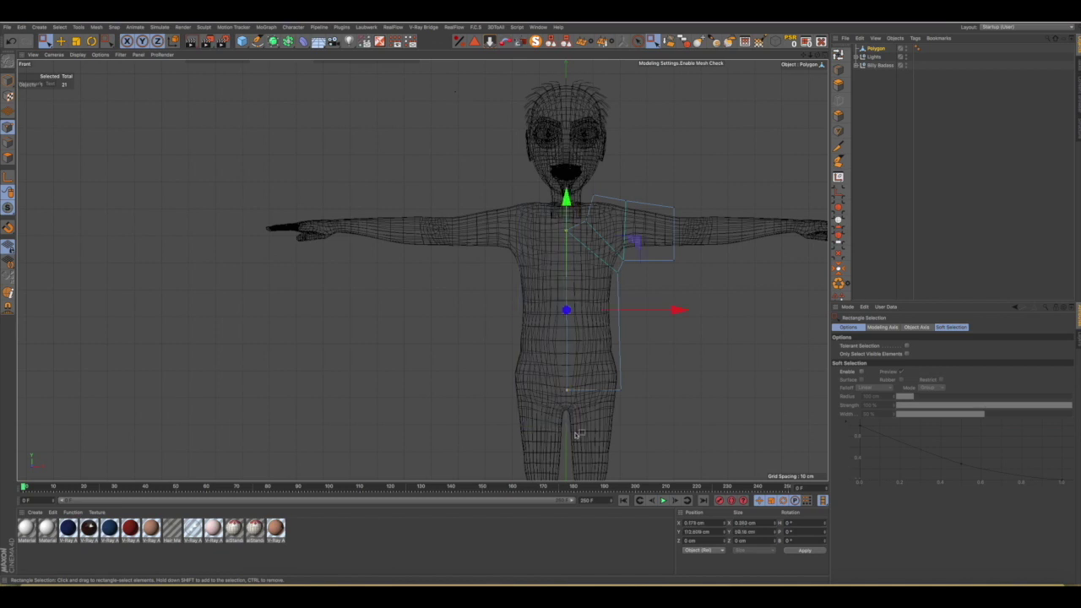
scroll(841, 262, "down", 3)
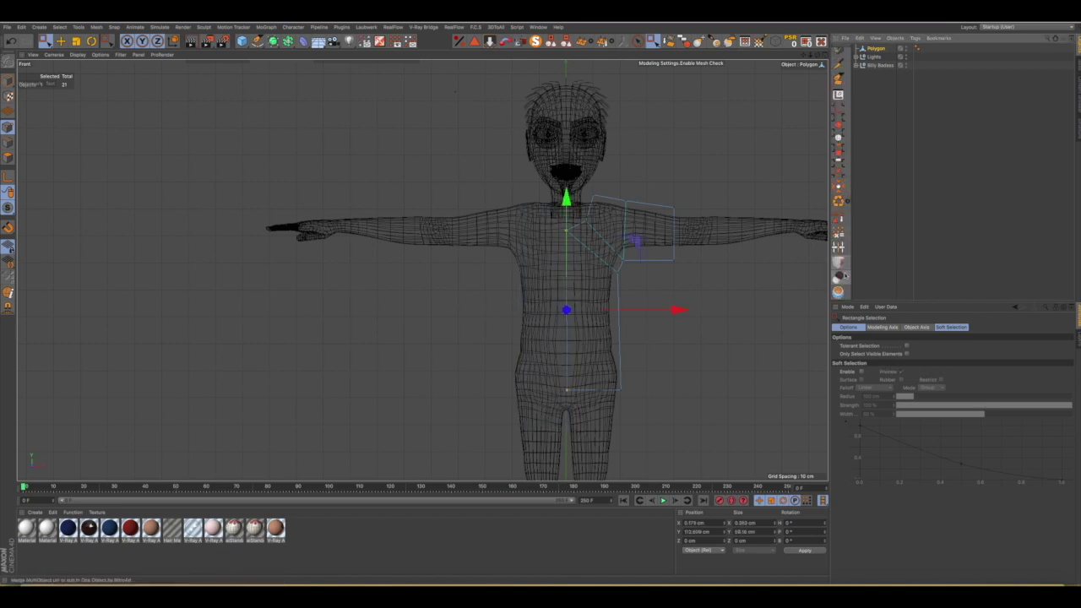
Set the selected points to X 0 cm in World coordinates with Set Point Value.
left_click(839, 234)
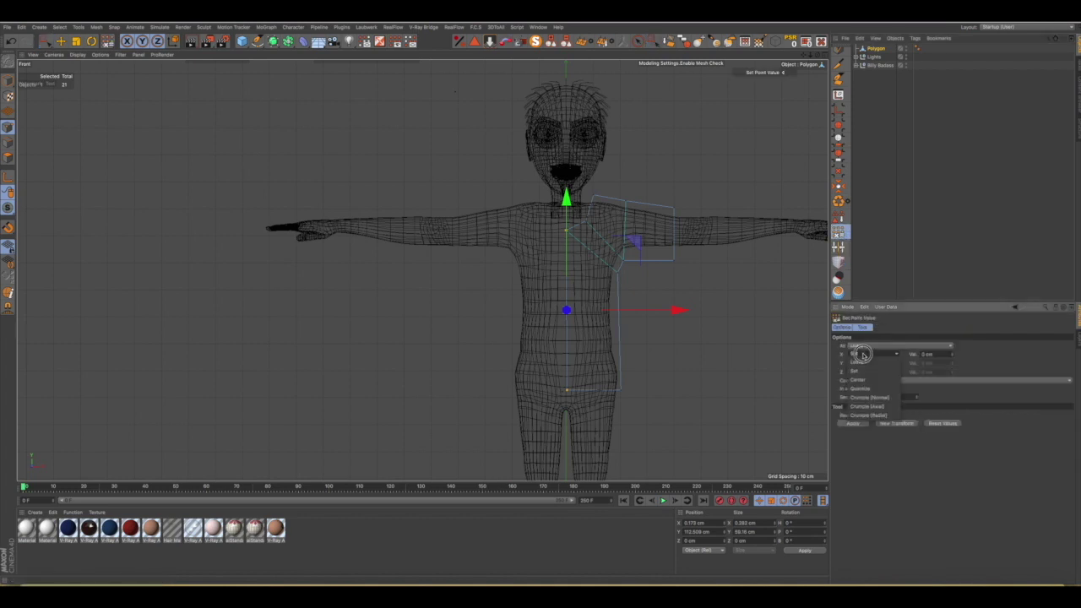
left_click(863, 355)
left_click(862, 362)
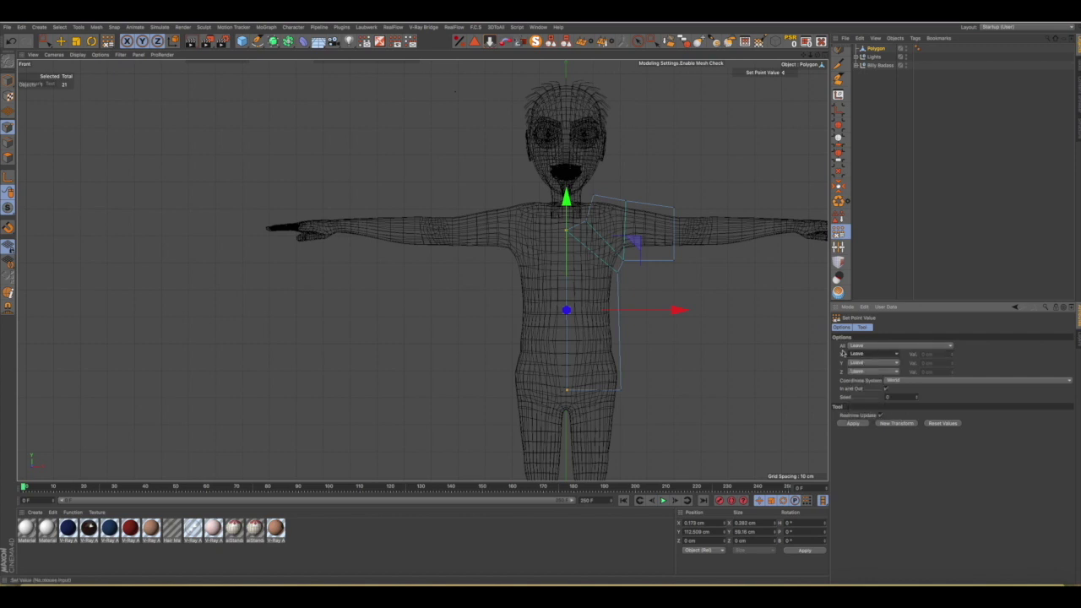
left_click(856, 356)
left_click(858, 364)
left_click(898, 382)
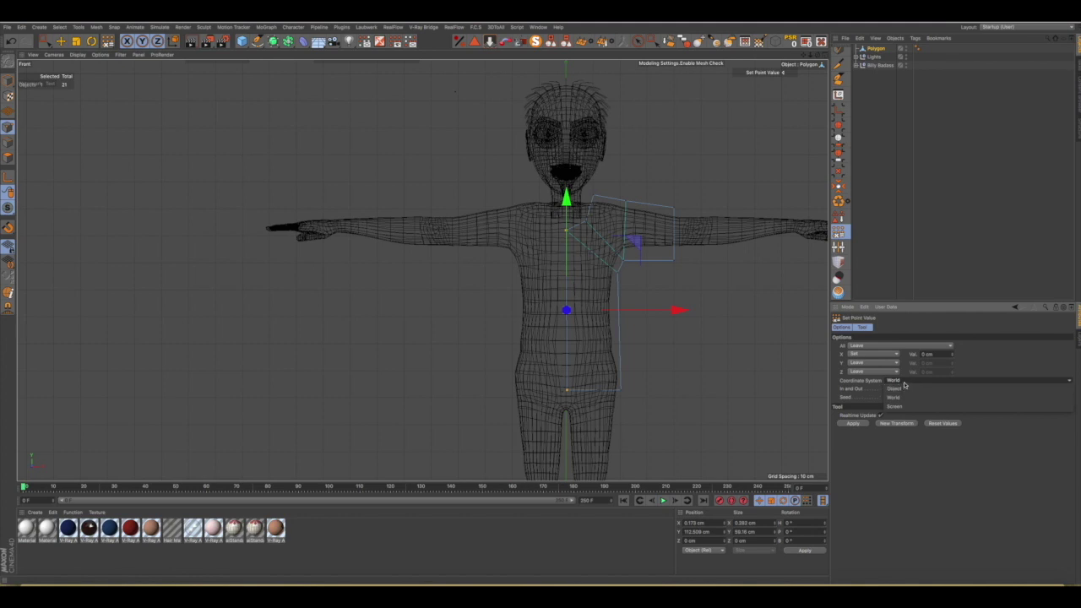
left_click(975, 368)
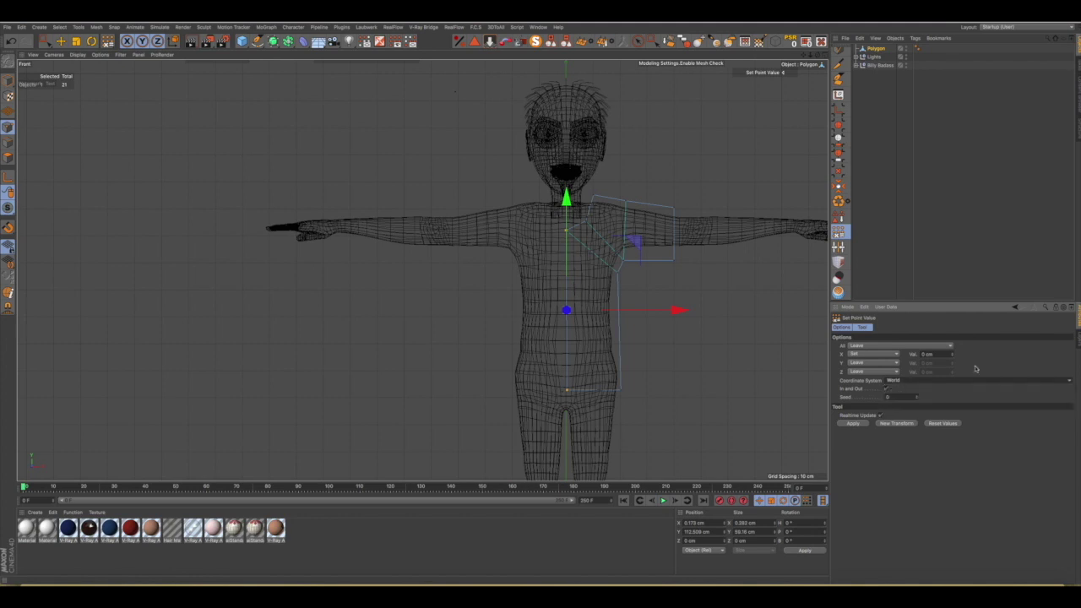
left_click(859, 425)
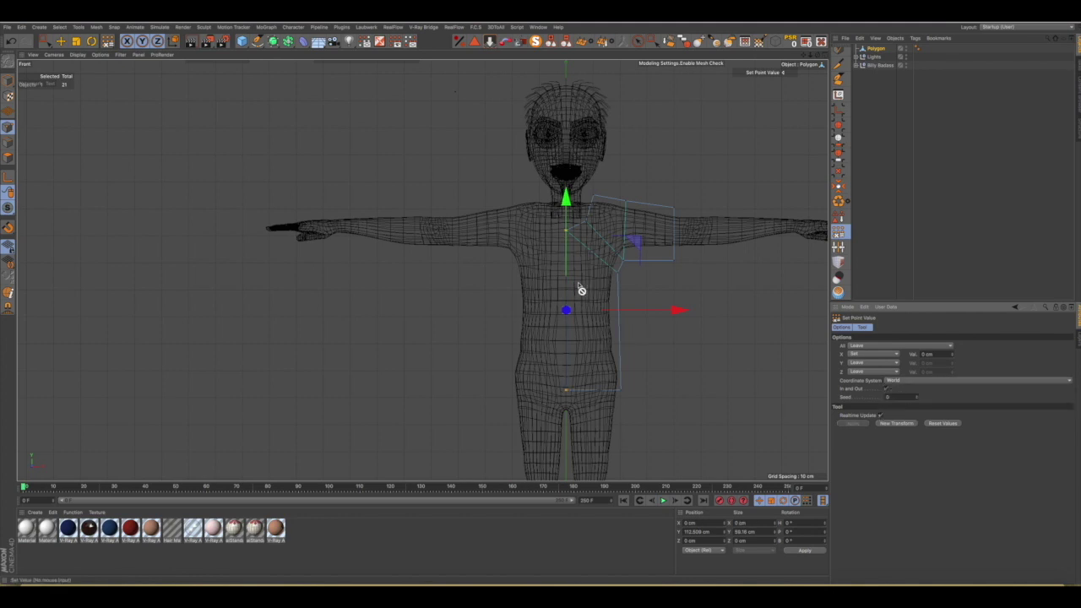
scroll(562, 237, "up", 10)
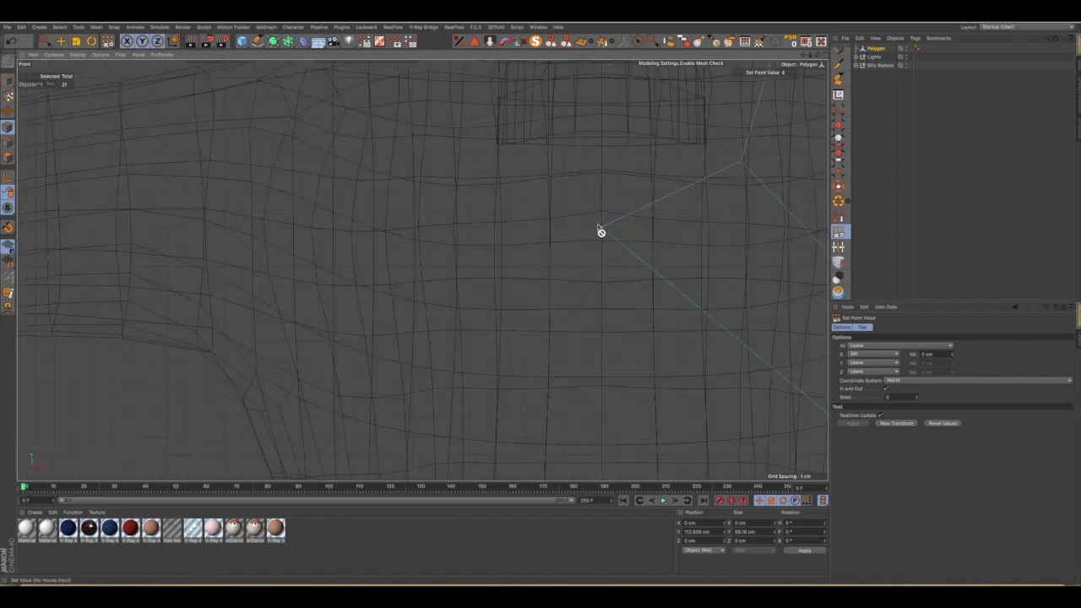
scroll(608, 232, "down", 10)
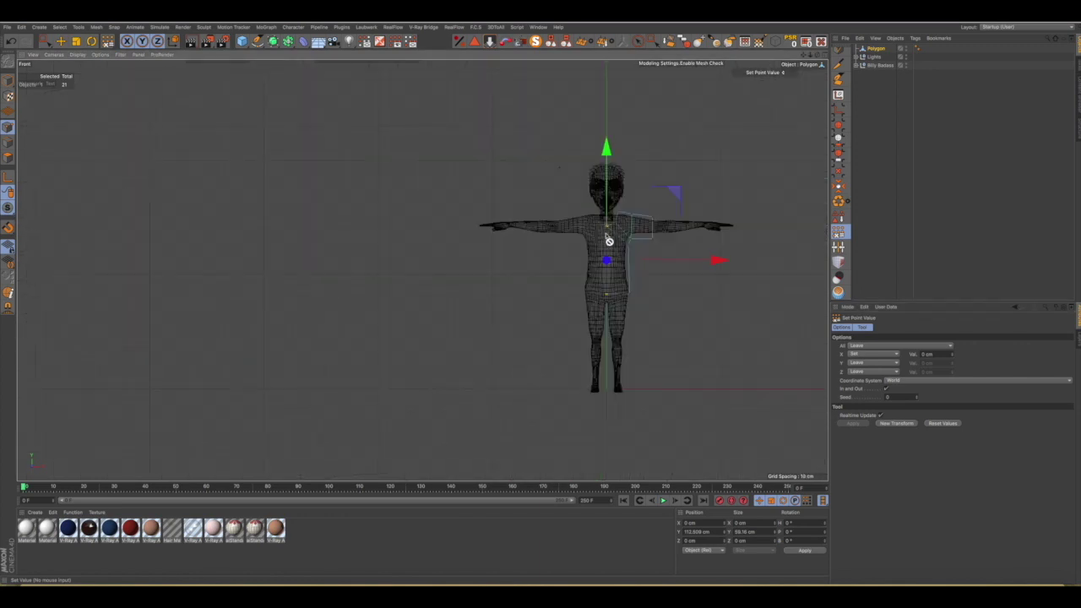
scroll(610, 233, "up", 3)
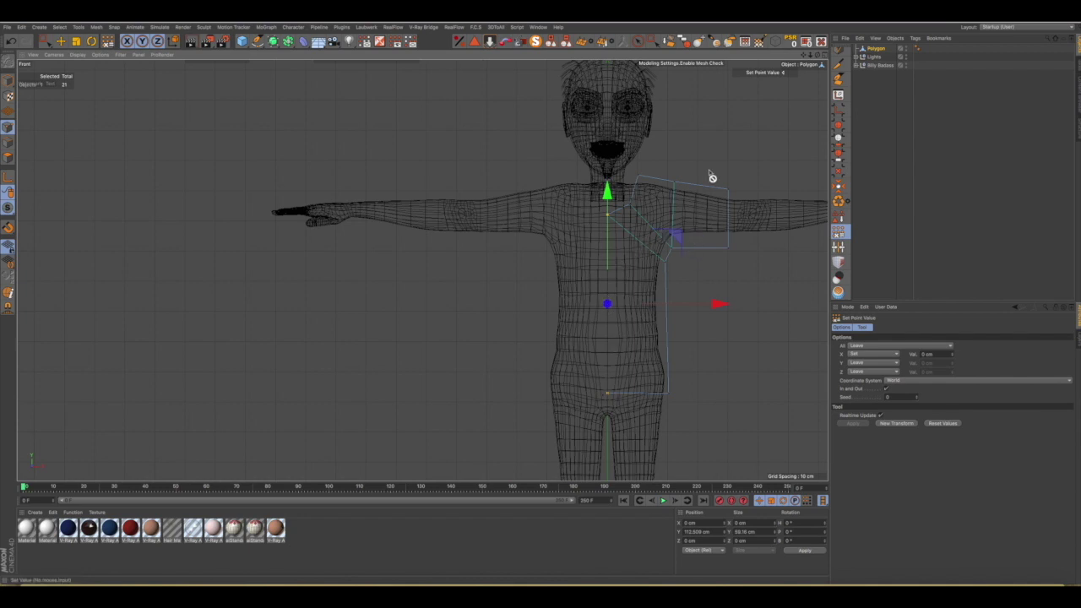
key("k")
key("k")
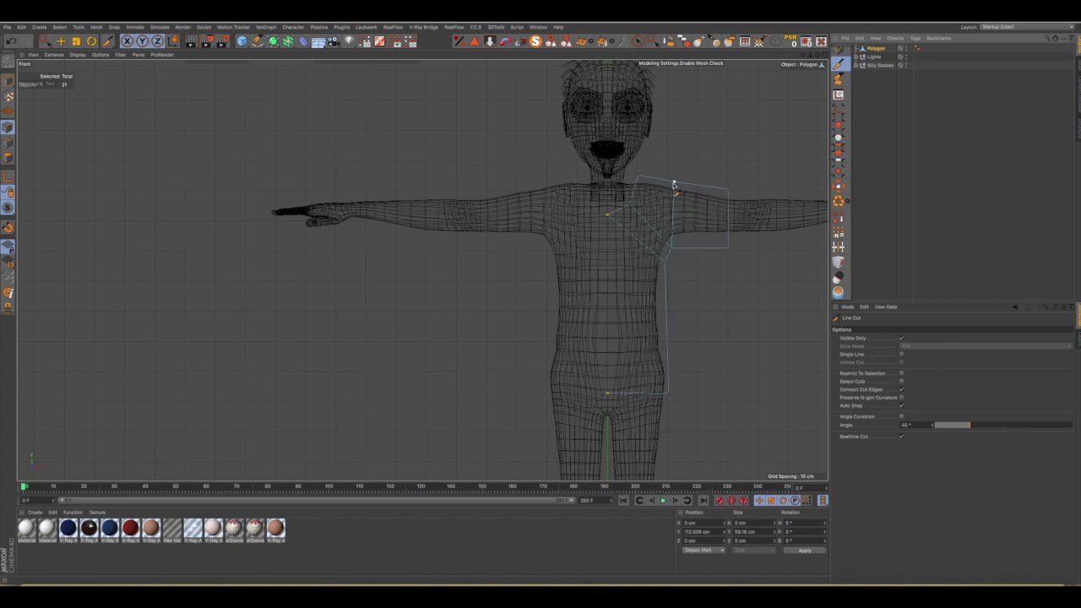
Cut a vertical edge down from the shoulder and a horizontal cut at the body edge.
scroll(674, 181, "up", 2)
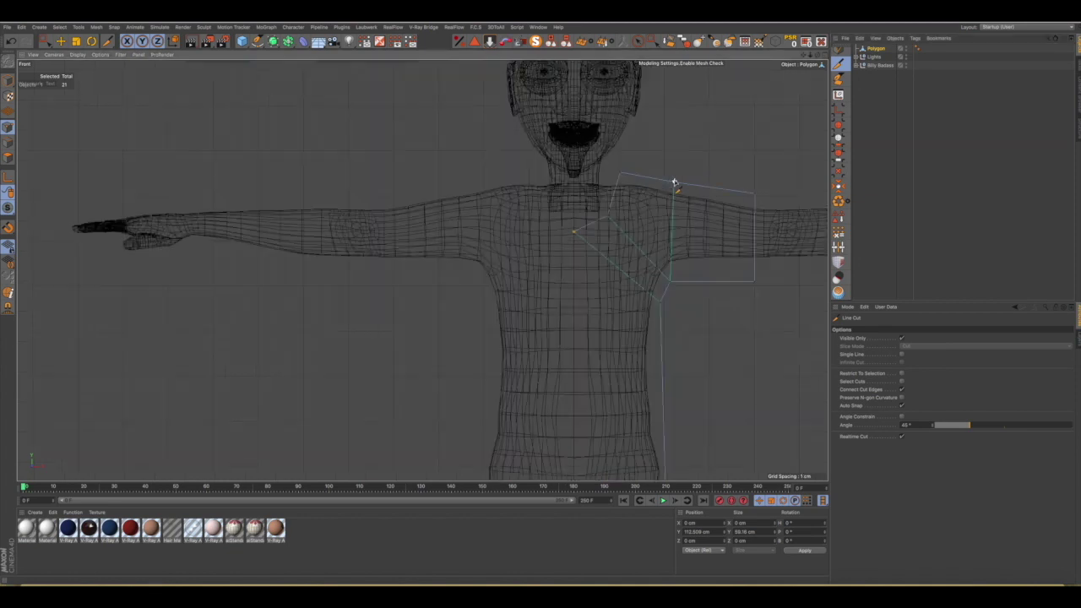
left_click(675, 183)
left_click(672, 282)
key("Escape")
left_click(662, 305)
key("Escape")
Add a cut running from the chest down toward the hips.
left_click(604, 235)
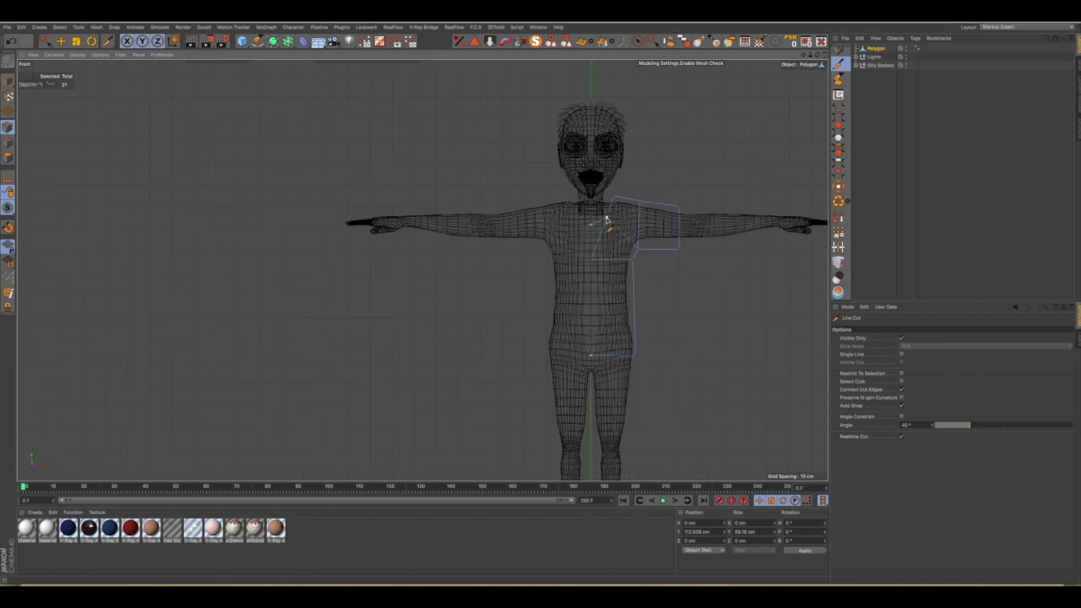
left_click(606, 220)
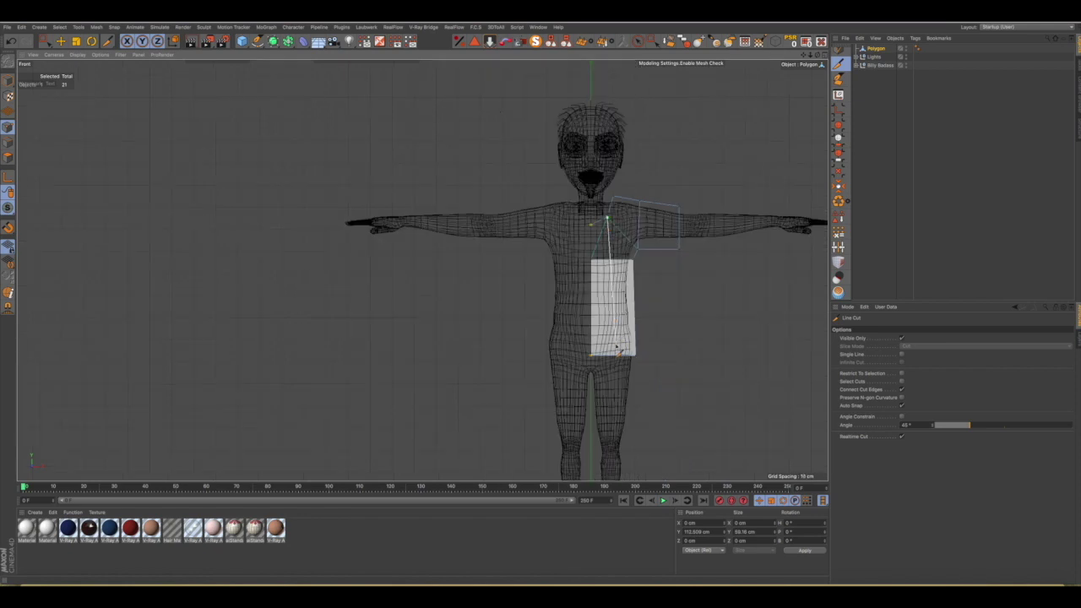
left_click(608, 368)
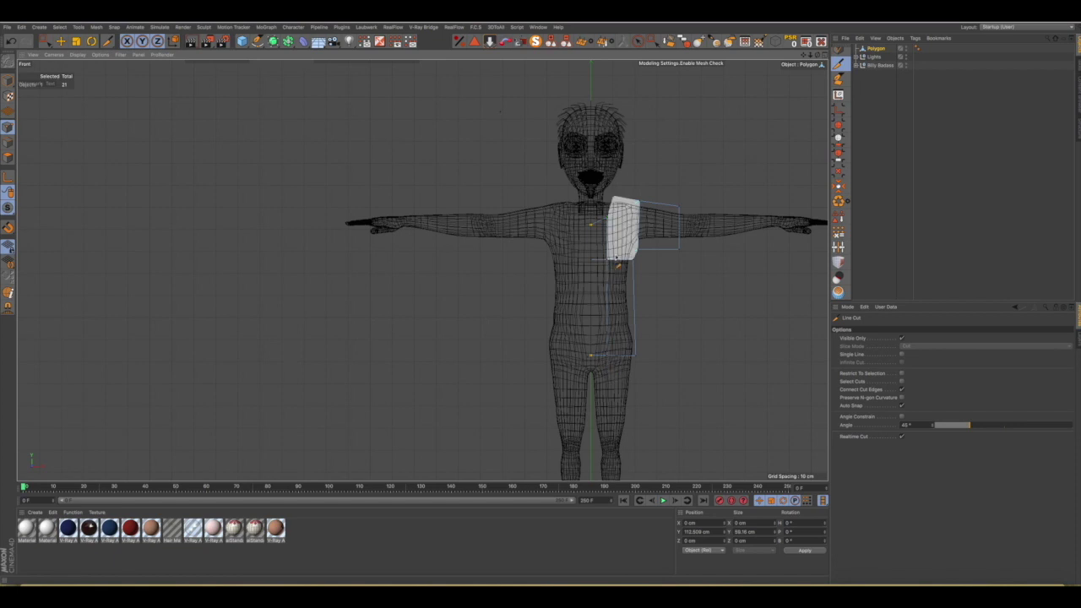
scroll(617, 257, "up", 5)
scroll(672, 250, "down", 1)
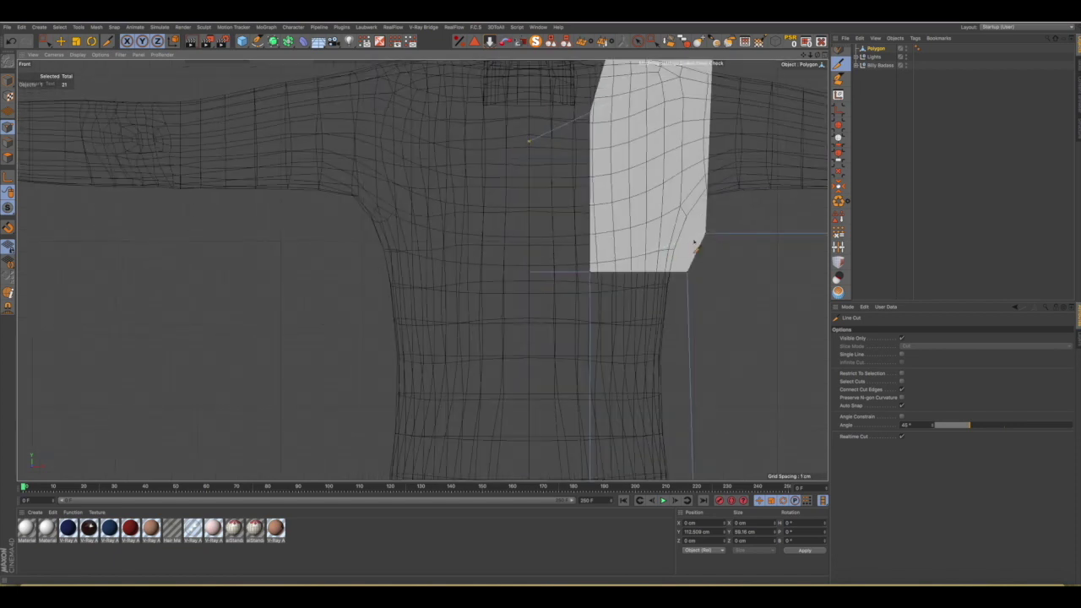
Cut across the panel at the armpit and across the shoulder from chest to sleeve edge.
left_click(705, 235)
left_click(492, 235)
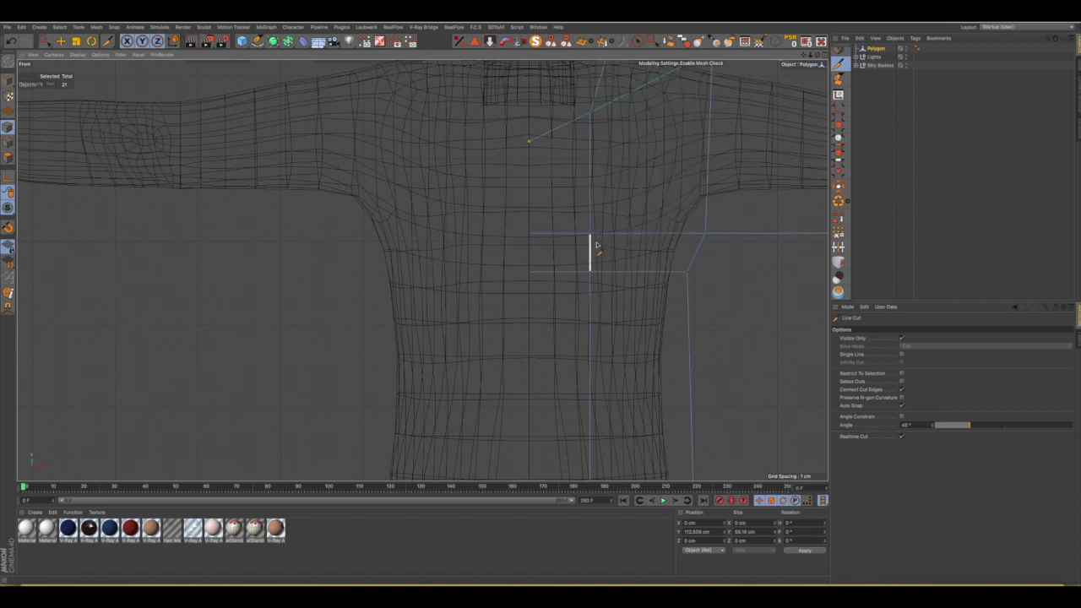
scroll(591, 241, "down", 3)
scroll(605, 134, "up", 3)
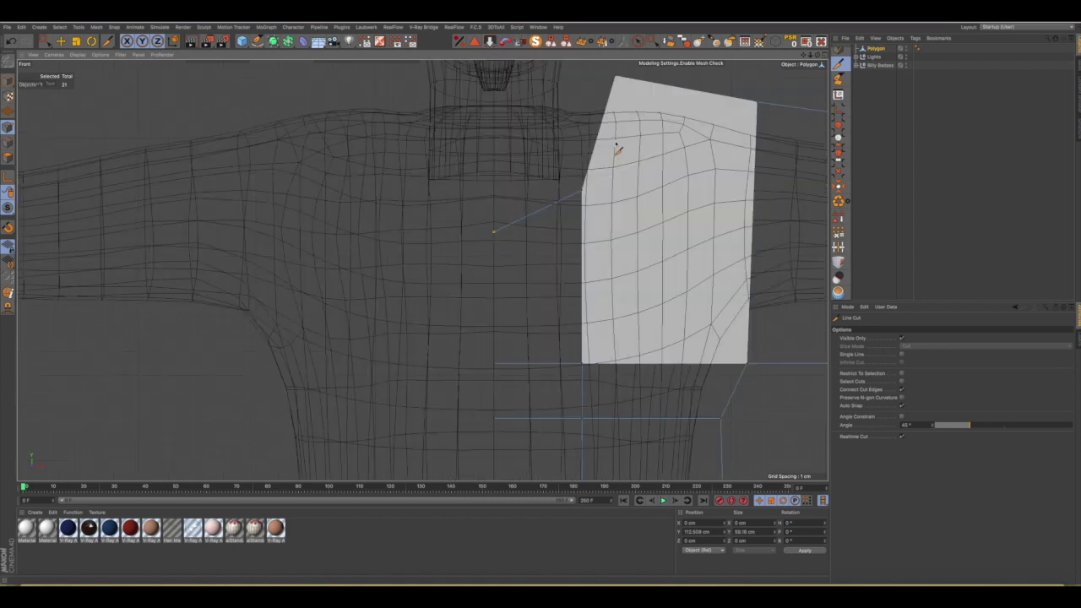
scroll(583, 195, "down", 3)
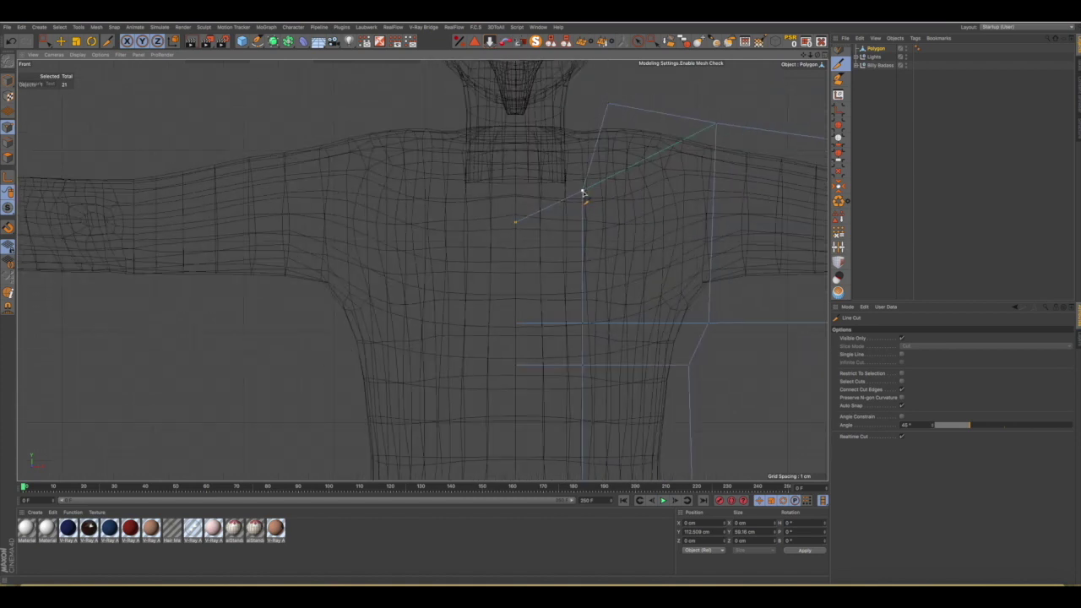
middle_click_drag(583, 270, 427, 269, "alt")
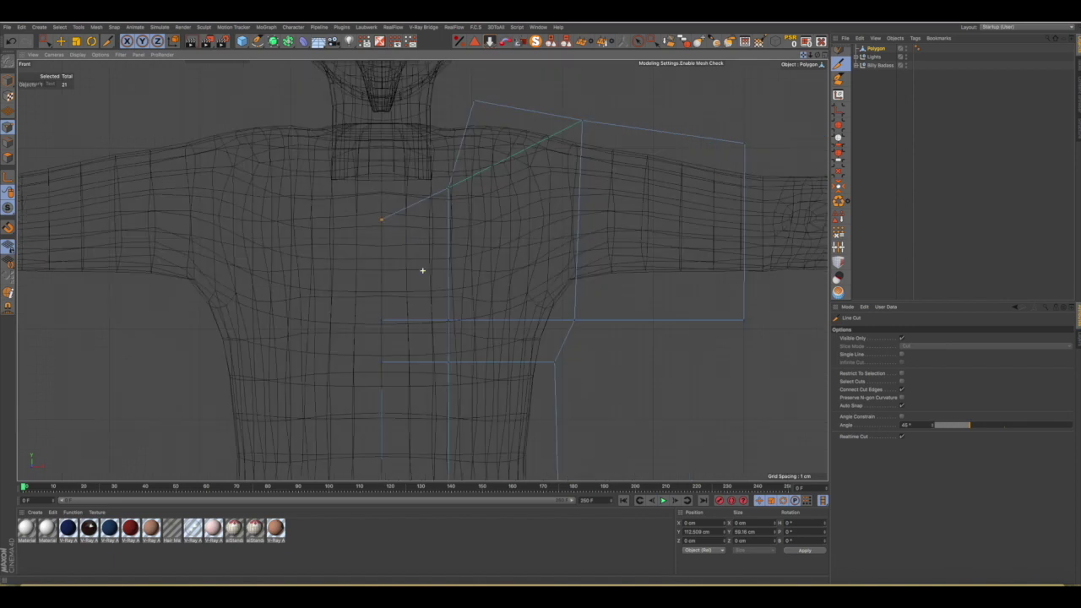
left_click(446, 190)
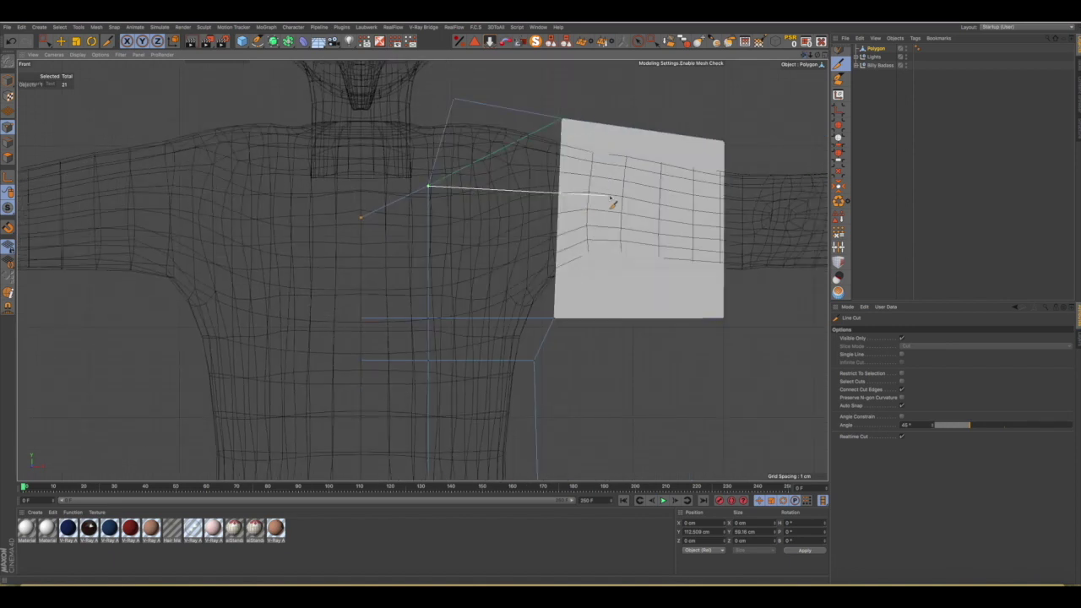
left_click(740, 190)
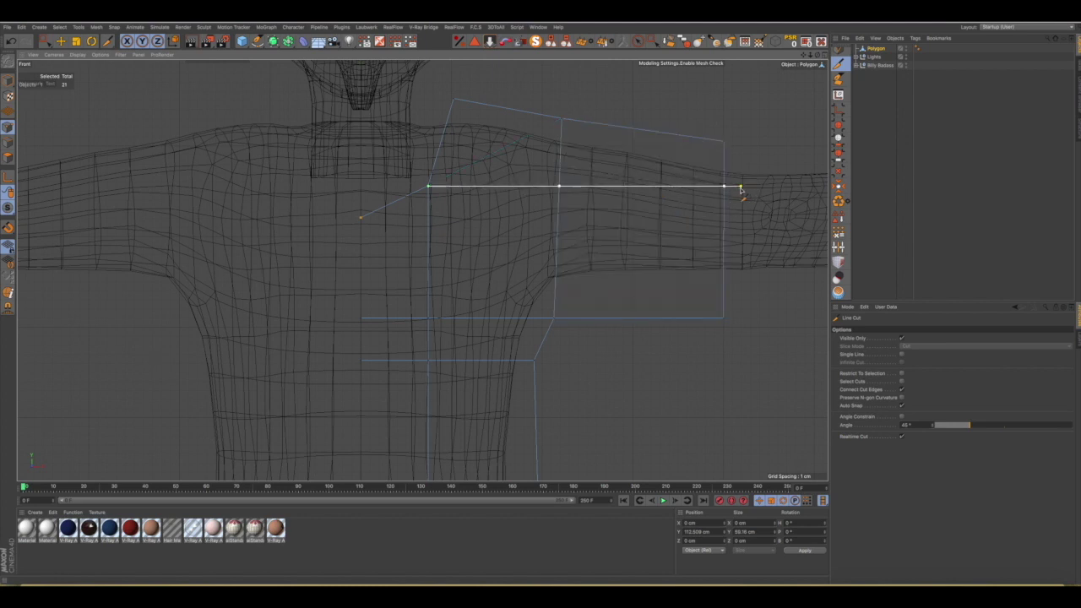
key("Escape")
Maximise the Perspective view and select the Polygon object with the Move tool.
scroll(668, 253, "down", 5)
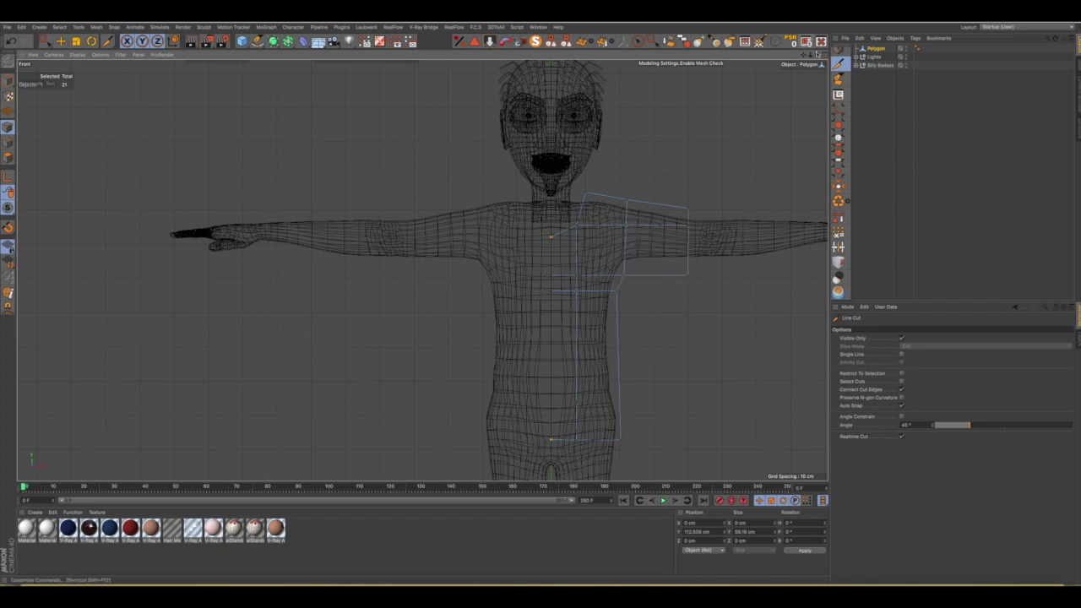
middle_click(483, 169)
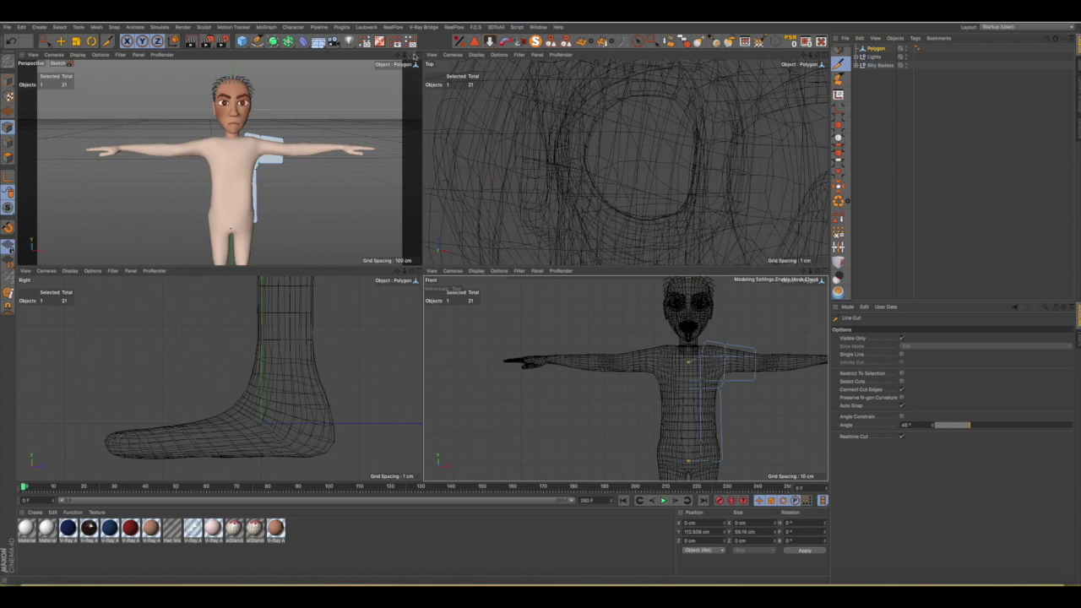
middle_click(400, 209)
left_click_drag(400, 270, 346, 270, "alt")
key("e")
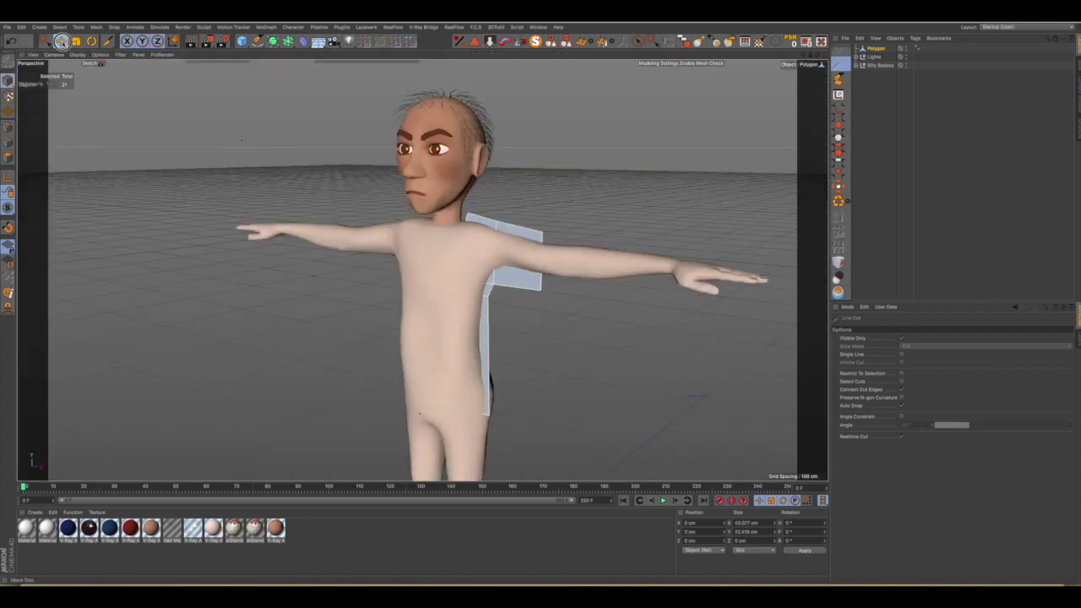
scroll(245, 198, "down", 3)
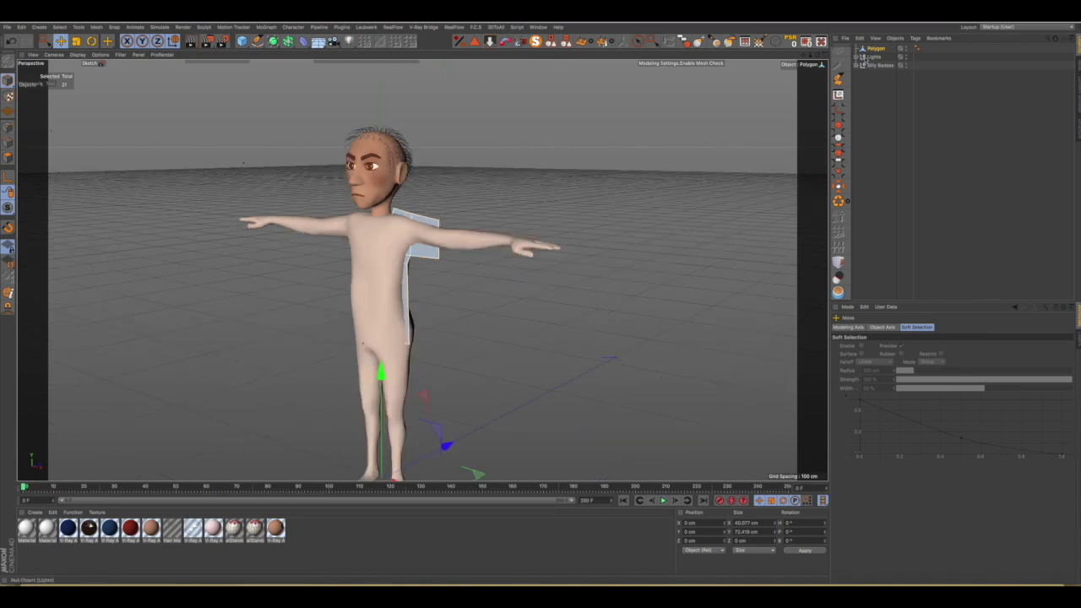
left_click(872, 48)
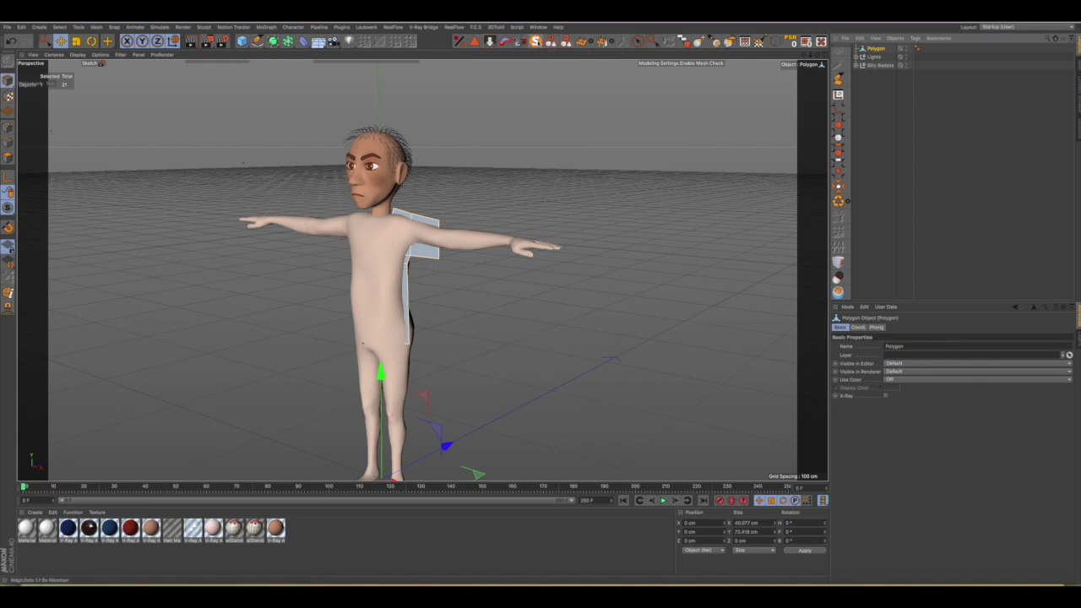
Solo the Polygon panel with MagicSolo, orbit around it, and switch to Polygon mode.
left_click(537, 42)
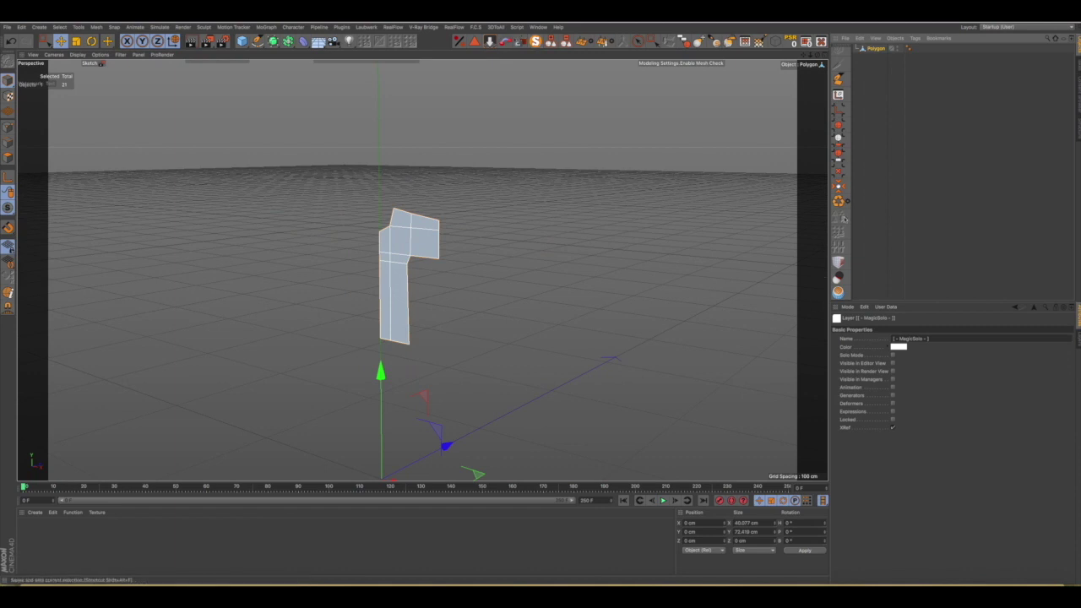
scroll(416, 302, "down", 2)
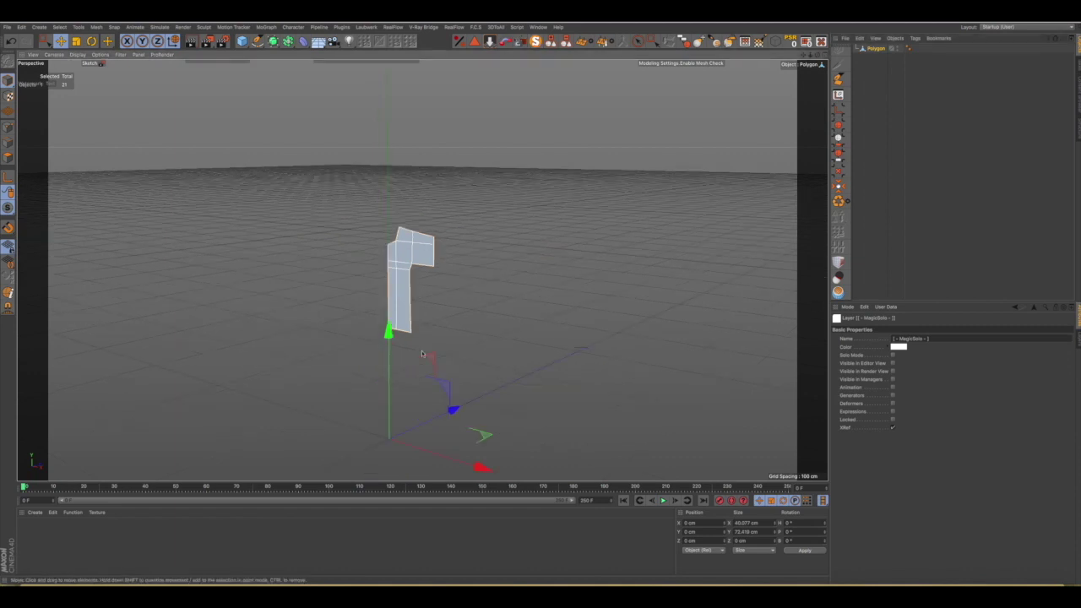
left_click_drag(405, 391, 424, 449, "alt")
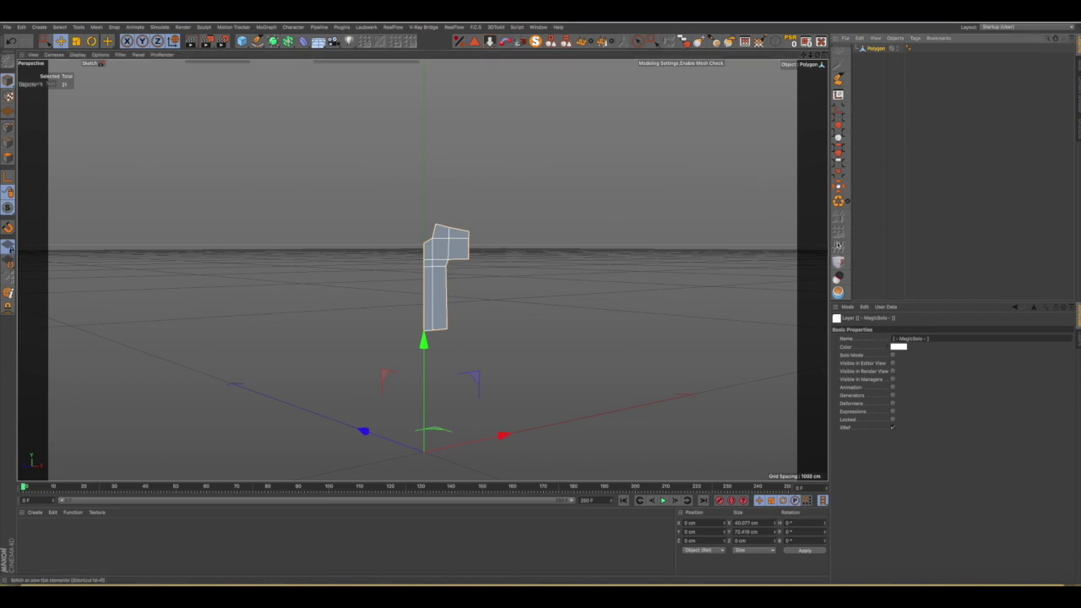
left_click(7, 158)
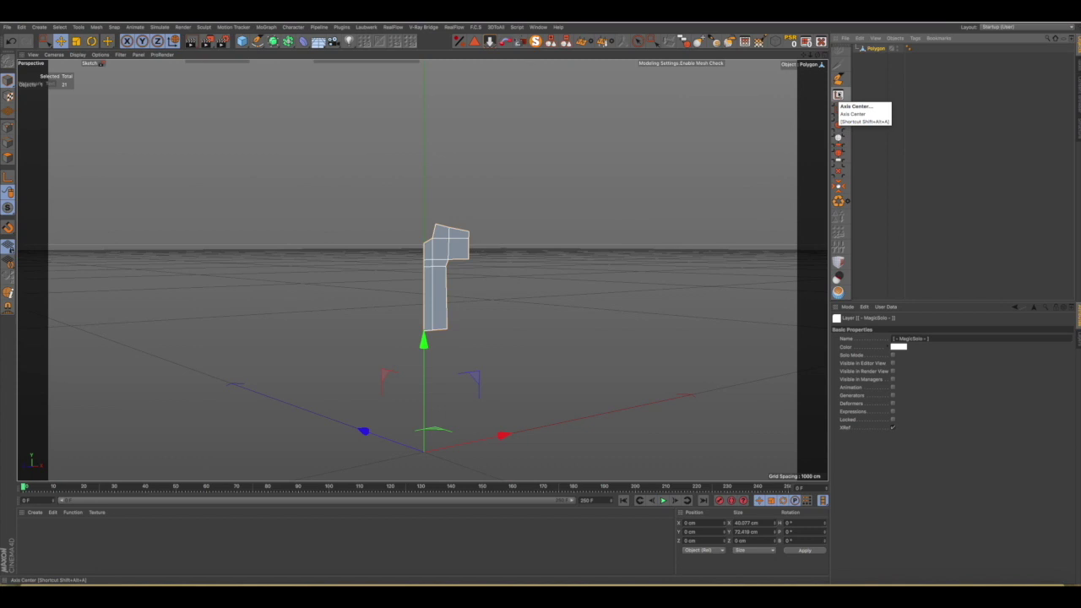
Center the Polygon object's axis on its mesh.
left_click(839, 186)
left_click_drag(367, 273, 362, 274, "alt")
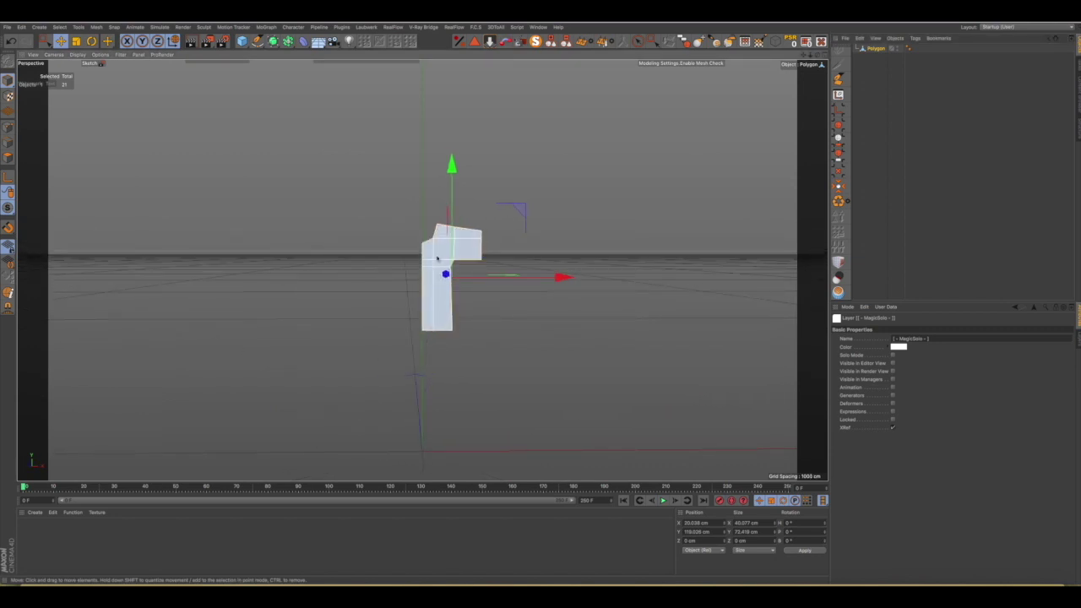
scroll(436, 259, "up", 2)
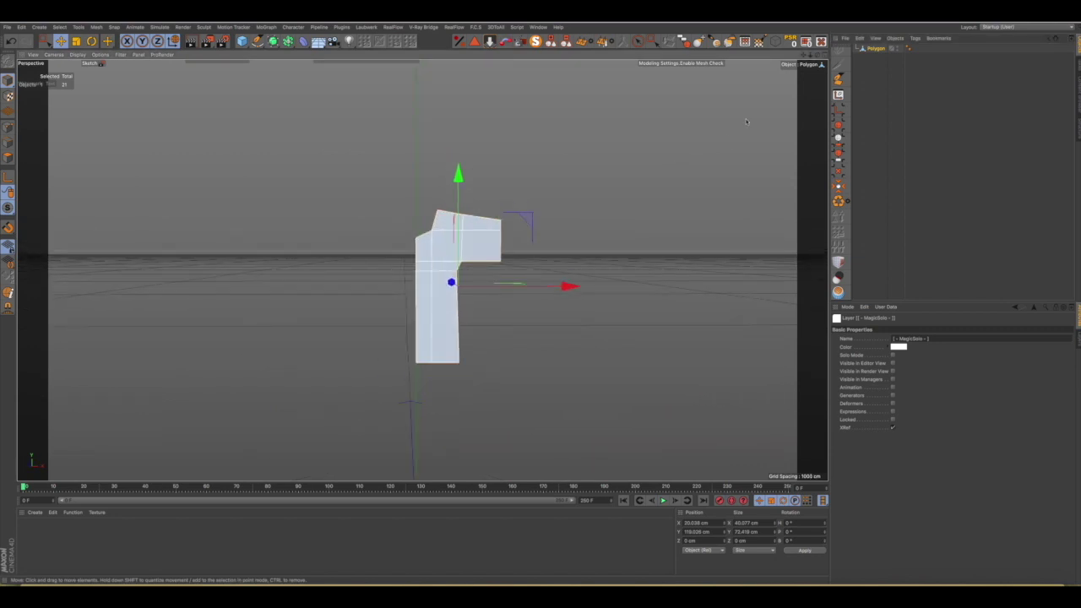
left_click(813, 64)
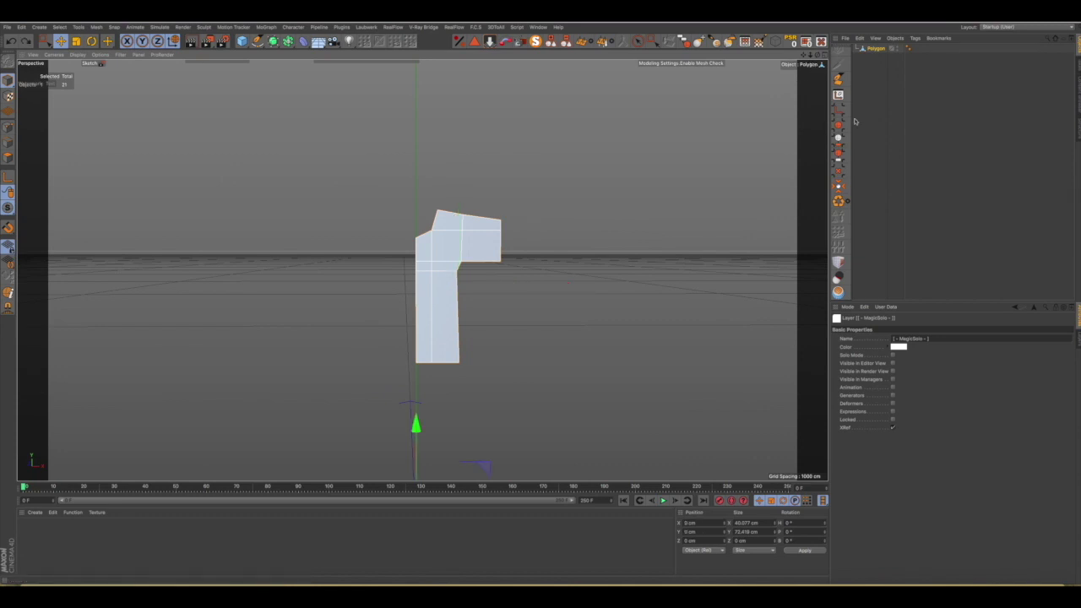
key("shift+alt+a")
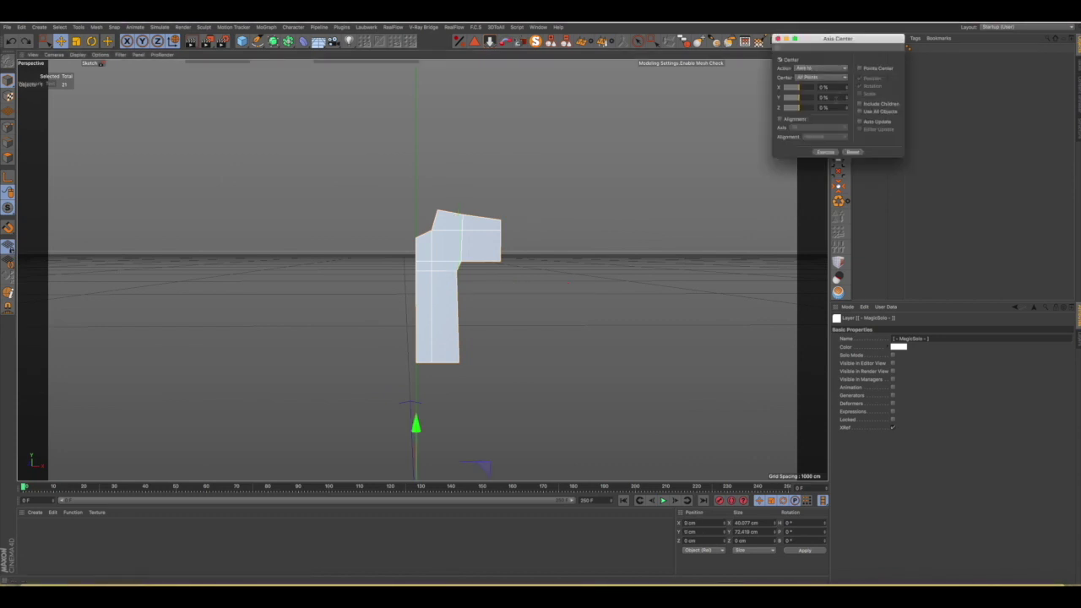
left_click(778, 39)
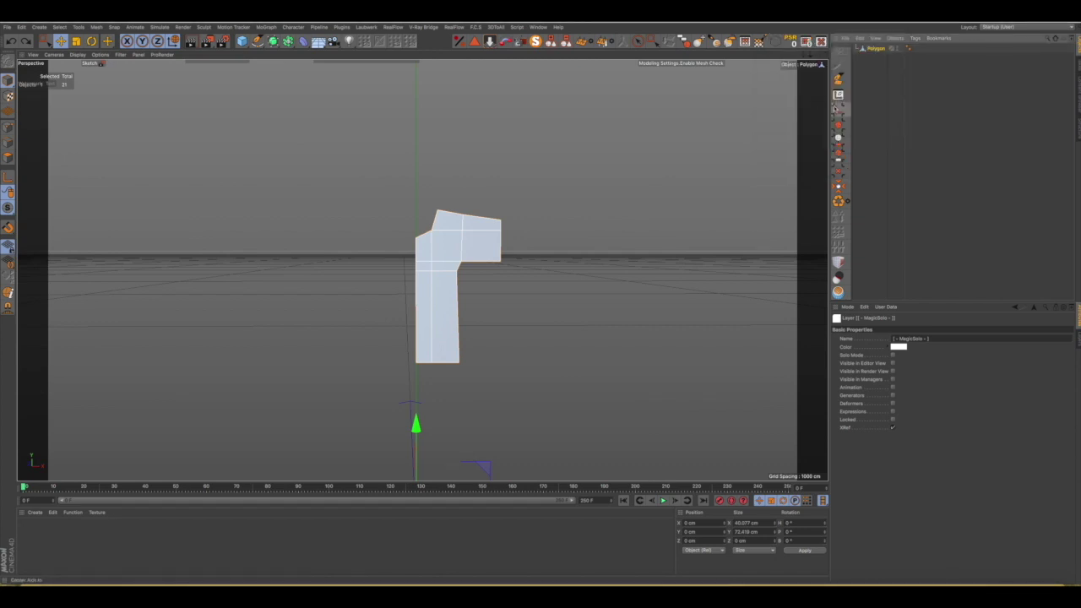
left_click(835, 109)
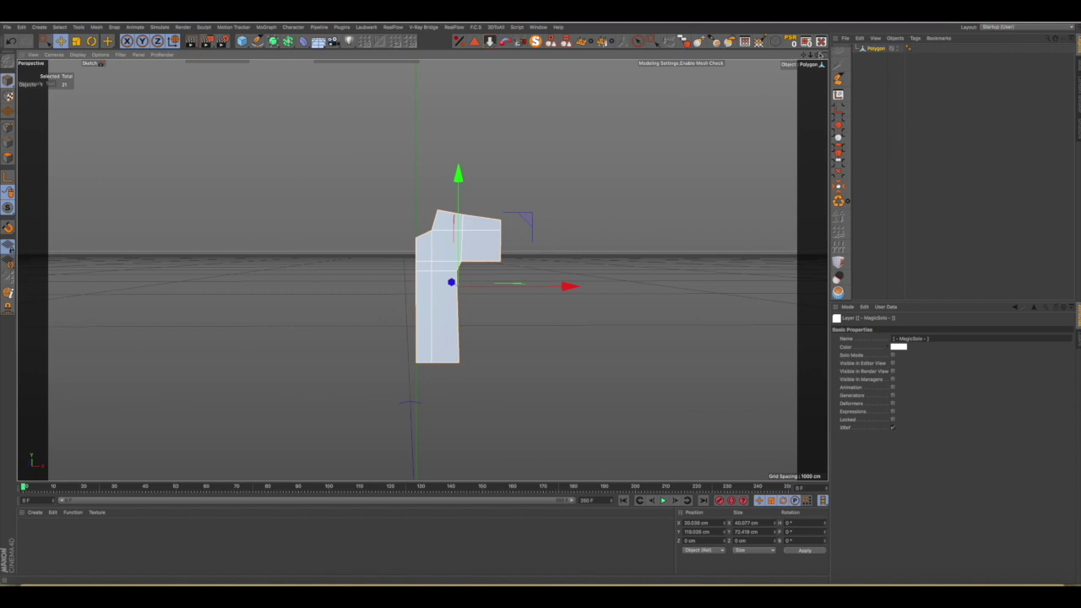
Maximise the Front view, reselect the Polygon panel, and switch to Edges mode with nothing selected.
left_click(824, 56)
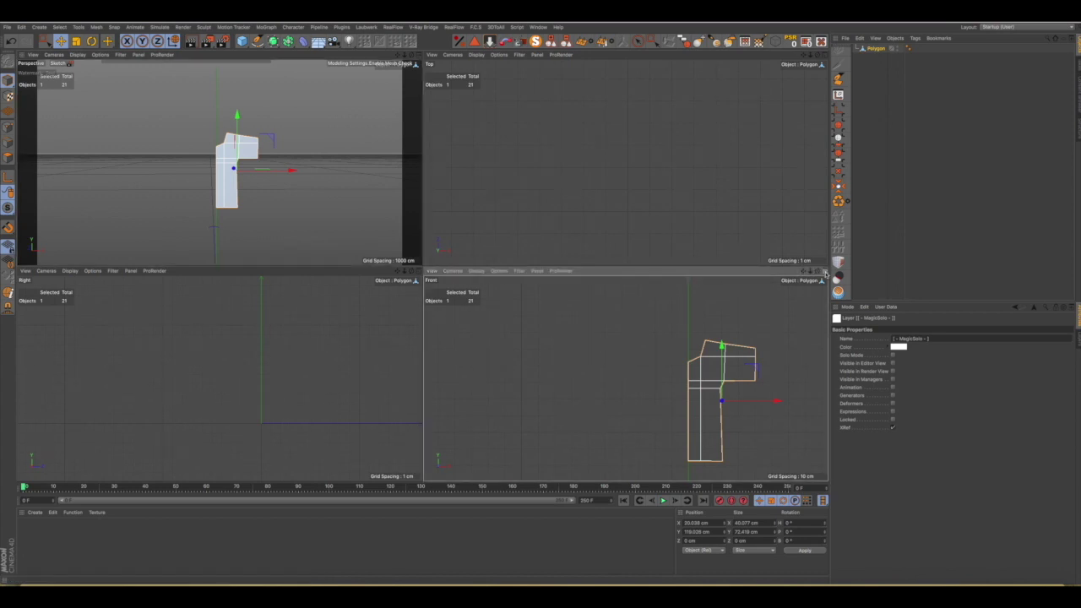
left_click(824, 272)
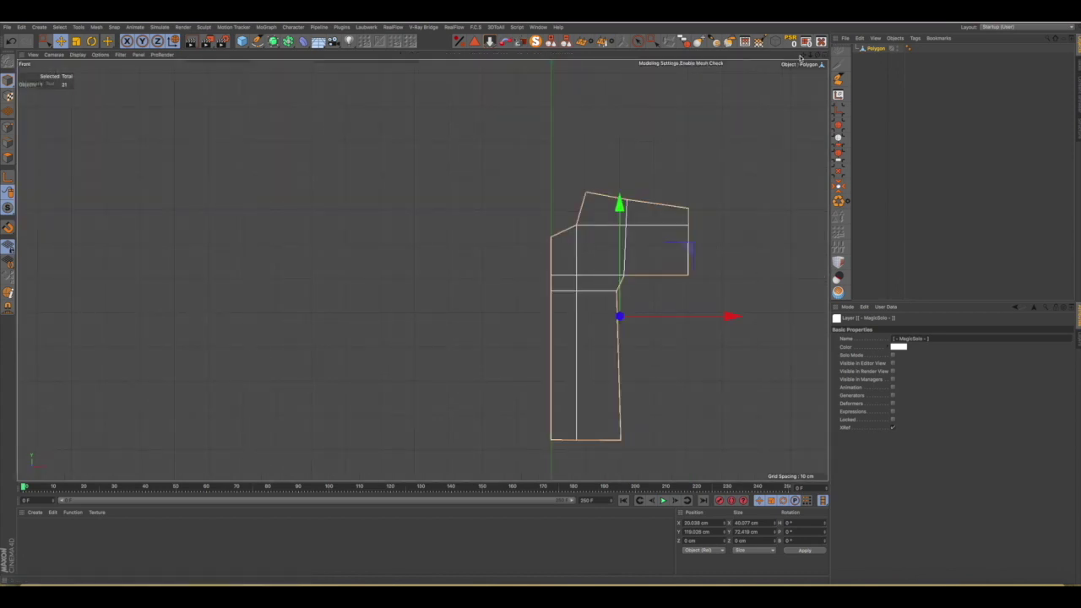
left_click_drag(803, 54, 680, 37)
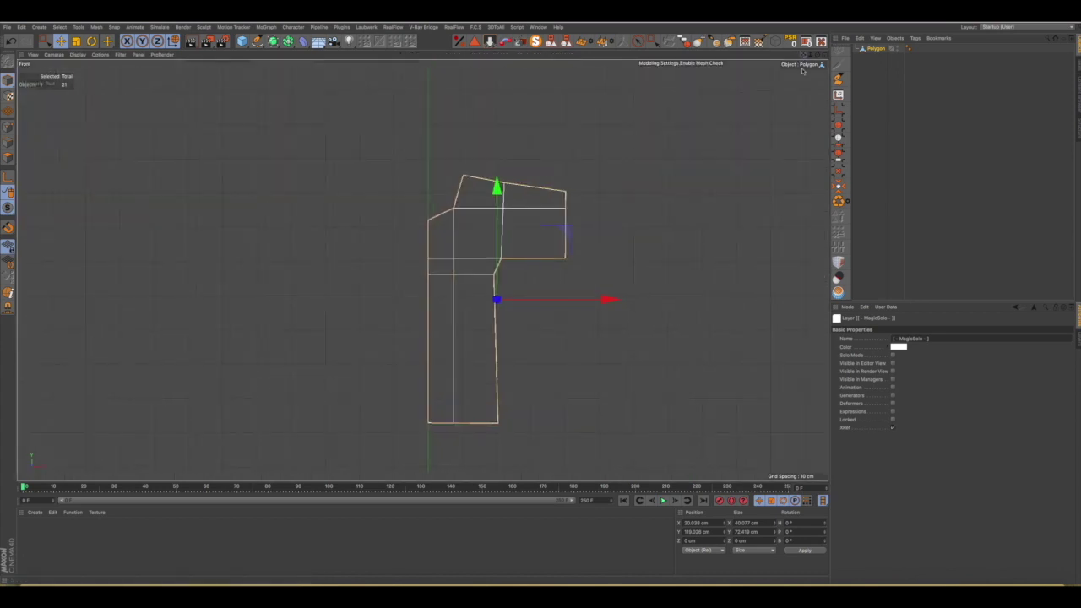
left_click(862, 69)
left_click(874, 48)
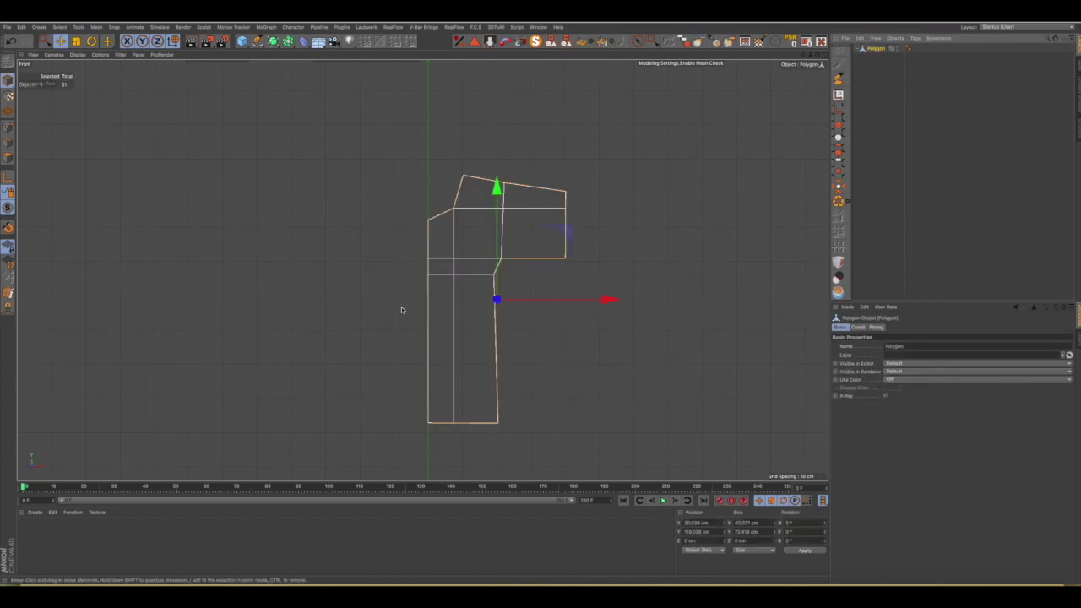
left_click(8, 127)
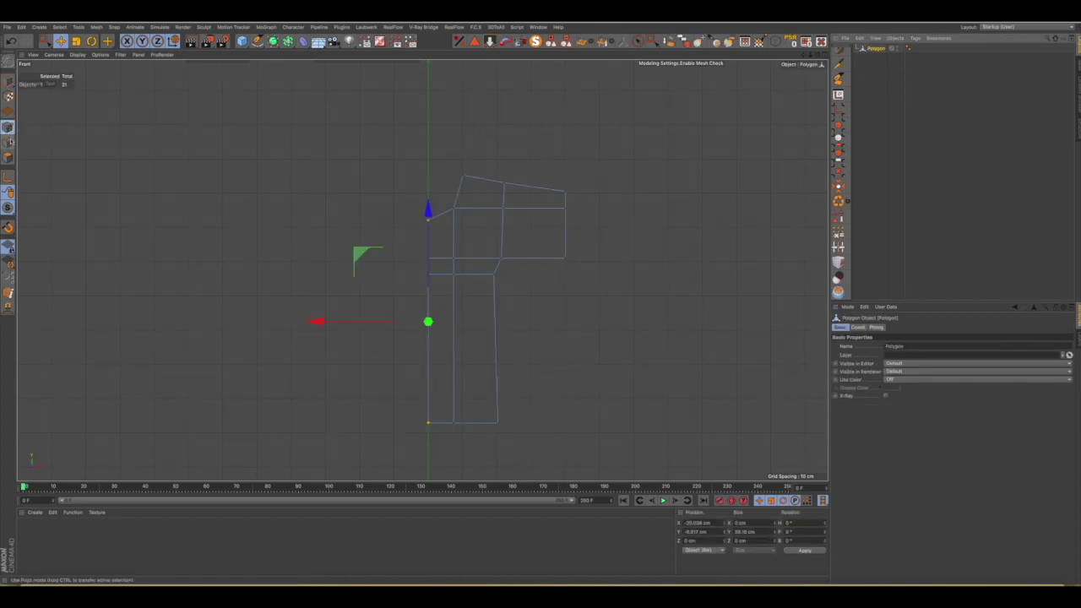
left_click(542, 345)
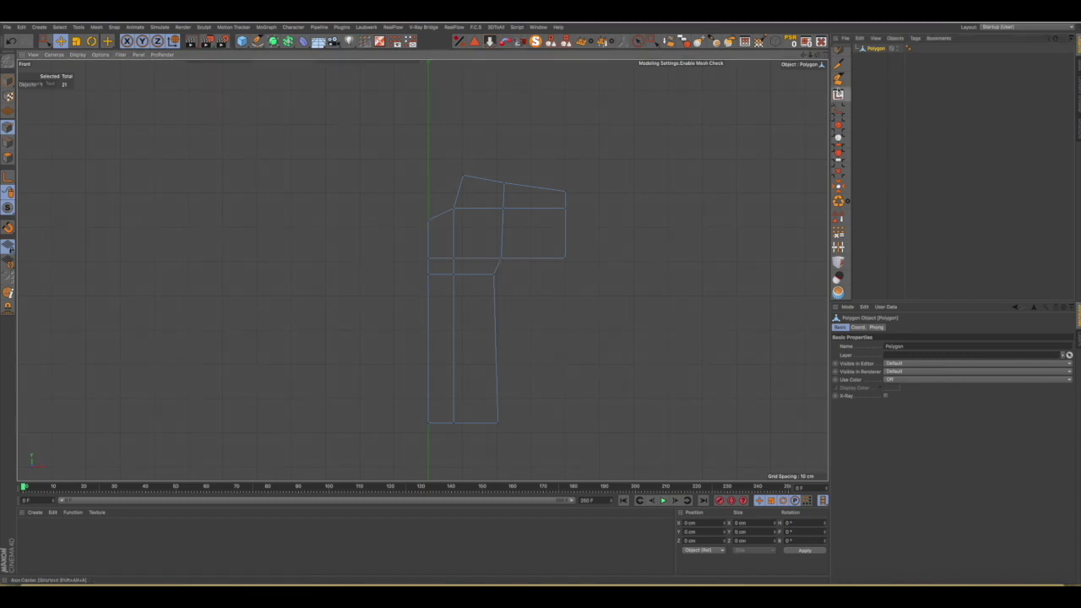
Add the first two horizontal Line Cut edges across the upper body.
left_click(839, 65)
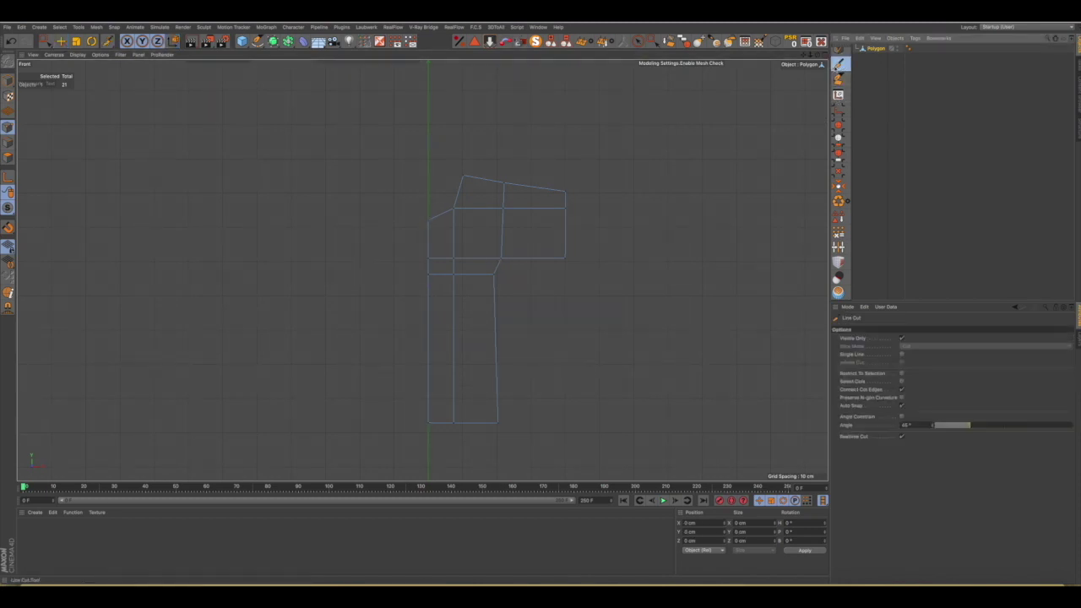
scroll(505, 247, "up", 1)
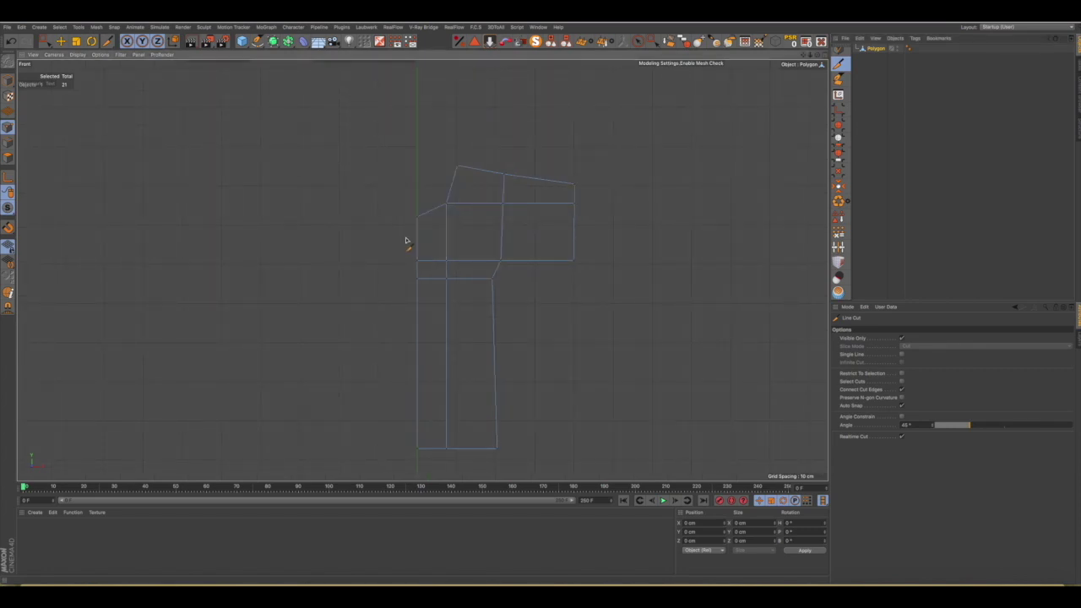
left_click(404, 235)
left_click(583, 235)
key("Escape")
left_click(409, 317)
left_click(518, 318)
key("Escape")
Add three more horizontal cuts lower down, the last near the bottom of the panel.
left_click(401, 358)
left_click(533, 358)
key("Escape")
left_click(400, 397)
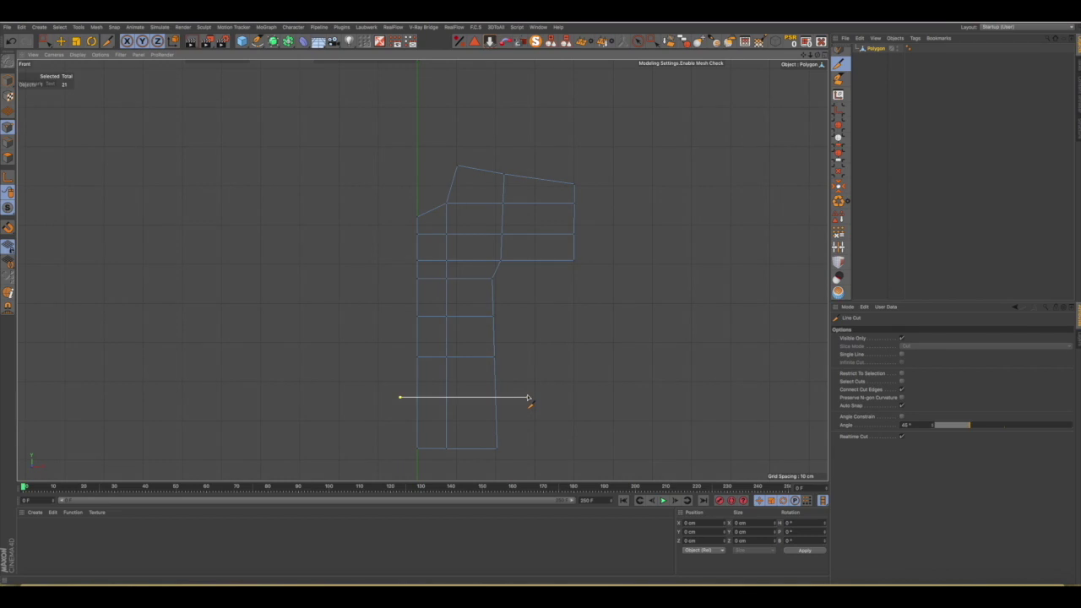
key("Escape")
left_click(398, 418)
left_click(531, 418)
key("Escape")
left_click(653, 41)
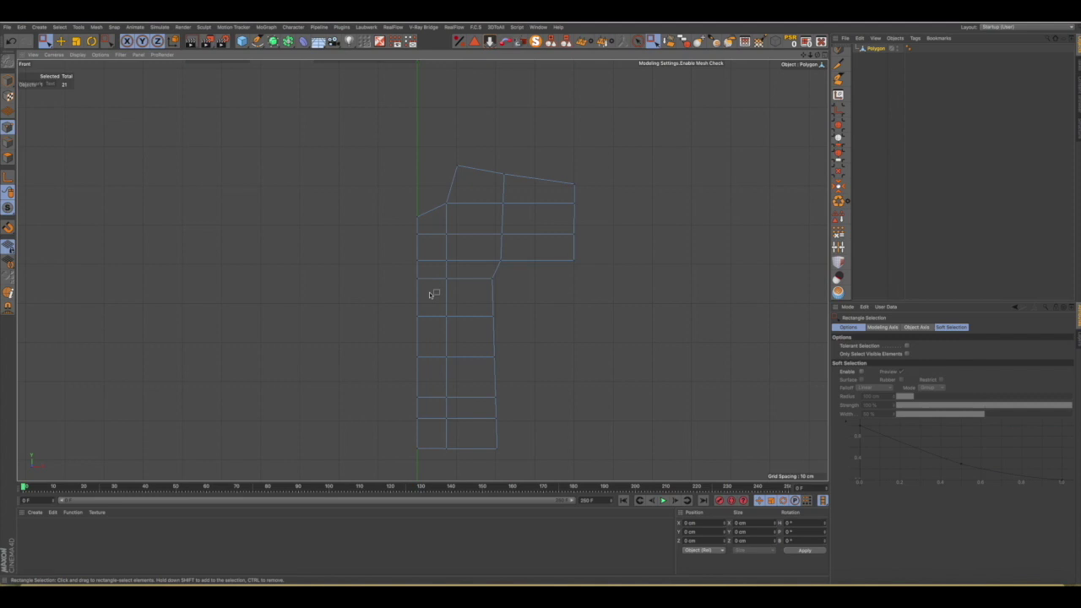
Raise four point rows for even spacing, the lower three by about 5.6, 8.3 and 8.4 cm.
left_click_drag(406, 303, 513, 338)
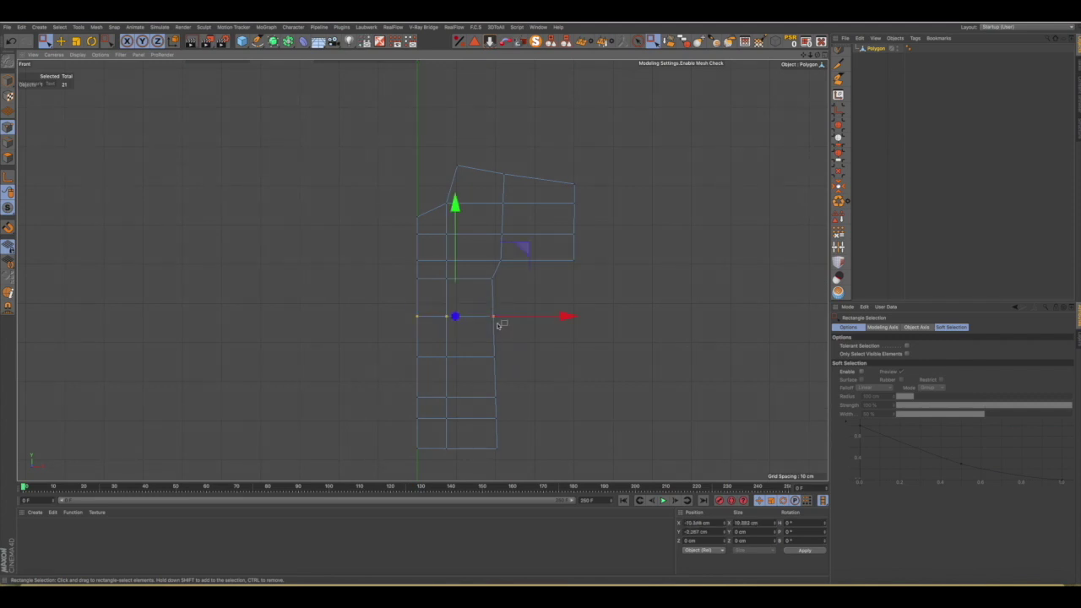
left_click_drag(455, 212, 456, 205)
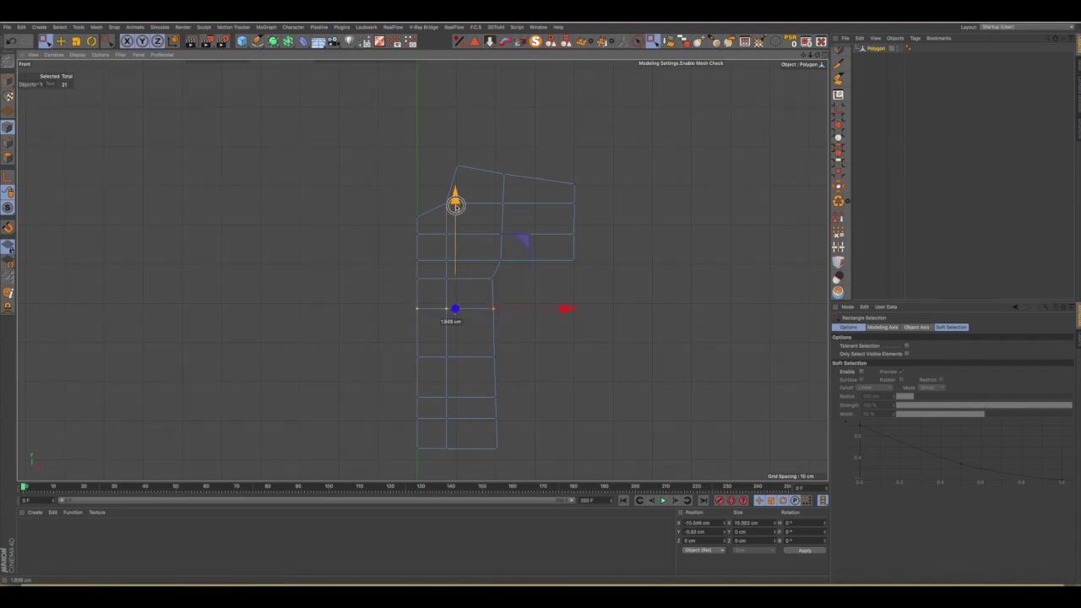
left_click_drag(399, 345, 512, 375)
left_click_drag(454, 244, 457, 222)
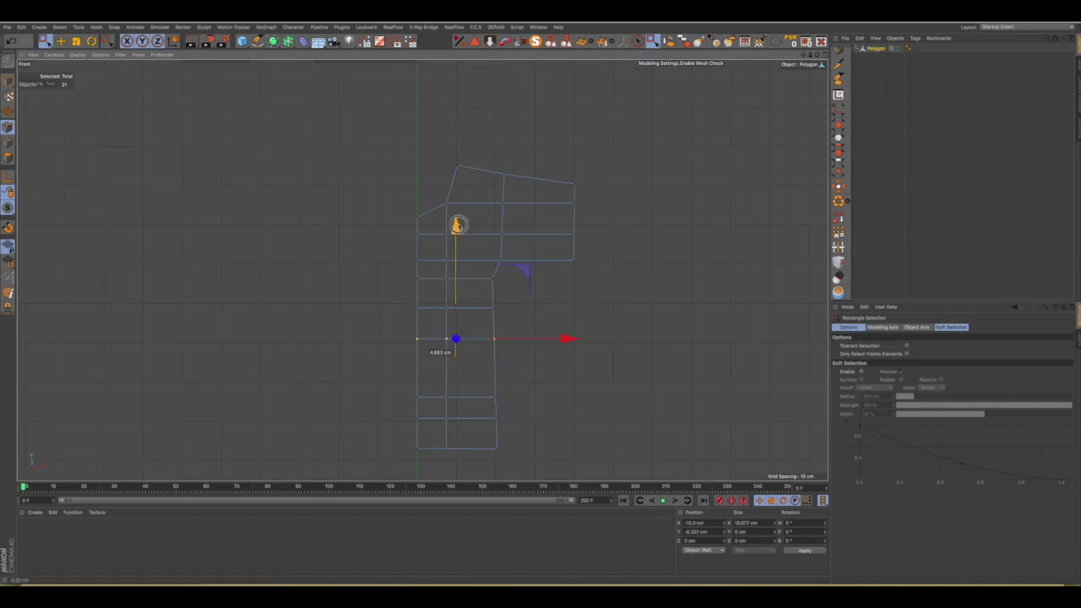
left_click_drag(400, 386, 501, 399)
left_click_drag(454, 284, 457, 258)
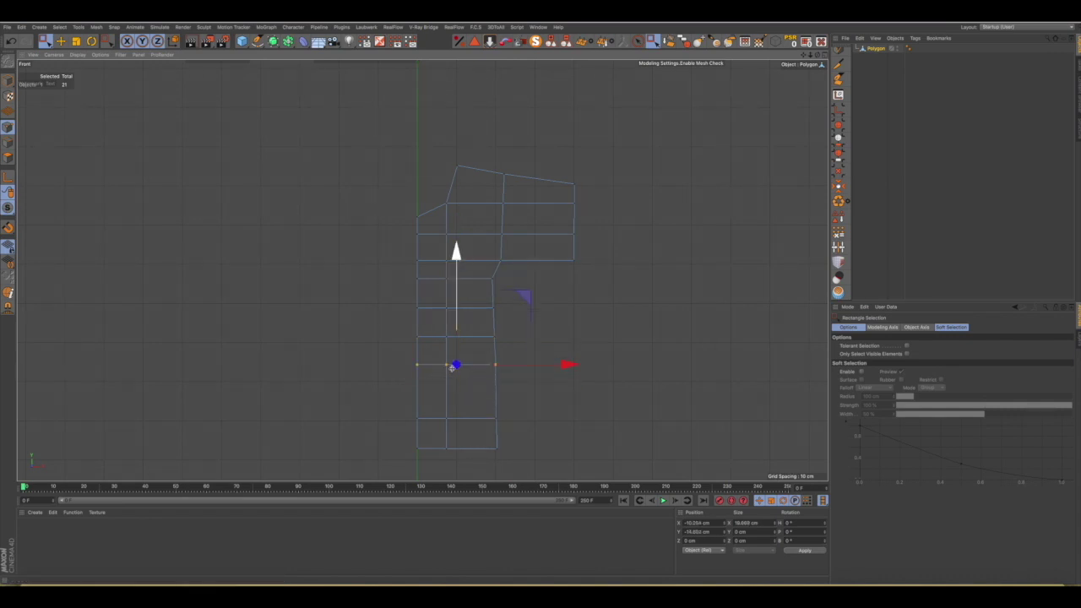
left_click_drag(407, 402, 545, 436)
left_click_drag(457, 310, 457, 284)
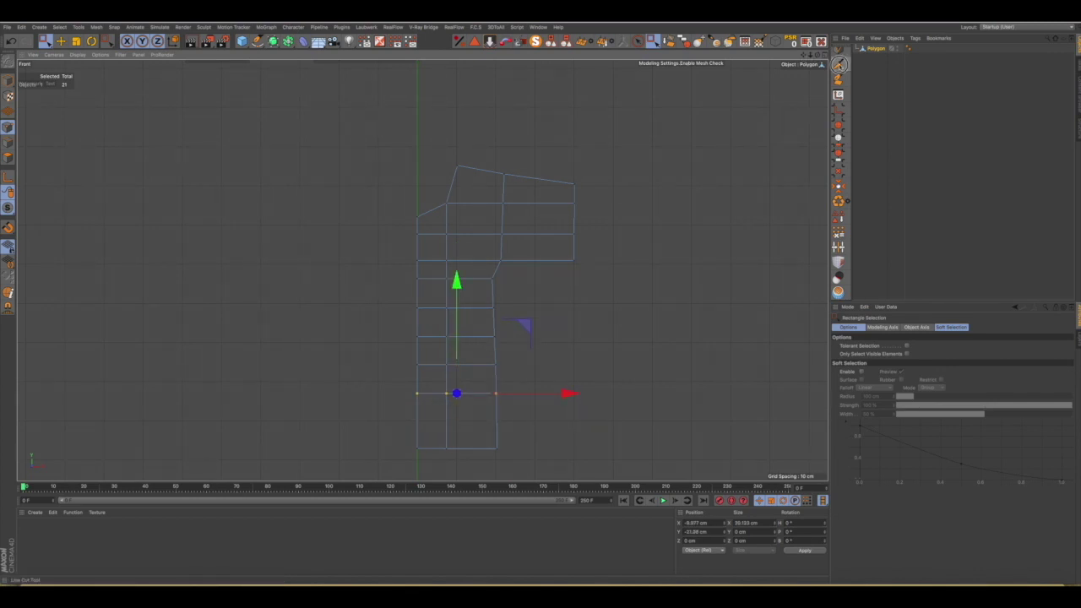
Add a new cut across the bottom polygons and nudge its point row upward.
left_click(838, 64)
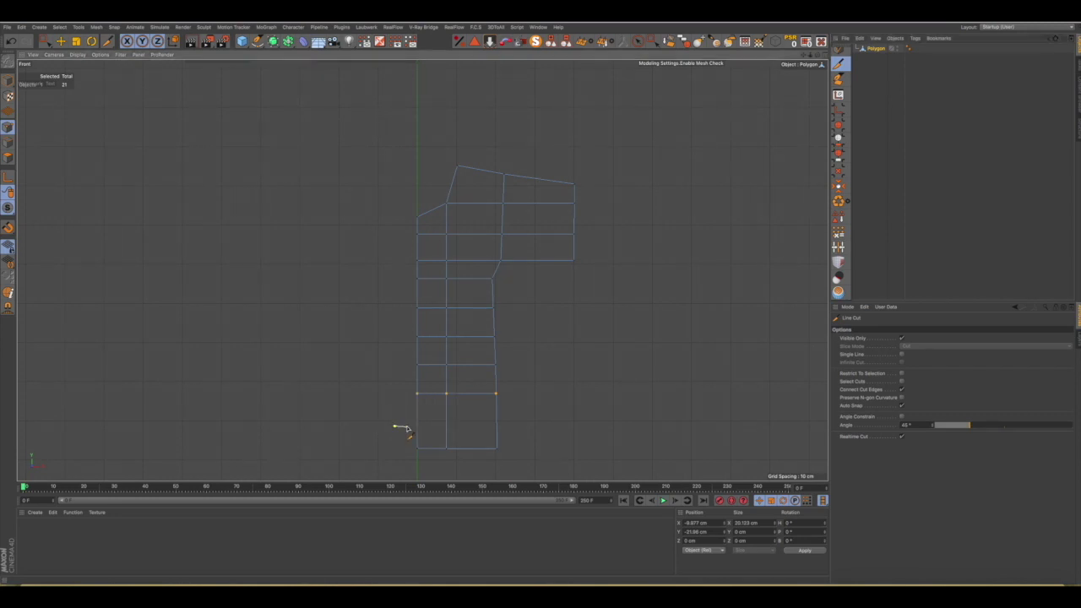
left_click_drag(406, 429, 514, 426)
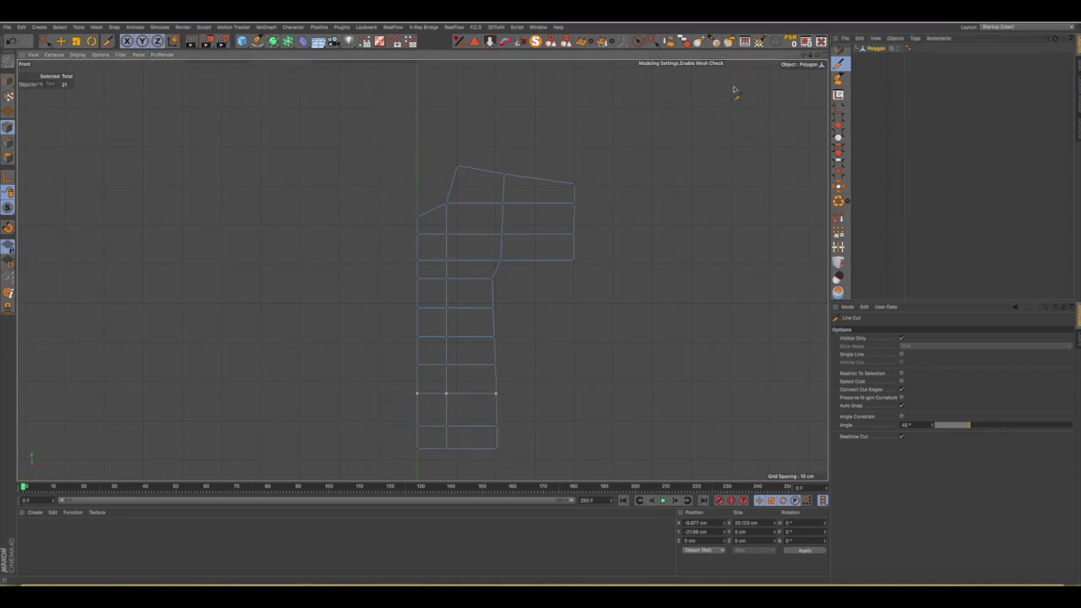
left_click(653, 40)
left_click_drag(391, 410, 515, 441)
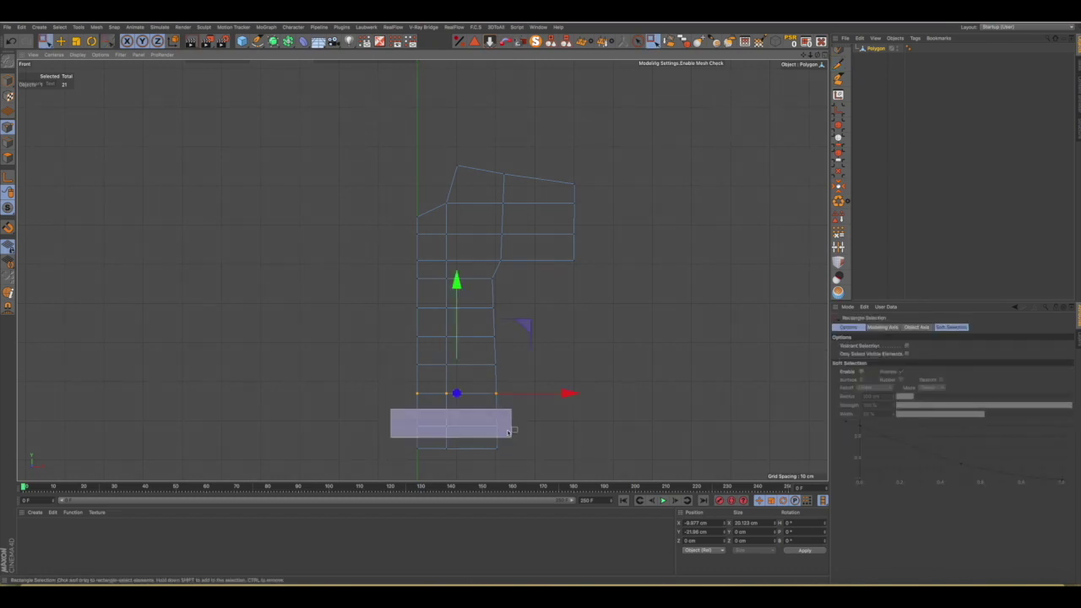
left_click_drag(457, 319, 457, 313)
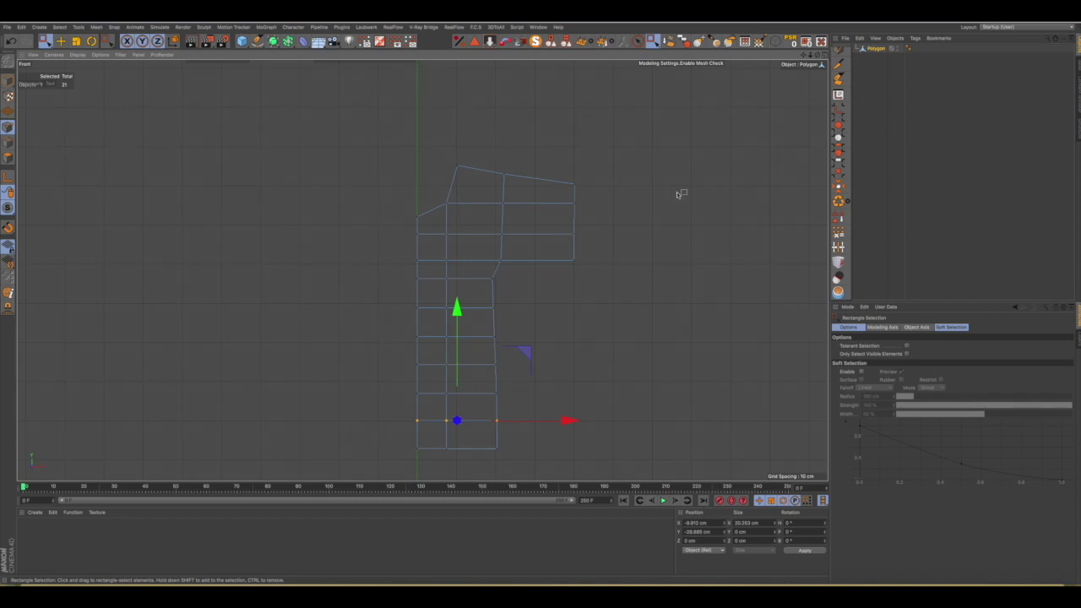
Slice the sleeve with a vertical cut down from its top edge.
left_click(838, 63)
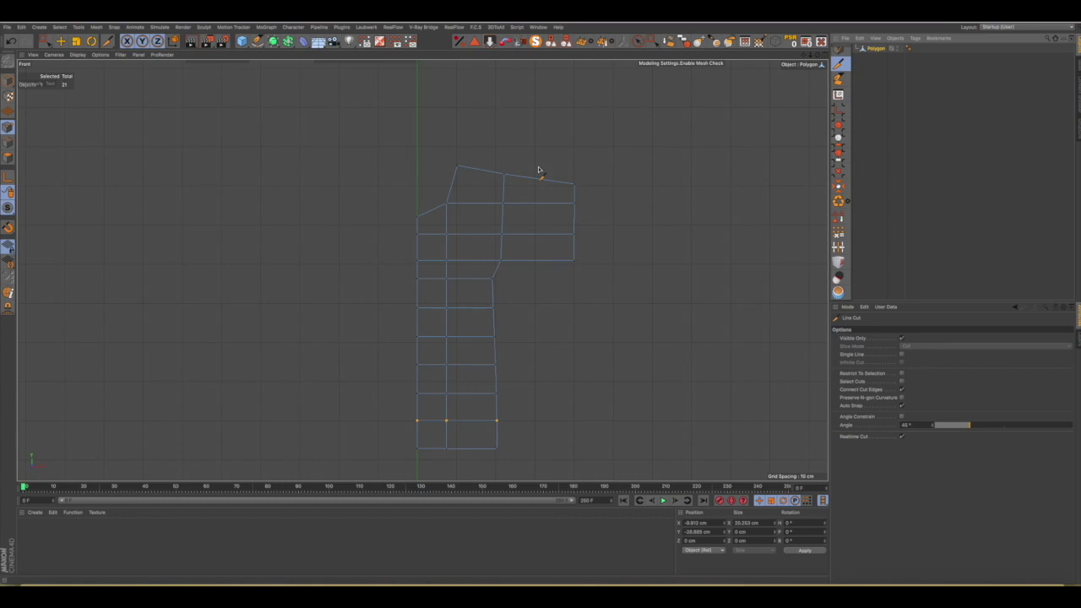
left_click_drag(538, 170, 525, 272)
left_click(536, 283)
key("Escape")
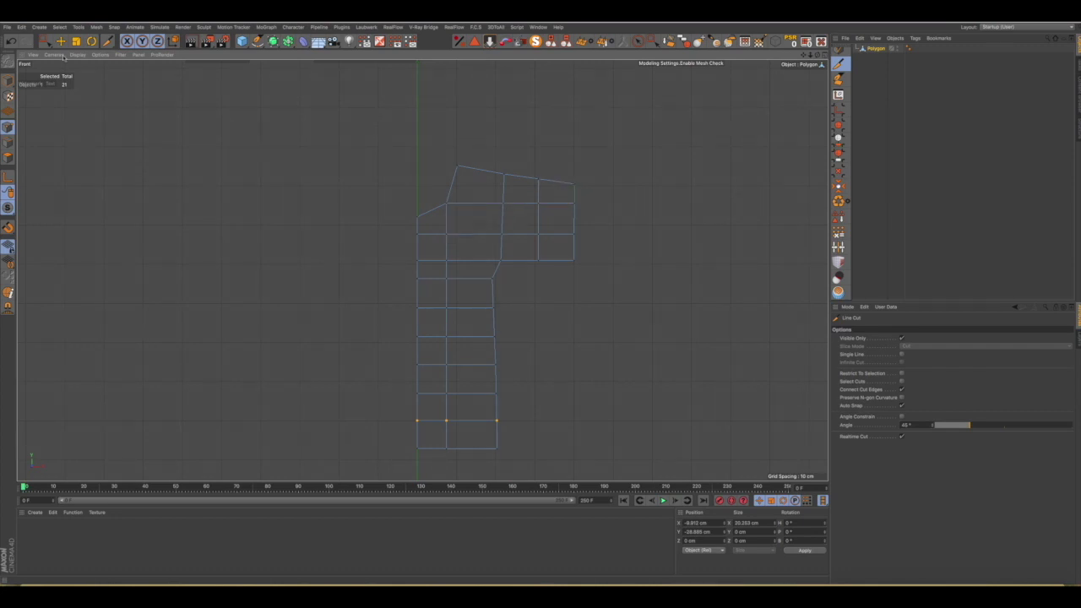
left_click(45, 41)
Select the panel's left-edge column of points and snap them to X 0 cm.
mouse_move(393, 185)
left_mouse_down()
mouse_move(415, 441)
mouse_move(428, 455)
left_mouse_up()
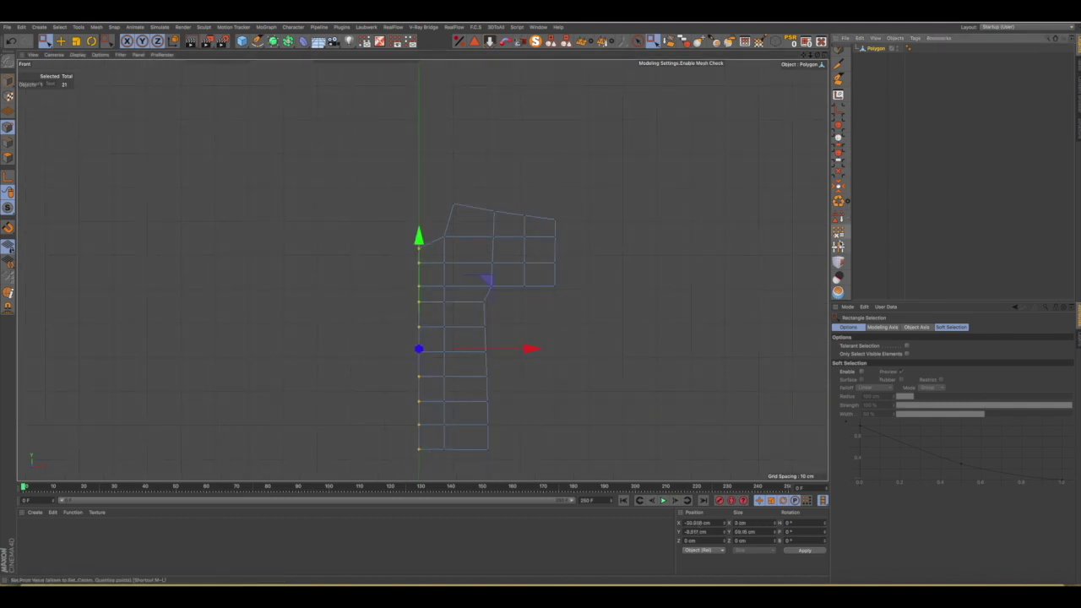
left_click(838, 231)
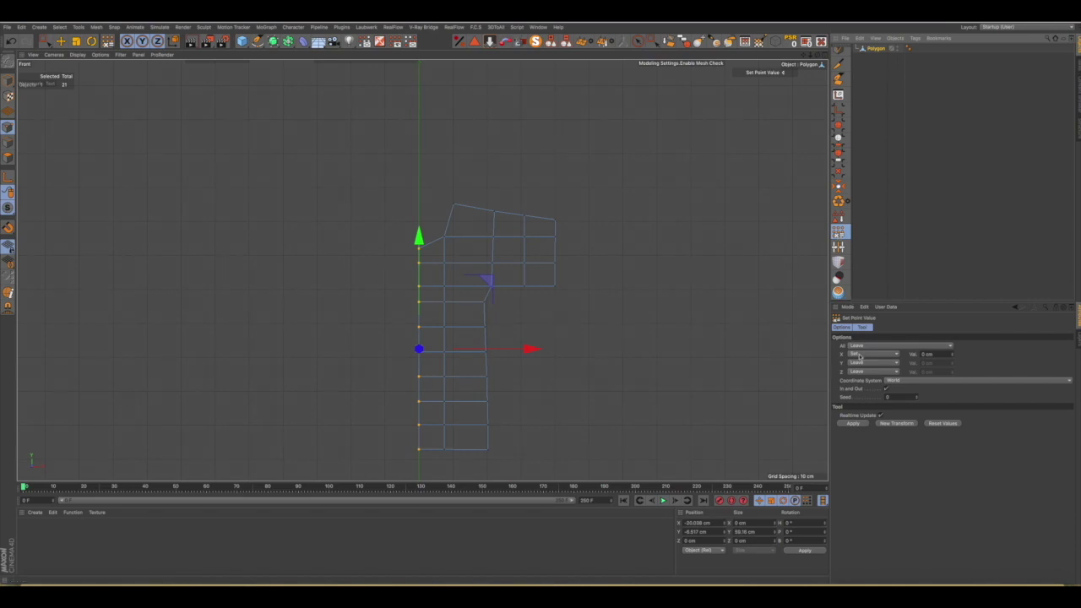
left_click(855, 424)
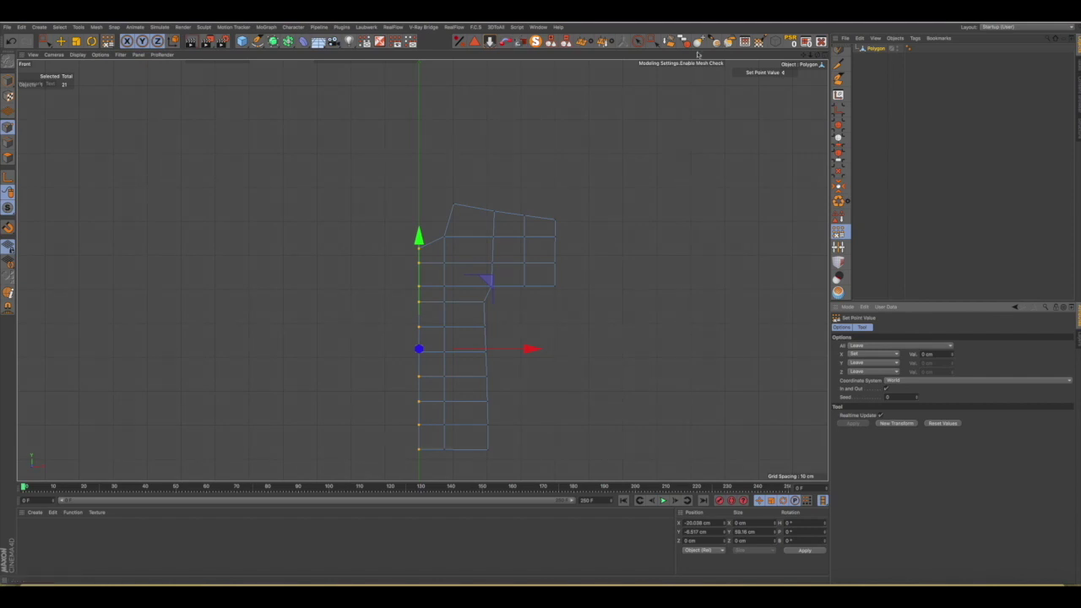
left_click(638, 41)
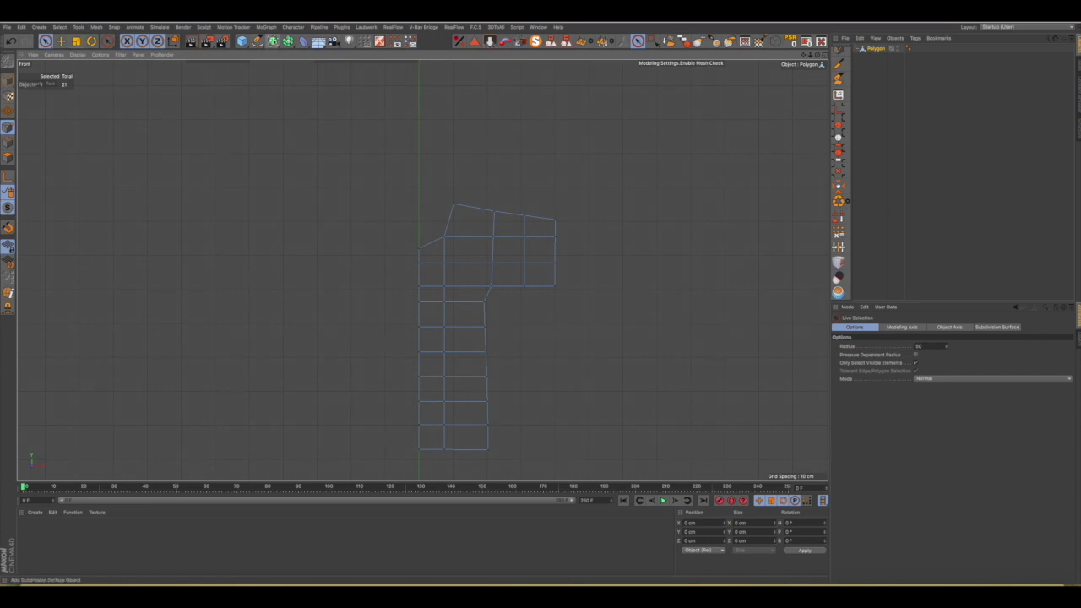
Add a Symmetry generator and place the half-shirt Polygon inside it.
left_click(288, 41)
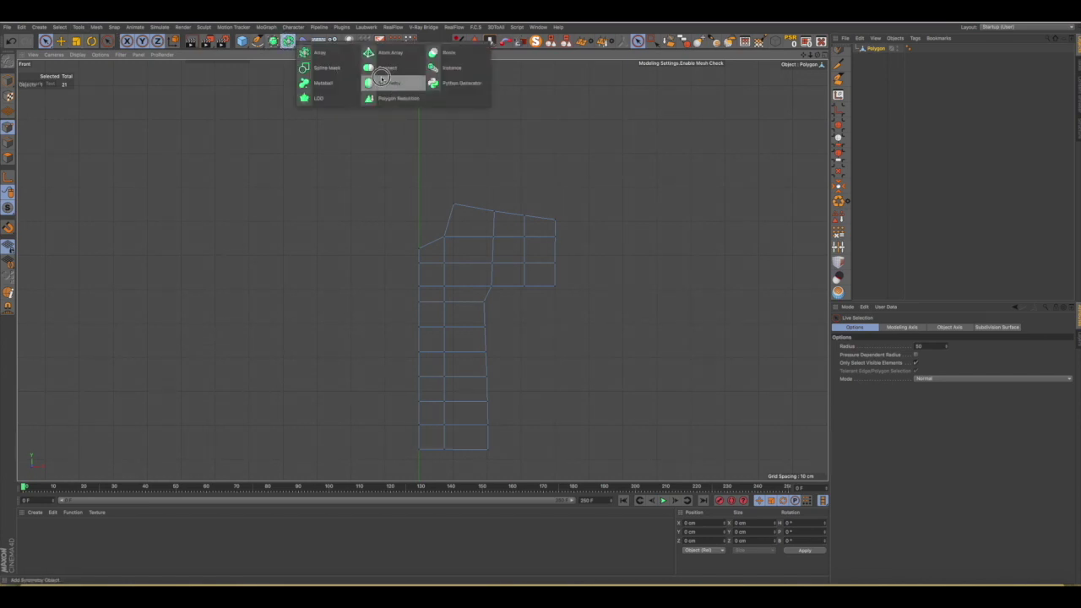
left_click(383, 82)
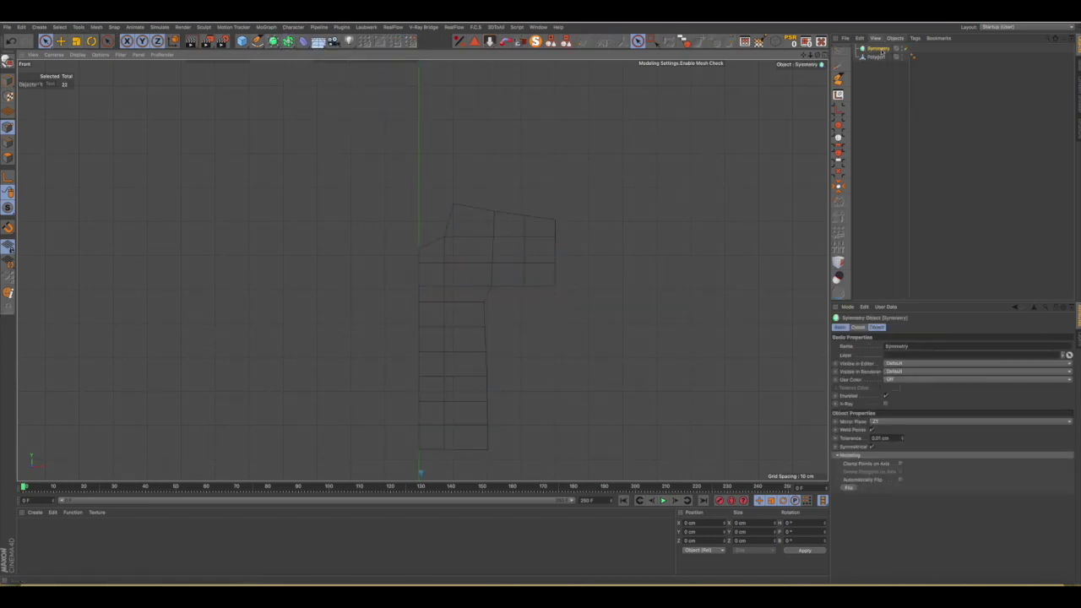
left_click_drag(874, 49, 870, 49)
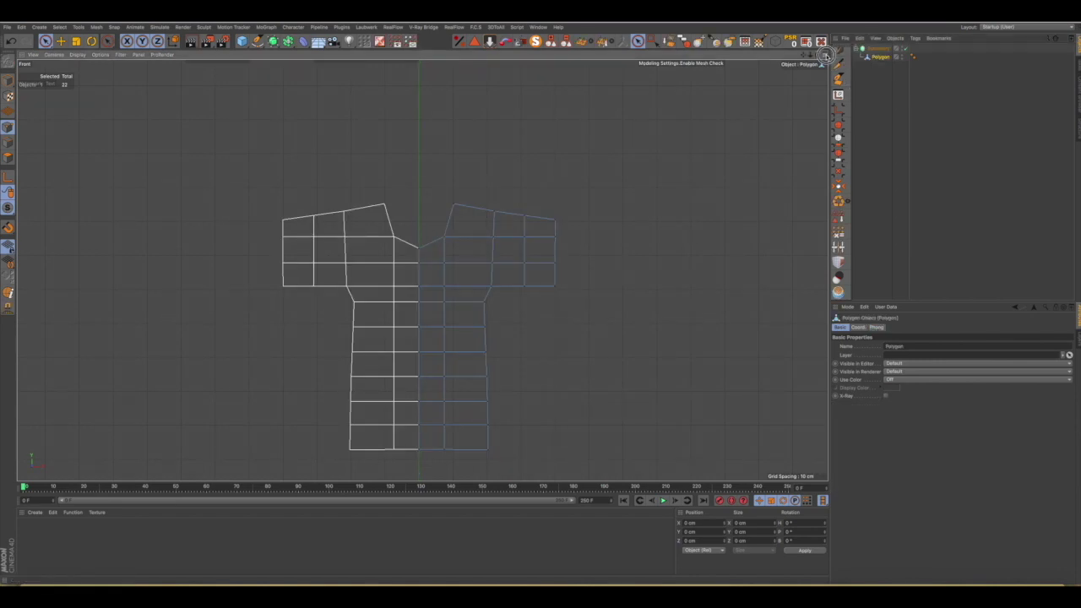
Maximize the Perspective view and set the Symmetry weld tolerance to 1 cm.
left_click(826, 55)
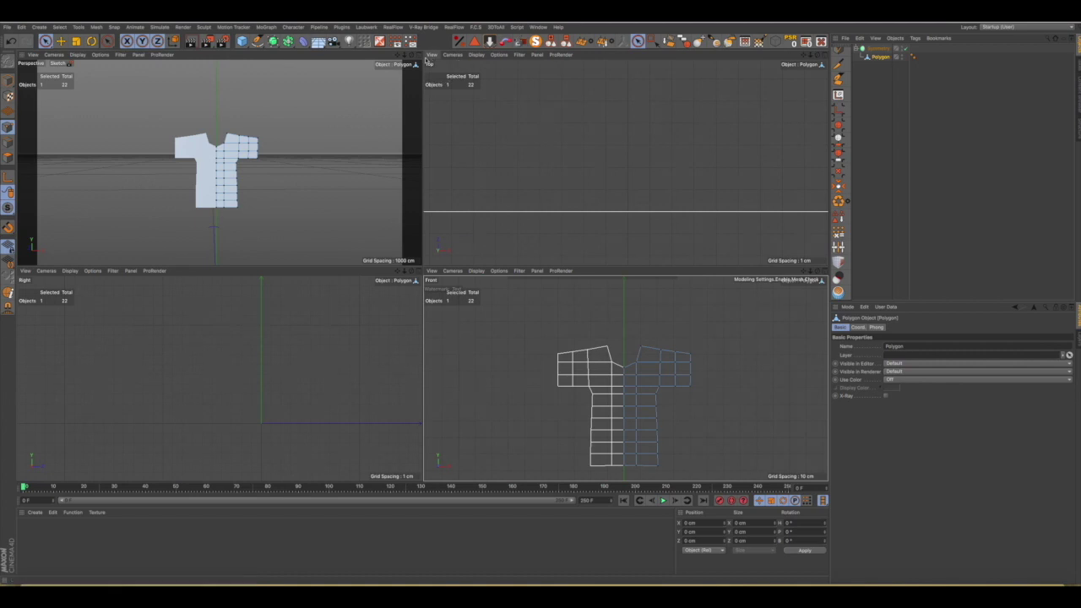
left_click(415, 65)
mouse_move(415, 244)
left_mouse_down("alt")
mouse_move(553, 225)
mouse_move(476, 244)
mouse_move(775, 110)
left_mouse_up("alt")
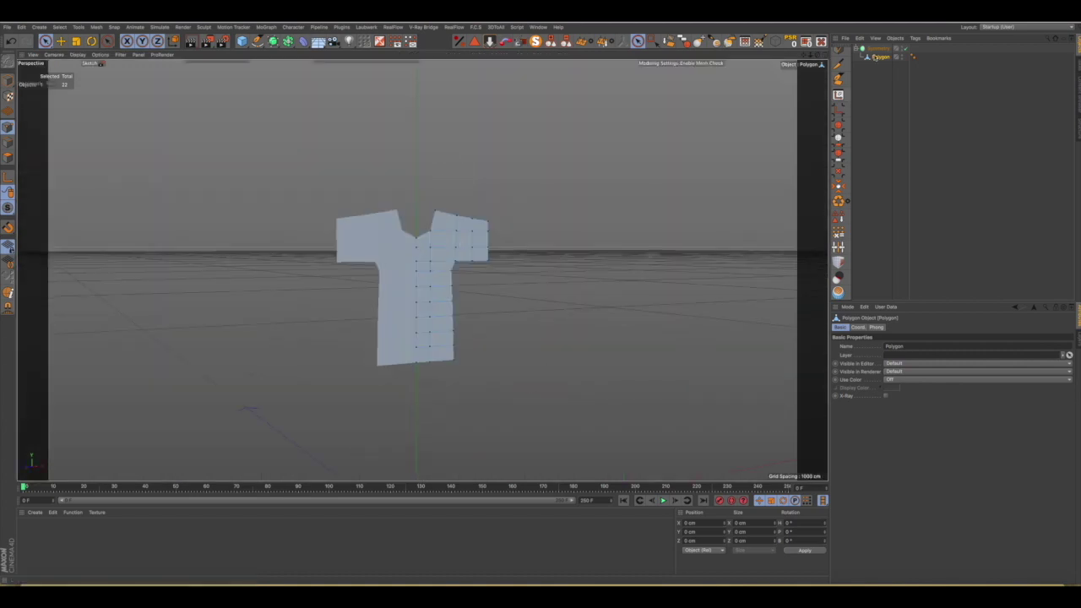
left_click(288, 40, "alt")
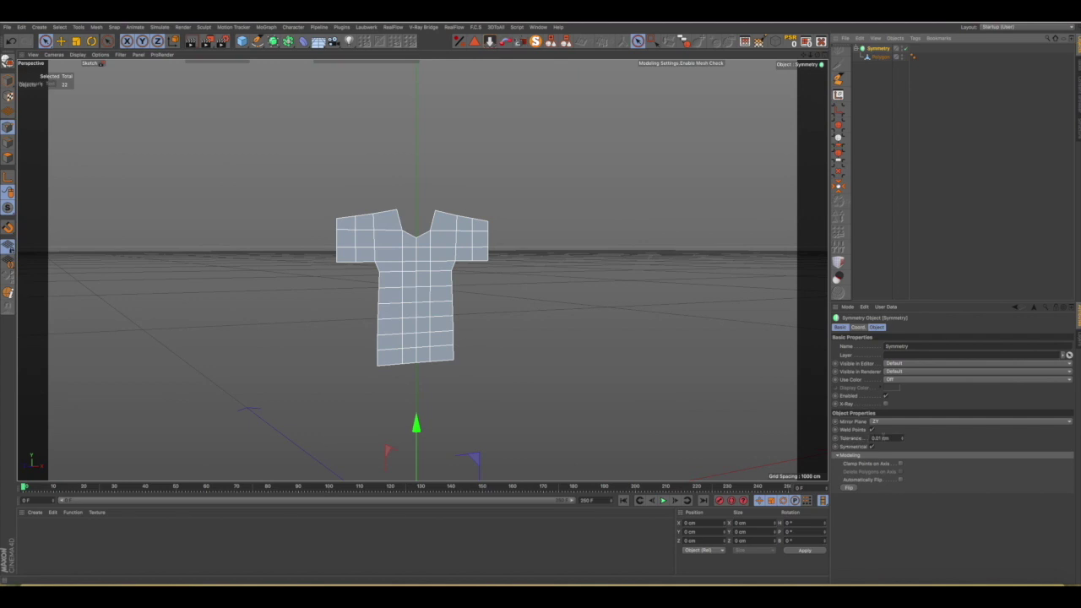
left_click(902, 441)
type("1")
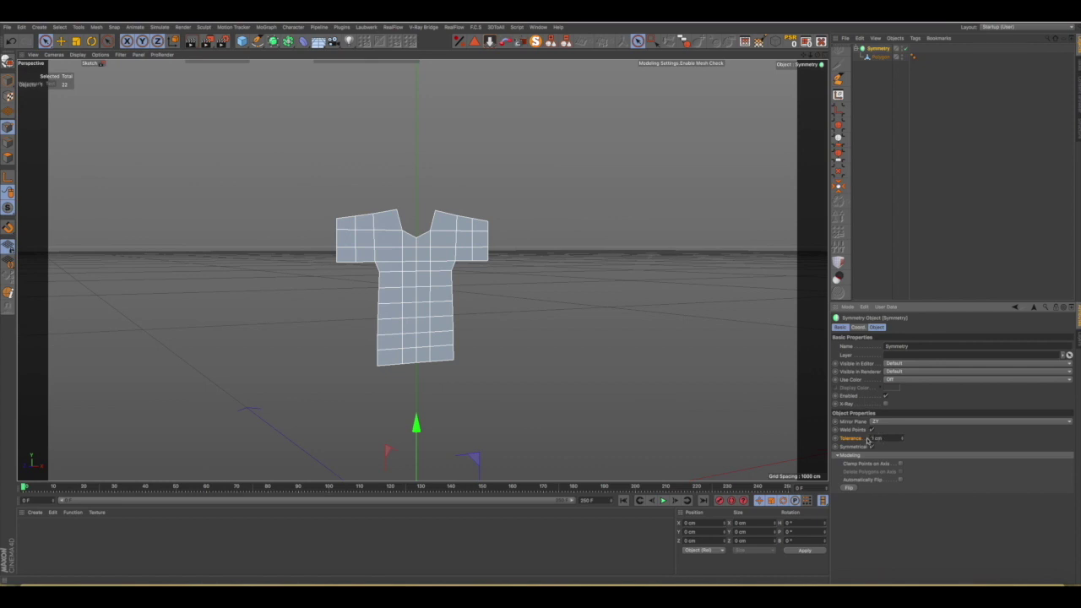
Make the current Symmetry settings, with 1 cm tolerance, the default via Edit > Set as Default.
left_click(863, 306)
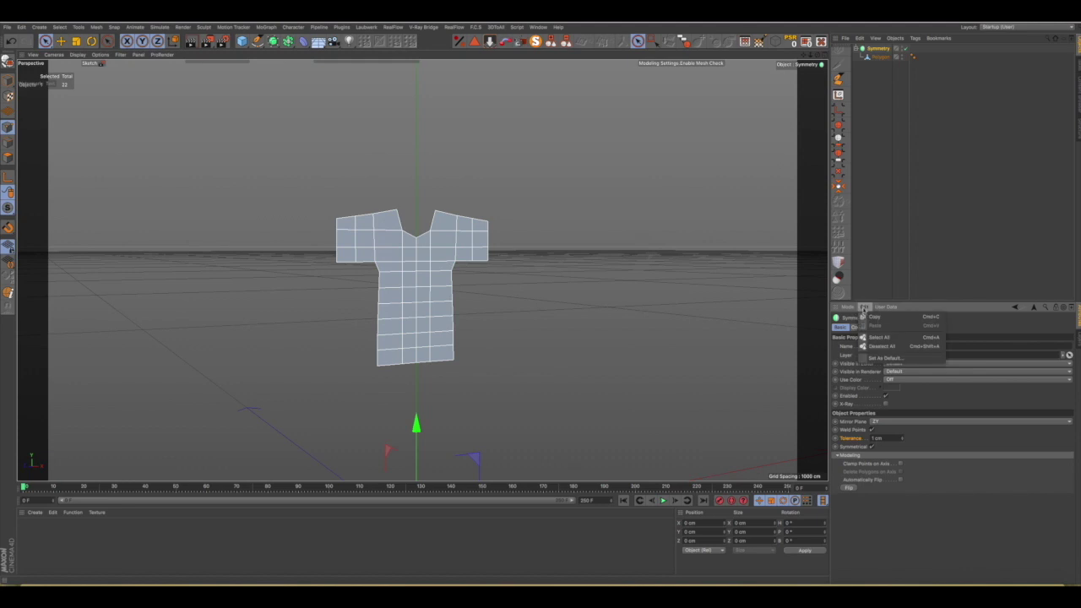
left_click(884, 359)
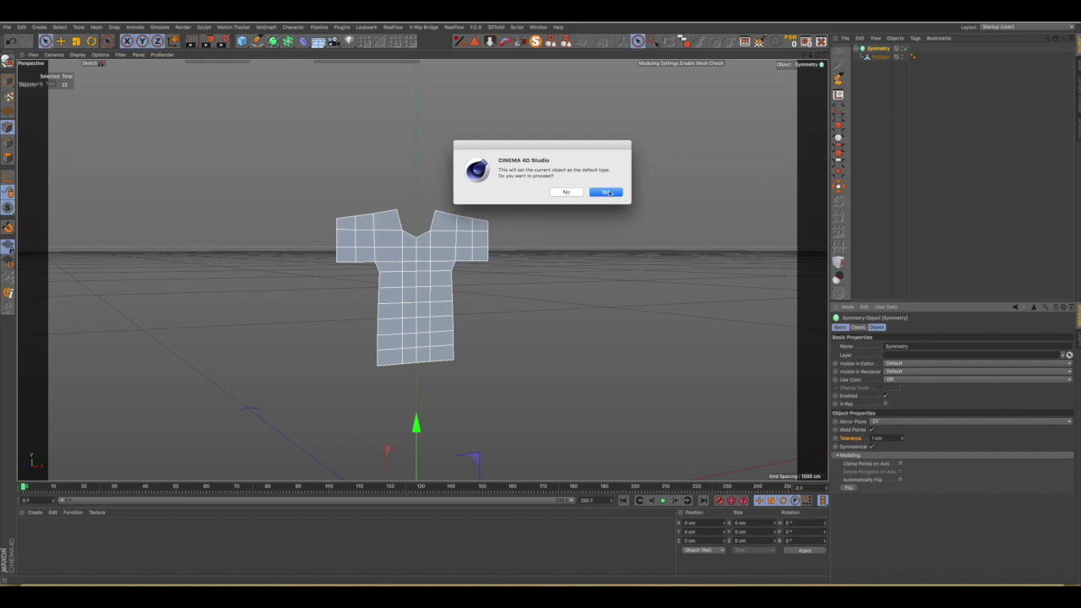
left_click(608, 194)
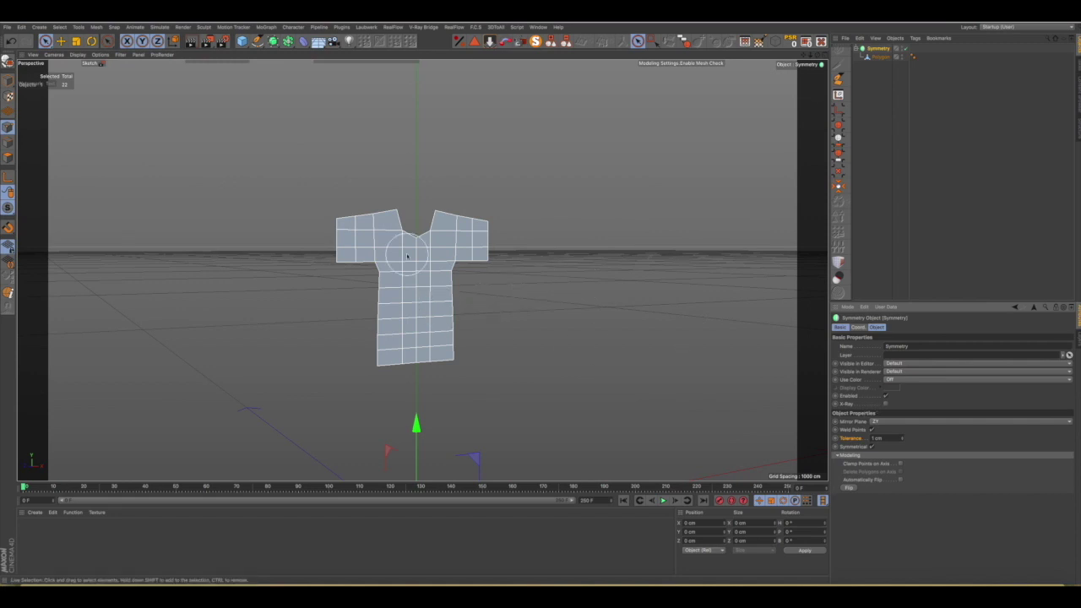
Select Symmetry and Polygon and merge them with Connect Objects + Delete into Symmetry.1.
left_click(876, 56)
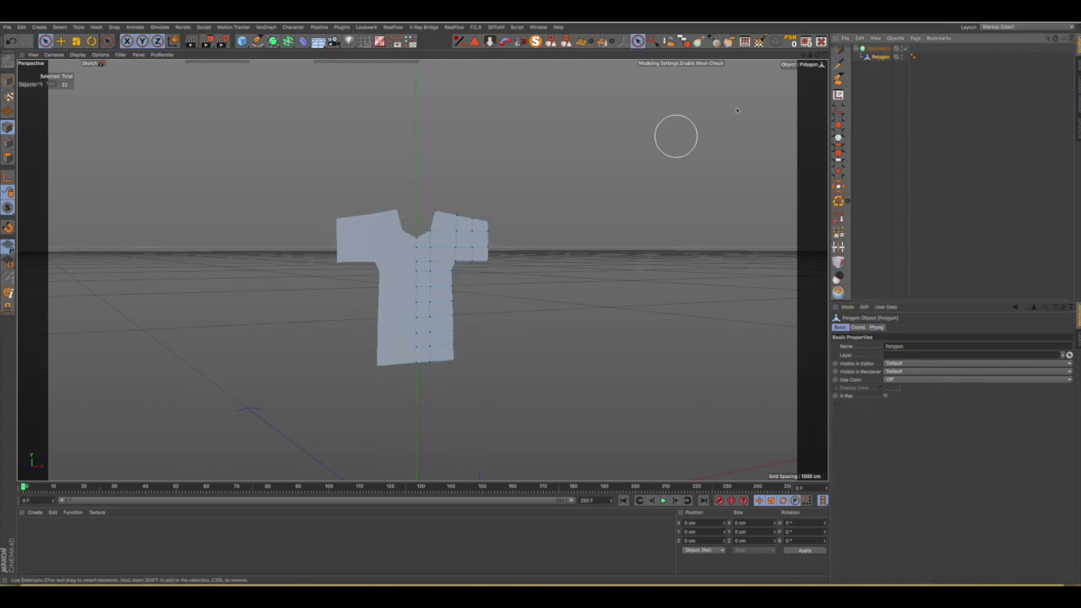
left_click(877, 49)
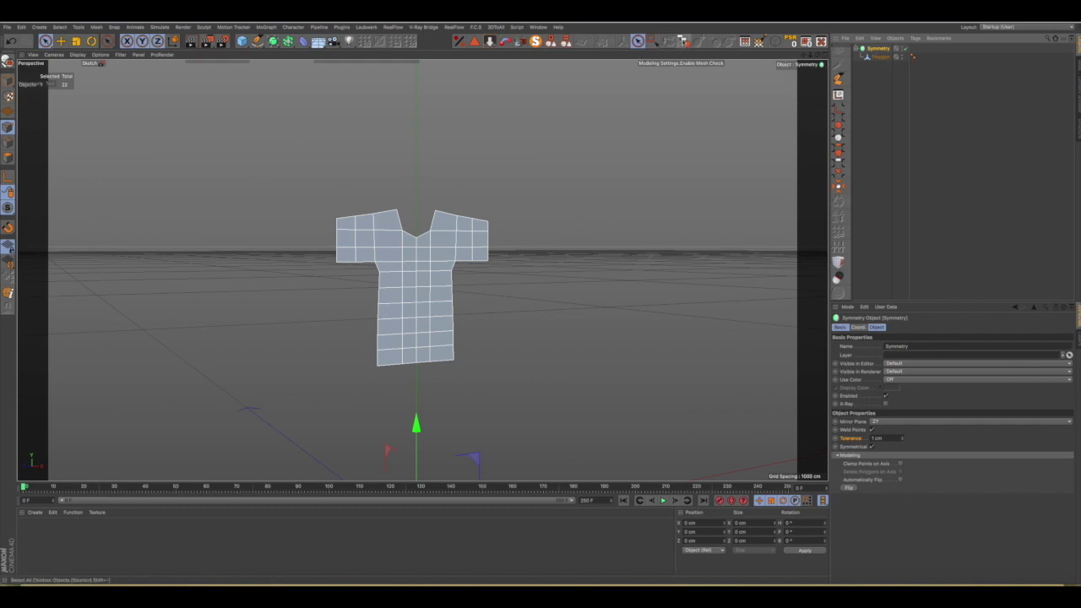
left_click(684, 42)
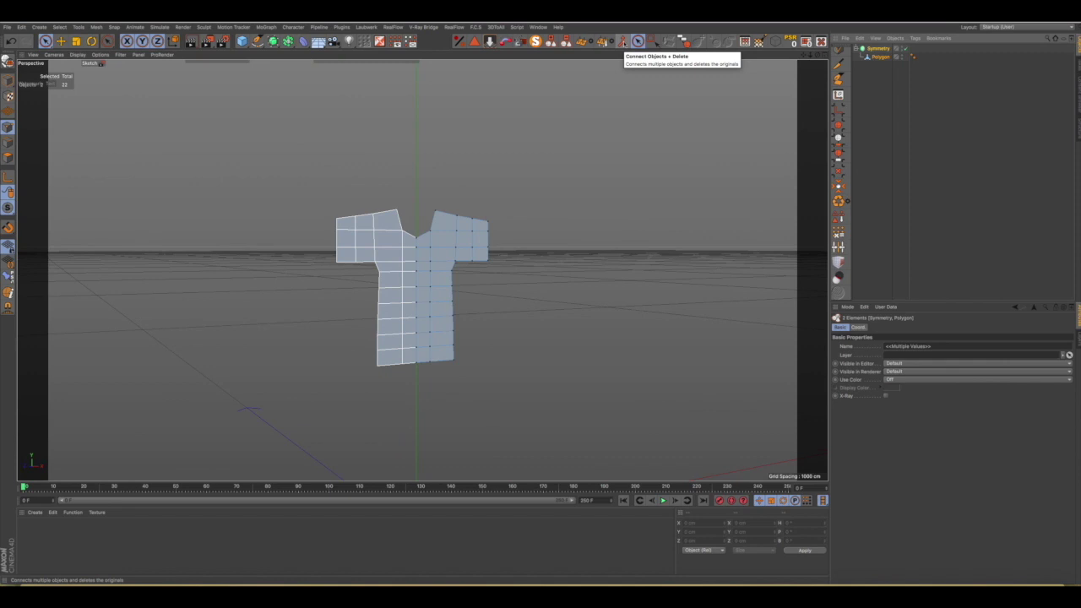
left_click(622, 41)
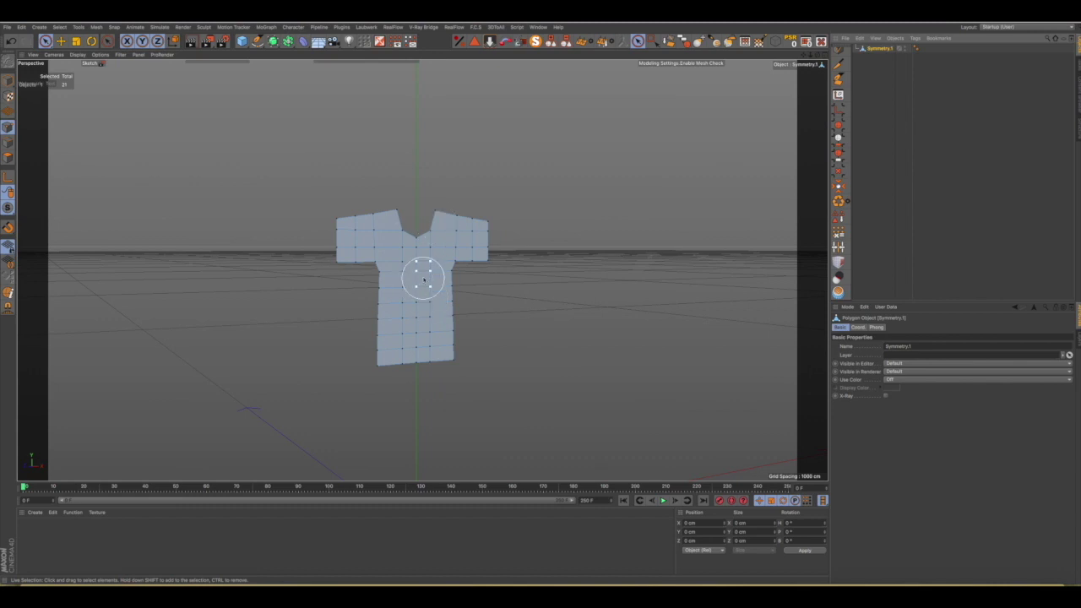
Zoom in and orbit around the shirt mesh's neckline to inspect it.
scroll(423, 275, "up", 3)
scroll(412, 244, "up", 4)
scroll(412, 201, "up", 3)
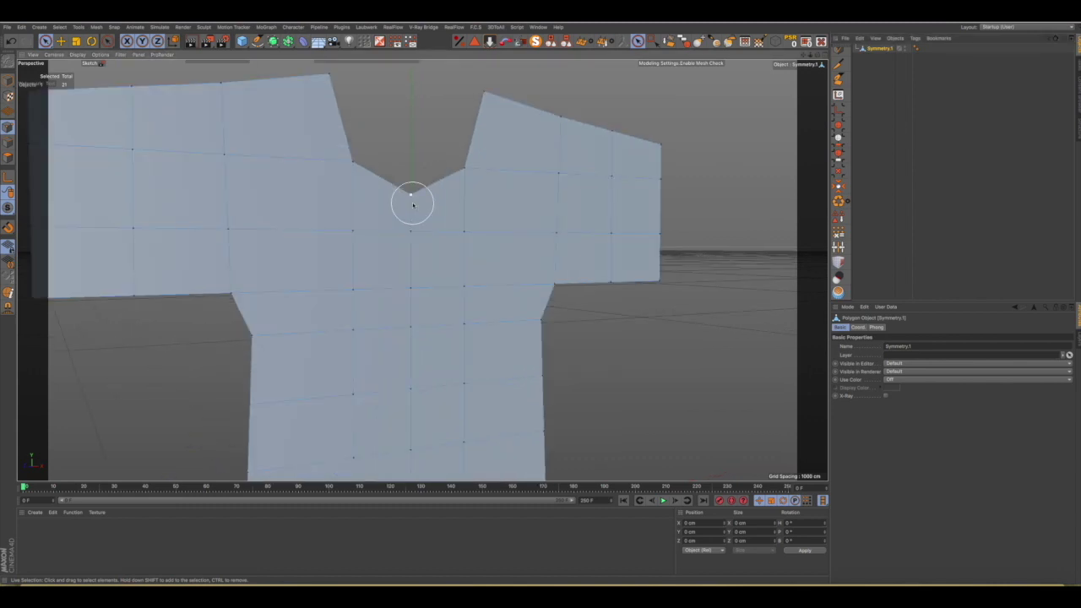
scroll(412, 201, "up", 4)
scroll(412, 201, "up", 1)
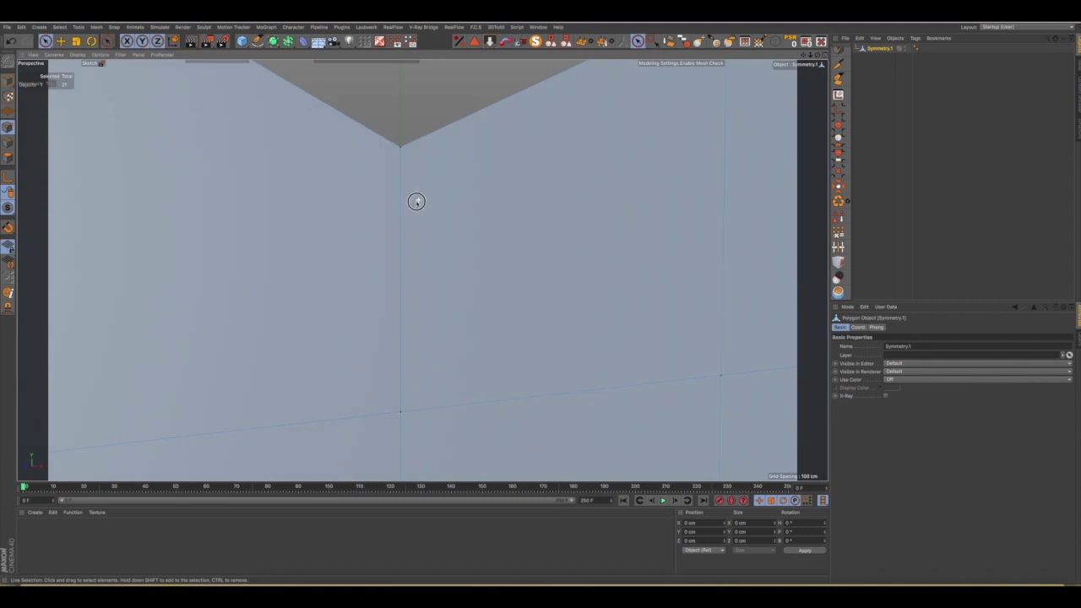
scroll(397, 207, "up", 3)
scroll(341, 260, "up", 2)
mouse_move(336, 262)
left_mouse_down("alt")
mouse_move(415, 282)
mouse_move(593, 246)
mouse_move(645, 217)
mouse_move(409, 243)
mouse_move(400, 333)
left_mouse_up("alt")
scroll(408, 243, "down", 2)
scroll(405, 238, "down", 4)
scroll(408, 329, "down", 3)
scroll(409, 363, "down", 1)
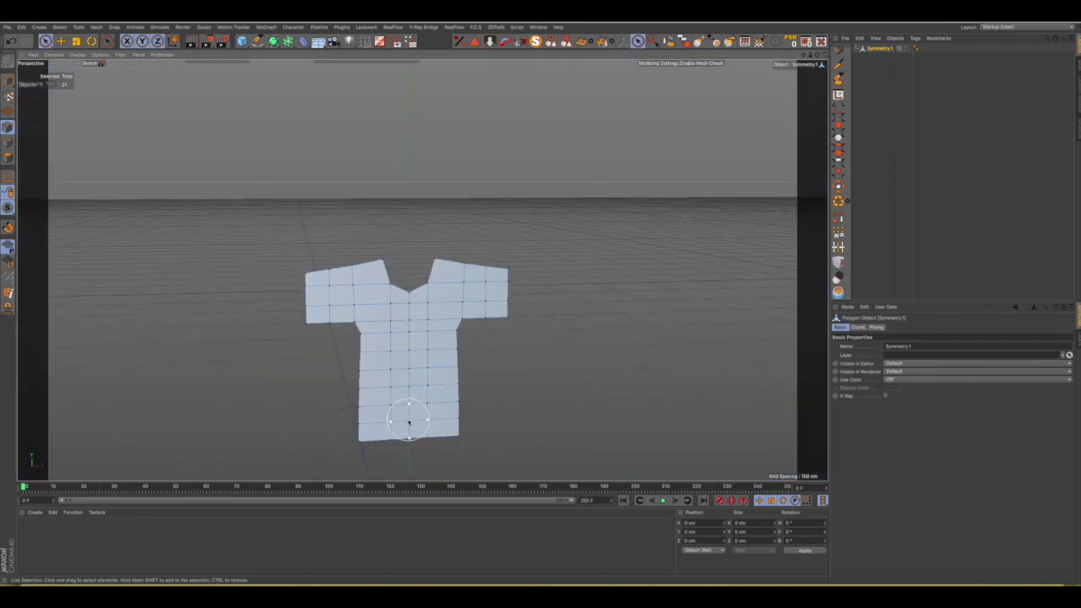
scroll(410, 422, "up", 3)
Box-select a point on the shirt's bottom edge and activate Stitch and Sew.
left_click(653, 42)
scroll(427, 460, "up", 1)
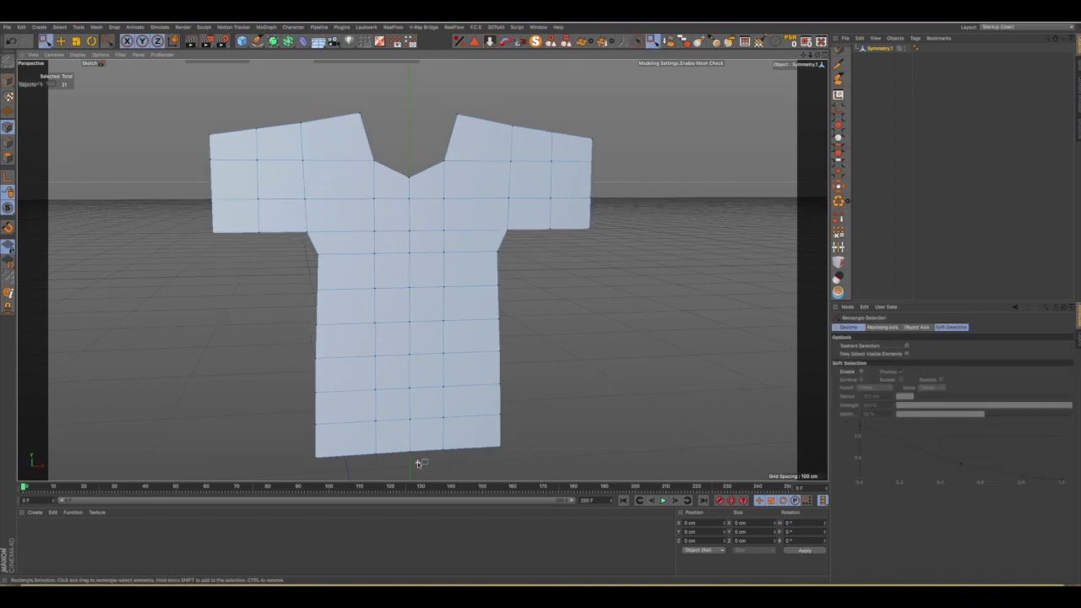
scroll(422, 462, "up", 3)
left_click_drag(395, 434, 404, 456)
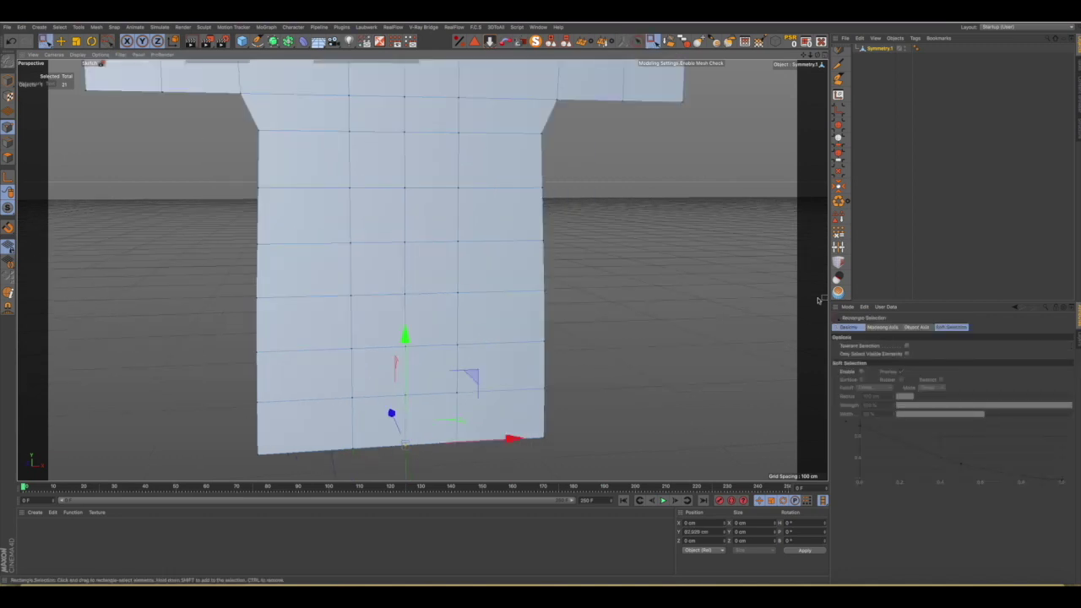
left_click(839, 246)
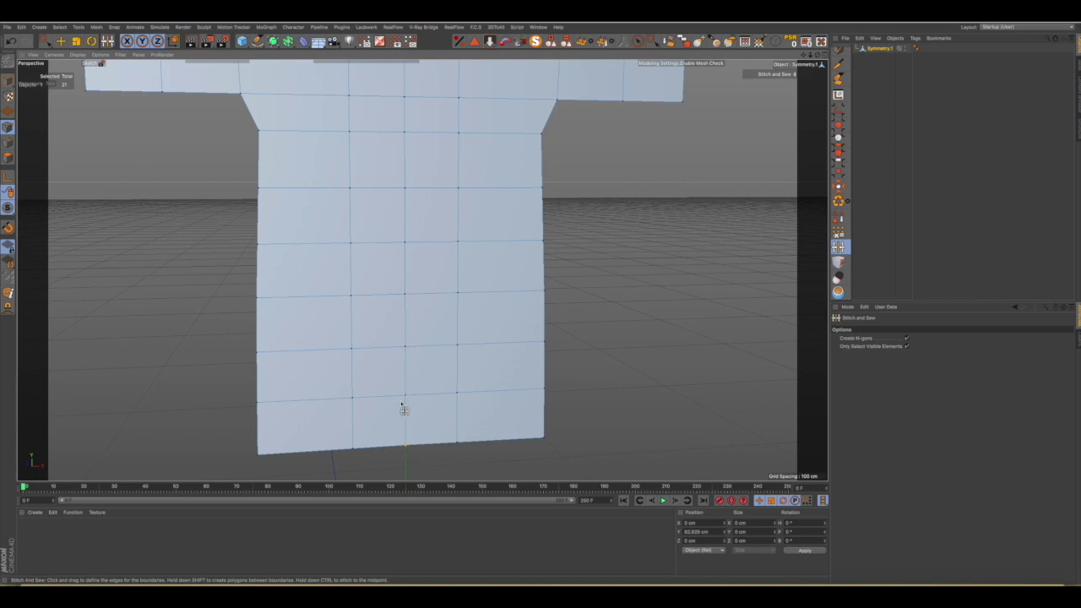
Stitch the centre-seam vertices from the neckline's V-point down the shirt body.
left_click(638, 41)
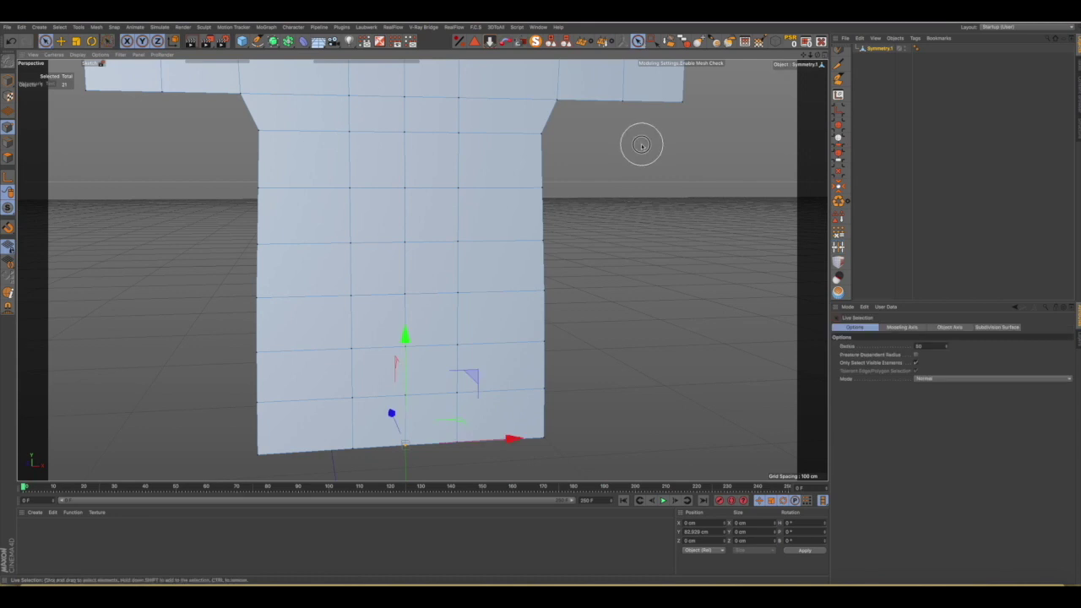
left_click(839, 247)
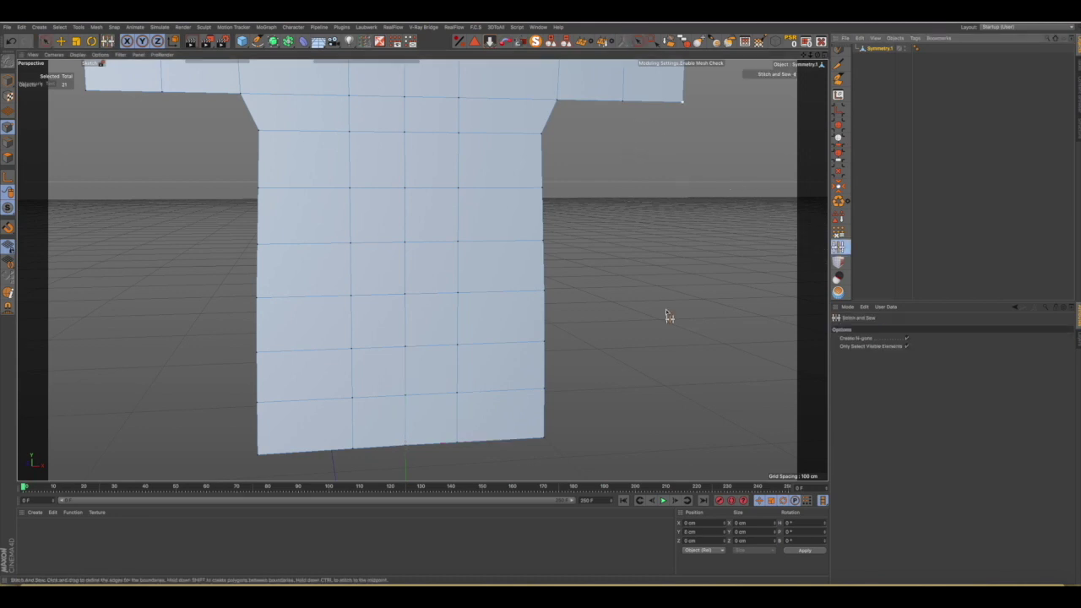
scroll(397, 405, "up", 5)
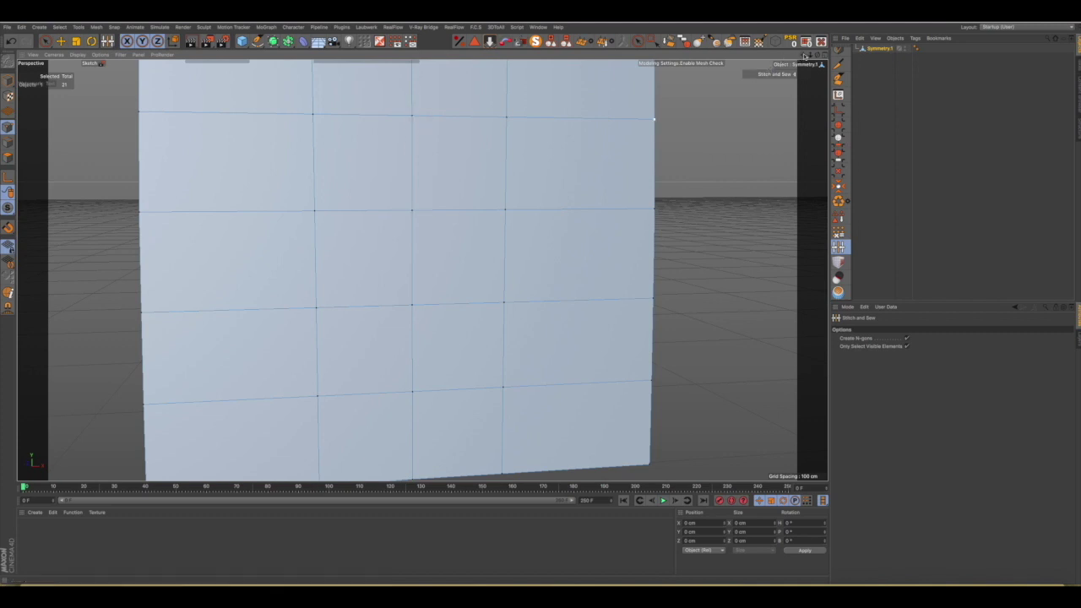
left_click_drag(805, 56, 761, 101)
scroll(422, 270, "down", 3)
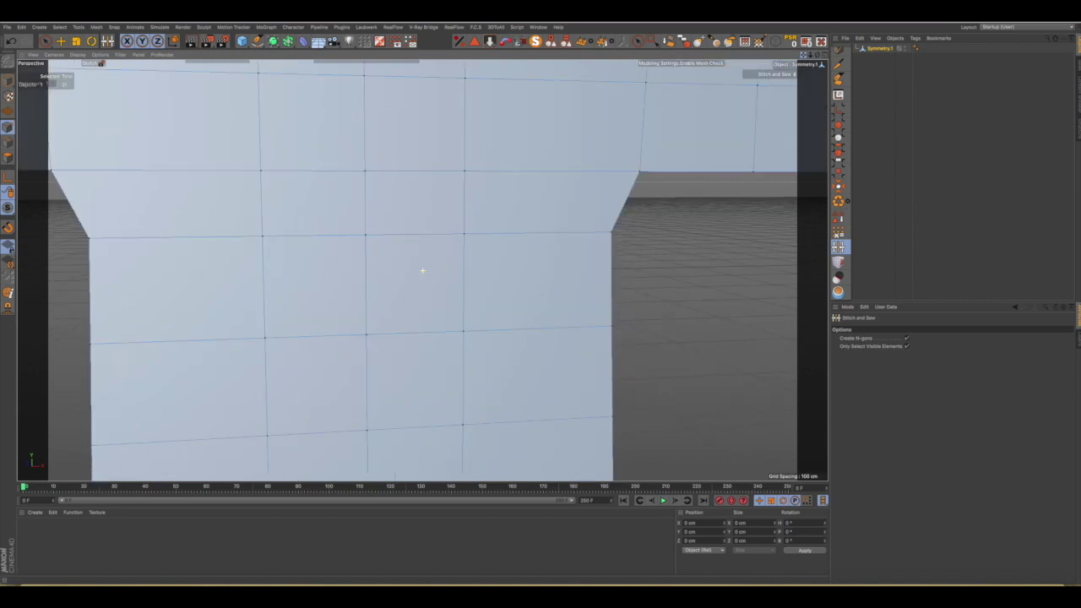
scroll(423, 271, "down", 2)
left_click(384, 117)
left_click(388, 167)
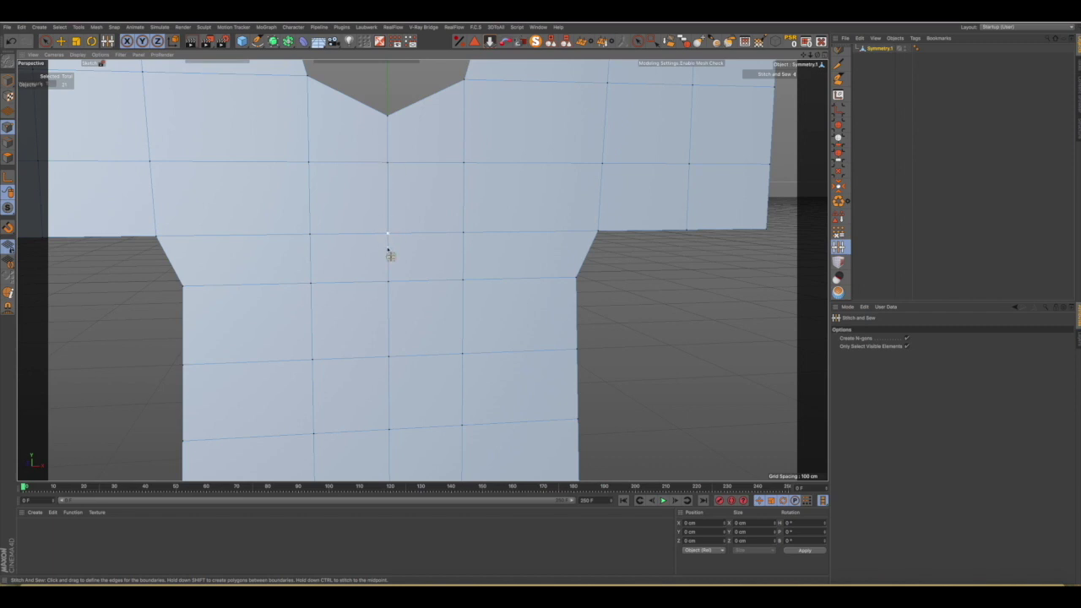
left_click(388, 282)
scroll(398, 239, "down", 5)
left_click(395, 318)
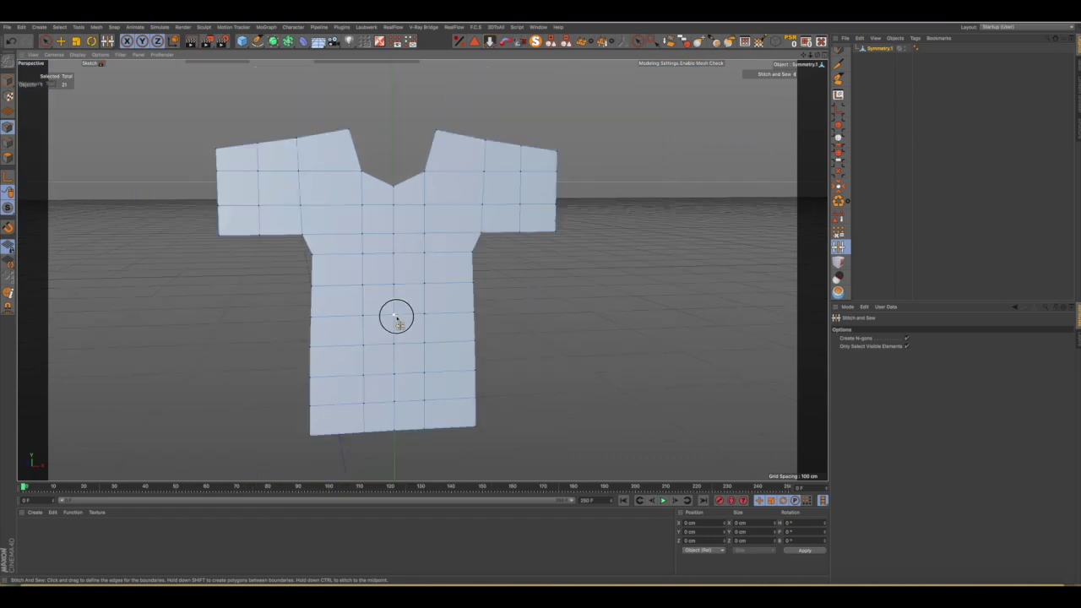
left_click(394, 347)
Orbit to check the seam, then return to Model mode with the Move tool.
left_click_drag(395, 108, 341, 164, "alt")
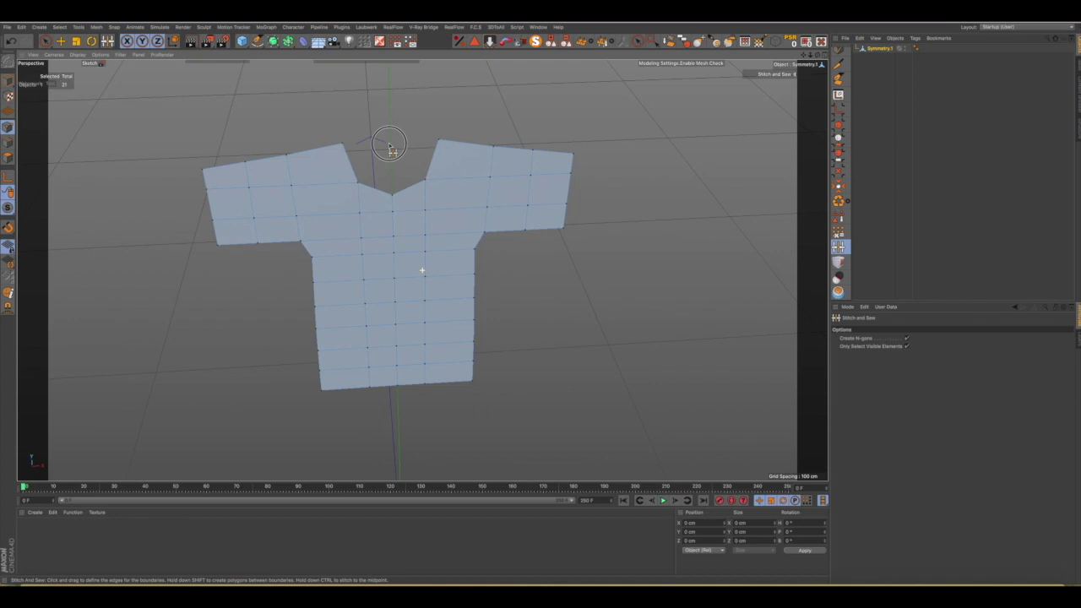
mouse_move(406, 237)
left_mouse_down("alt")
mouse_move(349, 195)
mouse_move(282, 194)
mouse_move(445, 188)
left_mouse_up("alt")
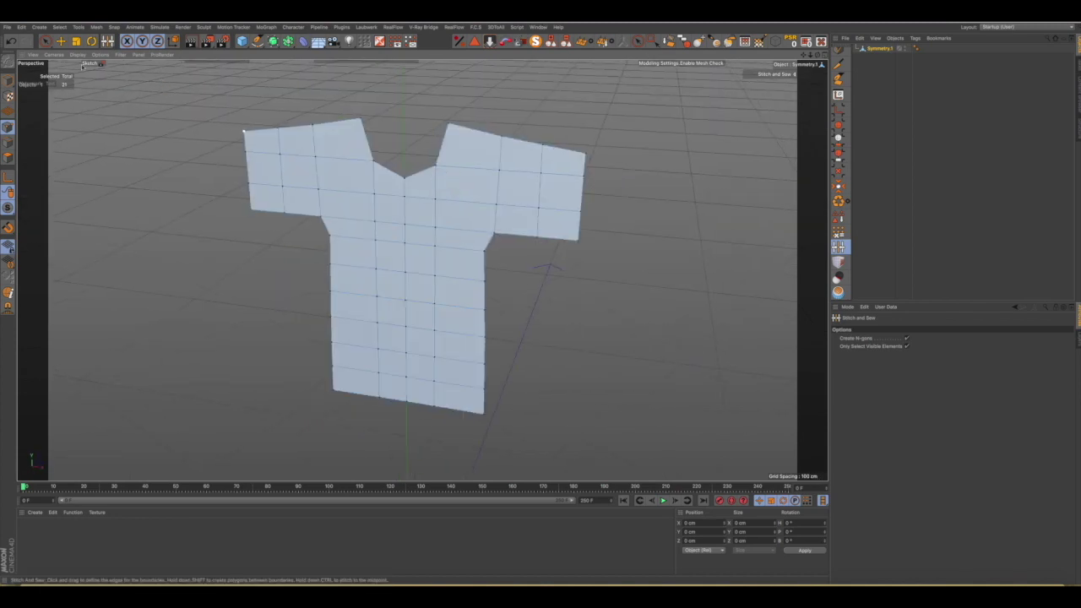
left_click(8, 80)
left_click(55, 43)
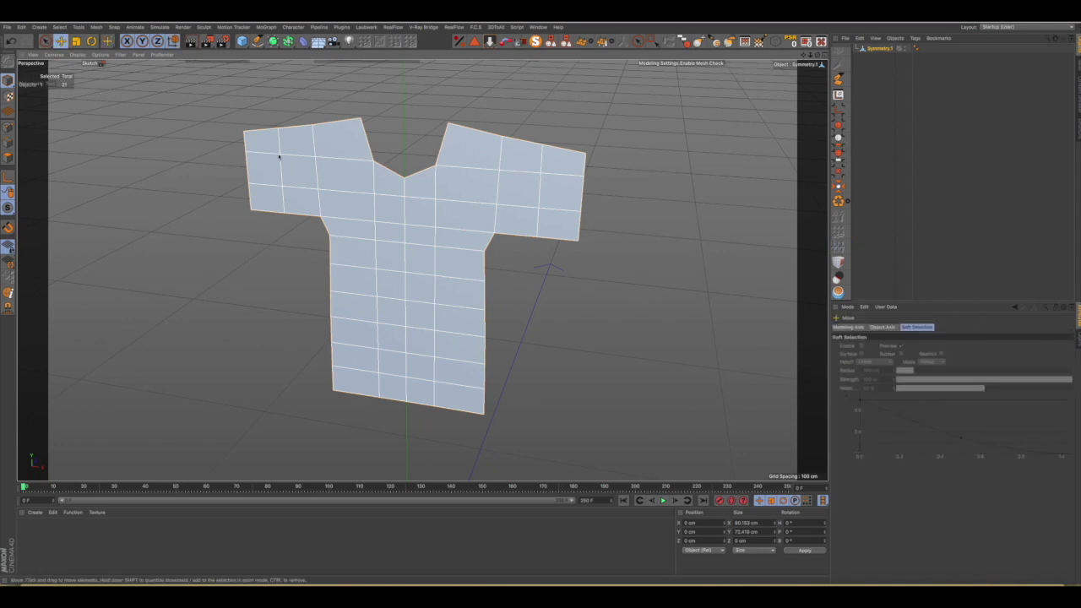
Undo an accidental 6 cm raise of the shirt and centre its axis on the mesh.
scroll(290, 159, "down", 3)
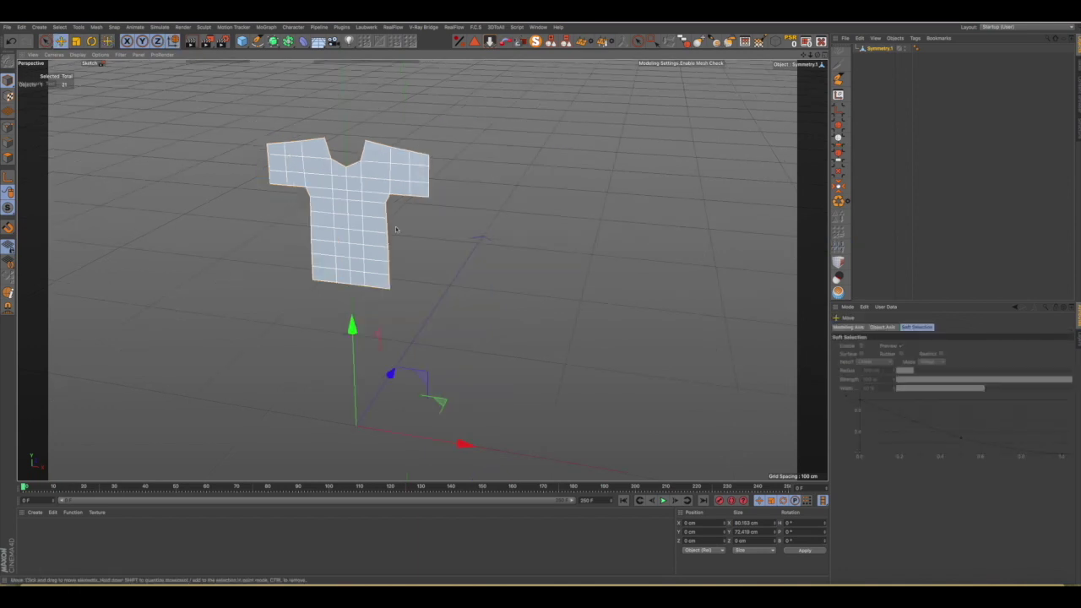
left_click_drag(349, 322, 346, 311)
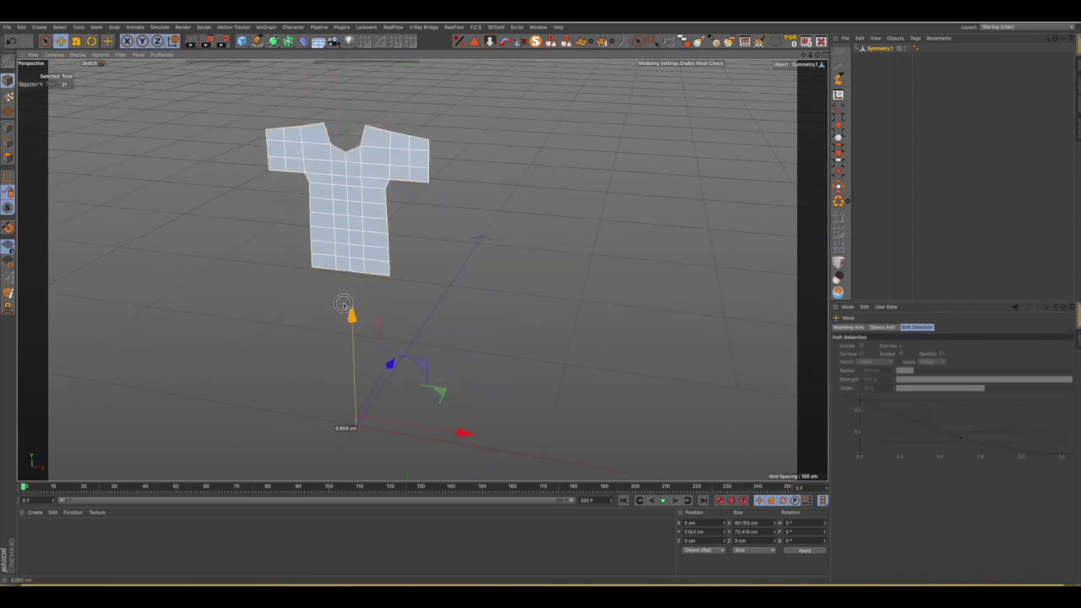
key("ctrl+z")
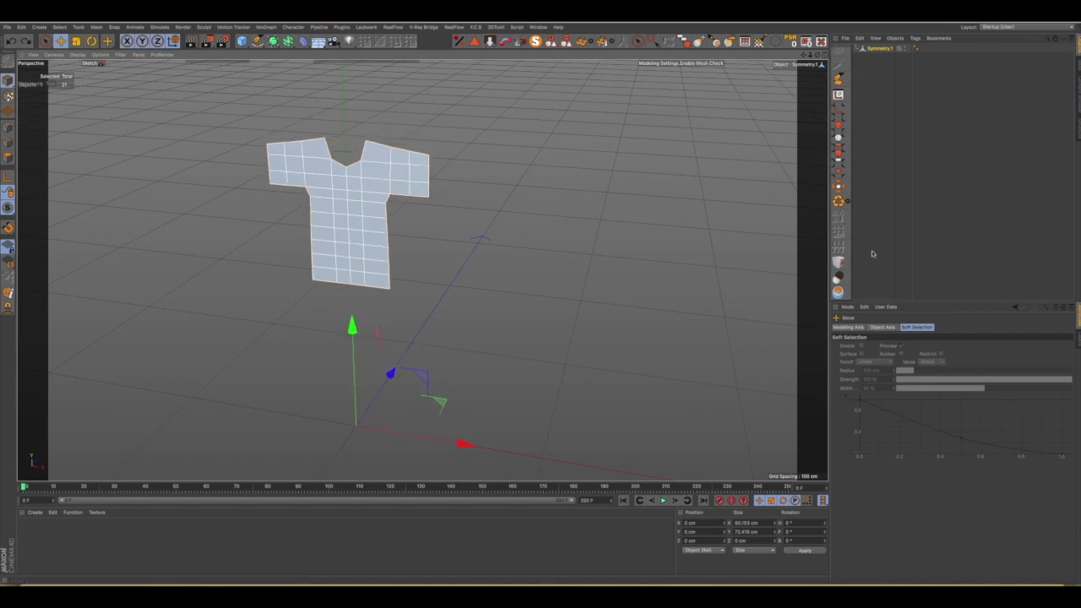
left_click(839, 187)
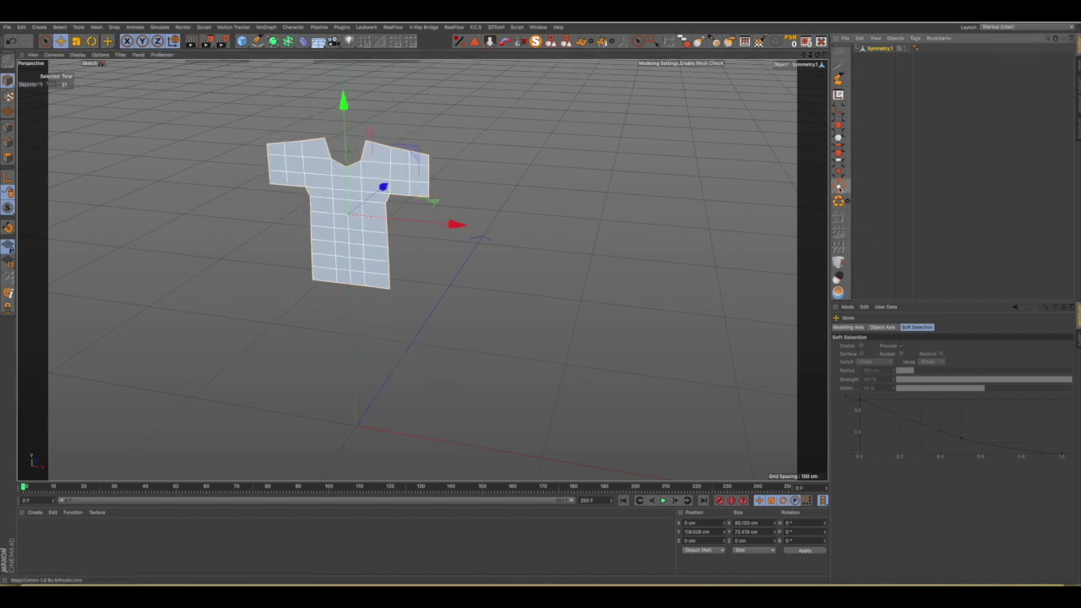
Orbit around the shirt and unhide the character body model.
left_click_drag(367, 251, 344, 225, "alt")
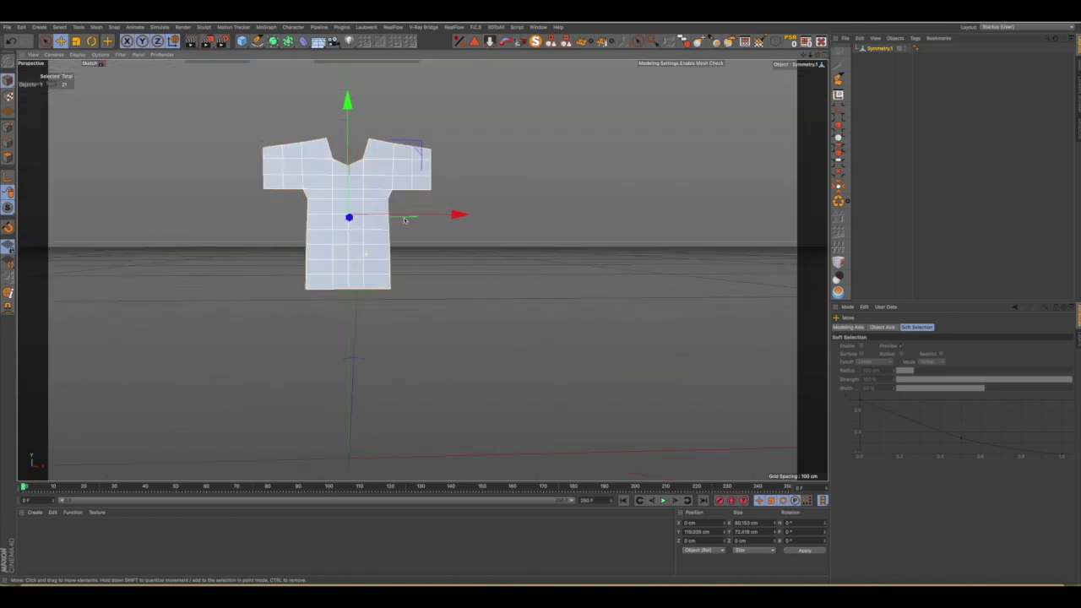
scroll(344, 225, "up", 2)
scroll(349, 212, "up", 2)
mouse_move(367, 194)
left_mouse_down("alt")
mouse_move(249, 210)
mouse_move(431, 226)
left_mouse_up("alt")
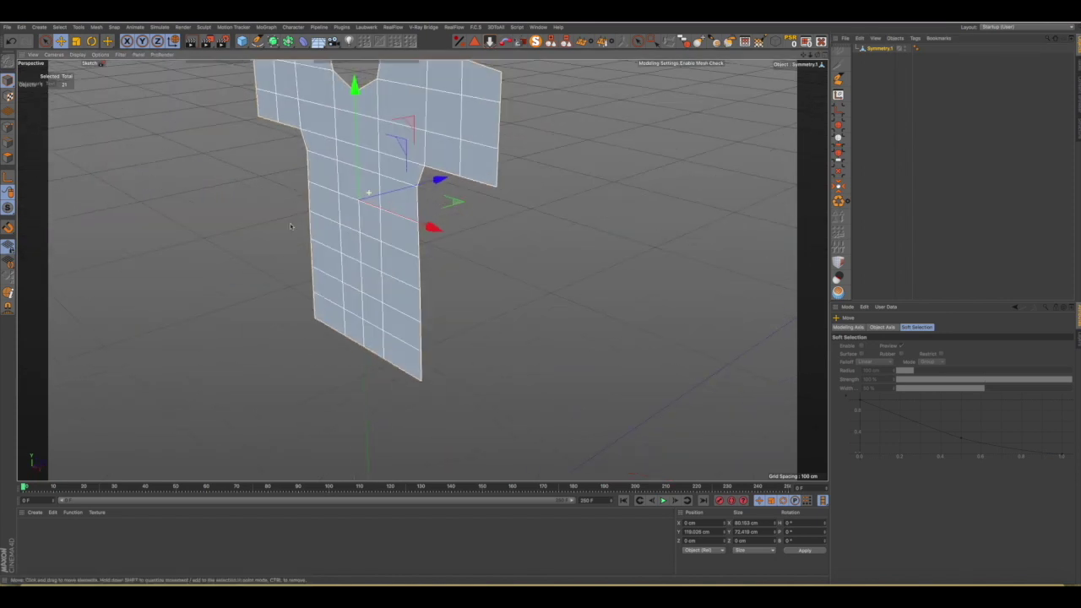
left_click_drag(434, 176, 369, 194, "alt")
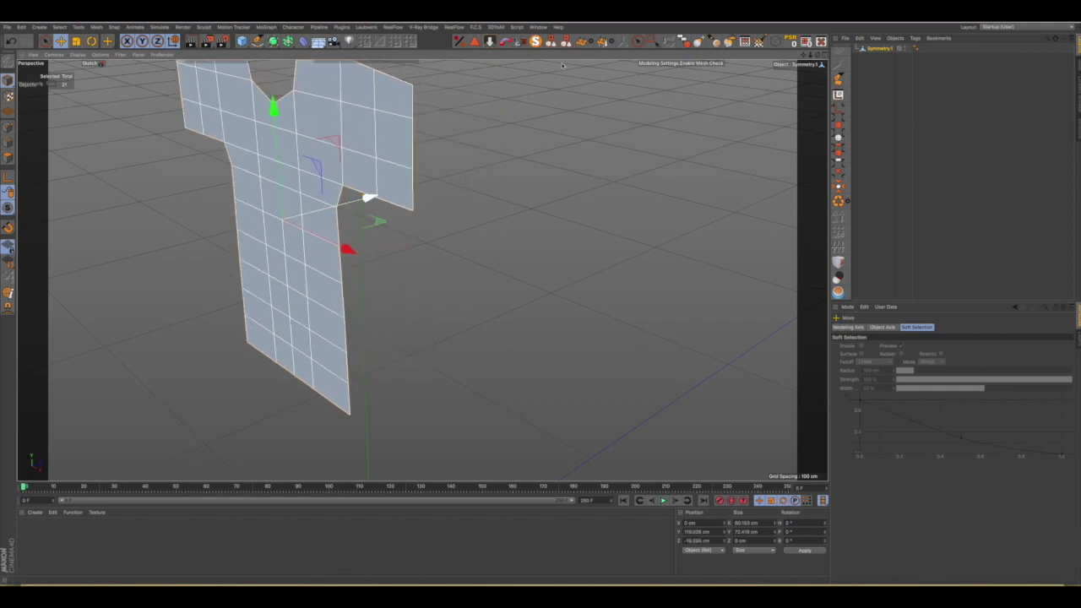
left_click(540, 41)
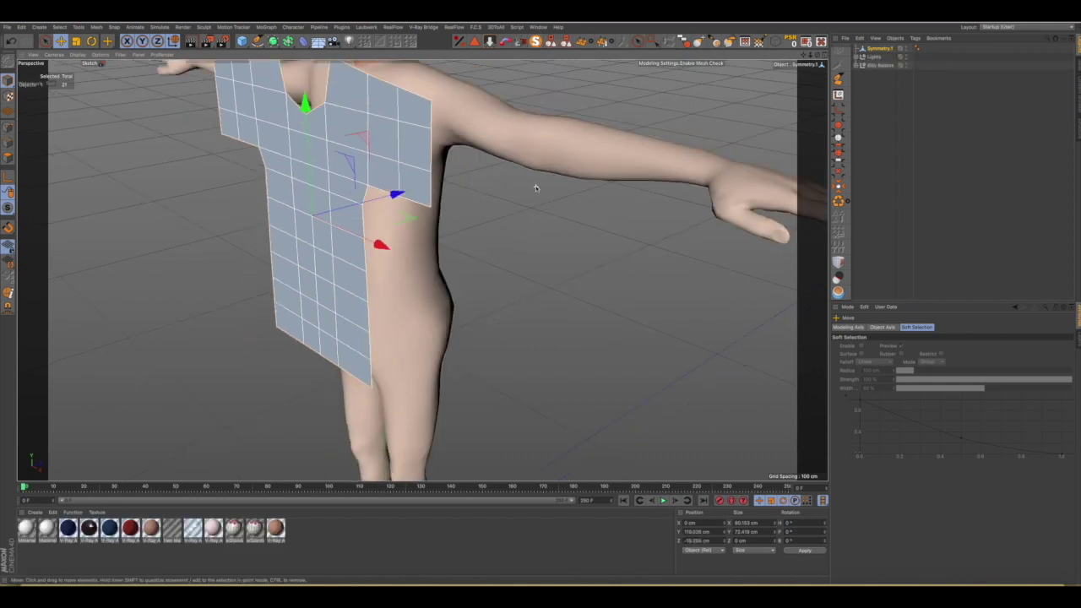
Shift the Symmetry shirt panel's axis sideways along X.
scroll(535, 187, "down", 3)
mouse_move(527, 191)
left_mouse_down("alt")
mouse_move(459, 159)
mouse_move(480, 162)
mouse_move(548, 62)
left_mouse_up("alt")
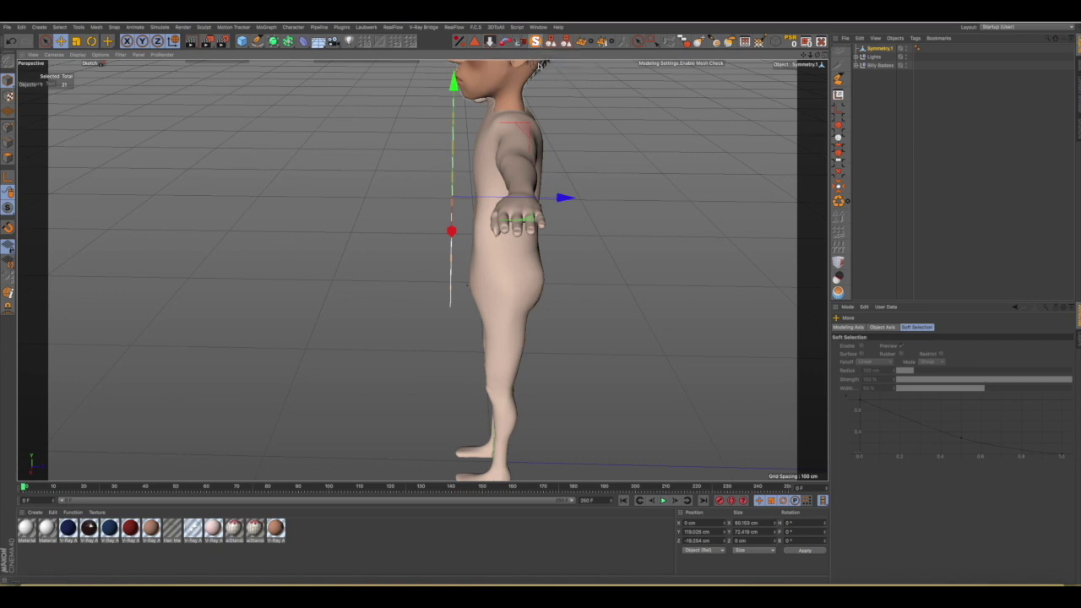
scroll(550, 204, "up", 3)
mouse_move(550, 205)
left_mouse_down()
mouse_move(701, 184)
mouse_move(596, 145)
mouse_move(598, 162)
mouse_move(623, 173)
mouse_move(454, 177)
mouse_move(553, 176)
mouse_move(505, 171)
mouse_move(456, 213)
mouse_move(529, 220)
left_mouse_up()
Ctrl-drag the panel's polygons to create a duplicate panel behind the body.
scroll(452, 215, "down", 3)
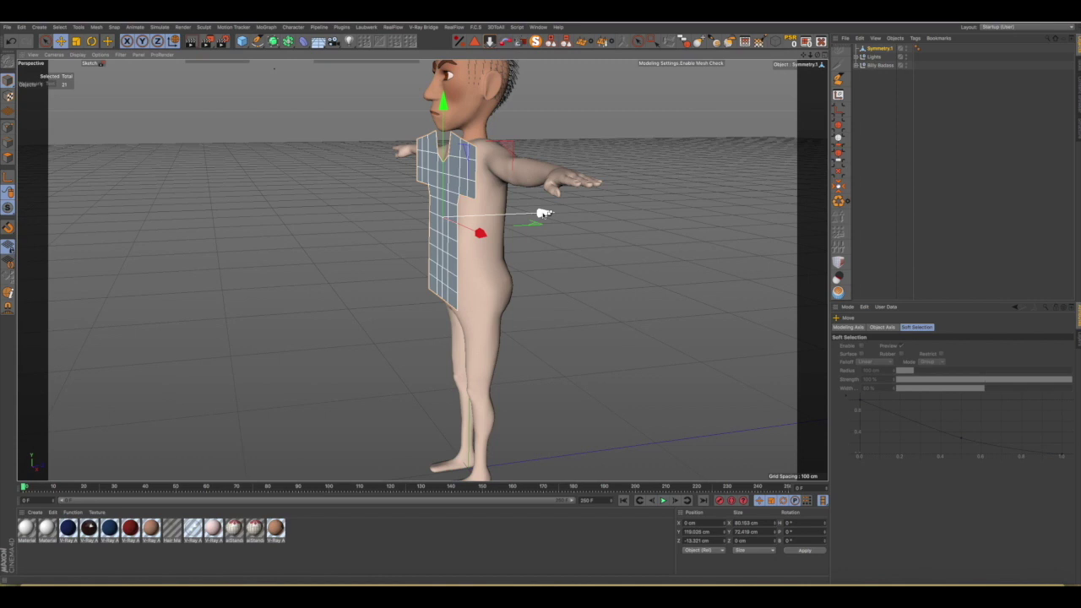
left_click_drag(544, 213, 605, 210, "ctrl")
left_click_drag(507, 207, 367, 198, "alt")
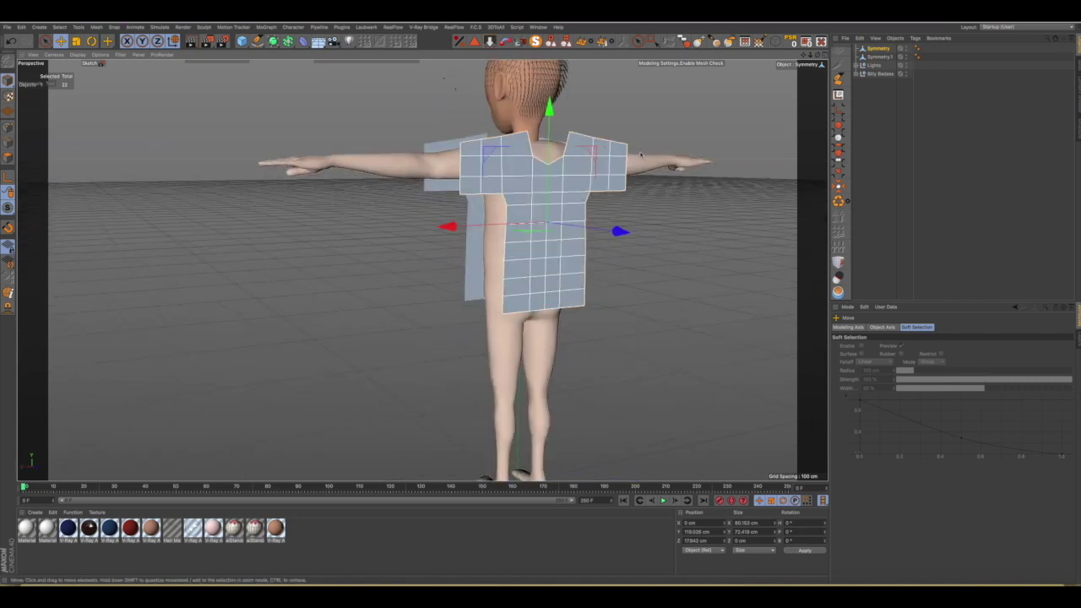
In Polygon mode with rectangle selection, select all polygons of the Symmetry.1 panel.
left_click(8, 159)
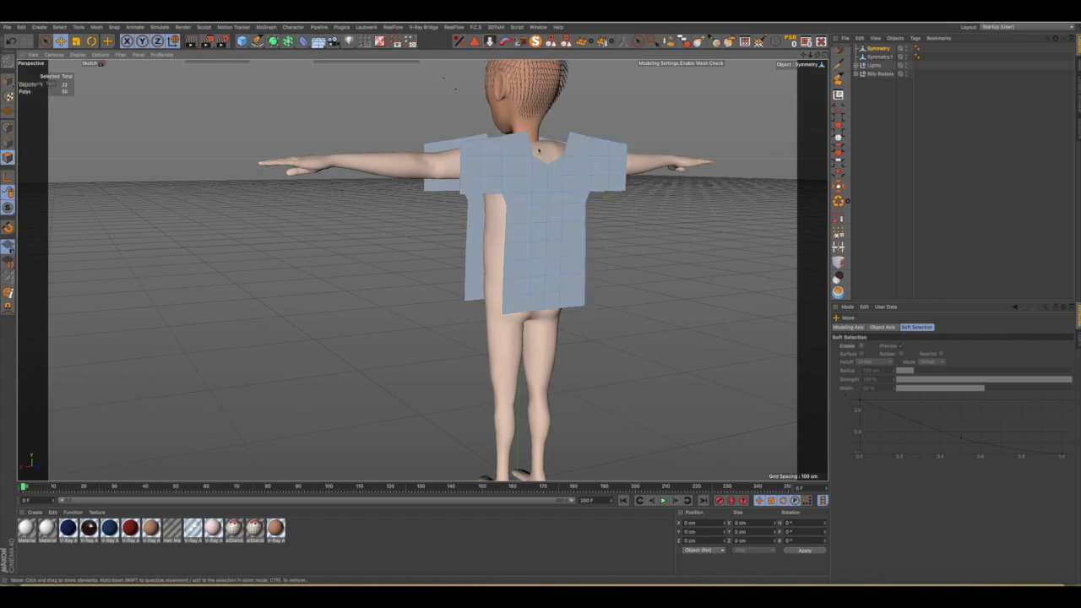
key("0")
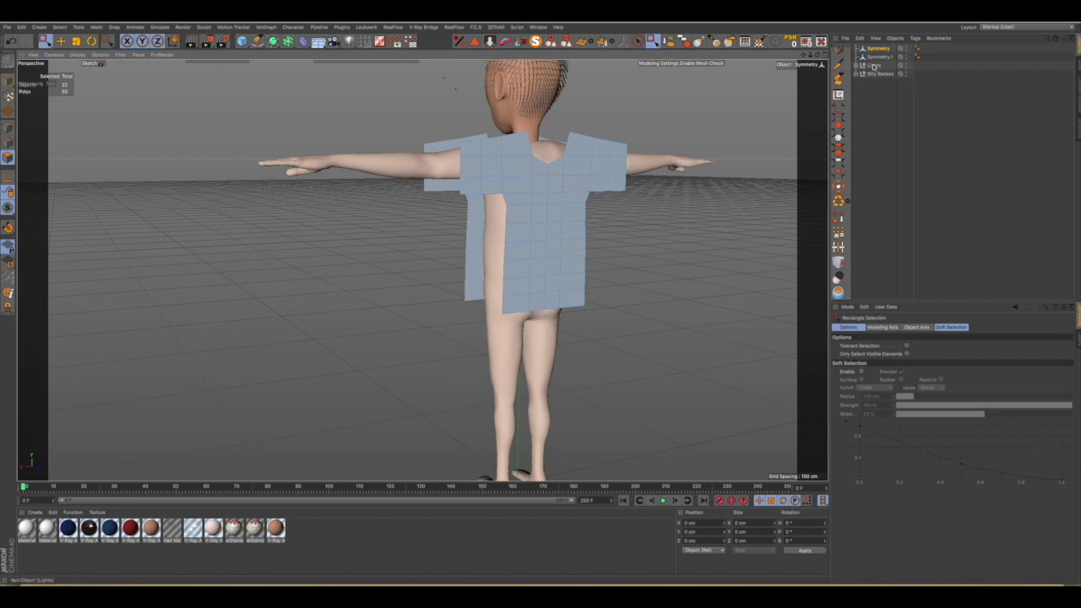
left_click(878, 57)
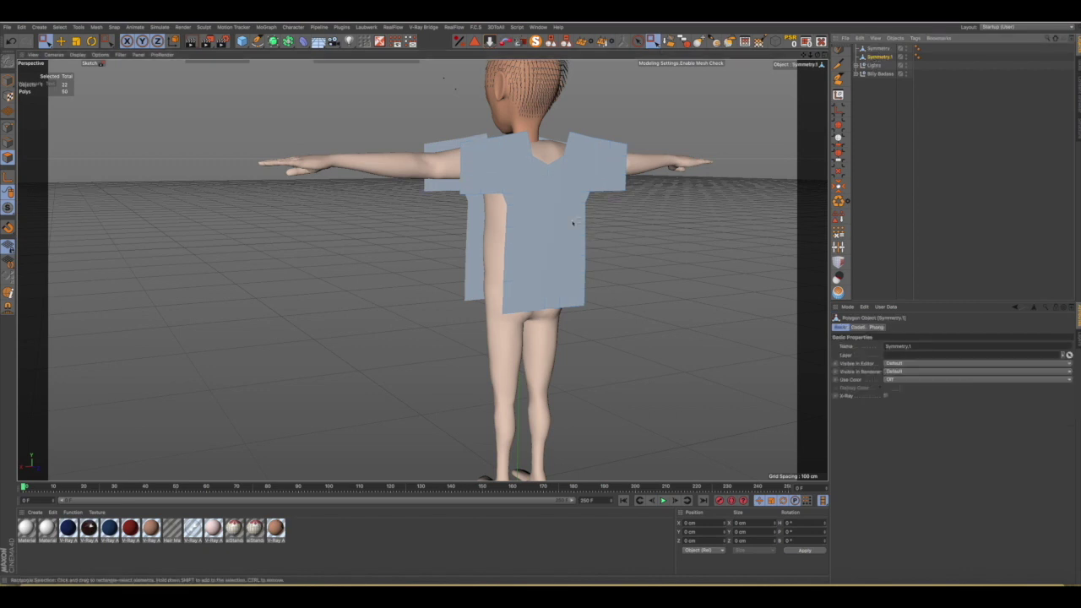
left_click_drag(502, 234, 706, 236, "alt")
mouse_move(347, 109)
left_mouse_down()
mouse_move(596, 277)
mouse_move(586, 362)
left_mouse_up()
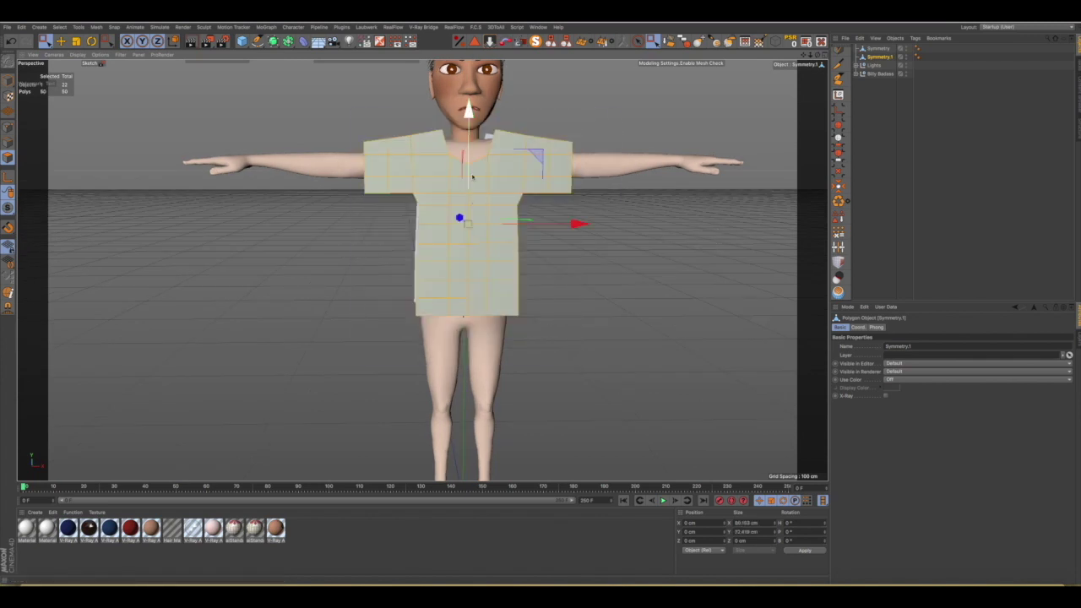
Orbit to the character's back and select the Symmetry panel object.
left_click_drag(473, 176, 441, 190, "alt")
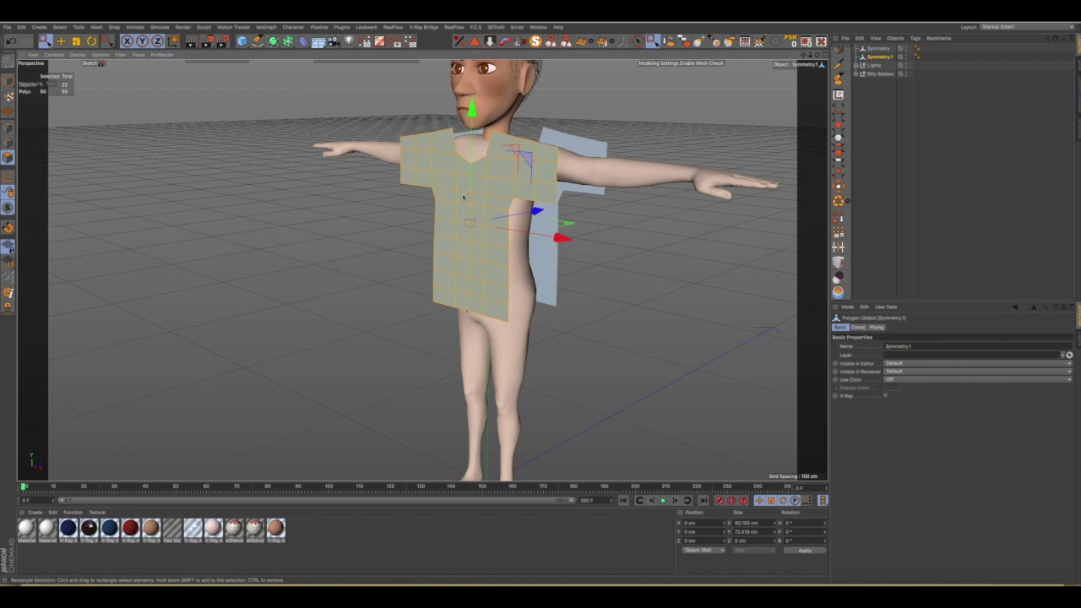
scroll(463, 197, "up", 2)
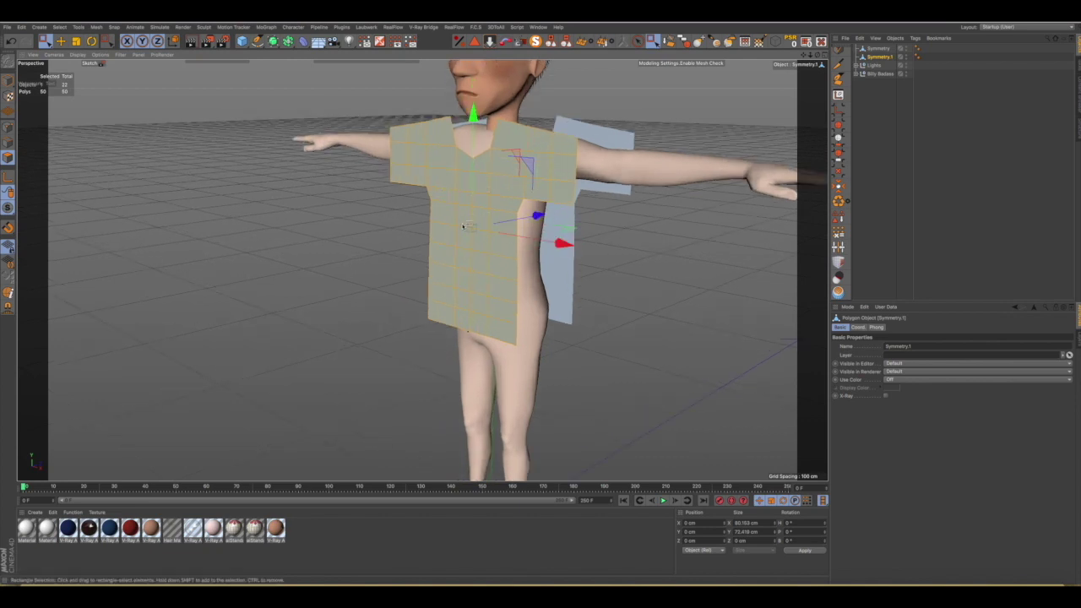
left_click_drag(472, 228, 551, 217, "alt")
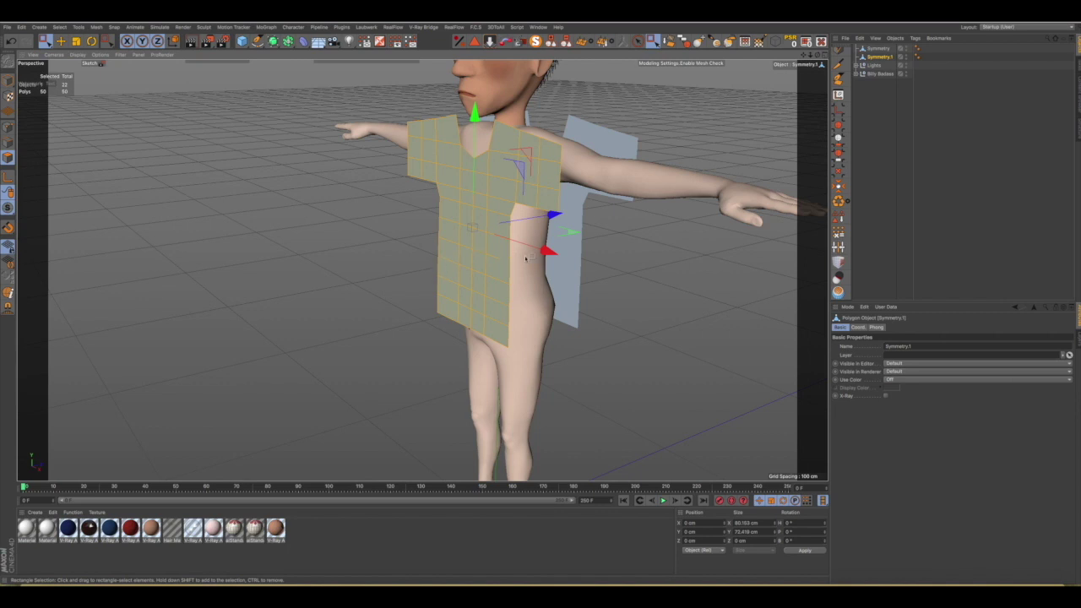
left_click_drag(526, 257, 326, 260, "alt")
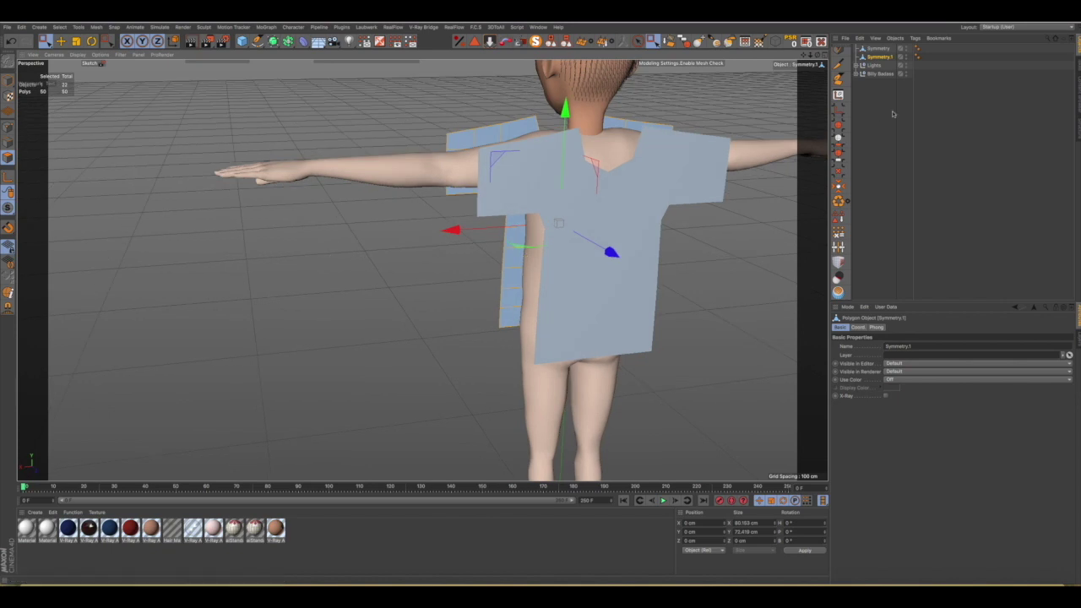
left_click(878, 49)
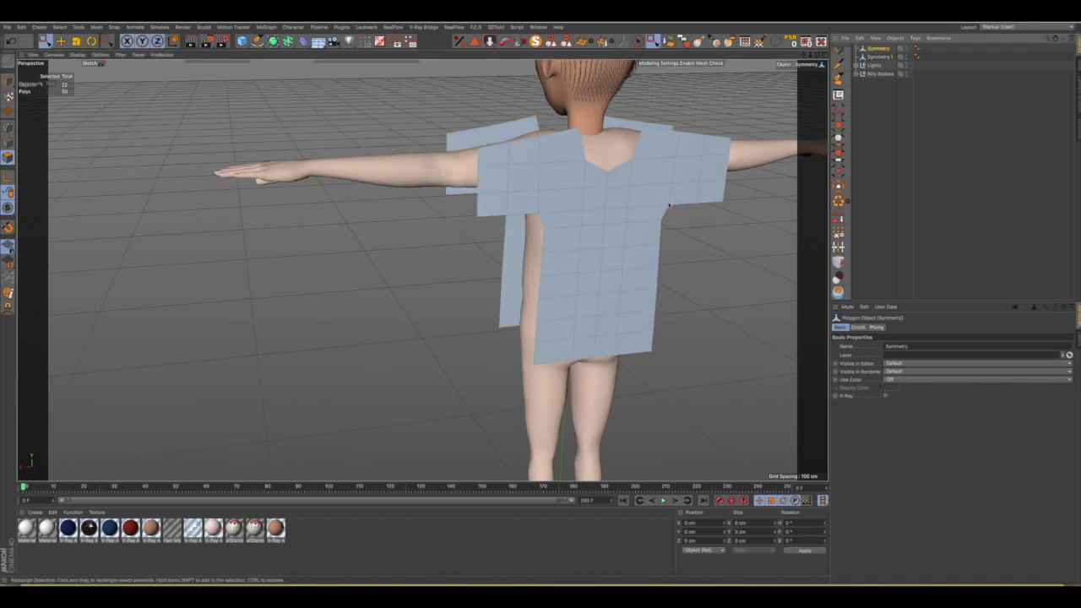
Select all the back panel's polygons and rotate them 180° around the vertical axis.
left_click_drag(651, 208, 487, 121, "alt")
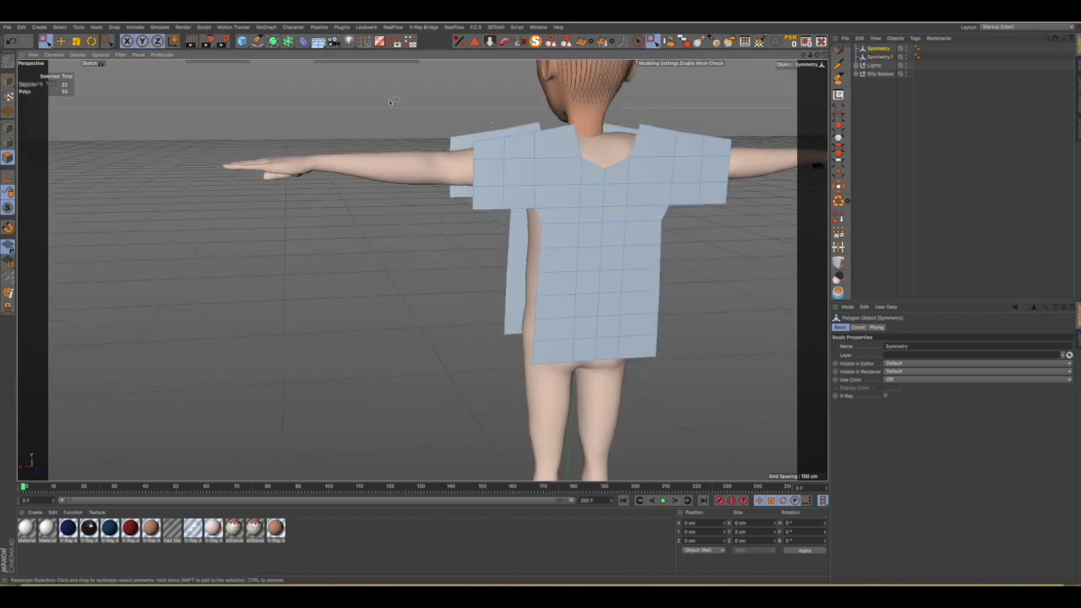
left_click_drag(389, 103, 747, 377)
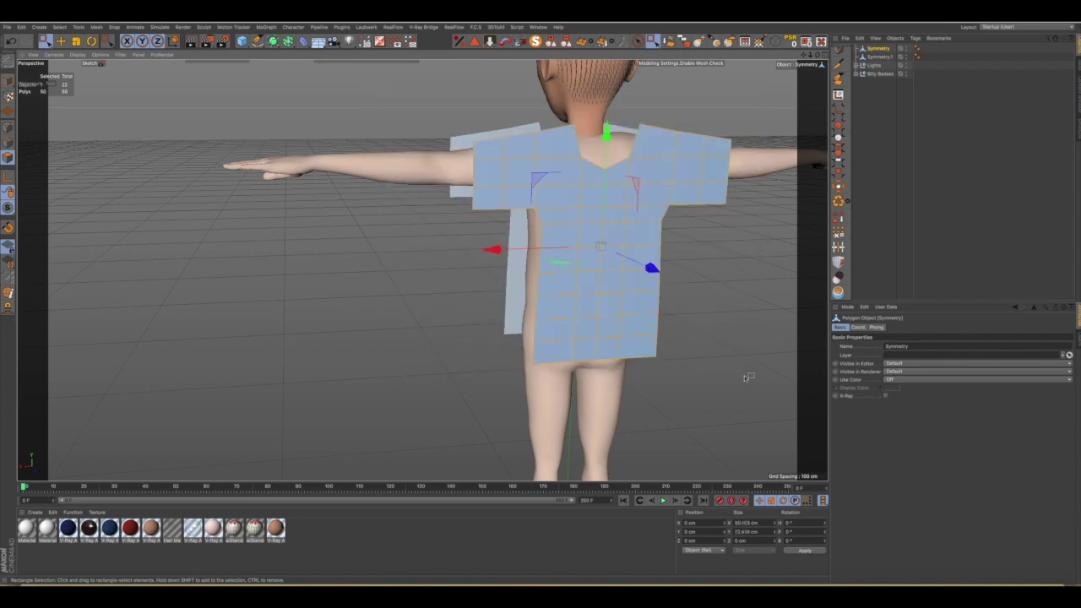
mouse_move(567, 306)
left_mouse_down("alt")
mouse_move(634, 310)
mouse_move(549, 158)
left_mouse_up("alt")
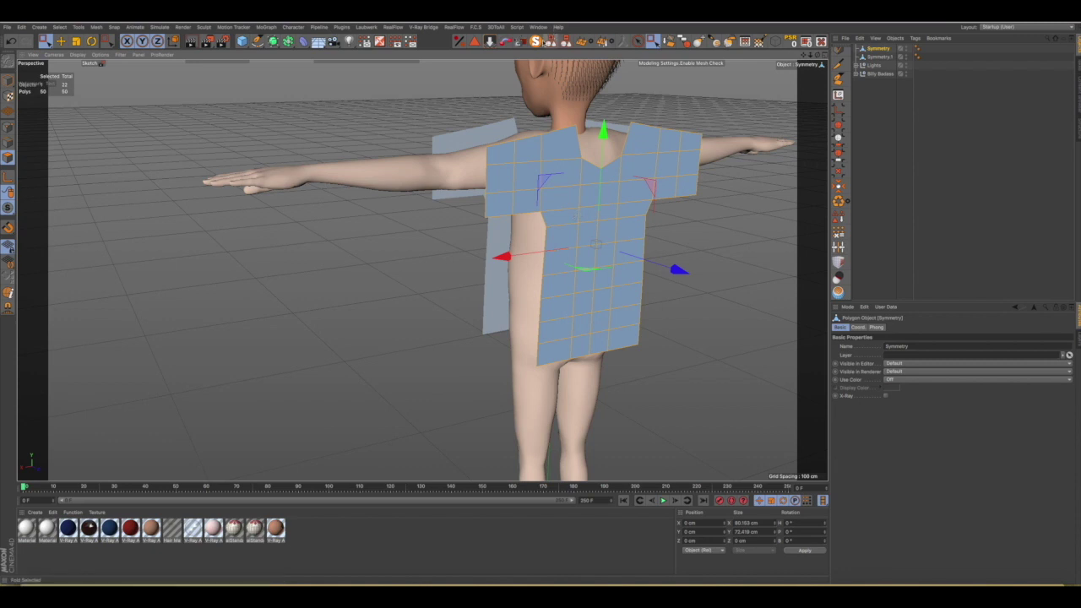
key("r")
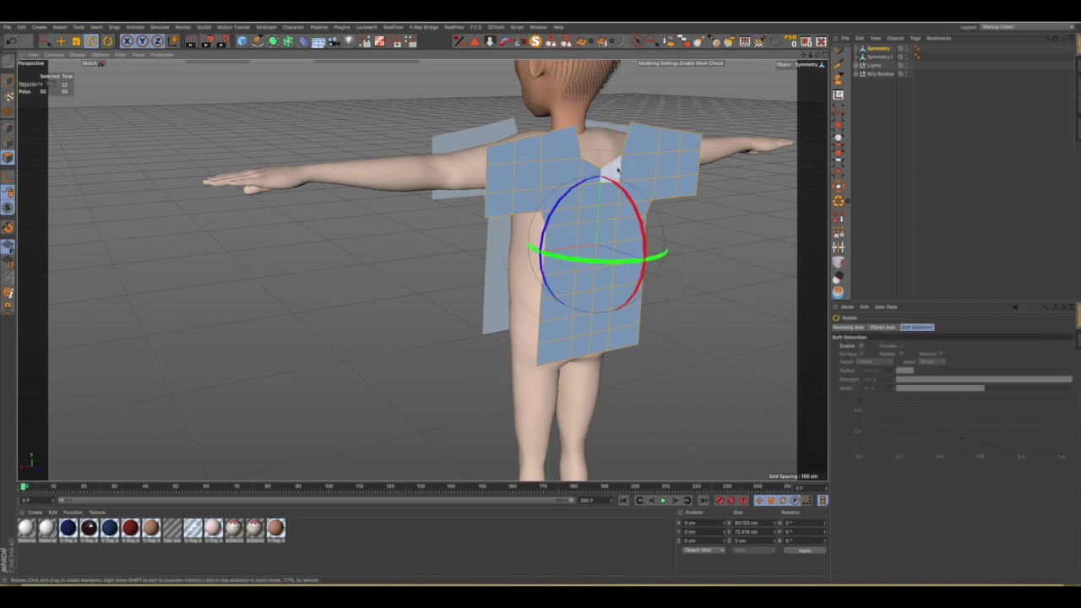
mouse_move(623, 258)
left_mouse_down()
mouse_move(428, 258)
mouse_move(340, 207)
mouse_move(475, 192)
left_mouse_up()
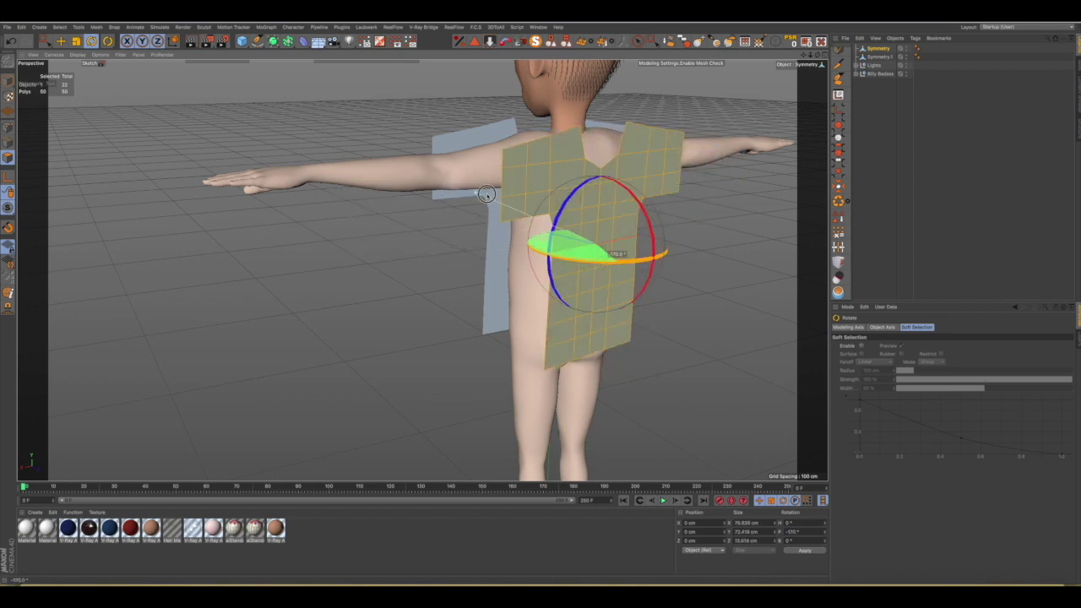
left_click_drag(475, 193, 541, 209)
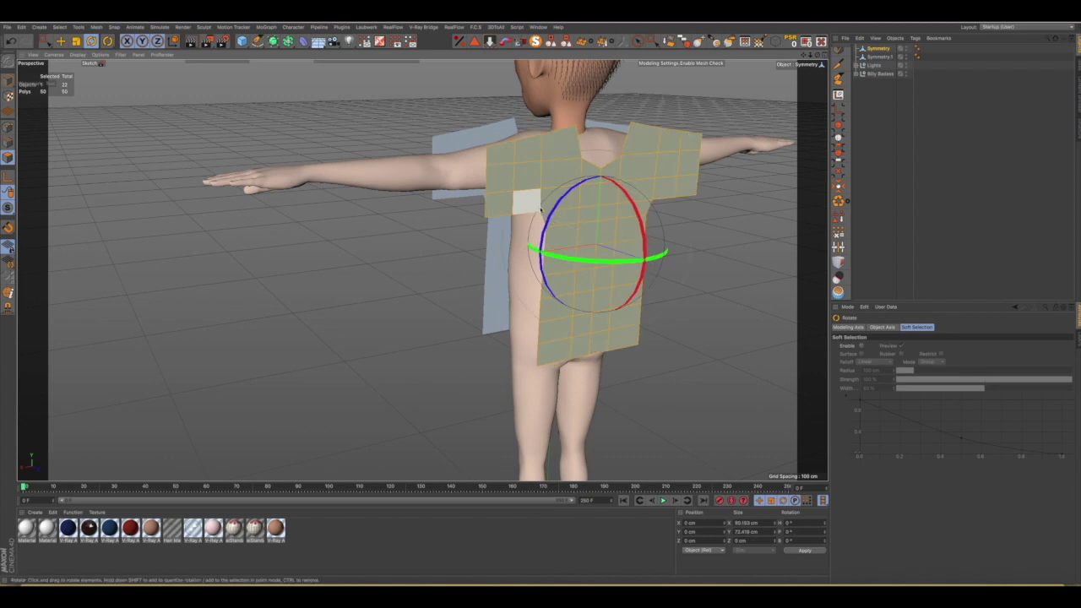
key("ctrl+z")
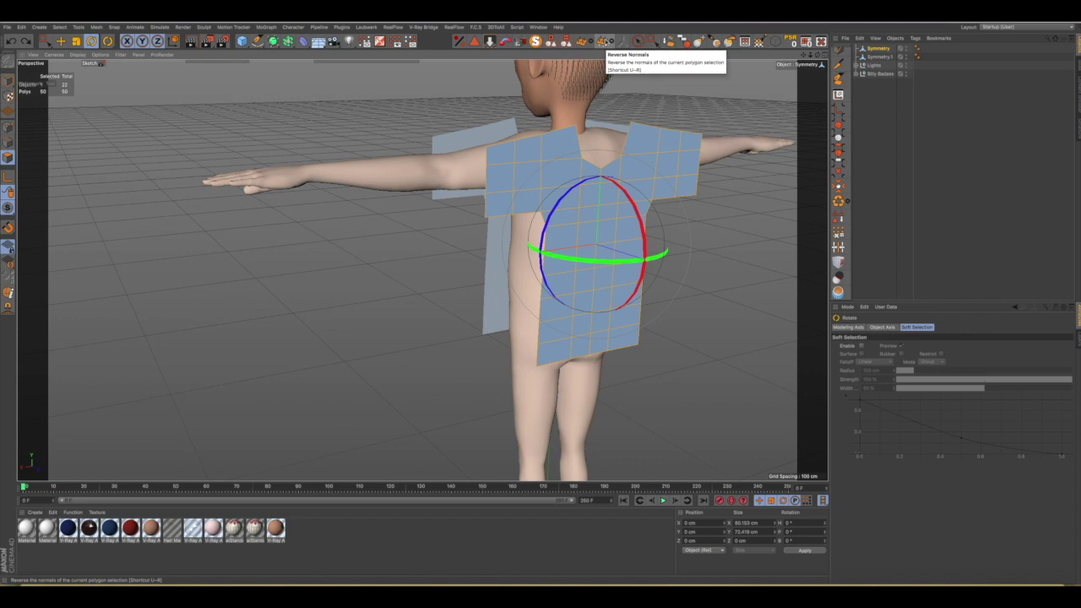
Reverse the back panel's normals, then deselect its polygons.
left_click(605, 42)
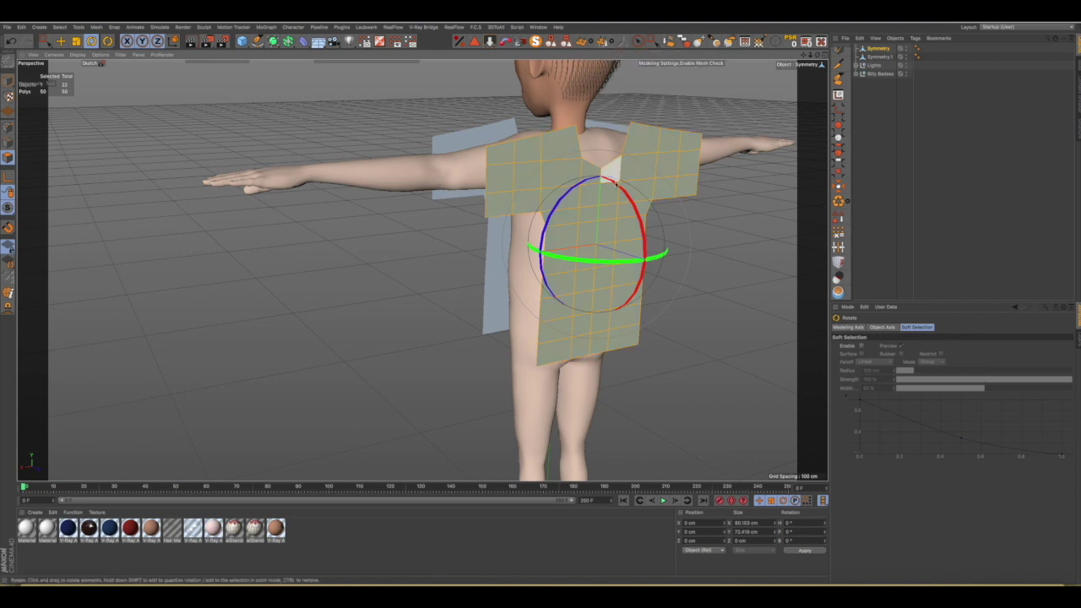
mouse_move(560, 234)
left_mouse_down("alt")
mouse_move(509, 246)
mouse_move(702, 248)
left_mouse_up("alt")
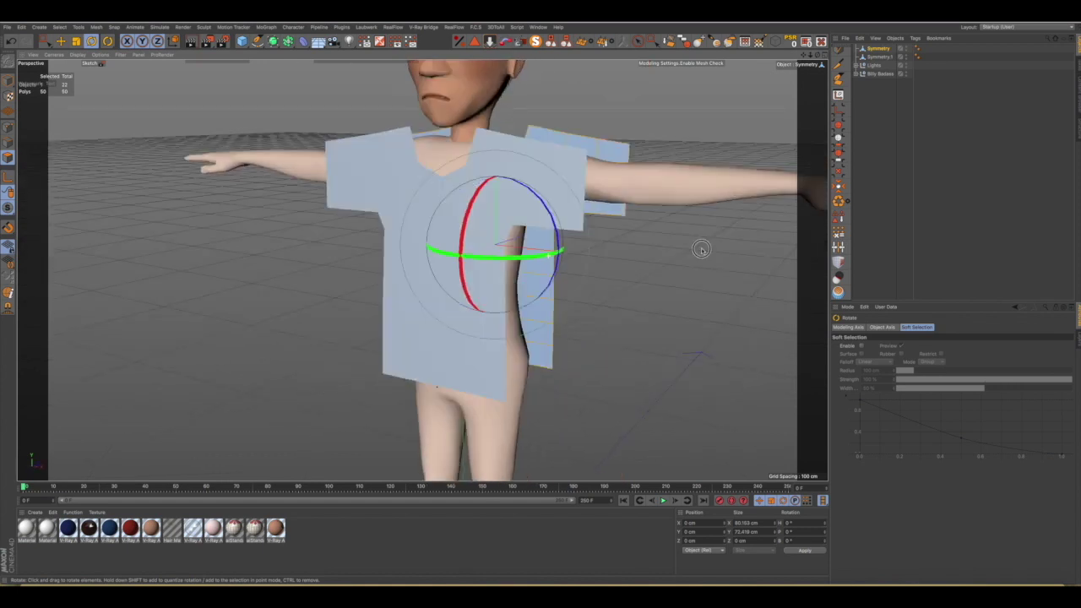
scroll(617, 279, "down", 5)
mouse_move(544, 286)
left_mouse_down("alt")
mouse_move(517, 286)
mouse_move(590, 269)
mouse_move(425, 273)
mouse_move(401, 285)
mouse_move(526, 321)
left_mouse_up("alt")
left_click(599, 264)
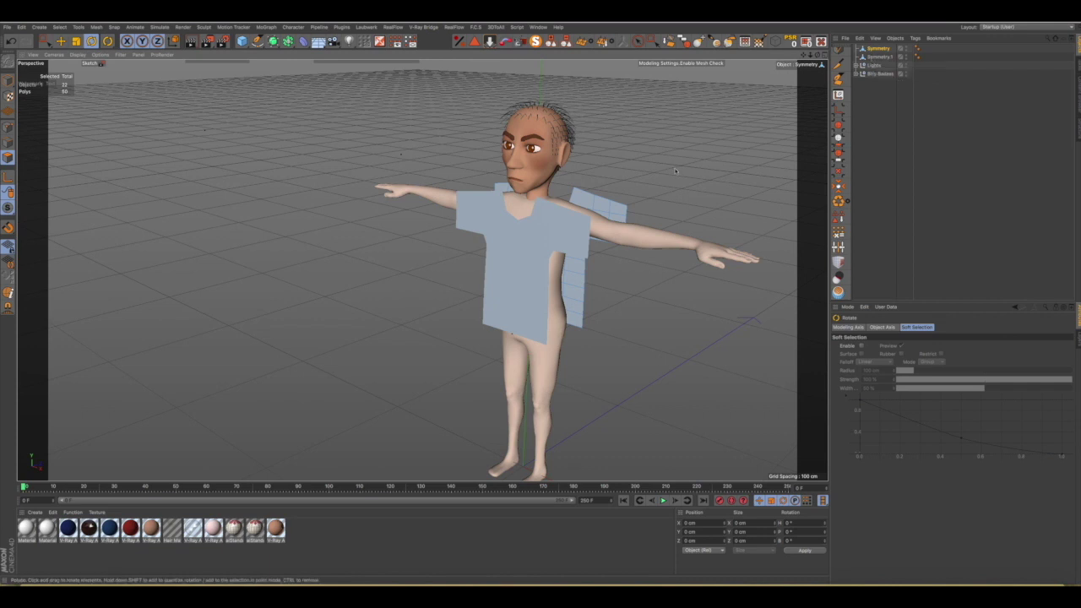
Zoom in on the back panel's shoulders and neckline, then open the Mesh > Commands menu.
left_click_drag(618, 207, 692, 218, "alt")
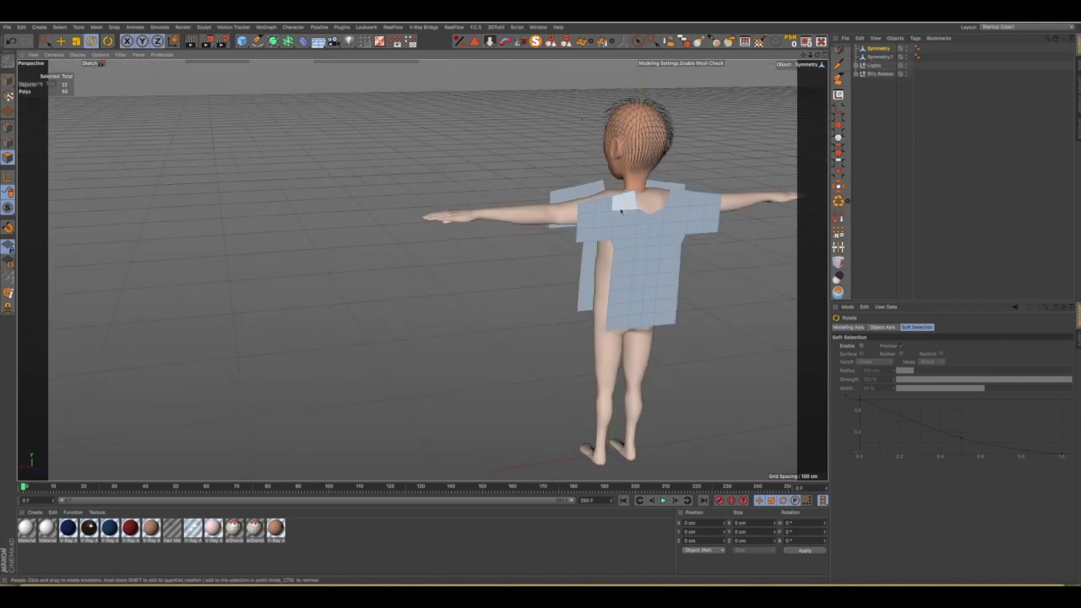
scroll(693, 215, "up", 3)
scroll(701, 210, "up", 1)
scroll(701, 210, "up", 2)
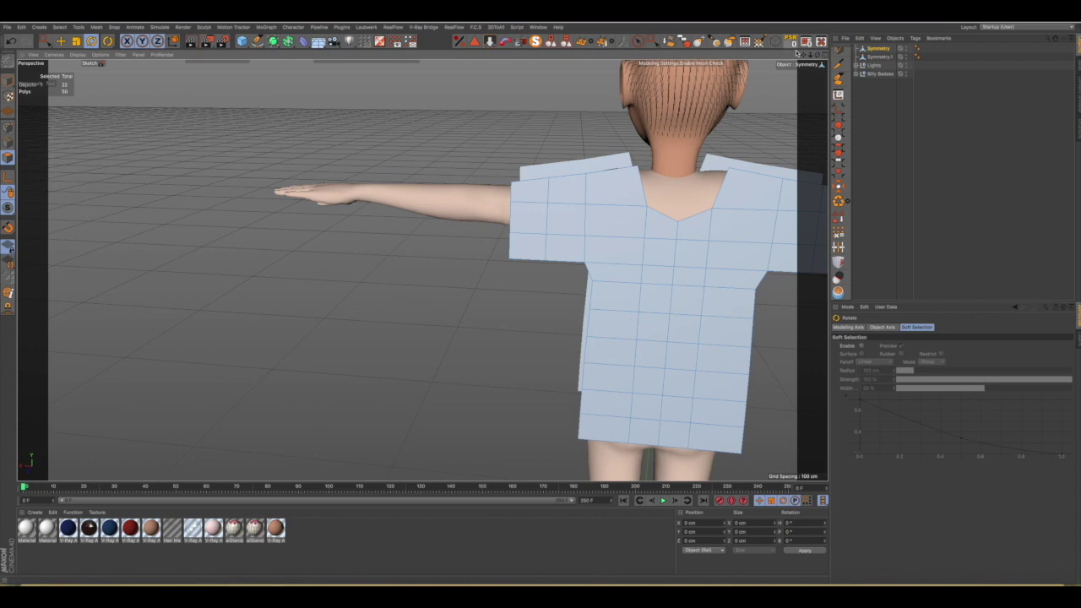
middle_click_drag(794, 50, 650, 53, "alt")
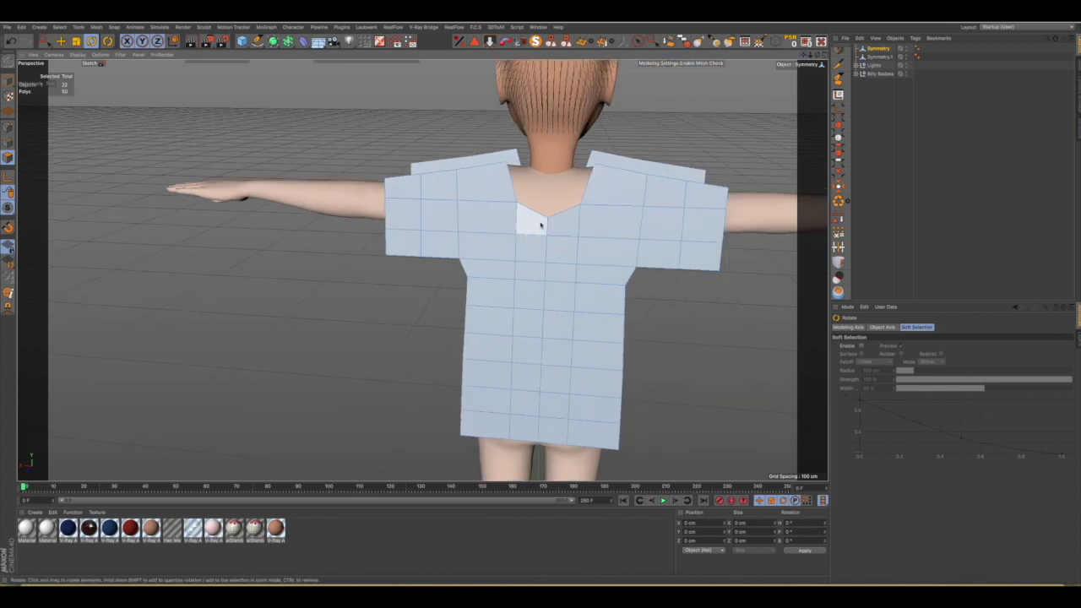
scroll(541, 224, "up", 1)
left_click_drag(542, 226, 563, 217, "alt")
scroll(547, 211, "up", 2)
scroll(547, 211, "up", 1)
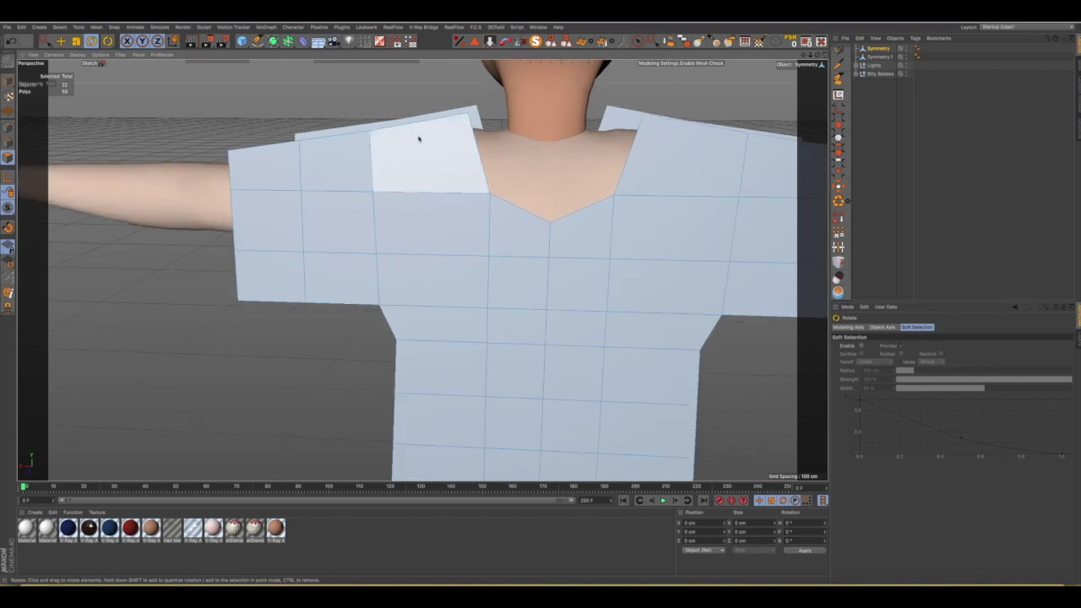
left_click(96, 27)
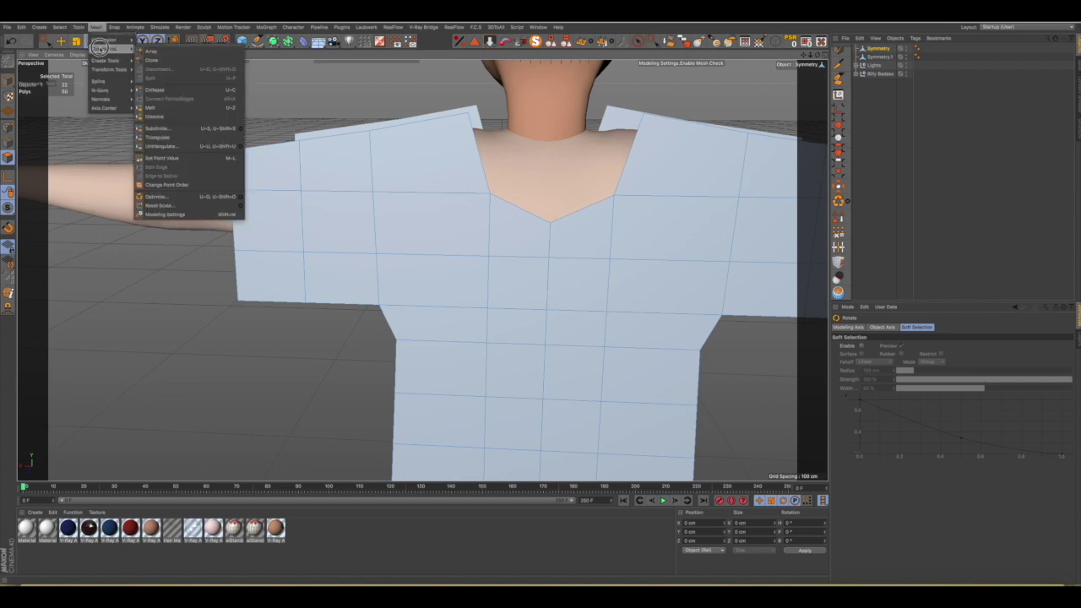
mouse_move(105, 57)
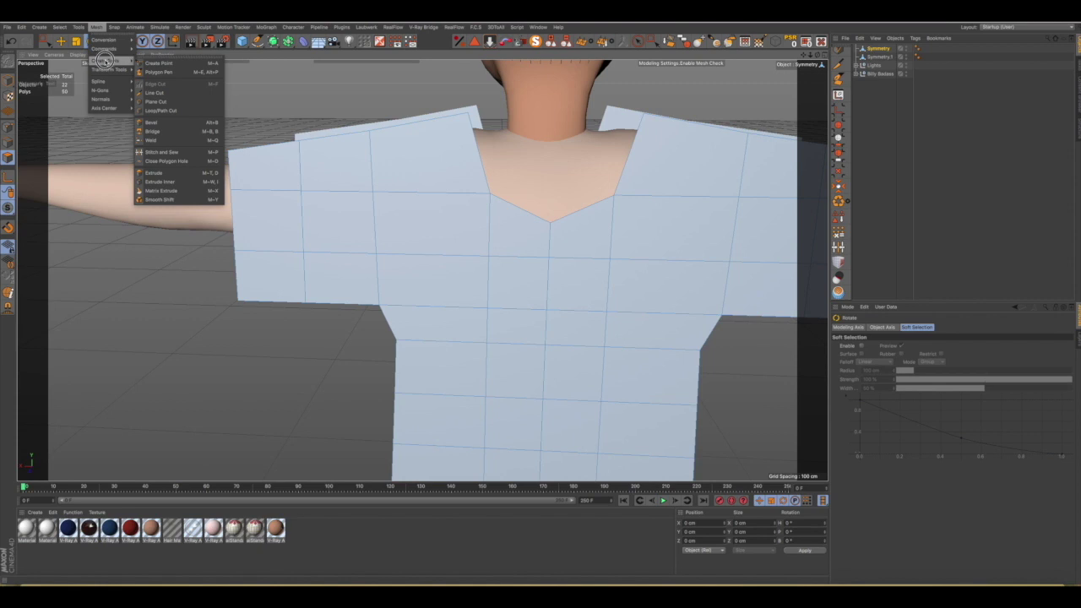
Draw a polygon between the shoulder vertices to fill the back panel's V-neck gap, then show four views.
left_click(159, 72)
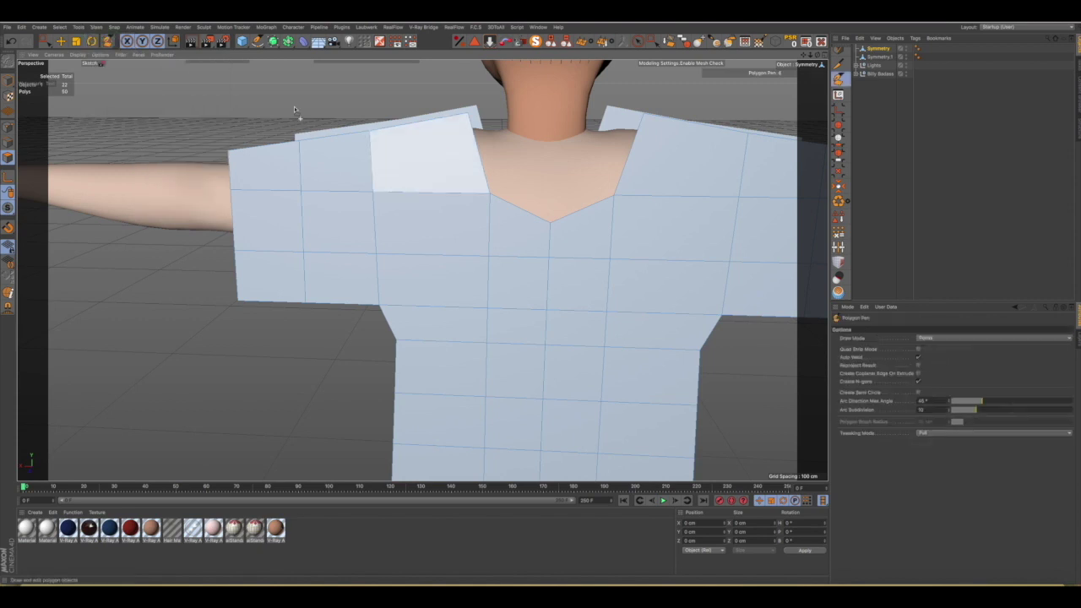
left_click(8, 127)
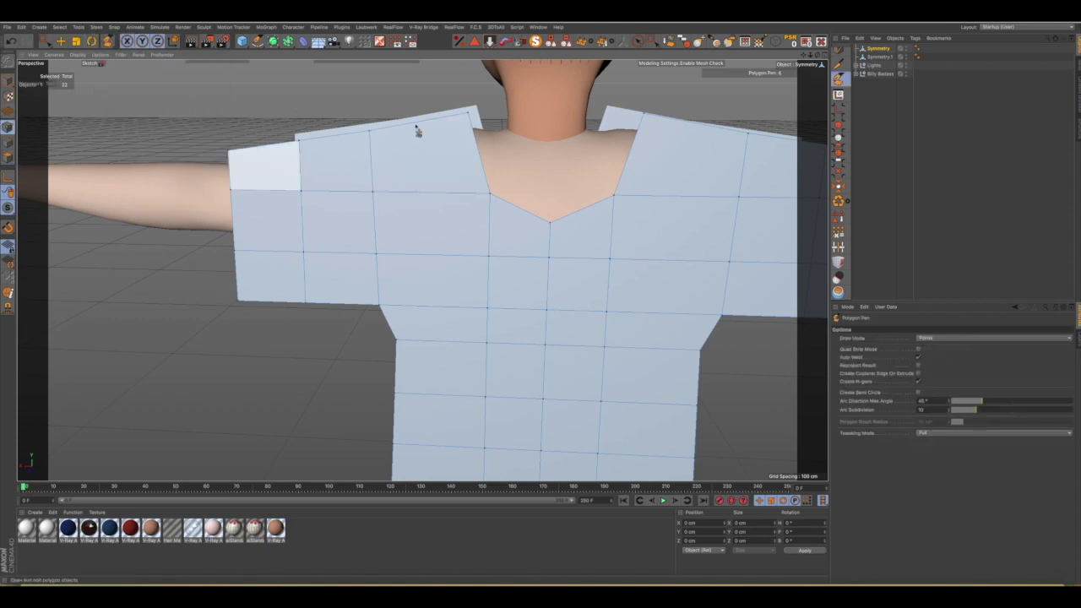
left_click(469, 111)
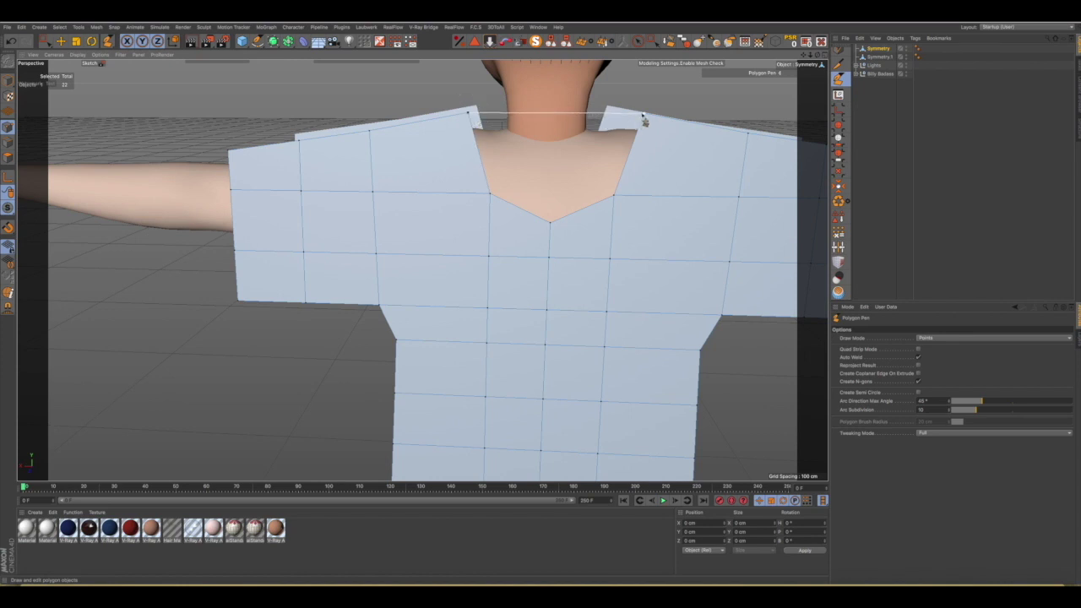
left_click(644, 116)
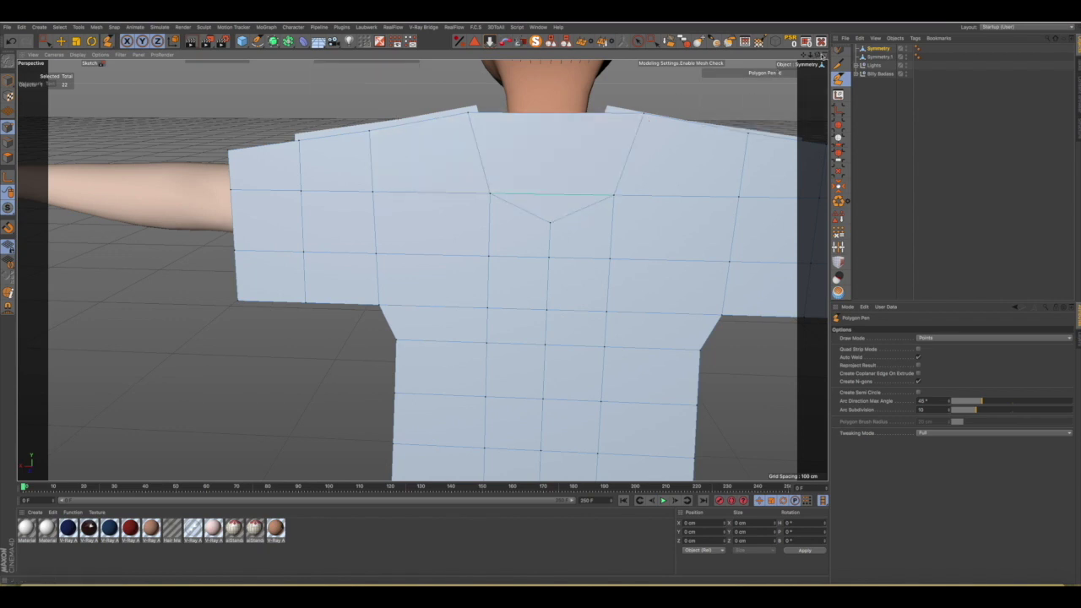
left_click(822, 56)
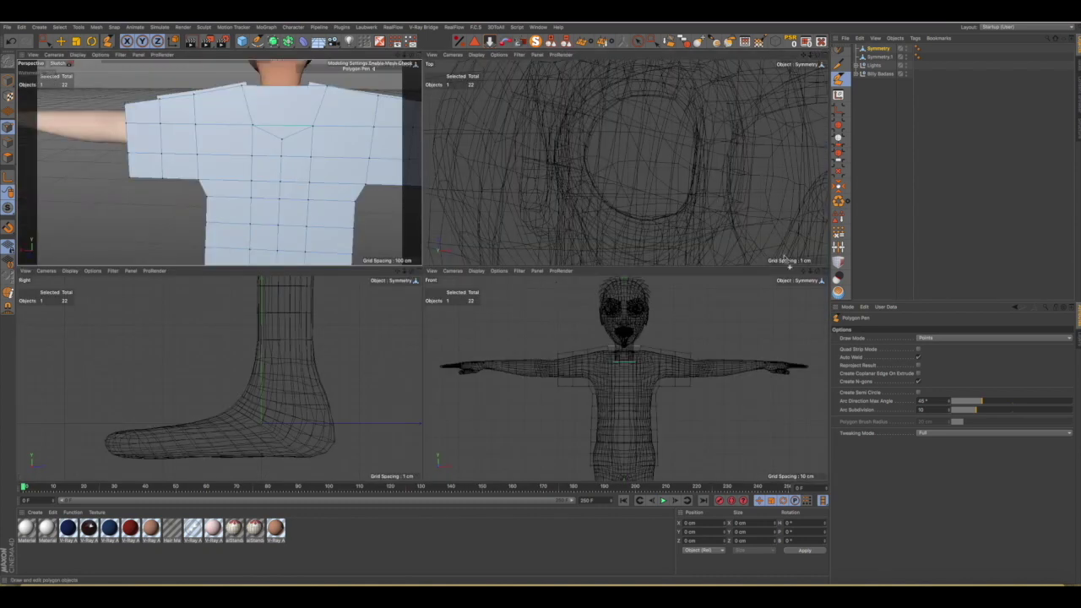
In a maximised Front view, Line Cut a new edge from the V-neck vertex to the top edge.
left_click(822, 272)
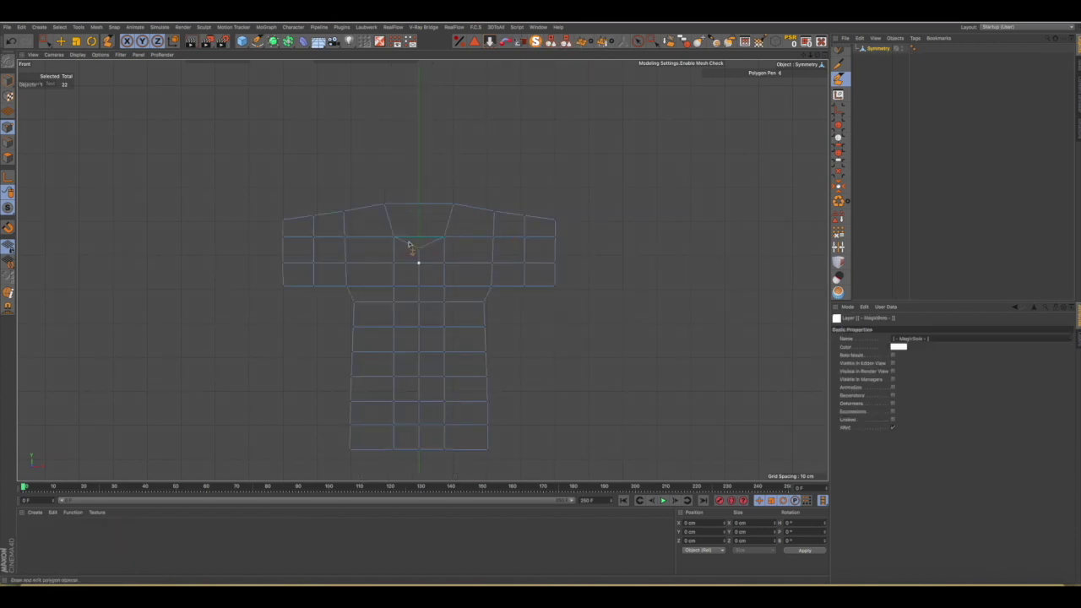
scroll(414, 244, "up", 2)
scroll(412, 229, "up", 3)
left_click(838, 64)
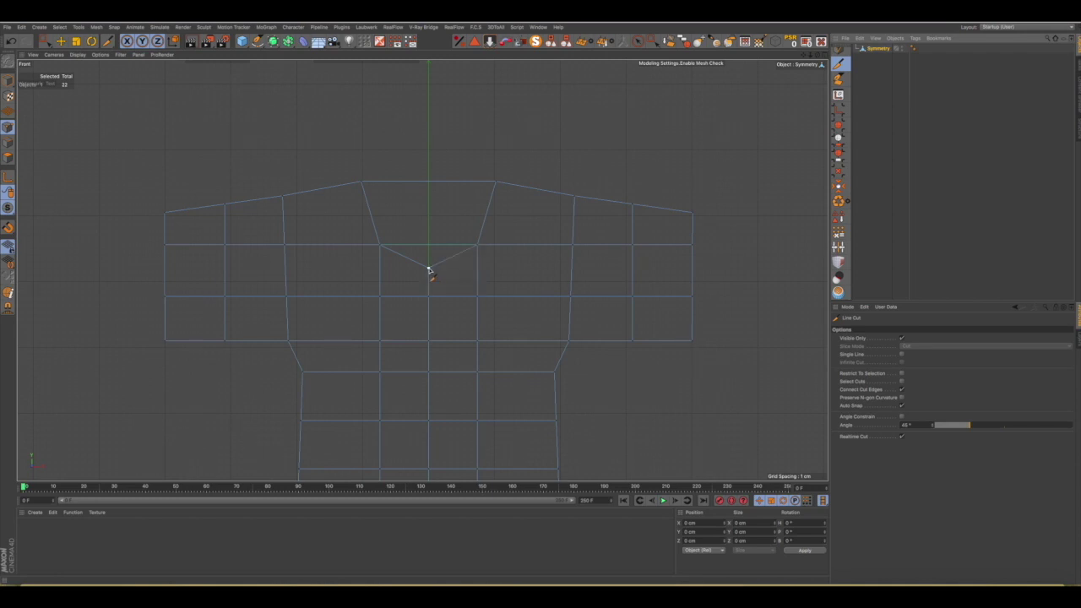
left_click(429, 270)
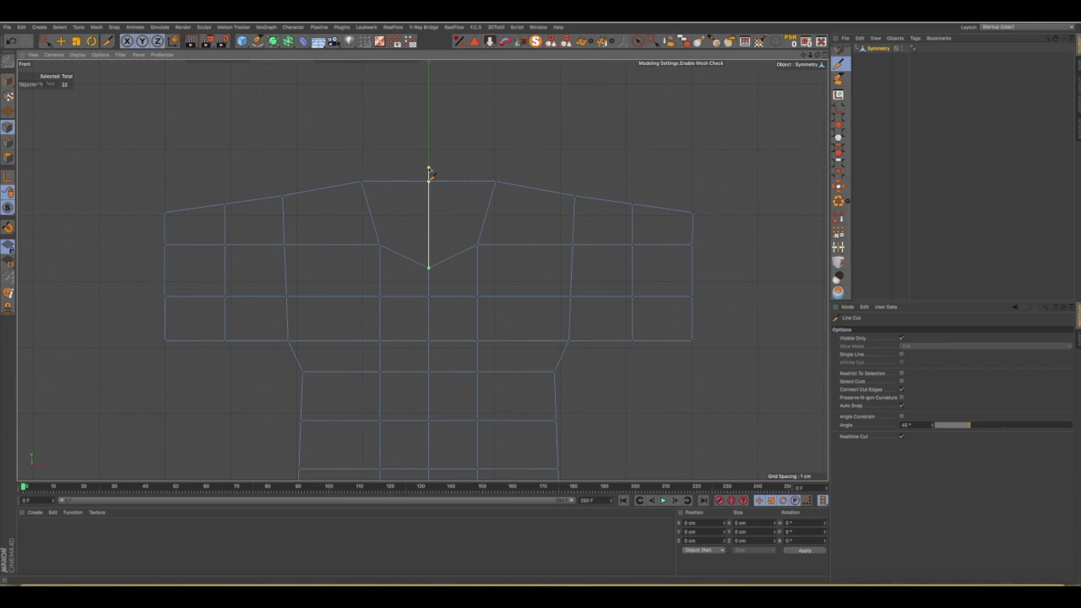
left_click(429, 173)
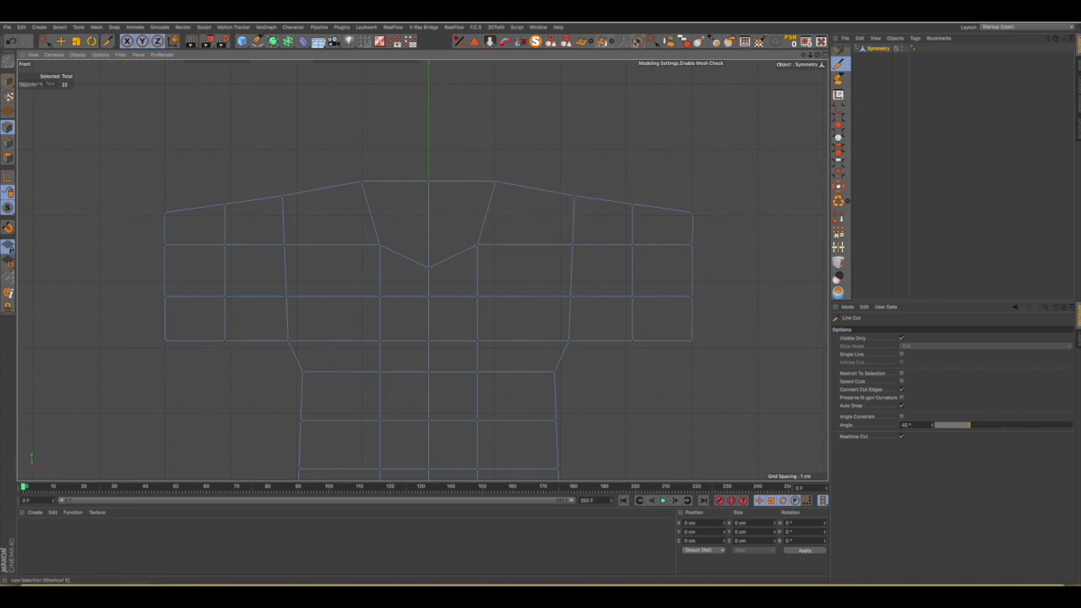
Raise the V-neck vertex about 3.5 cm and lower the centre neckline vertex about 1 cm.
left_click(652, 42)
left_click_drag(416, 249, 446, 282)
left_click_drag(429, 167, 429, 144)
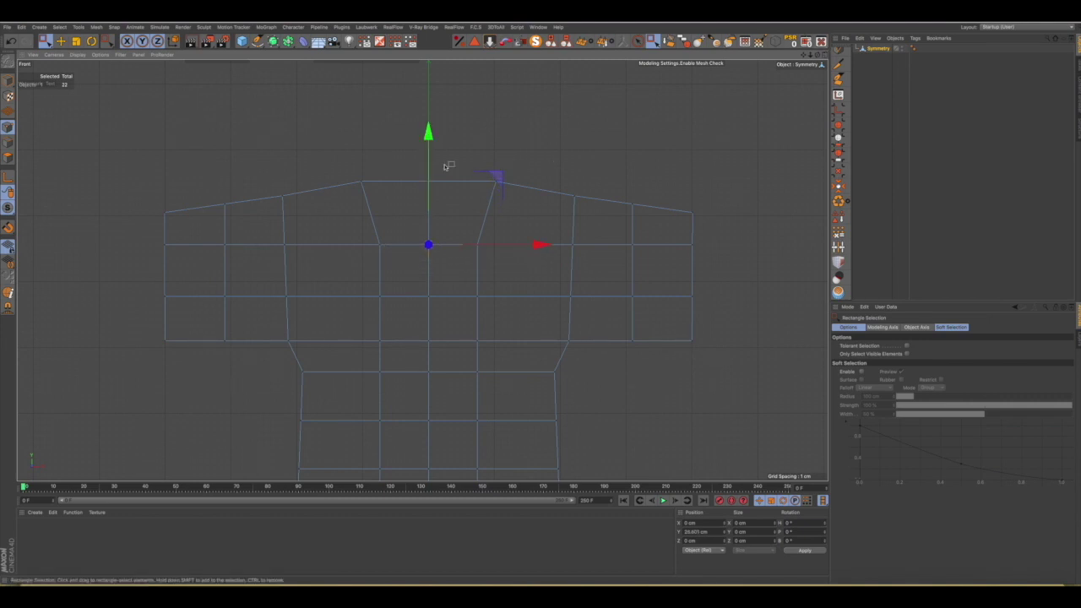
left_click_drag(409, 168, 477, 211)
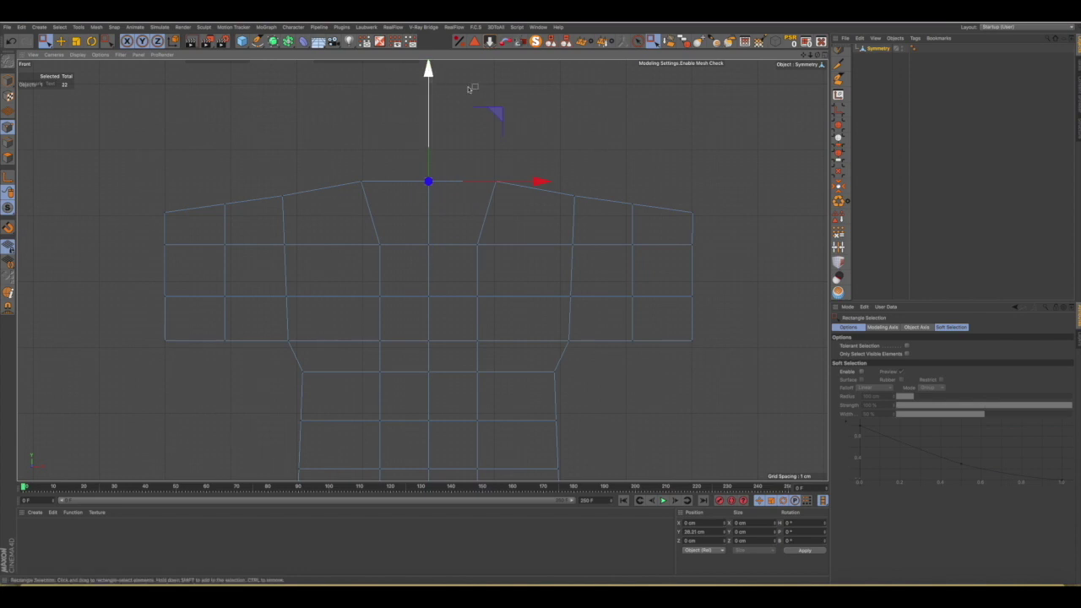
left_click_drag(429, 71, 428, 92)
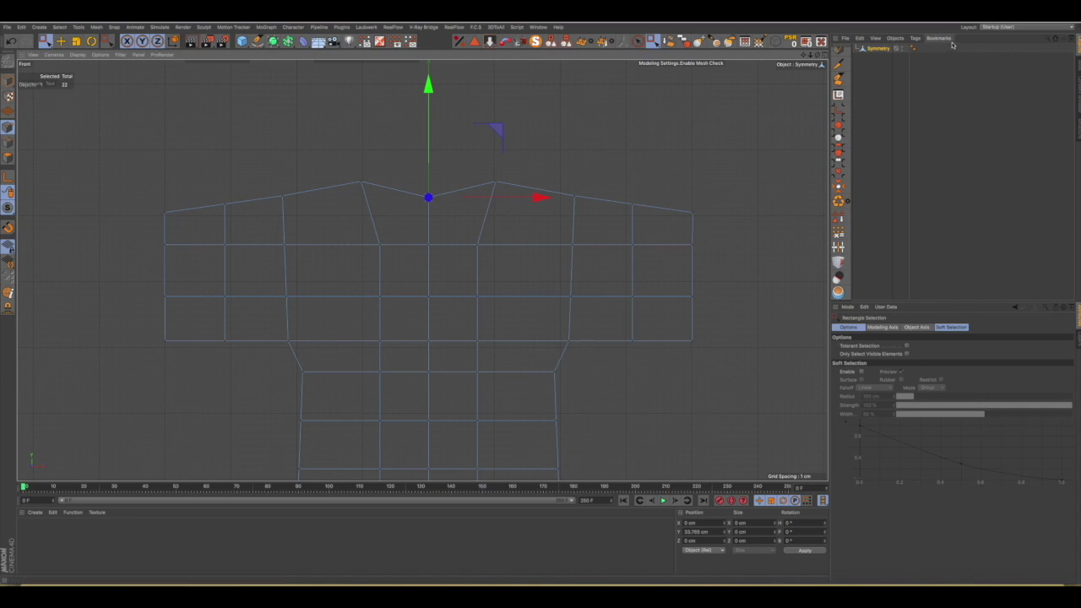
left_click(824, 57)
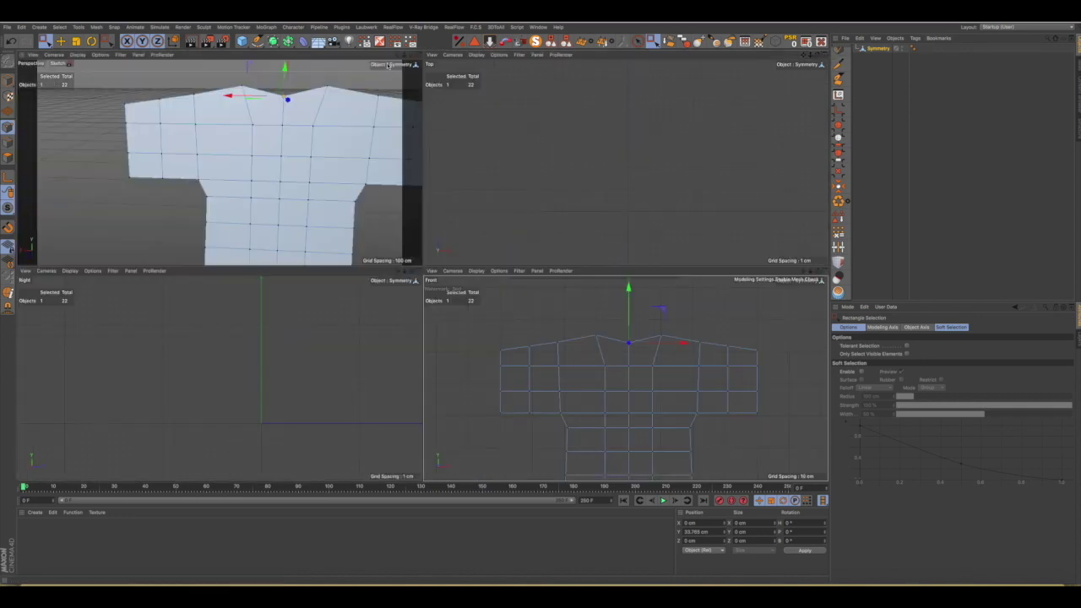
In a maximised, orbited Perspective view, select Symmetry.1 together with Symmetry.
left_click(417, 58)
scroll(420, 192, "down", 3)
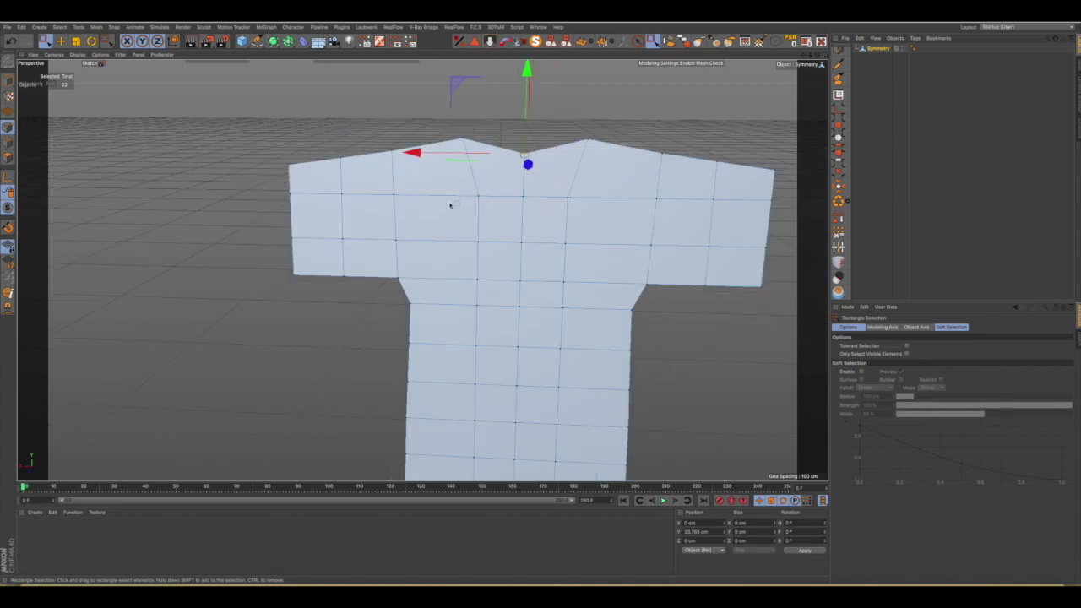
scroll(448, 206, "down", 2)
scroll(448, 203, "down", 2)
left_click_drag(474, 238, 518, 227, "alt")
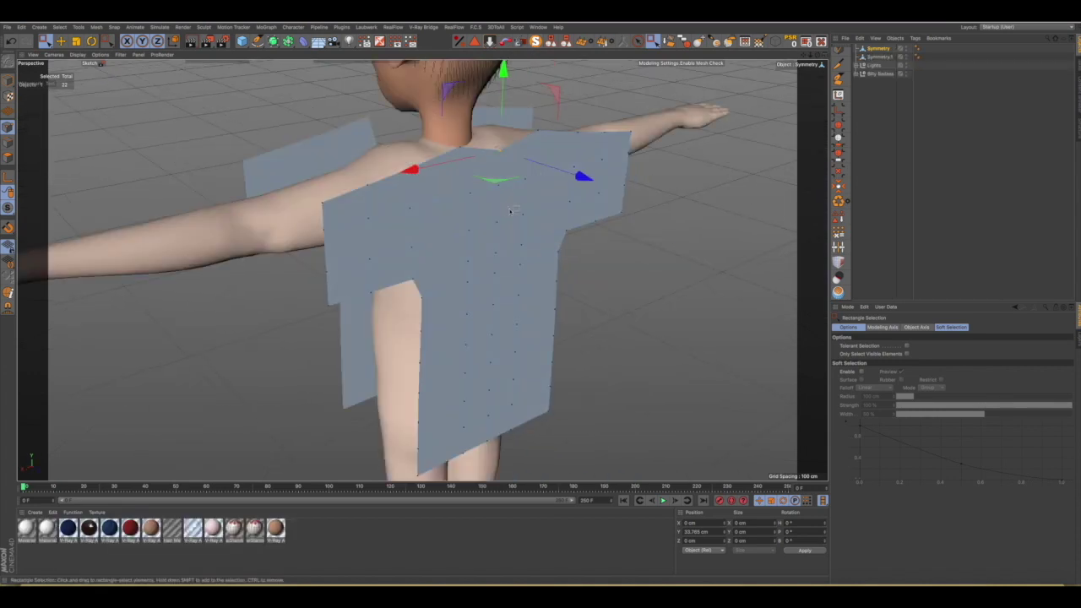
mouse_move(505, 218)
left_mouse_down("alt")
mouse_move(490, 234)
mouse_move(588, 241)
left_mouse_up("alt")
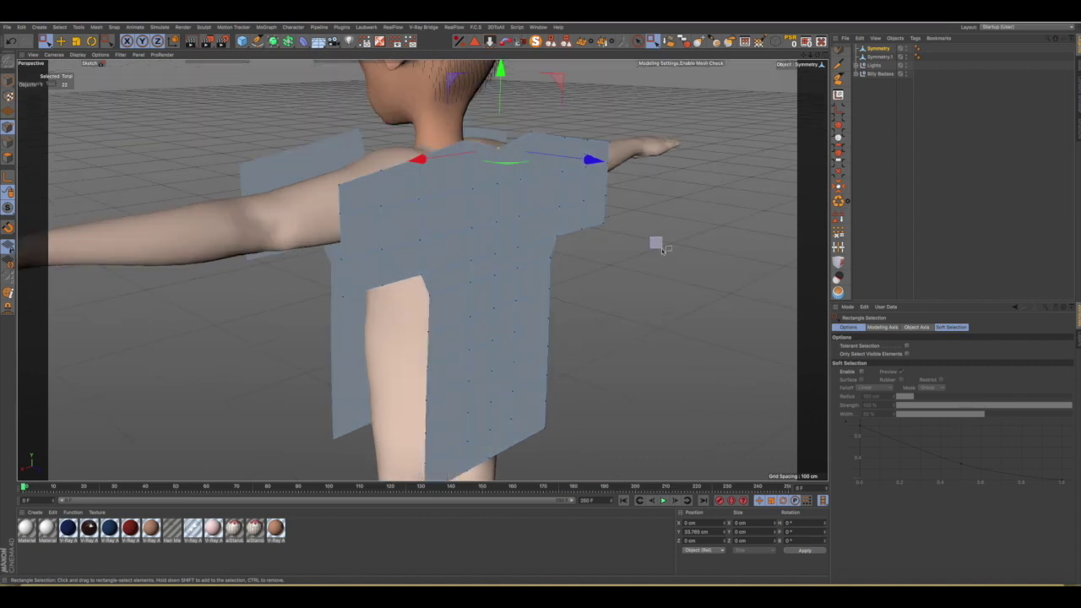
mouse_move(501, 260)
left_mouse_down("alt")
mouse_move(447, 261)
mouse_move(589, 265)
left_mouse_up("alt")
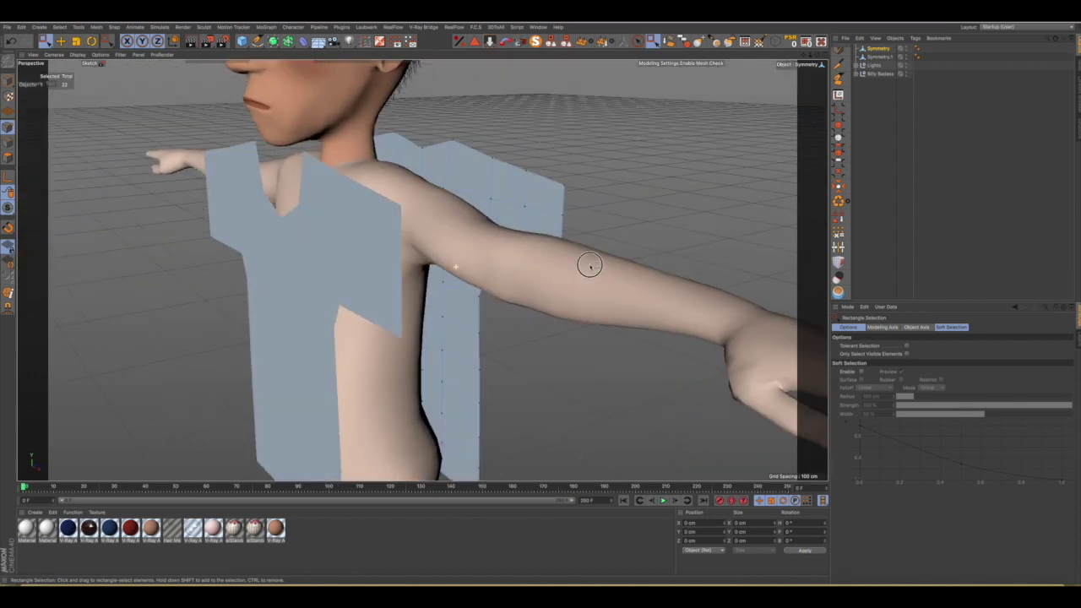
left_click(874, 57, "ctrl")
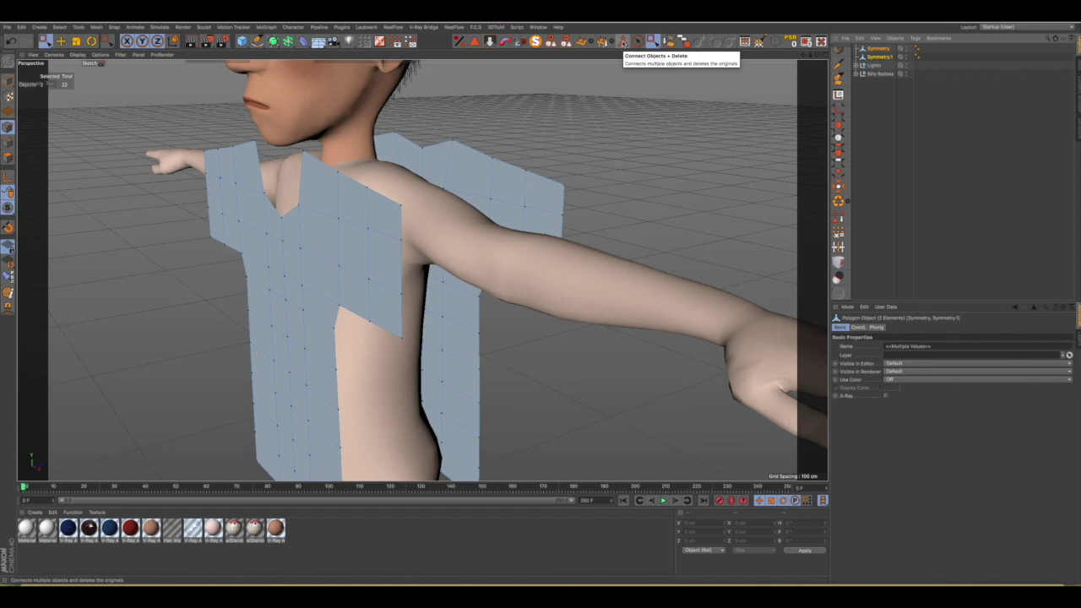
Merge Symmetry and Symmetry.1 with Connect Objects + Delete and rename the result Cloth.
left_click(623, 42)
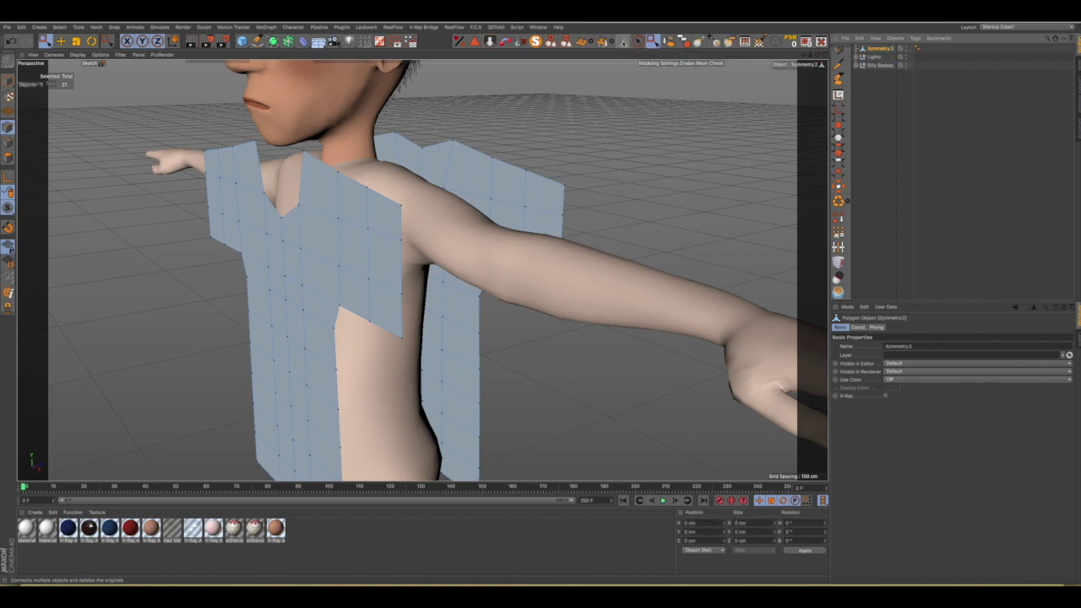
scroll(503, 152, "down", 3)
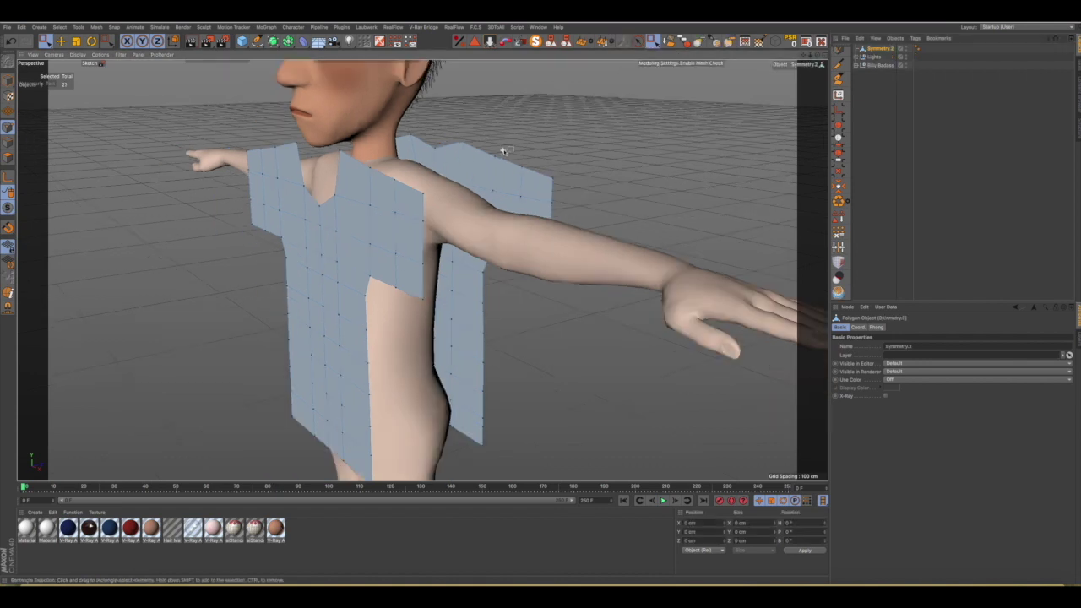
scroll(505, 156, "down", 3)
mouse_move(474, 187)
left_mouse_down("alt")
mouse_move(652, 159)
mouse_move(627, 188)
mouse_move(510, 149)
mouse_move(471, 174)
mouse_move(541, 200)
mouse_move(693, 168)
mouse_move(692, 182)
mouse_move(531, 174)
mouse_move(485, 180)
mouse_move(478, 197)
mouse_move(414, 200)
mouse_move(449, 198)
left_mouse_up("alt")
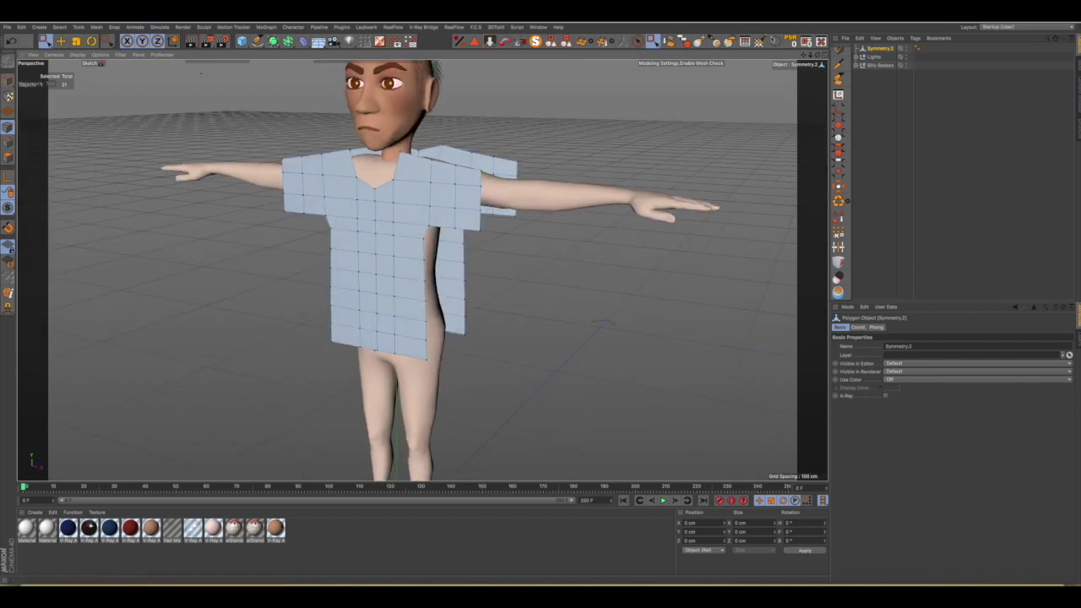
double_click(878, 49)
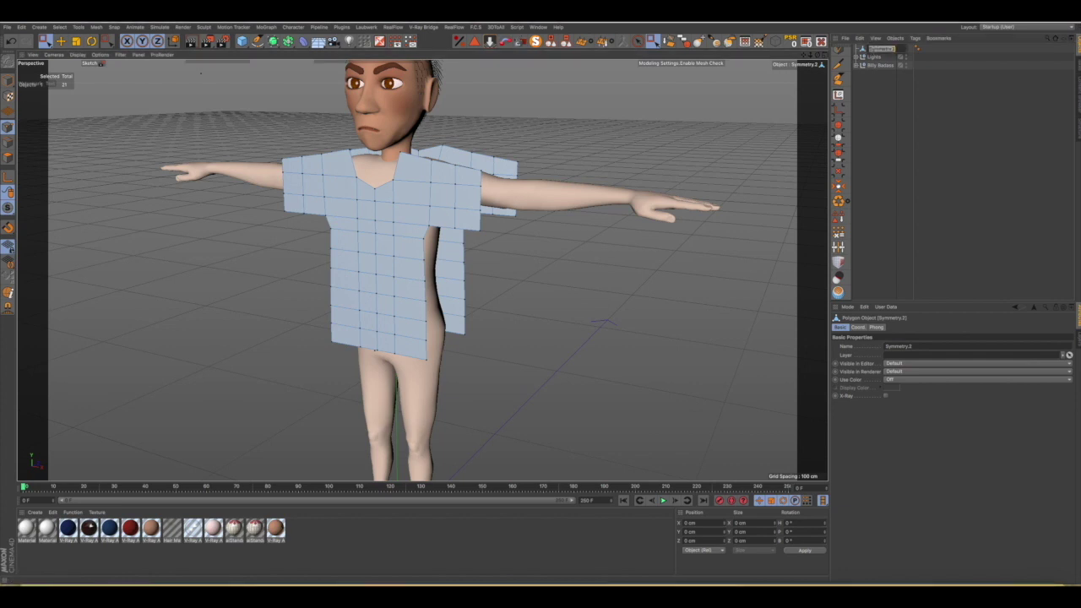
type("c")
key("Return")
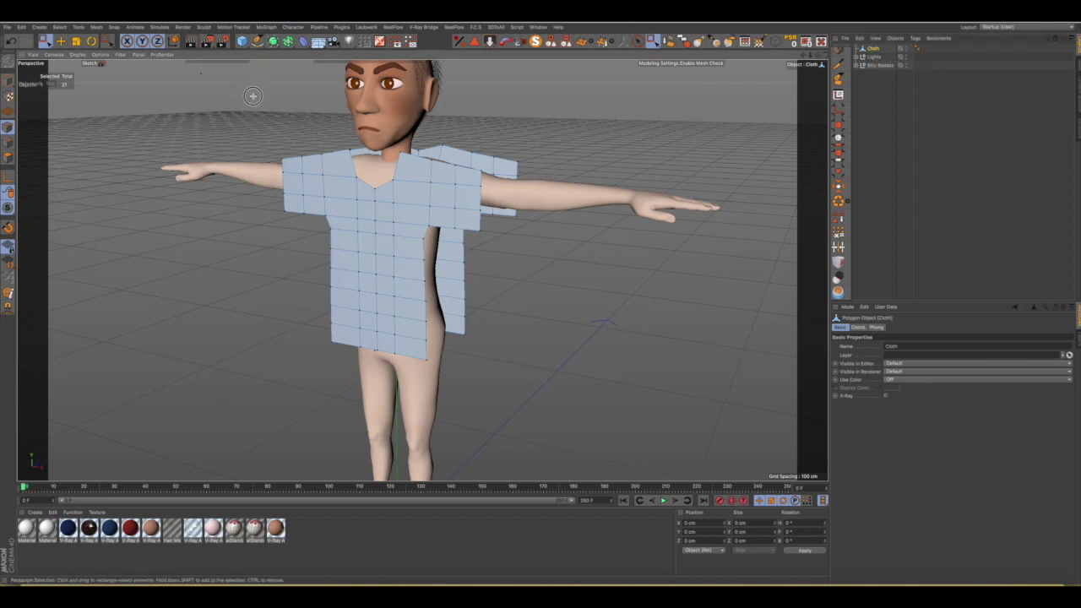
Rectangle-select the shirt's polygons in Polygon mode and store them with Set Selection.
left_click_drag(252, 90, 599, 391)
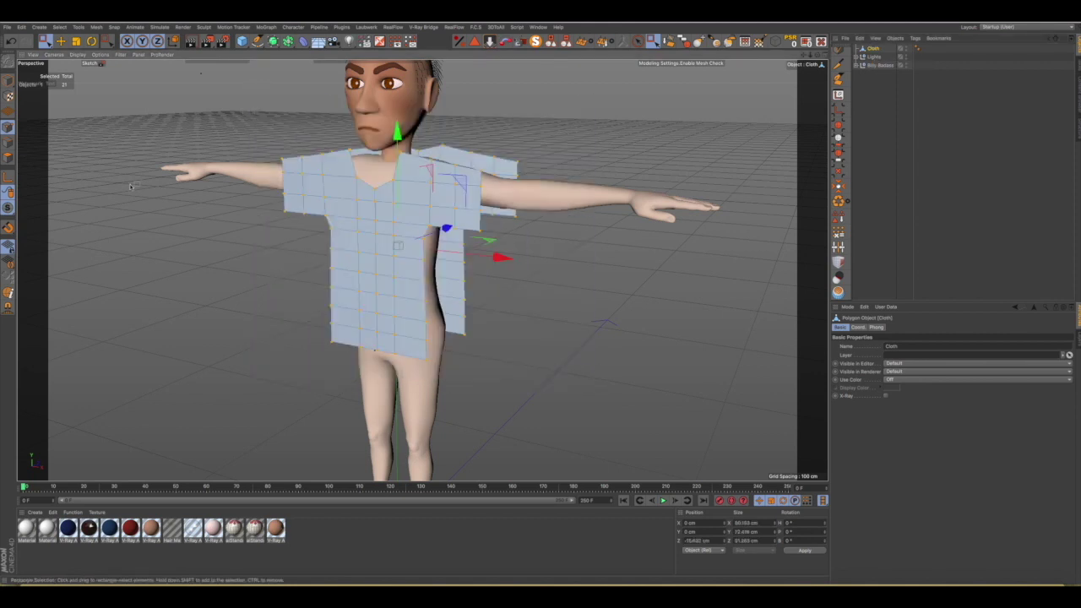
left_click(8, 157, "ctrl")
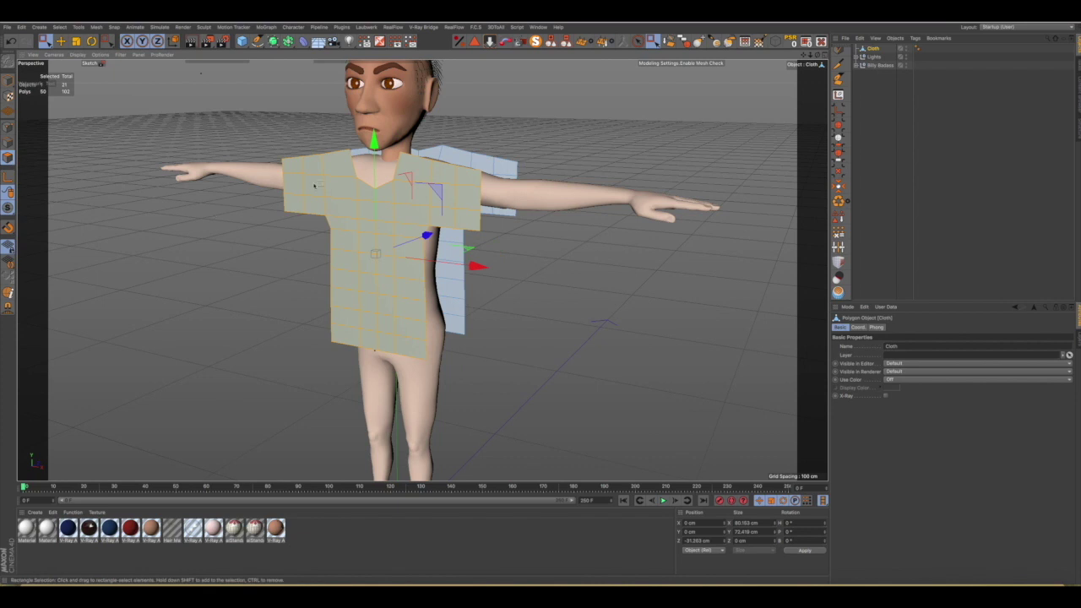
left_click_drag(268, 102, 571, 396)
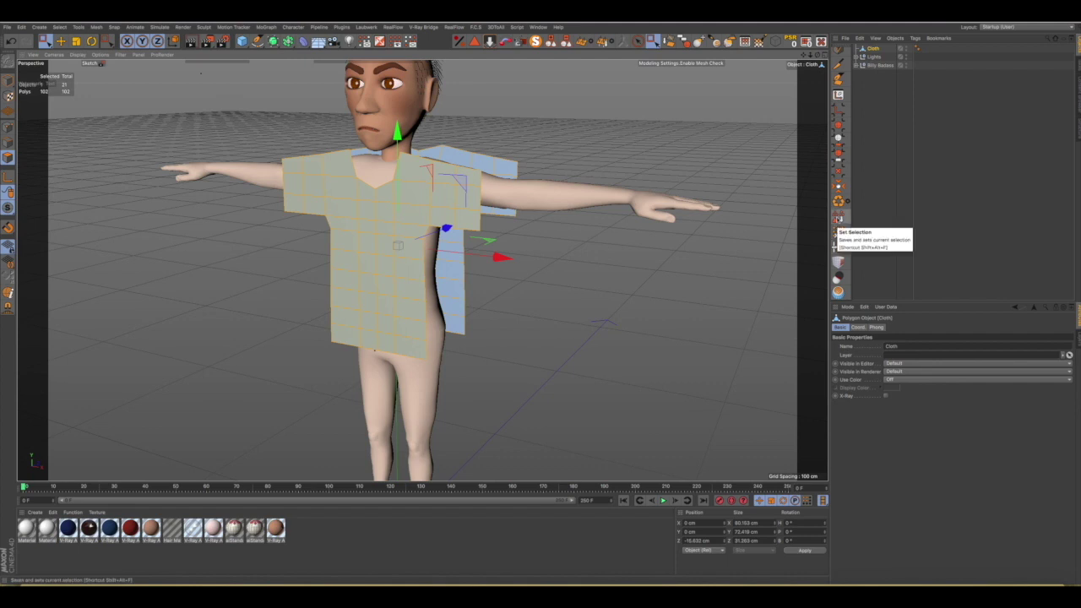
left_click(838, 231)
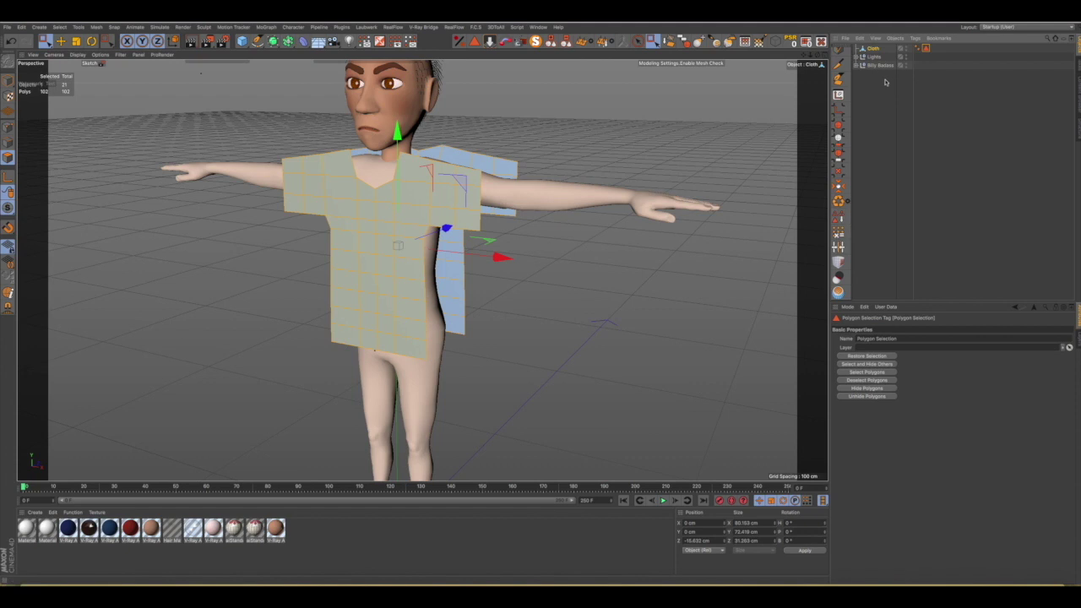
mouse_move(412, 220)
left_mouse_down("alt")
mouse_move(121, 212)
mouse_move(400, 227)
left_mouse_up("alt")
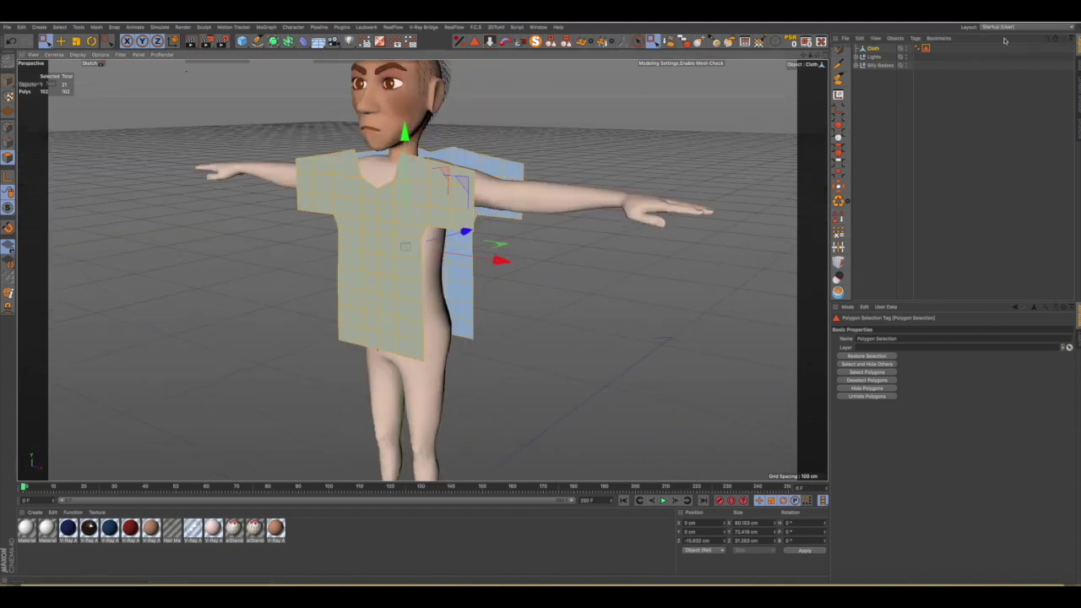
left_click(883, 50)
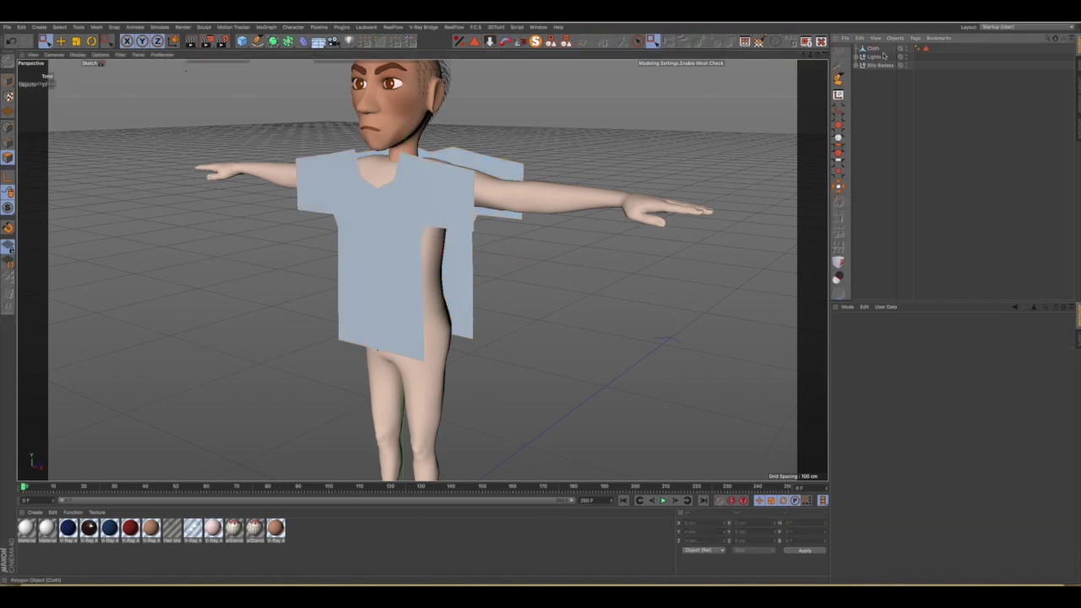
Activate Cloth's Polygon Selection tag to highlight the front-panel polygons, viewed from nearly the front.
left_click(879, 49)
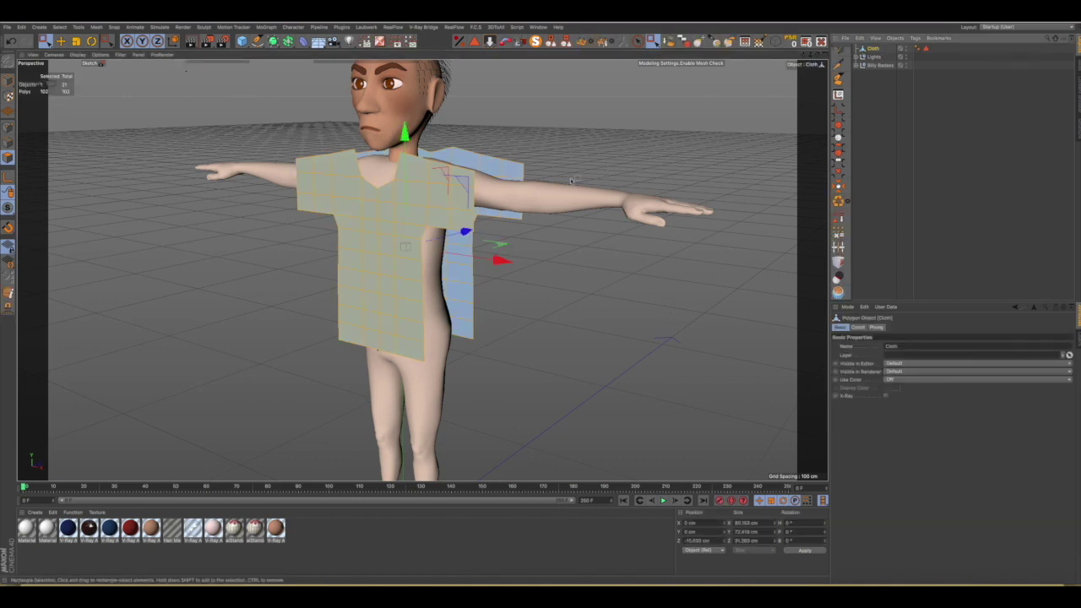
left_click(672, 274)
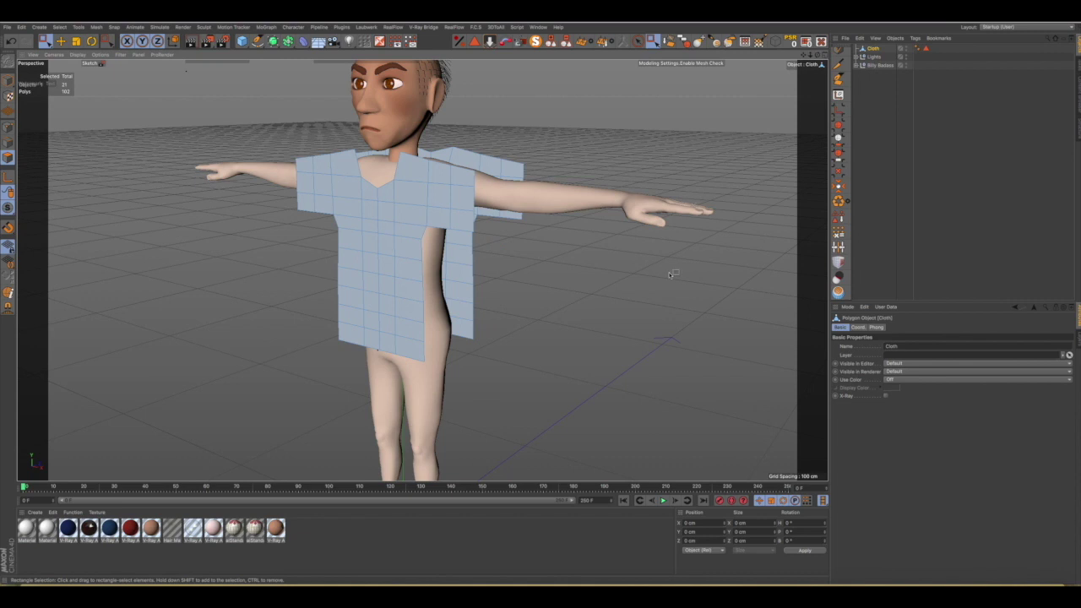
mouse_move(525, 258)
left_mouse_down("alt")
mouse_move(242, 258)
mouse_move(512, 259)
mouse_move(330, 276)
left_mouse_up("alt")
left_click(926, 49)
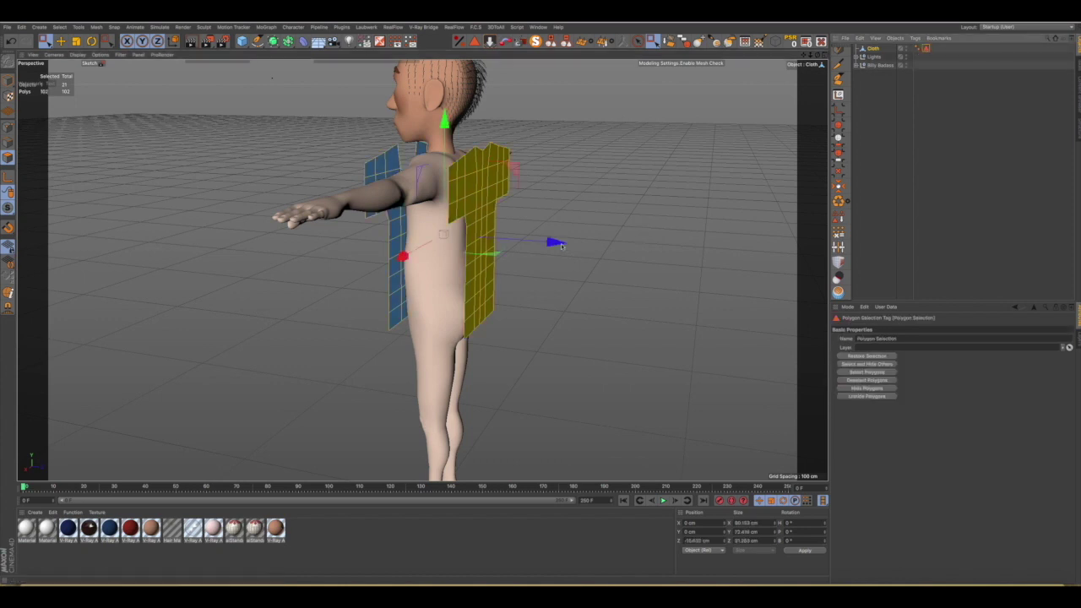
mouse_move(649, 240)
left_mouse_down("alt")
mouse_move(635, 253)
mouse_move(458, 242)
mouse_move(653, 252)
mouse_move(634, 254)
left_mouse_up("alt")
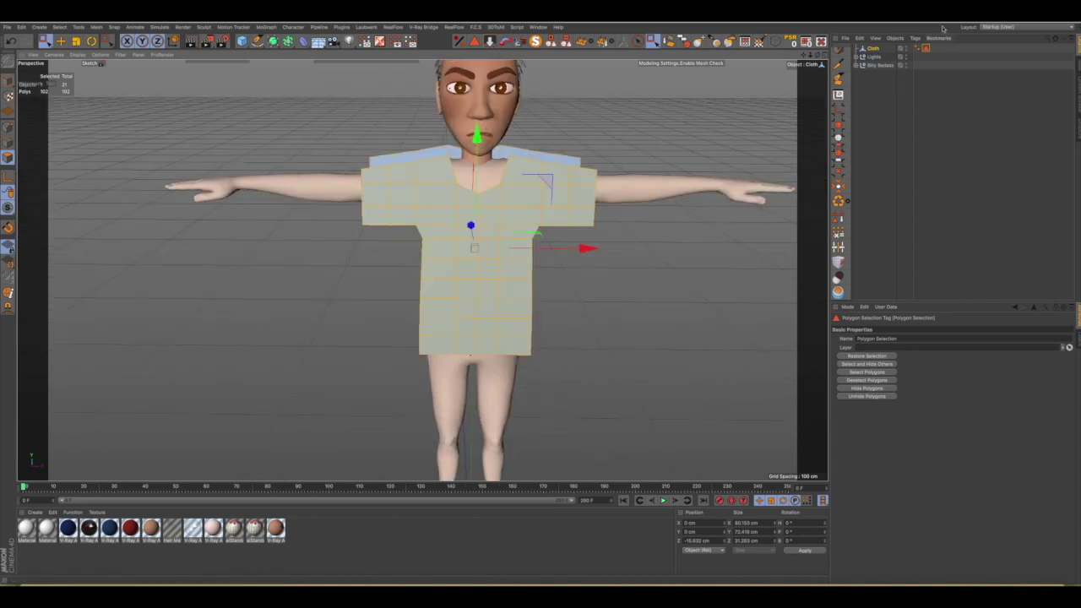
left_click_drag(809, 57, 678, 99)
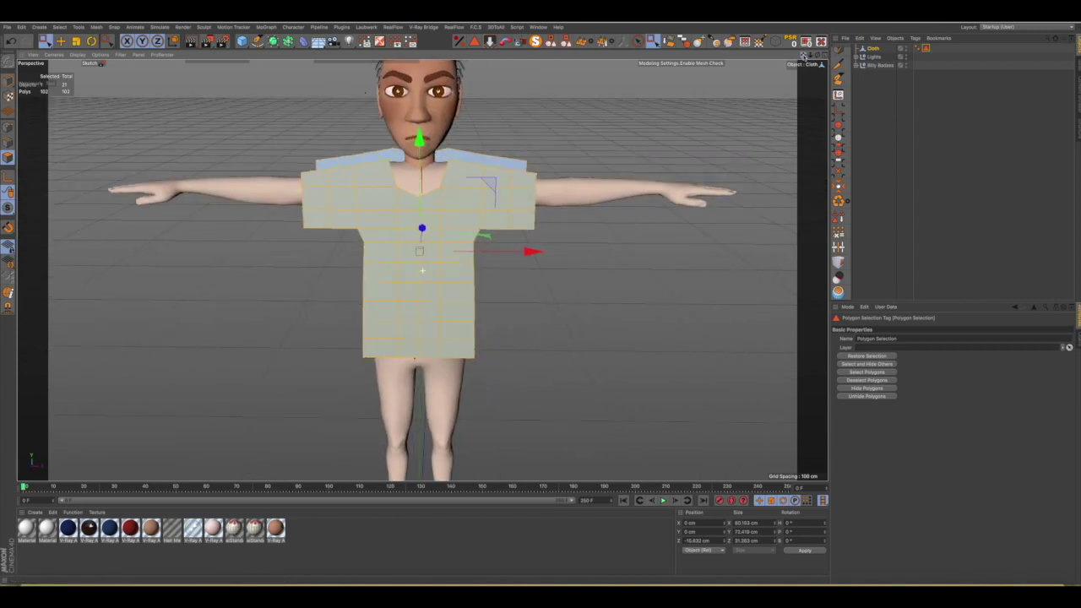
mouse_move(512, 171)
left_mouse_down("alt")
mouse_move(465, 179)
mouse_move(470, 188)
left_mouse_up("alt")
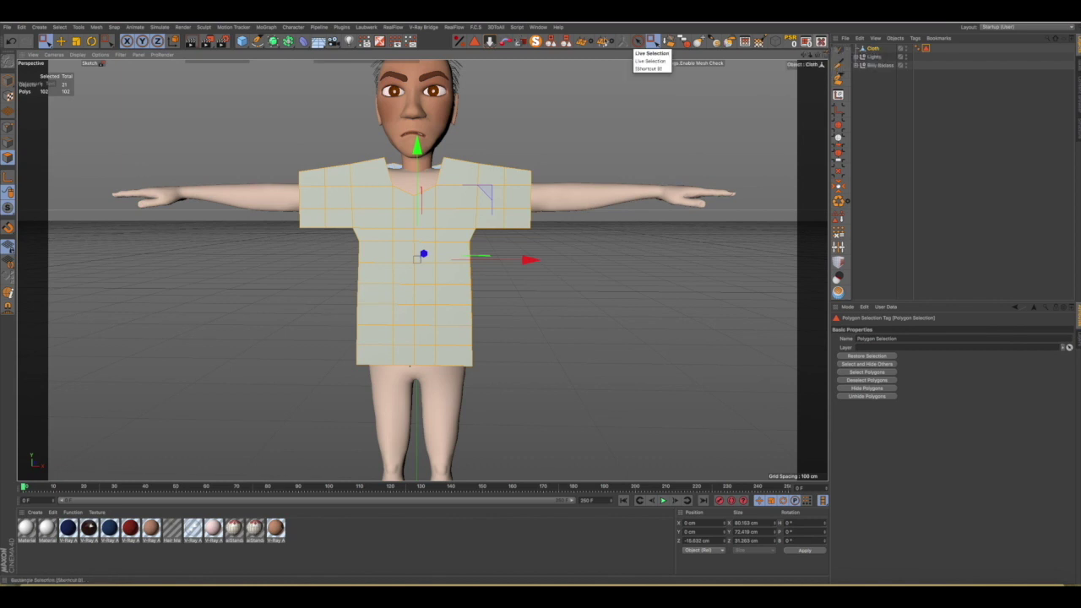
left_click(534, 28)
mouse_move(558, 40)
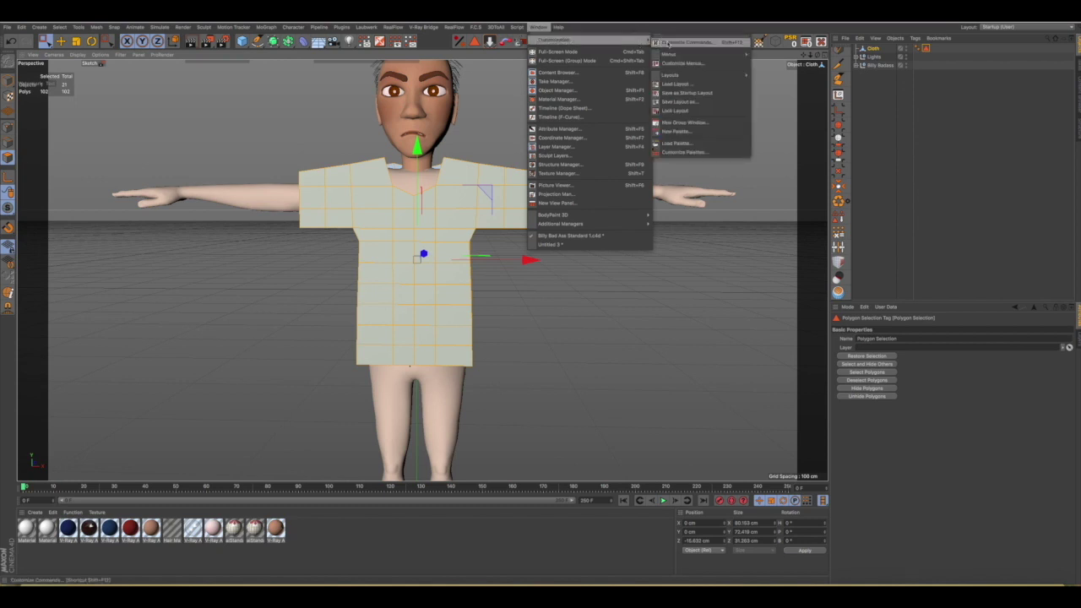
left_click(680, 42)
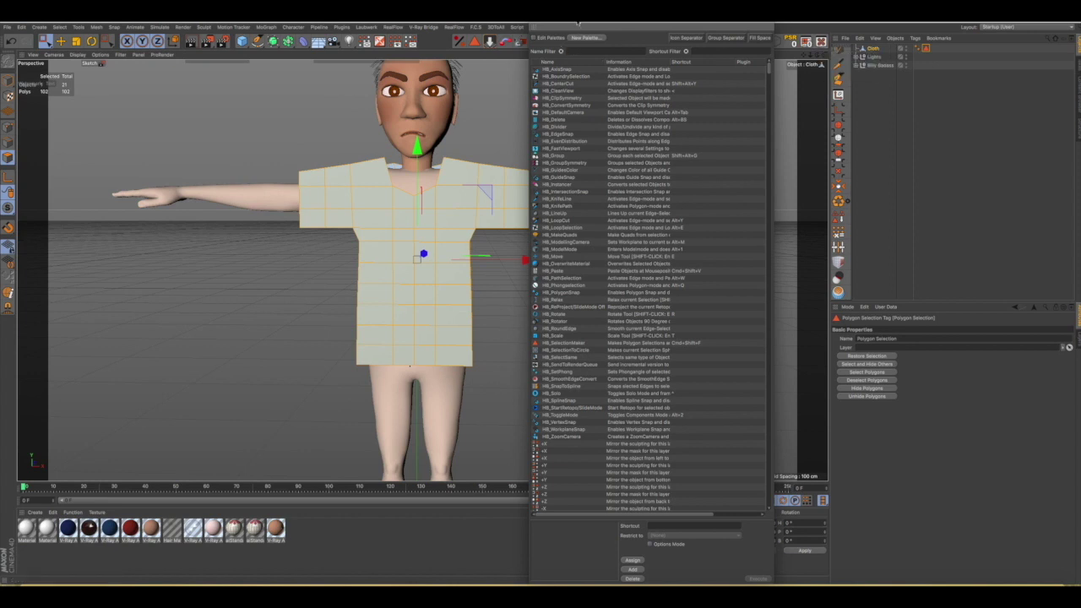
left_click_drag(578, 24, 600, 34)
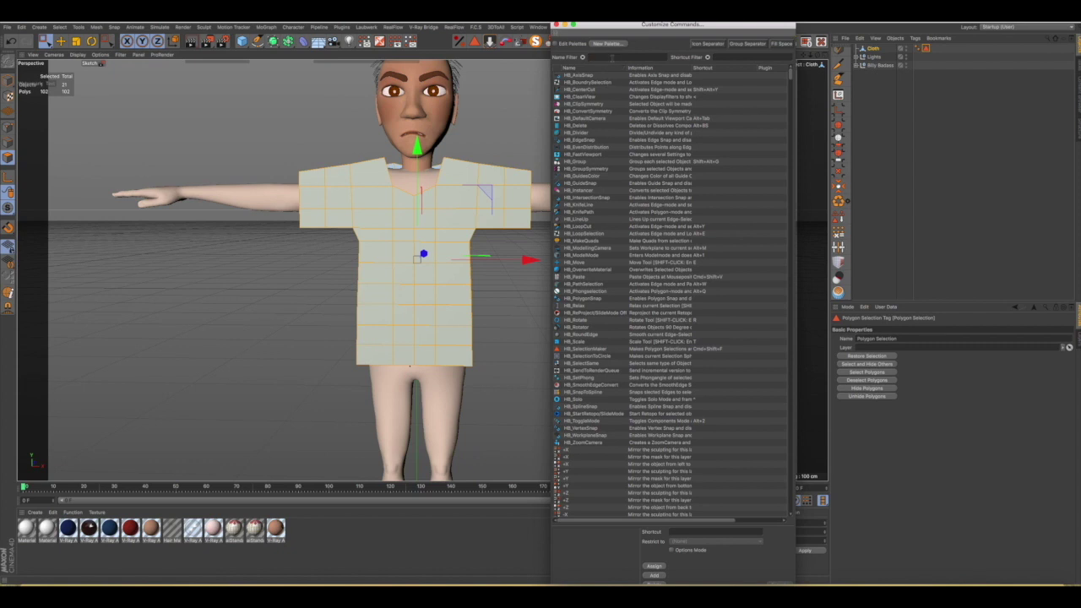
scroll(582, 398, "down", 5)
type("l")
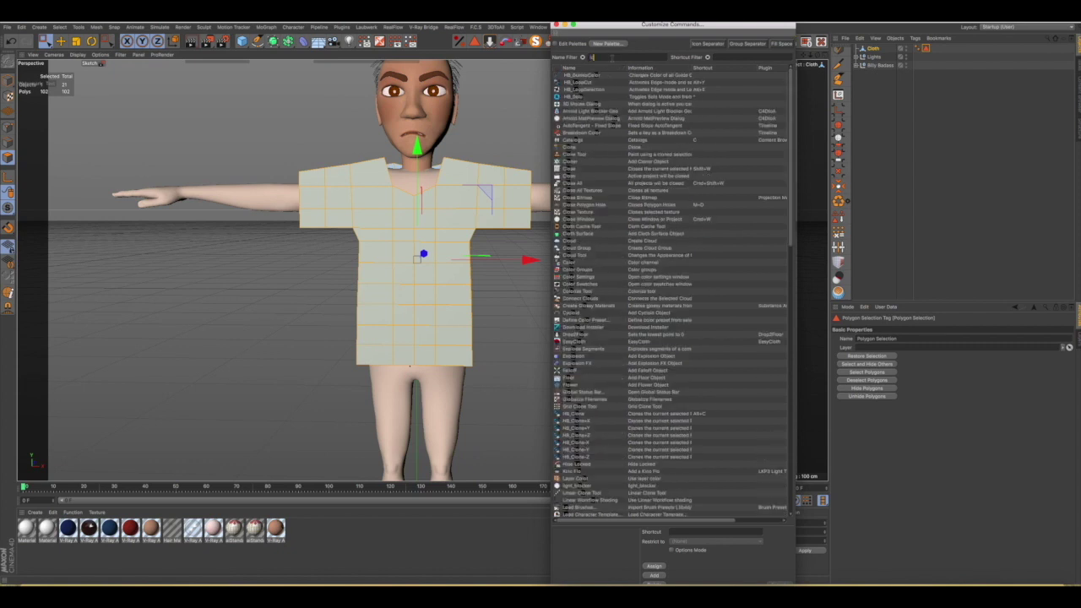
type("oop")
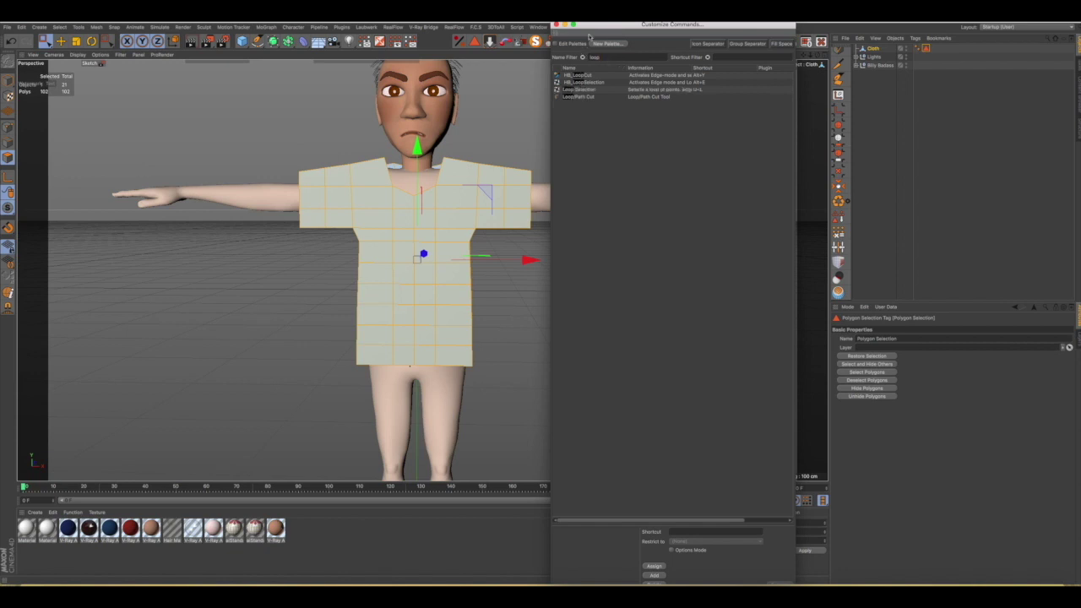
left_click_drag(590, 24, 808, 98)
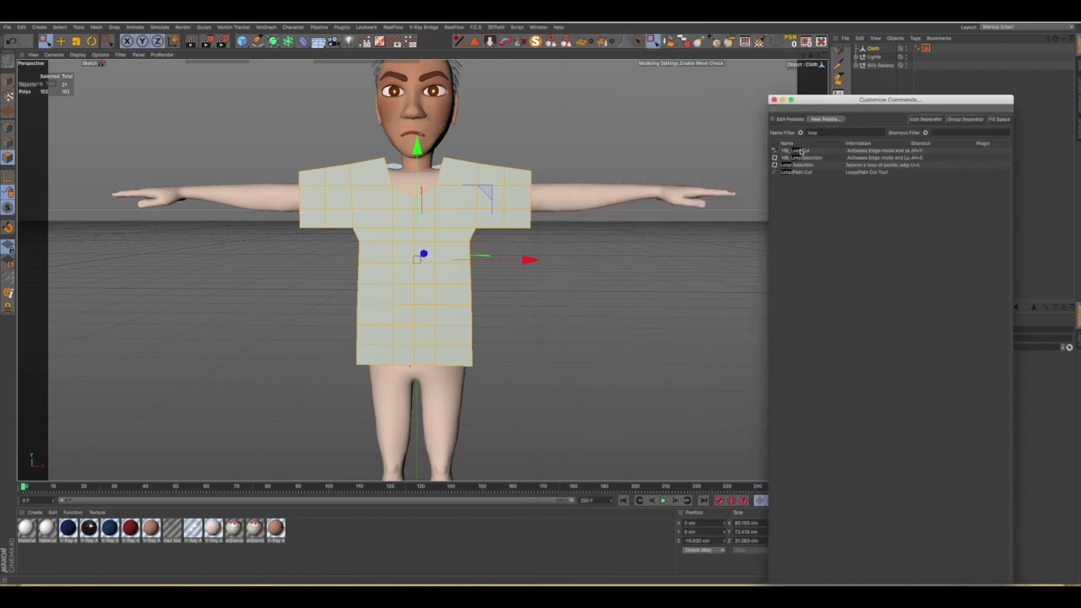
left_click_drag(788, 166, 445, 40)
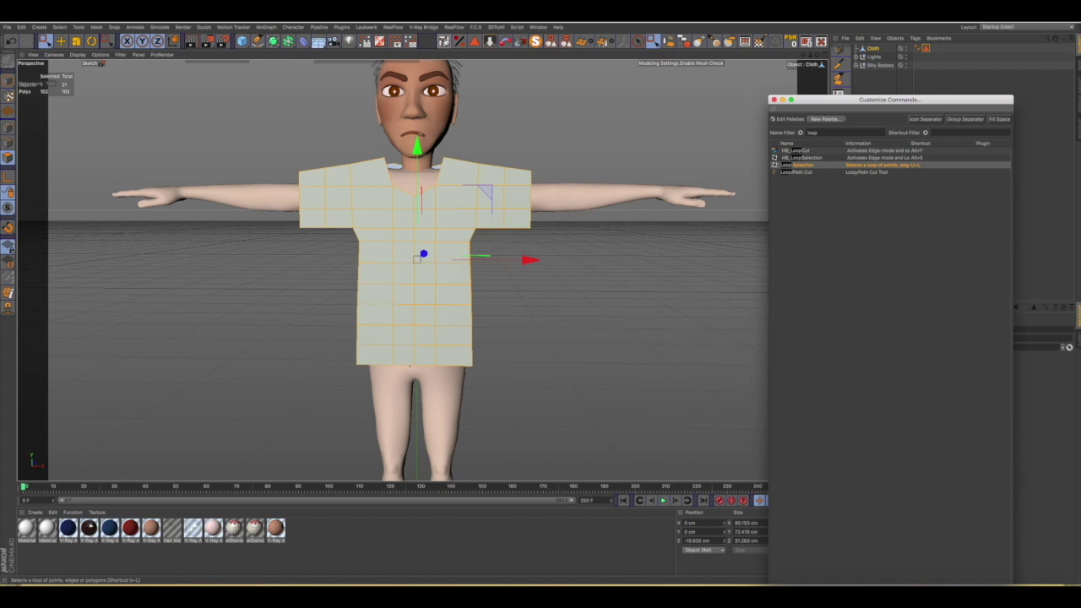
left_click_drag(446, 42, 456, 48)
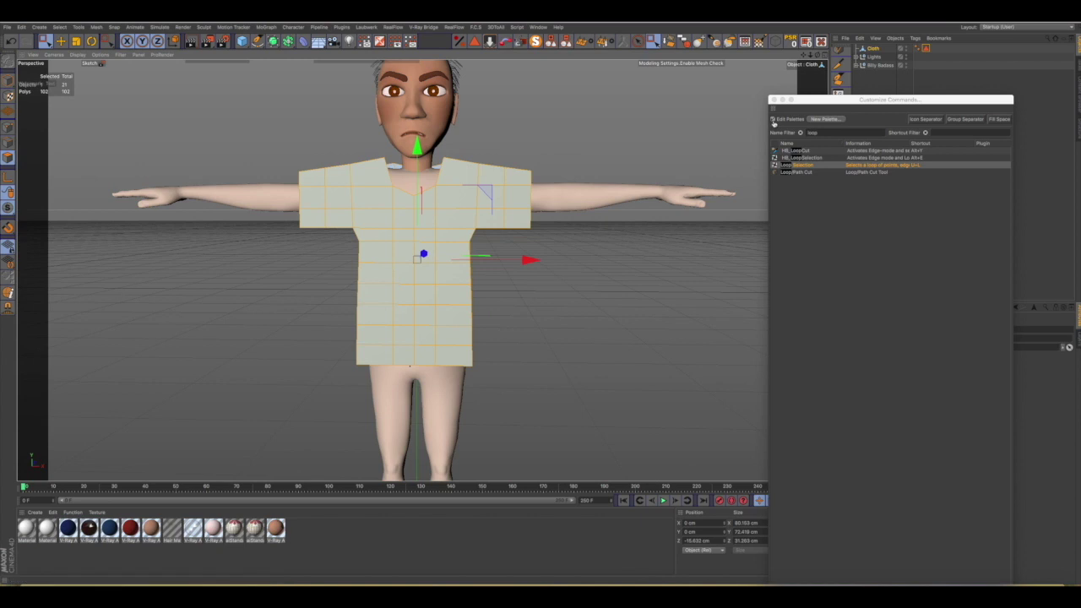
left_click(774, 123)
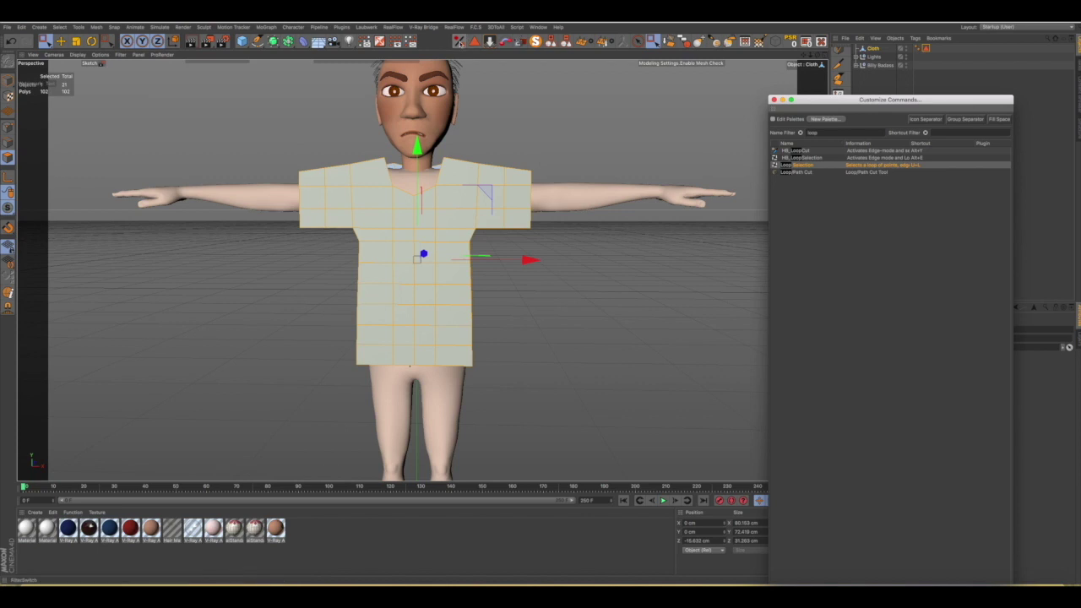
left_click(459, 42)
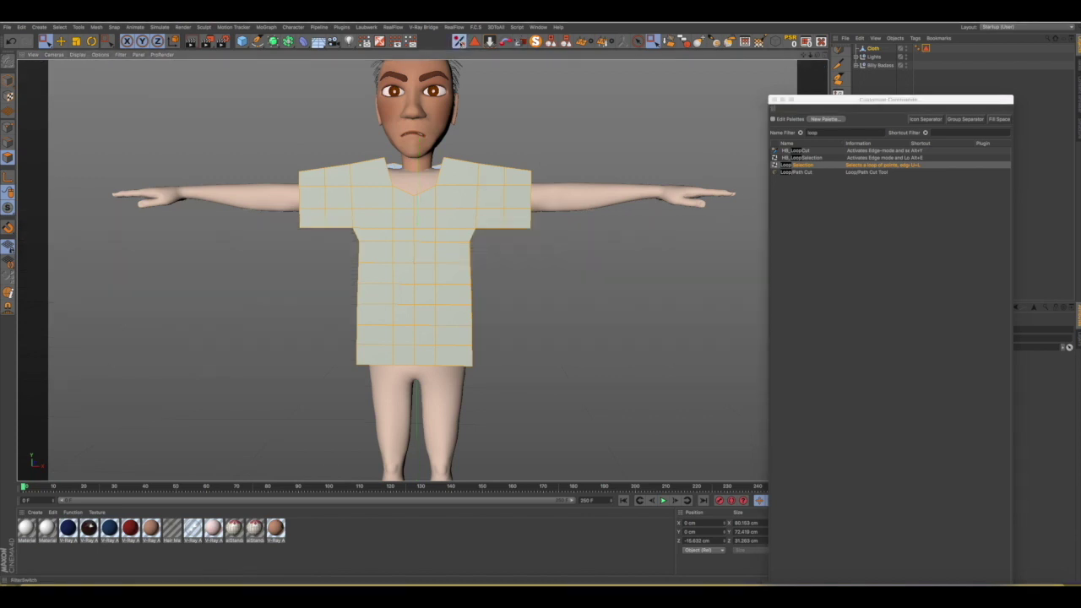
left_click(459, 42)
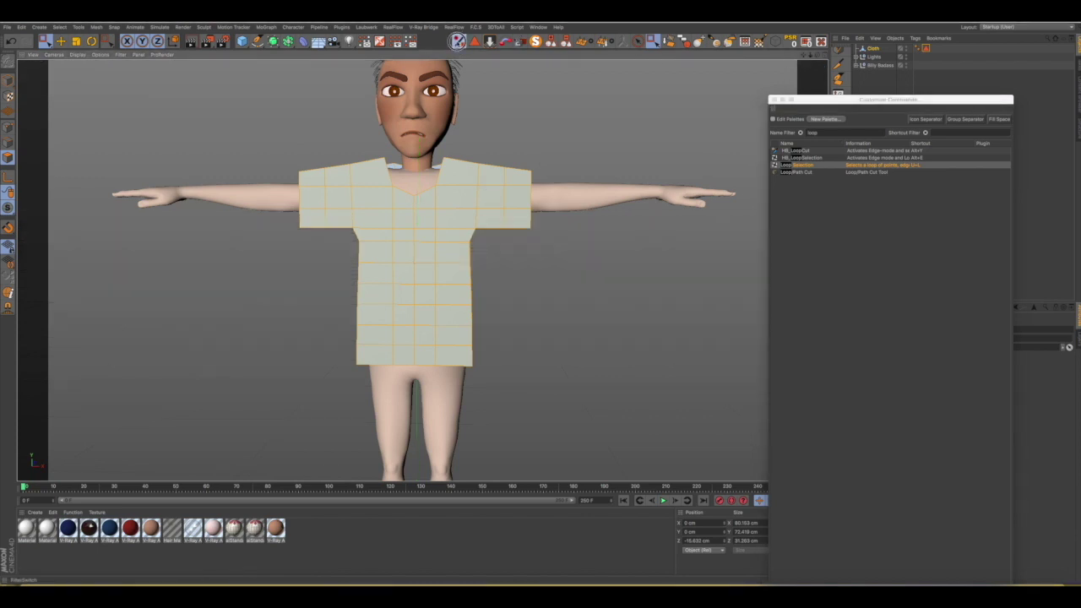
left_click(774, 100)
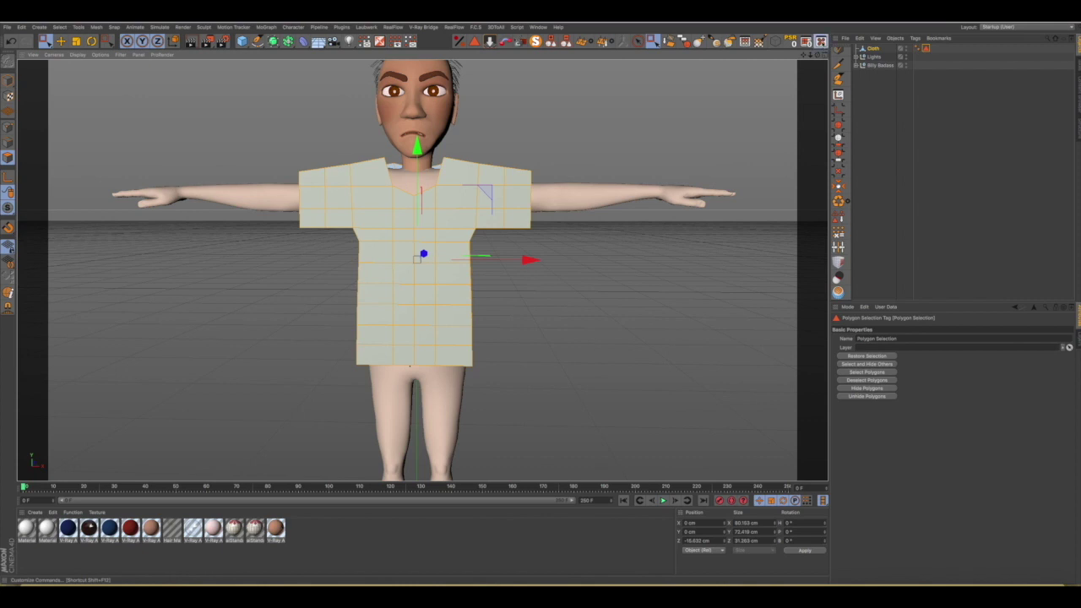
Close Customize Commands and switch Cloth to Edges mode in a three-quarter view.
left_click(821, 42)
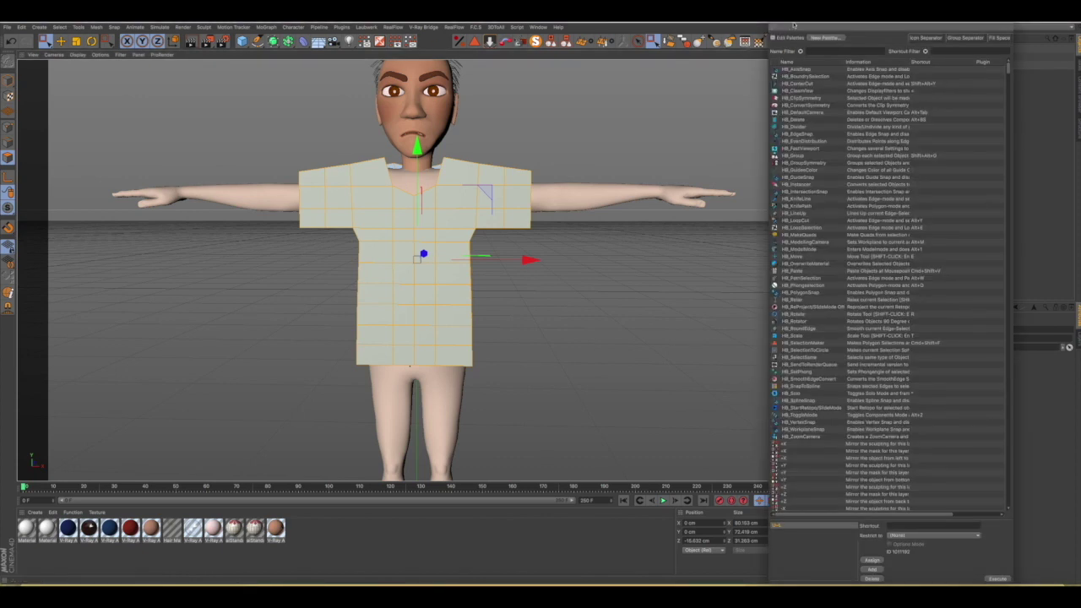
left_click_drag(773, 19, 814, 54)
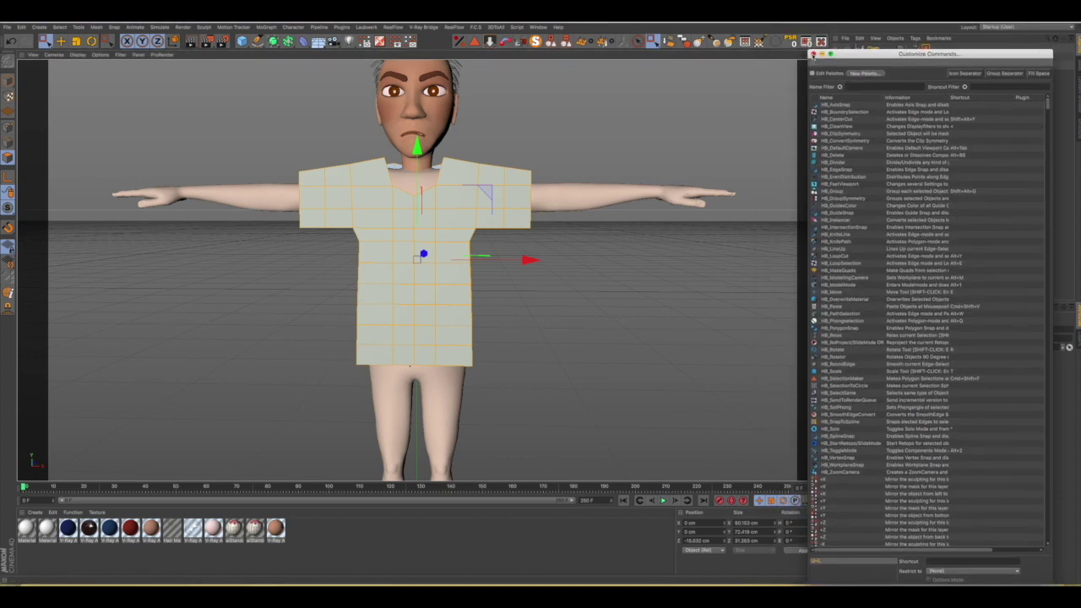
left_click(813, 54)
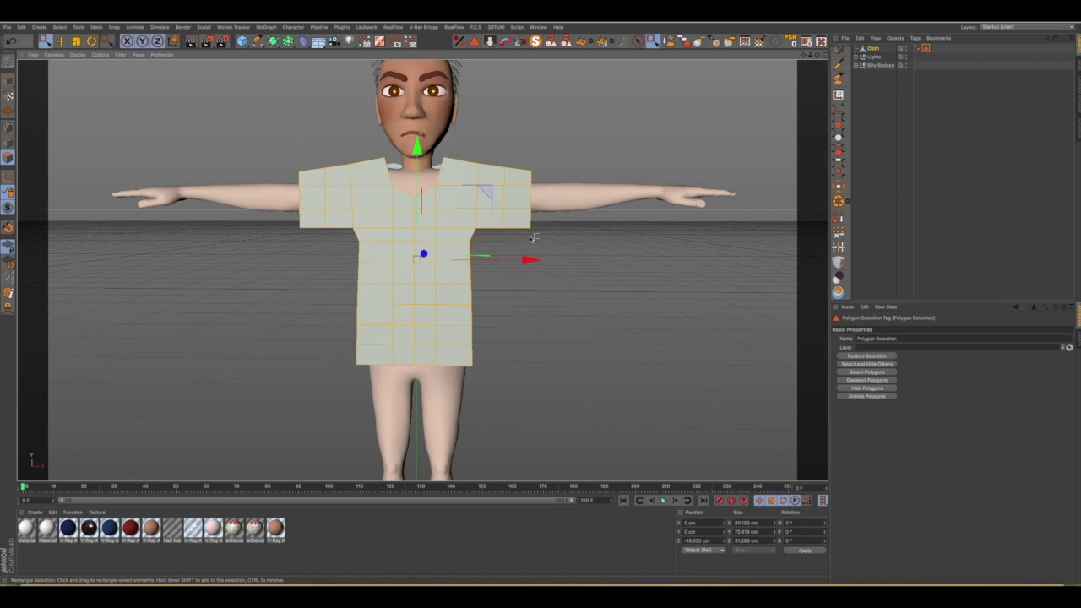
mouse_move(467, 208)
left_mouse_down("alt")
mouse_move(415, 237)
mouse_move(428, 250)
left_mouse_up("alt")
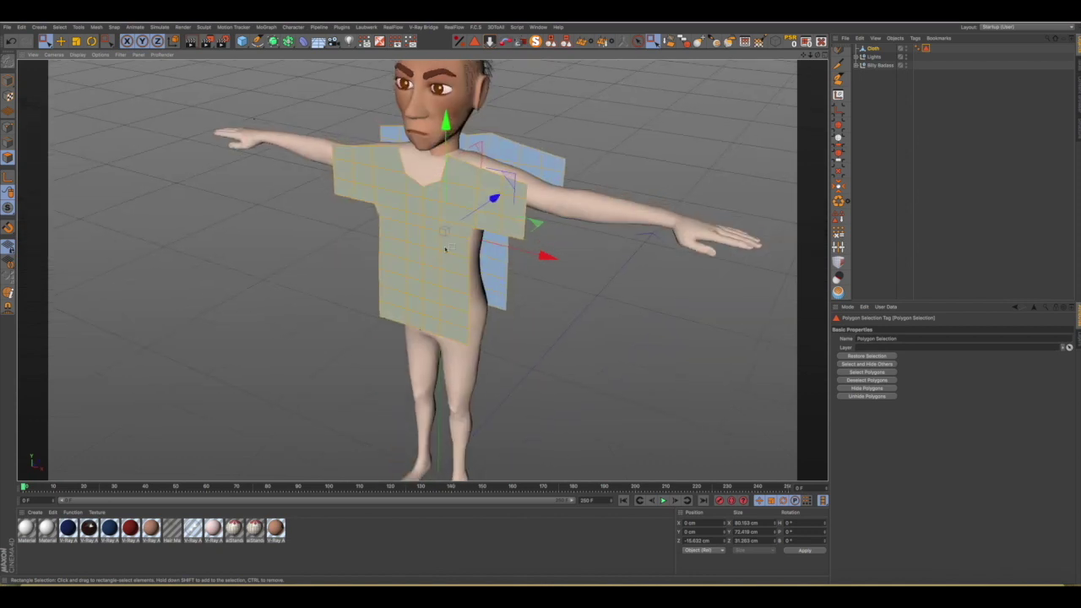
mouse_move(516, 245)
left_mouse_down("alt")
mouse_move(369, 219)
mouse_move(439, 225)
left_mouse_up("alt")
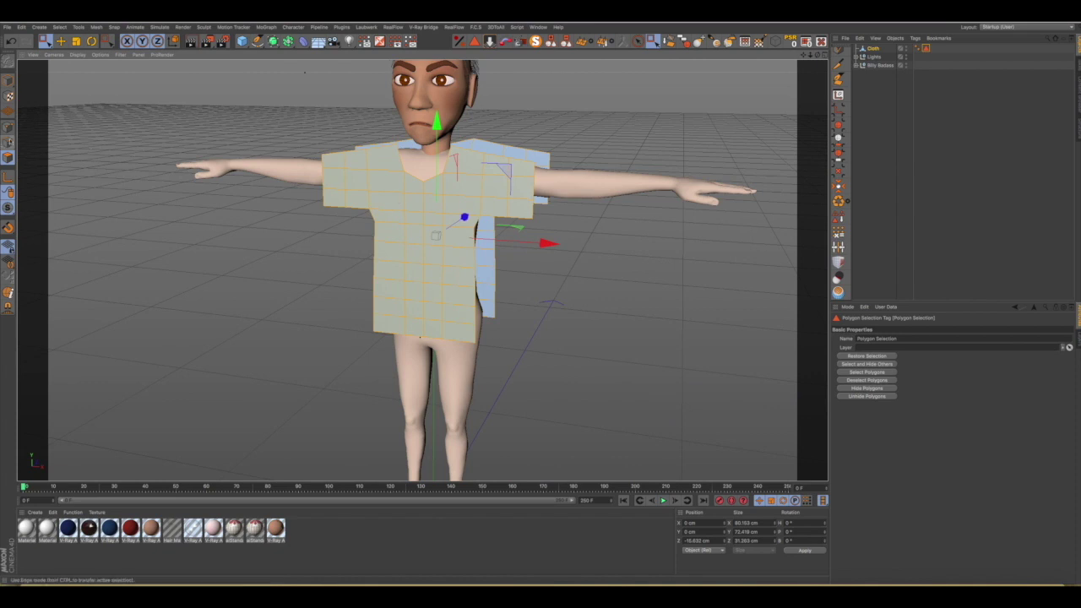
left_click(8, 142)
left_click_drag(490, 193, 413, 218, "alt")
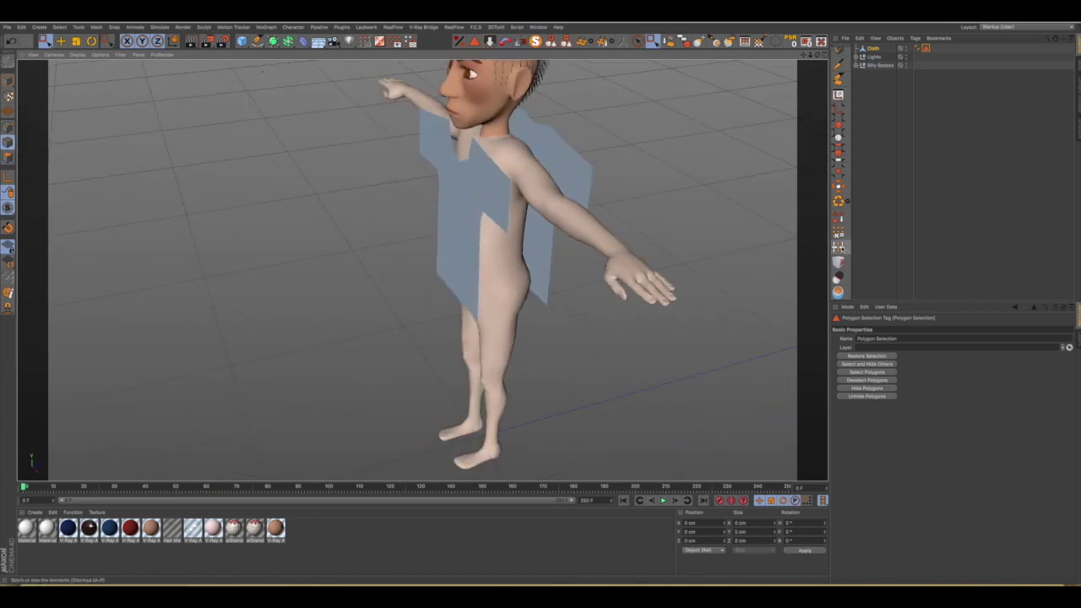
Sew the front and back panels together along the left shoulder with Stitch and Sew.
left_click(839, 247)
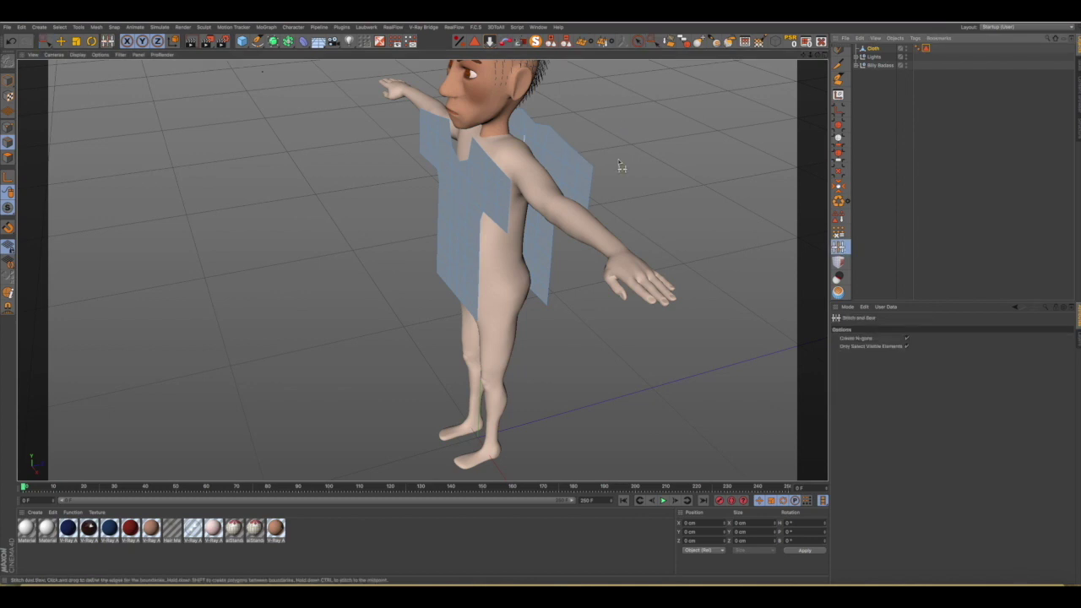
left_click_drag(600, 184, 507, 152, "alt")
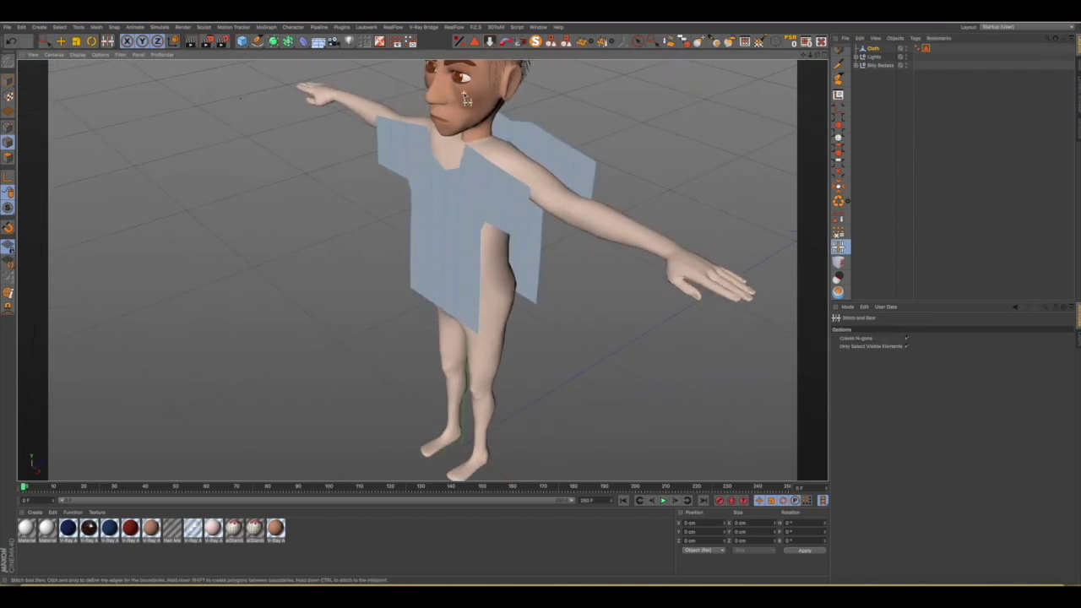
scroll(465, 114, "up", 3)
scroll(466, 114, "up", 1)
left_click_drag(479, 167, 560, 135, "shift")
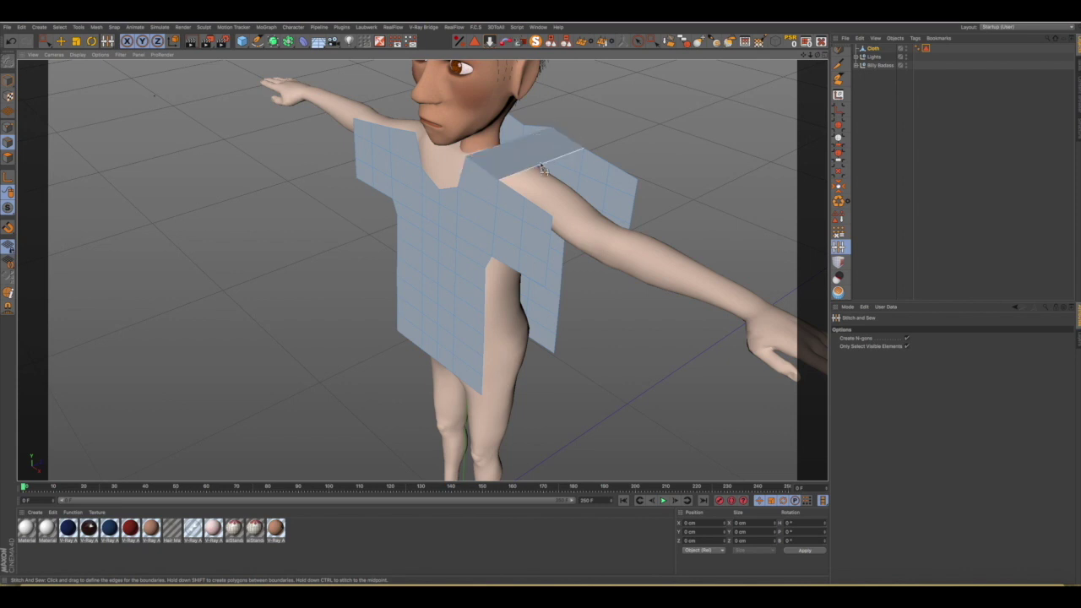
left_click_drag(498, 180, 595, 159)
left_click_drag(530, 203, 617, 165)
left_click_drag(568, 208, 563, 211, "alt")
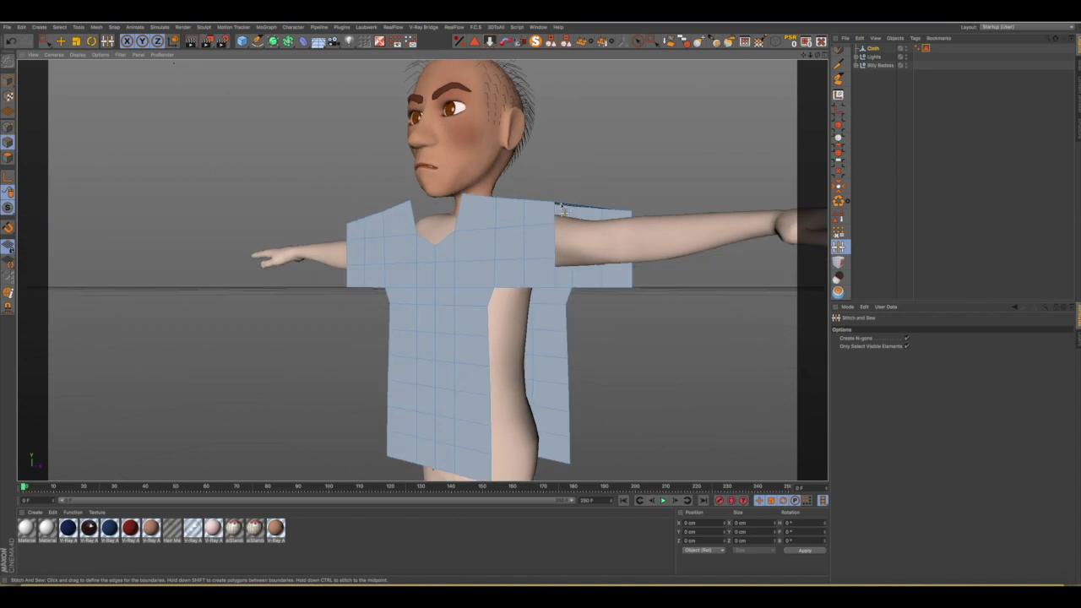
Stitch matching front and back edges down that side seam to the hem.
mouse_move(634, 221)
left_mouse_down("alt")
mouse_move(599, 269)
mouse_move(555, 180)
mouse_move(526, 169)
mouse_move(547, 293)
mouse_move(579, 255)
mouse_move(718, 242)
left_mouse_up("alt")
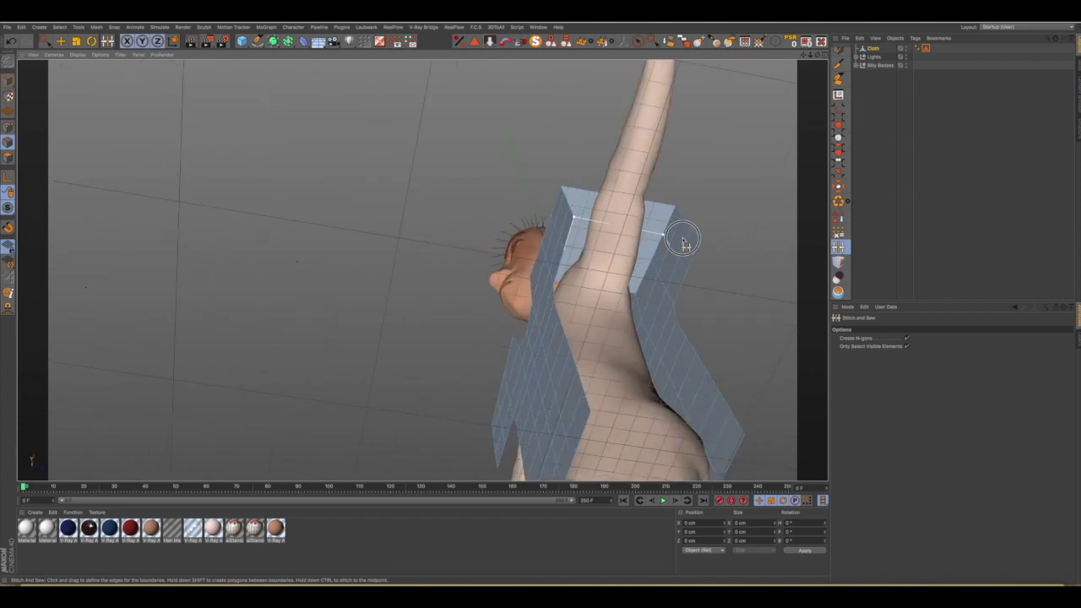
mouse_move(570, 269)
left_mouse_down()
mouse_move(693, 273)
mouse_move(684, 293)
left_mouse_up()
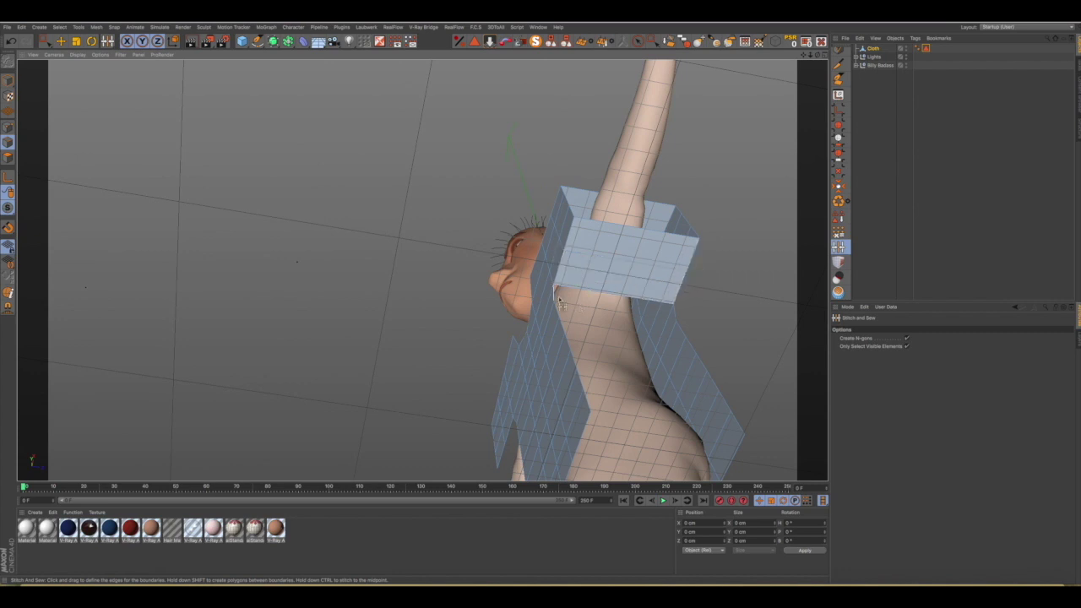
mouse_move(558, 300)
left_mouse_down()
mouse_move(683, 307)
mouse_move(558, 340)
mouse_move(670, 338)
left_mouse_up()
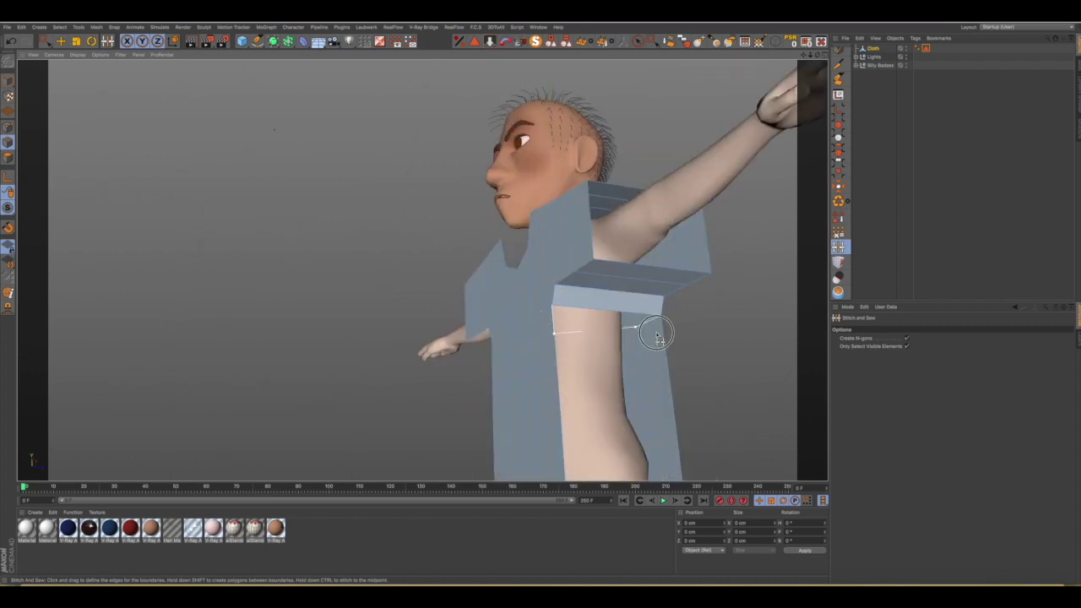
left_click_drag(556, 361, 676, 372)
left_click_drag(560, 393, 676, 397)
left_click_drag(562, 425, 676, 428)
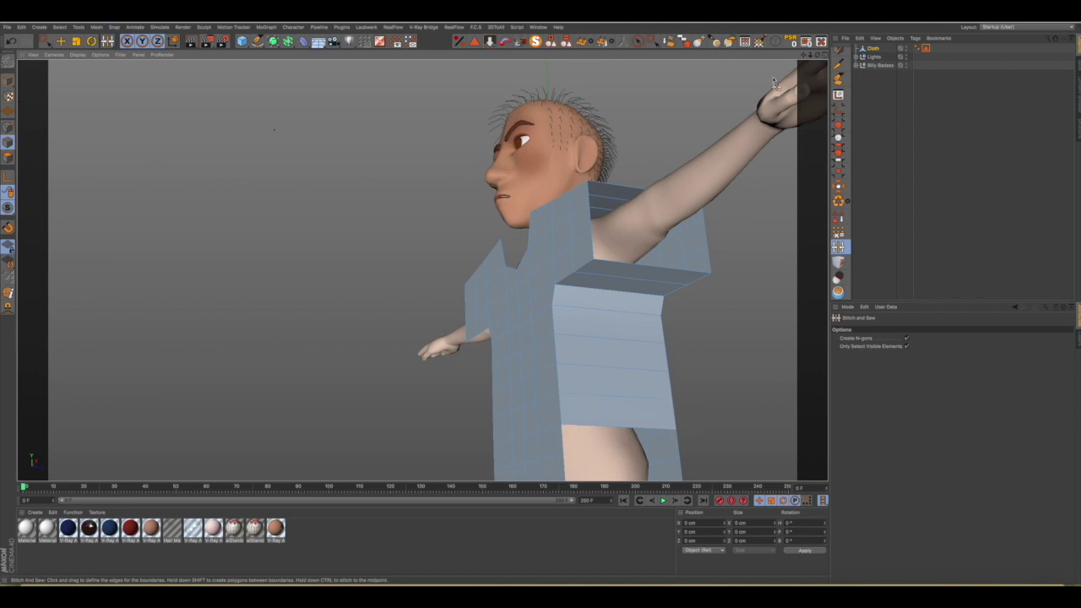
left_click_drag(425, 268, 639, 234, "alt")
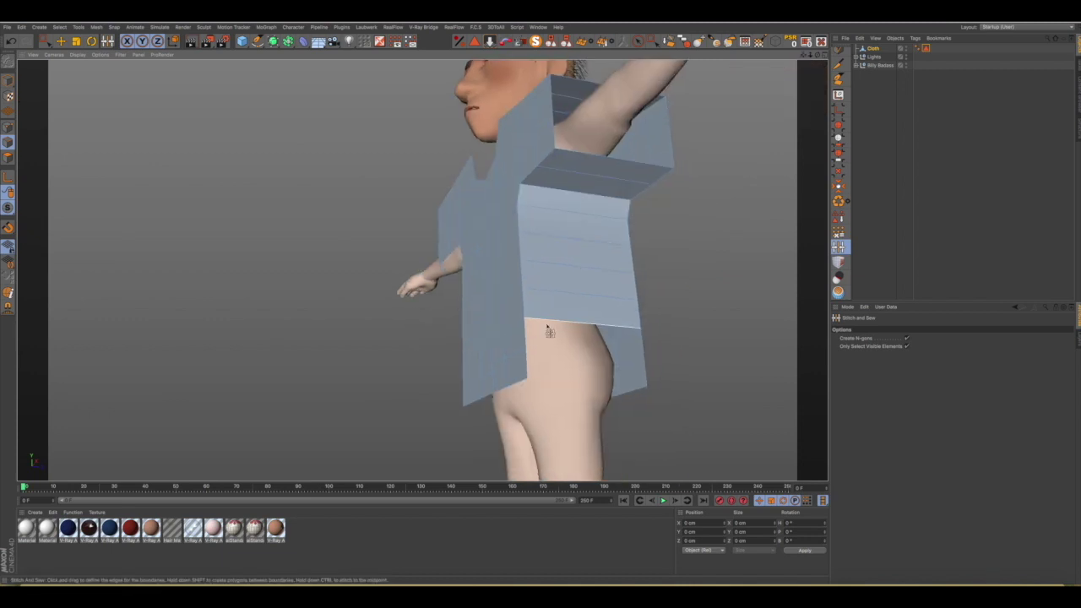
left_click_drag(536, 331, 667, 349)
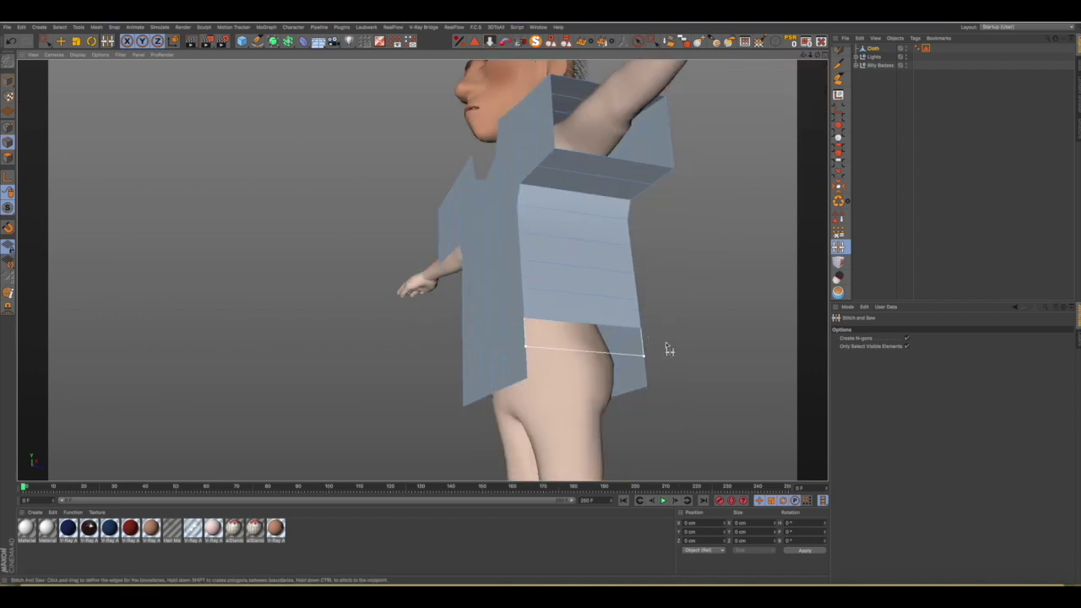
left_click_drag(547, 374, 649, 380)
mouse_move(524, 326)
left_mouse_down("alt")
mouse_move(533, 360)
mouse_move(563, 363)
mouse_move(586, 386)
mouse_move(649, 389)
left_mouse_up("alt")
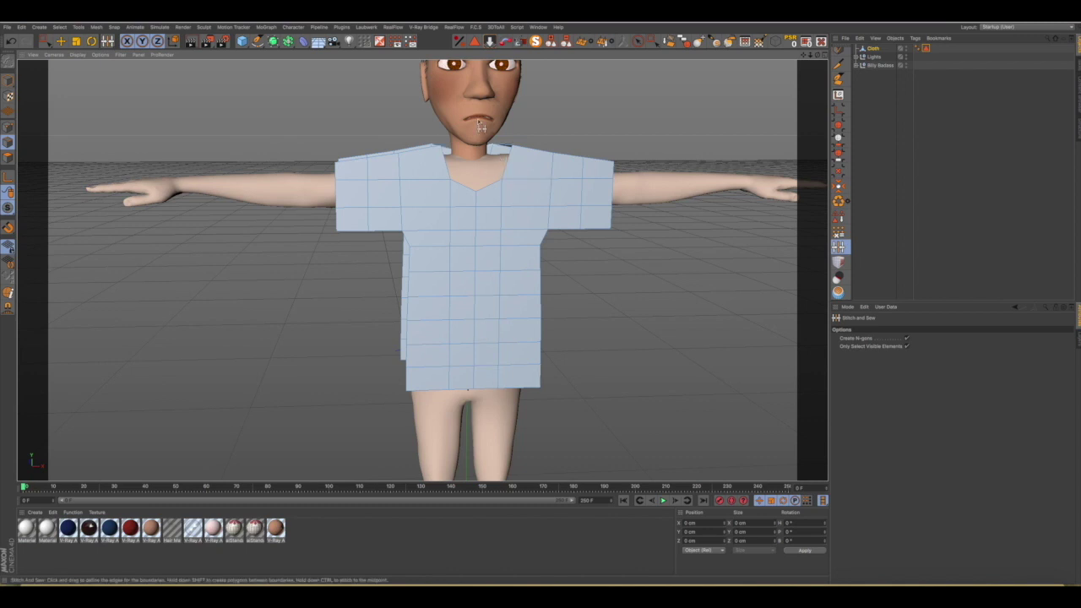
Stitch the front and back panels together across the other shoulder.
mouse_move(437, 205)
left_mouse_down("alt")
mouse_move(635, 253)
mouse_move(593, 256)
left_mouse_up("alt")
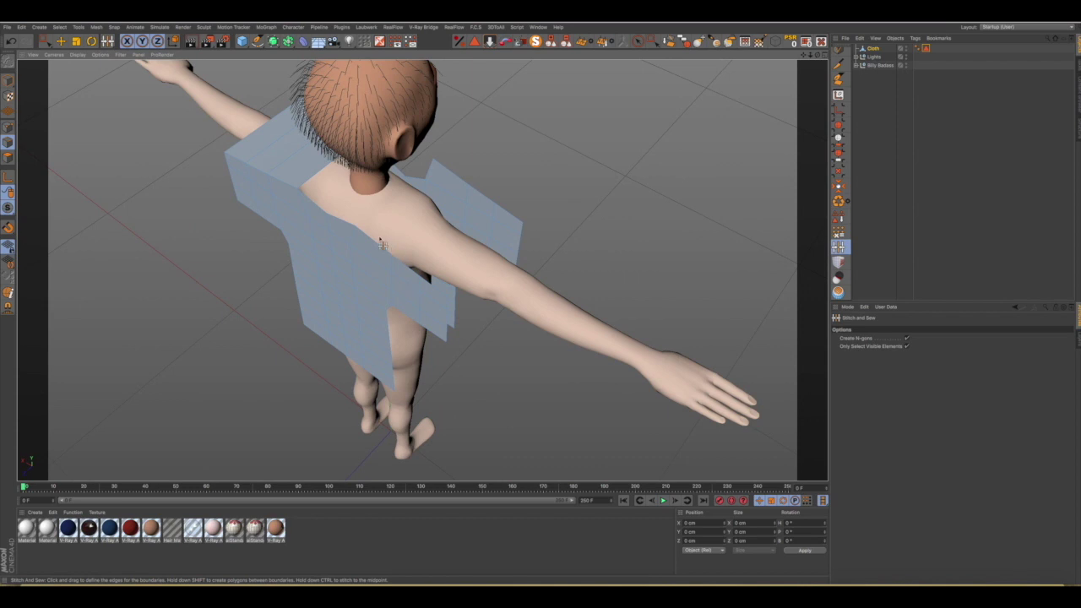
left_click_drag(369, 234, 463, 166)
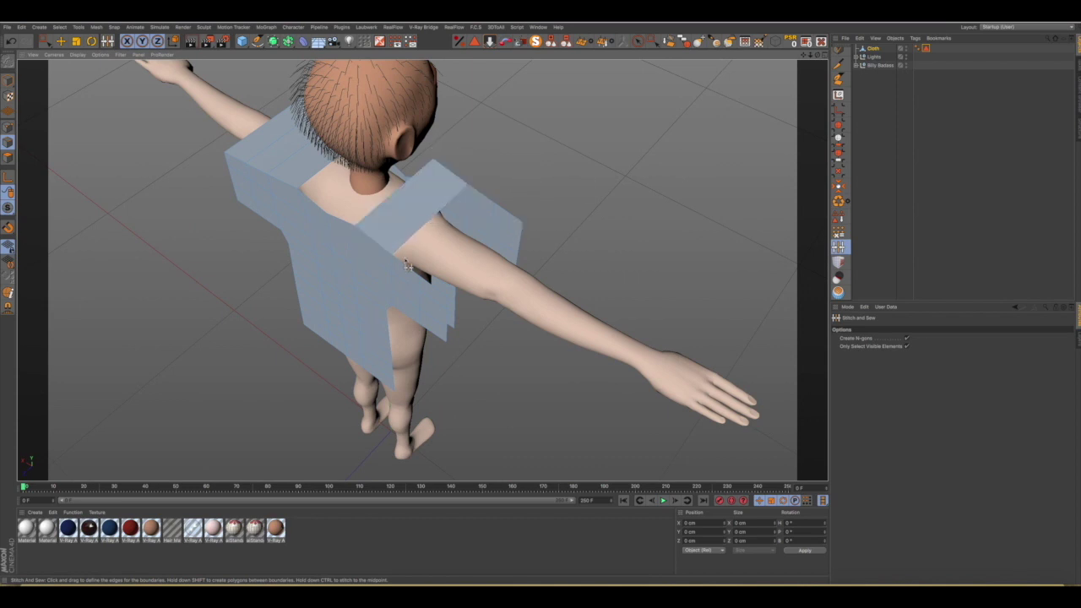
mouse_move(485, 191)
left_mouse_down()
mouse_move(416, 273)
mouse_move(517, 223)
left_mouse_up()
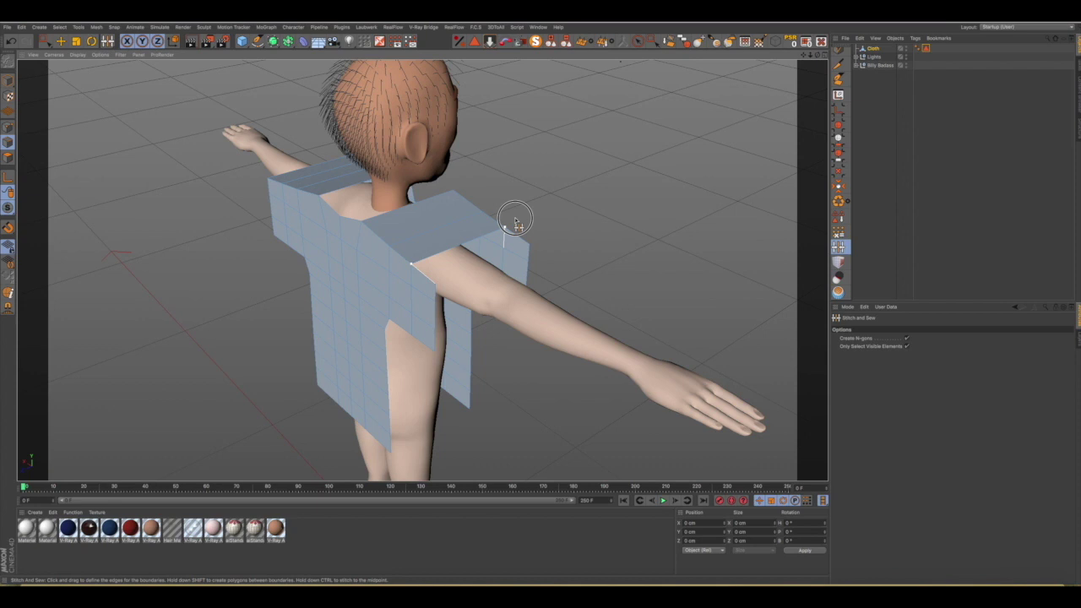
mouse_move(516, 223)
left_mouse_down()
mouse_move(476, 181)
mouse_move(476, 159)
left_mouse_up()
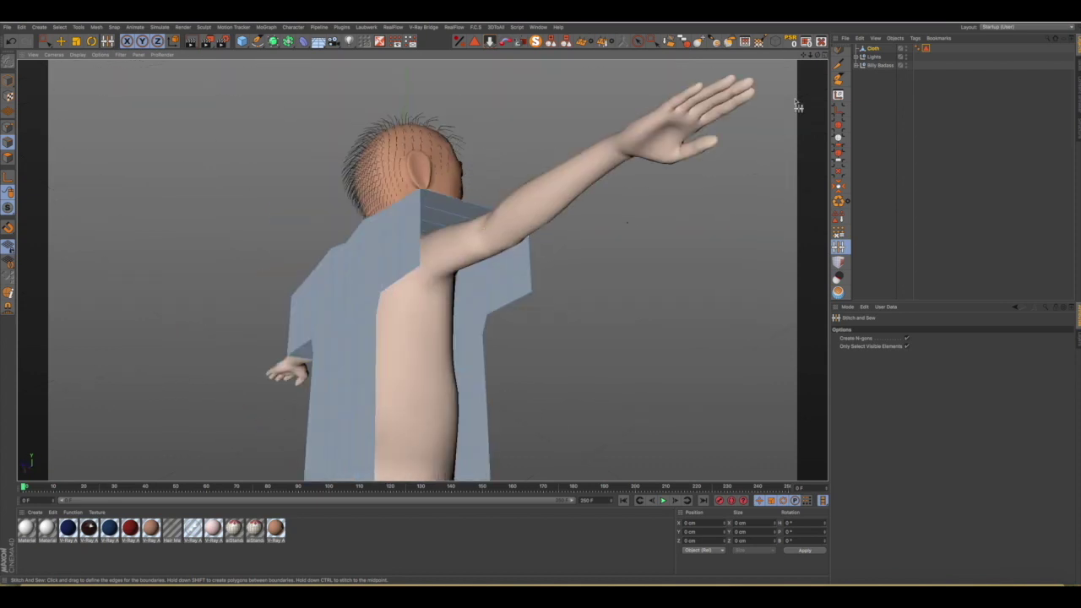
left_click(380, 40)
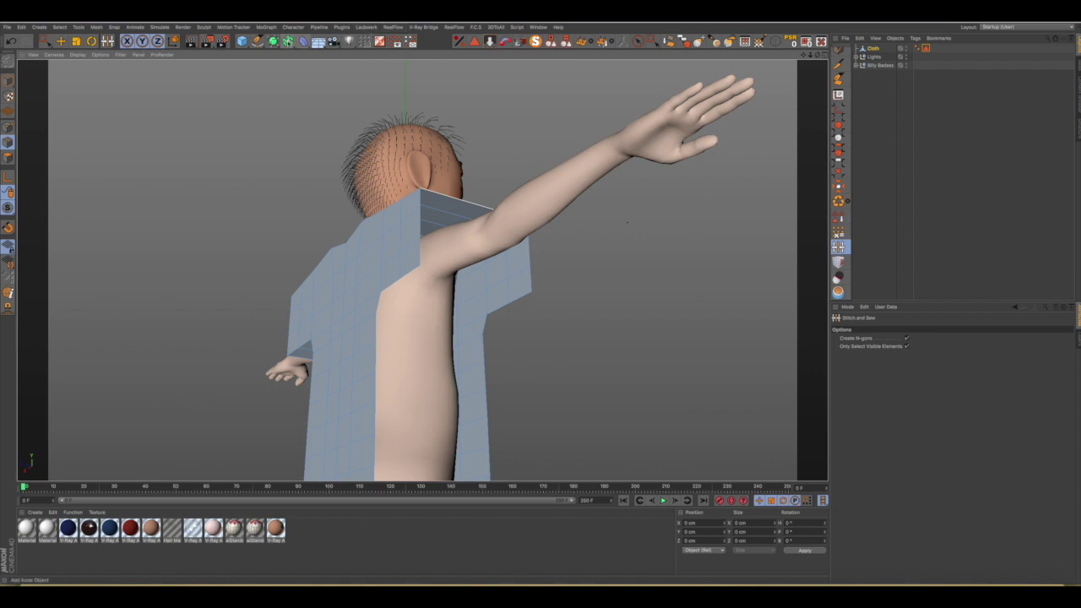
left_click(288, 41)
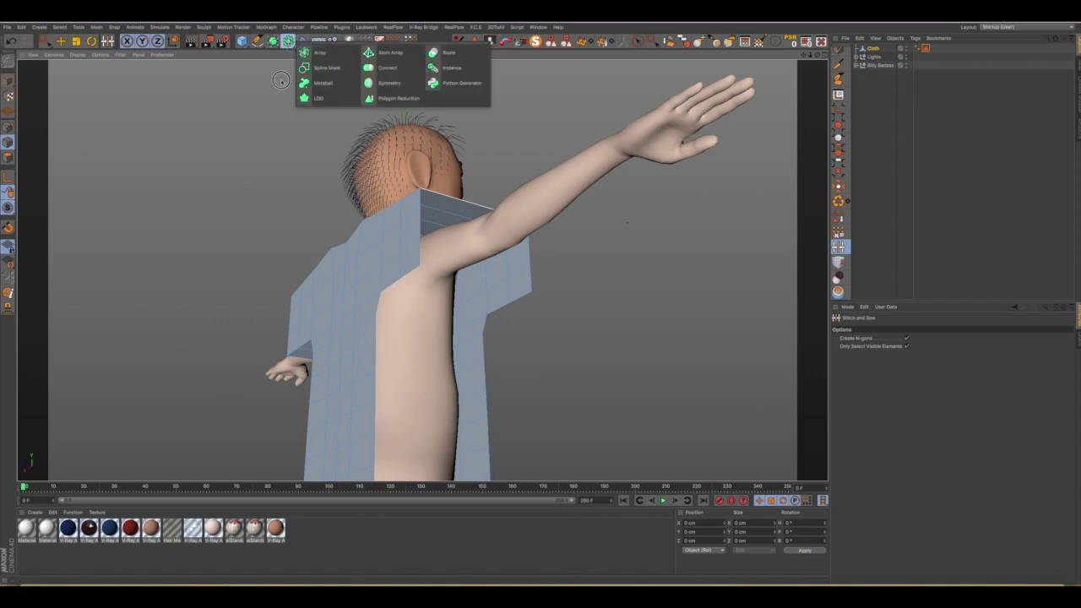
left_click(280, 80)
Sew the other side seam up from the hem to the armpit and bridge the underarm gap.
mouse_move(397, 266)
left_mouse_down("alt")
mouse_move(363, 212)
mouse_move(372, 366)
mouse_move(398, 381)
mouse_move(395, 418)
mouse_move(540, 401)
left_mouse_up("alt")
scroll(401, 414, "up", 3)
left_click_drag(405, 372, 532, 376)
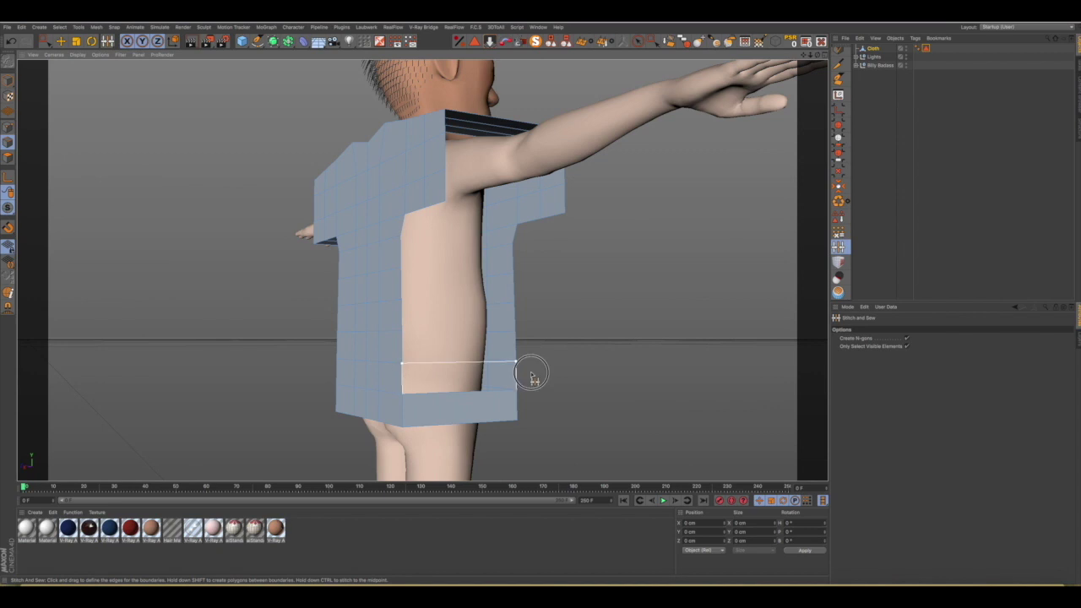
mouse_move(406, 333)
left_mouse_down()
mouse_move(541, 348)
mouse_move(532, 338)
left_mouse_up()
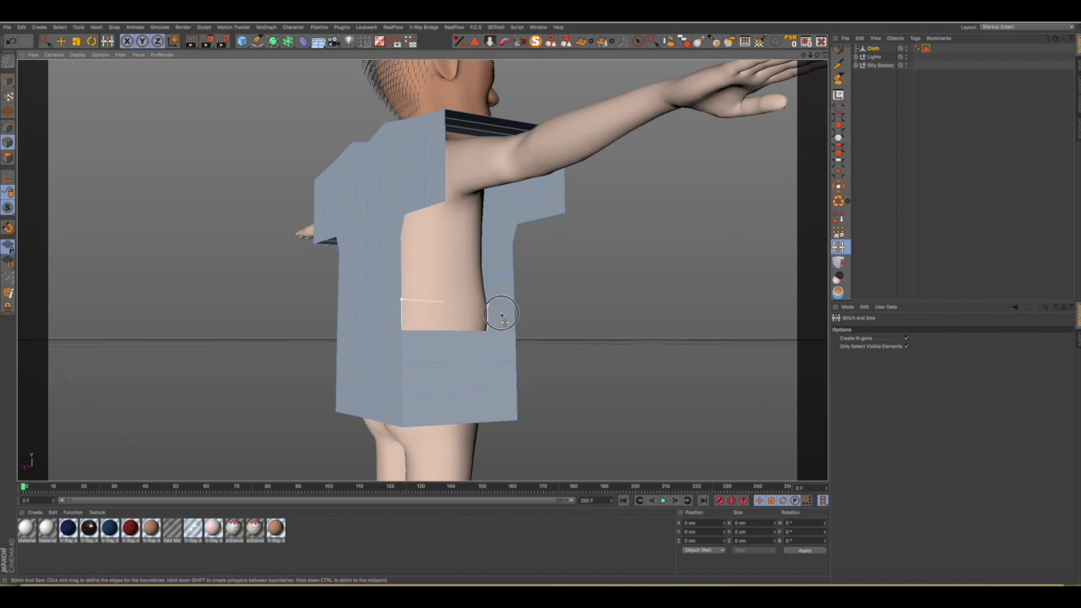
left_click_drag(402, 302, 512, 301)
left_click_drag(396, 284, 522, 283)
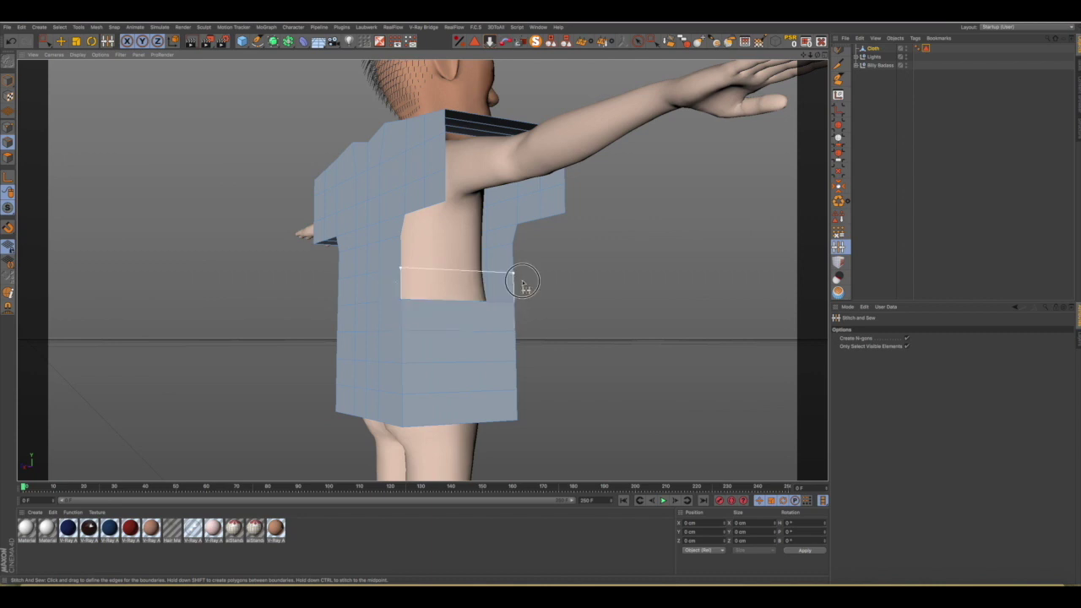
mouse_move(406, 242)
left_mouse_down()
mouse_move(512, 245)
mouse_move(420, 220)
mouse_move(507, 262)
mouse_move(547, 301)
left_mouse_up()
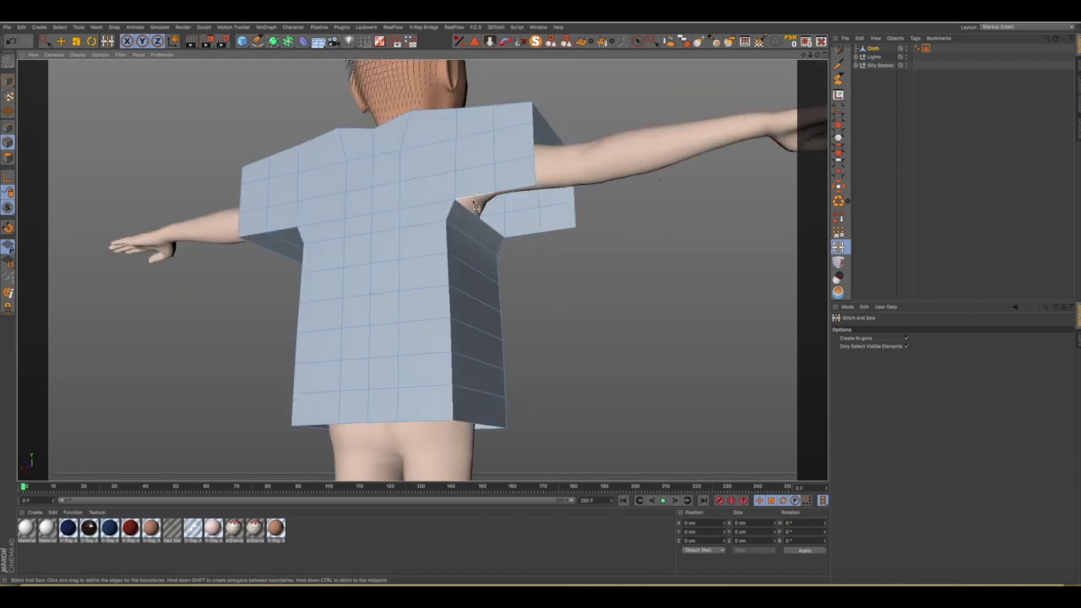
mouse_move(479, 200)
left_mouse_down()
mouse_move(523, 234)
mouse_move(505, 197)
mouse_move(499, 222)
left_mouse_up()
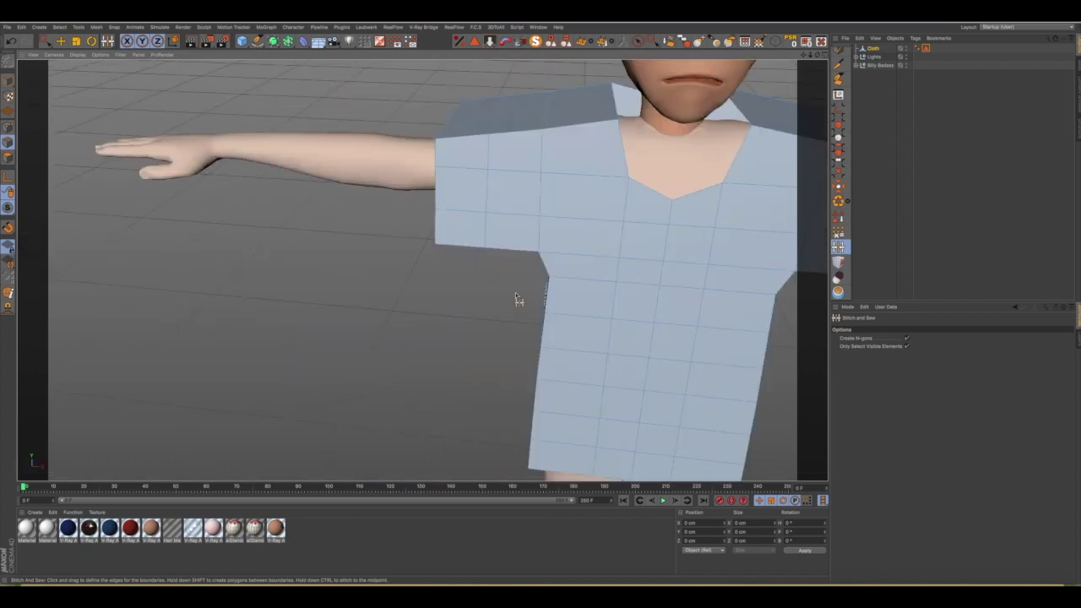
key("h")
left_click_drag(608, 285, 621, 232, "alt")
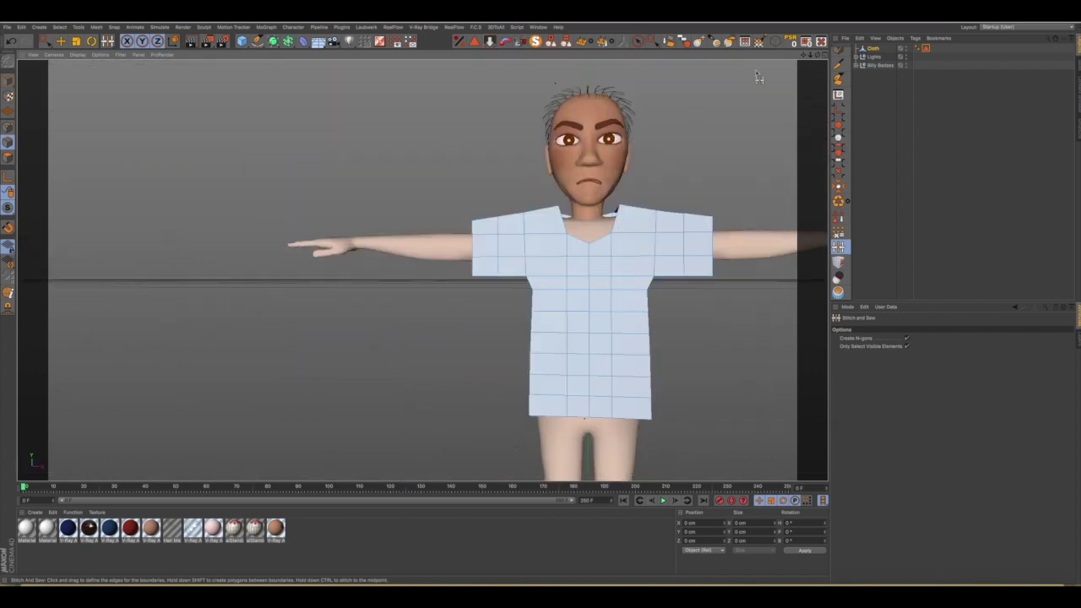
left_click_drag(802, 56, 735, 44)
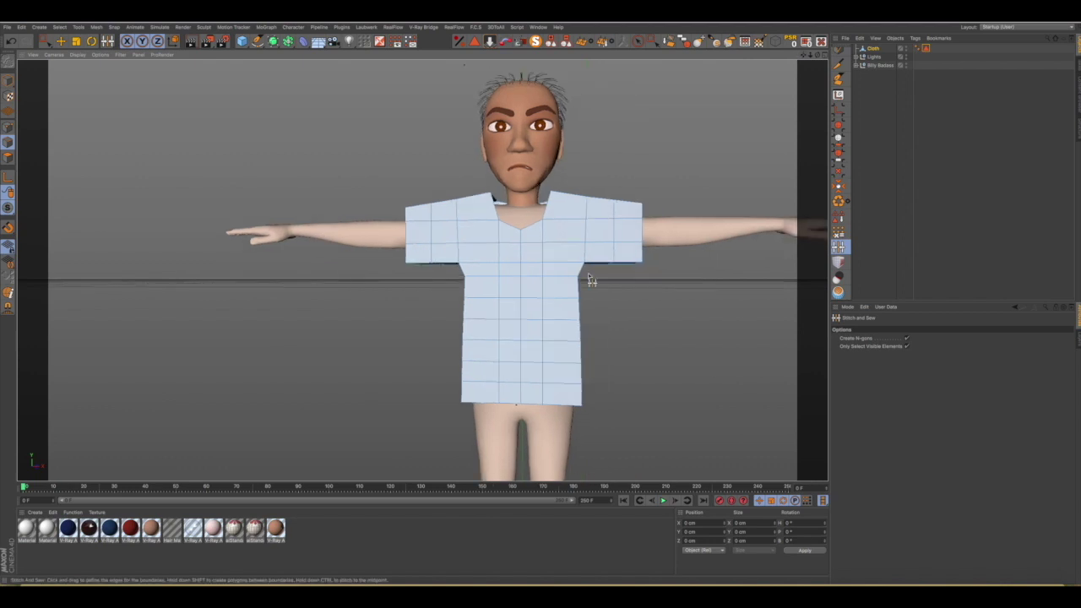
mouse_move(526, 292)
left_mouse_down("alt")
mouse_move(437, 289)
mouse_move(509, 312)
mouse_move(640, 316)
mouse_move(640, 336)
mouse_move(475, 306)
mouse_move(567, 326)
mouse_move(669, 306)
mouse_move(374, 316)
mouse_move(369, 350)
mouse_move(552, 349)
mouse_move(532, 326)
left_mouse_up("alt")
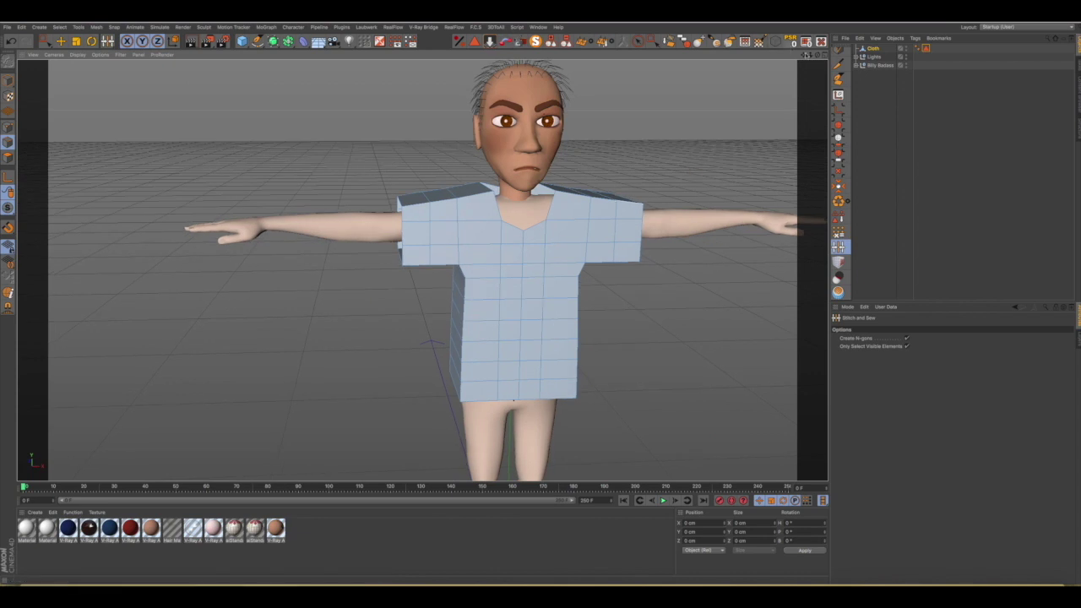
Add a Cloth Collider tag to the character's Body Mesh from Simulation Tags.
middle_click_drag(422, 270, 371, 269, "alt")
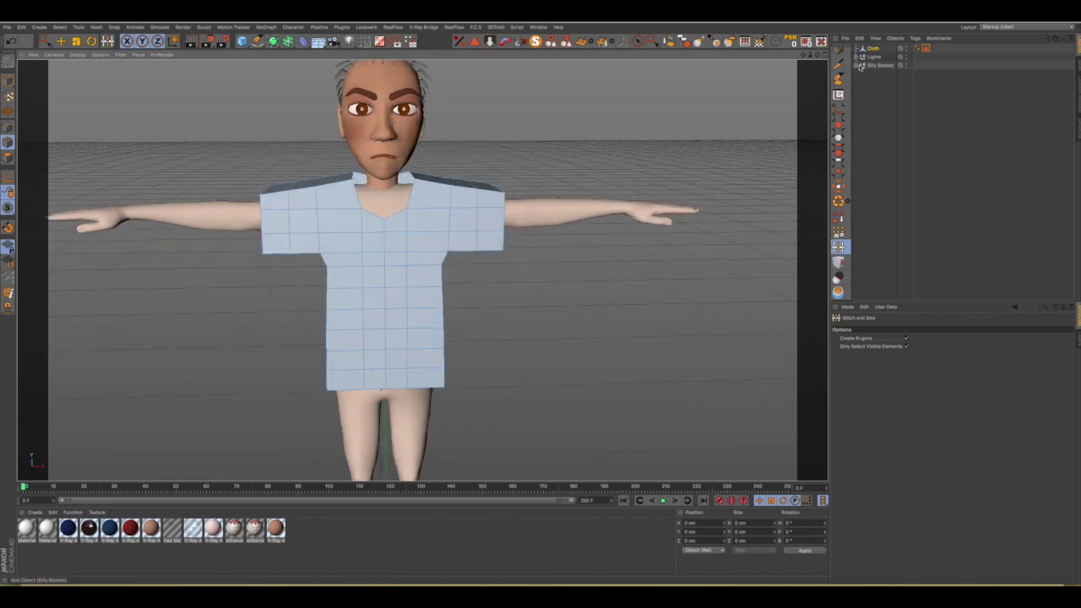
left_click(857, 65)
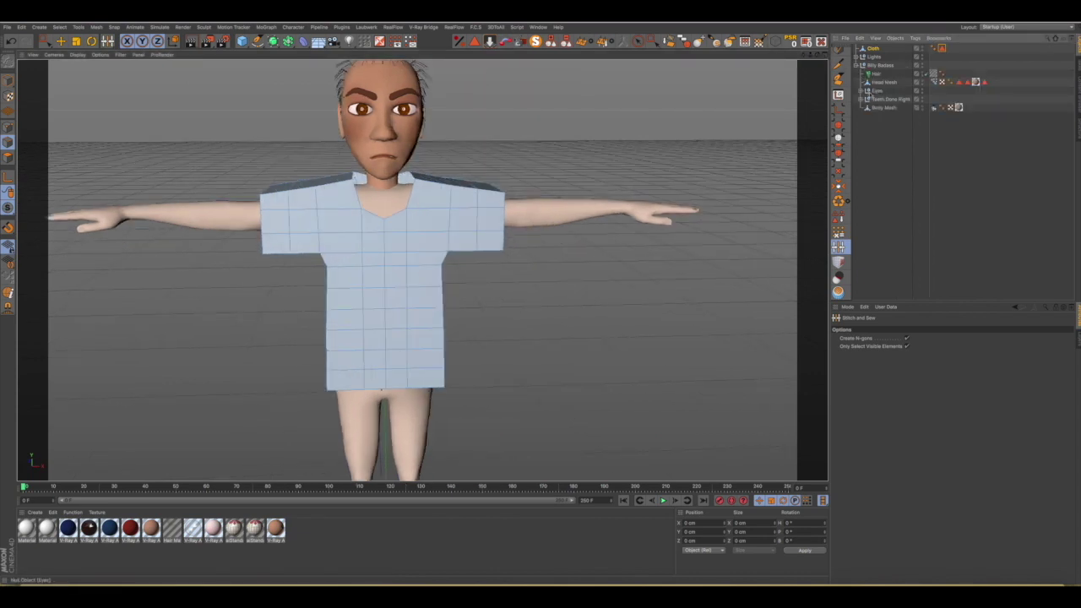
left_click(934, 107)
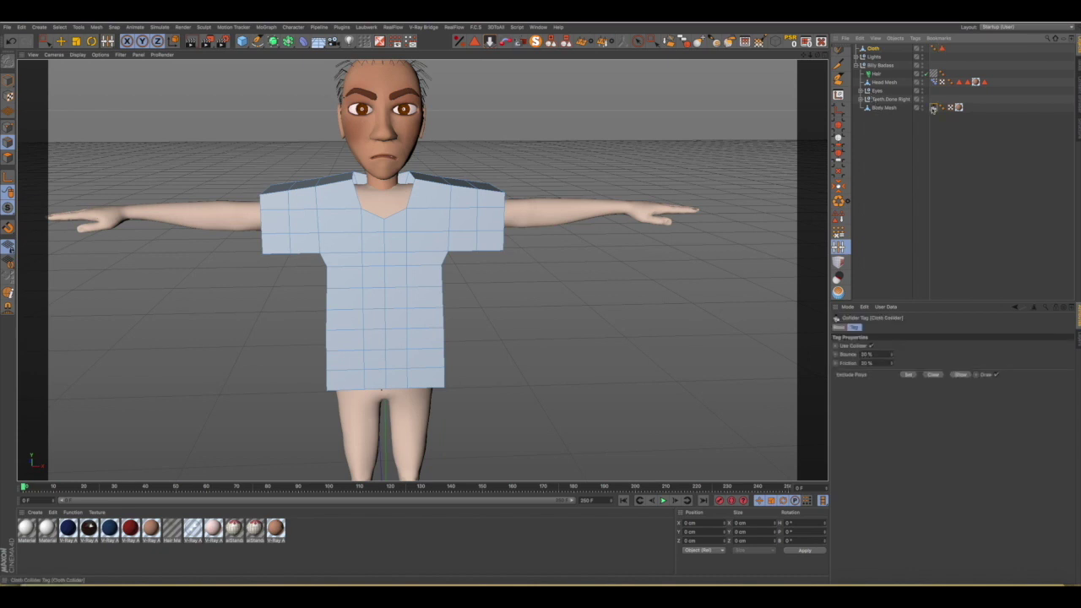
left_click(883, 109)
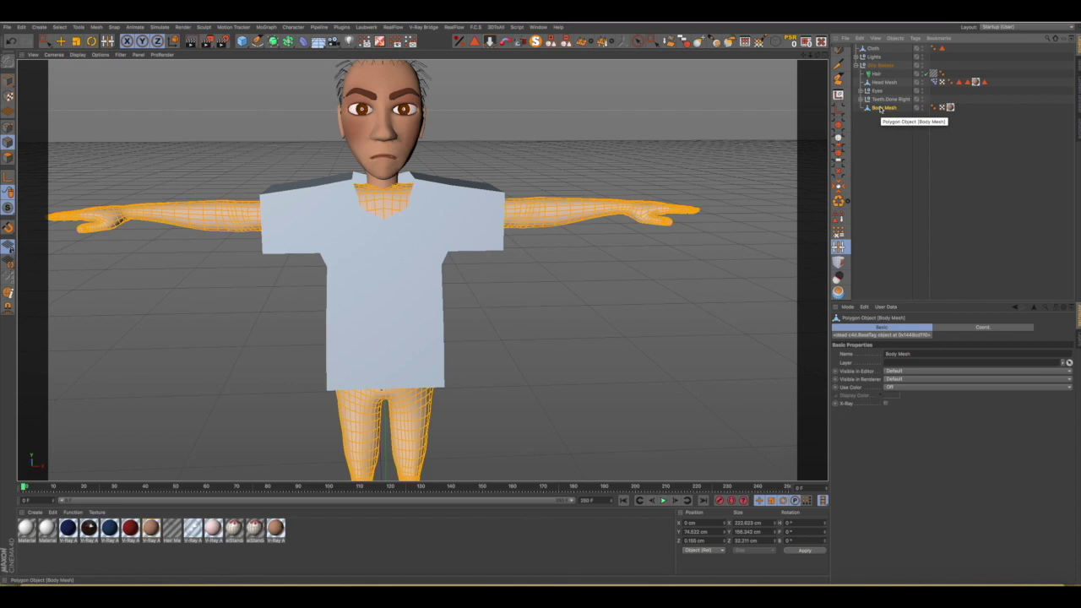
right_click(881, 108)
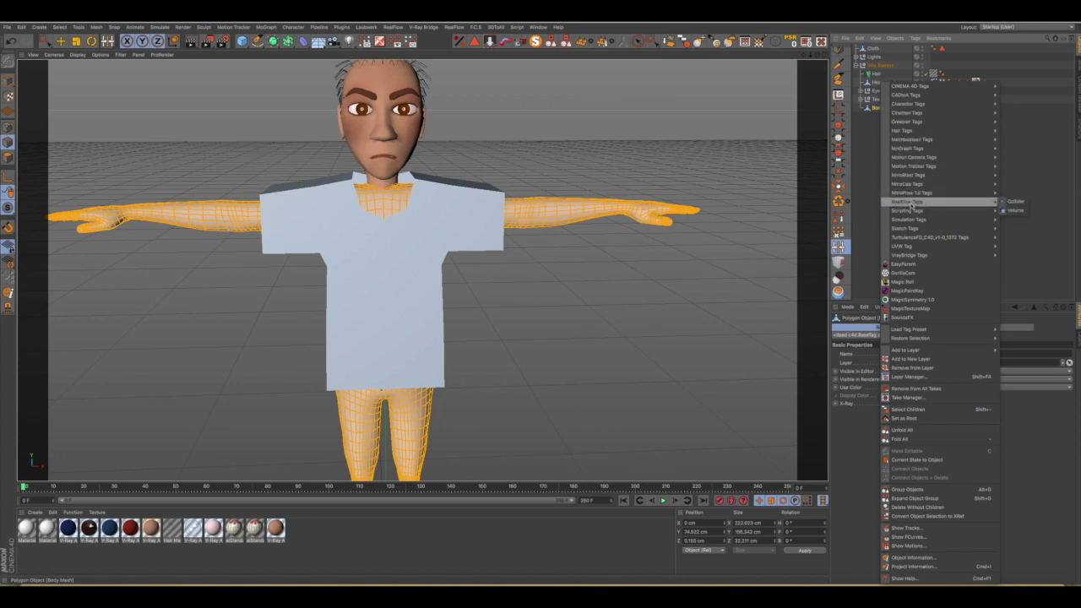
mouse_move(909, 220)
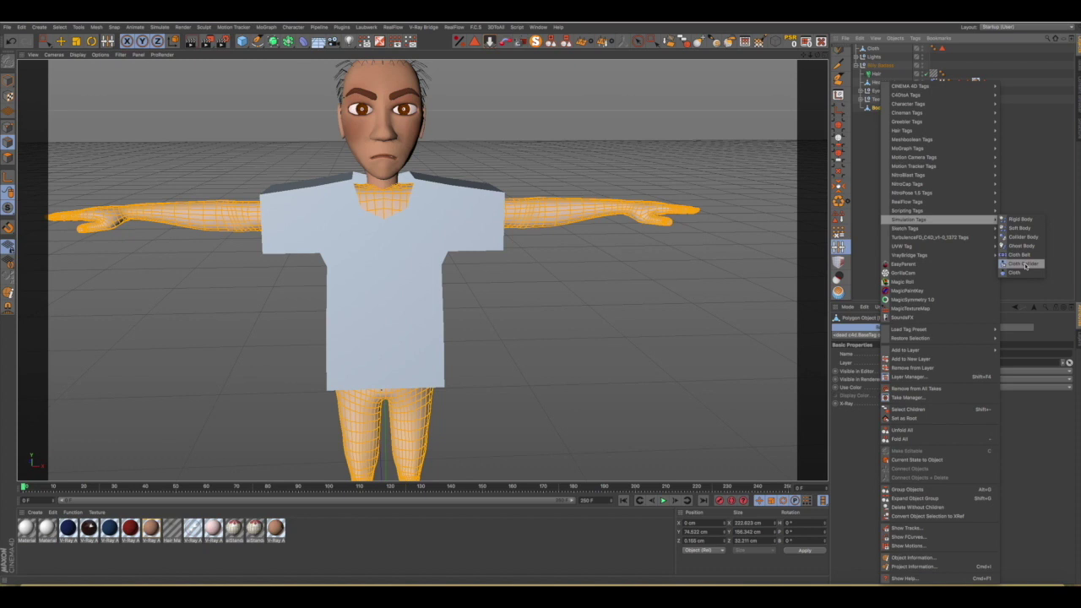
left_click(1026, 265)
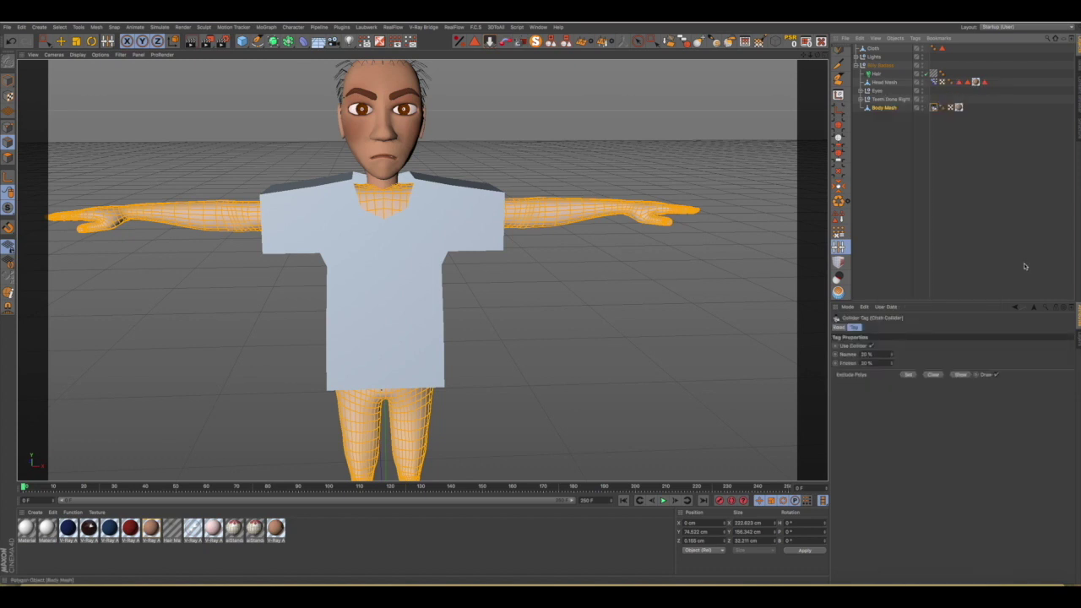
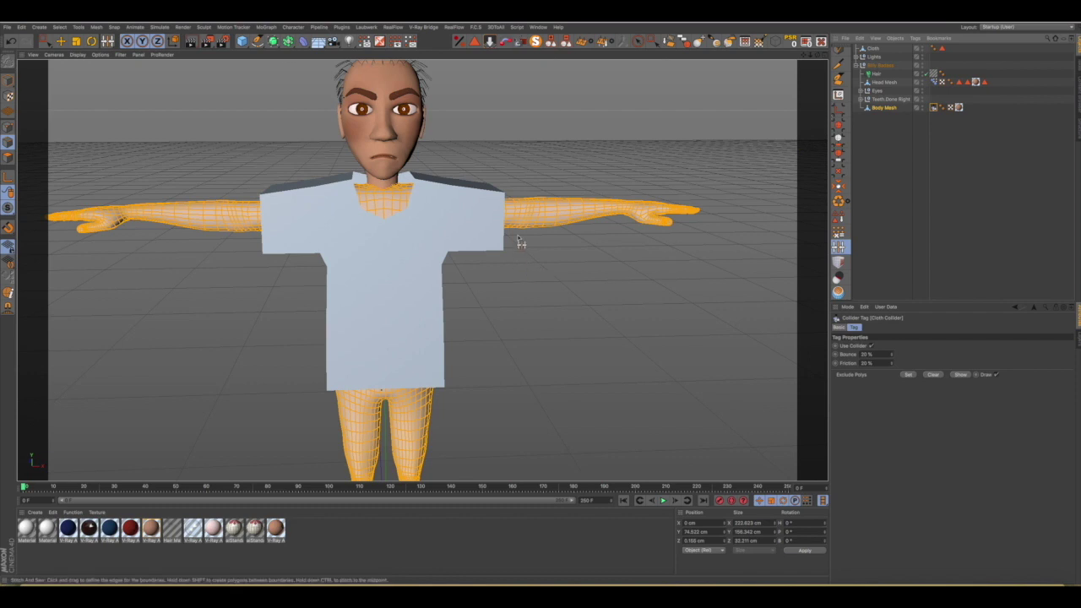
Drag Body Mesh out of Billy Badass to the top level, collapse the group, and reselect Cloth.
left_click(874, 48)
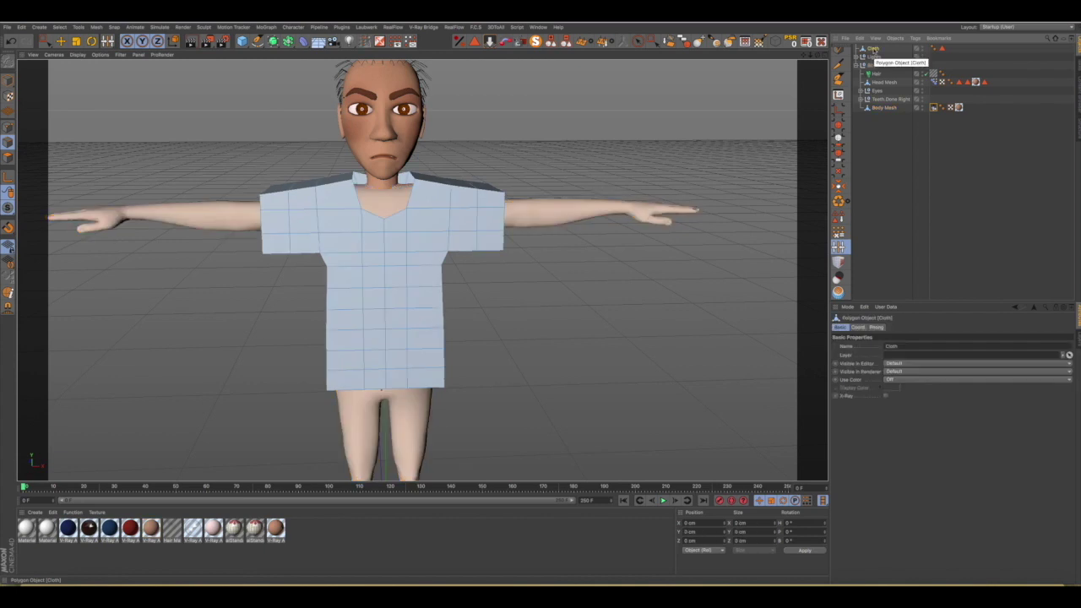
left_click_drag(875, 51, 871, 56)
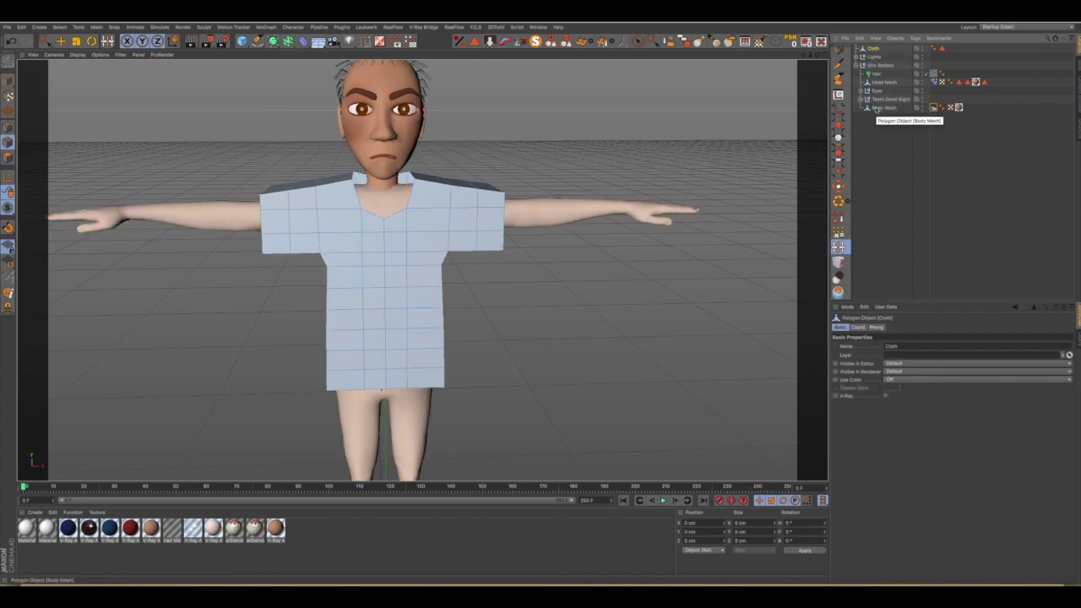
left_click(879, 56)
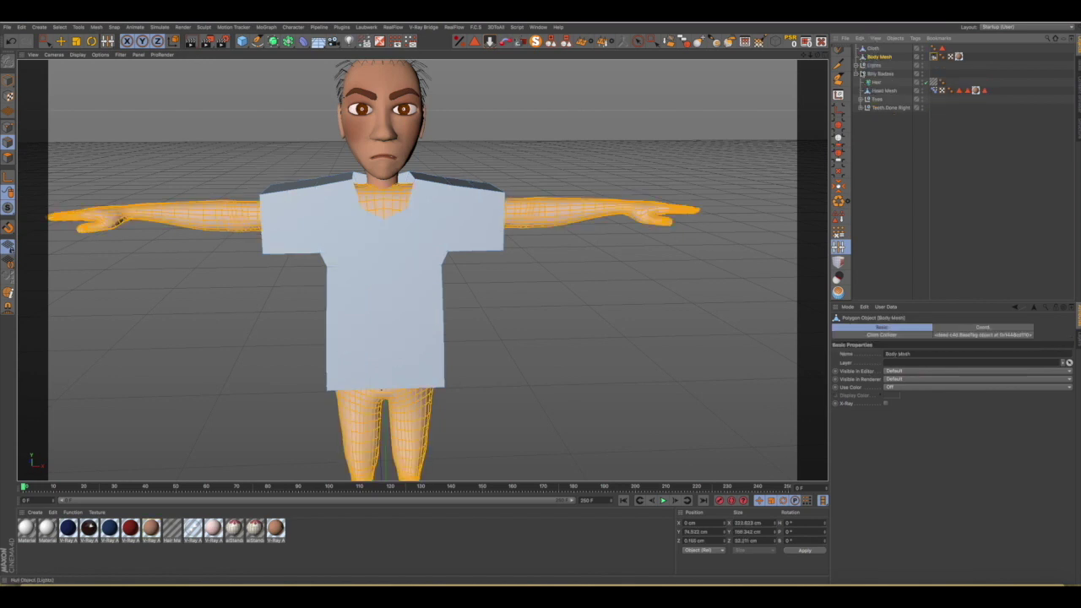
left_click(857, 73)
left_click(870, 89)
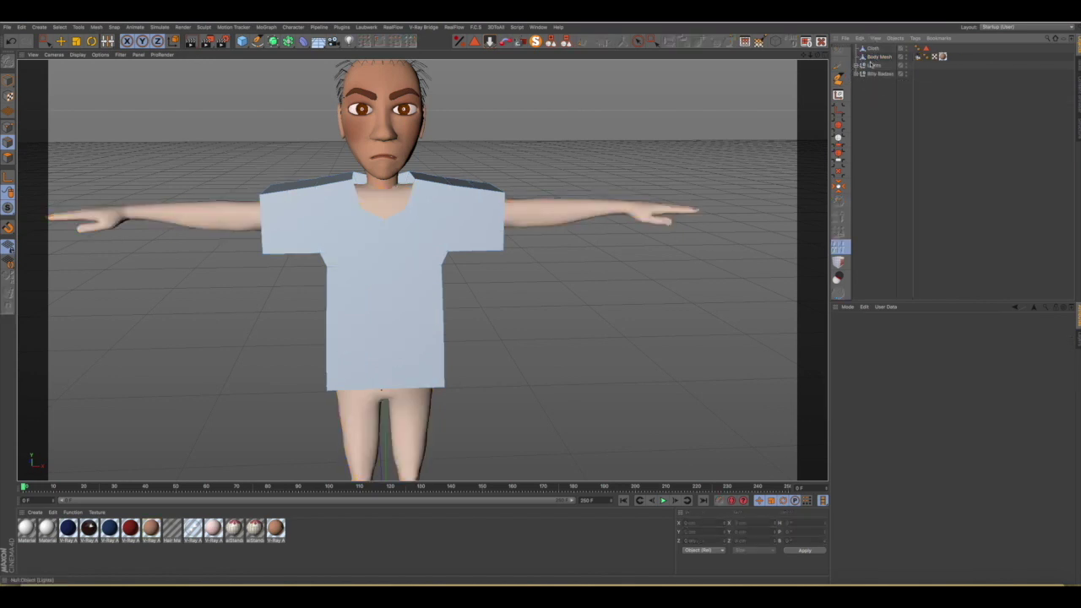
left_click(875, 57)
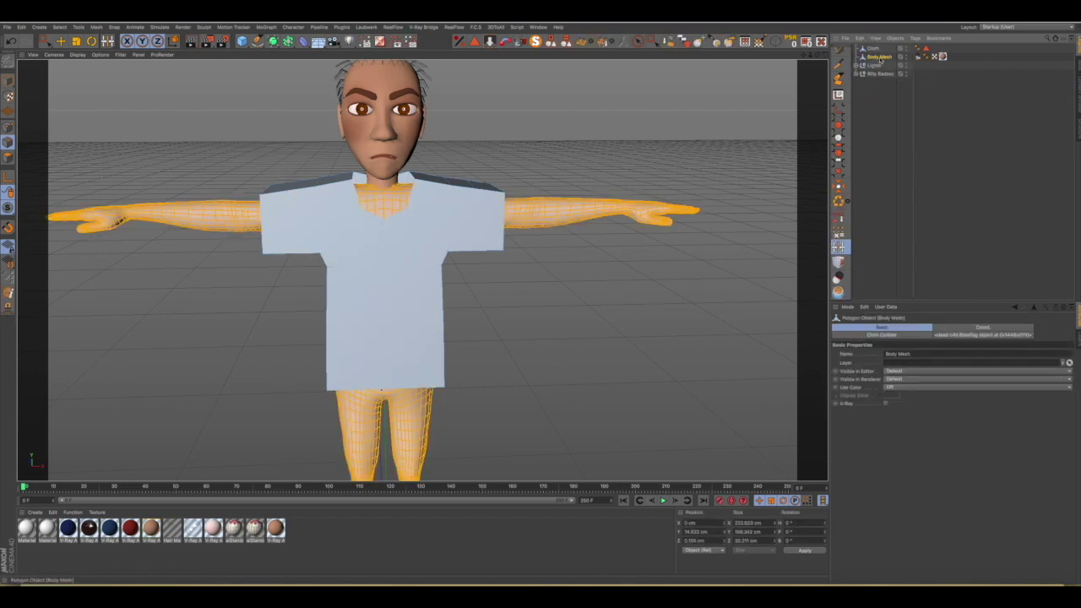
left_click(872, 49)
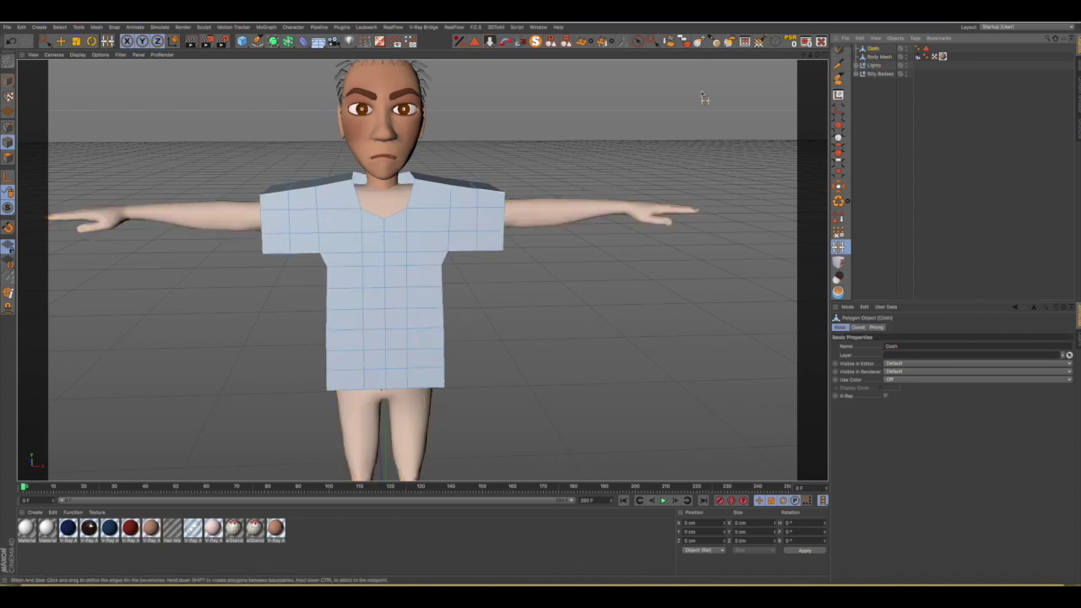
Add a Cloth simulation tag to the Cloth shirt object via Simulation Tags > Cloth.
right_click(875, 49)
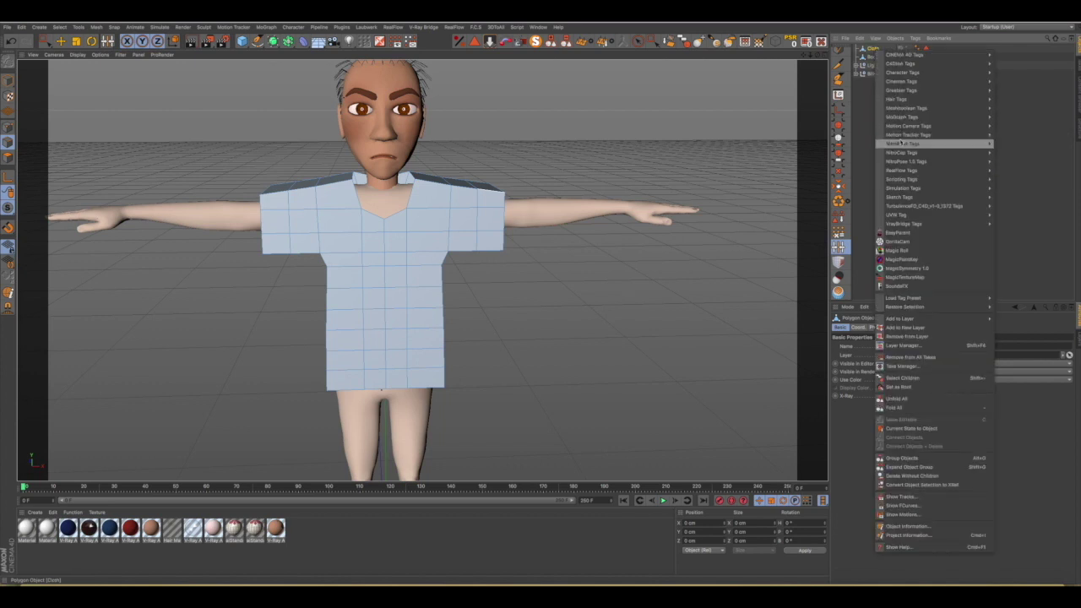
mouse_move(904, 188)
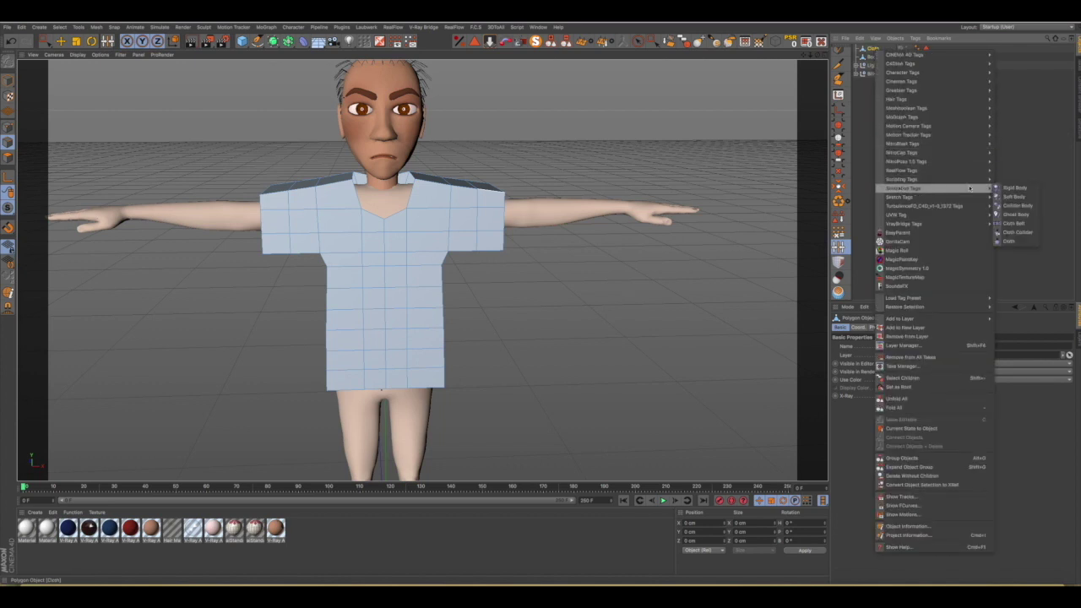
left_click(1011, 242)
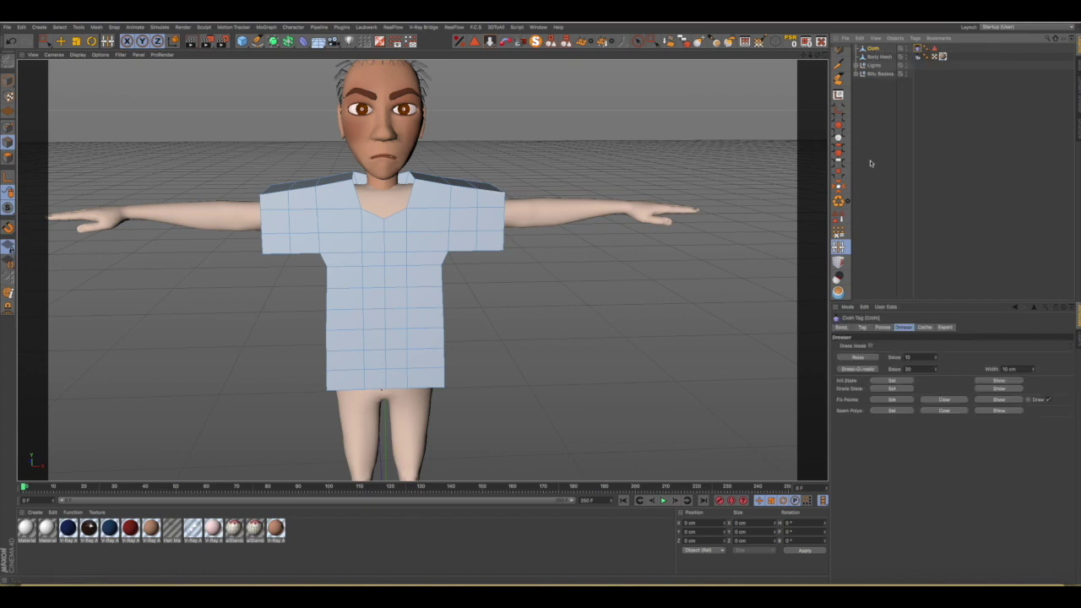
scroll(836, 76, "up", 2)
Loop-select the polygon loops down the shirt's side in Polygons mode.
left_click(838, 54)
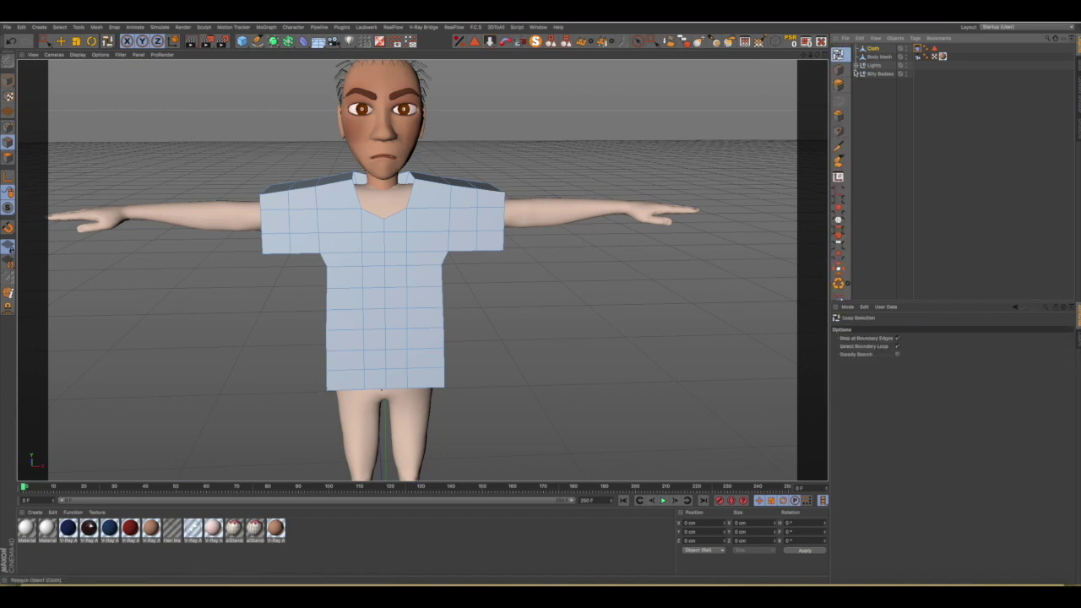
mouse_move(350, 242)
left_mouse_down("alt")
mouse_move(237, 197)
mouse_move(417, 278)
left_mouse_up("alt")
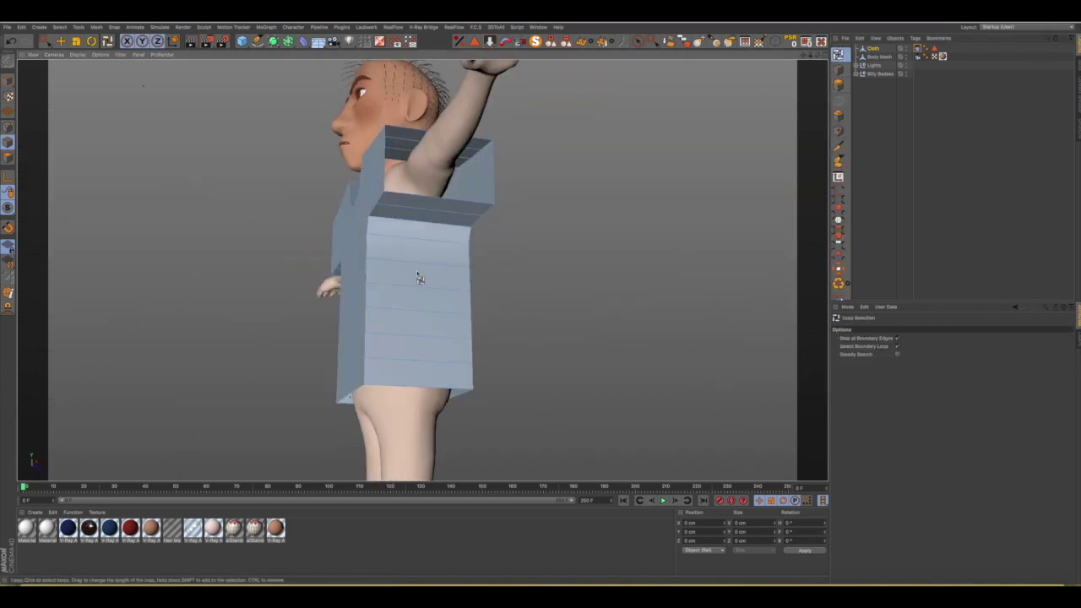
left_click(8, 158)
left_click(385, 251)
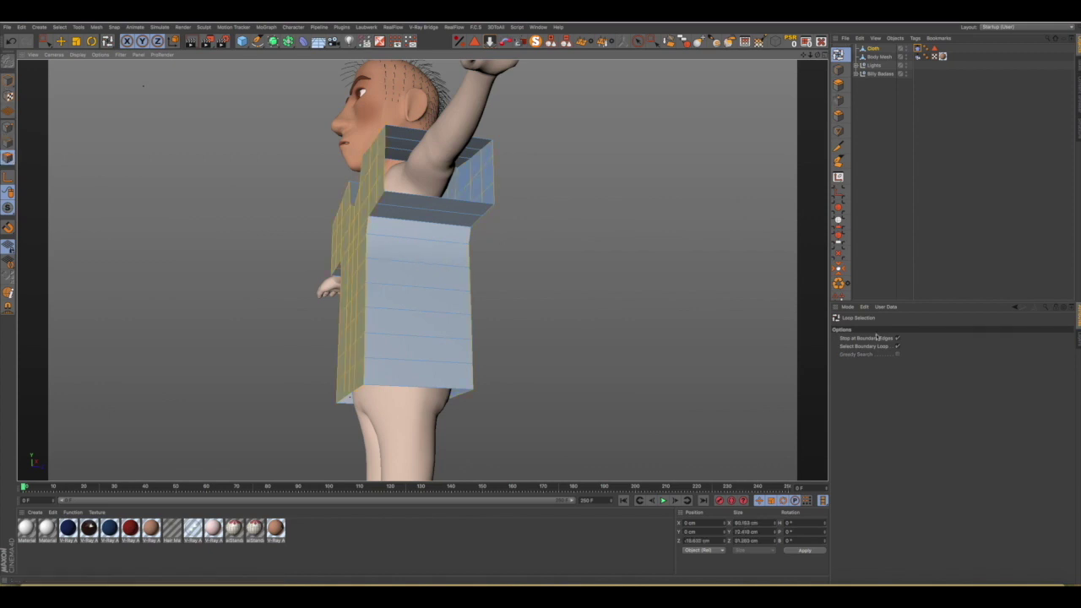
left_click(898, 347)
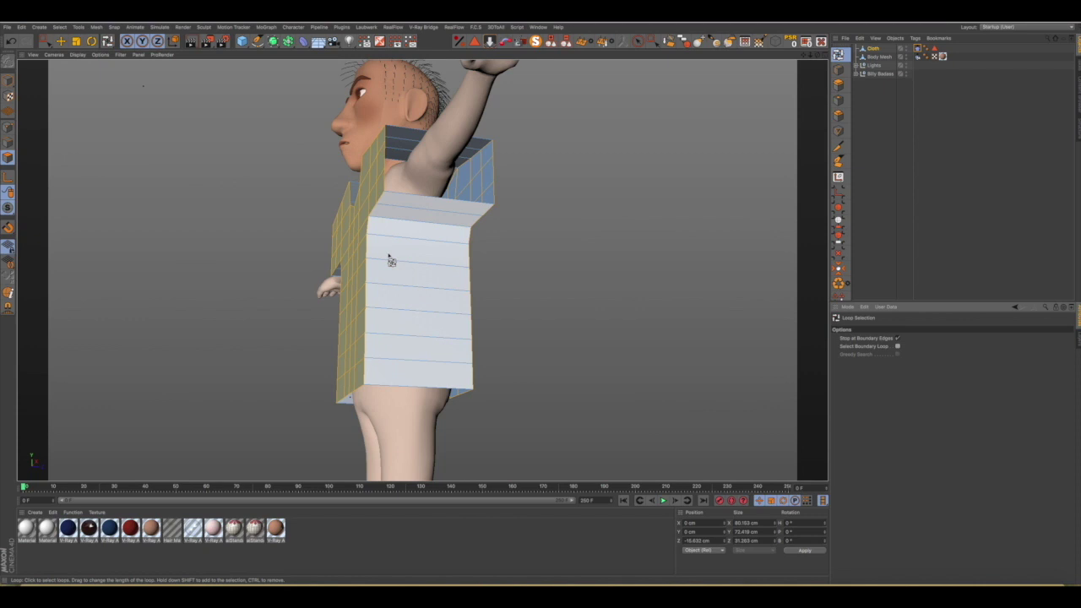
left_click(424, 261)
Add both shoulders' top polygon loops to the selection.
mouse_move(424, 261)
left_mouse_down("alt")
mouse_move(457, 336)
mouse_move(431, 183)
left_mouse_up("alt")
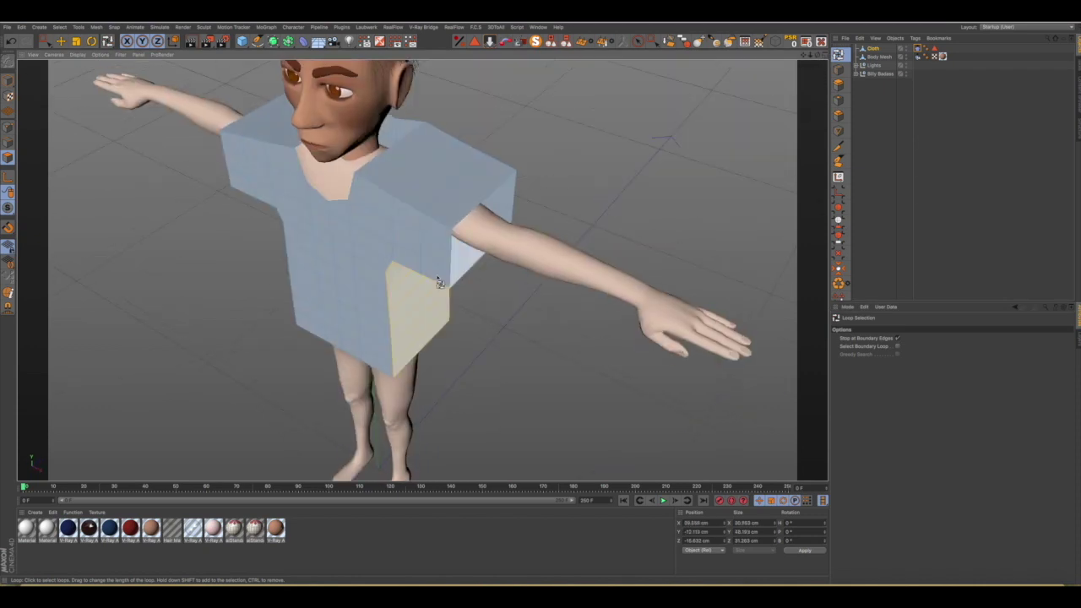
left_click(431, 183, "shift")
left_click(289, 128, "shift")
mouse_move(315, 190)
left_mouse_down("alt")
mouse_move(495, 160)
mouse_move(285, 245)
mouse_move(227, 293)
mouse_move(444, 140)
left_mouse_up("alt")
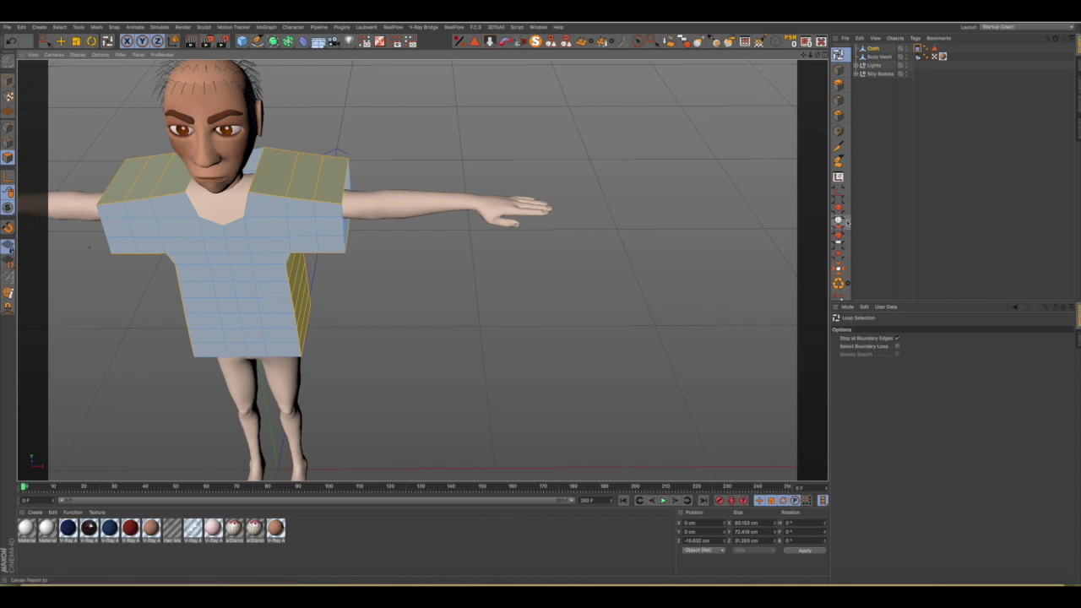
scroll(839, 222, "down", 3)
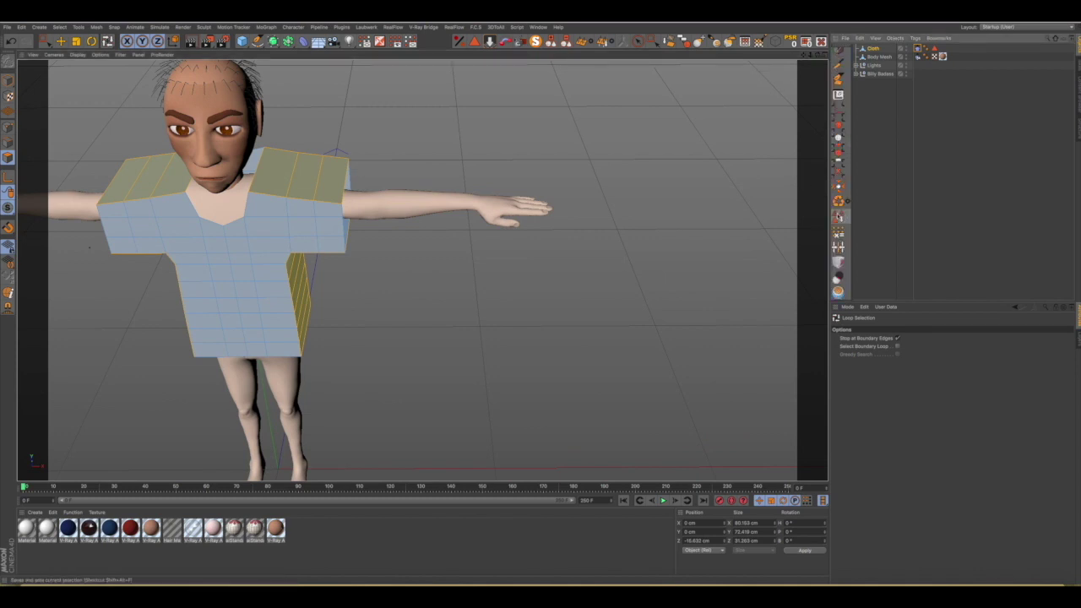
Store the selected loops in a Polygon Selection tag, then deselect with Live Selection facing the shirt.
left_click(839, 217)
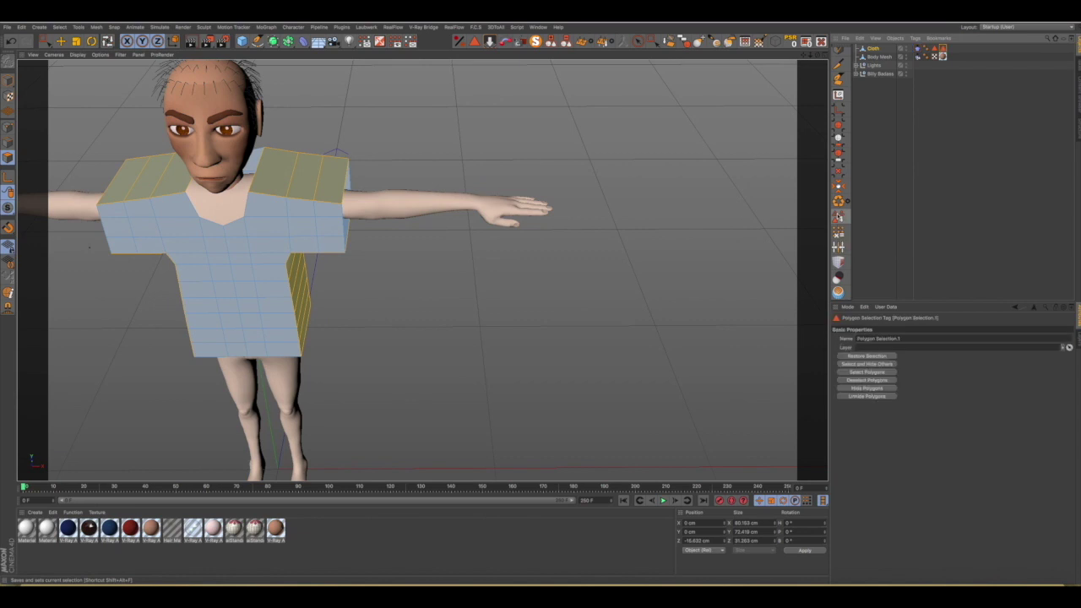
scroll(647, 213, "down", 3)
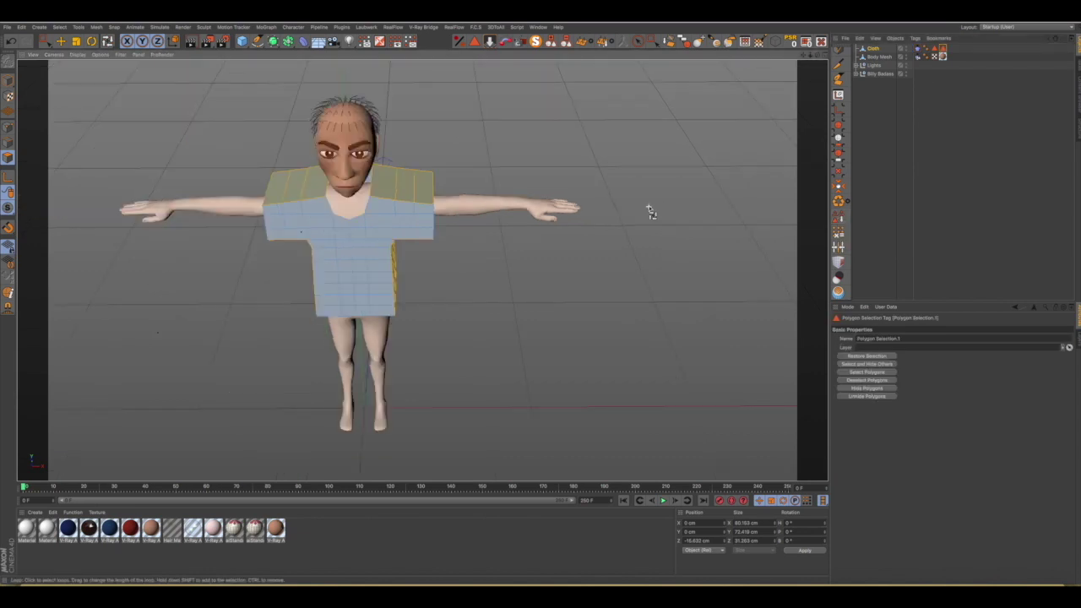
left_click_drag(501, 255, 441, 243, "alt")
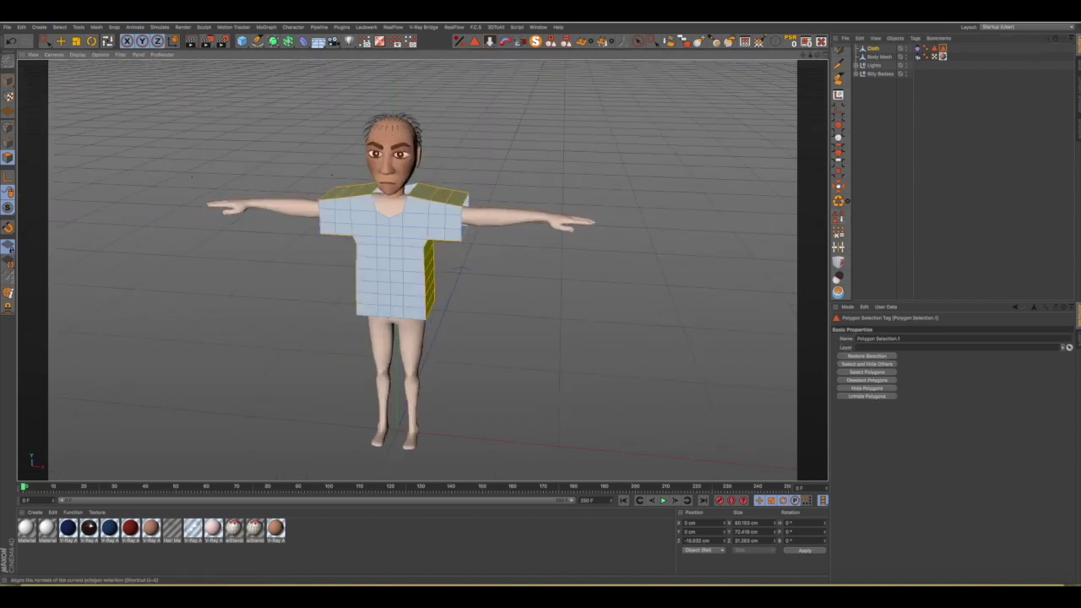
left_click(45, 41)
mouse_move(458, 234)
left_mouse_down()
mouse_move(442, 242)
mouse_move(302, 205)
mouse_move(652, 234)
mouse_move(656, 316)
mouse_move(285, 205)
mouse_move(245, 223)
mouse_move(422, 261)
mouse_move(392, 209)
left_mouse_up()
scroll(392, 210, "up", 5)
scroll(389, 207, "up", 3)
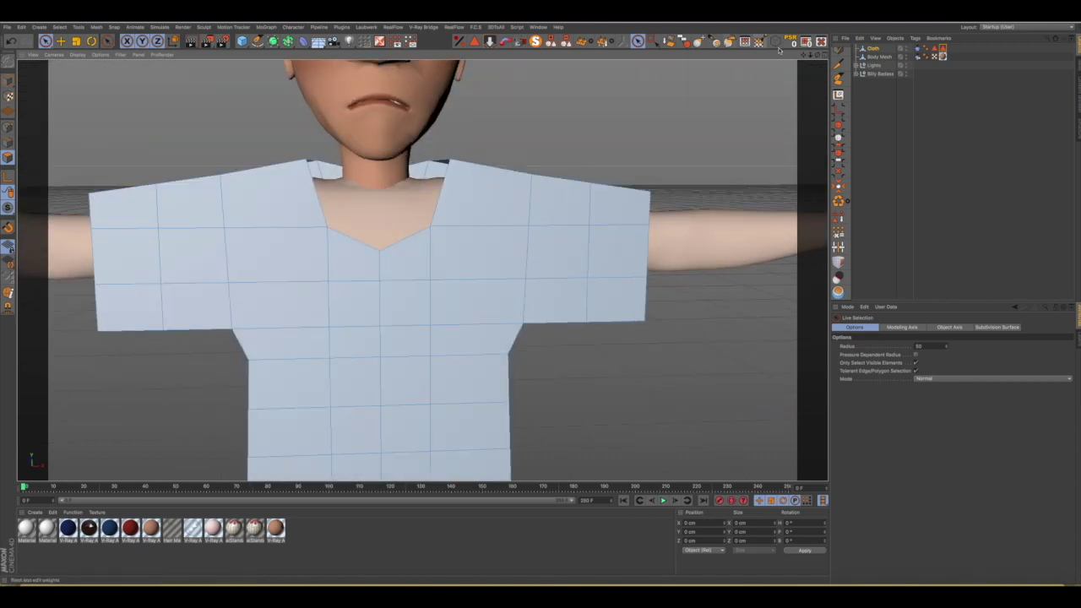
Maximize the front view and box-select the left and right neckline points.
left_click(821, 55)
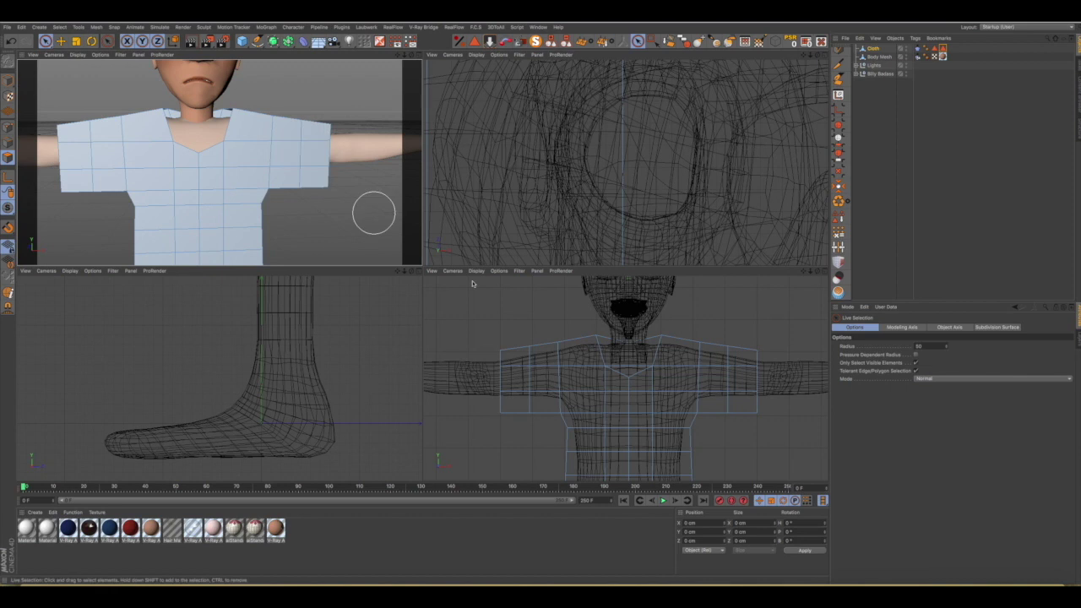
left_click(822, 272)
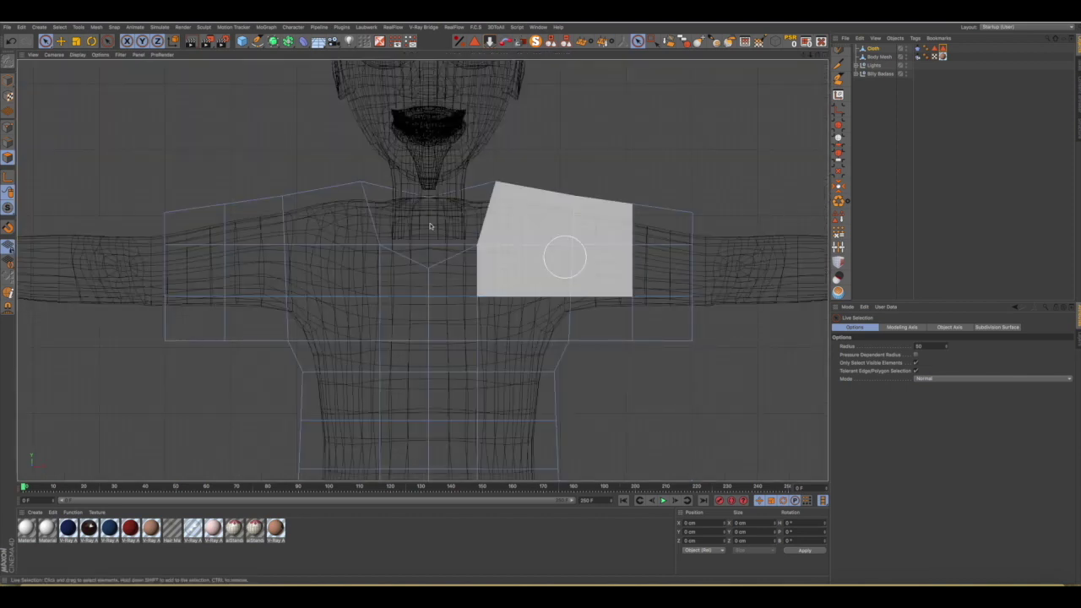
left_click(8, 127)
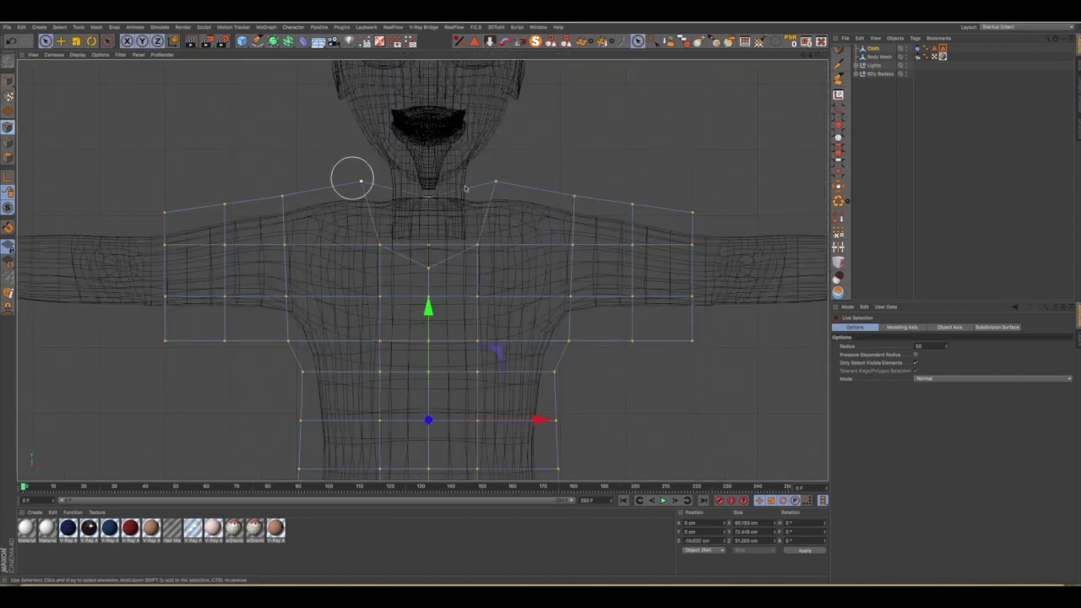
left_click(653, 41)
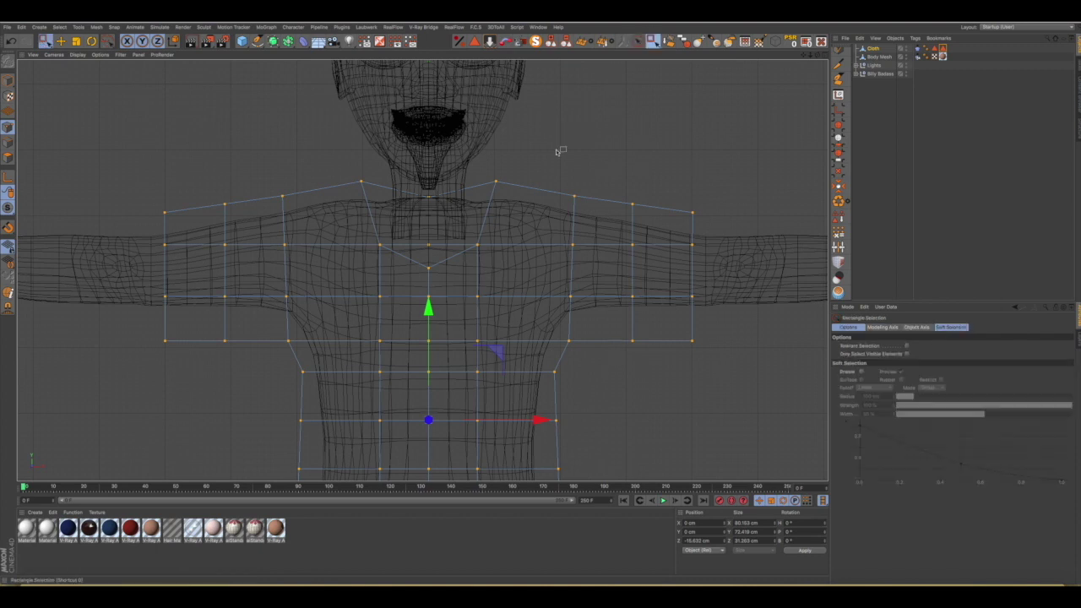
left_click_drag(345, 155, 391, 217)
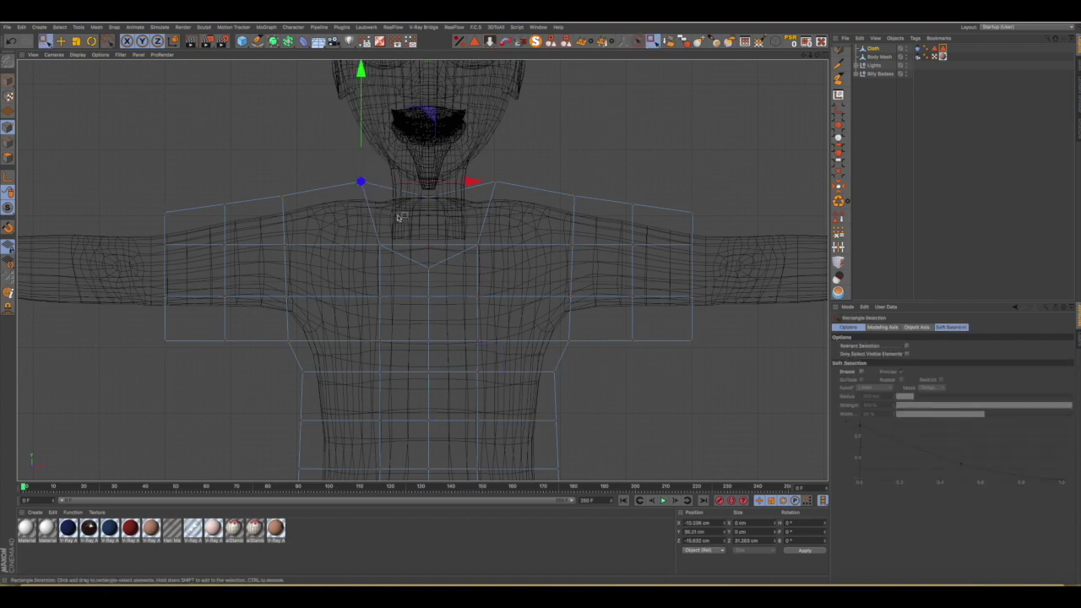
left_click_drag(518, 151, 476, 215, "shift")
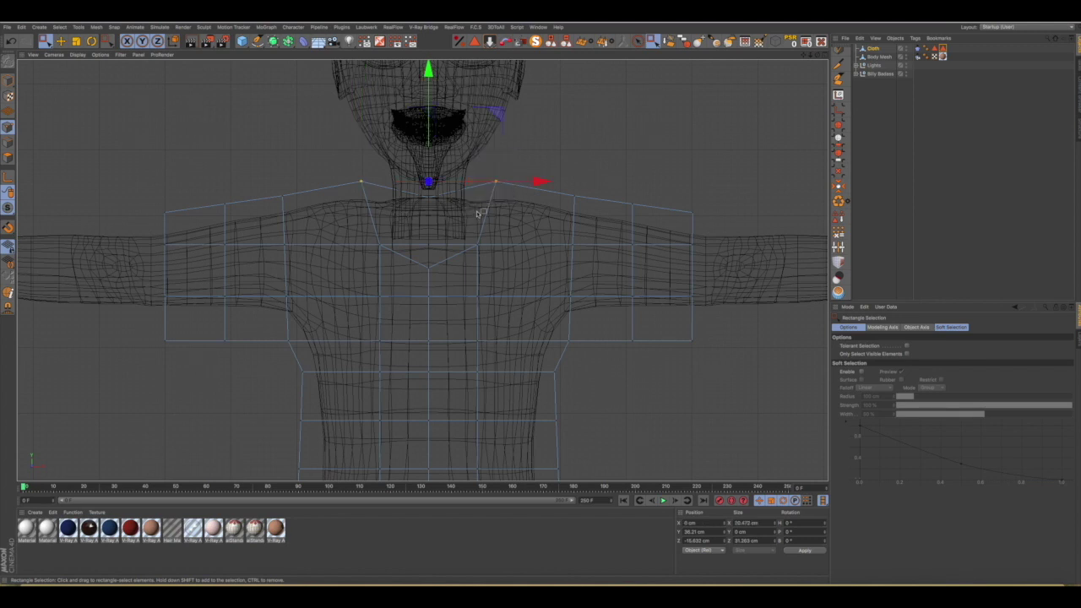
Scale the neckline points inward toward the centre.
key("t")
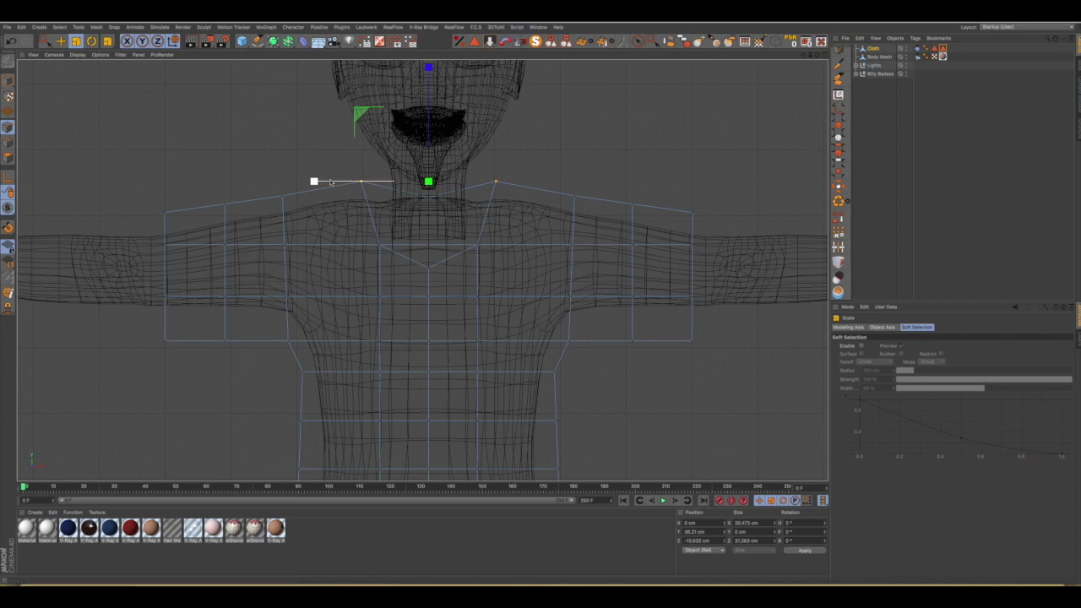
left_click_drag(314, 181, 347, 183)
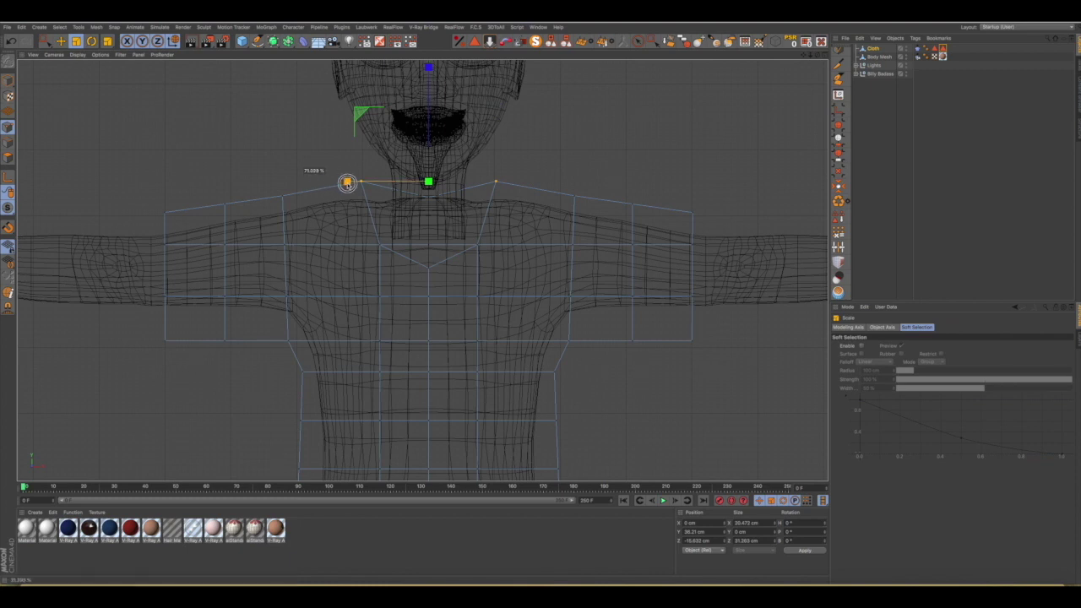
left_click_drag(348, 183, 361, 189)
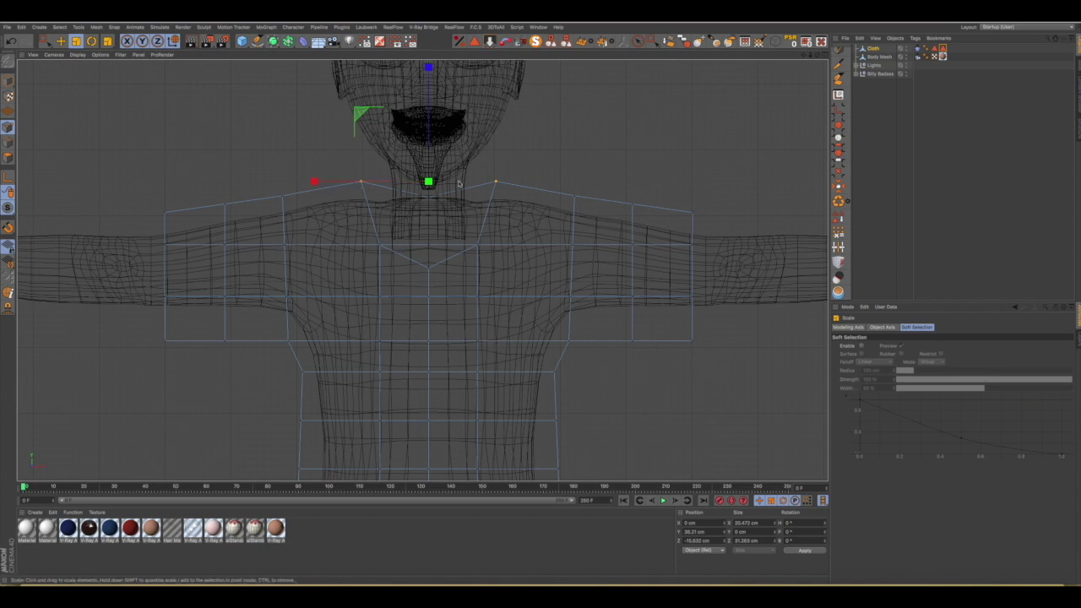
Switch off the Cloth tag's Enable option, then undo the latest neck-point narrowing.
left_click(917, 49)
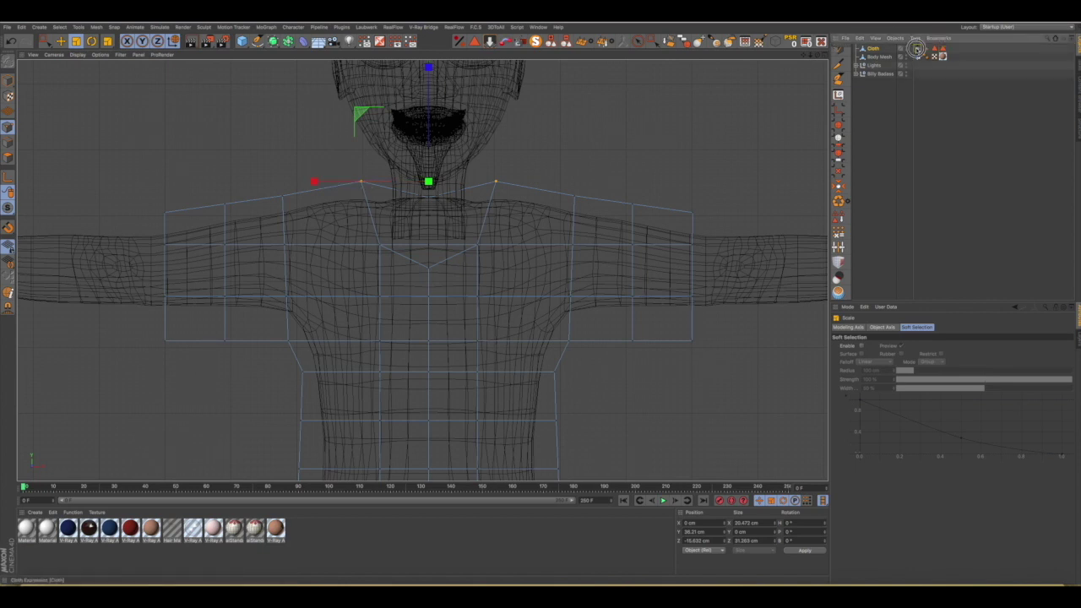
left_click(842, 327)
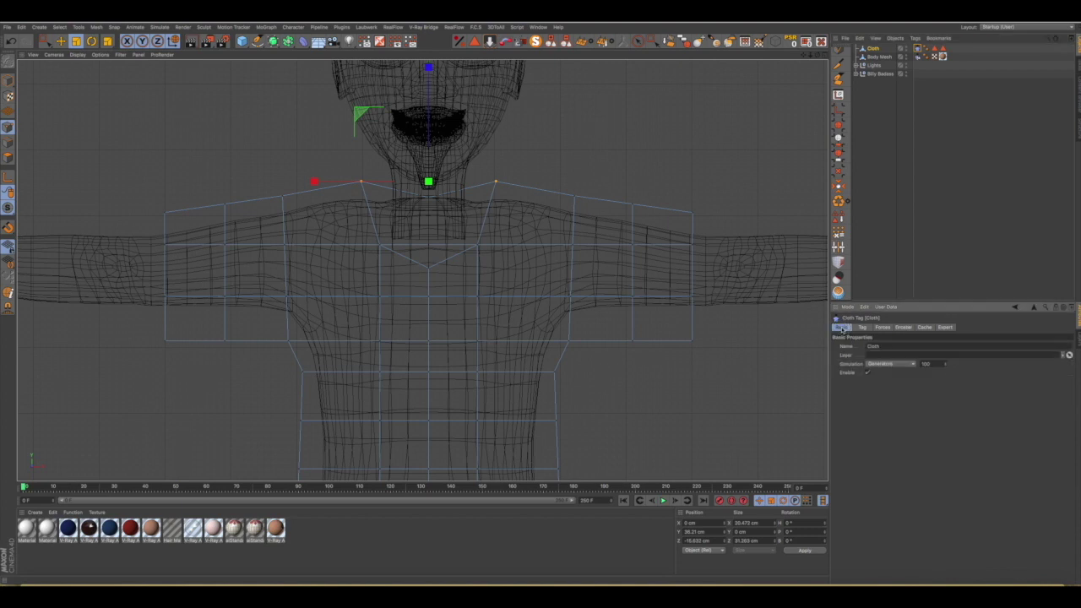
left_click(868, 374)
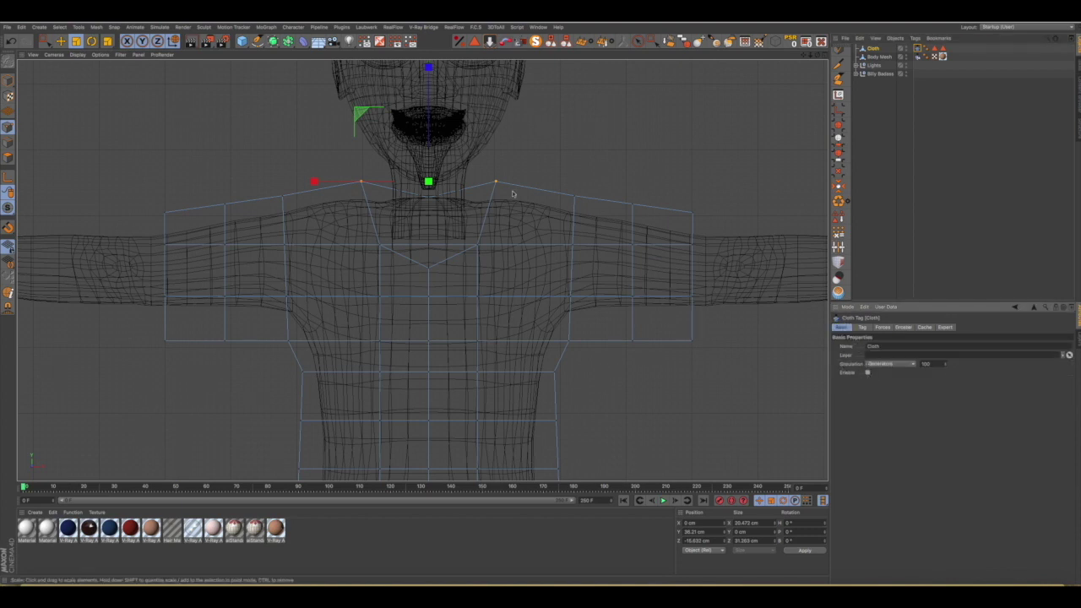
left_click_drag(315, 178, 345, 184)
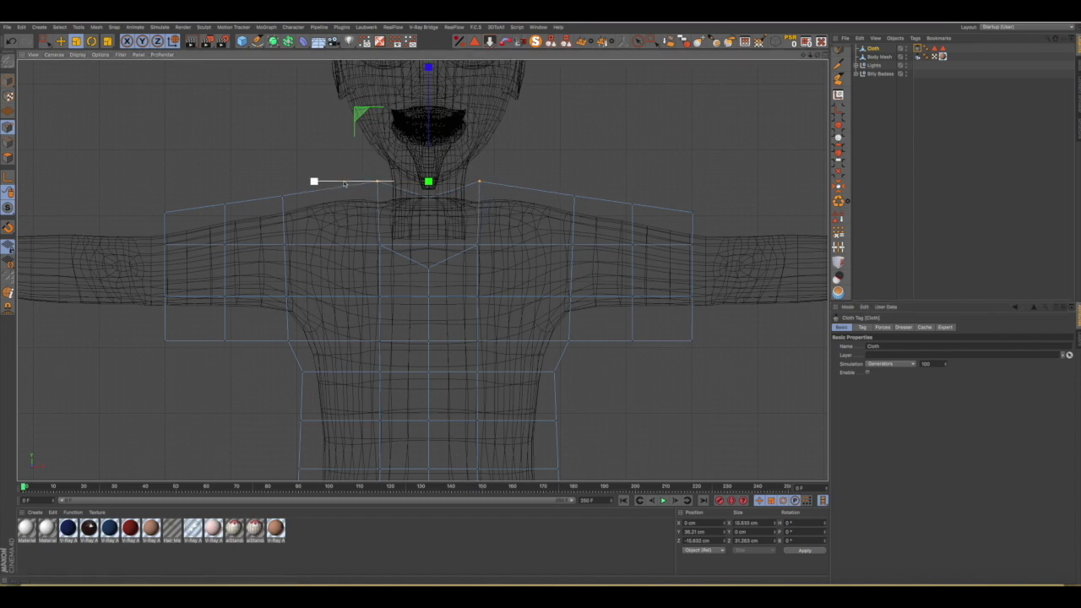
key("ctrl+z")
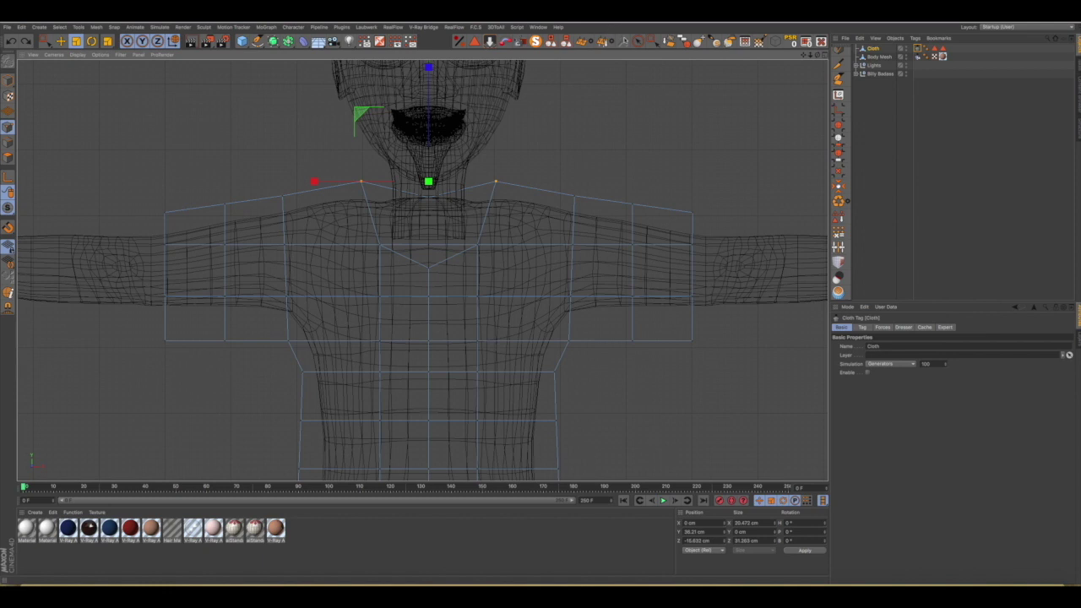
Box-select the left and right neck and shoulder points in the front view.
left_click(653, 41)
mouse_move(340, 141)
left_mouse_down()
mouse_move(463, 260)
mouse_move(515, 272)
left_mouse_up()
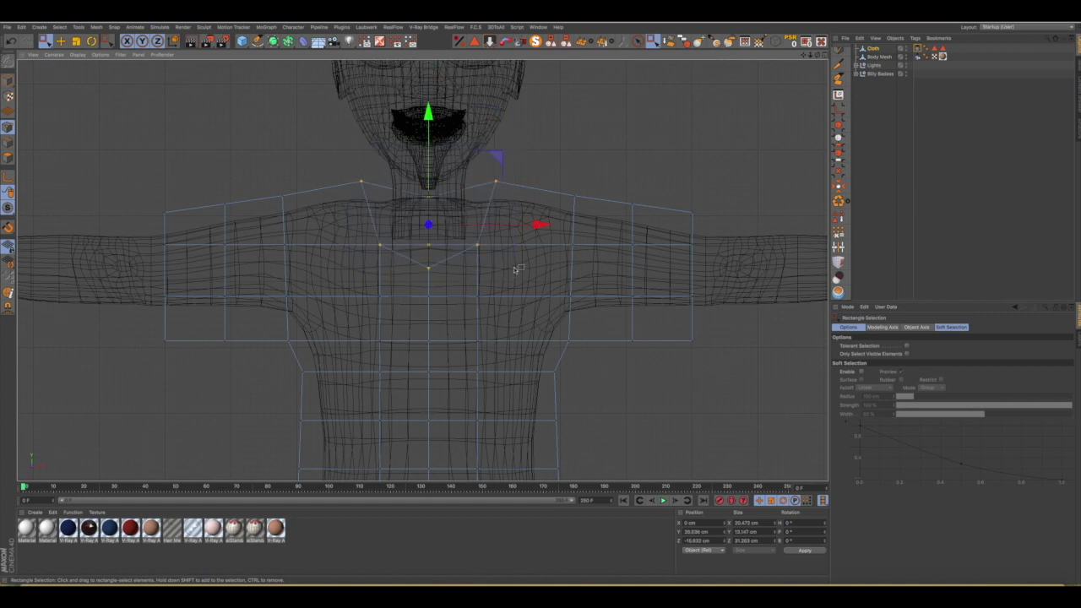
left_click_drag(325, 145, 501, 251)
scroll(501, 251, "down", 4)
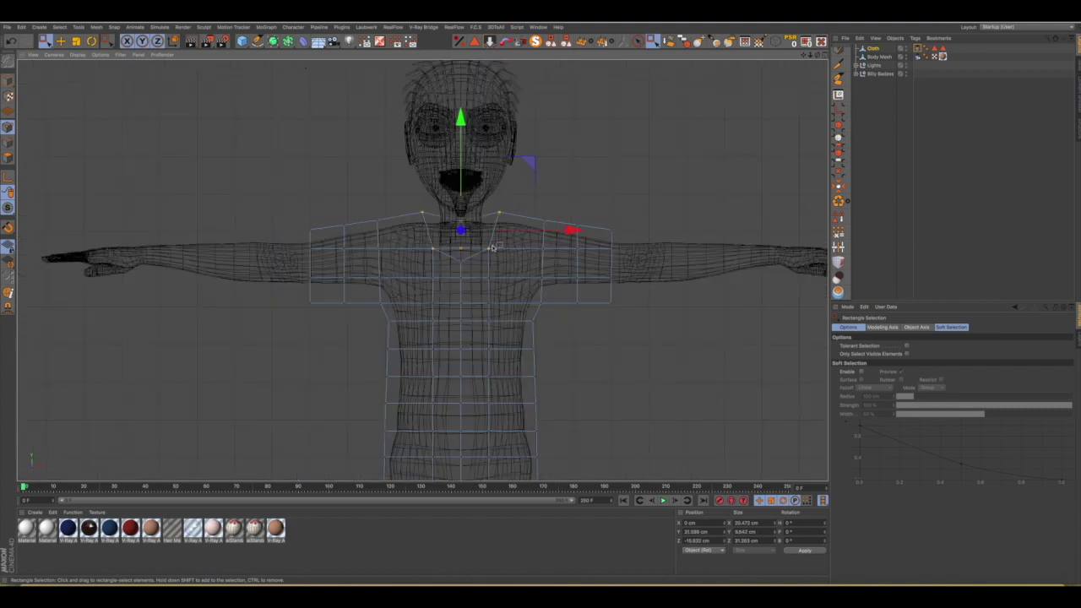
scroll(494, 247, "up", 3)
left_click_drag(325, 142, 397, 278)
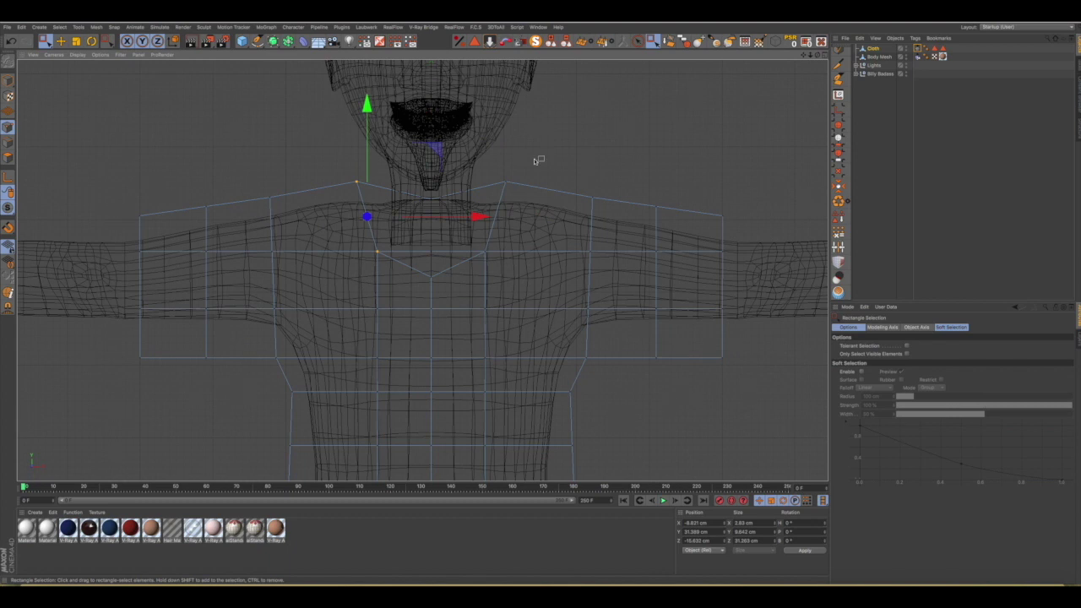
left_click_drag(537, 159, 465, 266, "shift")
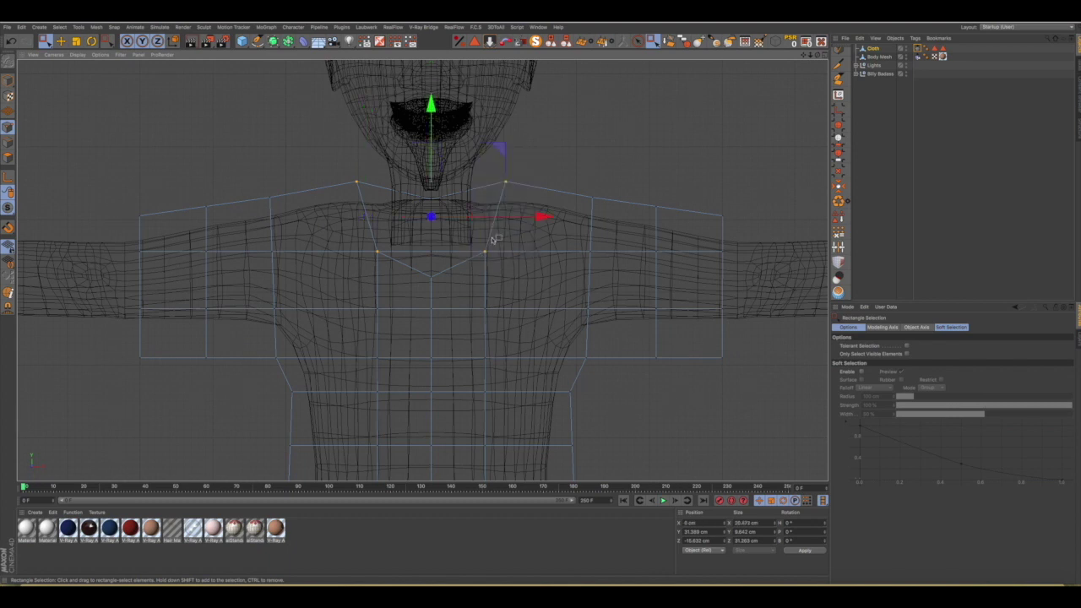
Scale the selected neck points inward toward the centre.
key("t")
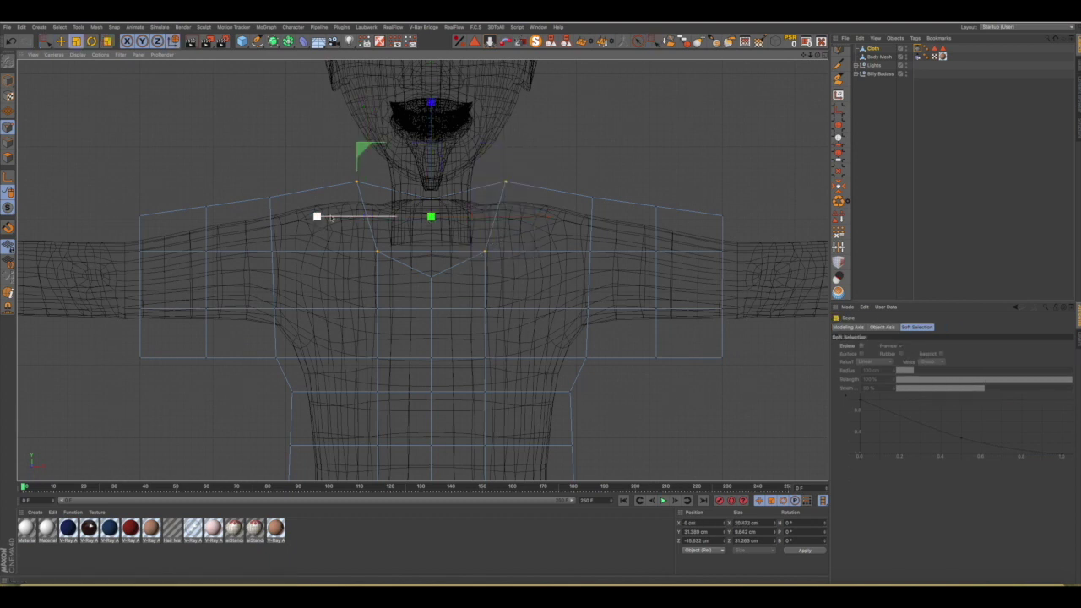
left_click_drag(317, 216, 345, 218)
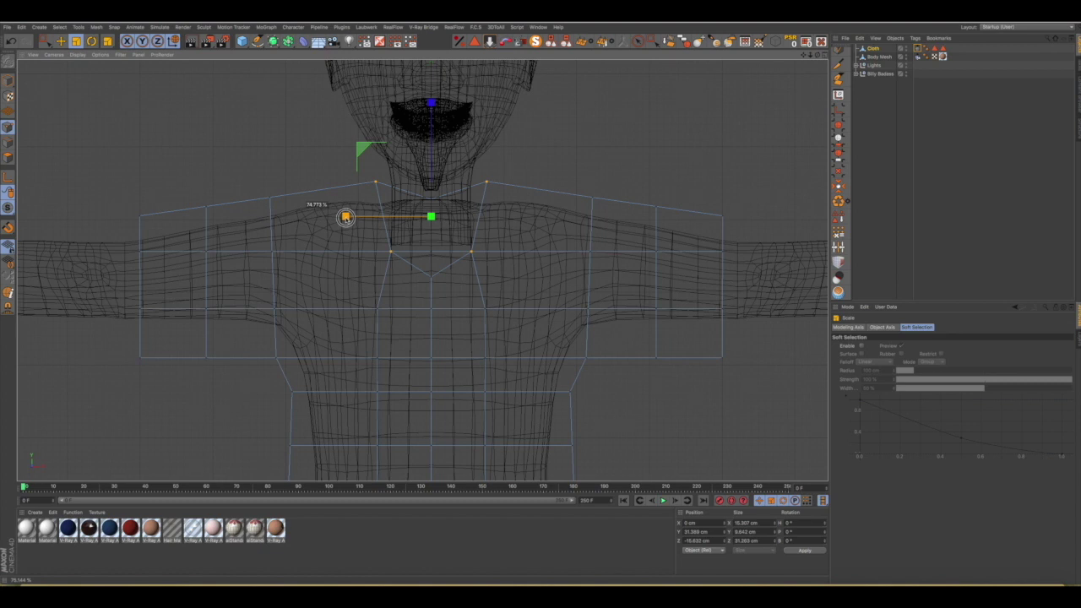
left_click_drag(345, 217, 348, 218)
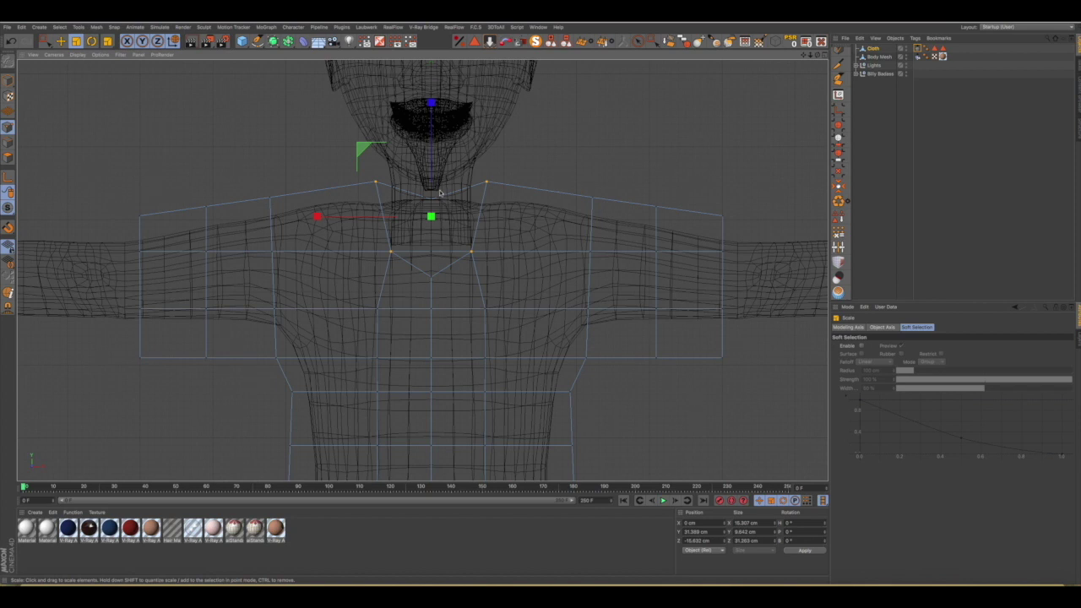
scroll(440, 193, "down", 5)
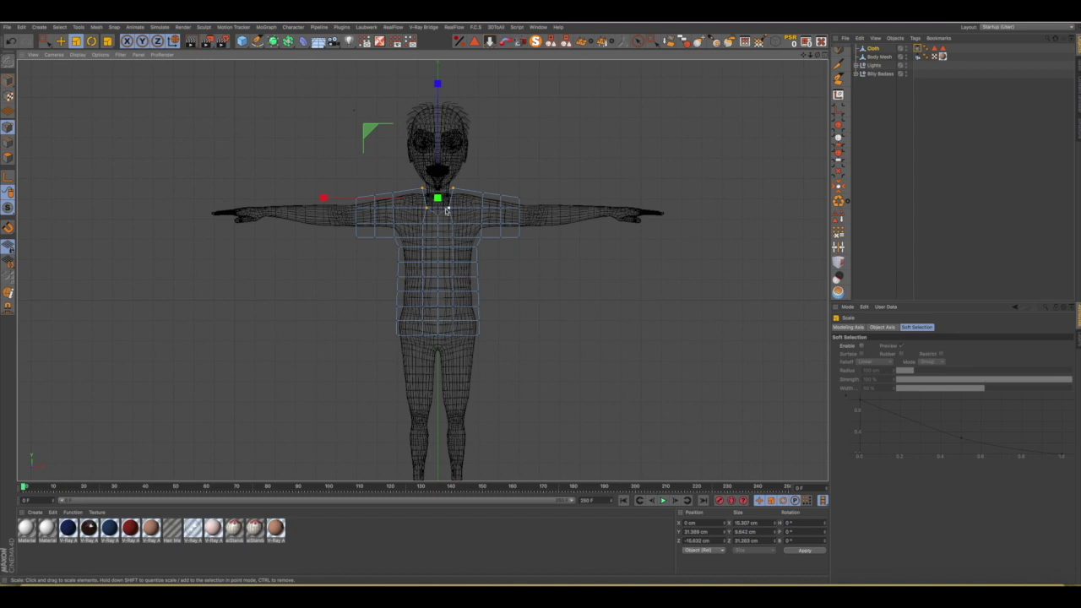
scroll(447, 210, "up", 2)
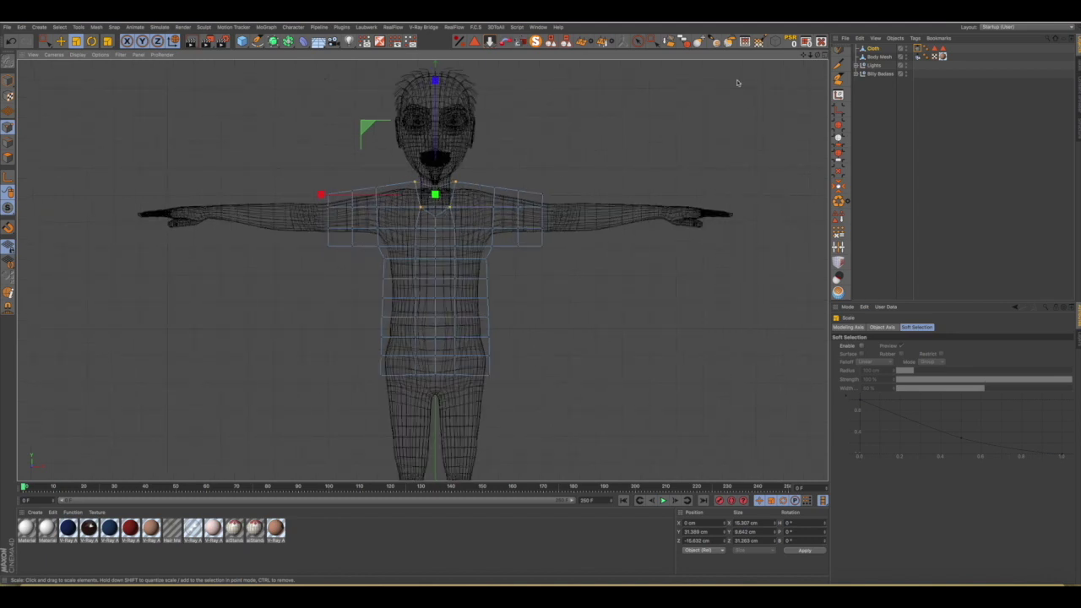
Check the fit in the shaded perspective view, leaving the Cloth tag's Enable option off.
left_click(822, 55)
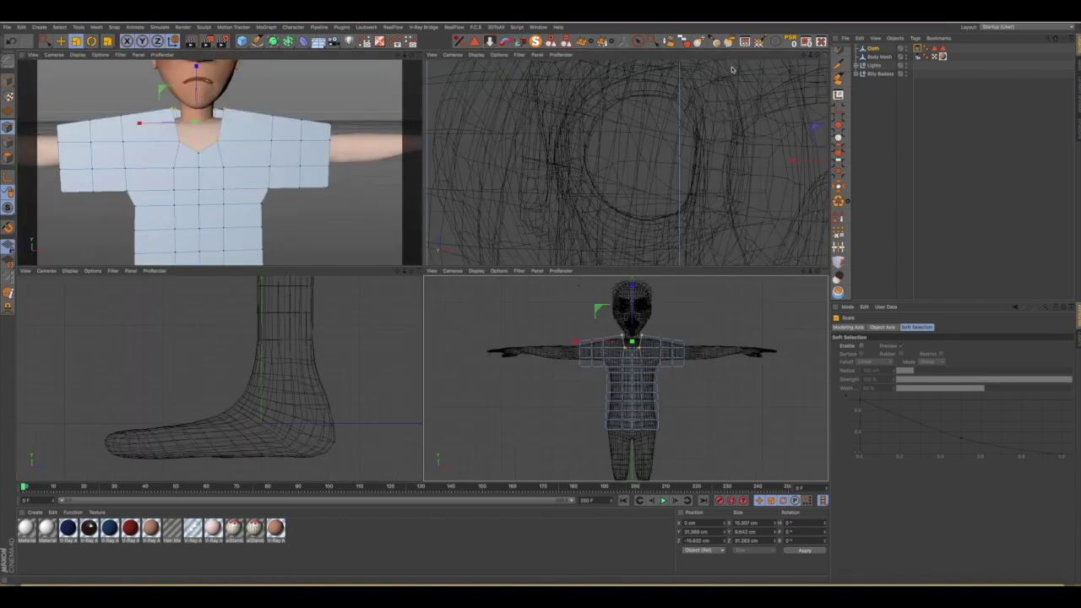
left_click(419, 55)
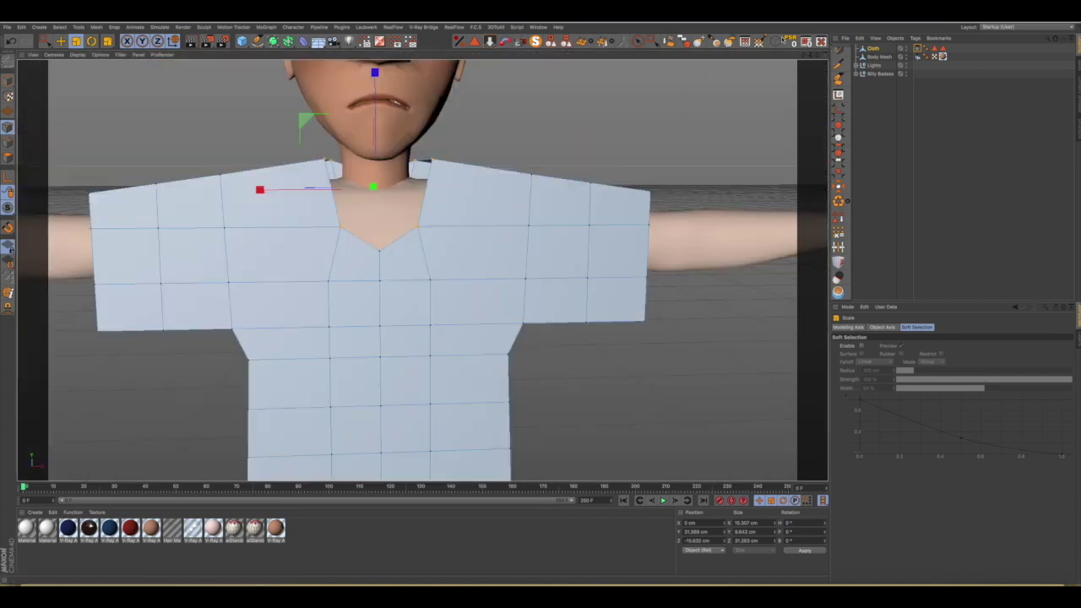
left_click(556, 124)
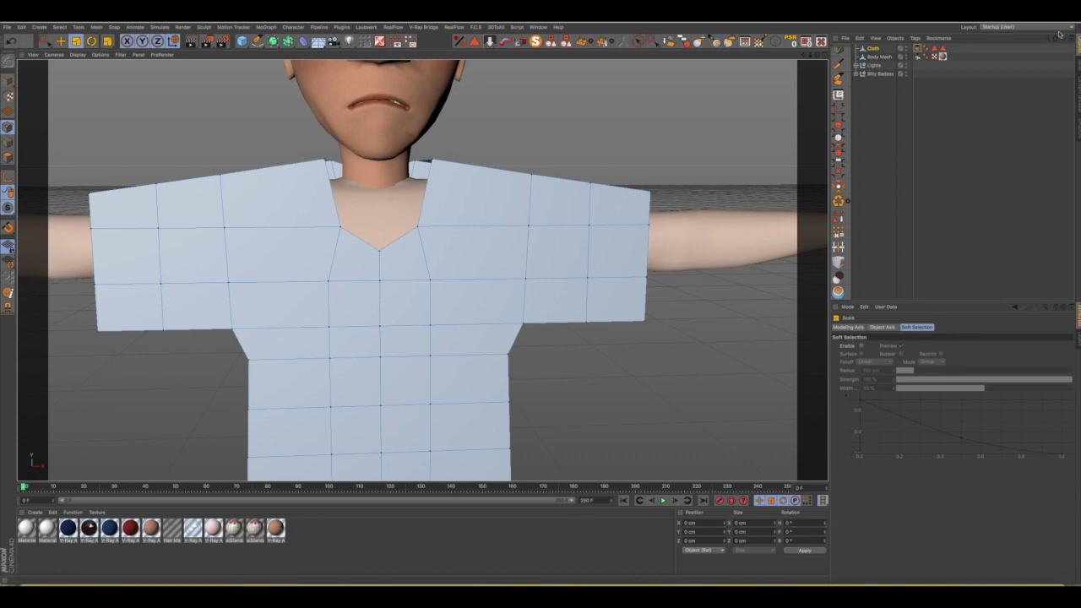
left_click(919, 48)
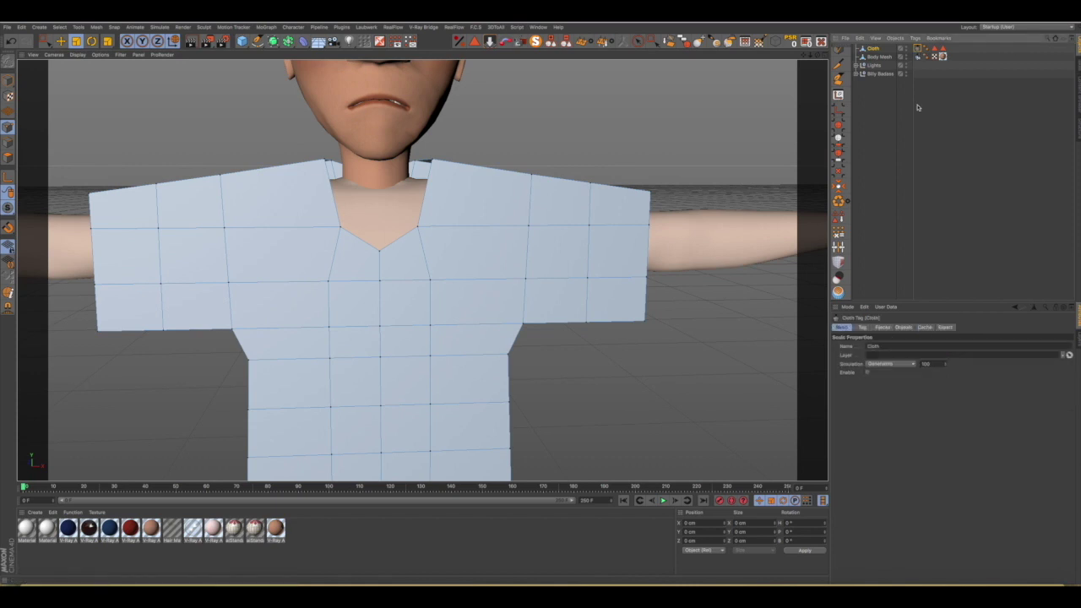
left_click(868, 373)
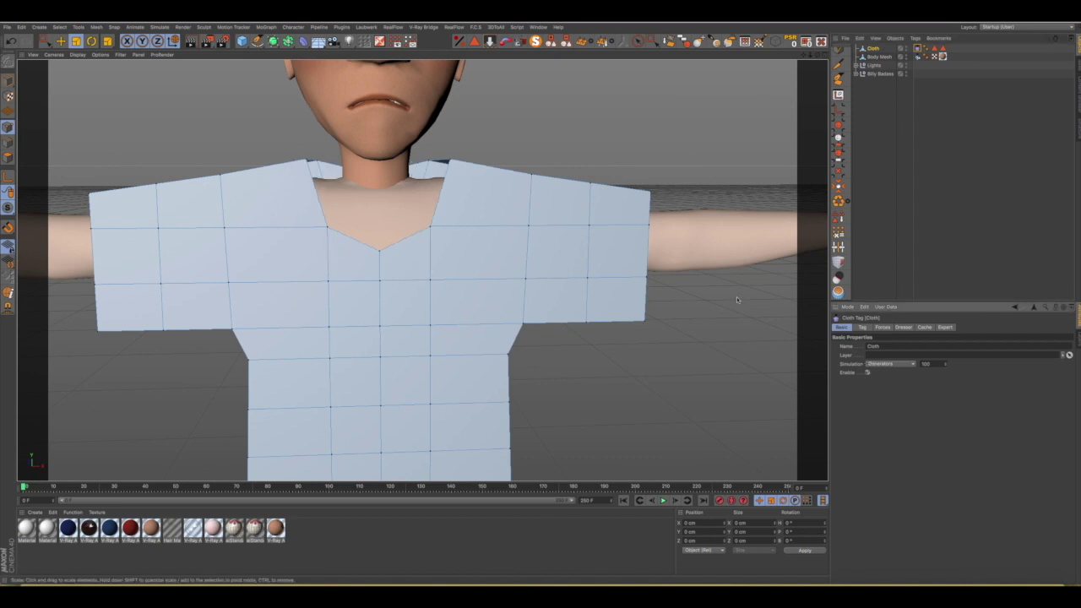
mouse_move(573, 241)
left_mouse_down("alt")
mouse_move(512, 236)
mouse_move(519, 248)
left_mouse_up("alt")
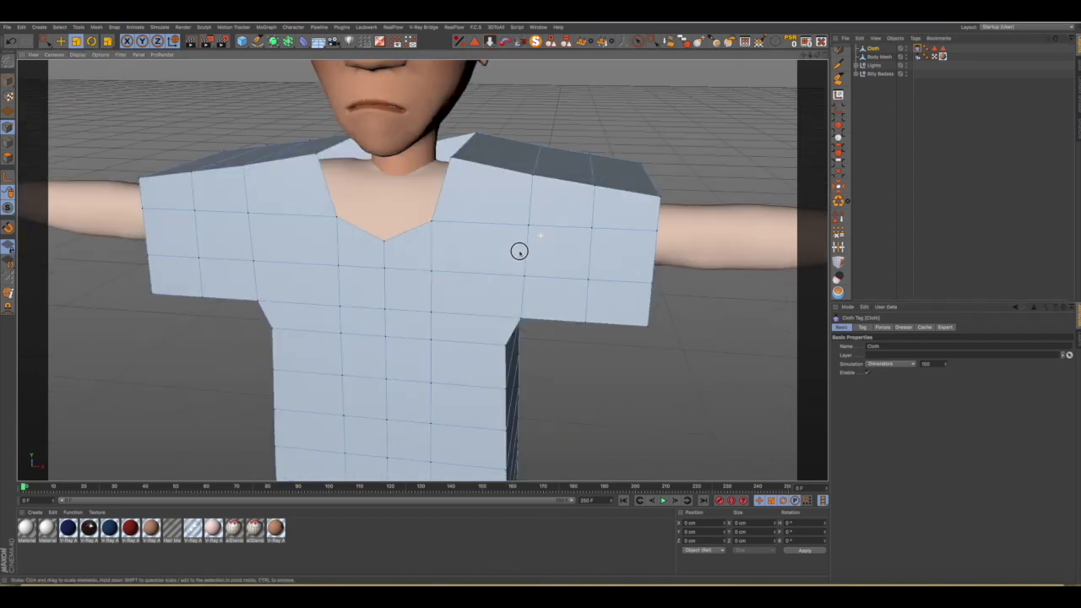
left_click(868, 372)
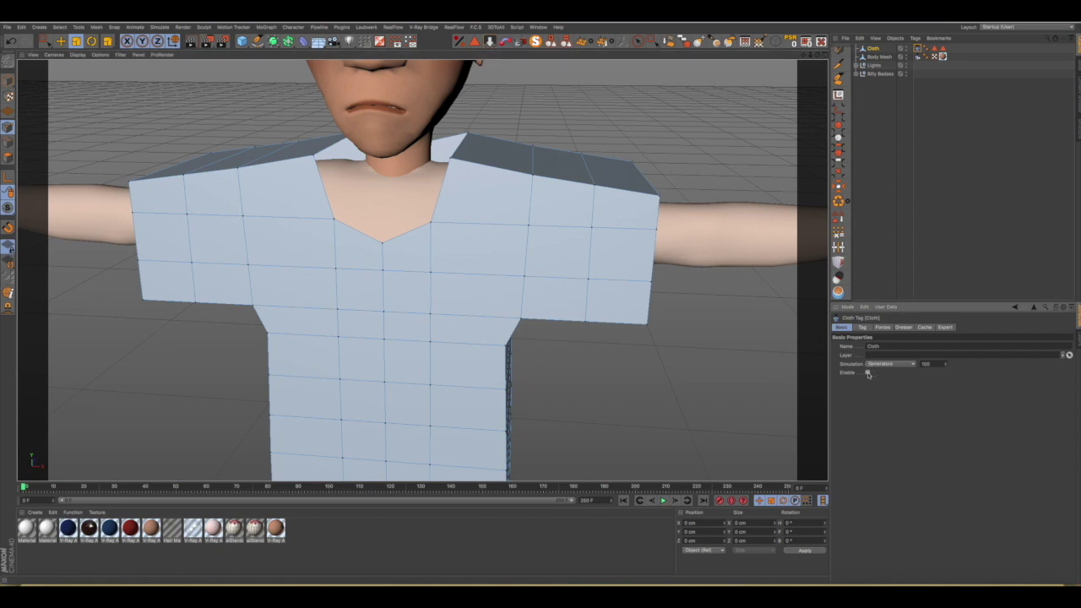
left_click(914, 67)
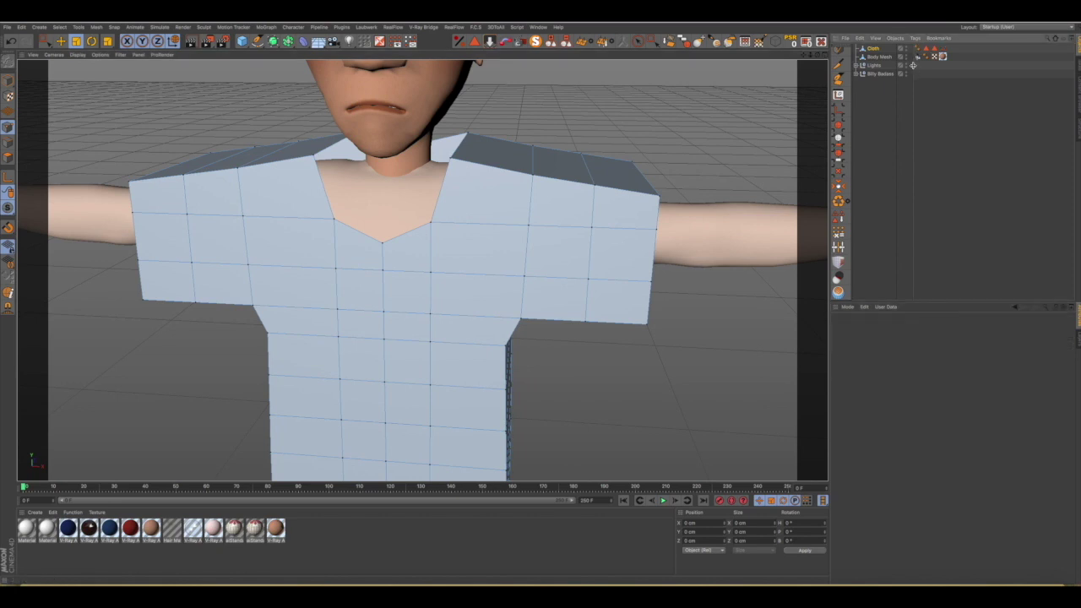
left_click(824, 55)
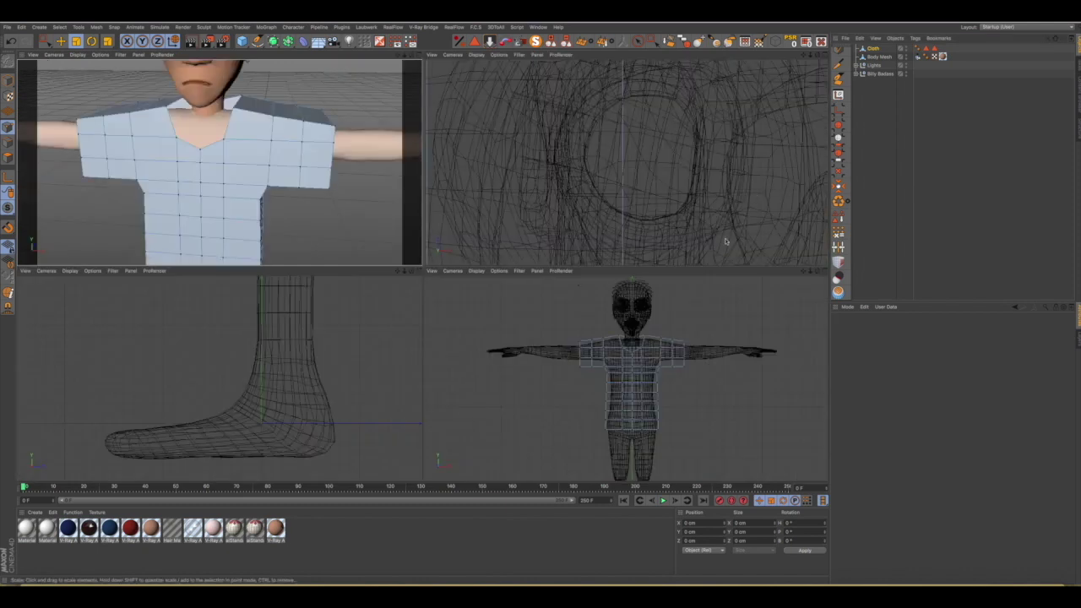
Box-select the neckline points in the front view, scale them in to about 77%, then deselect.
left_click(816, 272)
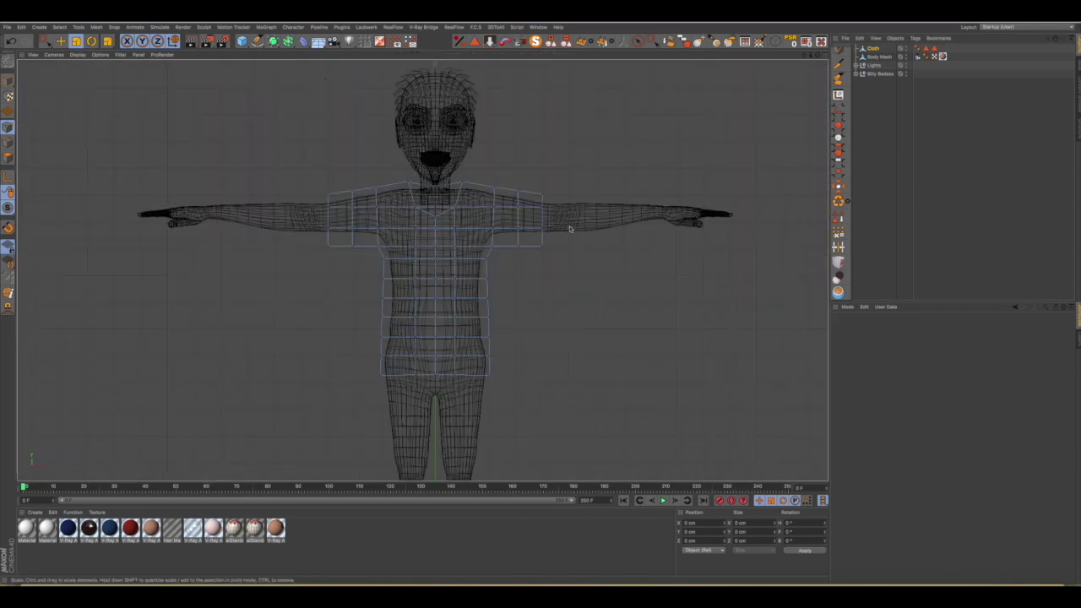
scroll(420, 200, "up", 4)
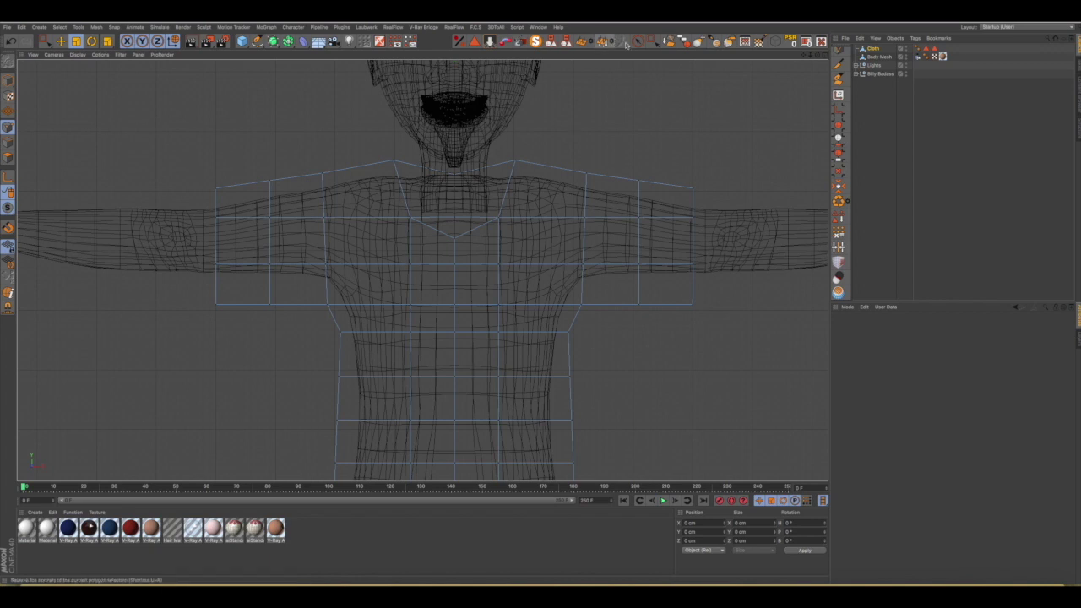
left_click(653, 41)
left_click_drag(380, 148, 430, 230)
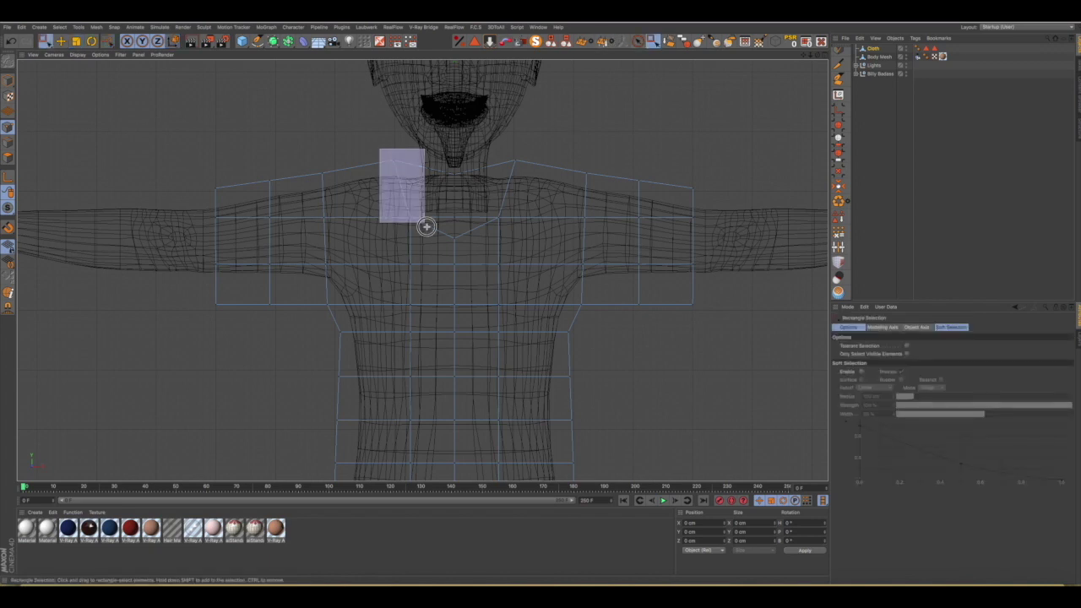
left_click_drag(527, 140, 493, 227)
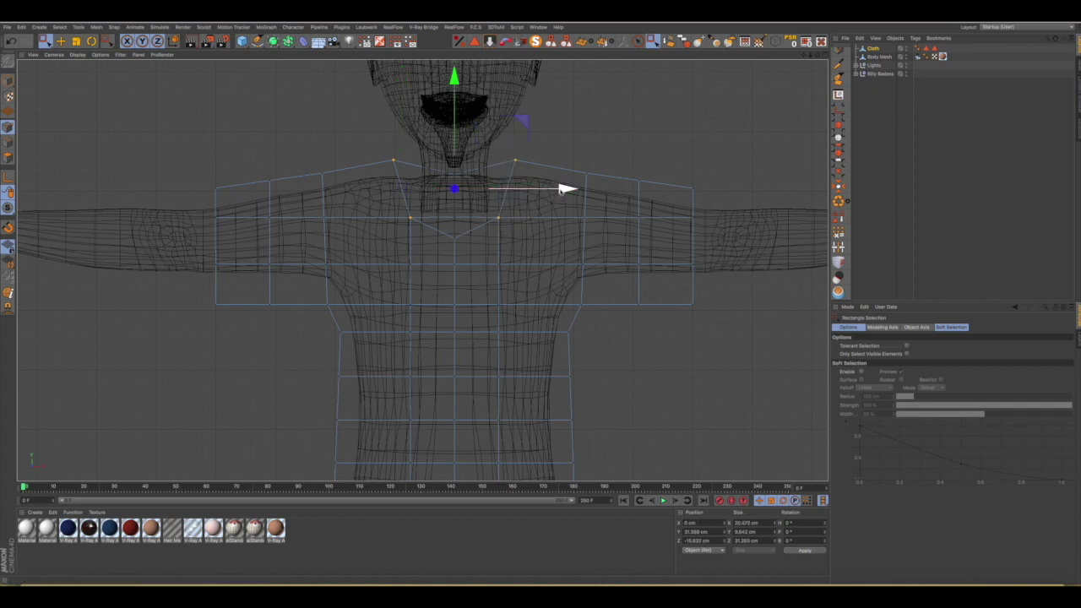
key("t")
mouse_move(354, 197)
left_mouse_down()
mouse_move(348, 189)
mouse_move(369, 196)
left_mouse_up()
left_click(647, 120)
Add a fresh Cloth simulation tag to the shirt and switch to the four-view layout with F5.
right_click(876, 48)
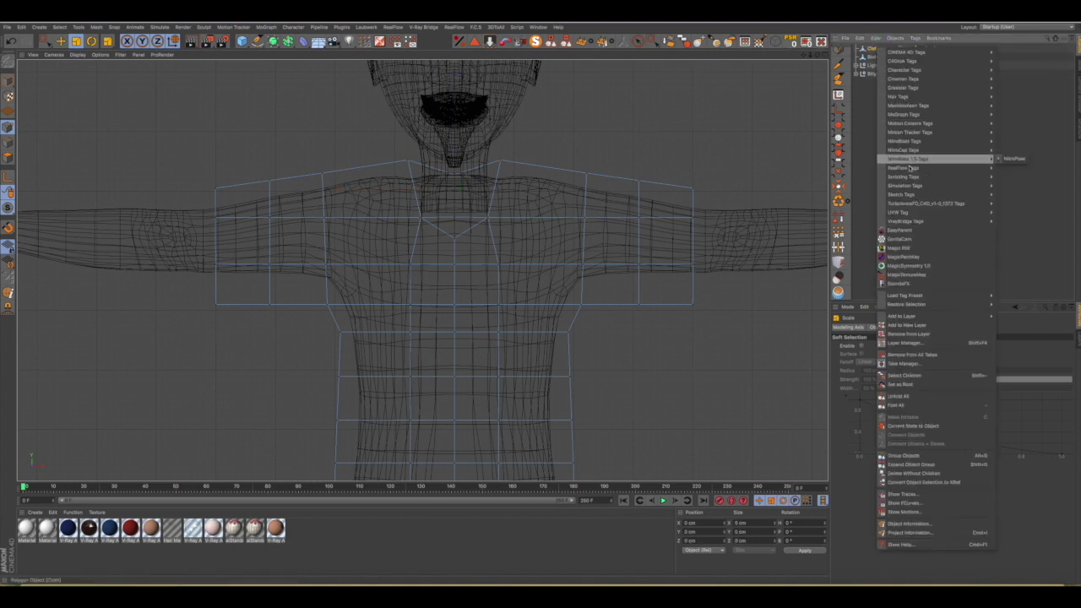
mouse_move(906, 185)
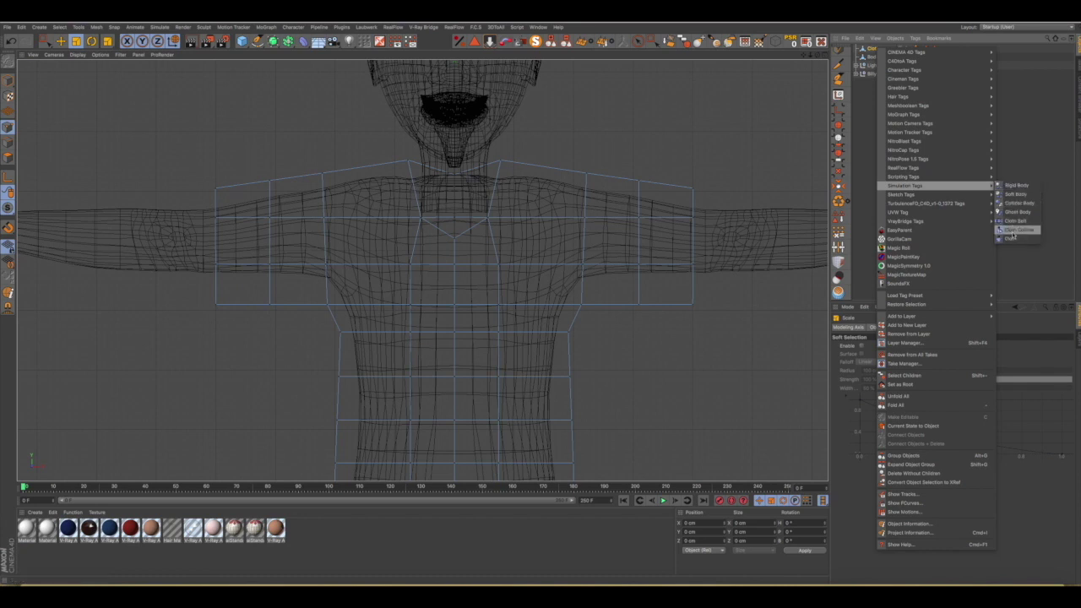
left_click(1012, 238)
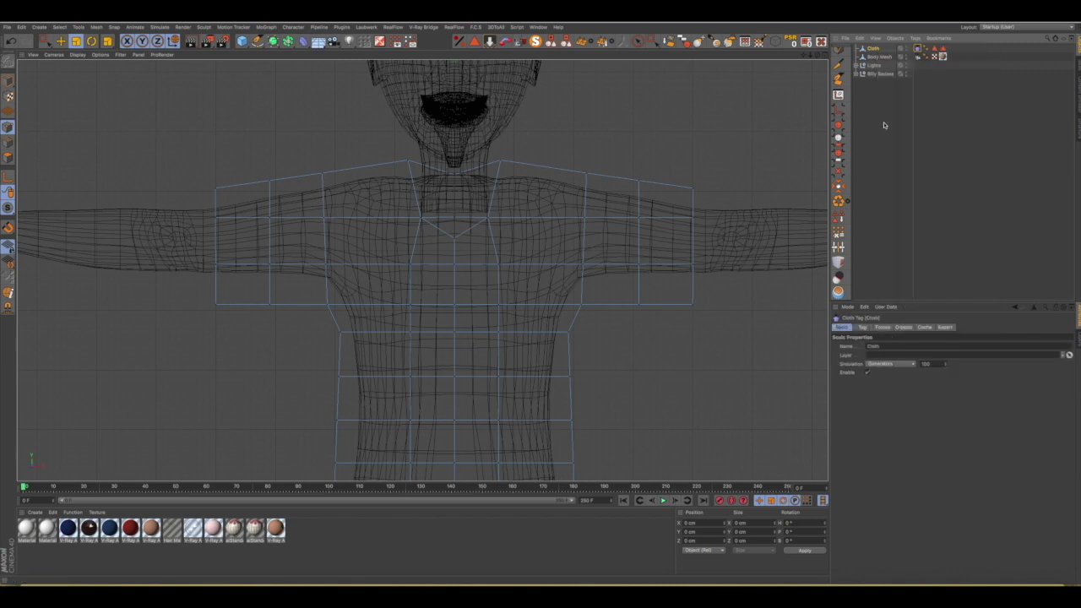
key("F5")
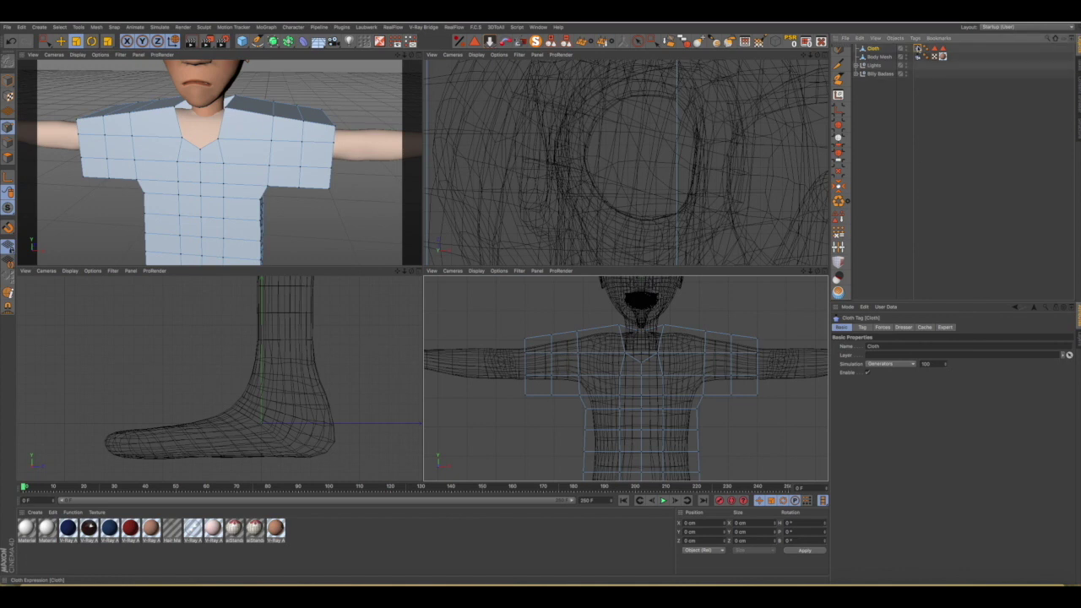
Look through the new Cloth tag's Tag, Forces, Cache, Dresser and Basic settings without changing defaults.
left_click(862, 328)
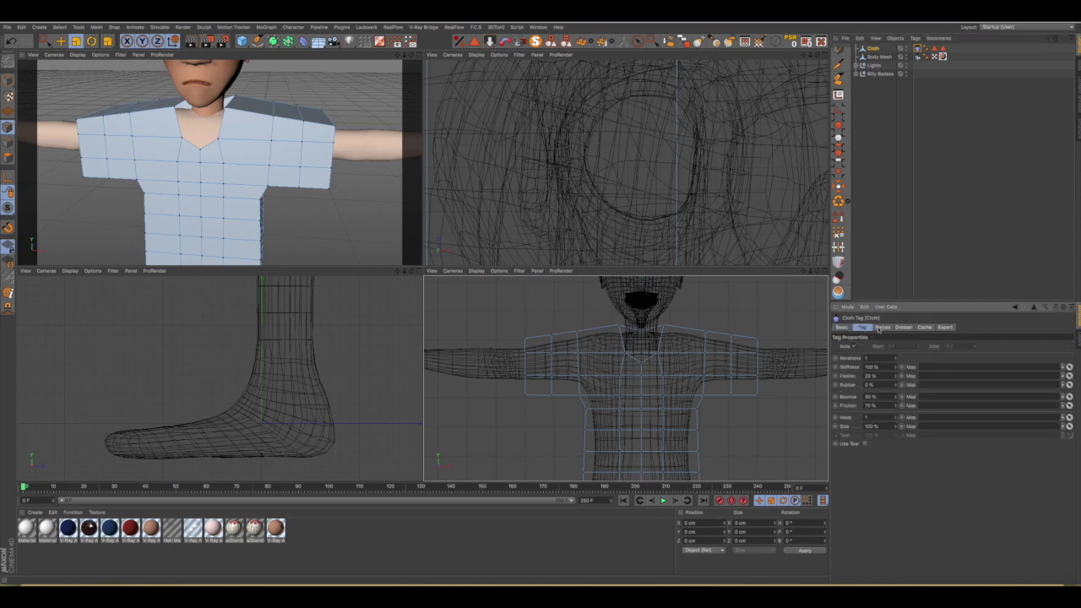
left_click(883, 328)
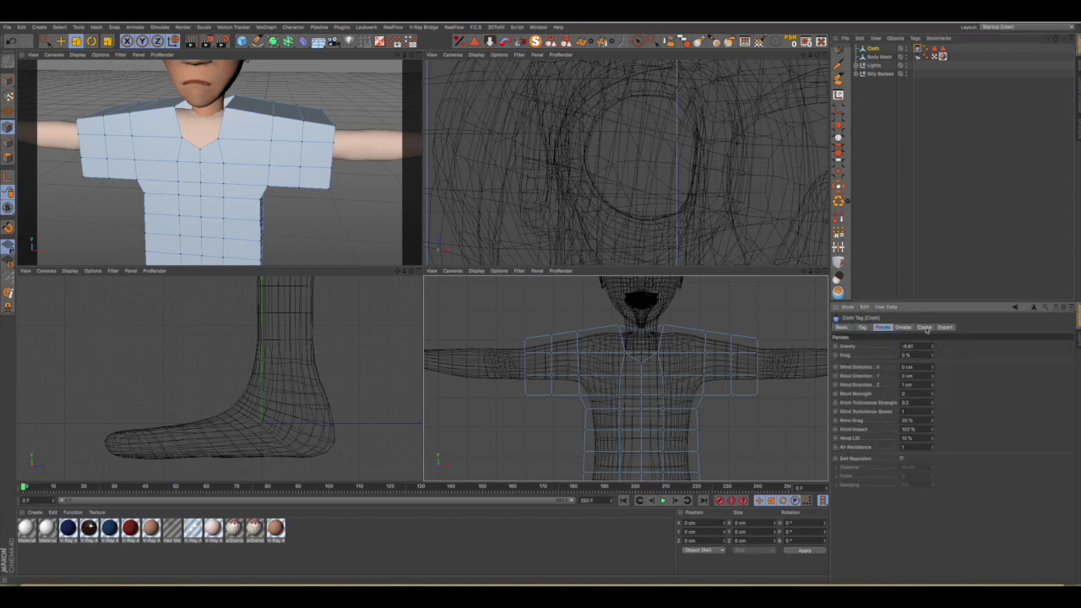
left_click(919, 330)
left_click(903, 328)
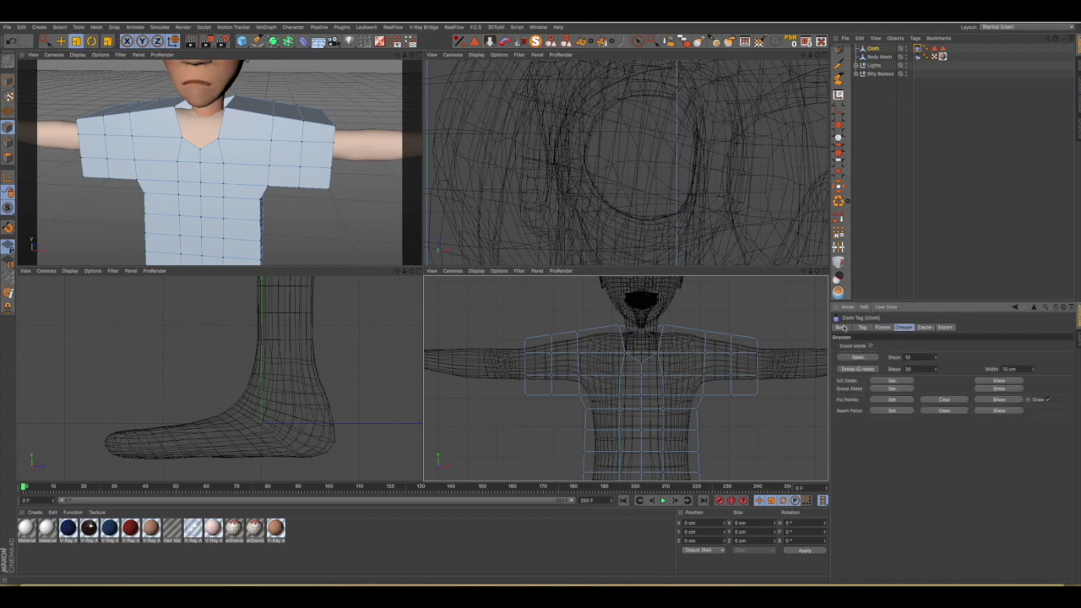
left_click(842, 328)
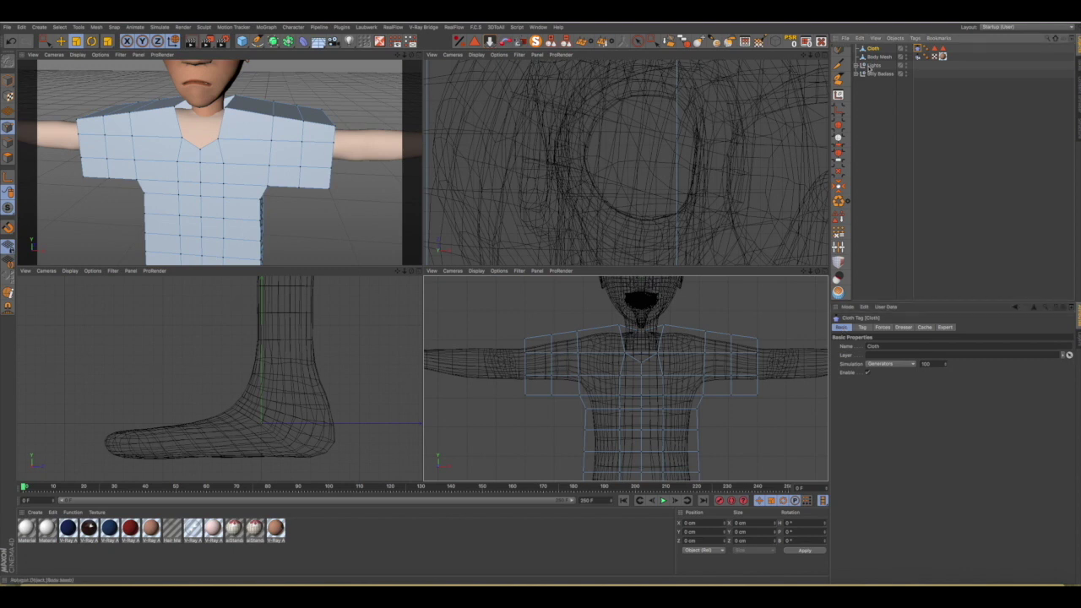
Maximize the perspective view and reload Polygon Selection.1's stored side and shoulder loops in Polygons mode.
middle_click(414, 93)
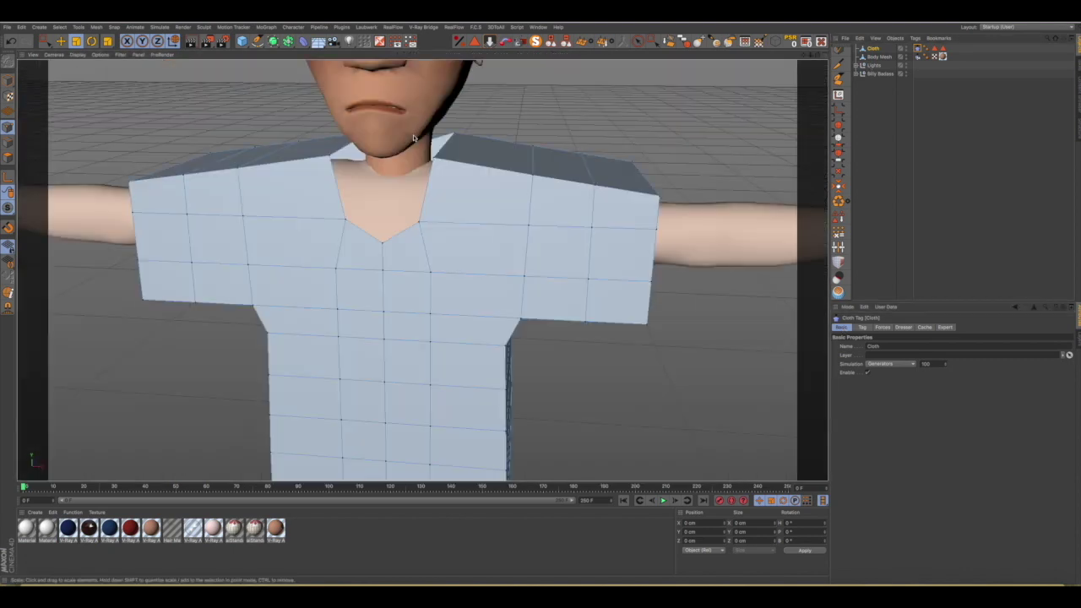
scroll(446, 212, "down", 3)
left_click_drag(449, 224, 268, 205, "alt")
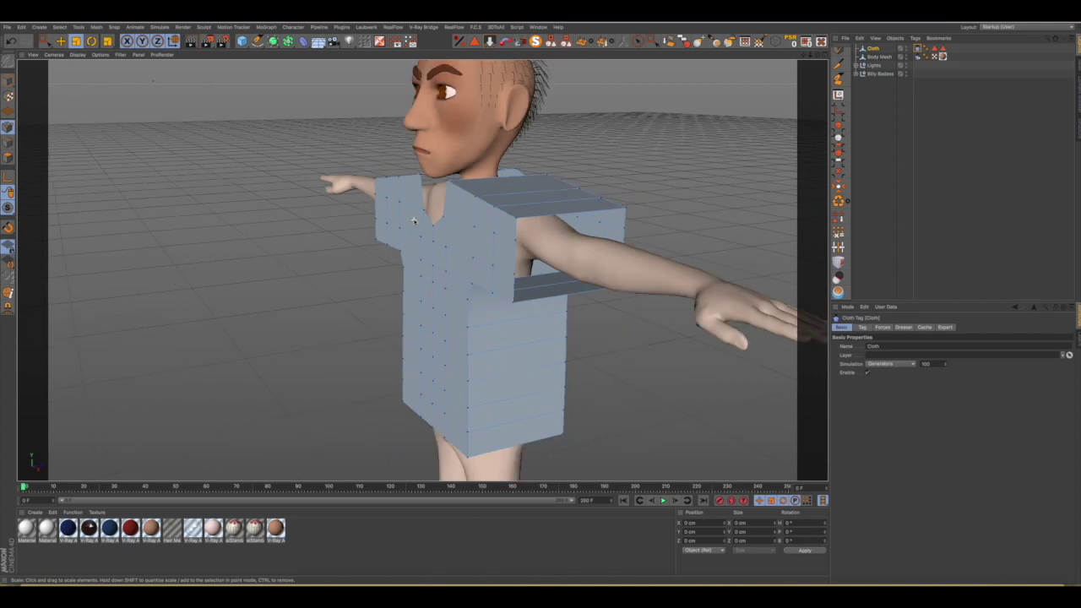
left_click(8, 157)
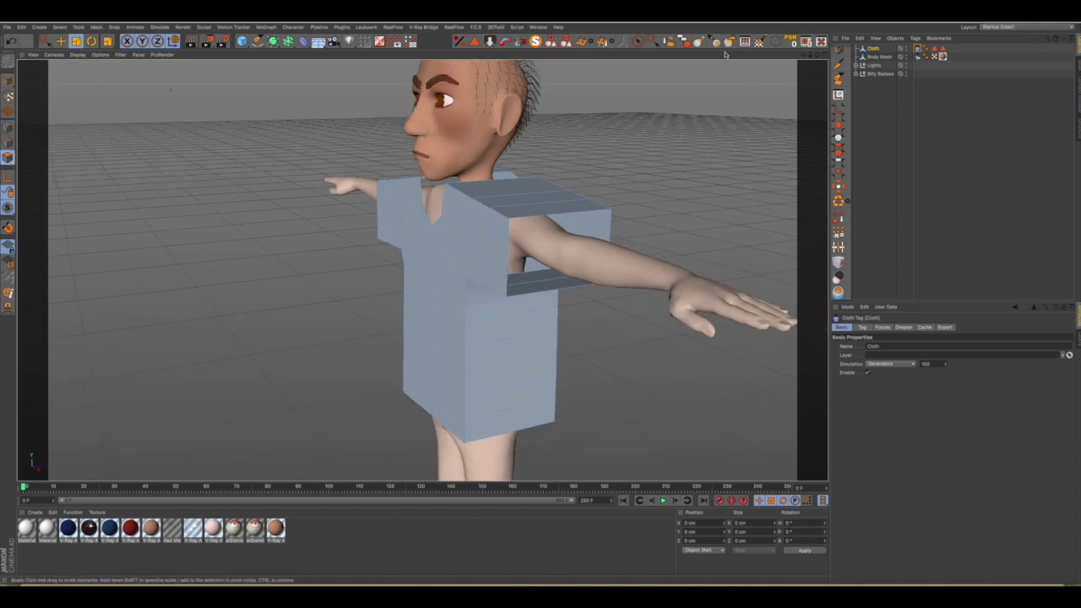
double_click(943, 48)
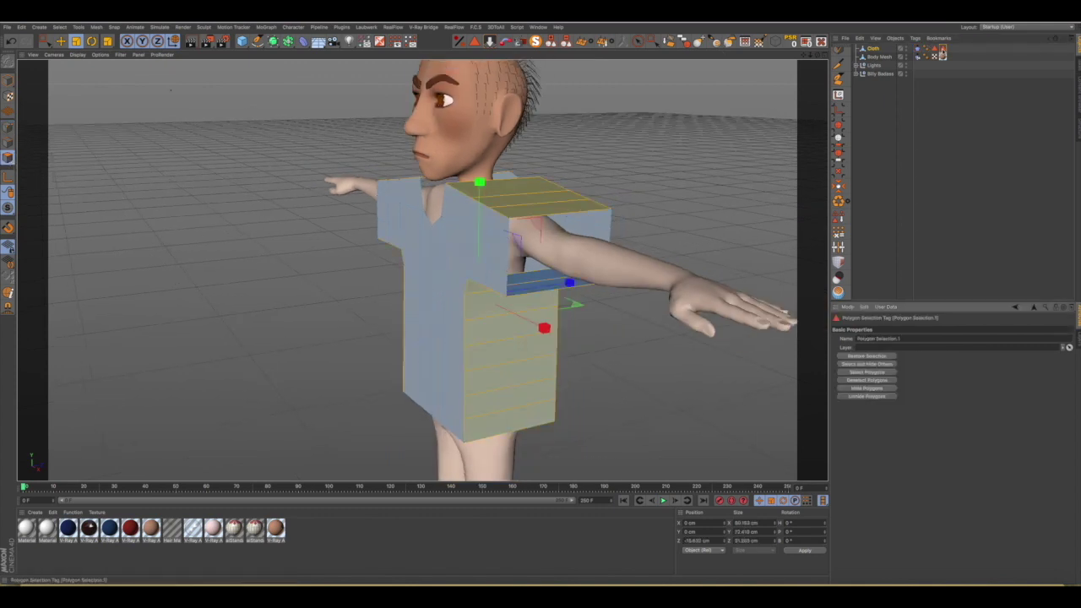
mouse_move(446, 287)
left_mouse_down("alt")
mouse_move(579, 261)
mouse_move(688, 263)
mouse_move(380, 256)
mouse_move(392, 246)
left_mouse_up("alt")
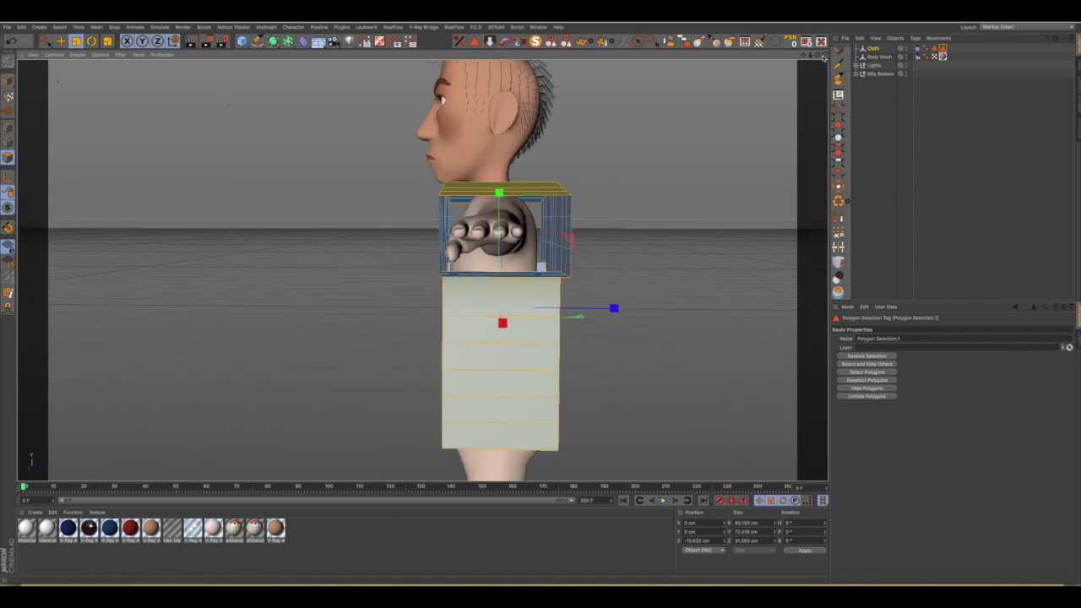
In the maximized side view, rectangle-select the shirt's neck and shoulder points in Points mode.
left_click(822, 55)
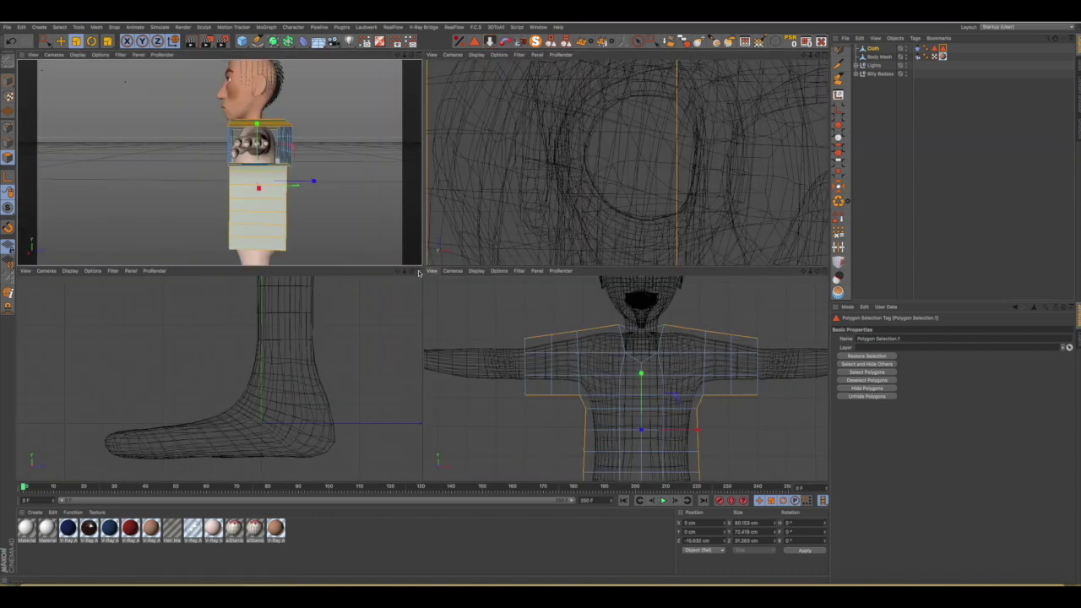
left_click(416, 271)
scroll(415, 297, "down", 5)
scroll(415, 296, "down", 5)
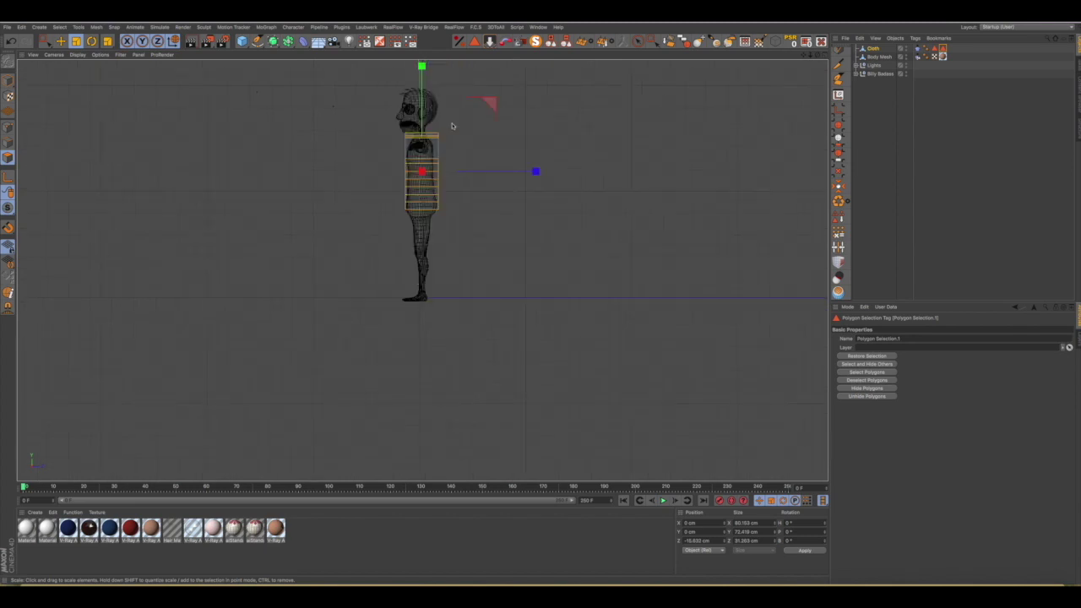
scroll(379, 127, "up", 3)
scroll(498, 172, "up", 2)
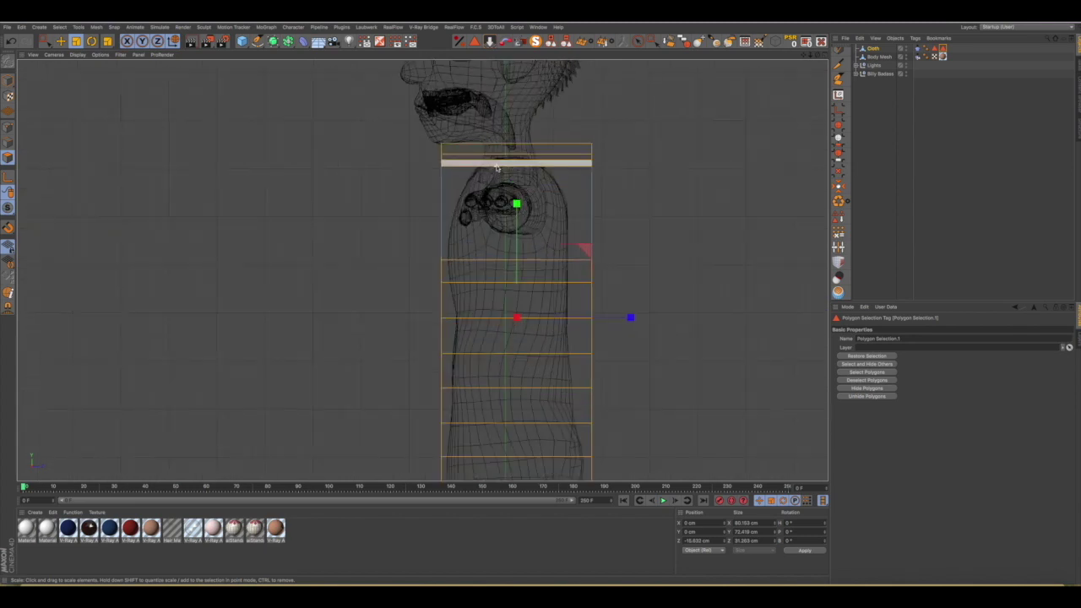
scroll(498, 172, "up", 2)
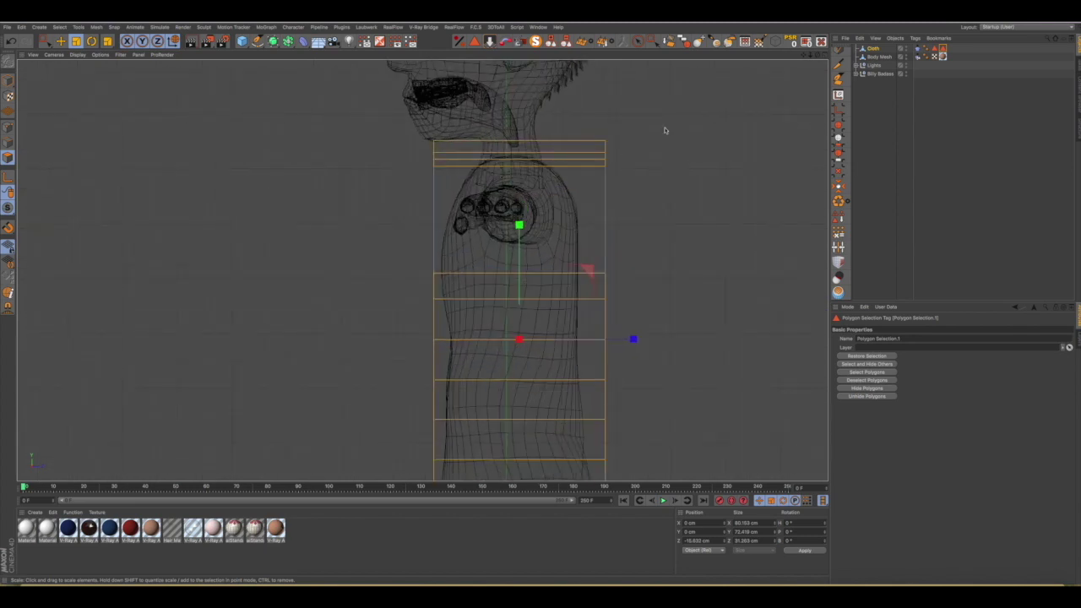
left_click(653, 40)
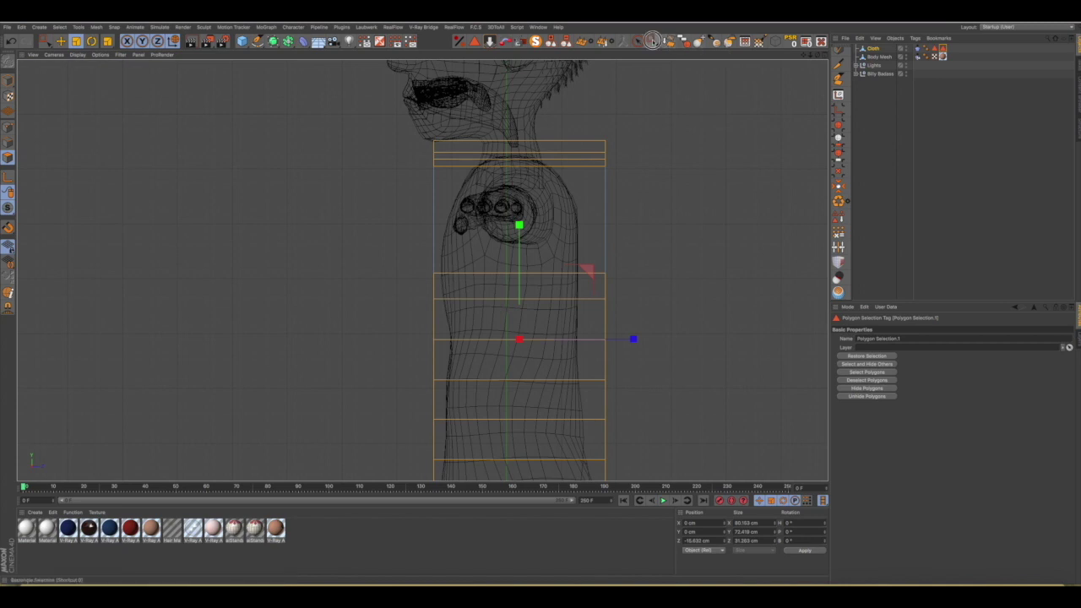
left_click(8, 127)
left_click_drag(453, 118, 404, 220)
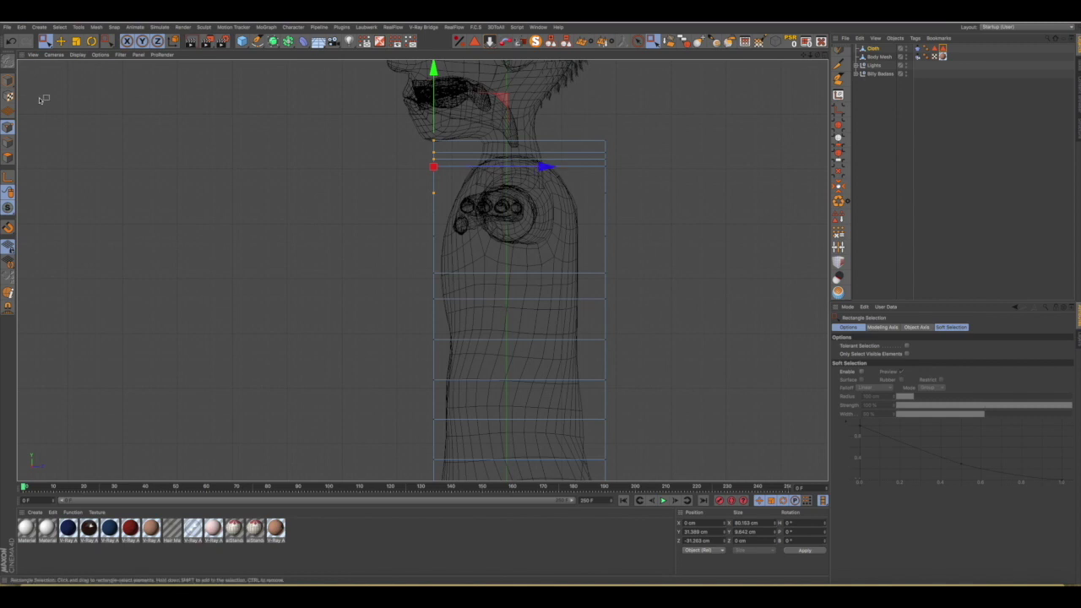
Return to a single perspective view at a three-quarter angle on the character.
left_click(823, 55)
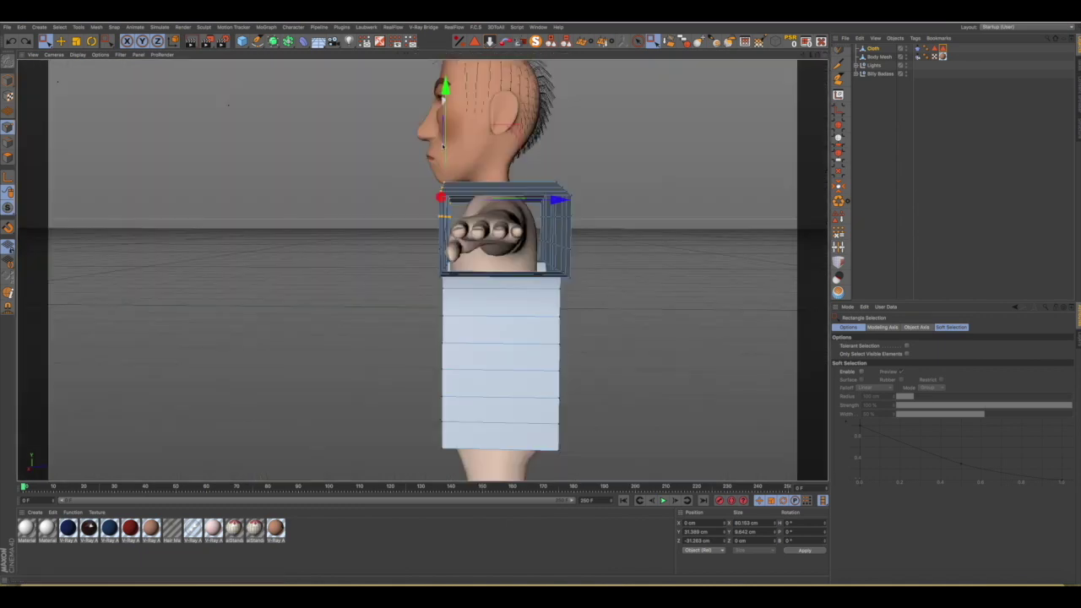
left_click(402, 54)
mouse_move(545, 290)
left_mouse_down("alt")
mouse_move(572, 327)
mouse_move(525, 333)
left_mouse_up("alt")
scroll(523, 336, "down", 3)
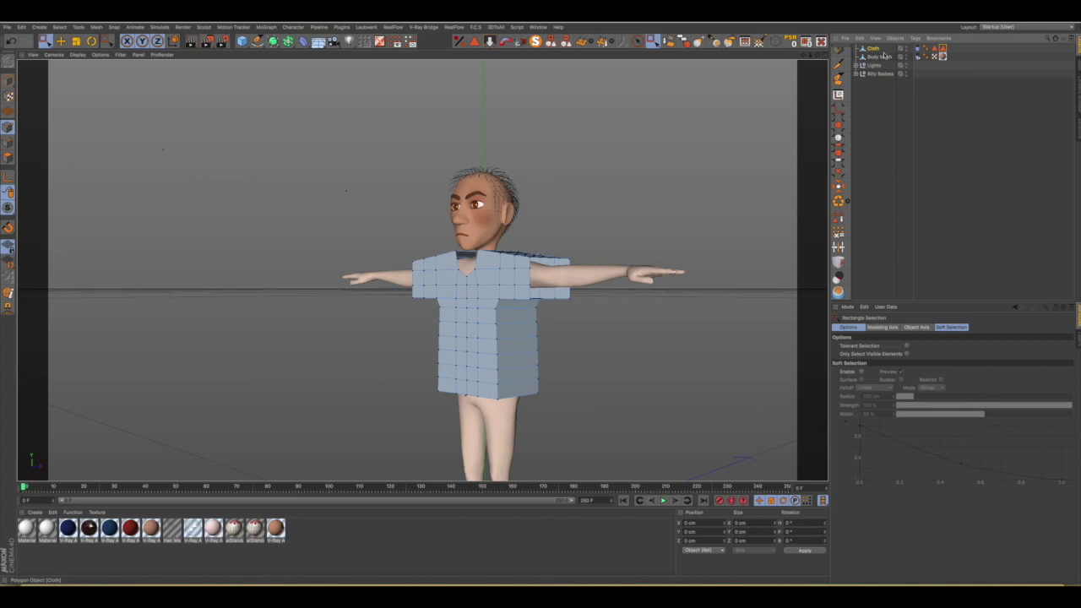
Open the Cloth tag's Dresser settings and lower the seam Width from 10 cm to 0.1 cm.
left_click(917, 48)
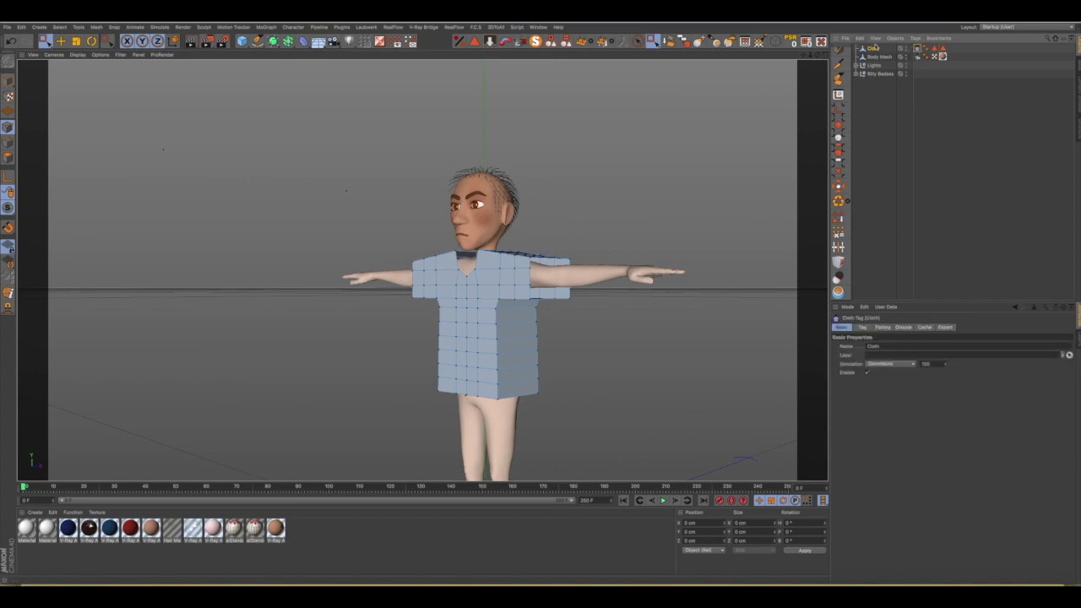
left_click(884, 328)
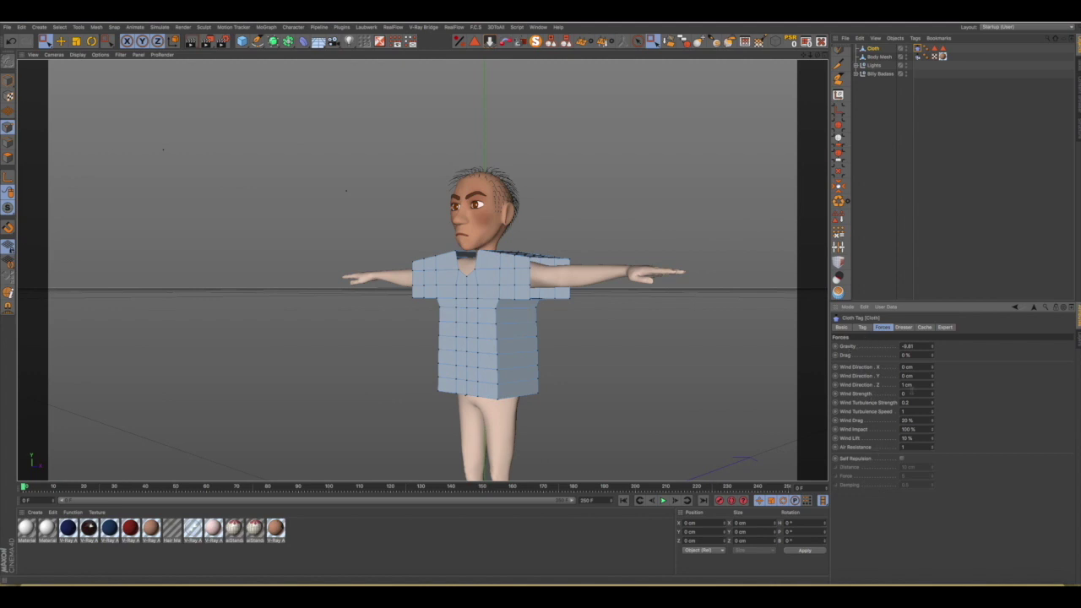
left_click(903, 328)
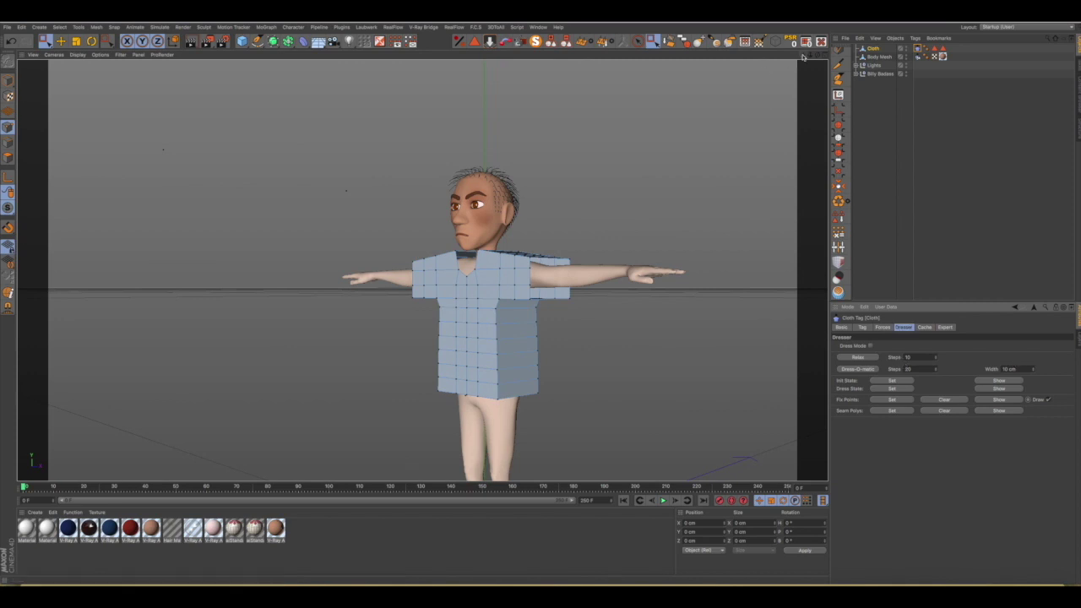
left_click_drag(802, 55, 910, 273)
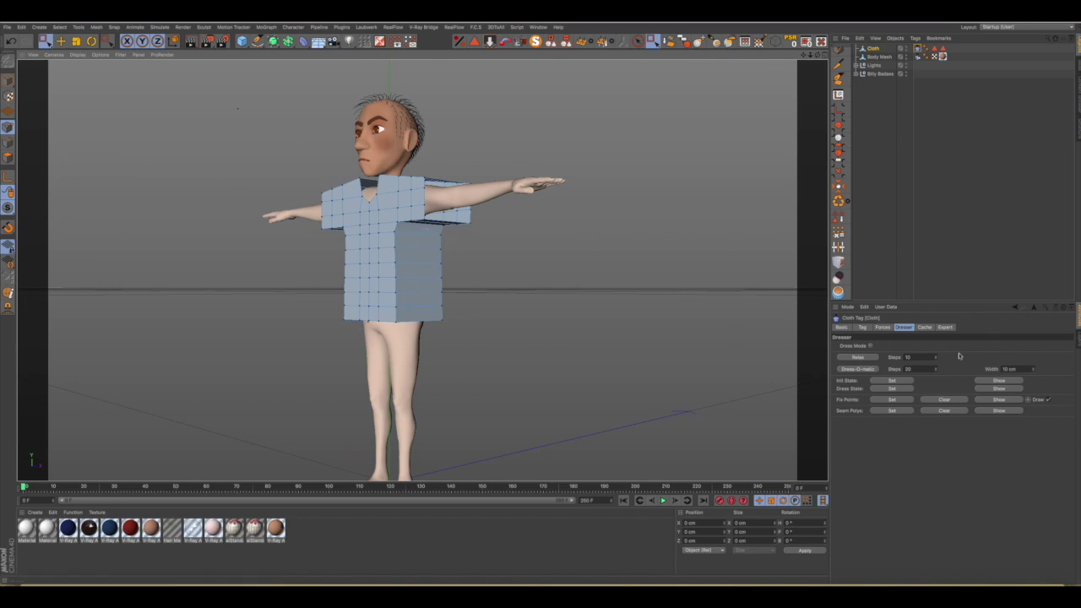
left_click_drag(1034, 373, 1034, 373)
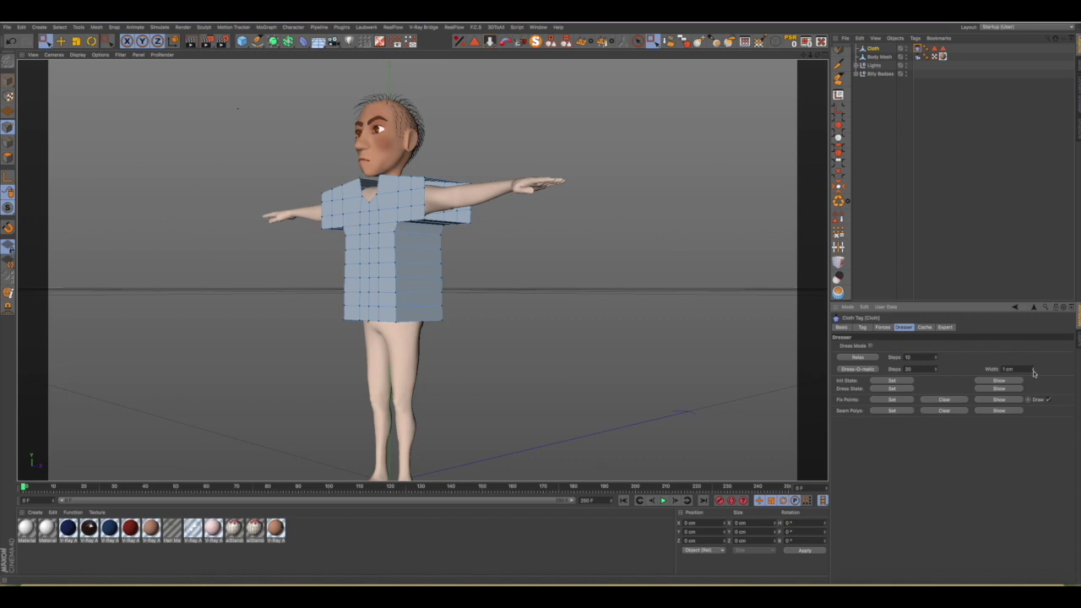
left_click_drag(1034, 373, 1034, 373)
Reload the stored side-panel polygons, then enable Dress Mode in the Cloth tag's Dresser settings.
left_click(943, 48)
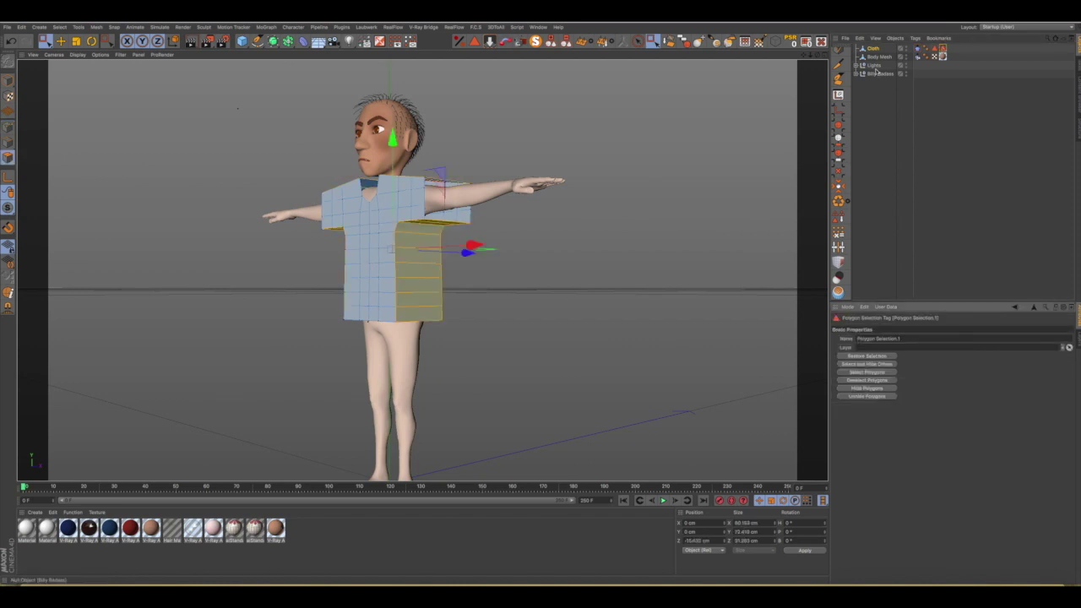
left_click(918, 50)
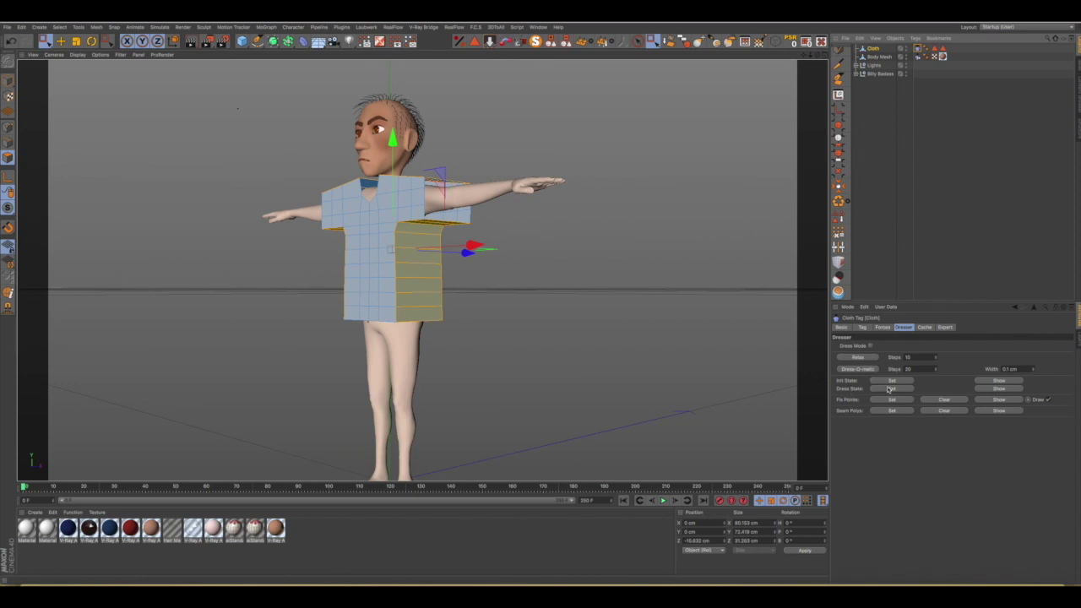
left_click(891, 389)
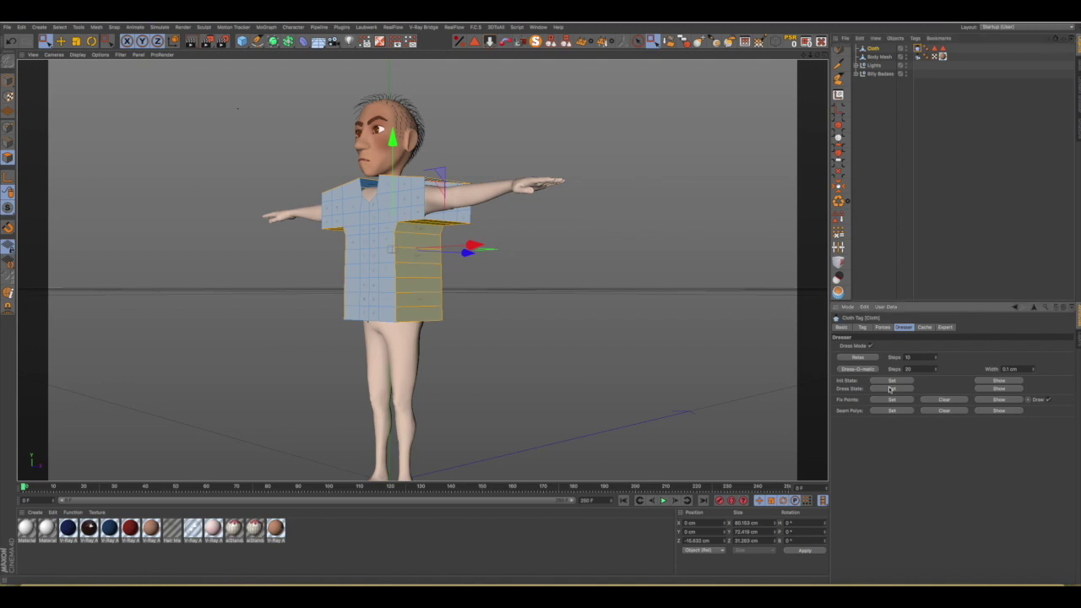
Orbit to the shirt's side panel and set the stored polygons as the Cloth tag's Seam Polys.
scroll(394, 242, "up", 3)
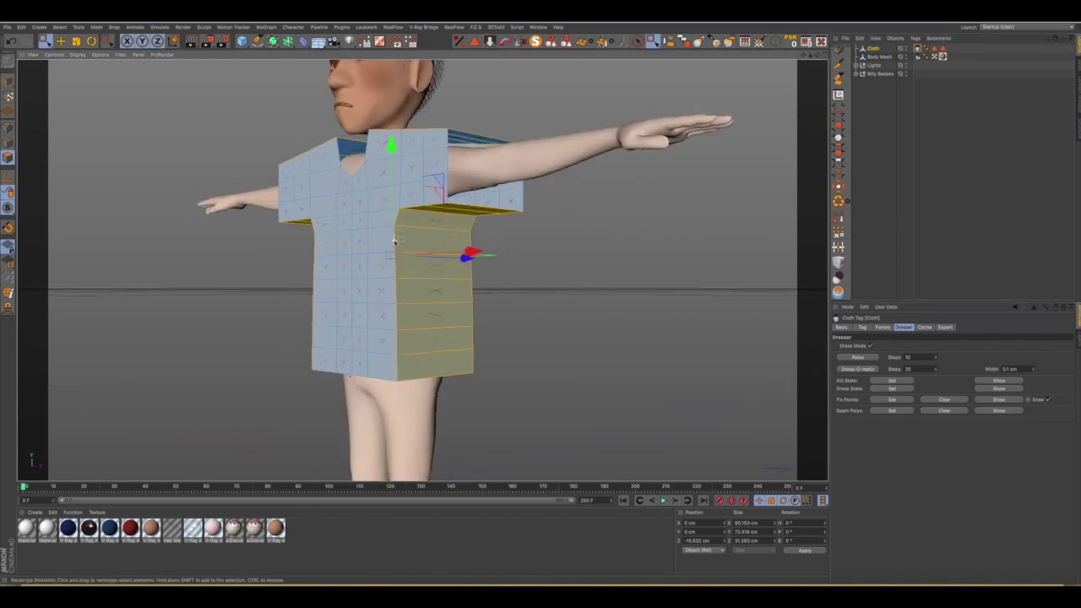
scroll(394, 243, "up", 2)
scroll(394, 253, "up", 3)
scroll(401, 261, "up", 2)
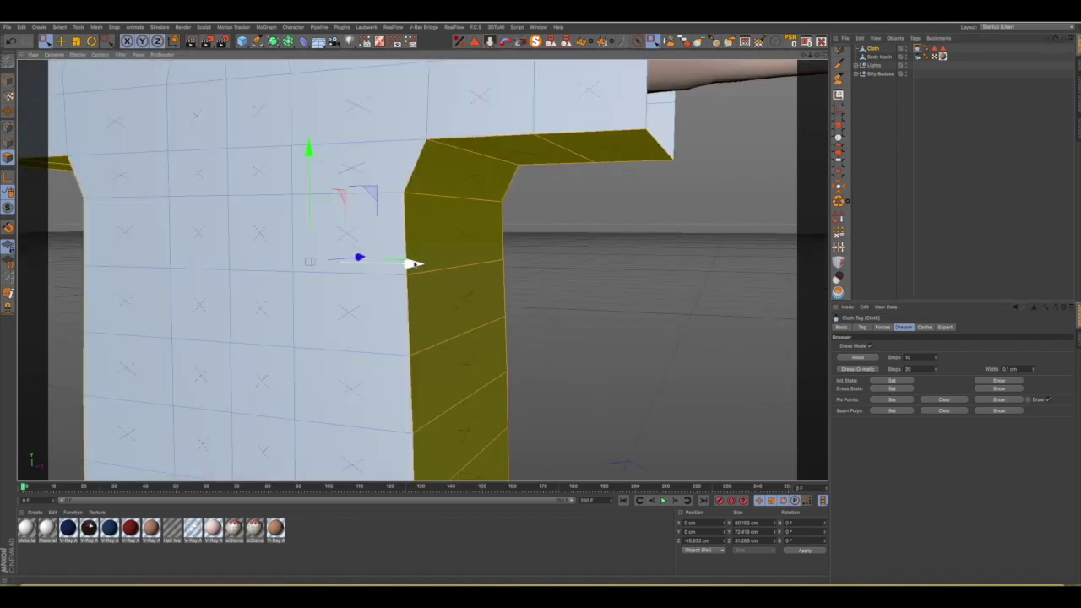
scroll(405, 262, "up", 2)
mouse_move(405, 263)
left_mouse_down("alt")
mouse_move(514, 280)
mouse_move(561, 310)
mouse_move(507, 316)
mouse_move(357, 259)
mouse_move(198, 251)
mouse_move(408, 258)
left_mouse_up("alt")
scroll(408, 258, "down", 5)
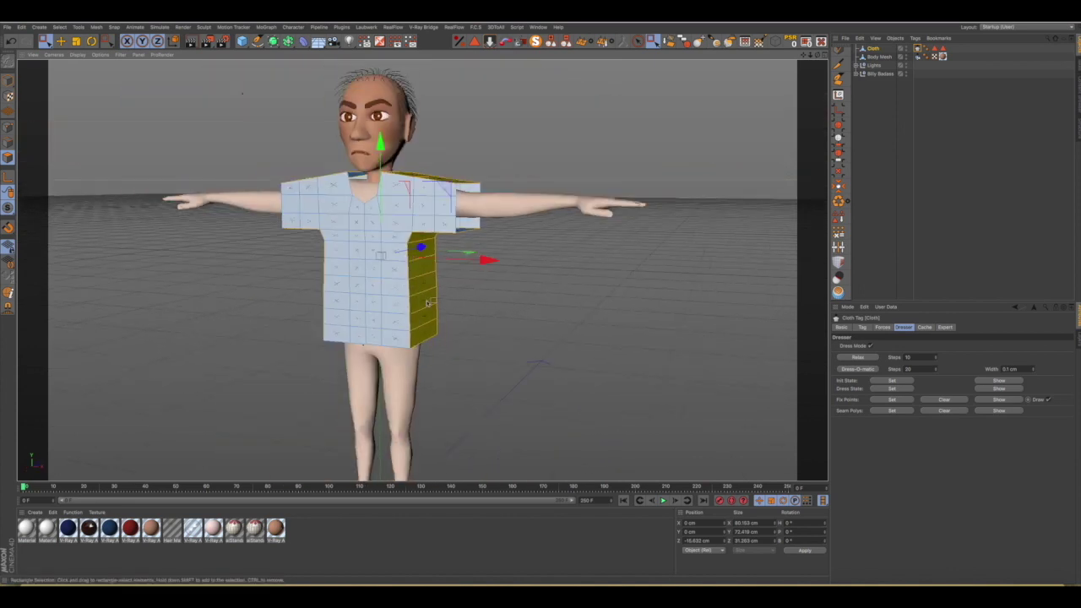
mouse_move(429, 302)
left_mouse_down("alt")
mouse_move(369, 290)
mouse_move(382, 222)
left_mouse_up("alt")
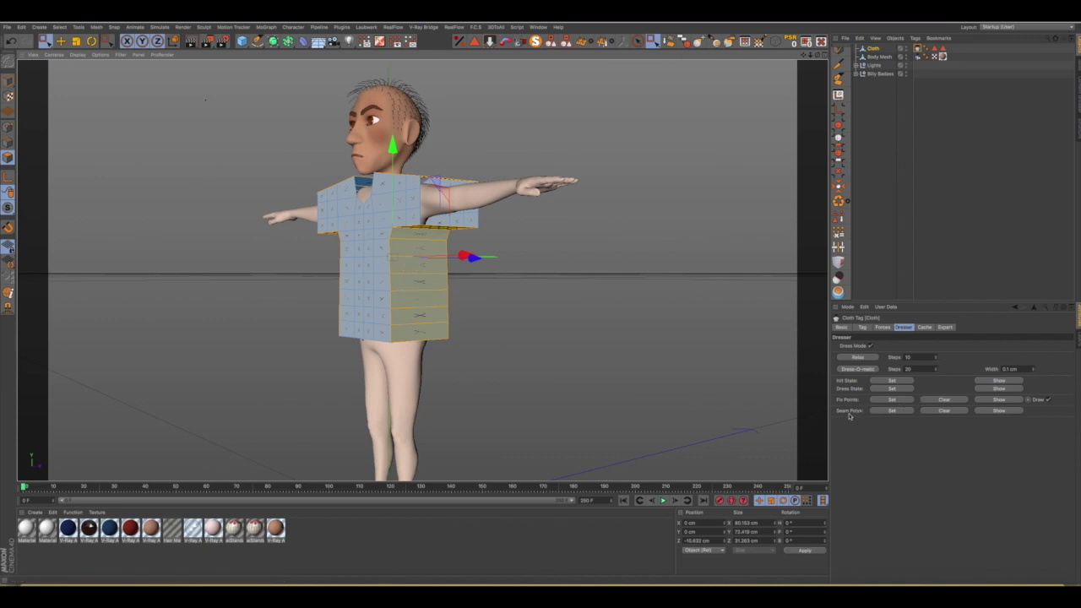
left_click(893, 411)
left_click(892, 412)
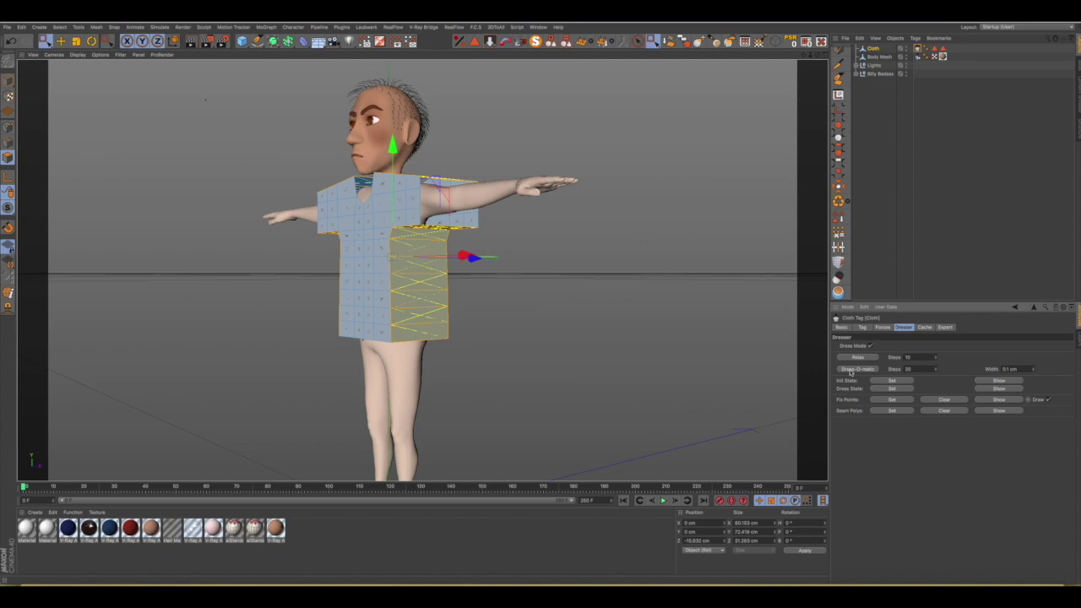
Run Dress-O-matic to shrink the shirt onto the torso, then orbit to inspect the fit.
left_click(857, 369)
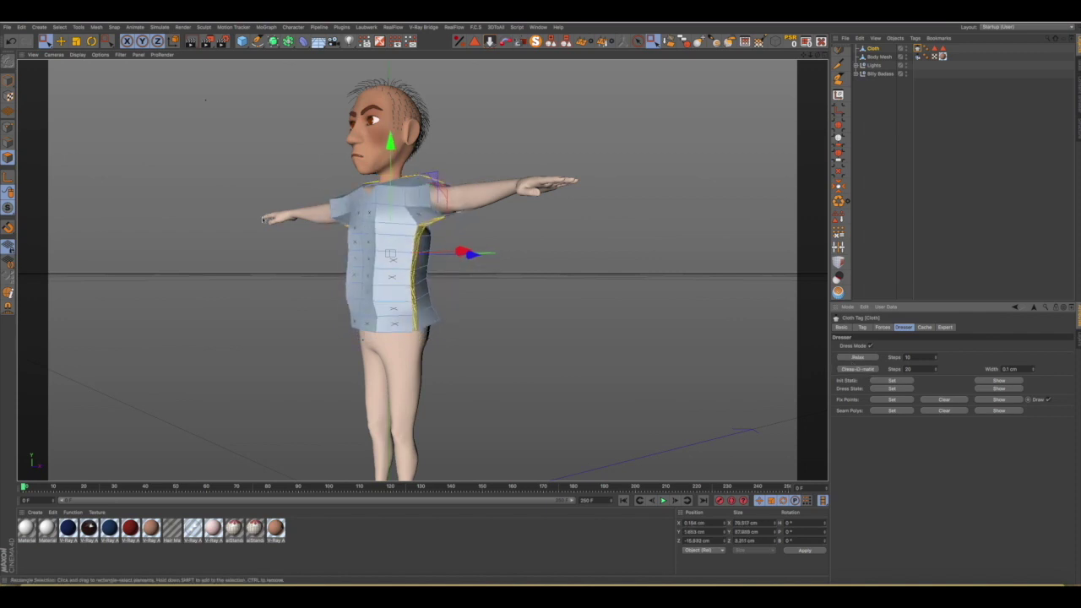
mouse_move(328, 258)
left_mouse_down("alt")
mouse_move(536, 268)
mouse_move(451, 290)
mouse_move(353, 190)
mouse_move(524, 186)
mouse_move(562, 166)
mouse_move(580, 174)
mouse_move(435, 208)
mouse_move(357, 174)
mouse_move(161, 203)
mouse_move(400, 212)
mouse_move(512, 188)
mouse_move(413, 211)
left_mouse_up("alt")
scroll(353, 190, "up", 5)
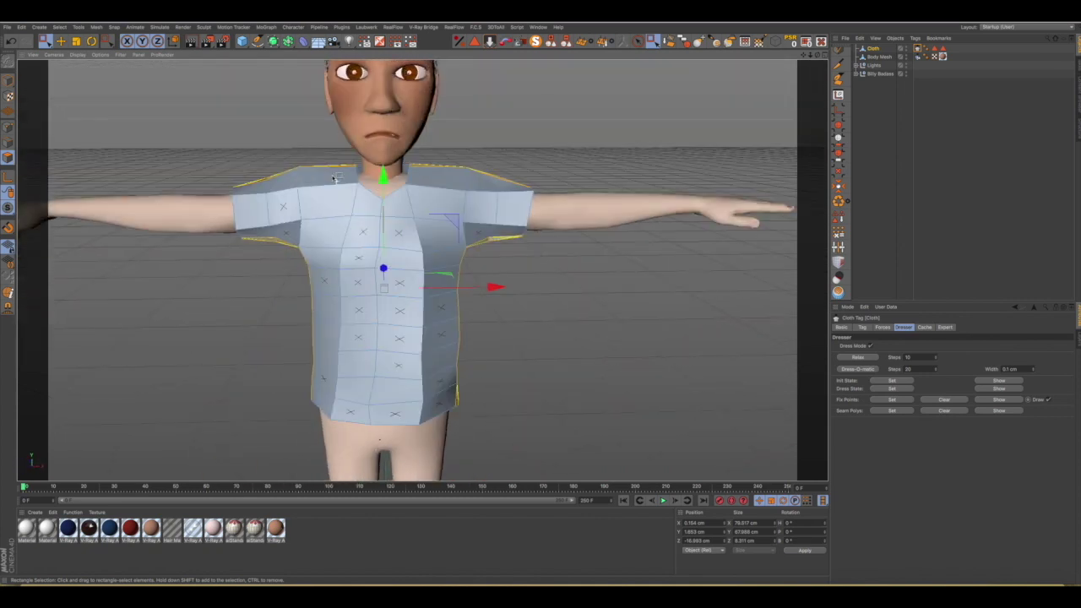
scroll(345, 206, "down", 2)
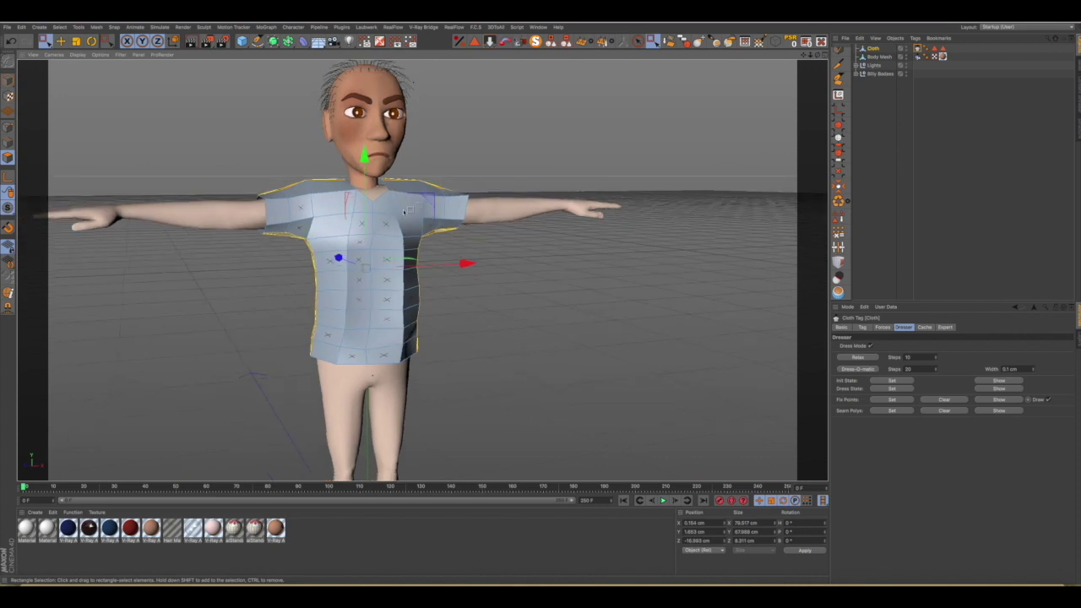
mouse_move(398, 225)
left_mouse_down("alt")
mouse_move(223, 212)
mouse_move(344, 229)
left_mouse_up("alt")
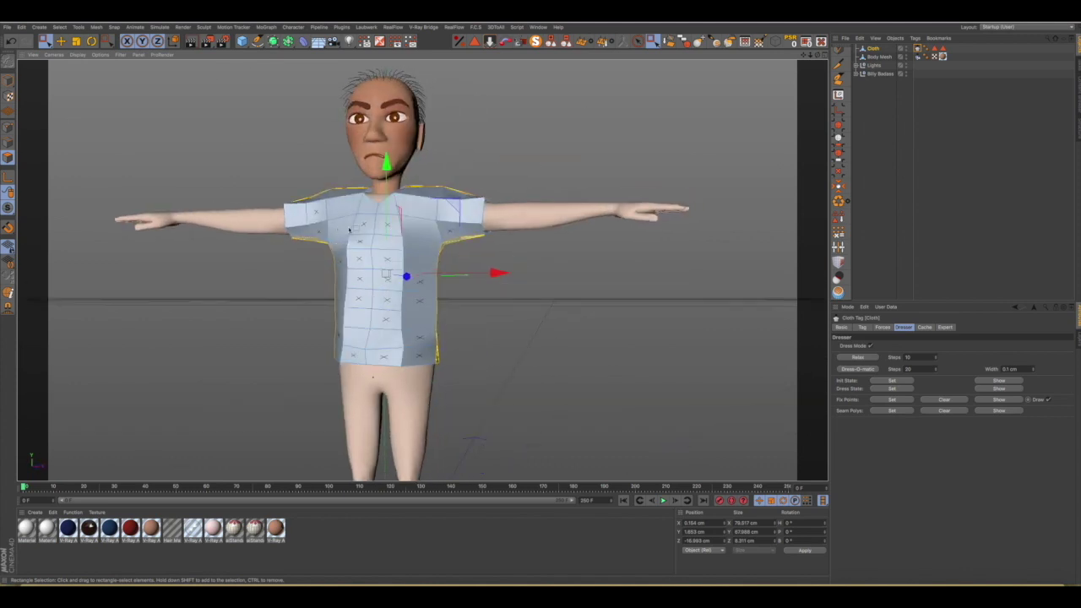
Undo the fitting and seam setting to compare, then redo and orbit around the fitted shirt.
key("ctrl+z")
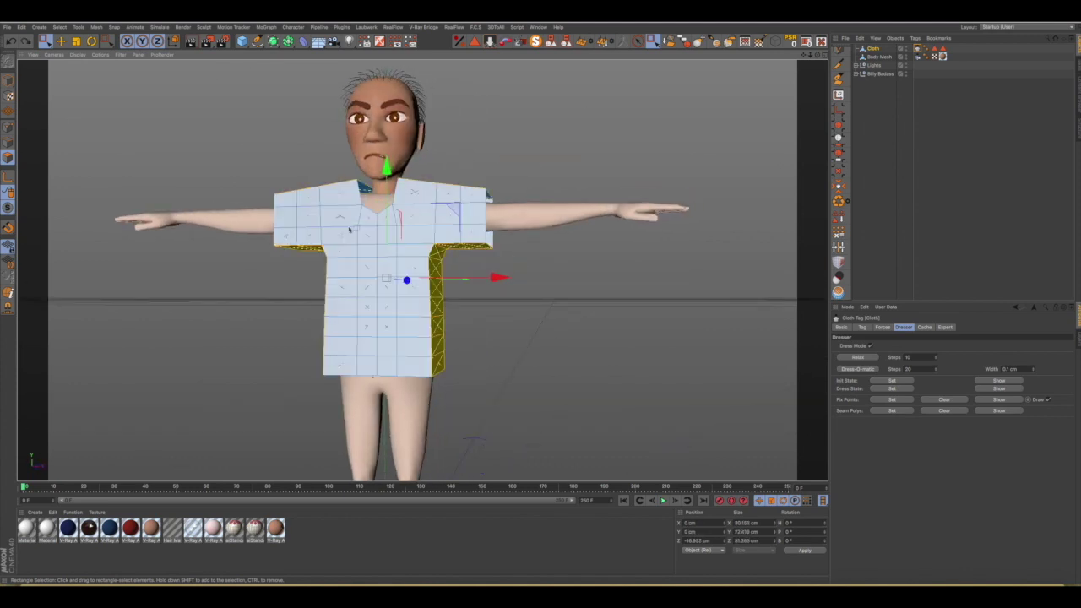
key("ctrl+z")
left_click_drag(352, 223, 346, 245, "alt")
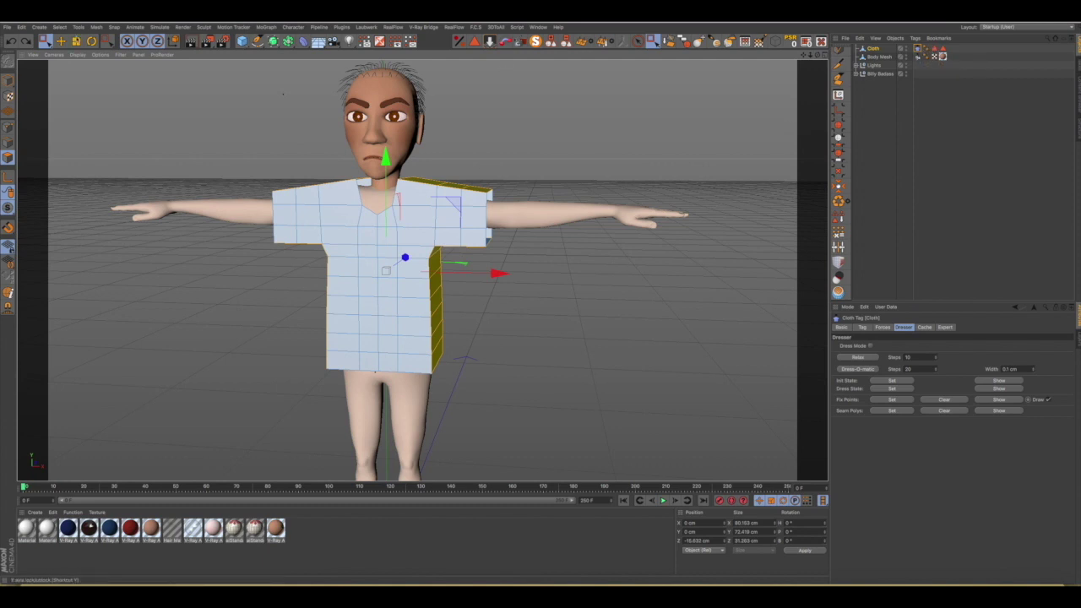
left_click(27, 41)
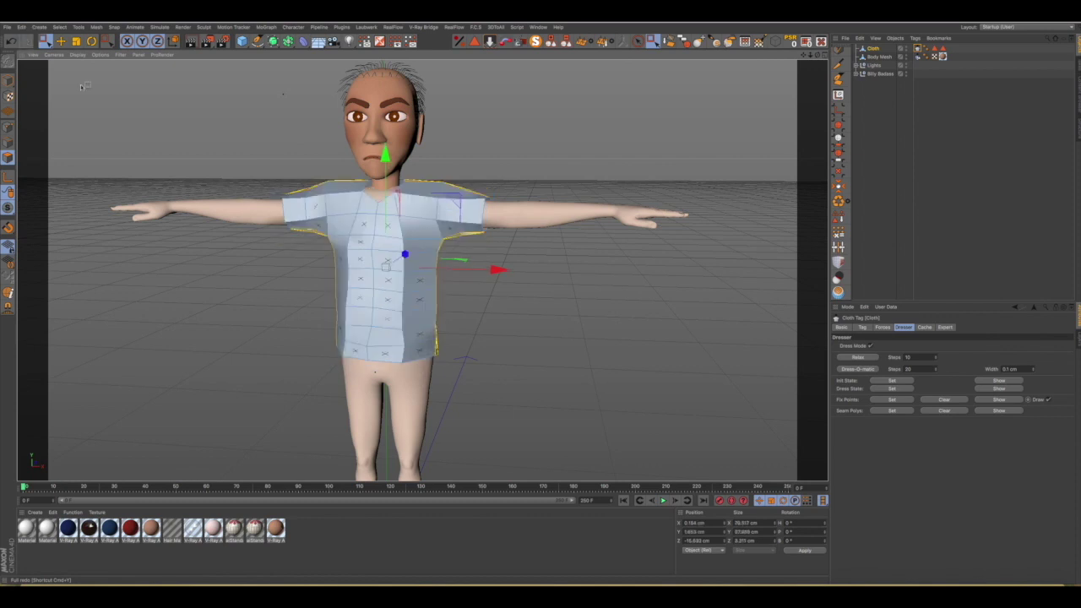
left_click_drag(420, 307, 468, 289, "alt")
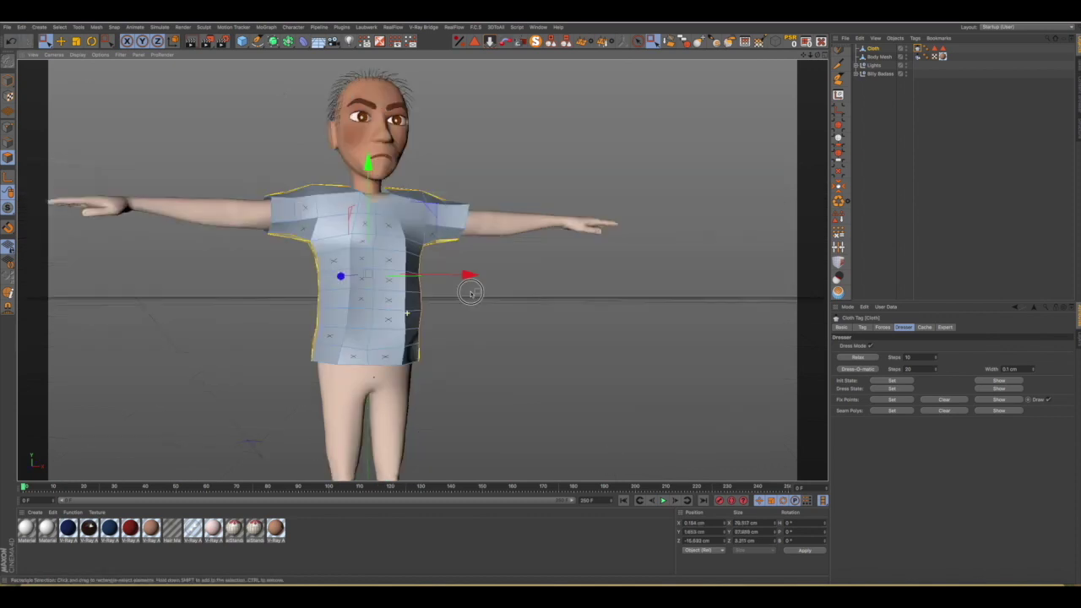
scroll(333, 217, "up", 5)
left_click_drag(333, 217, 339, 295, "alt")
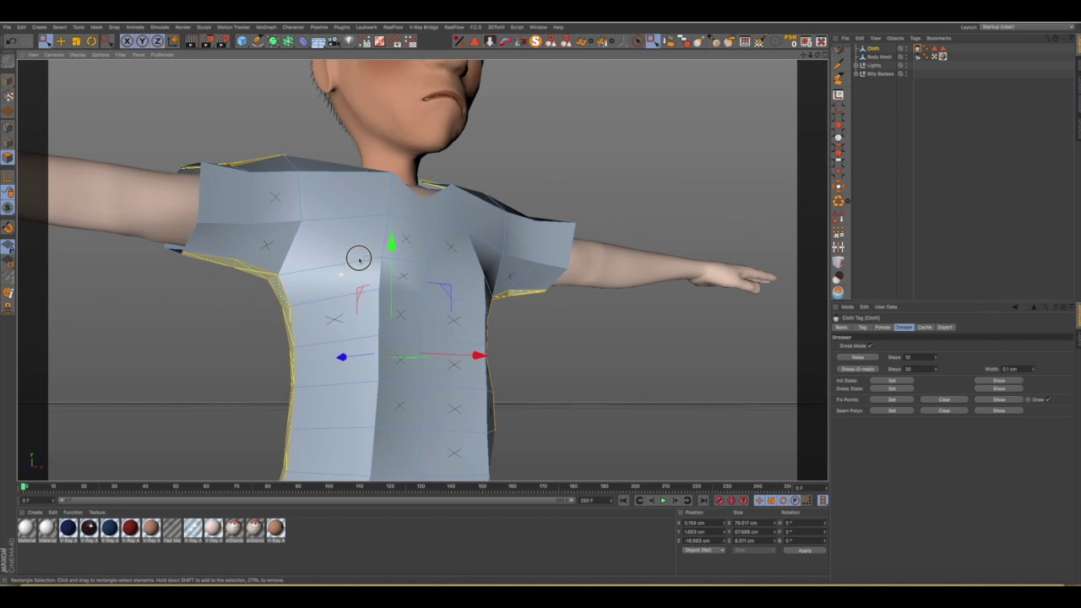
scroll(312, 293, "down", 2)
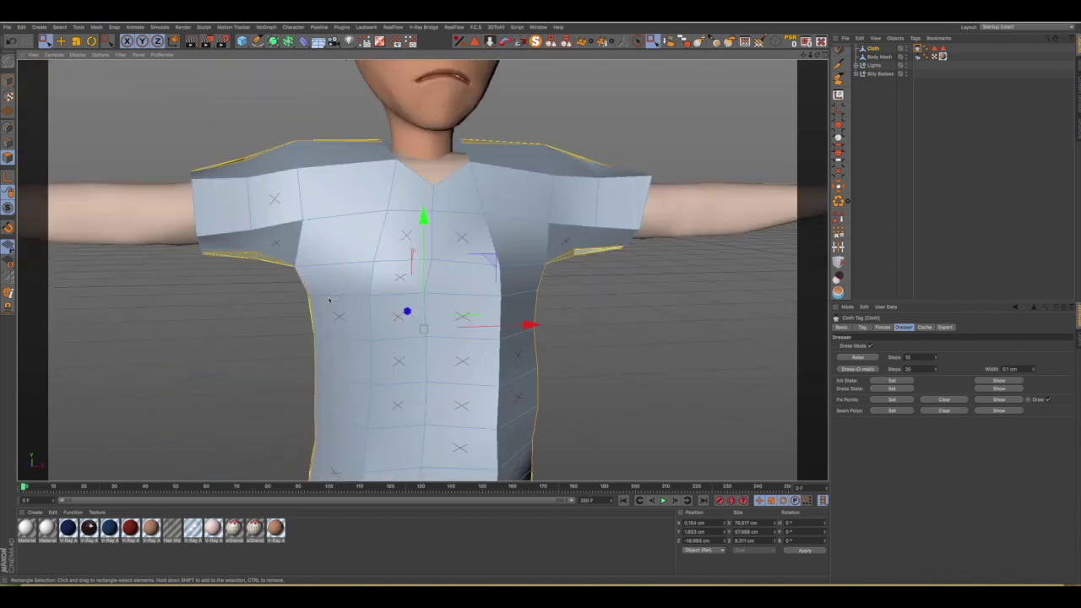
scroll(313, 293, "down", 5)
mouse_move(385, 310)
left_mouse_down("alt")
mouse_move(203, 287)
mouse_move(314, 298)
left_mouse_up("alt")
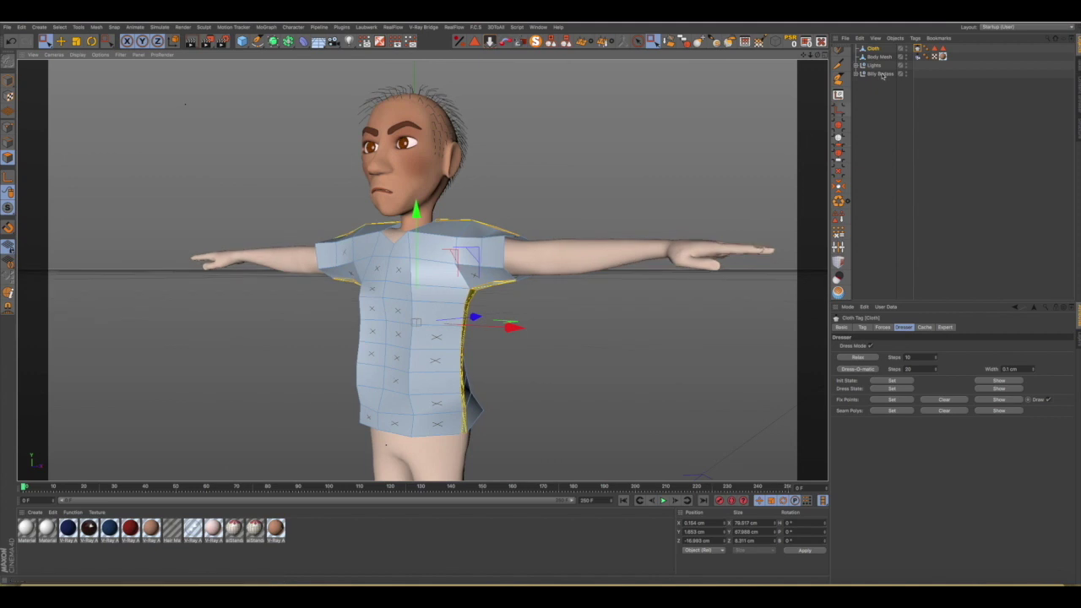
Raise the shirt's Phong Angle from 40° to 180° and orbit to check the smooth shading.
left_click(922, 49)
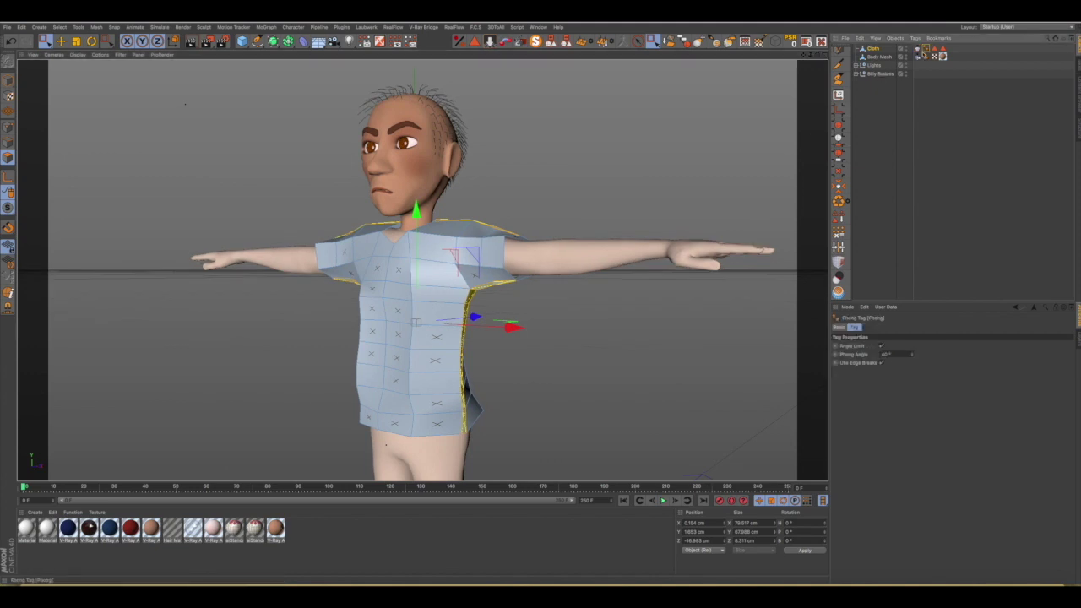
left_click_drag(913, 355, 955, 353)
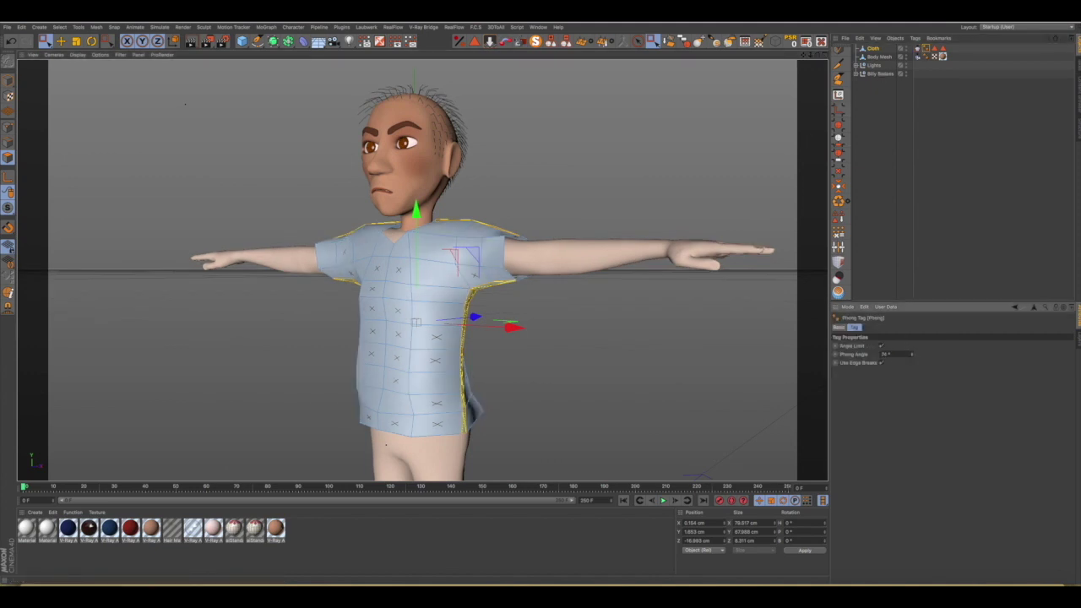
left_click_drag(424, 341, 456, 338, "alt")
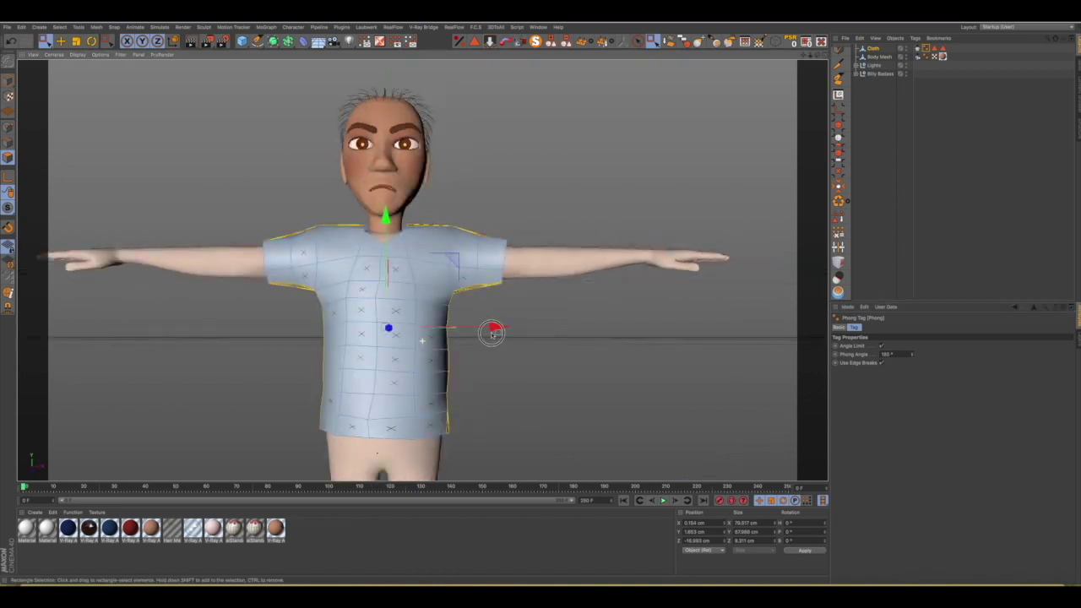
scroll(369, 282, "up", 5)
mouse_move(368, 283)
left_mouse_down("alt")
mouse_move(285, 316)
mouse_move(224, 312)
mouse_move(405, 295)
mouse_move(449, 333)
mouse_move(563, 332)
mouse_move(577, 345)
mouse_move(307, 327)
left_mouse_up("alt")
scroll(406, 295, "down", 3)
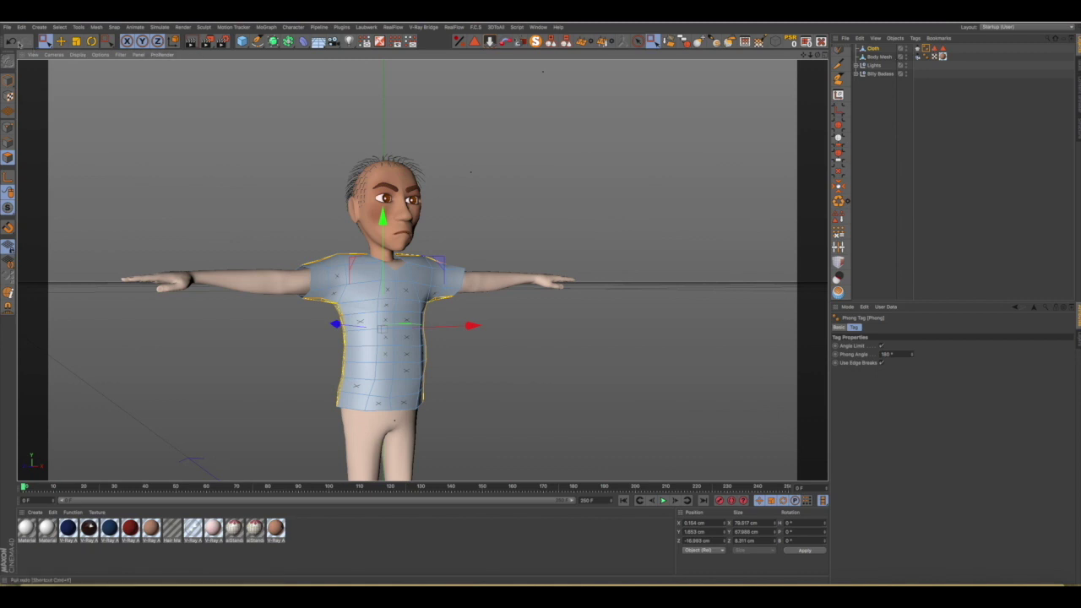
Revert the shirt to its boxy undraped shape and set its Phong Angle to 180°.
left_click(10, 41)
left_click(10, 42)
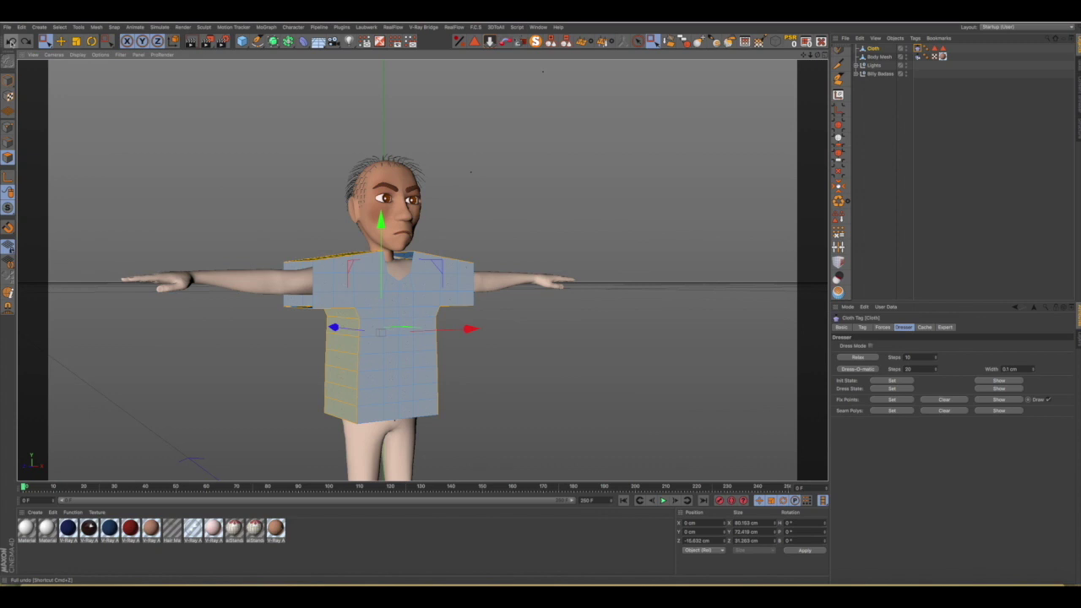
mouse_move(395, 306)
left_mouse_down("alt")
mouse_move(306, 326)
mouse_move(326, 322)
left_mouse_up("alt")
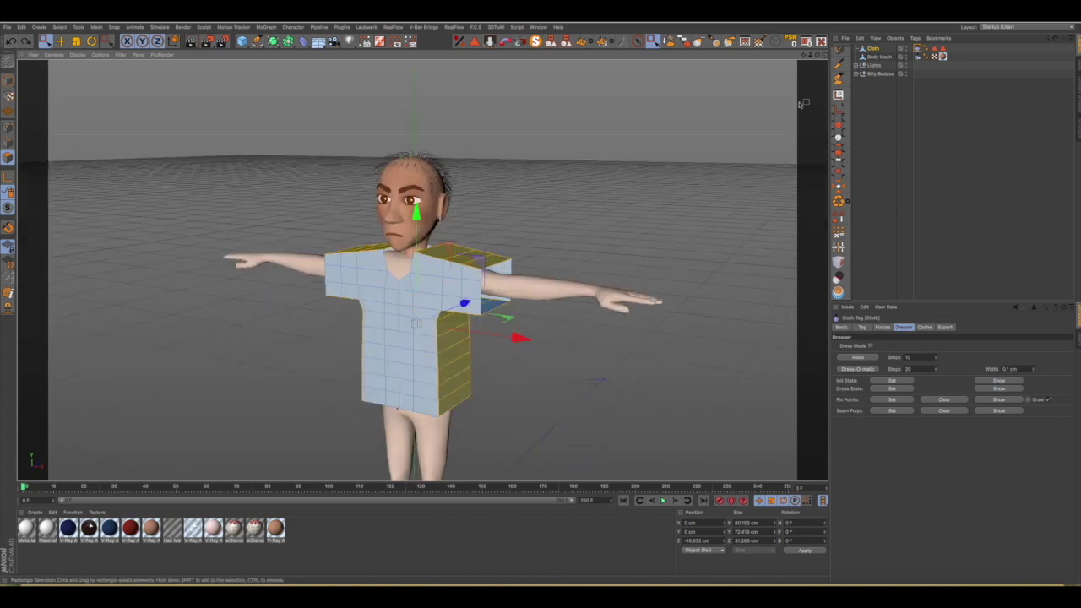
left_click(926, 49)
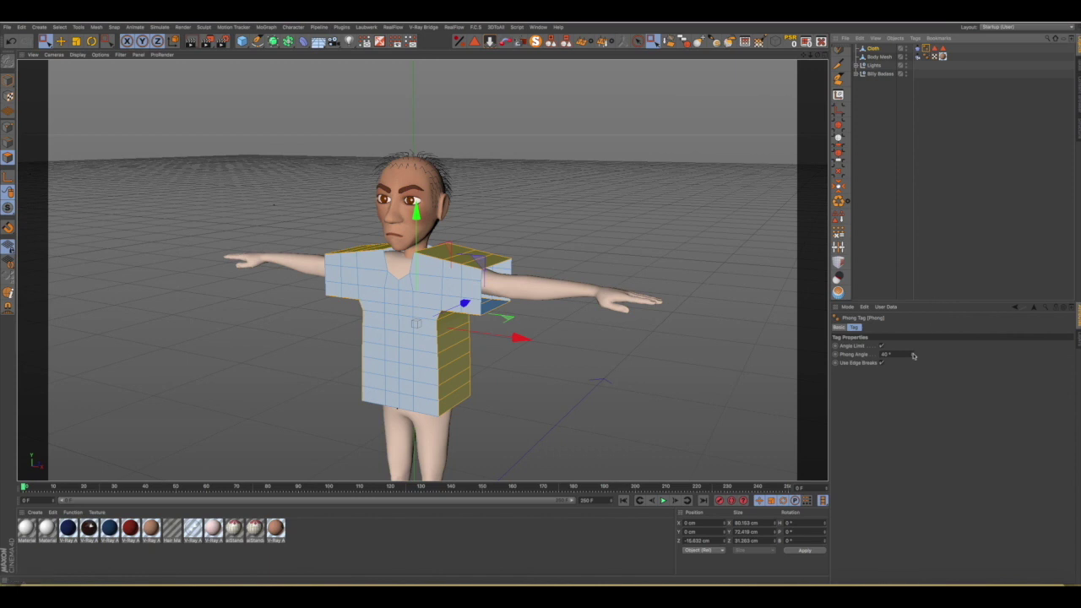
left_click_drag(913, 355, 913, 338)
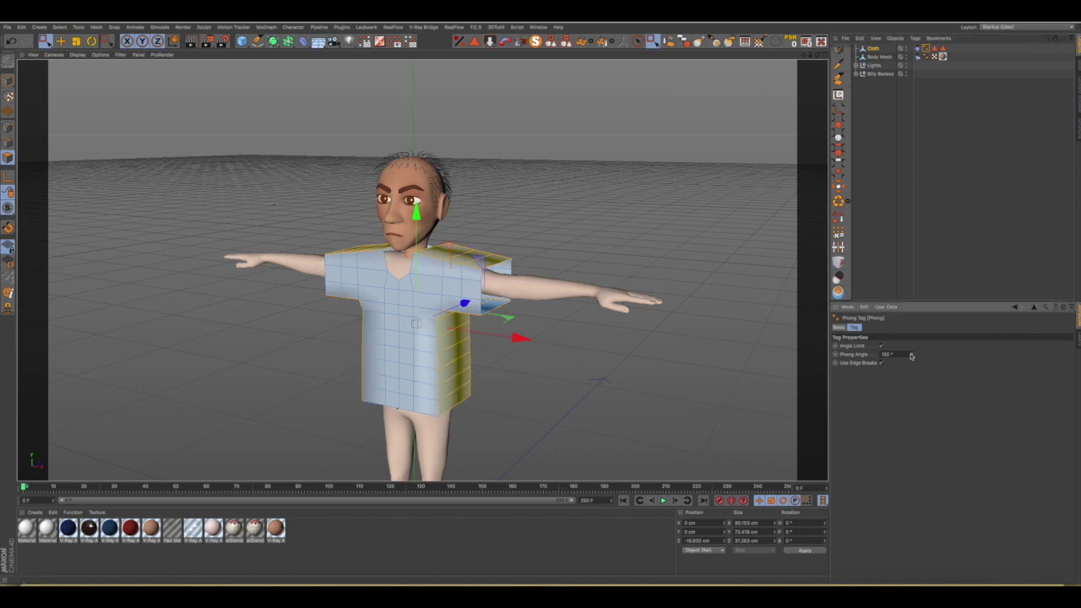
Select the Cloth object and load its stored Polygon Selection tag.
left_click(875, 49)
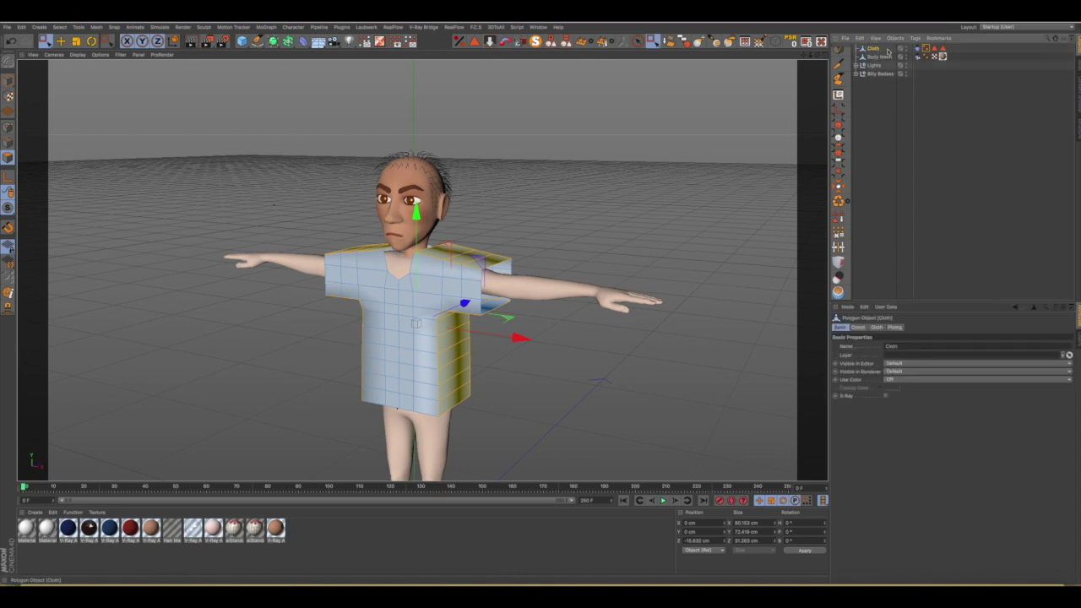
left_click(934, 48)
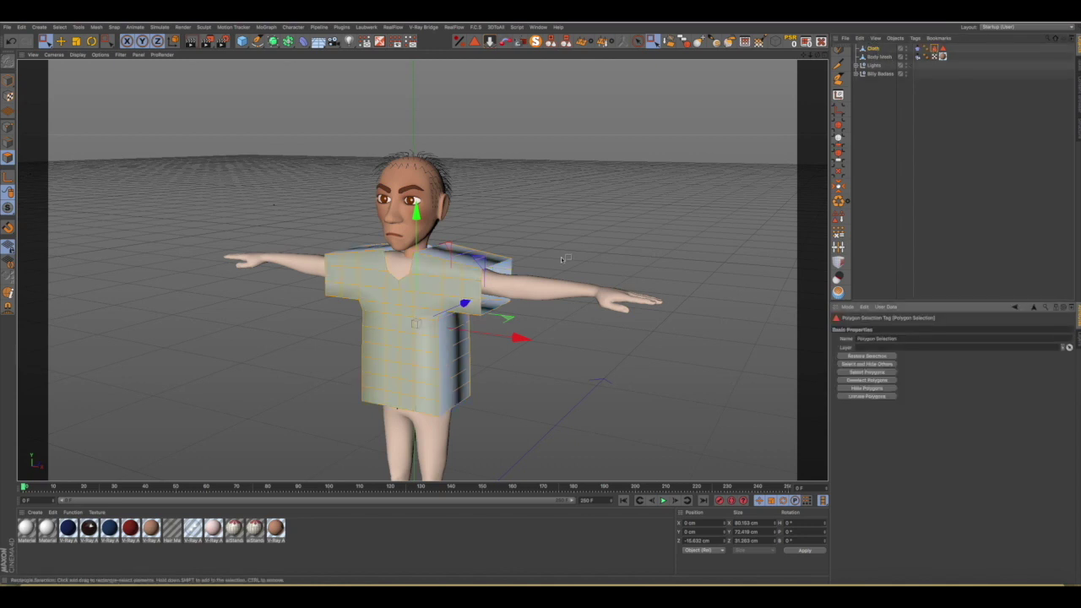
mouse_move(368, 329)
left_mouse_down("alt")
mouse_move(494, 300)
mouse_move(478, 314)
mouse_move(242, 299)
mouse_move(488, 305)
mouse_move(437, 305)
left_mouse_up("alt")
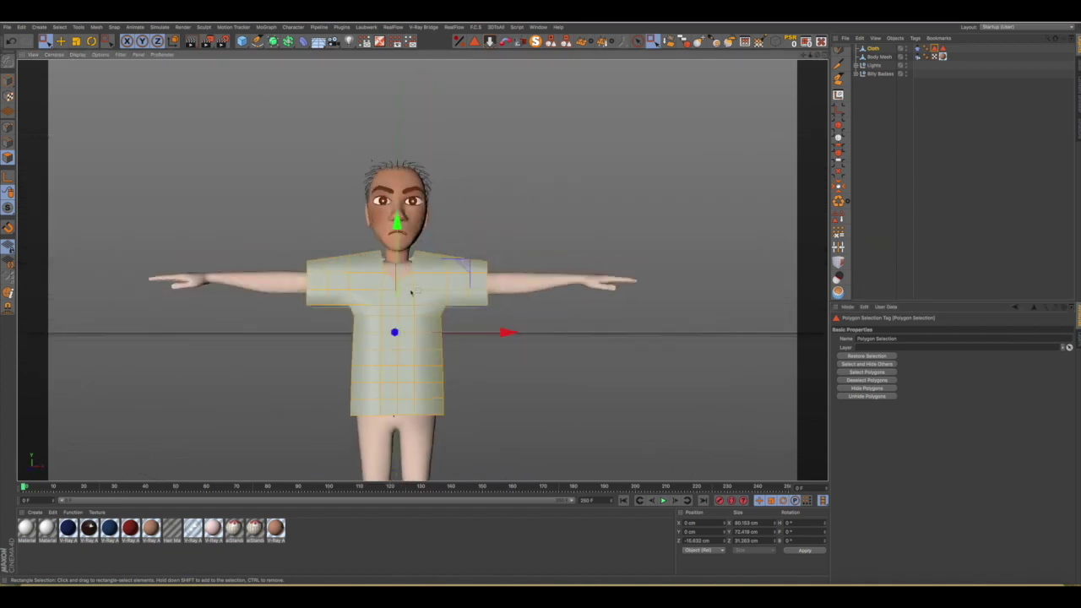
Subdivide the boxy shirt mesh into a finer polygon grid.
right_click(411, 291)
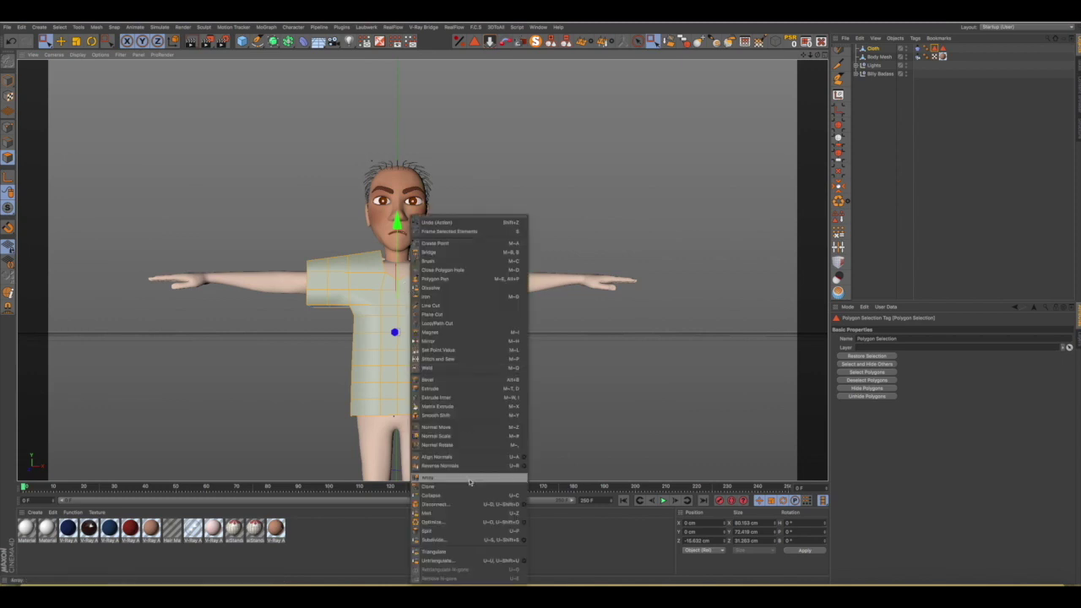
left_click(436, 541)
mouse_move(403, 297)
left_mouse_down("alt")
mouse_move(270, 309)
mouse_move(360, 325)
mouse_move(507, 316)
mouse_move(314, 313)
mouse_move(413, 303)
left_mouse_up("alt")
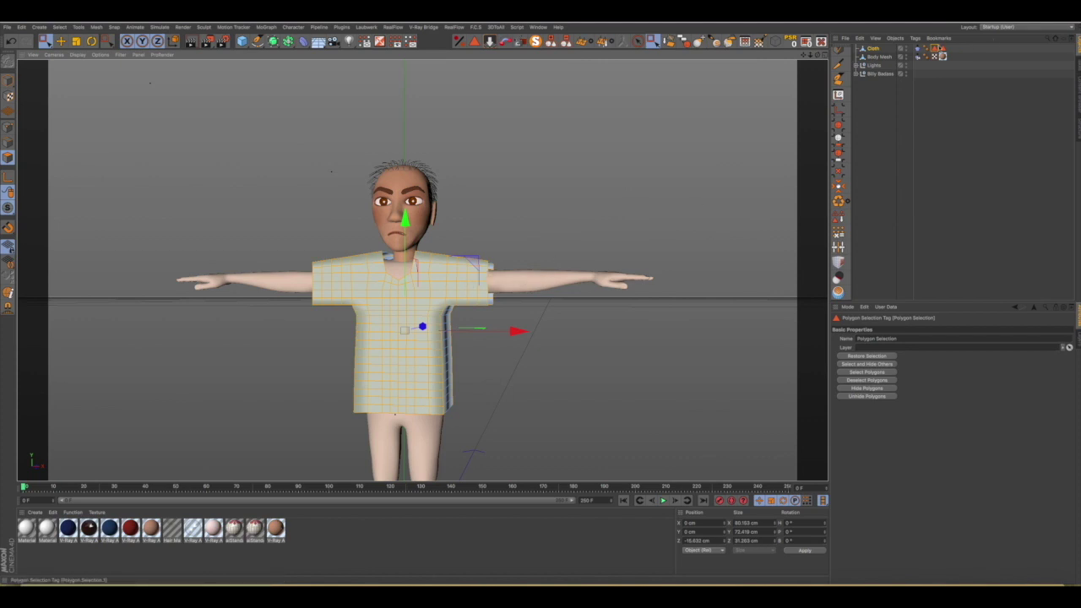
Check the Polygon Selection.1 seam tag and return to the Cloth tag's Dresser settings.
left_click(920, 49)
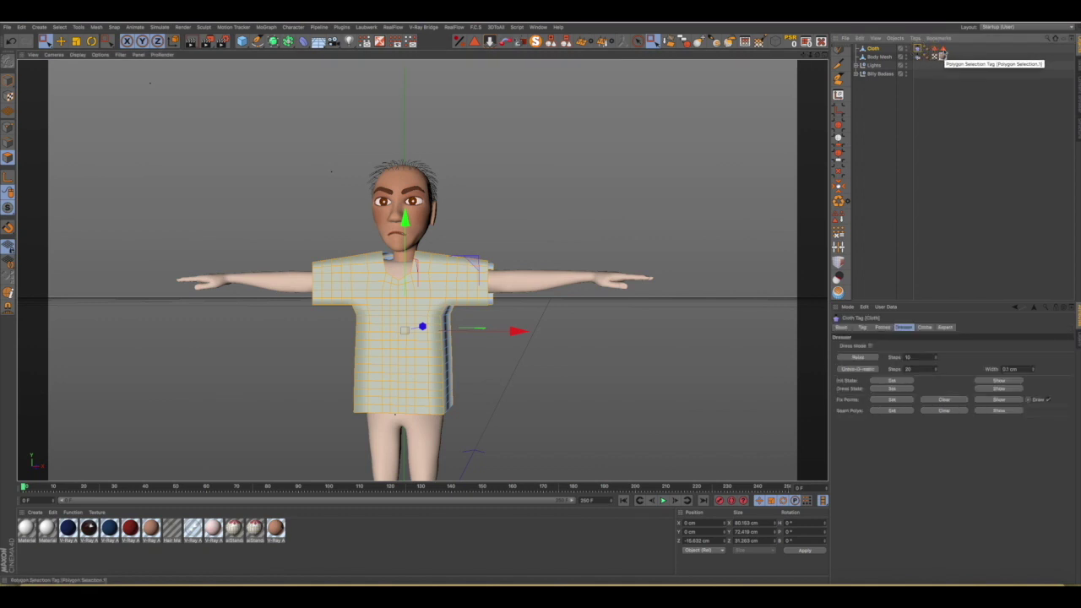
left_click(943, 51)
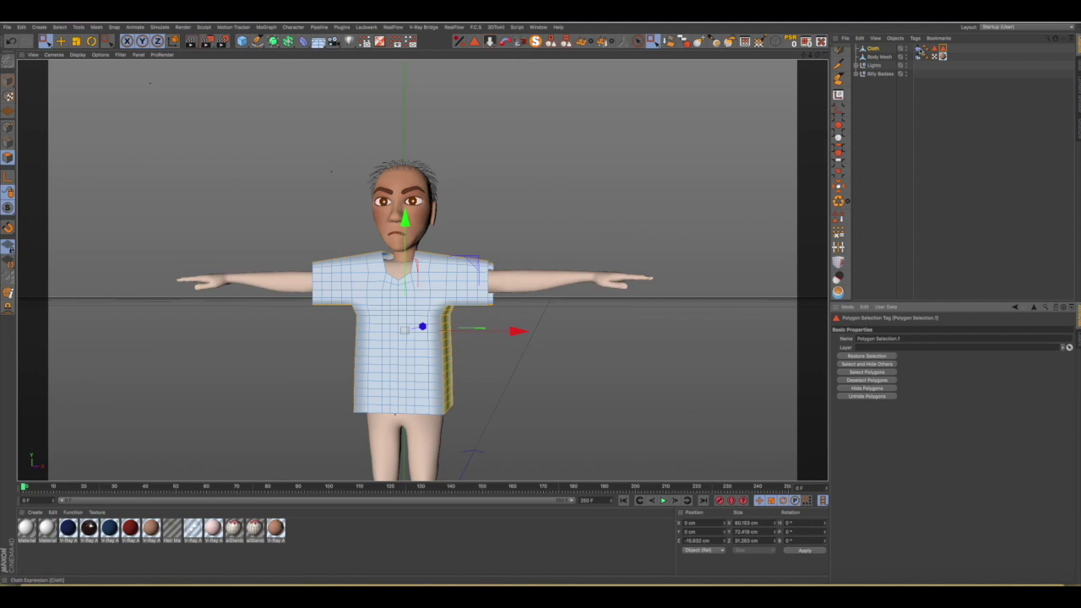
left_click(918, 49)
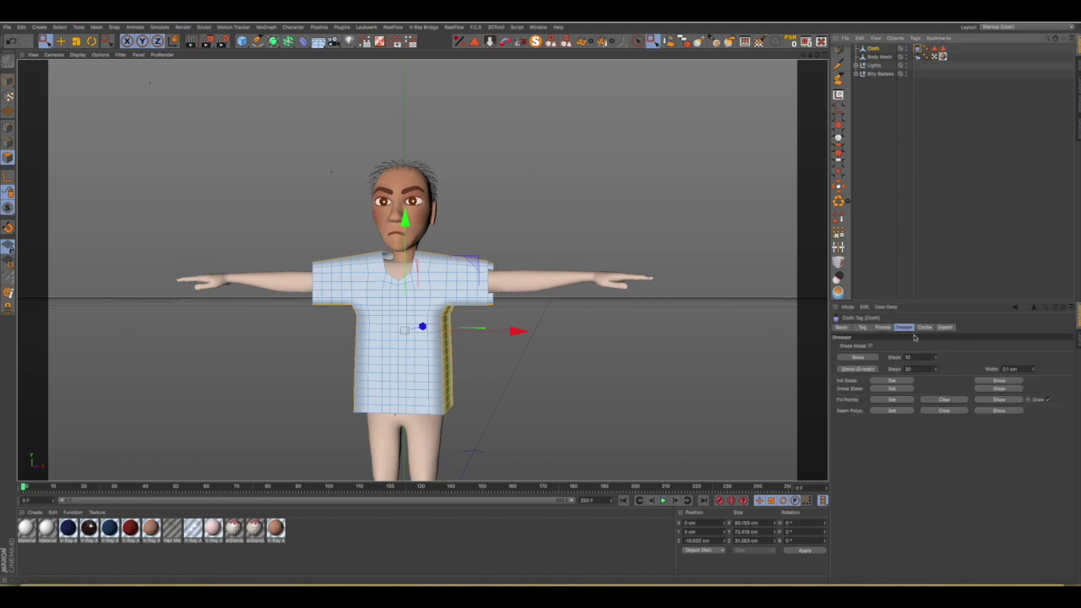
Set the dress state and seam polygons, then run Dress-O-matic on the subdivided shirt.
left_click_drag(426, 366, 352, 355, "alt")
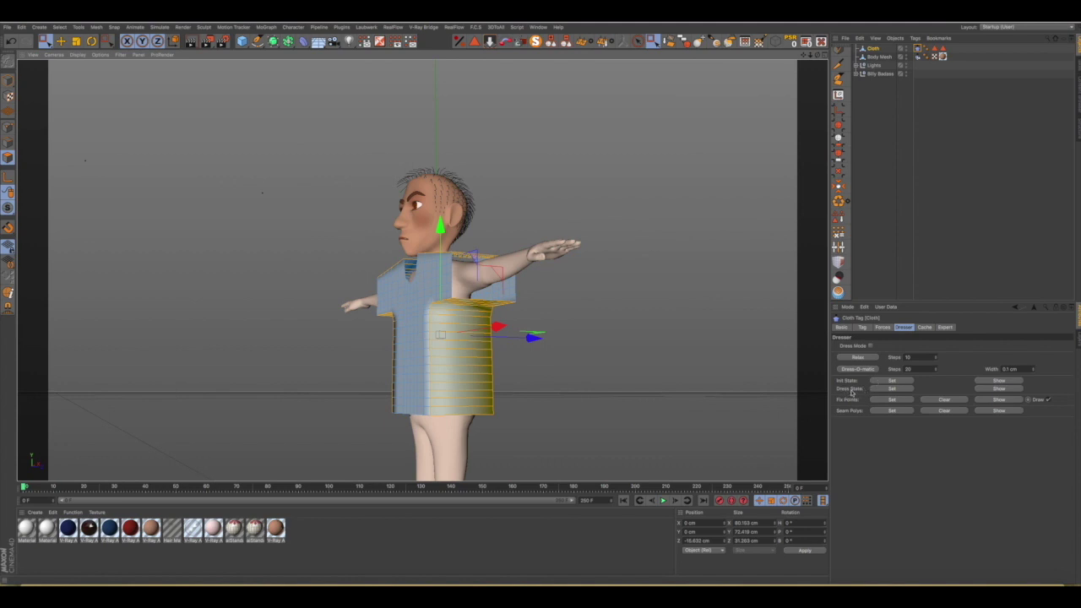
left_click(884, 390)
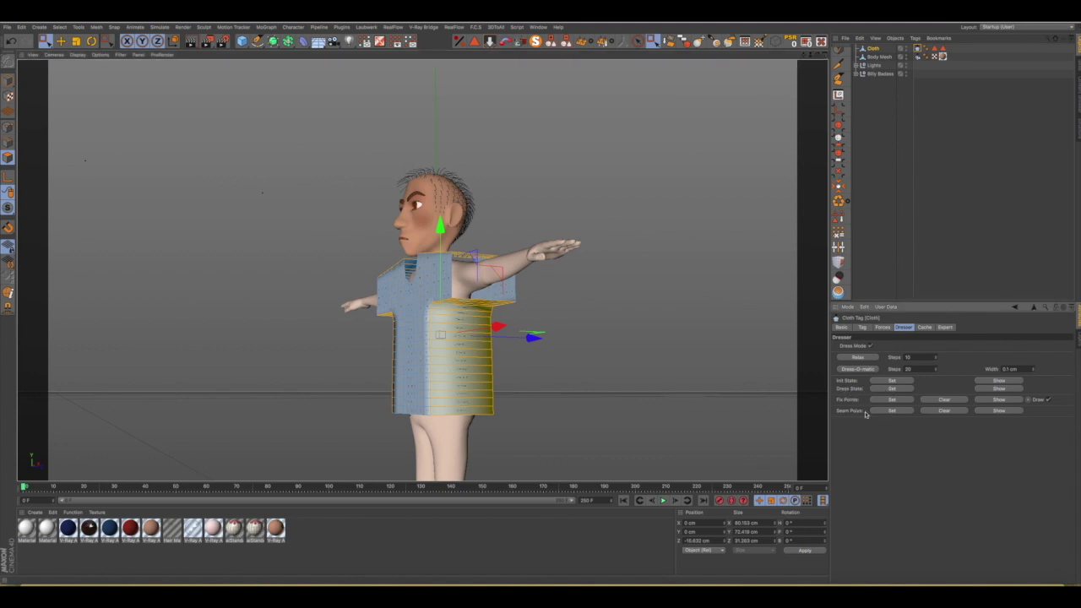
left_click(891, 410)
left_click(858, 369)
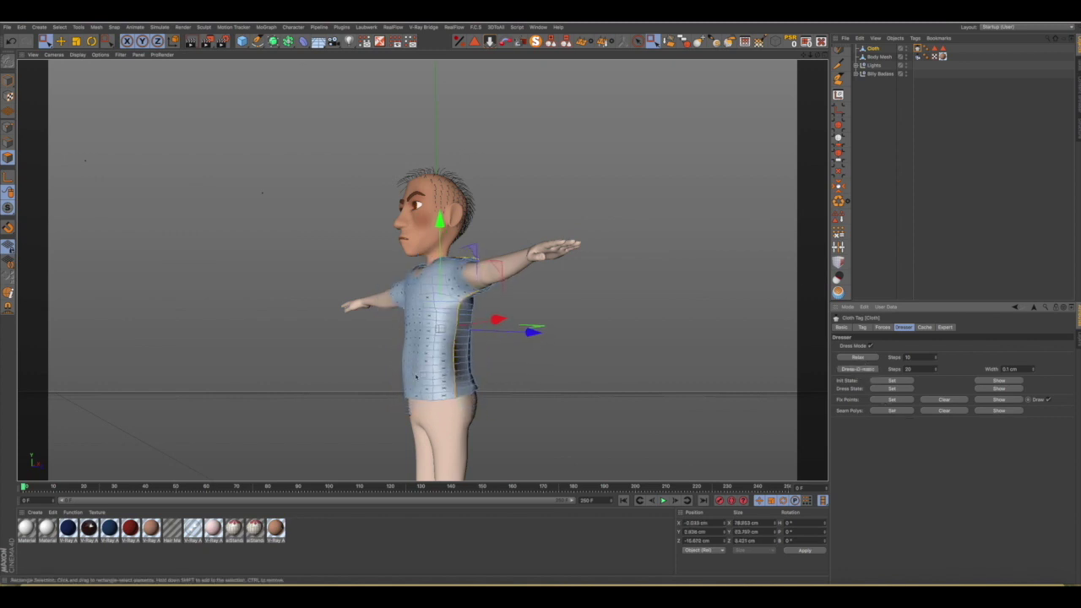
Orbit around the fitted shirt to inspect its front, back and sides.
left_click_drag(425, 377, 507, 389, "alt")
scroll(414, 360, "up", 3)
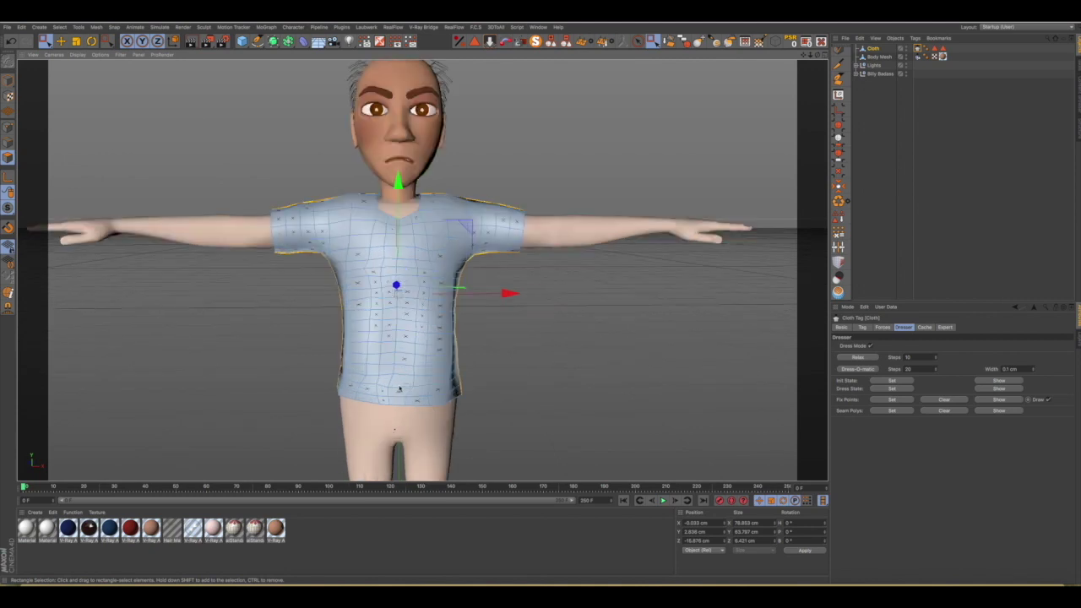
mouse_move(414, 360)
left_mouse_down("alt")
mouse_move(497, 362)
mouse_move(285, 346)
mouse_move(302, 360)
mouse_move(397, 353)
mouse_move(398, 313)
mouse_move(355, 306)
mouse_move(387, 306)
mouse_move(212, 316)
left_mouse_up("alt")
scroll(394, 306, "up", 3)
mouse_move(409, 322)
left_mouse_down("alt")
mouse_move(346, 318)
mouse_move(312, 367)
mouse_move(328, 328)
mouse_move(406, 285)
left_mouse_up("alt")
scroll(406, 284, "down", 2)
scroll(436, 342, "down", 3)
mouse_move(436, 343)
left_mouse_down("alt")
mouse_move(458, 333)
mouse_move(418, 301)
mouse_move(456, 304)
mouse_move(490, 330)
mouse_move(492, 369)
mouse_move(484, 347)
left_mouse_up("alt")
scroll(417, 276, "up", 5)
scroll(495, 363, "down", 3)
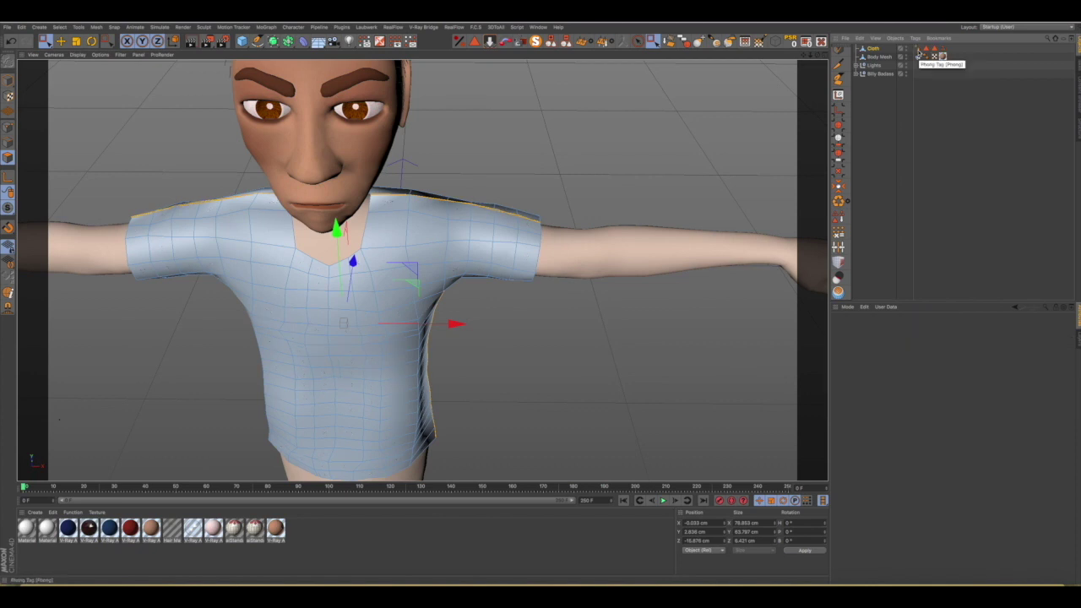
Check the body's cloth collider tag settings, then deselect the tag and level the view.
left_click(918, 56)
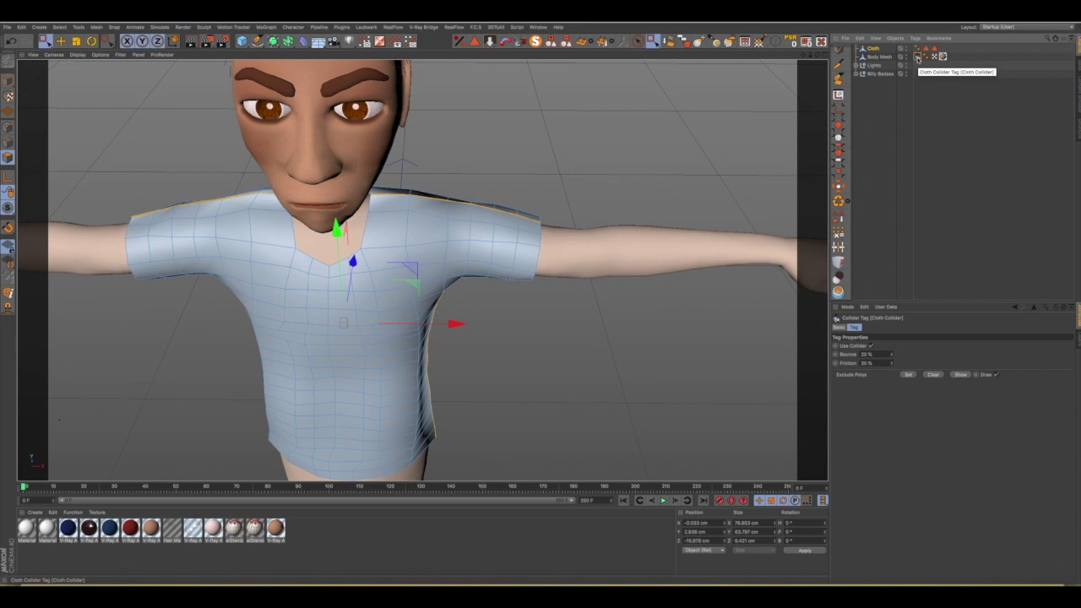
left_click(946, 93)
scroll(623, 182, "up", 3)
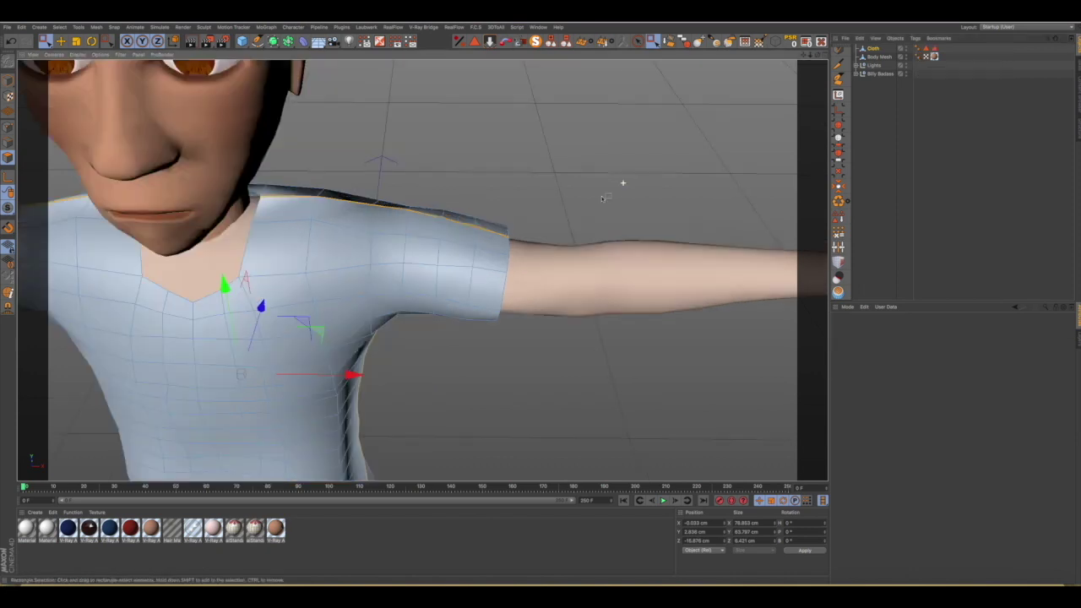
scroll(603, 198, "down", 2)
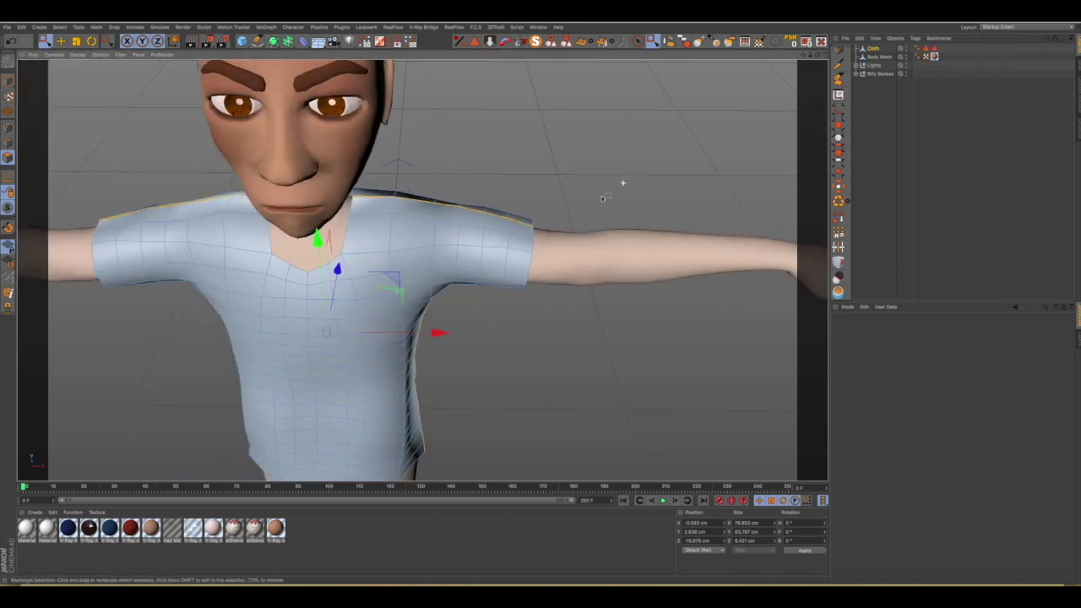
scroll(601, 198, "down", 2)
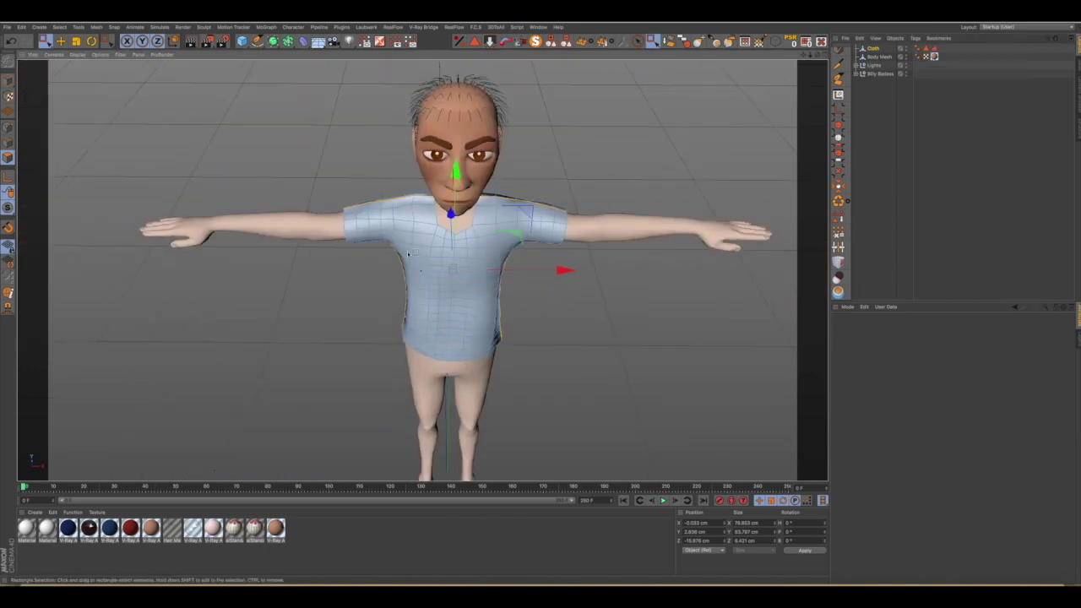
left_click_drag(414, 266, 393, 216, "alt")
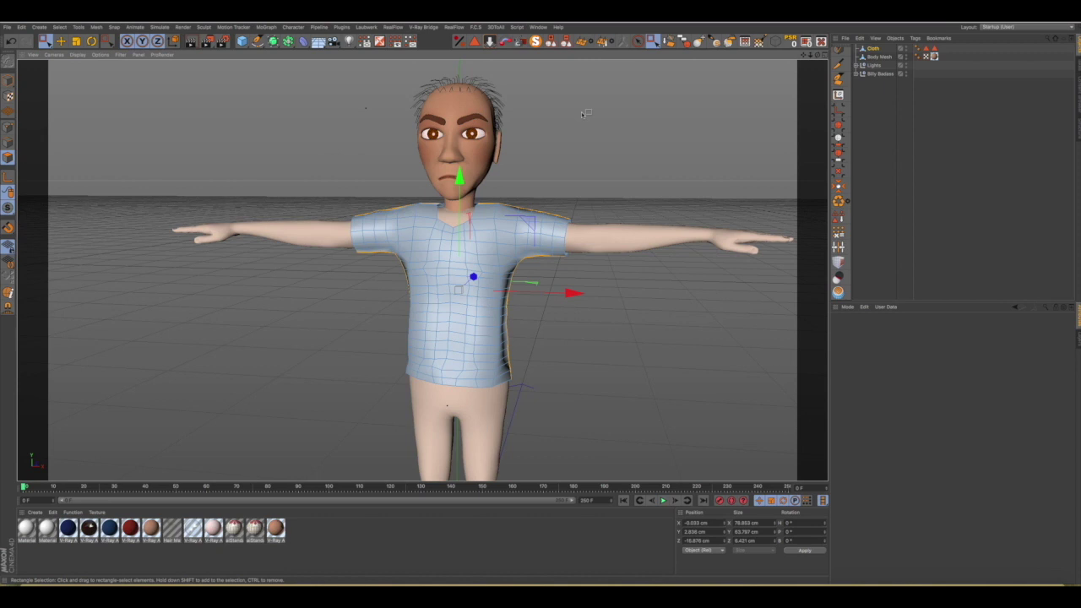
Set the Smooth brush to size 100, tune its pressure, and smooth the right shoulder and armpit.
left_click(729, 41)
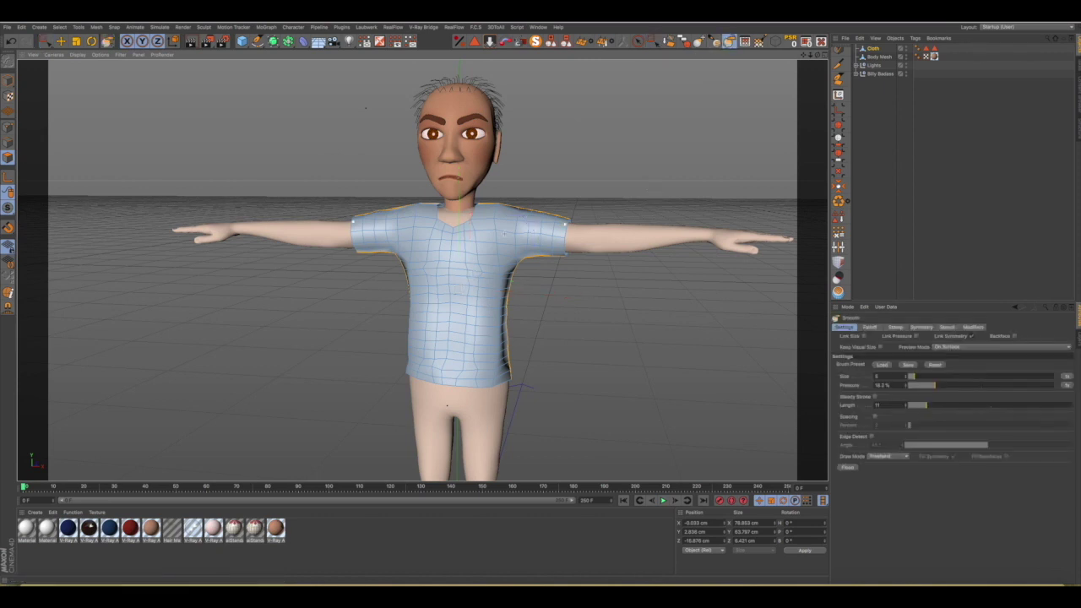
left_click_drag(937, 377, 1077, 375)
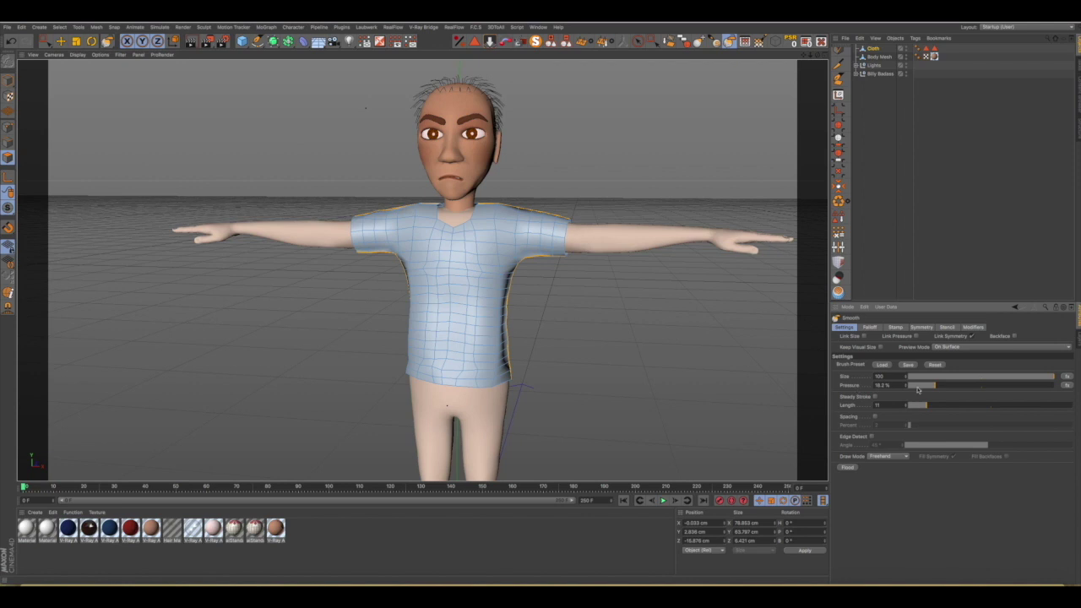
left_click_drag(931, 386, 921, 386)
left_click_drag(544, 269, 431, 254)
left_click_drag(441, 290, 478, 276, "alt")
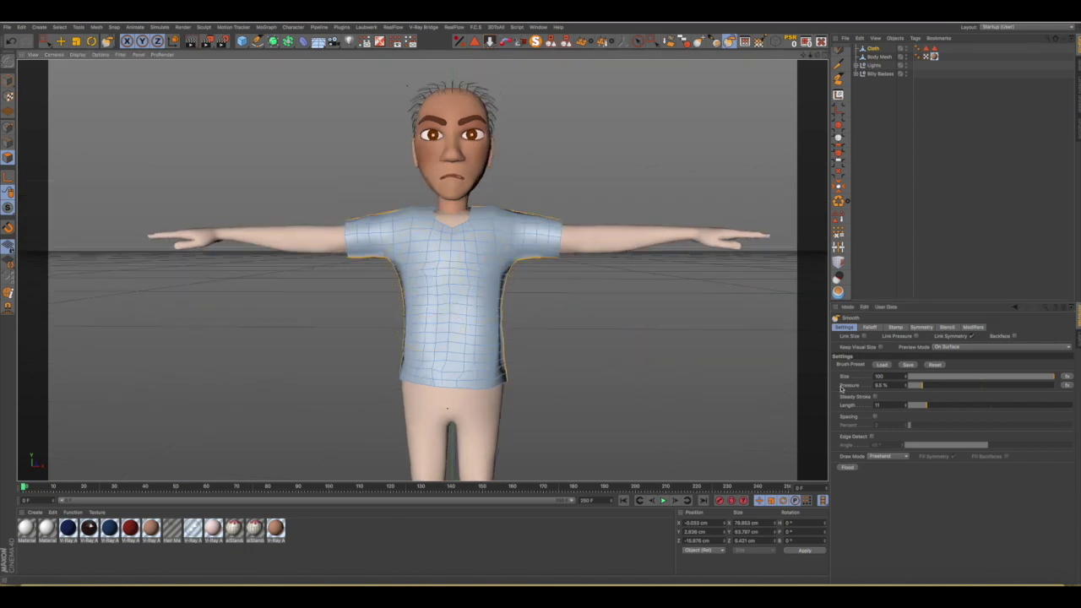
left_click_drag(921, 387, 940, 385)
Reselect the Cloth shirt object with the Move tool active.
left_click(872, 49)
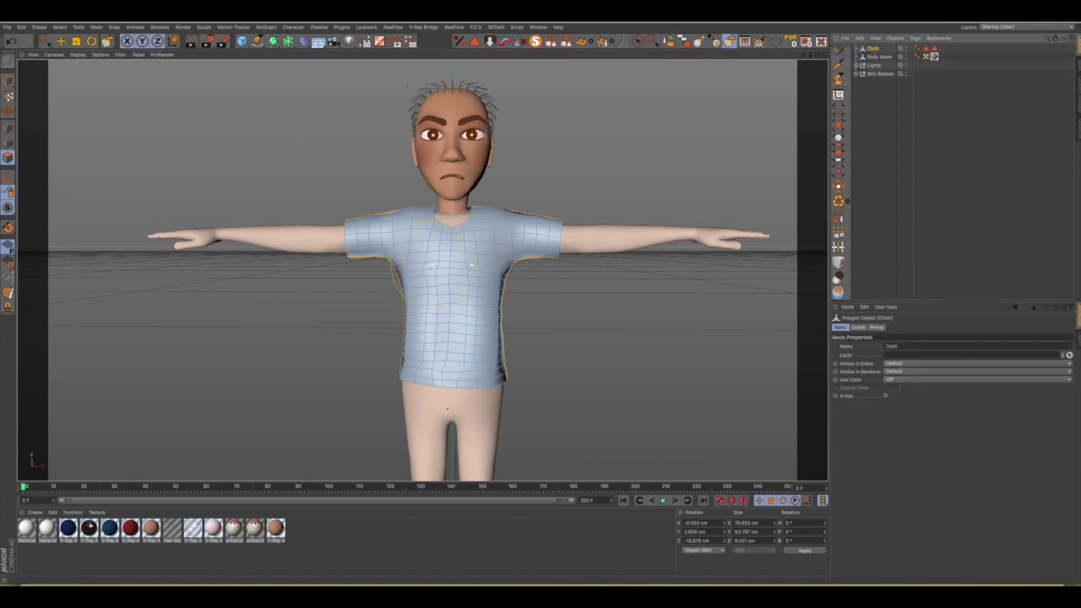
left_click(60, 40)
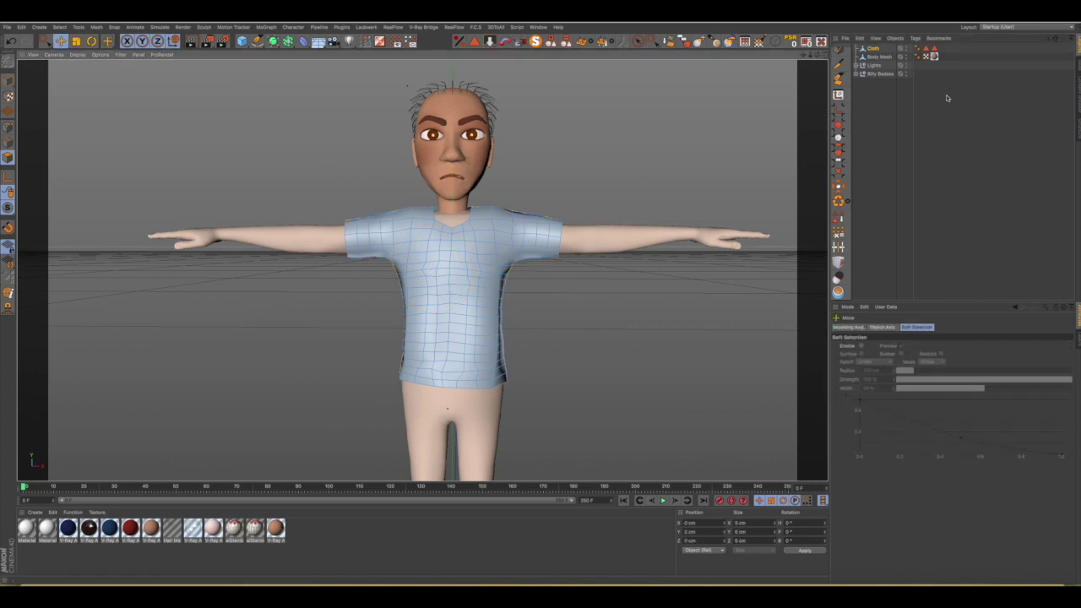
left_click(873, 49)
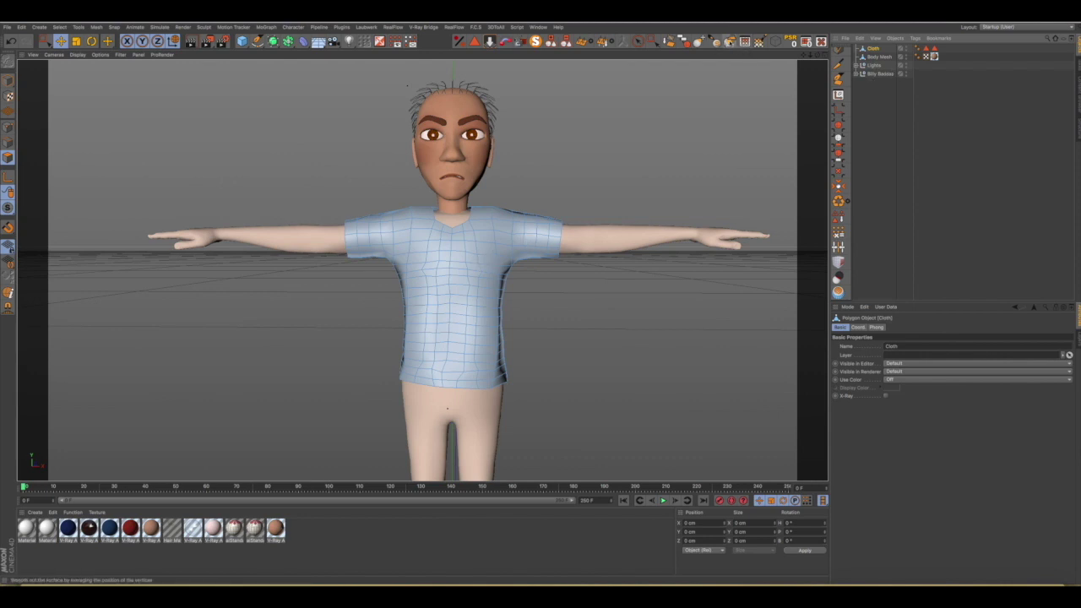
With the Smooth brush, smooth the shirt across the chest, orbiting around the character's back and sides.
left_click(731, 43)
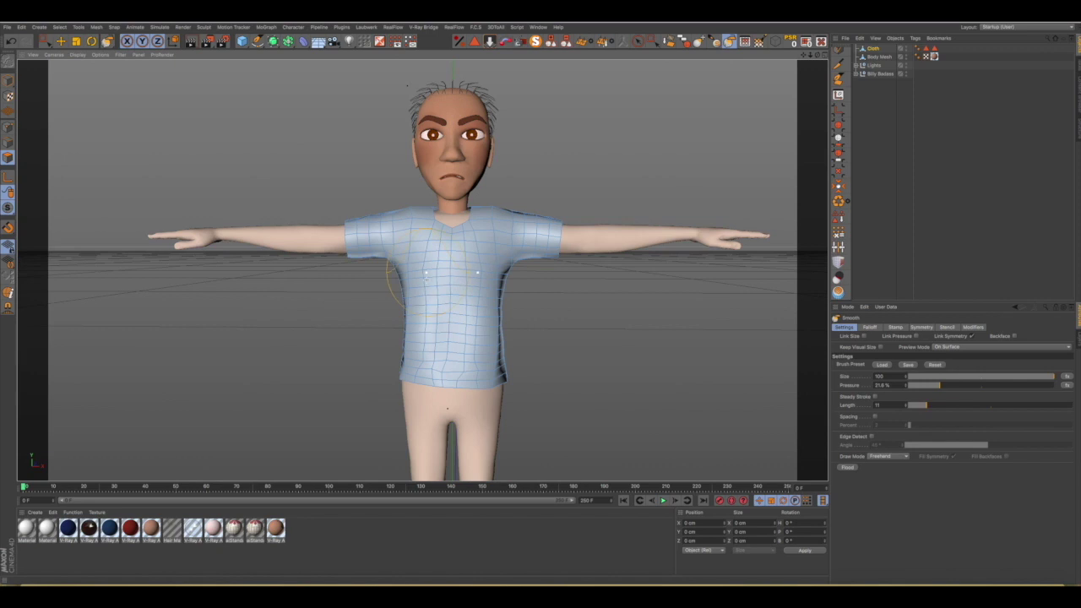
left_click_drag(443, 289, 450, 300)
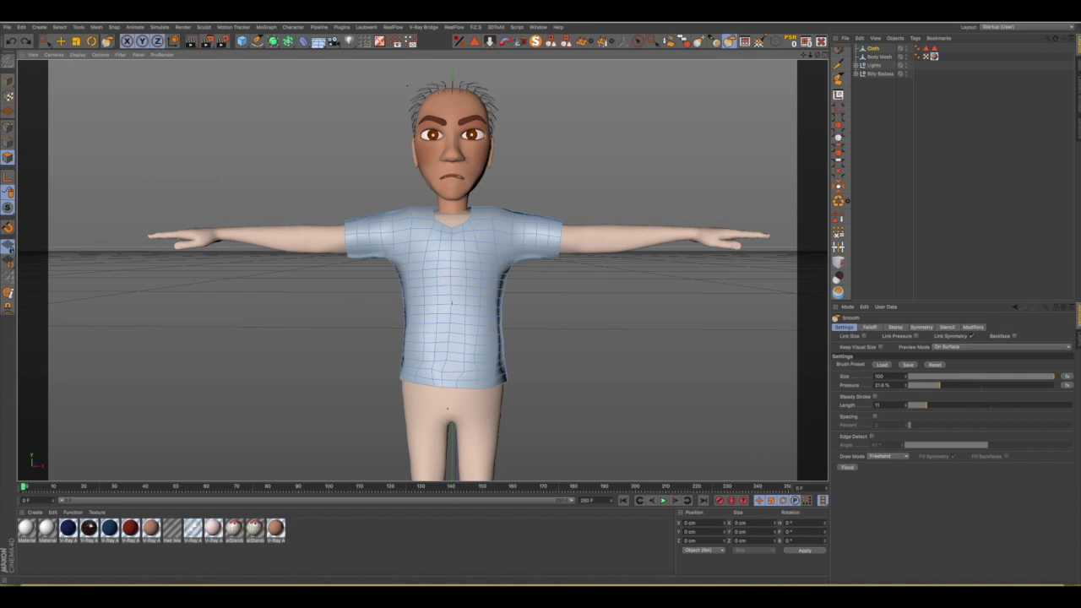
mouse_move(454, 308)
left_mouse_down("alt")
mouse_move(254, 309)
mouse_move(284, 310)
left_mouse_up("alt")
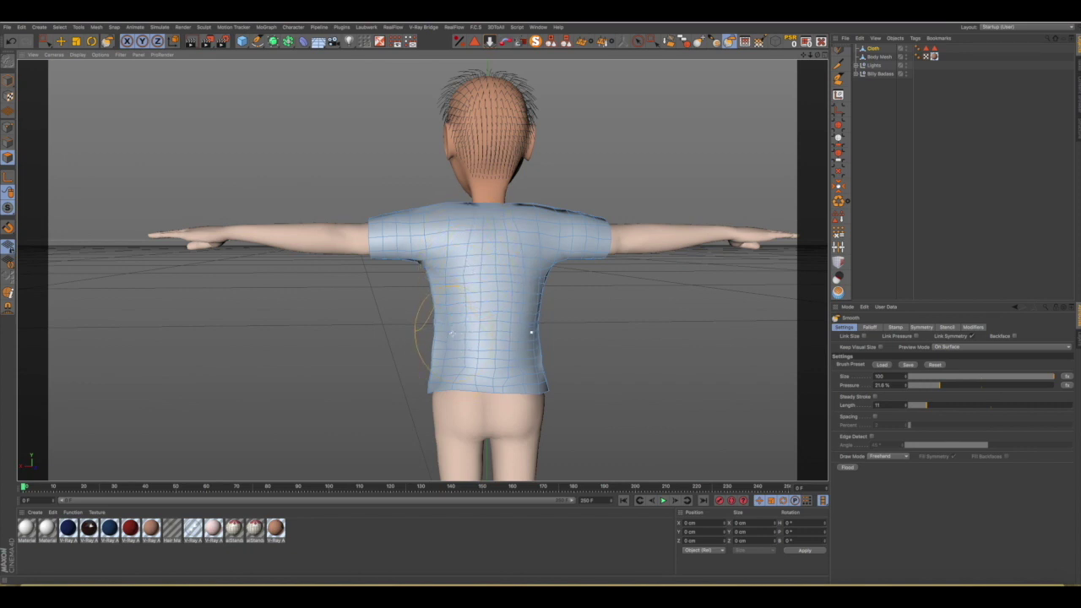
mouse_move(466, 340)
left_mouse_down("alt")
mouse_move(551, 332)
mouse_move(487, 322)
left_mouse_up("alt")
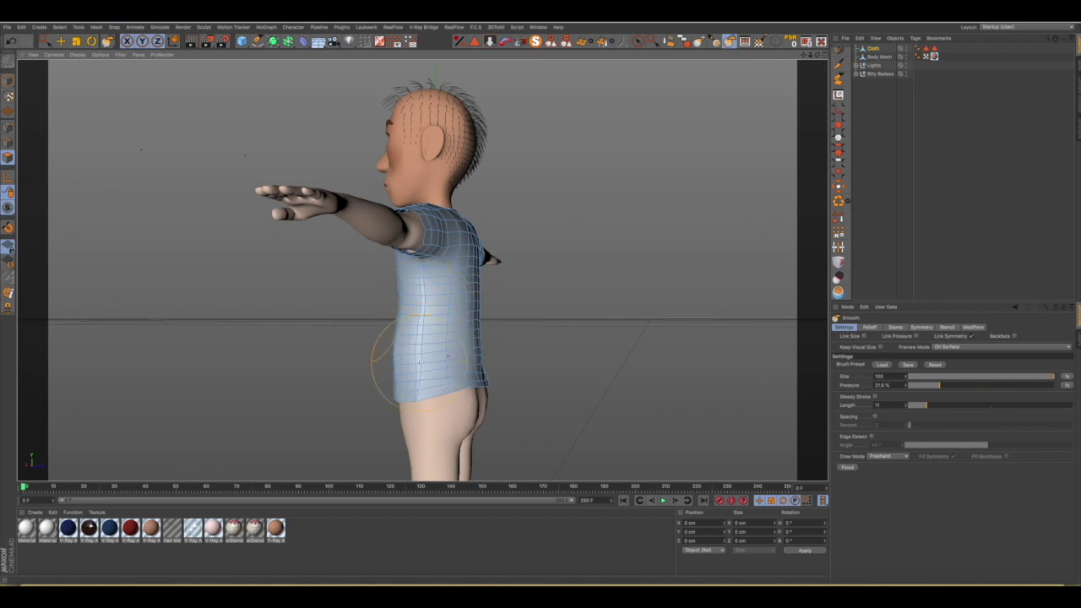
mouse_move(422, 348)
left_mouse_down("alt")
mouse_move(688, 347)
mouse_move(675, 346)
left_mouse_up("alt")
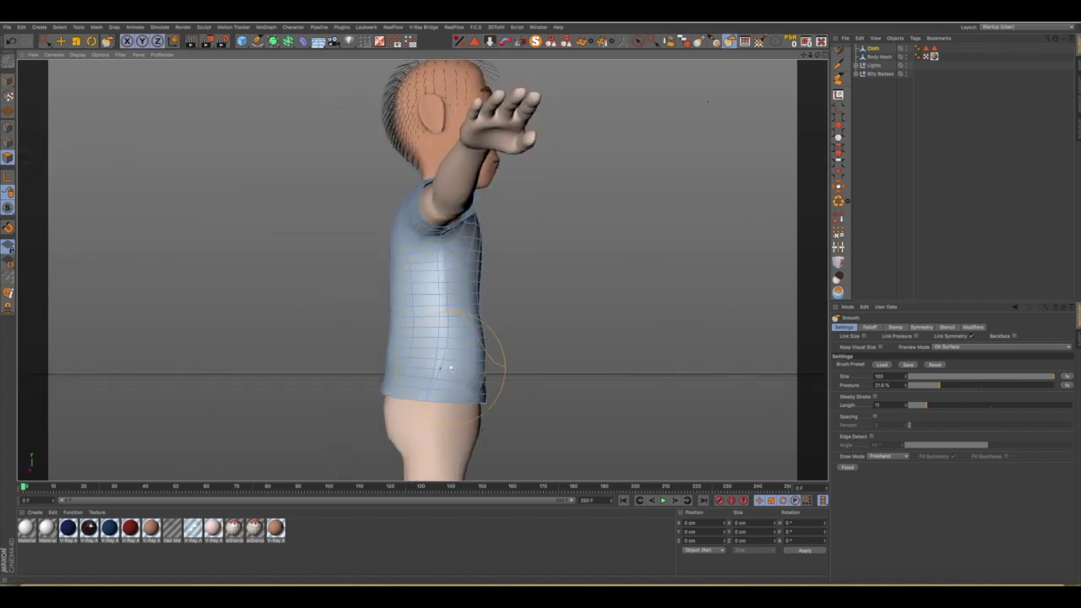
mouse_move(459, 362)
left_mouse_down("alt")
mouse_move(433, 361)
mouse_move(470, 364)
left_mouse_up("alt")
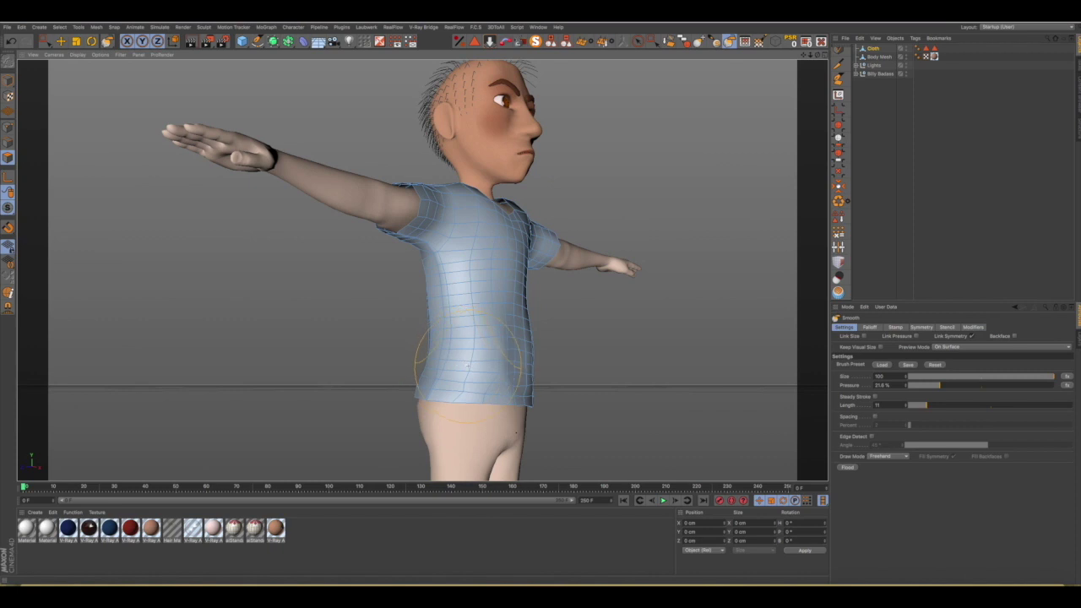
mouse_move(467, 296)
left_mouse_down()
mouse_move(459, 309)
mouse_move(372, 317)
left_mouse_up()
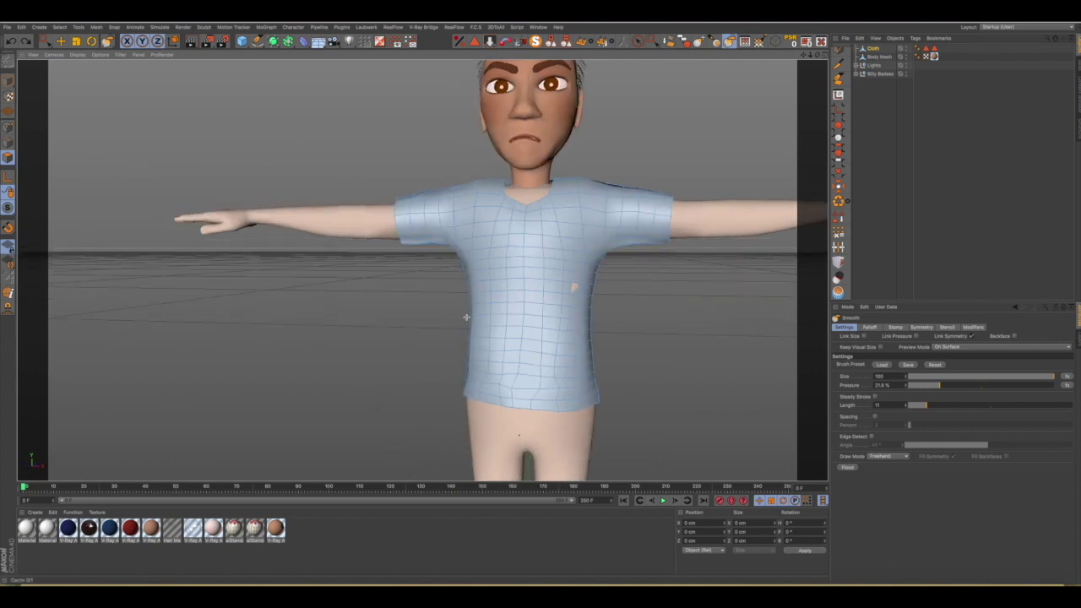
Smooth the shirt over the shoulder and orbit around to check the back and sides.
mouse_move(523, 316)
left_mouse_down("alt")
mouse_move(439, 333)
mouse_move(589, 375)
left_mouse_up("alt")
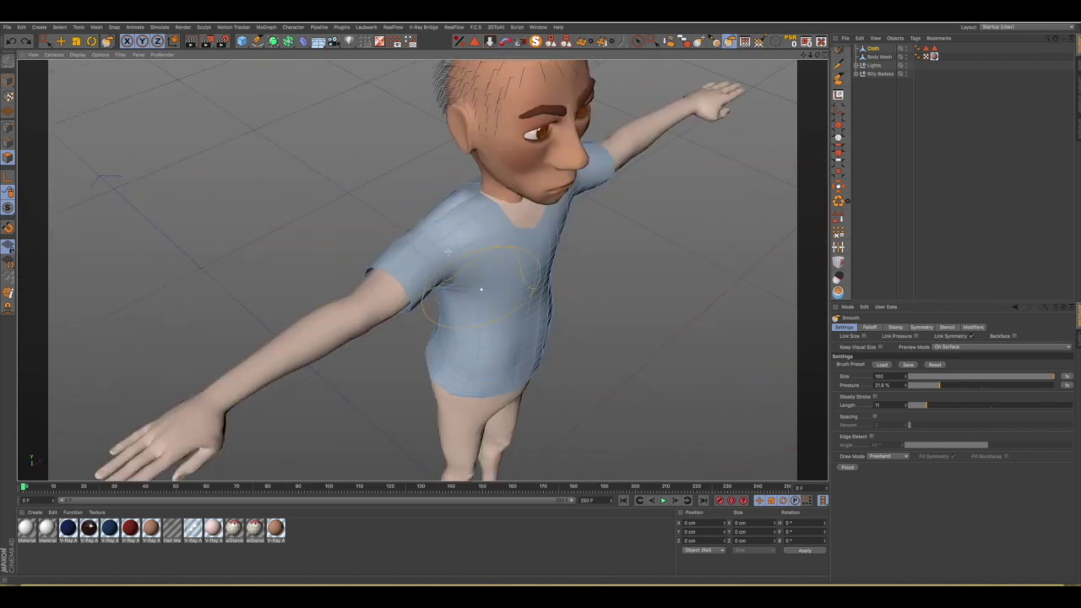
mouse_move(459, 215)
left_mouse_down()
mouse_move(372, 240)
mouse_move(567, 244)
mouse_move(580, 234)
left_mouse_up()
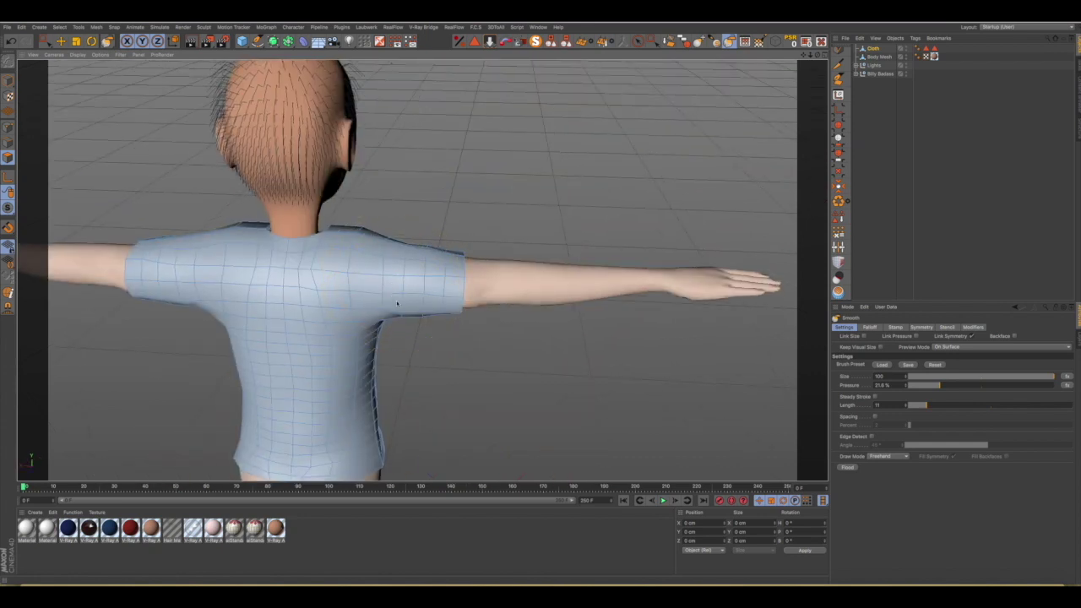
left_click_drag(804, 56, 946, 8)
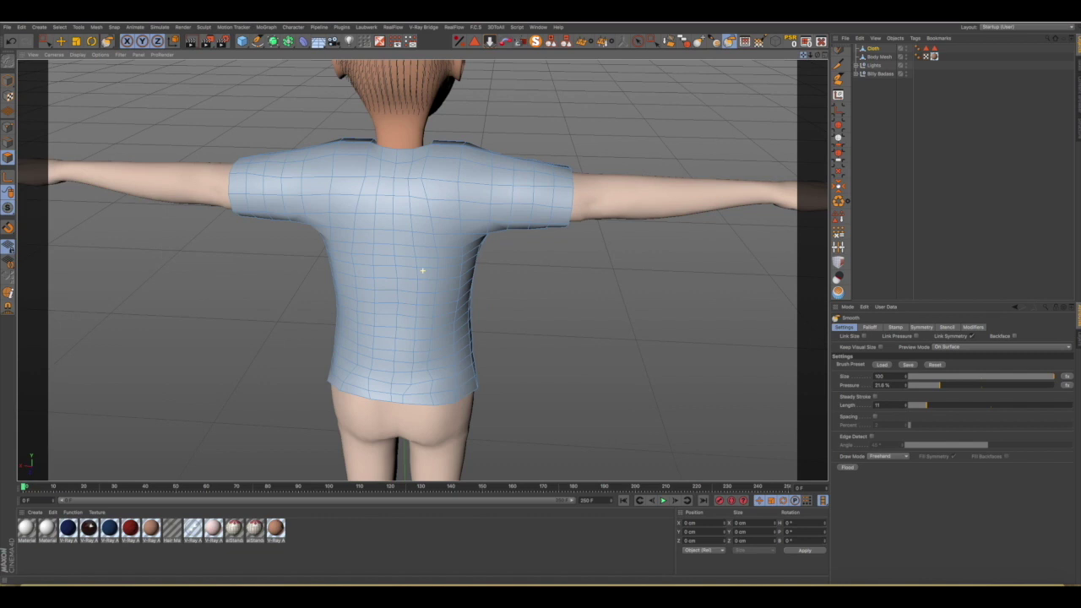
mouse_move(505, 191)
left_mouse_down("alt")
mouse_move(517, 210)
mouse_move(444, 191)
mouse_move(549, 194)
mouse_move(573, 173)
left_mouse_up("alt")
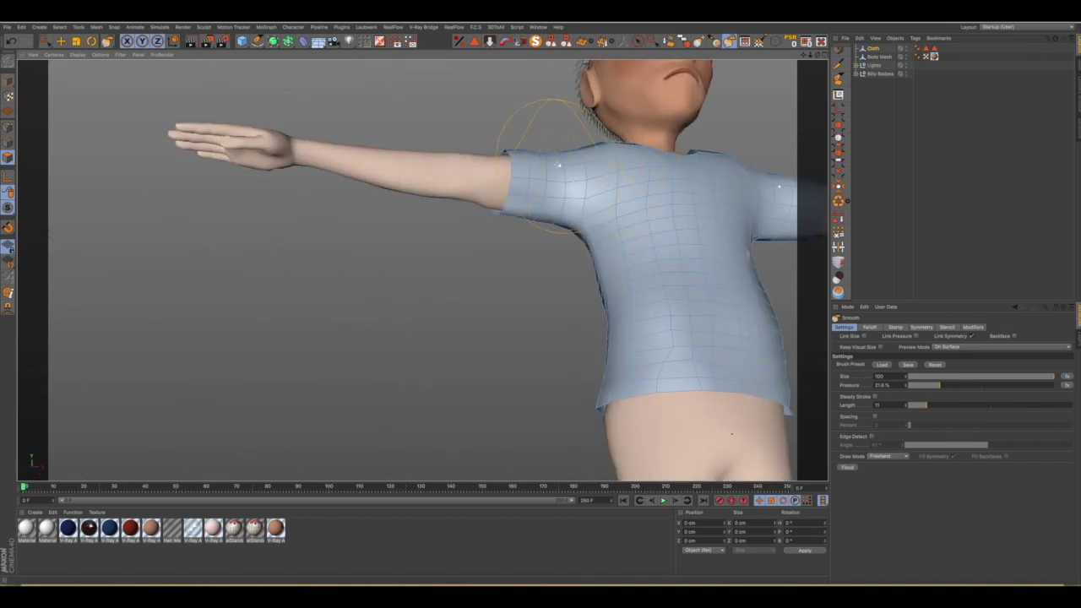
left_click_drag(634, 203, 632, 239, "alt")
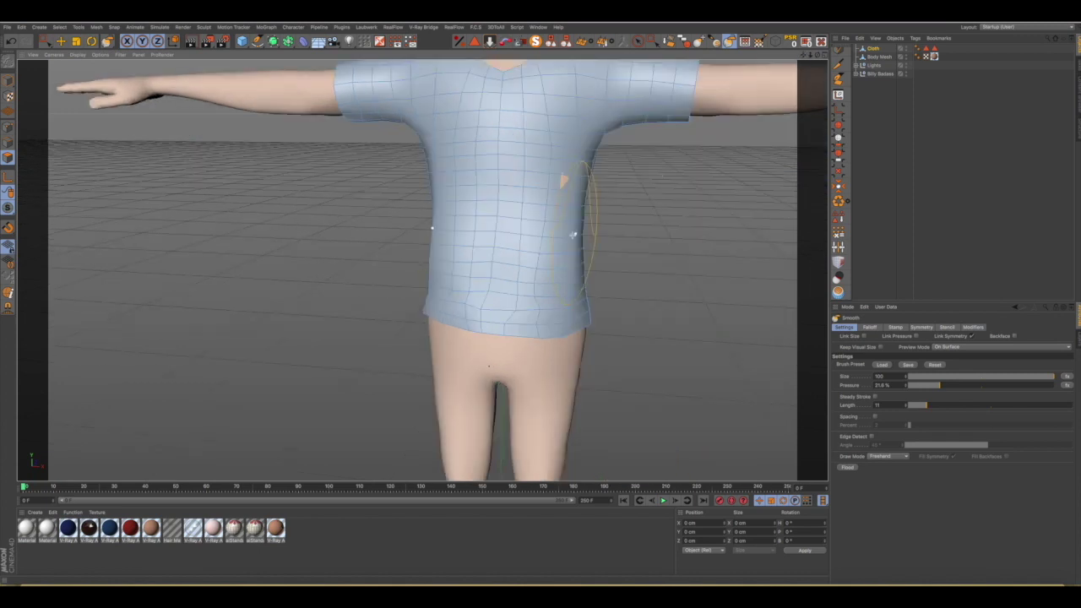
mouse_move(616, 229)
left_mouse_down("alt")
mouse_move(479, 243)
mouse_move(625, 254)
left_mouse_up("alt")
key("ctrl+shift+z")
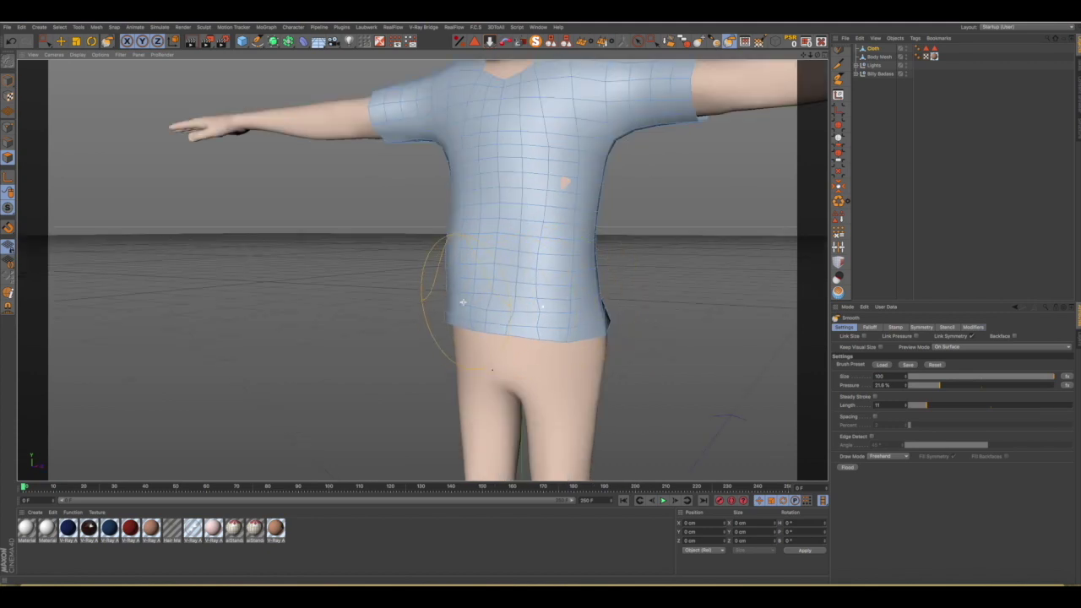
left_click_drag(495, 285, 706, 292, "alt")
key("ctrl+shift+z")
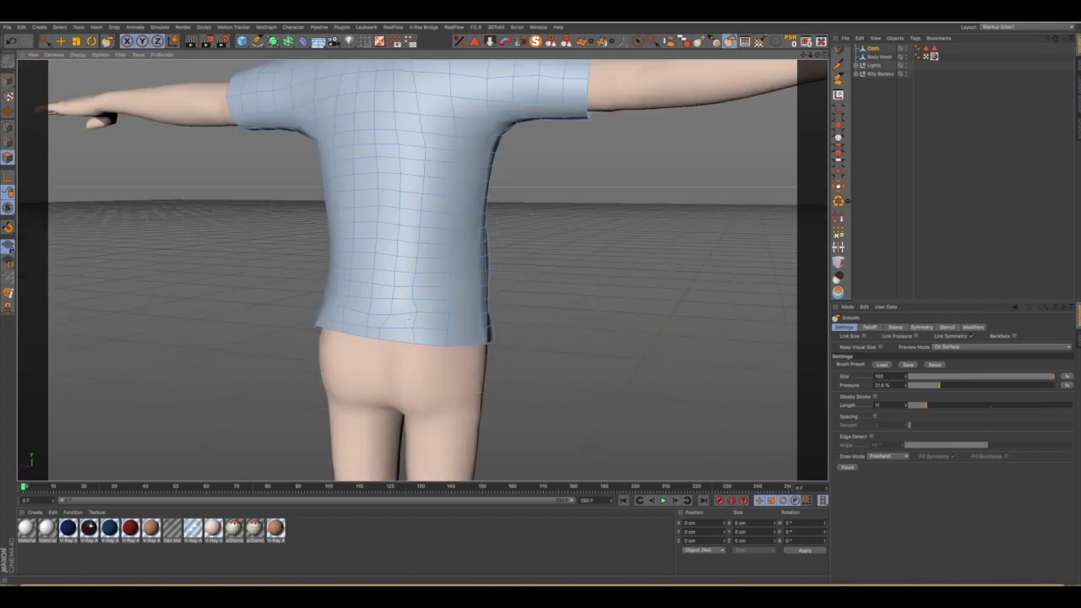
mouse_move(380, 270)
left_mouse_down("alt")
mouse_move(488, 290)
mouse_move(497, 304)
mouse_move(313, 248)
mouse_move(304, 181)
mouse_move(241, 210)
mouse_move(236, 228)
mouse_move(414, 224)
mouse_move(597, 102)
left_mouse_up("alt")
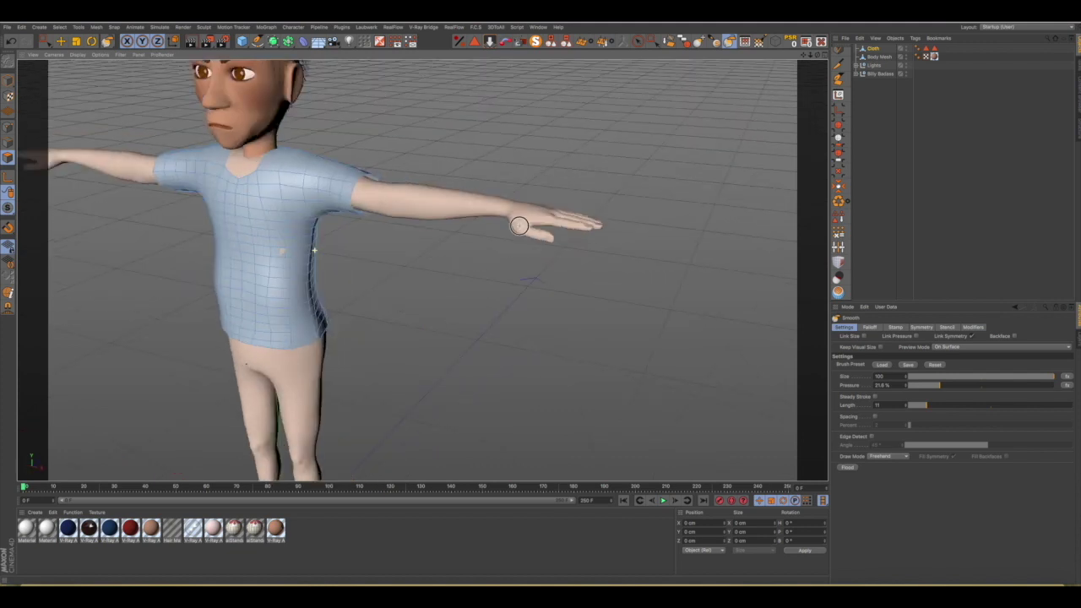
Switch to the Grab brush, zoom in on the chest, and reduce the brush size.
left_click(700, 42)
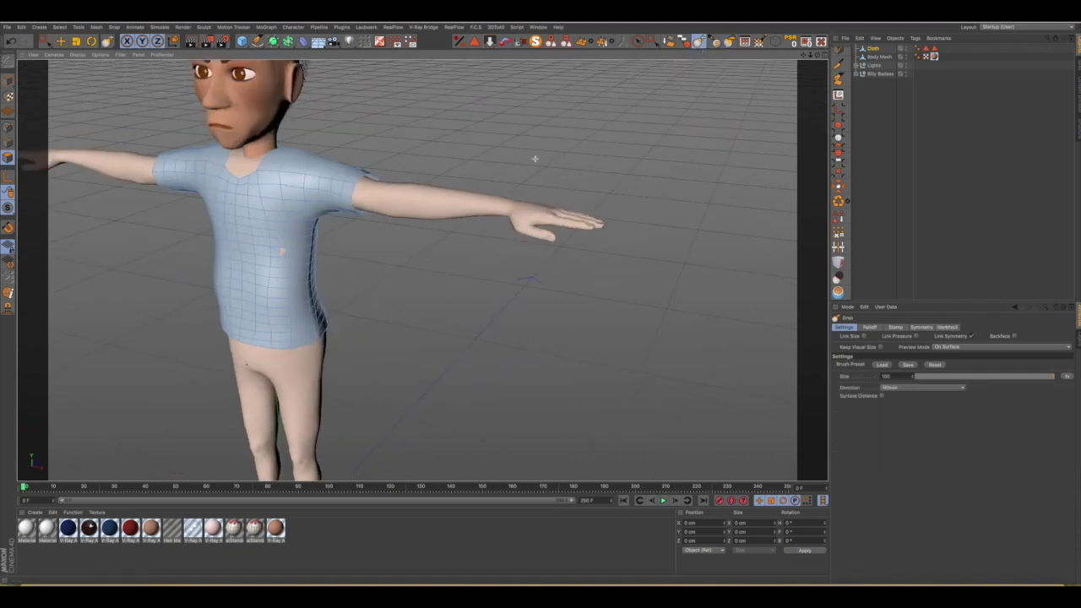
mouse_move(281, 252)
left_mouse_down("alt")
mouse_move(261, 259)
mouse_move(279, 253)
left_mouse_up("alt")
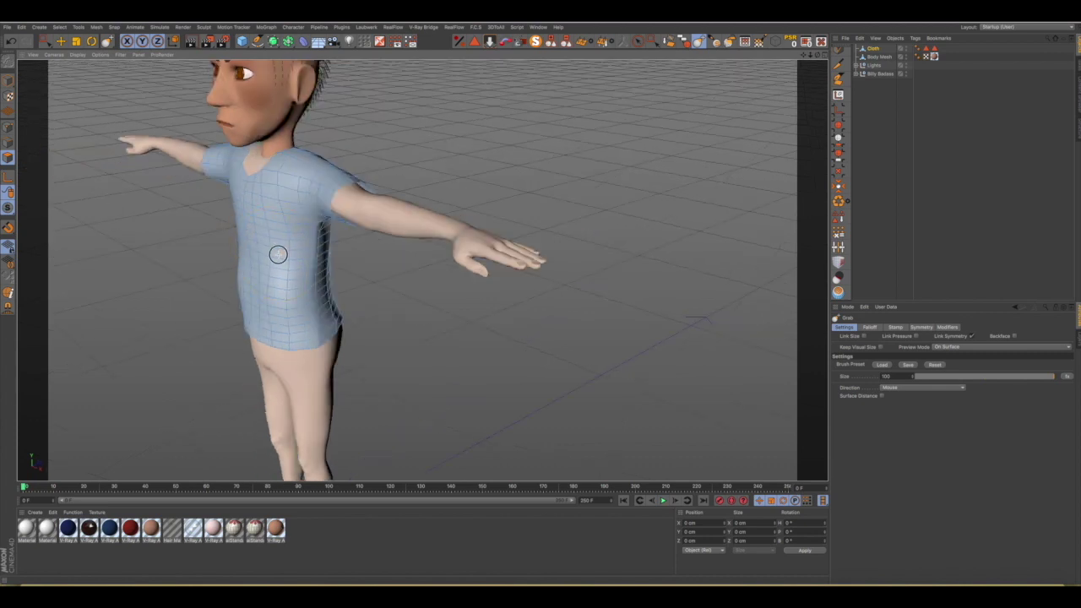
mouse_move(284, 245)
left_mouse_down("alt")
mouse_move(519, 152)
mouse_move(423, 270)
left_mouse_up("alt")
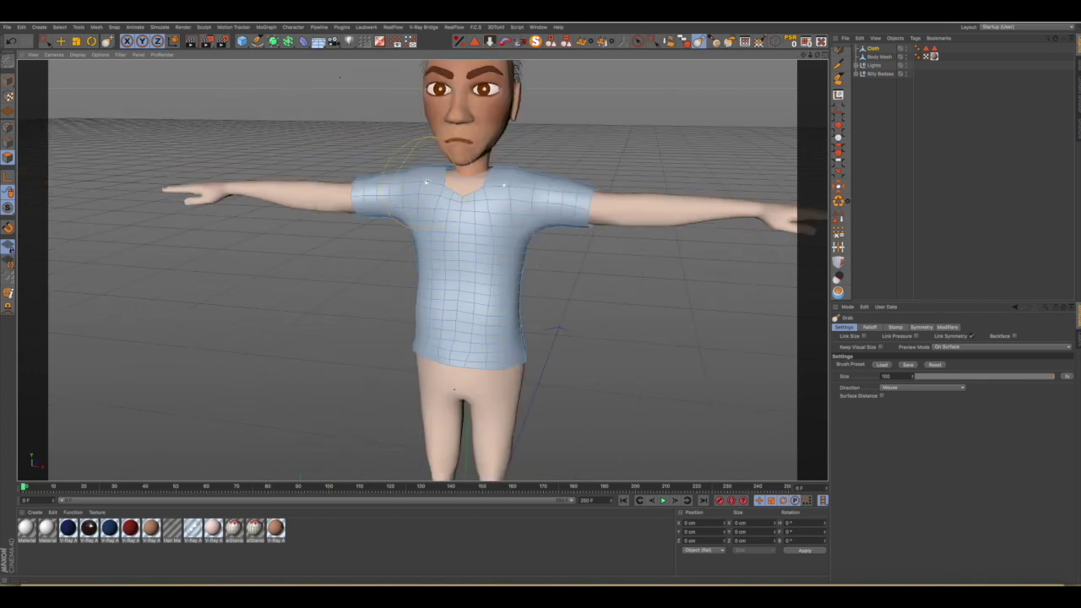
scroll(426, 182, "up", 5)
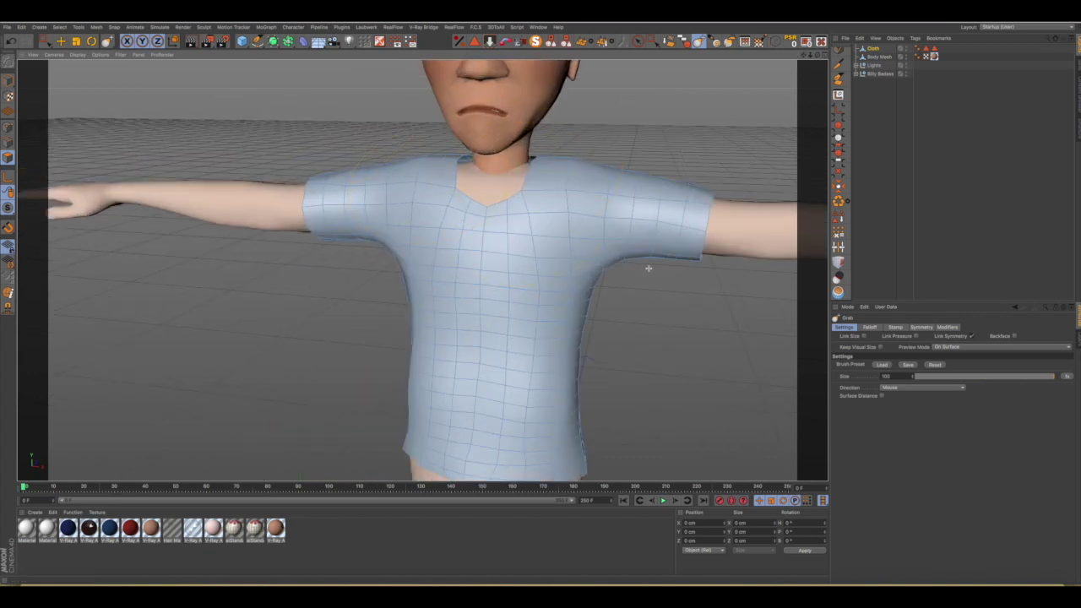
left_click_drag(976, 376, 941, 376)
scroll(510, 231, "up", 3)
scroll(510, 231, "up", 1)
scroll(511, 232, "up", 1)
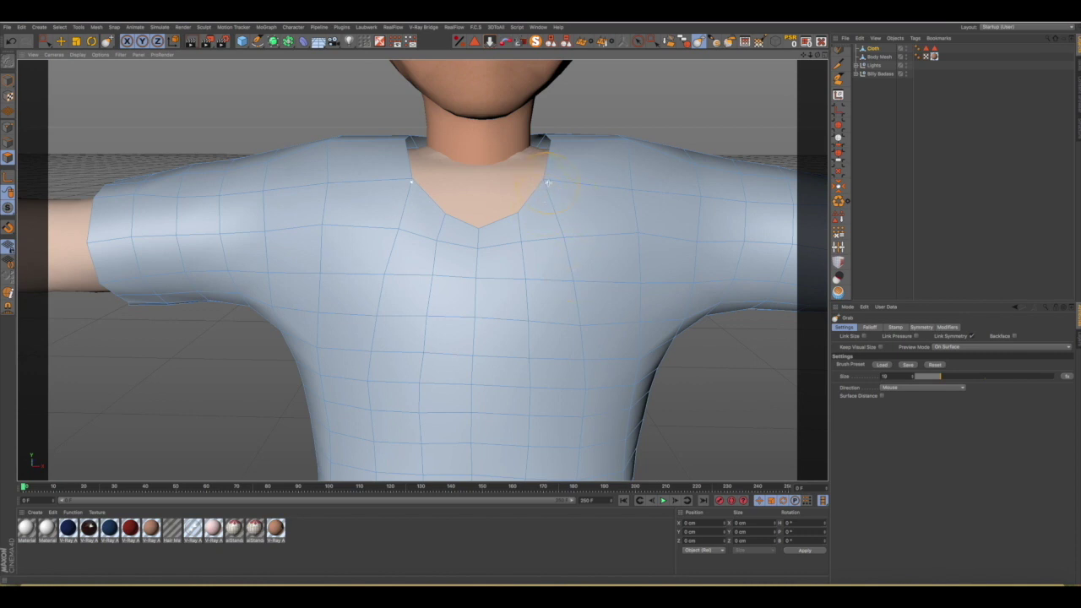
Pull a collar vertex up, undo the rounded neckline, and pull a chest vertex down-right.
left_click_drag(548, 182, 547, 169)
left_click_drag(482, 245, 480, 225)
key("ctrl+z")
mouse_move(478, 274)
left_mouse_down()
mouse_move(476, 287)
mouse_move(500, 288)
left_mouse_up()
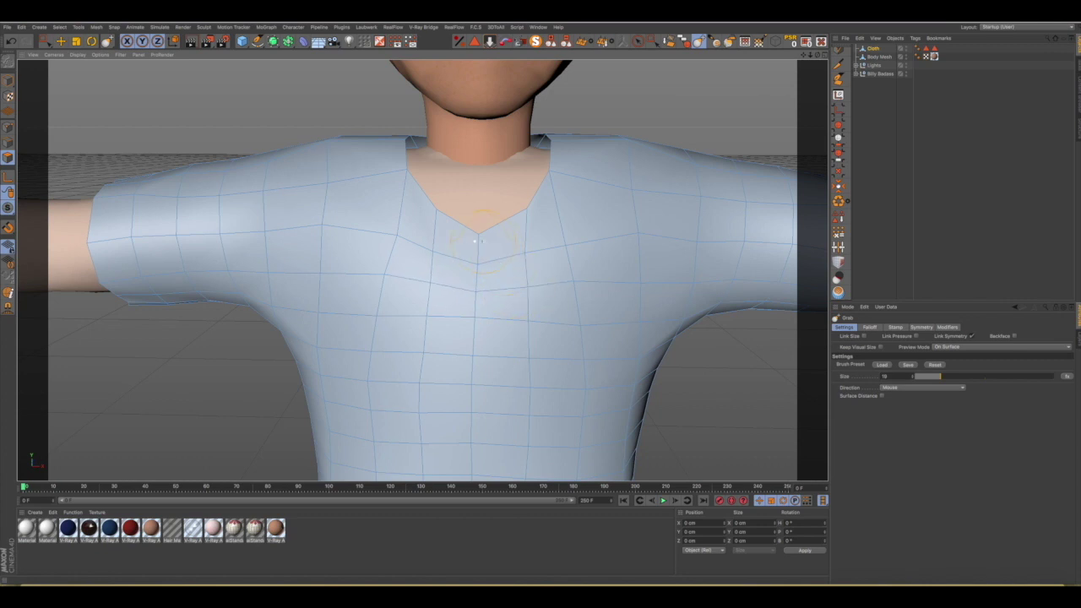
Orbit and zoom around the character to inspect the shirt, ending on a close rear shoulder view.
scroll(481, 243, "down", 3)
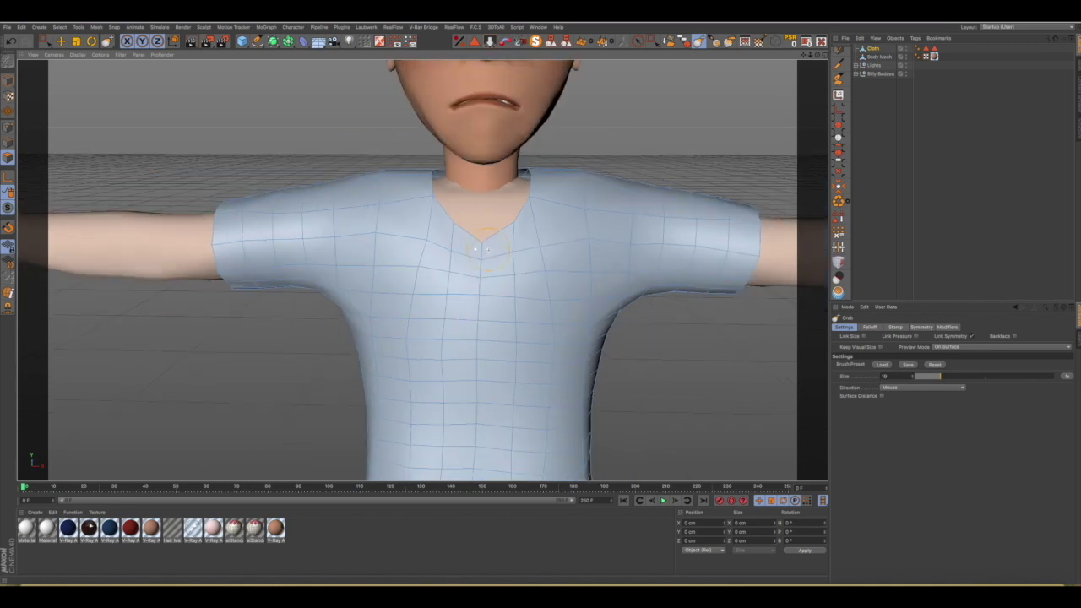
mouse_move(497, 256)
left_mouse_down("alt")
mouse_move(335, 254)
mouse_move(362, 258)
left_mouse_up("alt")
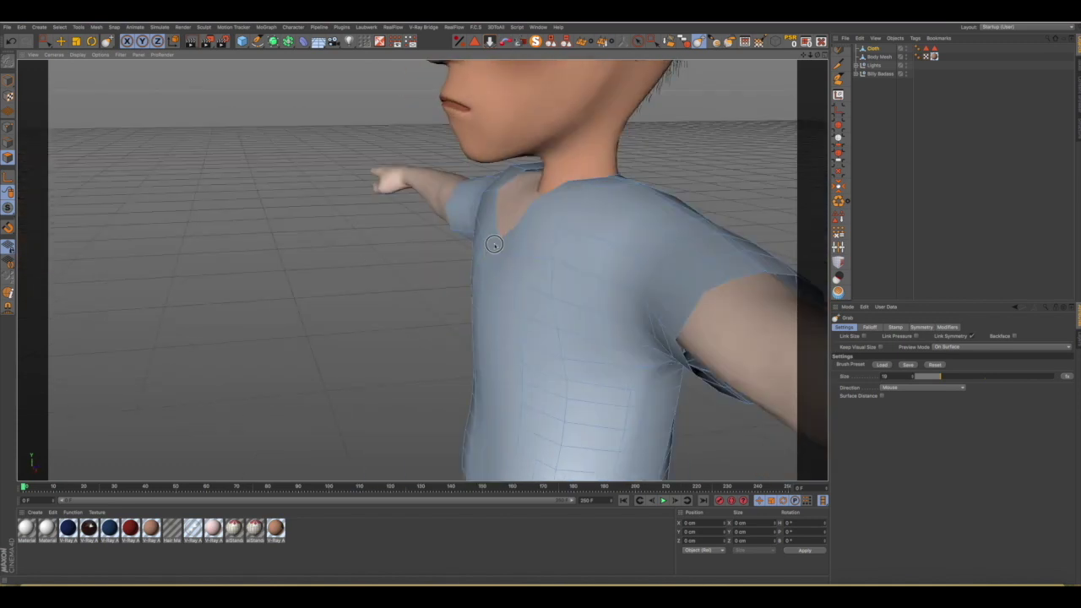
mouse_move(496, 266)
left_mouse_down("alt")
mouse_move(575, 289)
mouse_move(647, 259)
mouse_move(688, 261)
mouse_move(683, 282)
mouse_move(626, 283)
left_mouse_up("alt")
right_click_drag(626, 283, 565, 276, "alt")
mouse_move(562, 283)
left_mouse_down("alt")
mouse_move(514, 263)
mouse_move(394, 253)
mouse_move(374, 273)
mouse_move(538, 294)
left_mouse_up("alt")
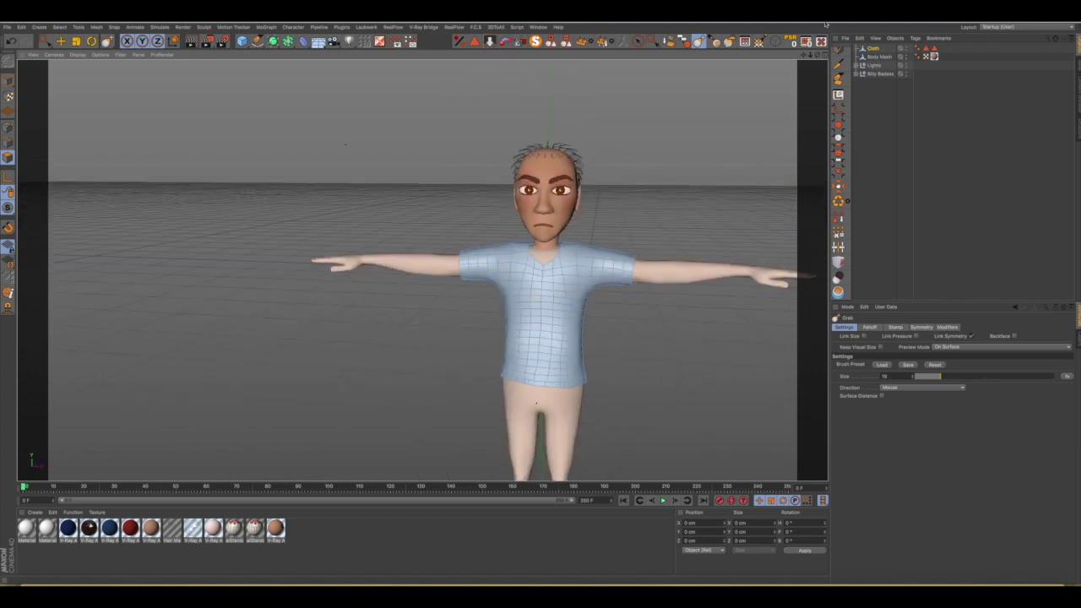
left_click_drag(804, 58, 603, 197)
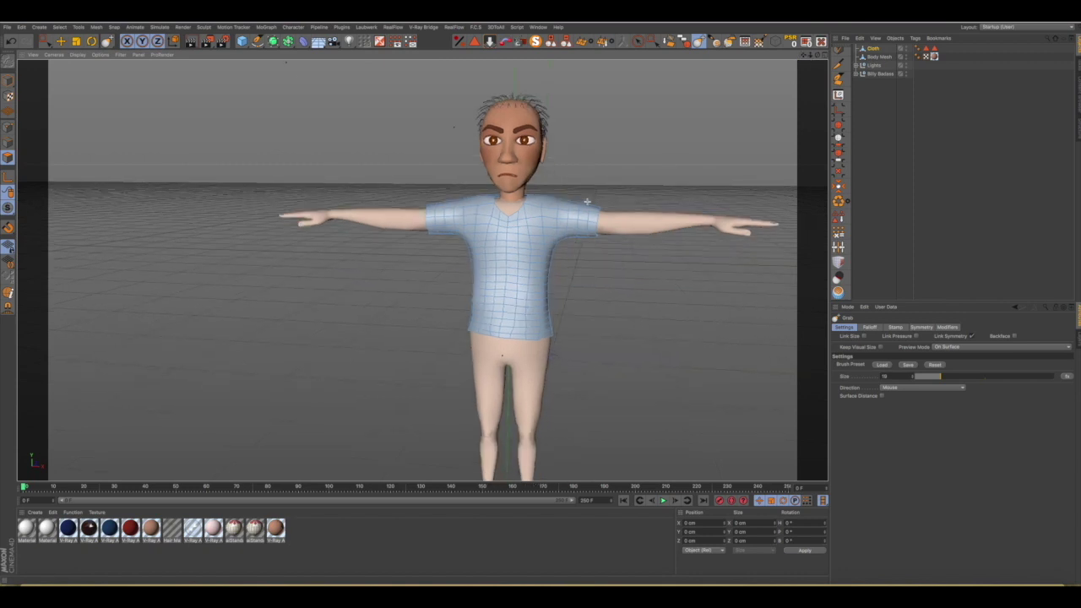
left_click_drag(587, 201, 553, 230, "alt")
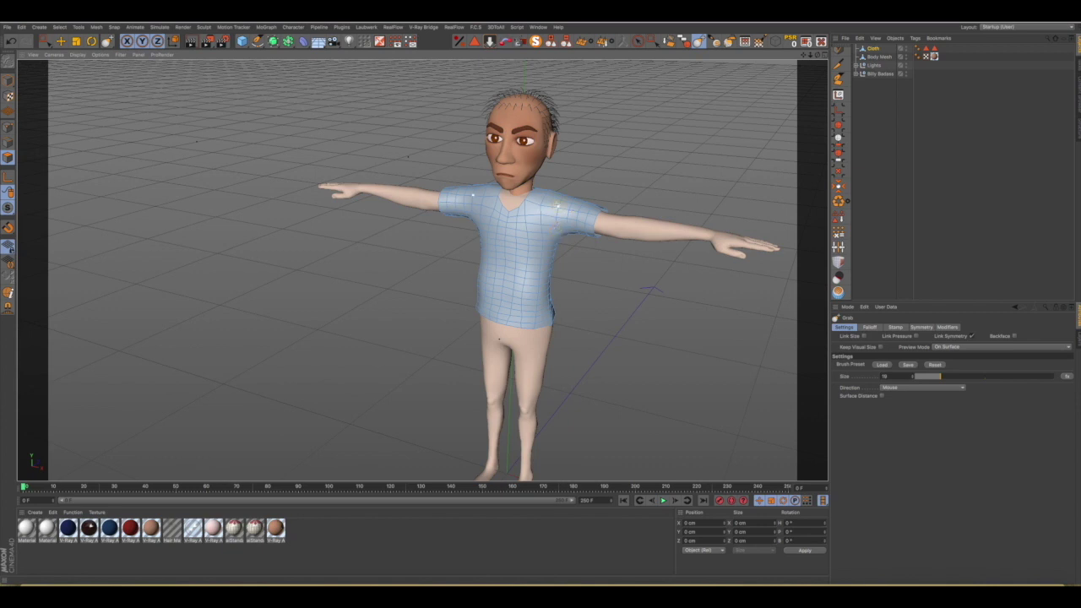
scroll(558, 203, "up", 5)
mouse_move(522, 203)
left_mouse_down("alt")
mouse_move(412, 235)
mouse_move(273, 210)
mouse_move(280, 234)
mouse_move(299, 242)
mouse_move(349, 238)
left_mouse_up("alt")
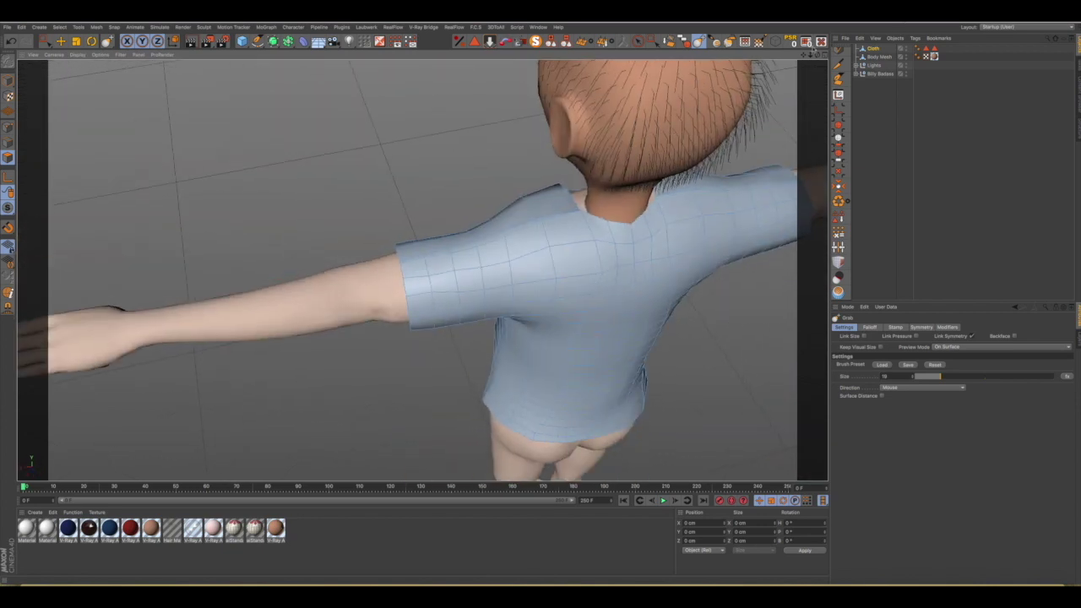
left_click(729, 41)
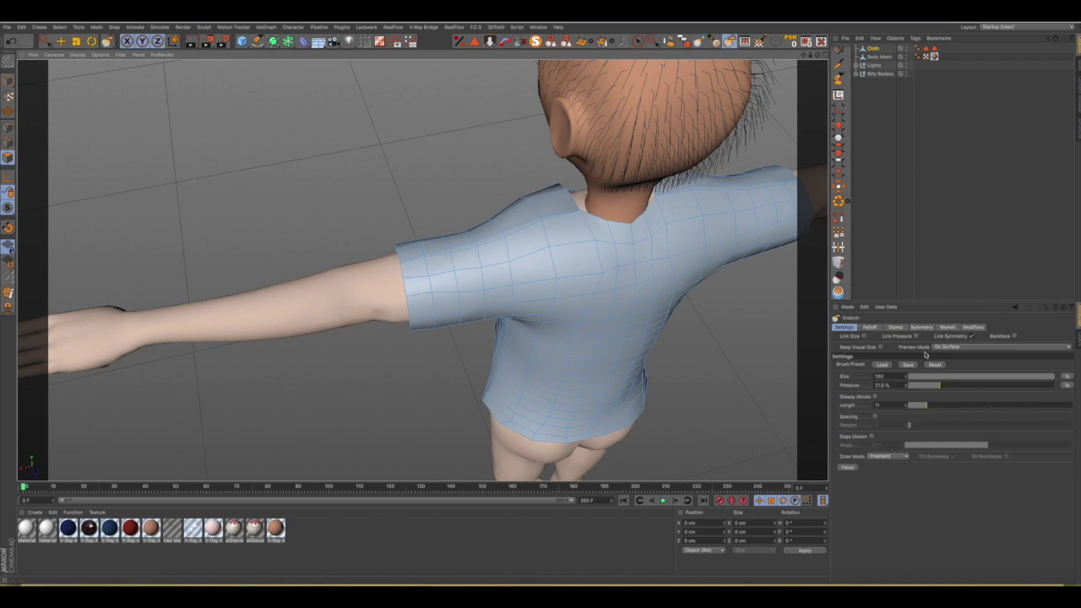
left_click_drag(926, 379, 918, 377)
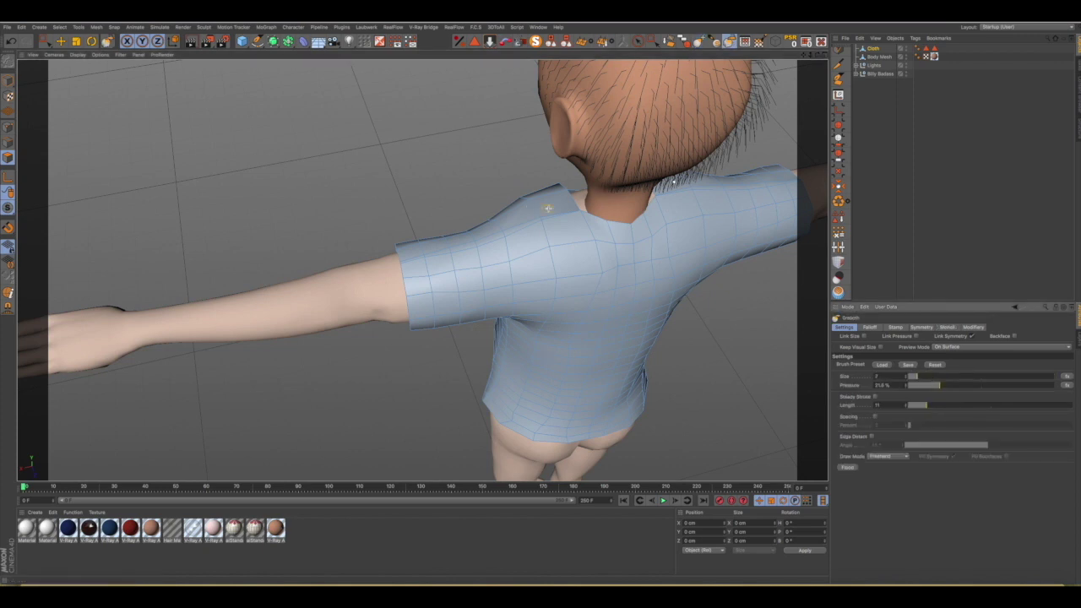
mouse_move(355, 279)
left_mouse_down("alt")
mouse_move(381, 268)
mouse_move(367, 279)
mouse_move(375, 276)
mouse_move(350, 251)
mouse_move(384, 254)
left_mouse_up("alt")
scroll(367, 279, "up", 5)
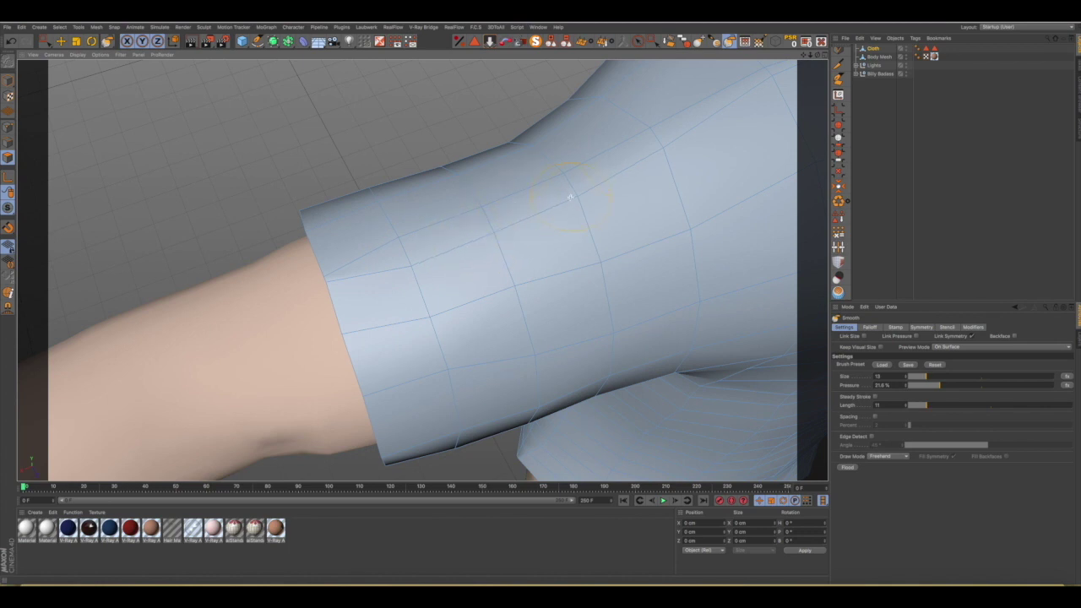
mouse_move(384, 254)
left_mouse_down("alt")
mouse_move(422, 271)
mouse_move(781, 82)
left_mouse_up("alt")
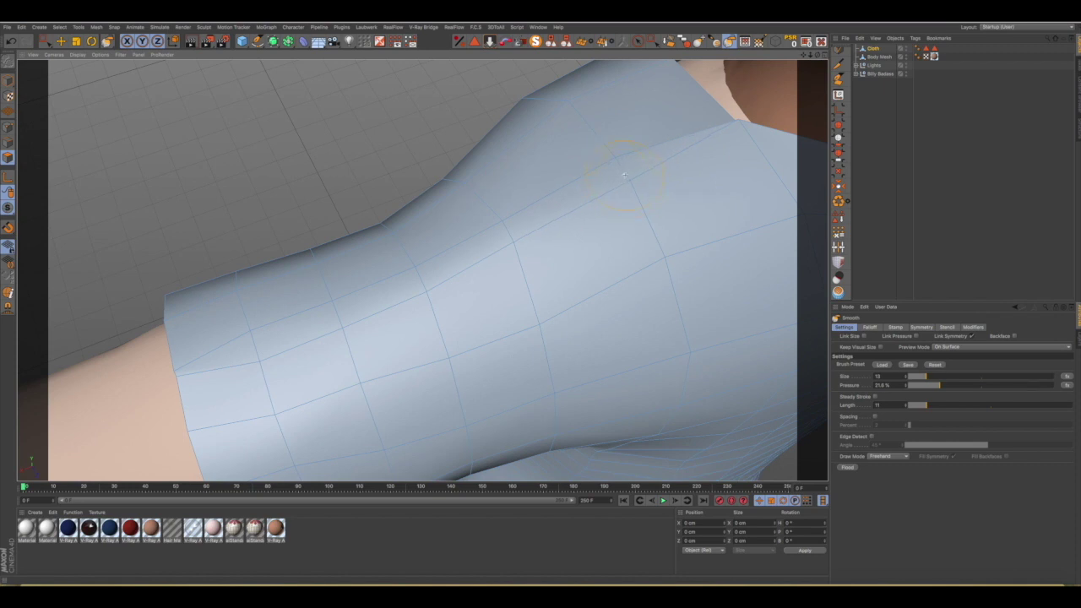
mouse_move(801, 56)
left_mouse_down("alt")
mouse_move(422, 270)
mouse_move(727, 161)
mouse_move(697, 174)
mouse_move(782, 186)
left_mouse_up("alt")
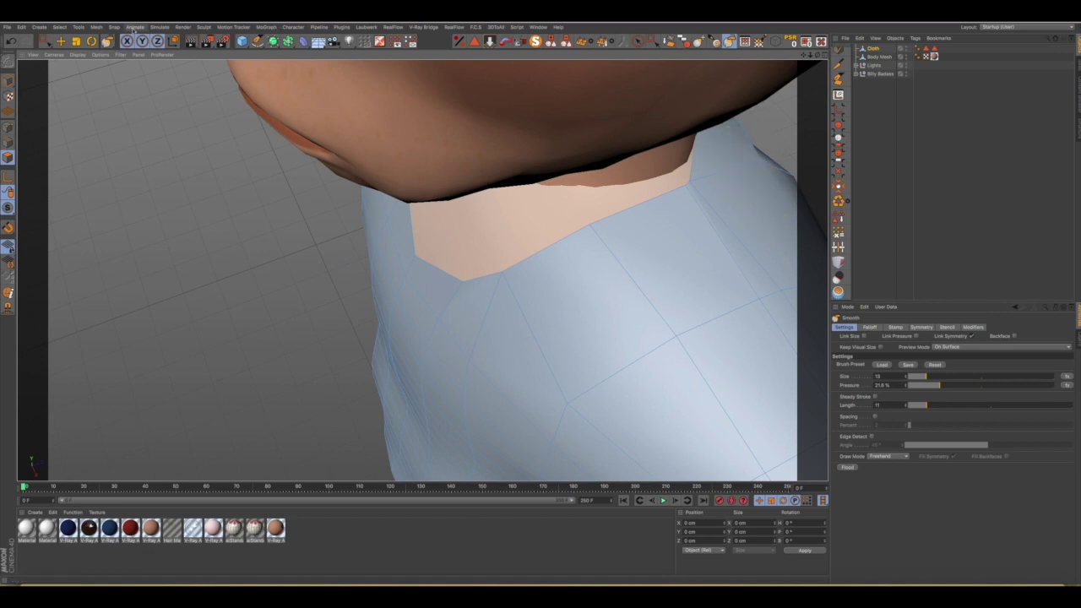
Try smoothing the collar strip's edge with the Smooth brush, then undo the stroke.
left_click(62, 41)
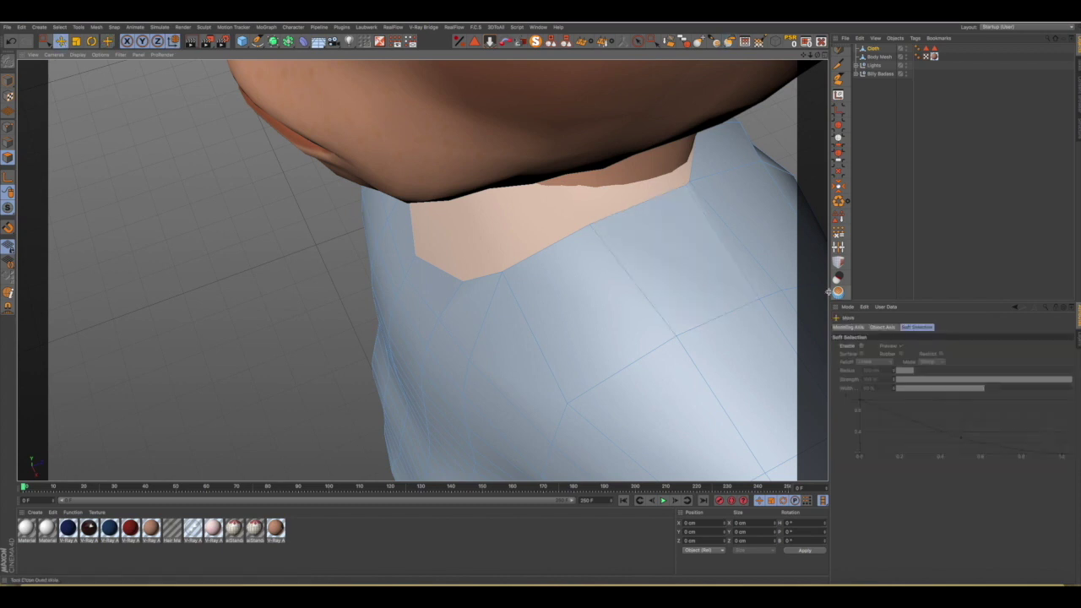
left_click(746, 263)
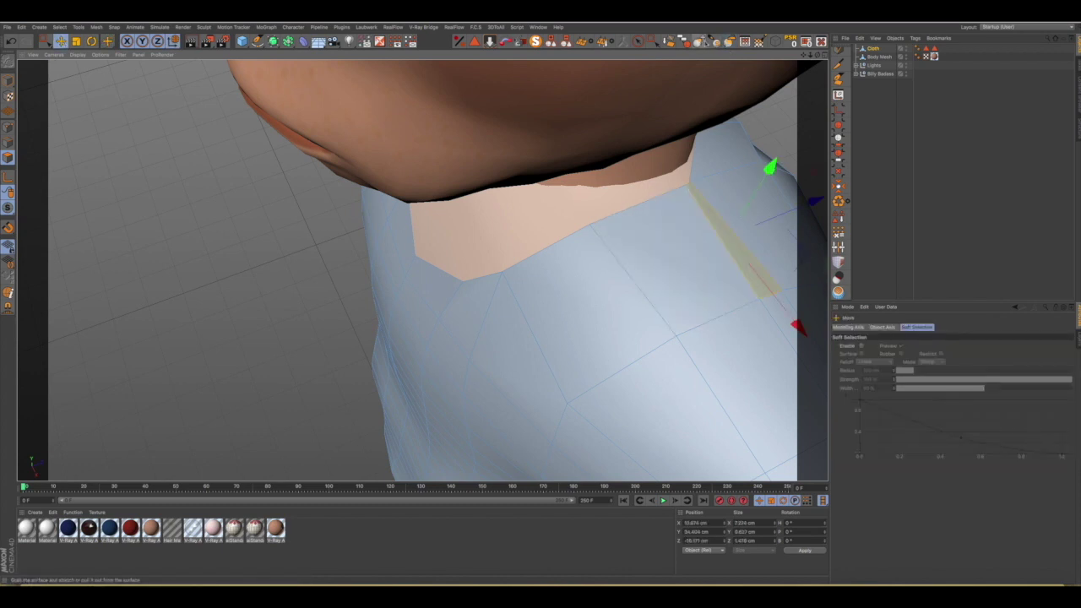
left_click(730, 41)
left_click_drag(696, 197, 688, 211)
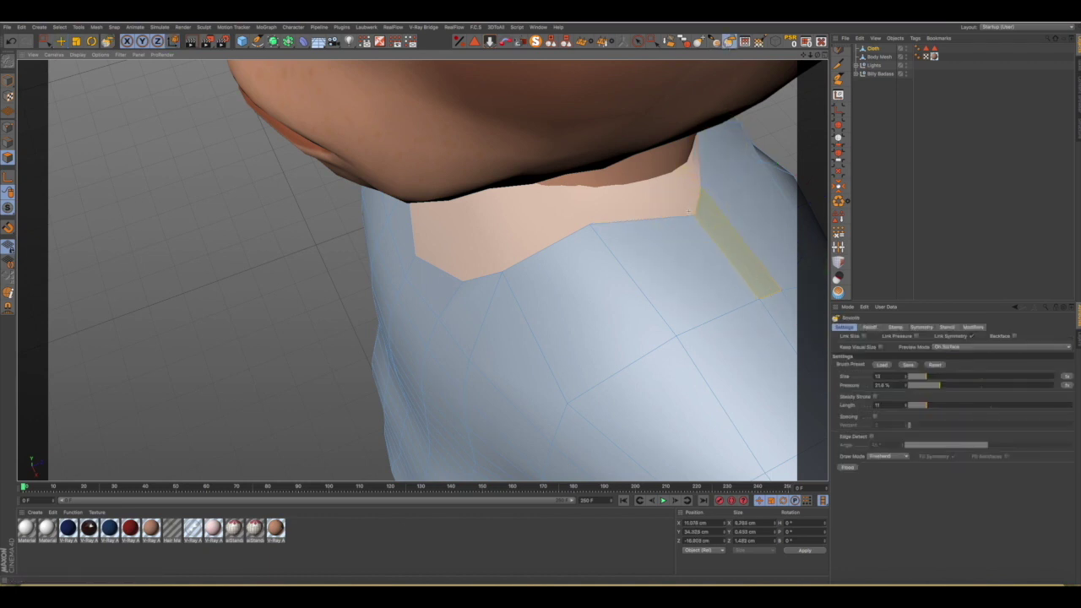
key("ctrl+z")
key("ctrl+z")
key("ctrl+z")
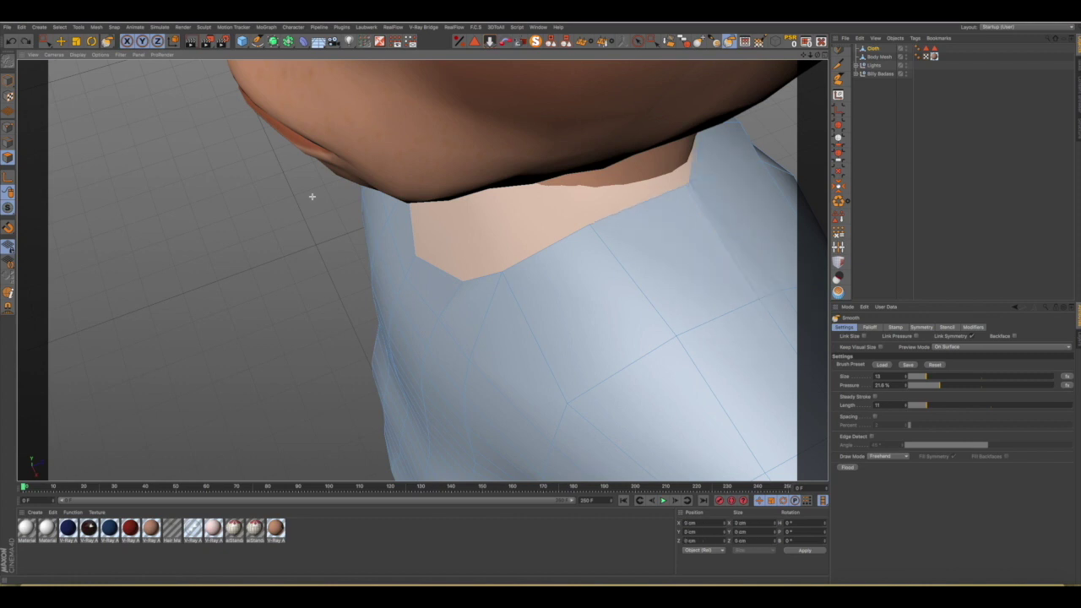
In Points mode with Live Selection, shift one collar point about 1.6 cm and another 1.2 cm along Z.
left_click(7, 127)
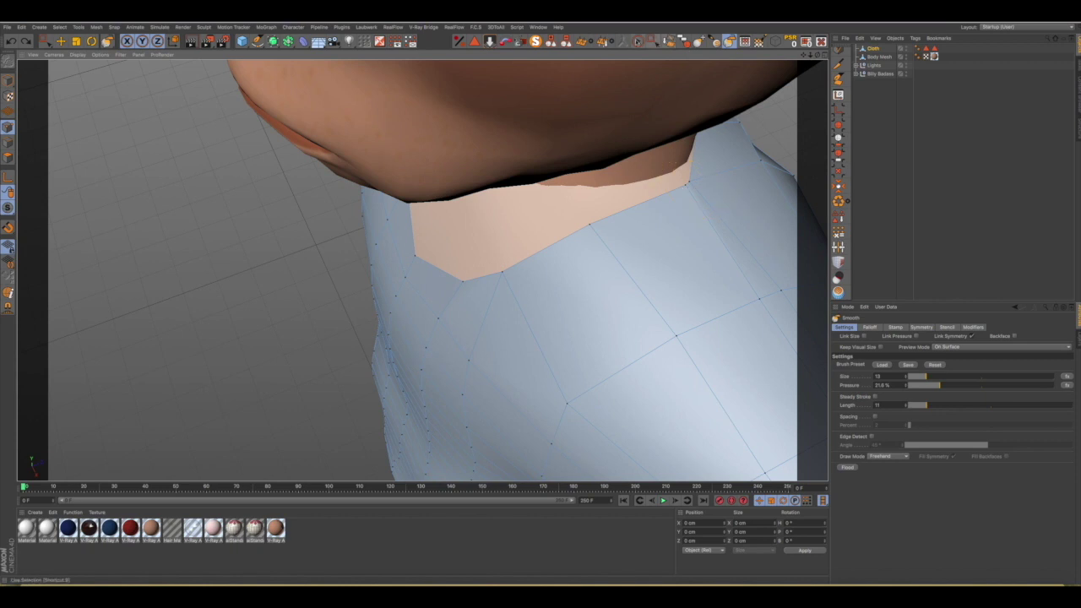
left_click(637, 41)
left_click(666, 187)
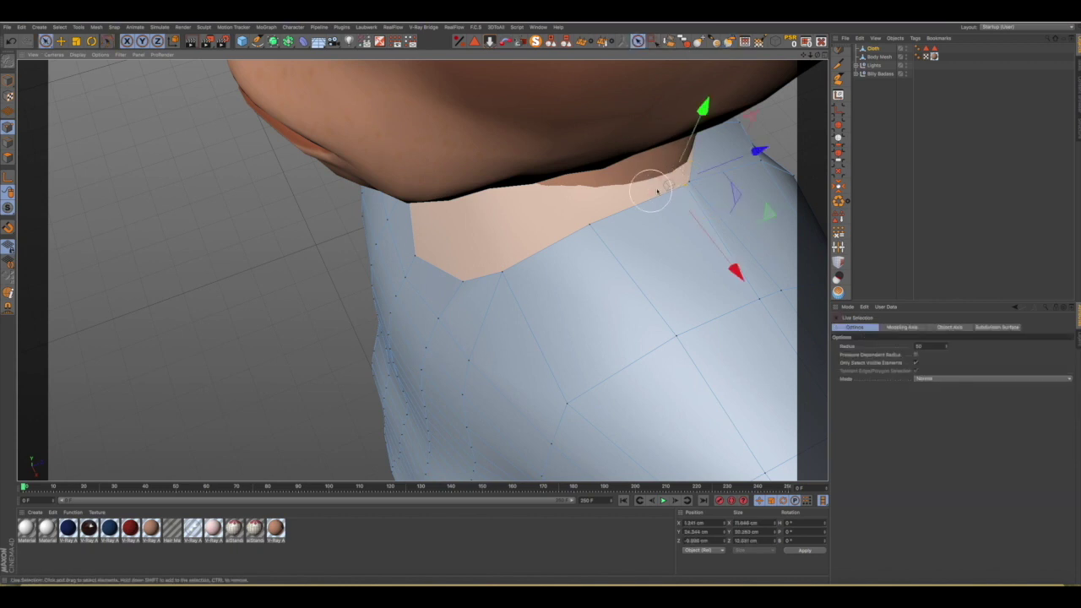
left_click_drag(760, 149, 741, 159)
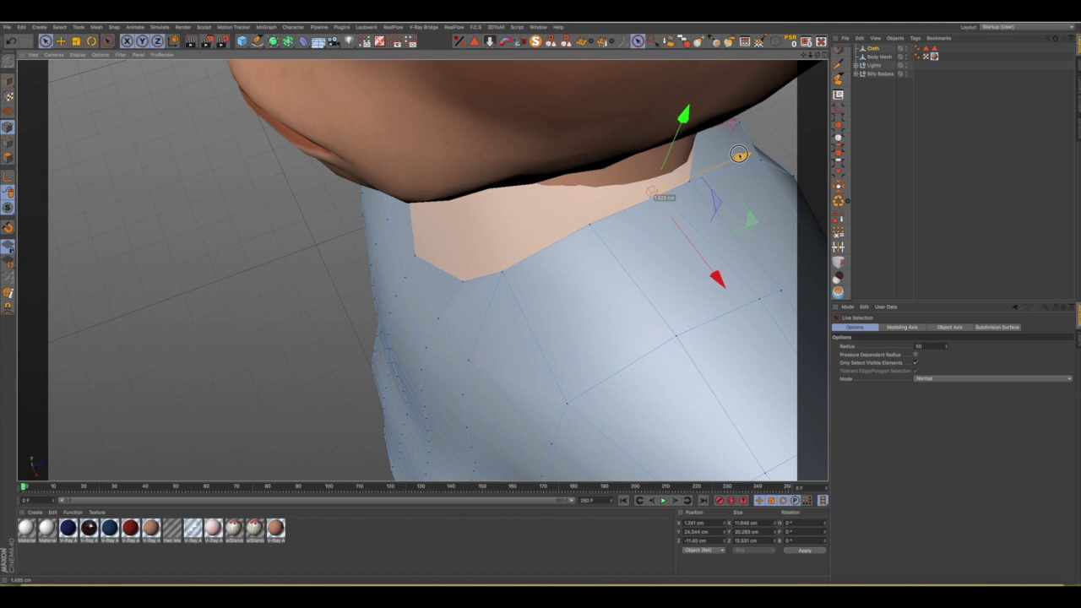
left_click(745, 303)
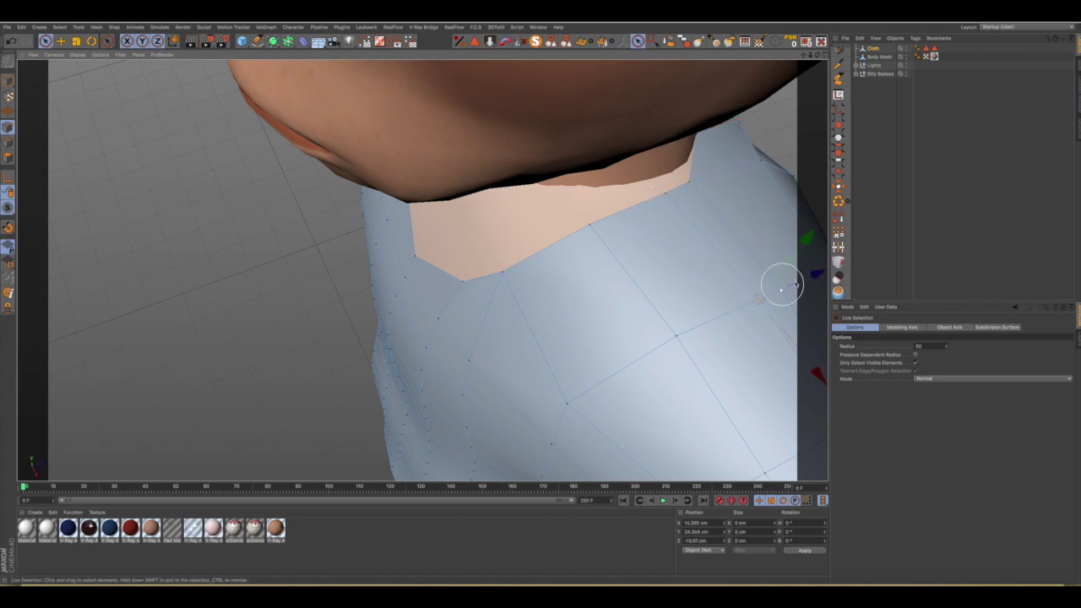
left_click_drag(811, 271, 805, 279)
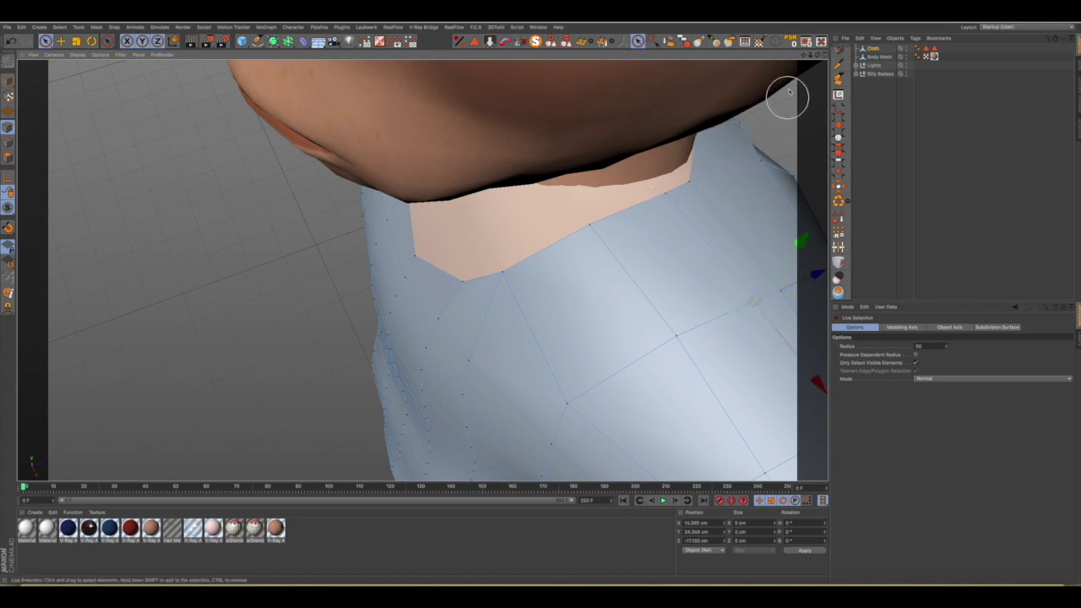
Move a sleeve-edge vertex along Z and select further sleeve hem vertices.
left_click_drag(803, 57, 804, 56)
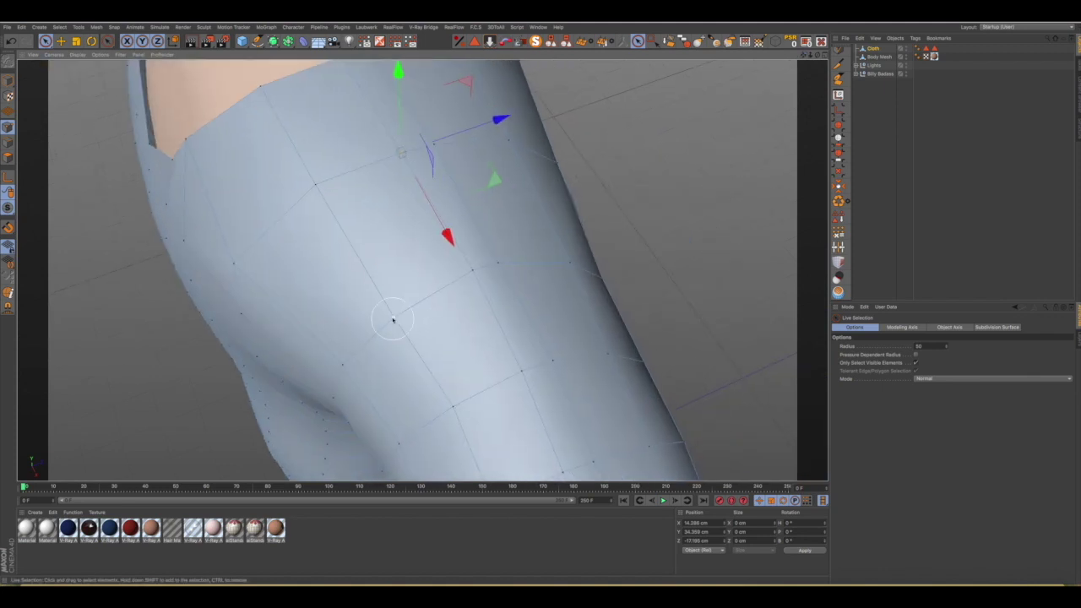
scroll(397, 321, "down", 5)
scroll(440, 413, "up", 3)
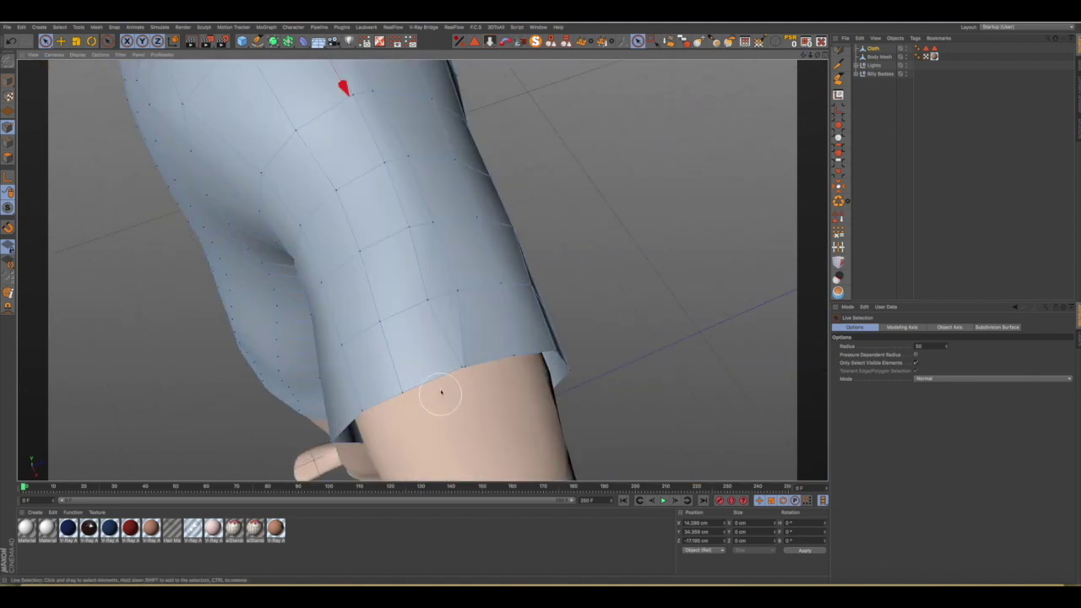
scroll(437, 384, "up", 2)
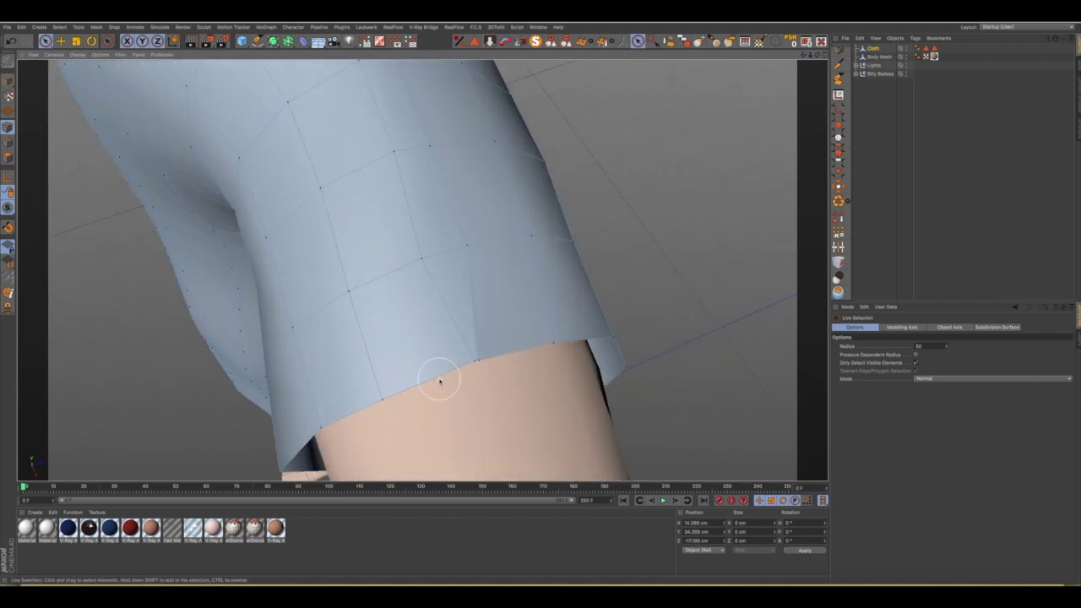
left_click(498, 359)
left_click_drag(574, 318, 599, 316)
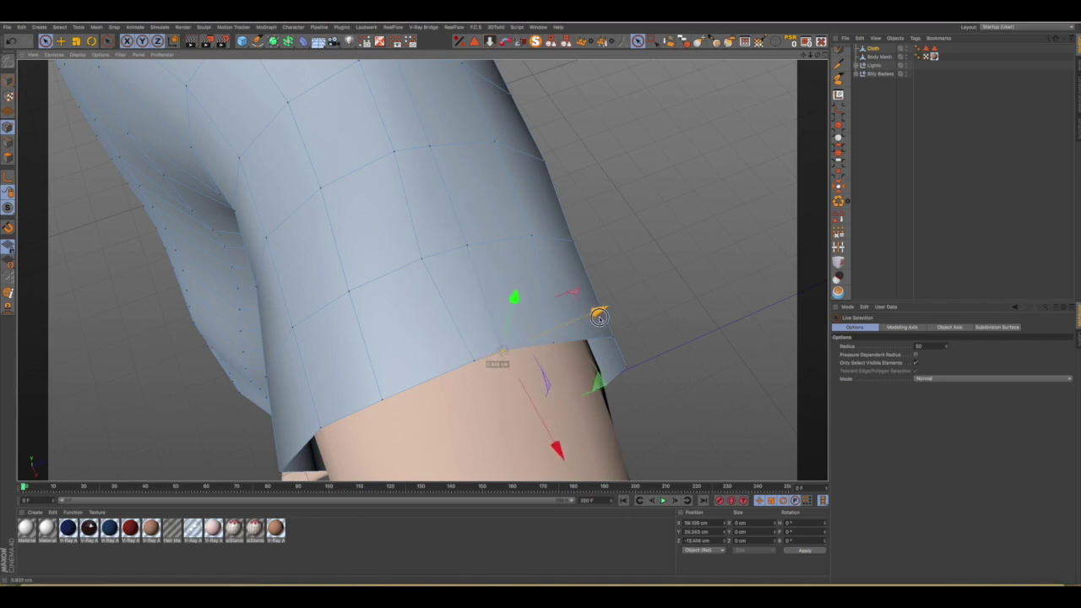
left_click(469, 379)
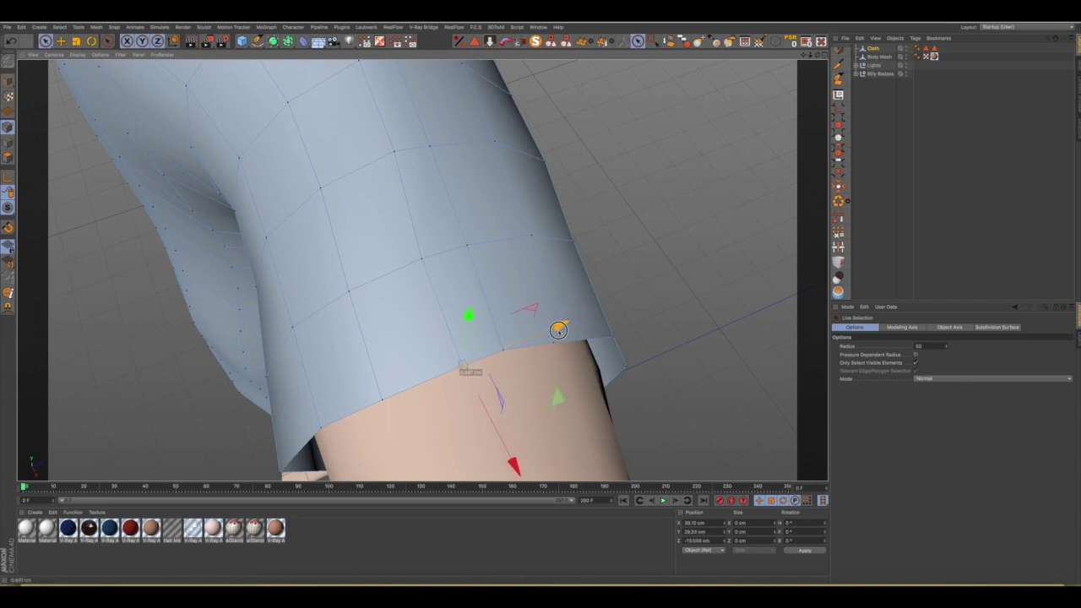
left_click_drag(550, 358, 551, 359, "alt")
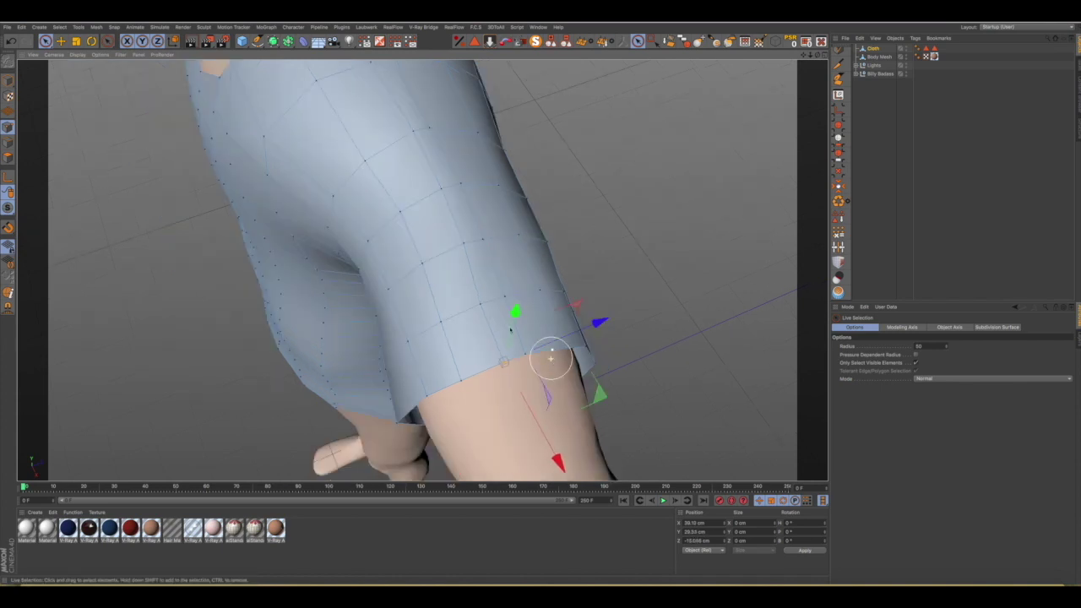
left_click(484, 302)
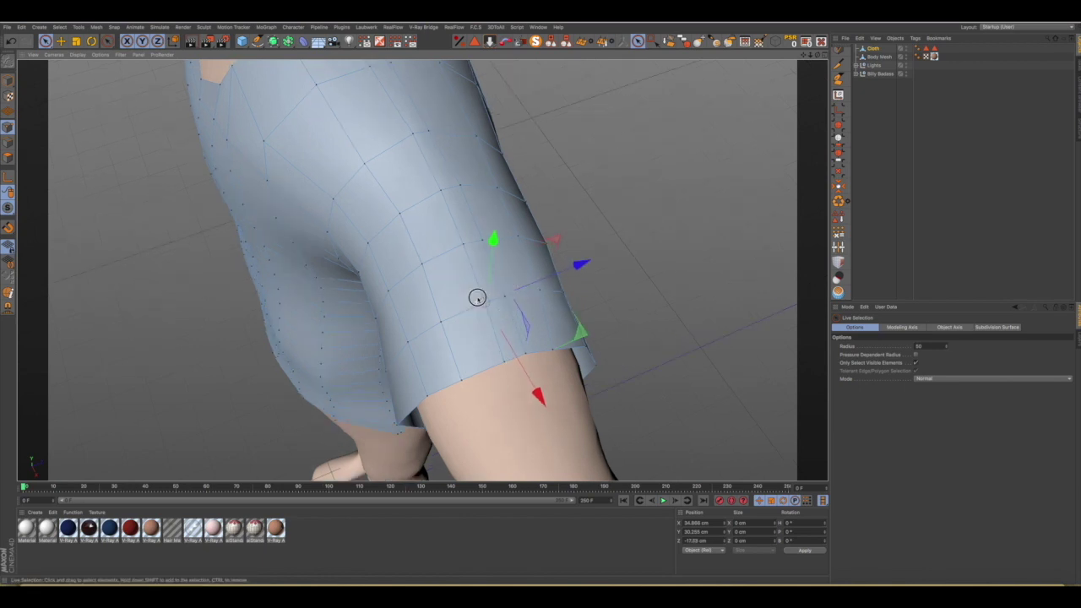
scroll(484, 302, "down", 5)
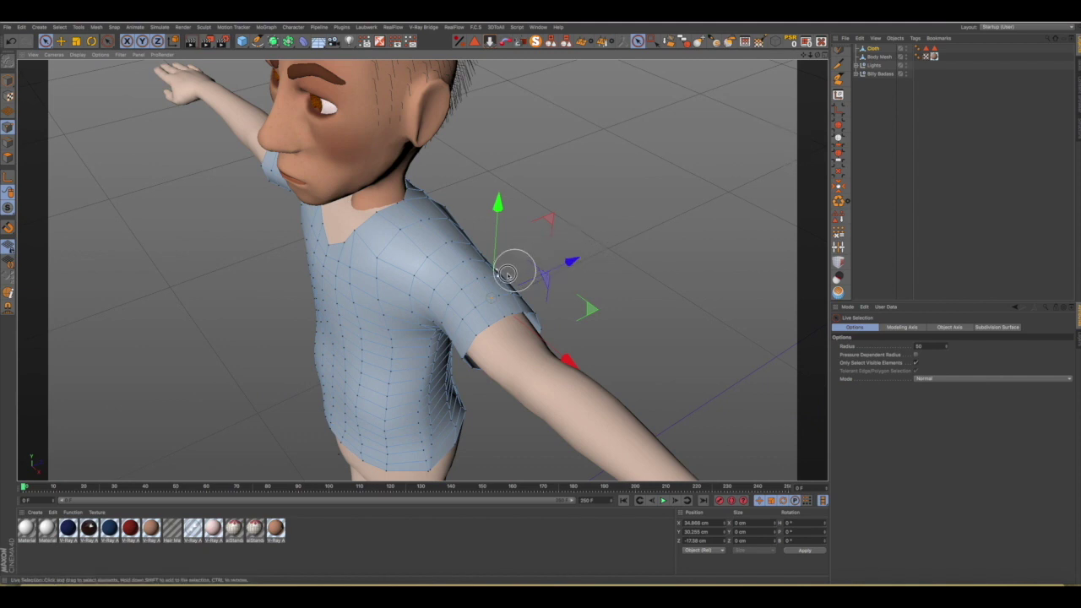
From a side view, nudge the top collar-edge point about 0.6 cm.
left_click_drag(512, 265, 462, 130, "alt")
scroll(471, 342, "up", 5)
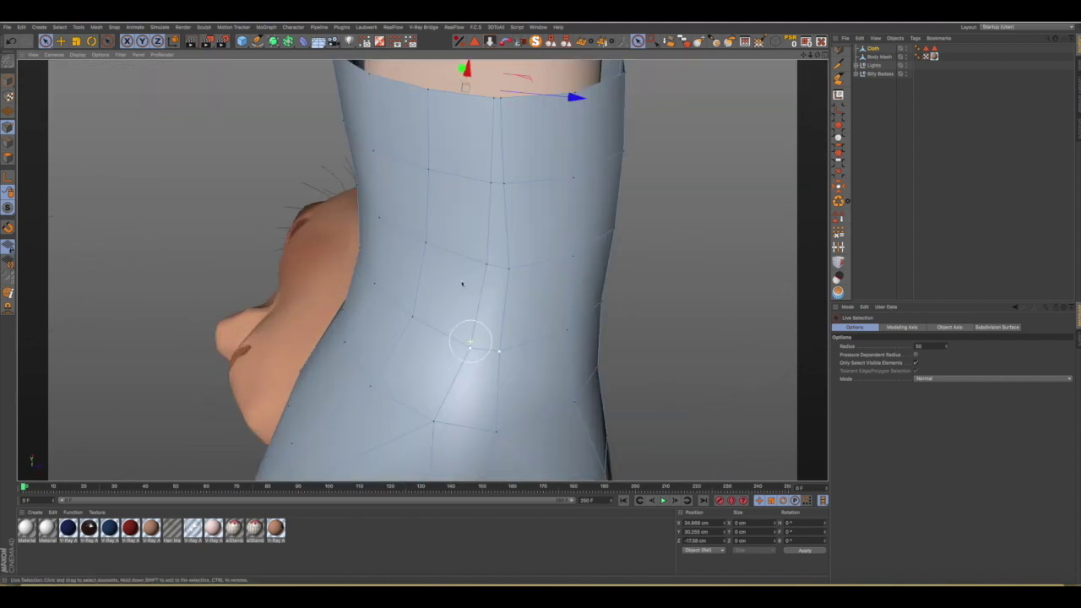
left_click(519, 190)
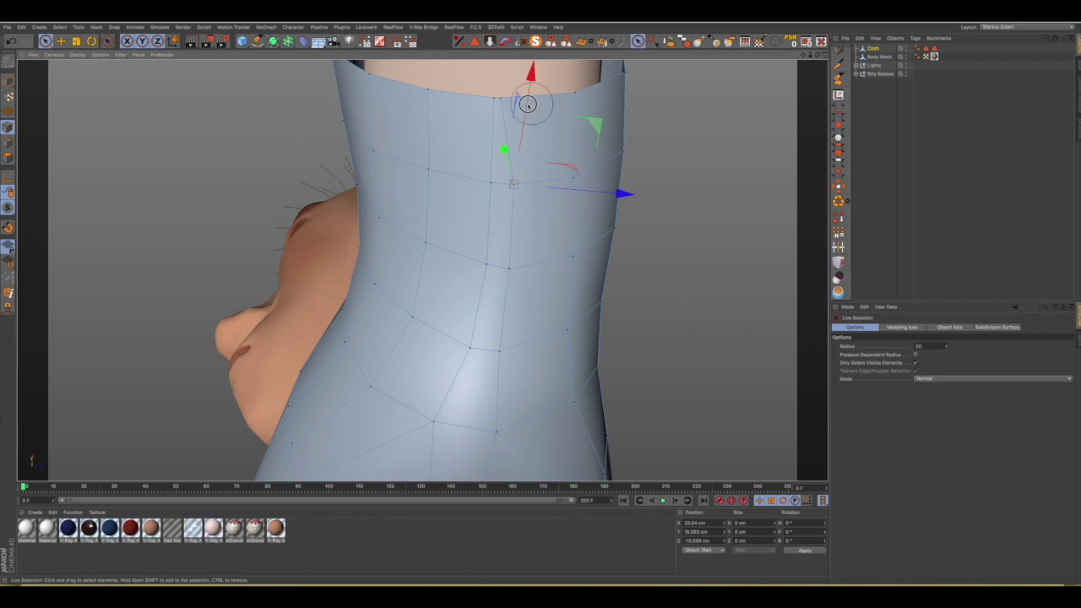
left_click(526, 104)
left_click_drag(625, 104, 645, 105)
Select the vertical column of points up the shirt's back and shift it along X.
mouse_move(454, 355)
left_mouse_down()
mouse_move(475, 109)
mouse_move(476, 237)
mouse_move(459, 332)
mouse_move(492, 300)
left_mouse_up()
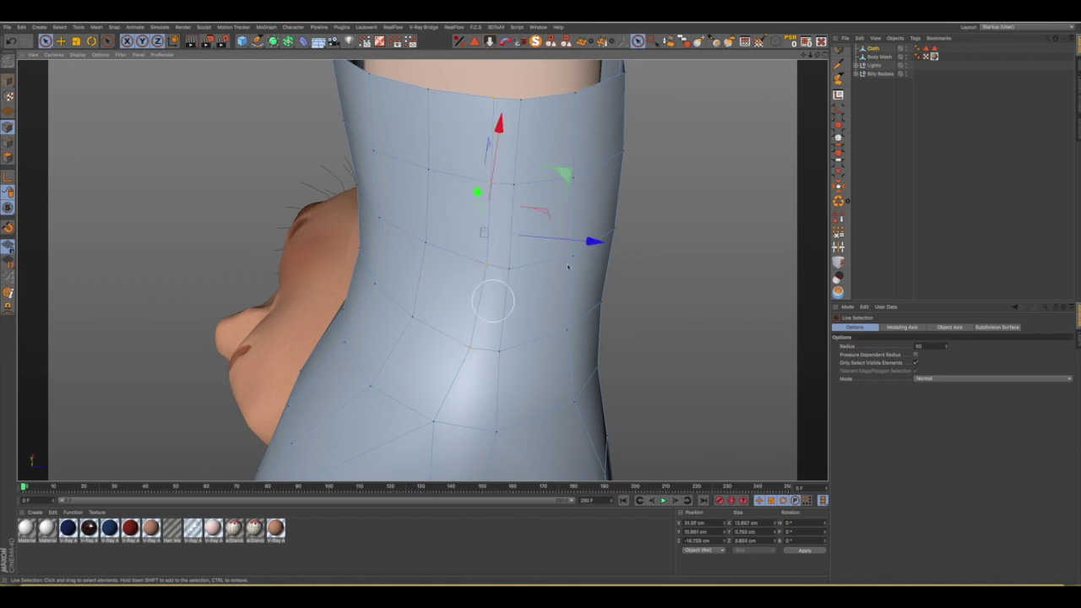
left_click_drag(594, 242, 580, 241)
mouse_move(564, 294)
left_mouse_down("alt")
mouse_move(551, 429)
mouse_move(548, 391)
left_mouse_up("alt")
scroll(549, 429, "down", 3)
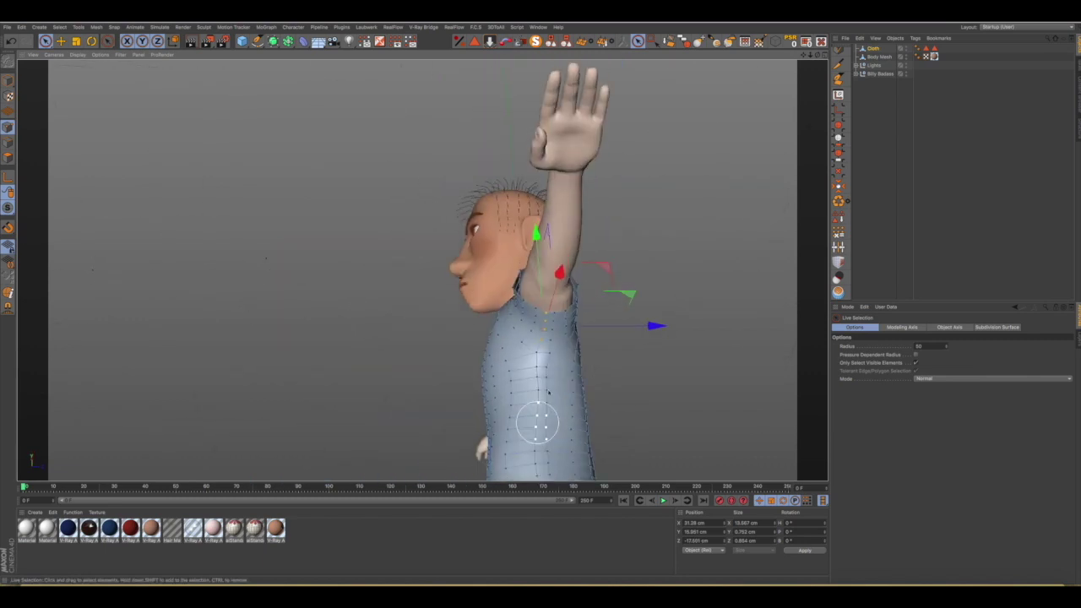
Move two shirt hem points right along X, lifting the second one upward.
scroll(547, 395, "down", 3)
scroll(544, 445, "up", 5)
scroll(544, 446, "up", 3)
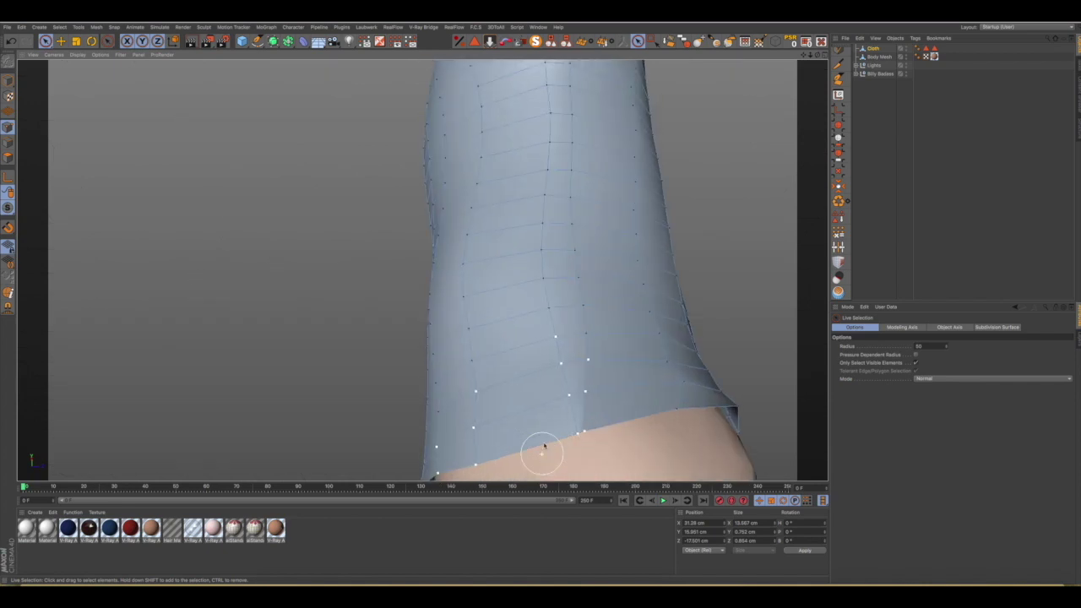
scroll(544, 451, "up", 2)
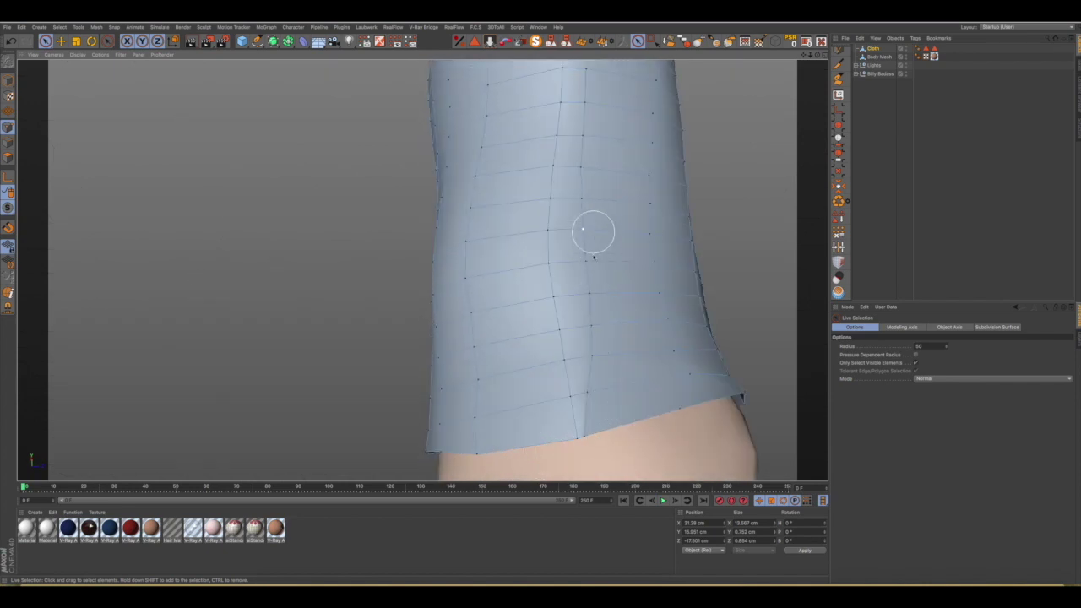
left_click(603, 409)
key("e")
left_click_drag(698, 413, 709, 408)
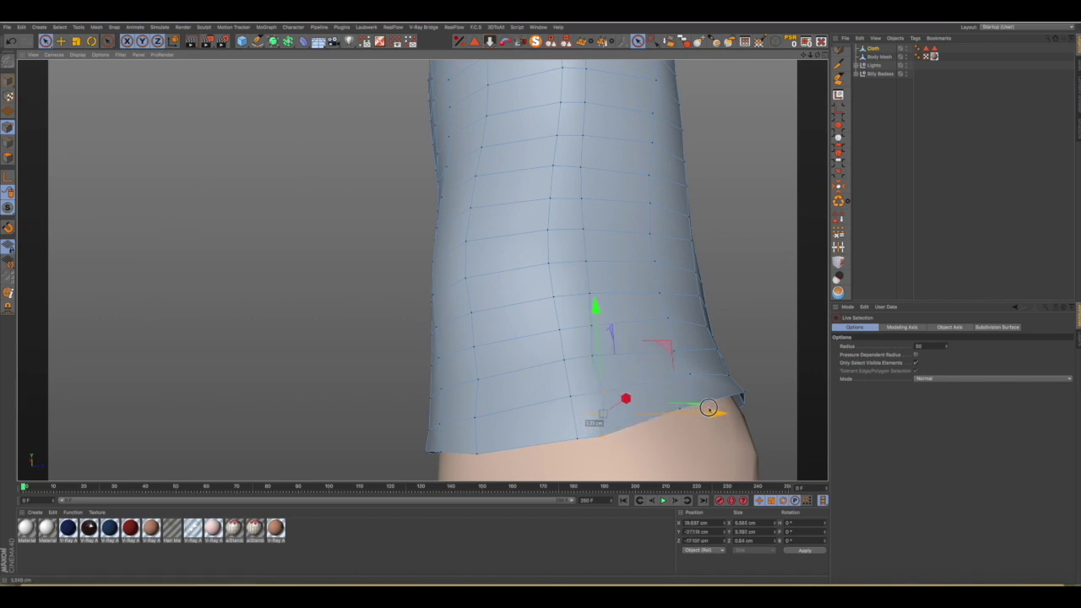
left_click(603, 436)
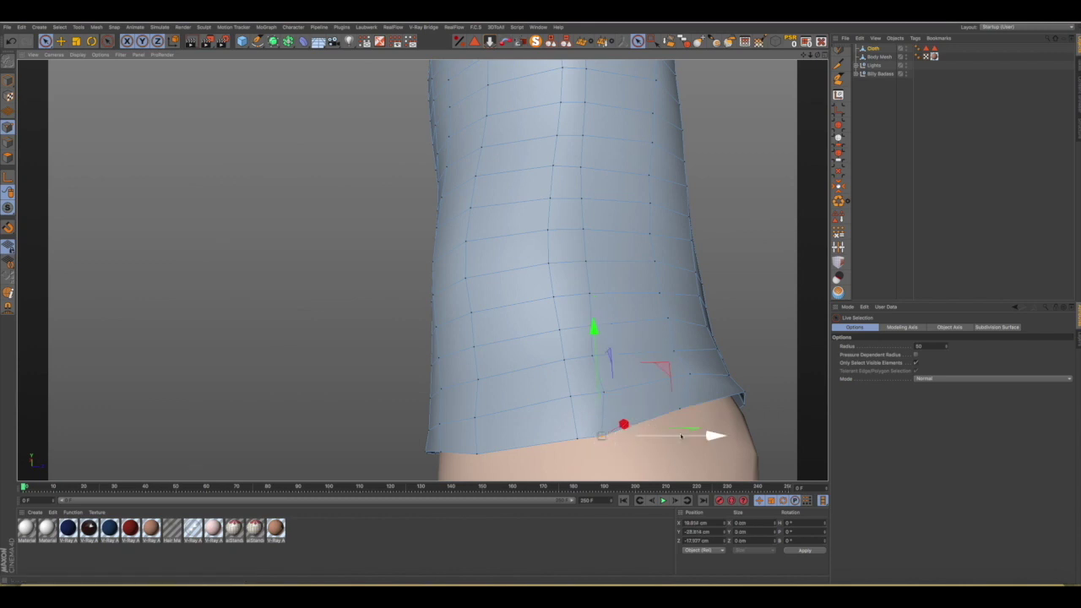
left_click_drag(713, 435, 724, 435)
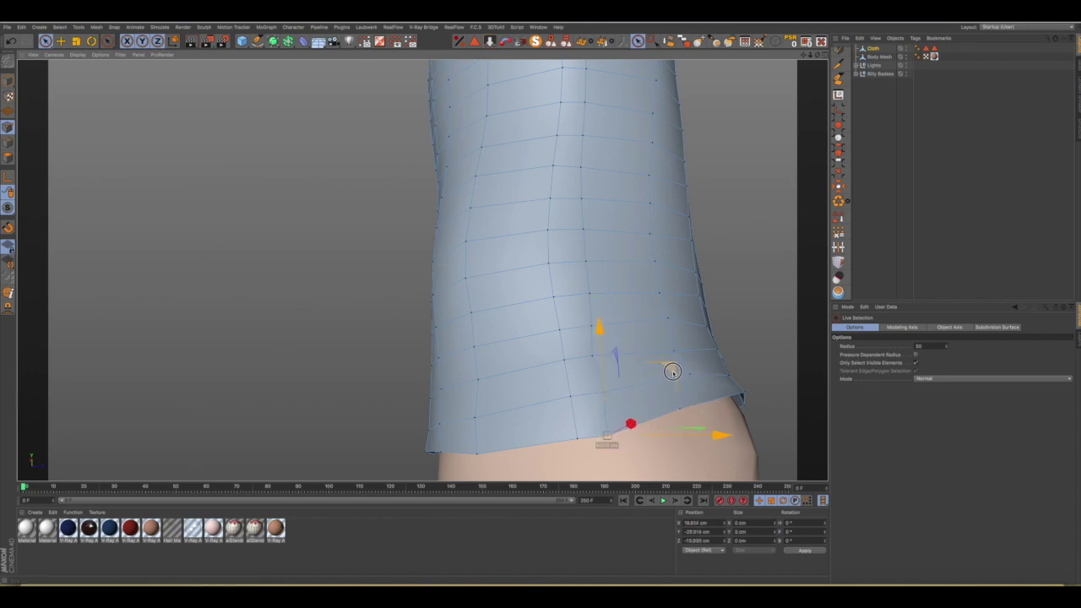
left_click_drag(674, 370, 661, 328)
Move a vertex higher on the shirt side, then select a group of side points and raise them.
left_click(611, 318)
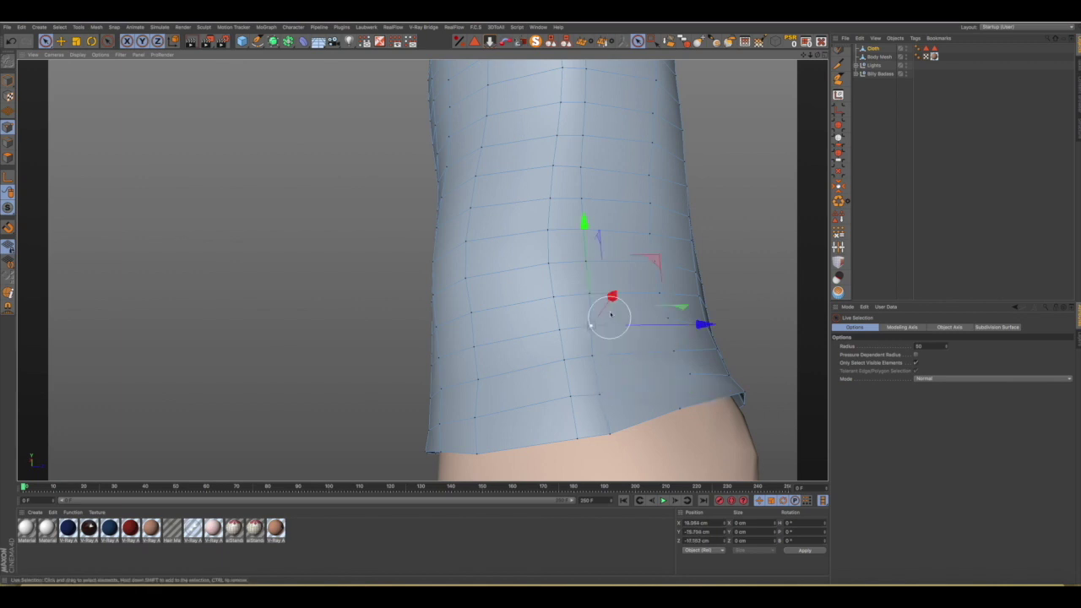
left_click_drag(653, 272, 653, 266)
left_click(593, 255)
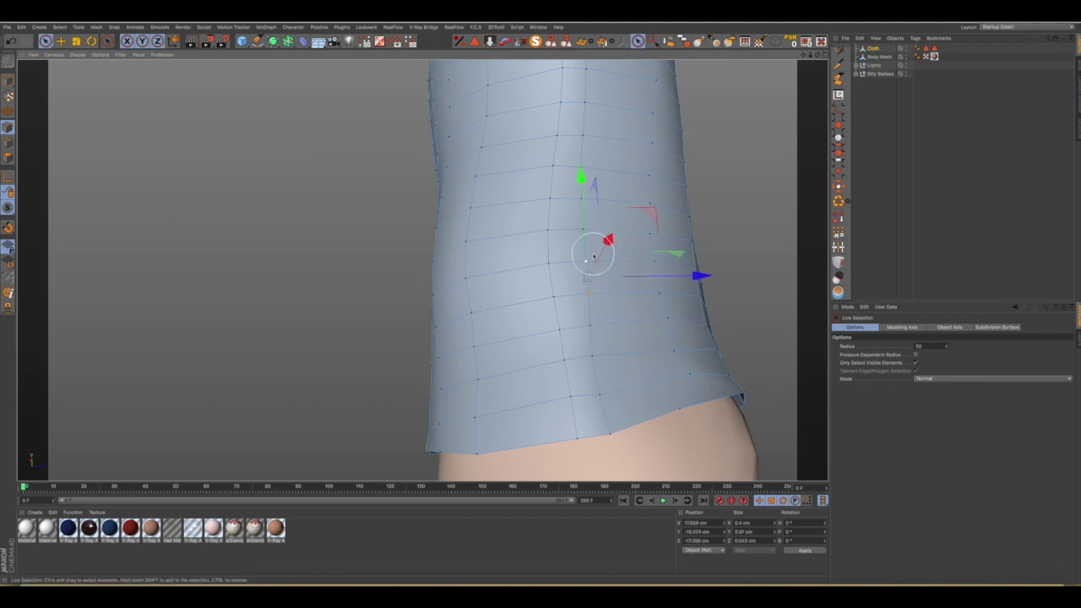
left_click_drag(595, 250, 612, 278)
left_click_drag(592, 289, 686, 259)
left_click_drag(603, 198, 603, 136)
Shift a bottom-edge hem point right and up, then orbit to check the side and back.
mouse_move(659, 250)
left_mouse_down("alt")
mouse_move(622, 294)
mouse_move(583, 306)
left_mouse_up("alt")
left_click(647, 387)
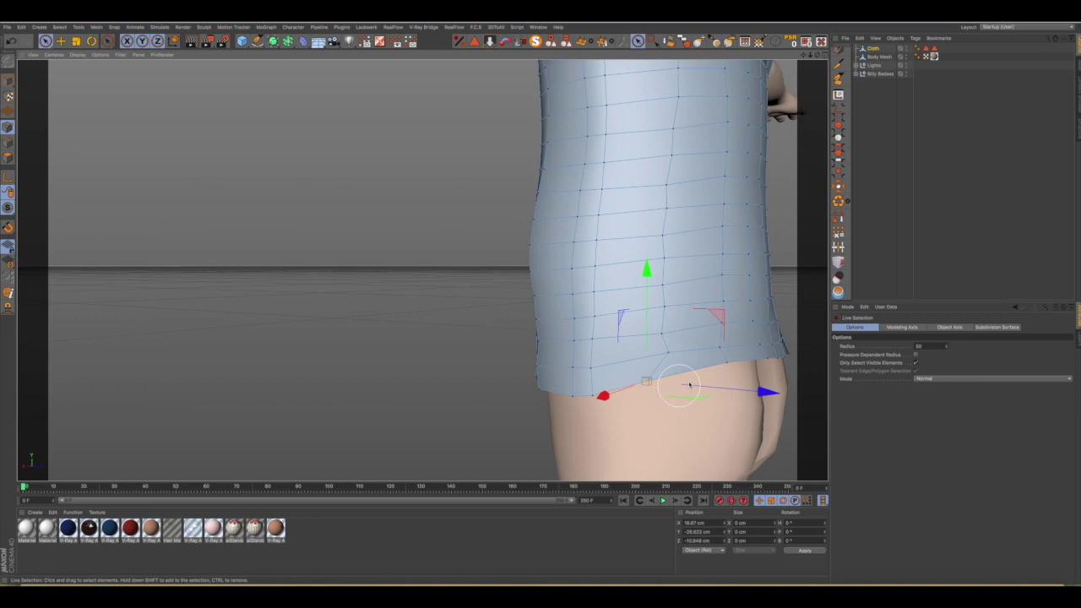
mouse_move(716, 319)
left_mouse_down()
mouse_move(743, 315)
mouse_move(724, 313)
left_mouse_up()
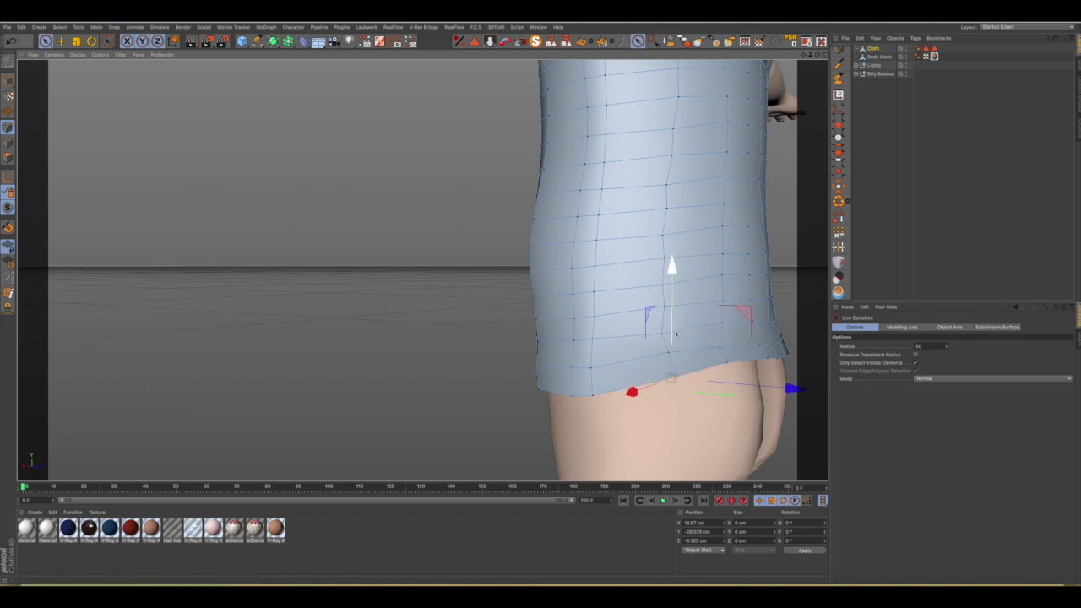
scroll(689, 332, "up", 3)
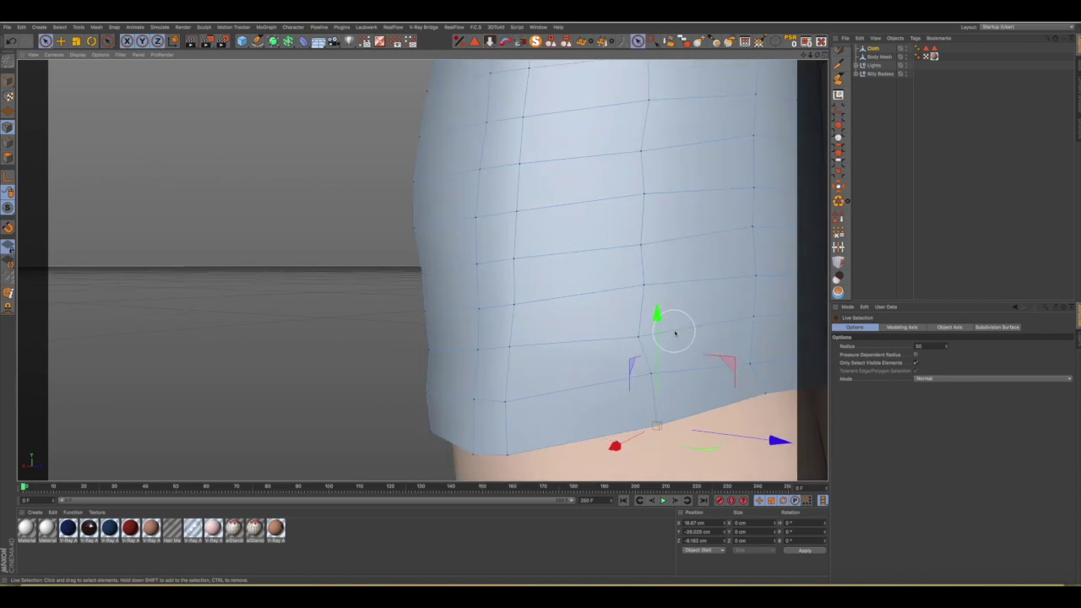
left_click_drag(706, 268, 719, 268)
scroll(687, 288, "down", 3)
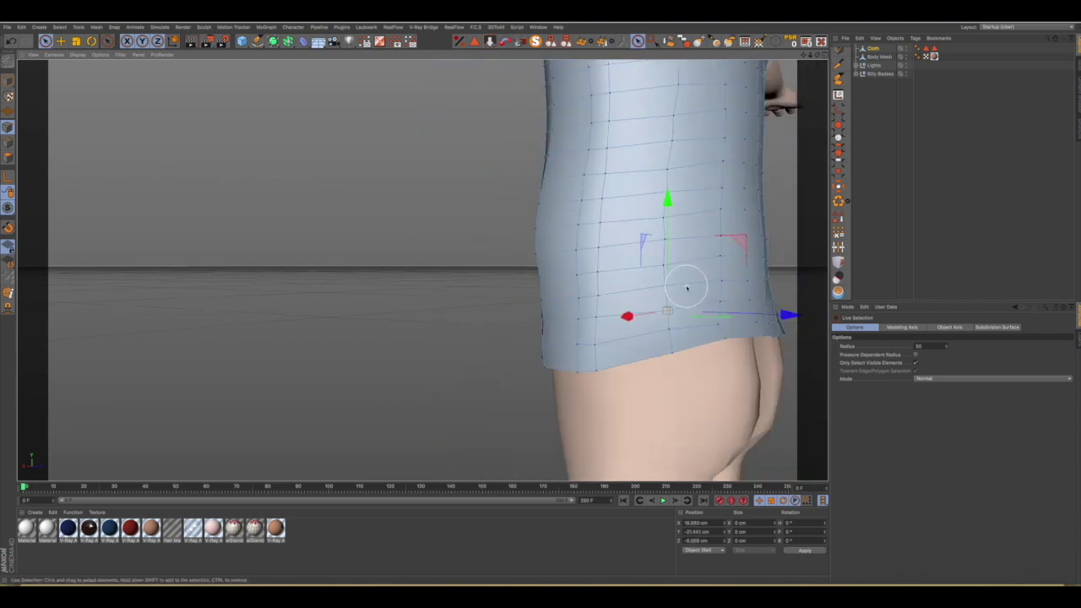
scroll(687, 288, "down", 1)
scroll(687, 288, "down", 2)
mouse_move(660, 300)
left_mouse_down("alt")
mouse_move(575, 307)
mouse_move(724, 306)
mouse_move(513, 314)
mouse_move(560, 349)
mouse_move(680, 84)
left_mouse_up("alt")
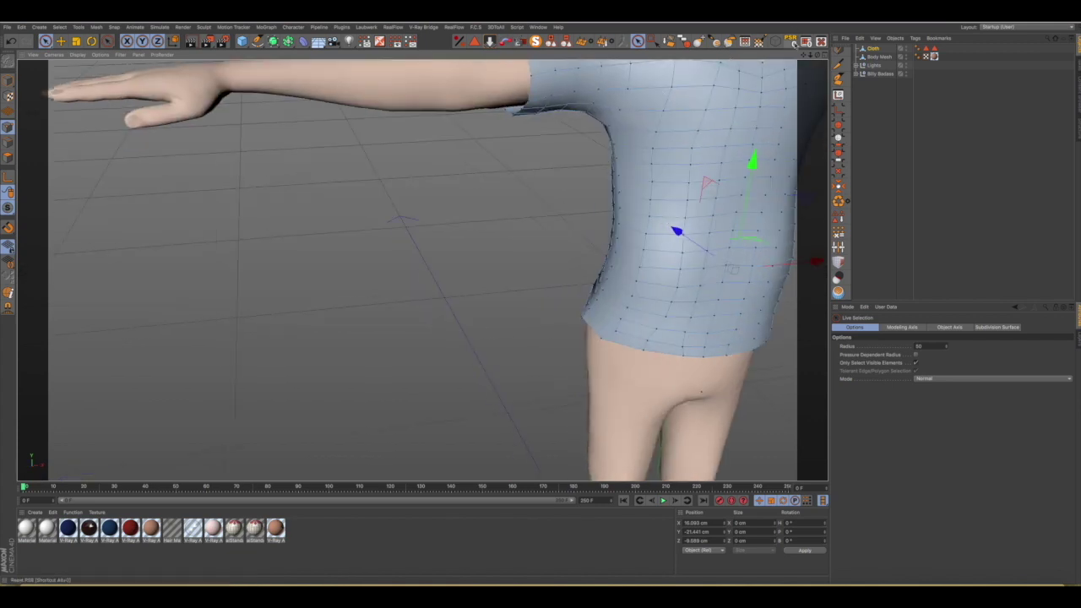
Push the shoulder point near the neck back along Z to smooth out the bump.
left_click_drag(805, 55, 791, 71, "alt")
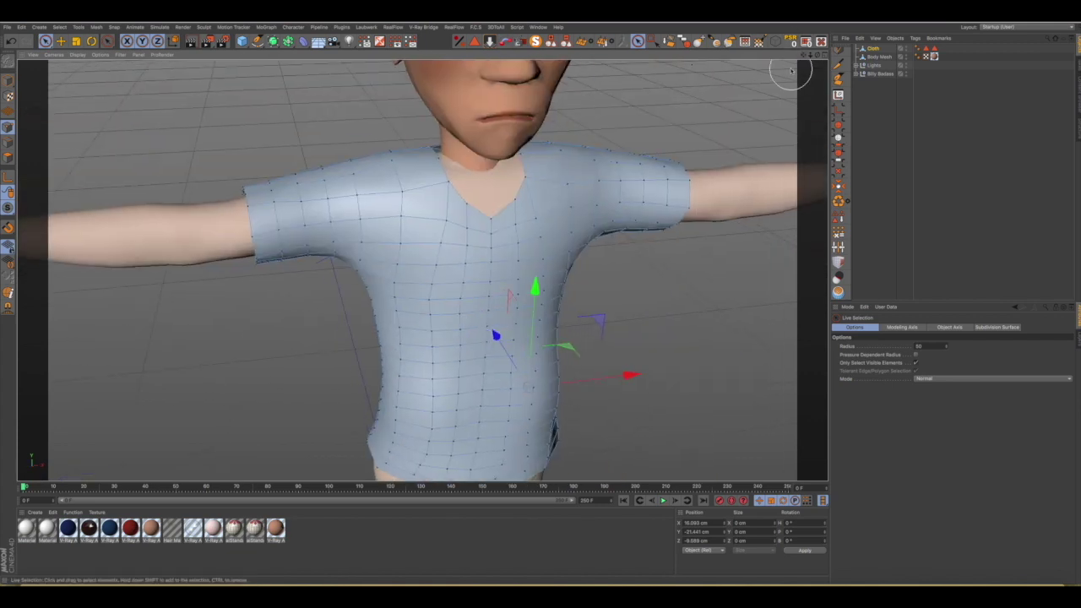
mouse_move(579, 174)
left_mouse_down("alt")
mouse_move(481, 181)
mouse_move(444, 241)
mouse_move(473, 279)
mouse_move(507, 253)
left_mouse_up("alt")
left_click_drag(611, 143, 731, 198, "alt")
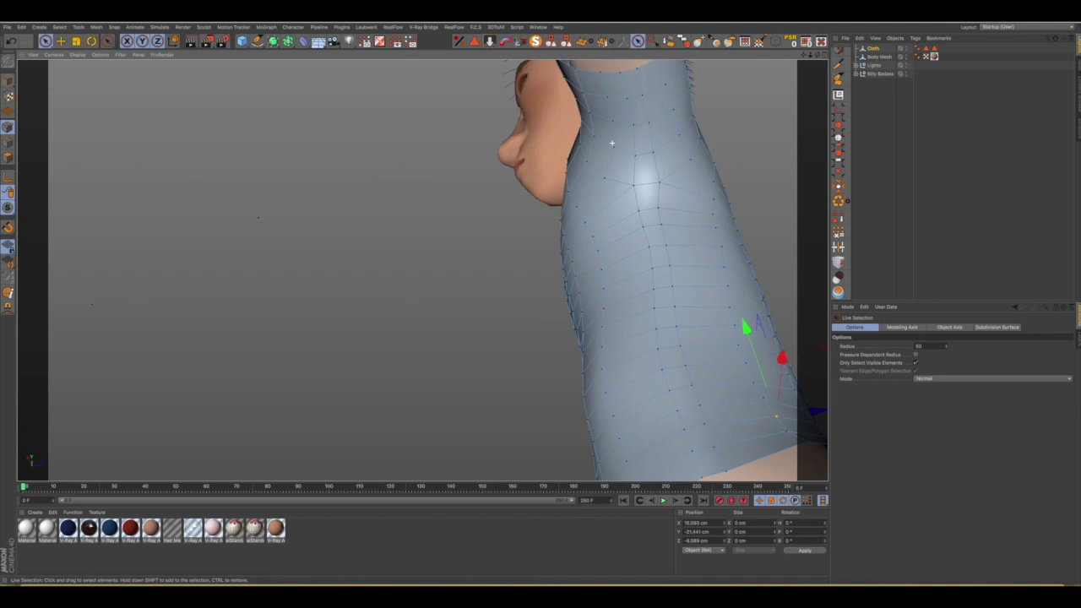
scroll(678, 181, "up", 4)
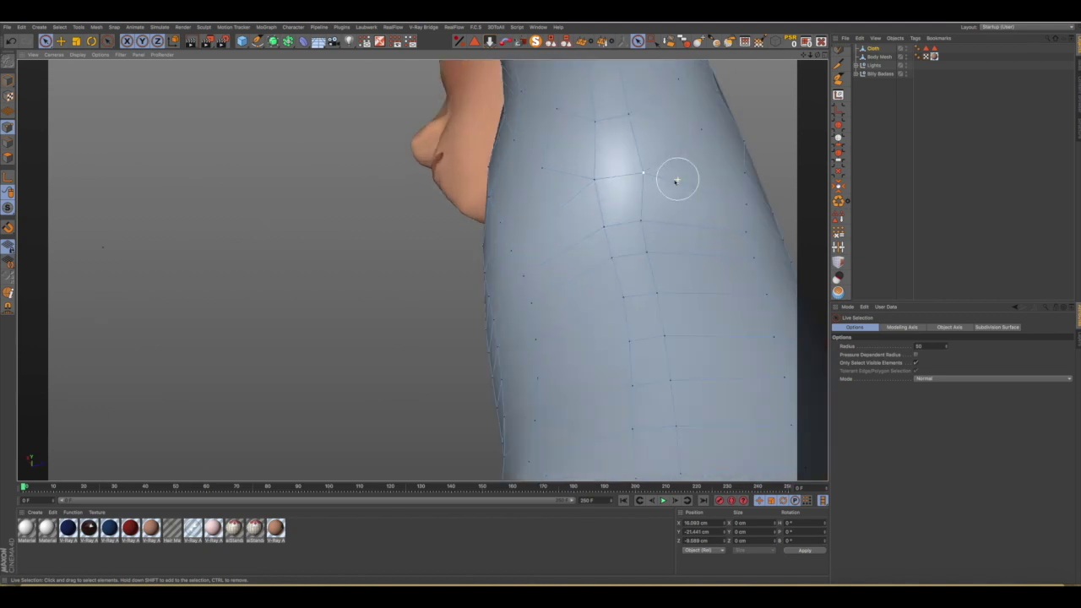
left_click(642, 172)
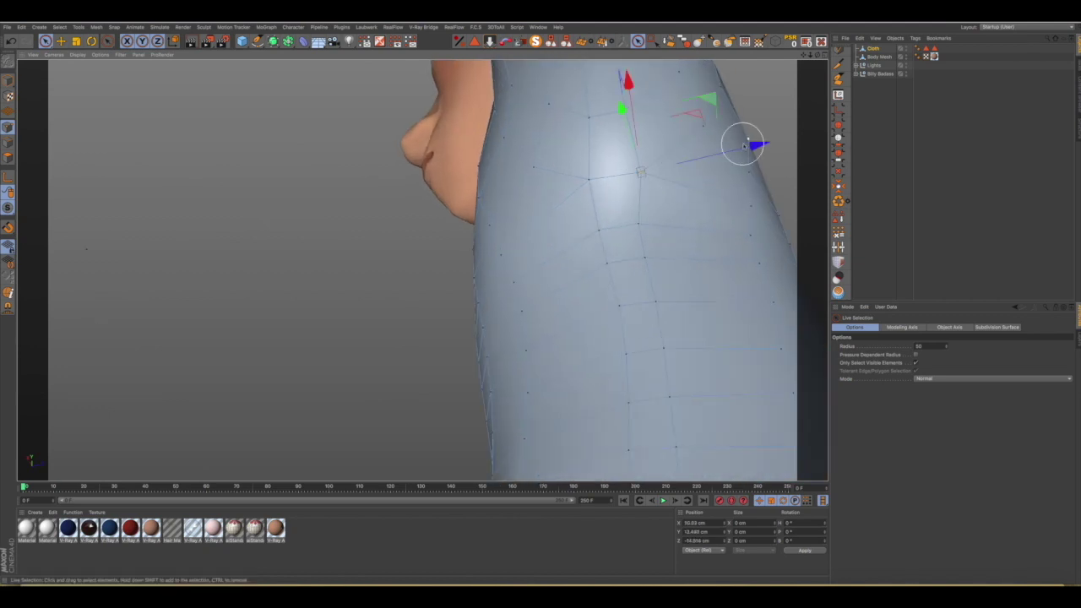
left_click_drag(756, 145, 747, 145)
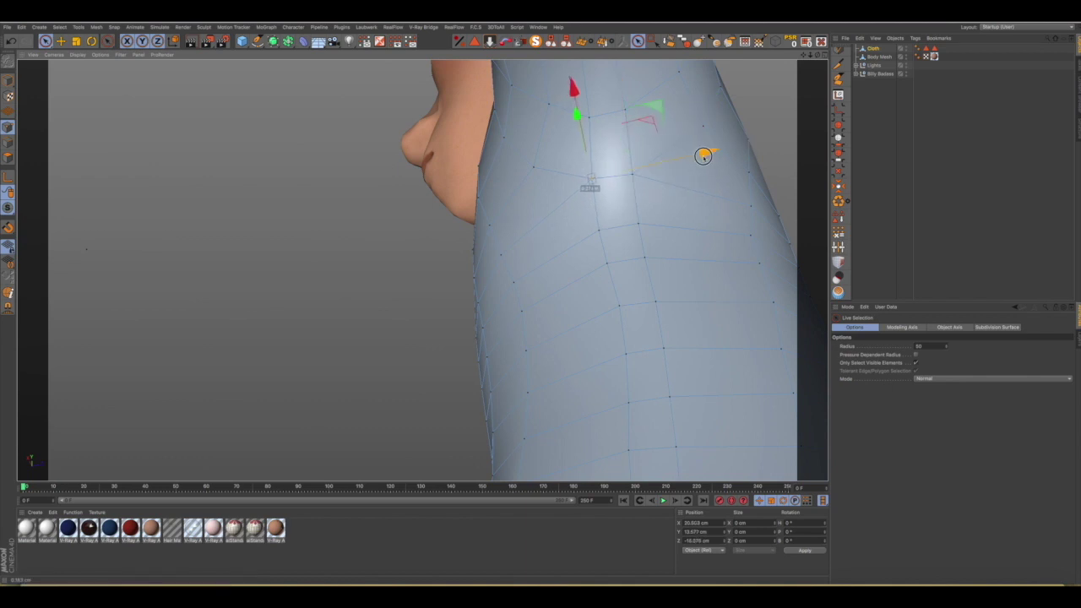
Clear the point selection and orbit around to inspect the shirt, picking a hem point.
mouse_move(680, 172)
left_mouse_down("alt")
mouse_move(654, 209)
mouse_move(655, 273)
mouse_move(616, 265)
mouse_move(625, 268)
left_mouse_up("alt")
left_click_drag(792, 63, 699, 129, "alt")
mouse_move(581, 165)
left_mouse_down("alt")
mouse_move(449, 174)
mouse_move(535, 180)
left_mouse_up("alt")
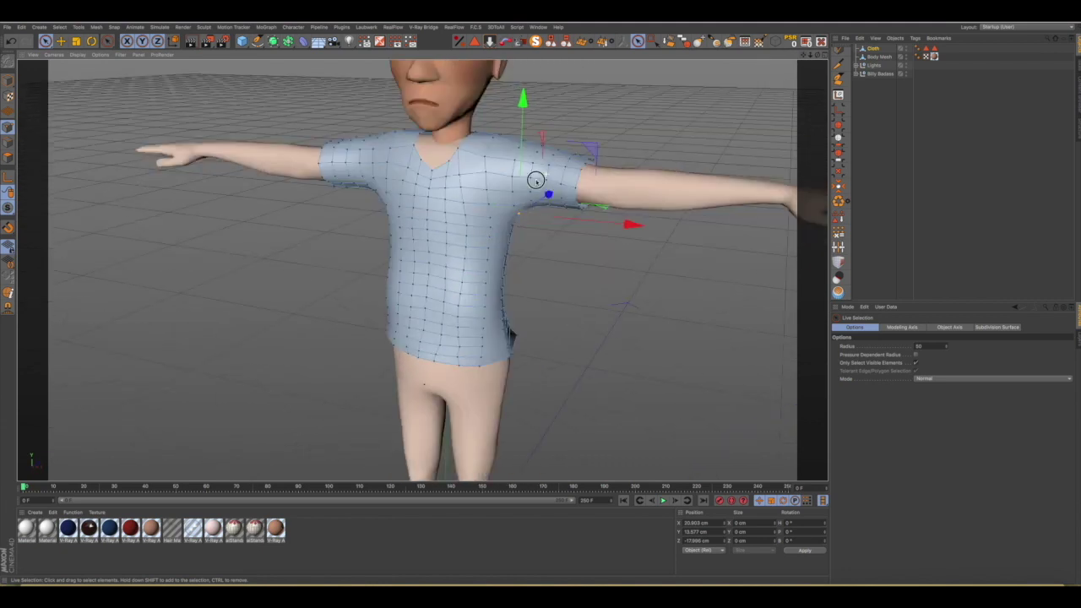
key("Return")
mouse_move(494, 227)
left_mouse_down("alt")
mouse_move(314, 183)
mouse_move(299, 197)
mouse_move(351, 208)
mouse_move(267, 208)
left_mouse_up("alt")
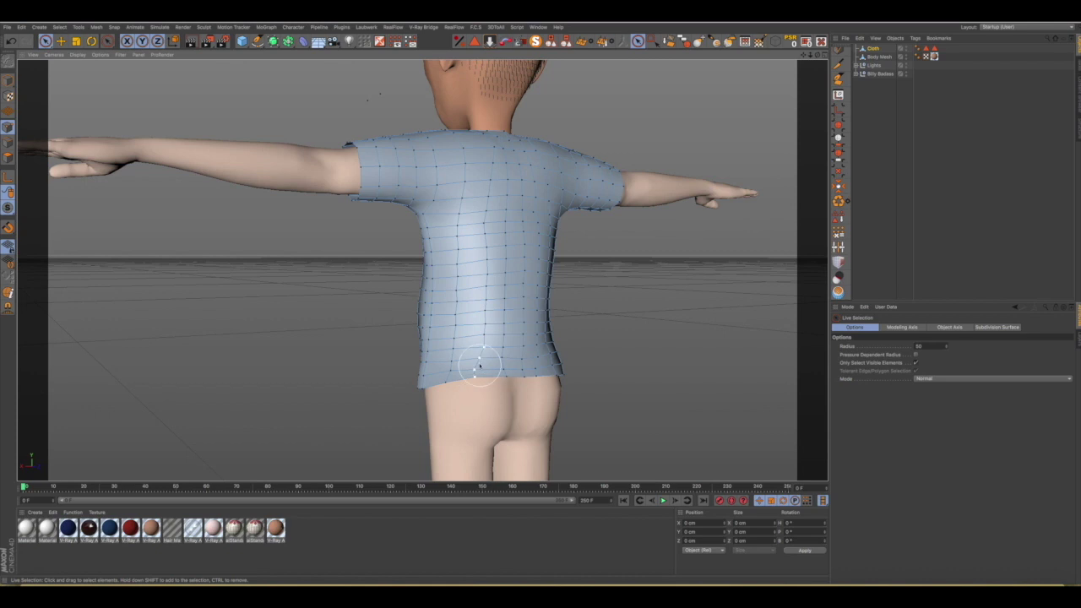
mouse_move(481, 346)
left_mouse_down("alt")
mouse_move(644, 337)
mouse_move(608, 341)
left_mouse_up("alt")
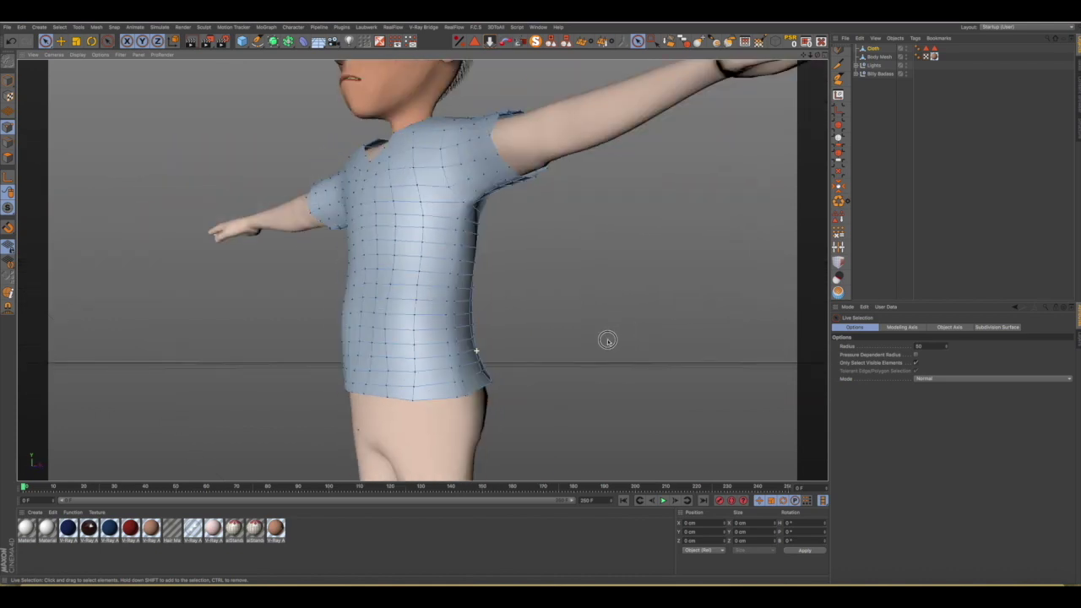
left_click(420, 413)
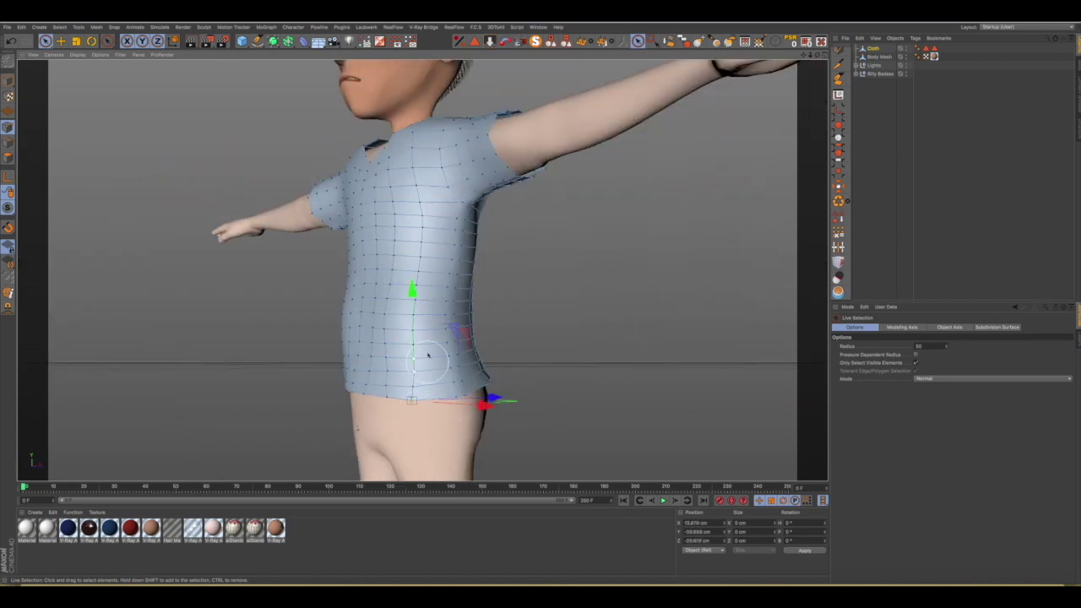
left_click_drag(428, 355, 459, 351, "alt")
scroll(460, 357, "down", 3)
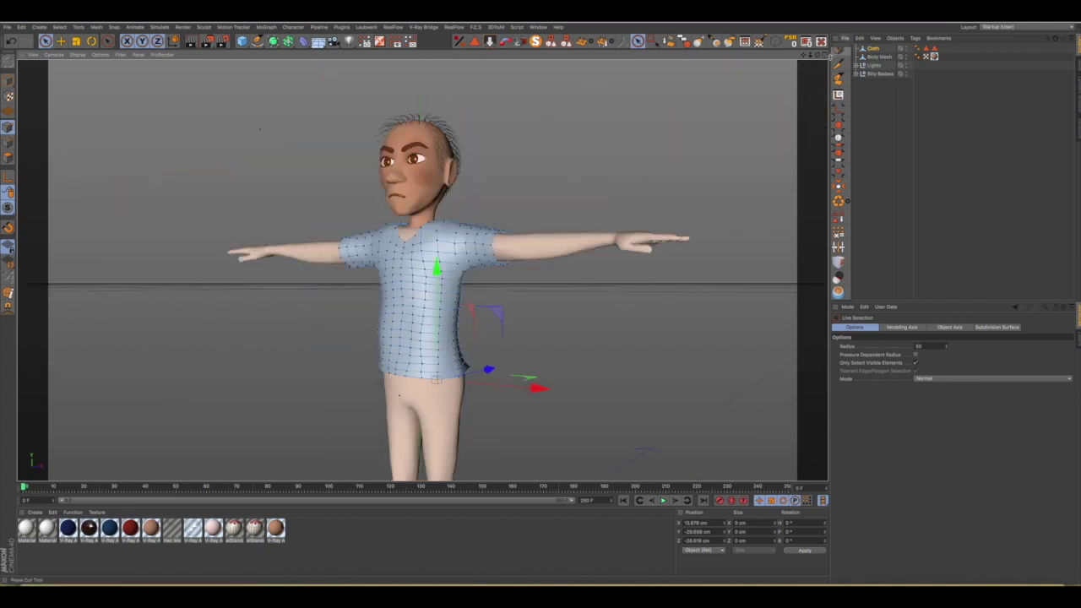
Switch to four views and maximize the Front view of the shirt.
left_click(825, 56)
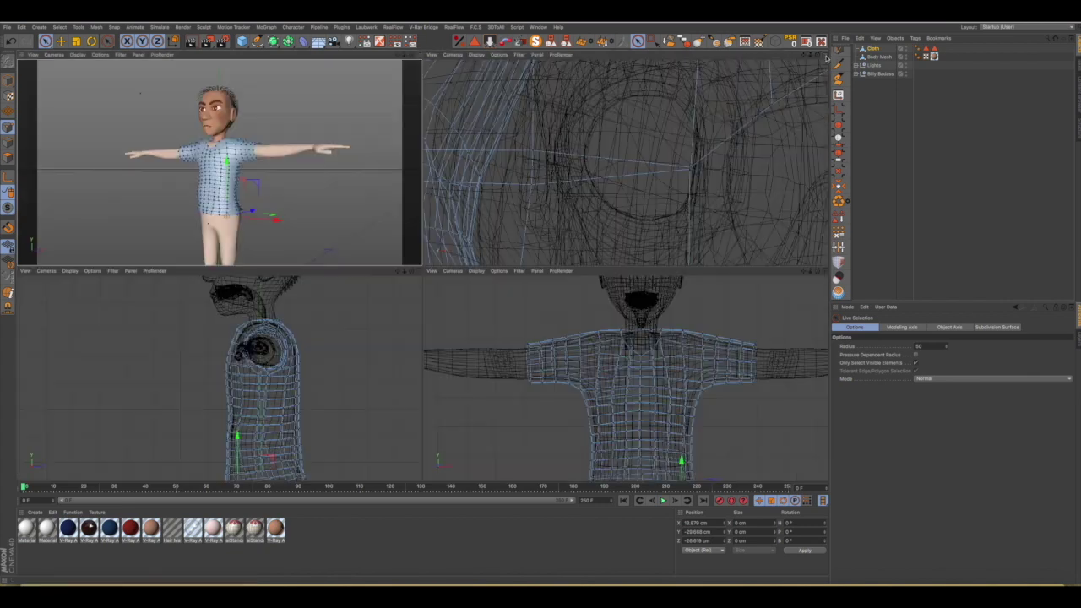
middle_click(811, 288)
scroll(615, 306, "down", 3)
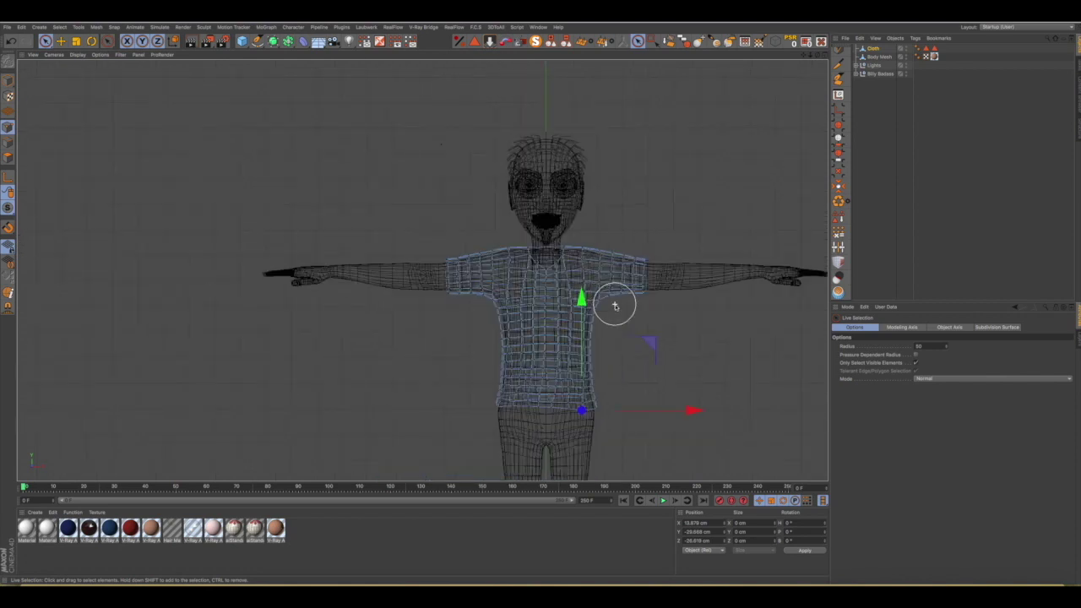
left_click_drag(596, 374, 588, 382)
scroll(589, 382, "up", 2)
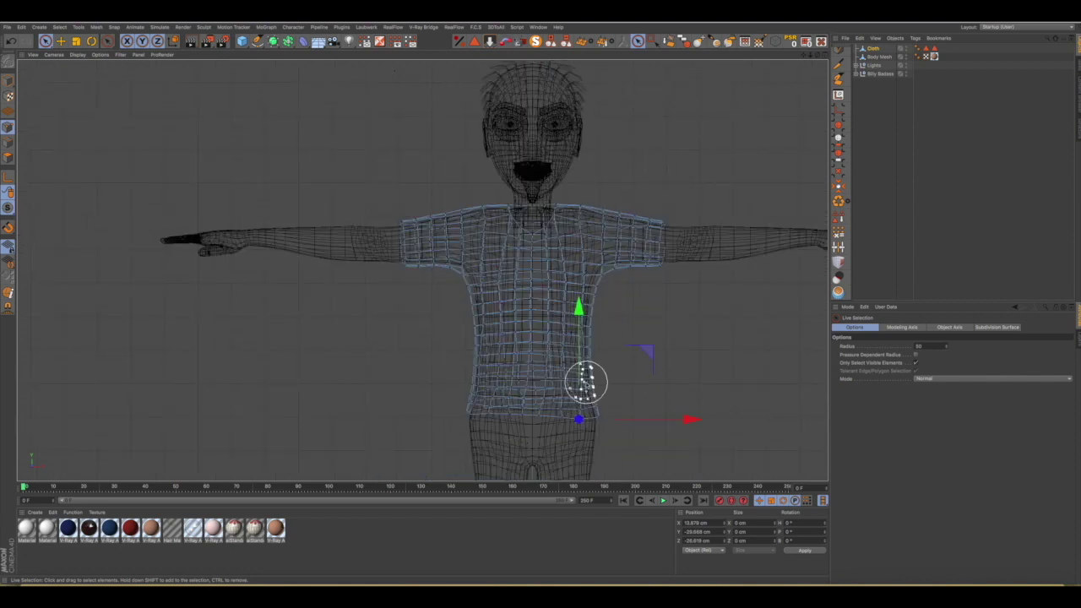
scroll(589, 382, "up", 2)
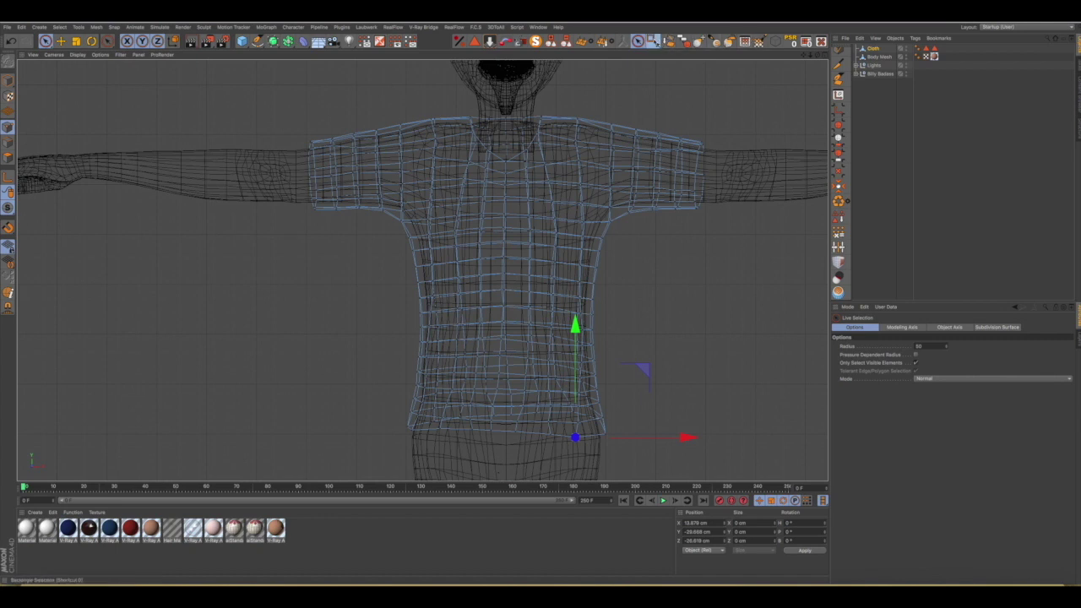
Box-select the character's right half of the shirt with Rectangle Selection and verify in four views.
left_click(653, 41)
mouse_move(287, 87)
left_mouse_down()
mouse_move(494, 460)
mouse_move(384, 457)
mouse_move(498, 453)
left_mouse_up()
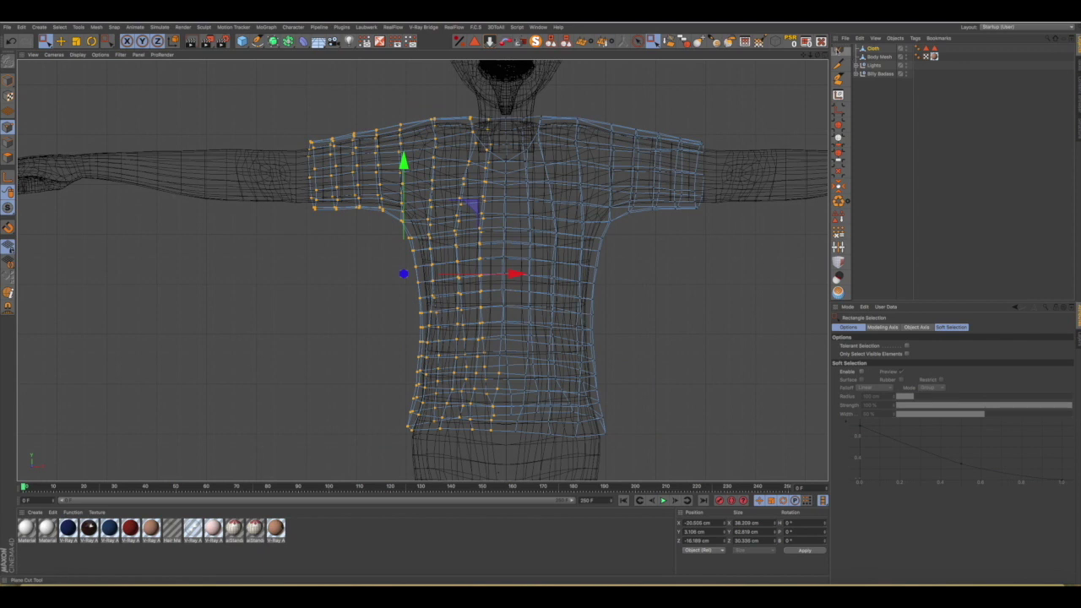
left_click(827, 54)
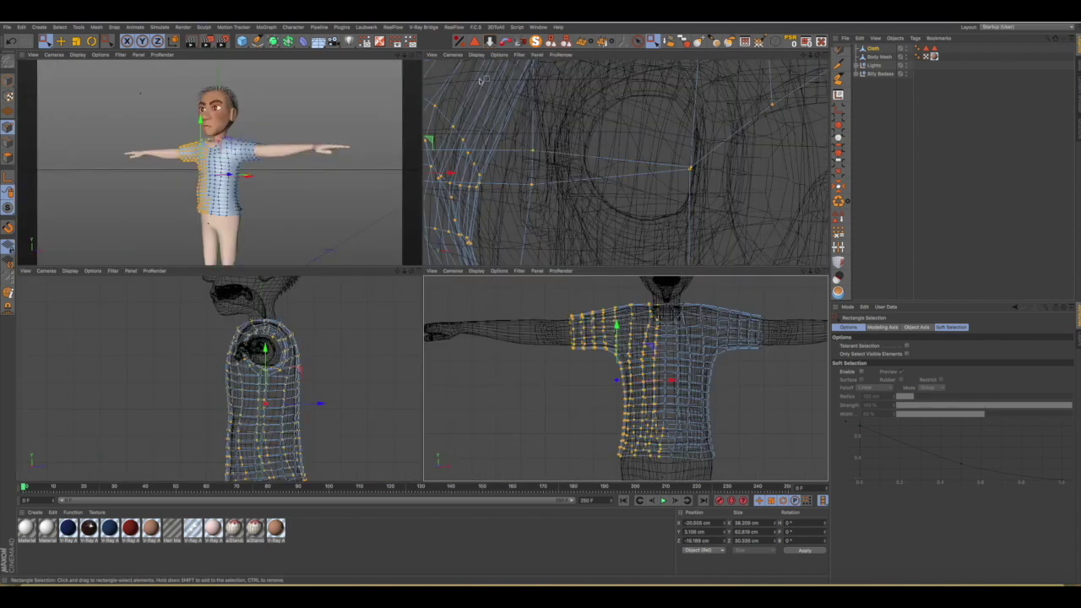
In the single perspective view, box-select the remaining right-half points on the shirt's back.
left_click(420, 55)
scroll(434, 380, "up", 2)
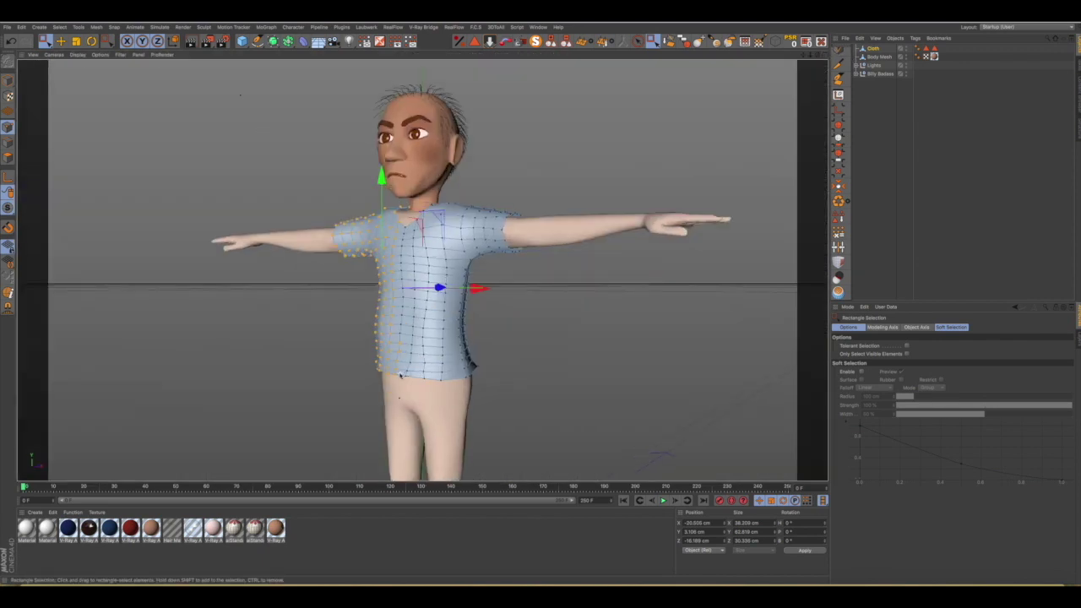
scroll(434, 381, "up", 3)
scroll(434, 381, "up", 1)
scroll(446, 364, "down", 1)
mouse_move(447, 364)
left_mouse_down("alt")
mouse_move(470, 361)
mouse_move(471, 326)
left_mouse_up("alt")
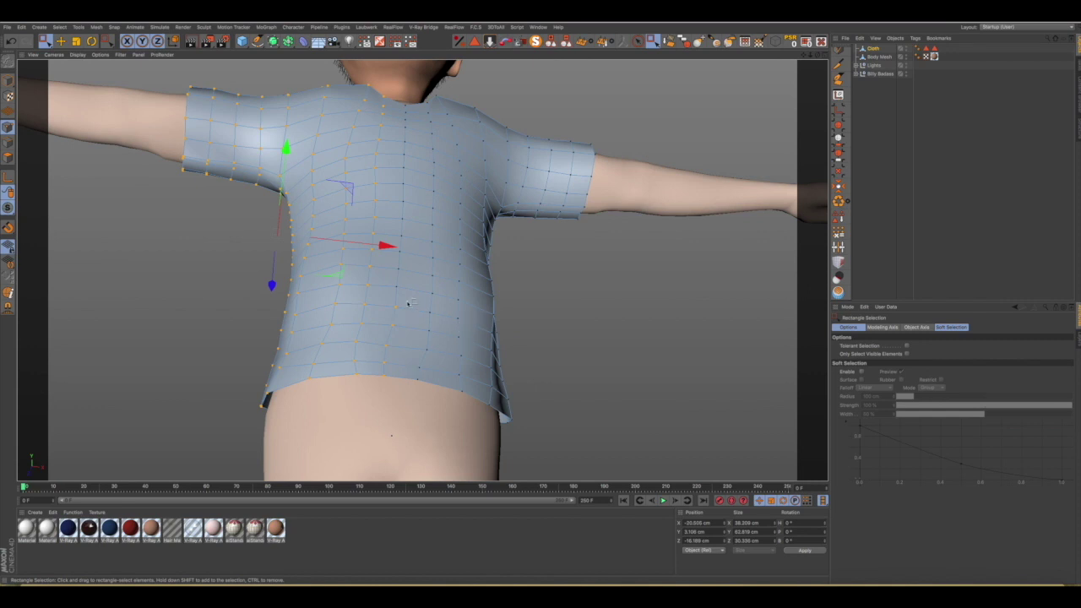
mouse_move(409, 295)
left_mouse_down()
mouse_move(383, 344)
mouse_move(410, 297)
left_mouse_up()
Add the missed right-half back points to the selection with Live Selection.
left_click(637, 41)
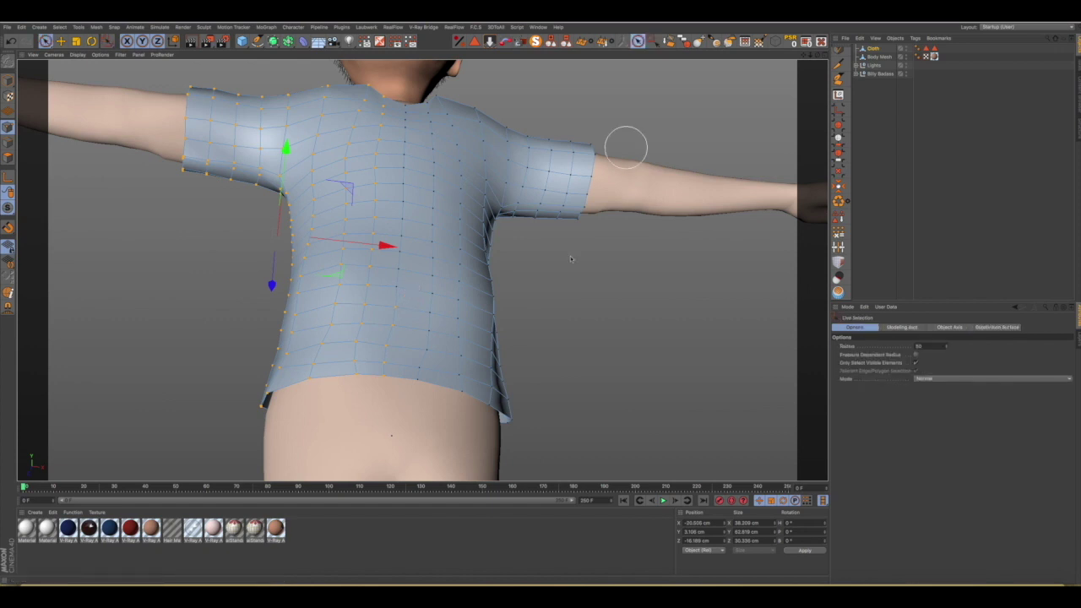
mouse_move(404, 323)
left_mouse_down("ctrl")
mouse_move(409, 385)
mouse_move(531, 381)
left_mouse_up("ctrl")
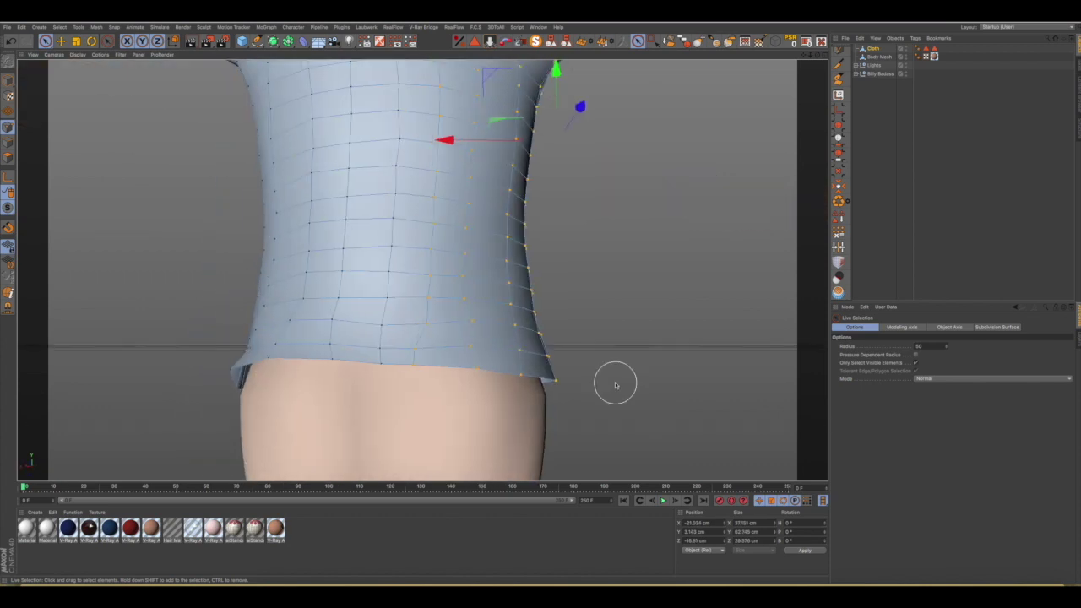
scroll(486, 388, "down", 2)
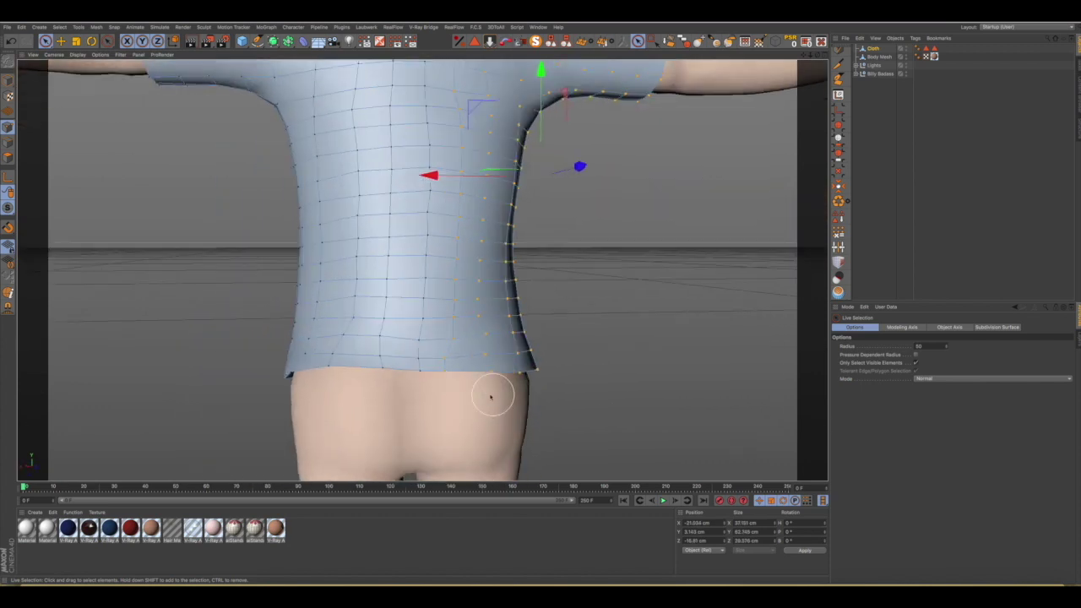
scroll(490, 396, "down", 2)
scroll(488, 395, "up", 2)
scroll(482, 395, "down", 2)
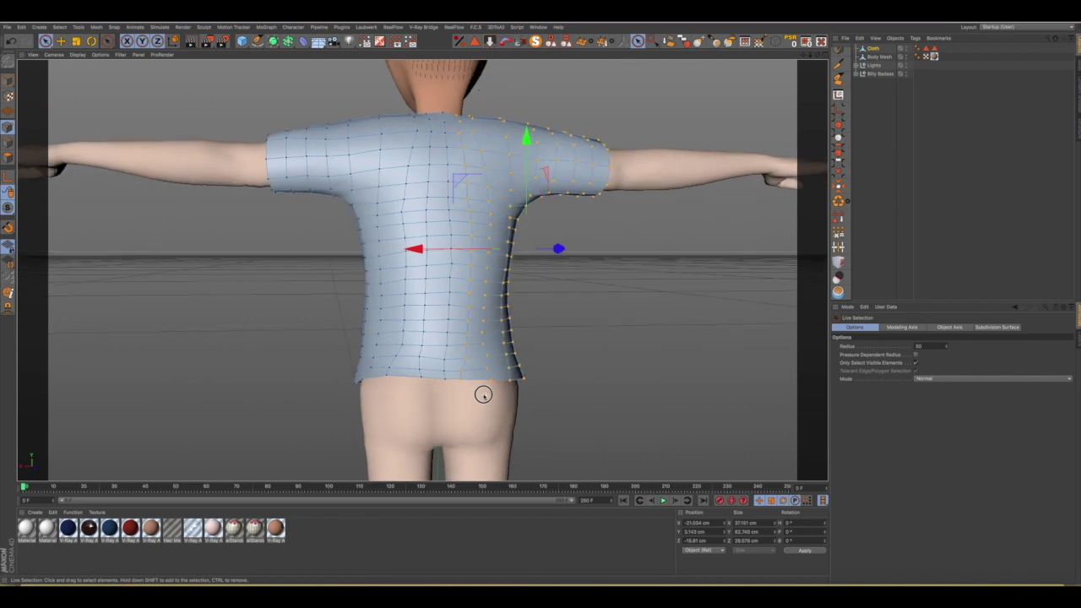
left_click_drag(484, 395, 471, 394, "alt")
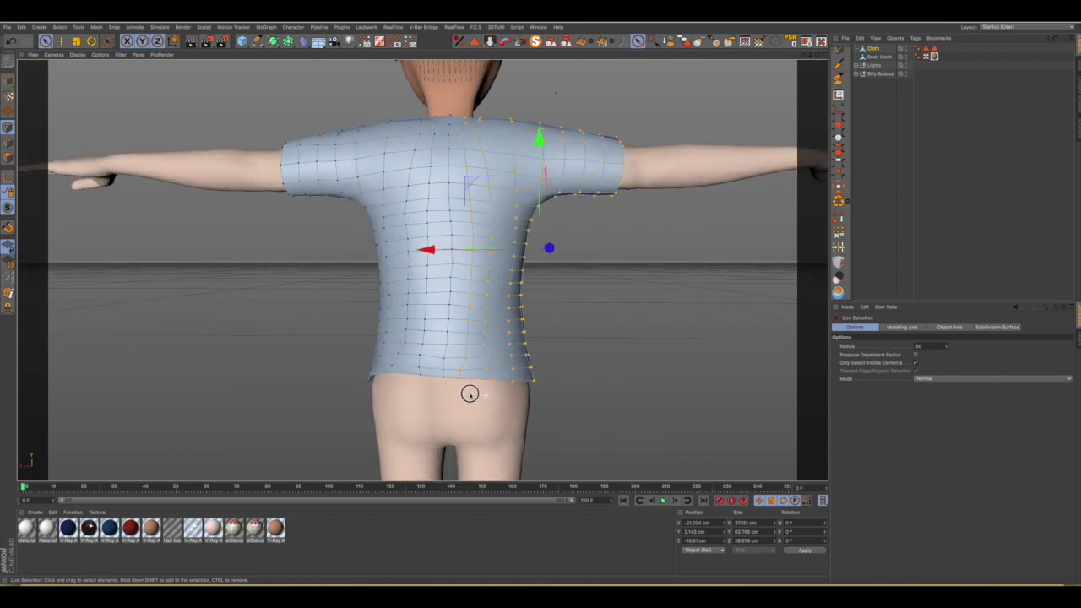
Delete the selected right half of the shirt mesh.
key("Delete")
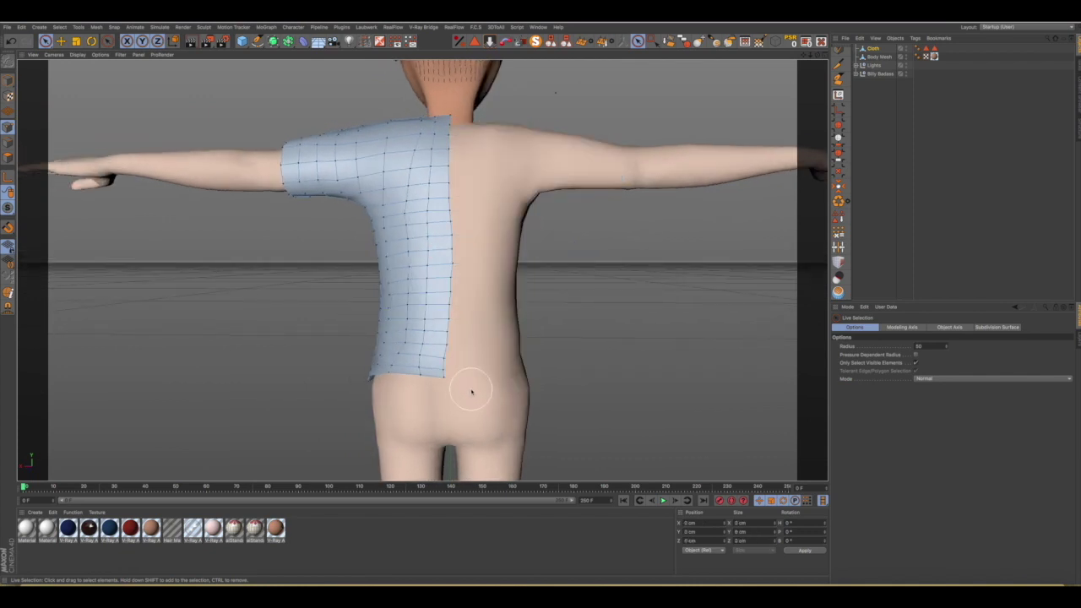
scroll(427, 370, "up", 2)
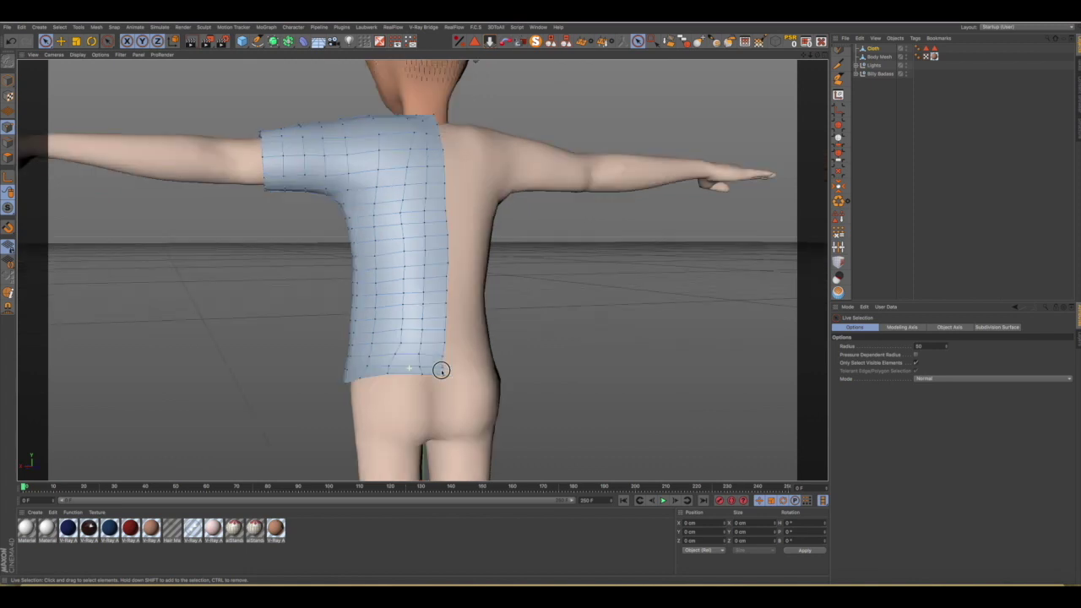
scroll(414, 371, "up", 2)
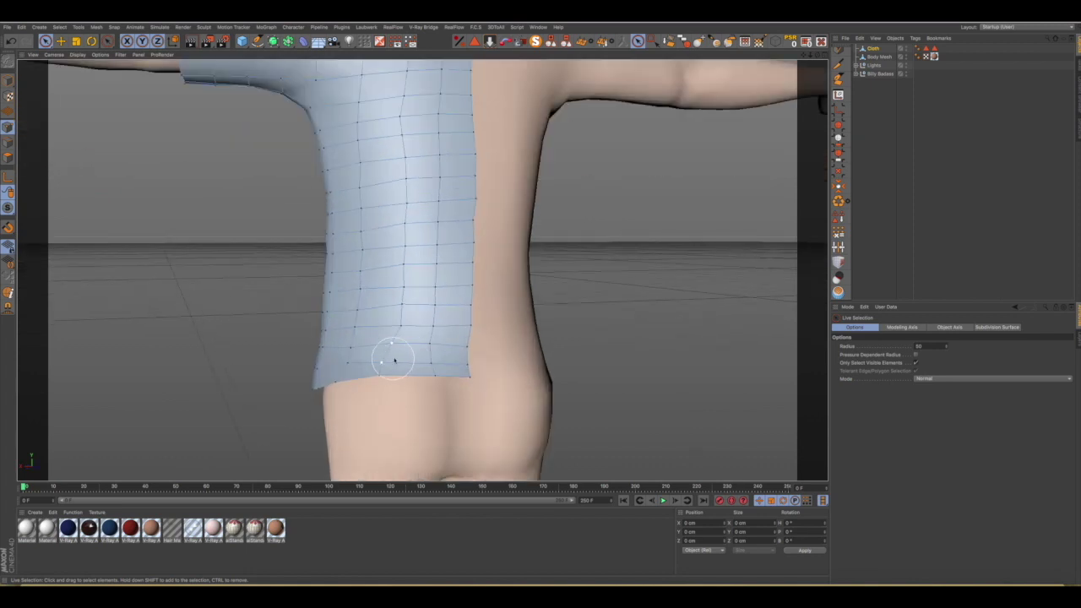
Move the outer hem corner point sideways along X, then pick the Grab sculpt brush.
left_click(387, 362)
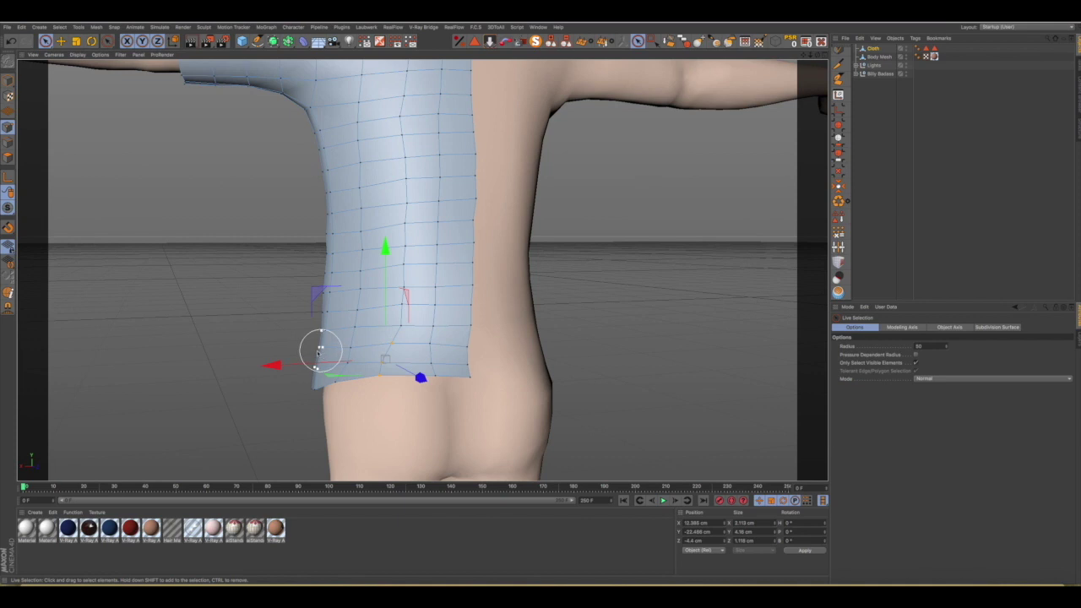
left_click_drag(272, 365, 290, 365)
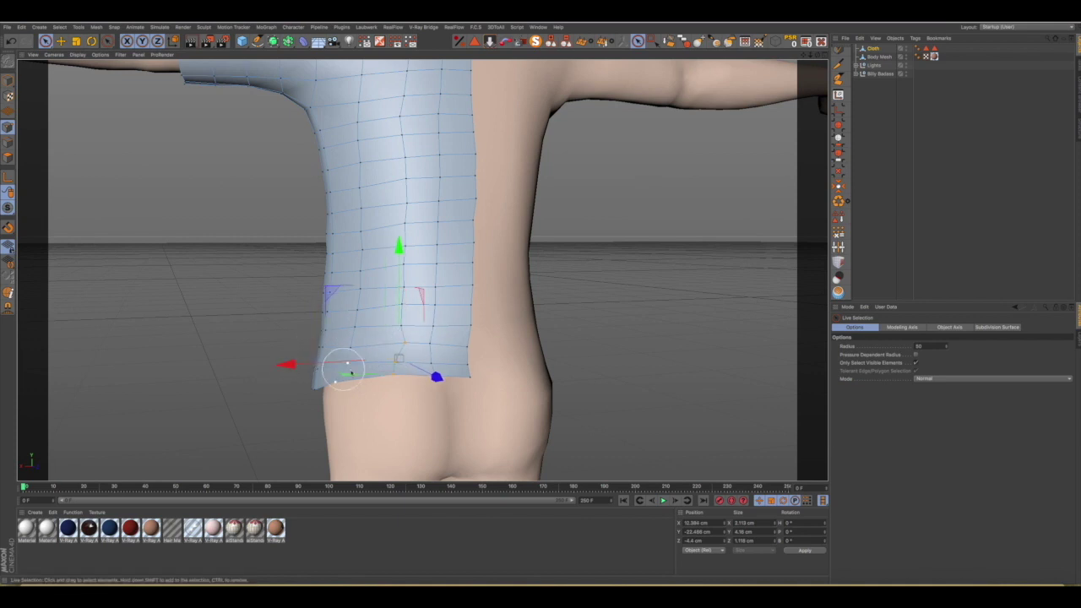
left_click(651, 203)
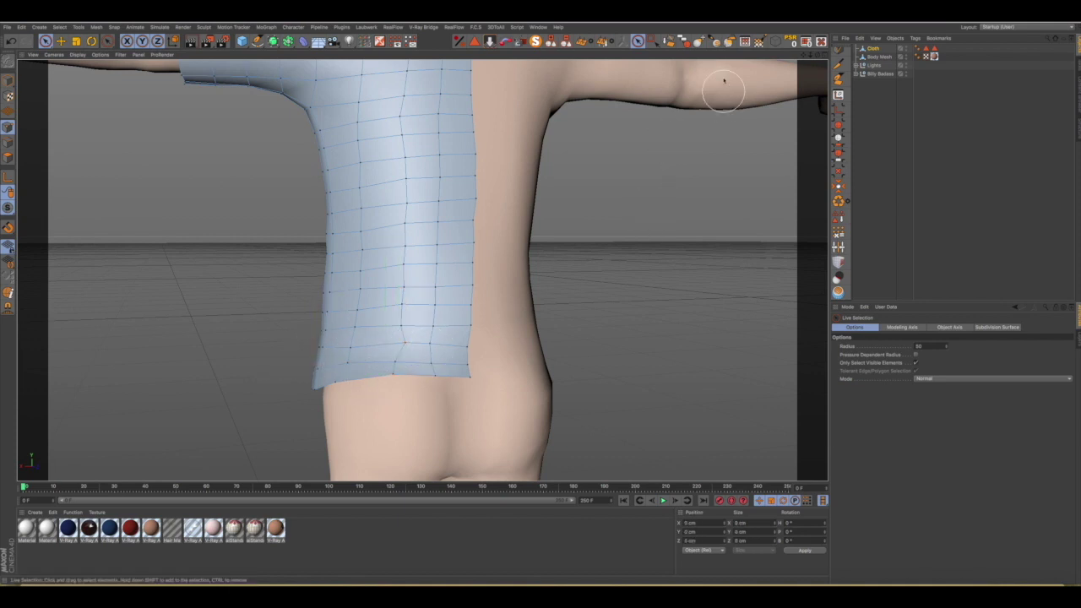
left_click(699, 43)
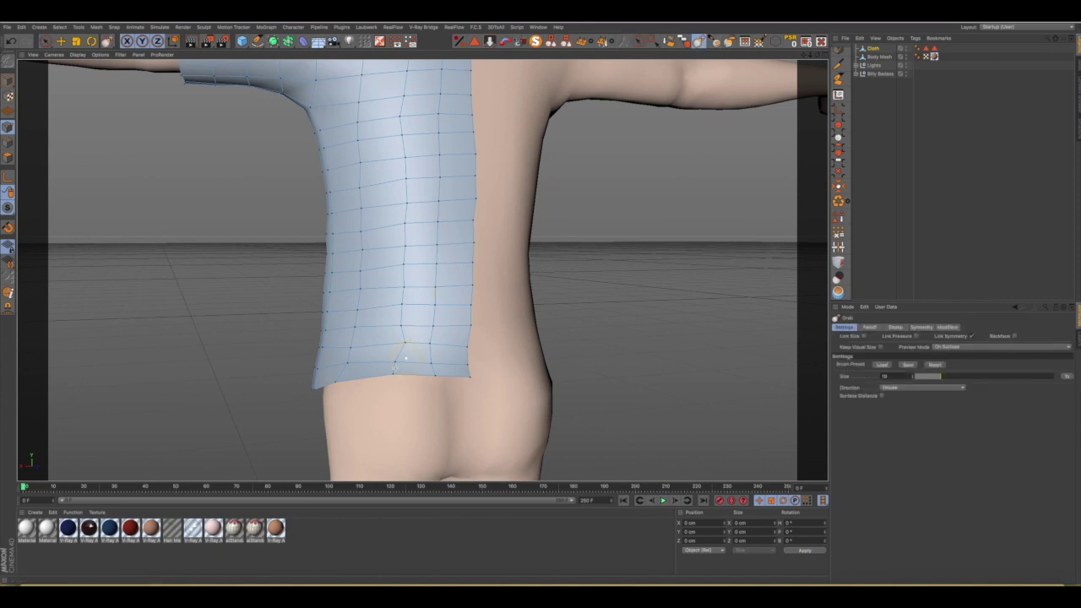
Pull the shirt's bottom hem down over the hips at the lower back and side.
scroll(405, 359, "up", 3)
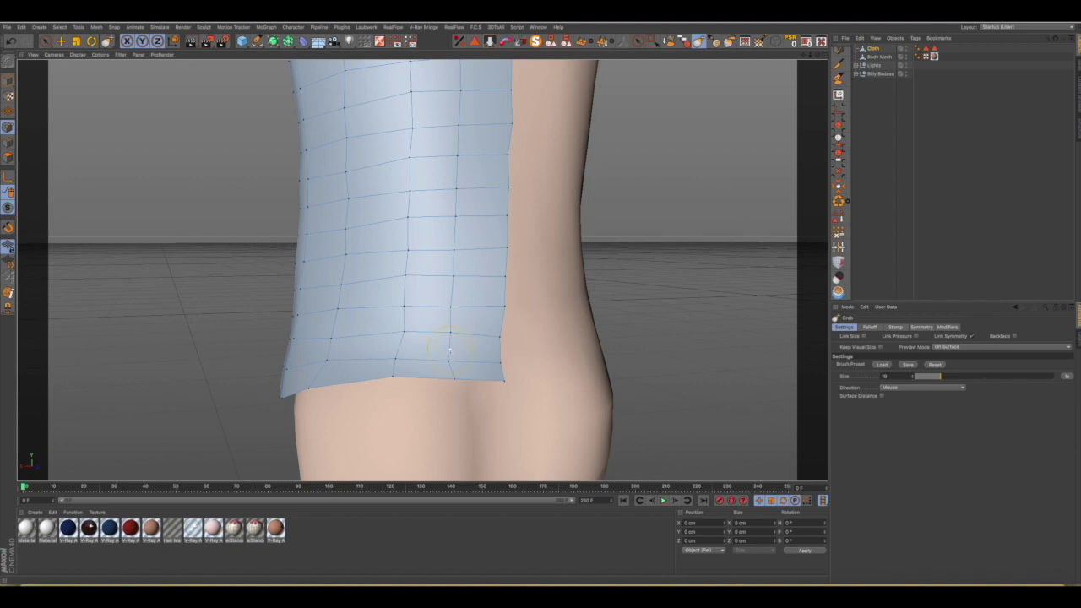
left_click_drag(454, 377, 502, 397)
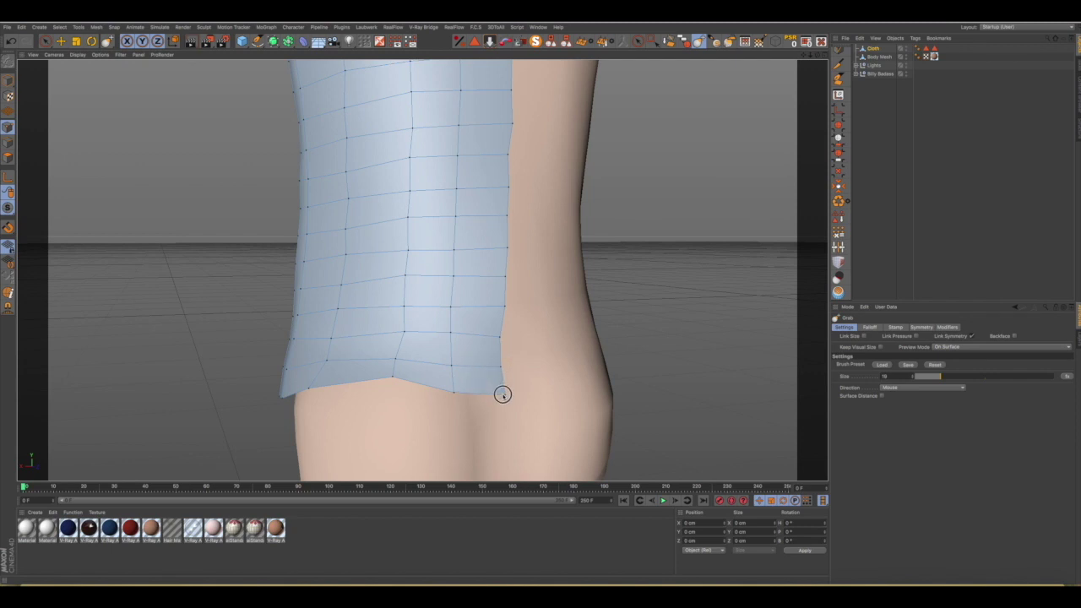
left_click_drag(394, 374, 397, 391)
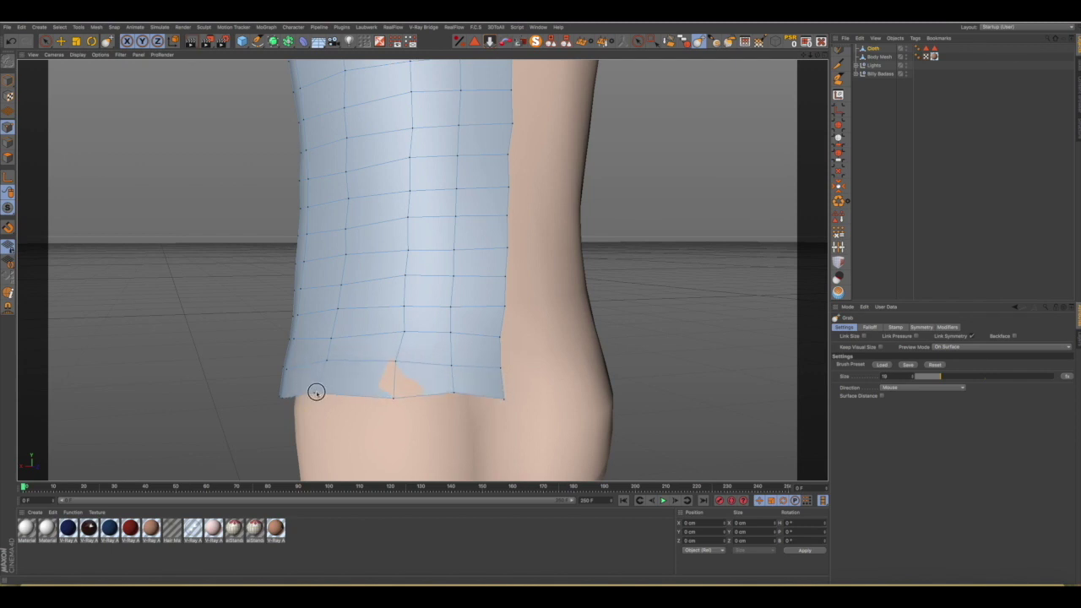
left_click_drag(398, 363, 402, 360)
mouse_move(448, 391)
left_mouse_down()
mouse_move(450, 402)
mouse_move(500, 404)
left_mouse_up()
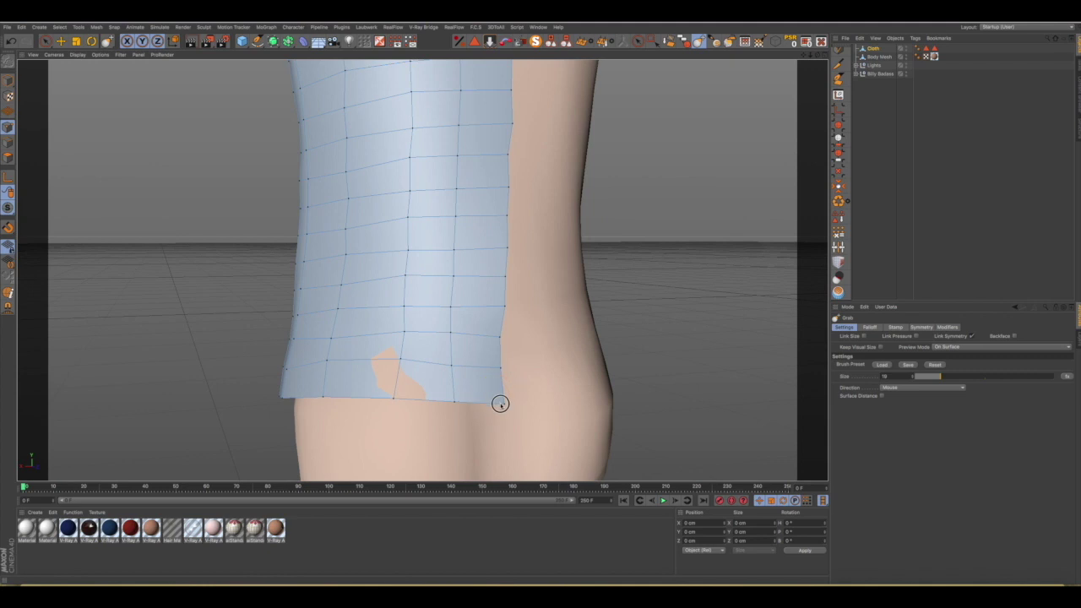
From a side angle, nudge the shirt's lower-left hem corner outward.
mouse_move(464, 355)
left_mouse_down("alt")
mouse_move(476, 341)
mouse_move(515, 335)
mouse_move(430, 370)
left_mouse_up("alt")
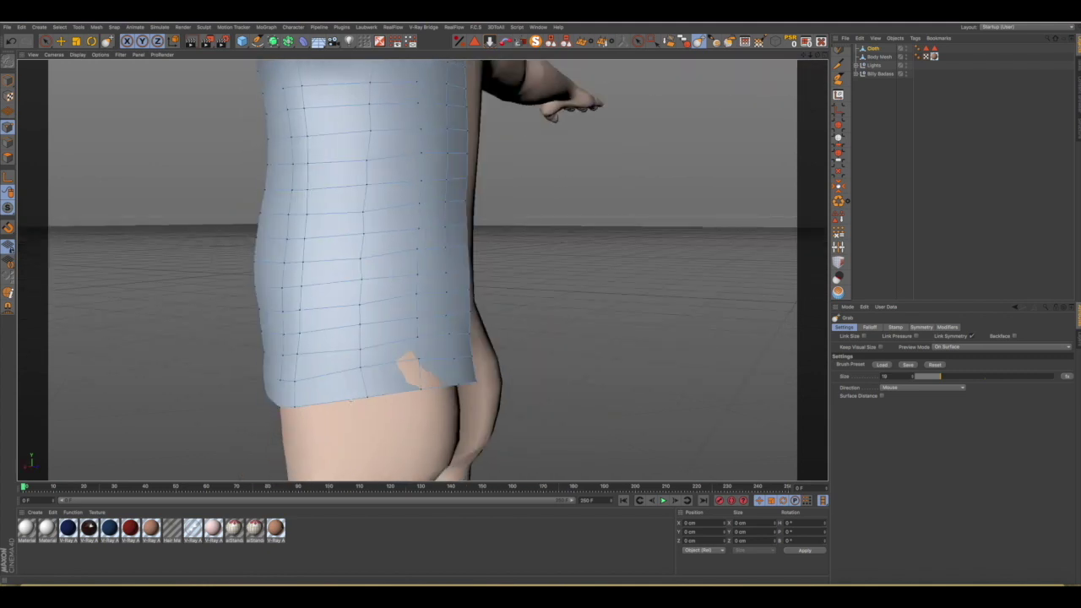
mouse_move(350, 379)
left_mouse_down("alt")
mouse_move(495, 355)
mouse_move(390, 372)
left_mouse_up("alt")
scroll(281, 378, "up", 5)
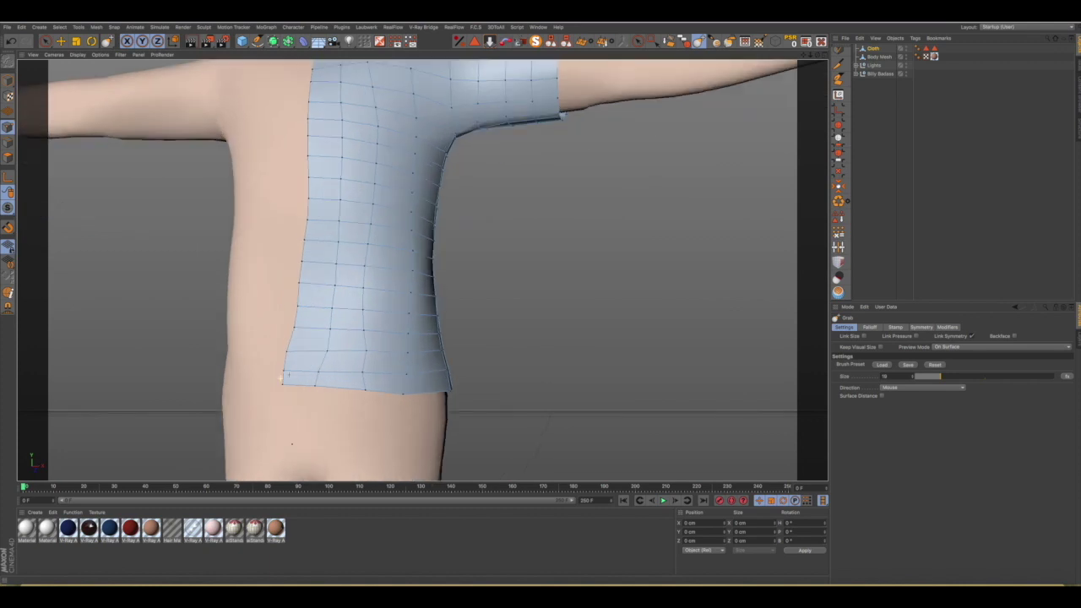
left_click_drag(305, 371, 311, 374, "alt")
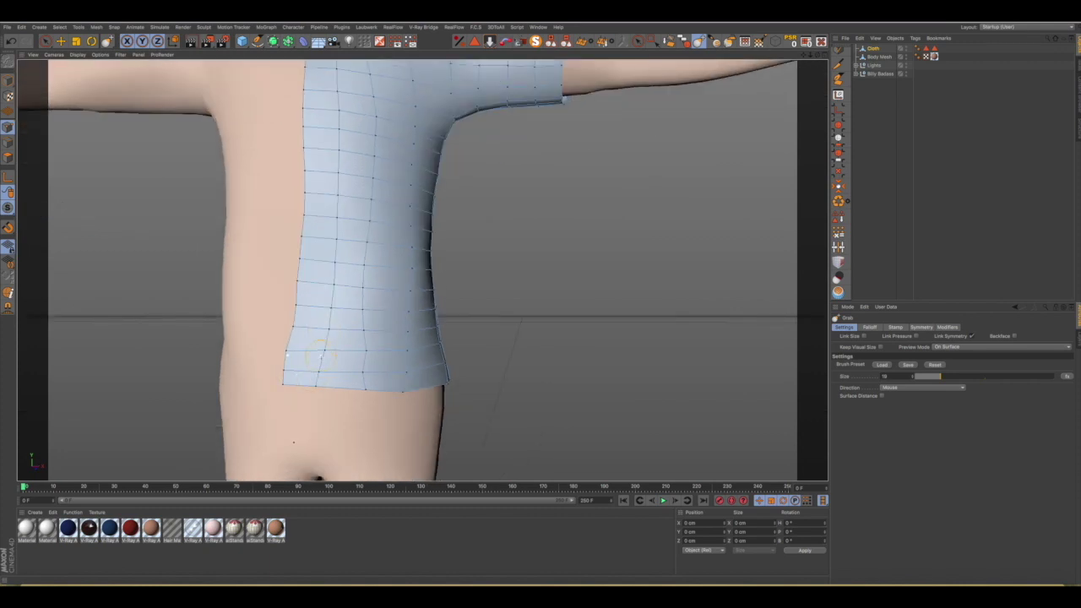
mouse_move(319, 362)
left_mouse_down()
mouse_move(323, 391)
mouse_move(363, 386)
mouse_move(393, 357)
left_mouse_up()
Raise the Grab brush size to 57, smooth the lower-left corner, and switch to four views.
mouse_move(419, 378)
left_mouse_down("alt")
mouse_move(346, 374)
mouse_move(380, 385)
mouse_move(422, 347)
mouse_move(265, 360)
mouse_move(208, 353)
left_mouse_up("alt")
scroll(379, 385, "down", 3)
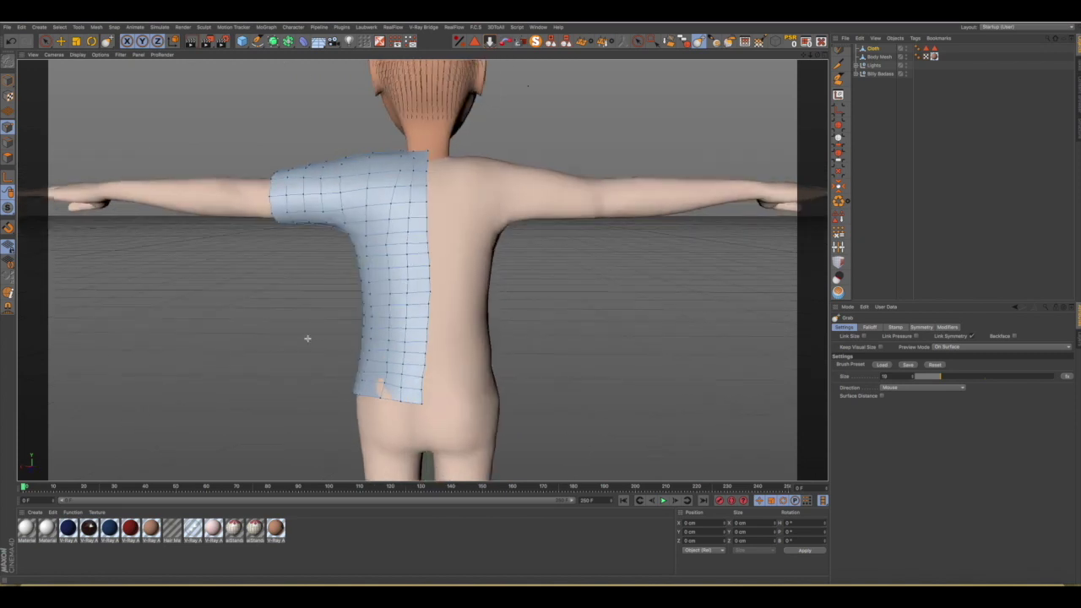
left_click_drag(375, 356, 369, 380, "alt")
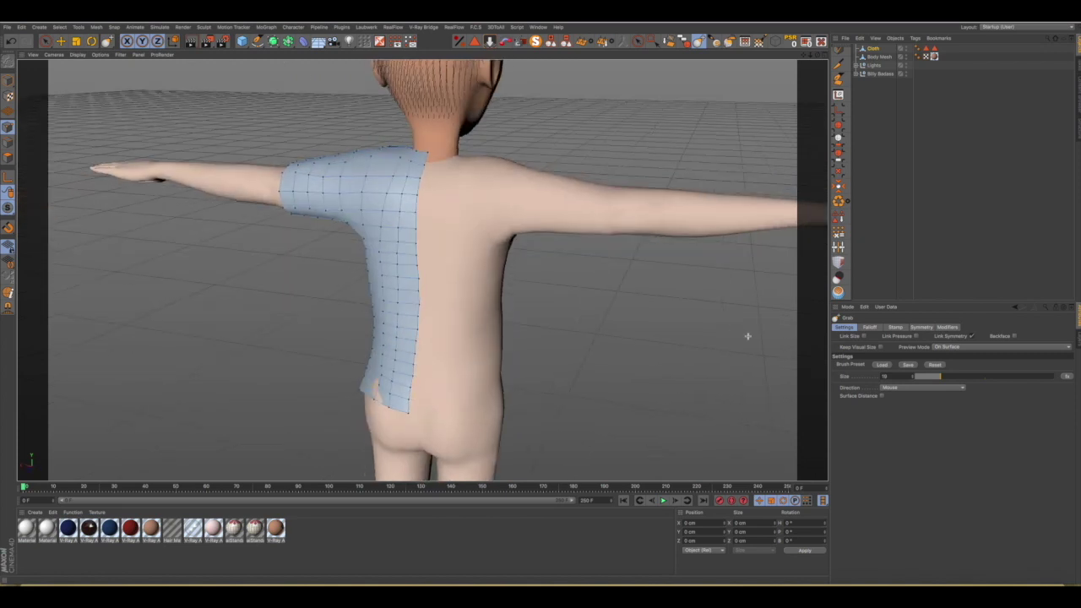
left_click_drag(927, 376, 994, 376)
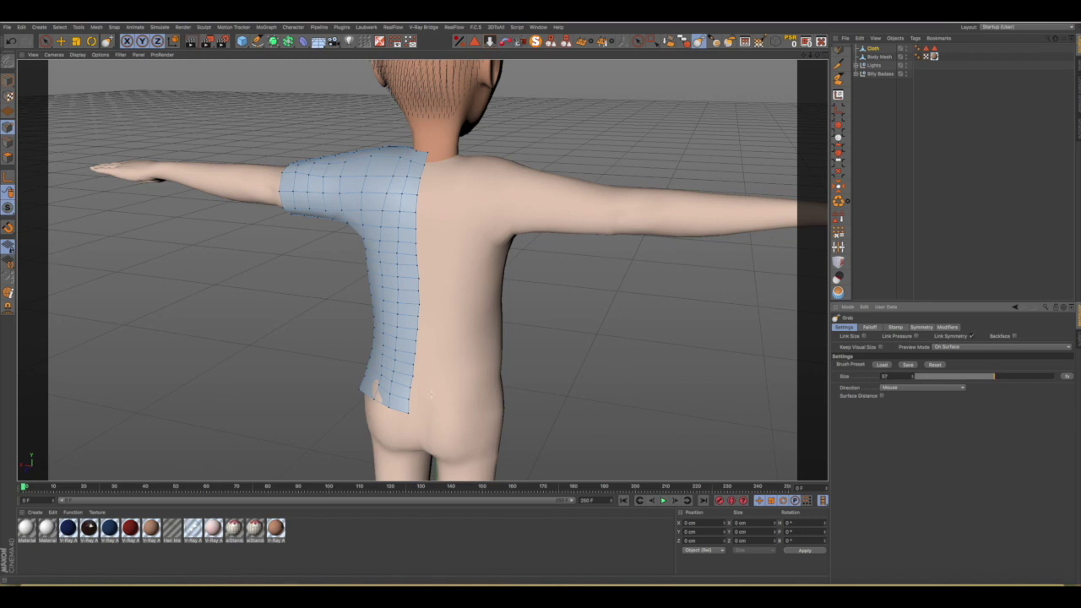
left_click_drag(369, 391, 382, 396)
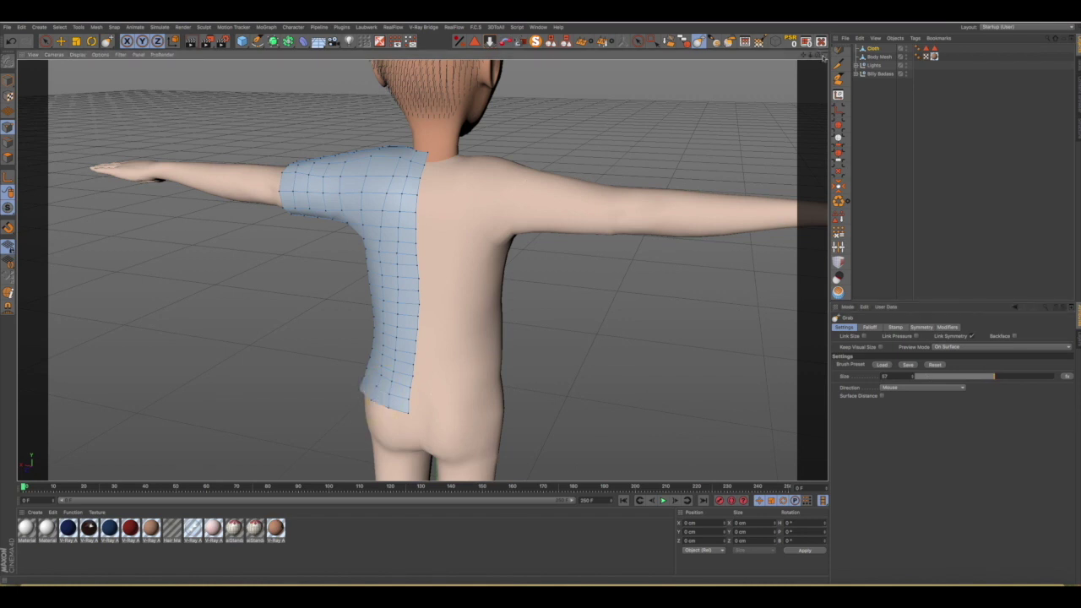
left_click(823, 57)
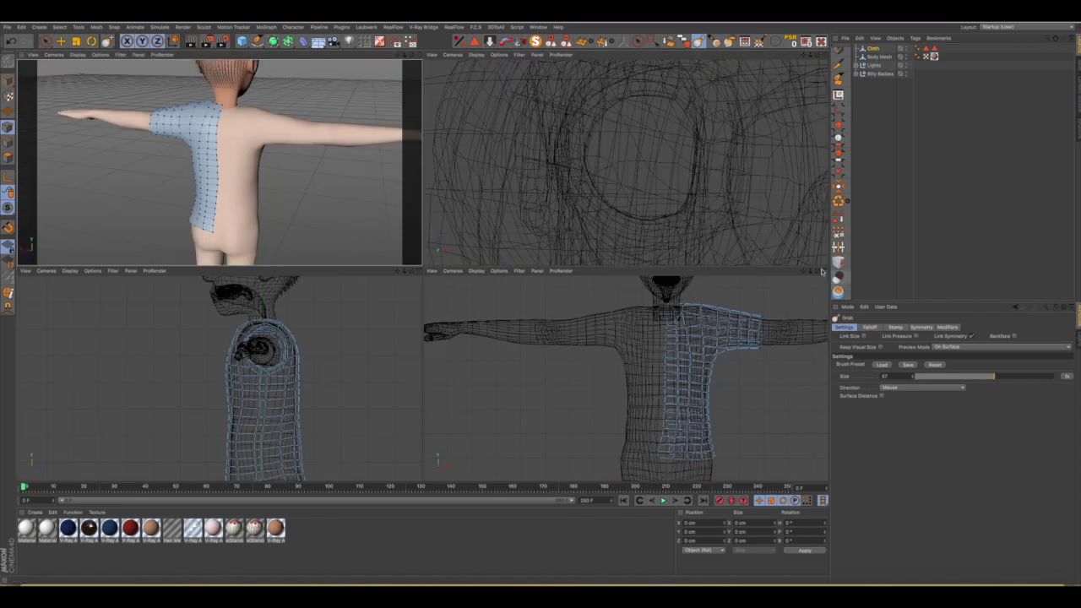
In the maximized front view, box-select the centre-seam point column from collar to hem.
left_click(824, 271)
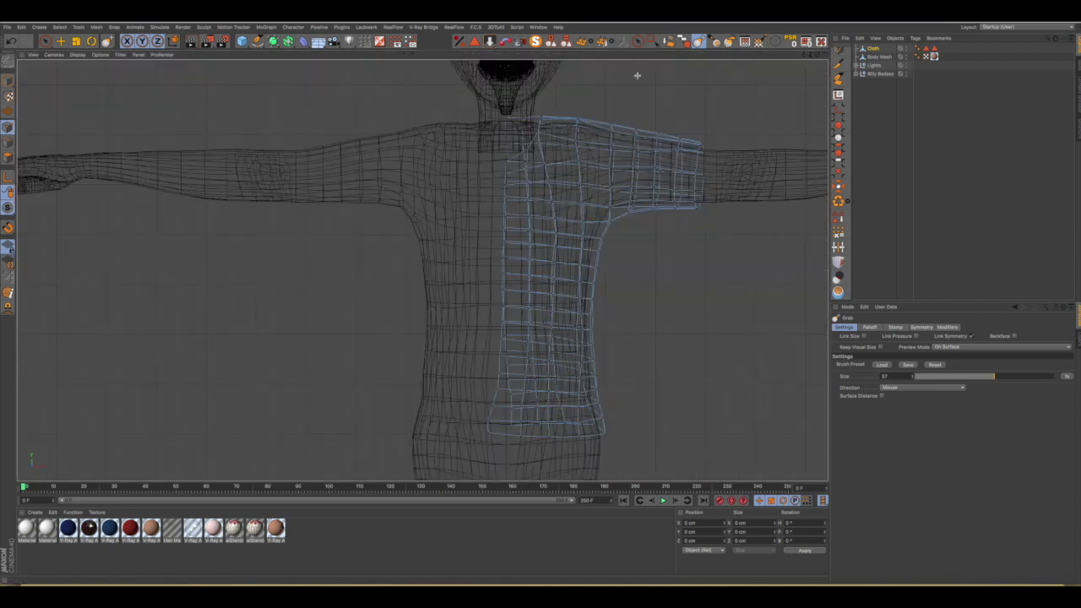
left_click(653, 42)
mouse_move(473, 100)
left_mouse_down()
mouse_move(487, 476)
mouse_move(518, 477)
left_mouse_up()
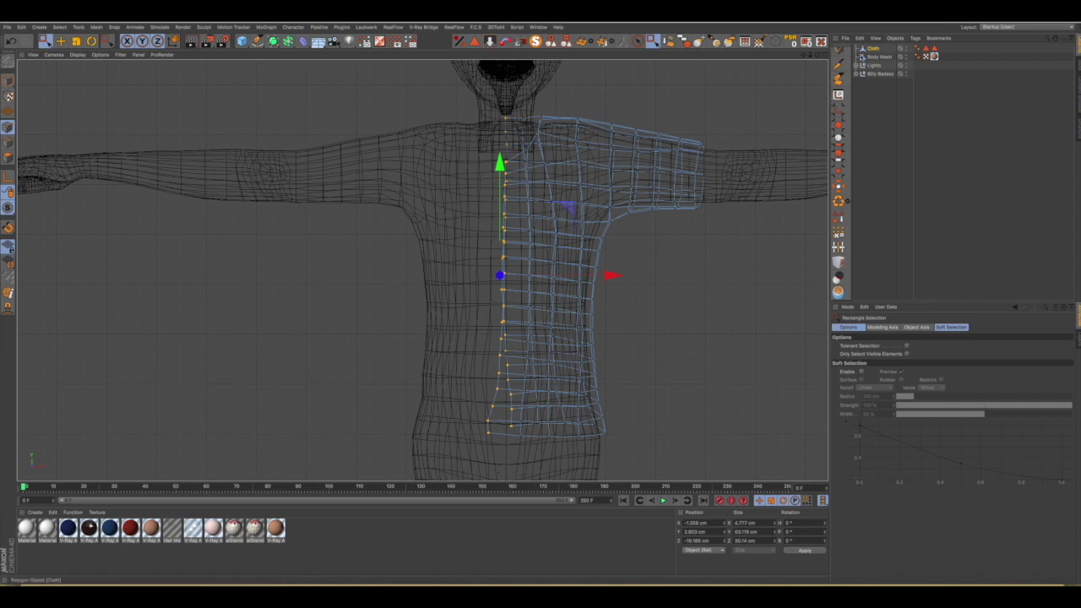
middle_click(726, 98)
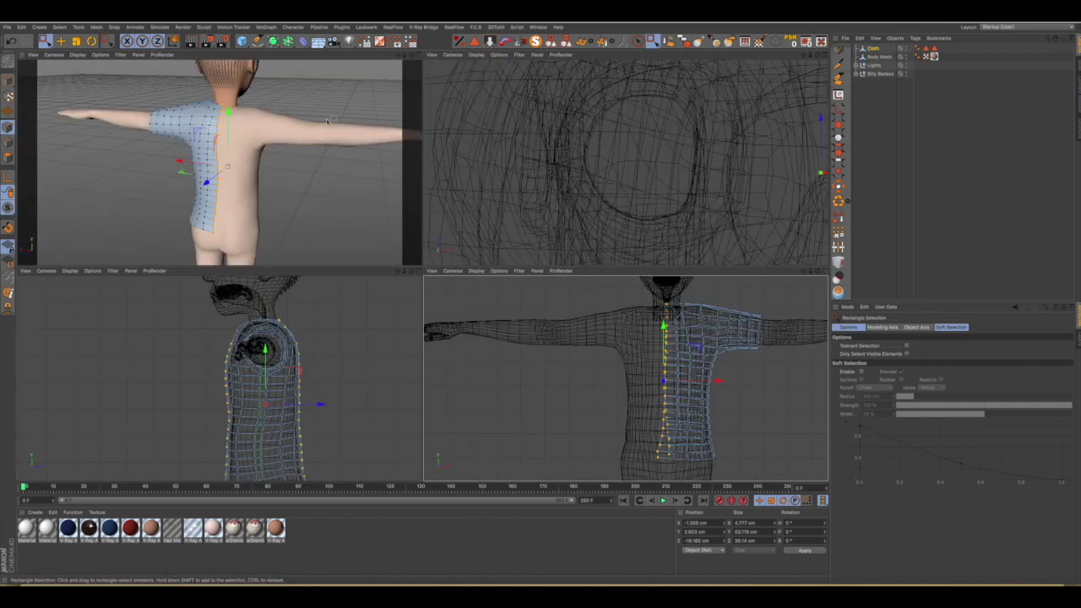
left_click_drag(267, 179, 325, 195, "alt")
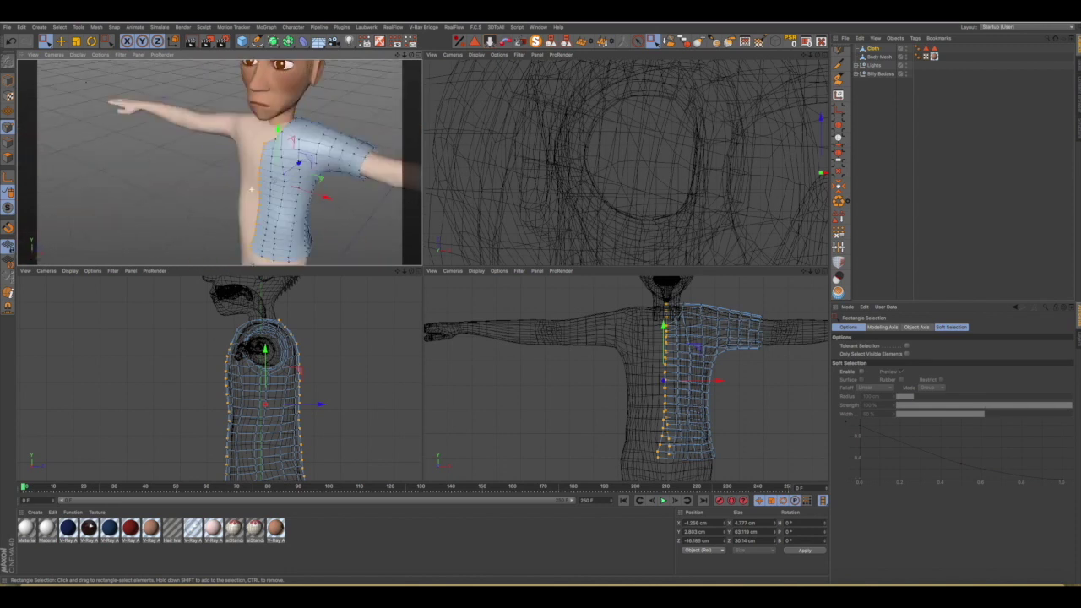
left_click_drag(326, 194, 418, 203, "alt")
mouse_move(251, 189)
left_mouse_down("alt")
mouse_move(270, 190)
mouse_move(251, 189)
left_mouse_up("alt")
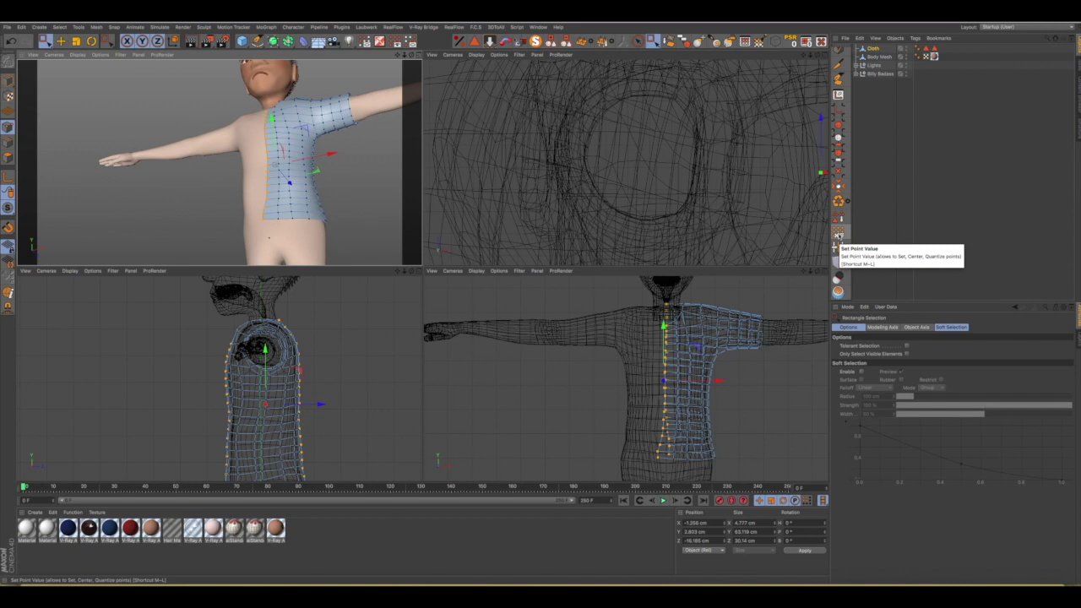
Use Set Point Value to set the seam points' X to 0 cm in World.
left_click(839, 235)
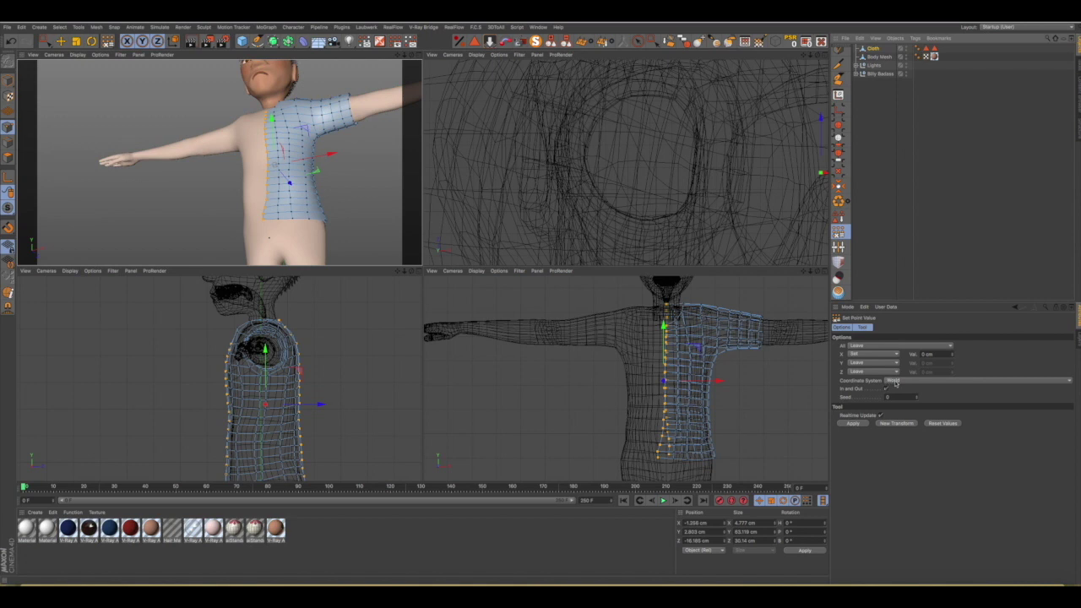
left_click(855, 424)
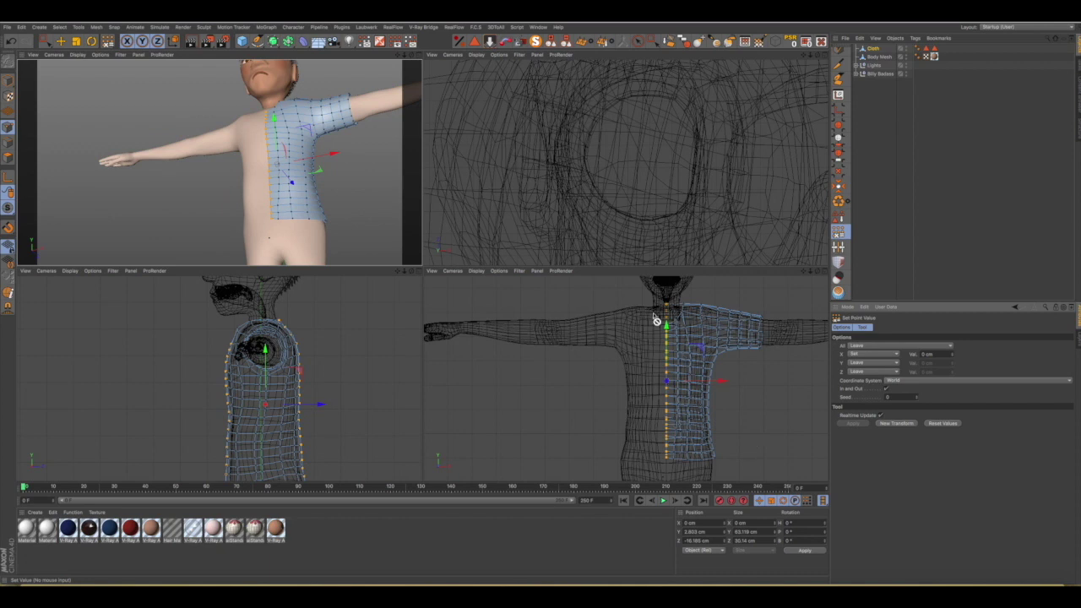
left_click(419, 55)
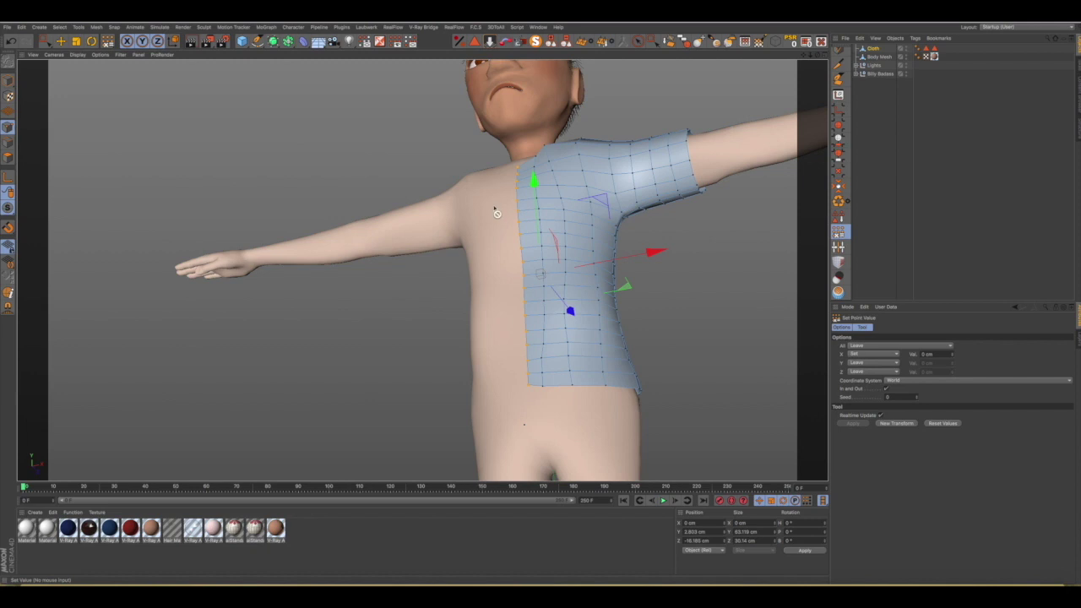
mouse_move(496, 240)
left_mouse_down("alt")
mouse_move(538, 268)
mouse_move(499, 285)
mouse_move(507, 293)
left_mouse_up("alt")
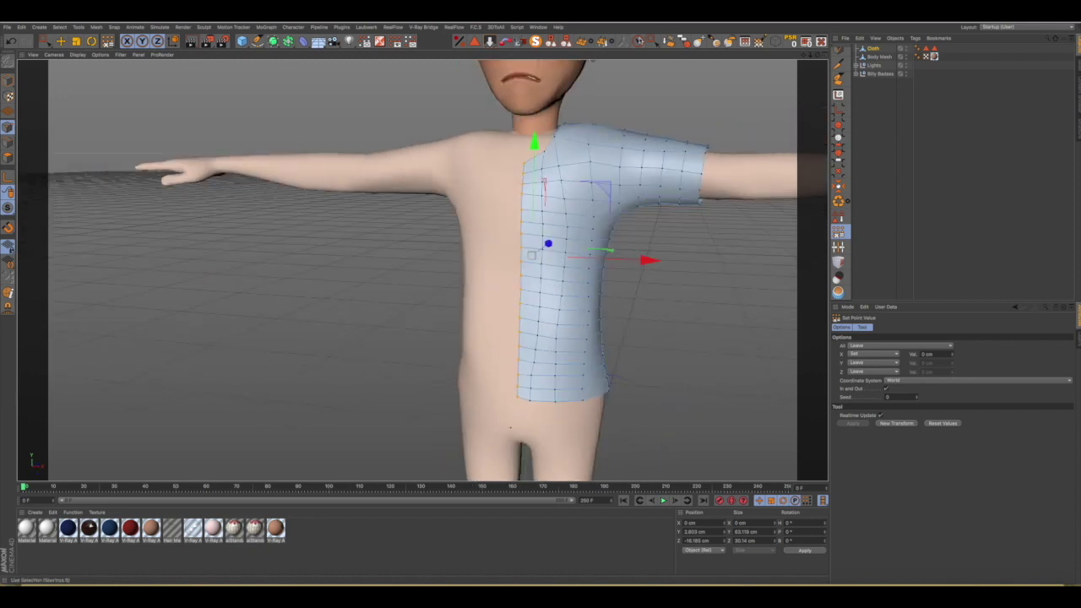
left_click(637, 41)
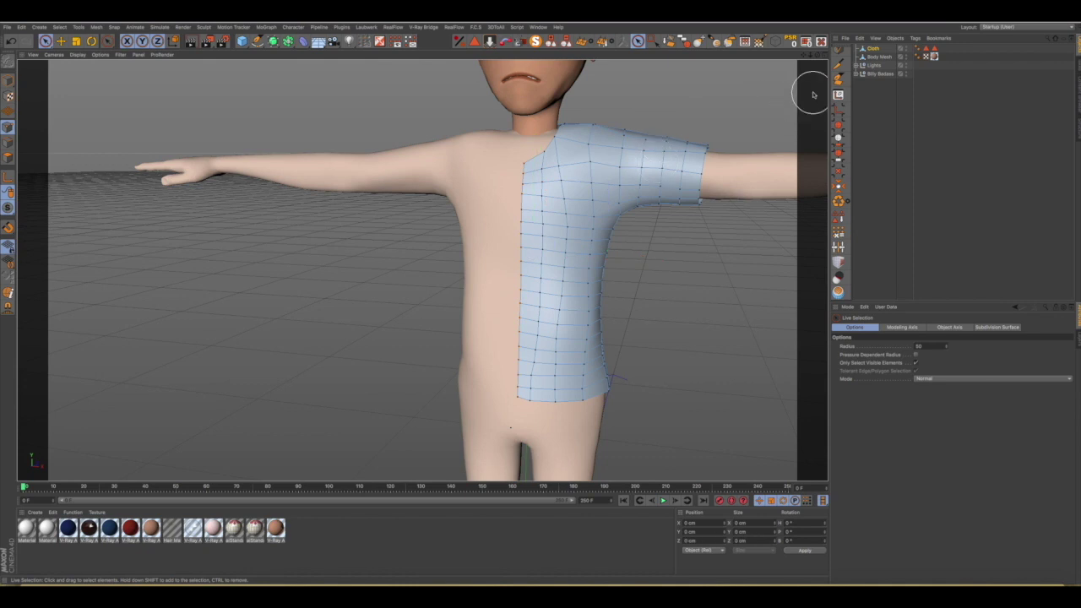
Add a Symmetry object from the Array generator flyout.
left_click(287, 43)
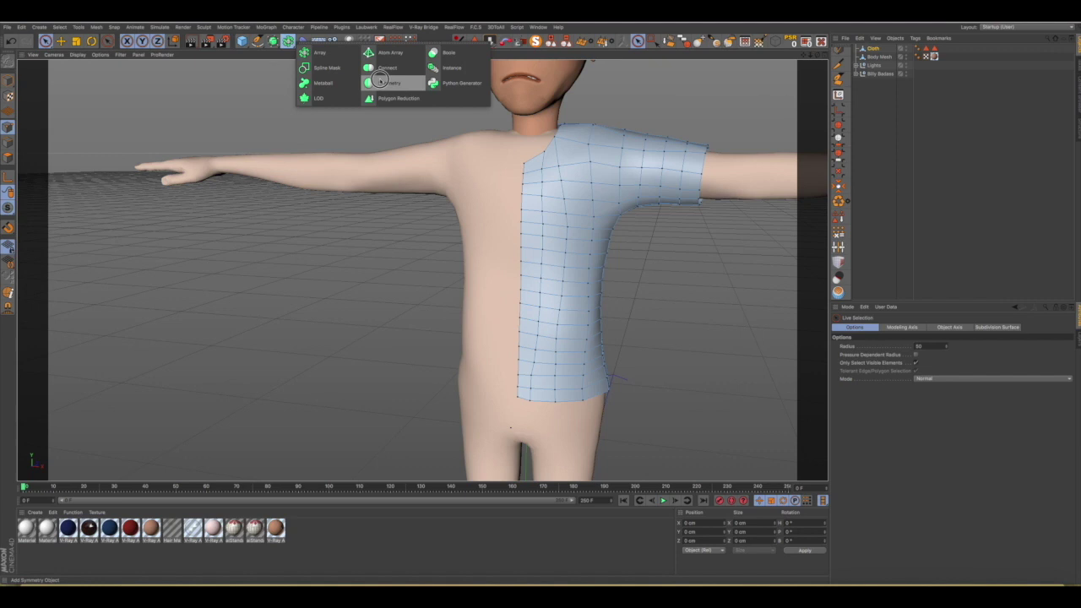
left_click(380, 80)
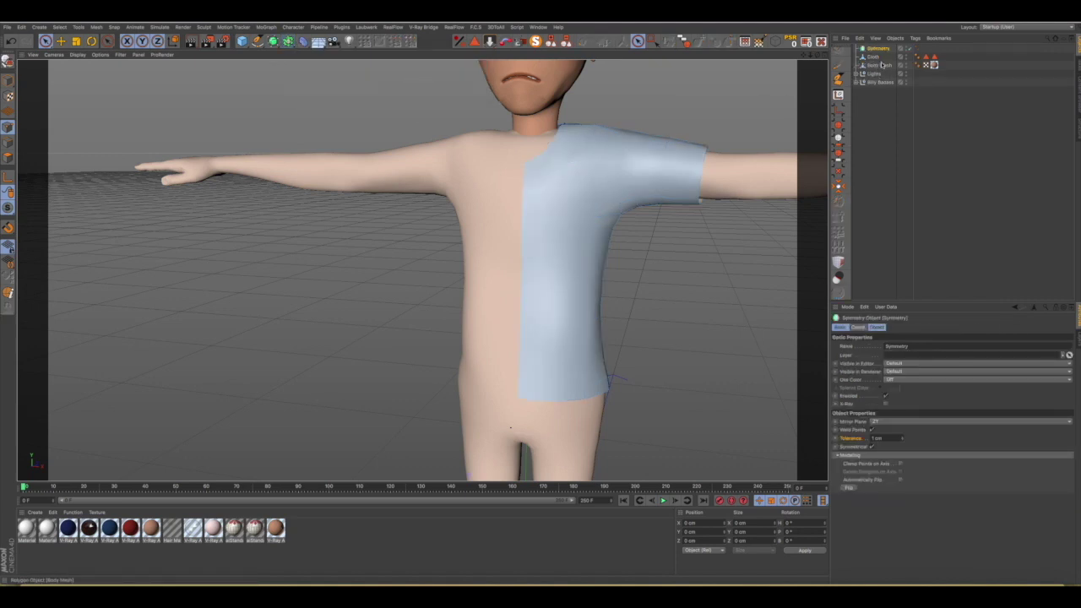
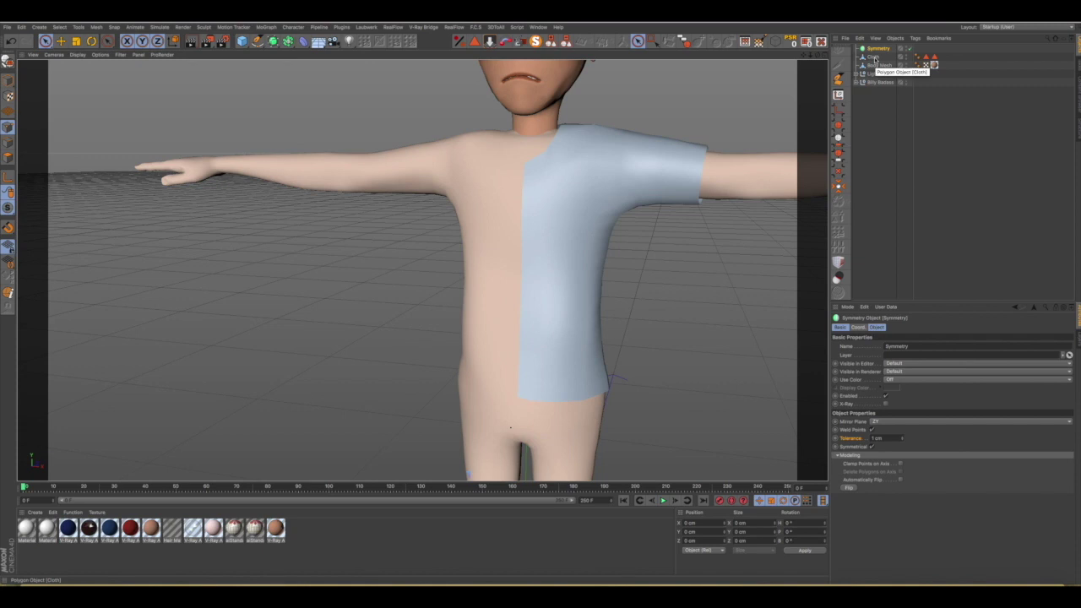
Nest the Cloth shirt under Symmetry so it mirrors, then inspect the mirrored neckline.
left_click_drag(874, 58, 870, 49)
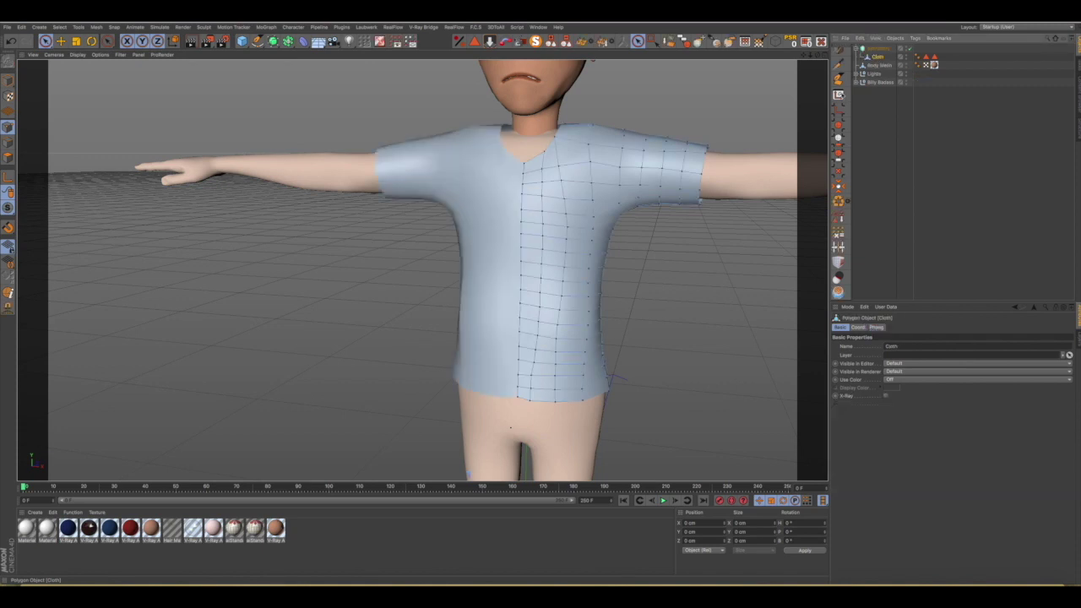
scroll(511, 178, "up", 5)
scroll(505, 186, "up", 4)
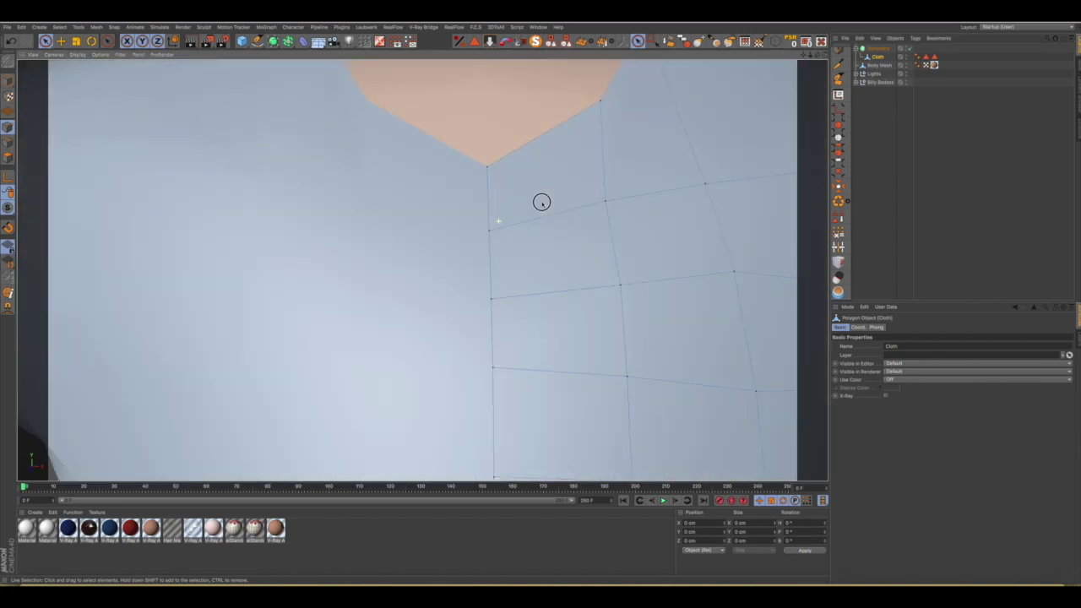
mouse_move(503, 190)
left_mouse_down("alt")
mouse_move(538, 208)
mouse_move(506, 116)
mouse_move(731, 181)
mouse_move(763, 209)
mouse_move(698, 234)
mouse_move(469, 226)
mouse_move(463, 235)
left_mouse_up("alt")
scroll(535, 211, "down", 5)
scroll(535, 217, "down", 2)
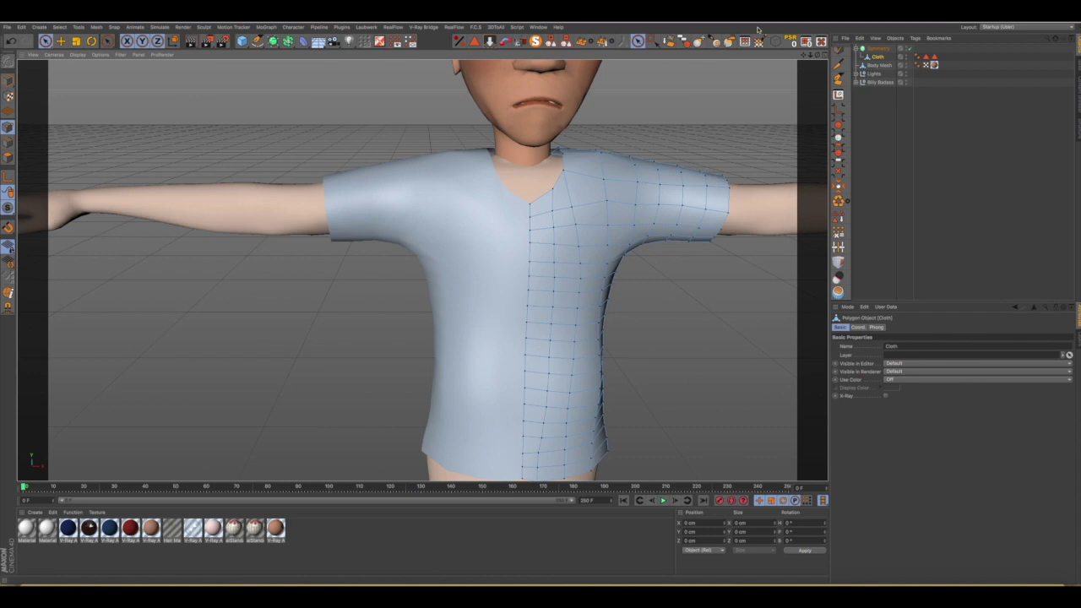
Select Symmetry together with Cloth and collapse them into the single polygon object Symmetry.1.
left_click(874, 49, "ctrl")
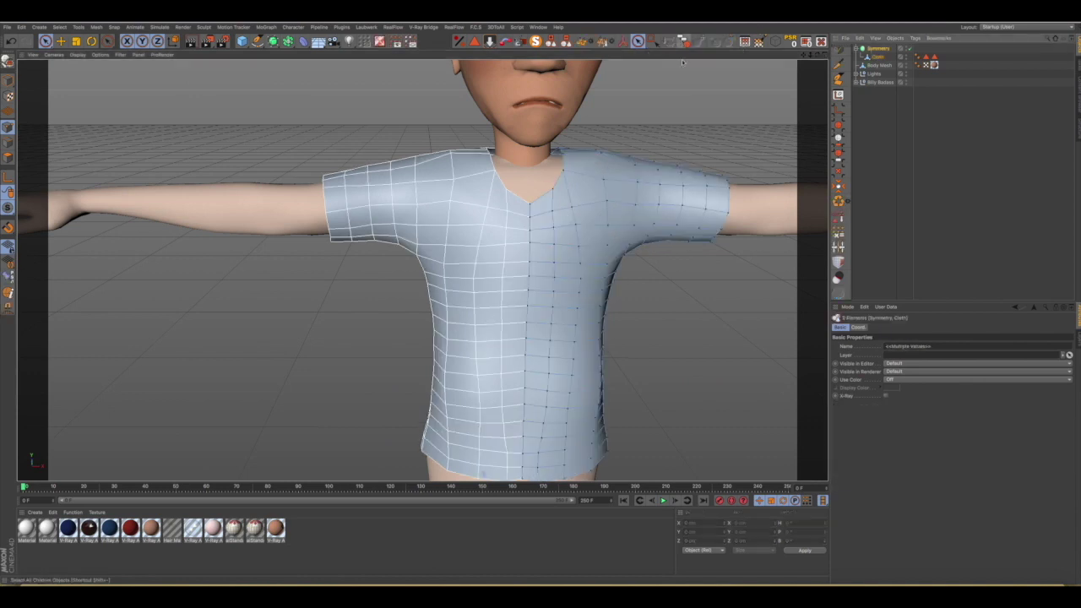
left_click(623, 42)
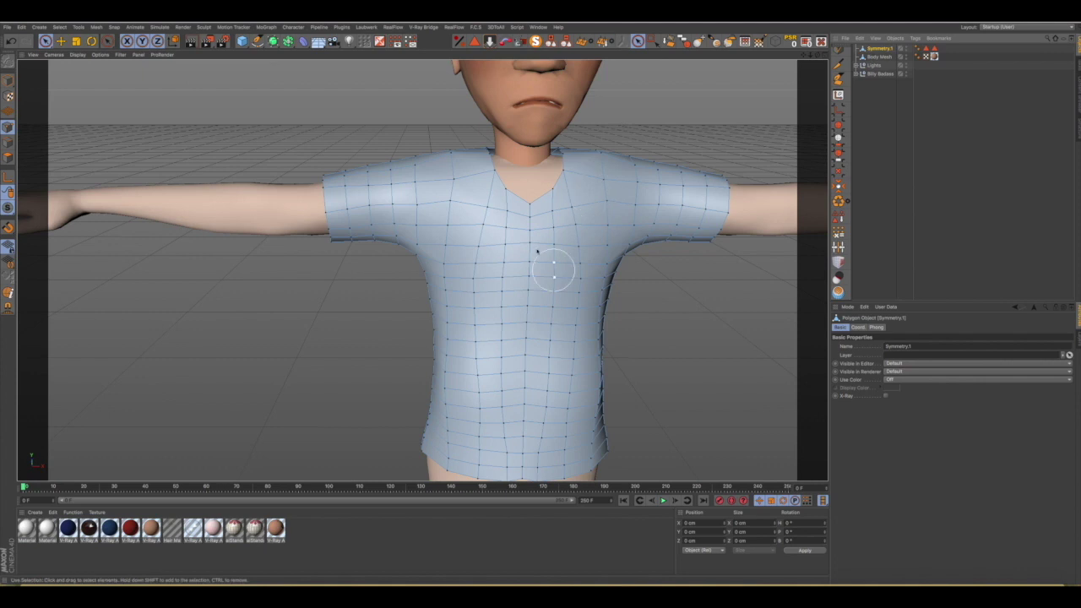
scroll(531, 229, "up", 4)
scroll(532, 227, "up", 4)
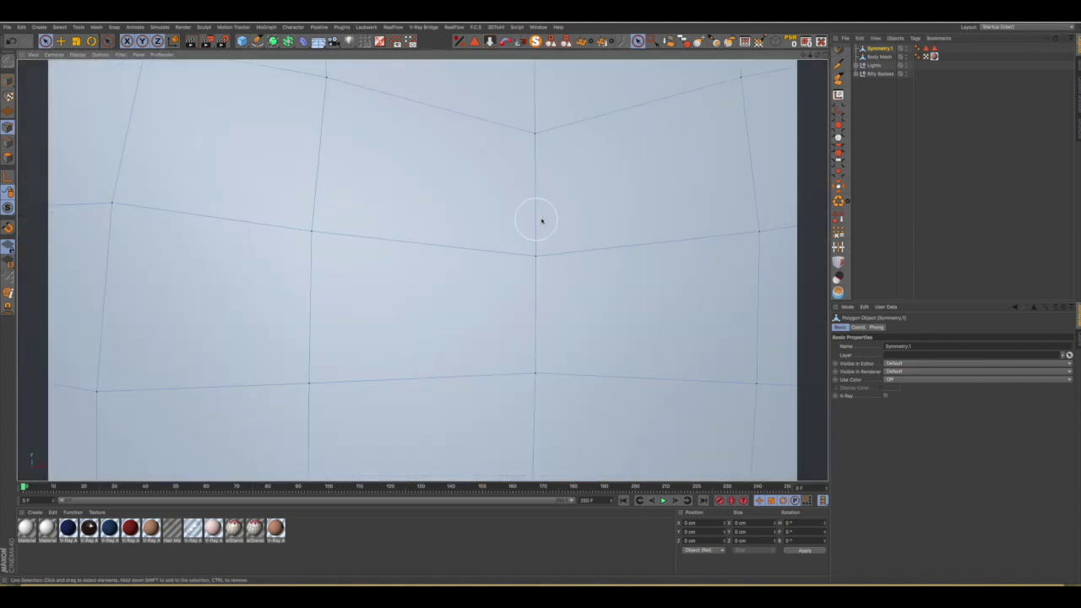
scroll(524, 218, "down", 2)
scroll(535, 220, "up", 2)
scroll(536, 224, "down", 5)
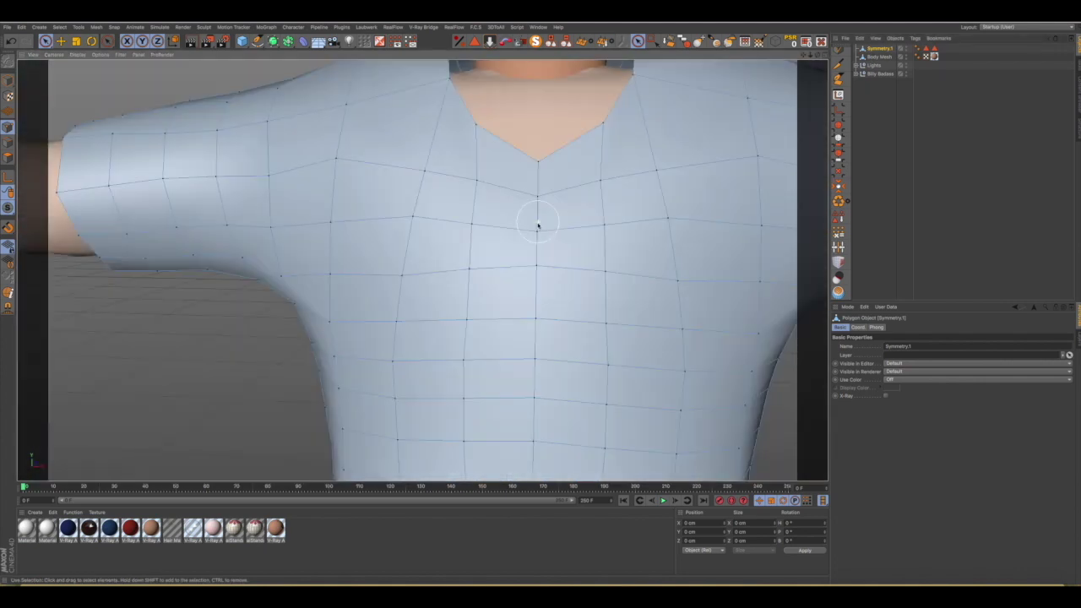
scroll(538, 235, "down", 3)
mouse_move(538, 235)
left_mouse_down("alt")
mouse_move(324, 263)
mouse_move(547, 281)
left_mouse_up("alt")
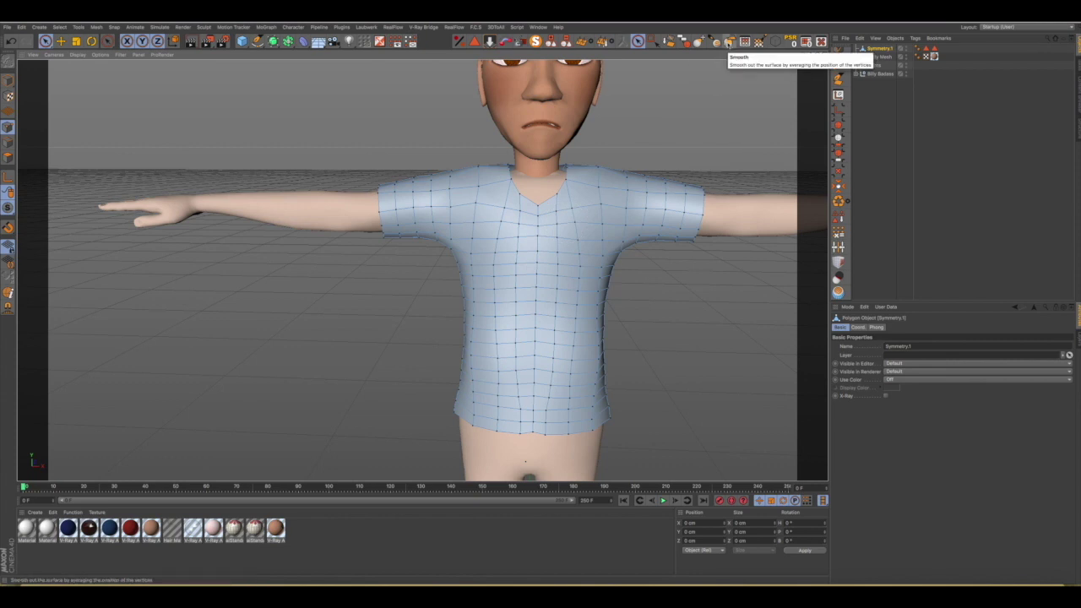
Smooth the shirt's back down to the hem with the Smooth sculpt brush.
left_click(729, 42)
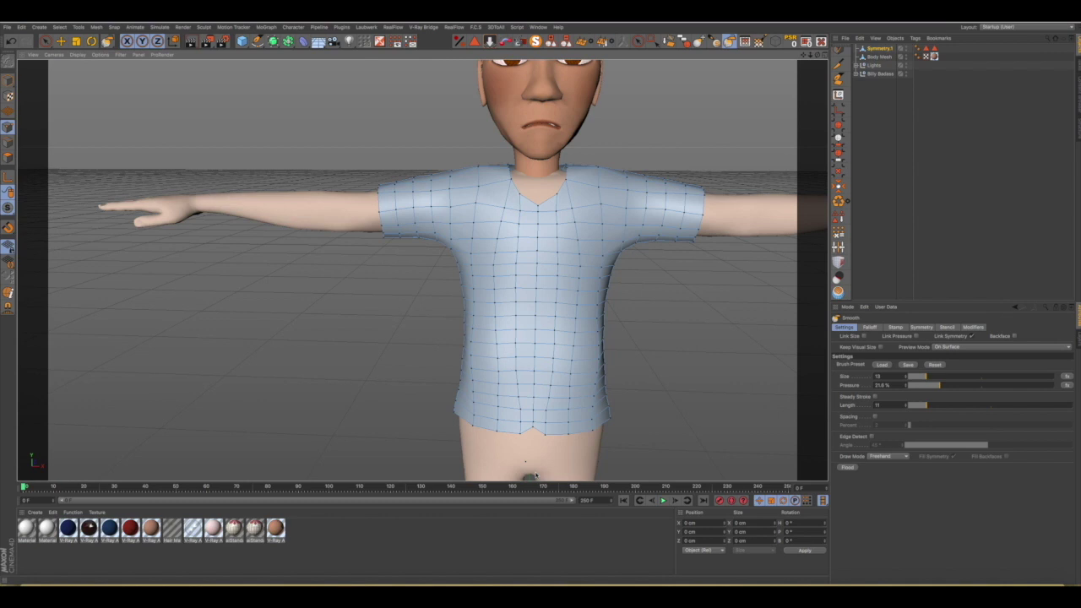
scroll(525, 461, "up", 5)
scroll(532, 456, "up", 1)
scroll(539, 451, "up", 1)
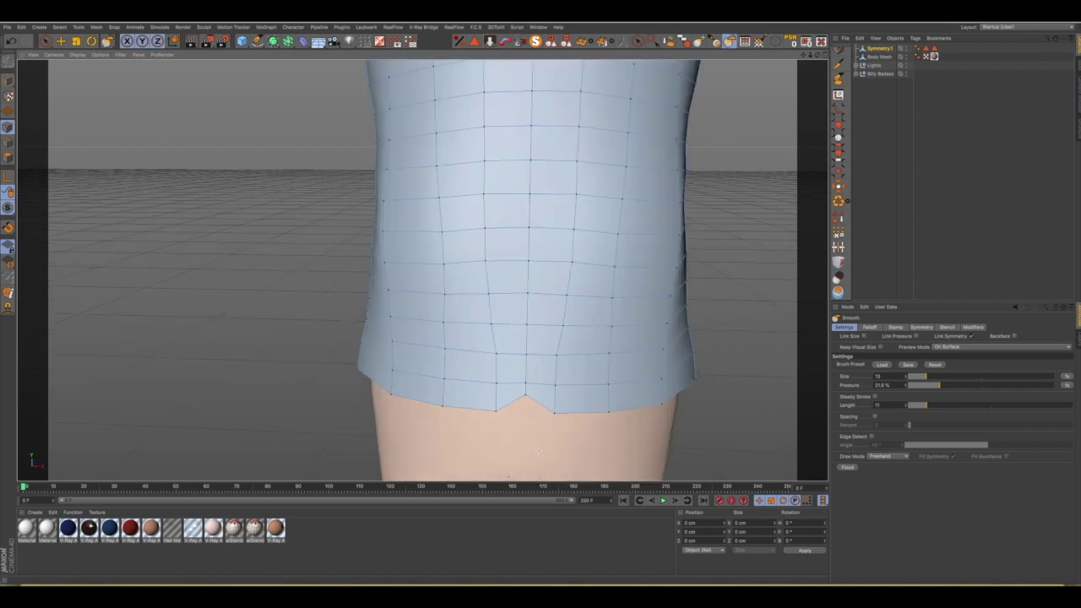
mouse_move(516, 355)
left_mouse_down("alt")
mouse_move(719, 355)
mouse_move(652, 362)
mouse_move(657, 374)
left_mouse_up("alt")
scroll(651, 362, "down", 2)
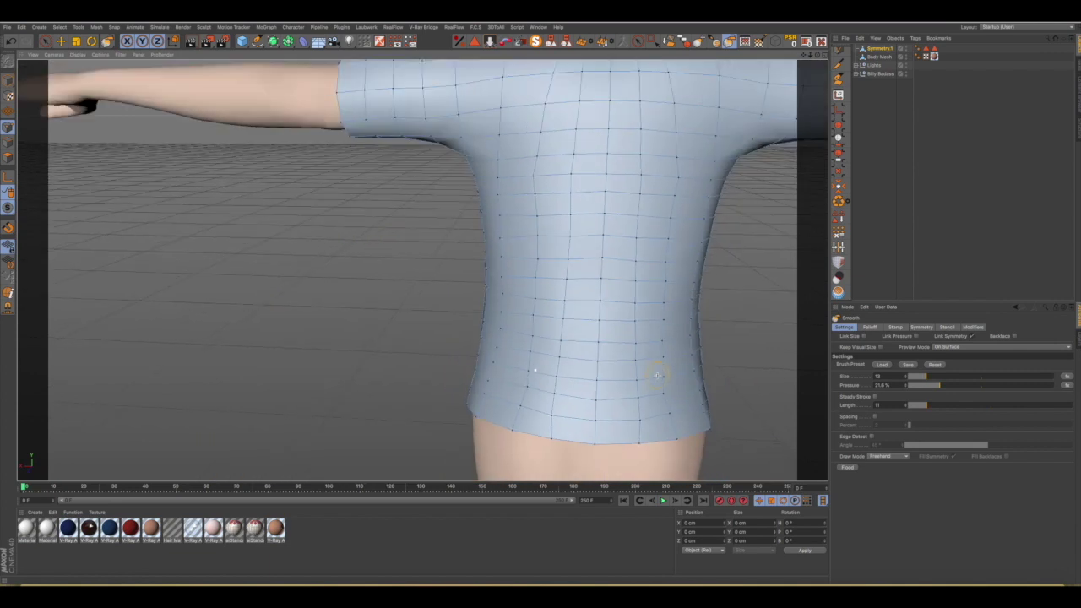
scroll(657, 375, "down", 2)
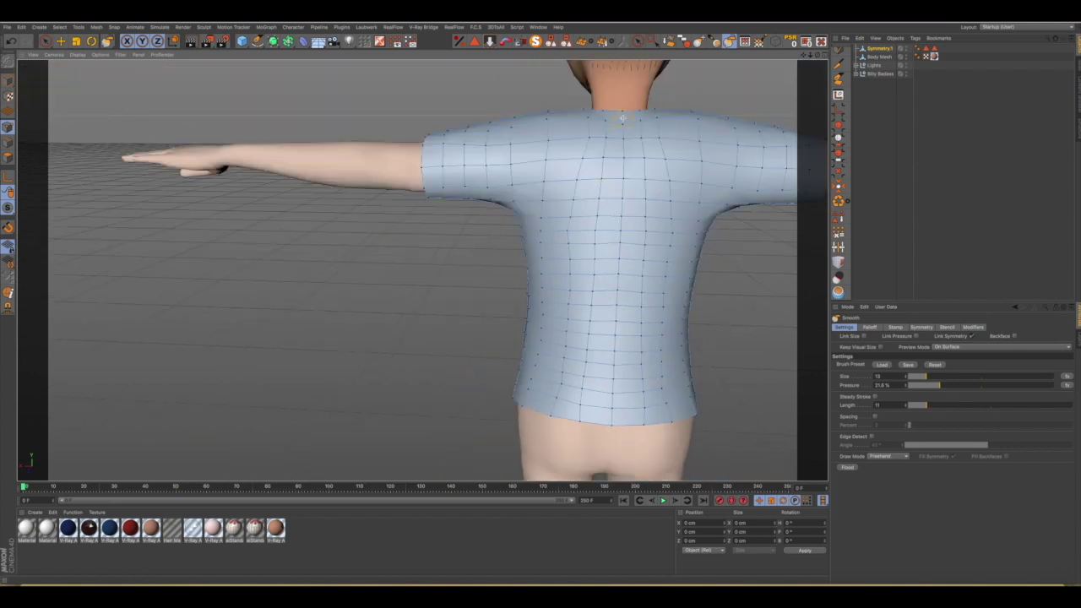
left_click_drag(616, 327, 614, 436)
left_click(698, 41)
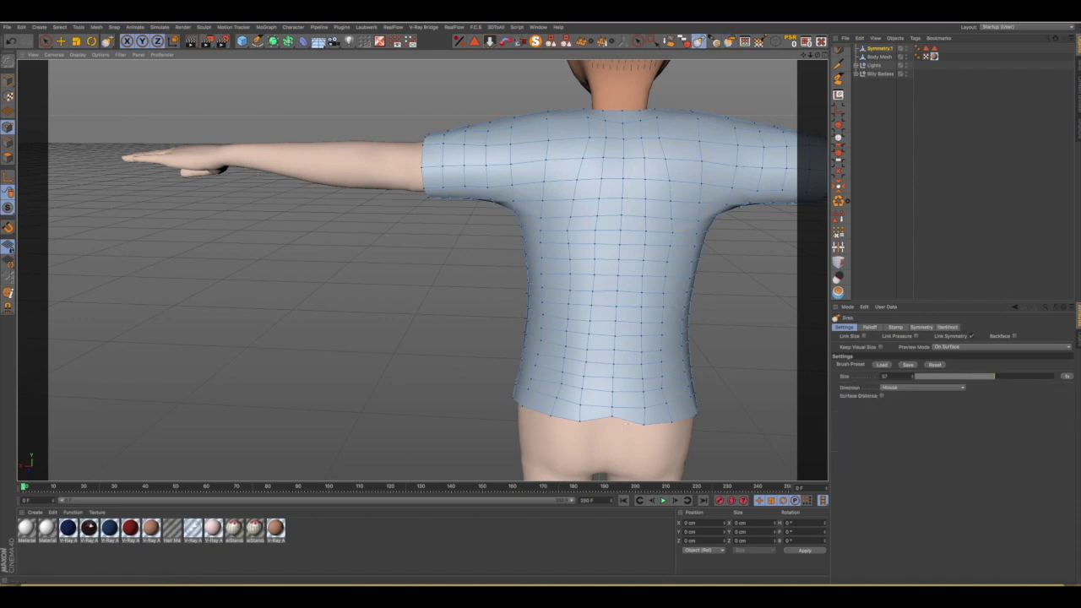
Set the Grab brush size to 12 and pull the back hem notch down.
scroll(627, 423, "up", 4)
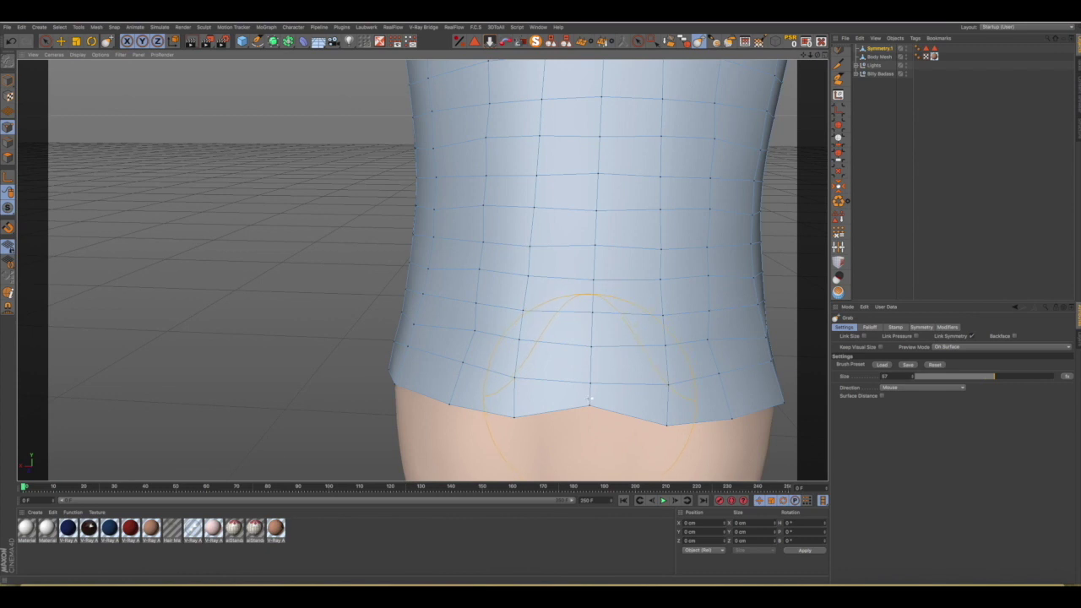
left_click(926, 378)
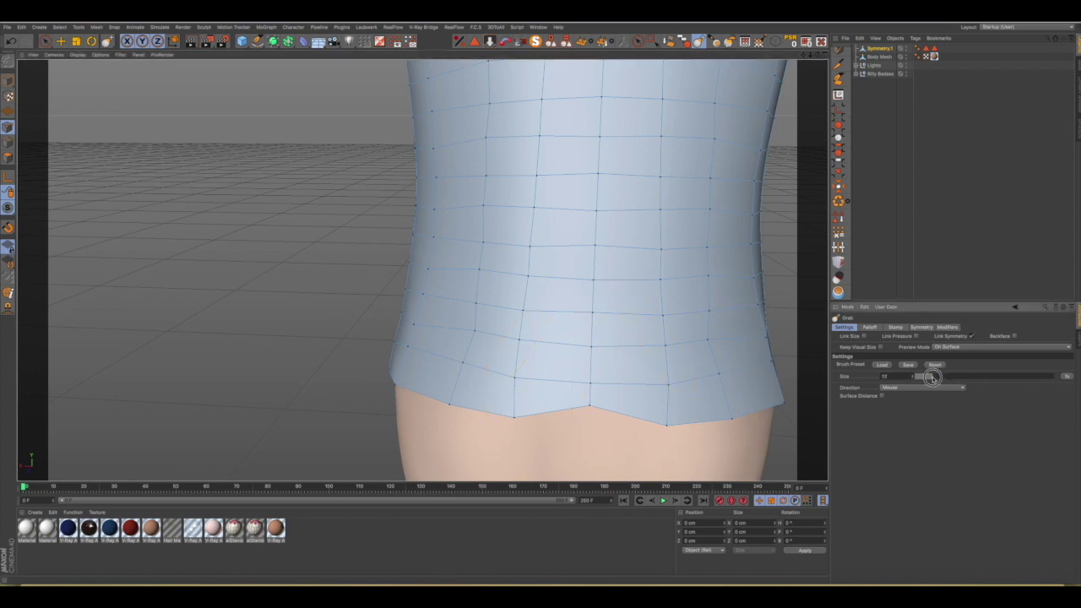
left_click_drag(589, 403, 589, 411)
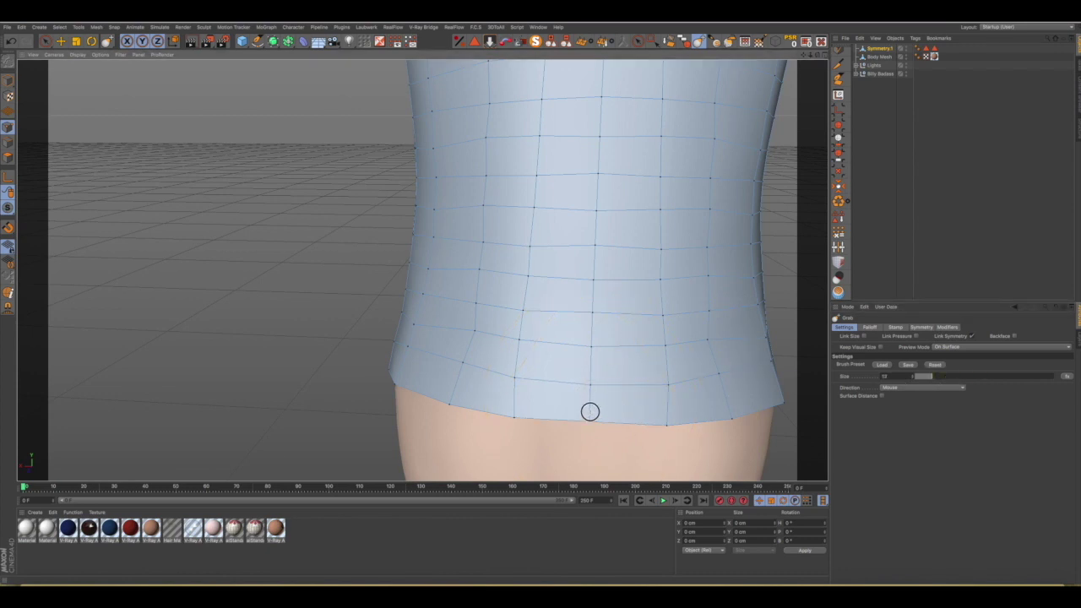
scroll(592, 408, "down", 2)
scroll(585, 314, "down", 3)
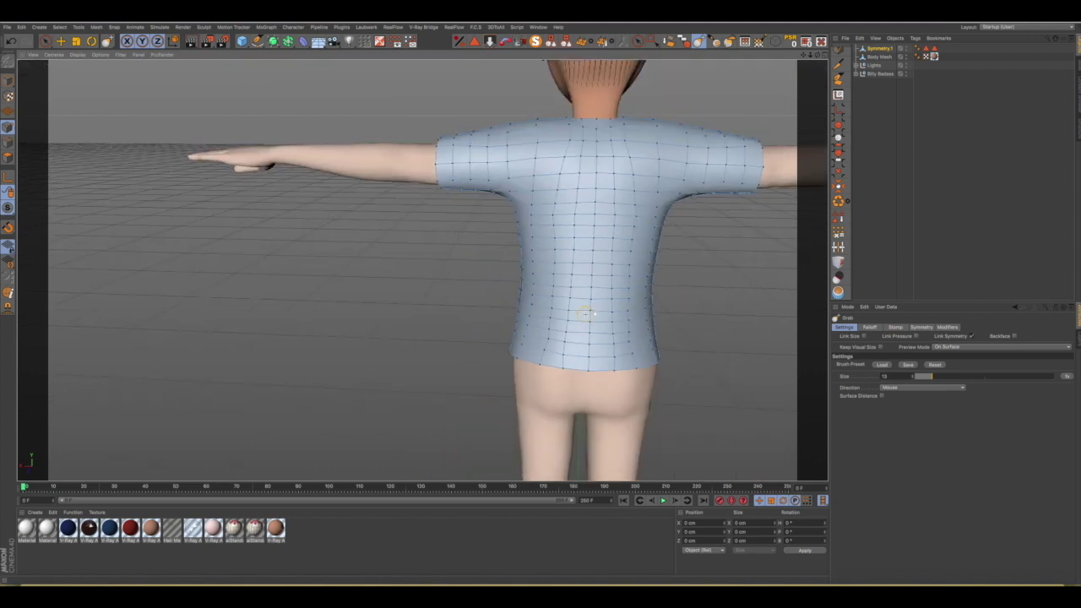
Pull the front hem notch down to level it, then reframe the character.
left_click_drag(585, 268, 780, 248, "alt")
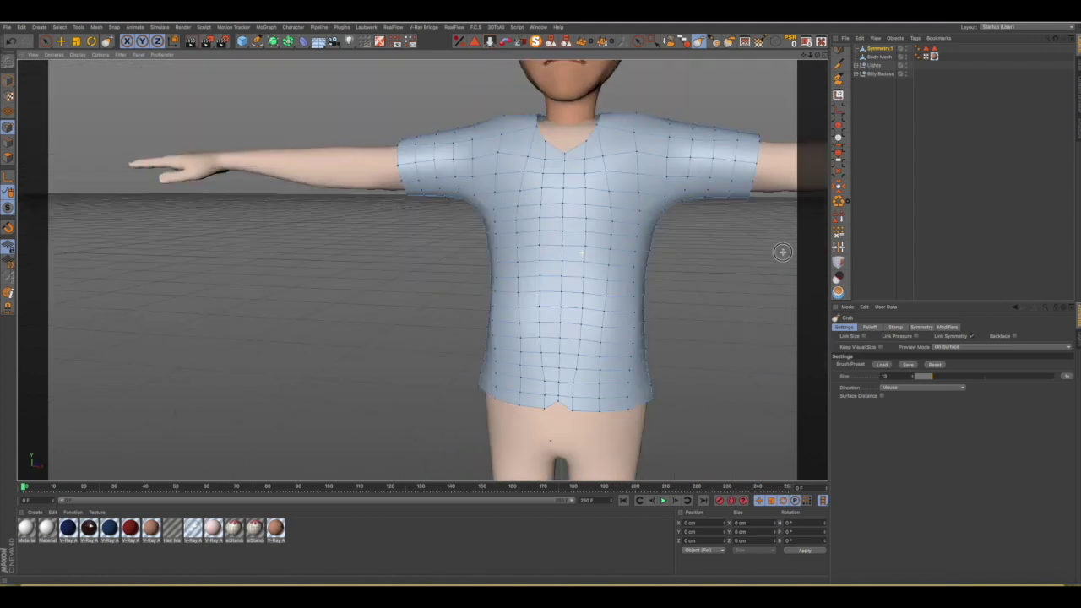
scroll(573, 421, "up", 2)
scroll(549, 397, "up", 2)
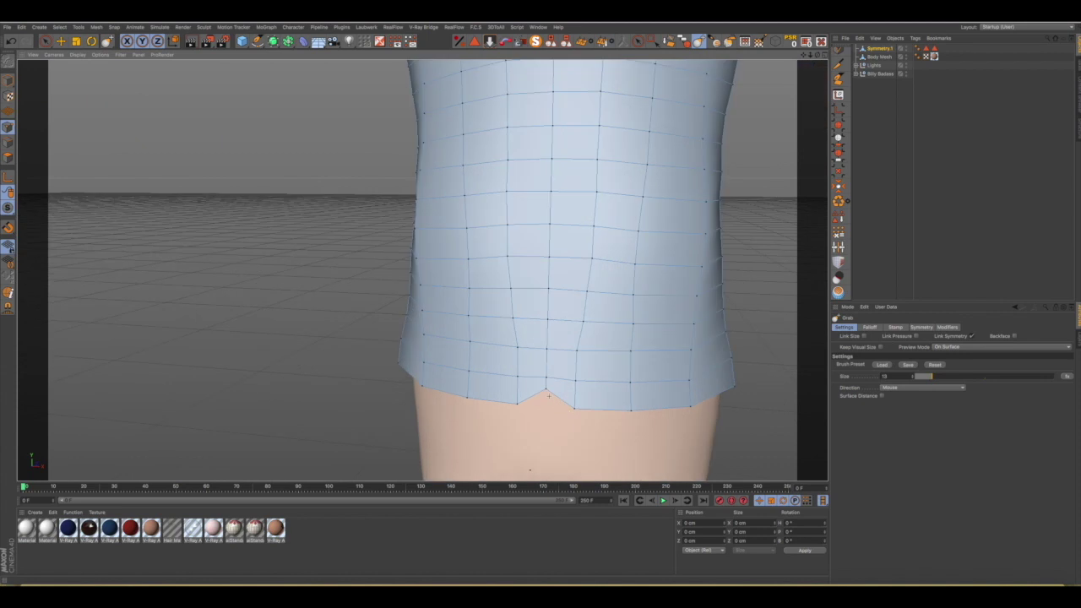
left_click_drag(545, 384, 546, 404)
scroll(574, 402, "down", 2)
scroll(582, 397, "down", 2)
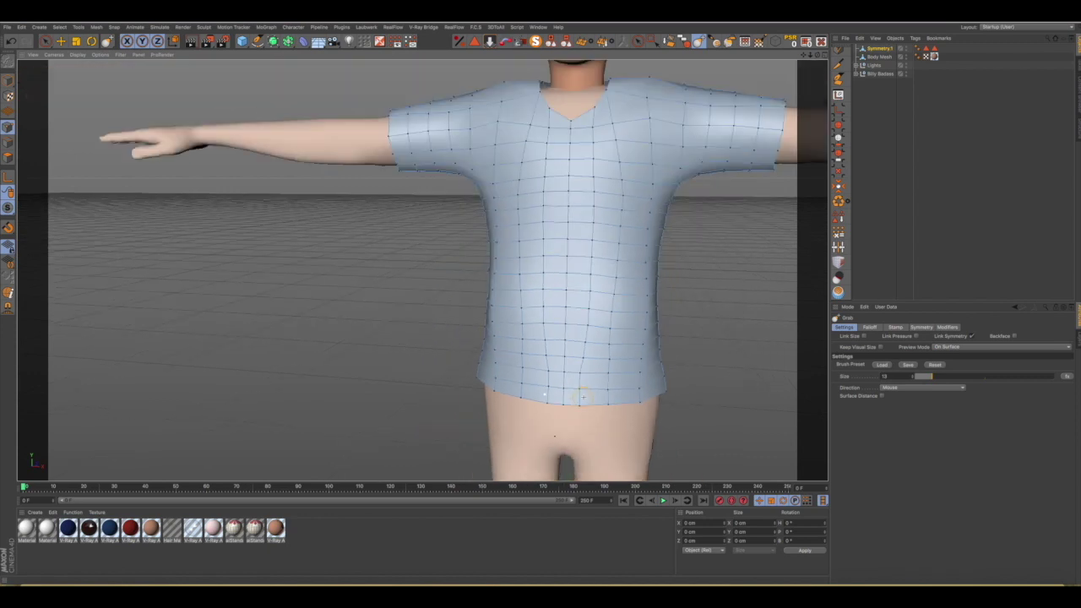
scroll(582, 397, "down", 2)
mouse_move(594, 365)
left_mouse_down("alt")
mouse_move(553, 367)
mouse_move(550, 376)
mouse_move(624, 377)
mouse_move(701, 125)
left_mouse_up("alt")
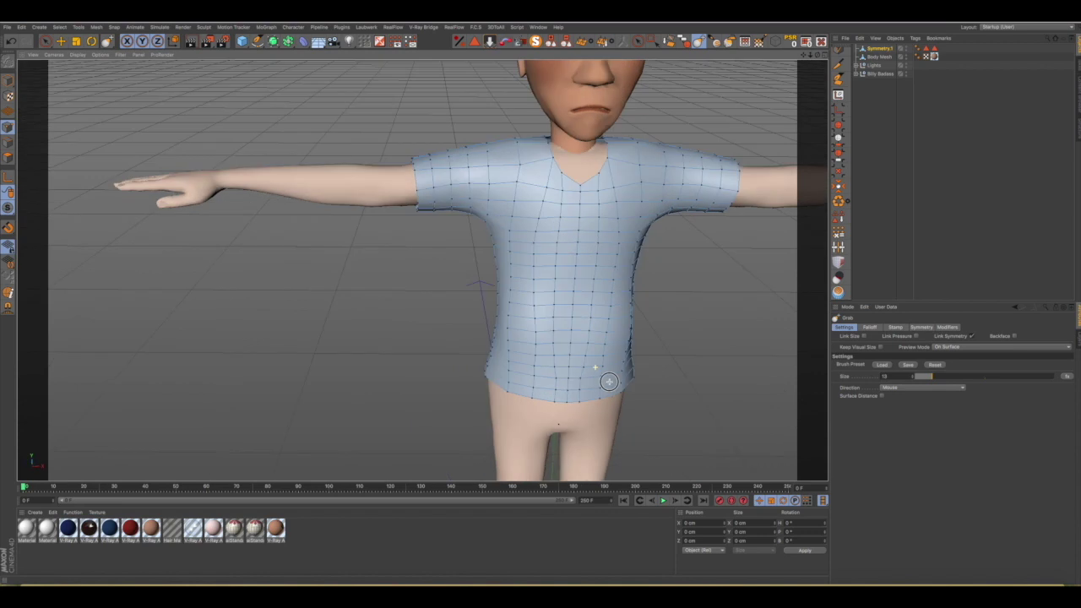
left_click_drag(805, 57, 805, 57)
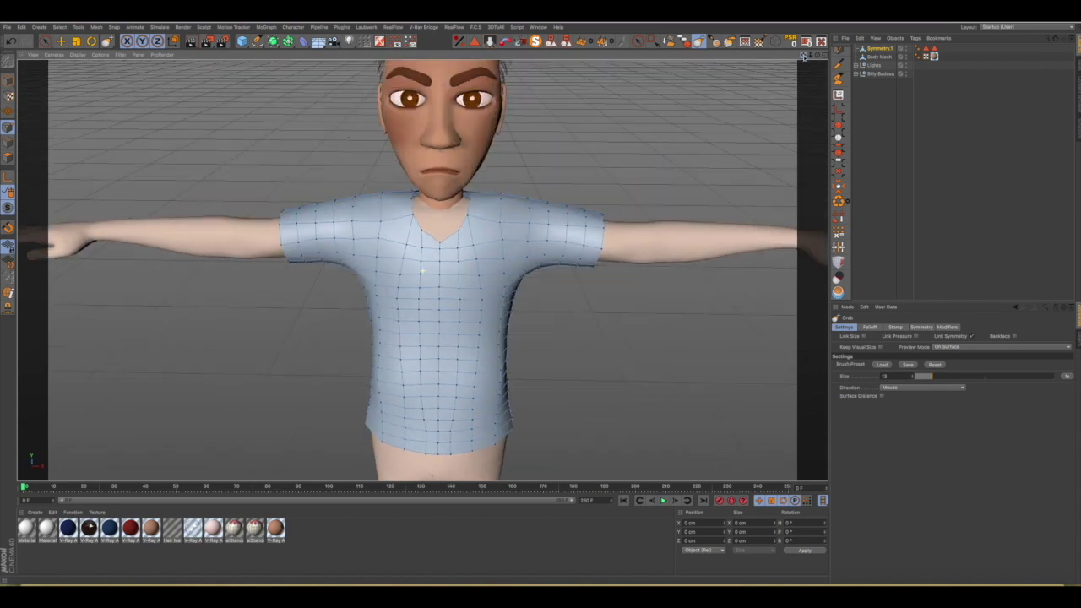
scroll(538, 237, "down", 3)
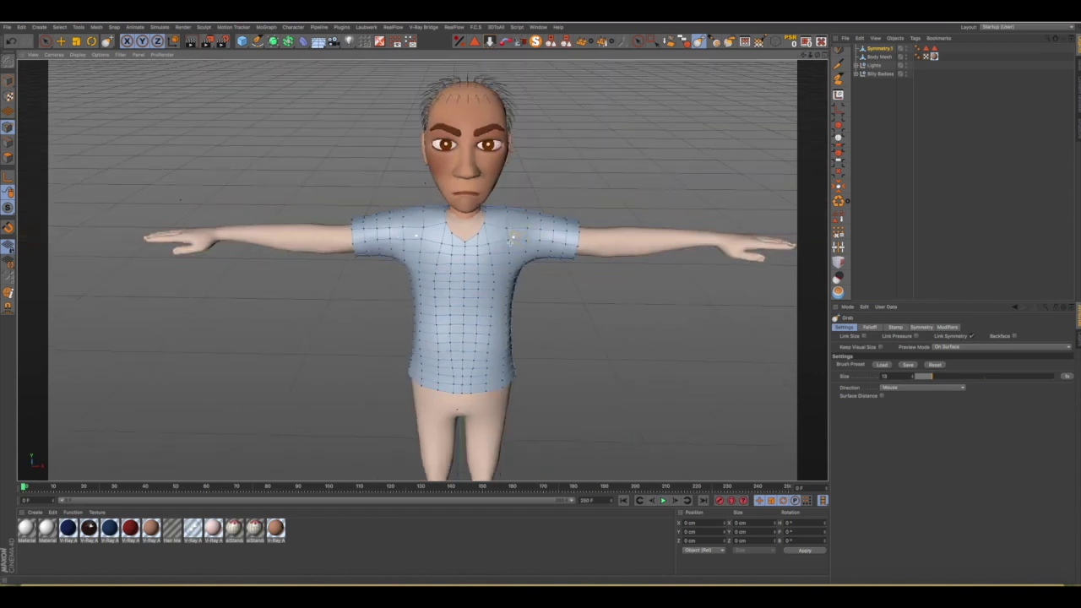
left_click_drag(514, 237, 491, 216, "alt")
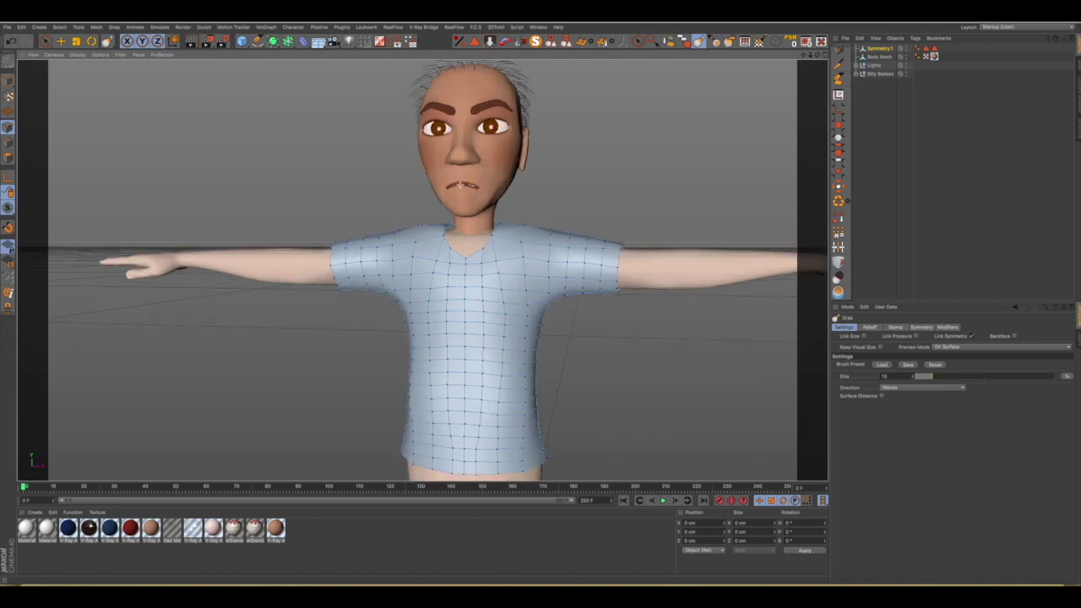
mouse_move(532, 273)
left_mouse_down("alt")
mouse_move(505, 272)
mouse_move(456, 302)
mouse_move(492, 325)
left_mouse_up("alt")
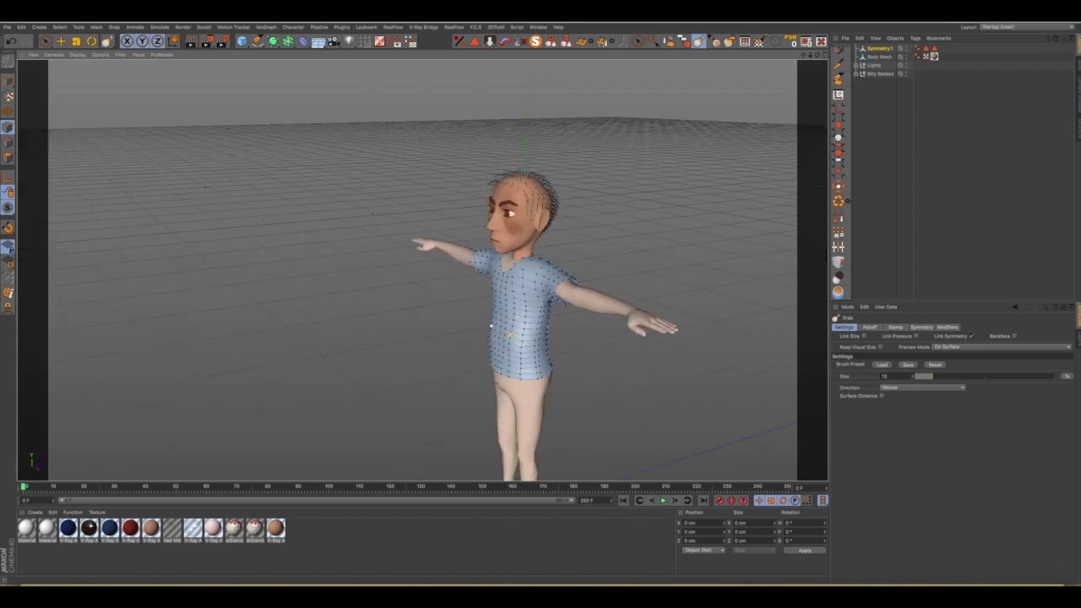
mouse_move(507, 228)
left_mouse_down("alt")
mouse_move(520, 283)
mouse_move(570, 280)
left_mouse_up("alt")
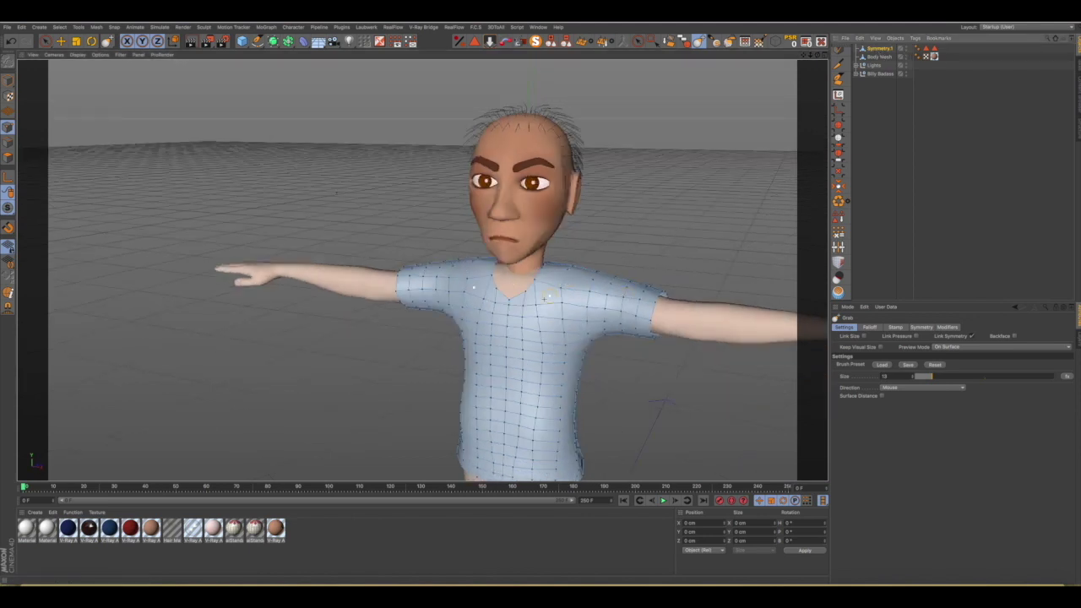
scroll(547, 301, "up", 1)
scroll(532, 270, "up", 2)
scroll(528, 262, "up", 5)
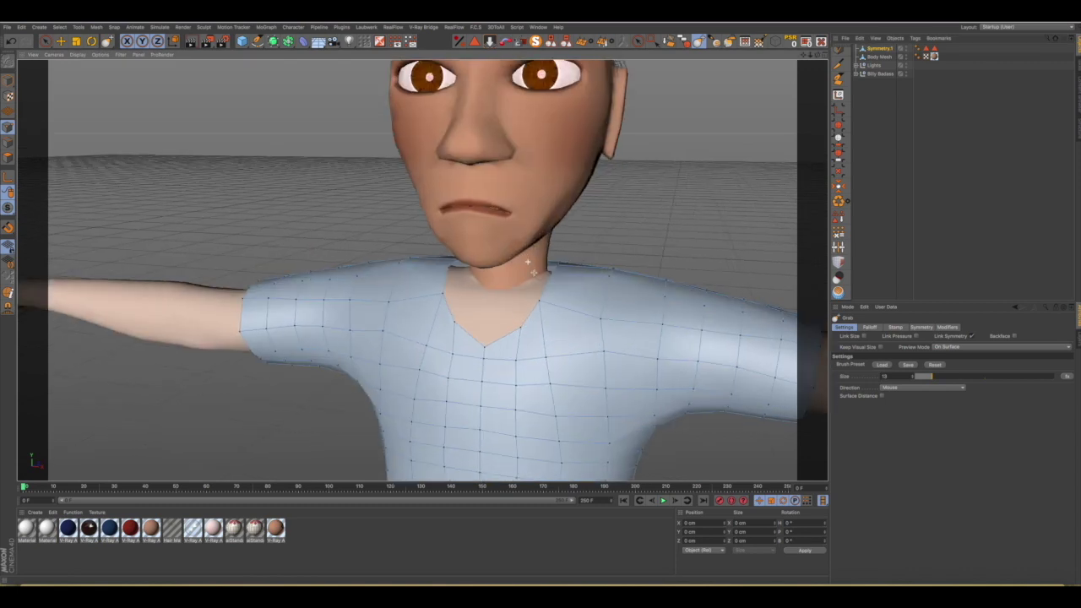
scroll(343, 242, "down", 2)
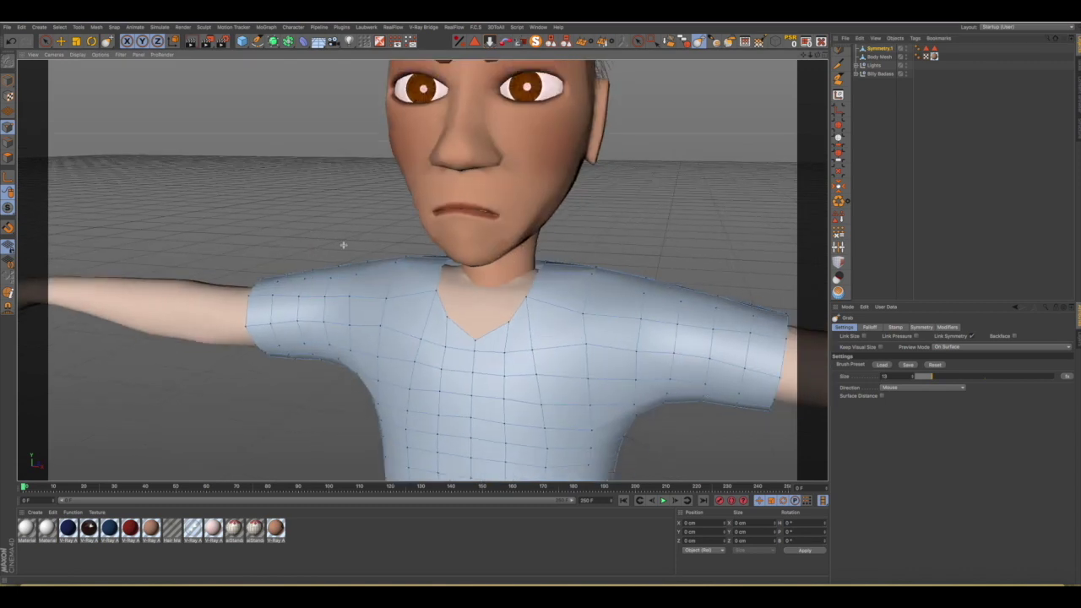
scroll(343, 241, "down", 3)
scroll(343, 241, "down", 2)
scroll(525, 136, "down", 2)
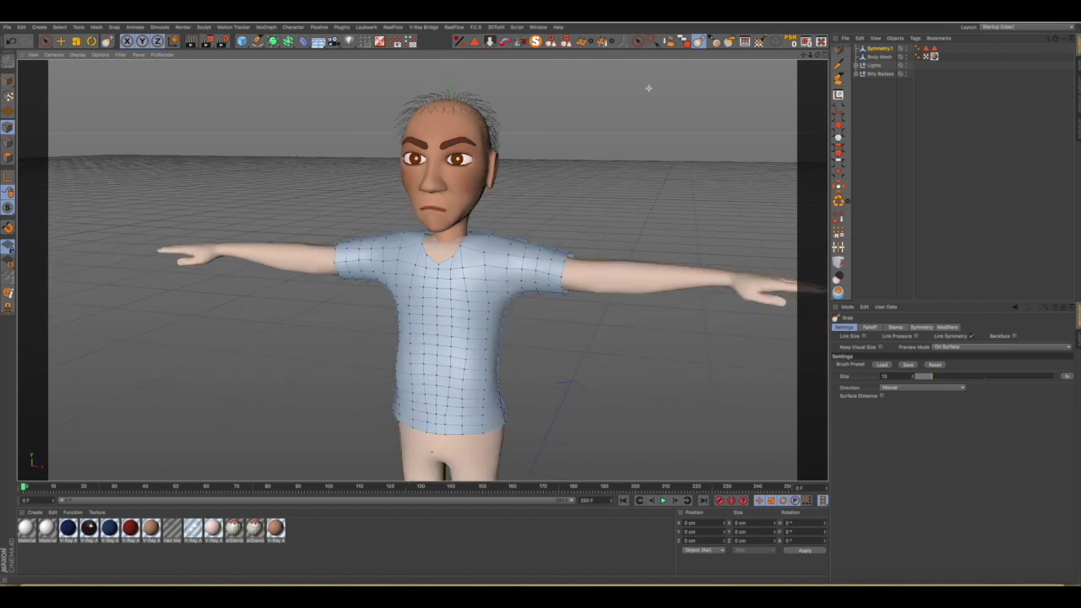
left_click_drag(803, 58, 646, 185)
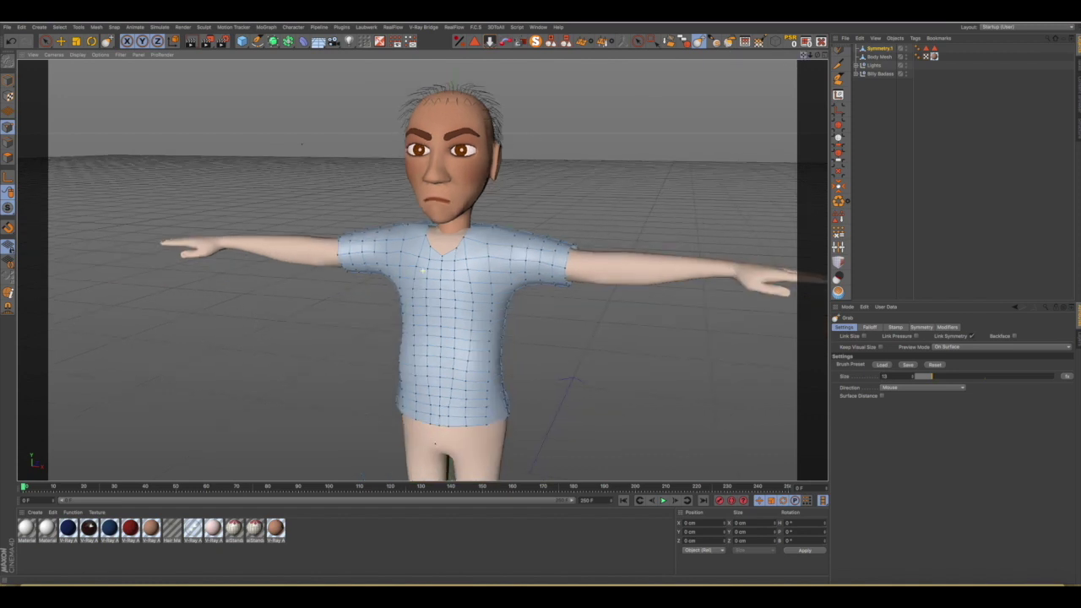
Return to object mode and box-select everything around the character.
left_click(8, 80)
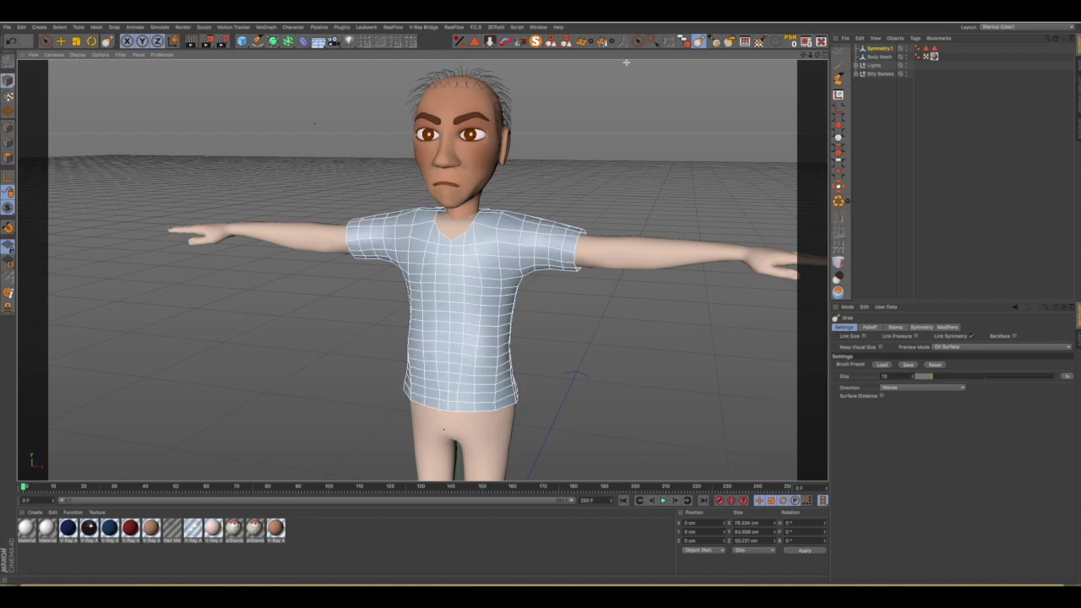
left_click(653, 41)
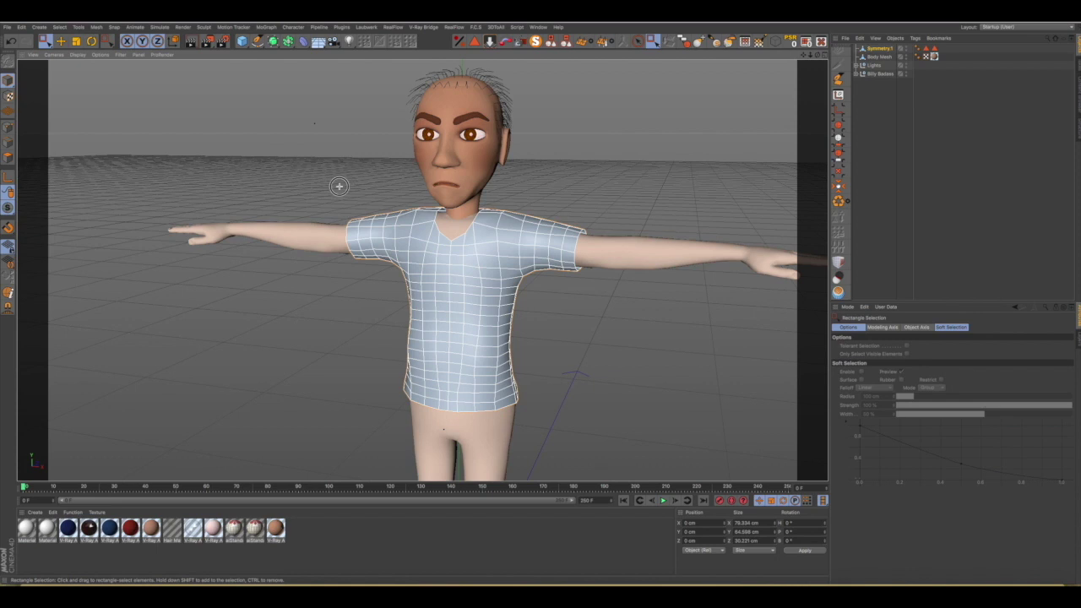
left_click_drag(339, 186, 627, 418)
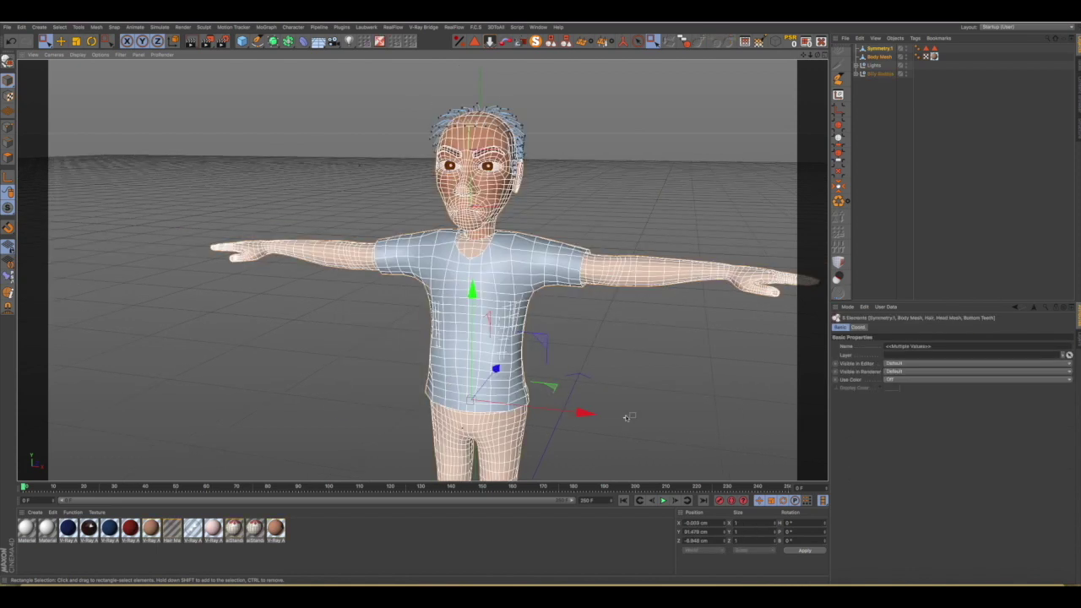
Try scaling the shirt up, undo it, and deselect the body mesh and shirt polygons.
left_click_drag(507, 380, 462, 379, "alt")
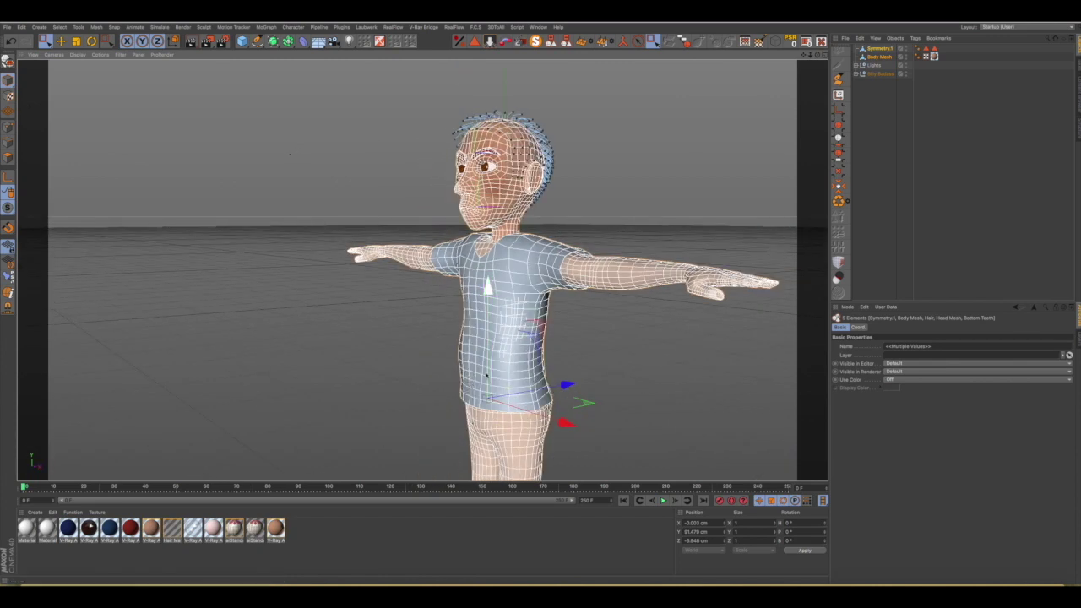
key("t")
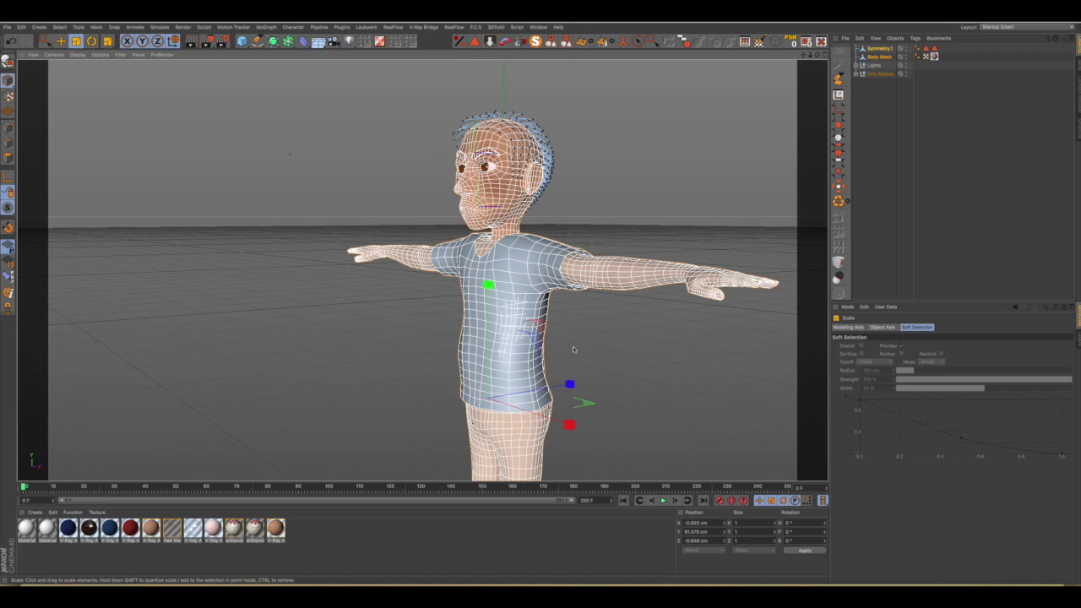
left_click_drag(576, 345, 594, 344)
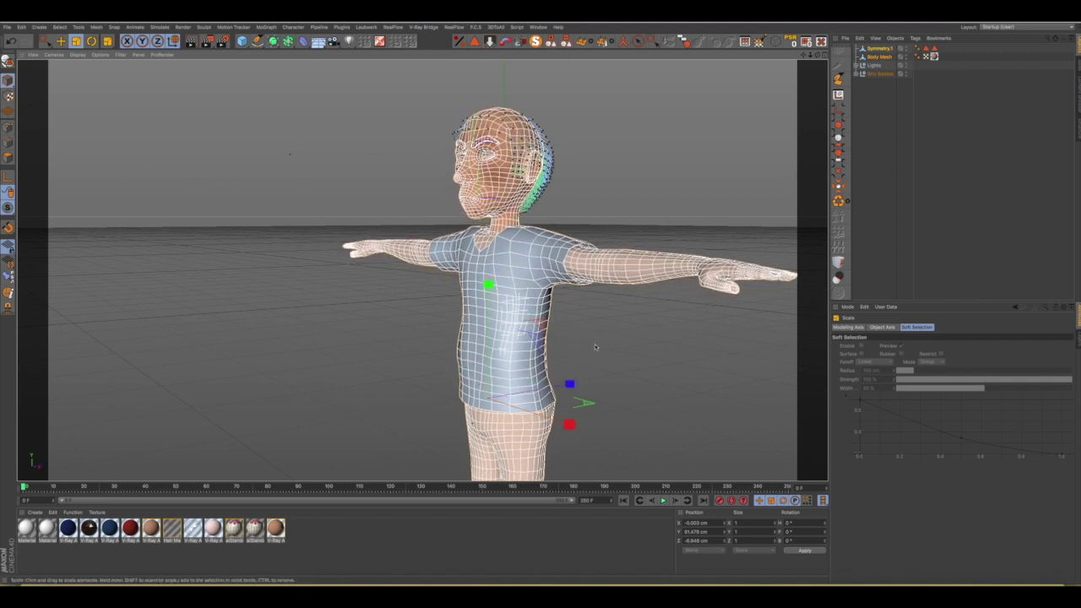
key("ctrl+z")
left_click(595, 344)
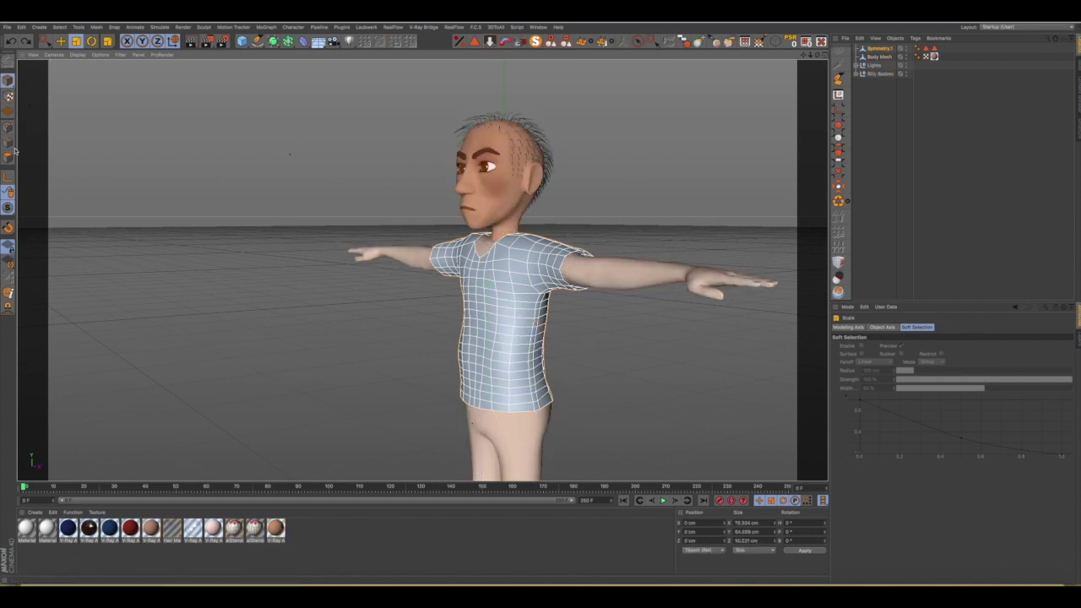
left_click(333, 193)
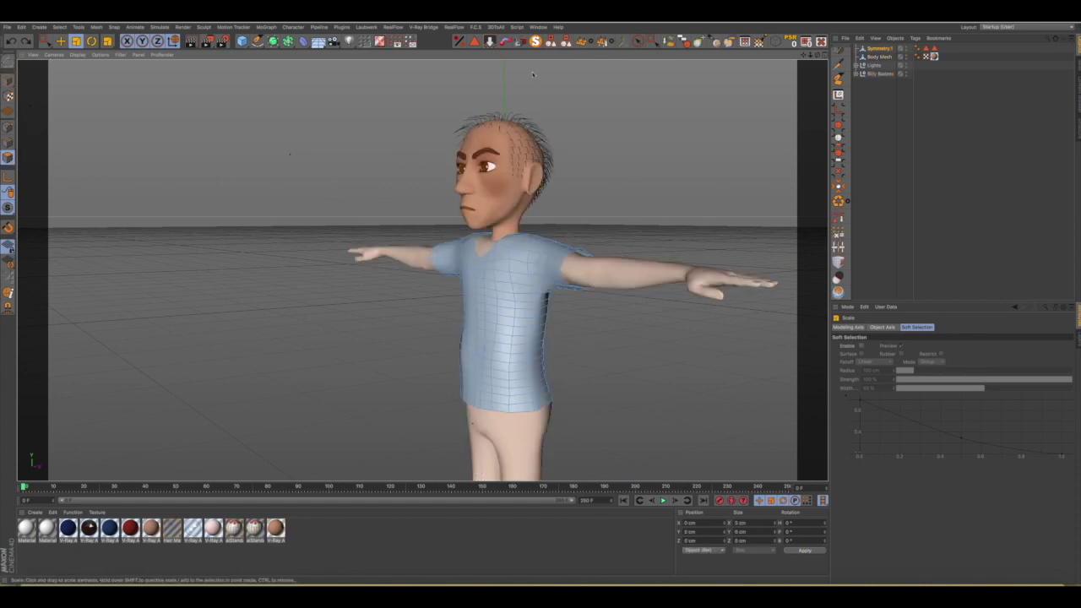
Box-select all shirt polygons and extrude them to give the shirt thickness.
left_click(653, 40)
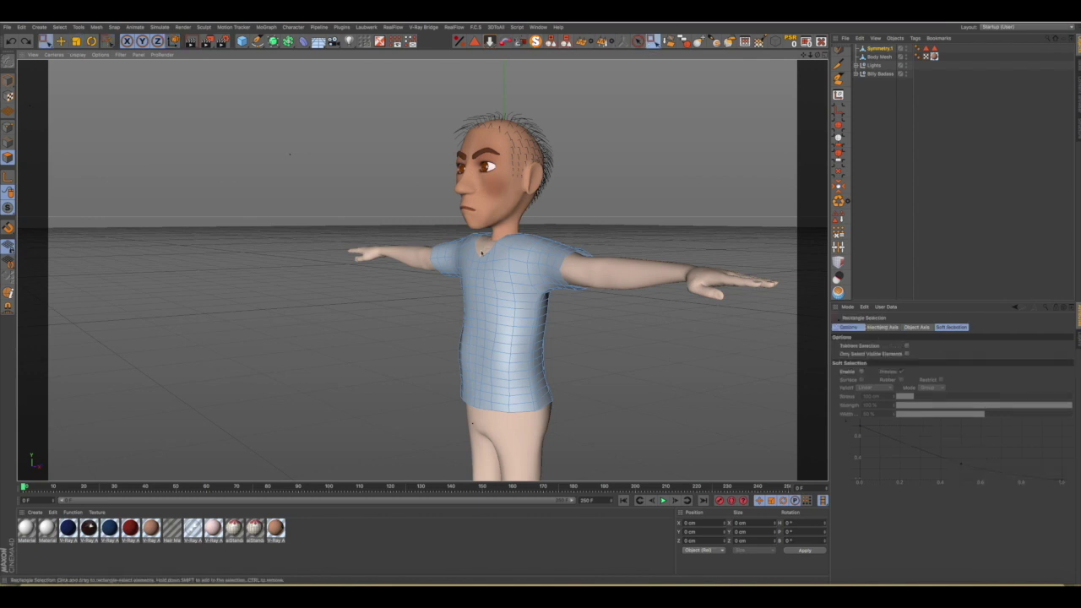
left_click_drag(401, 204, 606, 429)
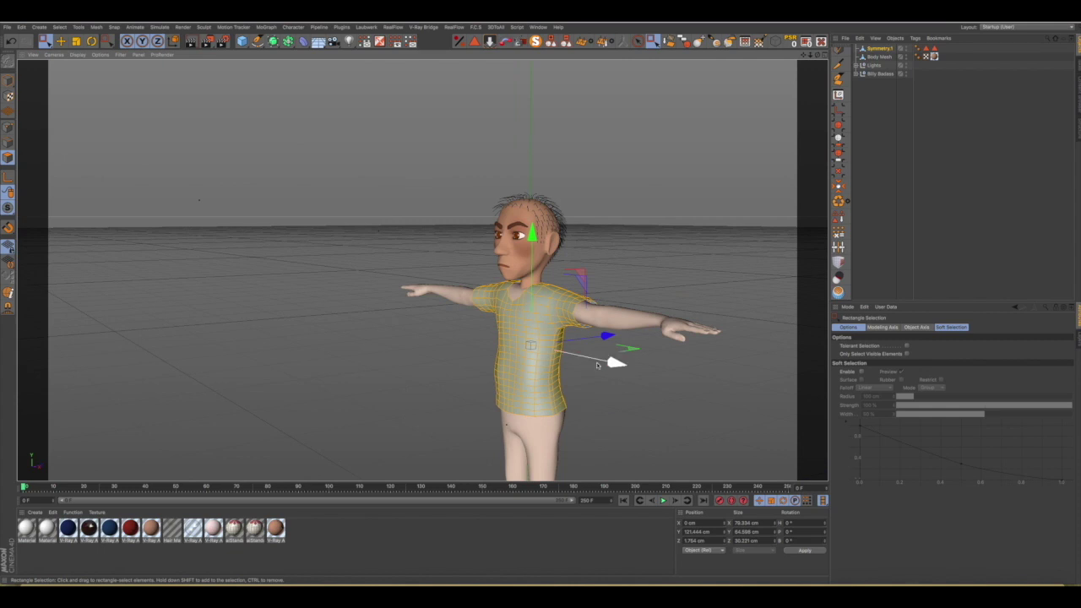
left_click(839, 97)
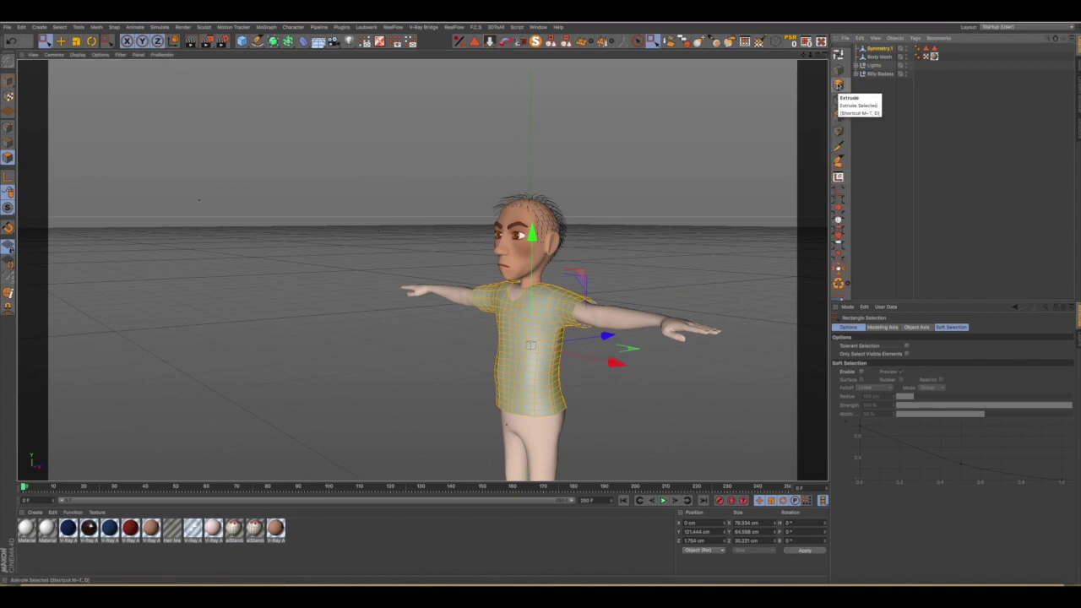
left_click(839, 84)
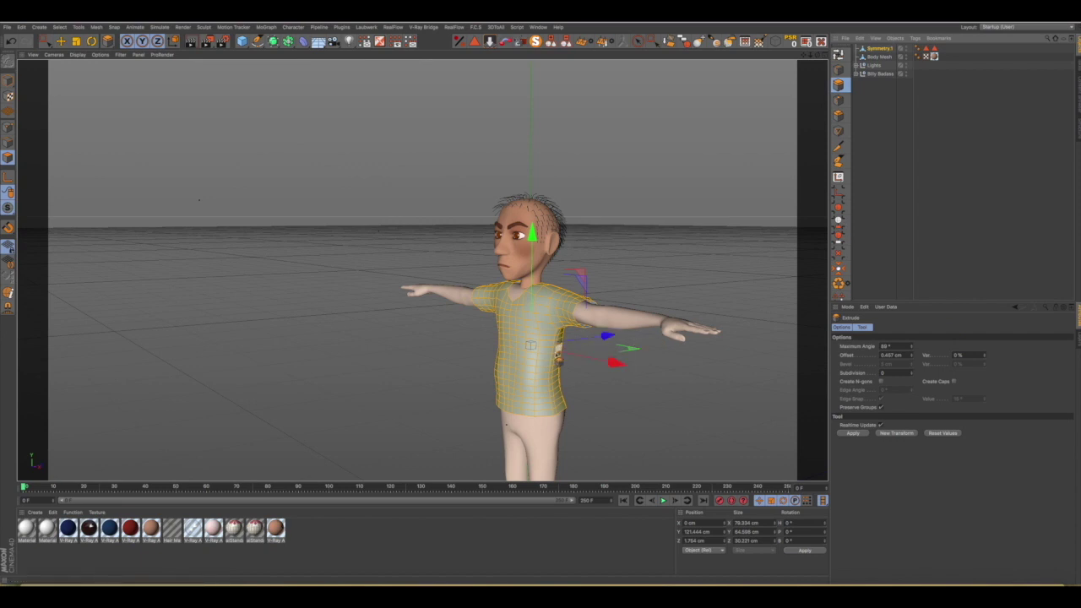
left_click_drag(616, 360, 627, 355, "alt")
scroll(623, 347, "up", 5)
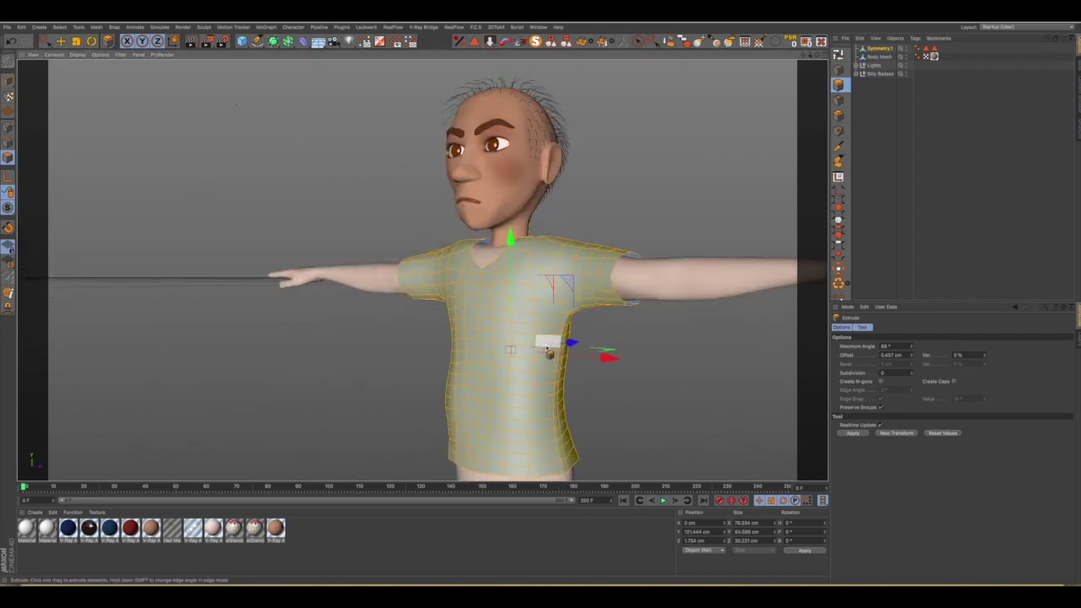
left_click_drag(625, 345, 630, 344)
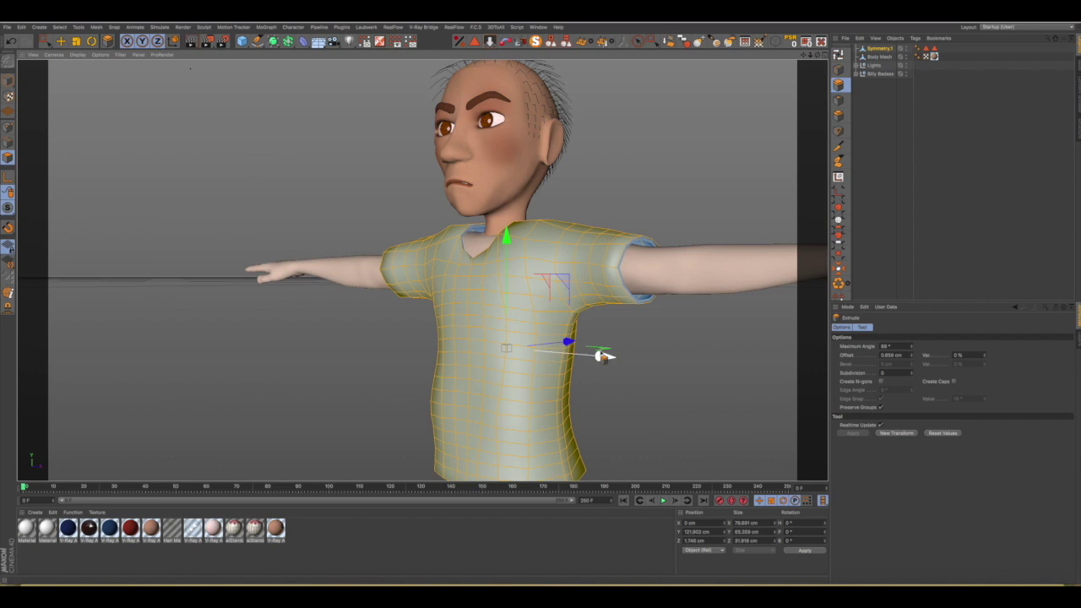
scroll(603, 358, "down", 3)
Inspect the extruded shirt from the front and around the collar.
mouse_move(539, 378)
left_mouse_down("alt")
mouse_move(651, 366)
mouse_move(582, 379)
left_mouse_up("alt")
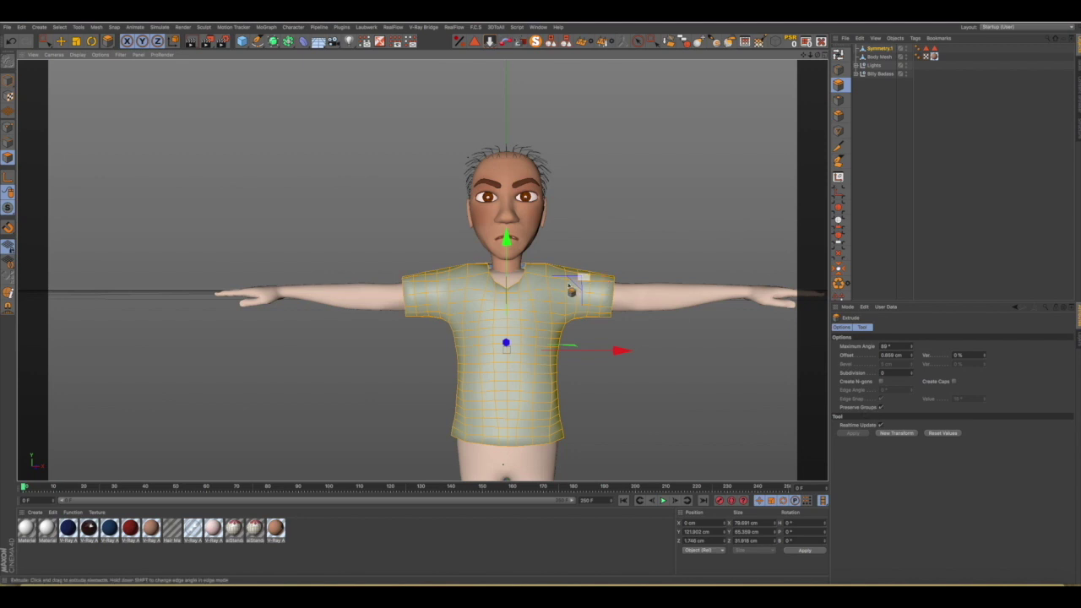
left_click_drag(557, 287, 501, 301, "alt")
scroll(507, 287, "up", 3)
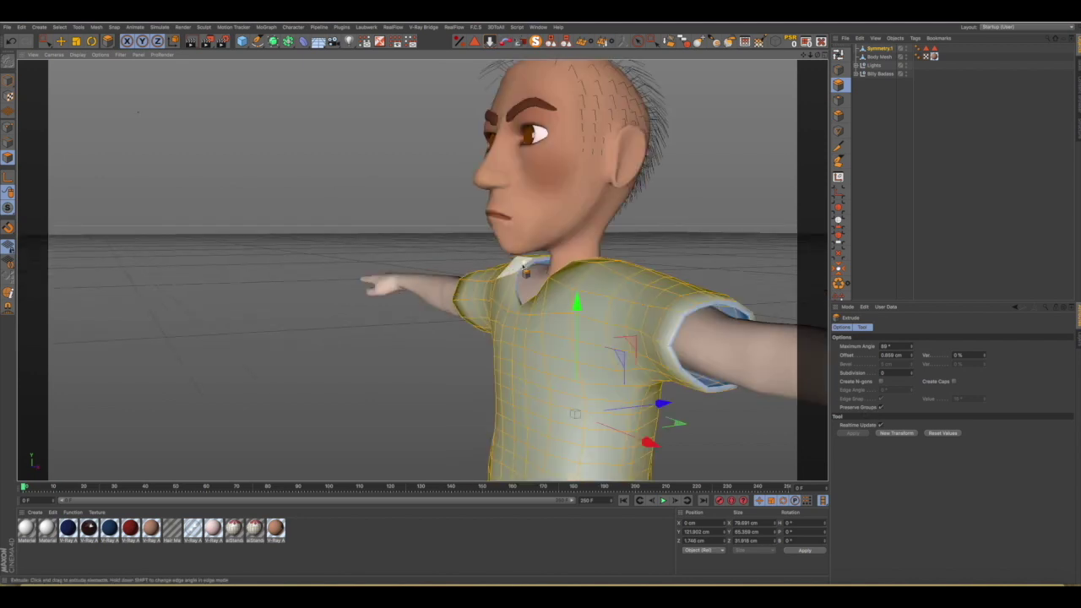
scroll(509, 283, "up", 4)
scroll(511, 282, "up", 3)
mouse_move(511, 281)
left_mouse_down("alt")
mouse_move(550, 295)
mouse_move(634, 292)
mouse_move(601, 293)
left_mouse_up("alt")
scroll(601, 295, "down", 8)
scroll(601, 295, "down", 2)
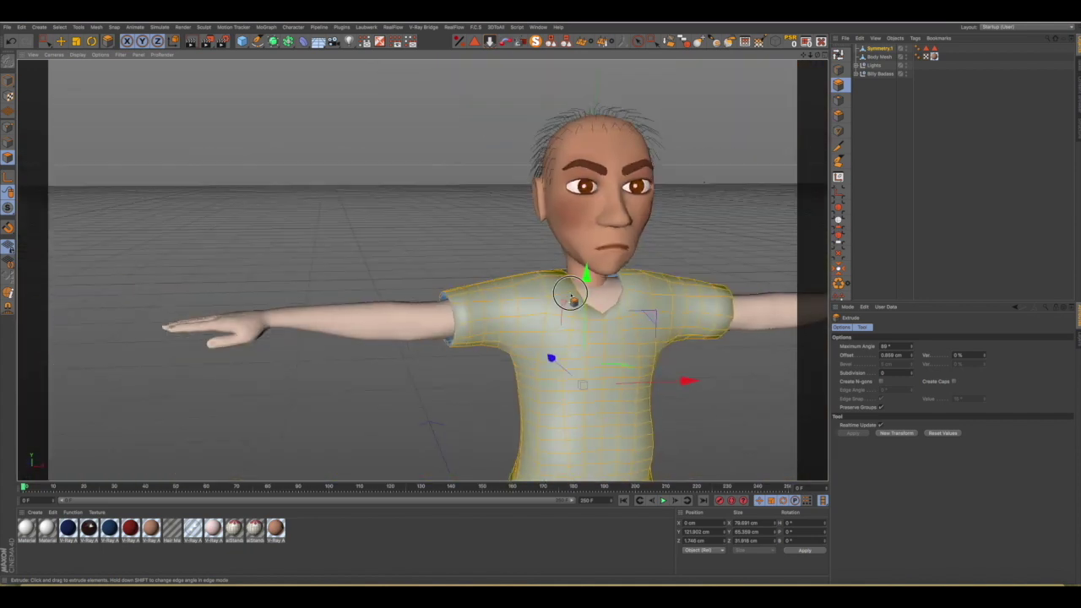
Switch back to Model mode and review the thickened shirt from three-quarter angles.
left_click(9, 80)
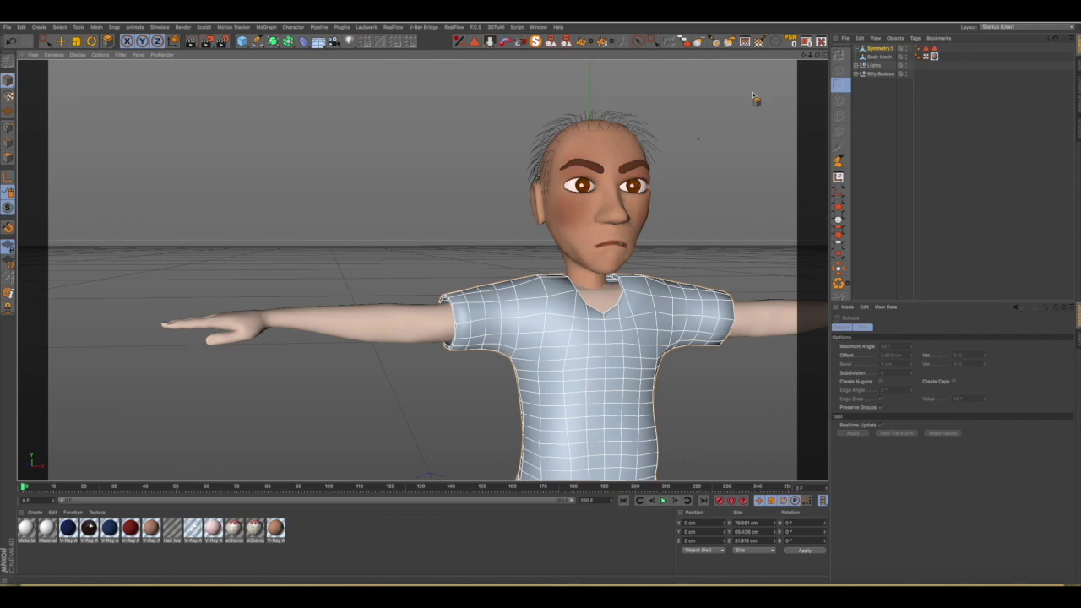
left_click_drag(803, 55, 789, 73)
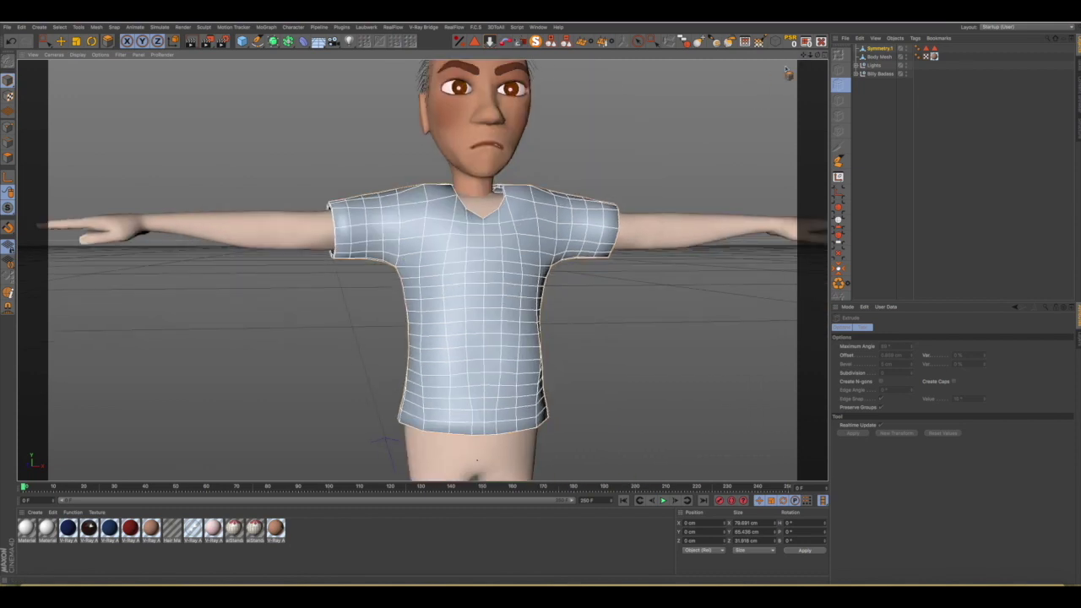
mouse_move(473, 304)
left_mouse_down("alt")
mouse_move(585, 285)
mouse_move(448, 297)
left_mouse_up("alt")
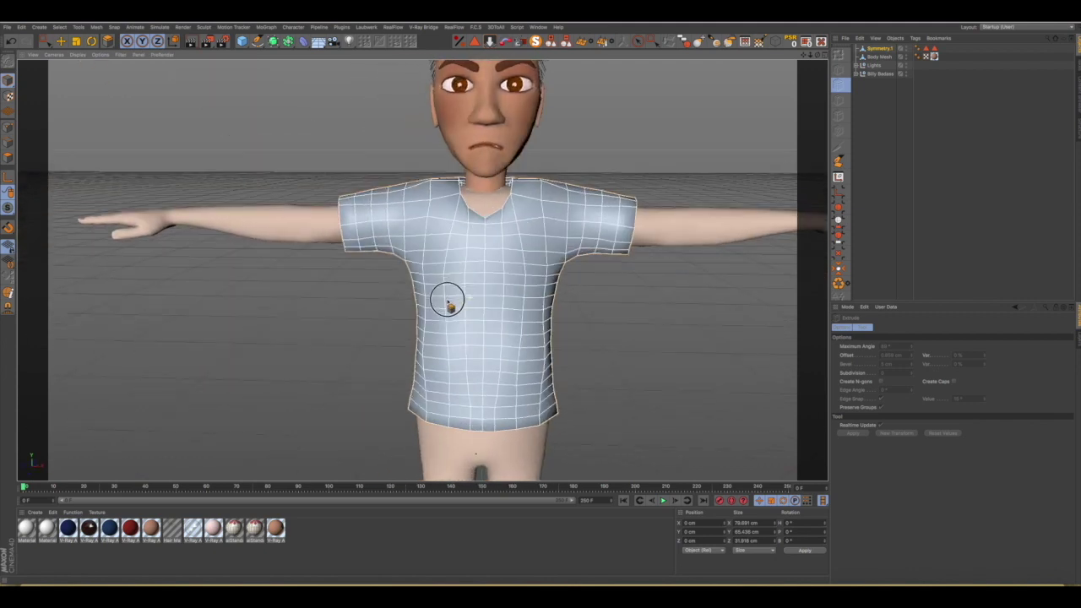
scroll(528, 208, "up", 3)
mouse_move(528, 208)
left_mouse_down("alt")
mouse_move(445, 212)
mouse_move(558, 207)
mouse_move(572, 194)
mouse_move(591, 212)
mouse_move(482, 234)
mouse_move(398, 219)
mouse_move(408, 251)
mouse_move(495, 262)
left_mouse_up("alt")
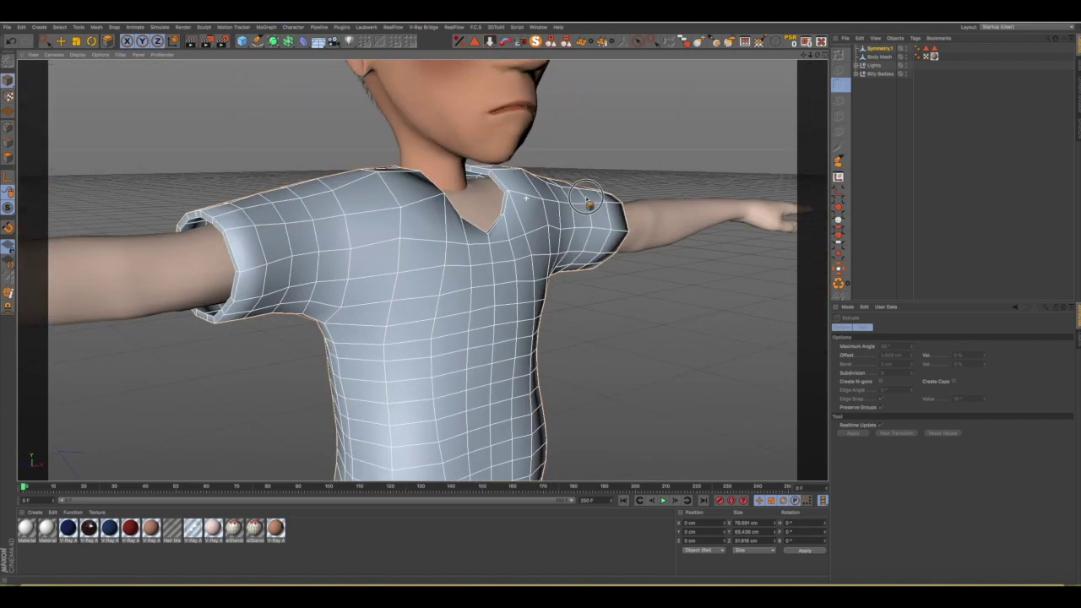
scroll(543, 200, "down", 2)
scroll(532, 210, "down", 2)
scroll(530, 213, "down", 4)
scroll(541, 208, "up", 3)
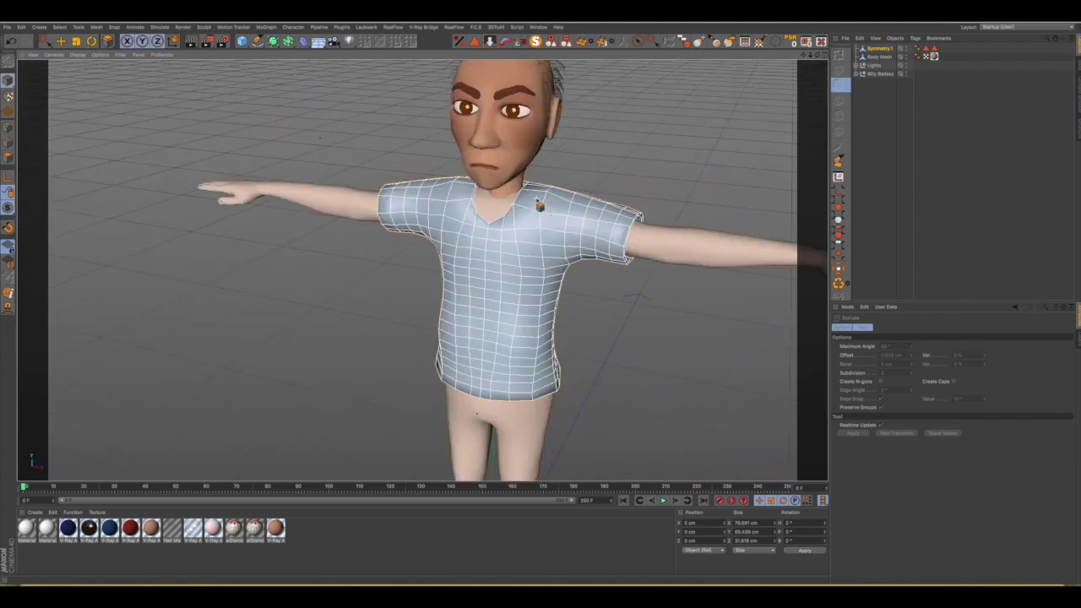
scroll(535, 210, "up", 3)
mouse_move(535, 211)
left_mouse_down("alt")
mouse_move(476, 194)
mouse_move(326, 205)
mouse_move(529, 225)
mouse_move(595, 202)
mouse_move(459, 193)
mouse_move(515, 212)
mouse_move(498, 207)
left_mouse_up("alt")
scroll(521, 198, "up", 2)
scroll(574, 225, "down", 3)
scroll(579, 224, "down", 2)
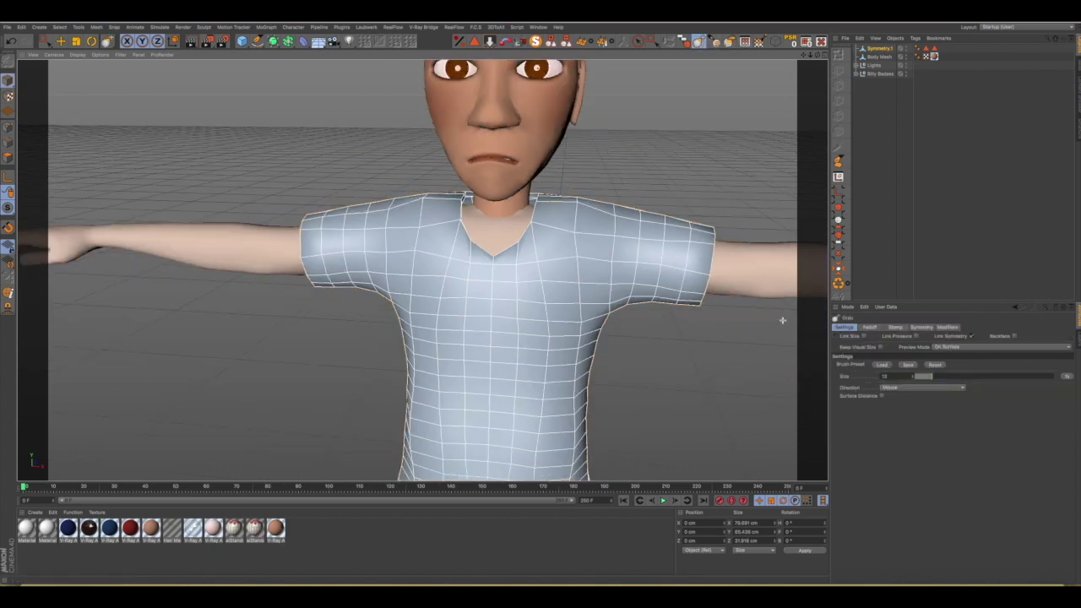
Raise the Grab brush size to its maximum and pull the shoulder edges into shape.
left_click_drag(936, 376, 969, 378)
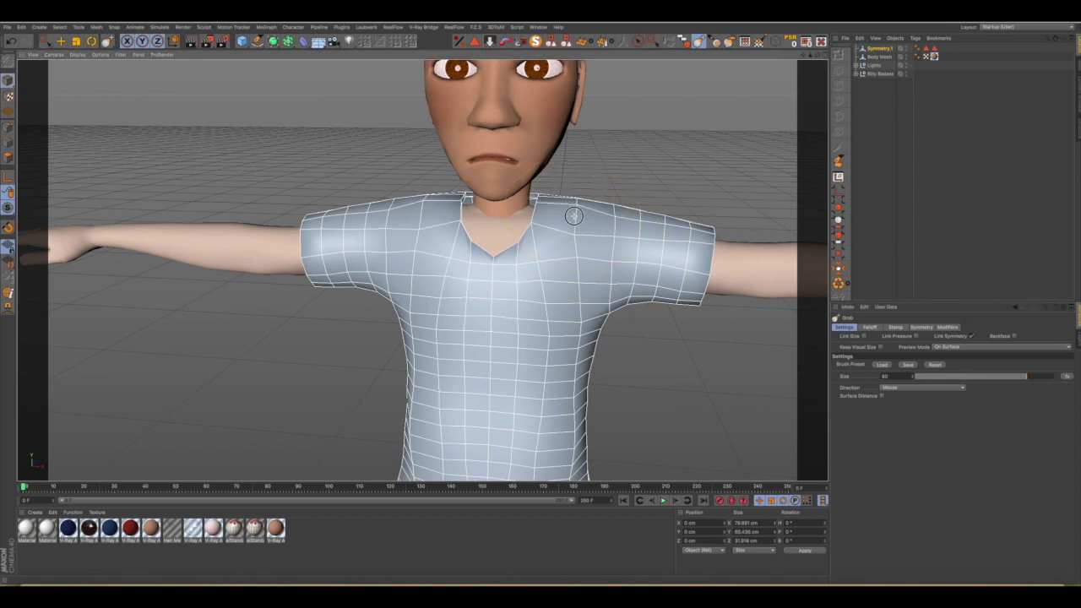
left_click_drag(1046, 376, 1058, 376)
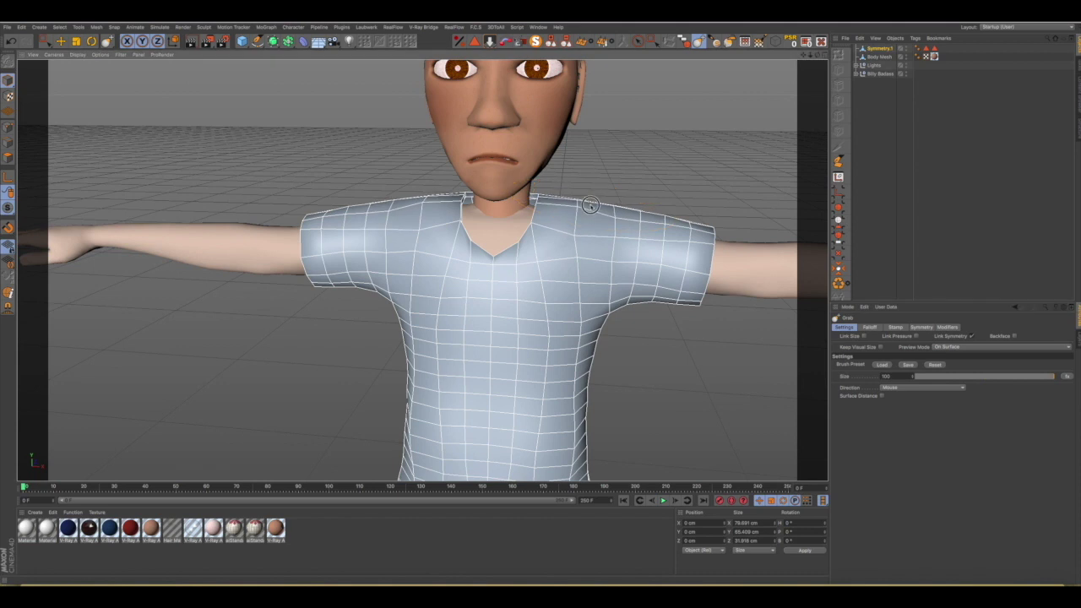
left_click_drag(374, 211, 342, 218)
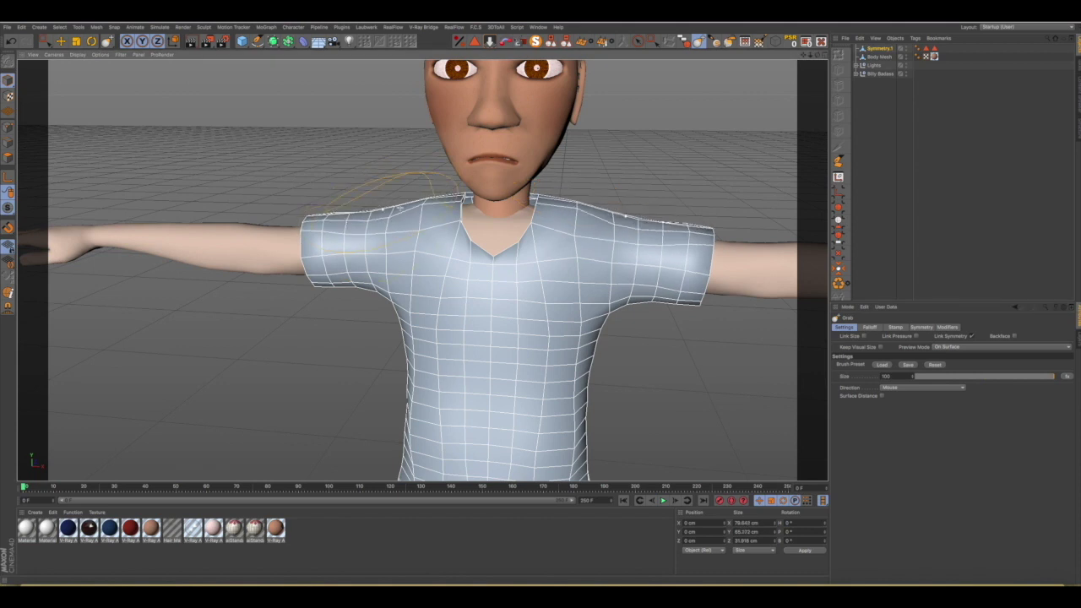
left_click_drag(421, 204, 450, 204)
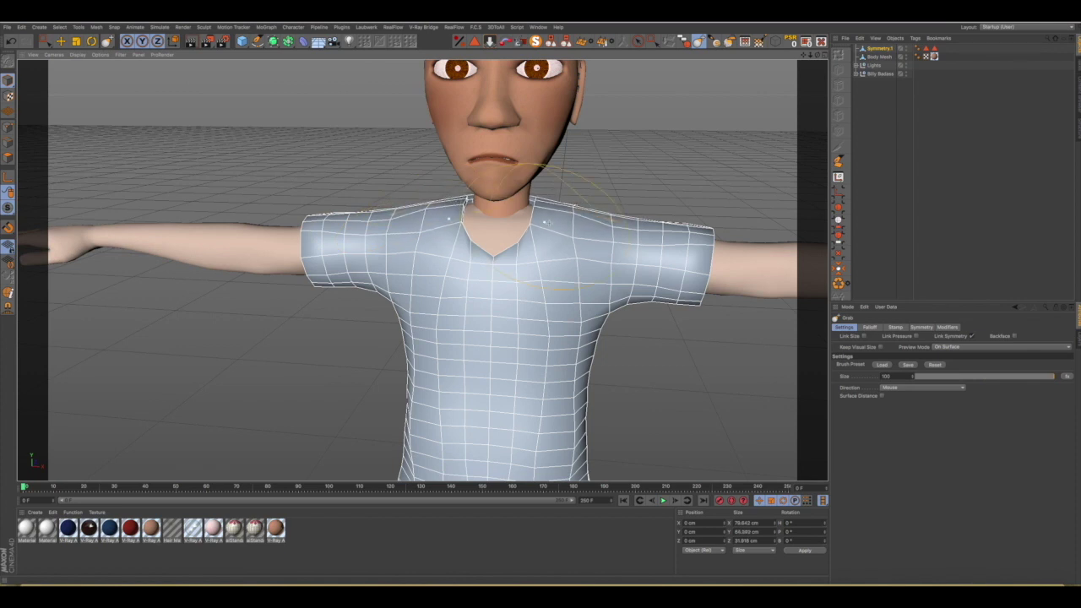
left_click_drag(598, 220, 401, 252)
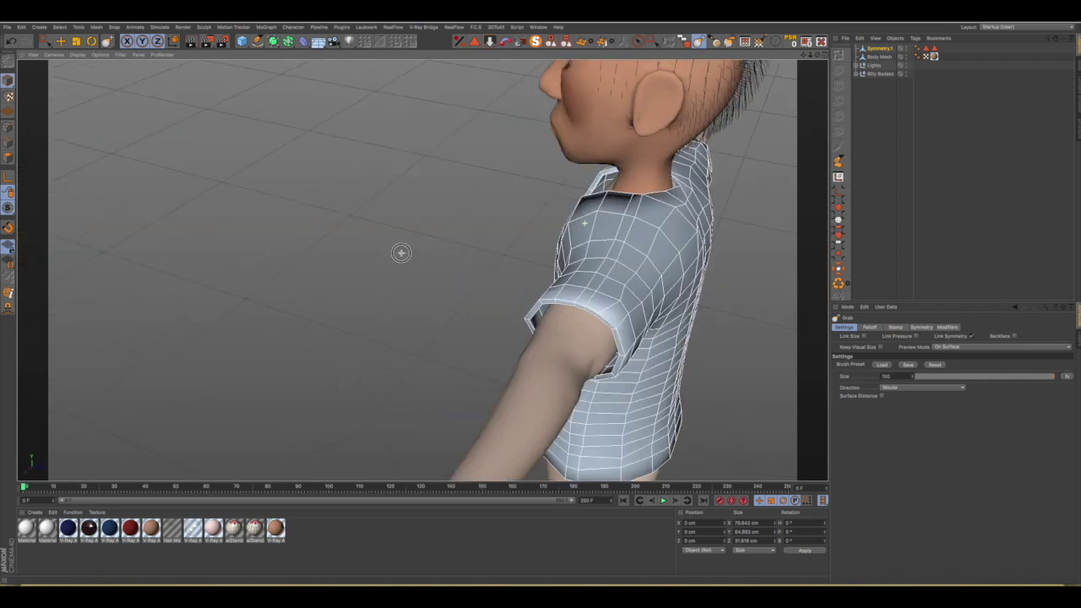
Nudge the collar's right rim into place, checking the shirt from several angles.
mouse_move(734, 199)
left_mouse_down("alt")
mouse_move(618, 222)
mouse_move(629, 197)
mouse_move(780, 119)
left_mouse_up("alt")
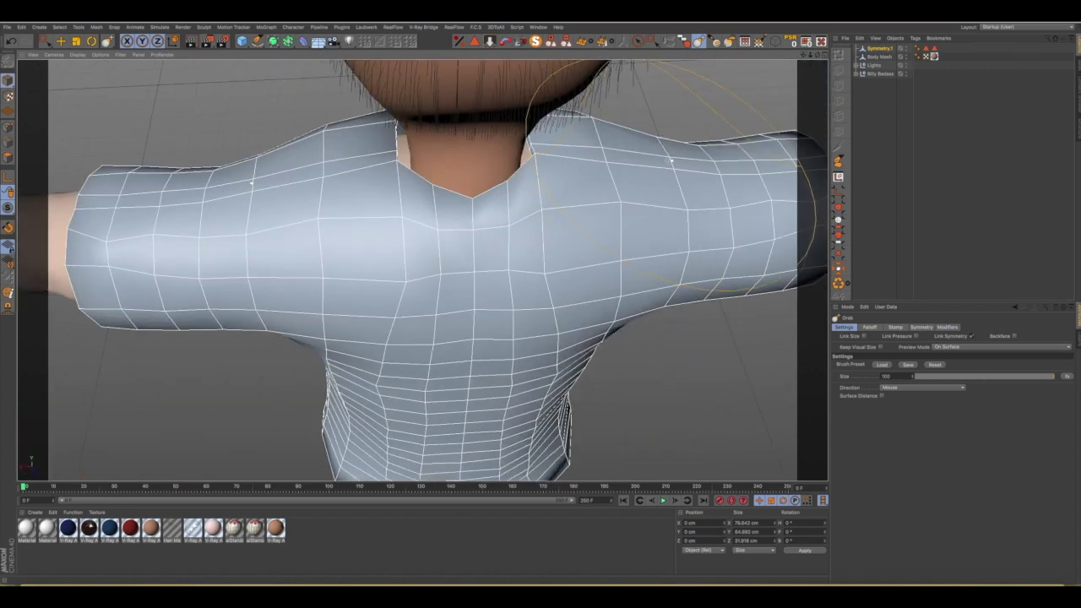
mouse_move(672, 160)
left_mouse_down("alt")
mouse_move(516, 212)
mouse_move(708, 164)
mouse_move(606, 203)
mouse_move(622, 307)
mouse_move(567, 311)
mouse_move(610, 300)
left_mouse_up("alt")
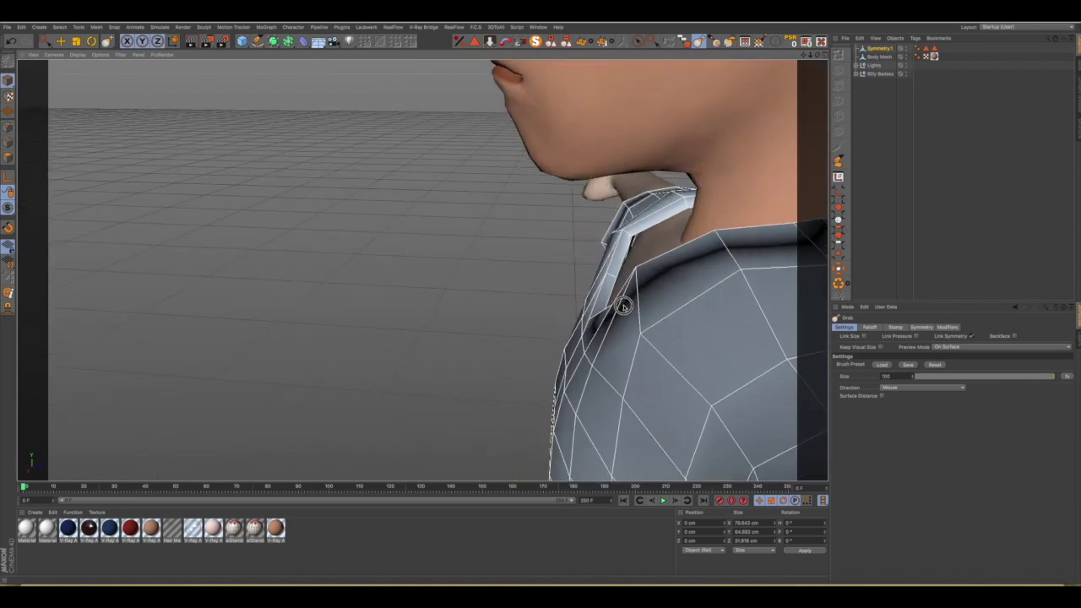
mouse_move(625, 302)
left_mouse_down("alt")
mouse_move(591, 254)
mouse_move(655, 299)
mouse_move(580, 285)
mouse_move(545, 300)
mouse_move(646, 253)
mouse_move(641, 276)
mouse_move(614, 284)
mouse_move(583, 339)
left_mouse_up("alt")
scroll(655, 299, "down", 5)
scroll(648, 284, "up", 5)
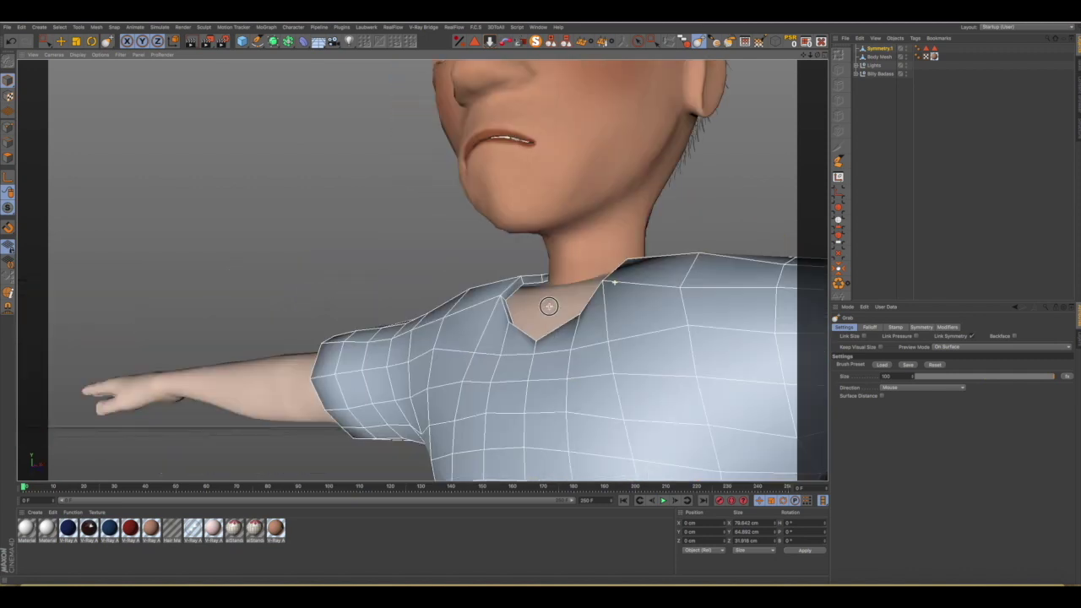
scroll(583, 340, "down", 5)
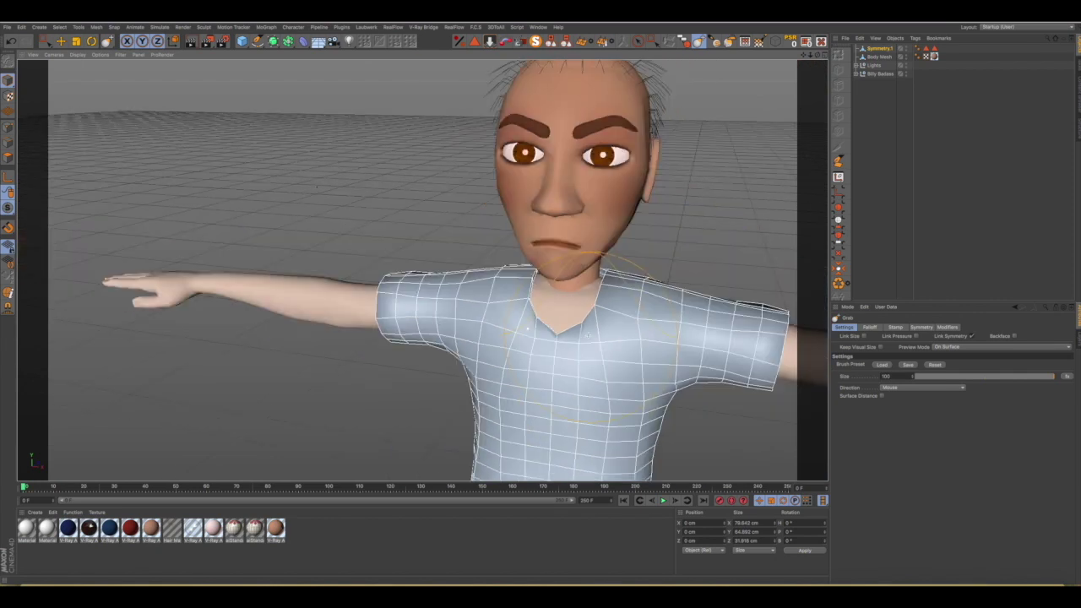
scroll(583, 340, "down", 3)
scroll(574, 329, "down", 1)
mouse_move(566, 318)
left_mouse_down("alt")
mouse_move(513, 321)
mouse_move(569, 353)
mouse_move(632, 347)
mouse_move(625, 334)
left_mouse_up("alt")
scroll(569, 352, "up", 5)
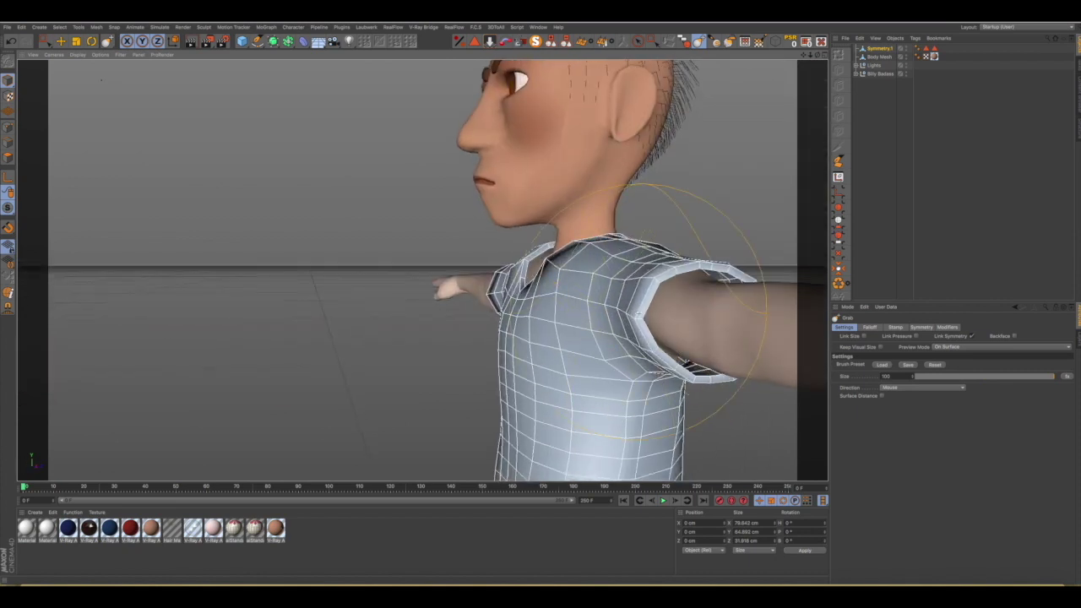
left_click_drag(640, 314, 689, 359, "alt")
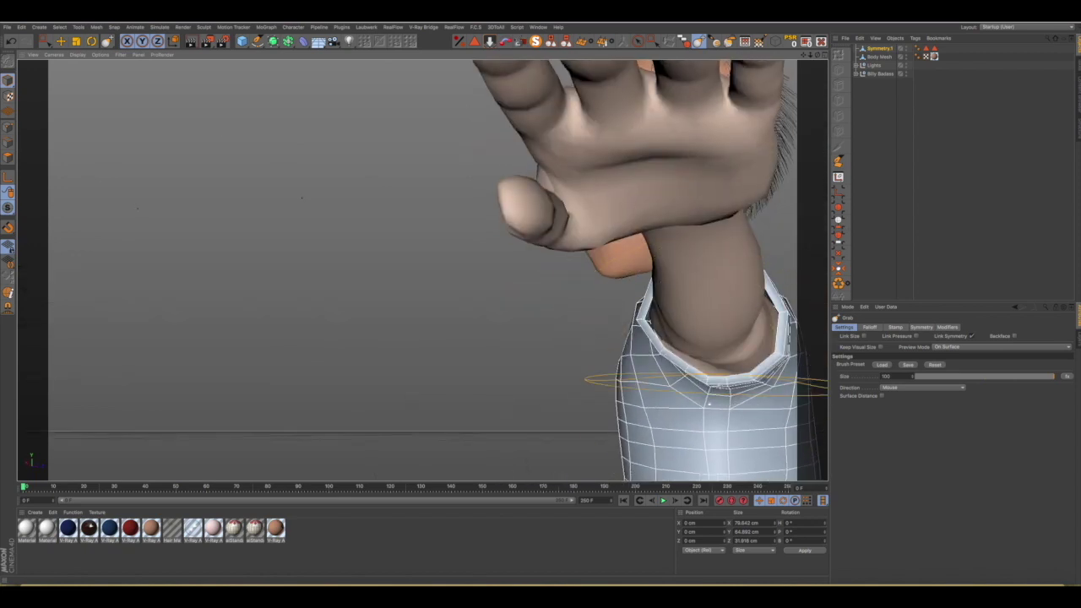
left_click_drag(735, 304, 811, 330)
mouse_move(727, 333)
left_mouse_down("alt")
mouse_move(721, 314)
mouse_move(751, 326)
mouse_move(727, 341)
left_mouse_up("alt")
left_click_drag(585, 336, 514, 336, "alt")
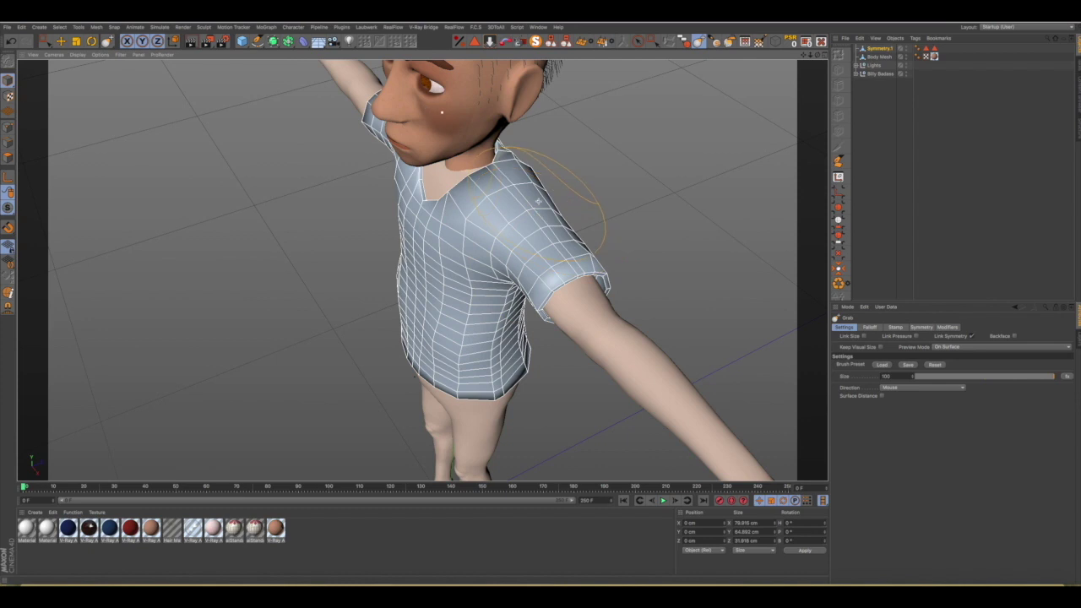
Restore the shirt's saved polygon selection, check it from several angles, then clear the selection.
left_click(934, 48)
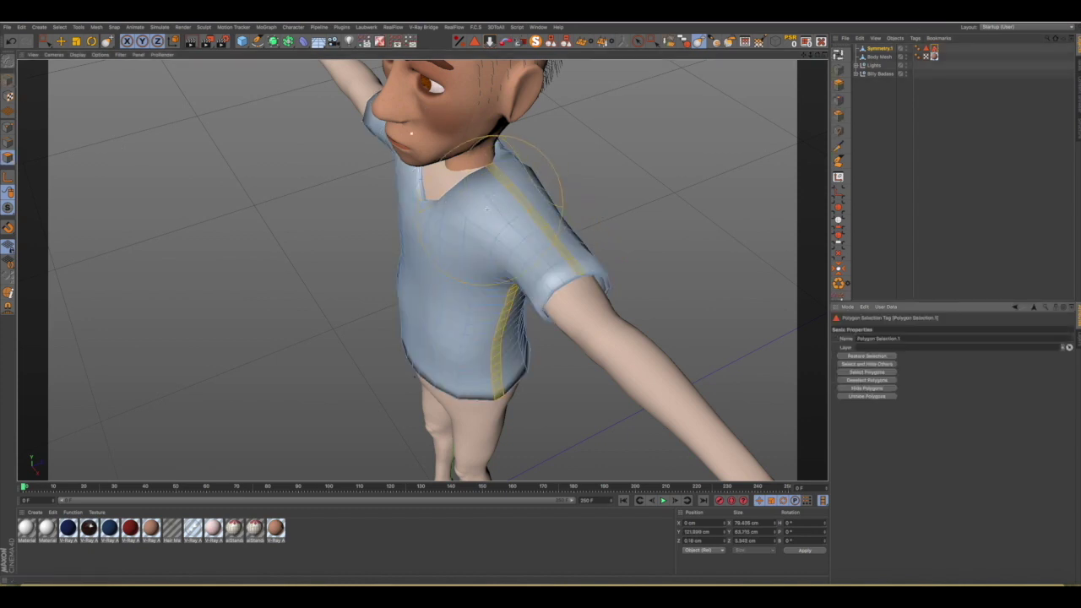
mouse_move(479, 221)
left_mouse_down("alt")
mouse_move(560, 225)
mouse_move(375, 155)
mouse_move(319, 212)
mouse_move(326, 245)
mouse_move(511, 272)
mouse_move(755, 188)
mouse_move(724, 181)
mouse_move(507, 313)
left_mouse_up("alt")
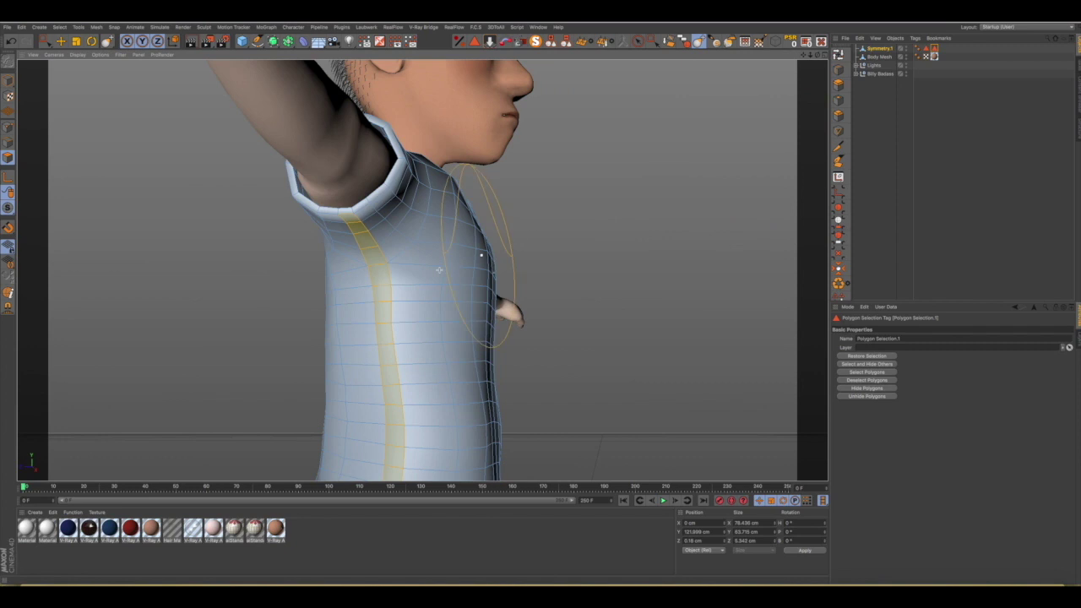
mouse_move(439, 269)
left_mouse_down("alt")
mouse_move(374, 310)
mouse_move(676, 167)
left_mouse_up("alt")
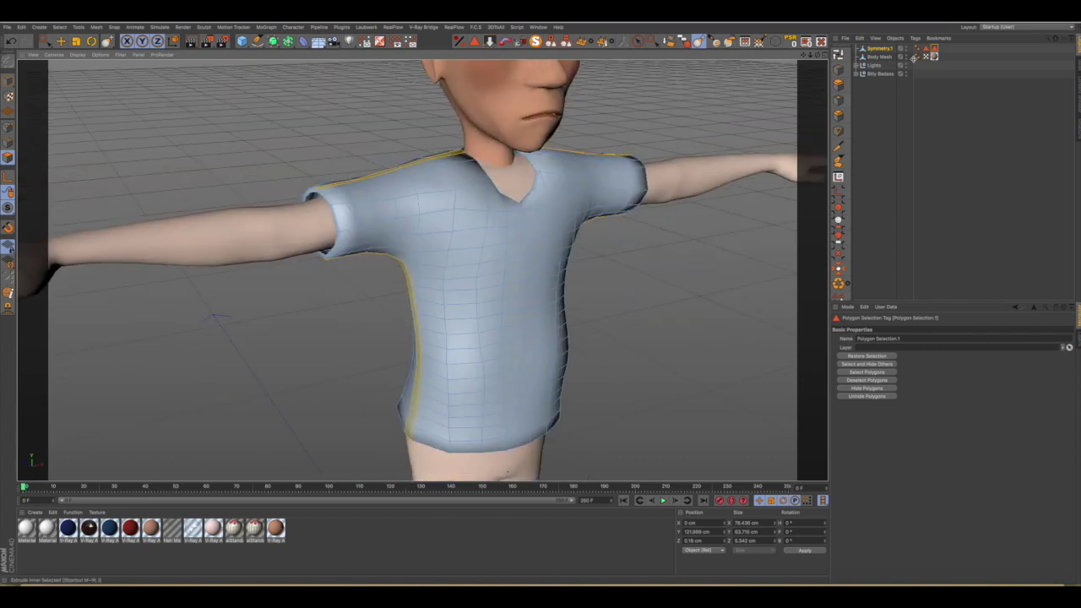
left_click_drag(469, 193, 461, 124, "alt")
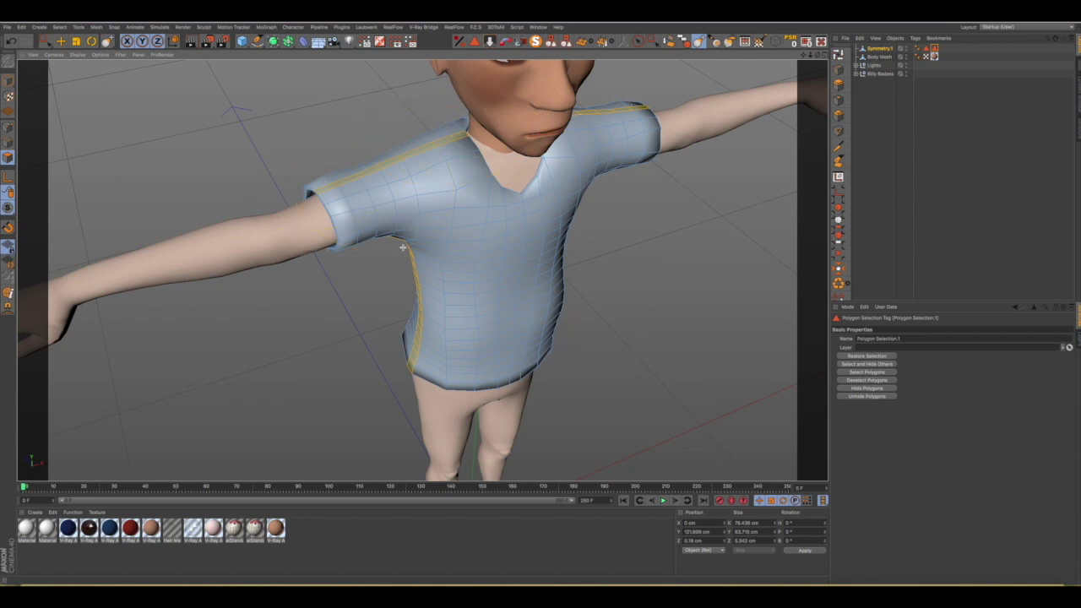
left_click(926, 49)
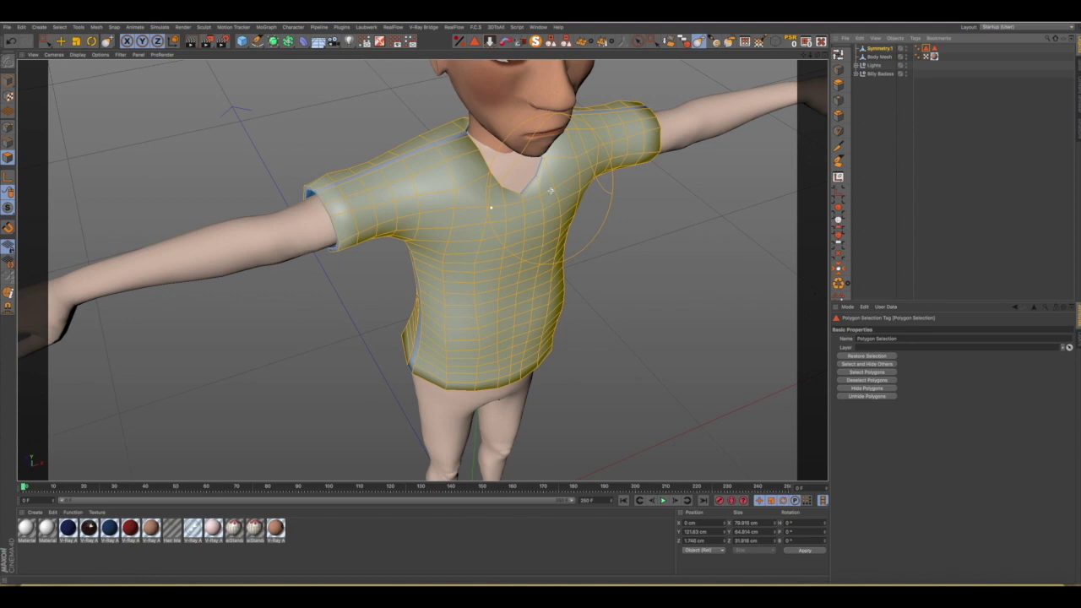
mouse_move(549, 196)
left_mouse_down("alt")
mouse_move(379, 113)
mouse_move(514, 181)
mouse_move(566, 177)
left_mouse_up("alt")
left_click(893, 51)
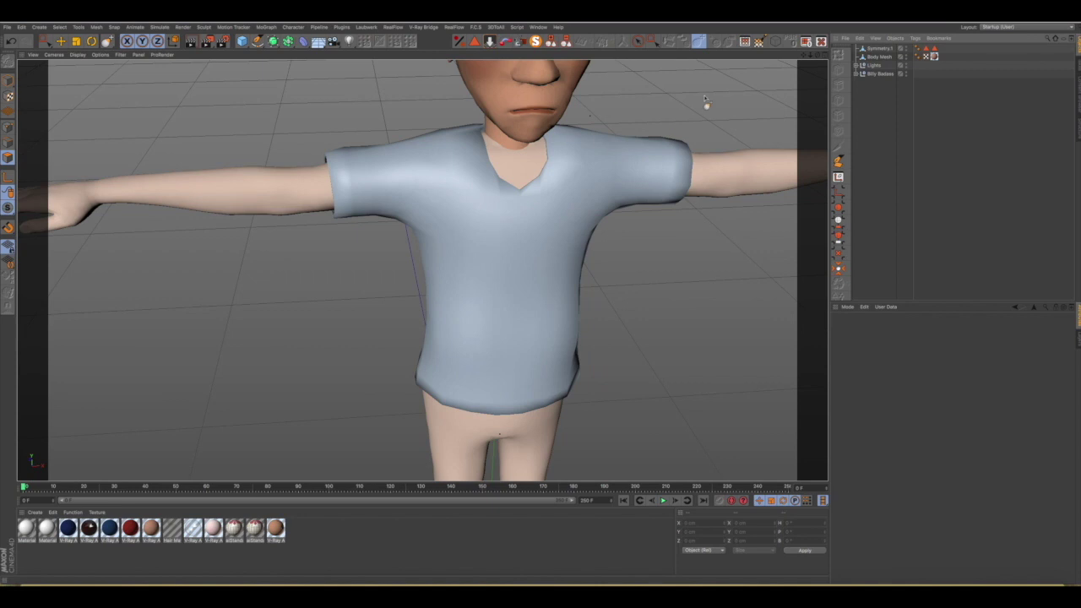
Turn on Shaded with Lines display and select the Symmetry.1 shirt.
left_click(78, 55)
left_click(85, 75)
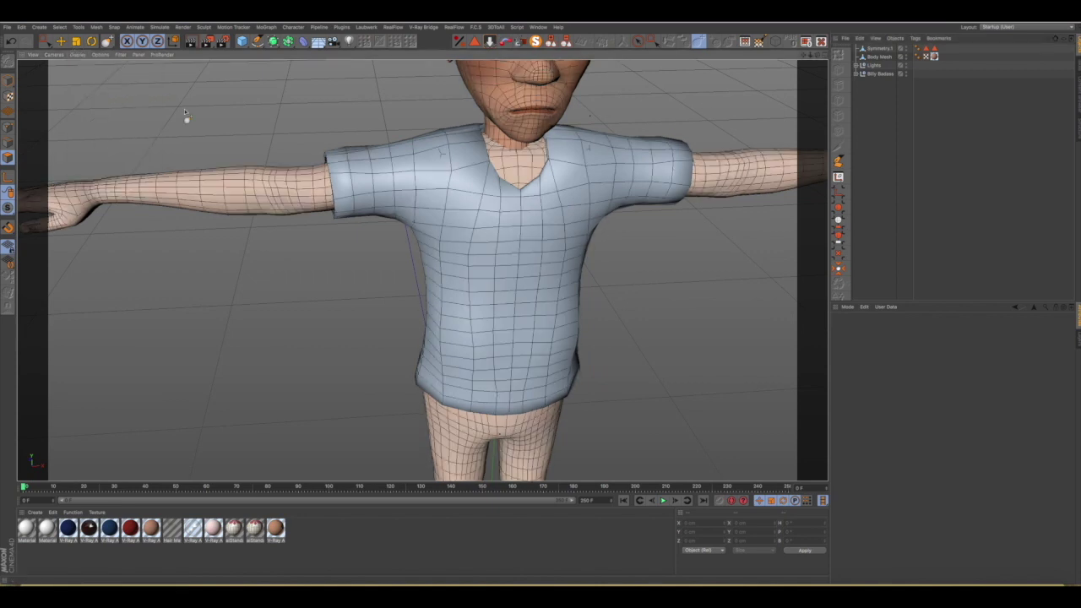
left_click_drag(452, 180, 437, 154, "alt")
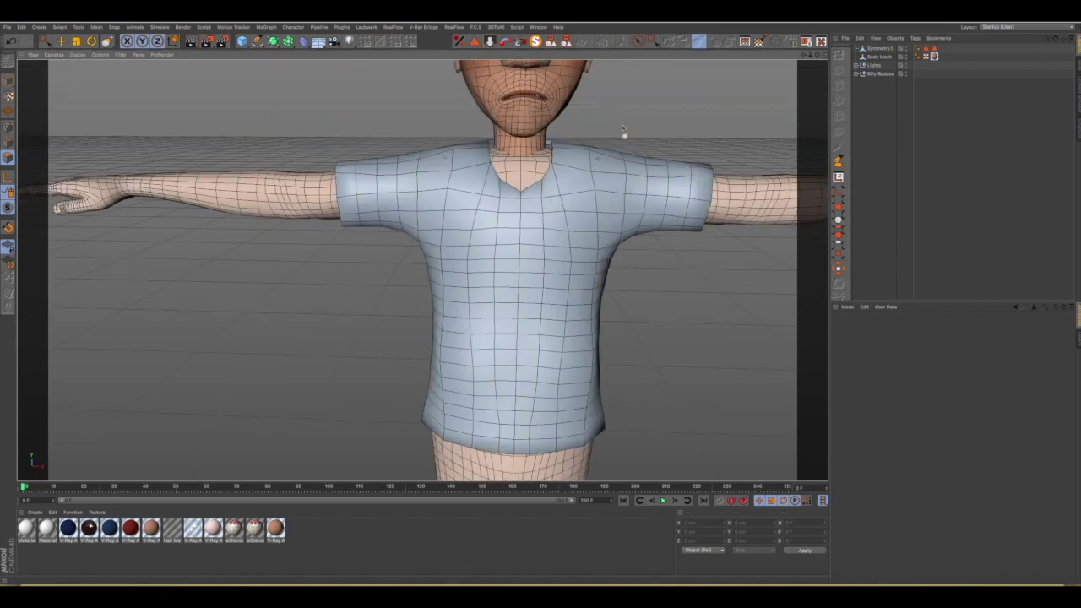
left_click(875, 48)
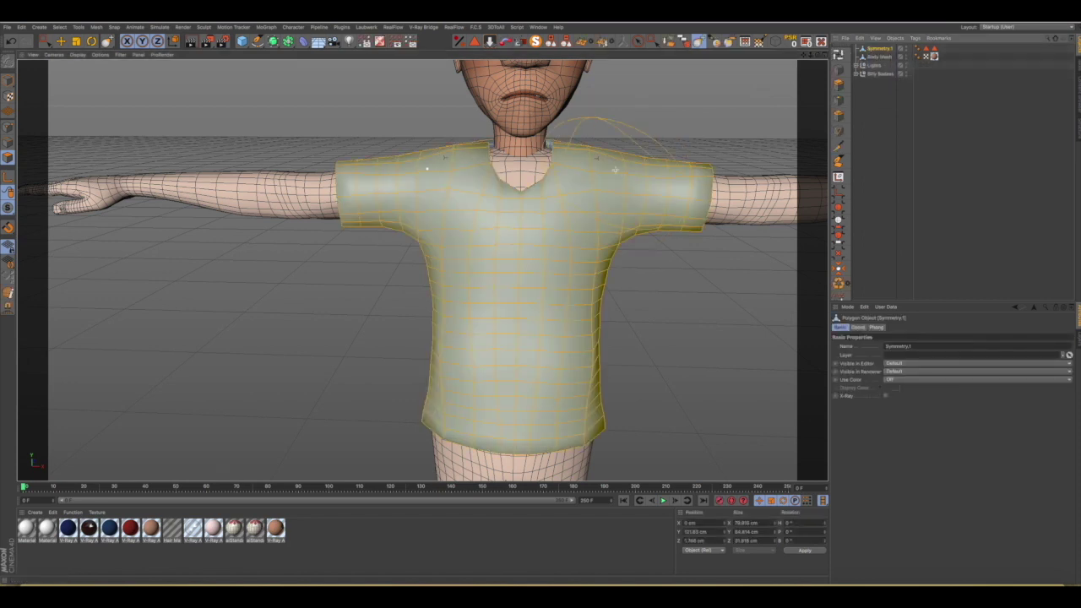
left_click_drag(601, 175, 581, 172, "alt")
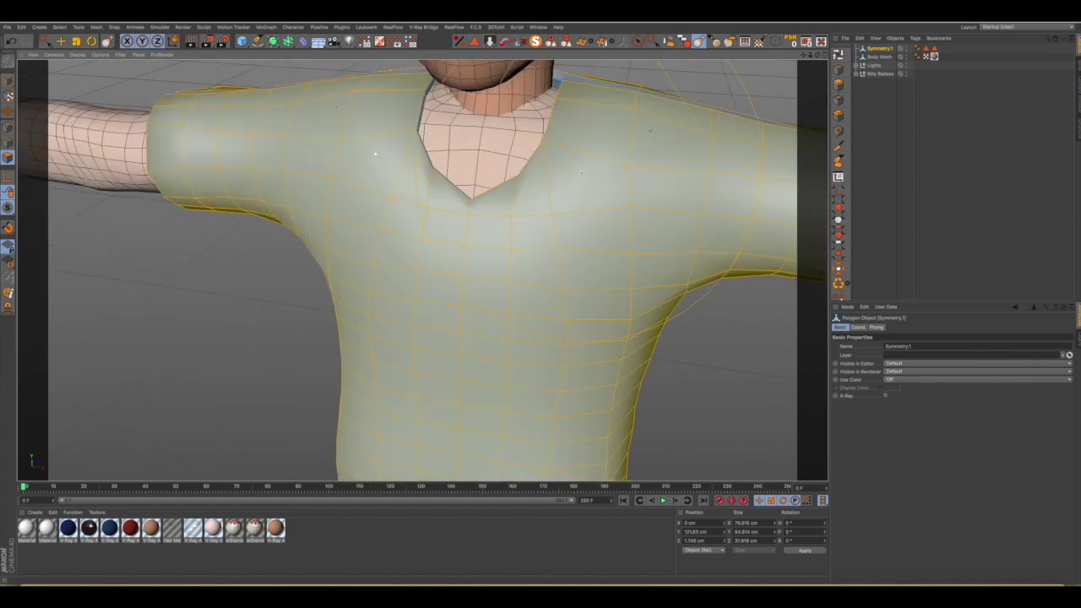
Undo a stray Live Selection polygon pick and move the view toward the sleeve.
left_click(639, 43)
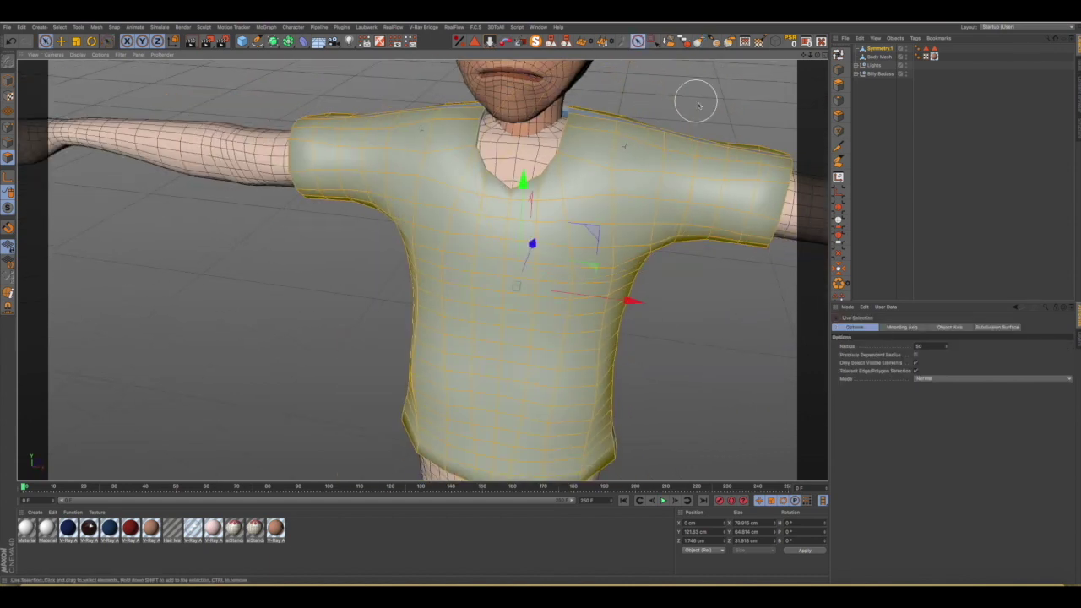
left_click(691, 104)
key("ctrl+z")
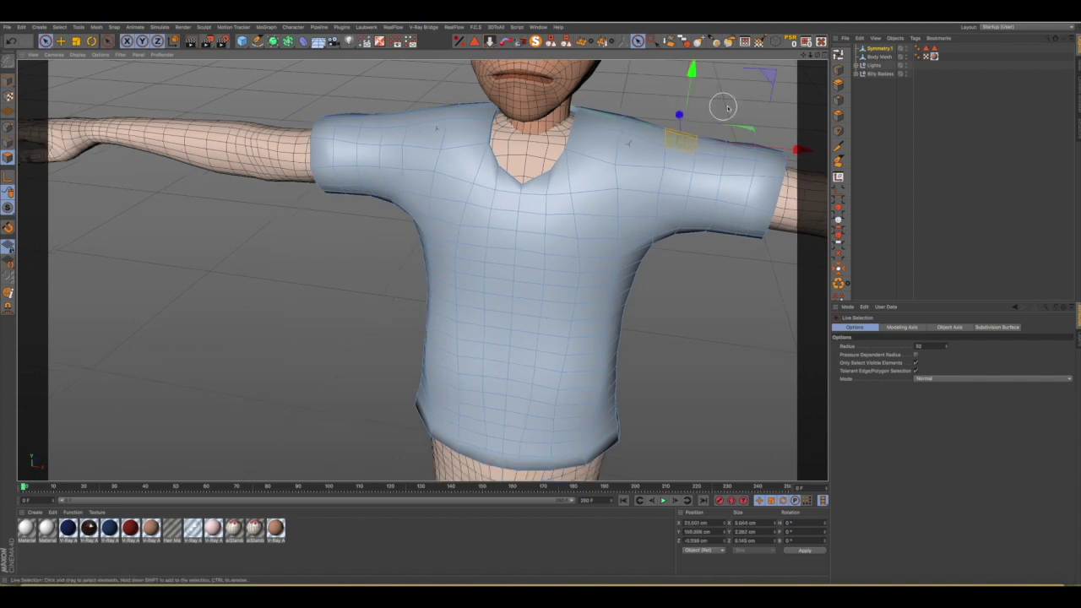
key("ctrl+z")
scroll(640, 148, "down", 1)
scroll(640, 148, "down", 1)
scroll(637, 145, "down", 2)
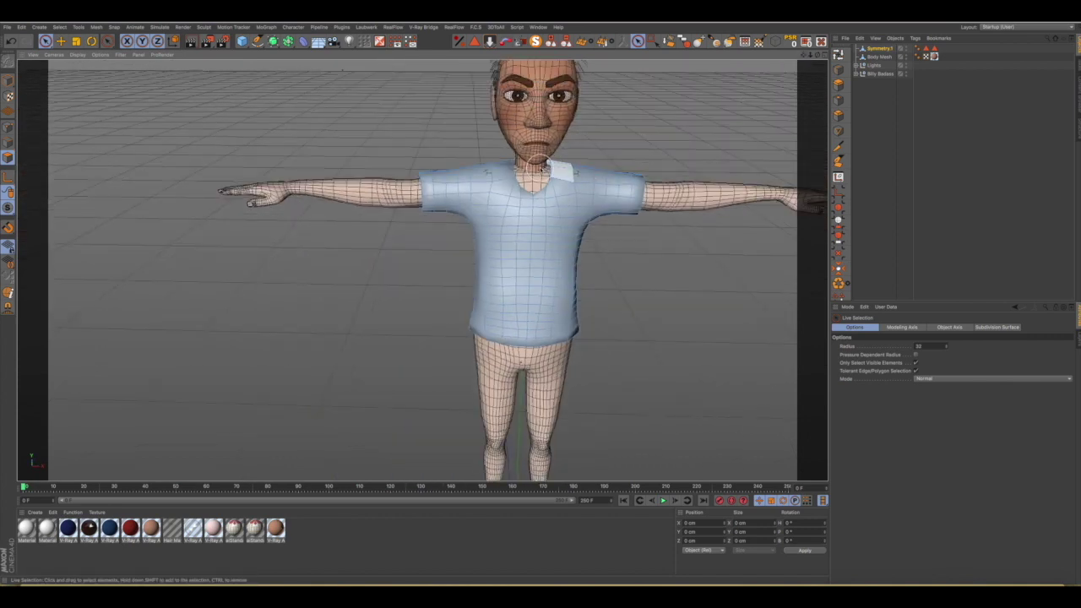
scroll(632, 181, "up", 4)
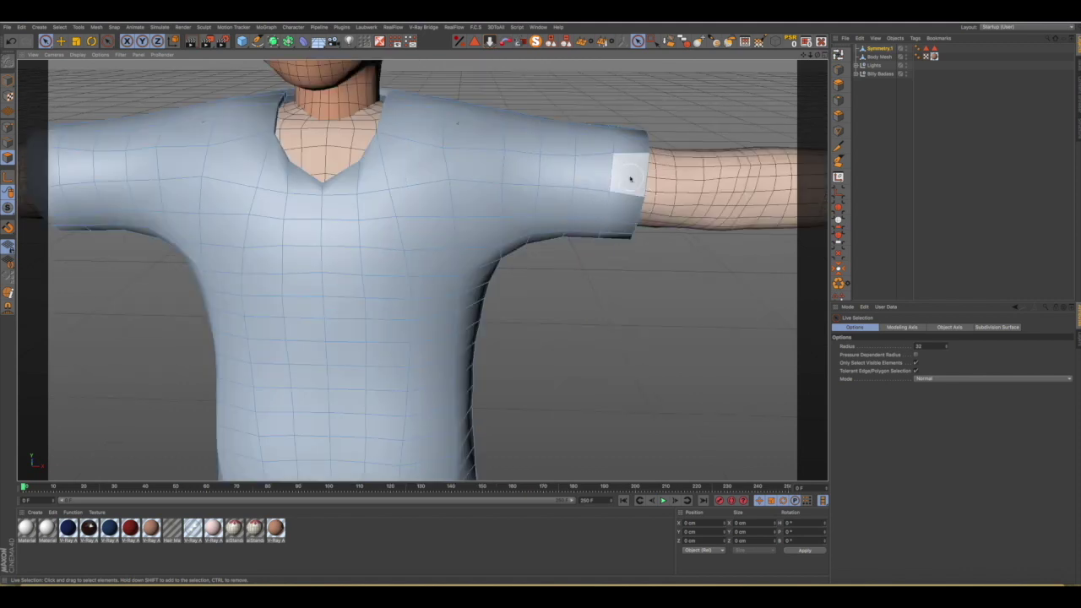
left_click_drag(804, 54, 423, 270)
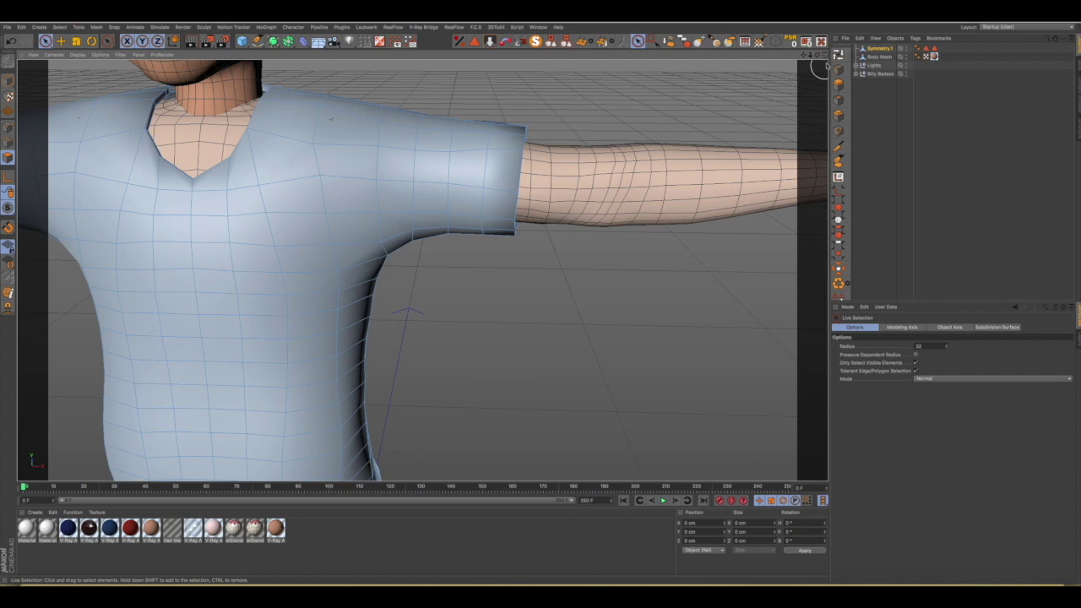
Loop-select the polygon rings at both sleeve ends.
key("u")
key("l")
left_click(510, 162)
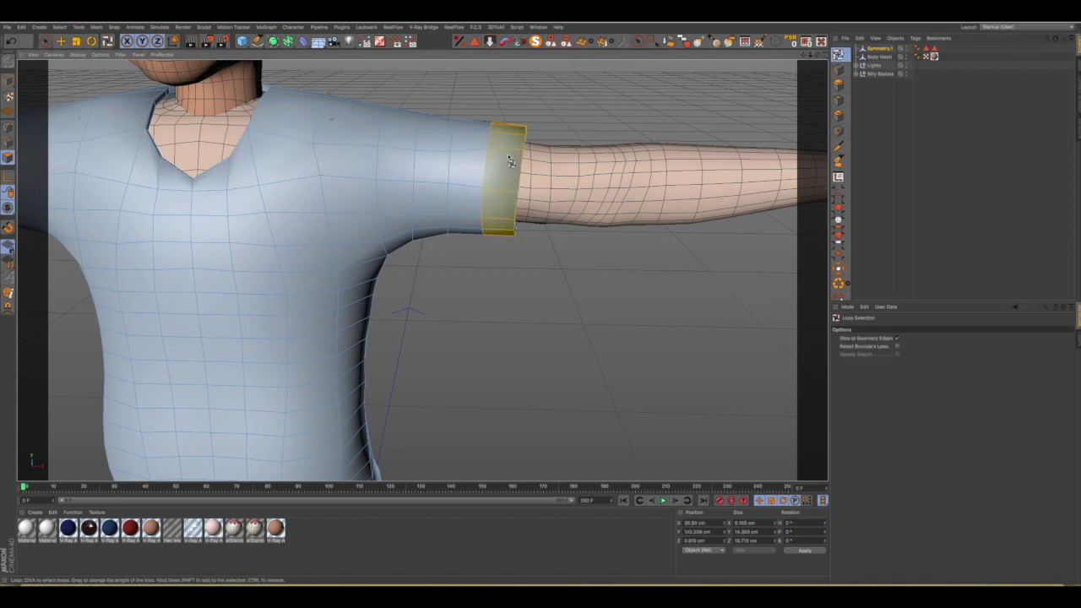
key("h")
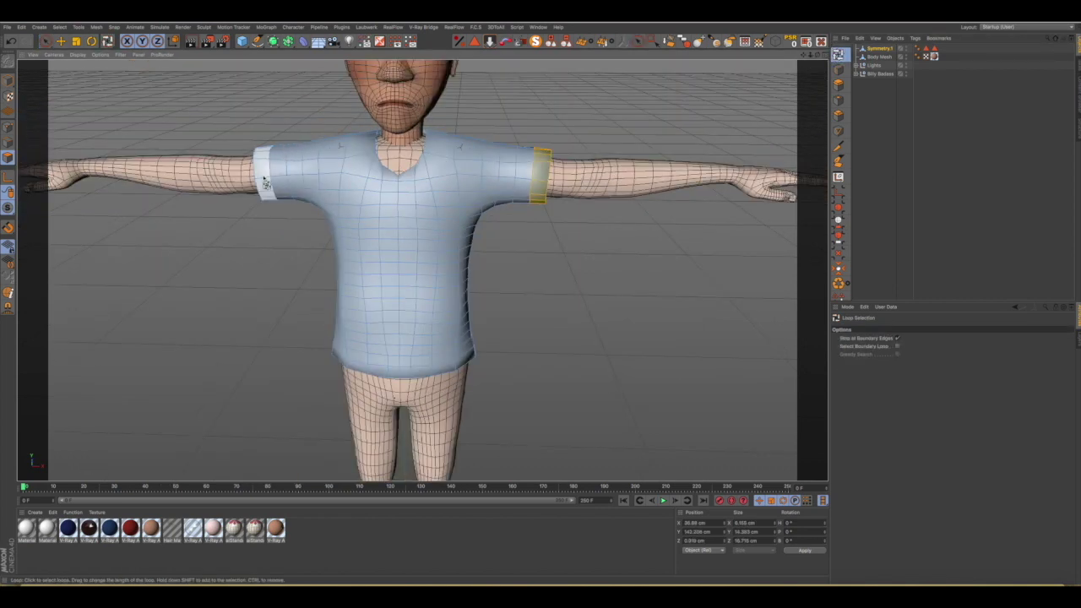
left_click(265, 184, "shift")
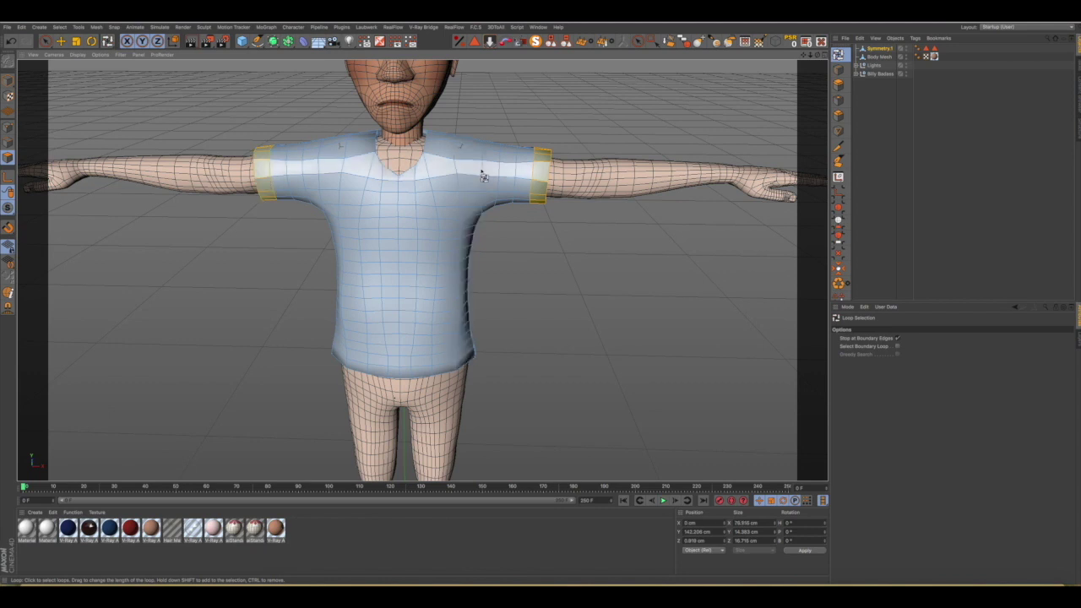
mouse_move(476, 169)
left_mouse_down("alt")
mouse_move(381, 152)
mouse_move(499, 164)
mouse_move(590, 154)
mouse_move(826, 56)
left_mouse_up("alt")
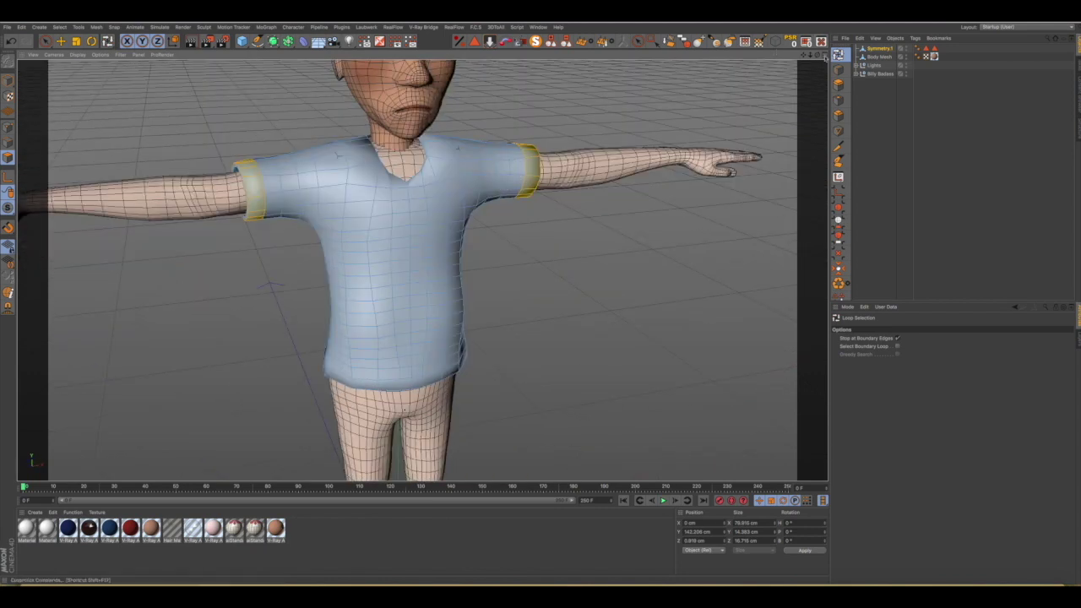
Extrude both sleeve rings outward into thick cuffs, then return to Loop Selection.
left_click(839, 84)
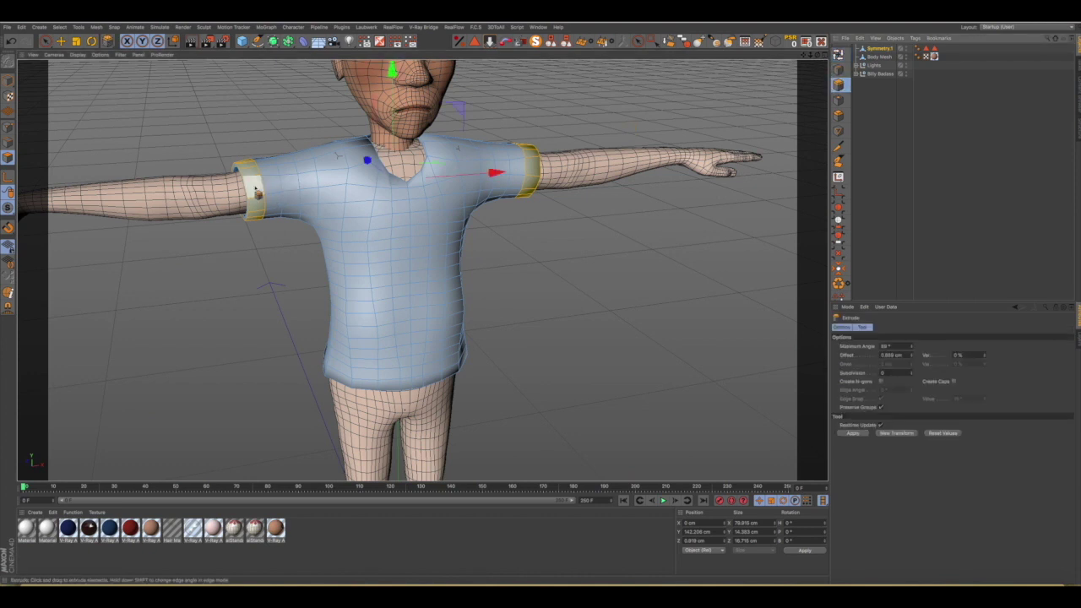
scroll(258, 192, "up", 3)
mouse_move(257, 193)
left_mouse_down("alt")
mouse_move(151, 168)
mouse_move(169, 153)
mouse_move(156, 152)
left_mouse_up("alt")
scroll(154, 150, "up", 3)
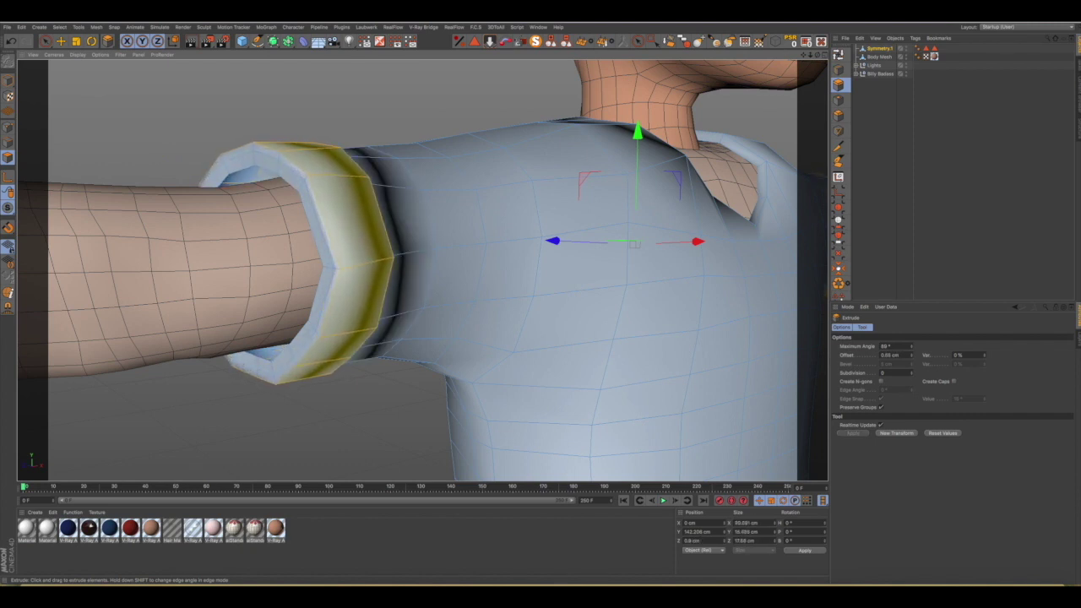
mouse_move(356, 172)
left_mouse_down("alt")
mouse_move(245, 164)
mouse_move(338, 157)
mouse_move(365, 178)
left_mouse_up("alt")
scroll(365, 177, "down", 5)
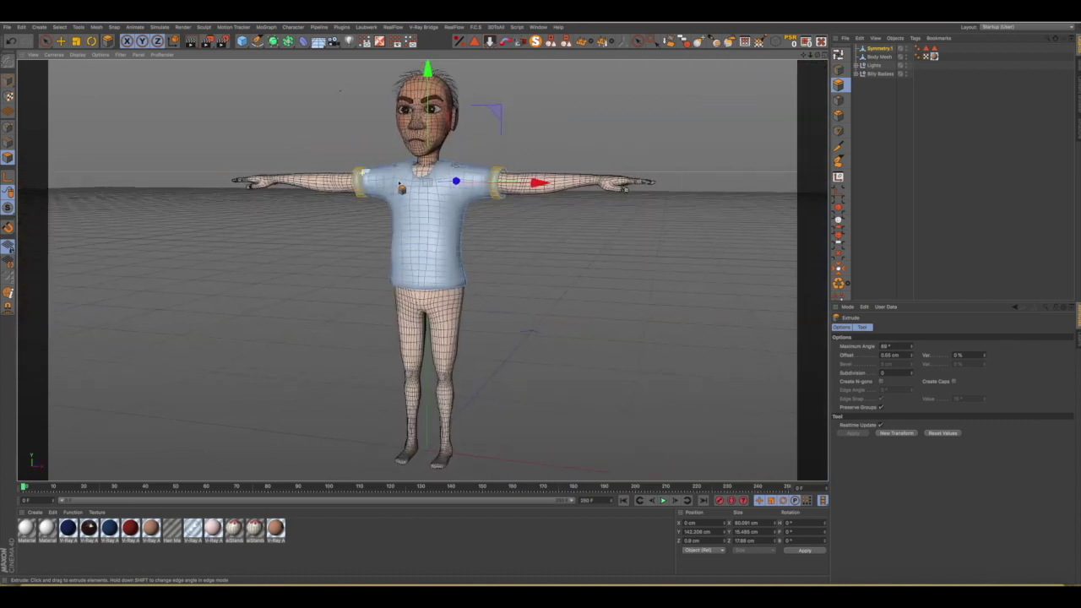
scroll(425, 181, "up", 4)
scroll(452, 179, "up", 1)
mouse_move(452, 179)
left_mouse_down("alt")
mouse_move(437, 169)
mouse_move(457, 168)
left_mouse_up("alt")
scroll(270, 173, "up", 3)
mouse_move(270, 173)
left_mouse_down("alt")
mouse_move(291, 167)
mouse_move(339, 183)
left_mouse_up("alt")
scroll(292, 168, "up", 2)
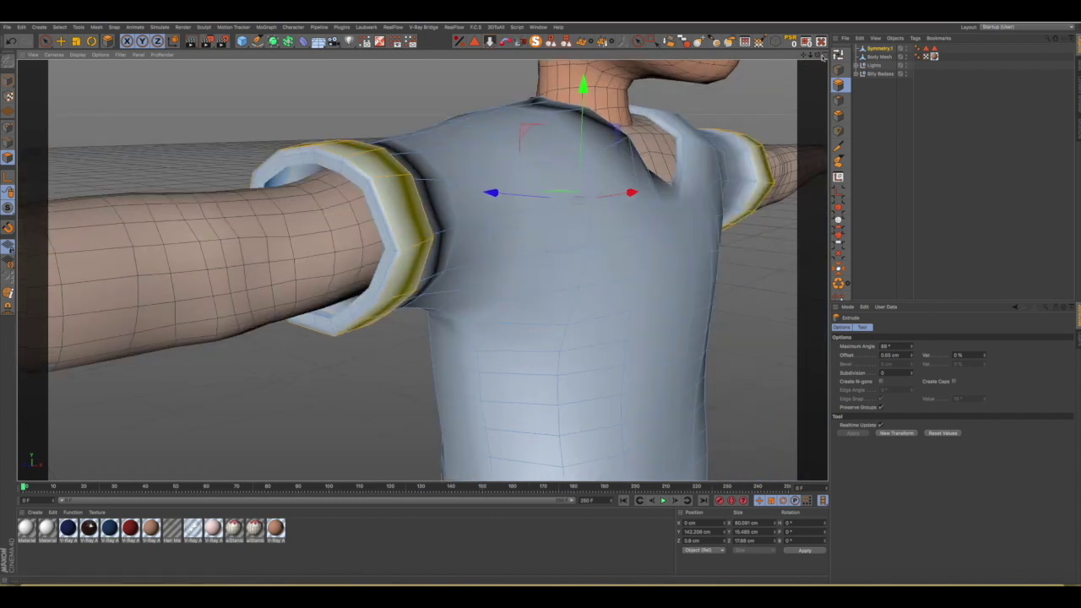
key("u")
key("l")
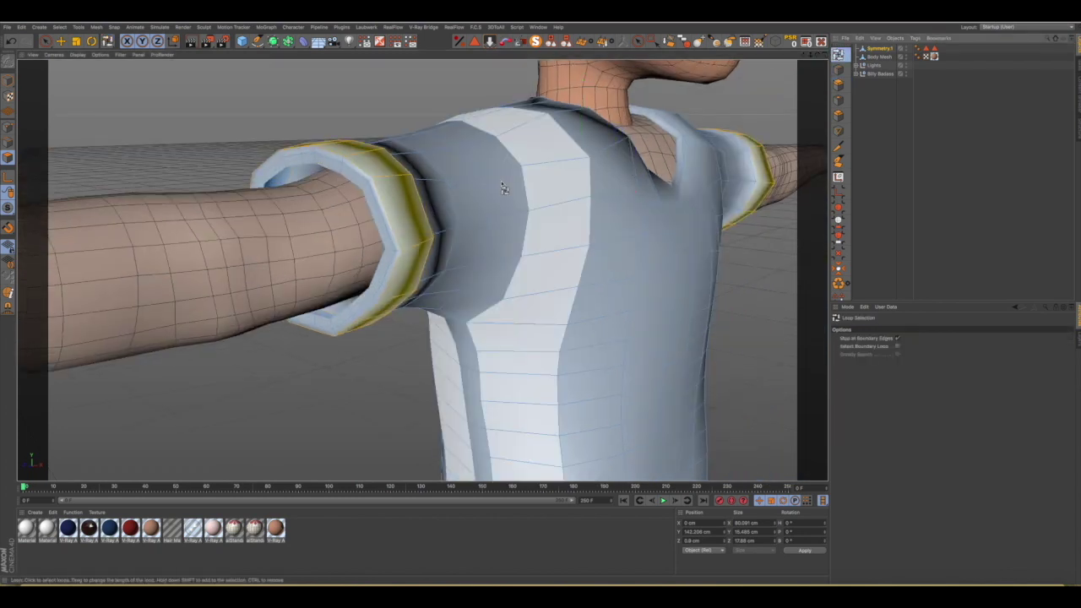
Select the cuff's inner rim loop and orbit around to a straight front view.
left_click(364, 188)
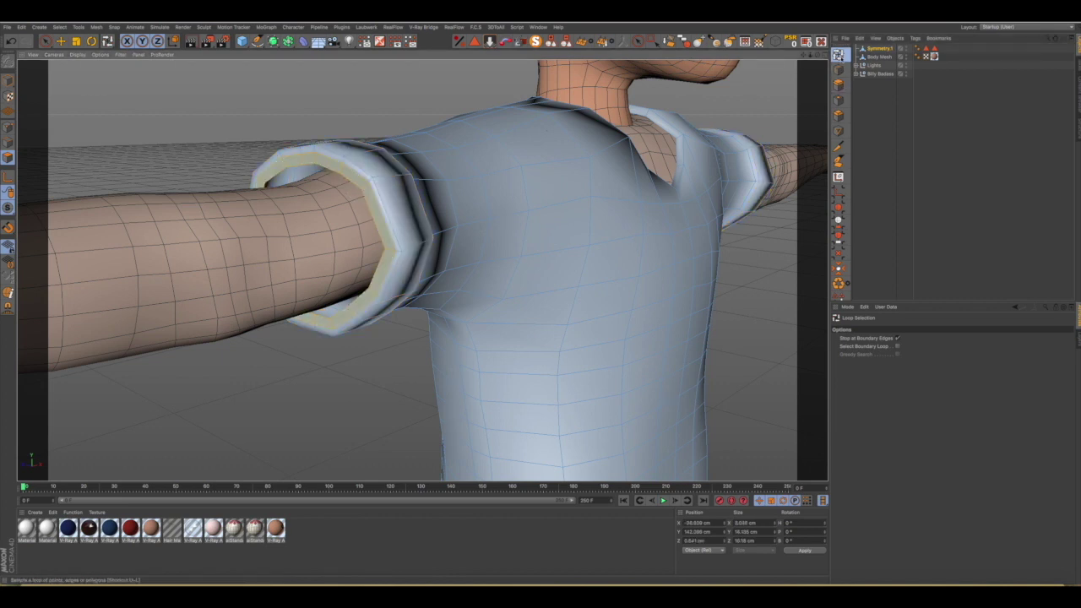
mouse_move(804, 55)
left_mouse_down()
mouse_move(772, 152)
mouse_move(321, 84)
left_mouse_up()
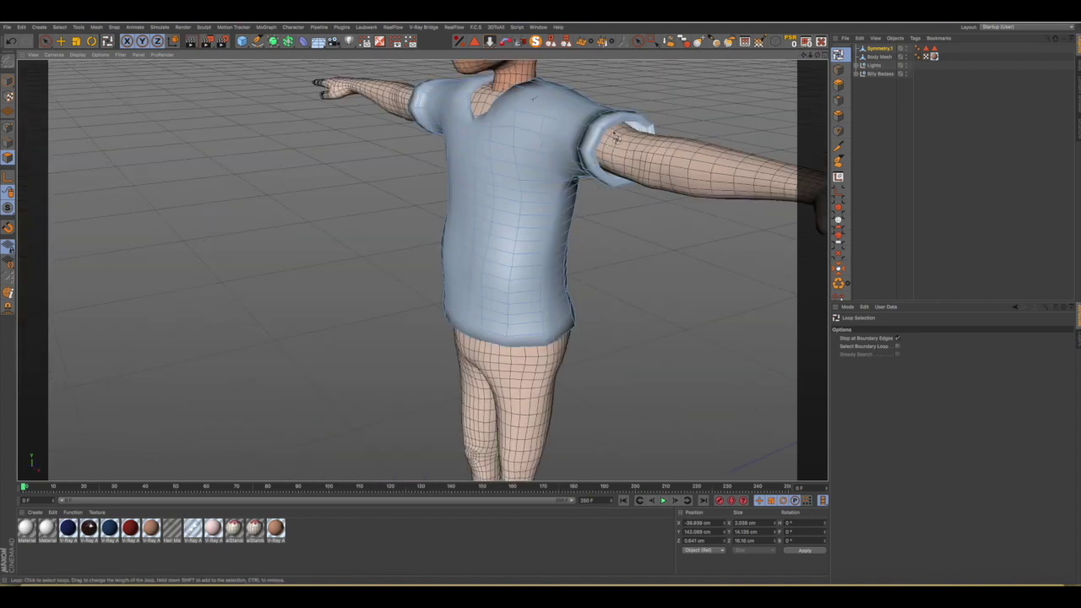
scroll(613, 141, "up", 5)
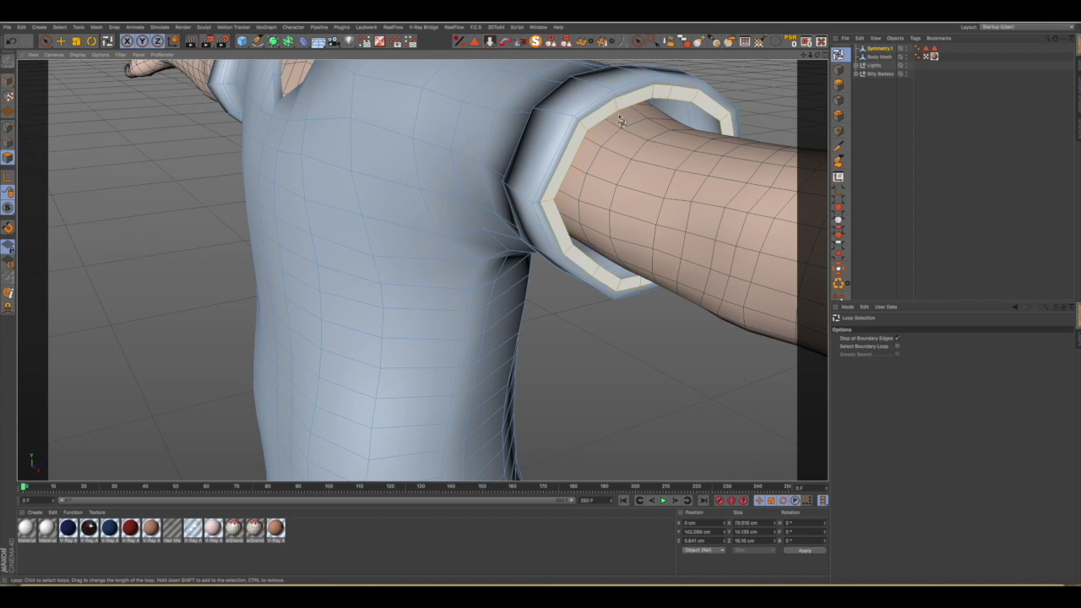
scroll(733, 196, "down", 3)
scroll(733, 196, "down", 4)
scroll(733, 196, "down", 3)
mouse_move(596, 193)
left_mouse_down("alt")
mouse_move(700, 181)
mouse_move(663, 169)
left_mouse_up("alt")
Switch to Polygon mode with Extrude (D) active, framing the front of the torso.
left_click(838, 84)
key("d")
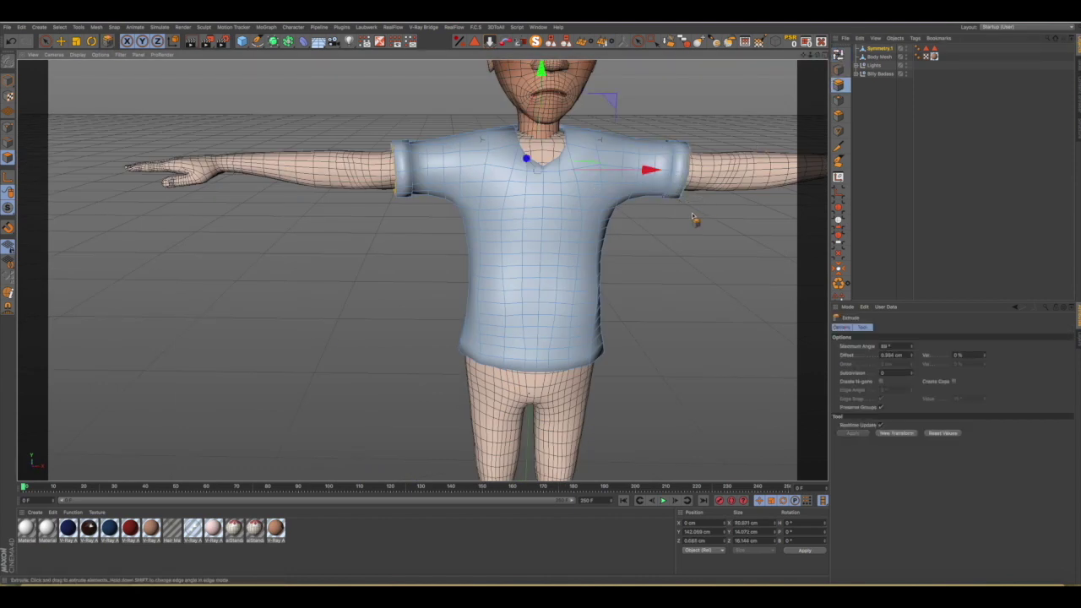
scroll(403, 181, "up", 10)
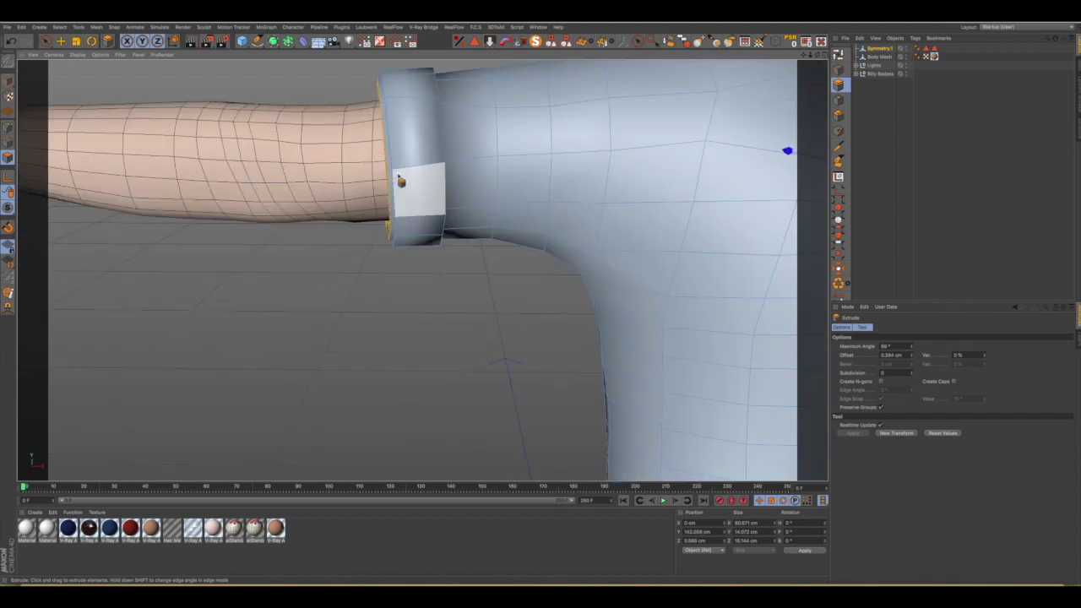
scroll(403, 180, "down", 5)
left_click_drag(446, 174, 473, 178, "alt")
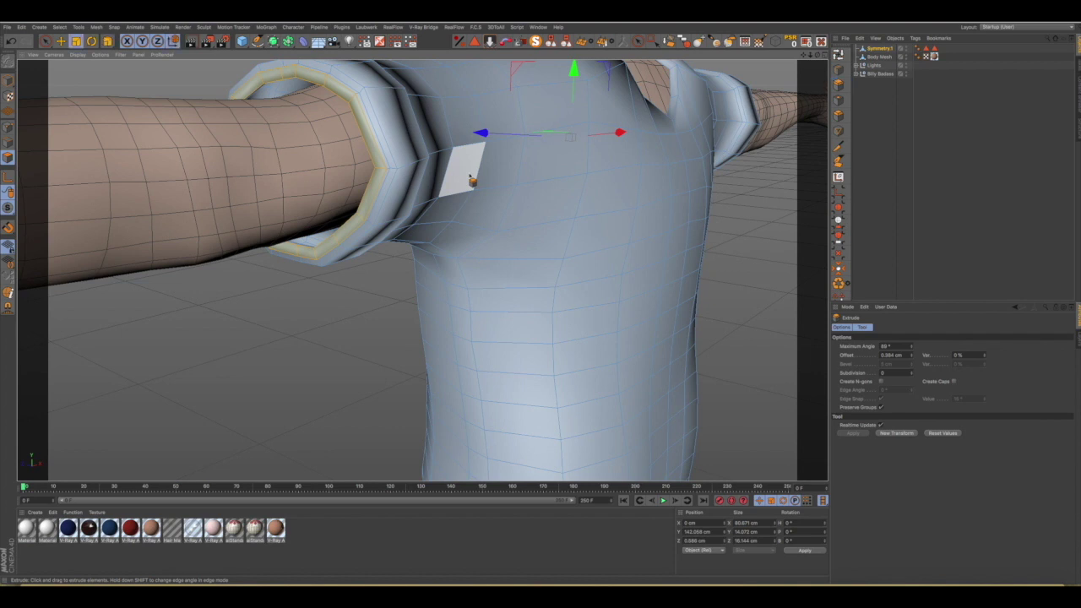
Scale the selection inward along X with the Scale tool (T) to narrow both sleeves.
key("t")
left_click_drag(624, 132, 627, 134)
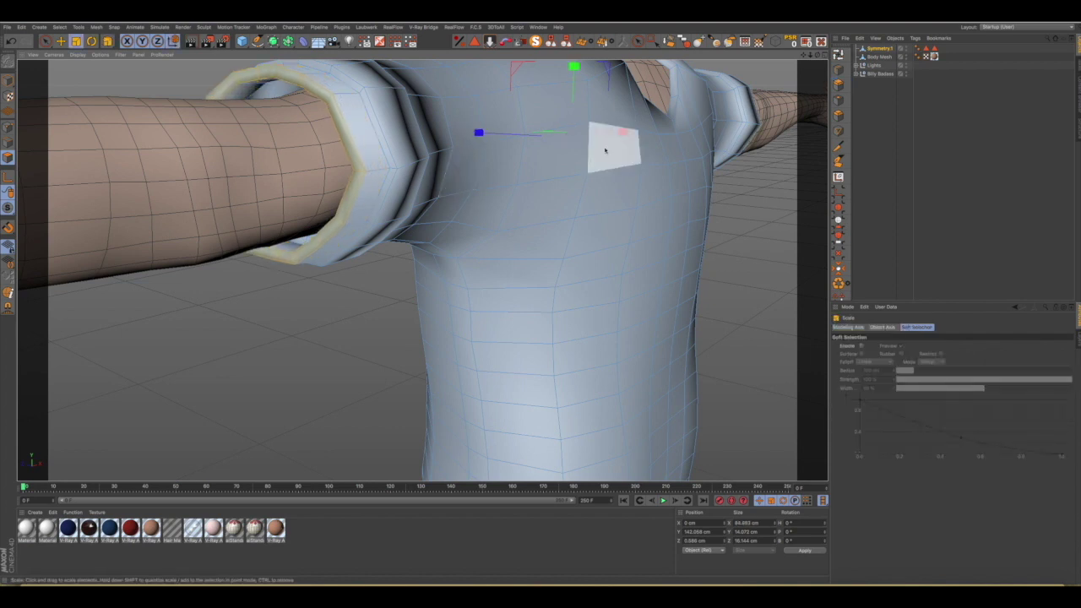
key("ctrl+shift+z")
key("ctrl+shift+z")
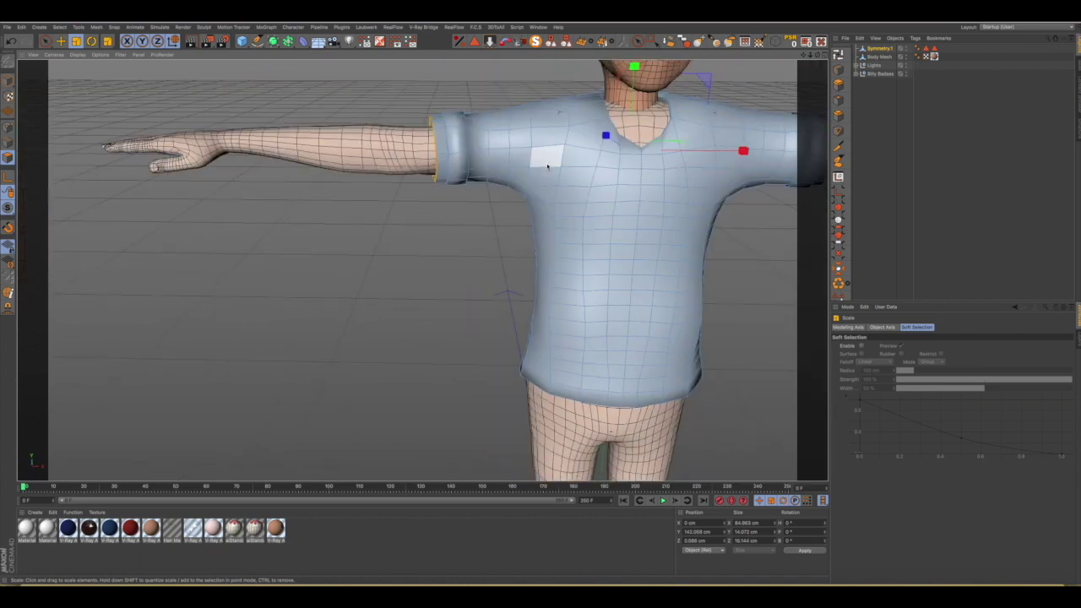
key("ctrl+shift+z")
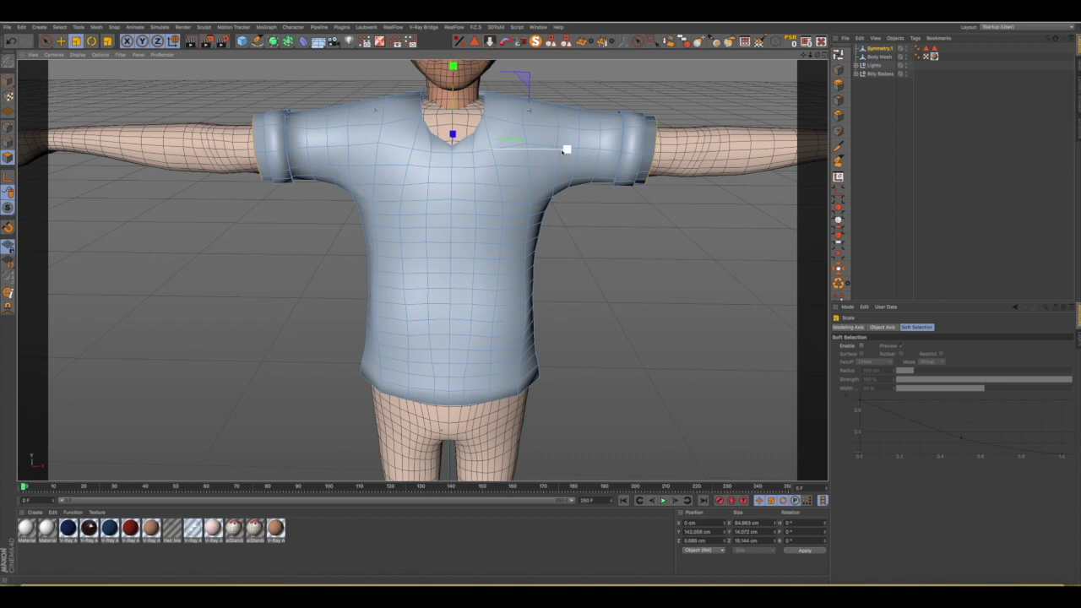
mouse_move(566, 148)
left_mouse_down()
mouse_move(465, 137)
mouse_move(451, 149)
mouse_move(567, 139)
left_mouse_up()
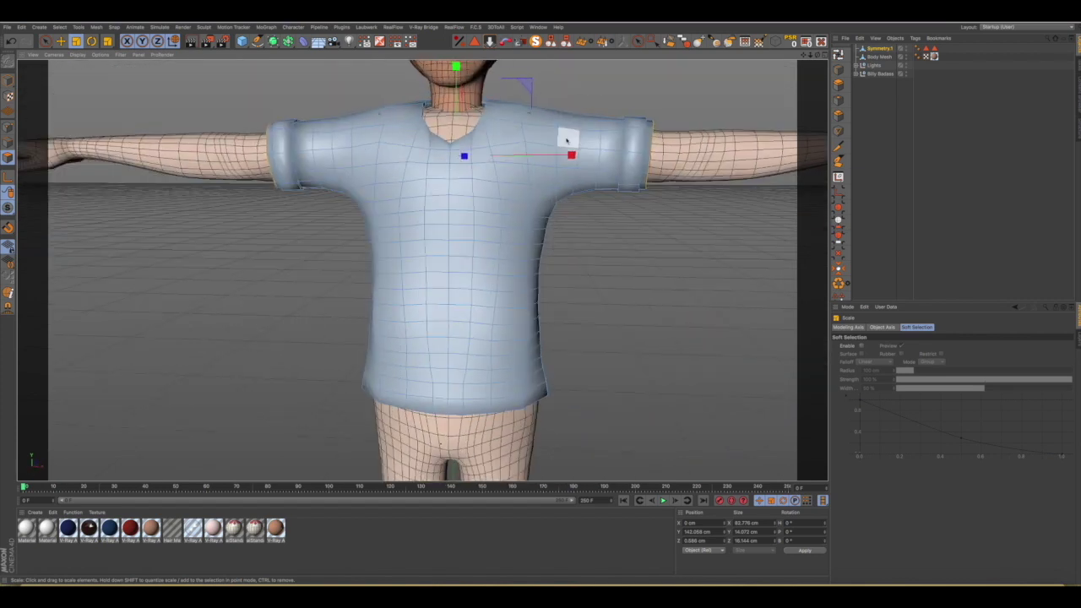
scroll(567, 139, "down", 3)
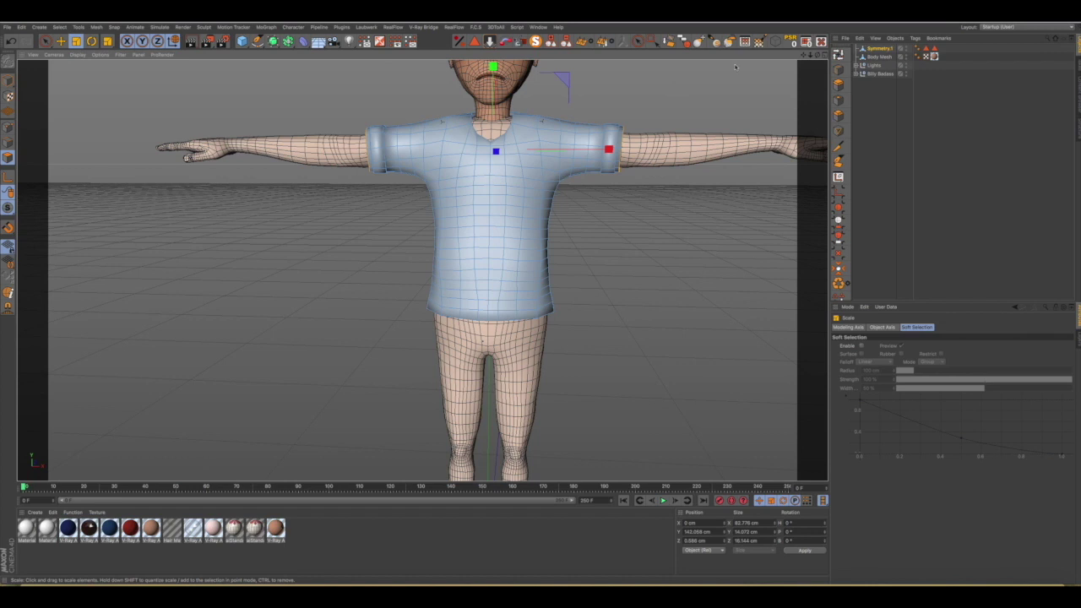
left_click_drag(810, 54, 722, 167)
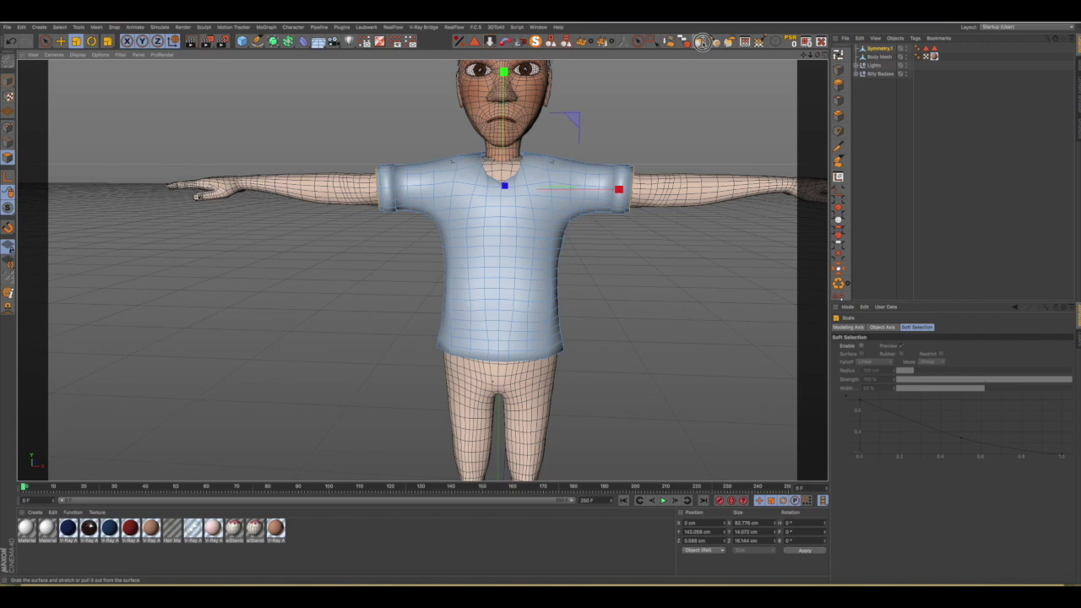
Set the Grab brush size to about 159 and sculpt both sleeve cuffs symmetrically.
left_click(700, 40)
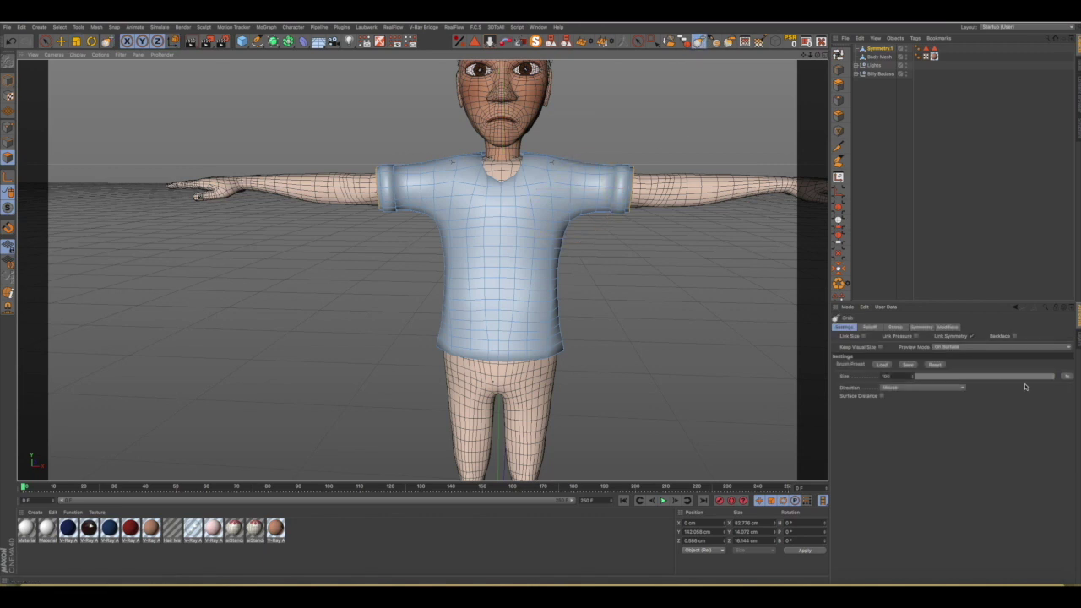
left_click(1052, 376)
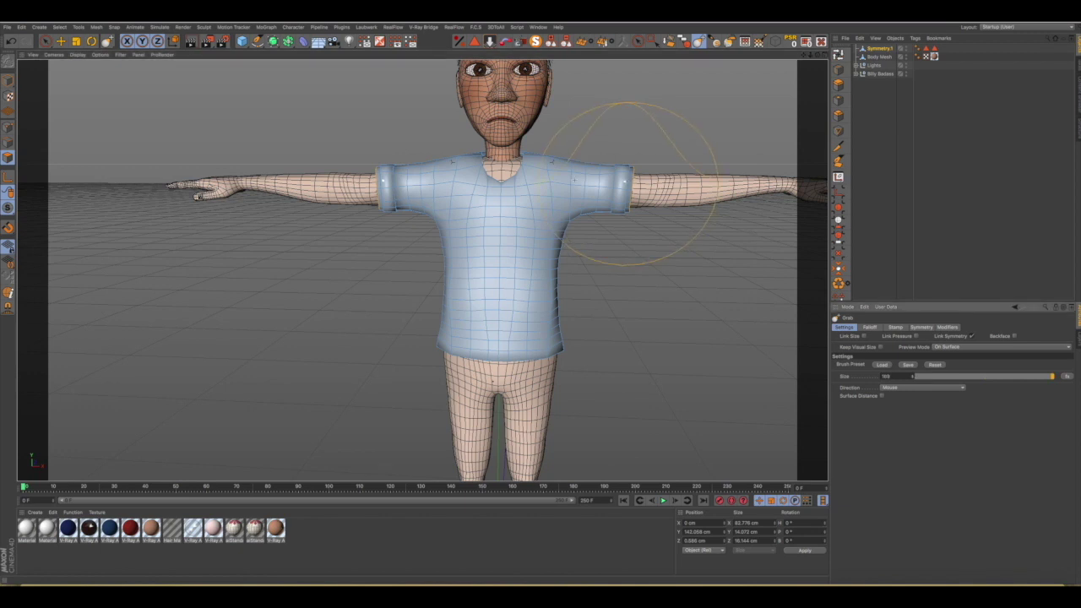
left_click(60, 40)
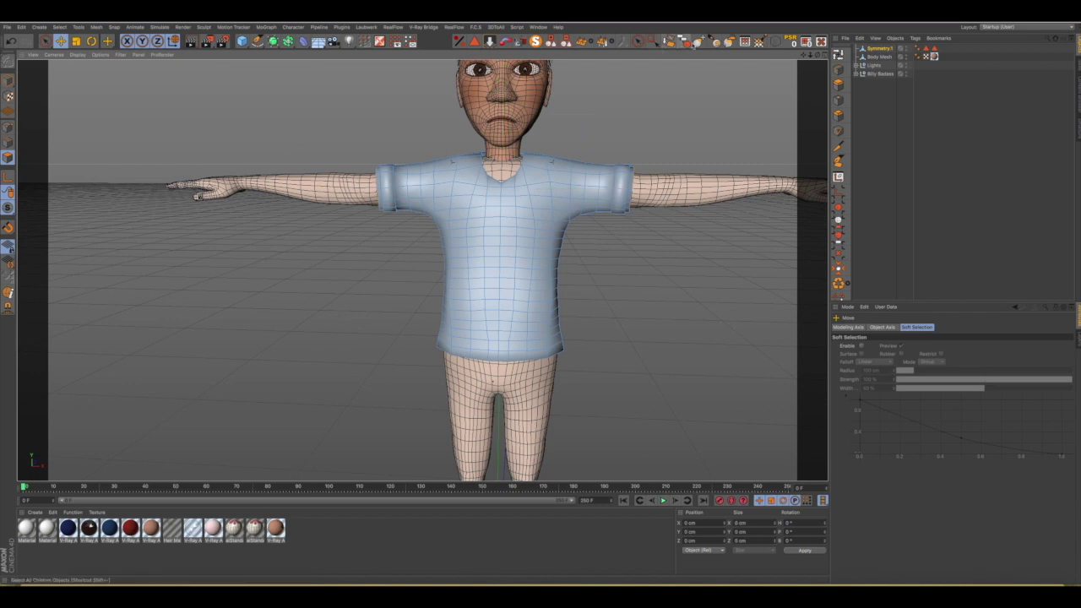
left_click(699, 40)
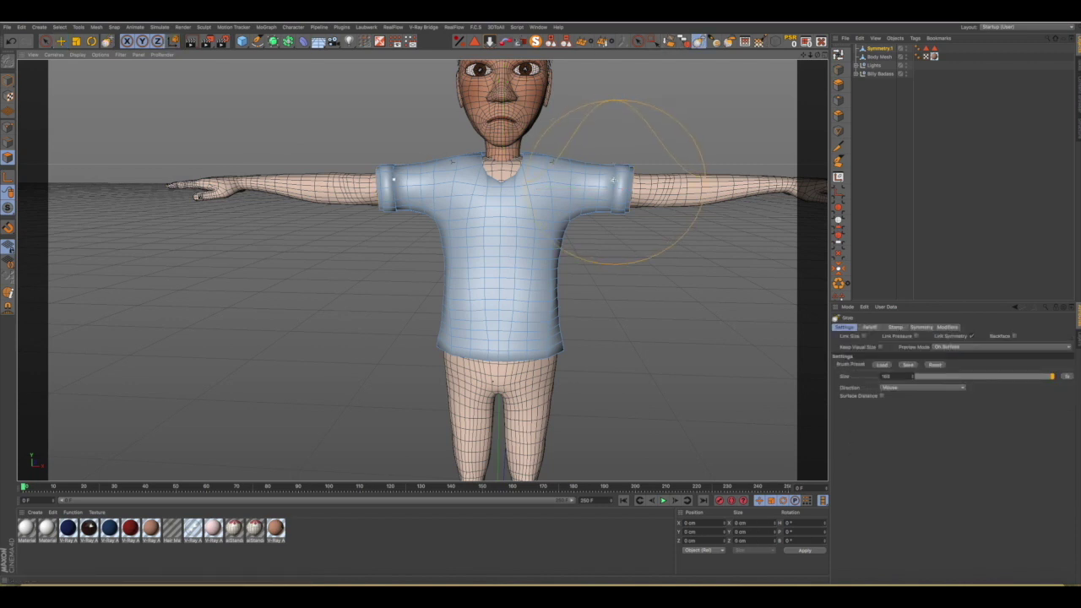
left_click_drag(616, 180, 594, 189)
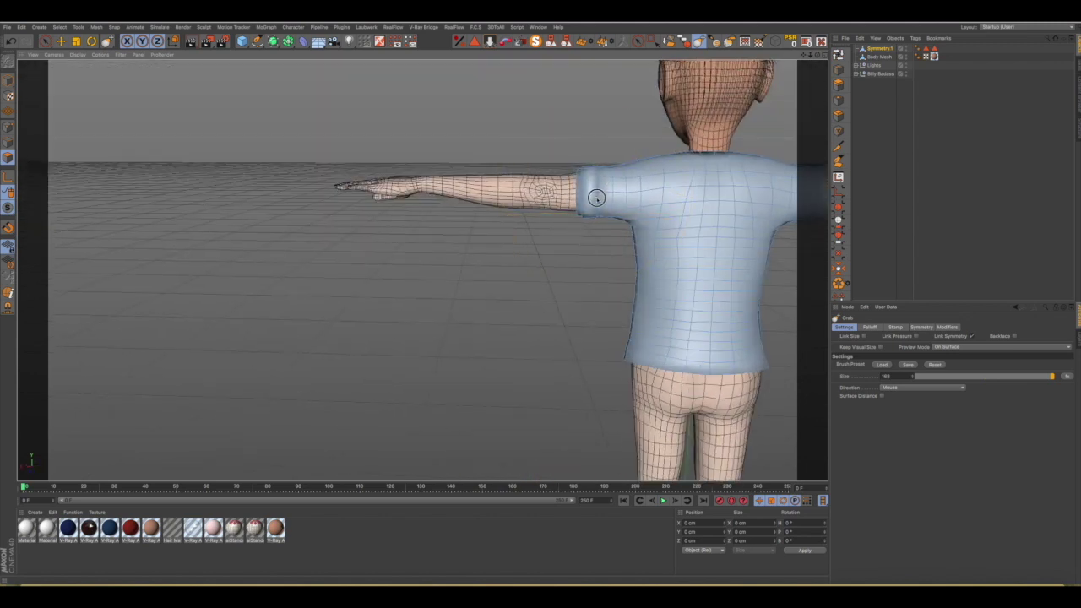
left_click_drag(608, 216, 641, 193, "alt")
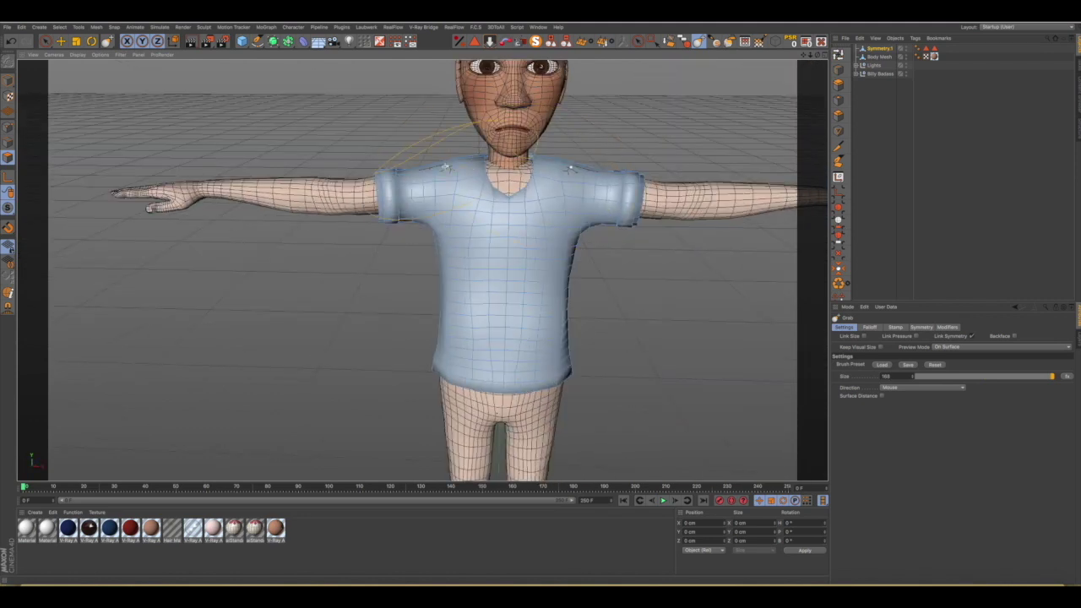
mouse_move(456, 180)
left_mouse_down("alt")
mouse_move(563, 178)
mouse_move(540, 180)
mouse_move(558, 195)
left_mouse_up("alt")
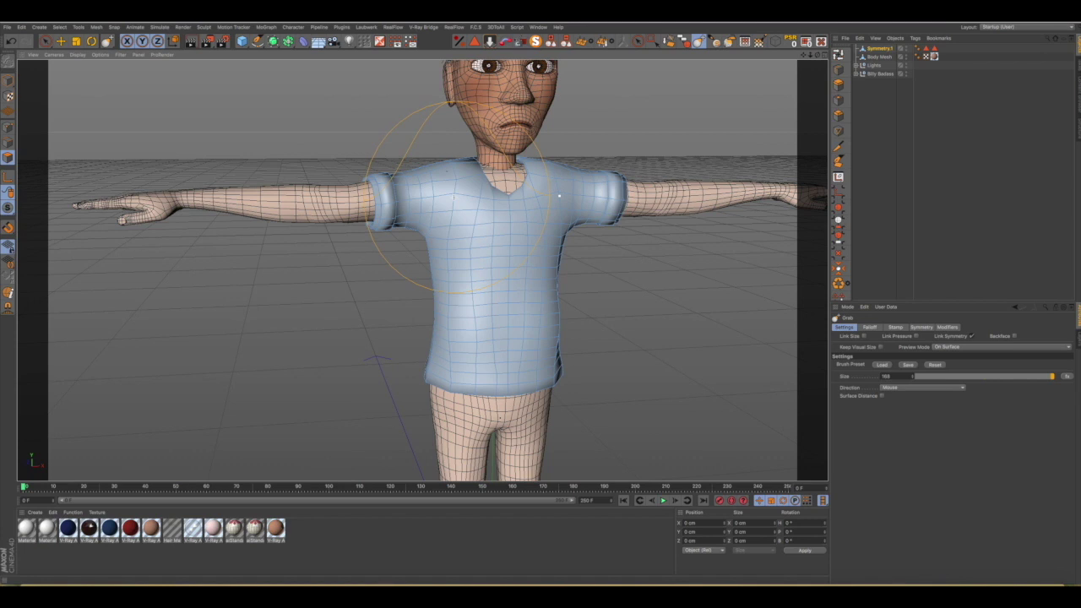
left_click(47, 528)
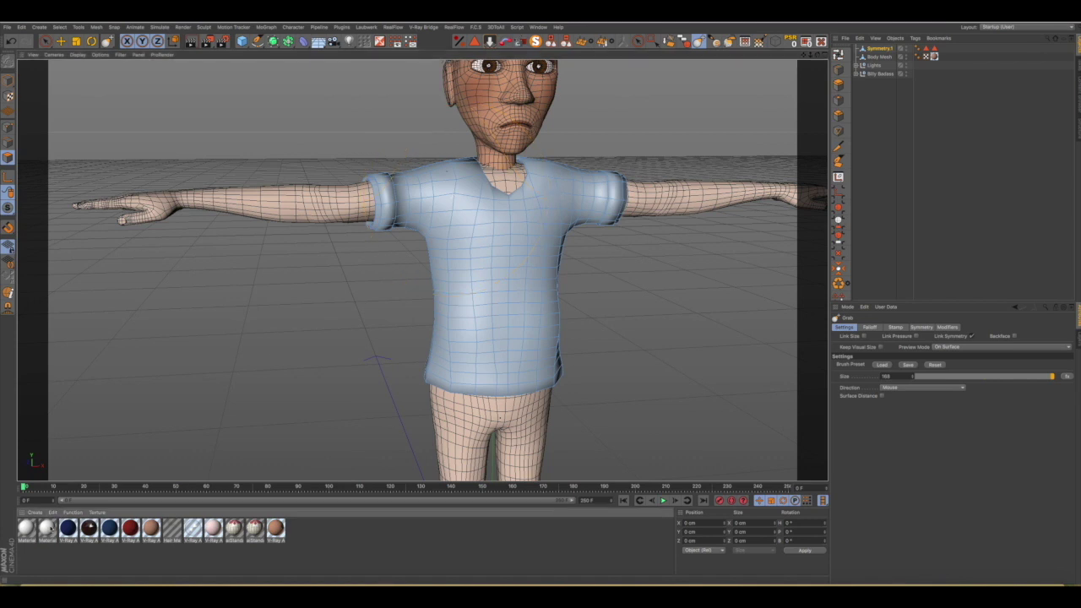
double_click(48, 528)
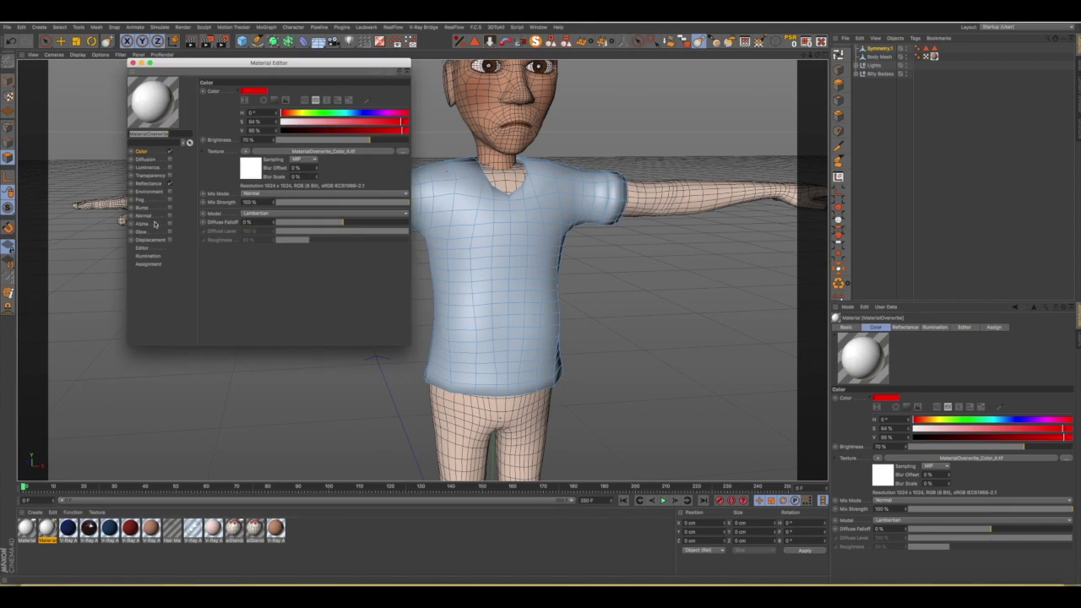
left_click(148, 217)
left_click(170, 217)
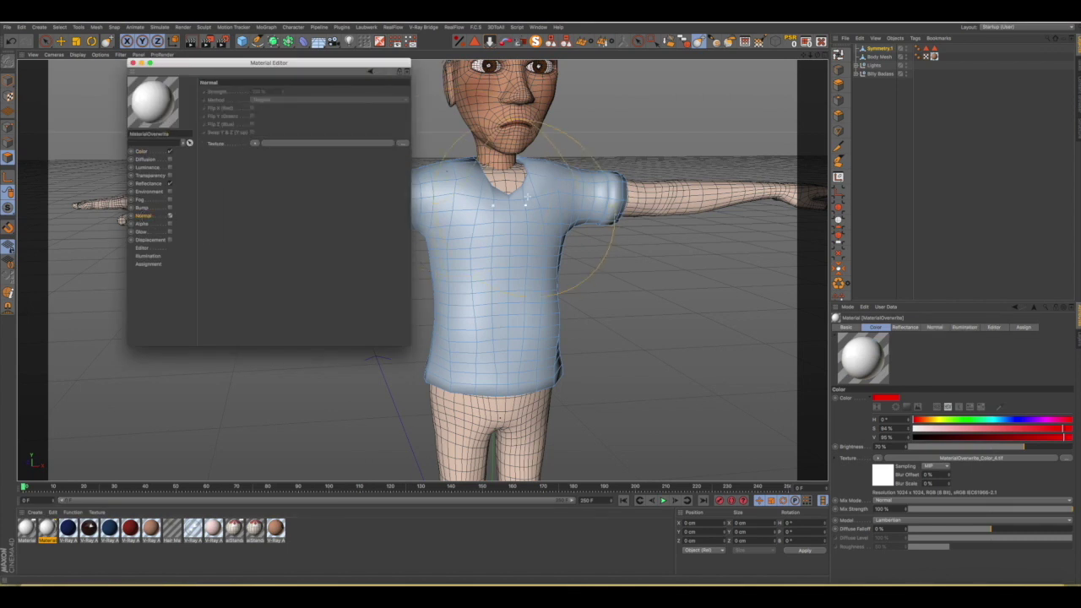
left_click(133, 64)
left_click_drag(386, 217, 140, 212, "alt")
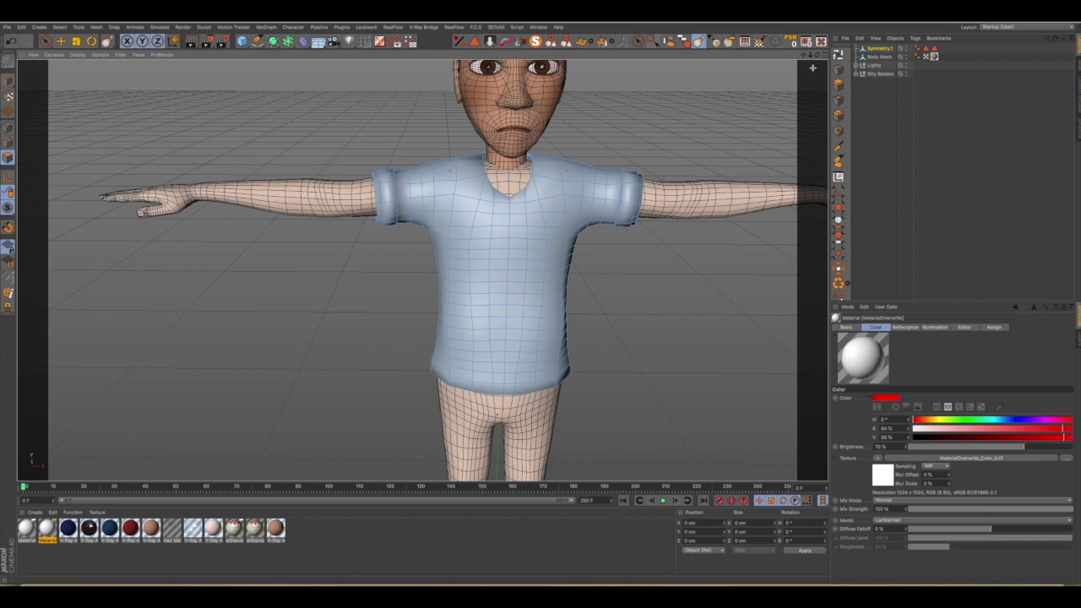
Select the collar's neckline edge loop with Loop Selection and orbit to check it.
key("u")
key("l")
scroll(519, 206, "up", 5)
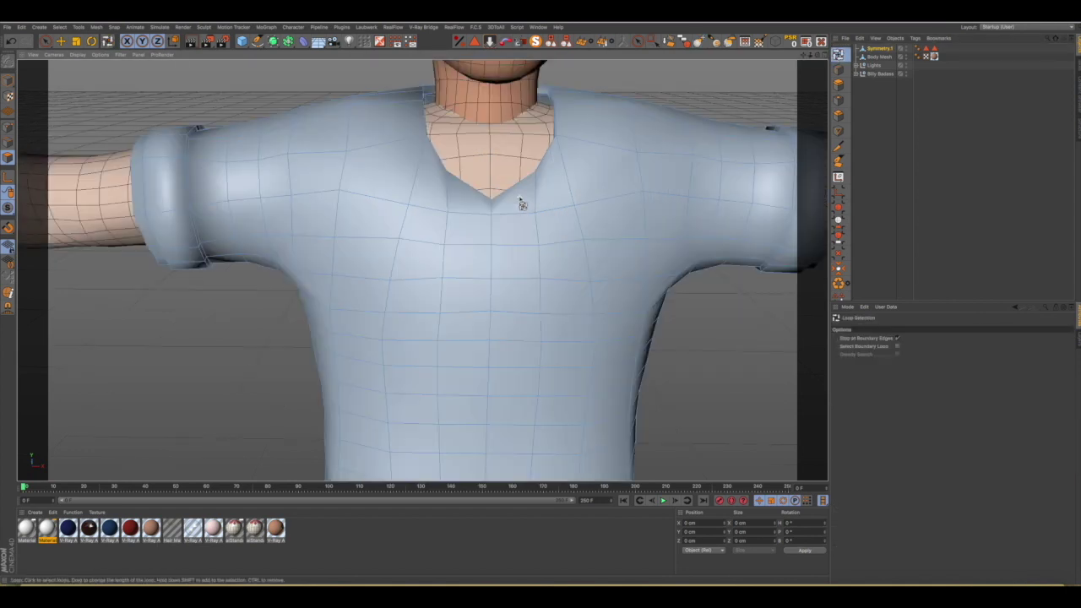
scroll(522, 204, "up", 2)
left_click_drag(519, 199, 576, 202, "alt")
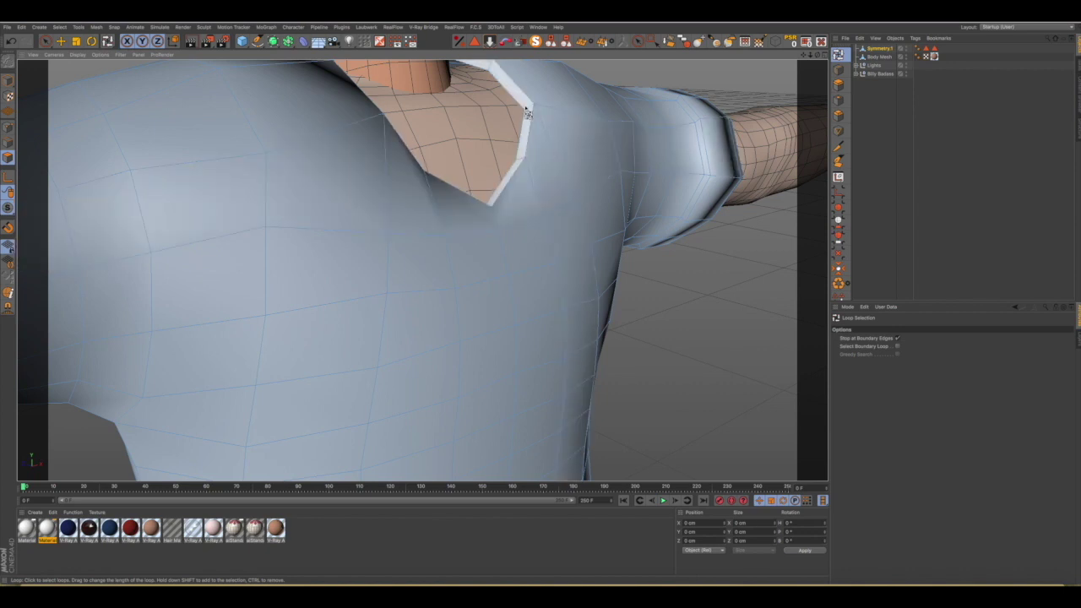
left_click(527, 112)
mouse_move(546, 149)
left_mouse_down("alt")
mouse_move(527, 152)
mouse_move(701, 22)
left_mouse_up("alt")
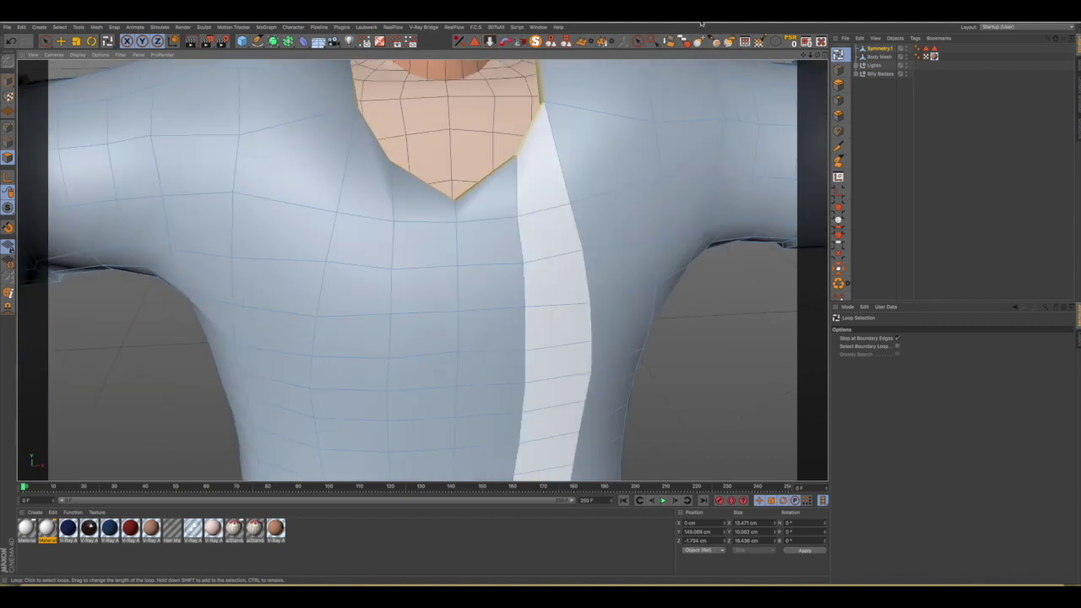
left_click_drag(806, 53, 799, 79, "alt")
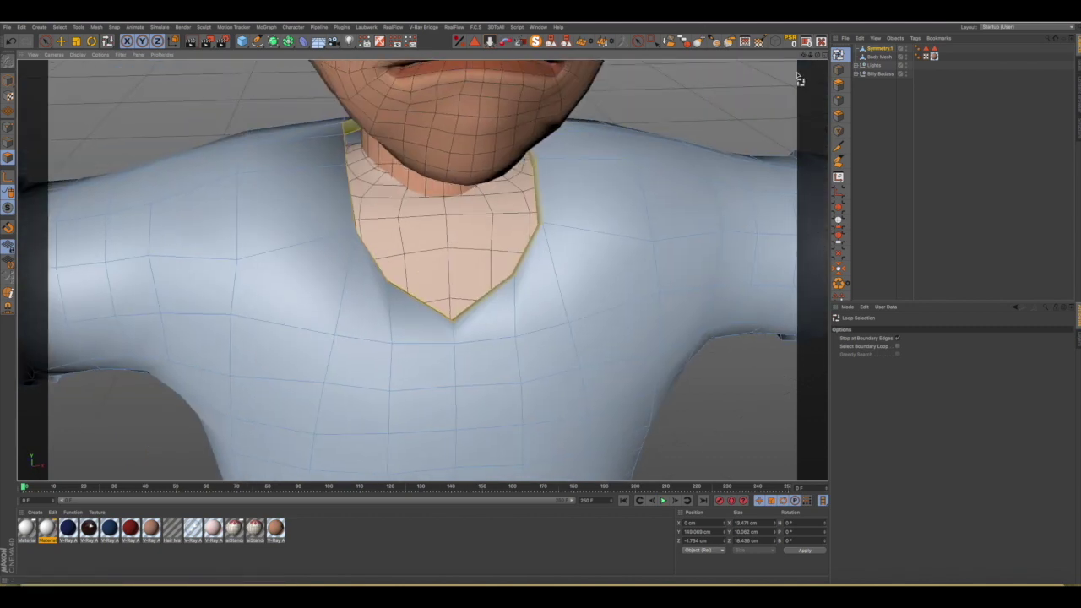
mouse_move(579, 203)
left_mouse_down("alt")
mouse_move(546, 194)
mouse_move(458, 205)
mouse_move(418, 217)
mouse_move(417, 234)
left_mouse_up("alt")
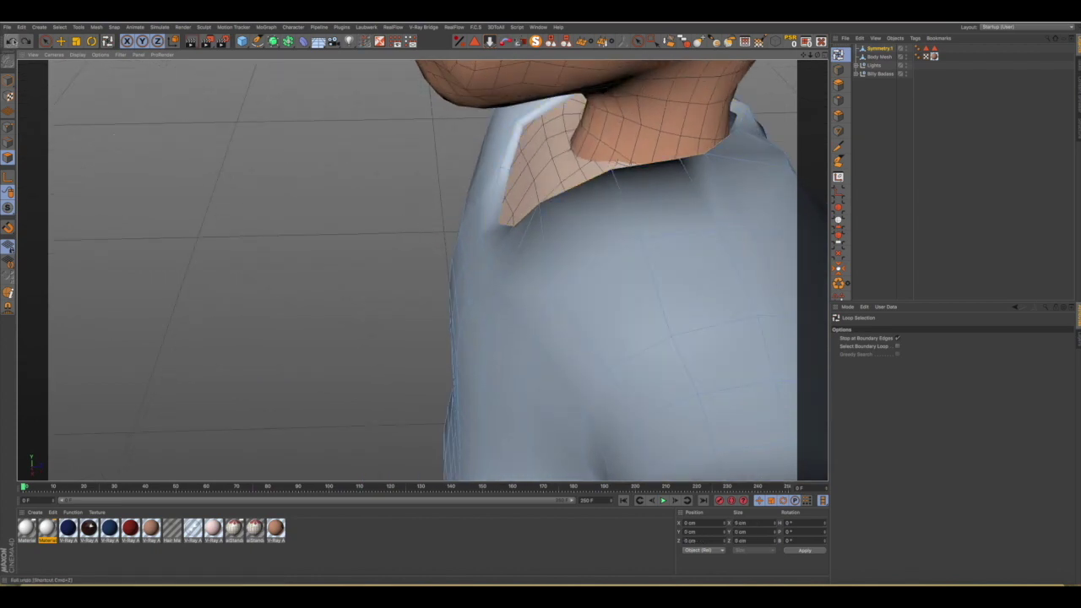
left_click_drag(581, 281, 743, 150, "alt")
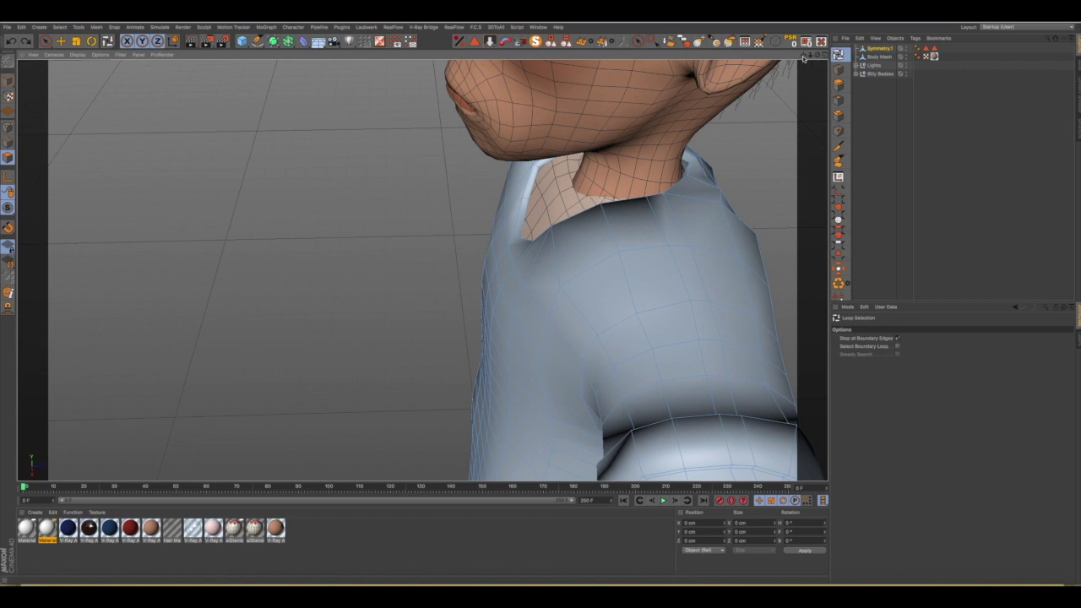
left_click_drag(804, 56, 804, 144)
mouse_move(617, 181)
left_mouse_down("alt")
mouse_move(459, 198)
mouse_move(586, 161)
left_mouse_up("alt")
left_click(700, 41)
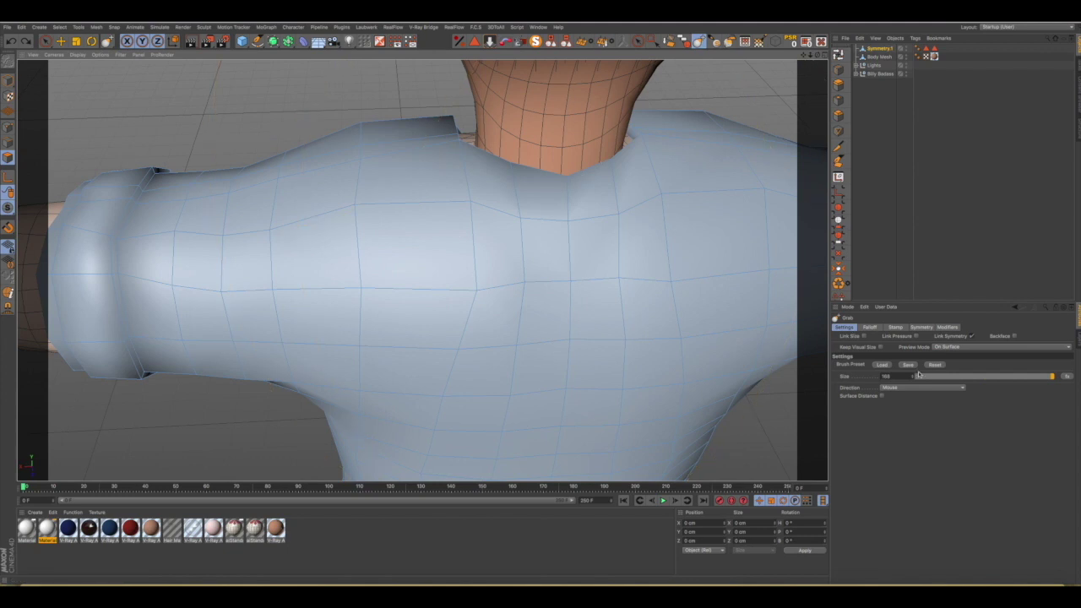
Reduce the Grab brush size to 18 and pull the collar edge slightly downward.
left_click(931, 376)
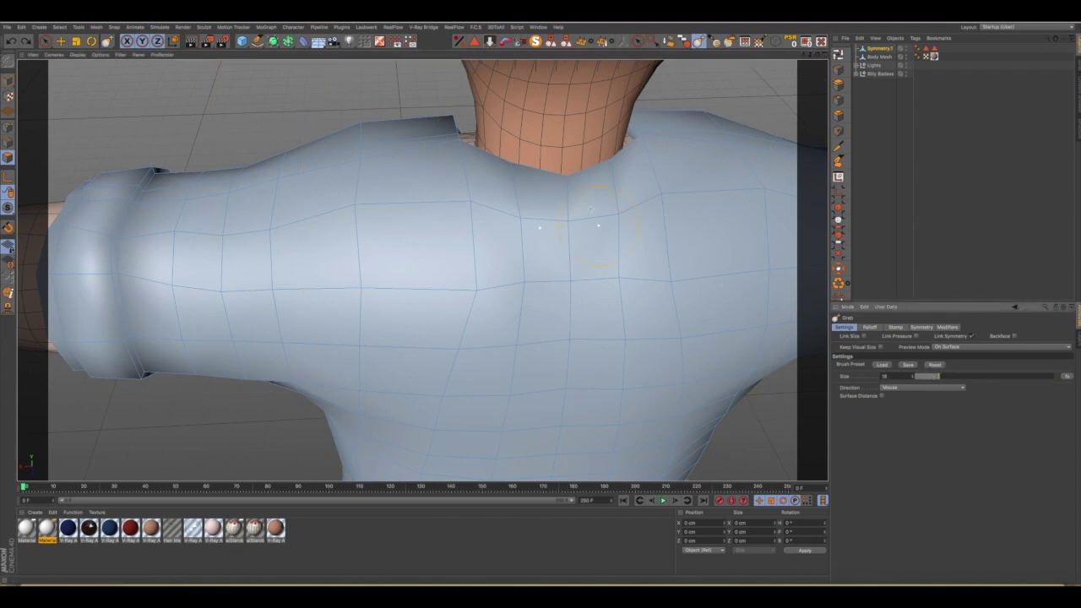
mouse_move(589, 190)
left_mouse_down("alt")
mouse_move(579, 225)
mouse_move(512, 149)
mouse_move(514, 160)
left_mouse_up("alt")
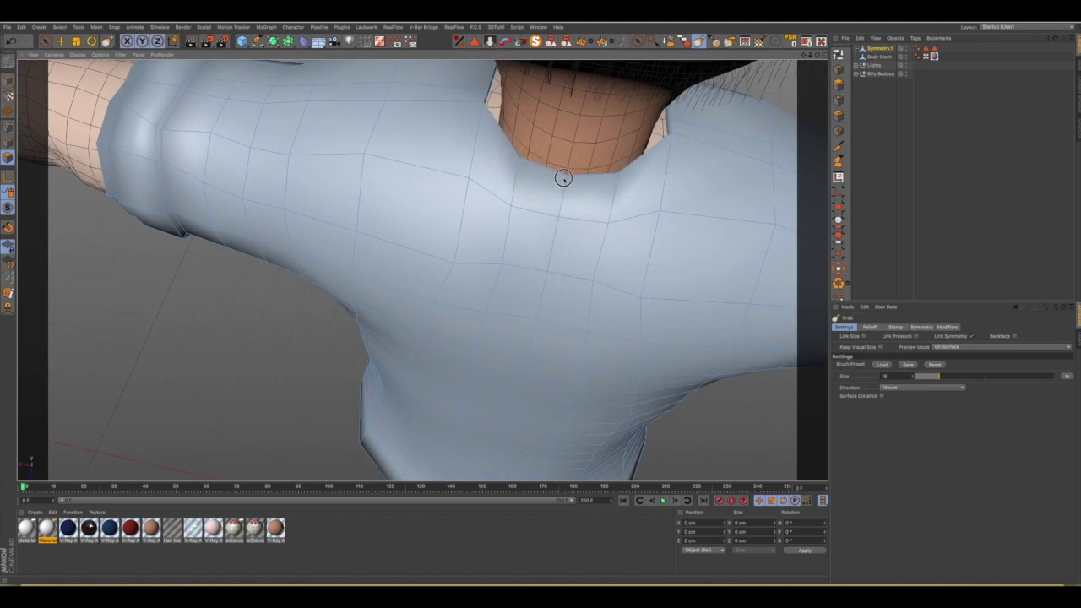
mouse_move(565, 179)
left_mouse_down("alt")
mouse_move(647, 188)
mouse_move(667, 178)
mouse_move(564, 186)
left_mouse_up("alt")
mouse_move(460, 245)
left_mouse_down()
mouse_move(415, 239)
mouse_move(551, 243)
left_mouse_up()
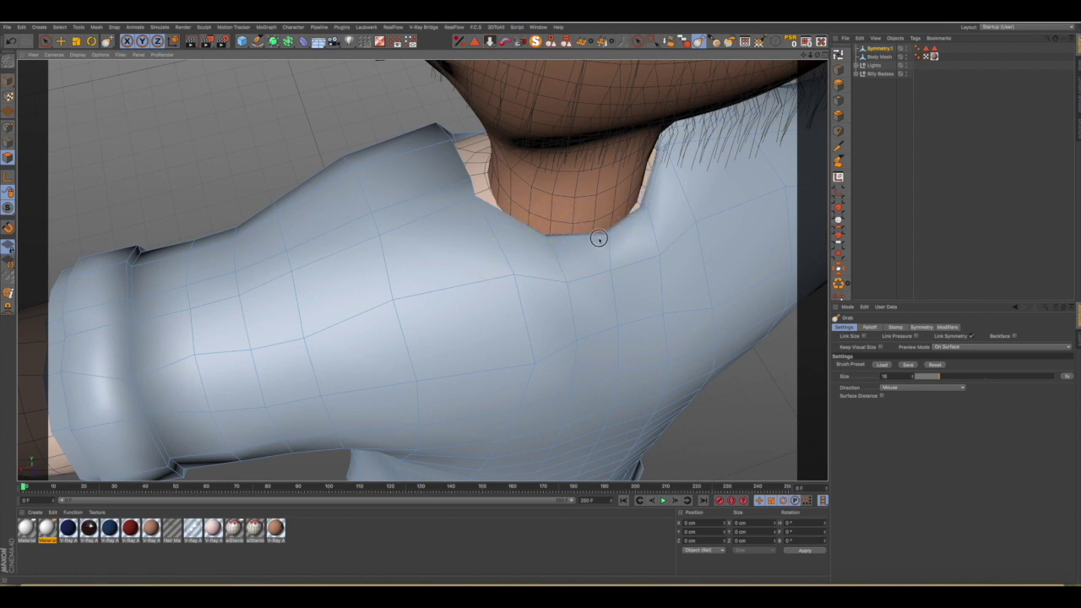
mouse_move(600, 239)
left_mouse_down("alt")
mouse_move(579, 217)
mouse_move(589, 239)
mouse_move(509, 292)
mouse_move(535, 290)
mouse_move(489, 312)
mouse_move(504, 278)
mouse_move(518, 273)
mouse_move(516, 200)
mouse_move(534, 187)
mouse_move(470, 214)
mouse_move(548, 170)
mouse_move(536, 164)
left_mouse_up("alt")
scroll(473, 321, "up", 5)
scroll(460, 328, "up", 4)
scroll(453, 332, "up", 3)
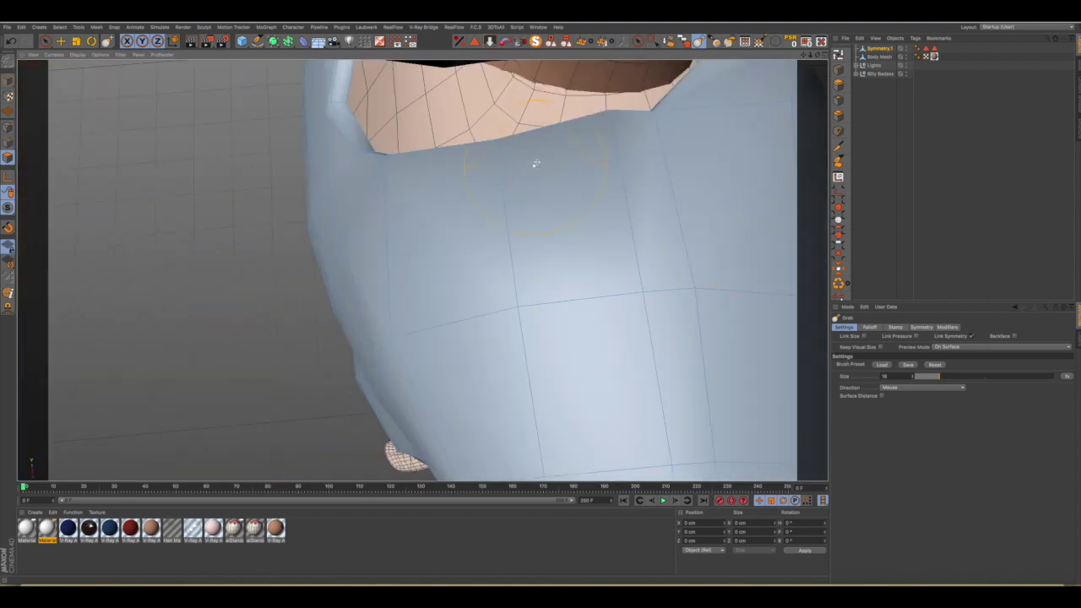
Lower the collar edge, reshape the V-neck symmetrically, and frame the lower shirt.
left_click_drag(614, 129, 613, 144)
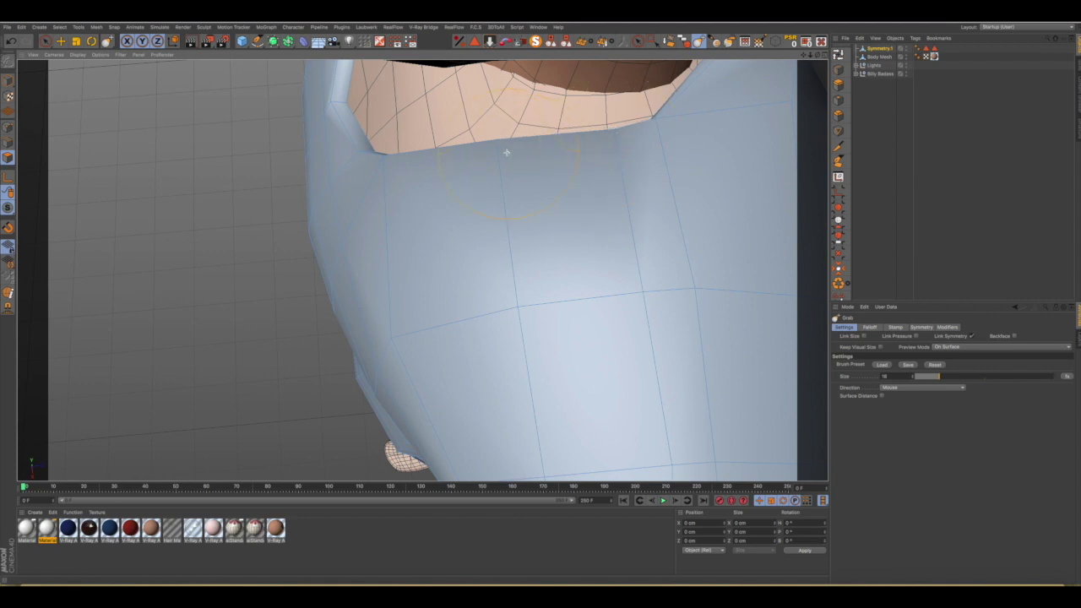
left_click_drag(495, 150, 500, 167)
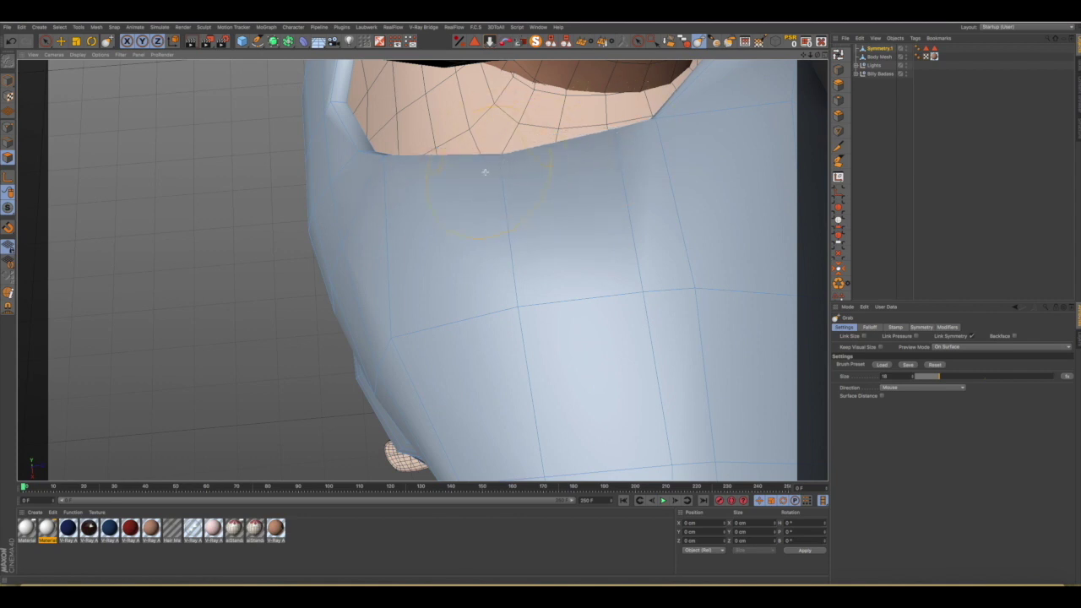
key("ctrl+shift+z")
key("ctrl+shift+z")
key("ctrl+shift+z")
key("ctrl+shift+z")
key("ctrl+shift+y")
key("ctrl+shift+y")
key("ctrl+shift+y")
key("ctrl+shift+y")
key("ctrl+shift+y")
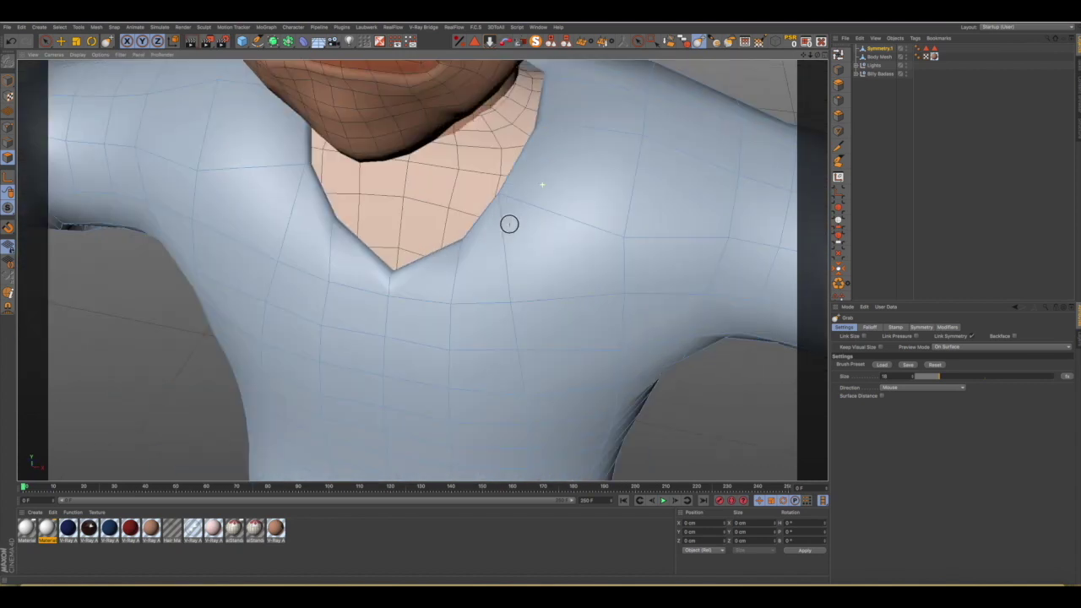
key("ctrl+shift+z")
key("ctrl+shift+z")
key("ctrl+shift+z")
left_click_drag(507, 194, 498, 191)
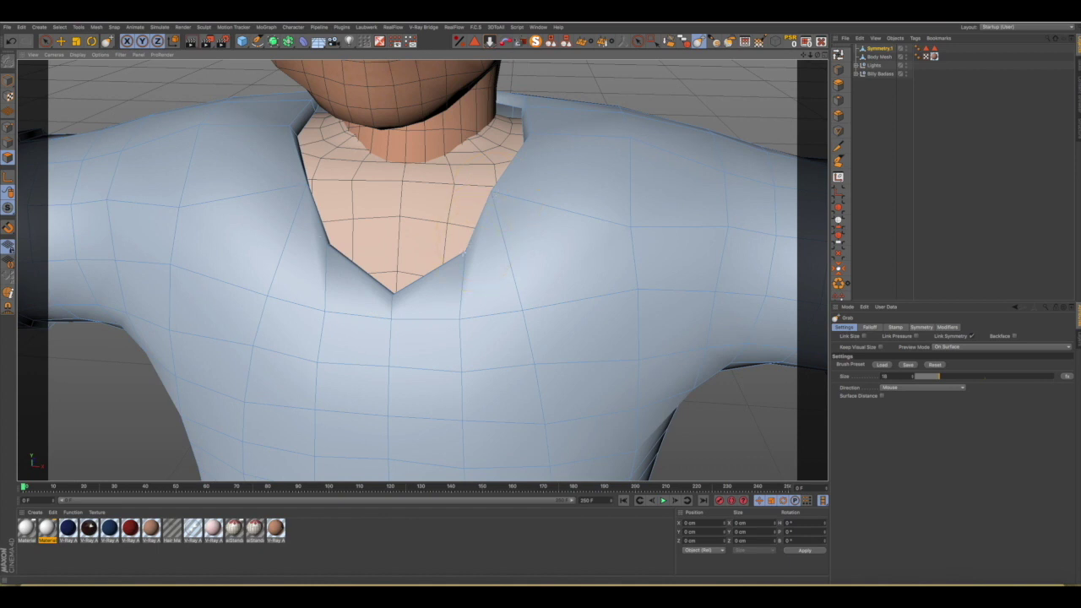
left_click_drag(468, 255, 459, 248)
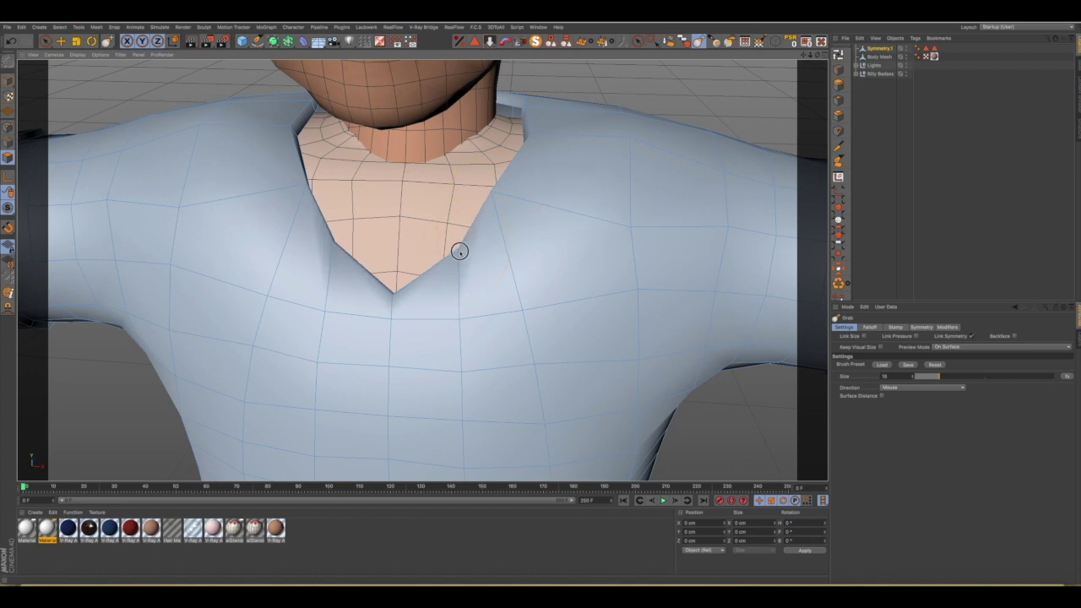
scroll(461, 248, "down", 3)
scroll(473, 244, "down", 3)
scroll(473, 244, "down", 3)
left_click_drag(469, 259, 476, 268, "alt")
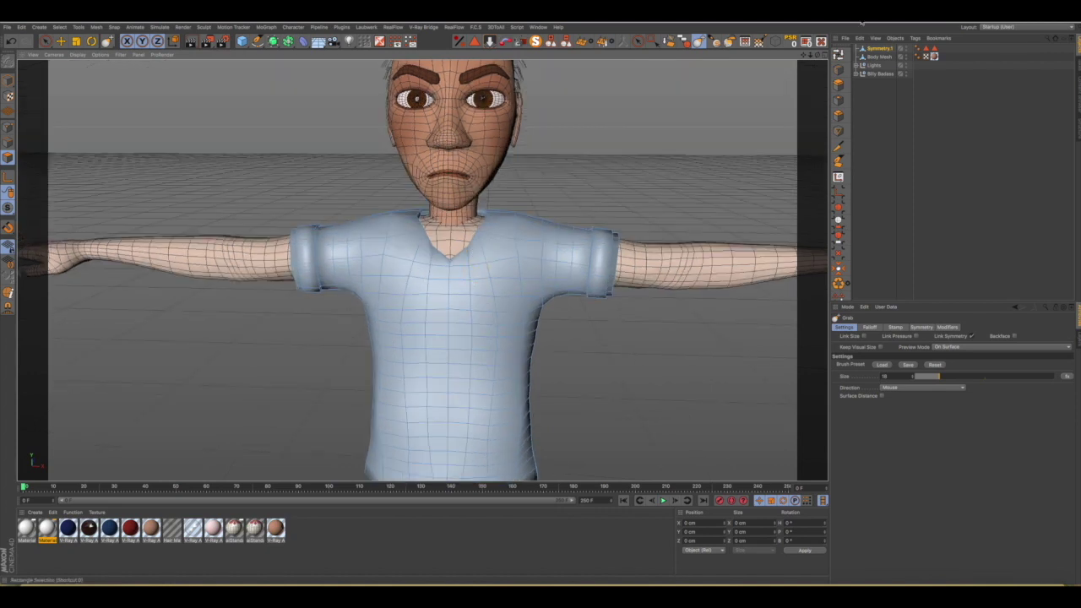
left_click_drag(804, 54, 669, 263)
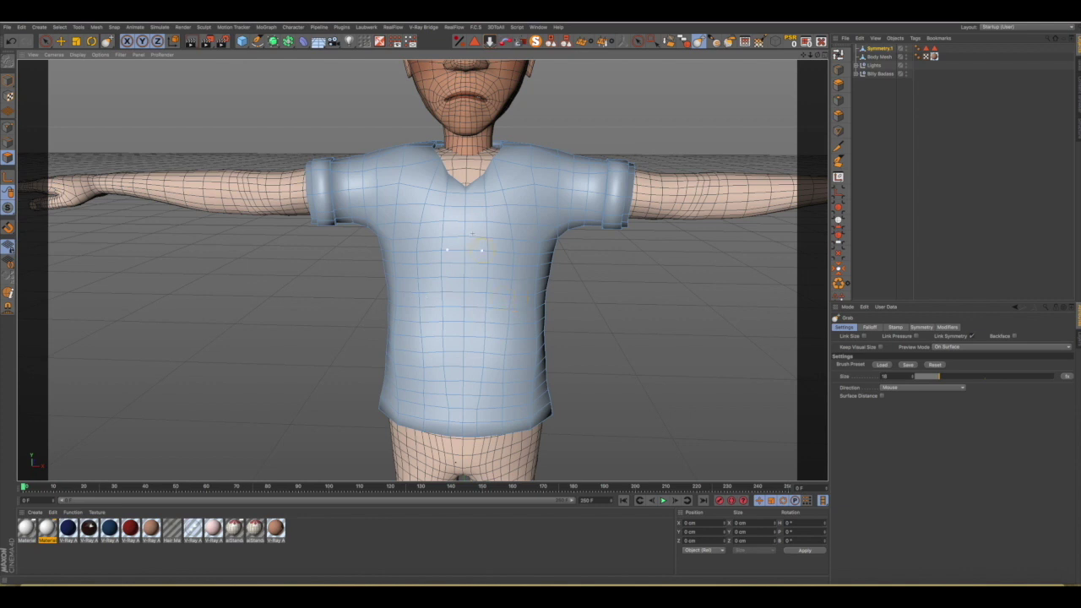
left_click_drag(802, 56, 782, 81)
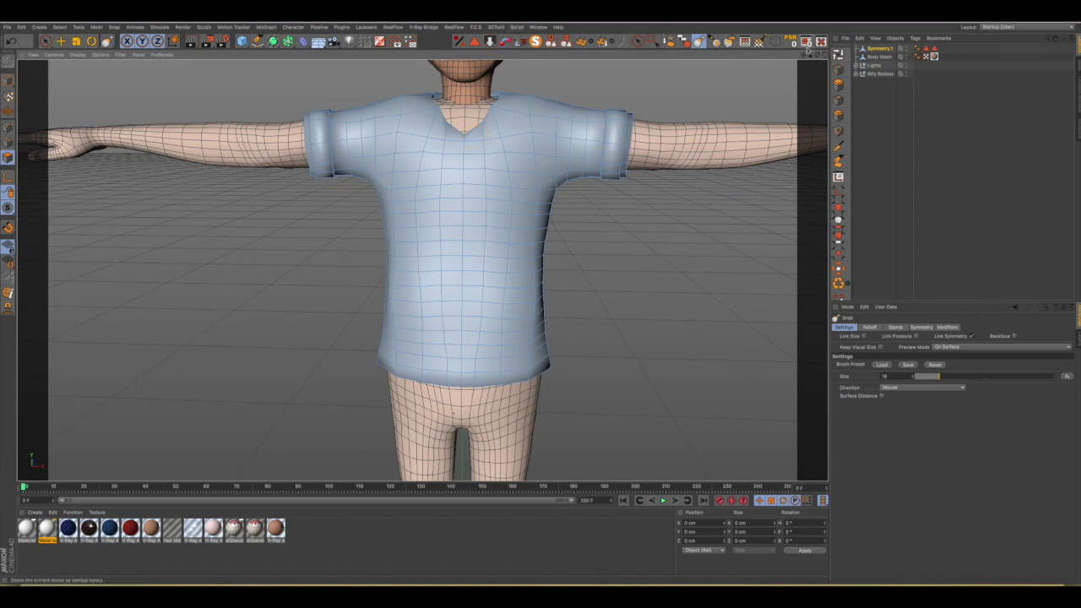
Select two adjacent vertical polygon loops down the shirt front and delete them.
left_click(839, 53)
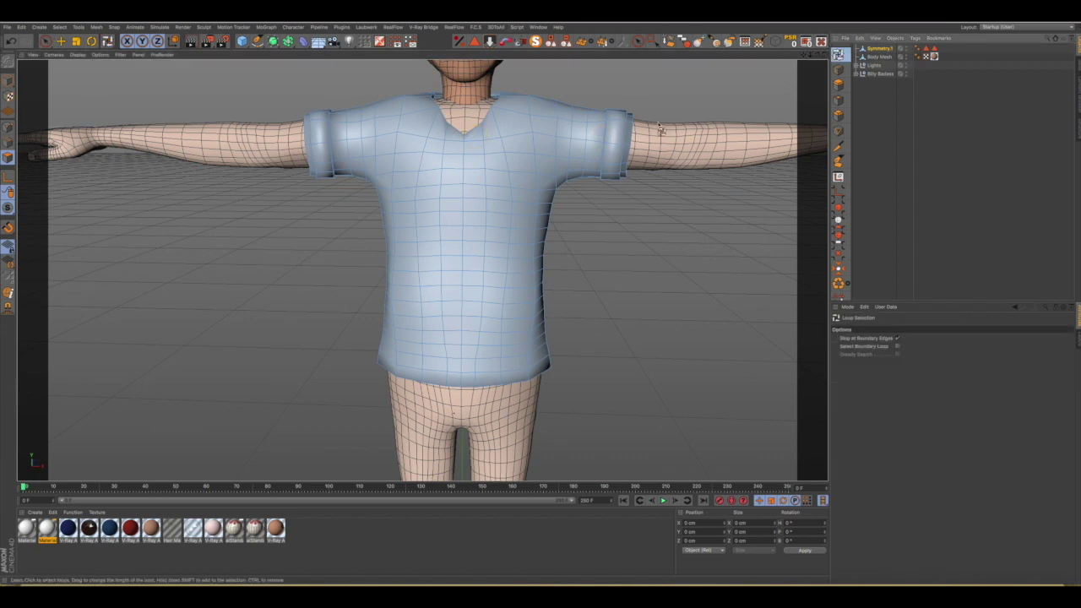
left_click(474, 201)
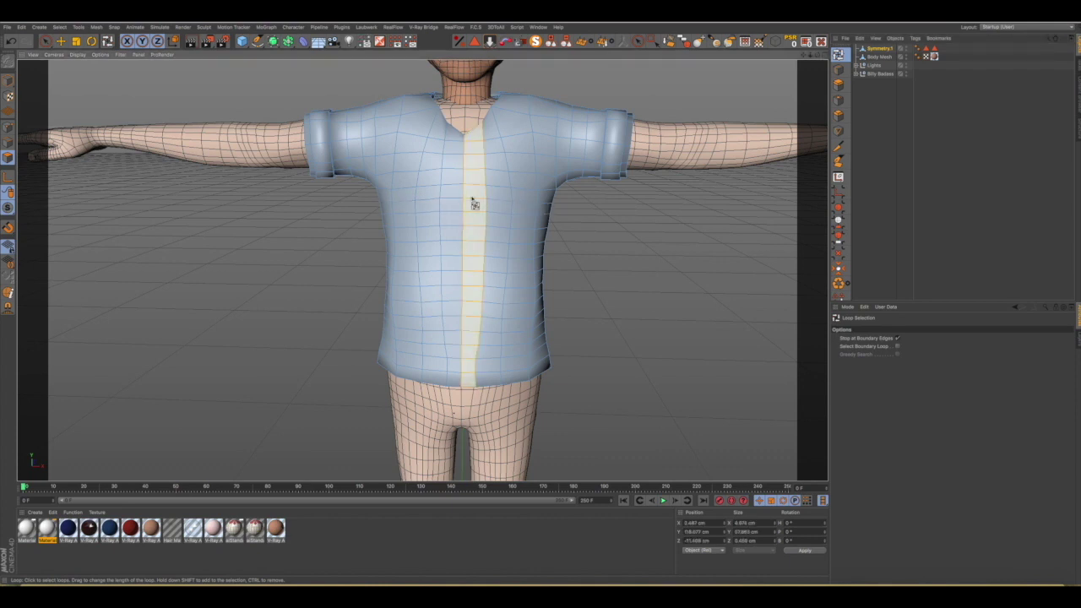
left_click(458, 206, "shift")
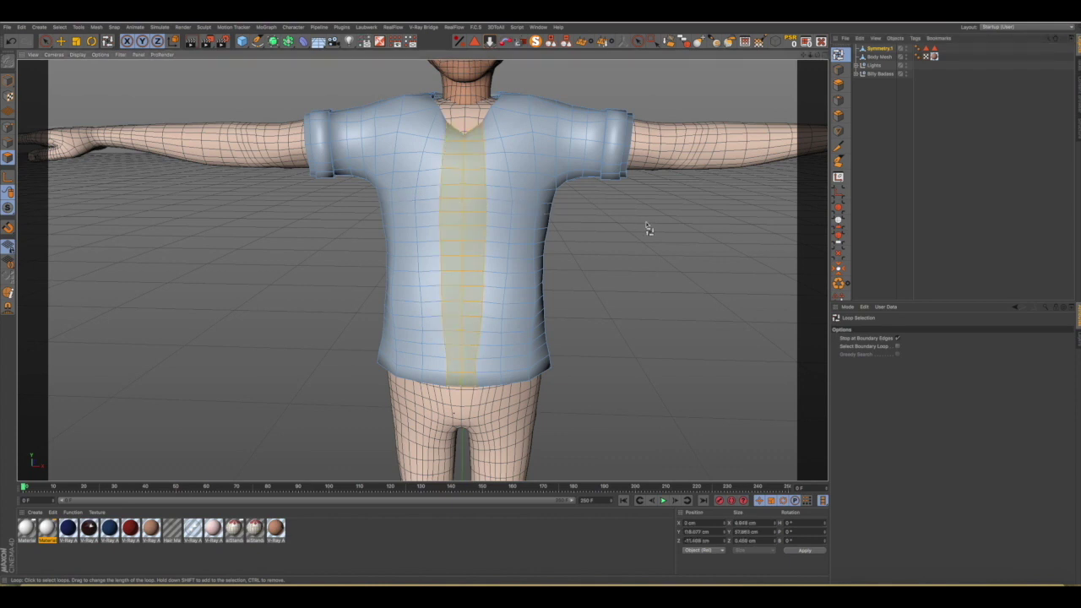
key("Delete")
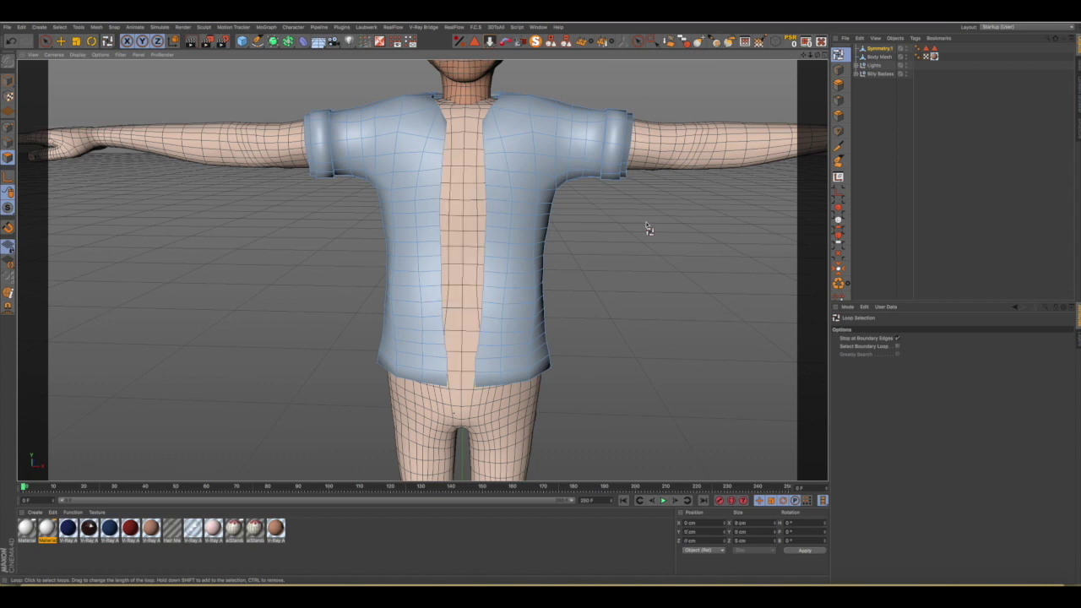
Inspect the new front opening head-on, then switch to Point mode.
left_click_drag(523, 243, 459, 242, "alt")
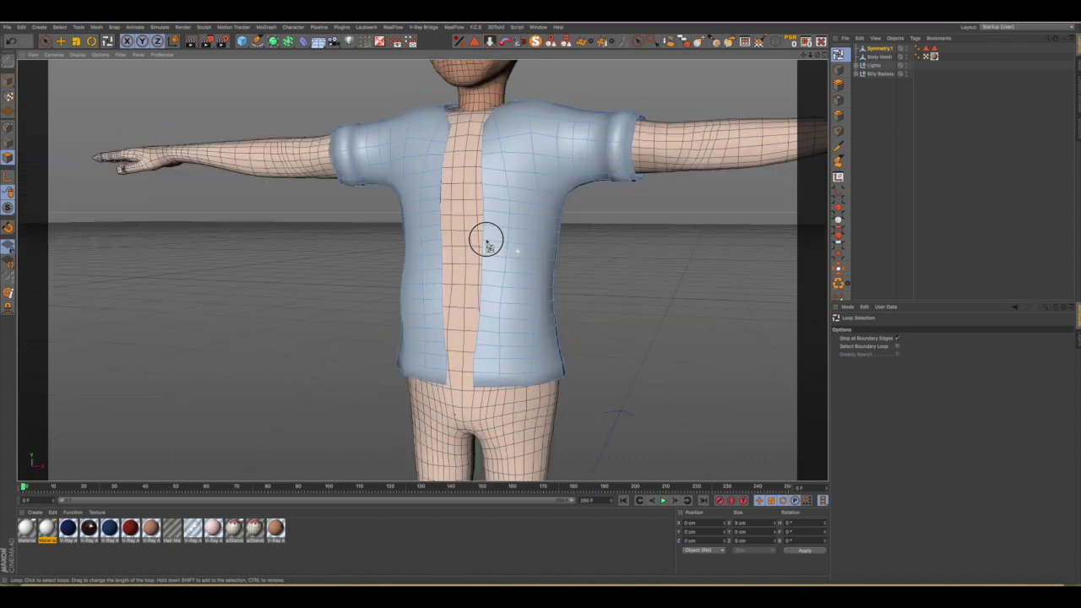
scroll(507, 169, "up", 3)
scroll(523, 179, "up", 2)
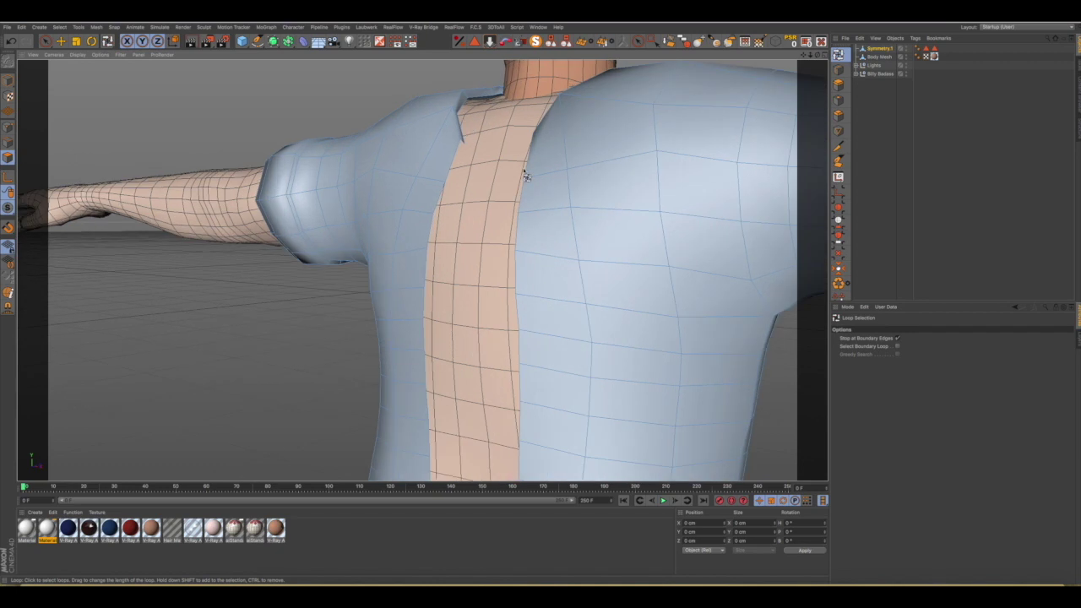
scroll(532, 176, "down", 1)
scroll(525, 184, "down", 1)
scroll(528, 187, "down", 2)
scroll(531, 194, "up", 1)
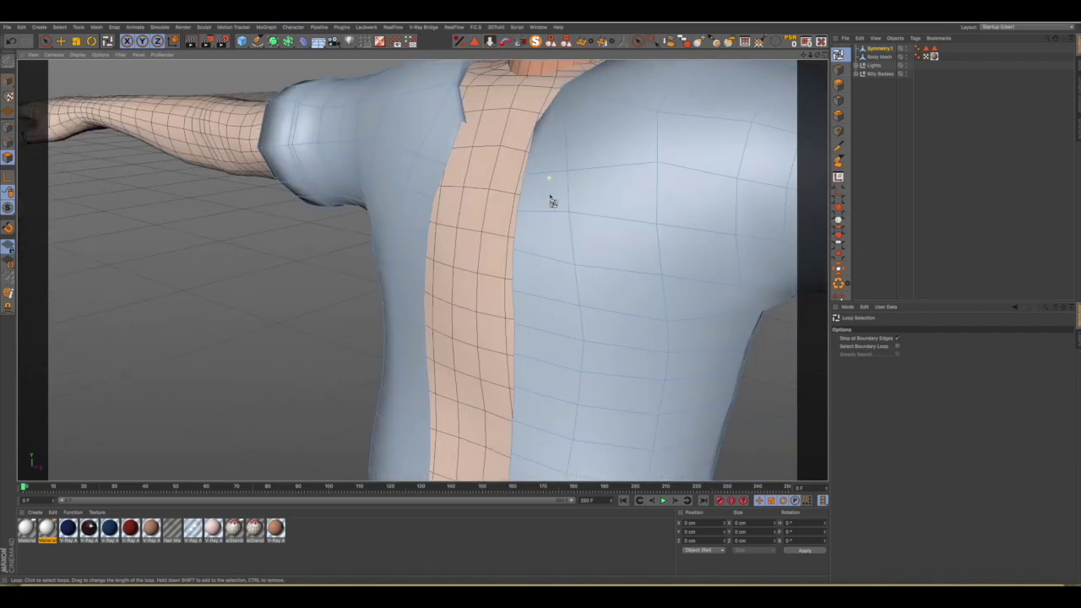
scroll(550, 198, "down", 2)
scroll(555, 203, "down", 2)
left_click_drag(561, 221, 616, 176, "alt")
left_click(8, 127)
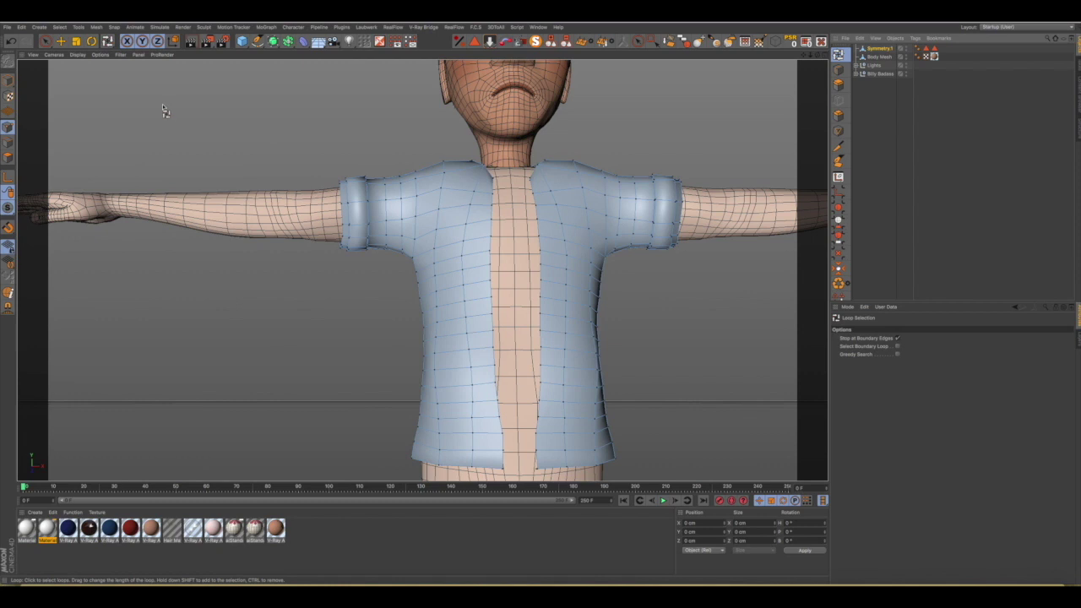
Return to Polygon mode, inspect the front opening, and open Mesh > Create Tools.
left_click(9, 157)
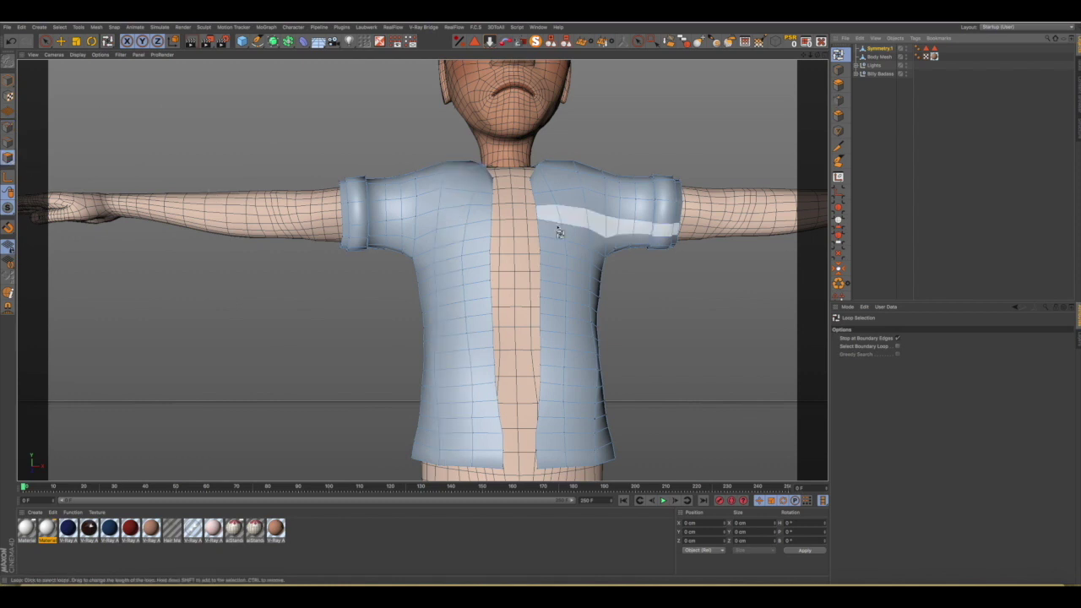
mouse_move(549, 224)
left_mouse_down("alt")
mouse_move(476, 241)
mouse_move(533, 173)
left_mouse_up("alt")
scroll(512, 213, "up", 3)
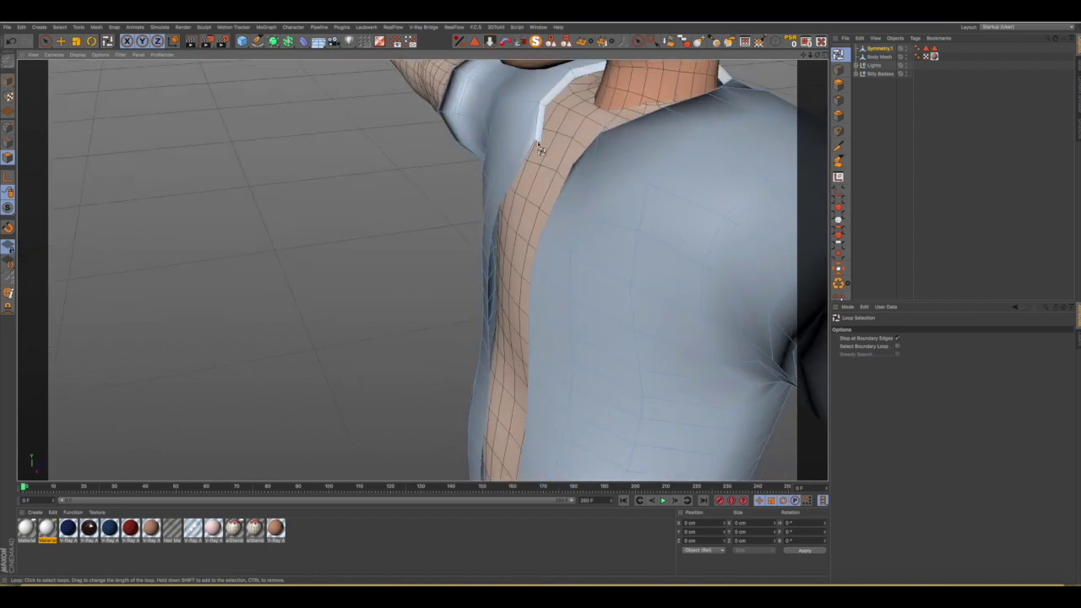
scroll(541, 150, "up", 2)
scroll(540, 150, "up", 3)
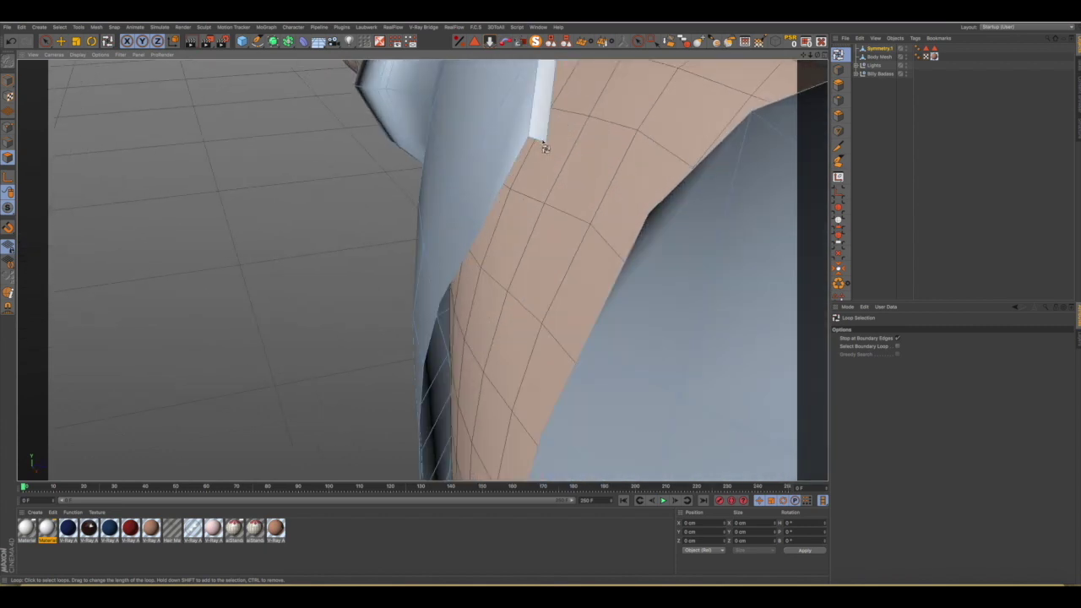
mouse_move(652, 254)
left_mouse_down("alt")
mouse_move(718, 234)
mouse_move(729, 245)
left_mouse_up("alt")
scroll(714, 249, "down", 3)
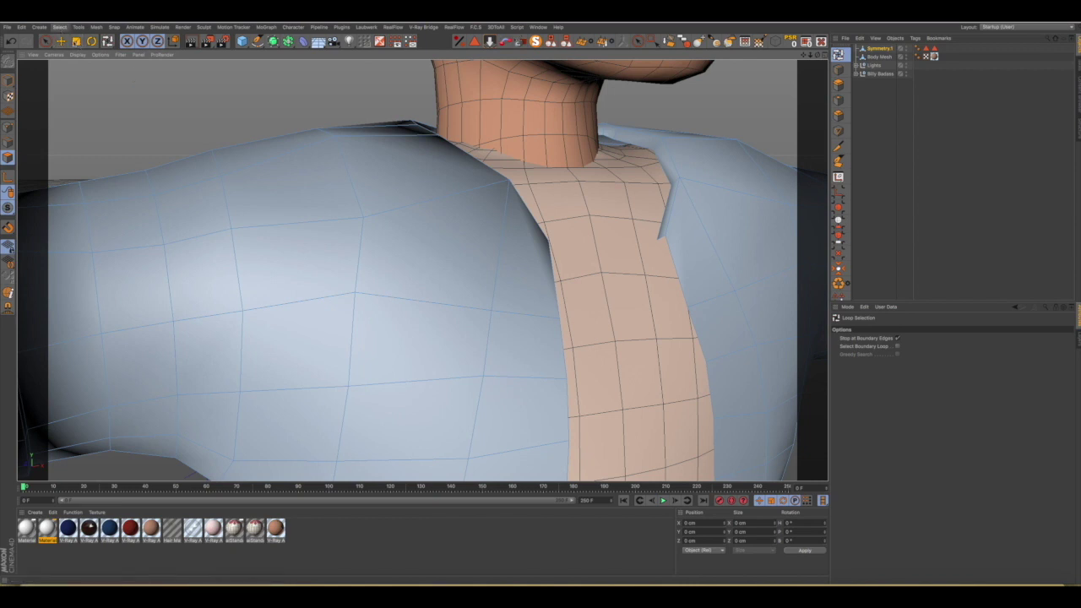
scroll(241, 128, "down", 5)
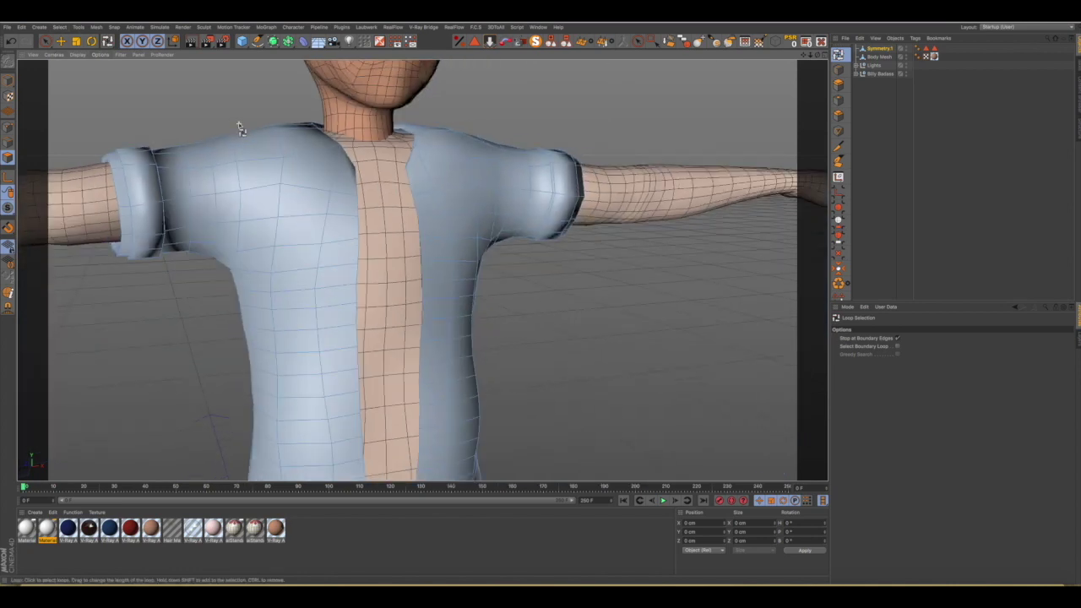
mouse_move(245, 152)
left_mouse_down("alt")
mouse_move(272, 153)
mouse_move(227, 156)
left_mouse_up("alt")
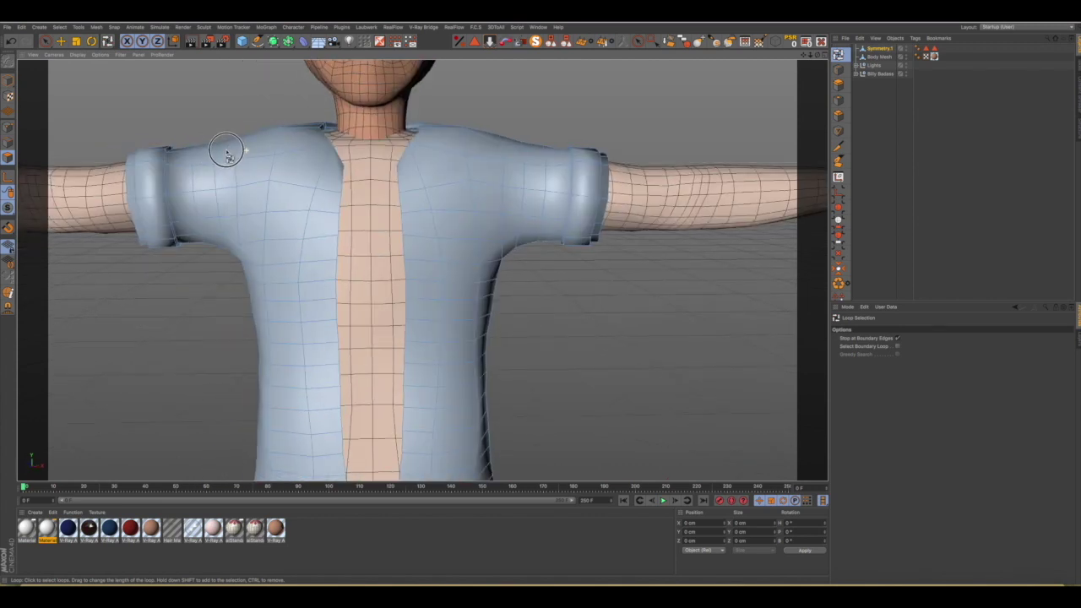
mouse_move(226, 156)
left_mouse_down("alt")
mouse_move(188, 138)
mouse_move(178, 106)
mouse_move(197, 147)
mouse_move(222, 160)
left_mouse_up("alt")
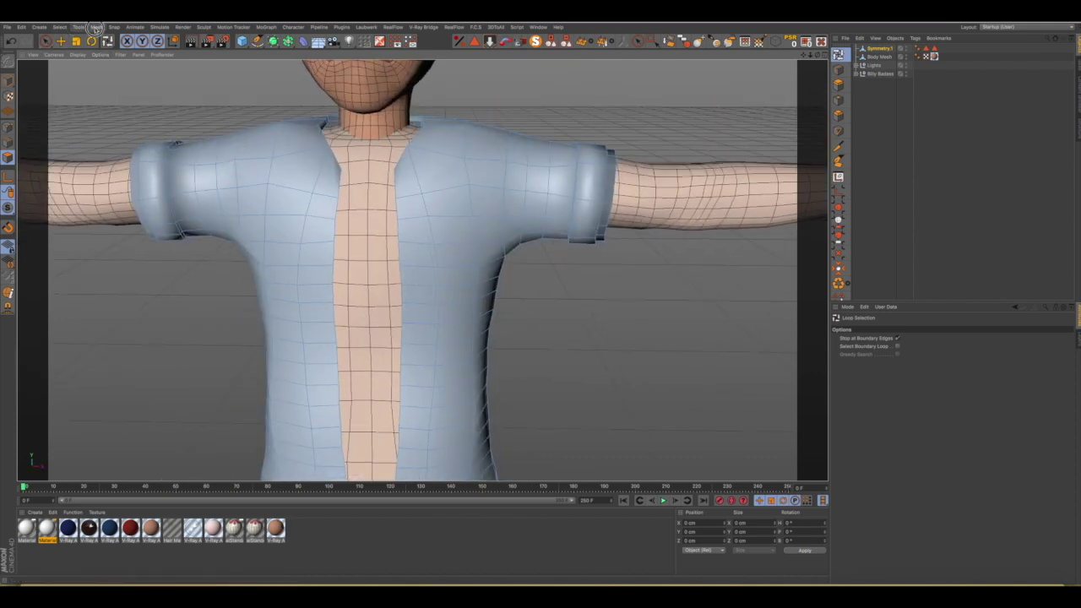
left_click(96, 28)
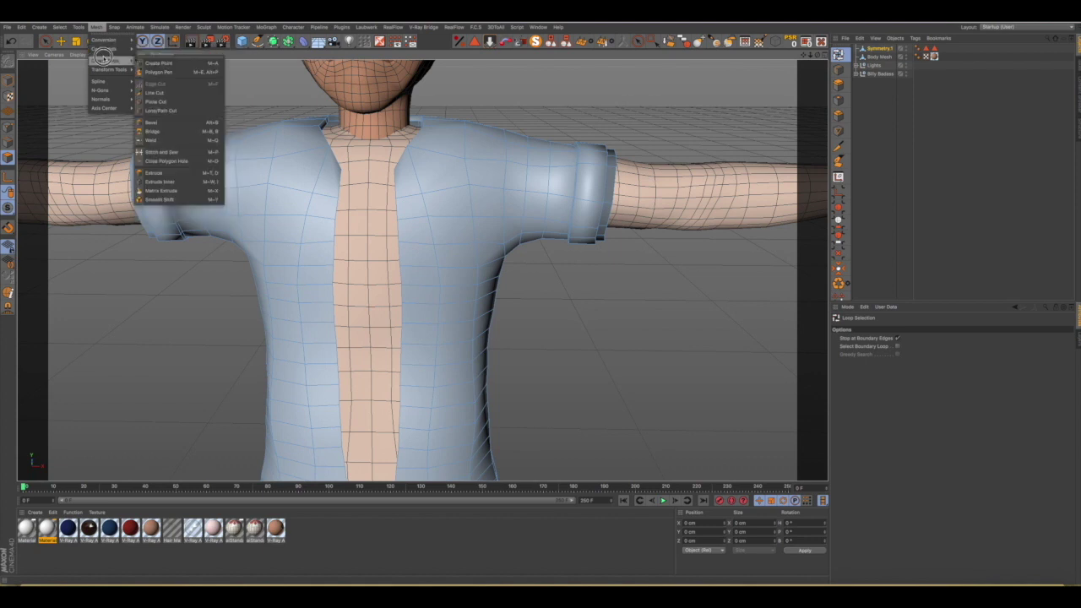
Pick the Polygon Pen, zoom to the collar, and isolate Symmetry.1 with MagicSolo.
left_click(158, 72)
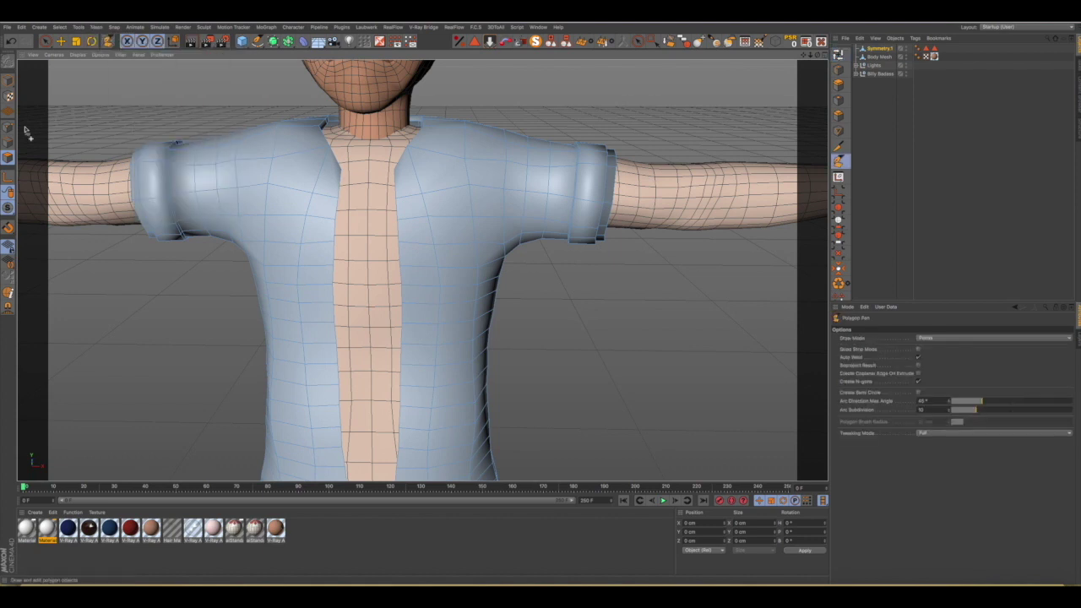
scroll(321, 176, "up", 8)
scroll(336, 175, "up", 3)
scroll(336, 176, "down", 2)
scroll(307, 172, "down", 2)
scroll(302, 176, "down", 2)
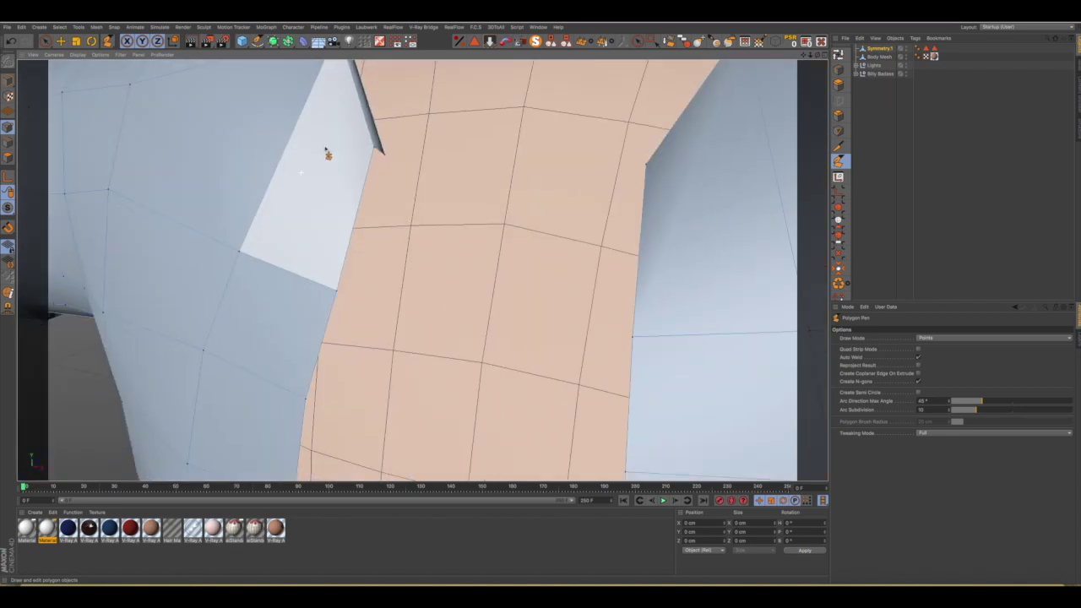
scroll(326, 152, "down", 2)
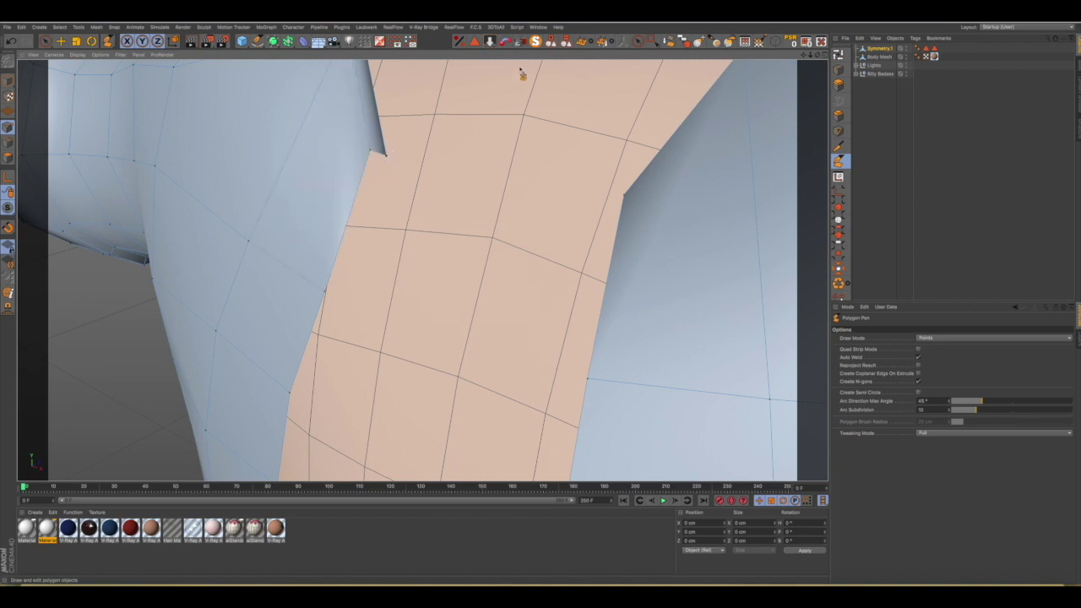
left_click(534, 42)
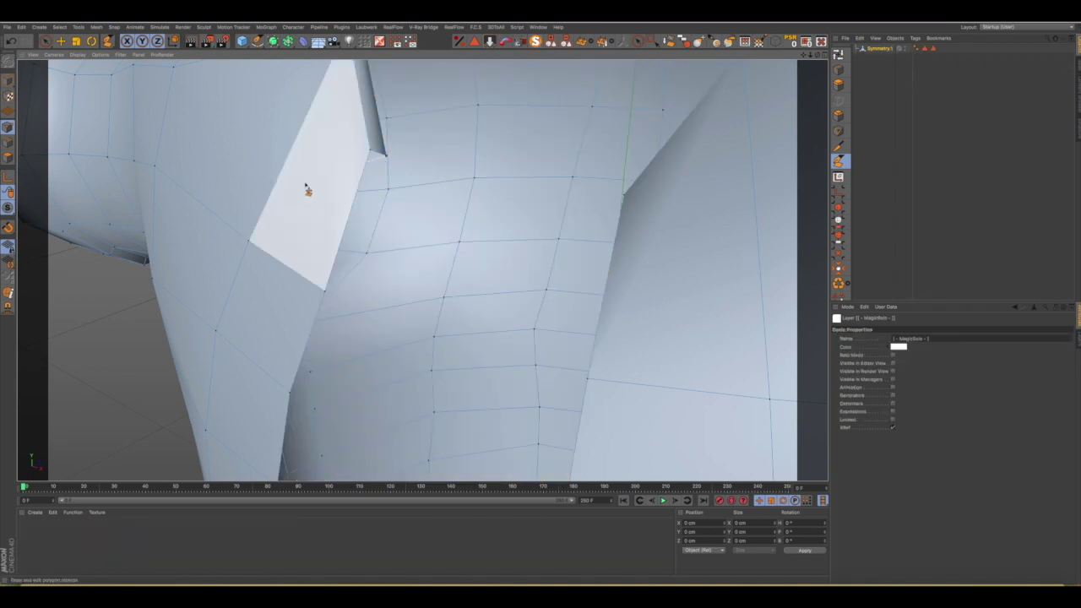
Orbit, pan and zoom the isolated shirt to bring the hem opening into view.
mouse_move(306, 189)
left_mouse_down("alt")
mouse_move(297, 180)
mouse_move(304, 198)
mouse_move(417, 214)
mouse_move(464, 104)
mouse_move(536, 67)
left_mouse_up("alt")
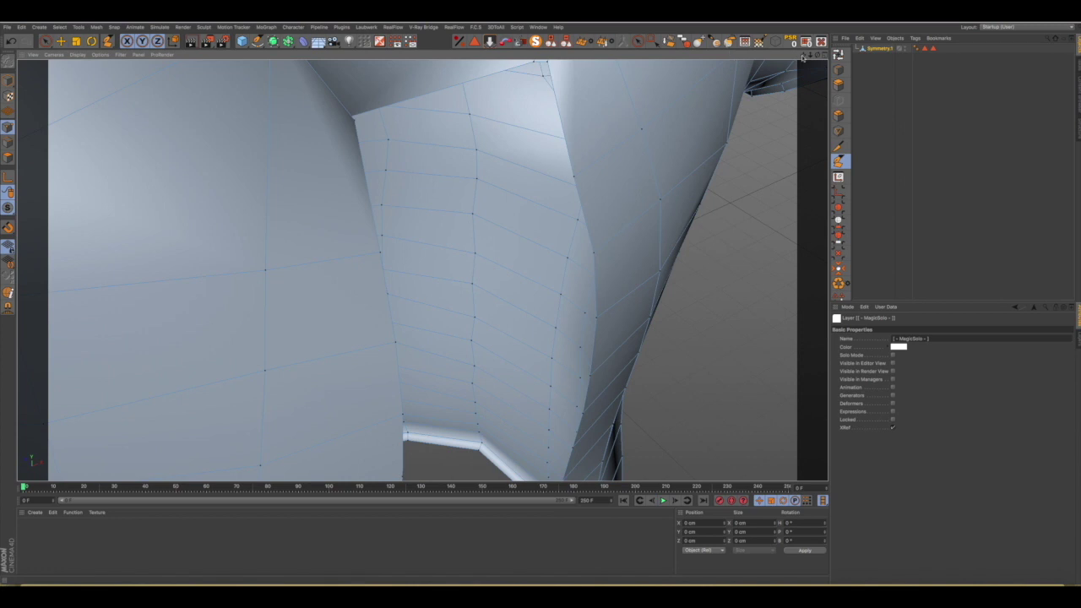
scroll(423, 271, "down", 2)
scroll(532, 230, "down", 1)
scroll(527, 235, "down", 3)
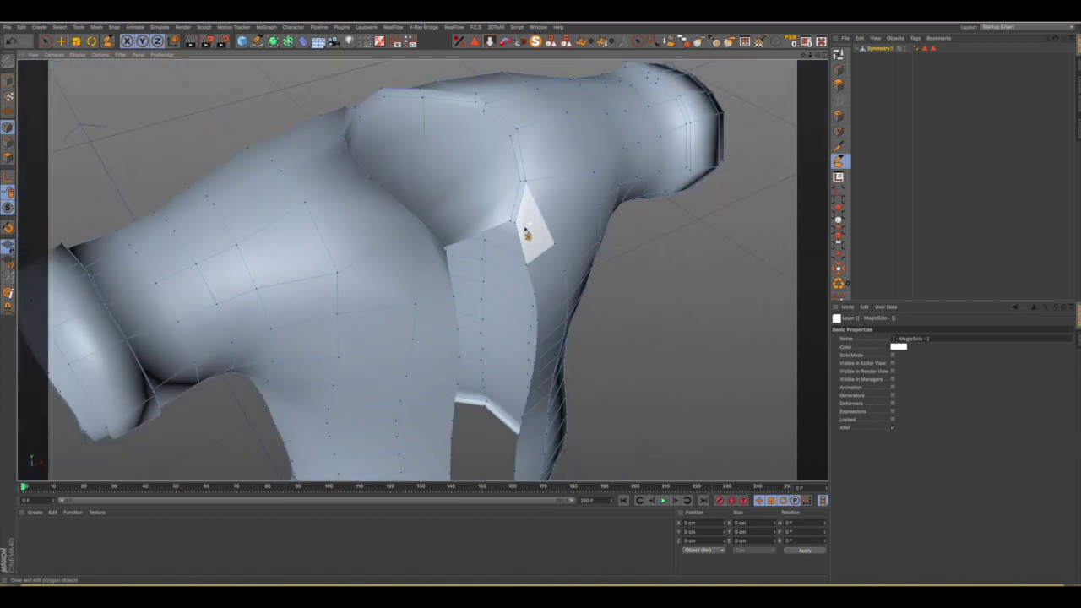
mouse_move(527, 235)
left_mouse_down("alt")
mouse_move(454, 225)
mouse_move(441, 207)
left_mouse_up("alt")
mouse_move(632, 236)
left_mouse_down("alt")
mouse_move(599, 232)
mouse_move(601, 212)
left_mouse_up("alt")
scroll(575, 249, "down", 5)
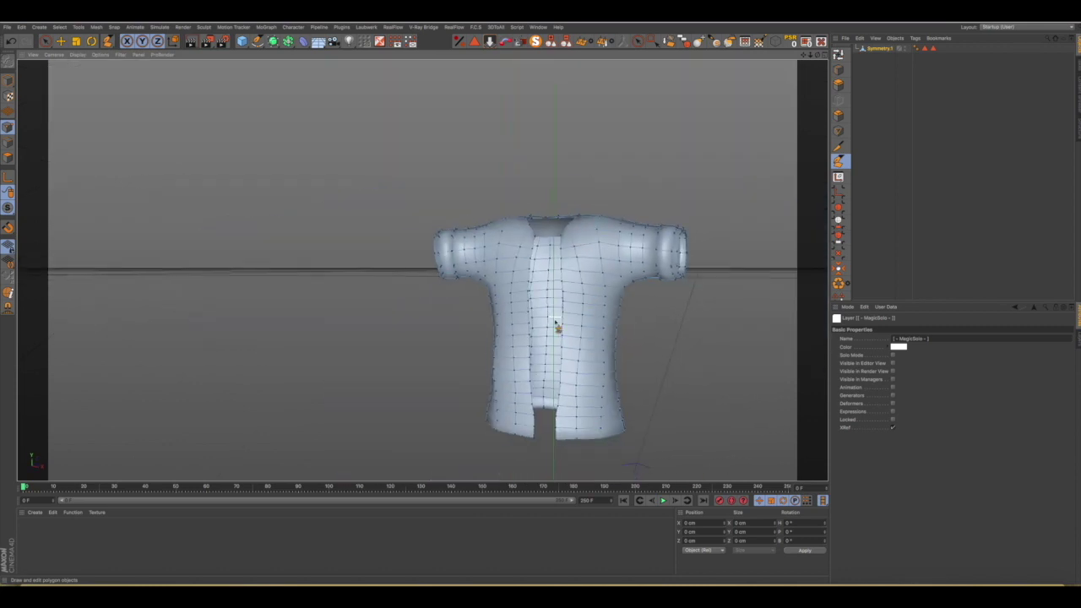
scroll(536, 240, "up", 3)
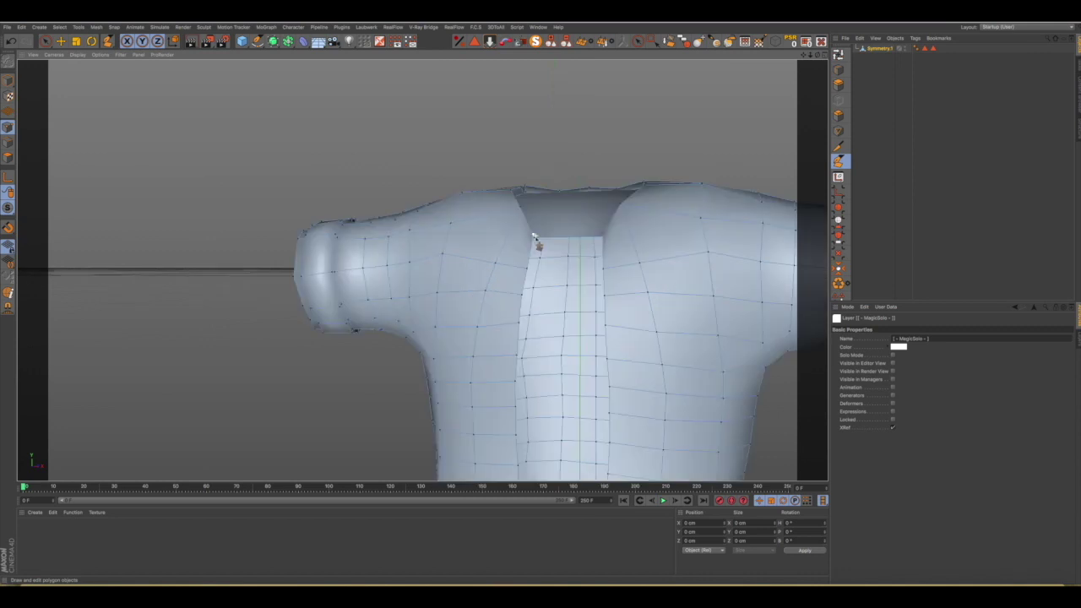
scroll(536, 239, "up", 3)
scroll(536, 234, "up", 1)
scroll(523, 238, "up", 3)
scroll(458, 259, "down", 2)
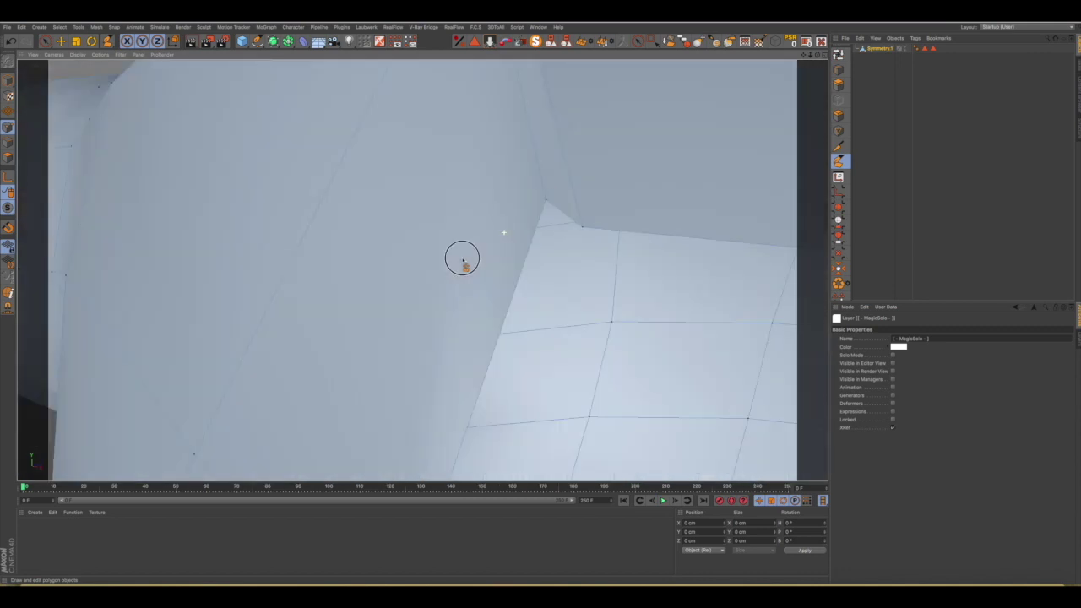
scroll(459, 266, "down", 3)
scroll(460, 271, "down", 3)
scroll(483, 267, "down", 2)
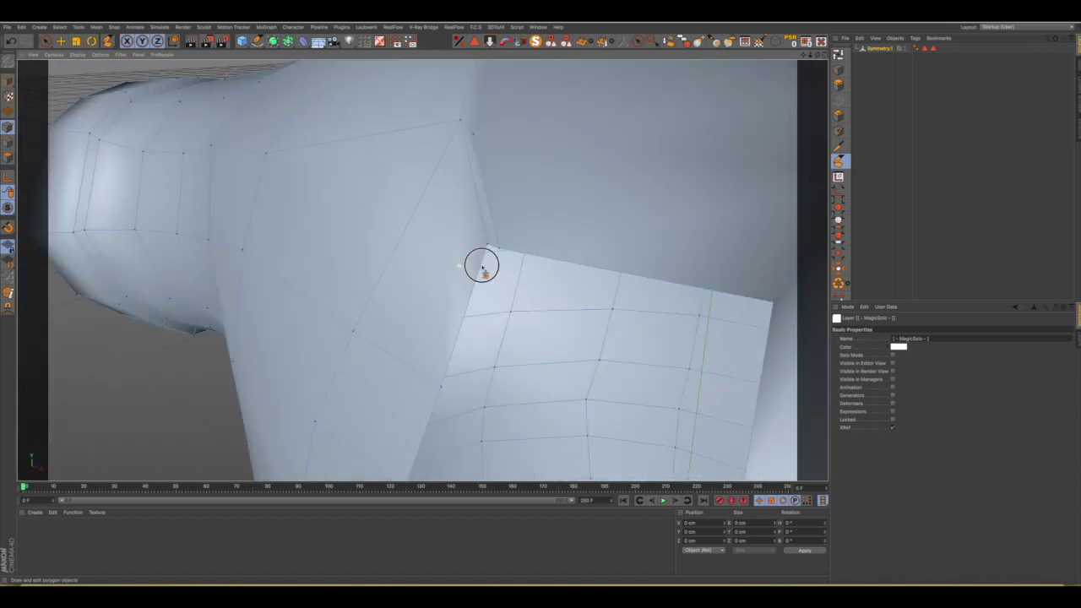
scroll(483, 270, "down", 2)
scroll(482, 272, "down", 2)
scroll(480, 273, "down", 5)
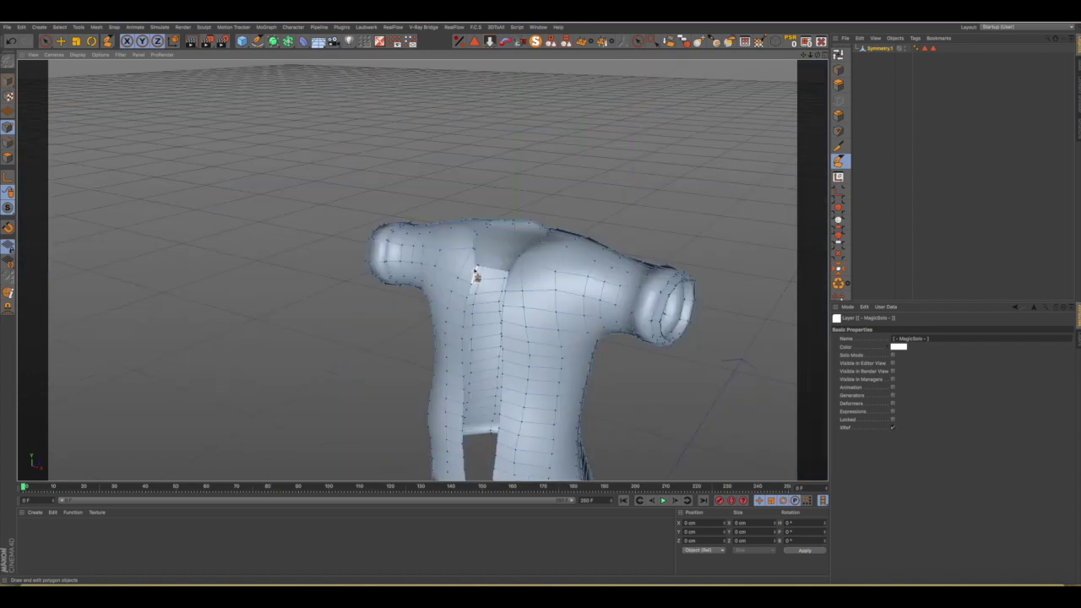
left_click_drag(475, 273, 471, 467, "alt")
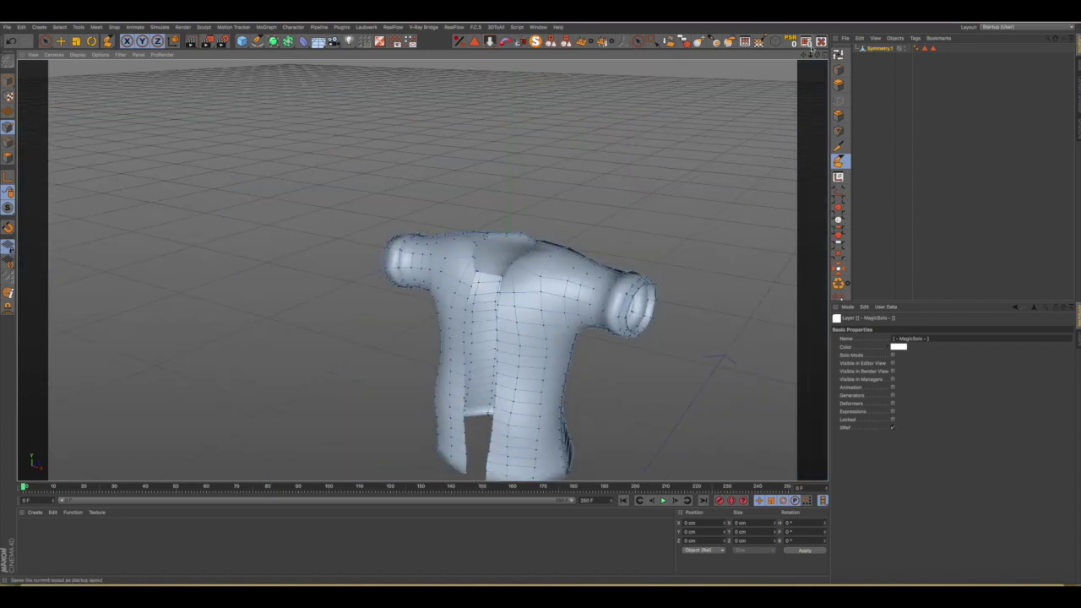
left_click_drag(805, 55, 782, 117)
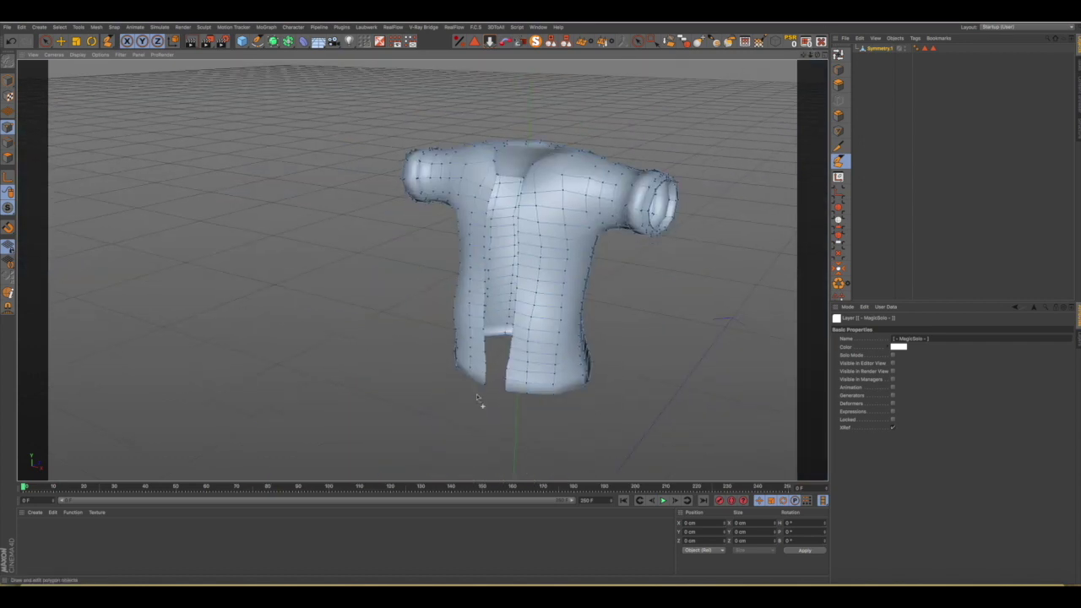
scroll(478, 398, "up", 5)
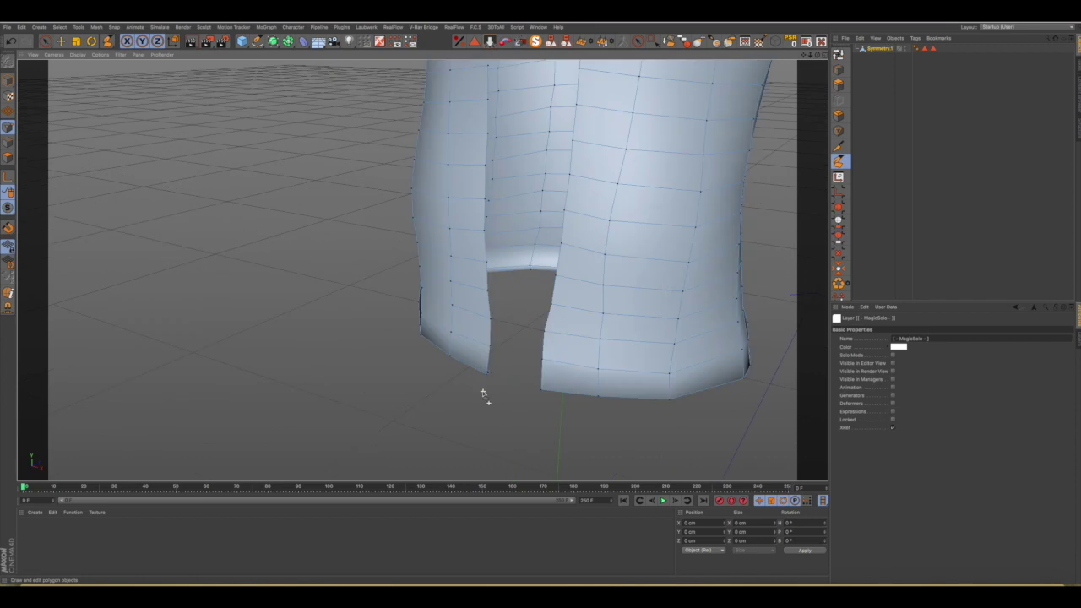
scroll(482, 394, "up", 4)
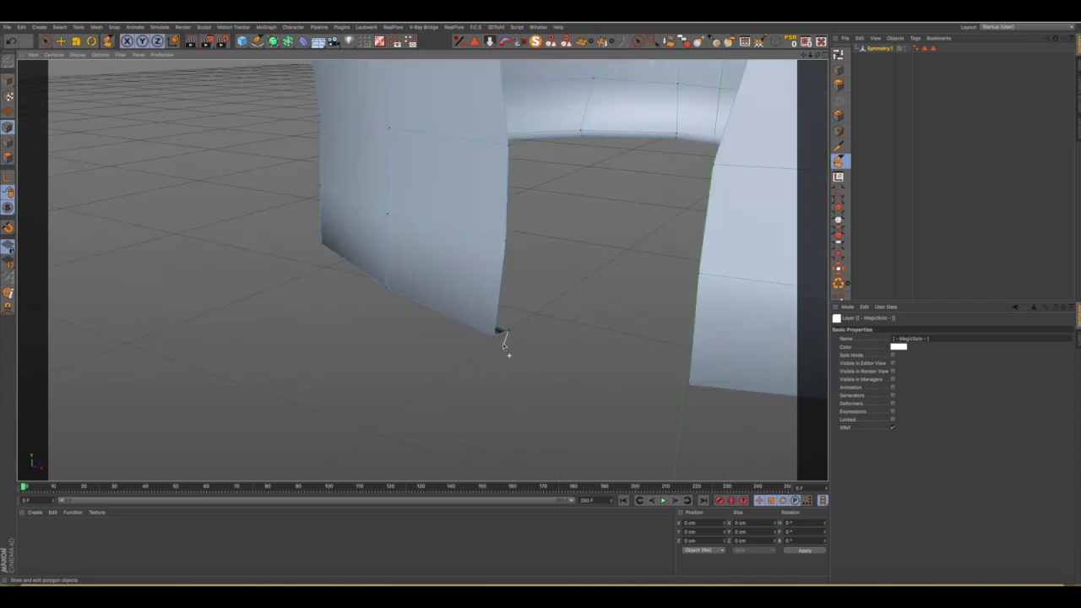
left_click_drag(495, 332, 548, 334, "alt")
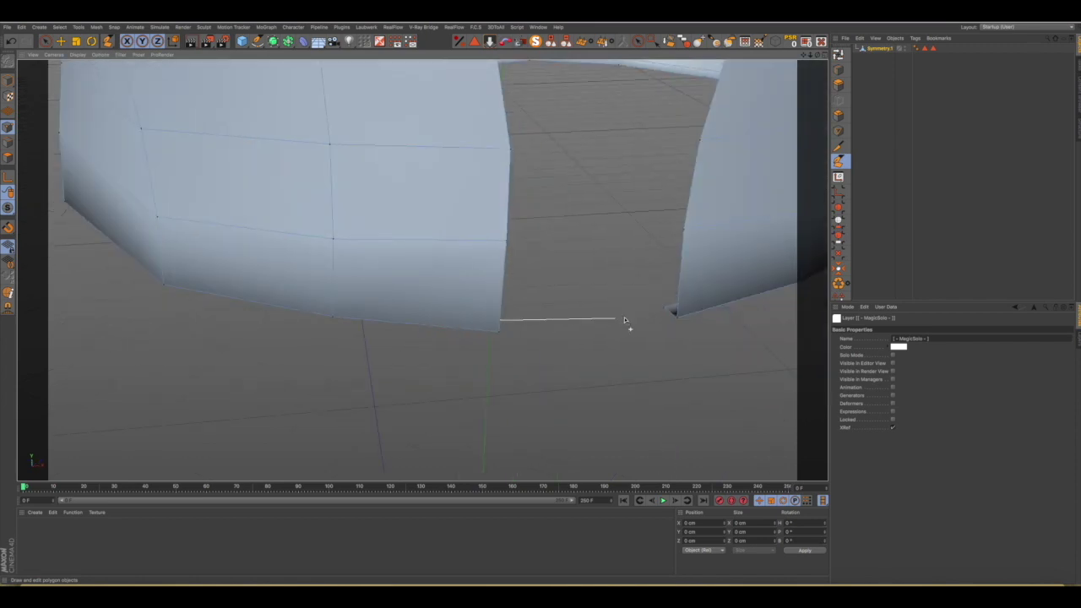
Bridge the hem gap between the shirt panel and the placket strip with a Polygon Pen polygon.
left_click(663, 310)
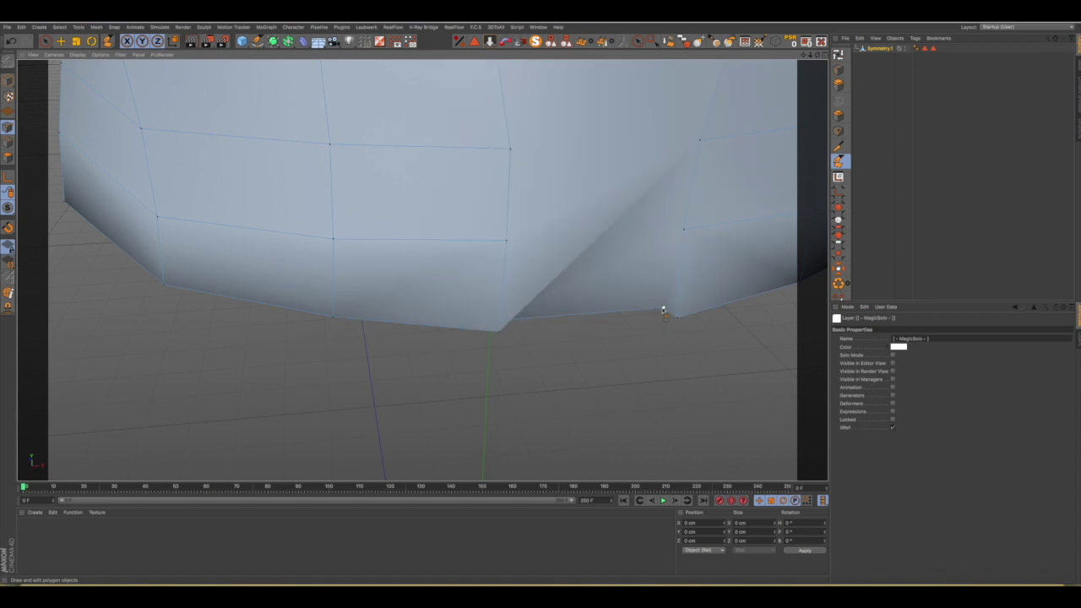
scroll(647, 309, "down", 5)
left_click_drag(647, 309, 628, 299, "alt")
scroll(631, 294, "down", 3)
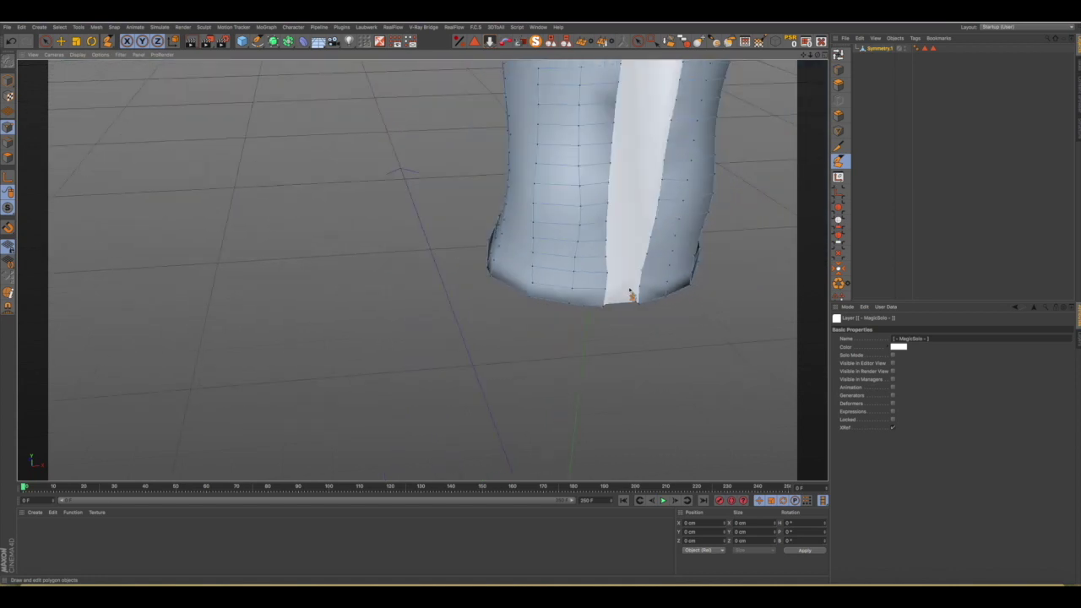
scroll(631, 294, "down", 5)
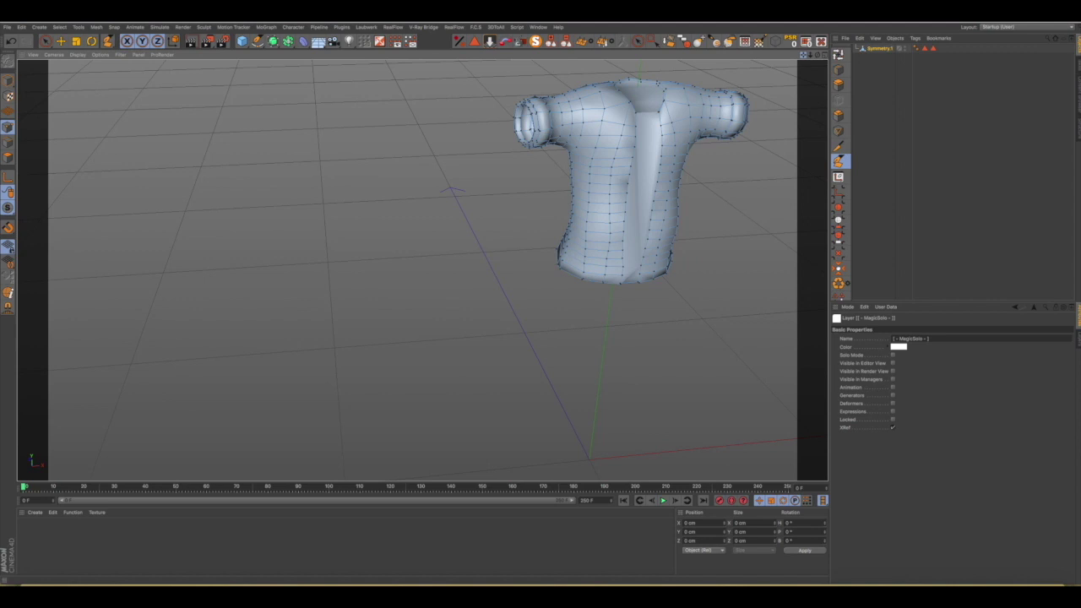
left_click_drag(709, 161, 692, 164, "alt")
mouse_move(594, 271)
left_mouse_down("alt")
mouse_move(572, 290)
mouse_move(618, 273)
mouse_move(569, 290)
mouse_move(521, 229)
mouse_move(523, 121)
mouse_move(518, 156)
mouse_move(459, 176)
mouse_move(430, 208)
mouse_move(431, 233)
mouse_move(543, 300)
mouse_move(512, 307)
left_mouse_up("alt")
scroll(566, 289, "up", 3)
Frame the placket's long inner edge and fill the gap beside it with a Polygon Pen strip.
scroll(571, 292, "up", 3)
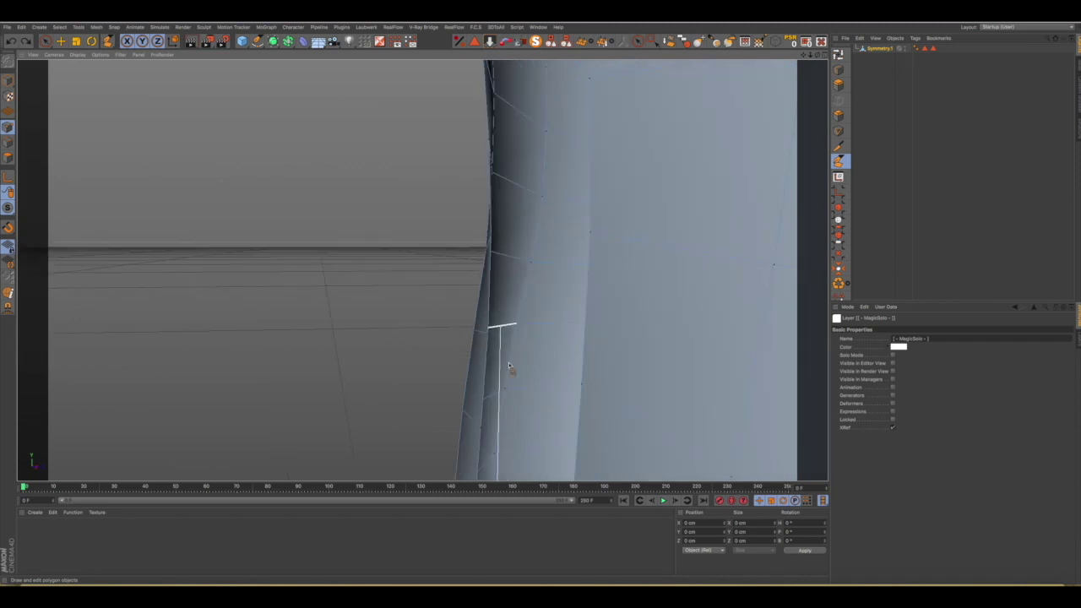
scroll(507, 327, "down", 2)
scroll(519, 361, "down", 3)
scroll(518, 379, "down", 3)
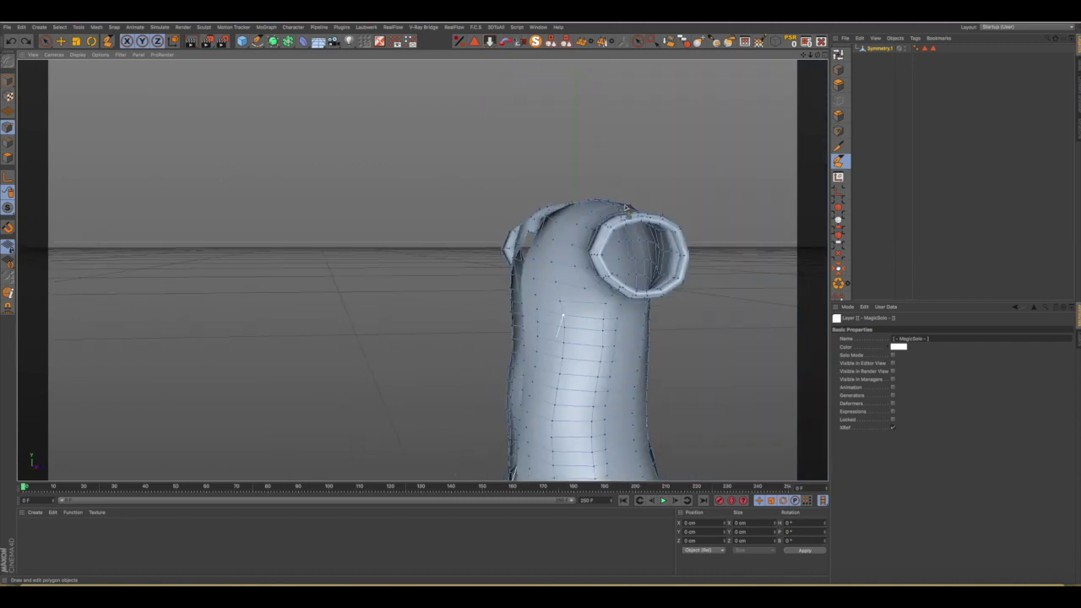
left_click_drag(803, 56, 630, 293)
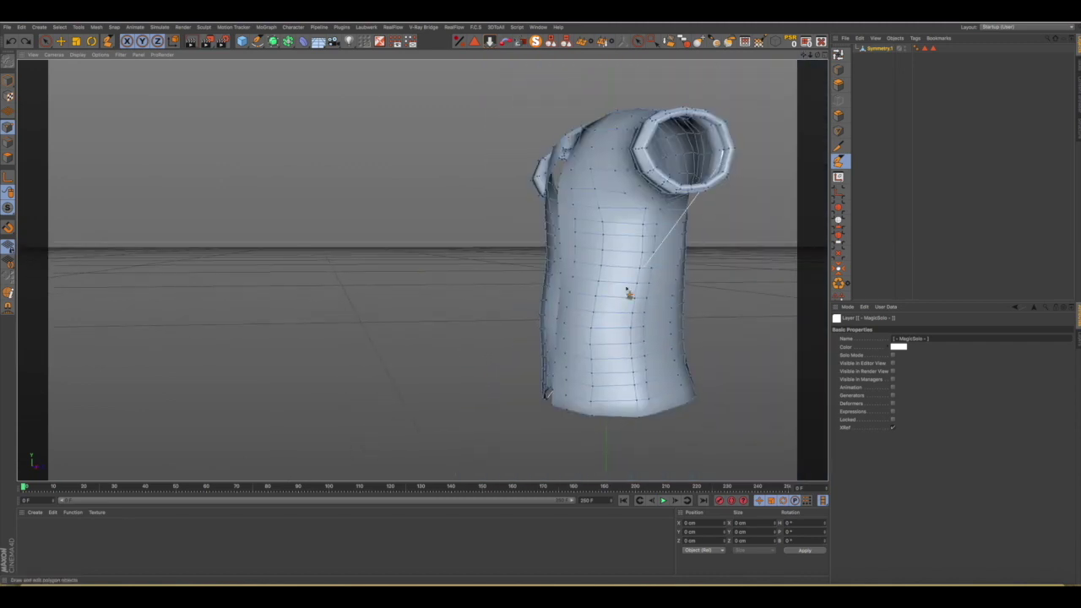
scroll(558, 328, "up", 2)
scroll(557, 328, "up", 1)
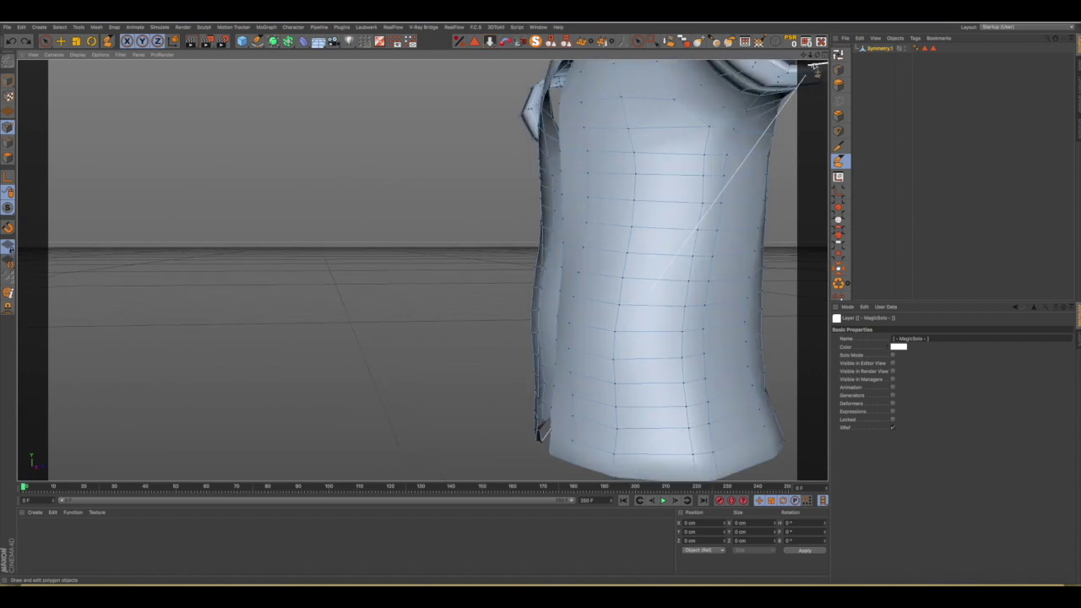
left_click_drag(802, 56, 634, 157)
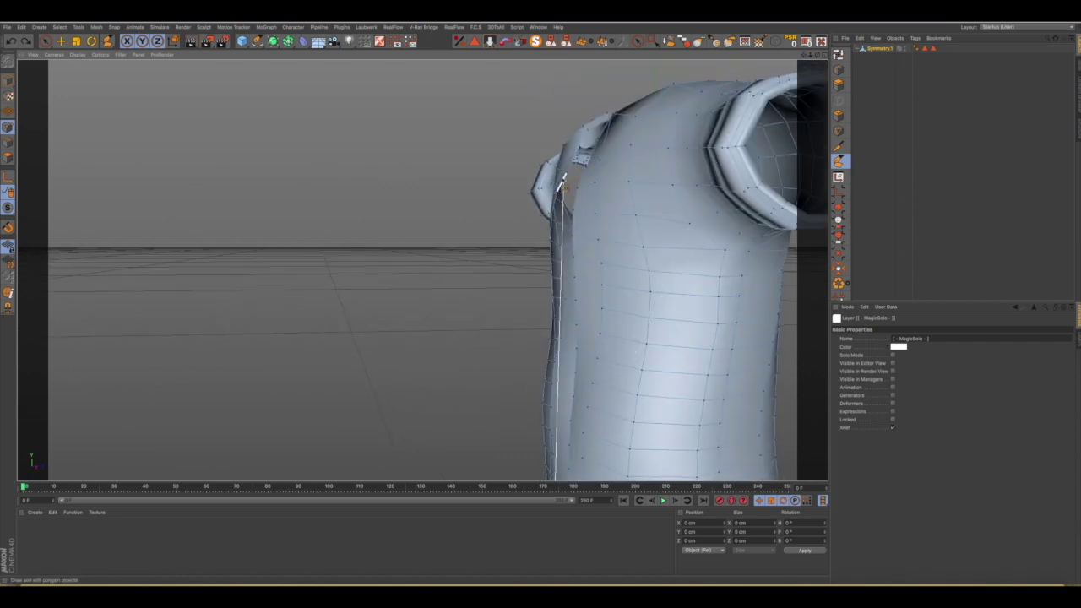
left_click_drag(589, 184, 614, 217, "alt")
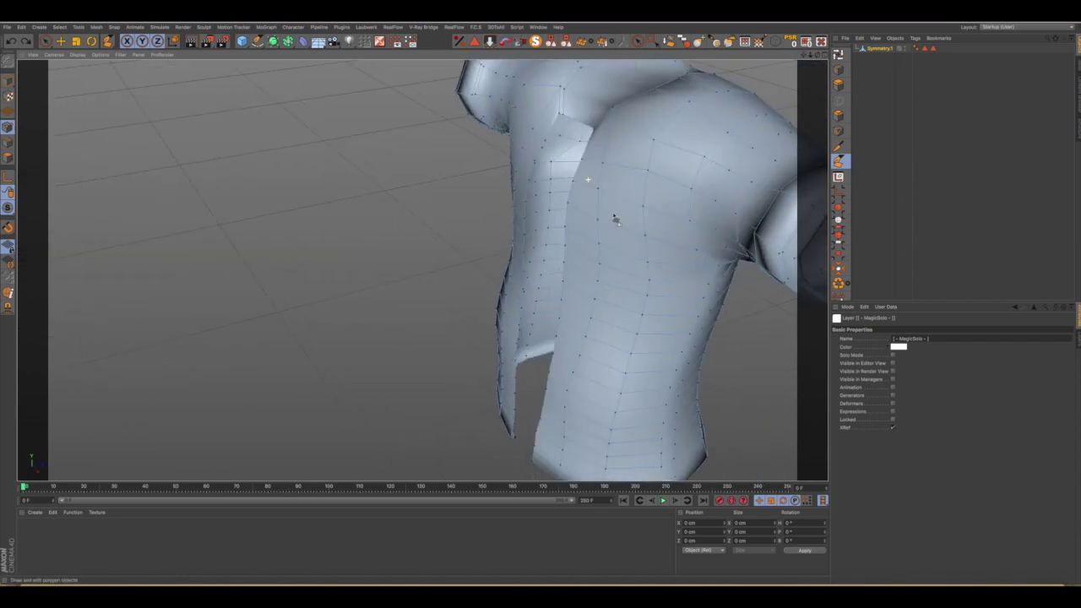
left_click(565, 125)
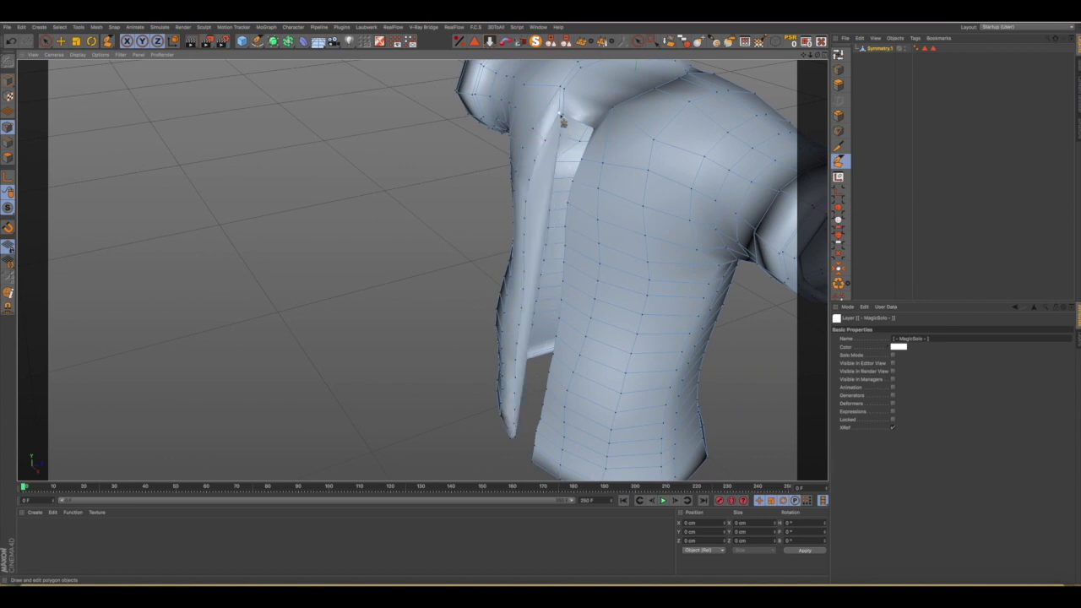
With the Polygon Pen, add a new edge along the front placket near the hem.
mouse_move(579, 251)
left_mouse_down("alt")
mouse_move(567, 214)
mouse_move(560, 241)
mouse_move(572, 248)
left_mouse_up("alt")
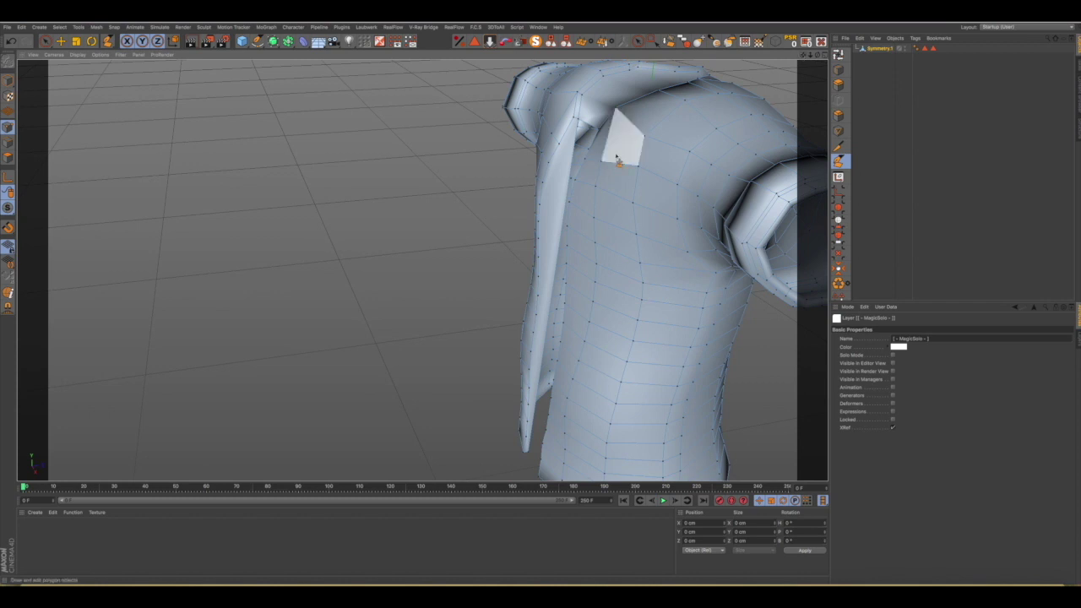
mouse_move(575, 187)
left_mouse_down("alt")
mouse_move(715, 177)
mouse_move(731, 125)
left_mouse_up("alt")
left_click_drag(807, 54, 806, 58)
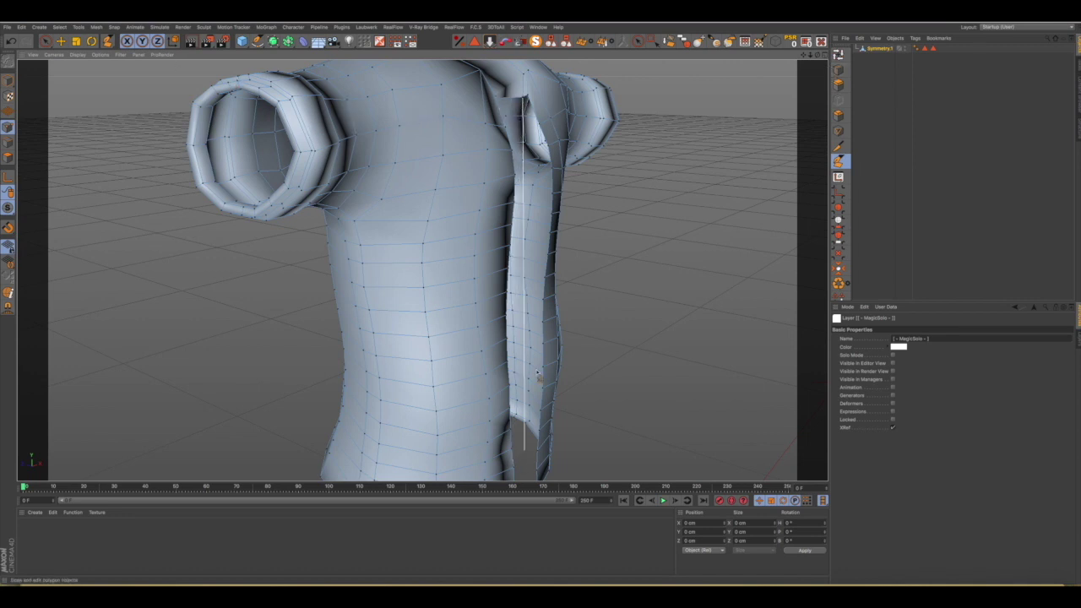
left_click_drag(802, 55, 667, 334)
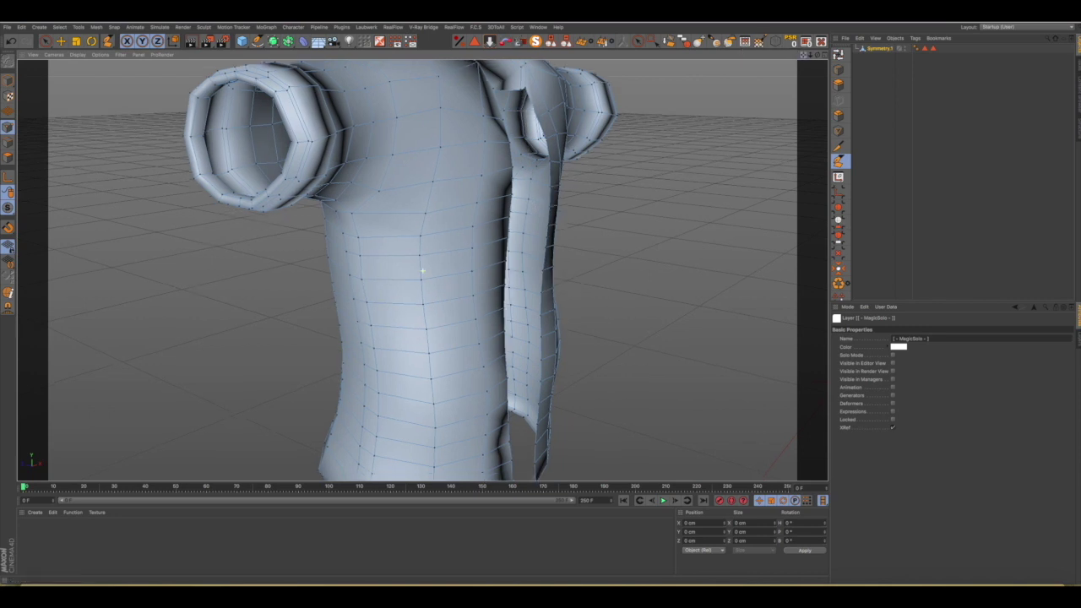
left_click(506, 431)
Orbit up to the neckline and pull the new polygon's spike tip toward the hem.
mouse_move(447, 265)
left_mouse_down("alt")
mouse_move(307, 253)
mouse_move(326, 275)
left_mouse_up("alt")
left_click_drag(804, 55, 805, 56)
left_click_drag(554, 148, 530, 144, "alt")
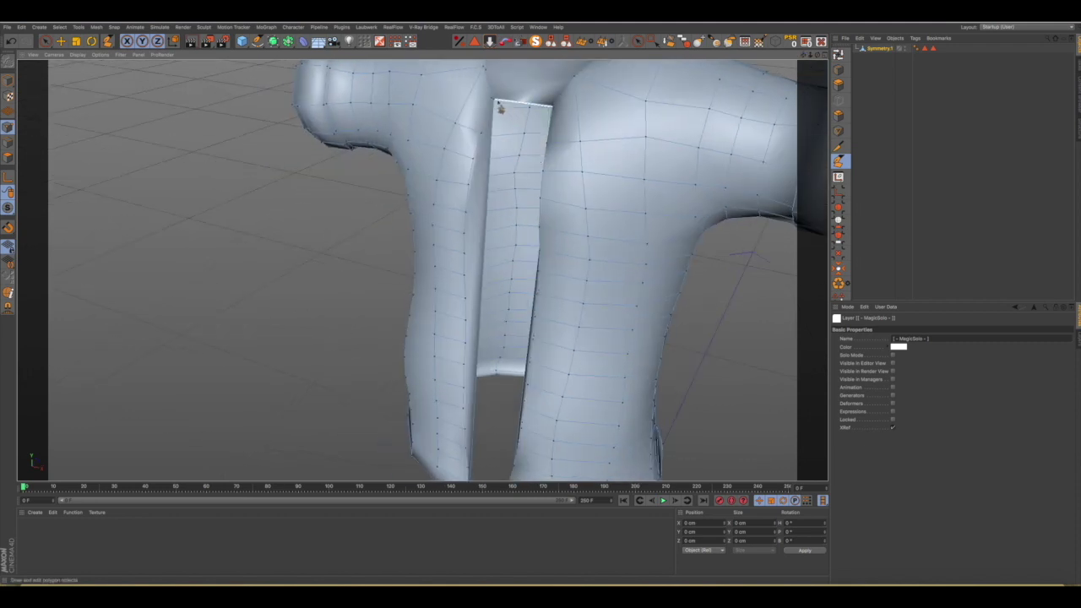
mouse_move(553, 125)
left_mouse_down("alt")
mouse_move(604, 114)
mouse_move(533, 438)
left_mouse_up("alt")
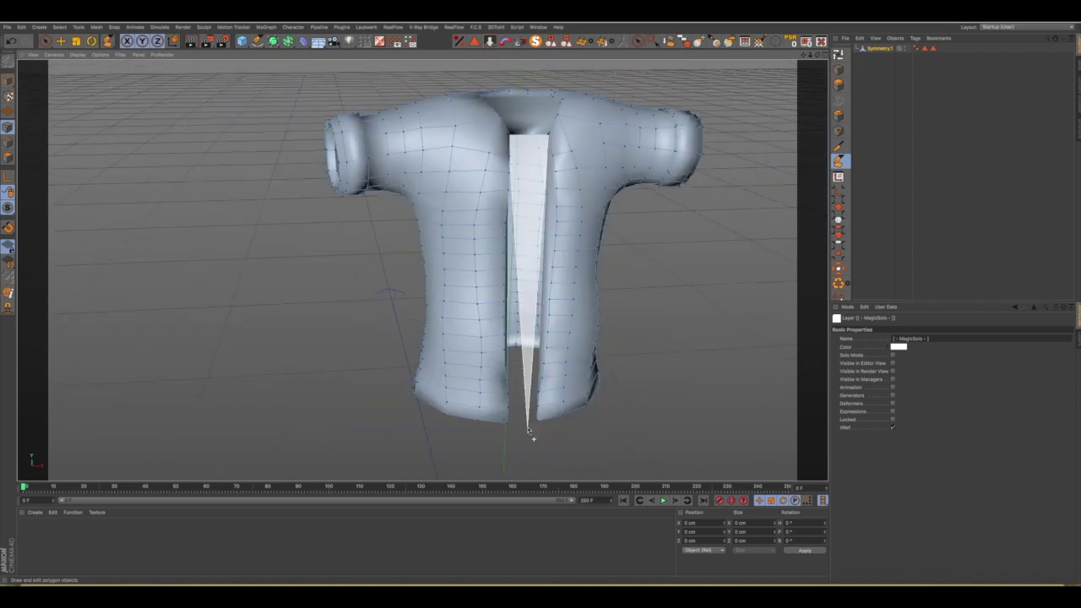
scroll(533, 437, "up", 3)
mouse_move(546, 427)
left_mouse_down()
mouse_move(543, 414)
mouse_move(442, 405)
mouse_move(495, 423)
left_mouse_up()
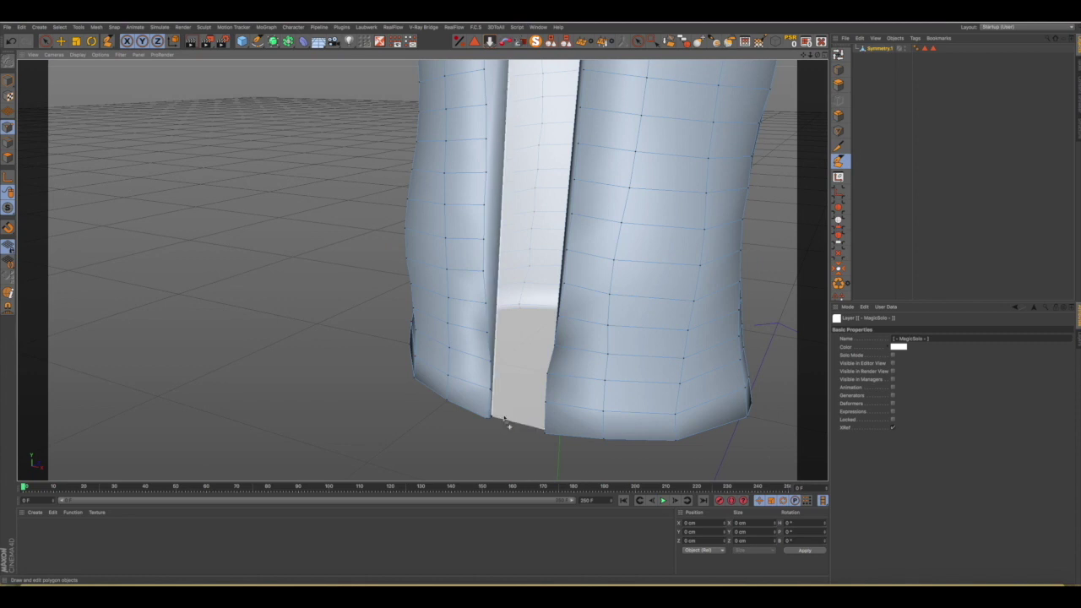
Orbit and zoom around the shoulders and torso to check that the placket joins the front panels.
scroll(509, 426, "down", 5)
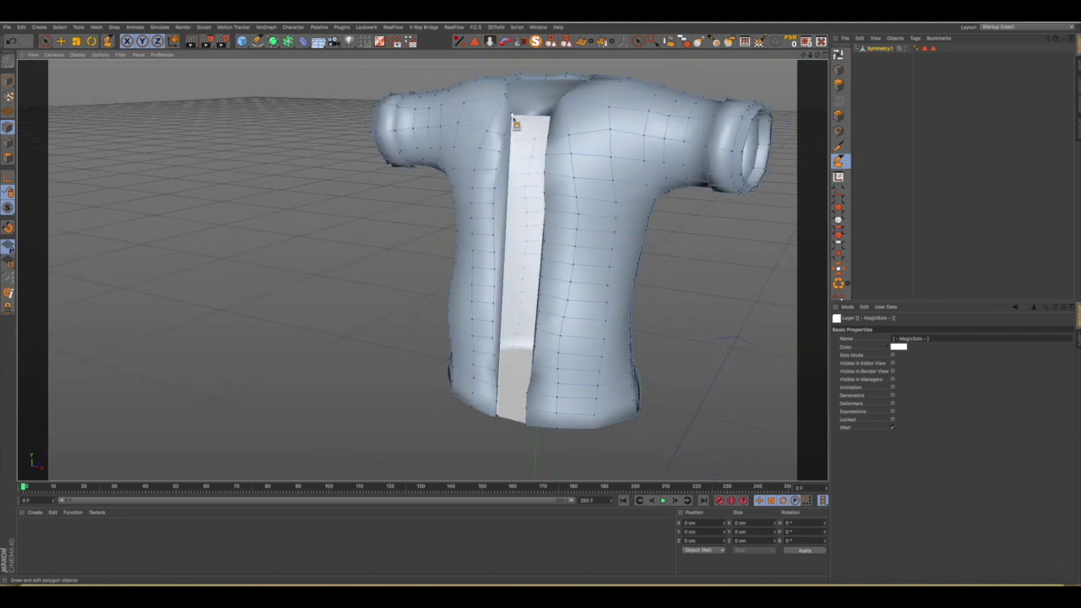
scroll(512, 119, "up", 5)
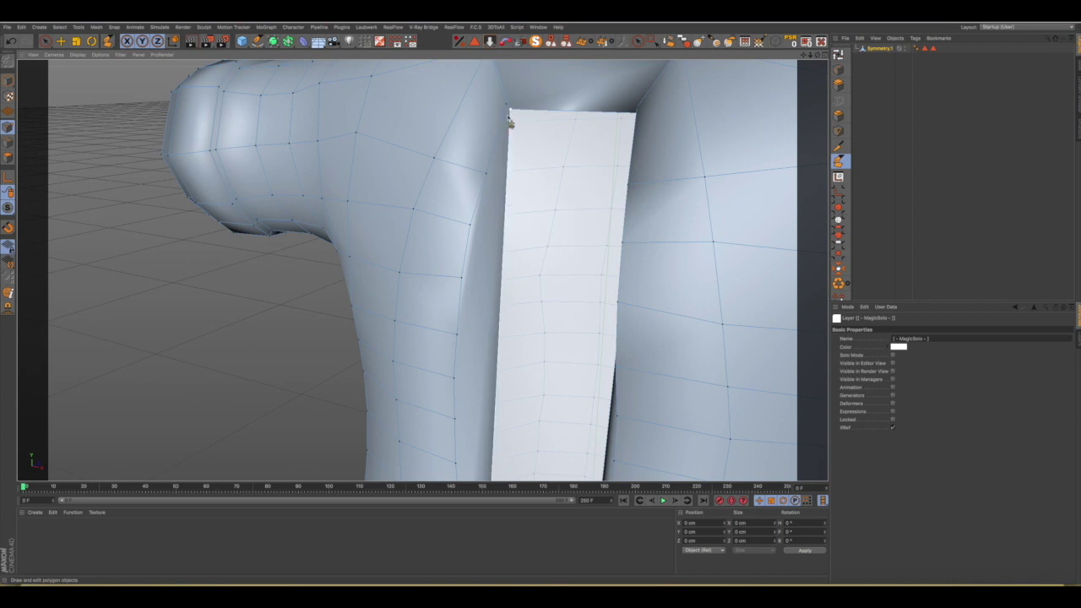
mouse_move(482, 121)
left_mouse_down("alt")
mouse_move(458, 133)
mouse_move(470, 138)
left_mouse_up("alt")
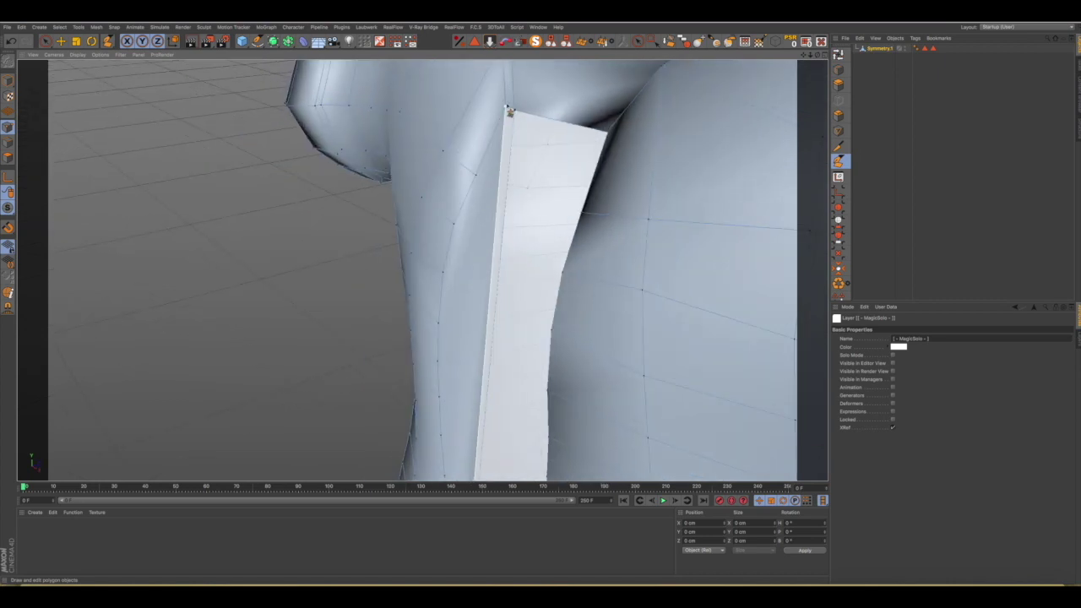
scroll(509, 111, "up", 3)
scroll(519, 119, "up", 2)
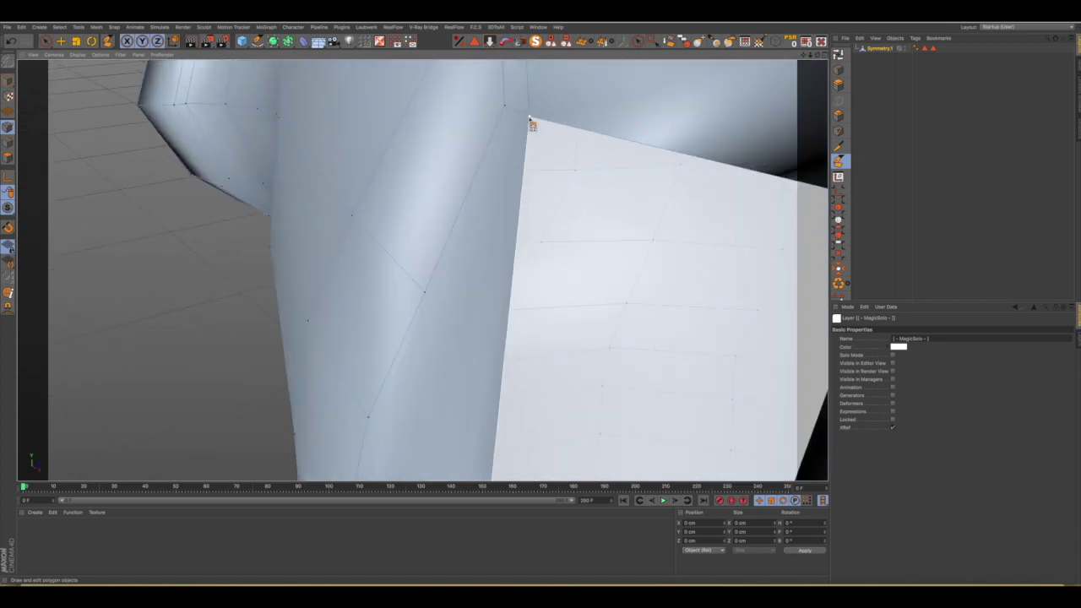
scroll(531, 121, "down", 4)
scroll(574, 164, "down", 2)
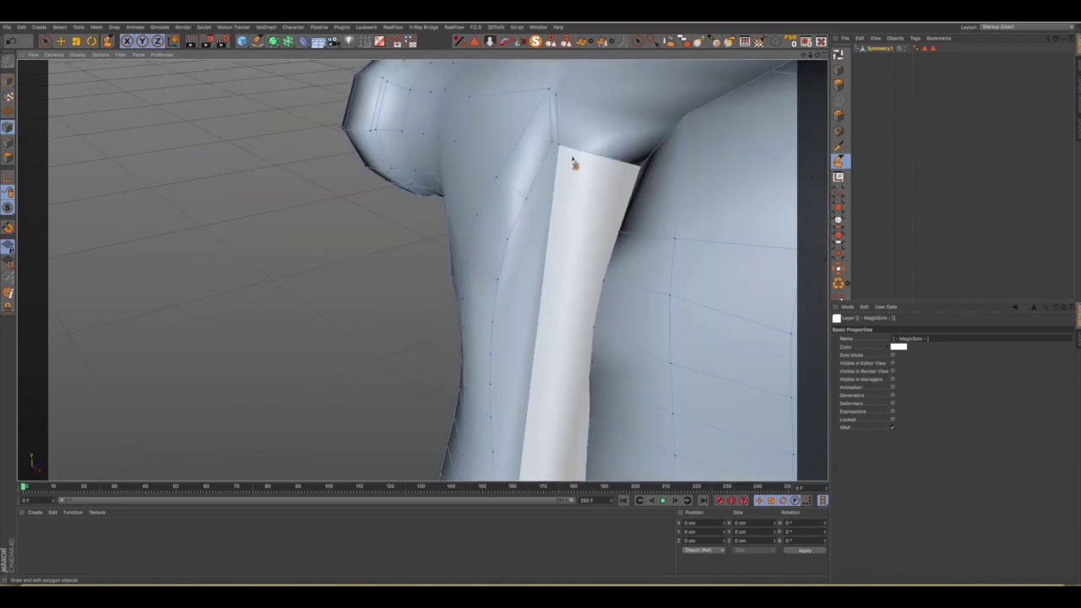
scroll(574, 164, "down", 5)
mouse_move(575, 164)
left_mouse_down("alt")
mouse_move(603, 181)
mouse_move(647, 152)
mouse_move(668, 161)
mouse_move(642, 173)
left_mouse_up("alt")
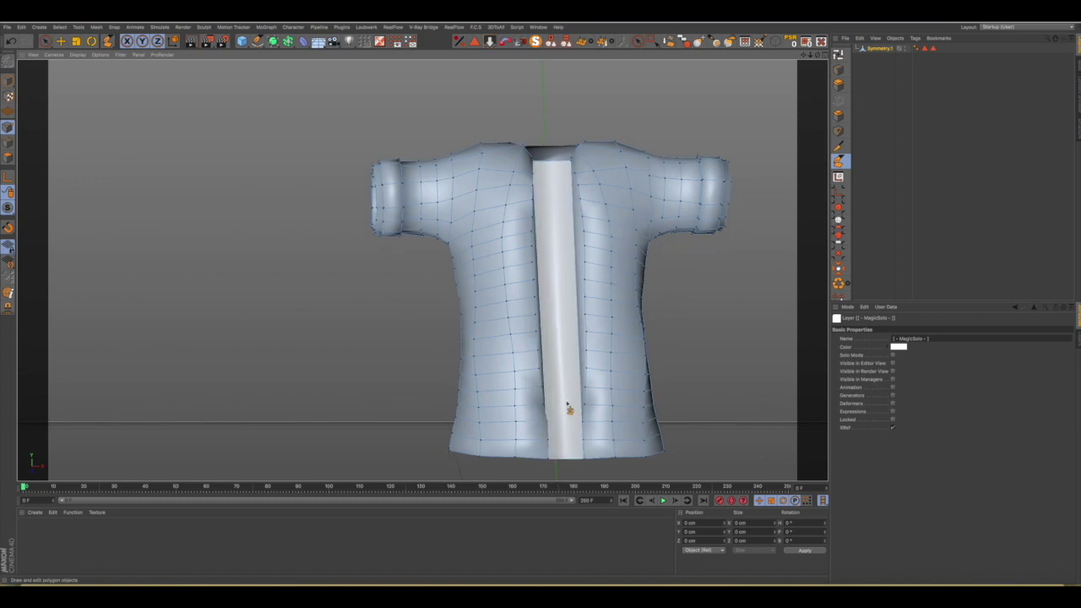
scroll(569, 409, "up", 5)
mouse_move(544, 380)
left_mouse_down("alt")
mouse_move(513, 367)
mouse_move(519, 343)
left_mouse_up("alt")
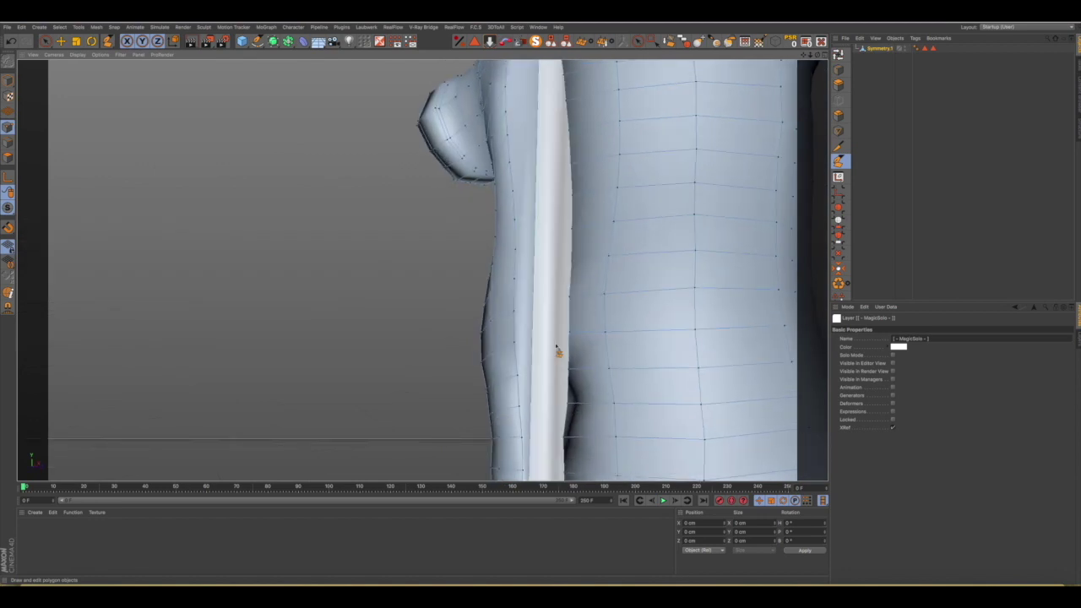
scroll(556, 349, "down", 5)
Pick the Extrude tool, orbit to the shirt's side, then switch to Line Cut with K.
left_click(839, 85)
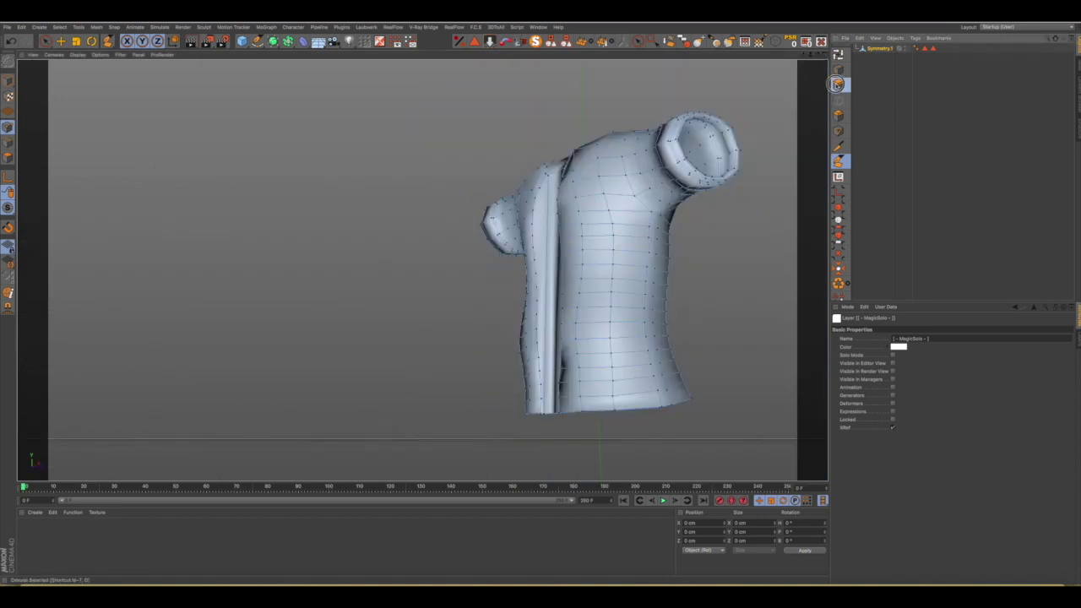
scroll(537, 403, "up", 5)
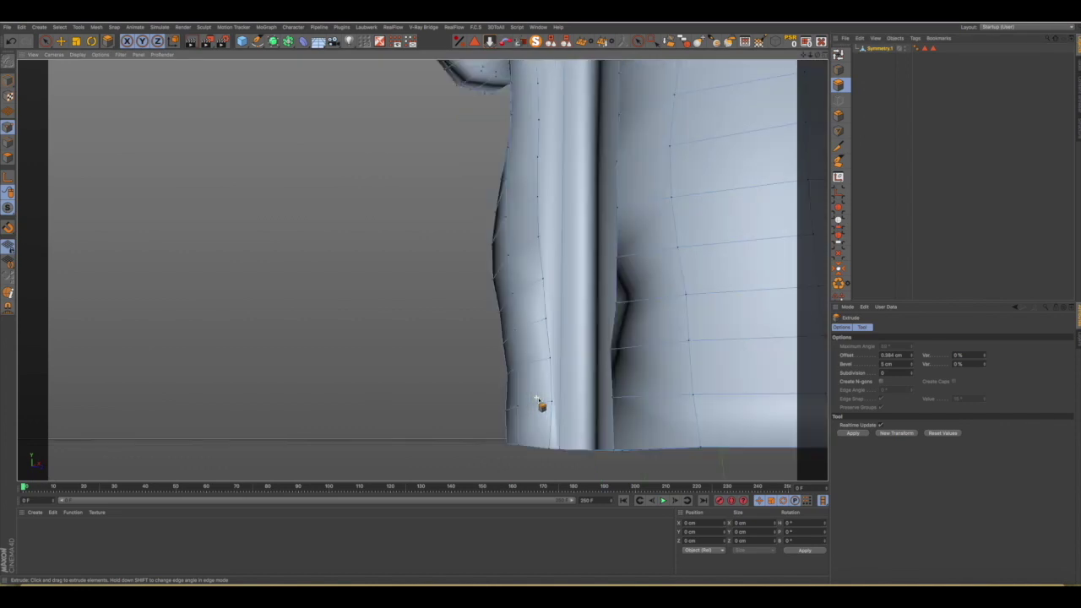
scroll(559, 413, "up", 2)
scroll(557, 411, "up", 1)
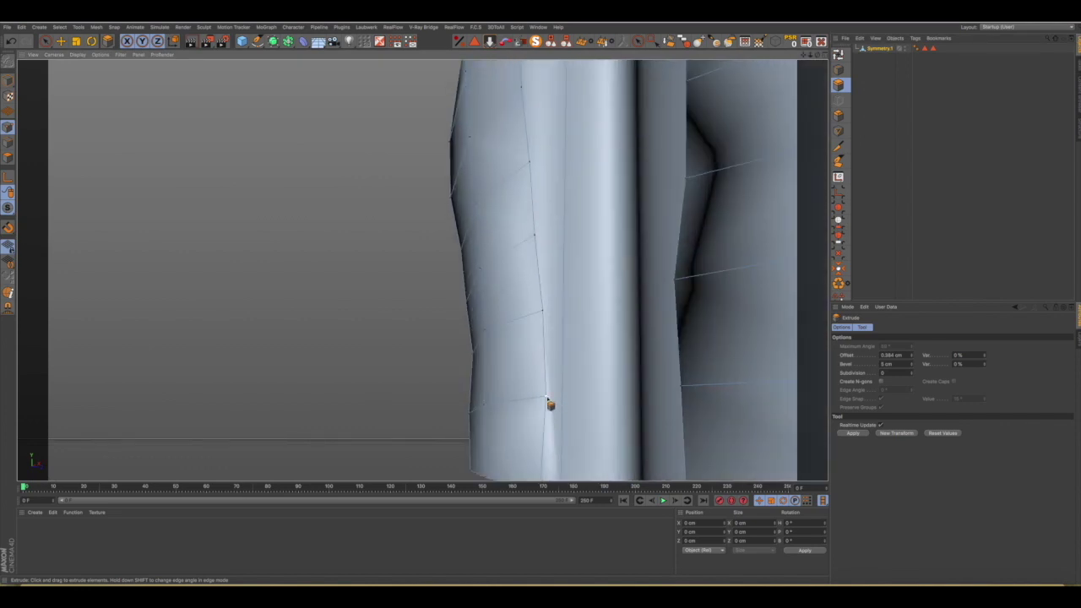
left_click_drag(550, 404, 611, 407, "alt")
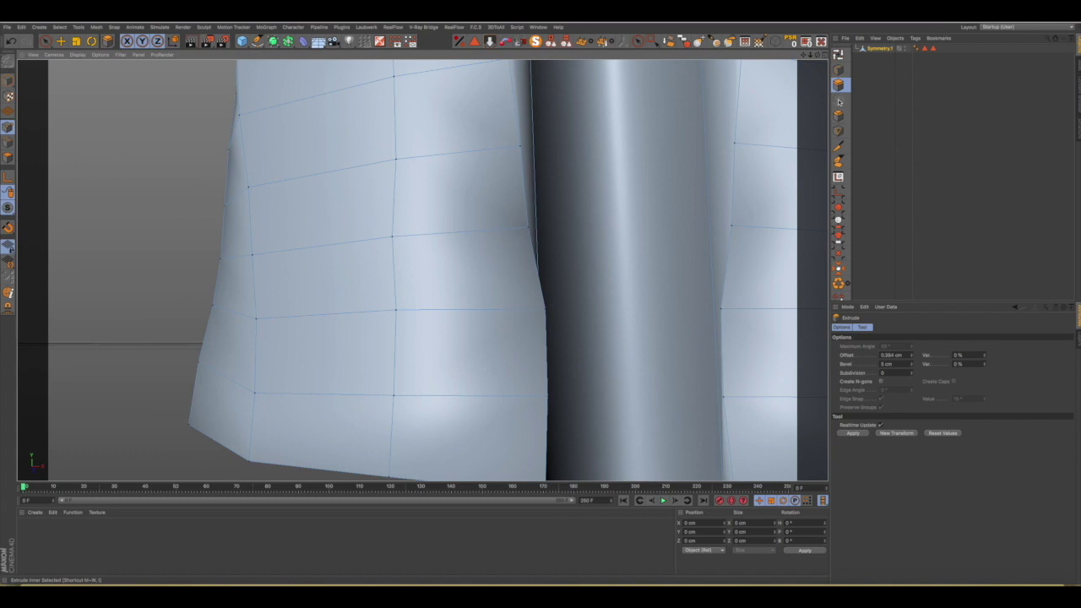
key("k")
key("k")
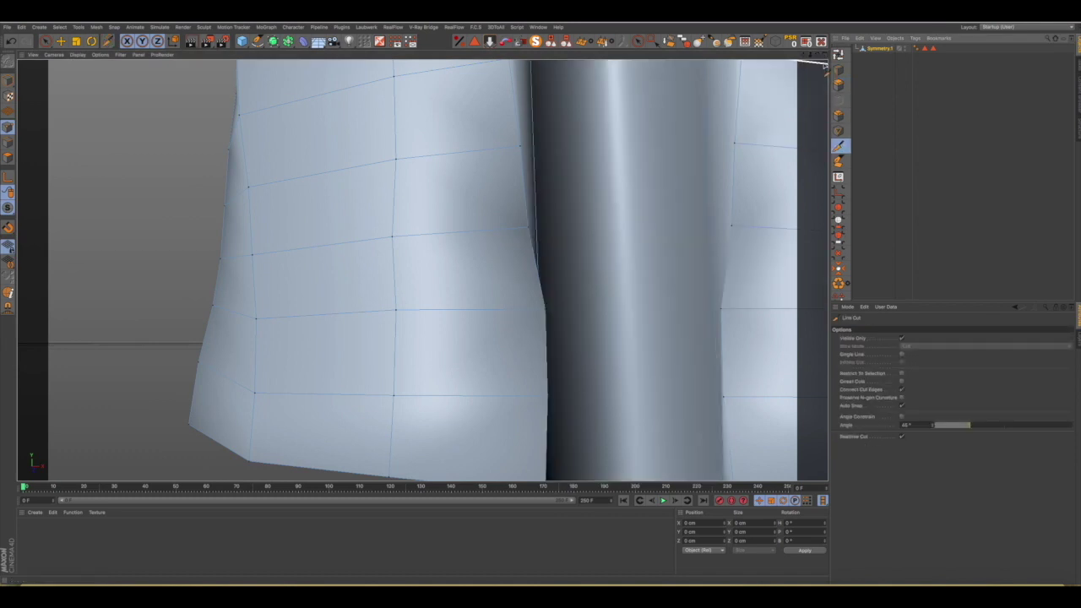
Line-cut across the placket near the hem, from one side to the other.
left_click(825, 55)
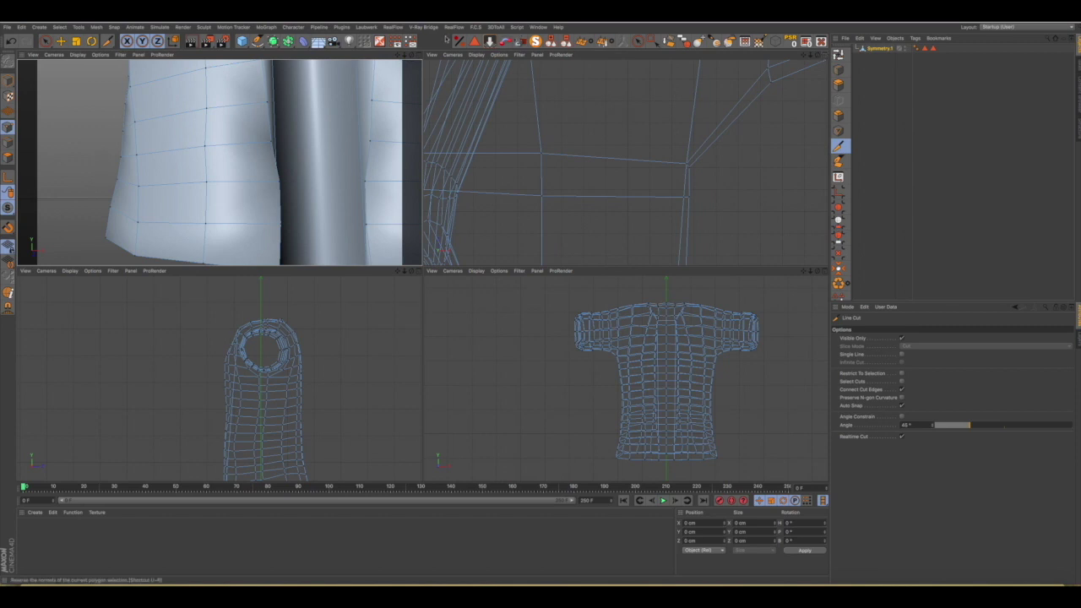
left_click(418, 57)
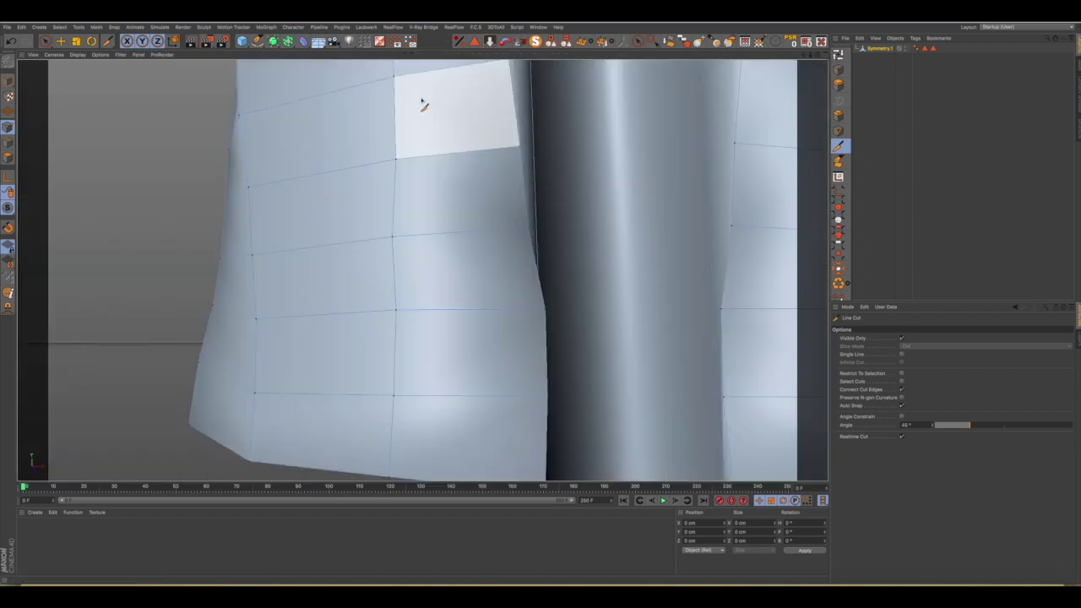
scroll(450, 173, "down", 3)
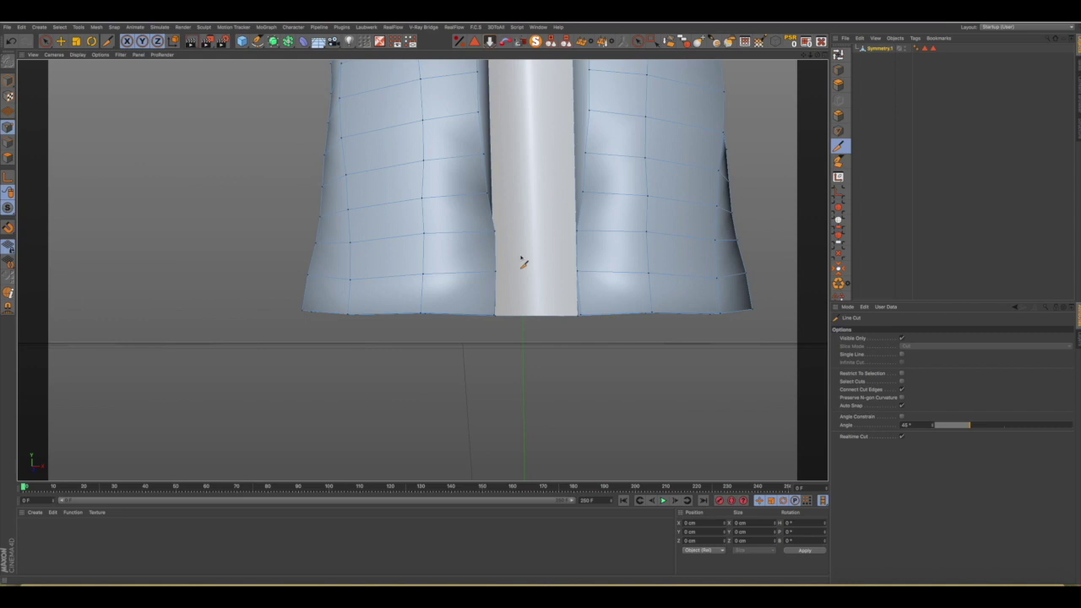
left_click_drag(521, 262, 577, 282, "alt")
scroll(570, 280, "up", 3)
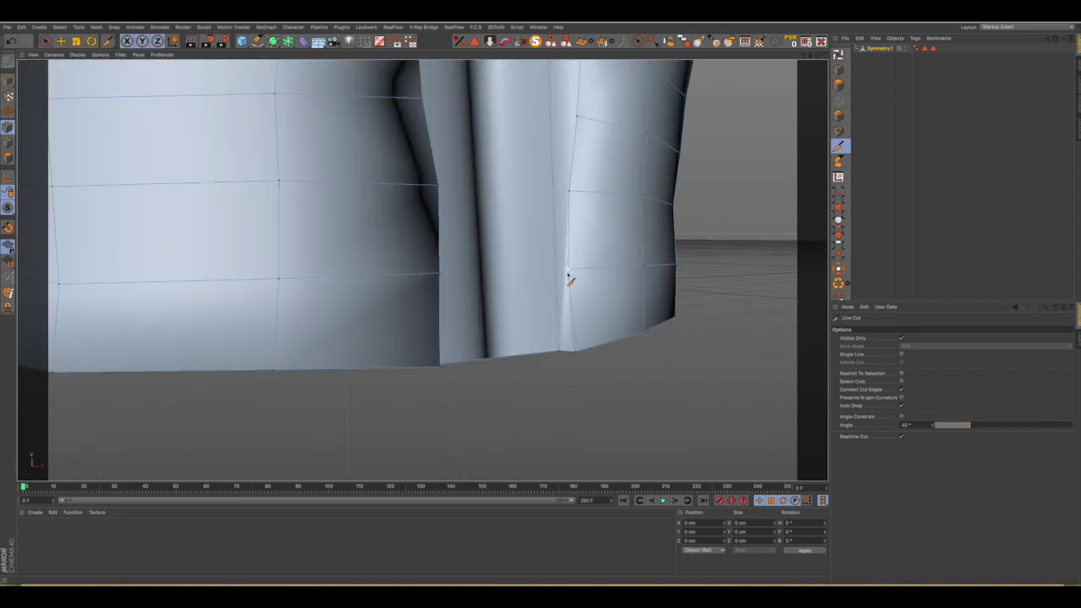
left_click(563, 275)
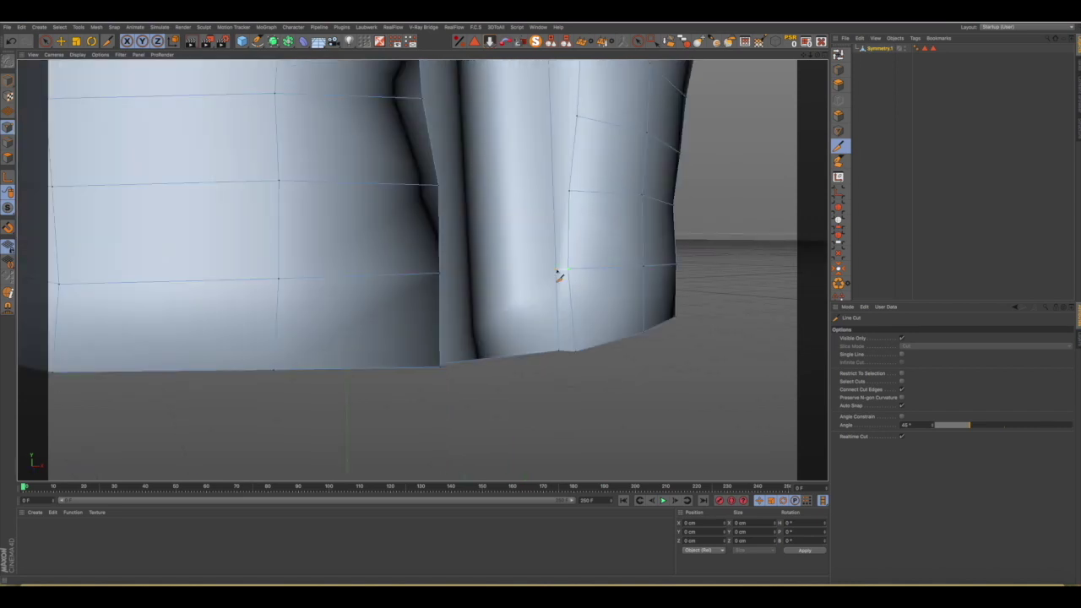
left_click_drag(541, 268, 429, 275, "alt")
left_click(426, 269)
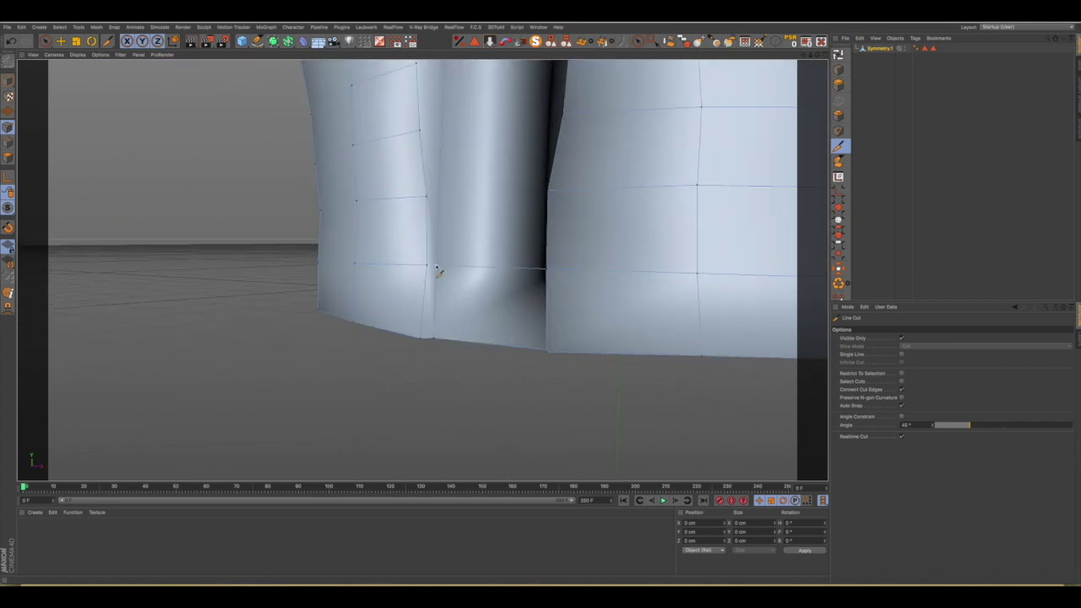
Add more cuts linking the horizontal edge to the placket's vertical edges.
scroll(435, 272, "up", 3)
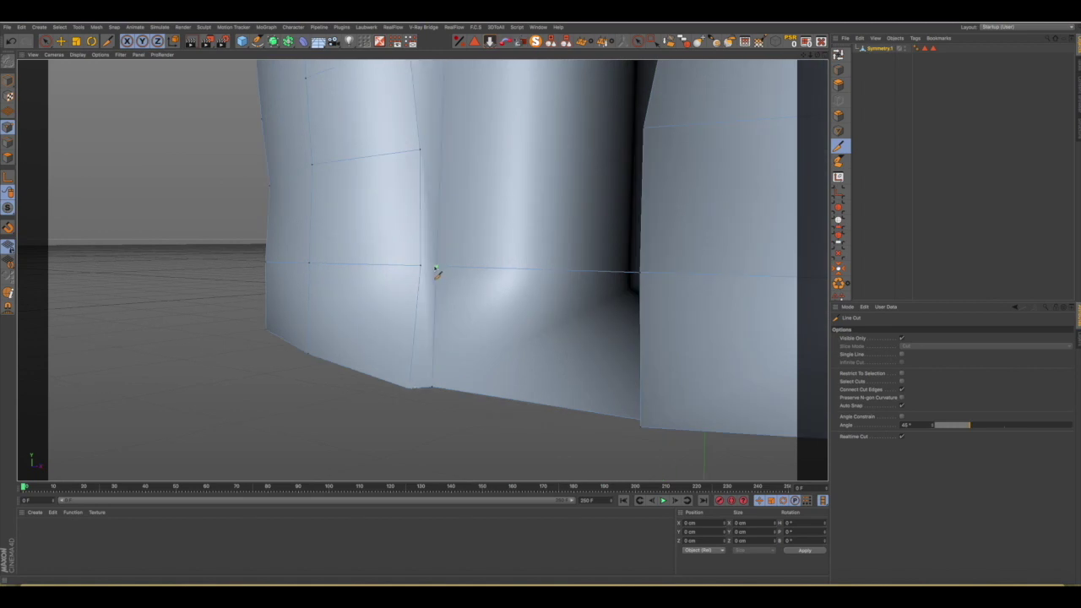
left_click(421, 267)
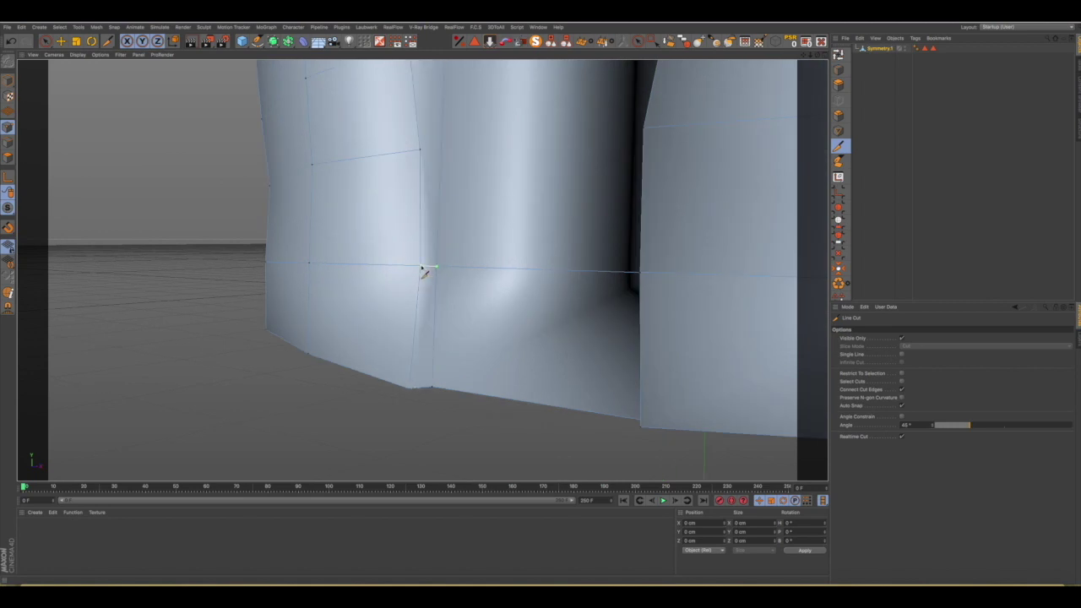
mouse_move(475, 308)
left_mouse_down("alt")
mouse_move(454, 313)
mouse_move(465, 329)
left_mouse_up("alt")
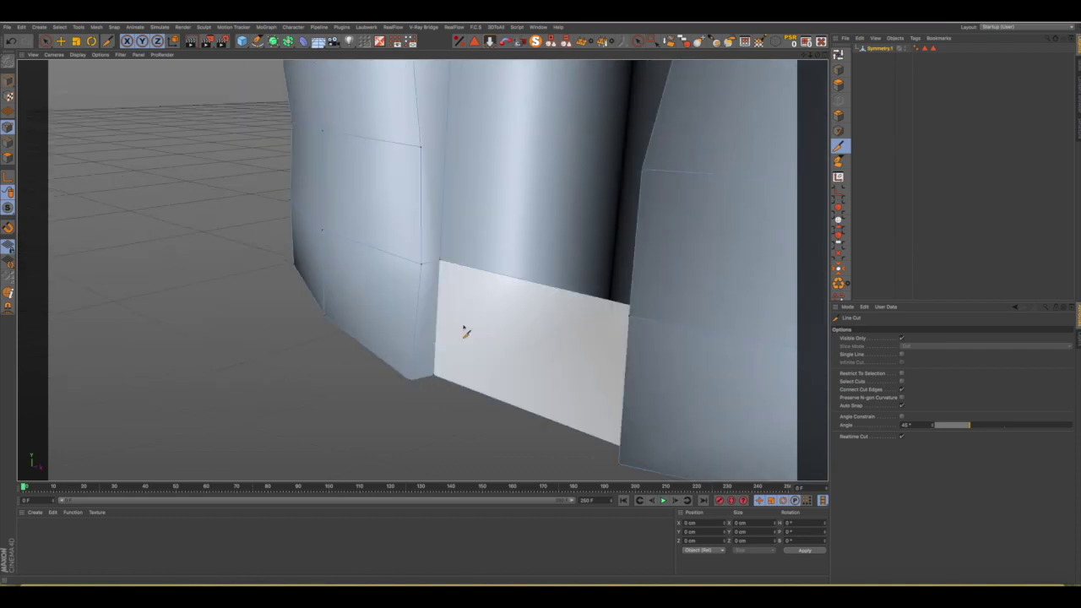
left_click(421, 148)
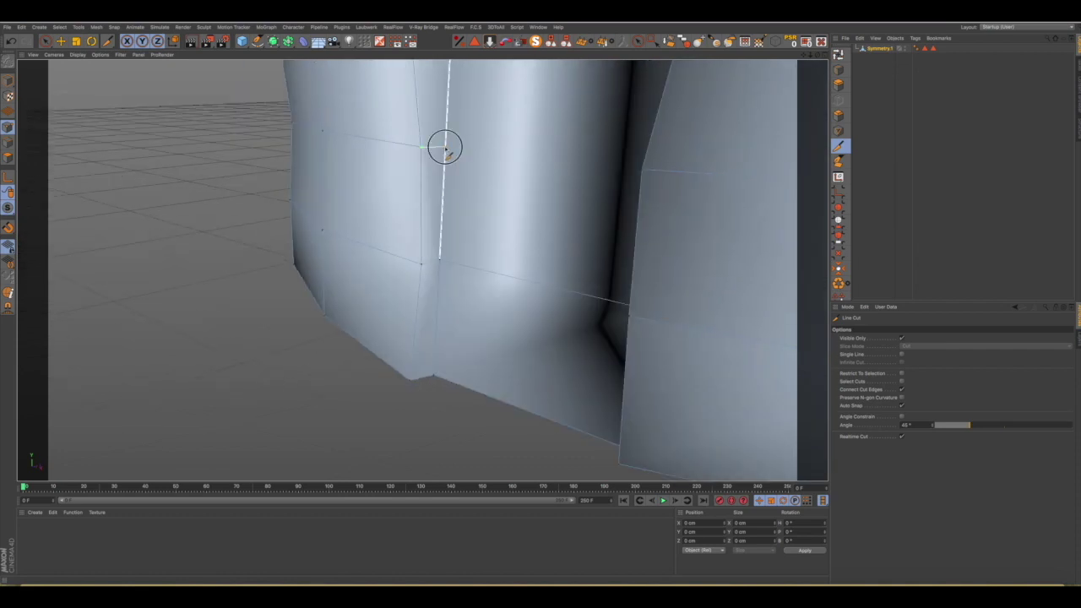
left_click(446, 148)
left_click_drag(445, 148, 560, 147, "alt")
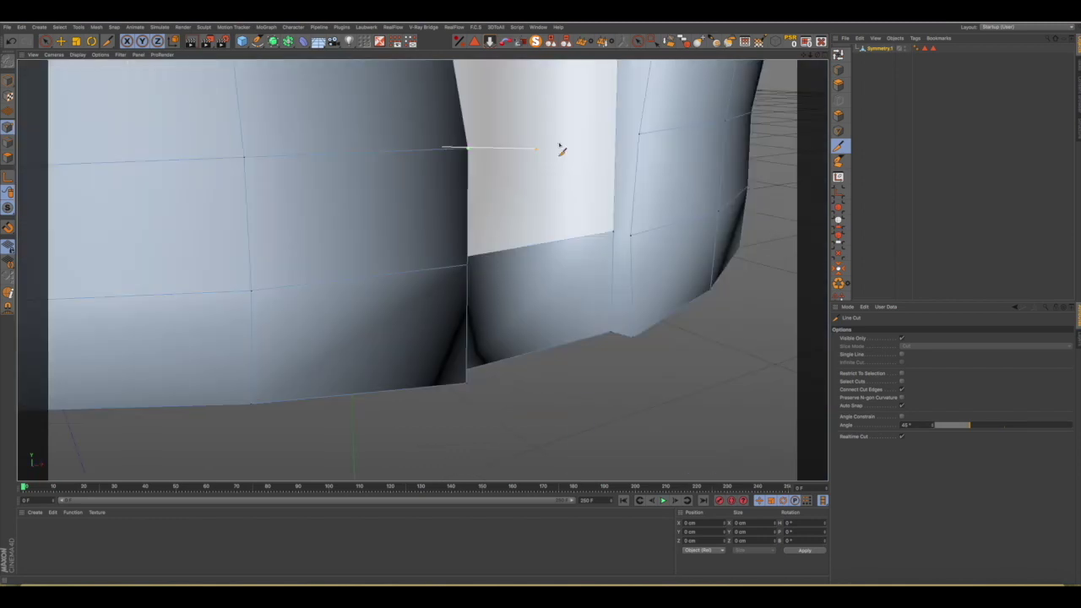
left_click(613, 138)
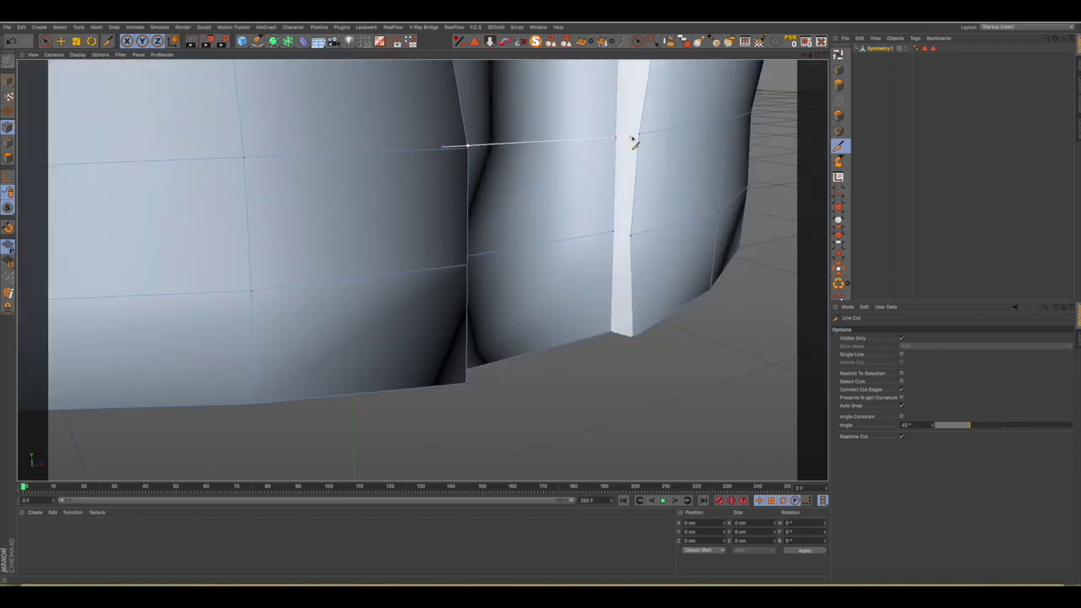
Orbit up to the upper torso and switch to the Move tool.
mouse_move(639, 222)
left_mouse_down("alt")
mouse_move(463, 374)
mouse_move(541, 332)
mouse_move(468, 248)
mouse_move(535, 206)
mouse_move(562, 169)
left_mouse_up("alt")
left_click_drag(467, 92, 459, 449, "alt")
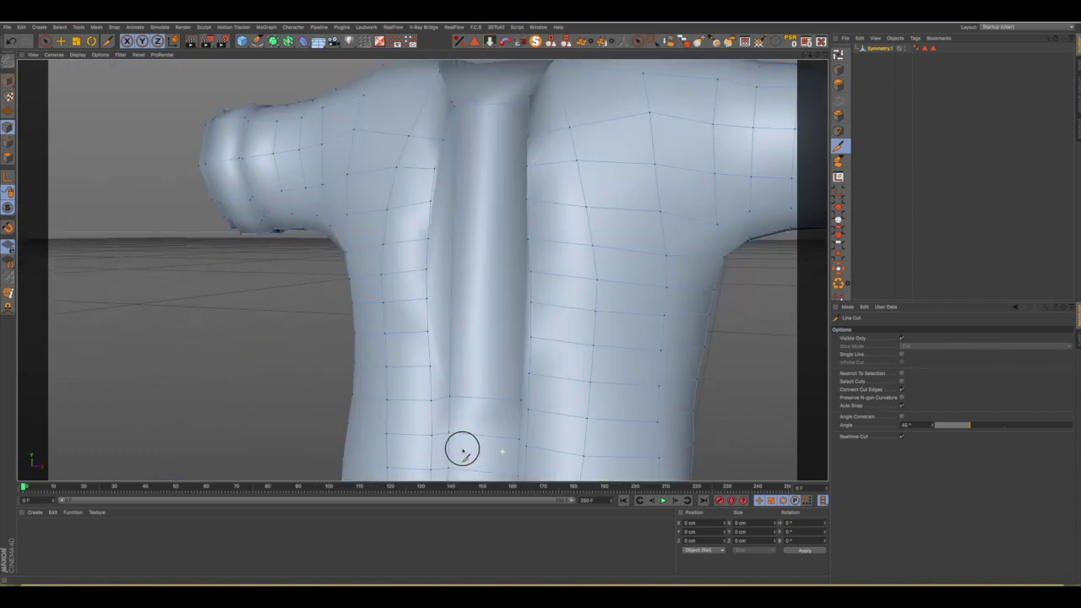
mouse_move(543, 242)
right_mouse_down("alt")
mouse_move(393, 179)
mouse_move(548, 321)
right_mouse_up("alt")
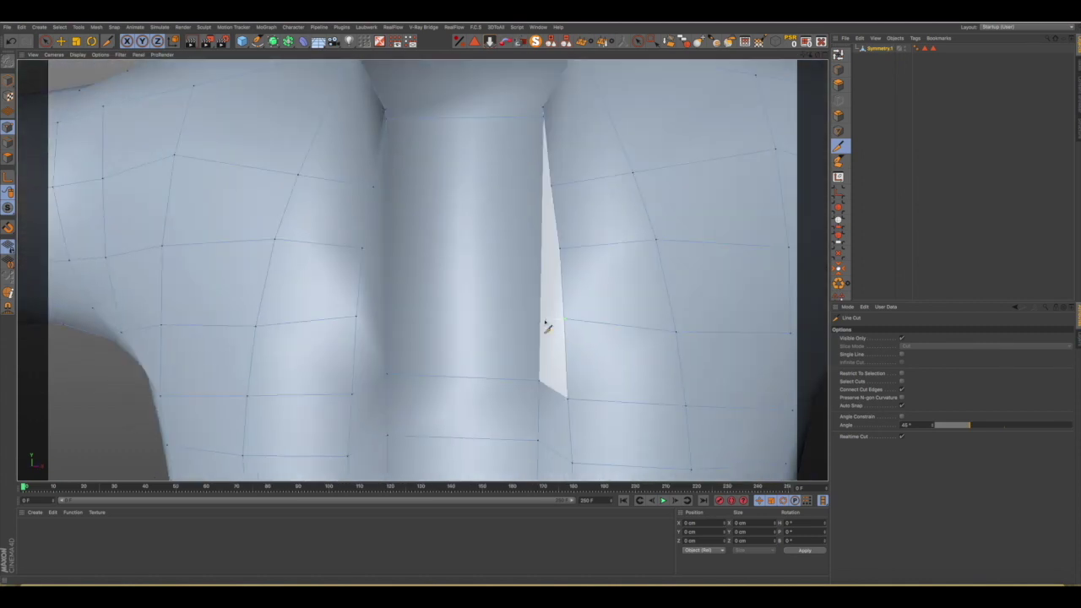
left_click_drag(544, 189, 485, 188, "alt")
key("e")
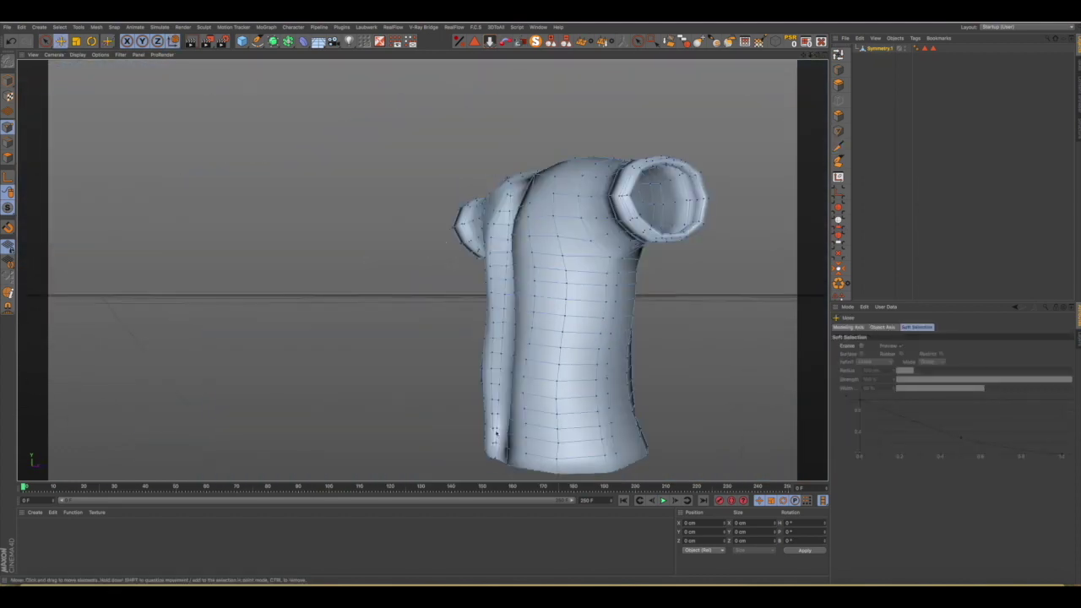
scroll(490, 429, "up", 5)
Switch to Live Selection, orbit to the shirt's front, and deselect all polygons.
scroll(495, 381, "up", 5)
key("m")
key("p")
scroll(443, 150, "down", 5)
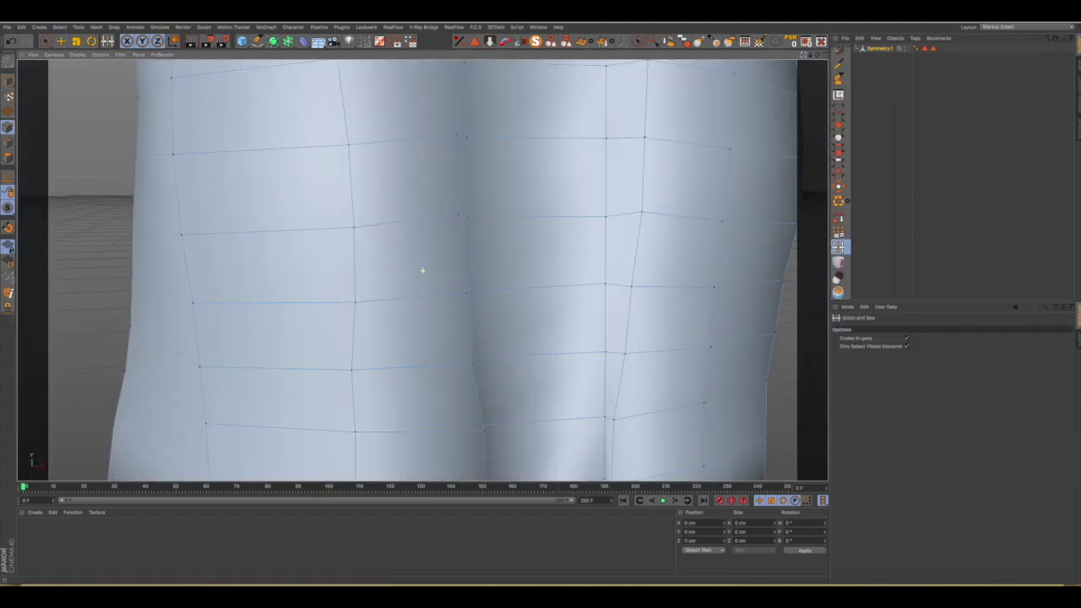
left_click_drag(423, 273, 507, 279, "alt")
key("9")
left_click_drag(459, 386, 538, 280, "alt")
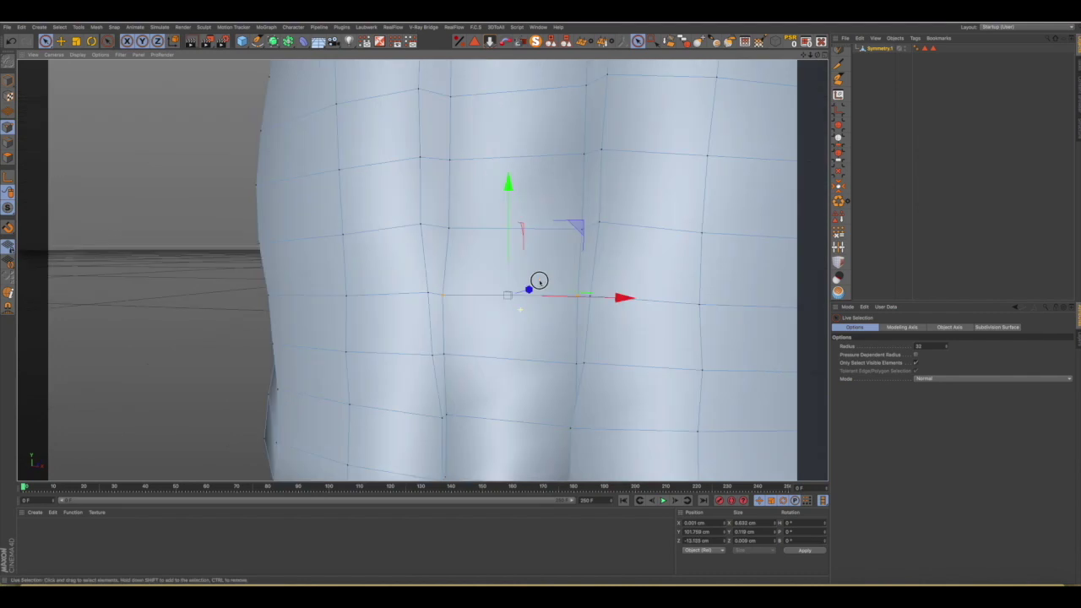
scroll(550, 160, "down", 5)
mouse_move(104, 133)
left_mouse_down("alt")
mouse_move(335, 179)
mouse_move(338, 157)
mouse_move(289, 181)
mouse_move(289, 232)
mouse_move(392, 153)
mouse_move(401, 164)
mouse_move(395, 241)
mouse_move(437, 182)
mouse_move(354, 181)
mouse_move(338, 164)
mouse_move(355, 168)
left_mouse_up("alt")
scroll(401, 184, "up", 5)
key("ctrl+shift+a")
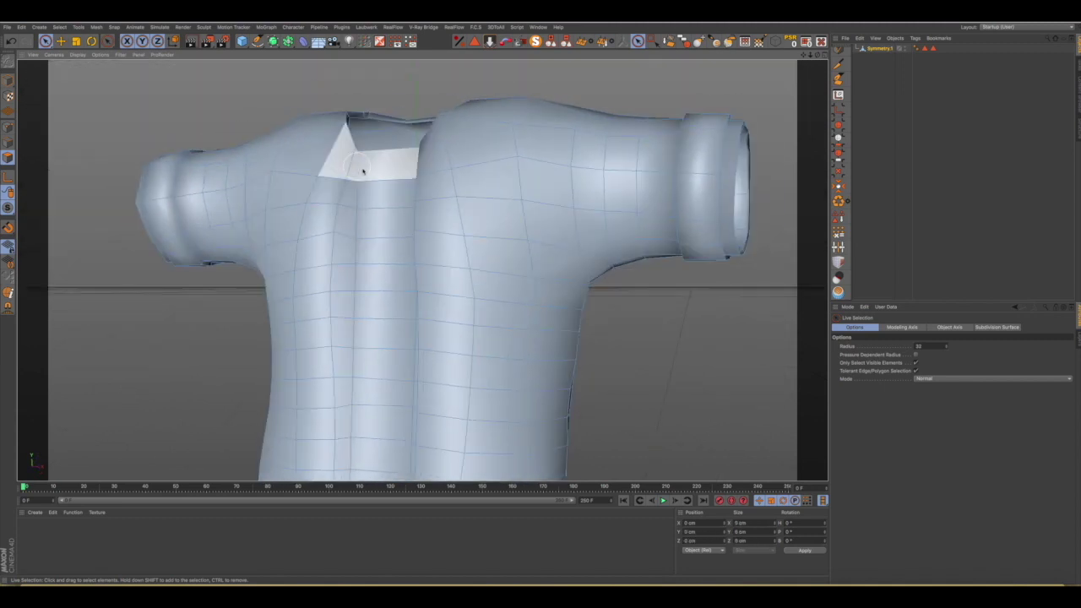
In Points mode, Live Select the points along the placket edge.
left_click(9, 127)
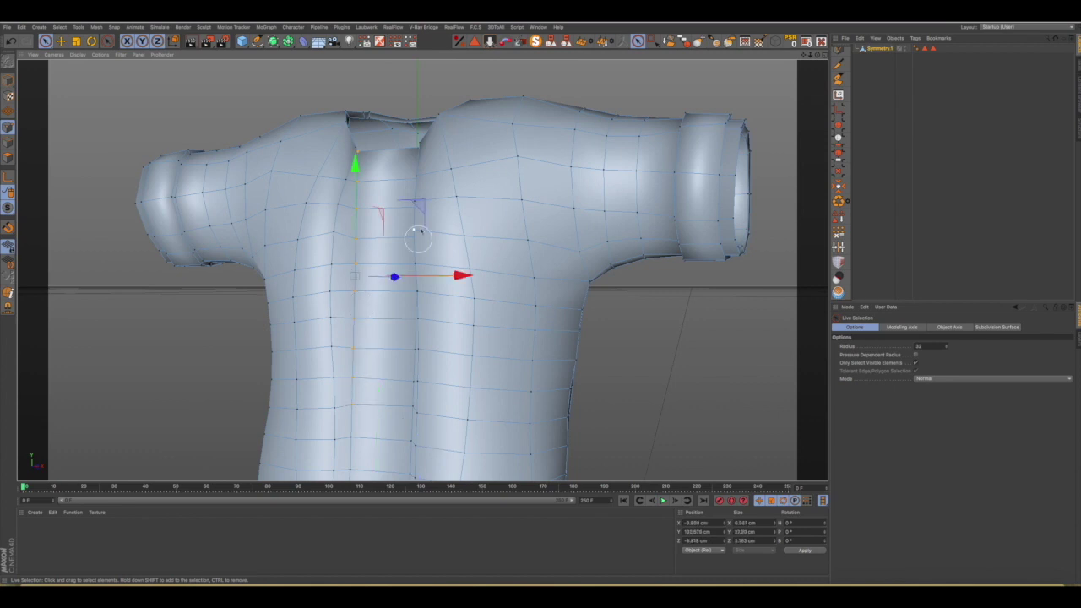
scroll(417, 231, "down", 5)
scroll(391, 418, "up", 2)
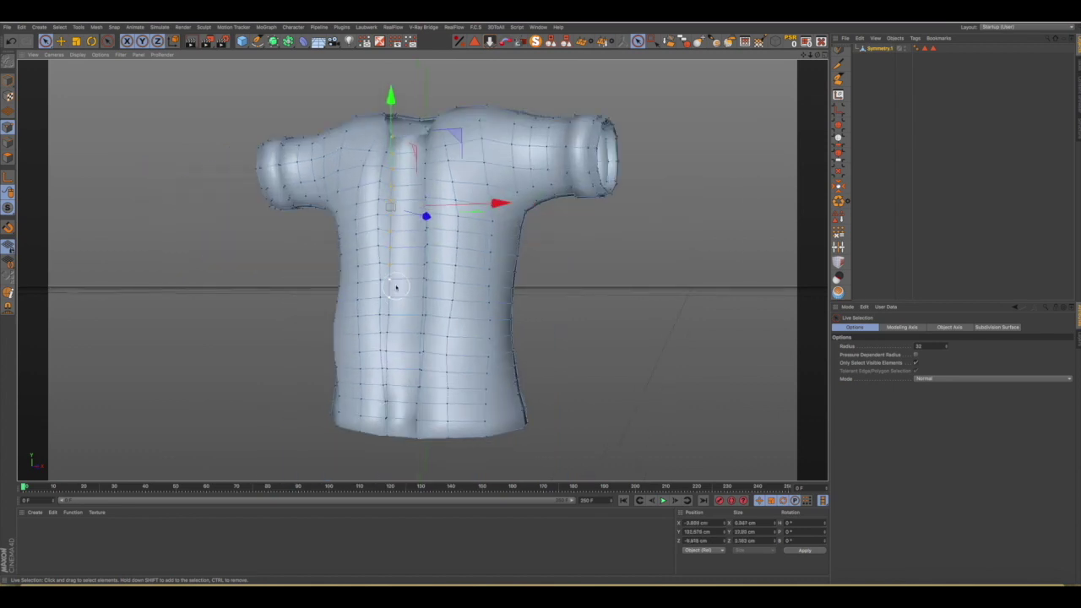
left_click_drag(396, 310, 378, 337, "alt")
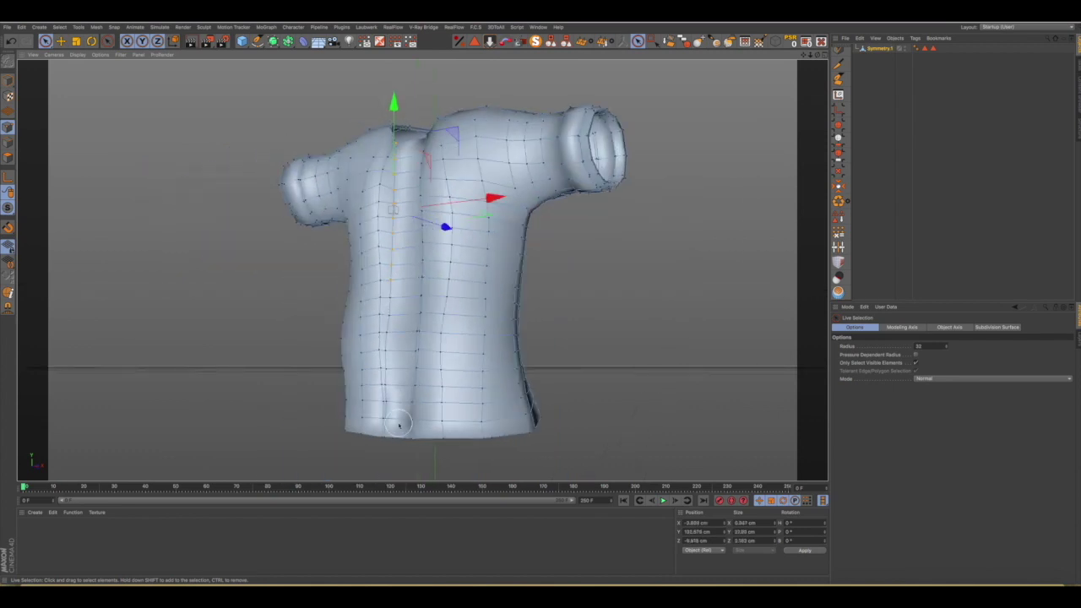
scroll(397, 427, "up", 2)
scroll(384, 441, "up", 2)
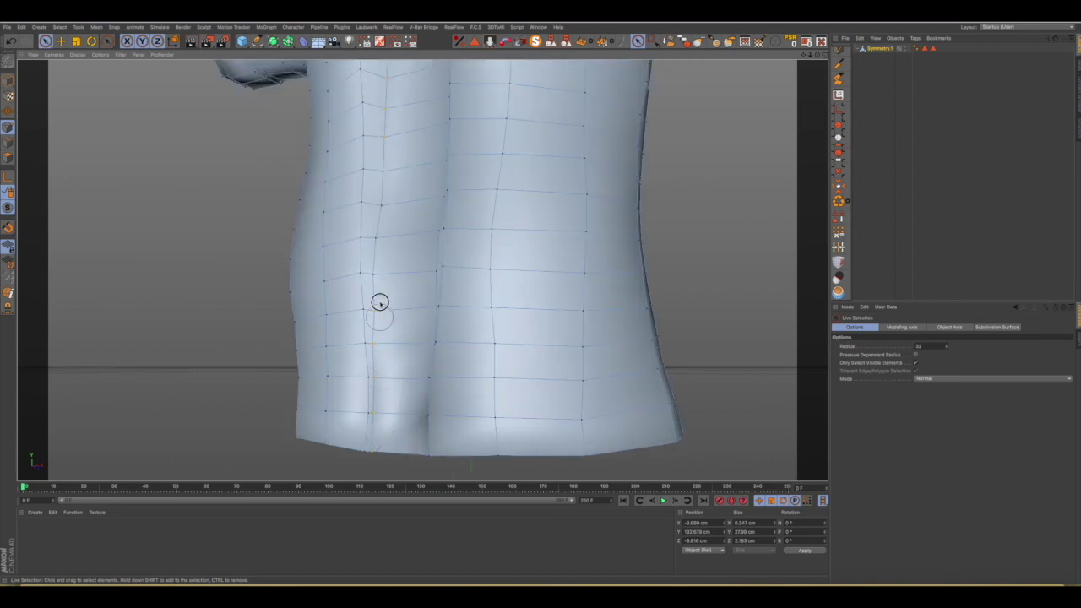
left_click(380, 157)
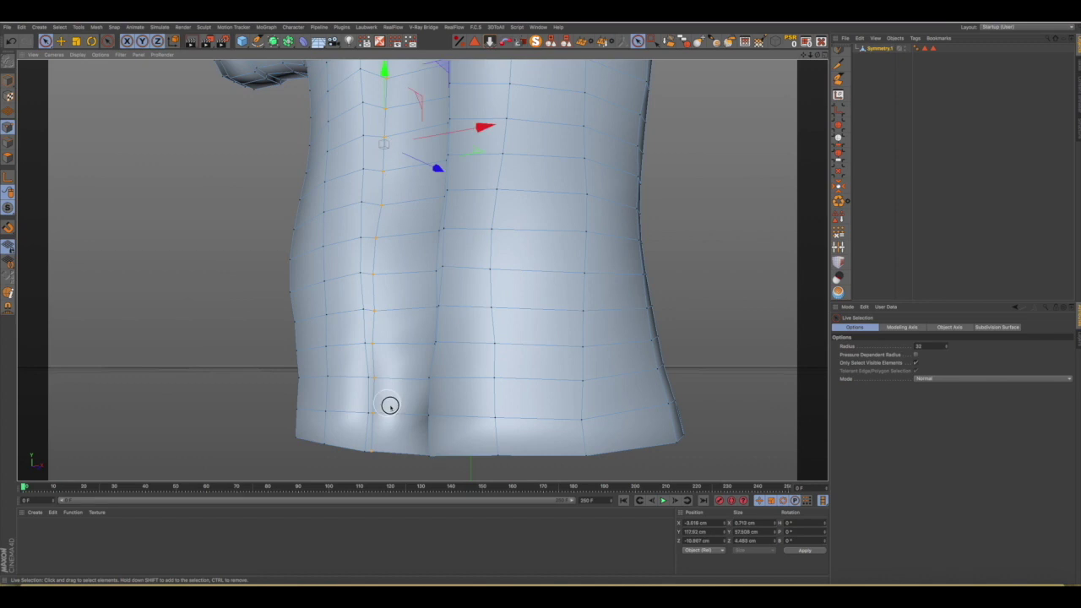
left_click_drag(390, 406, 427, 434, "alt")
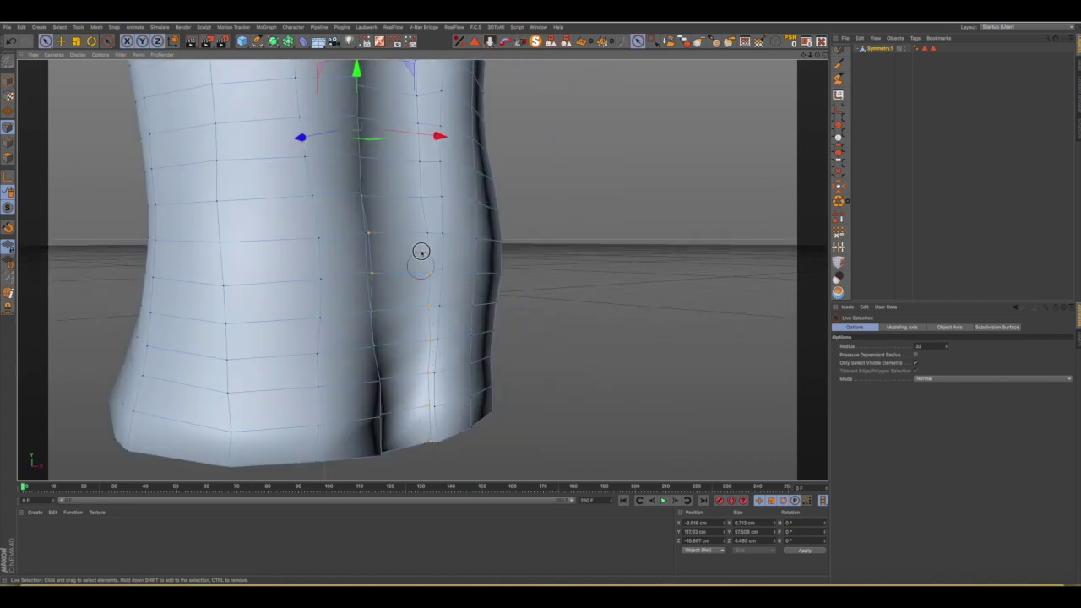
left_click(413, 88, "shift")
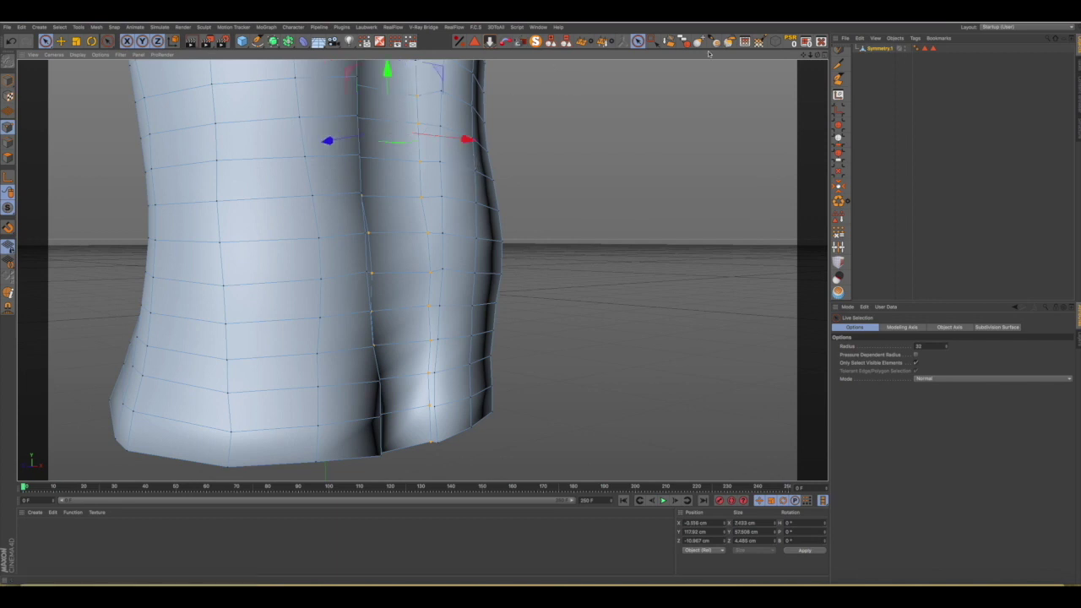
mouse_move(506, 56)
middle_mouse_down("alt")
mouse_move(522, 168)
mouse_move(519, 304)
middle_mouse_up("alt")
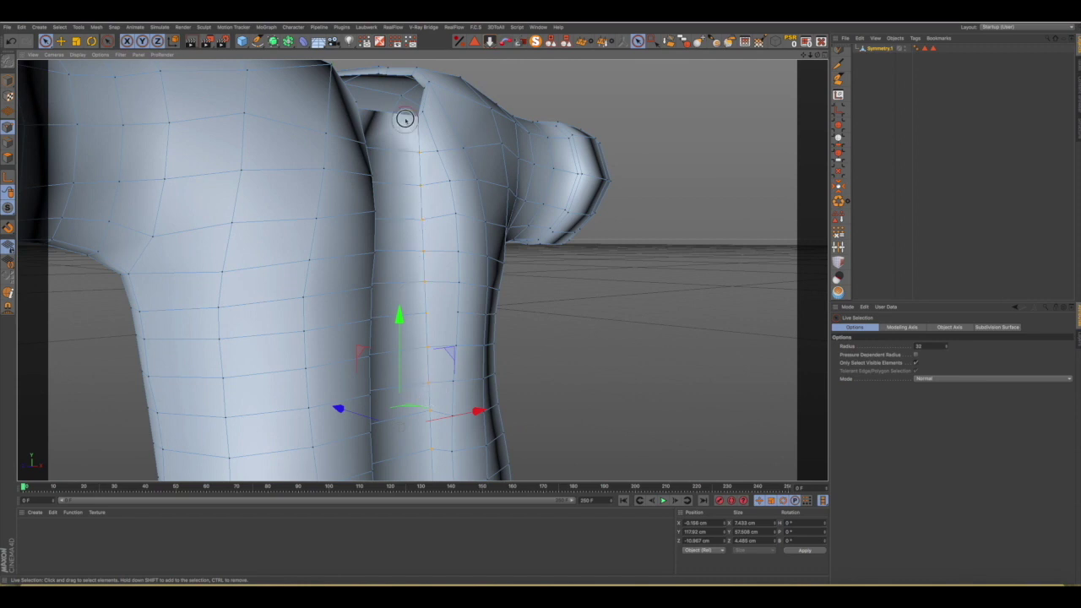
mouse_move(402, 198)
left_mouse_down("alt")
mouse_move(289, 242)
mouse_move(244, 244)
mouse_move(296, 226)
left_mouse_up("alt")
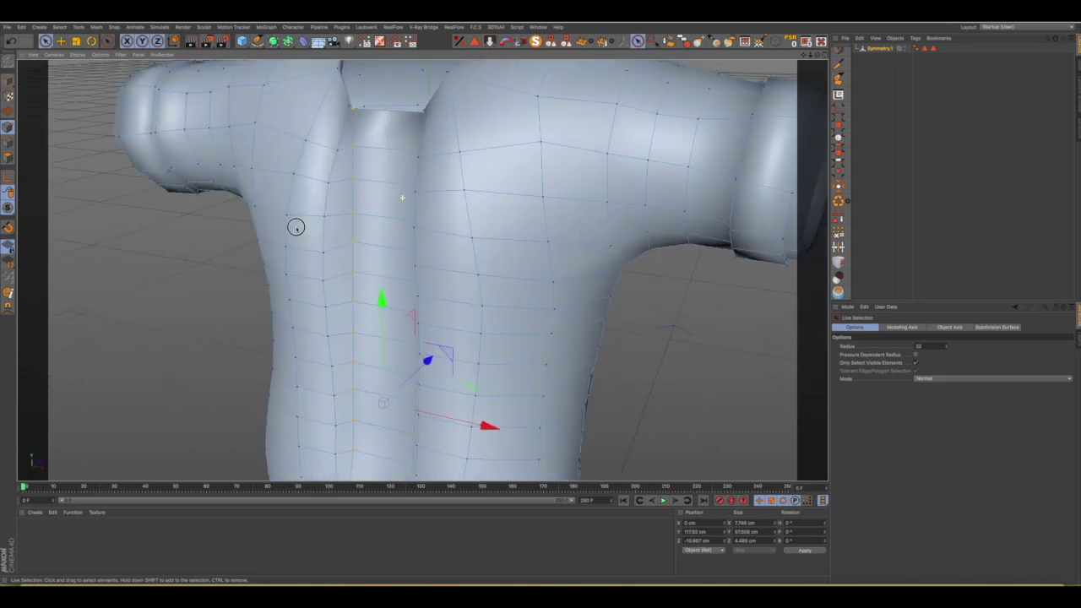
Scale the selected placket points together.
key("t")
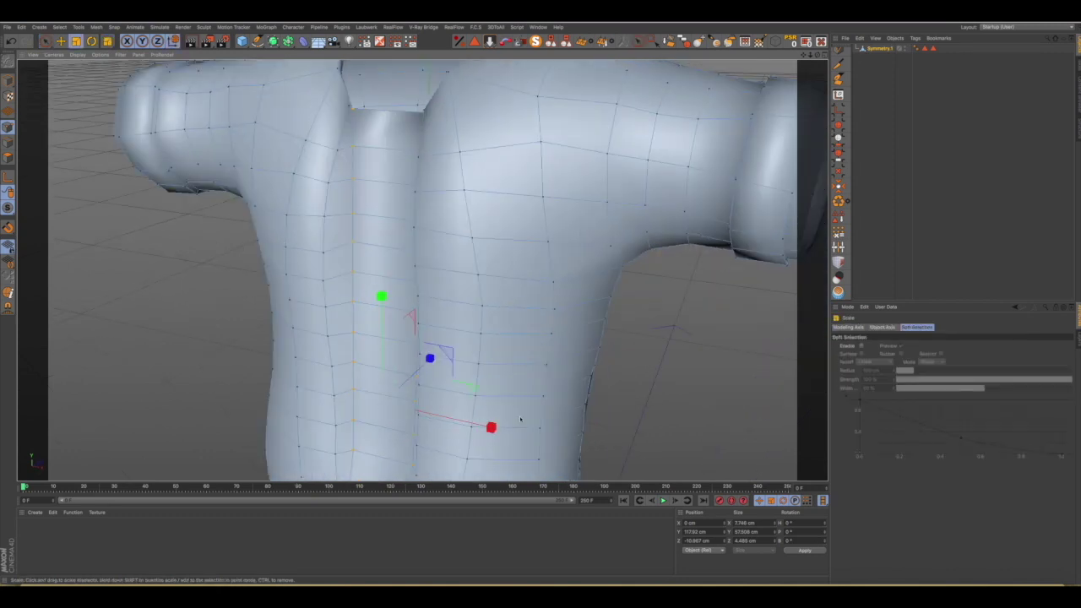
mouse_move(494, 427)
left_mouse_down()
mouse_move(592, 449)
mouse_move(657, 443)
left_mouse_up()
scroll(515, 233, "down", 5)
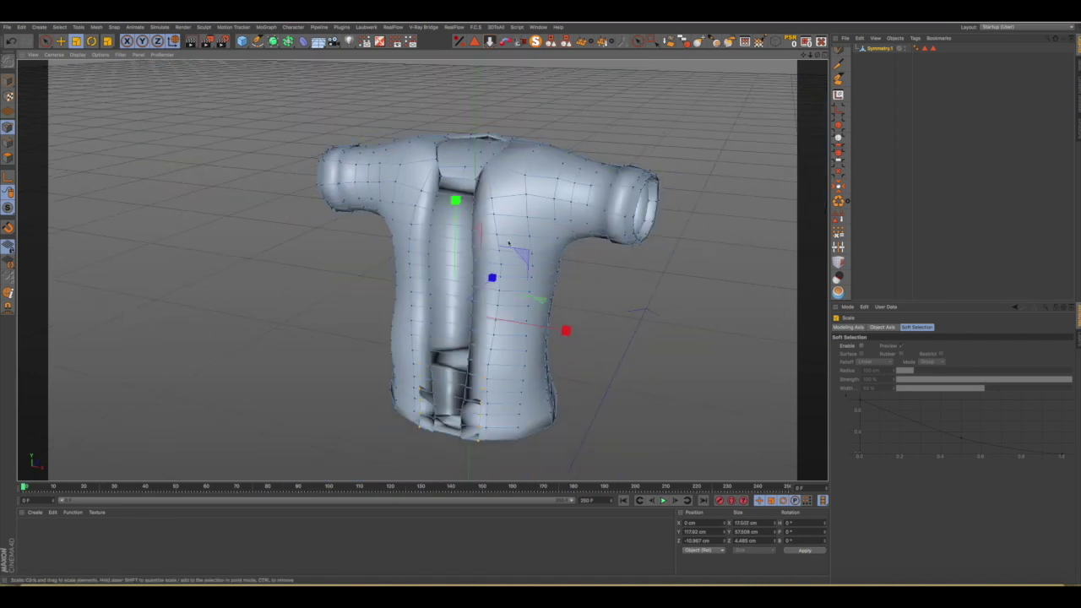
left_click_drag(502, 252, 479, 353, "alt")
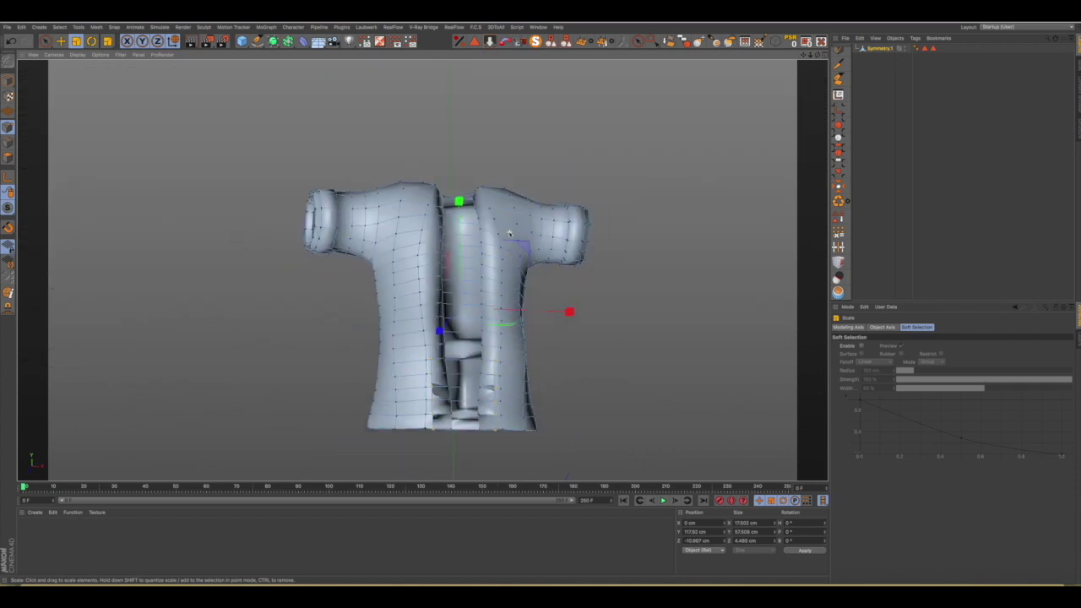
scroll(463, 399, "up", 5)
scroll(466, 380, "up", 2)
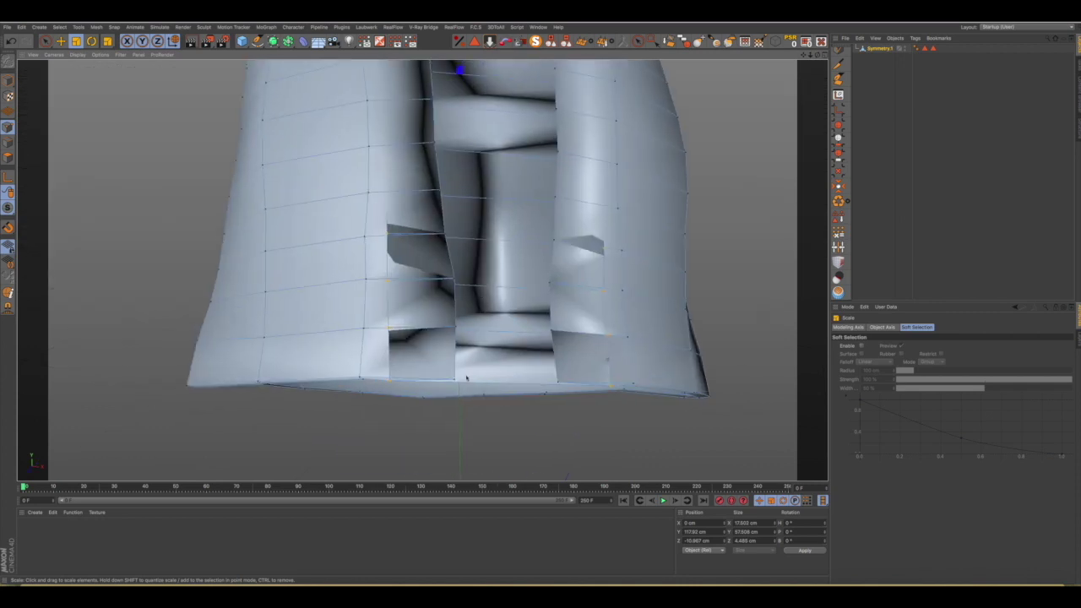
mouse_move(467, 353)
left_mouse_down("alt")
mouse_move(454, 241)
mouse_move(446, 347)
mouse_move(507, 309)
mouse_move(696, 314)
left_mouse_up("alt")
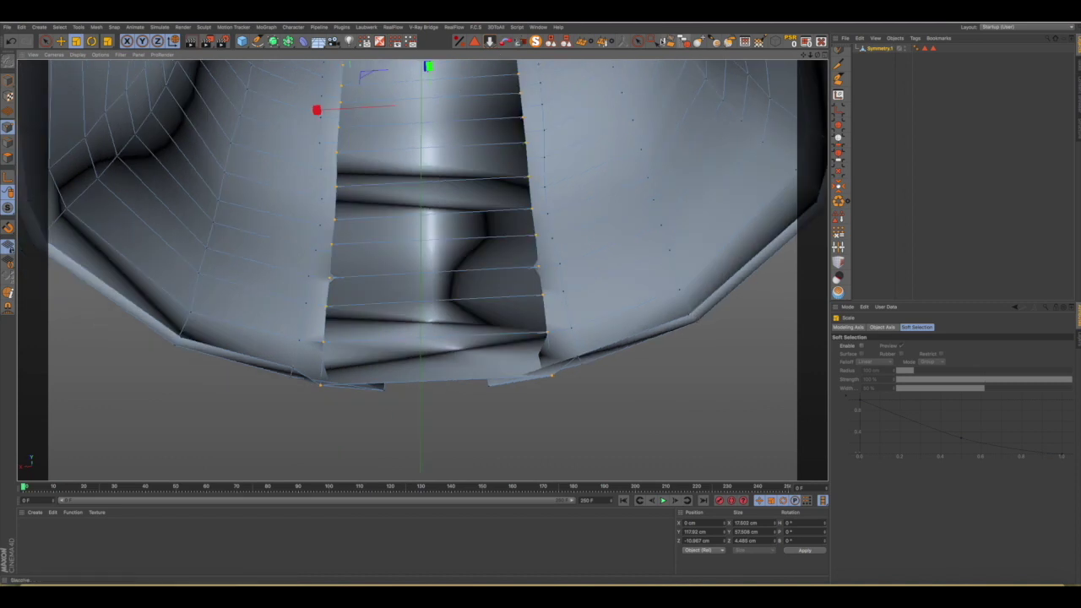
Rectangle-select the lower placket points and nudge them slightly into place.
key("0")
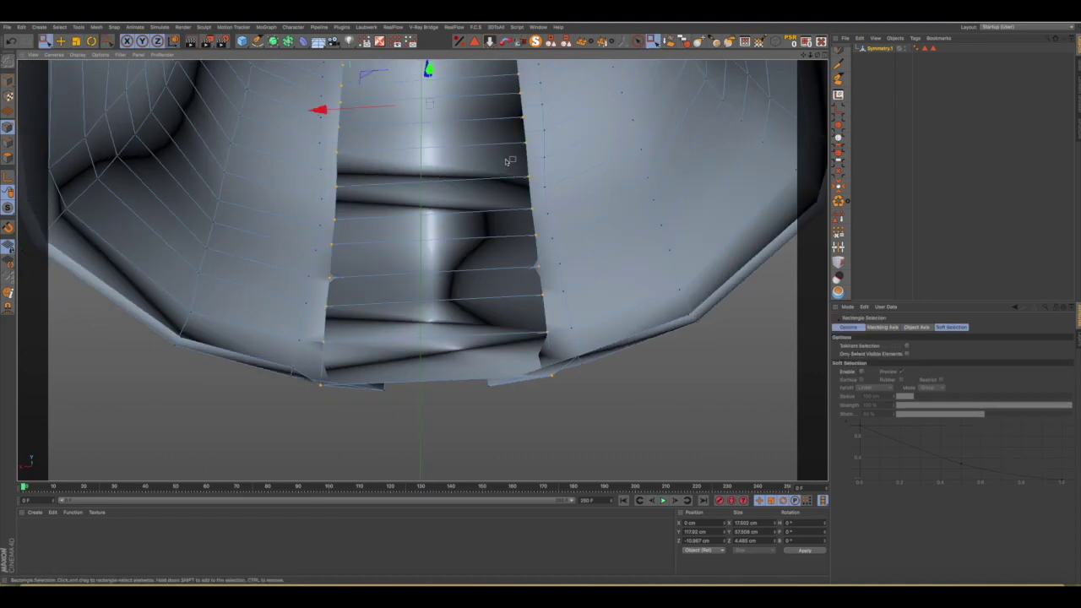
mouse_move(512, 230)
left_mouse_down()
mouse_move(526, 333)
mouse_move(548, 380)
mouse_move(539, 385)
left_mouse_up()
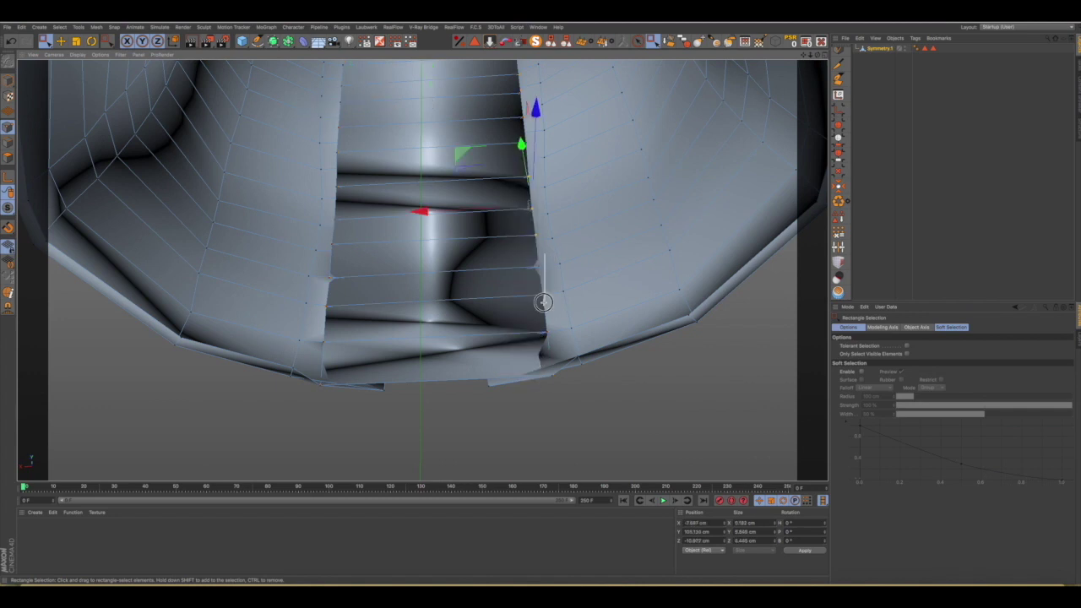
left_click_drag(544, 302, 534, 332)
mouse_move(535, 387)
left_mouse_down()
mouse_move(497, 390)
mouse_move(545, 400)
left_mouse_up()
left_click_drag(545, 400, 530, 403, "alt")
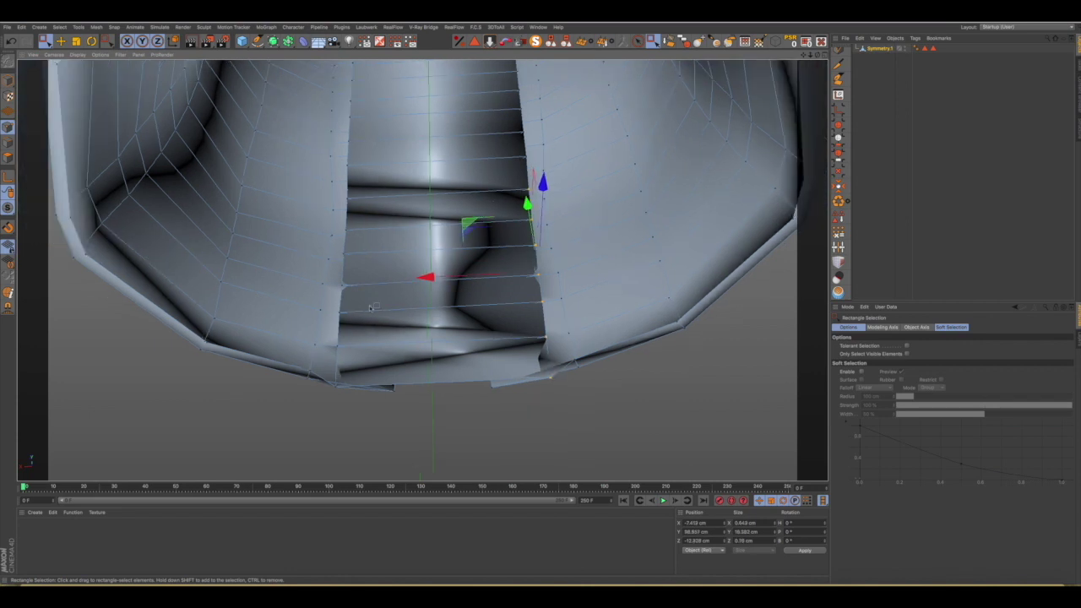
left_click_drag(348, 227, 335, 407)
mouse_move(443, 287)
left_mouse_down("alt")
mouse_move(361, 191)
mouse_move(196, 263)
mouse_move(229, 282)
mouse_move(211, 281)
mouse_move(254, 262)
left_mouse_up("alt")
In Polygons mode, Live Select the placket polygon column and push it outward and down.
left_click(8, 157)
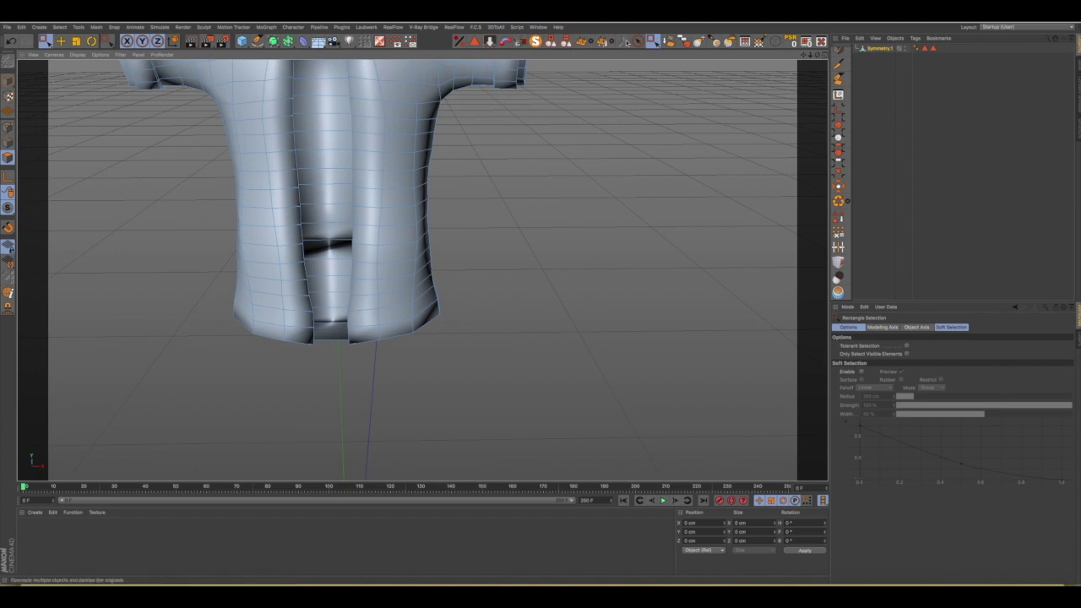
key("9")
left_click_drag(321, 140, 324, 362)
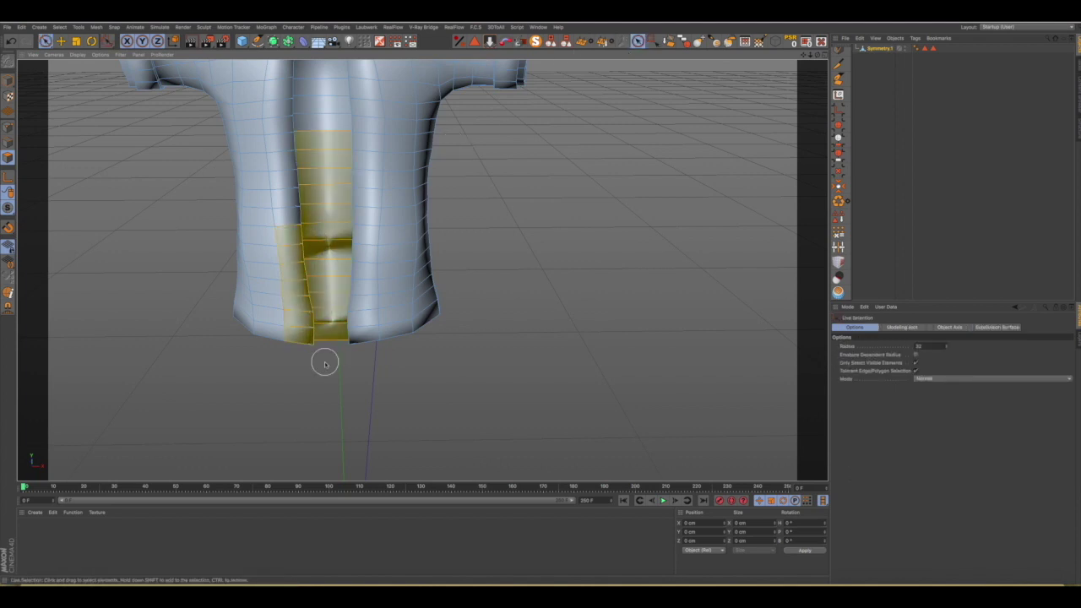
left_click_drag(355, 313, 348, 340)
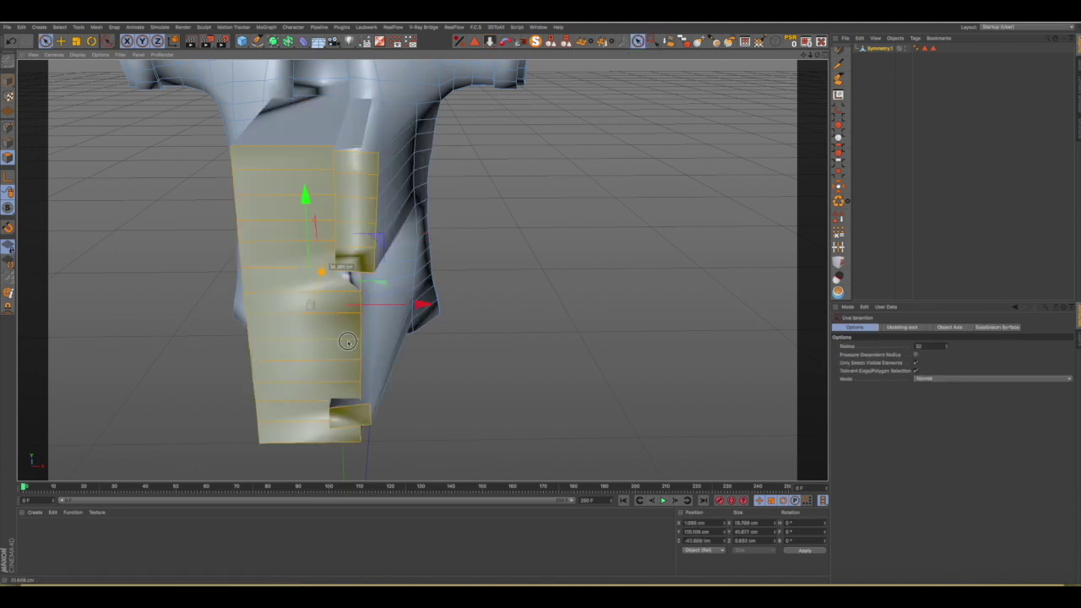
scroll(348, 340, "down", 5)
mouse_move(355, 297)
left_mouse_down("alt")
mouse_move(442, 274)
mouse_move(481, 242)
mouse_move(541, 152)
mouse_move(623, 169)
left_mouse_up("alt")
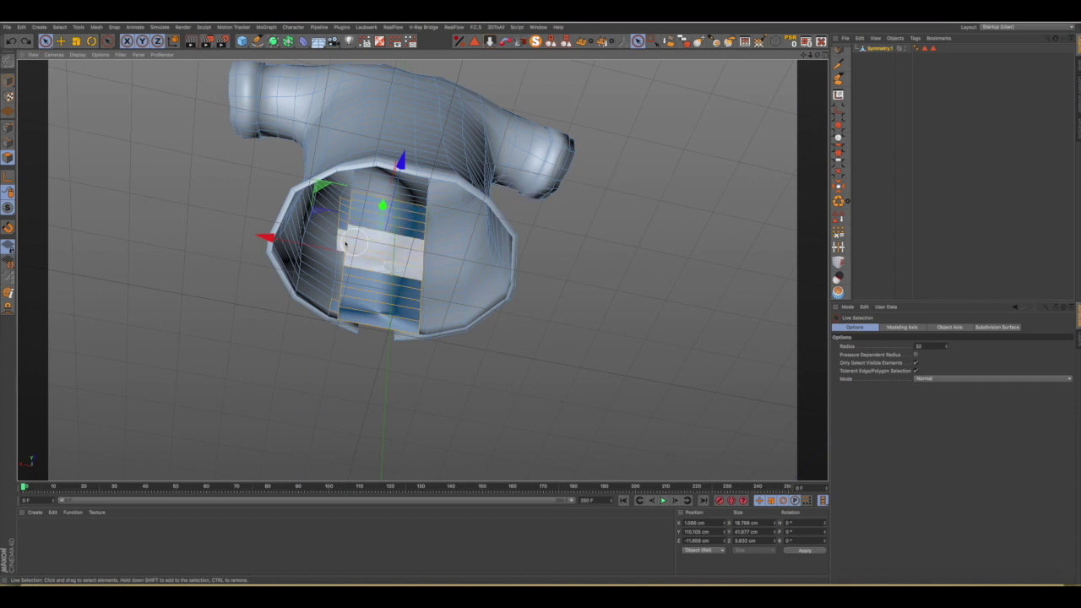
Add the lower rim polygons and the upper front strip to the selection.
mouse_move(333, 306)
left_mouse_down("shift")
mouse_move(386, 309)
mouse_move(408, 303)
mouse_move(397, 287)
mouse_move(691, 235)
mouse_move(702, 256)
left_mouse_up("shift")
scroll(411, 306, "up", 5)
left_click_drag(410, 307, 455, 317, "alt")
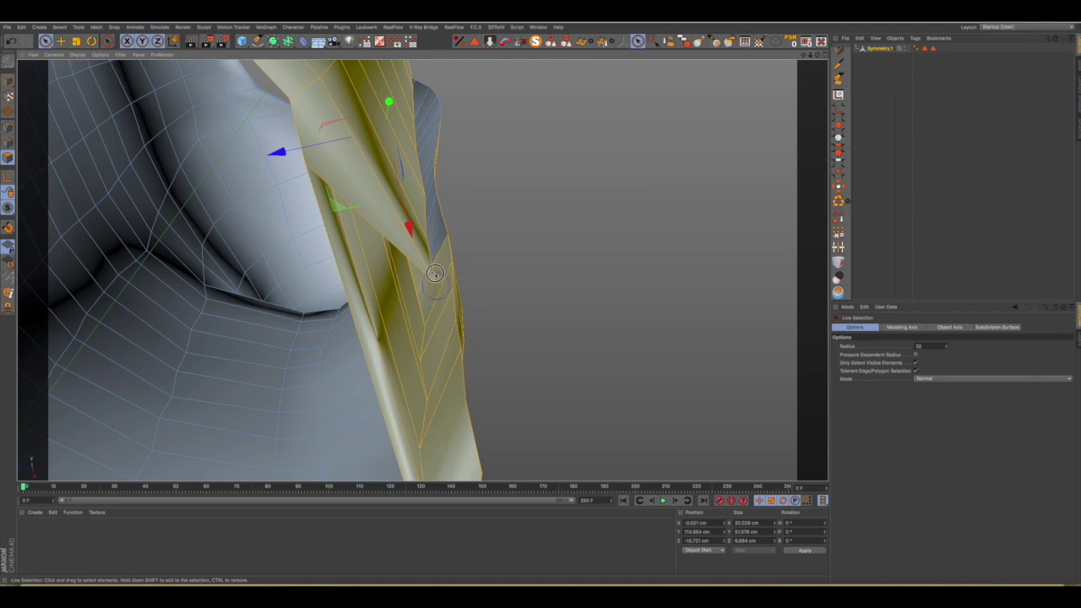
mouse_move(441, 360)
left_mouse_down()
mouse_move(395, 264)
mouse_move(312, 266)
mouse_move(386, 265)
mouse_move(285, 314)
mouse_move(304, 279)
left_mouse_up()
scroll(291, 315, "down", 3)
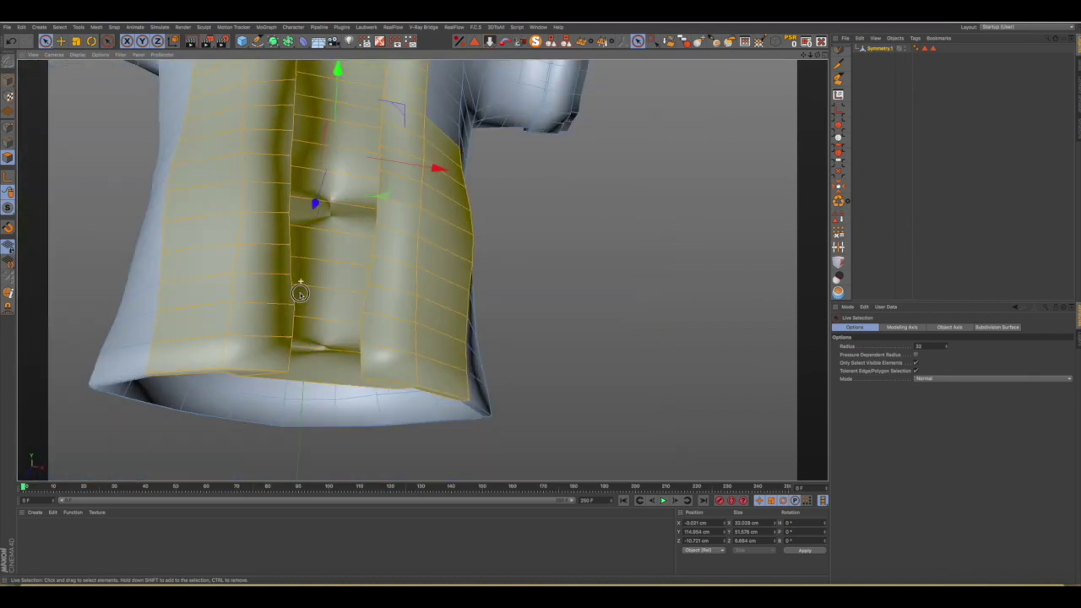
Lower the shirt's Phong tag angle to 120°.
left_click(915, 49)
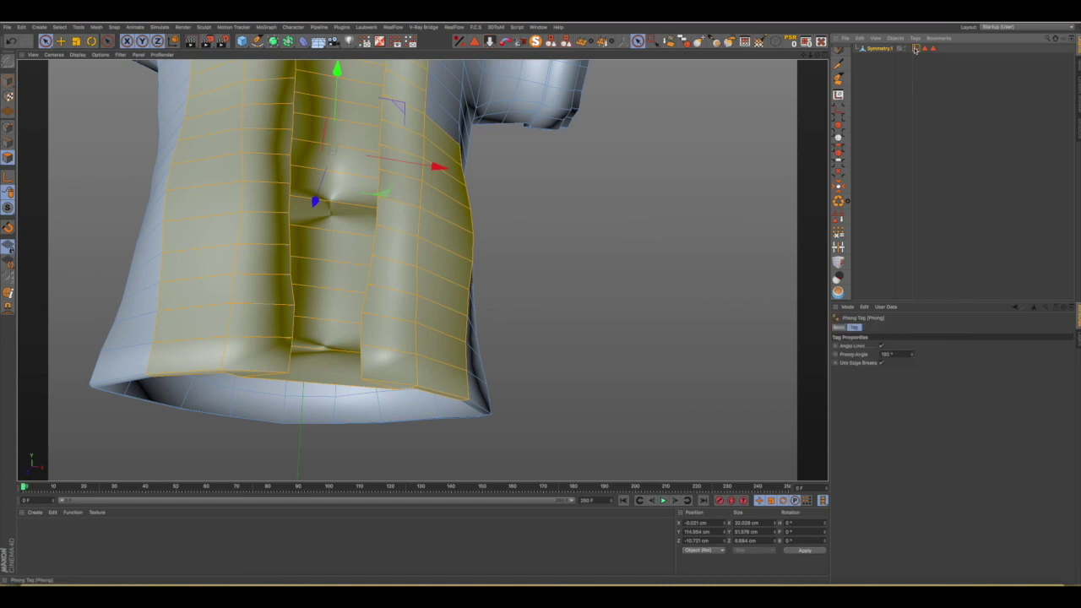
left_click_drag(912, 354, 912, 358)
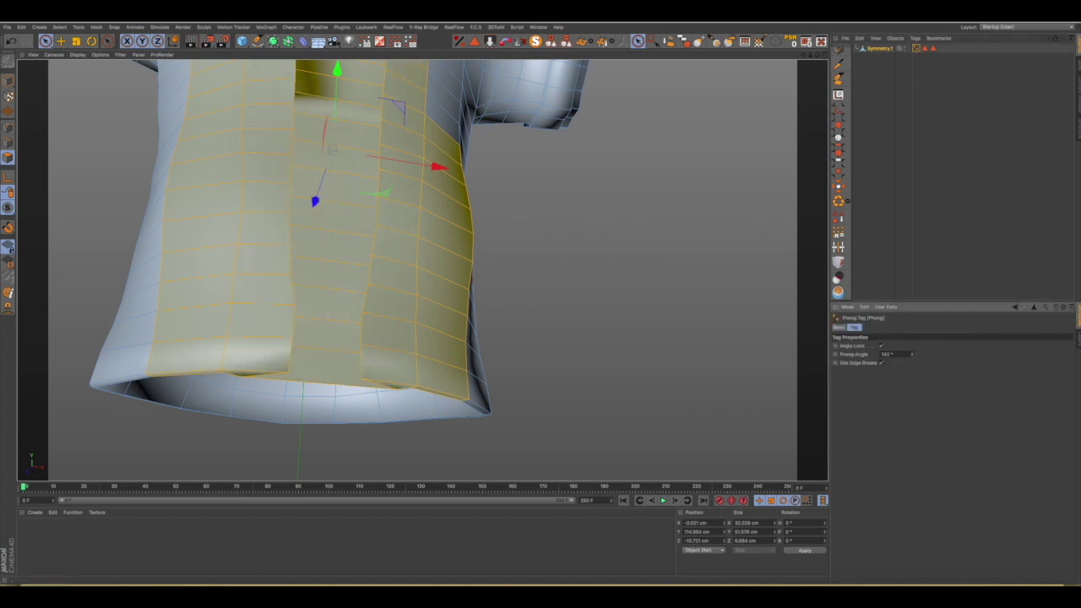
right_click_drag(504, 360, 446, 357, "alt")
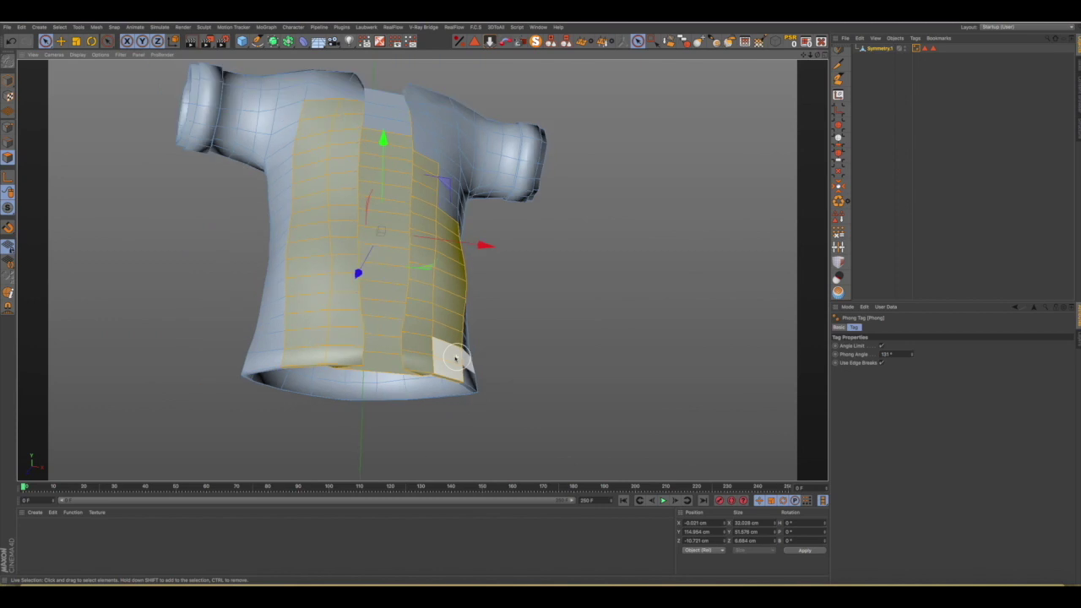
right_click_drag(426, 313, 405, 353, "alt")
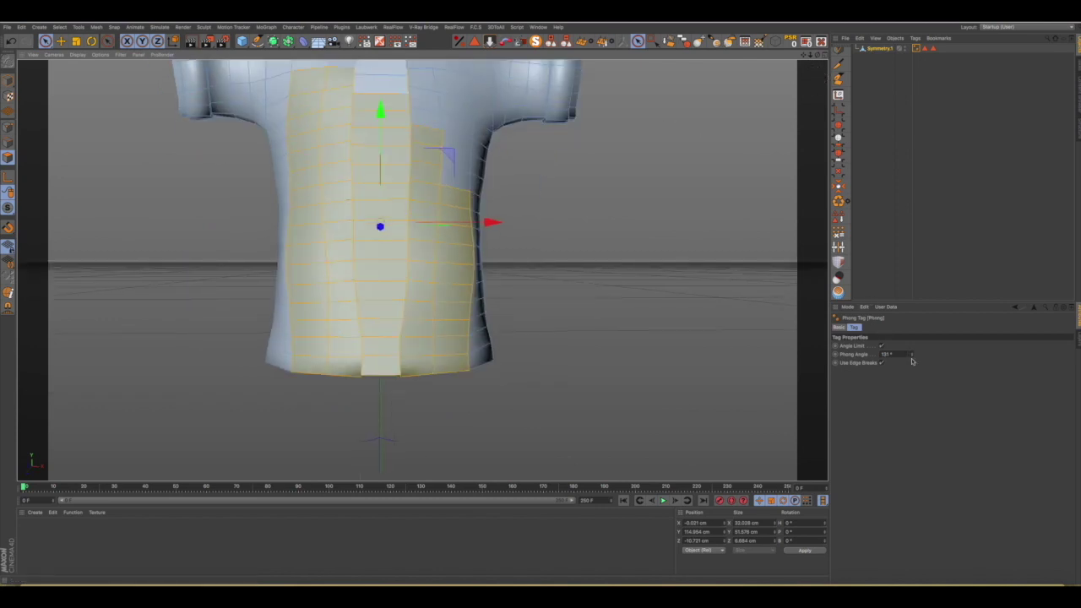
left_click_drag(912, 358, 912, 356)
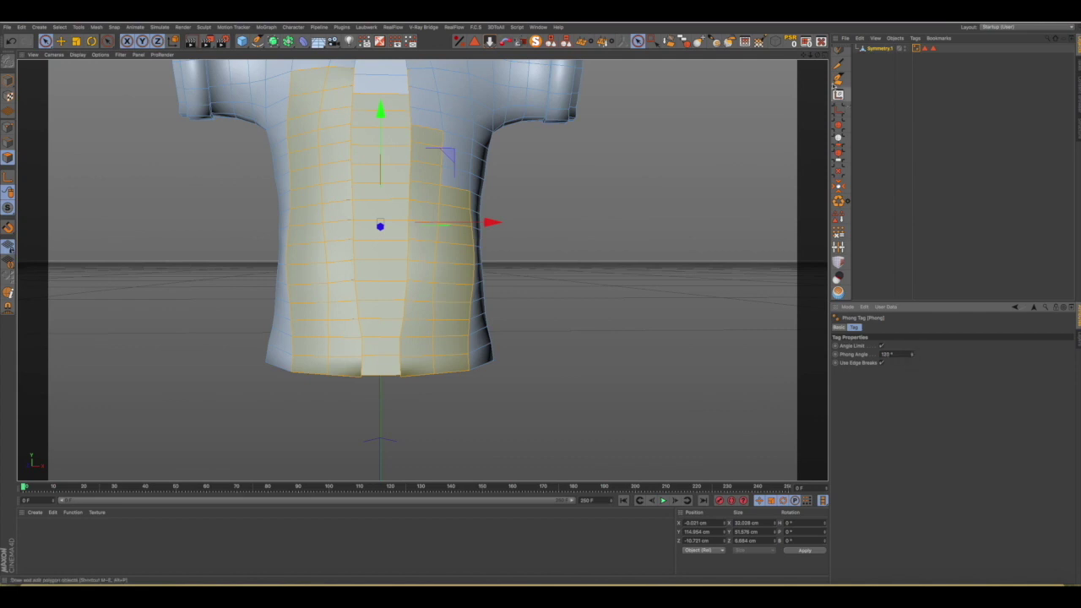
right_click_drag(422, 271, 406, 270, "alt")
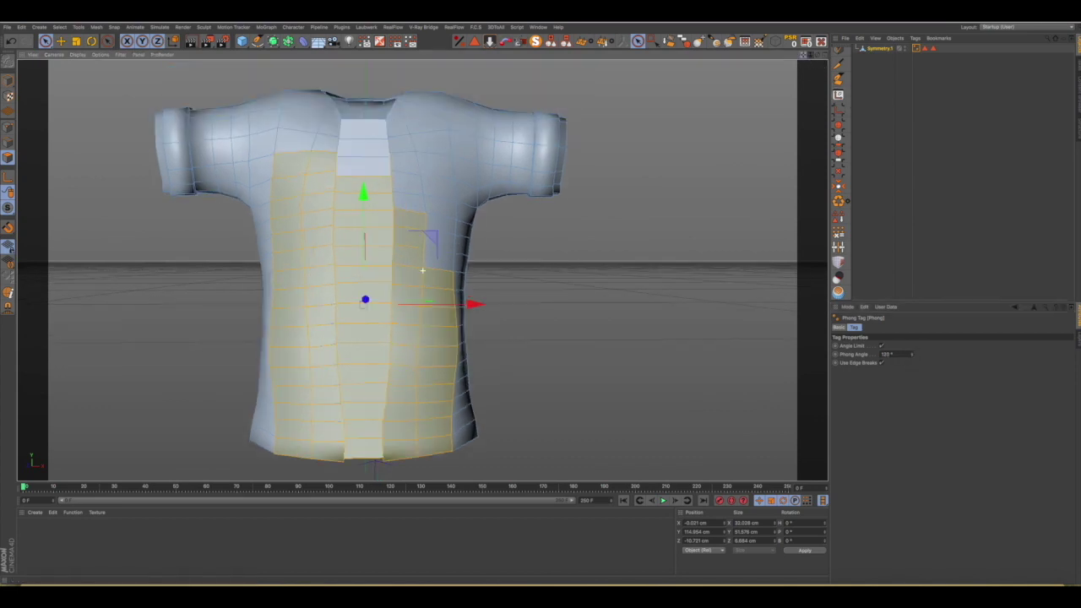
Deselect the polygons and unhide the character's body beneath the shirt.
left_click(608, 237)
mouse_move(428, 329)
left_mouse_down("alt")
mouse_move(431, 178)
mouse_move(499, 177)
mouse_move(596, 217)
mouse_move(633, 218)
mouse_move(555, 218)
mouse_move(459, 242)
mouse_move(384, 320)
left_mouse_up("alt")
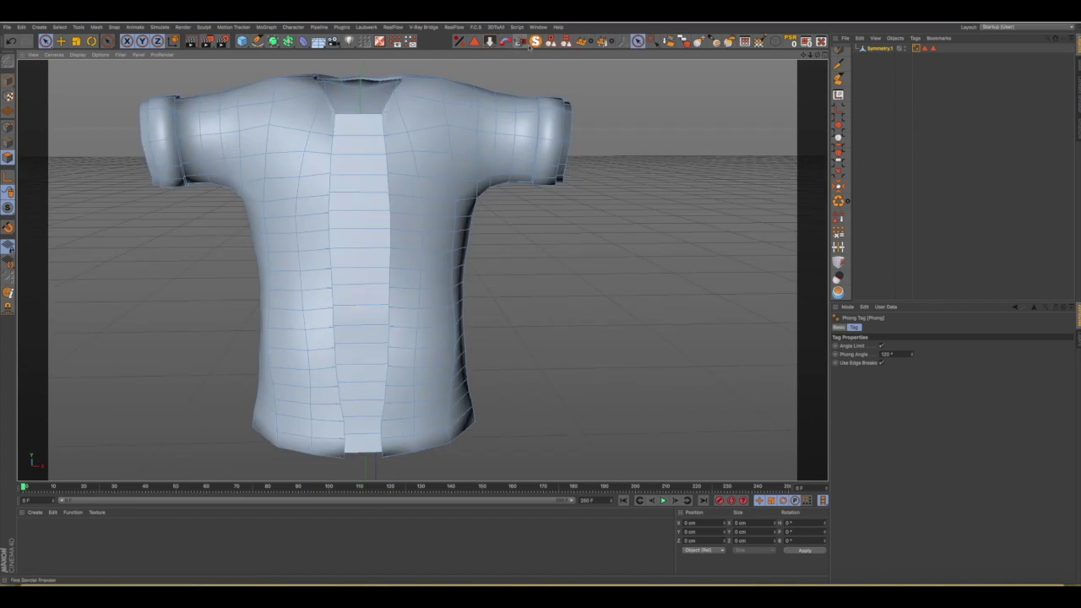
left_click(536, 42)
Solo the shirt so it shows on its own.
scroll(387, 283, "down", 5)
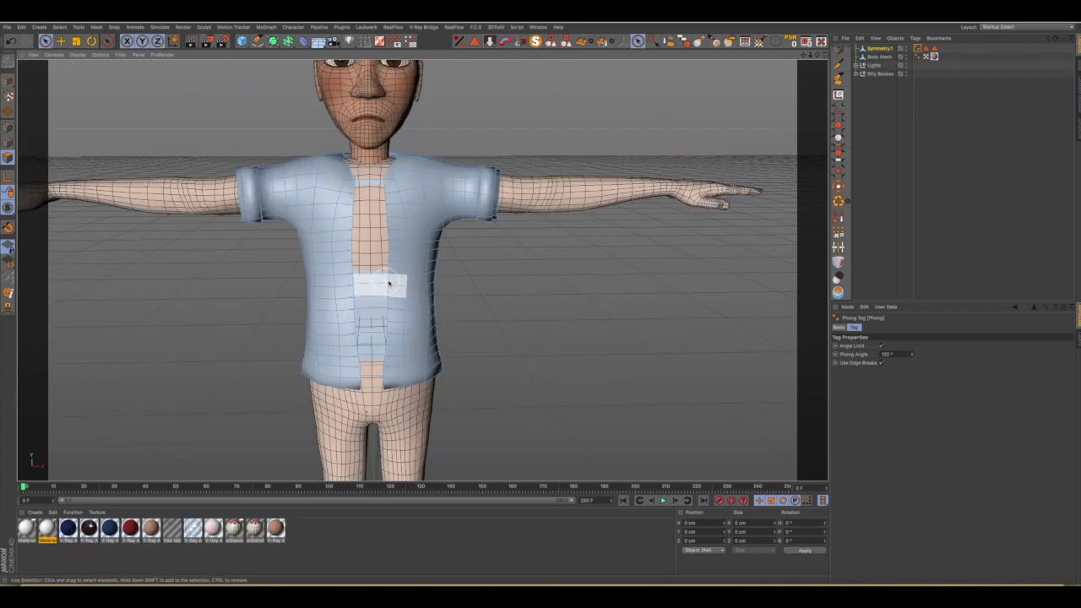
mouse_move(388, 283)
left_mouse_down("alt")
mouse_move(411, 272)
mouse_move(394, 279)
left_mouse_up("alt")
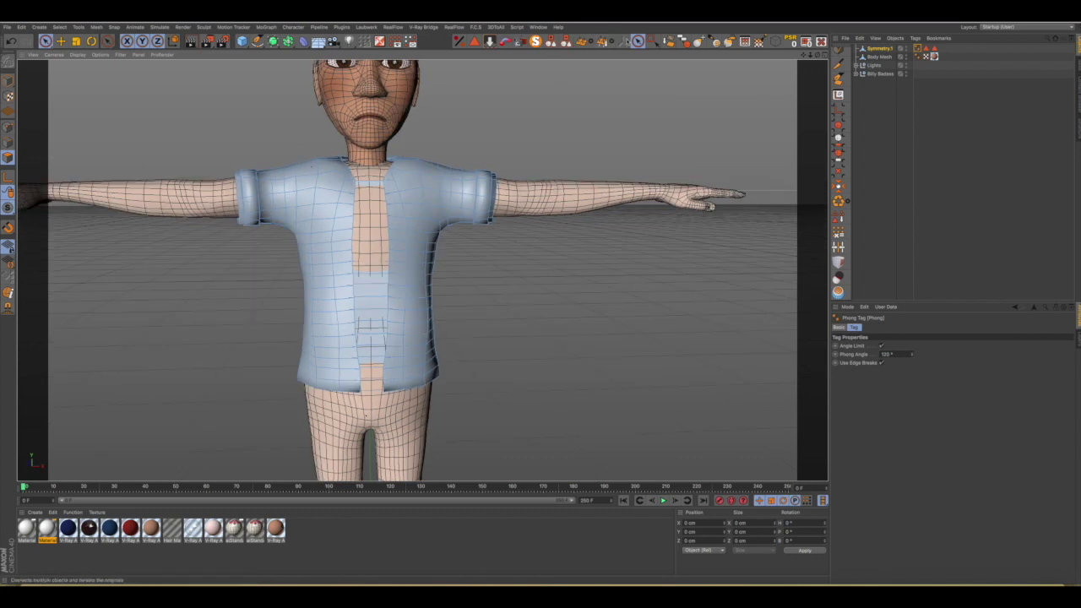
left_click(536, 41)
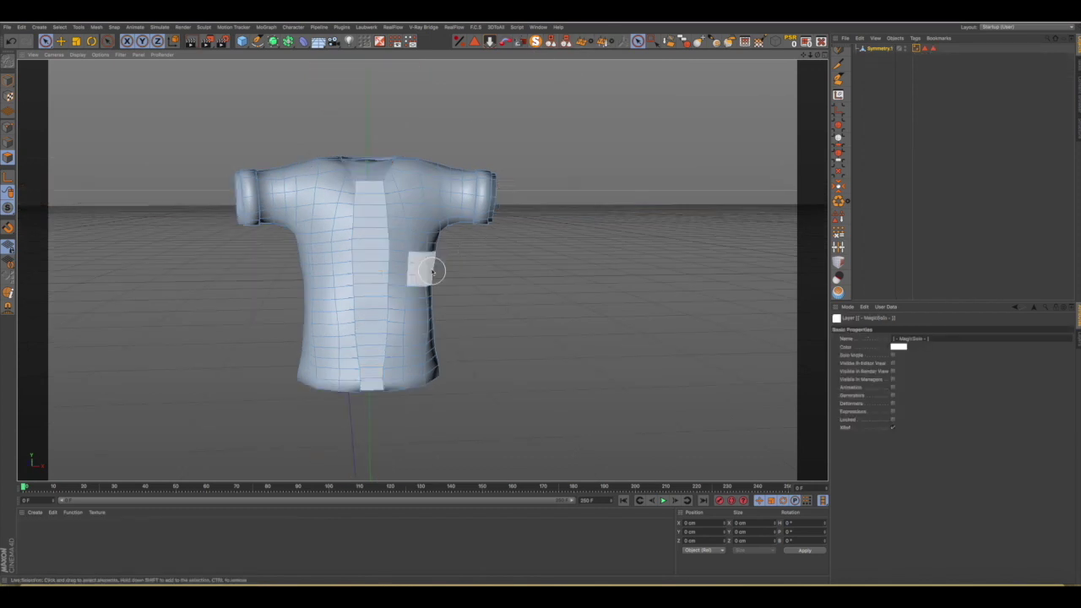
left_click_drag(422, 250, 414, 253, "alt")
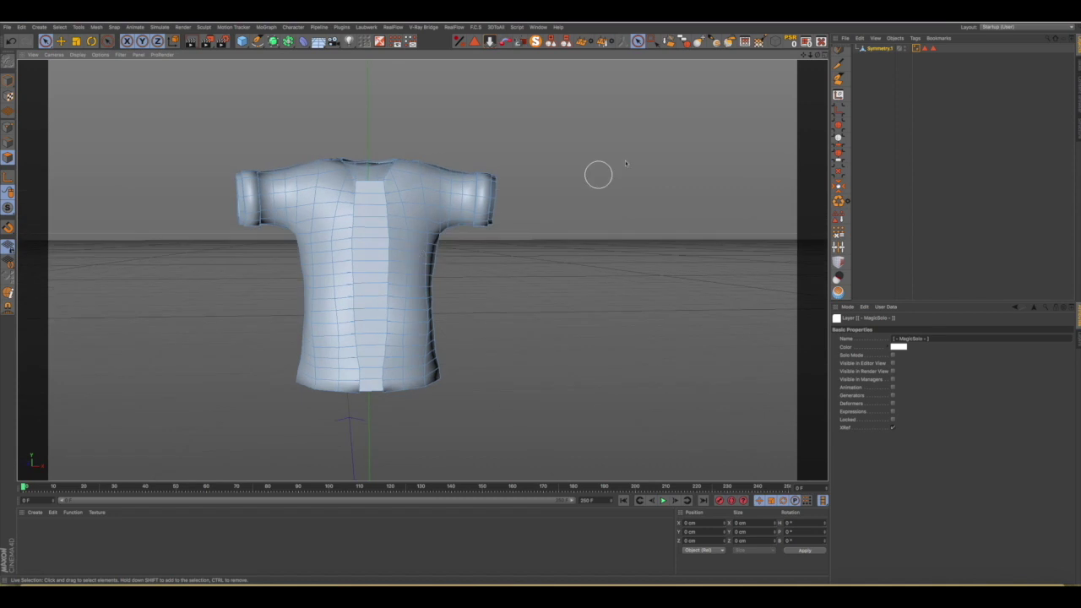
Switch to the four-view layout with a shaded front view, and activate Line Cut.
left_click(825, 55)
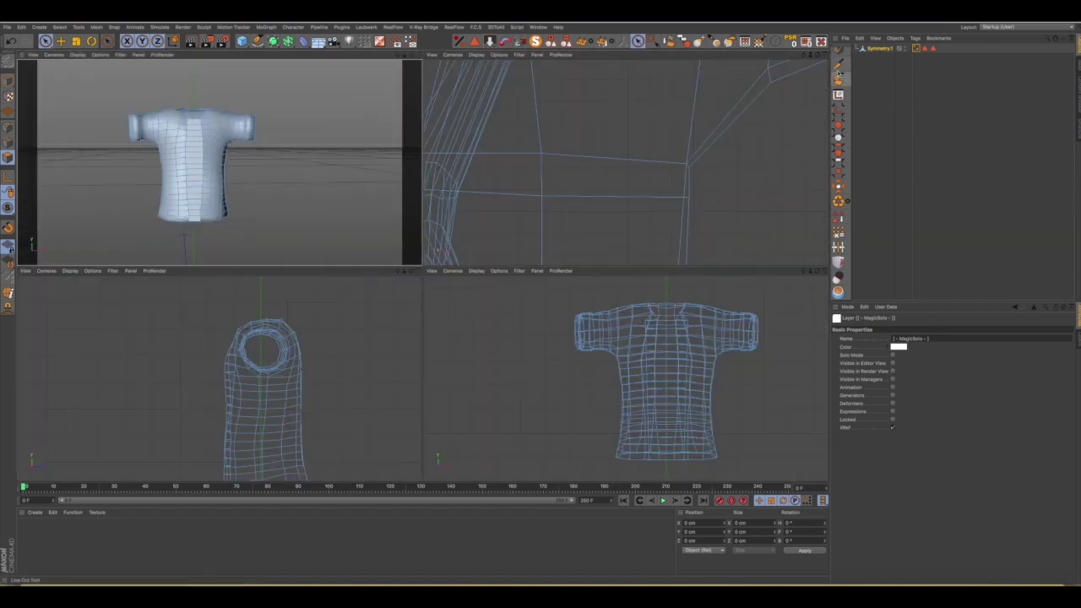
left_click(473, 271)
left_click(499, 291)
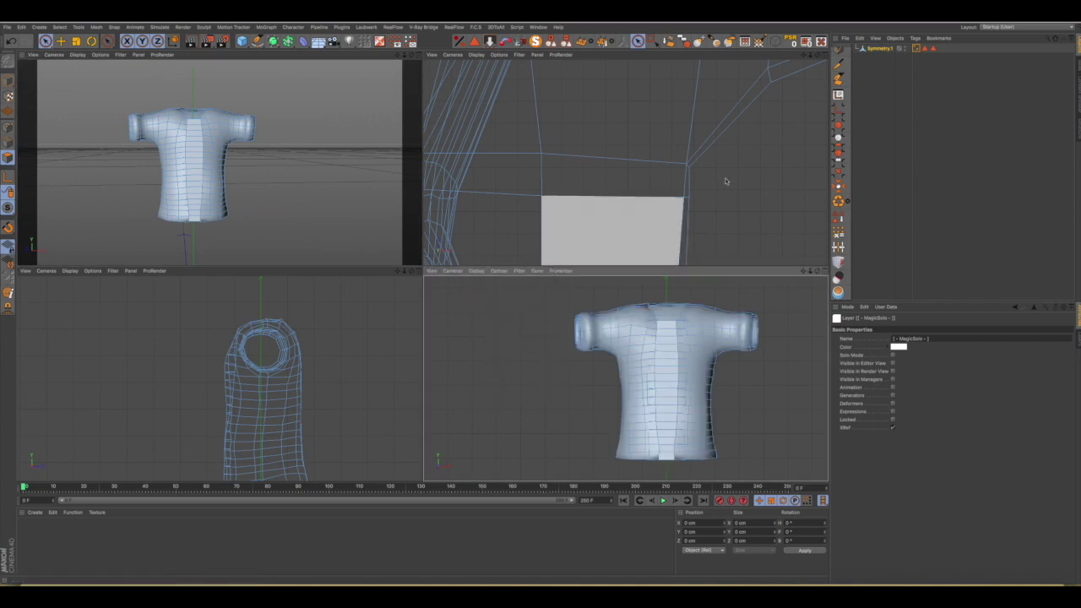
left_click(838, 63)
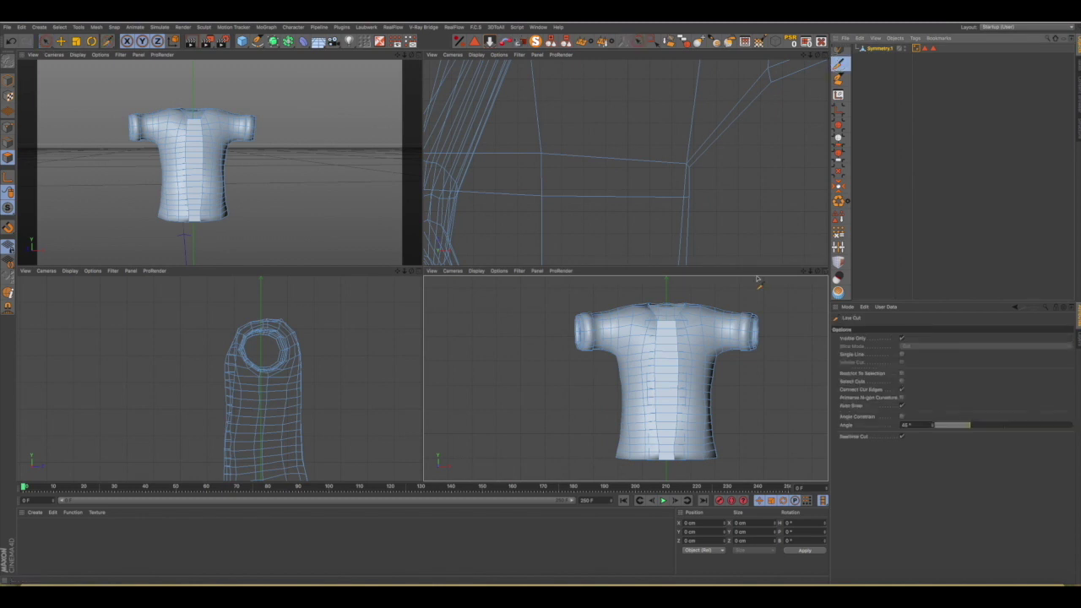
Maximize the front view and line-cut across the neckline.
left_click(823, 272)
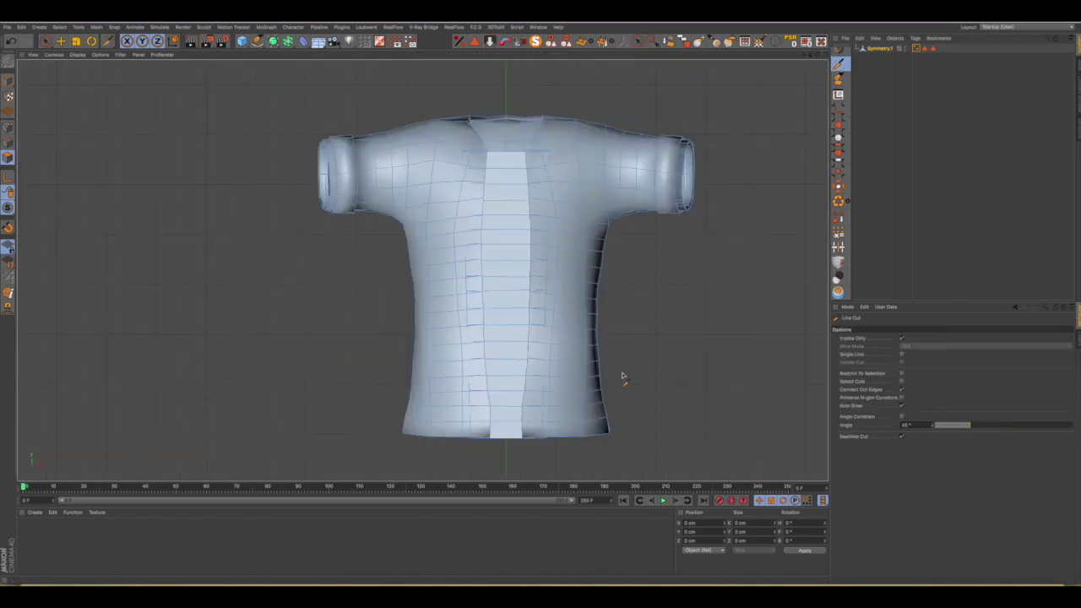
scroll(507, 152, "up", 2)
scroll(507, 152, "up", 3)
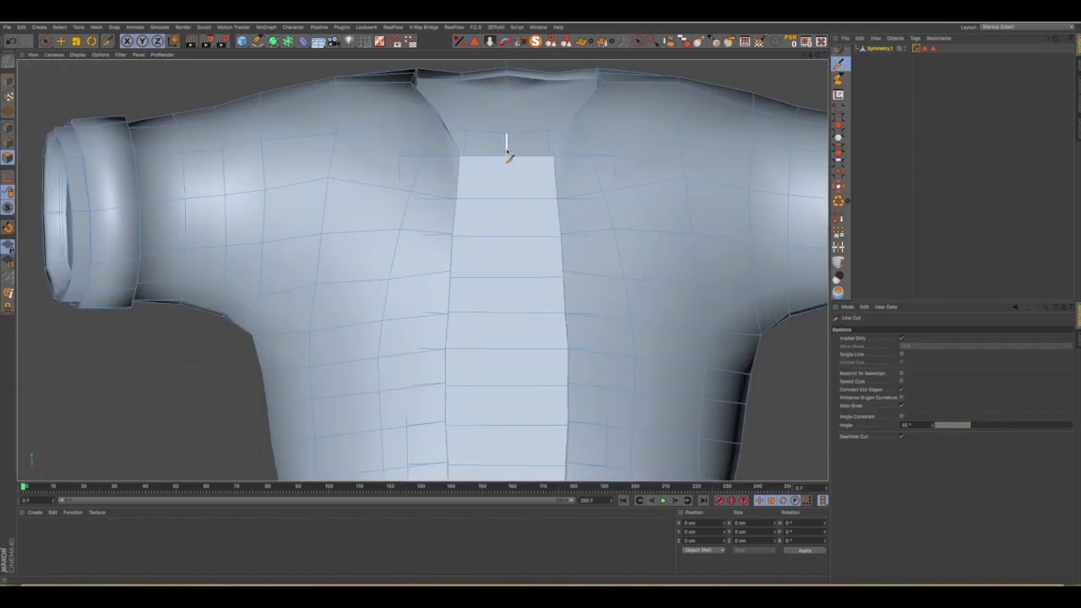
left_click(506, 151)
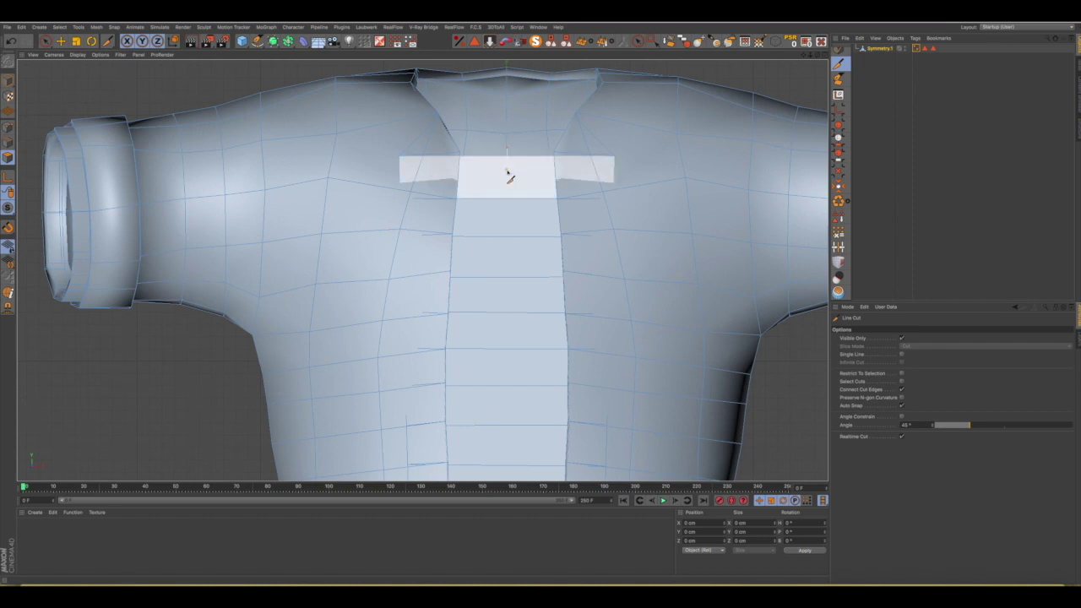
scroll(509, 174, "down", 3)
scroll(507, 181, "down", 2)
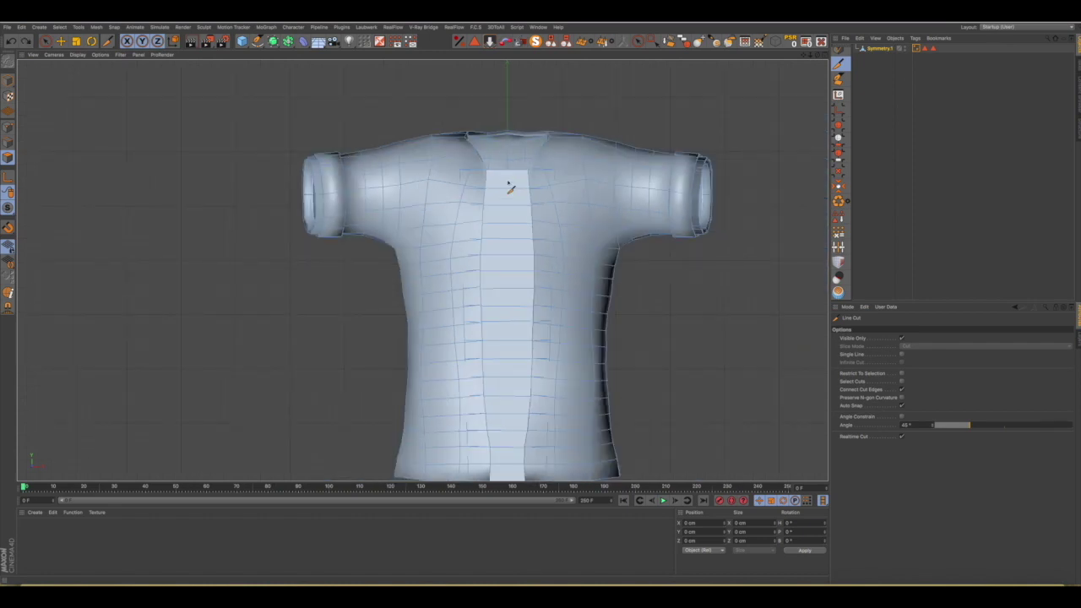
left_click(507, 174)
key("Escape")
Cut a vertical line down the shirt's centre to the bottom hem.
scroll(509, 201, "down", 5)
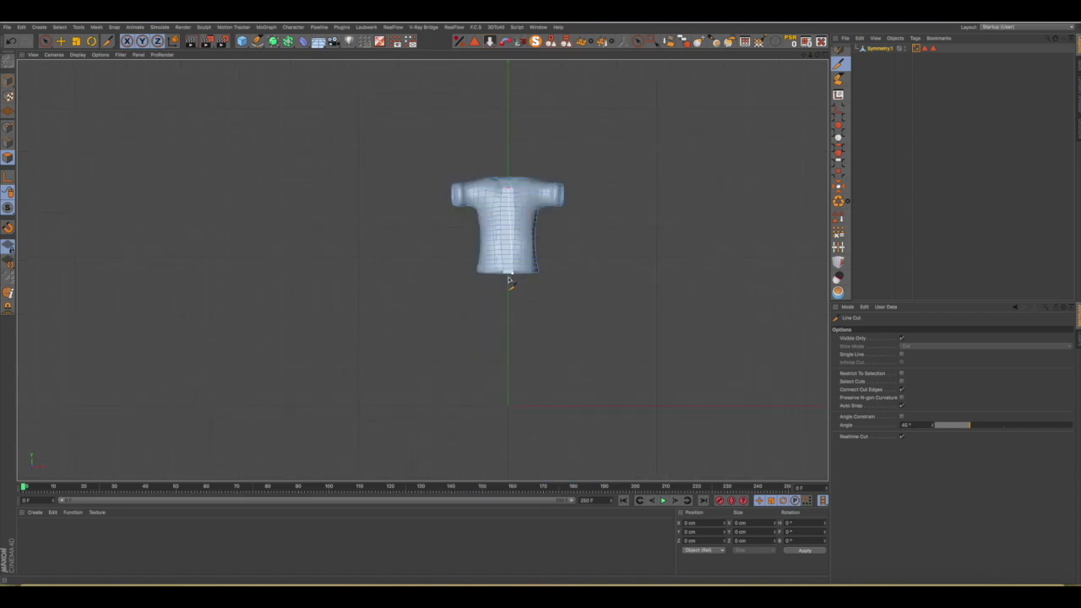
scroll(509, 280, "up", 5)
scroll(507, 272, "up", 3)
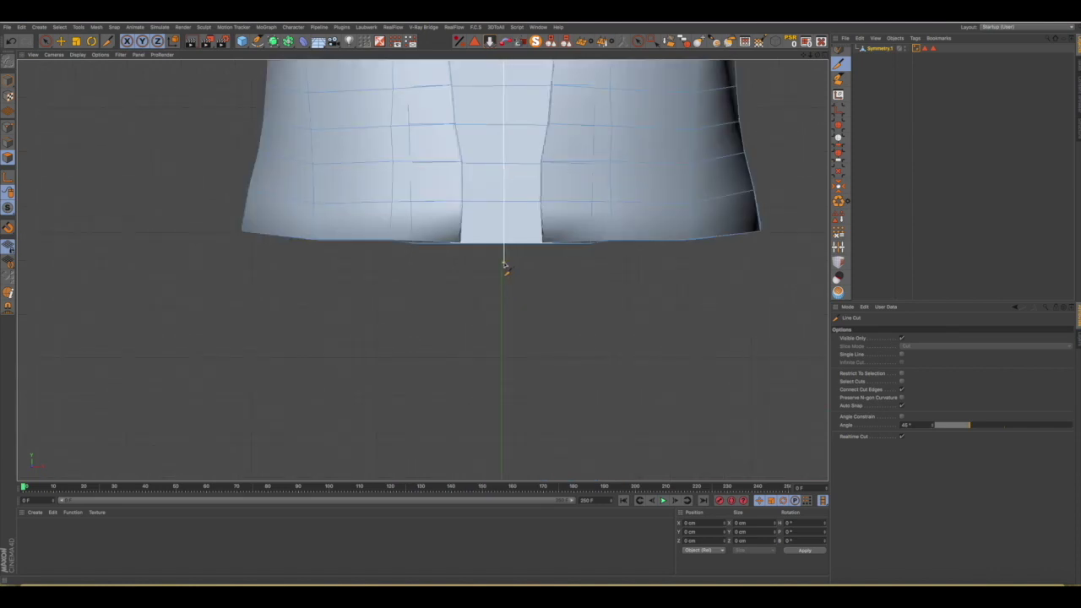
left_click(504, 266)
scroll(507, 270, "down", 3)
In Points mode, rectangle-select the points down the shirt's centre line.
left_click(9, 126)
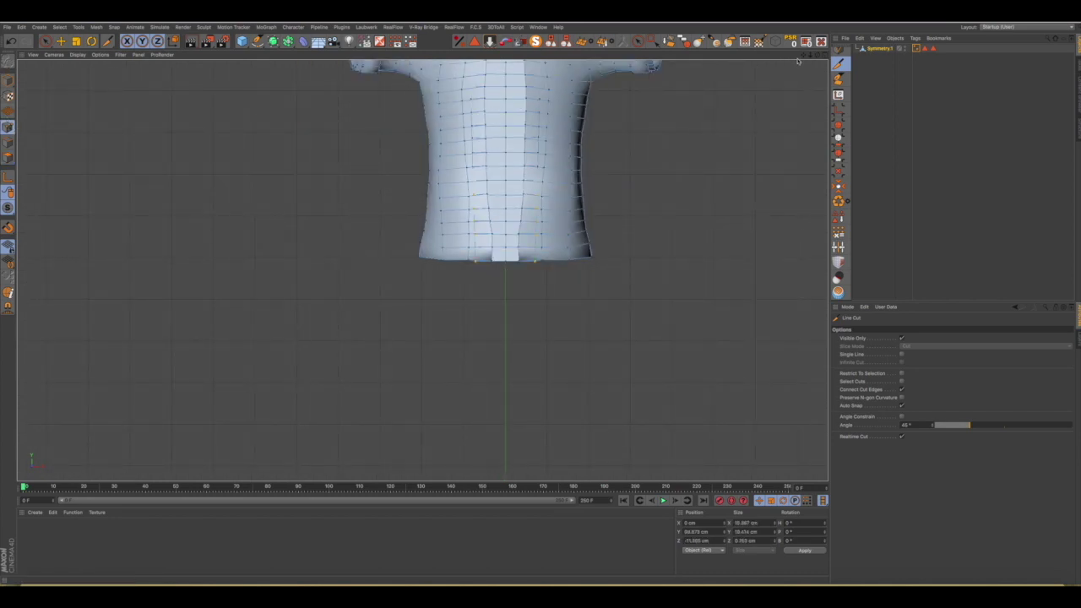
left_click_drag(800, 55, 711, 114)
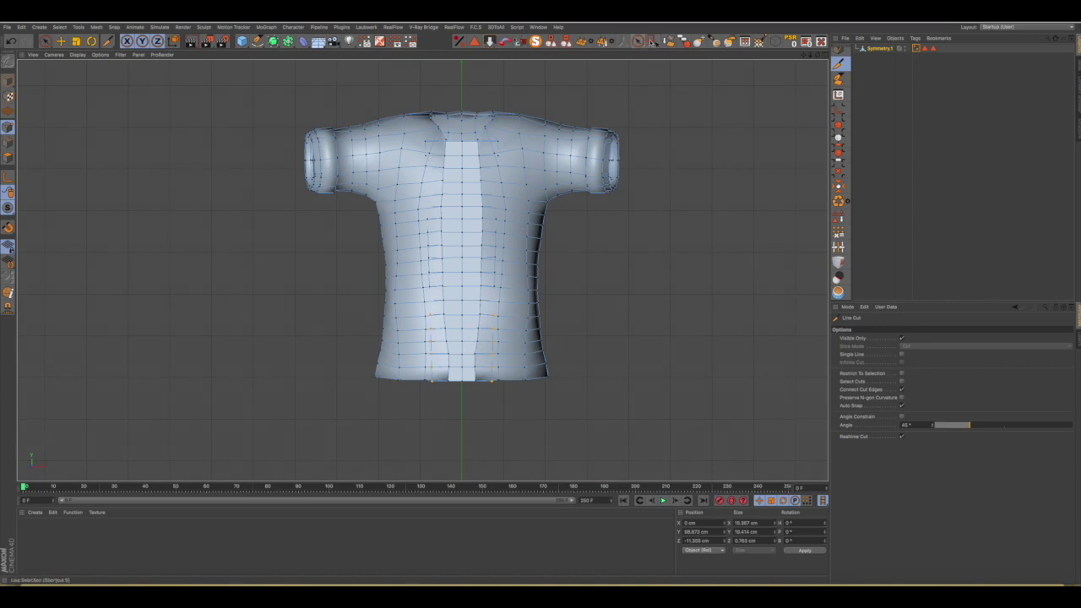
left_click(653, 41)
left_click_drag(456, 142, 474, 386)
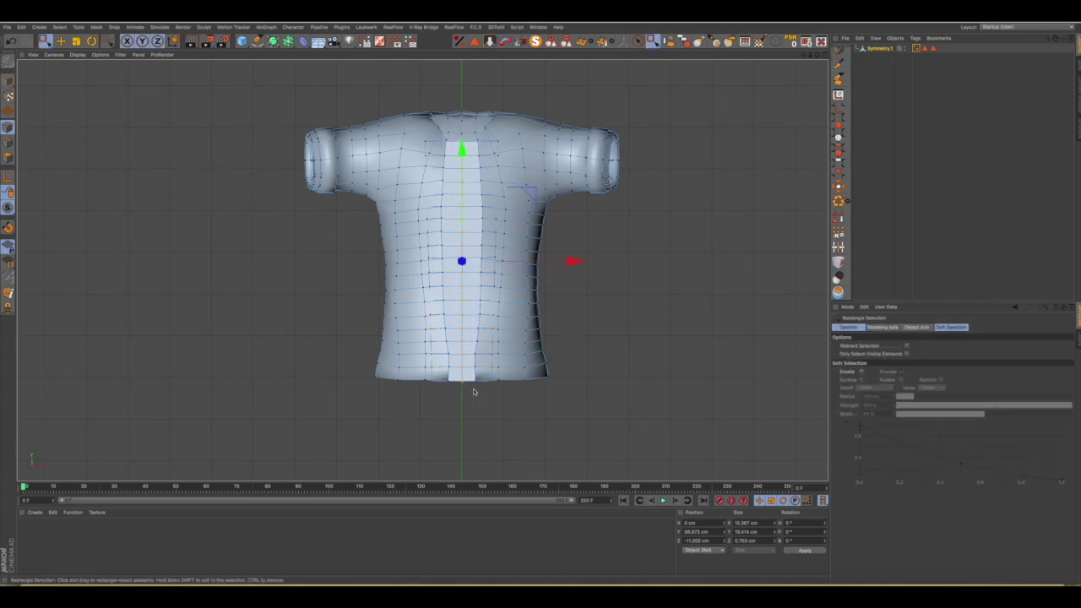
Snap the selected centre-line points to X = 0 cm using Set Point Value.
scroll(474, 387, "down", 5)
scroll(472, 382, "up", 3)
scroll(471, 379, "up", 1)
scroll(470, 379, "up", 4)
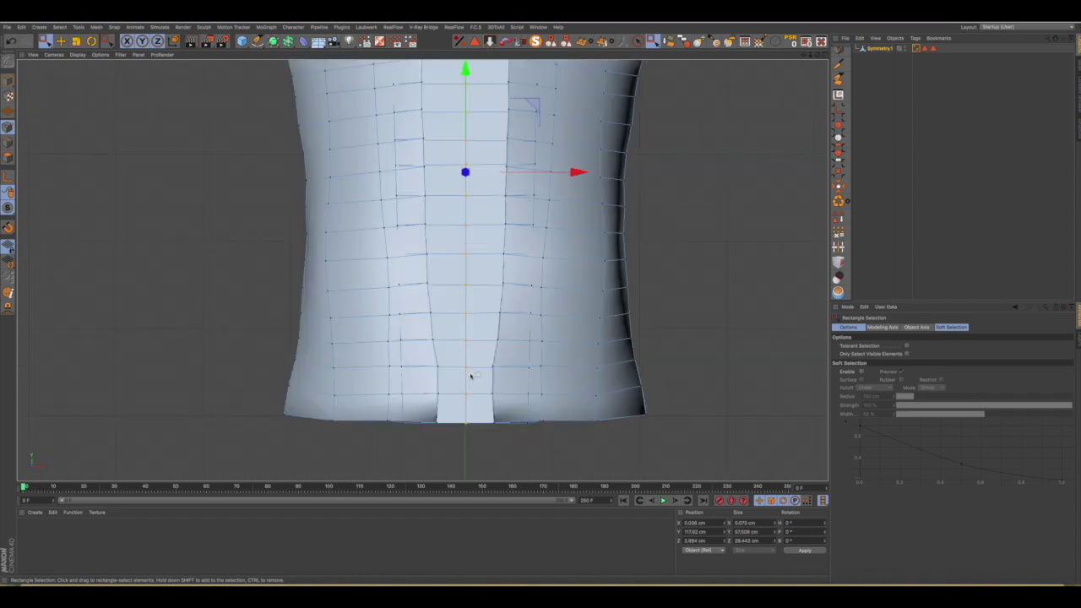
scroll(471, 377, "down", 3)
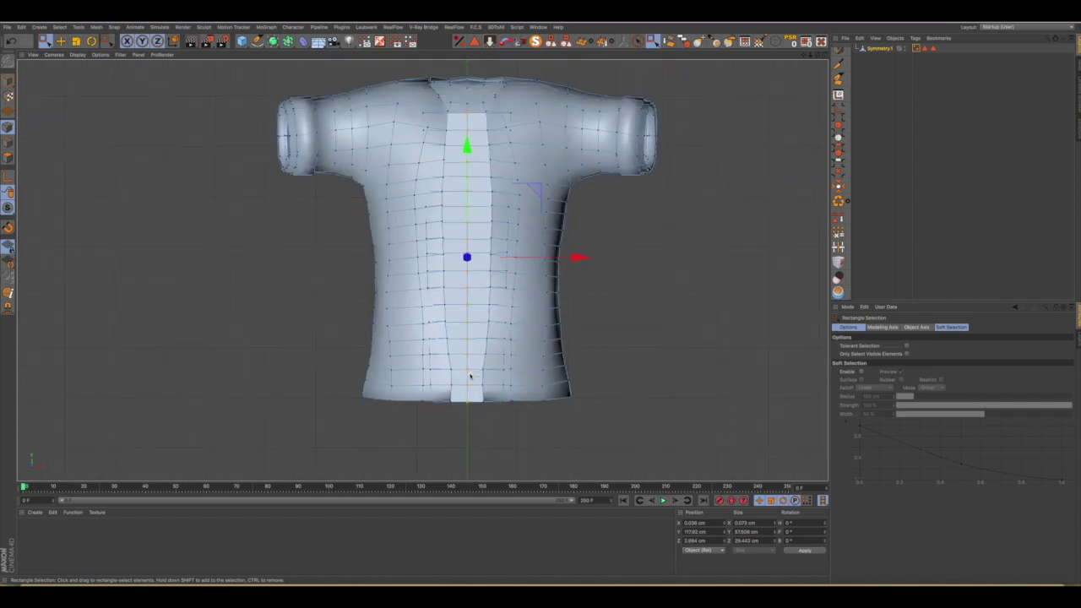
left_click(838, 233)
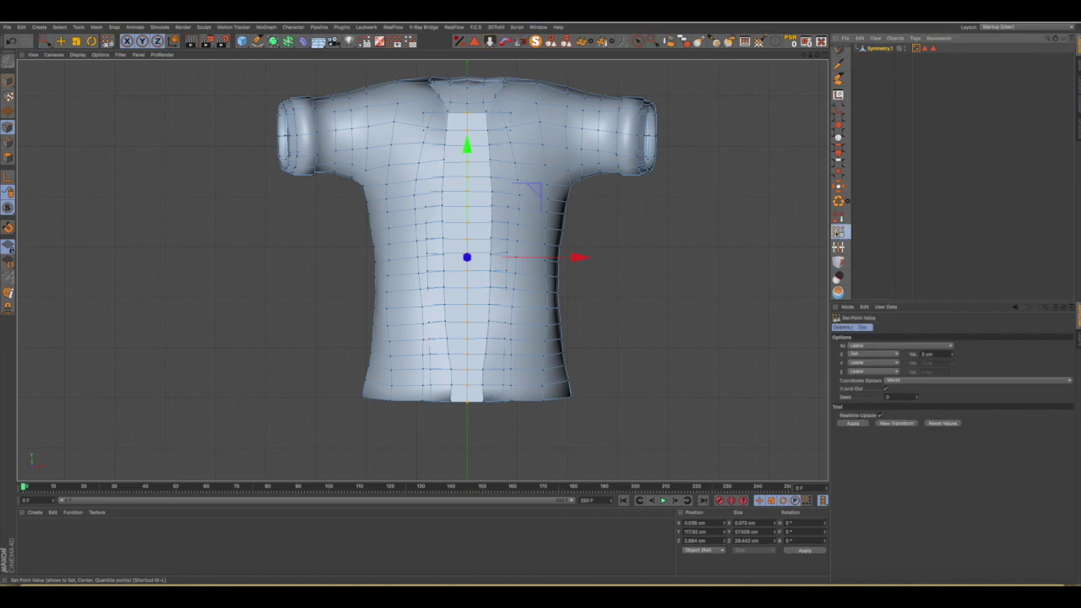
left_click(855, 422)
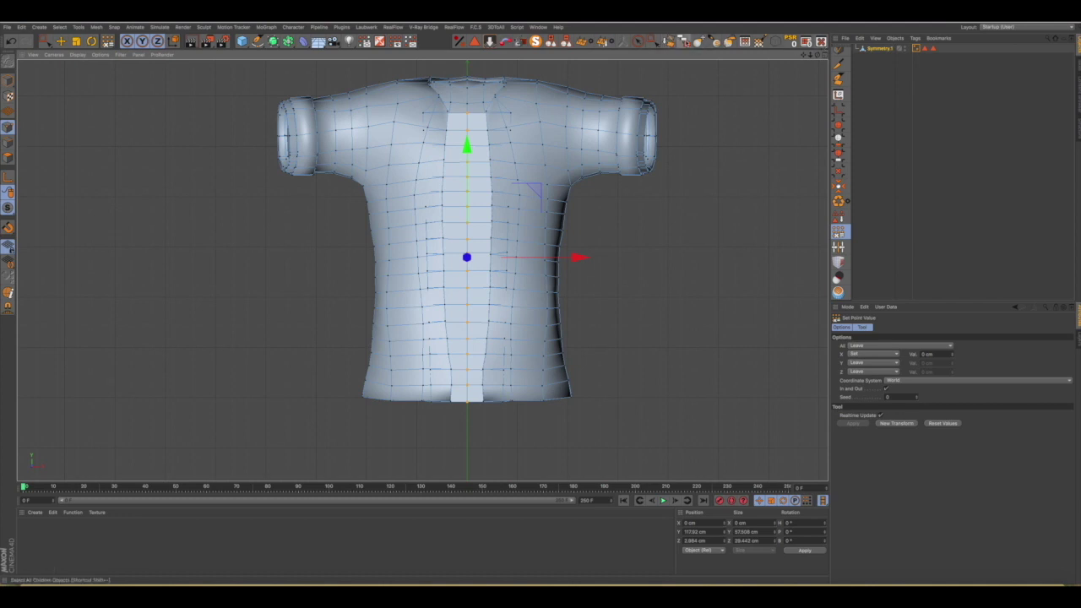
left_click(839, 64)
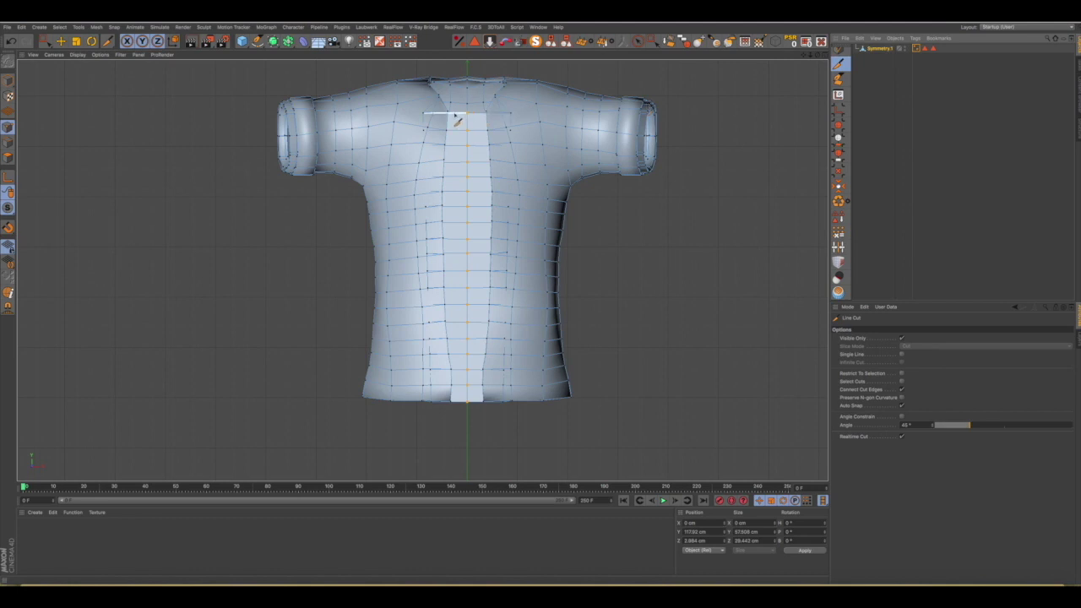
Make two vertical line cuts down the shirt front, from the collar to below the hem.
scroll(454, 119, "up", 5)
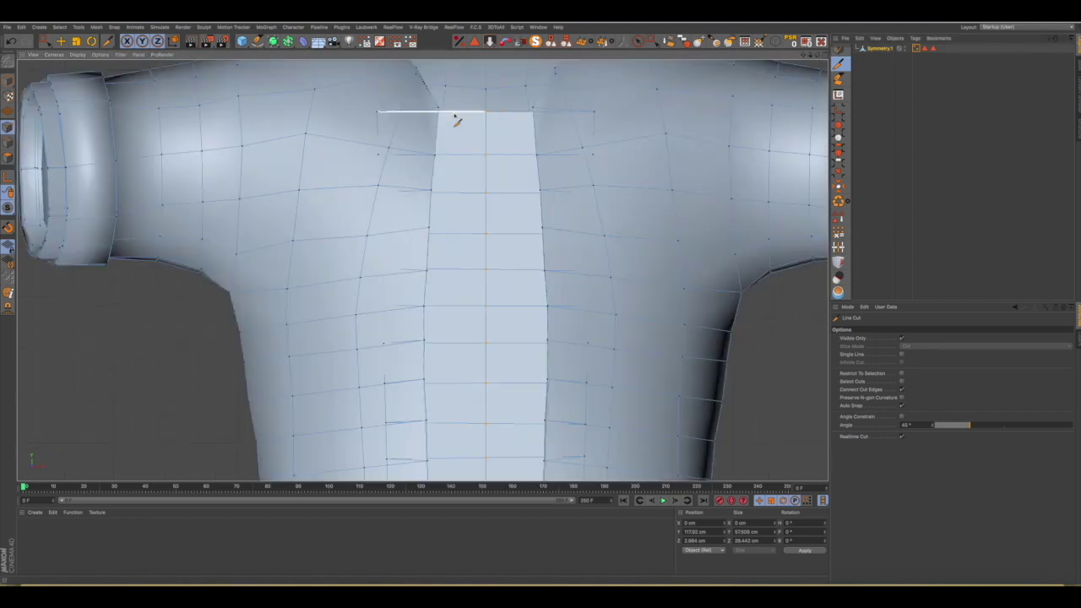
scroll(454, 118, "up", 4)
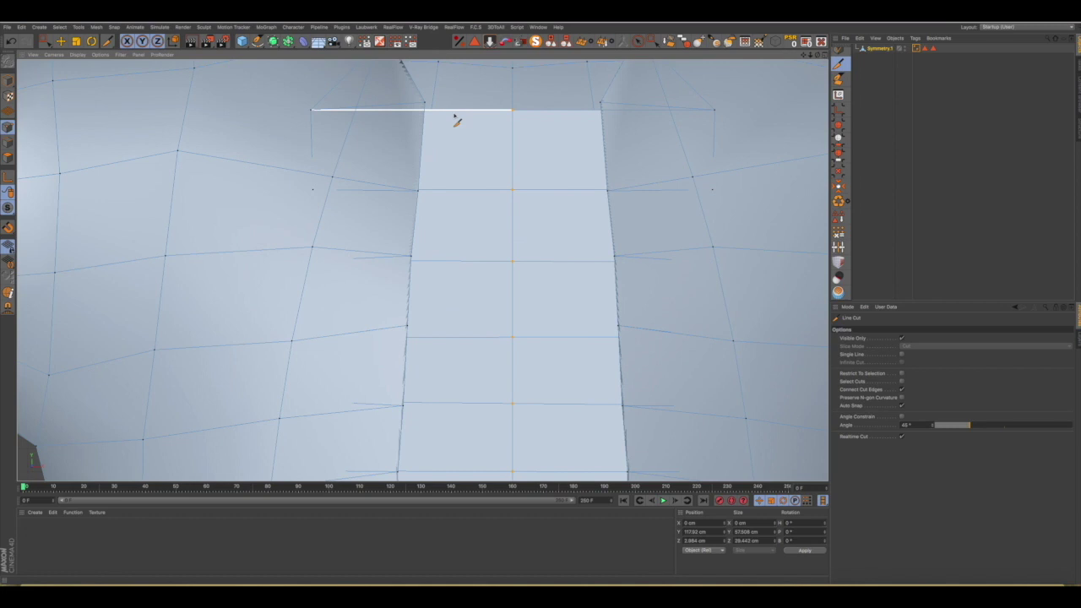
scroll(455, 118, "down", 5)
scroll(455, 119, "up", 1)
scroll(455, 118, "down", 3)
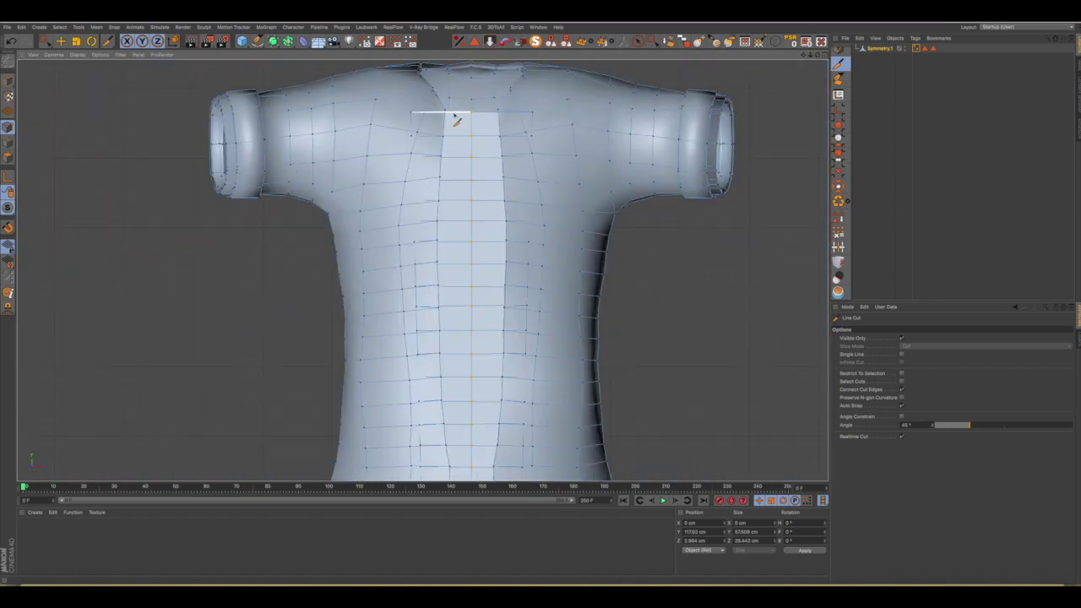
middle_click_drag(487, 139, 483, 114, "alt")
scroll(479, 116, "down", 2)
scroll(475, 114, "down", 2)
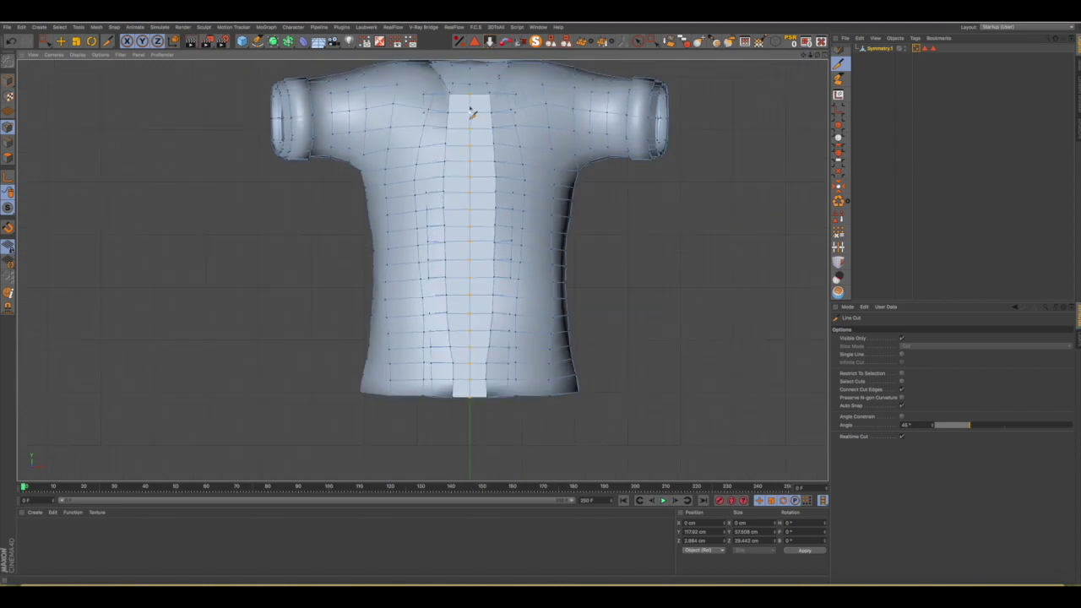
left_click(459, 96)
left_click(458, 409)
key("Escape")
left_click(482, 98)
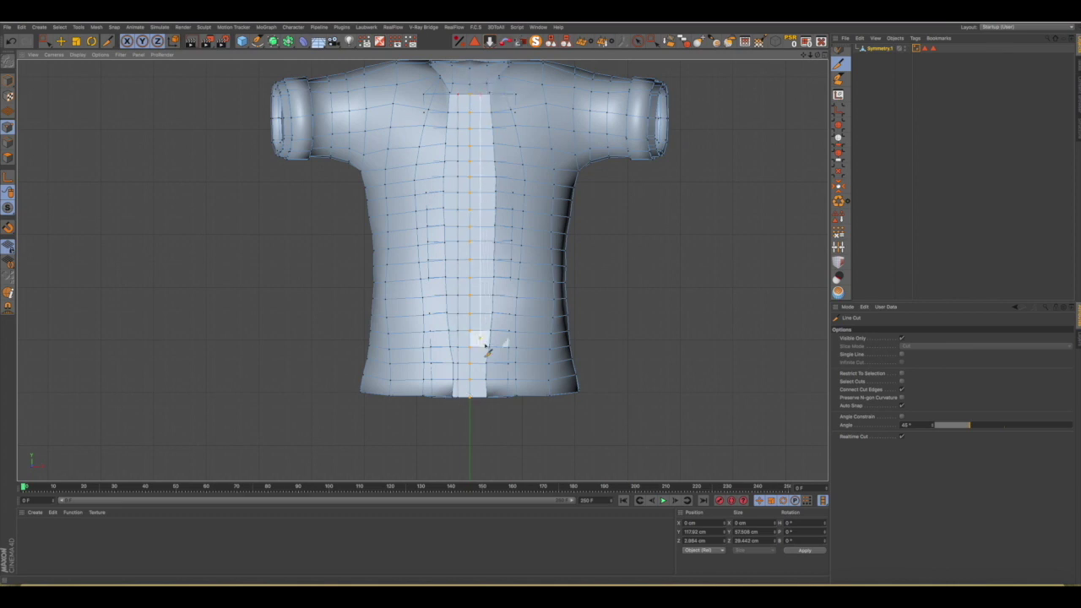
left_click(479, 414)
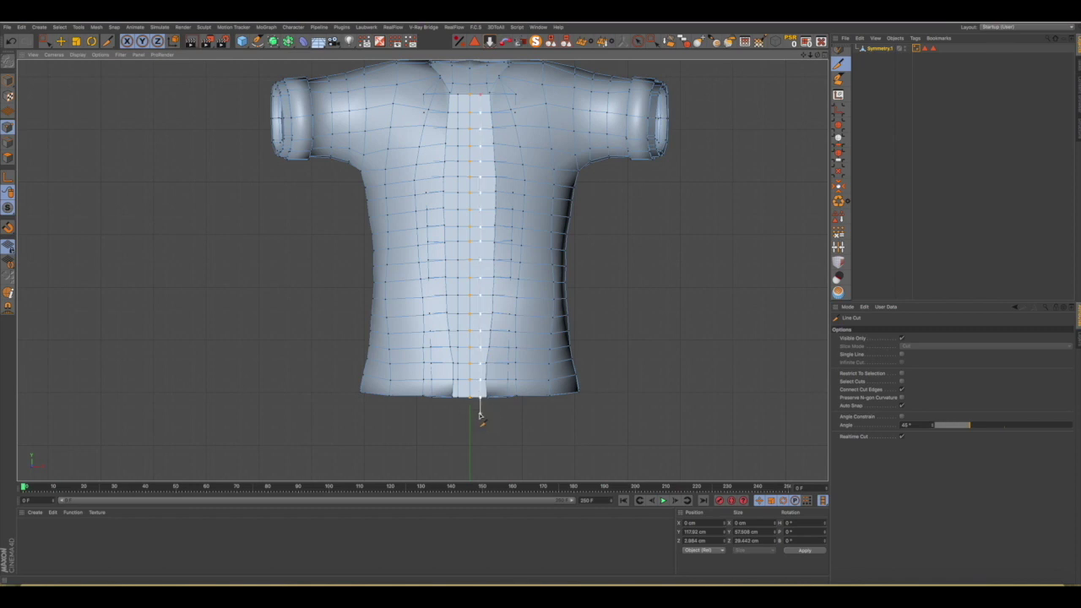
key("Escape")
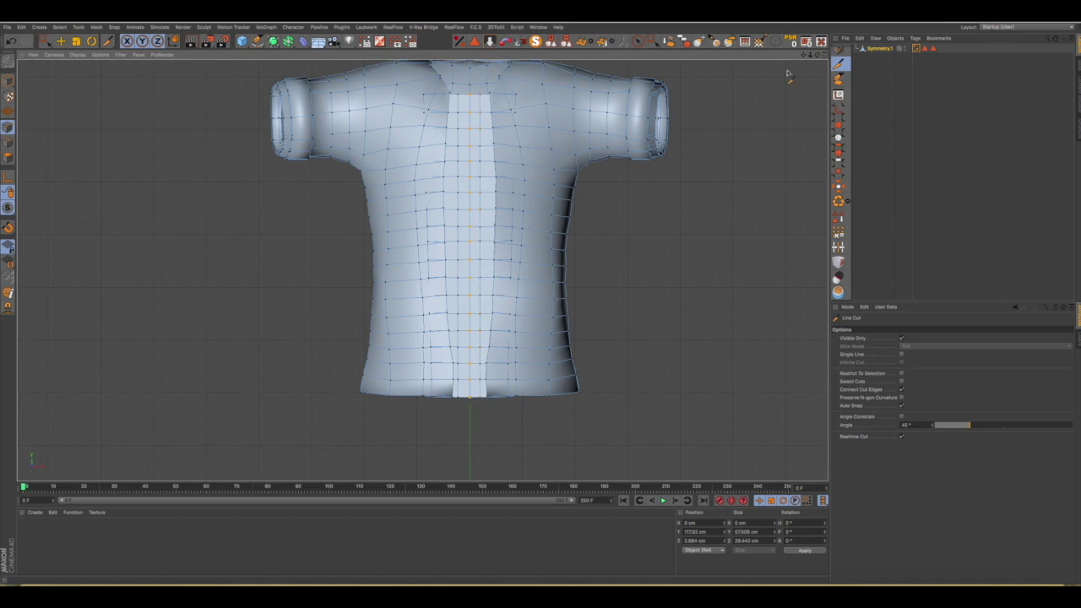
Orbit to an angled single perspective view of the shirt with the Move tool active.
key("F5")
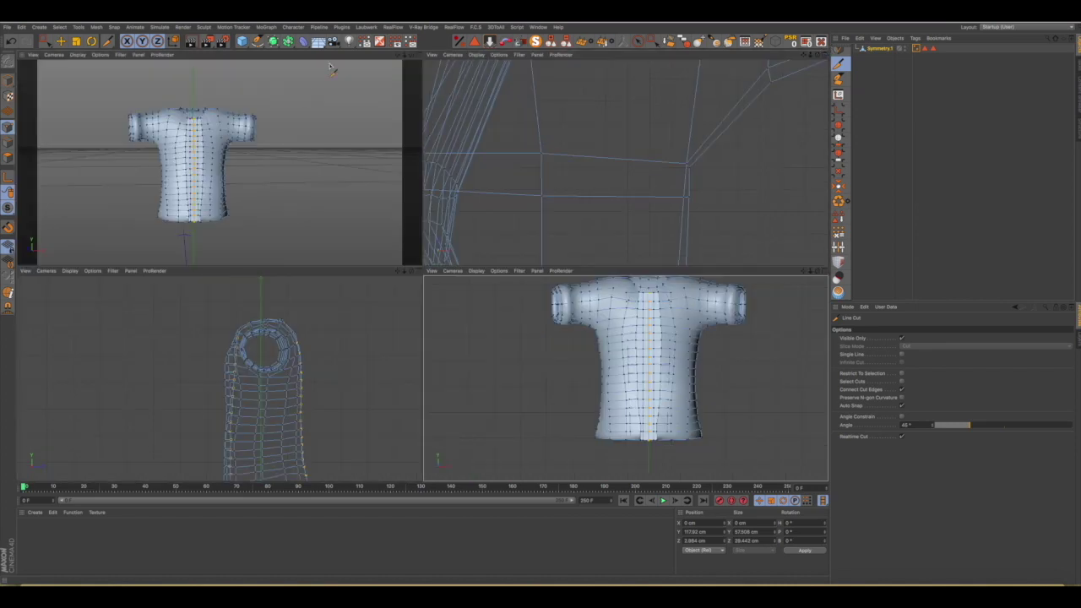
key("F1")
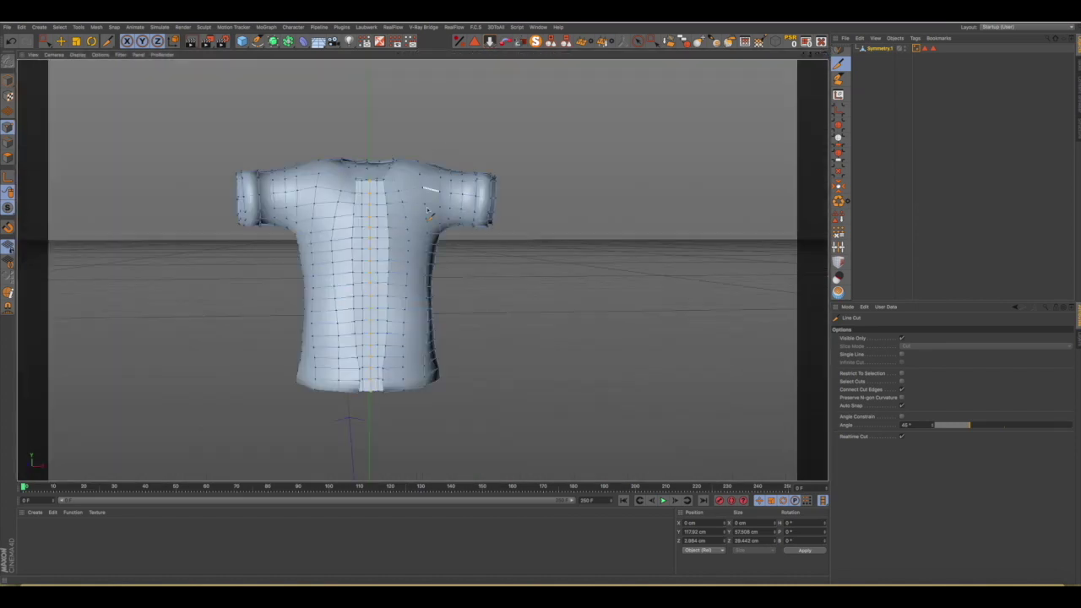
left_click_drag(381, 259, 366, 248, "alt")
key("e")
mouse_move(367, 217)
left_mouse_down("alt")
mouse_move(349, 243)
mouse_move(387, 193)
mouse_move(297, 213)
mouse_move(317, 208)
mouse_move(349, 273)
left_mouse_up("alt")
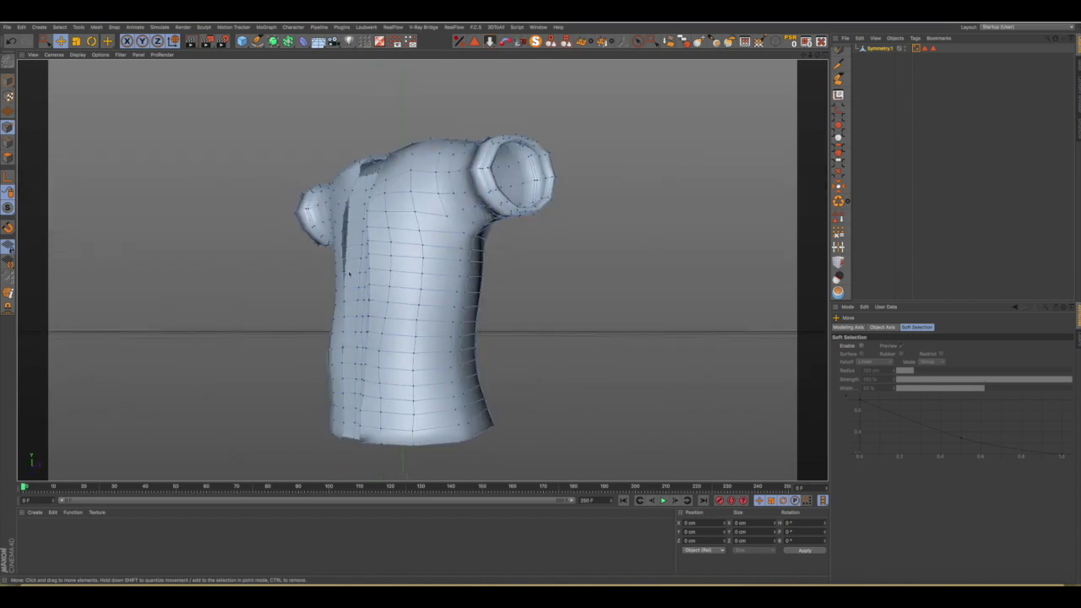
Loop-select the front placket strip's polygons in Polygon mode, then invert the selection.
left_click(7, 157)
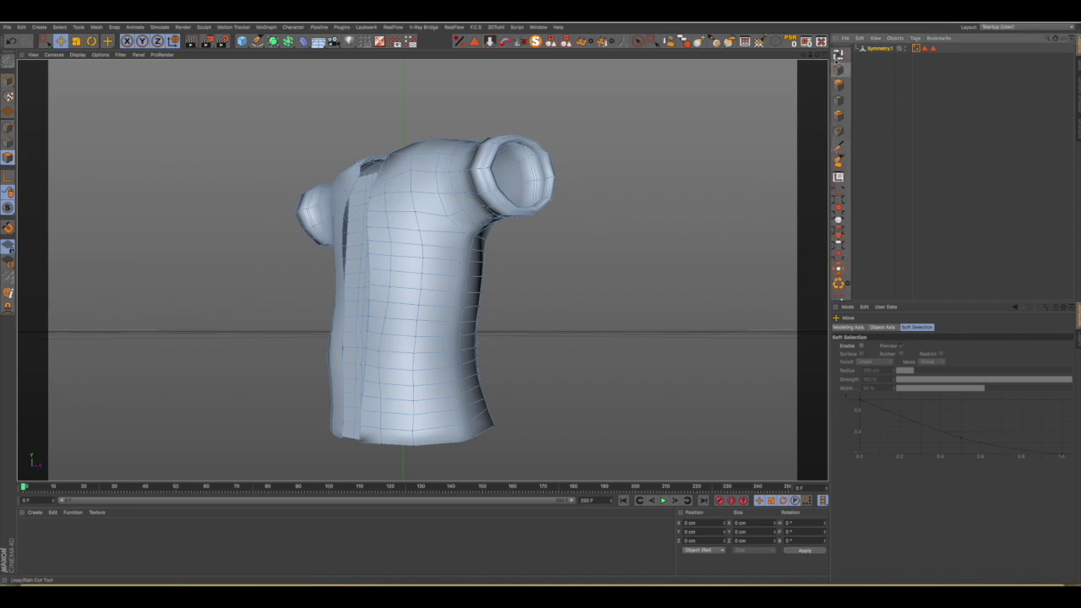
left_click(838, 54)
mouse_move(316, 277)
left_mouse_down("alt")
mouse_move(427, 285)
mouse_move(490, 273)
mouse_move(501, 189)
mouse_move(485, 220)
mouse_move(371, 325)
left_mouse_up("alt")
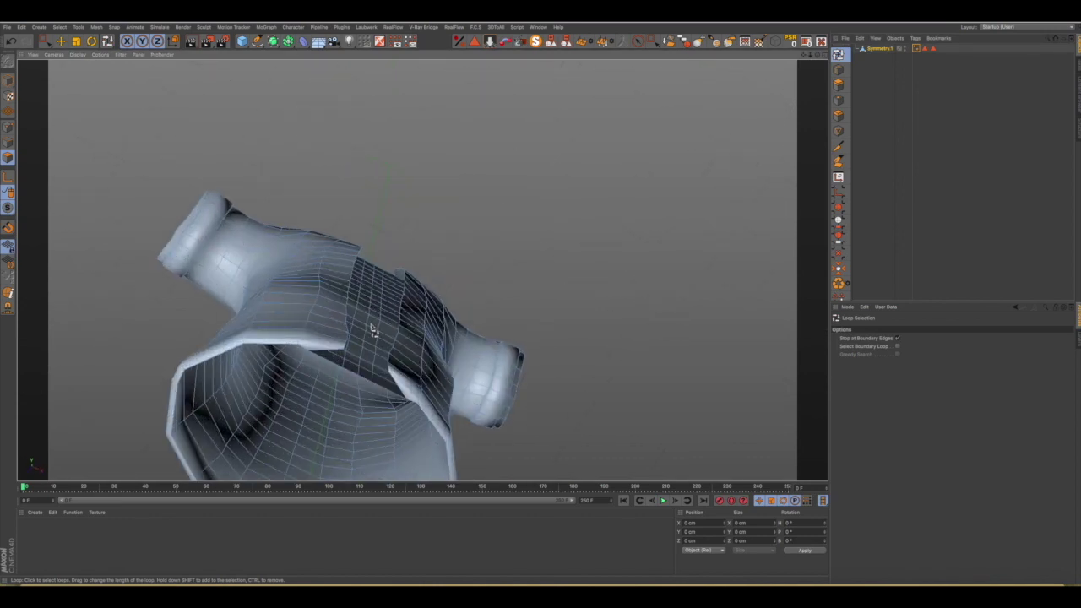
left_click(378, 316)
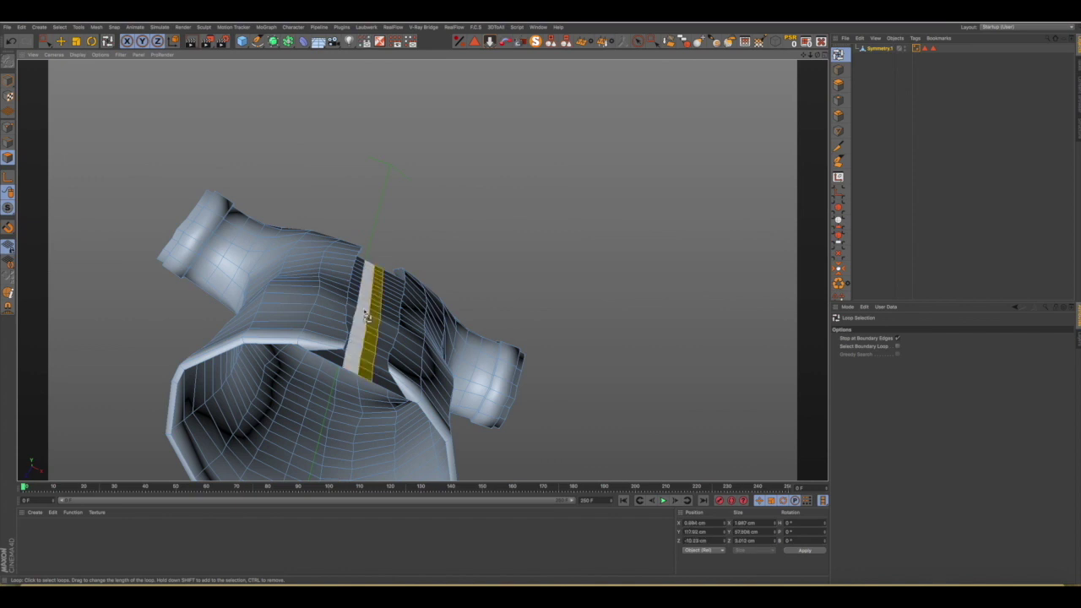
left_click(373, 325)
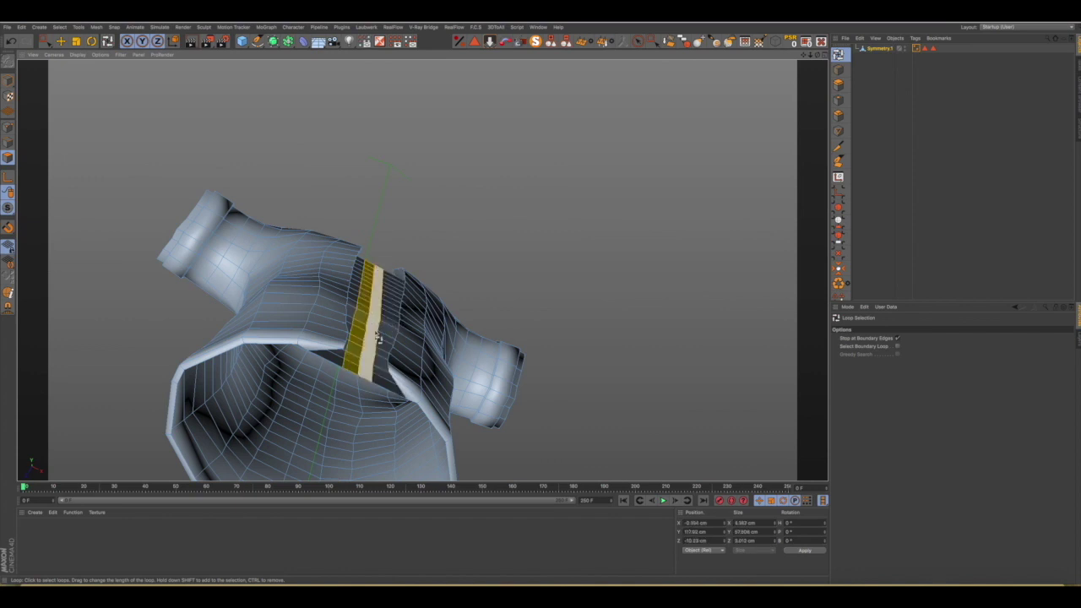
mouse_move(378, 338)
left_mouse_down("alt")
mouse_move(408, 330)
mouse_move(403, 338)
mouse_move(430, 343)
mouse_move(353, 412)
mouse_move(343, 381)
mouse_move(353, 273)
mouse_move(359, 325)
mouse_move(340, 377)
mouse_move(354, 341)
left_mouse_up("alt")
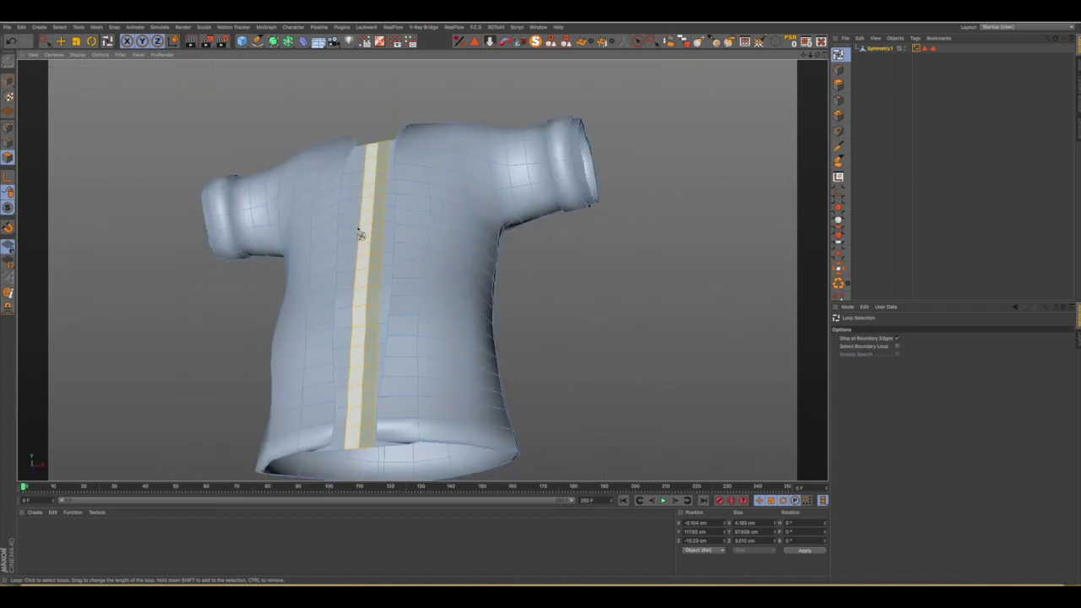
mouse_move(368, 262)
left_mouse_down("alt")
mouse_move(465, 229)
mouse_move(385, 275)
mouse_move(425, 212)
mouse_move(525, 245)
mouse_move(558, 292)
mouse_move(456, 278)
mouse_move(327, 333)
mouse_move(307, 369)
left_mouse_up("alt")
left_click(385, 275, "shift")
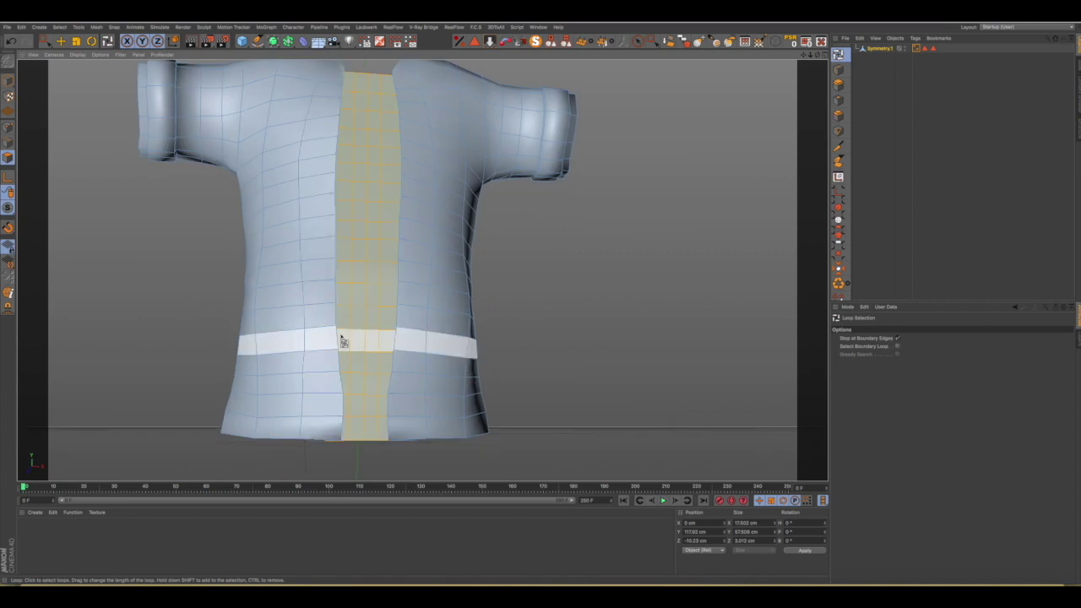
scroll(343, 338, "down", 3)
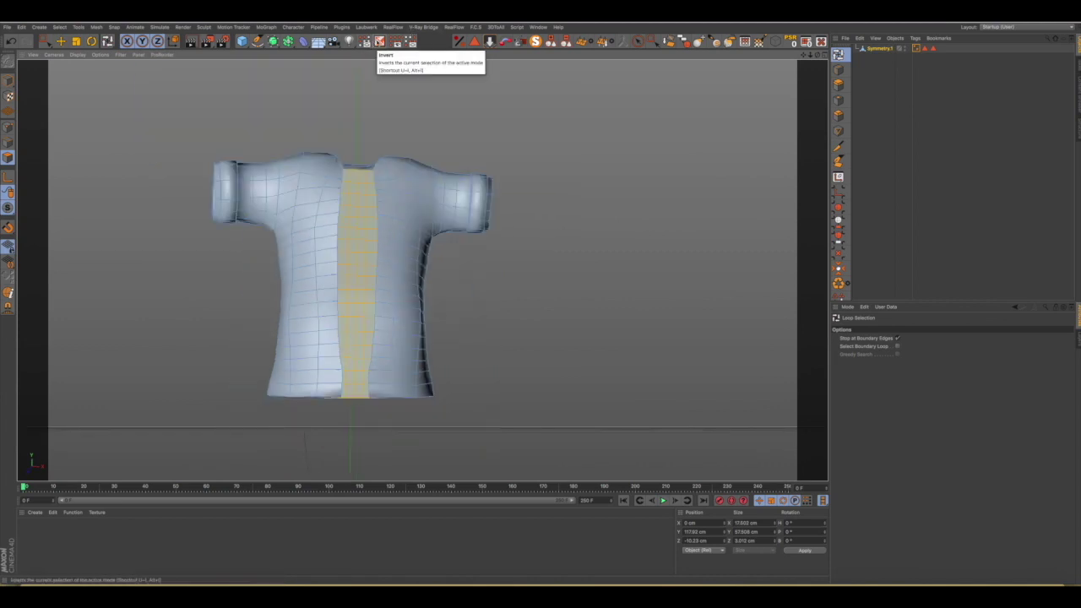
left_click(379, 41)
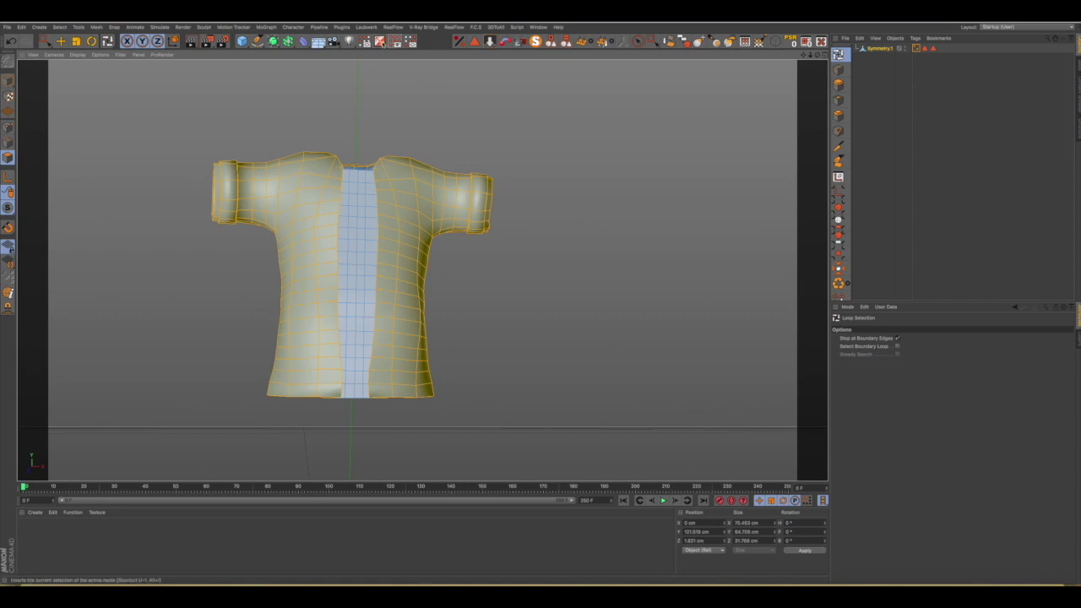
Hide the selected polygons and maximise the front viewport on the remaining placket strip.
left_click(365, 40)
mouse_move(374, 194)
left_mouse_down("alt")
mouse_move(367, 223)
mouse_move(226, 256)
mouse_move(386, 242)
mouse_move(366, 248)
left_mouse_up("alt")
left_click_drag(811, 54, 802, 101)
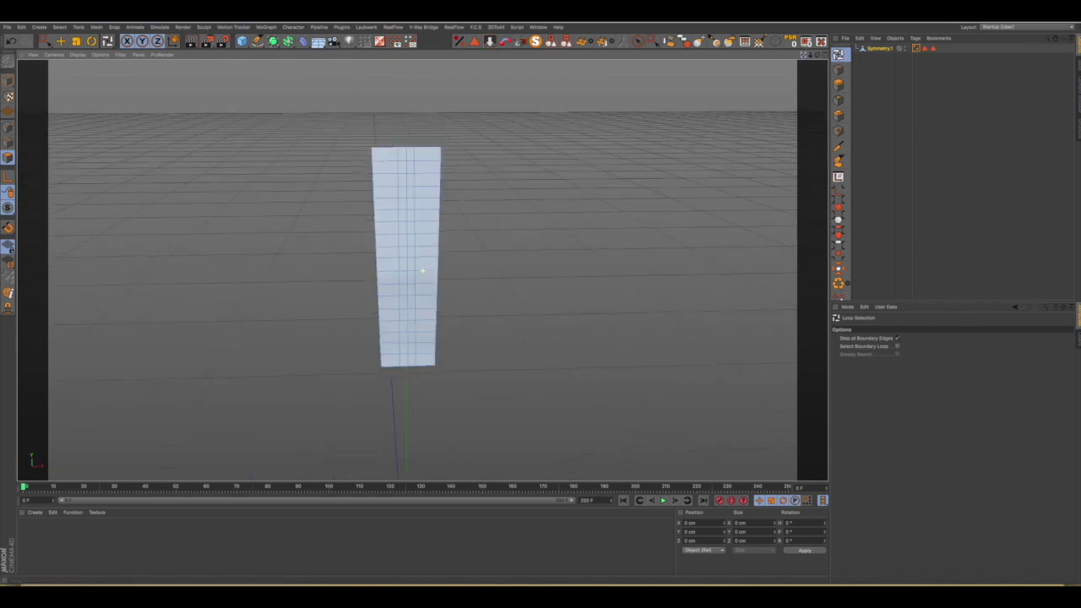
left_click(824, 54)
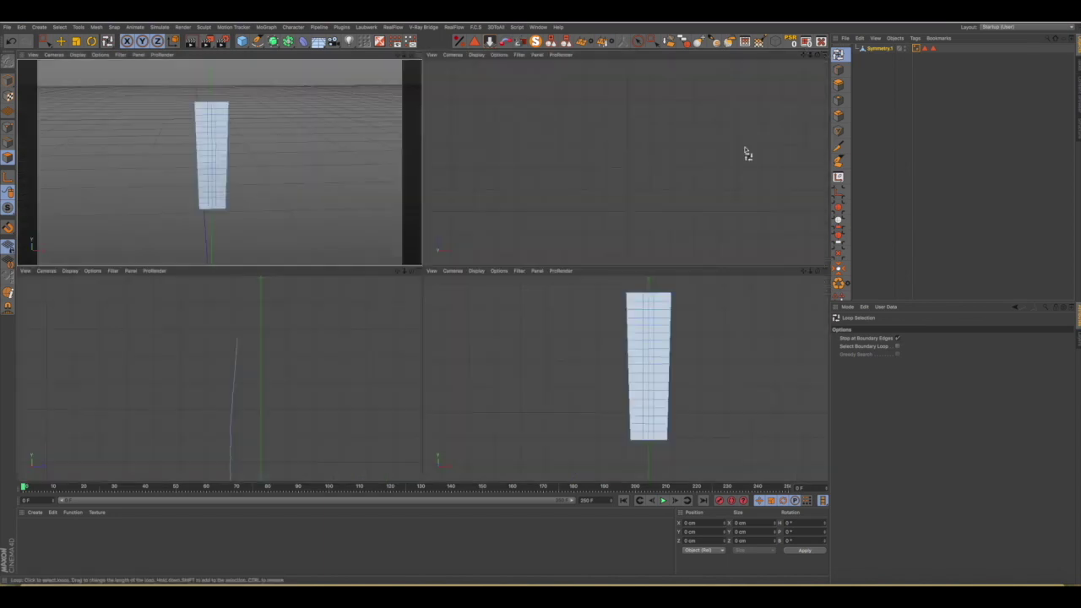
left_click(825, 271)
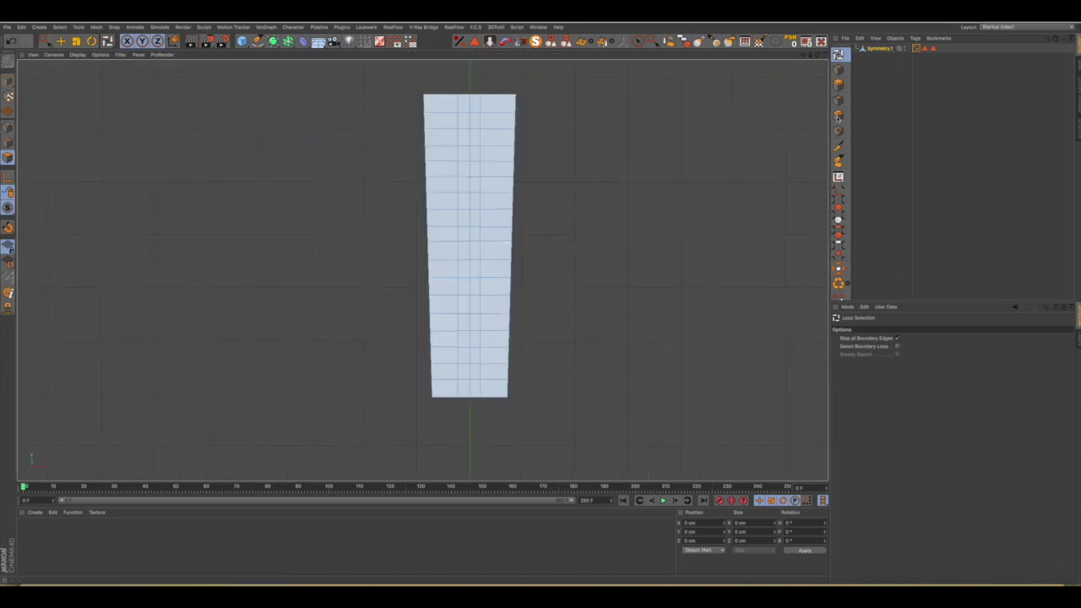
Activate Line Cut and zoom and pan across the placket strip in the front view.
left_click(838, 146)
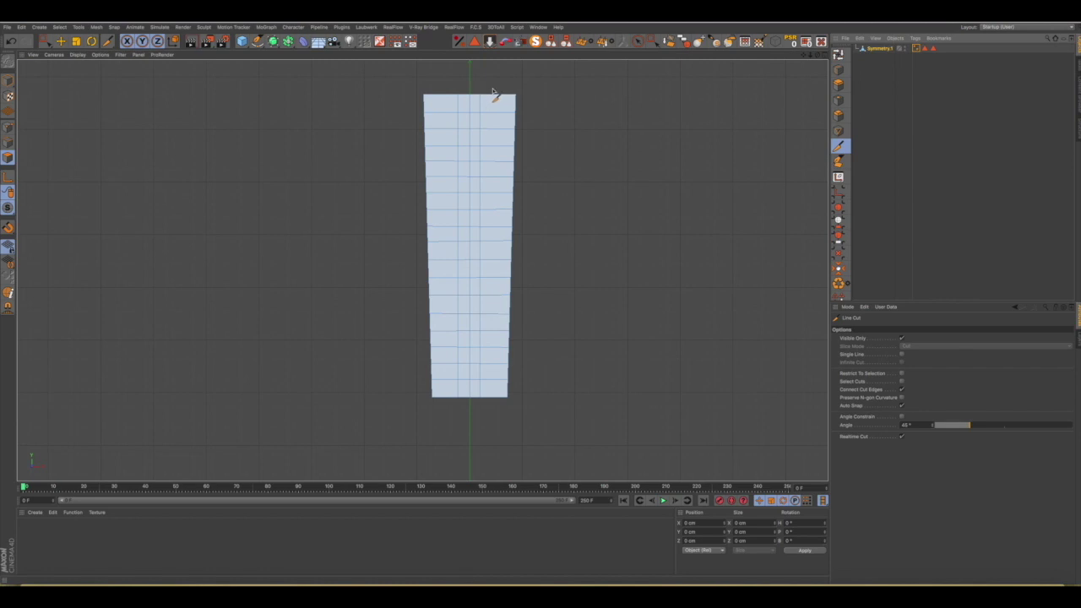
scroll(494, 92, "up", 2)
scroll(495, 95, "up", 2)
scroll(494, 97, "up", 3)
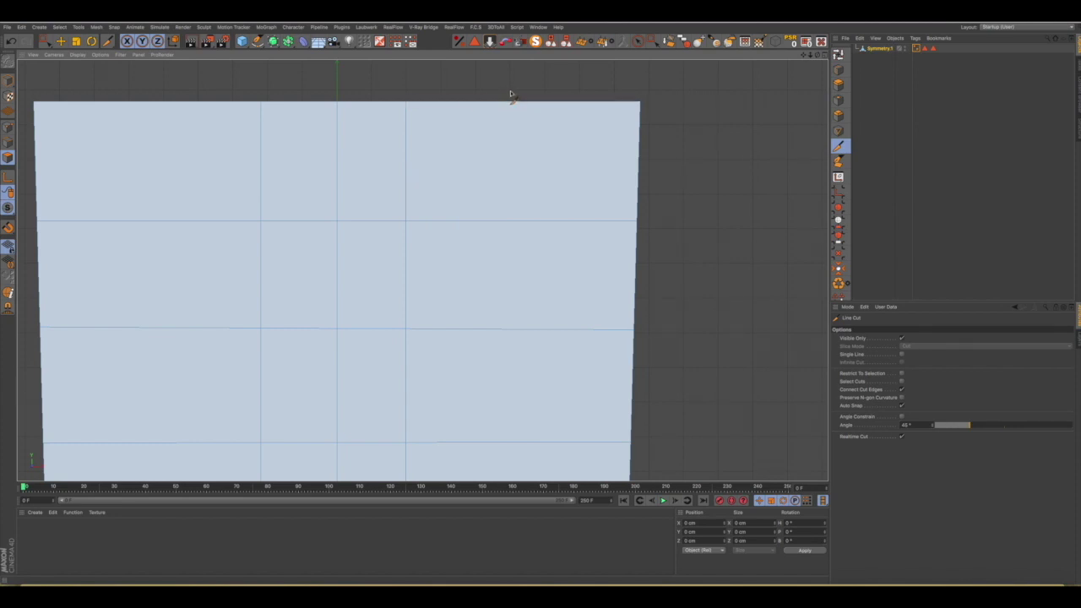
scroll(509, 124, "down", 5)
scroll(510, 122, "down", 2)
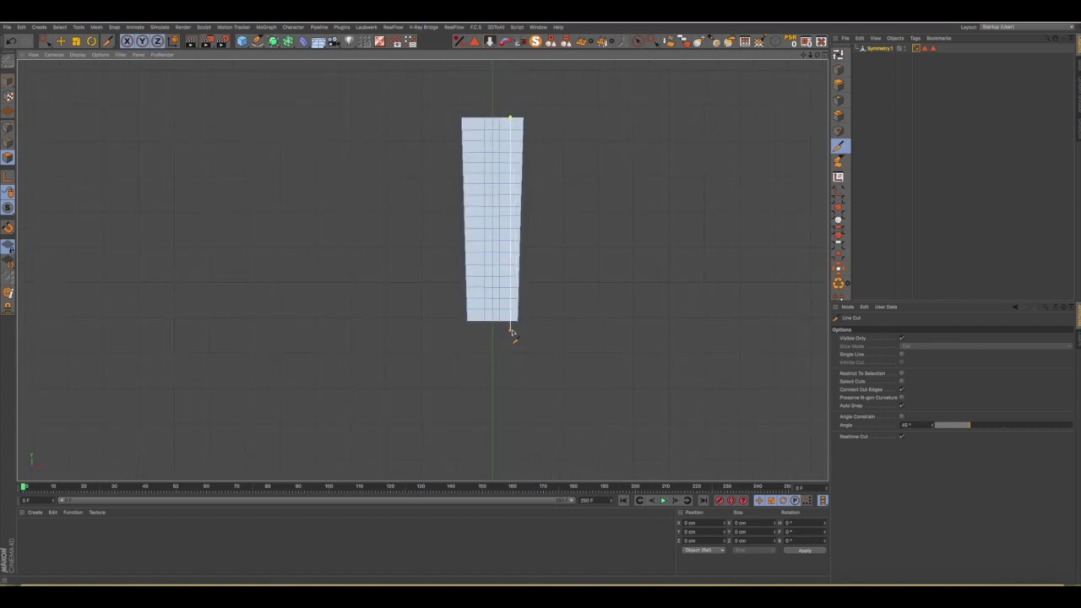
key("Escape")
scroll(478, 124, "up", 4)
scroll(476, 120, "up", 3)
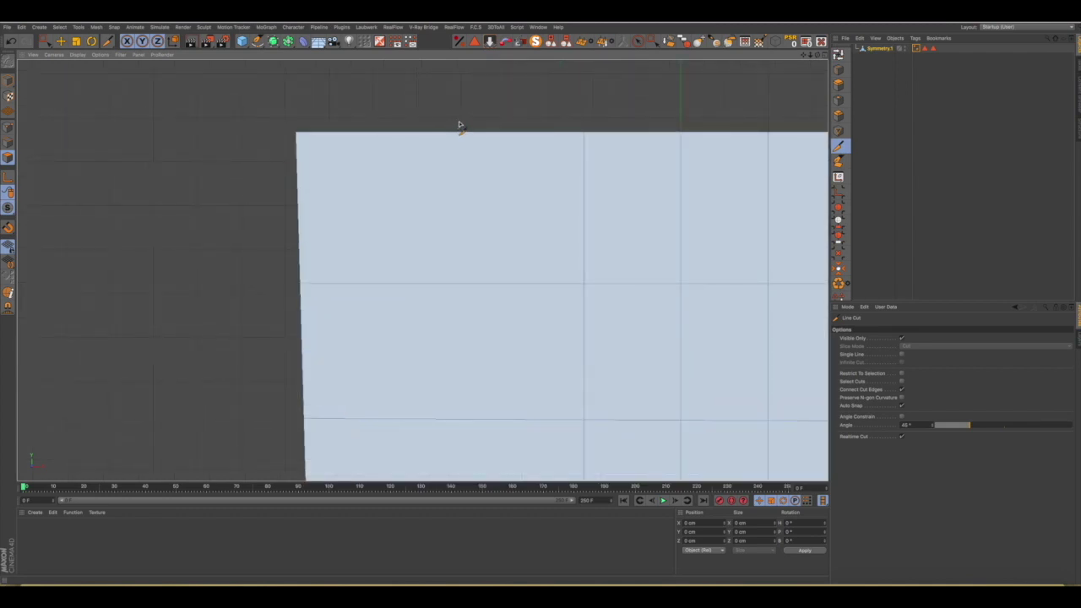
left_click_drag(805, 56, 423, 267)
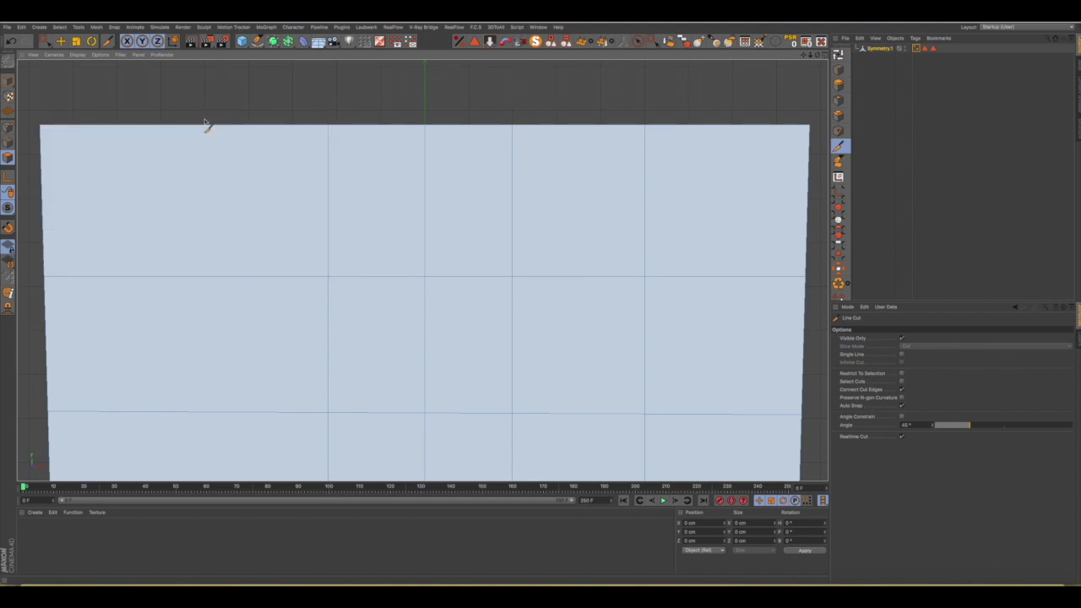
Store the placket strip's polygons as a selection set with Set Selection.
scroll(205, 154, "down", 5)
scroll(205, 154, "down", 3)
scroll(206, 154, "down", 3)
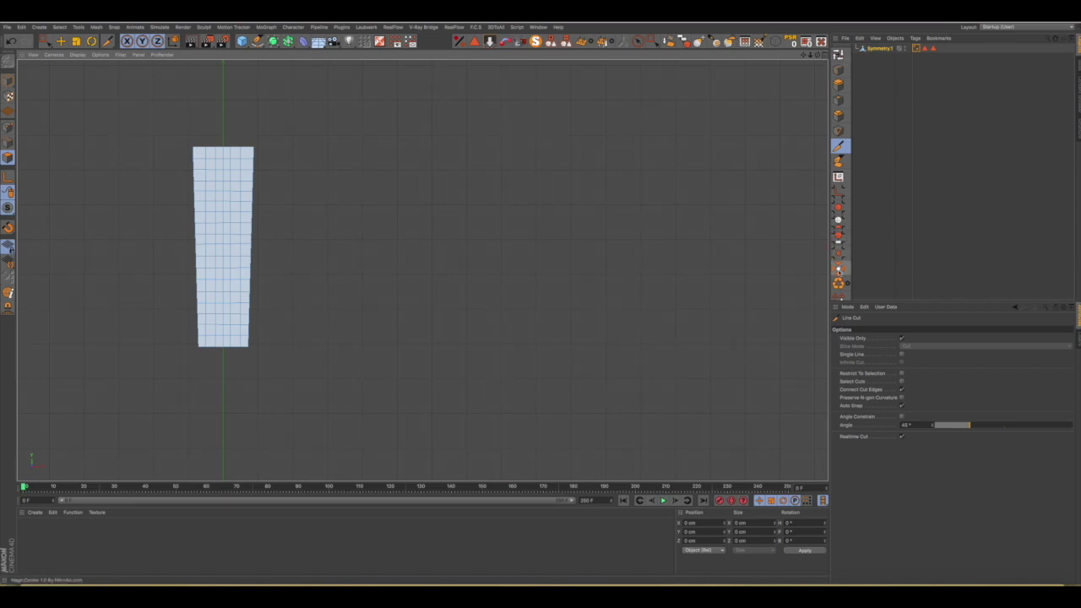
scroll(839, 253, "down", 3)
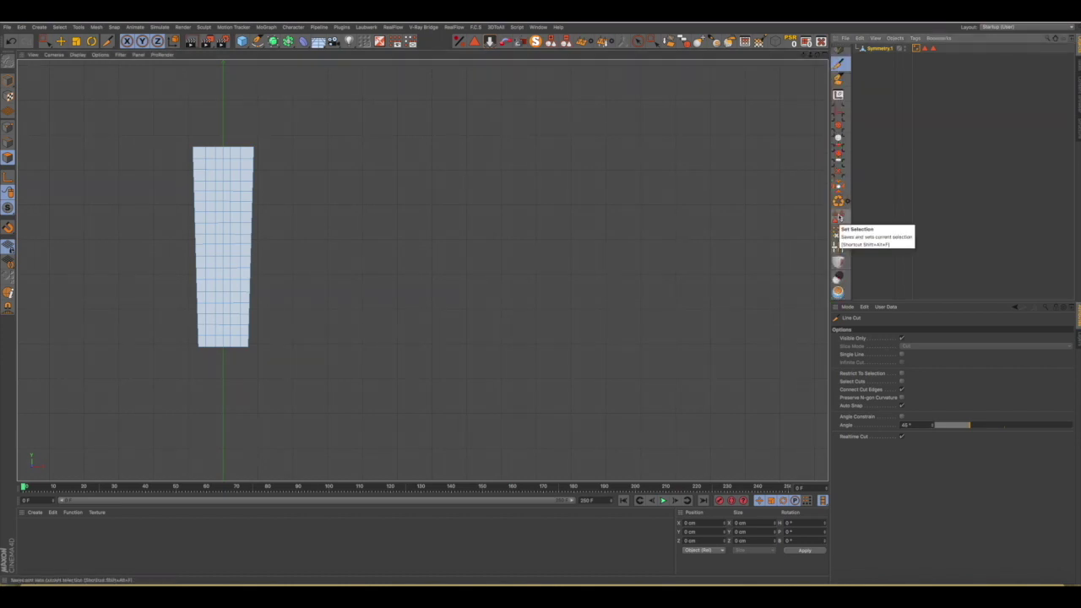
left_click(839, 218)
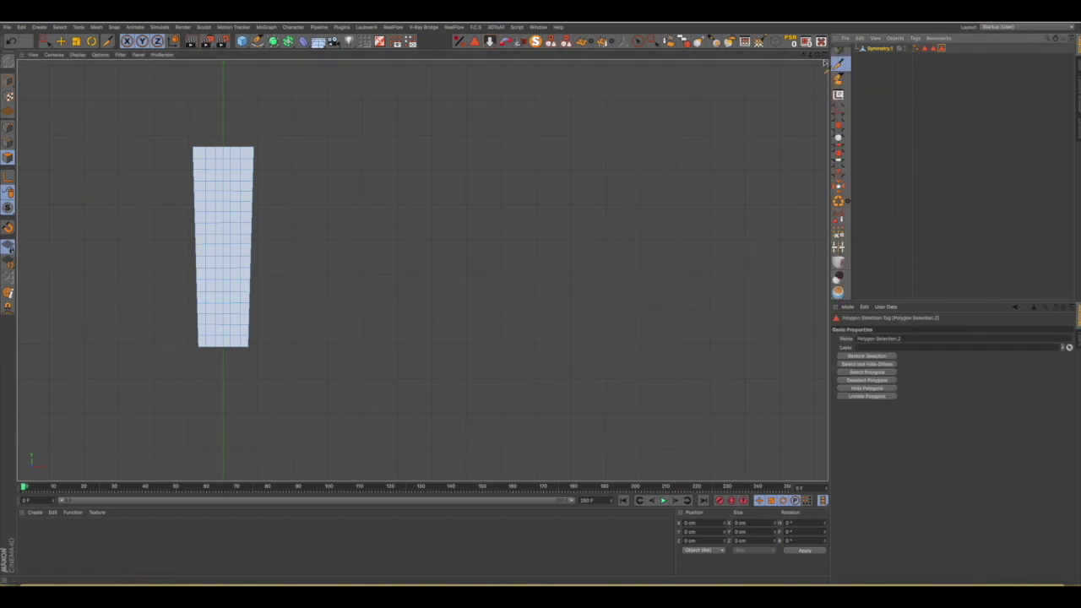
In a single perspective view, rectangle-select the placket strip and isolate it with MagicSolo.
left_click(823, 54)
left_click(402, 55)
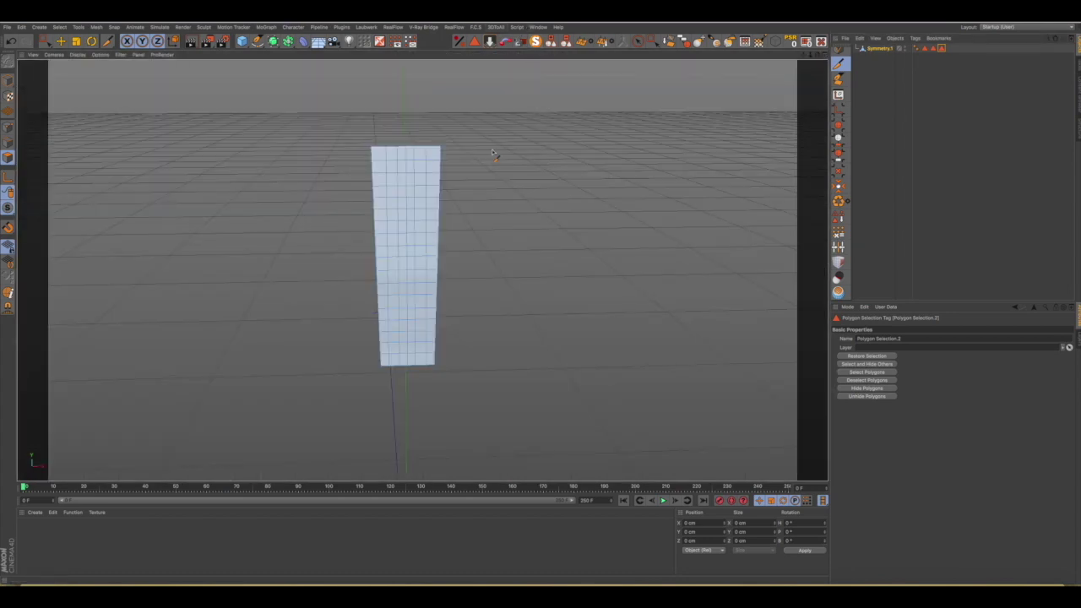
key("0")
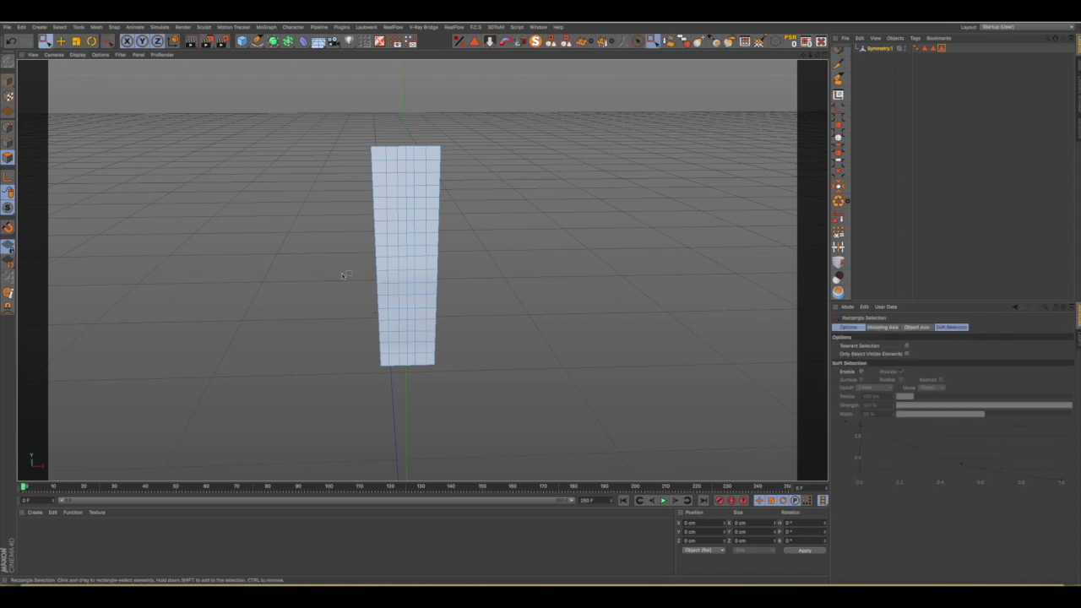
left_click_drag(350, 136, 514, 448)
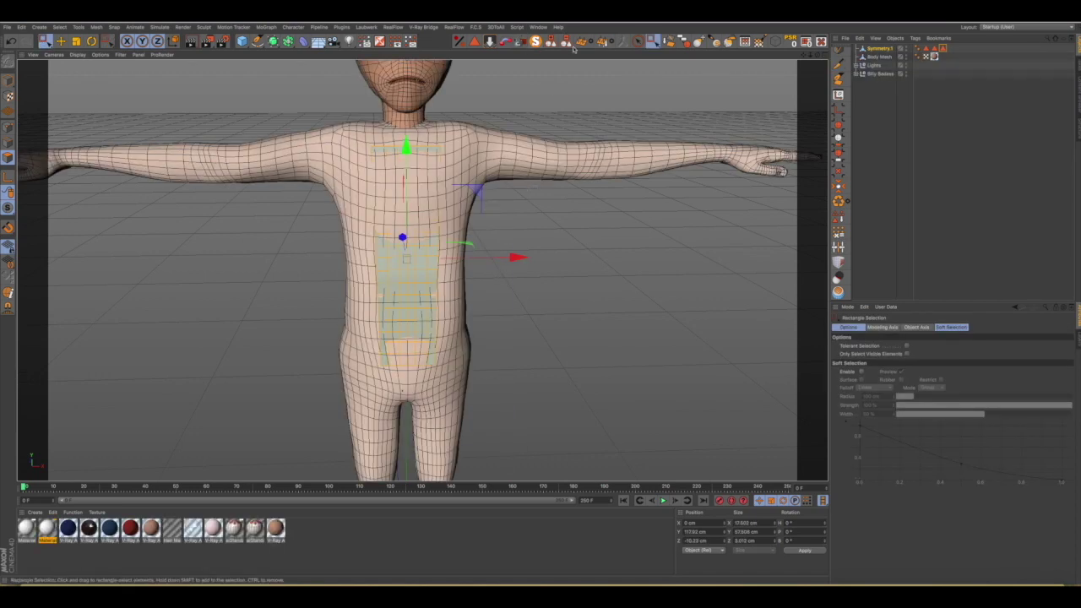
left_click(535, 43)
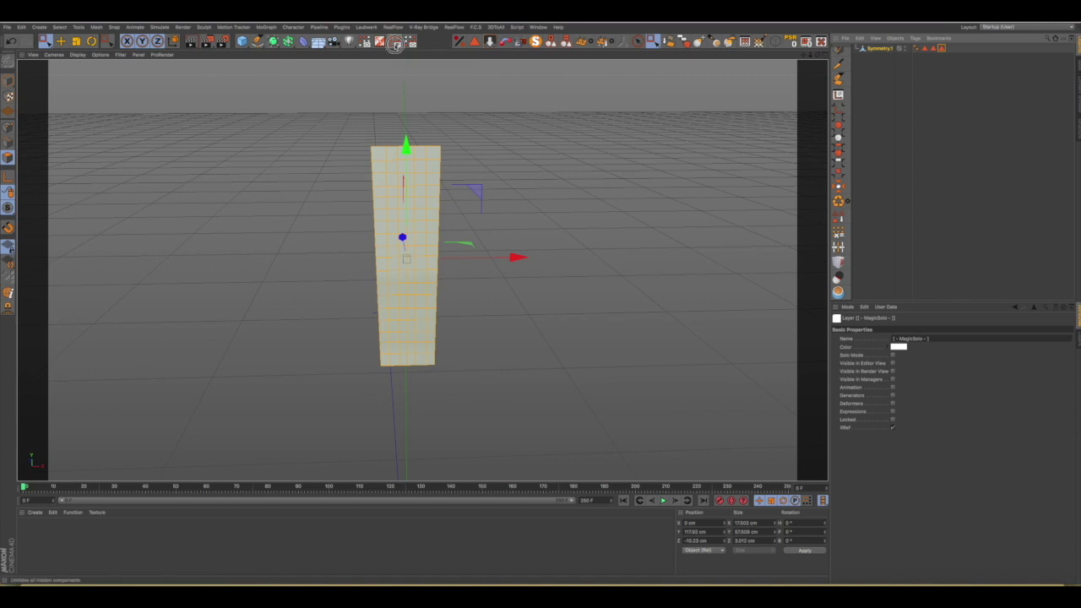
Unhide the rest of the shirt around the strip and pick the Grab sculpt brush.
left_click(397, 45)
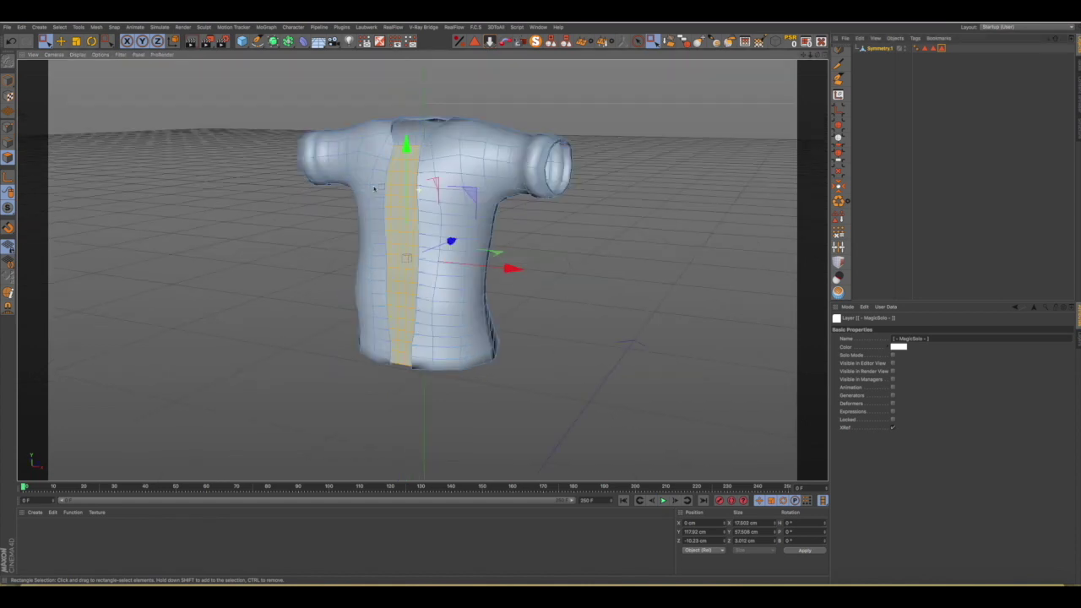
left_click_drag(420, 191, 662, 65, "alt")
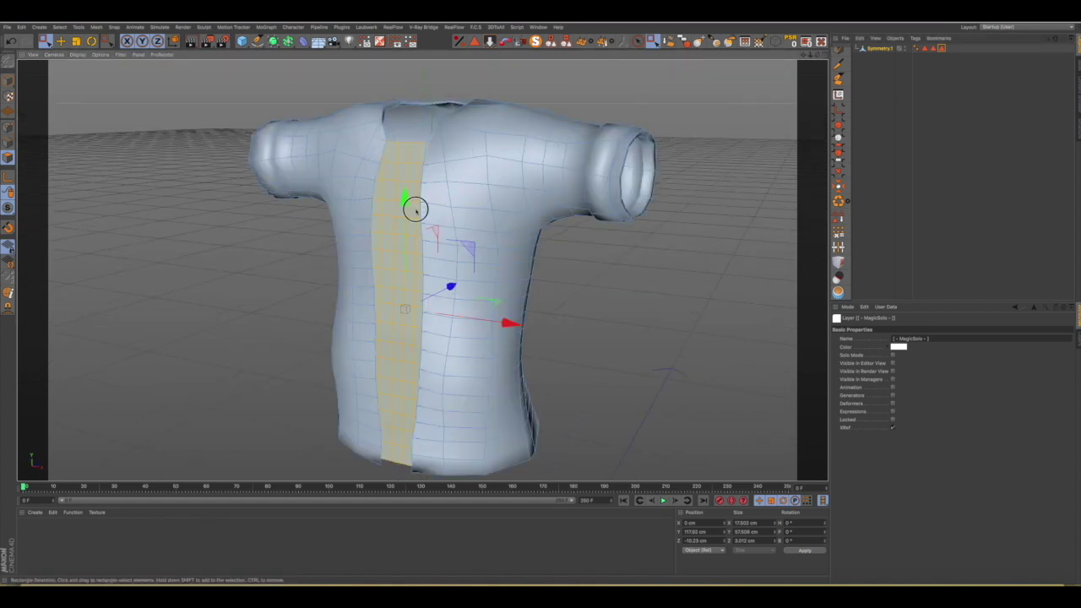
left_click(698, 42)
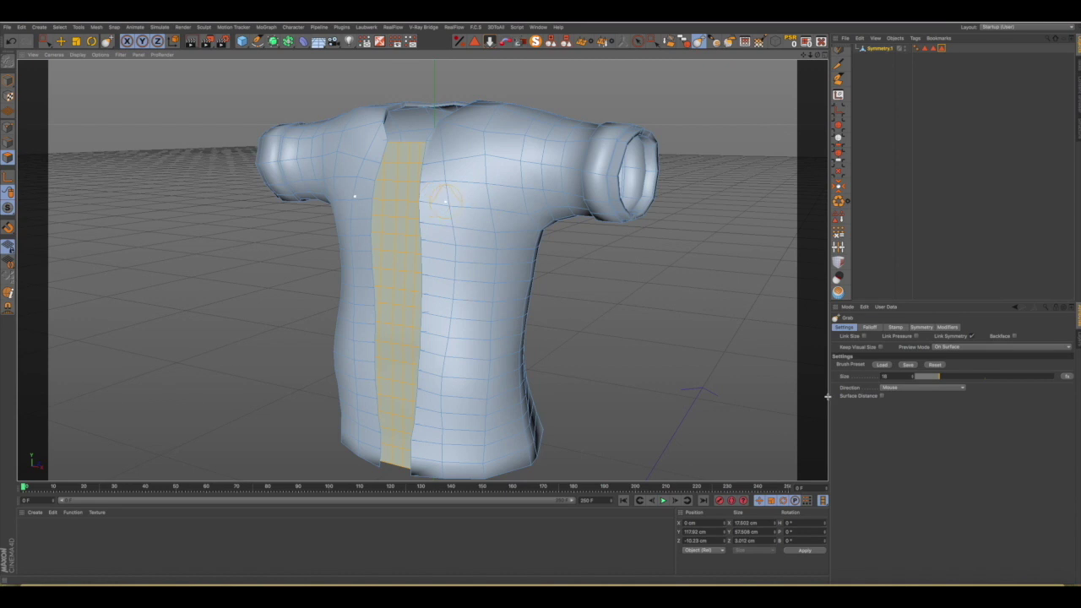
Enlarge the Grab brush and enable Surface Distance.
left_click_drag(912, 380, 1005, 376)
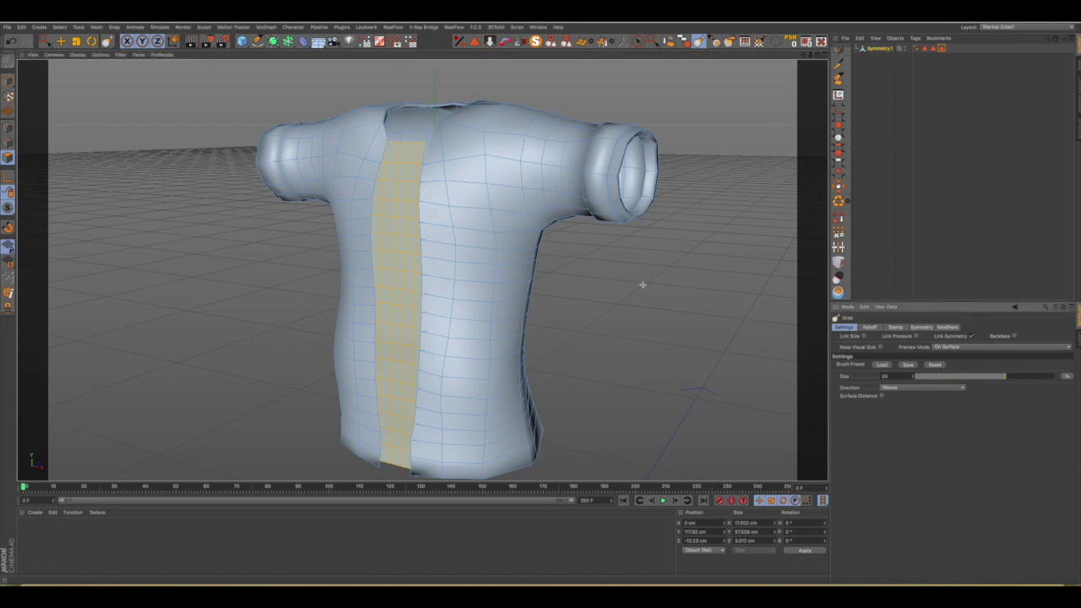
mouse_move(402, 177)
left_mouse_down("alt")
mouse_move(343, 181)
mouse_move(341, 199)
left_mouse_up("alt")
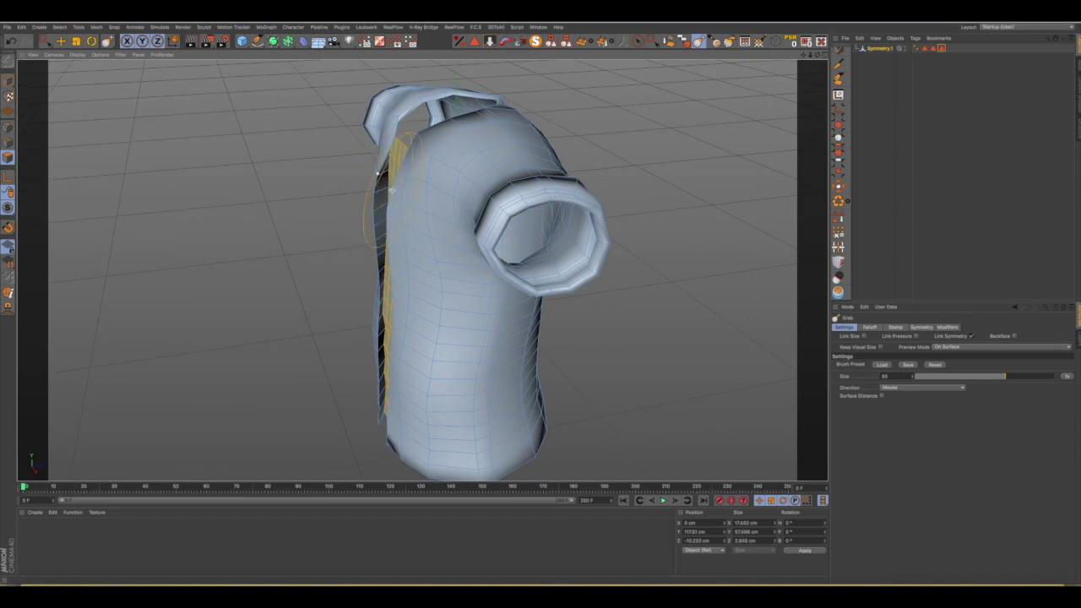
left_click(883, 390)
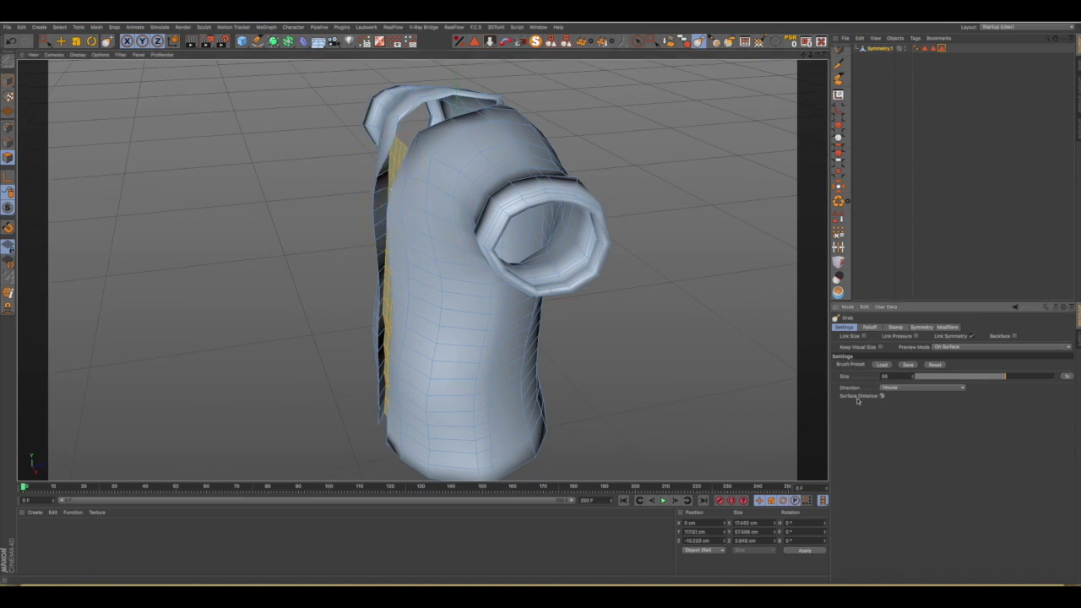
mouse_move(446, 276)
left_mouse_down("alt")
mouse_move(423, 255)
mouse_move(597, 237)
mouse_move(673, 320)
mouse_move(599, 331)
mouse_move(405, 203)
mouse_move(346, 137)
mouse_move(374, 163)
left_mouse_up("alt")
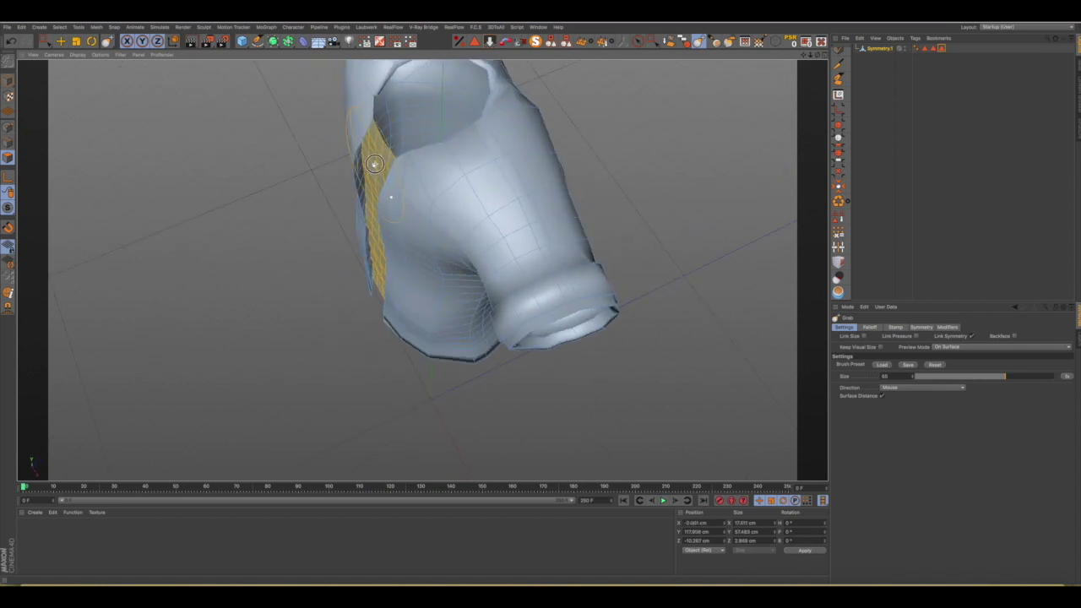
mouse_move(370, 166)
left_mouse_down("alt")
mouse_move(418, 139)
mouse_move(403, 178)
mouse_move(454, 212)
mouse_move(466, 189)
mouse_move(513, 273)
mouse_move(437, 216)
left_mouse_up("alt")
mouse_move(437, 299)
left_mouse_down("alt")
mouse_move(362, 295)
mouse_move(385, 307)
left_mouse_up("alt")
Grab the placket strip's edges inward so they lie against the shirt front.
mouse_move(395, 253)
left_mouse_down()
mouse_move(405, 213)
mouse_move(397, 254)
mouse_move(403, 204)
mouse_move(389, 182)
mouse_move(470, 174)
mouse_move(399, 193)
left_mouse_up()
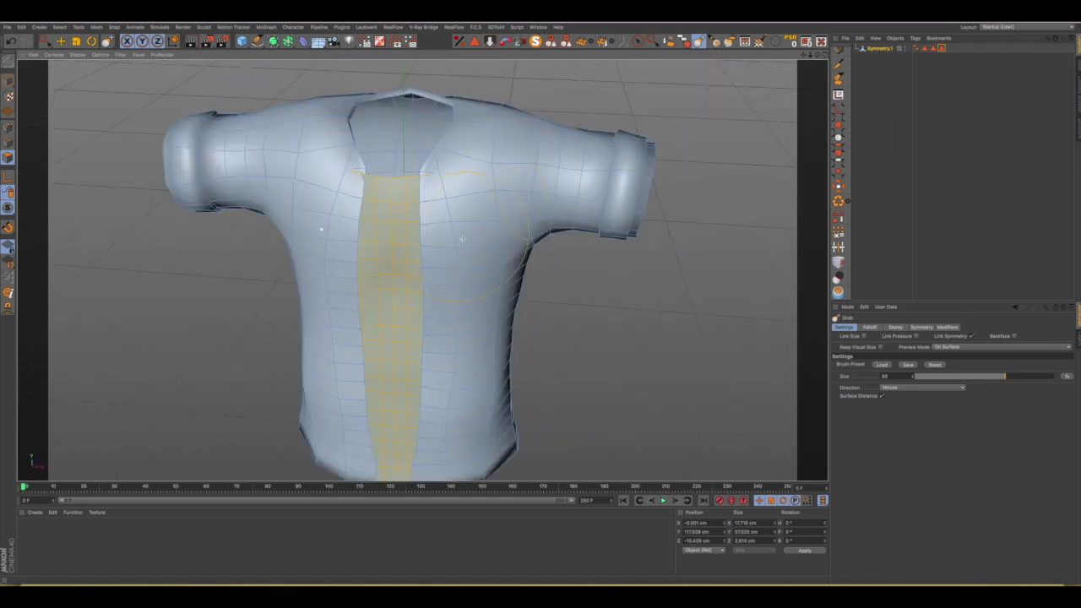
scroll(462, 240, "down", 3)
scroll(417, 359, "up", 3)
mouse_move(417, 350)
left_mouse_down("alt")
mouse_move(371, 313)
mouse_move(321, 310)
left_mouse_up("alt")
mouse_move(411, 256)
left_mouse_down()
mouse_move(407, 212)
mouse_move(410, 385)
mouse_move(567, 351)
mouse_move(616, 374)
mouse_move(482, 317)
left_mouse_up()
scroll(411, 374, "down", 3)
scroll(414, 368, "down", 3)
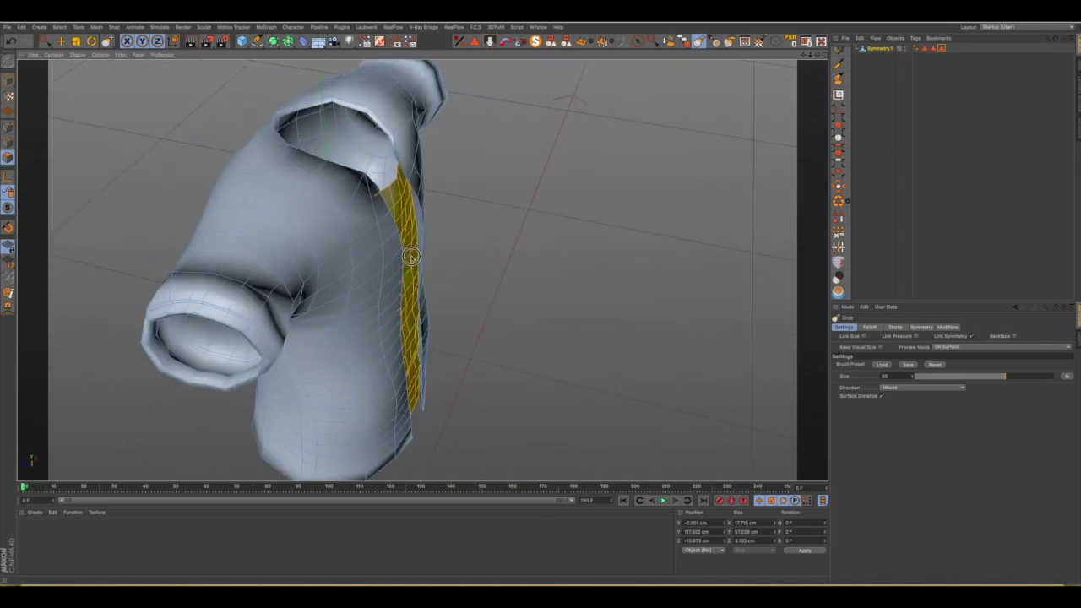
Turn off MagicSolo to show the full character and nudge the shirt to fit the body.
mouse_move(410, 245)
left_mouse_down("alt")
mouse_move(400, 268)
mouse_move(414, 262)
left_mouse_up("alt")
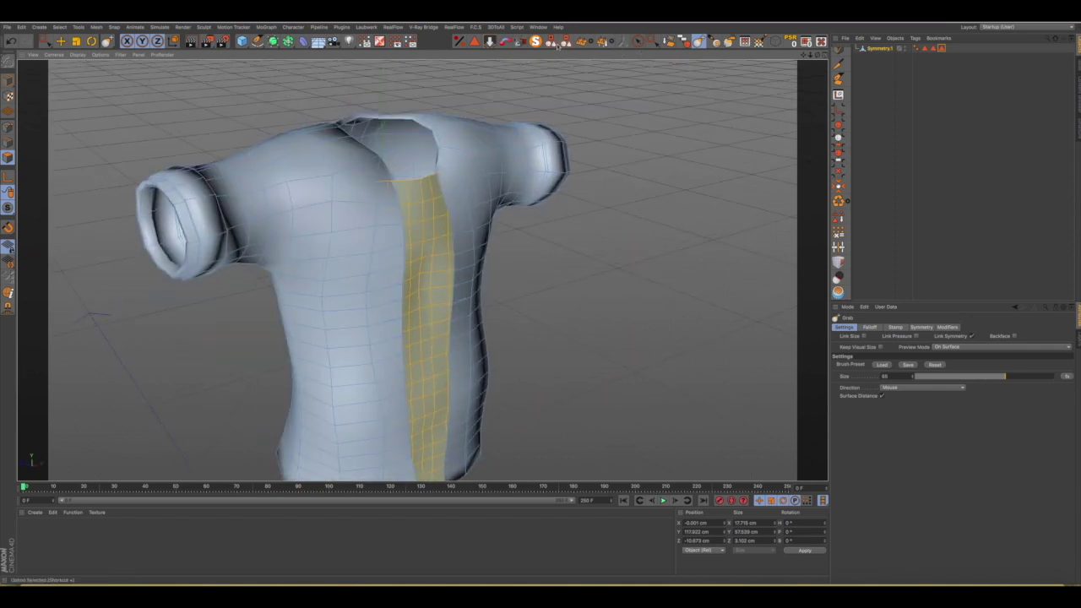
left_click(535, 42)
mouse_move(465, 202)
left_mouse_down("alt")
mouse_move(390, 244)
mouse_move(427, 294)
left_mouse_up("alt")
left_click_drag(407, 217, 404, 216)
scroll(420, 234, "down", 3)
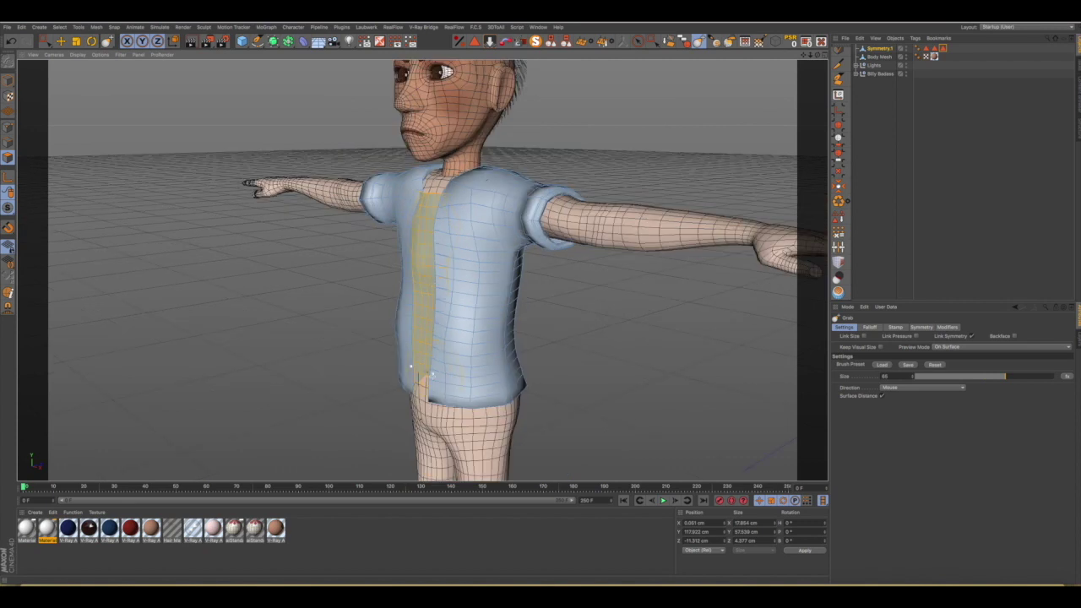
Turn off Surface Distance and raise the Grab brush size from 65 to 85.
mouse_move(422, 383)
left_mouse_down("alt")
mouse_move(522, 357)
mouse_move(448, 385)
mouse_move(374, 339)
mouse_move(355, 344)
left_mouse_up("alt")
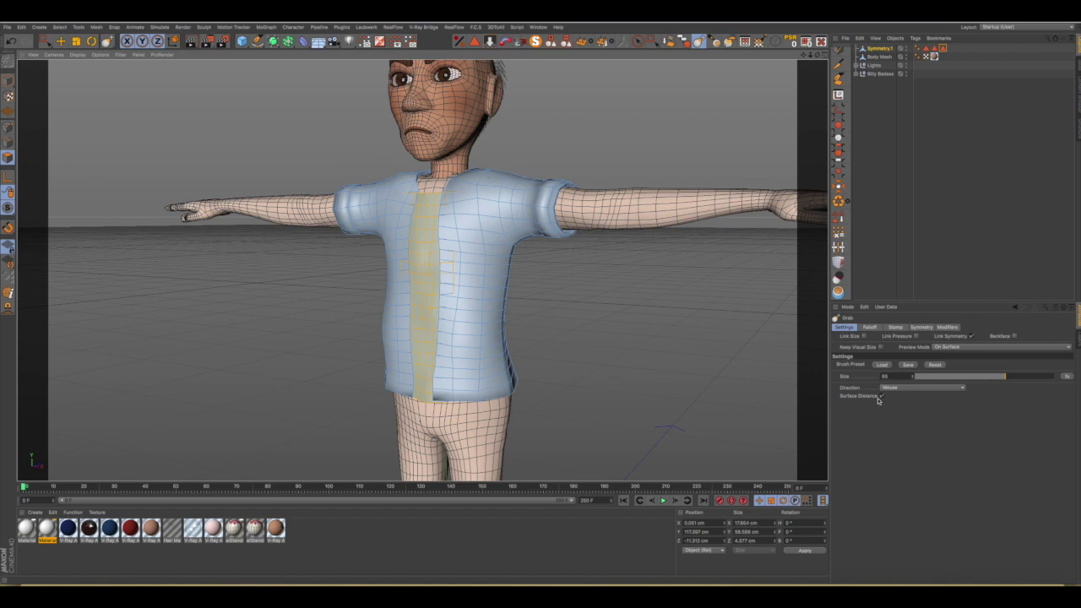
left_click(879, 397)
left_click_drag(1006, 377, 1039, 377)
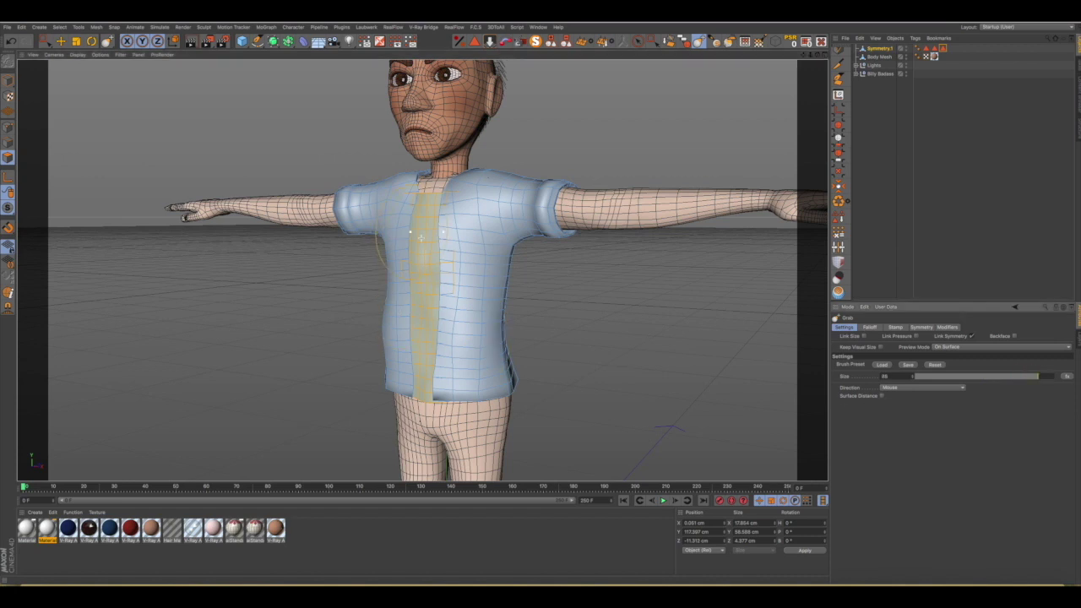
left_click_drag(424, 250, 423, 345, "alt")
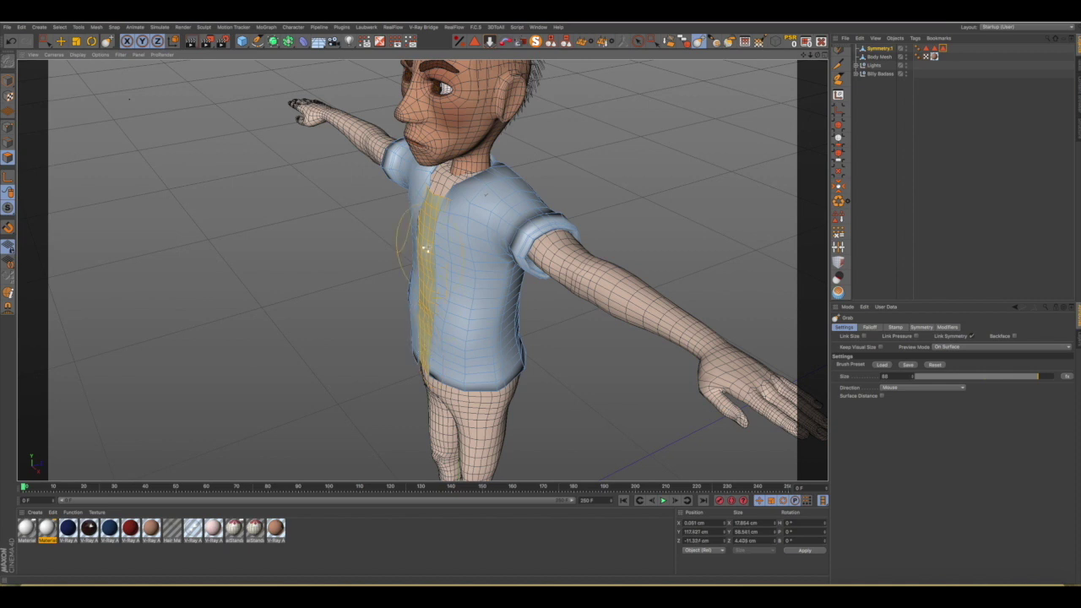
Grab the placket strip straight down the shirt front and switch the viewport to Gouraud Shading.
mouse_move(430, 215)
left_mouse_down()
mouse_move(431, 206)
mouse_move(425, 221)
mouse_move(532, 206)
left_mouse_up()
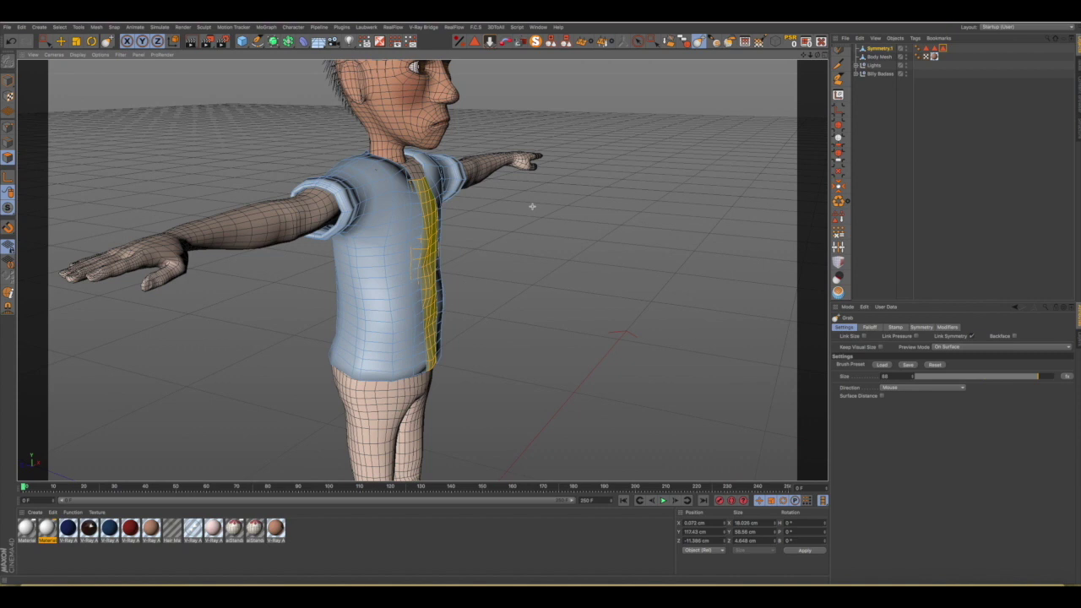
scroll(418, 203, "up", 3)
mouse_move(434, 206)
left_mouse_down("alt")
mouse_move(461, 188)
mouse_move(325, 129)
mouse_move(299, 157)
mouse_move(380, 212)
mouse_move(391, 208)
left_mouse_up("alt")
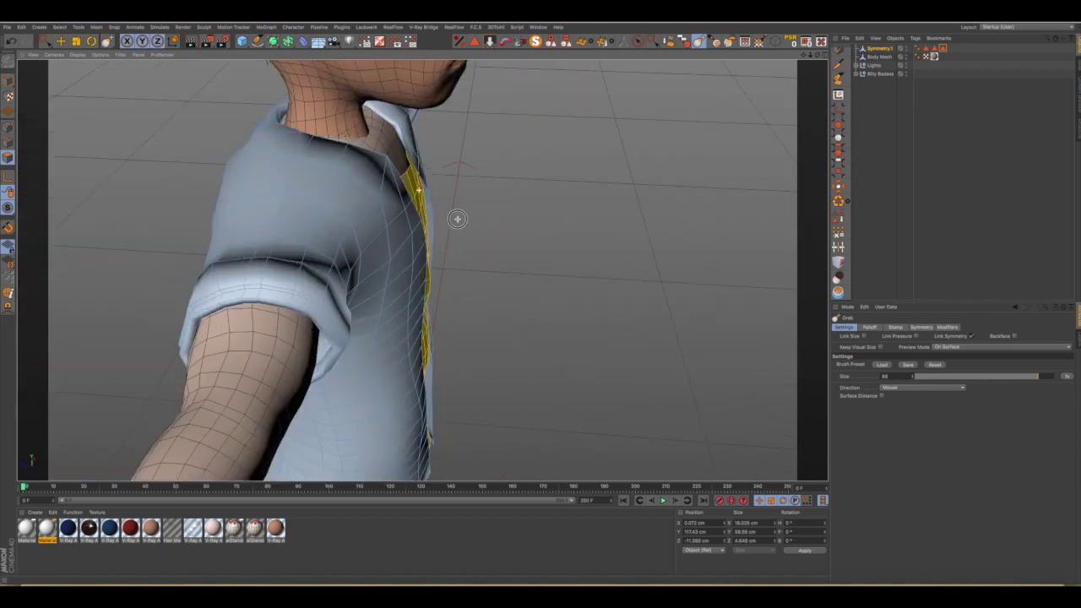
scroll(415, 209, "down", 3)
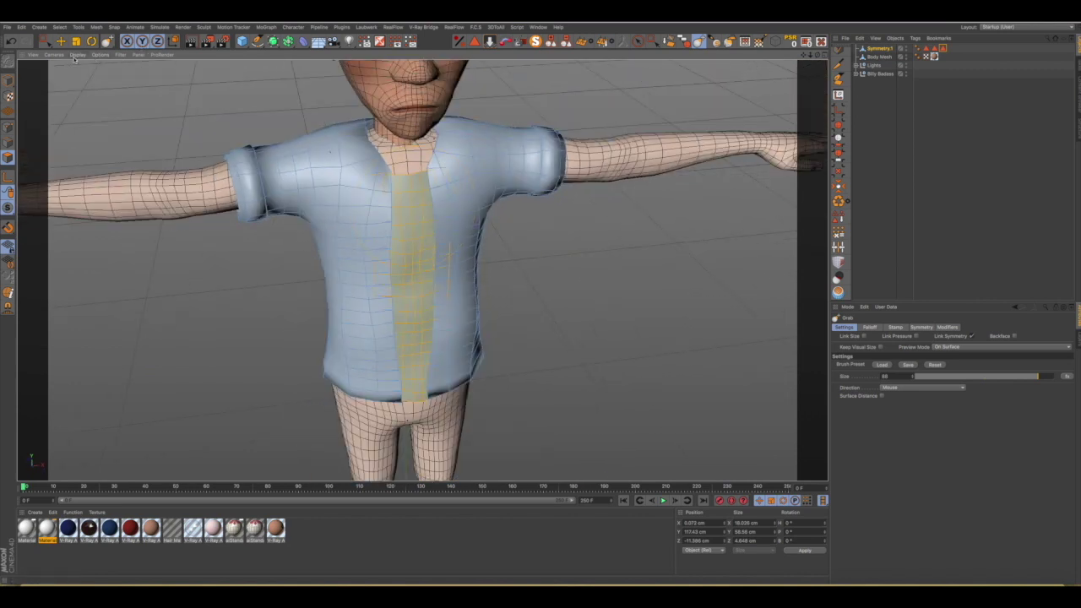
left_click(77, 54)
left_click(92, 66)
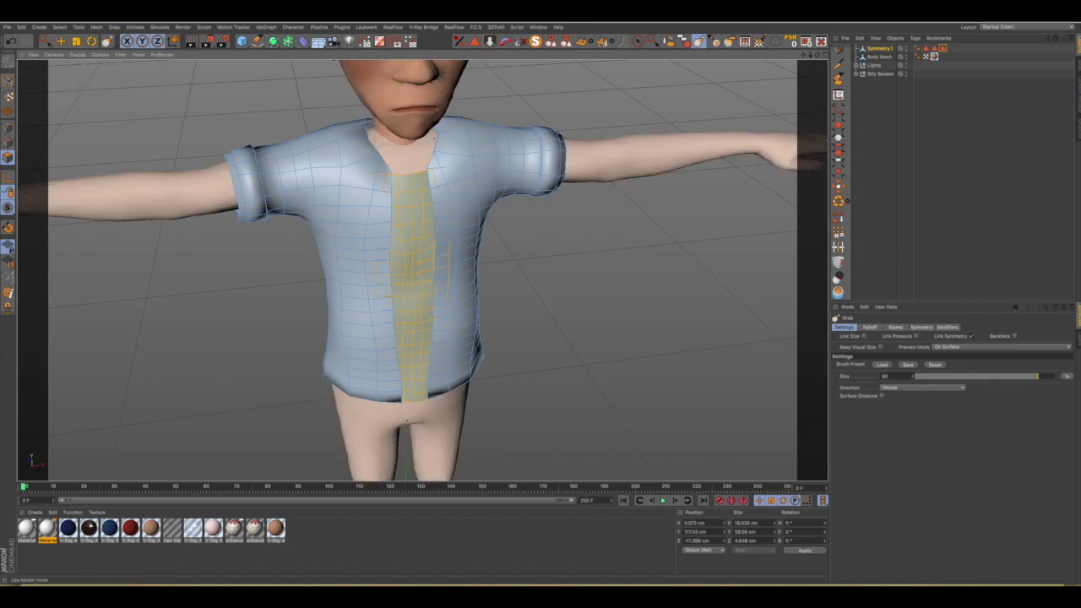
Exit the current edit, select the Symmetry shirt object, and switch to Polygon mode.
key("Return")
left_click(861, 103)
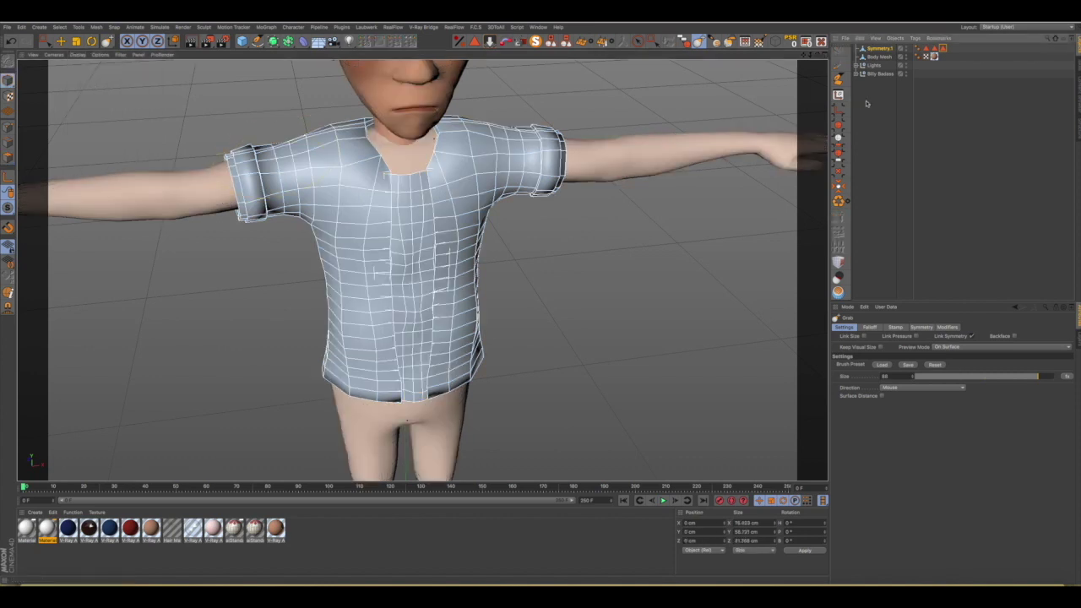
mouse_move(454, 214)
left_mouse_down("alt")
mouse_move(429, 176)
mouse_move(437, 212)
mouse_move(423, 195)
mouse_move(454, 173)
mouse_move(366, 205)
mouse_move(418, 209)
left_mouse_up("alt")
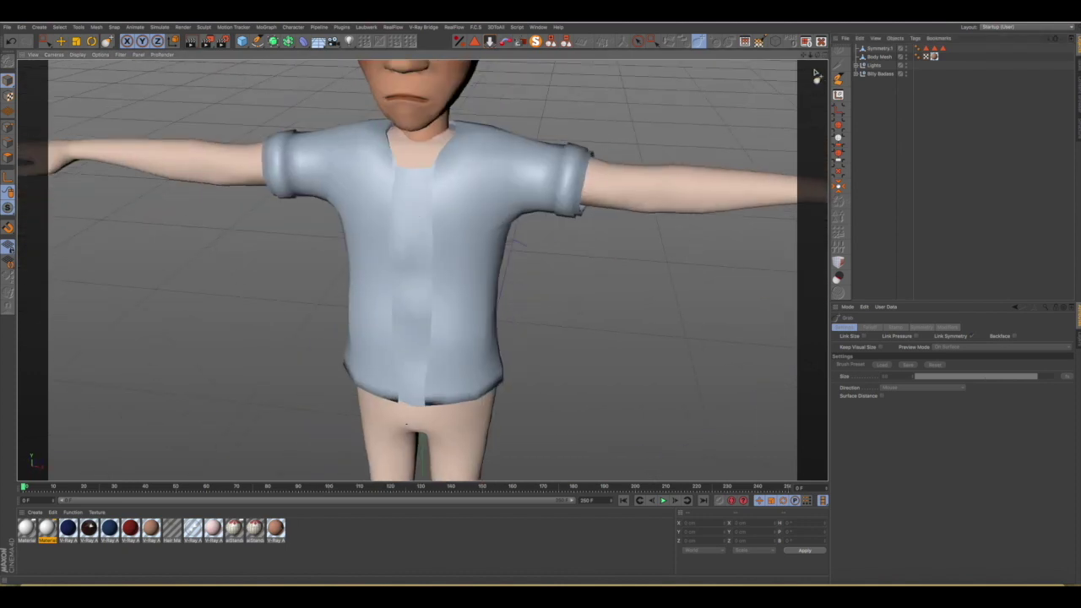
left_click_drag(805, 57, 488, 206)
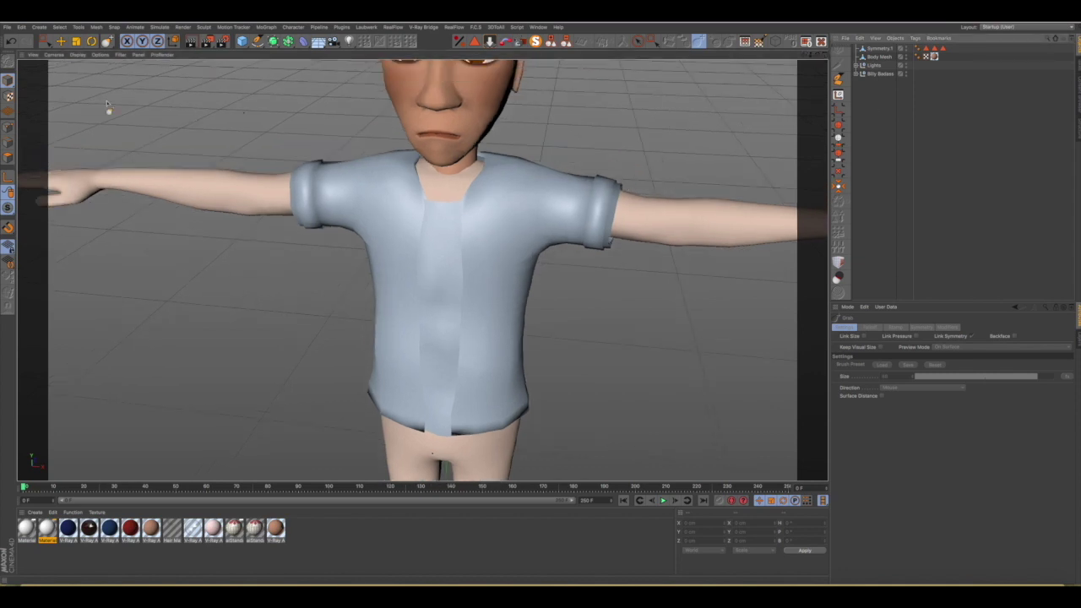
left_click(60, 40)
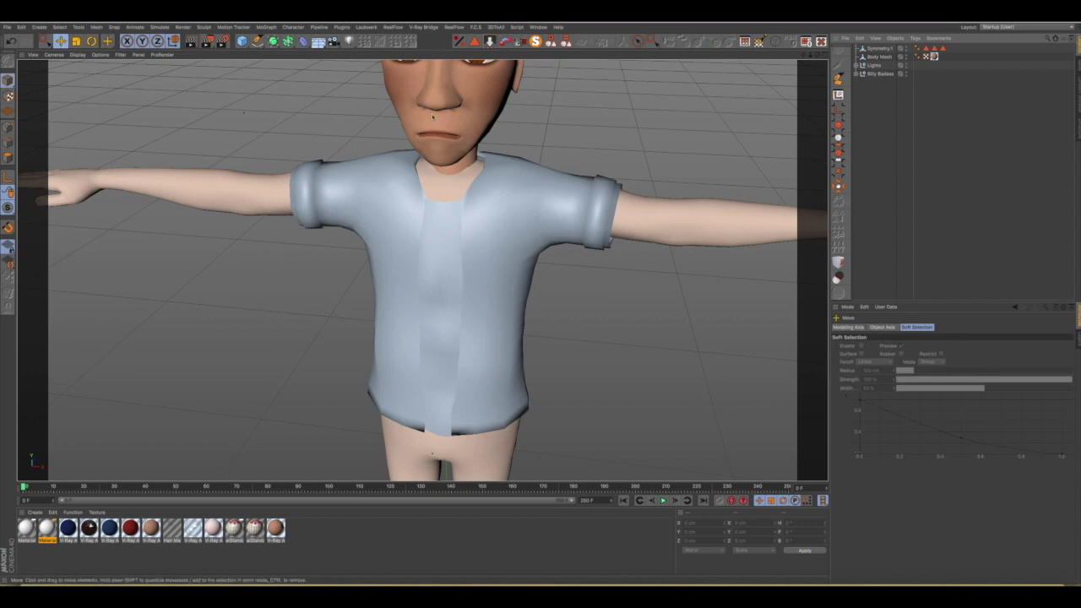
left_click(883, 49)
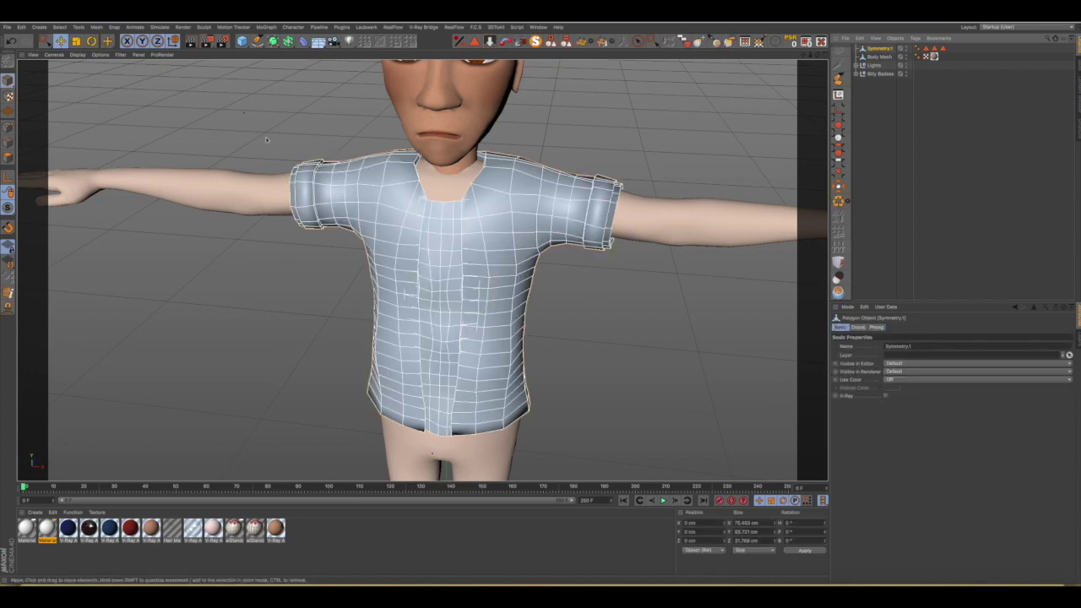
left_click(8, 158)
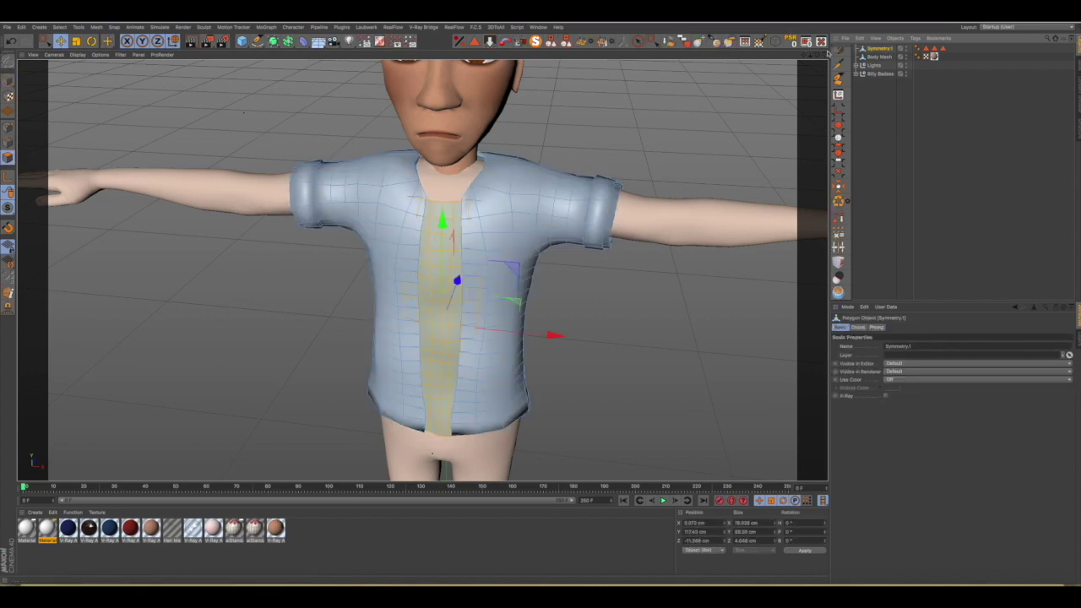
Clear the front strip selection with Live Selection and reactivate Loop Selection (U~L).
key("u")
key("l")
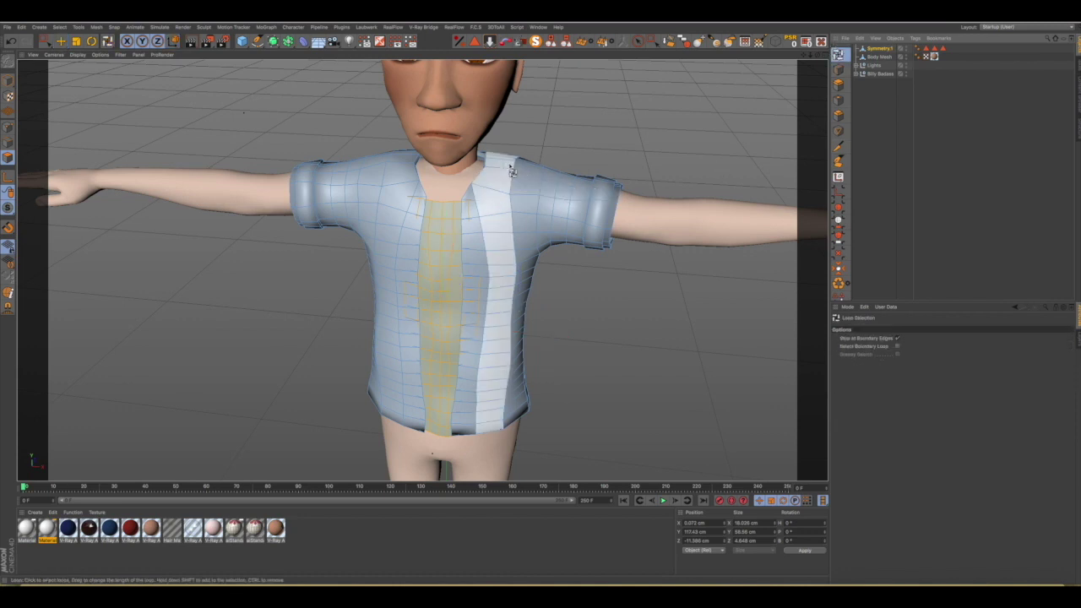
left_click(638, 41)
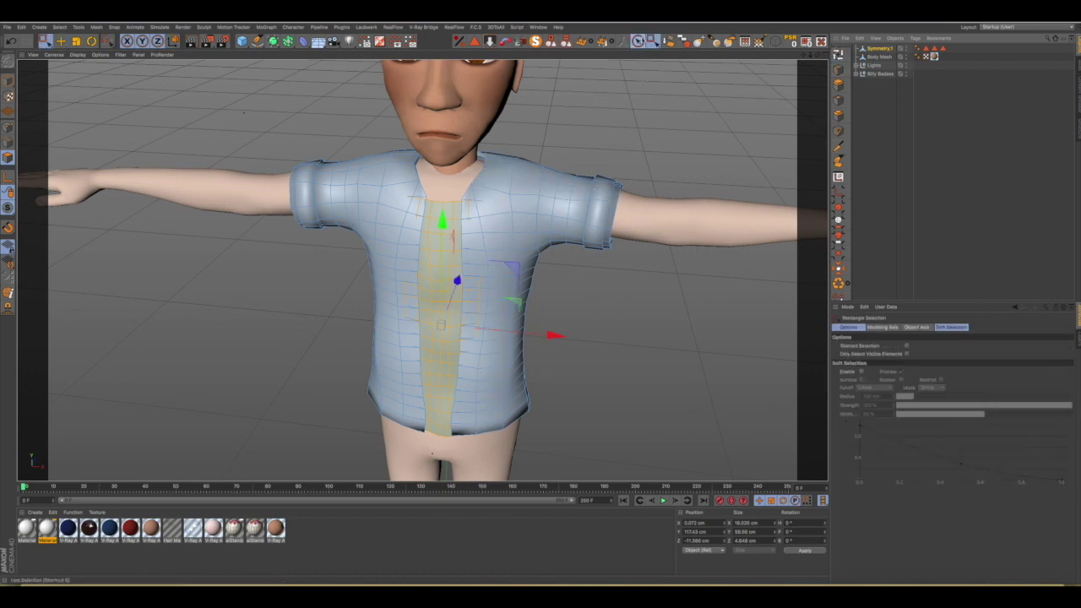
left_click(648, 74)
key("u")
key("l")
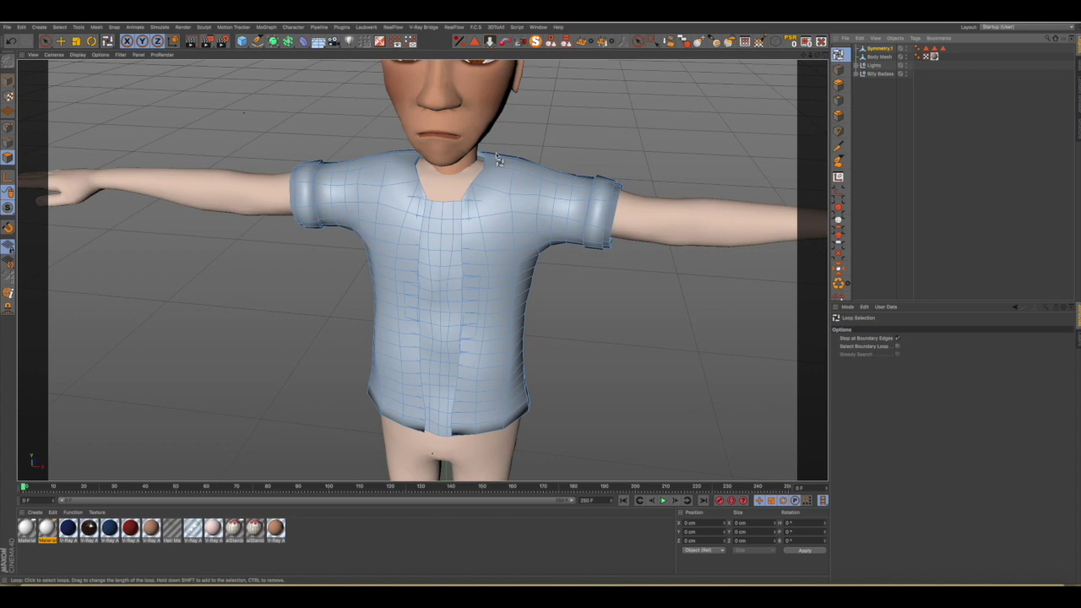
Isolate the shirt mesh with MagicSolo, viewed from the right shoulder, and pick Live Selection.
scroll(474, 185, "up", 2)
scroll(475, 186, "up", 2)
scroll(476, 194, "down", 1)
left_click_drag(476, 194, 552, 195, "alt")
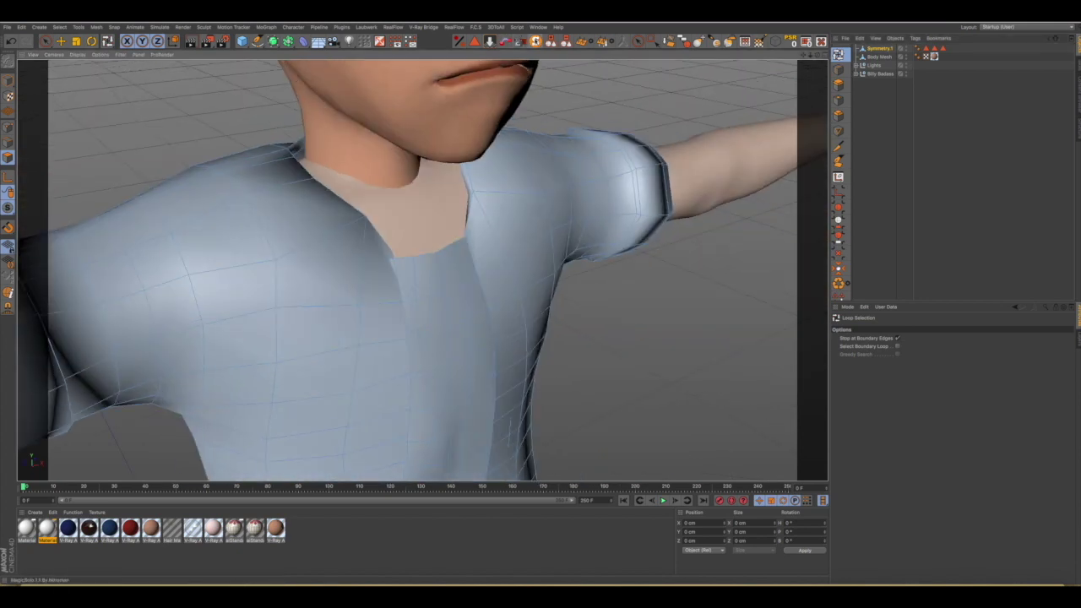
left_click(536, 40)
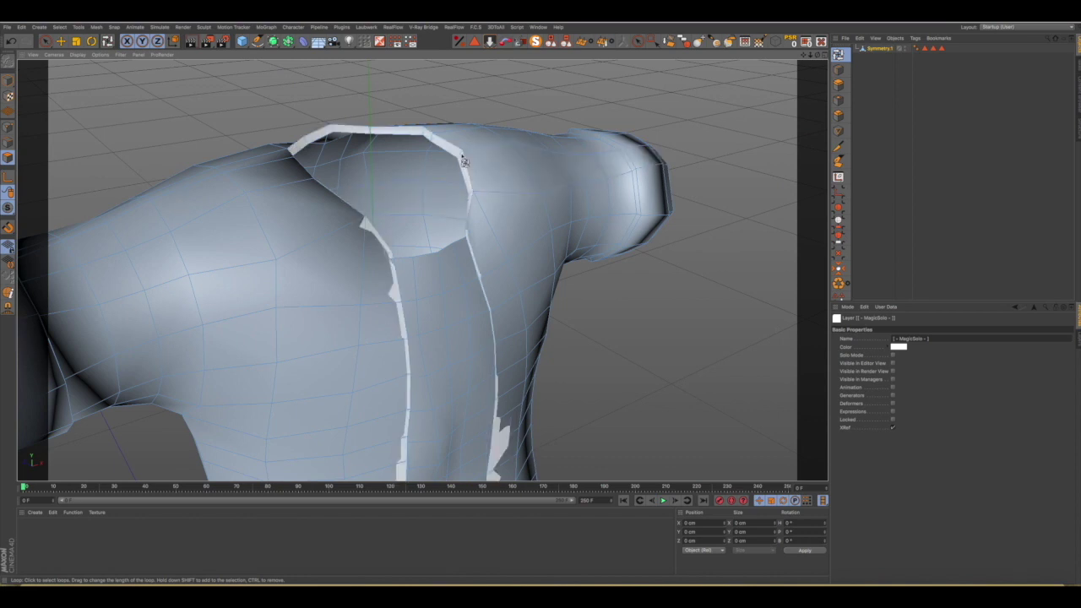
mouse_move(465, 159)
left_mouse_down("alt")
mouse_move(502, 174)
mouse_move(458, 183)
mouse_move(394, 174)
left_mouse_up("alt")
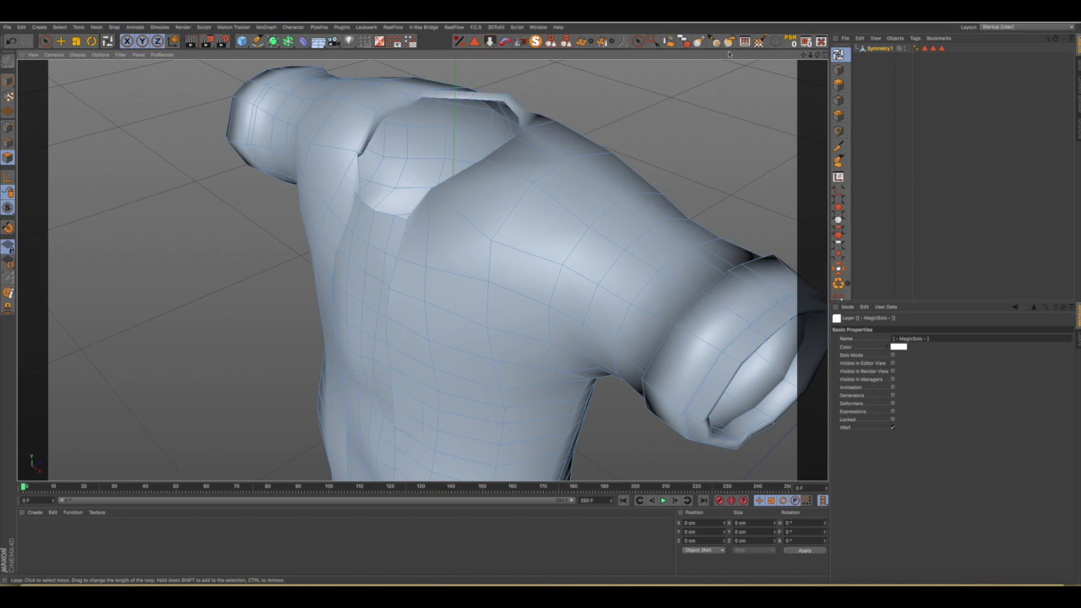
left_click(638, 40)
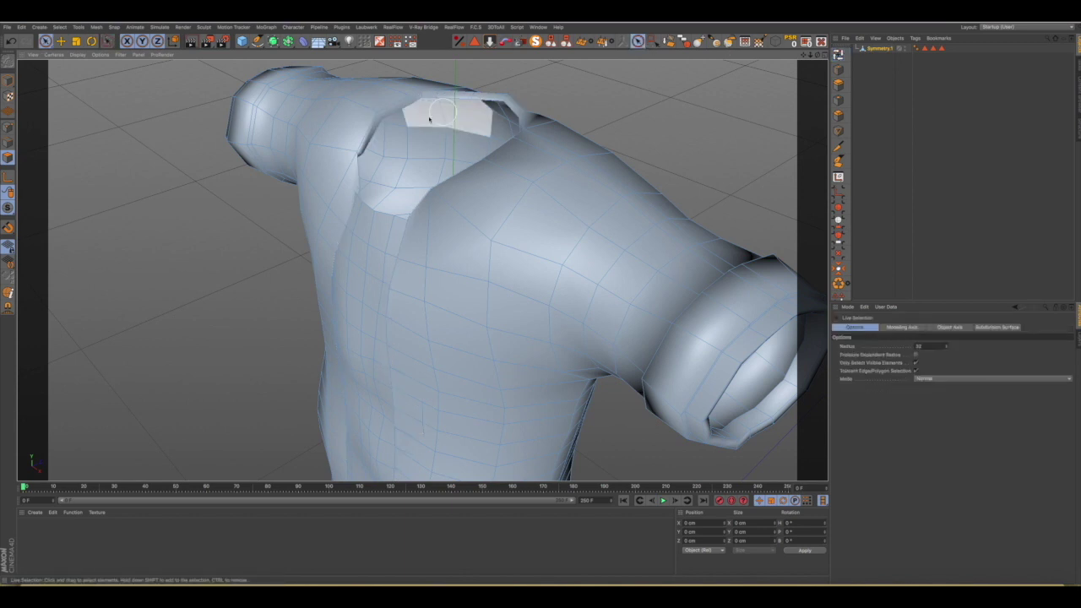
Using the Move tool, select the first thin sliver polygon at the collar.
scroll(414, 120, "up", 3)
scroll(380, 120, "up", 5)
scroll(375, 125, "up", 2)
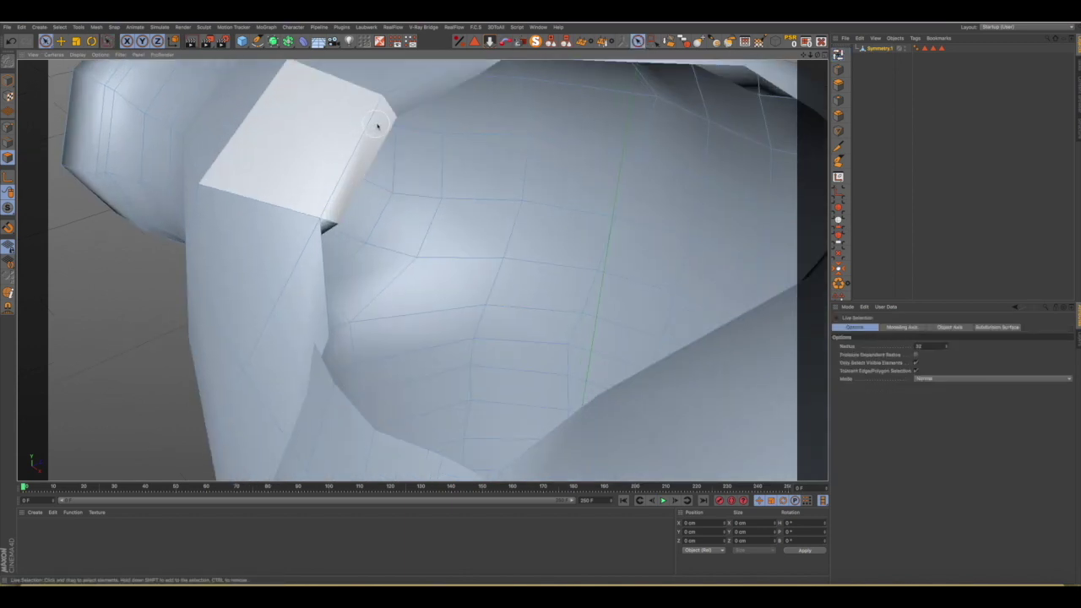
left_click(60, 40)
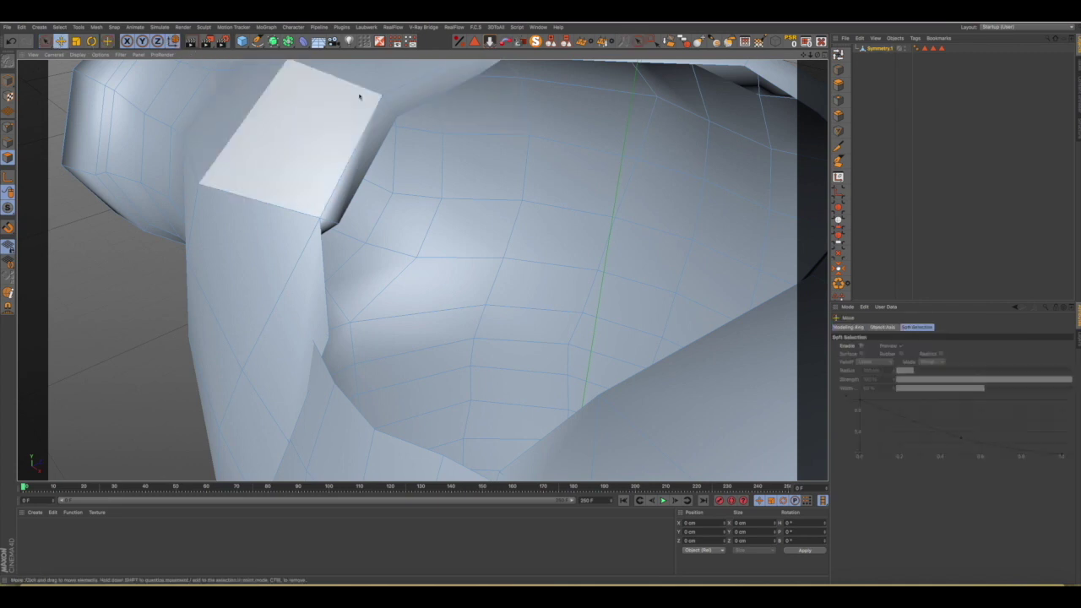
left_click_drag(359, 97, 415, 90)
left_click(416, 90)
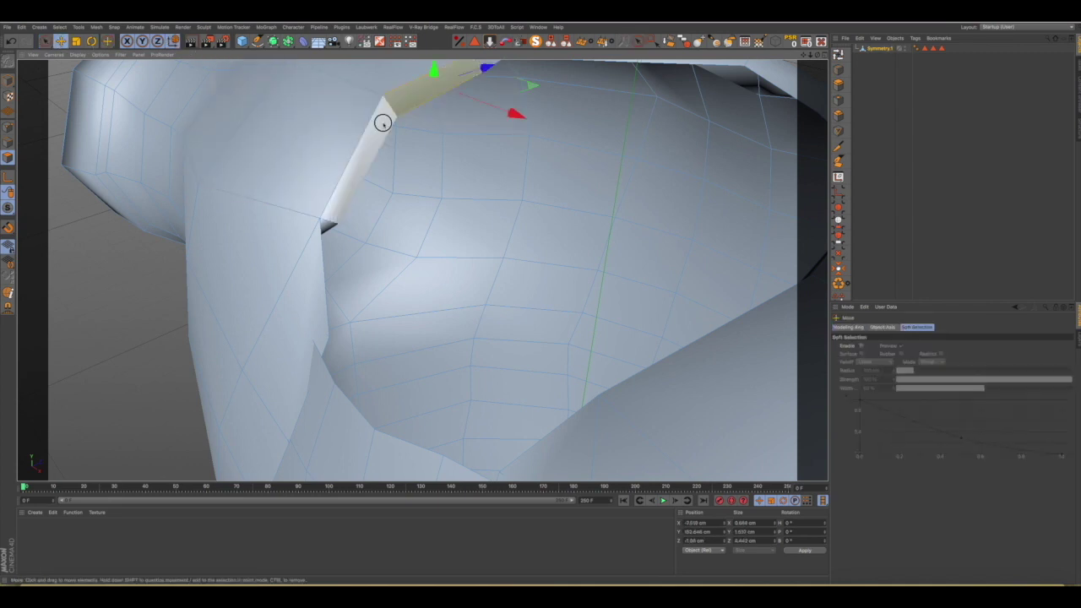
Add the remaining thin rim polygons to complete the ring around the neck opening.
scroll(684, 395, "down", 3)
mouse_move(688, 404)
left_mouse_down("alt")
mouse_move(727, 388)
mouse_move(639, 363)
left_mouse_up("alt")
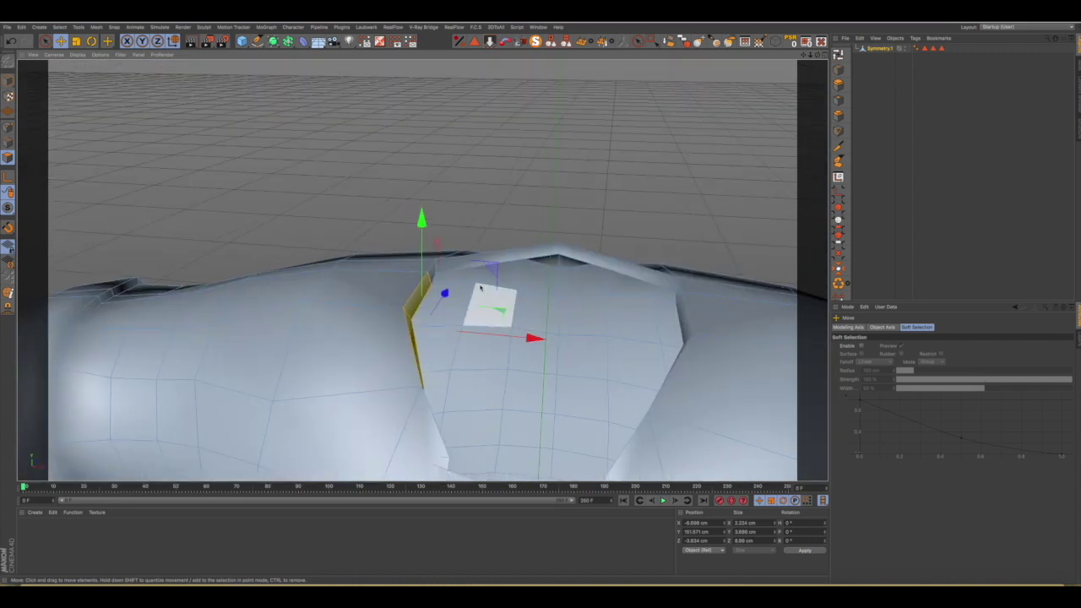
left_click(468, 259, "shift")
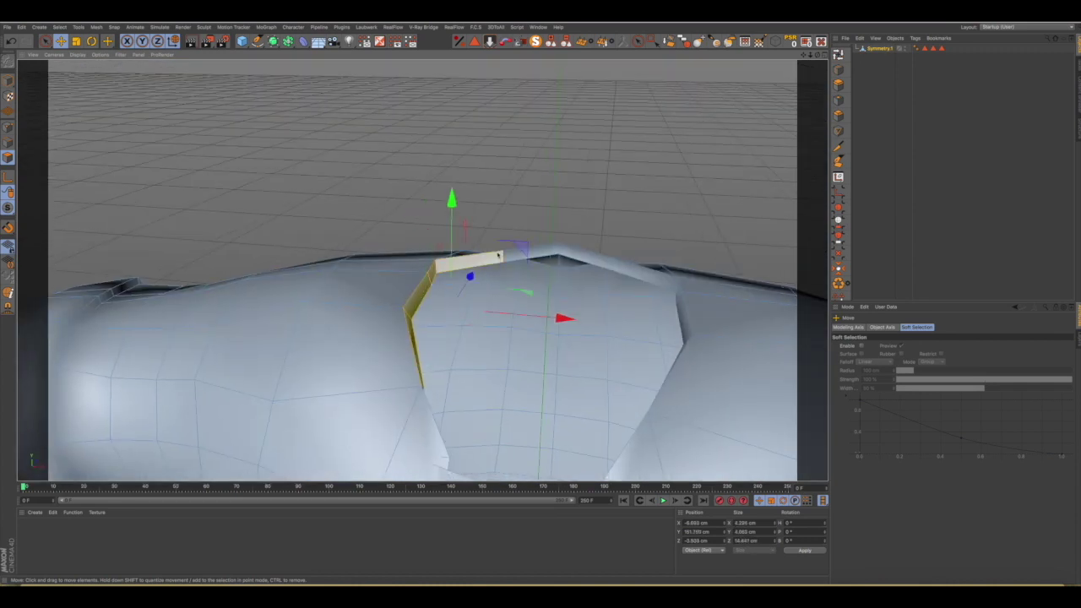
left_click(559, 256, "shift")
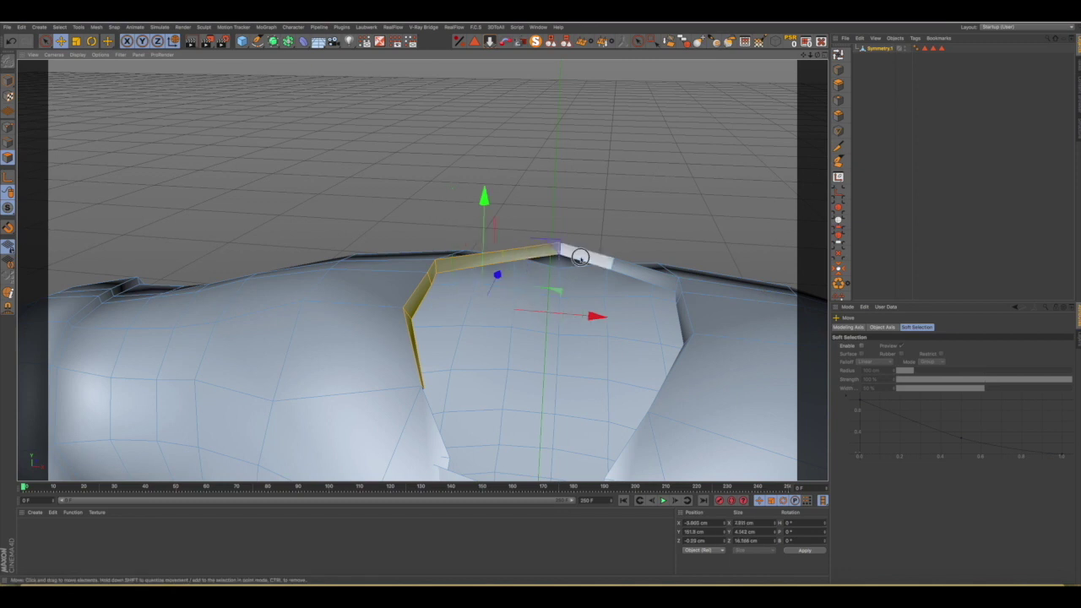
left_click_drag(746, 416, 702, 397, "alt")
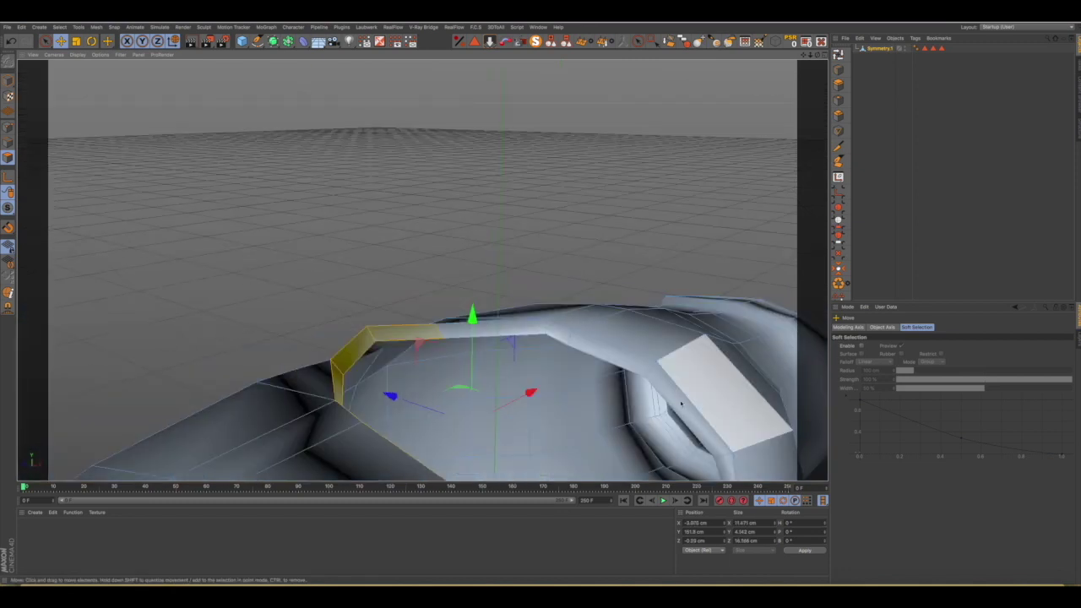
left_click(636, 370, "shift")
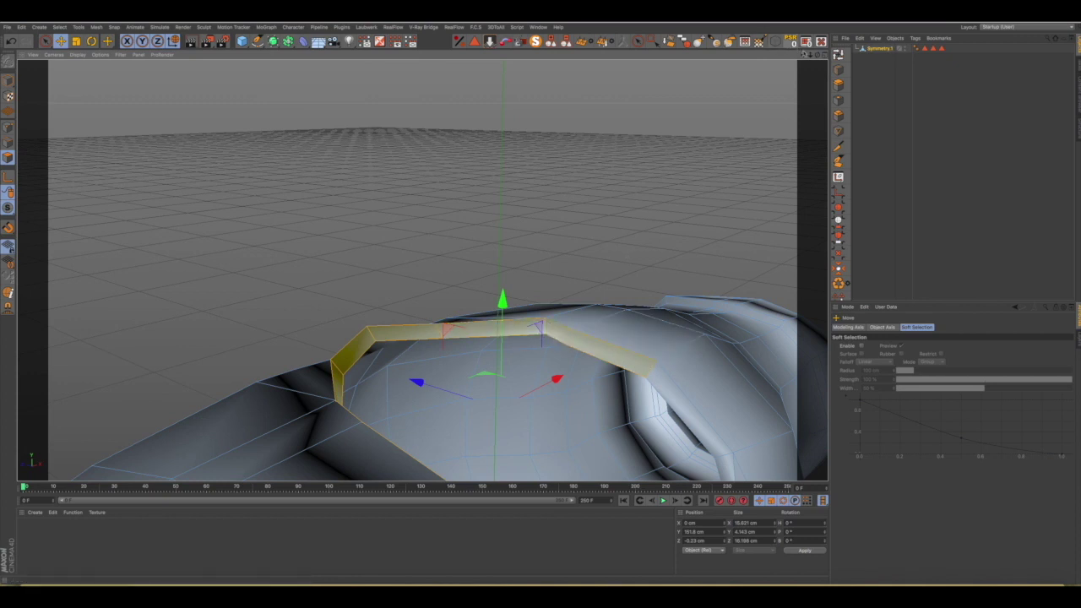
left_click_drag(422, 271, 538, 267, "alt")
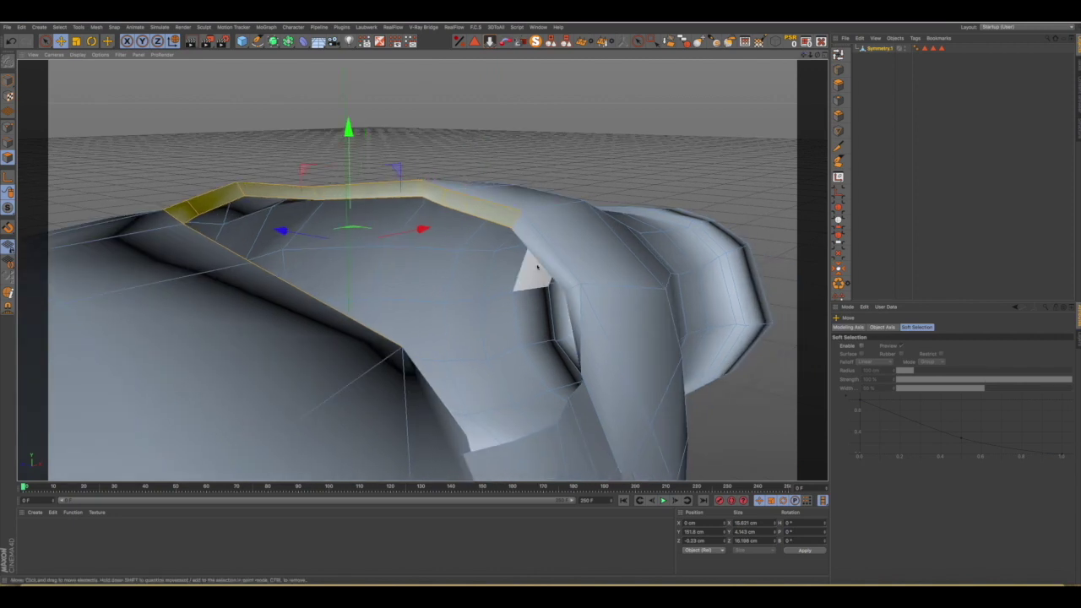
mouse_move(577, 253)
left_mouse_down("alt")
mouse_move(476, 270)
mouse_move(386, 261)
mouse_move(434, 265)
mouse_move(447, 284)
left_mouse_up("alt")
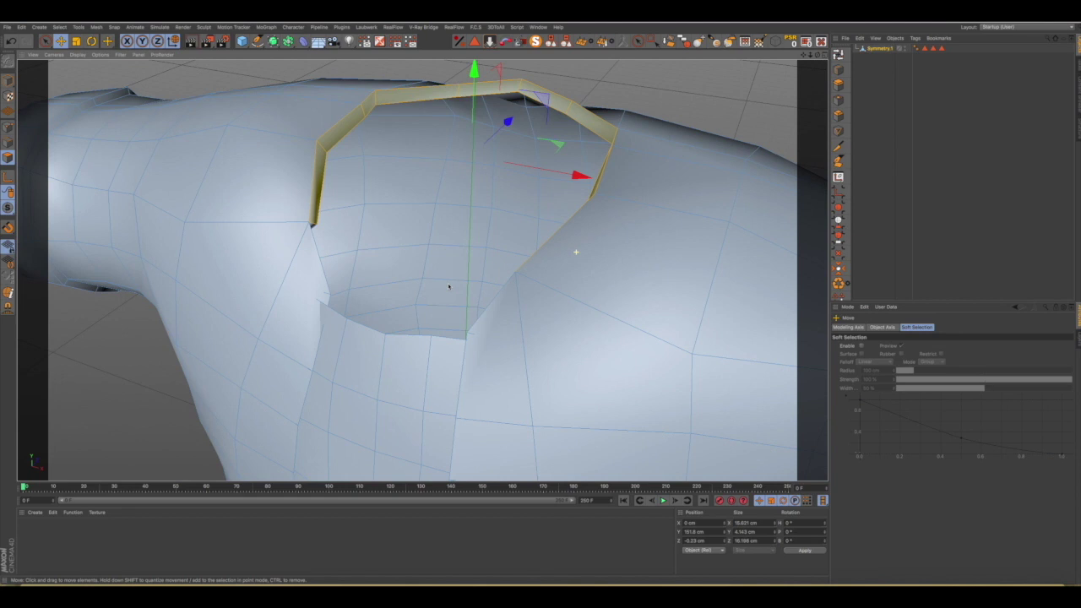
Scale the selected neck rim loop in to 96%.
left_click(839, 85)
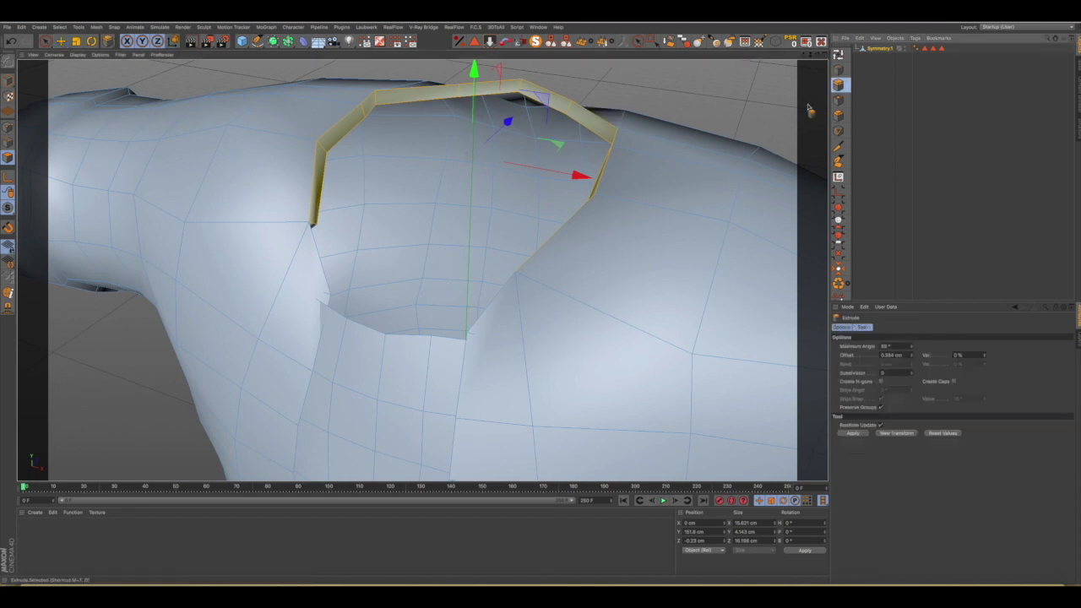
mouse_move(619, 200)
left_mouse_down("alt")
mouse_move(647, 203)
mouse_move(633, 206)
left_mouse_up("alt")
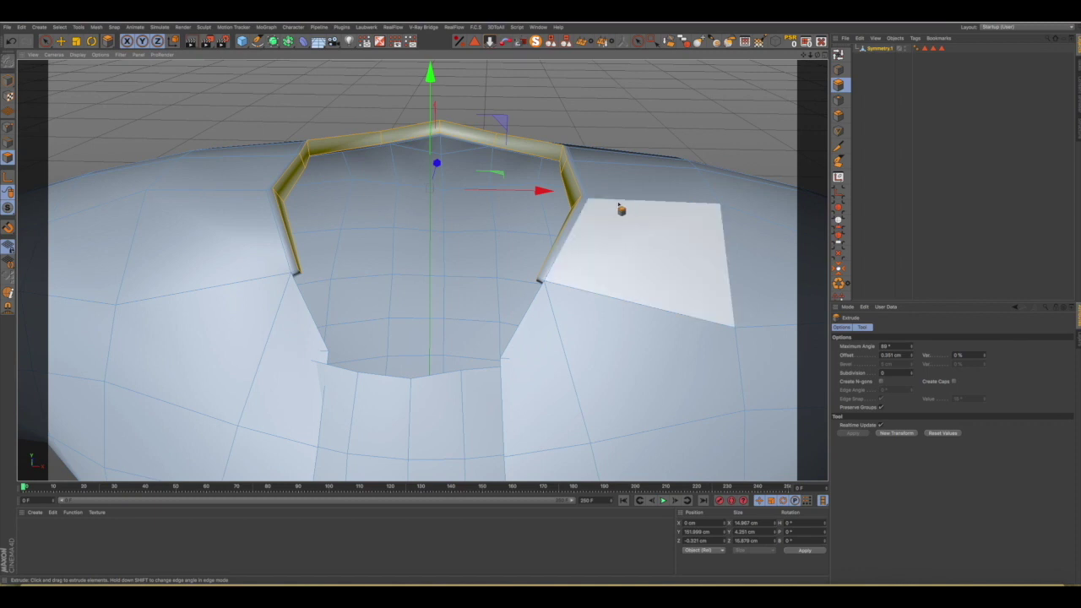
key("t")
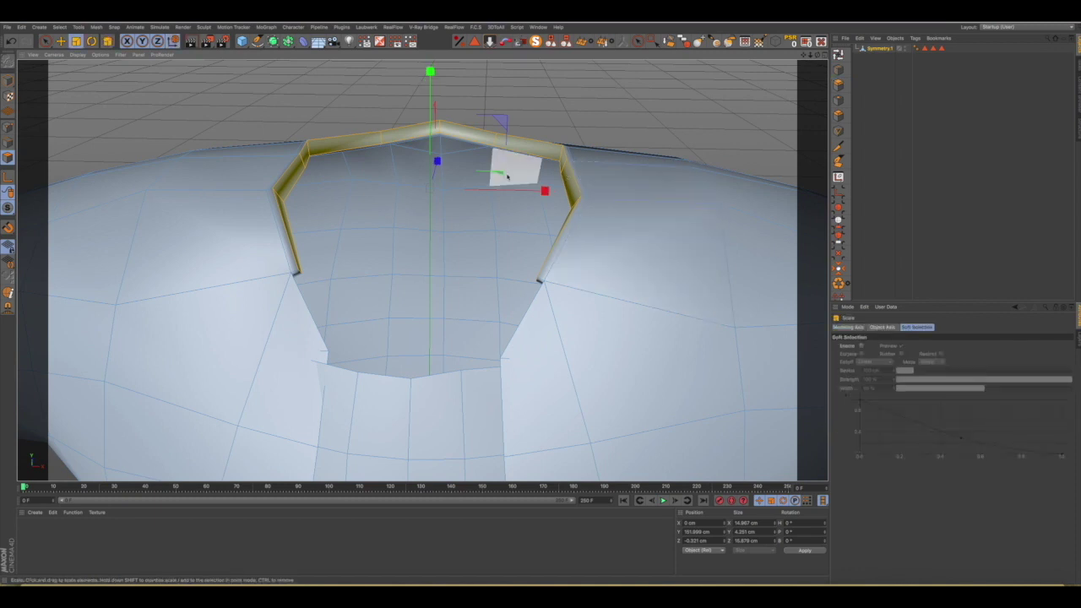
mouse_move(608, 204)
left_mouse_down("alt")
mouse_move(661, 217)
mouse_move(549, 169)
left_mouse_up("alt")
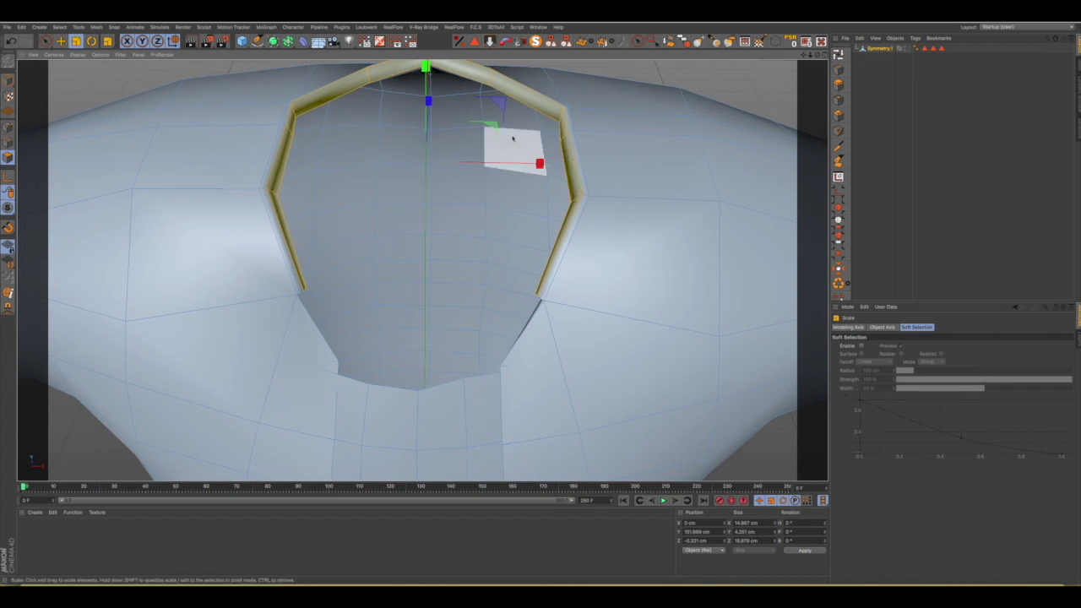
left_click_drag(493, 126, 478, 129)
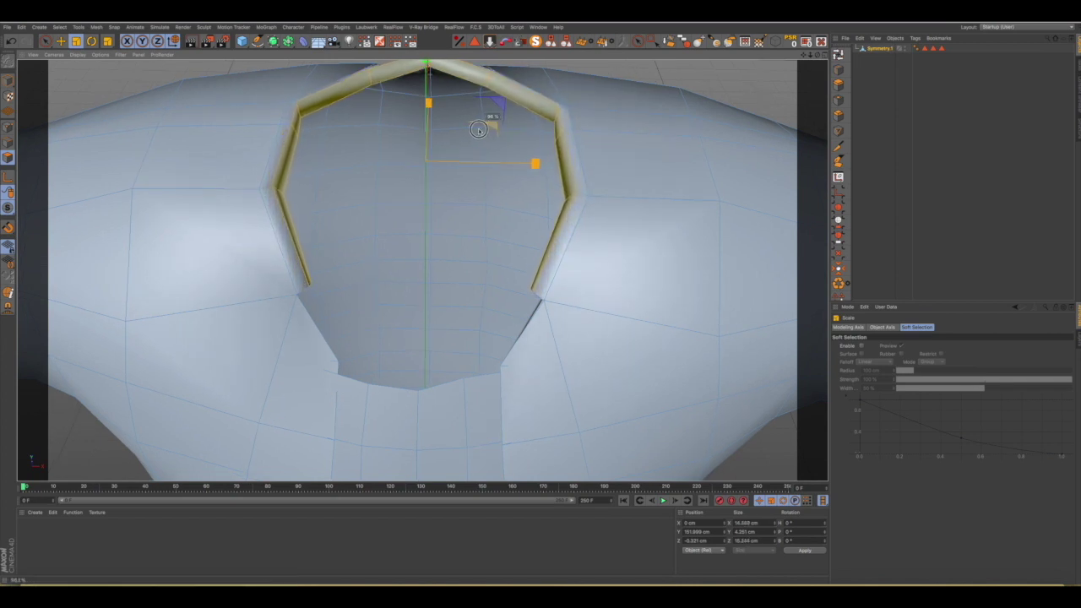
left_click_drag(478, 129, 479, 130)
Move the collar rim slightly upward along Y.
mouse_move(550, 212)
left_mouse_down("alt")
mouse_move(600, 183)
mouse_move(608, 151)
left_mouse_up("alt")
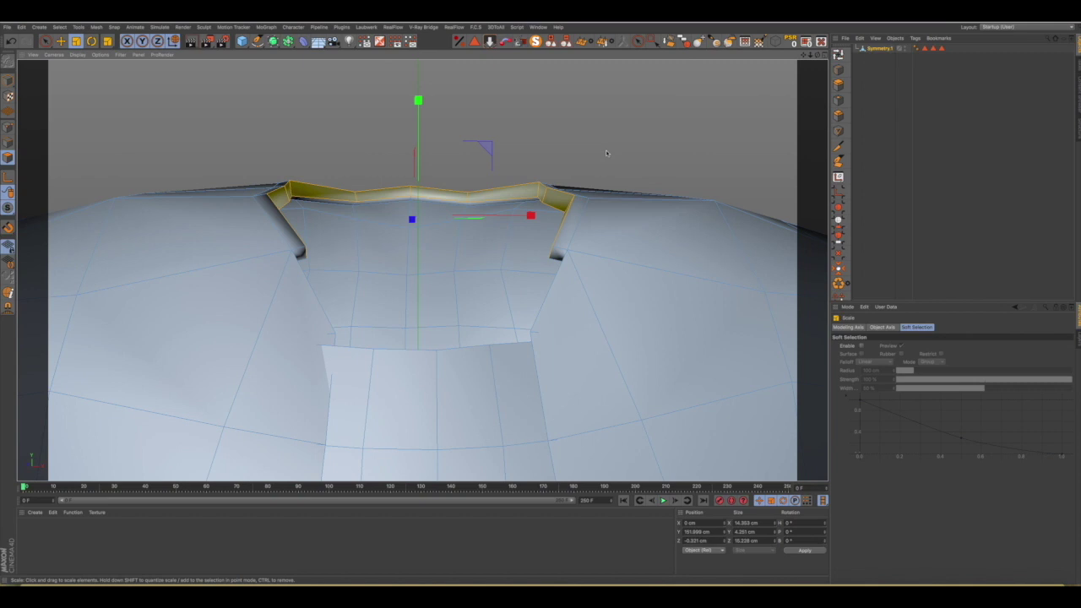
key("e")
left_click_drag(419, 103, 418, 103)
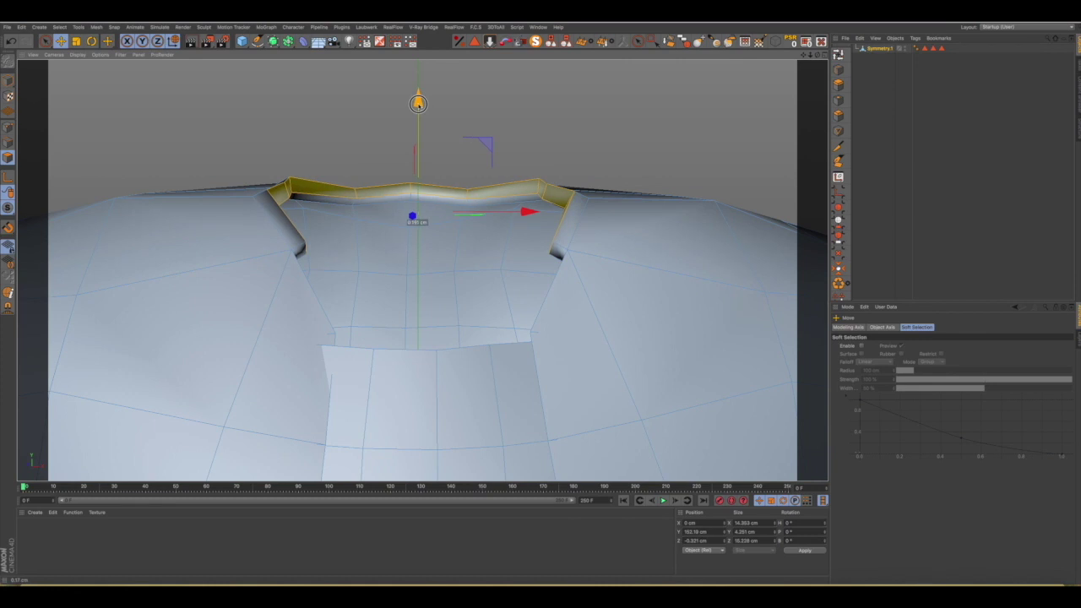
Select the right-side and lower-left face strips beside the neck opening.
left_click_drag(550, 149, 548, 195, "alt")
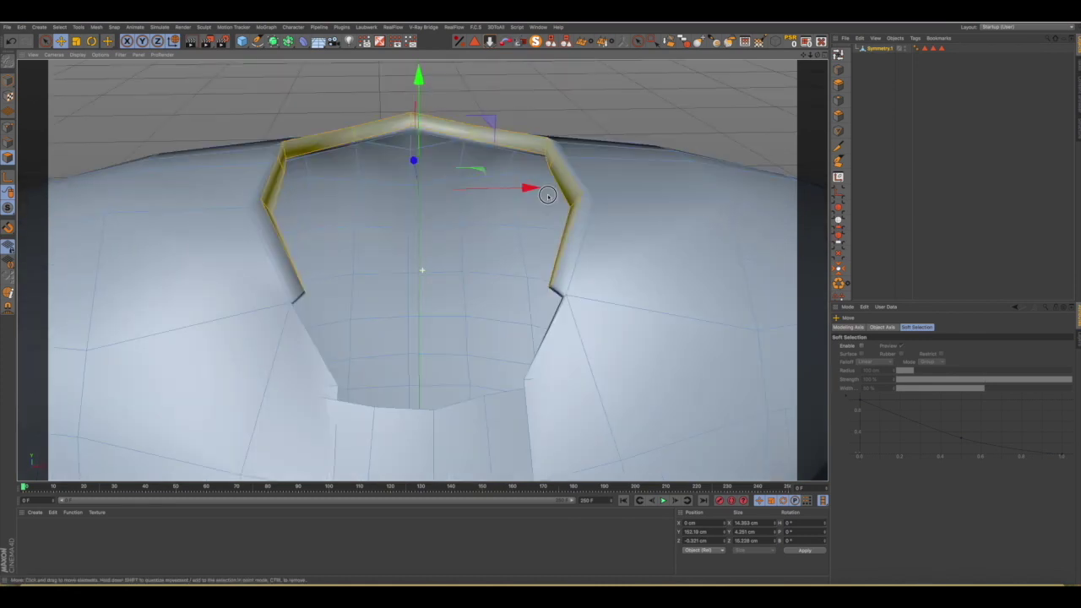
key("ctrl+shift+z")
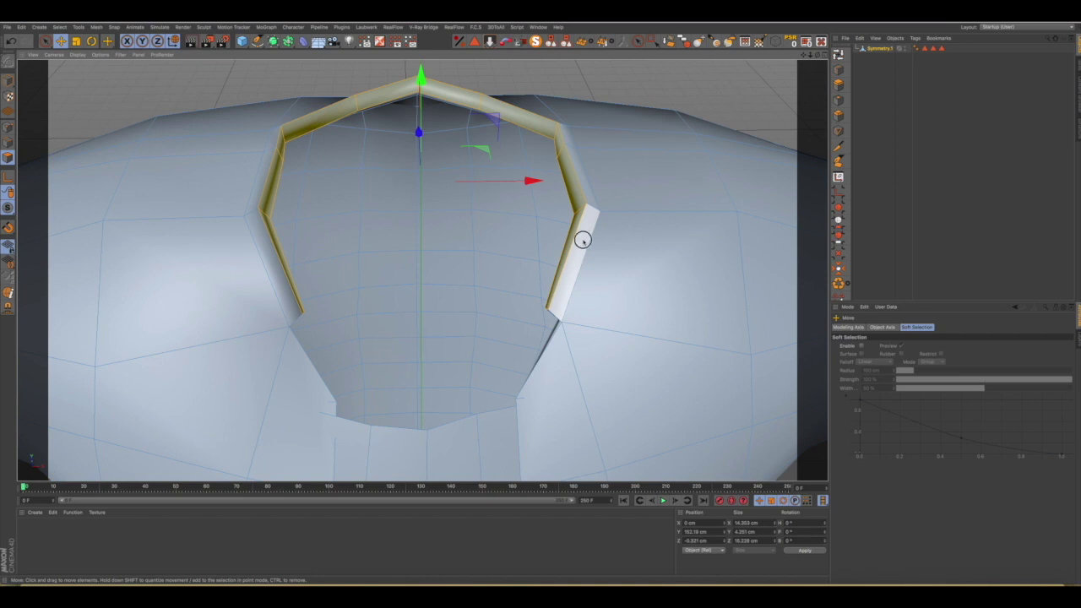
left_click(578, 177)
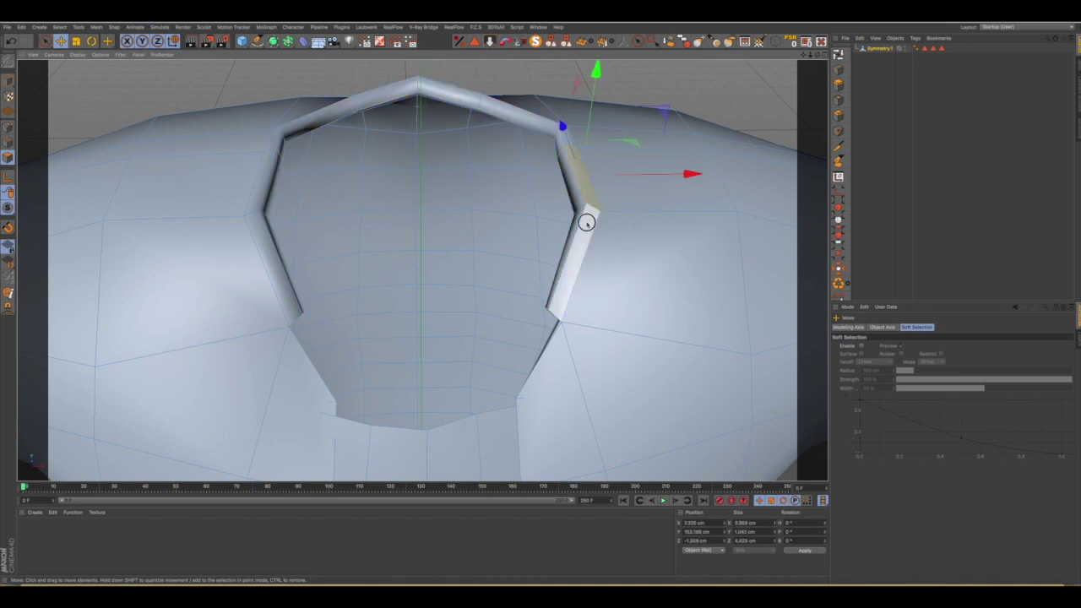
left_click(587, 223)
left_click(274, 262, "shift")
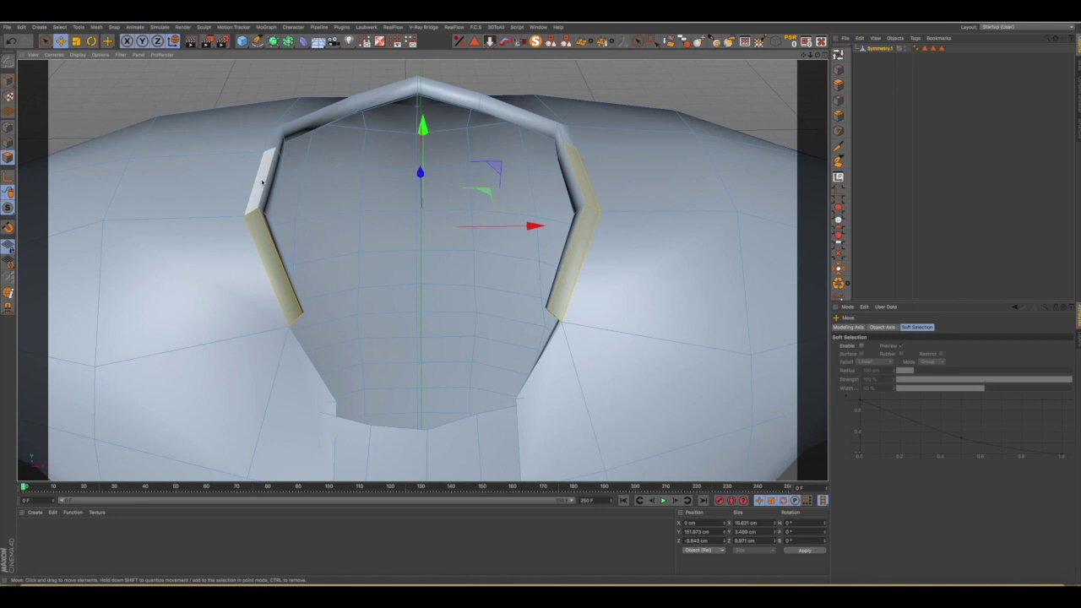
Add the bottom and right-hand border strips to complete the ring around the neck.
mouse_move(262, 184)
left_mouse_down("alt")
mouse_move(435, 192)
mouse_move(314, 289)
left_mouse_up("alt")
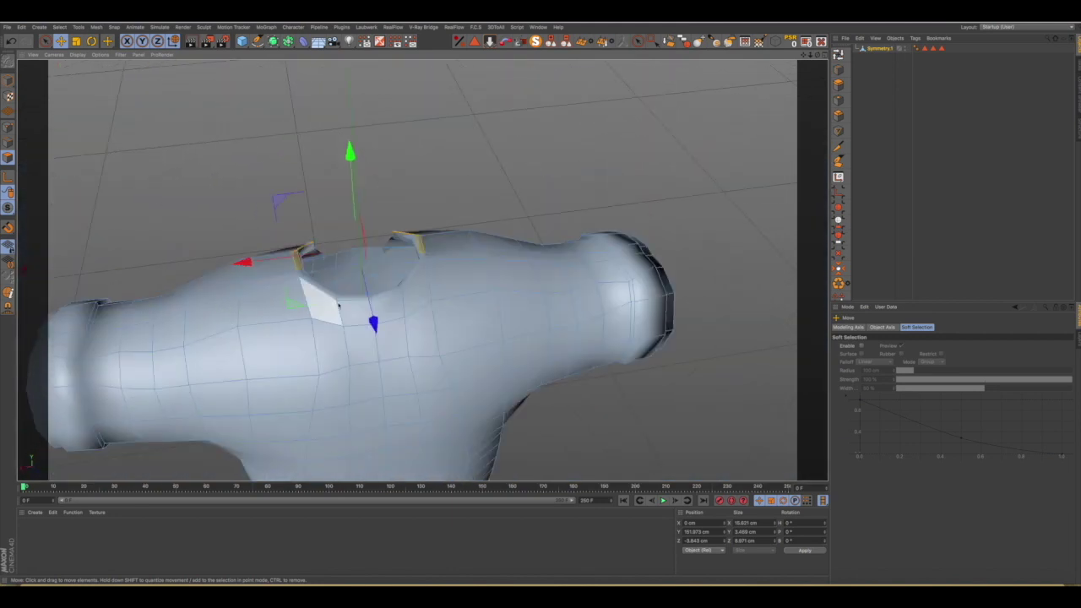
left_click_drag(283, 252, 281, 253)
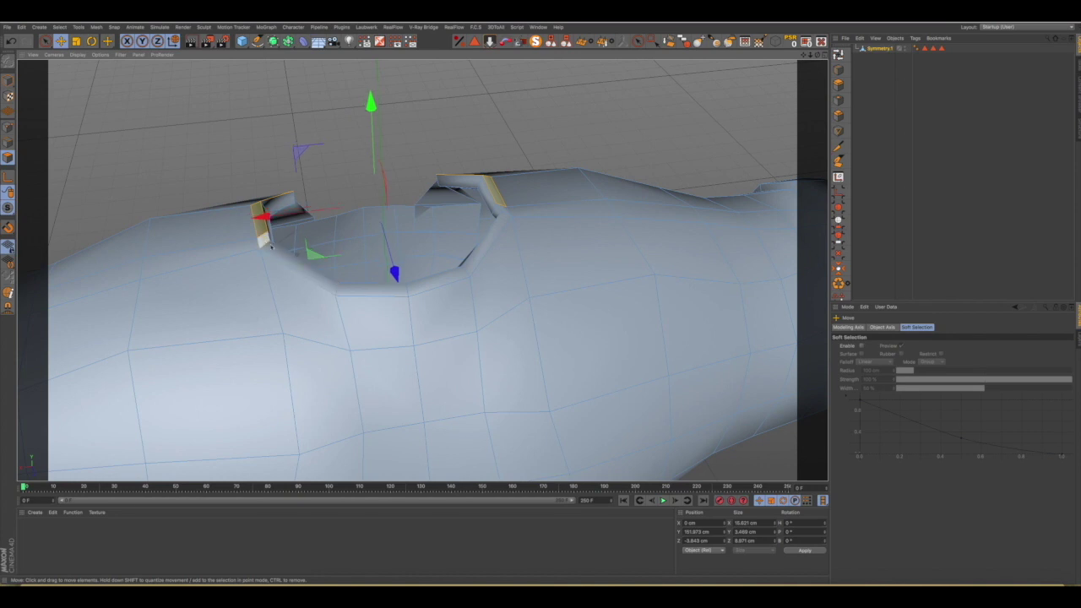
left_click(281, 254, "shift")
left_click(372, 287, "shift")
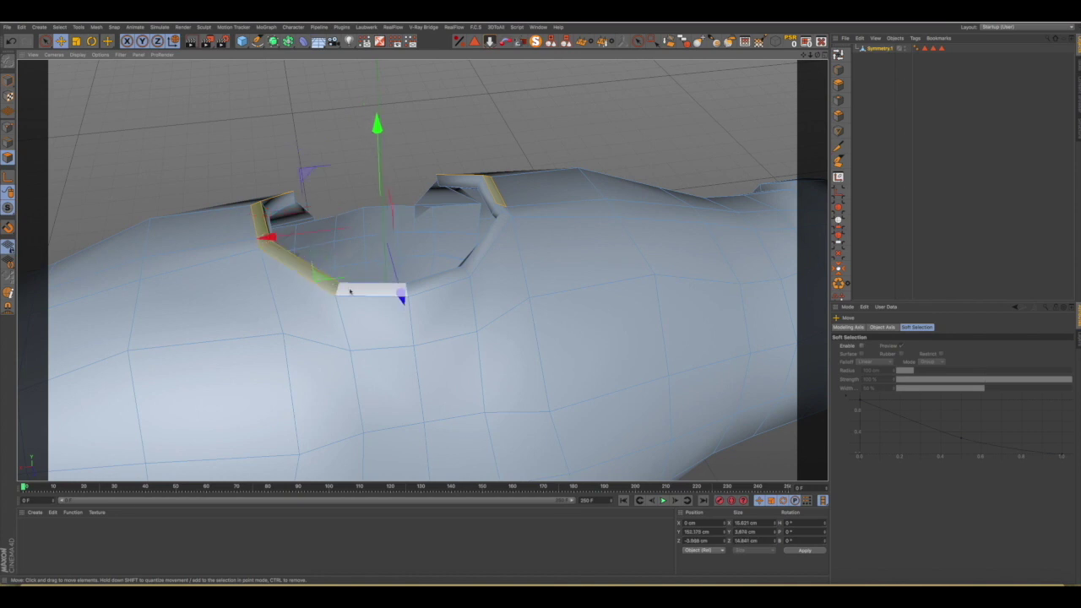
left_click(423, 282, "shift")
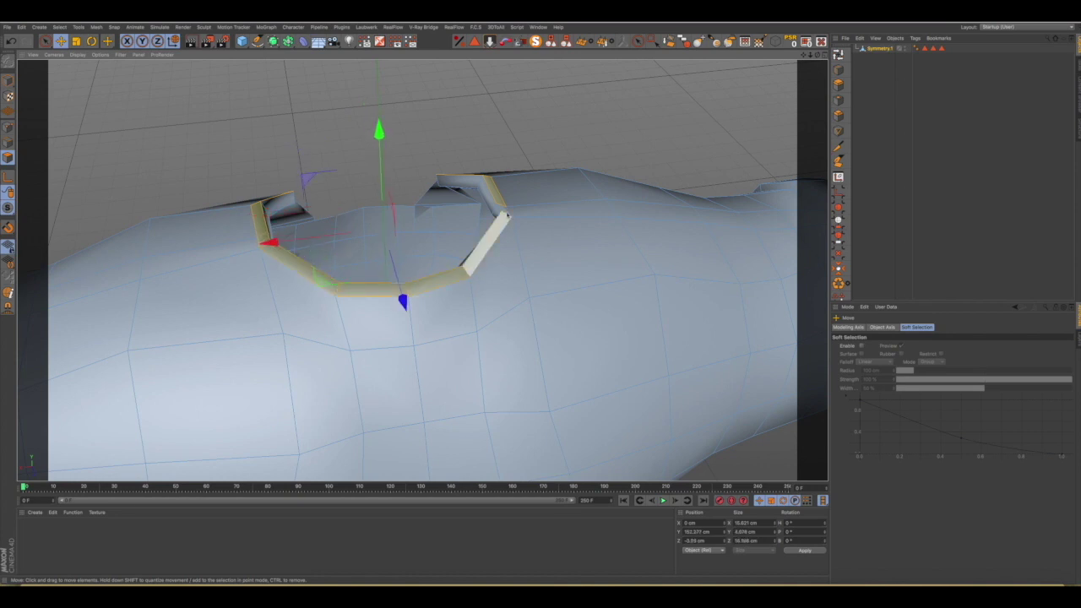
left_click(507, 216, "shift")
left_click_drag(514, 245, 394, 253, "alt")
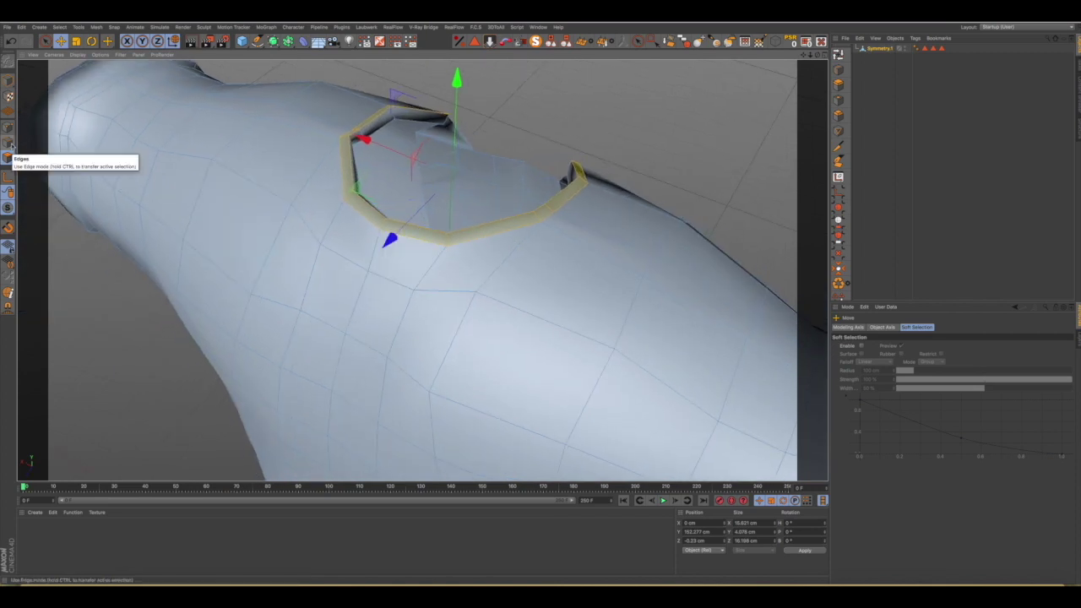
In Edges mode, select a neck-rim edge and raise it slightly.
left_click(8, 143)
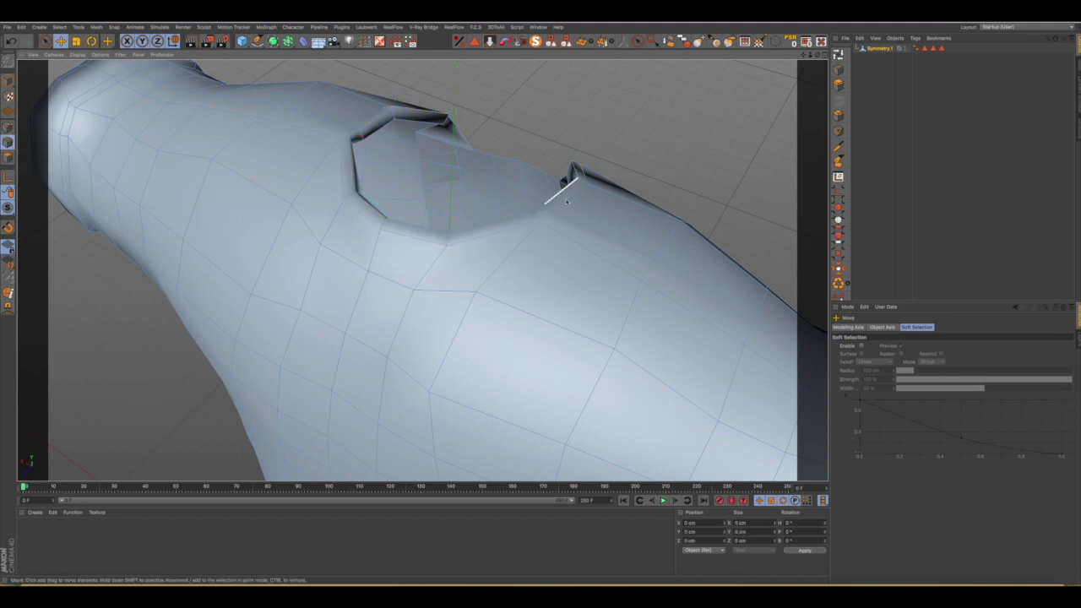
left_click_drag(574, 200, 346, 227, "alt")
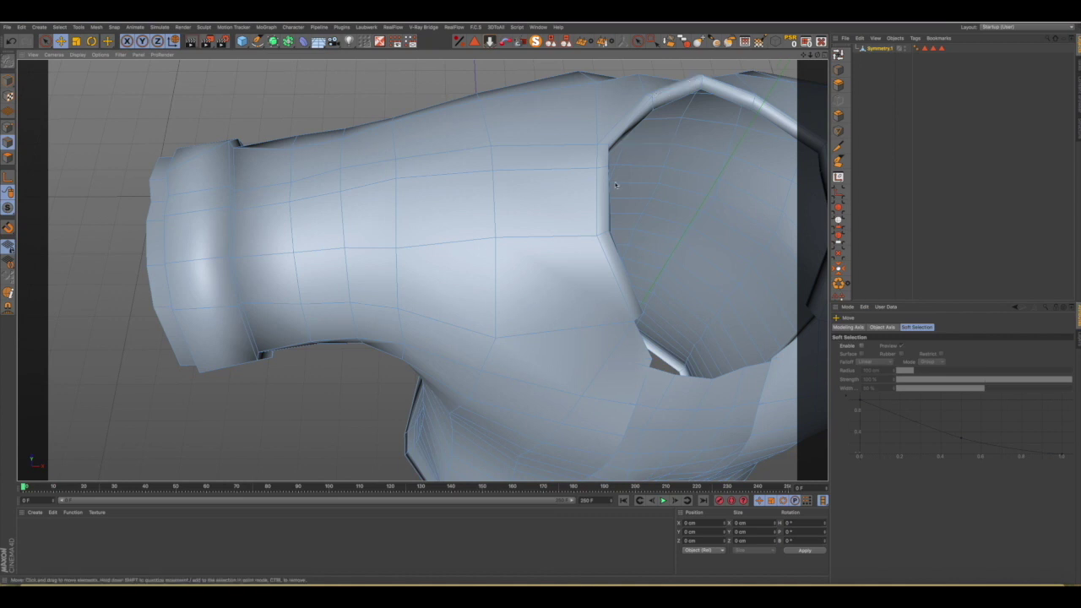
left_click(616, 279)
mouse_move(593, 207)
left_mouse_down()
mouse_move(613, 131)
mouse_move(596, 143)
left_mouse_up()
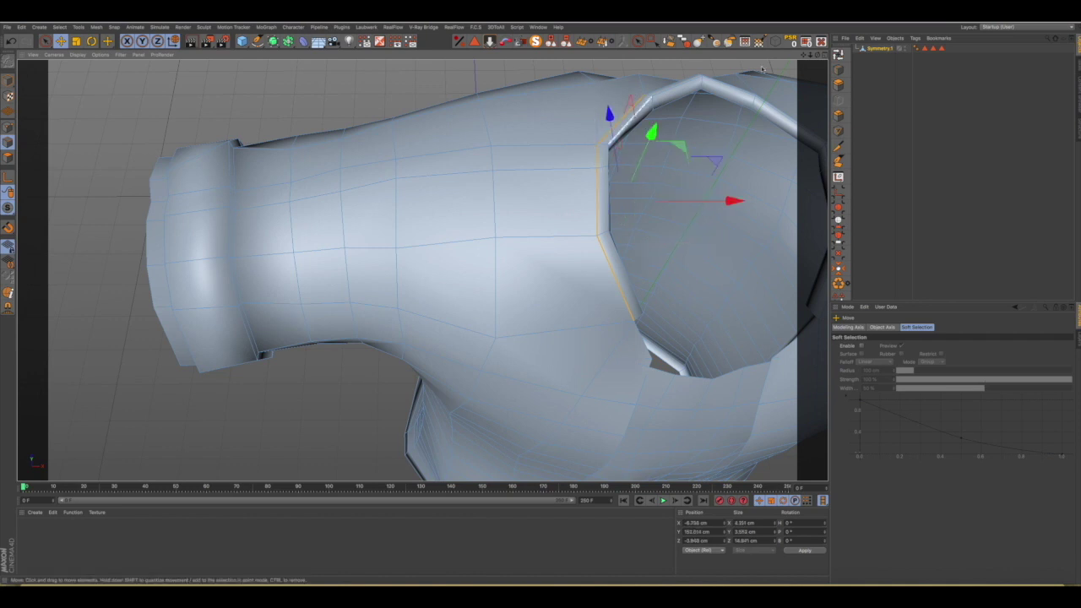
Add the remaining rim edges around the neck opening to the selection.
left_click_drag(802, 56, 557, 300)
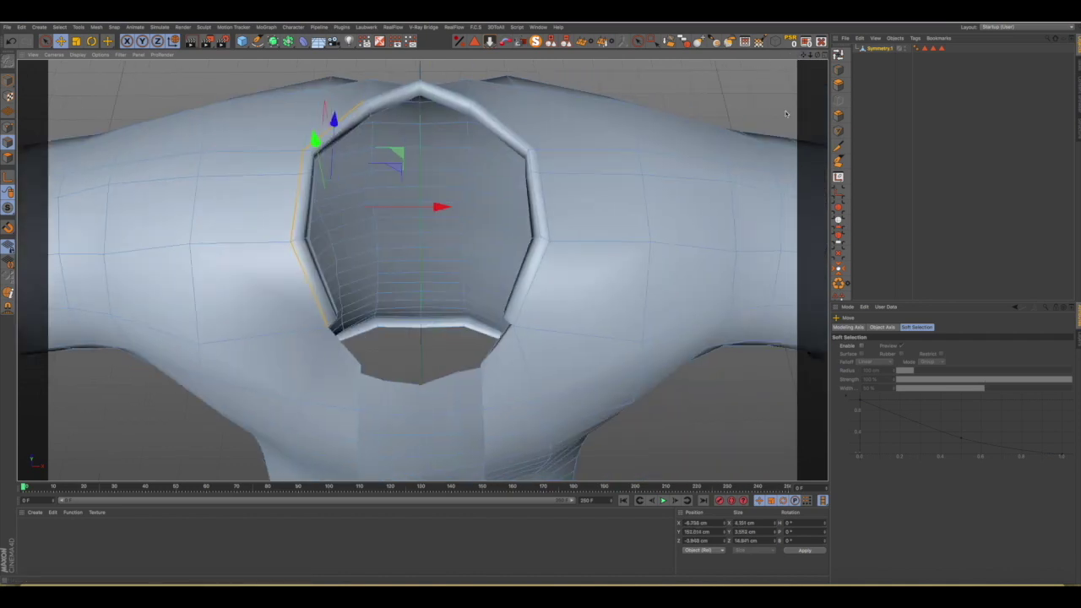
left_click(530, 294, "shift")
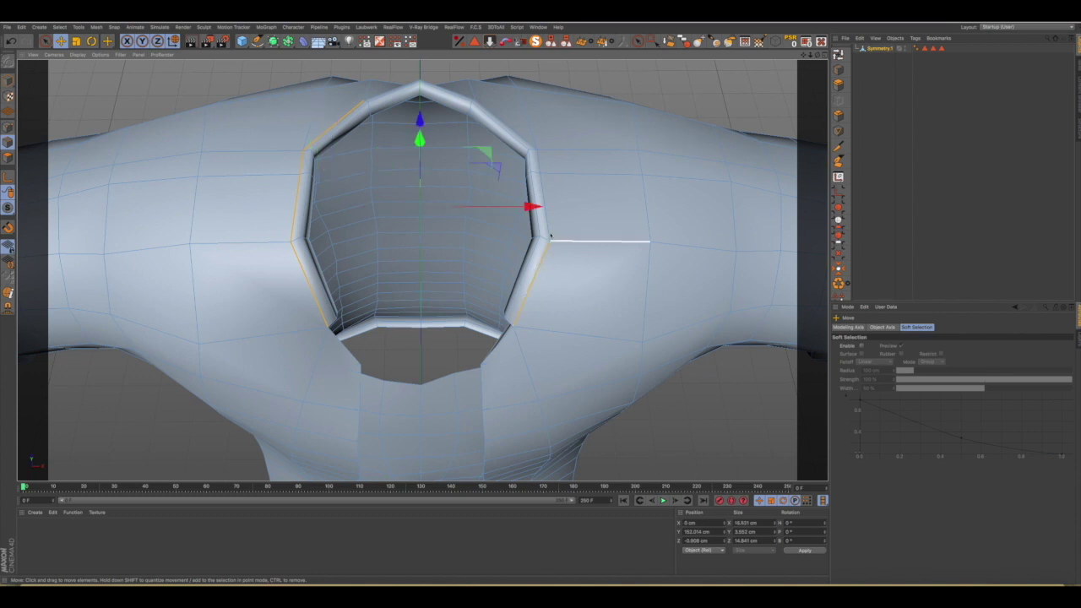
mouse_move(617, 229)
left_mouse_down("alt")
mouse_move(507, 234)
mouse_move(669, 179)
left_mouse_up("alt")
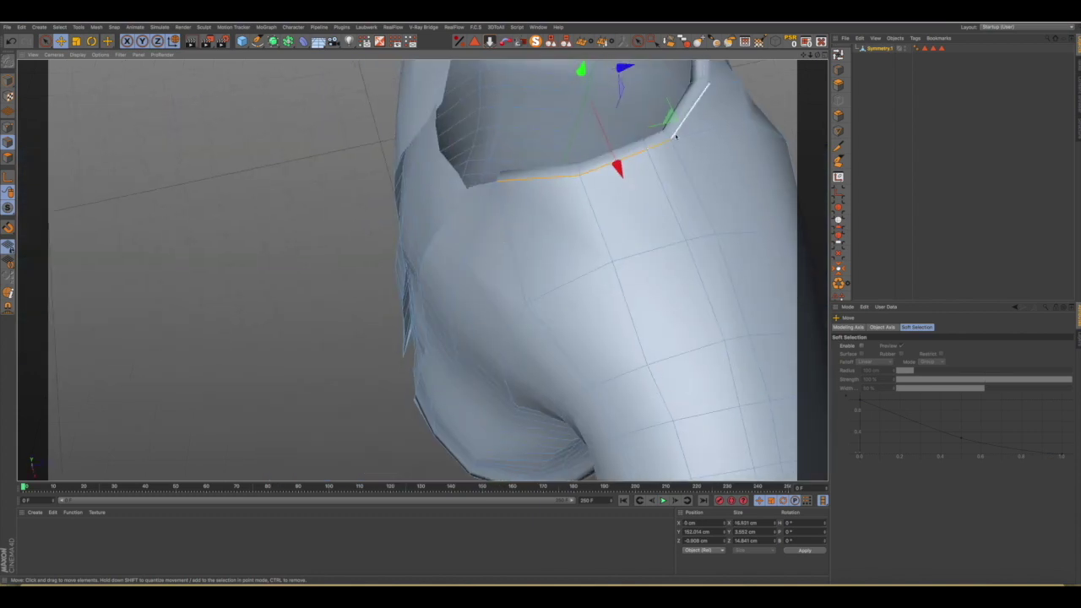
mouse_move(802, 56)
left_mouse_down()
mouse_move(422, 271)
mouse_move(670, 186)
left_mouse_up()
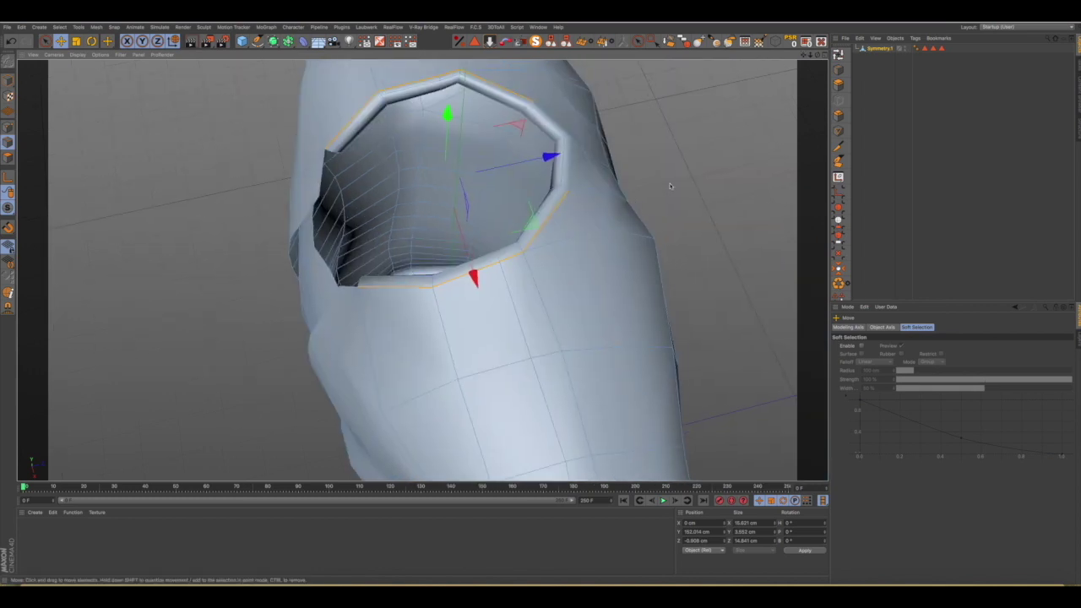
mouse_move(591, 258)
left_mouse_down("alt")
mouse_move(532, 272)
mouse_move(445, 243)
left_mouse_up("alt")
left_click(709, 223, "shift")
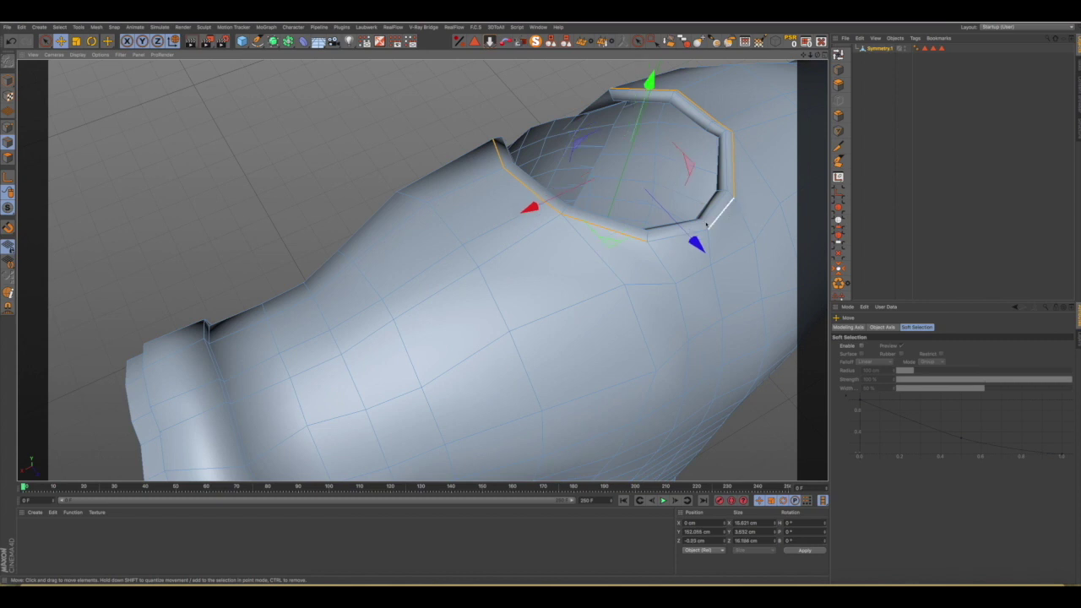
mouse_move(648, 245)
left_mouse_down("alt")
mouse_move(622, 240)
mouse_move(656, 346)
mouse_move(684, 355)
mouse_move(707, 386)
mouse_move(722, 337)
left_mouse_up("alt")
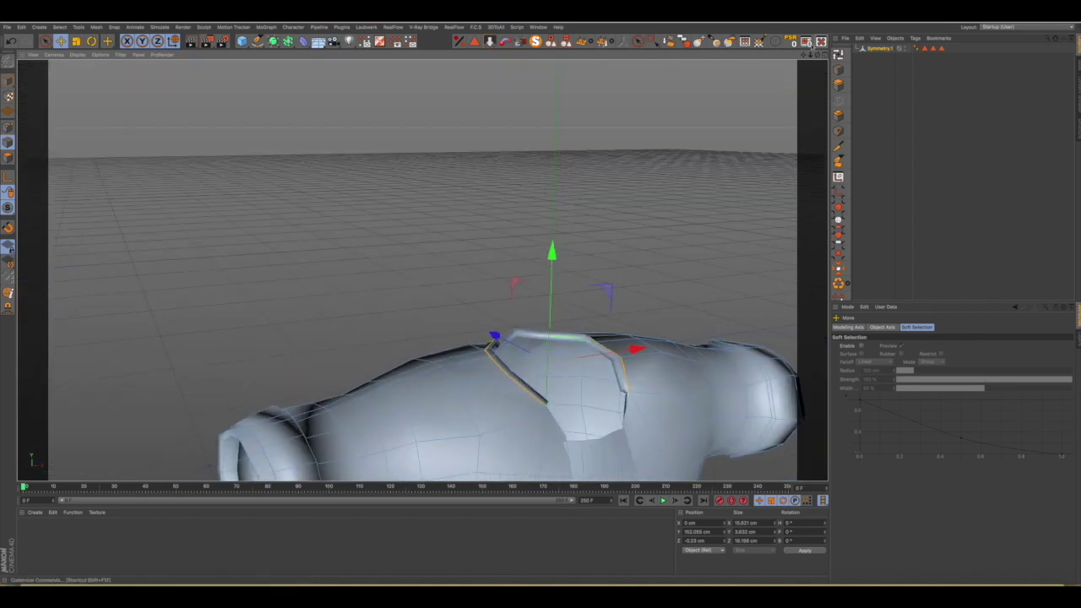
Frame the neck rim edges and store them as an Edge Selection tag.
key("h")
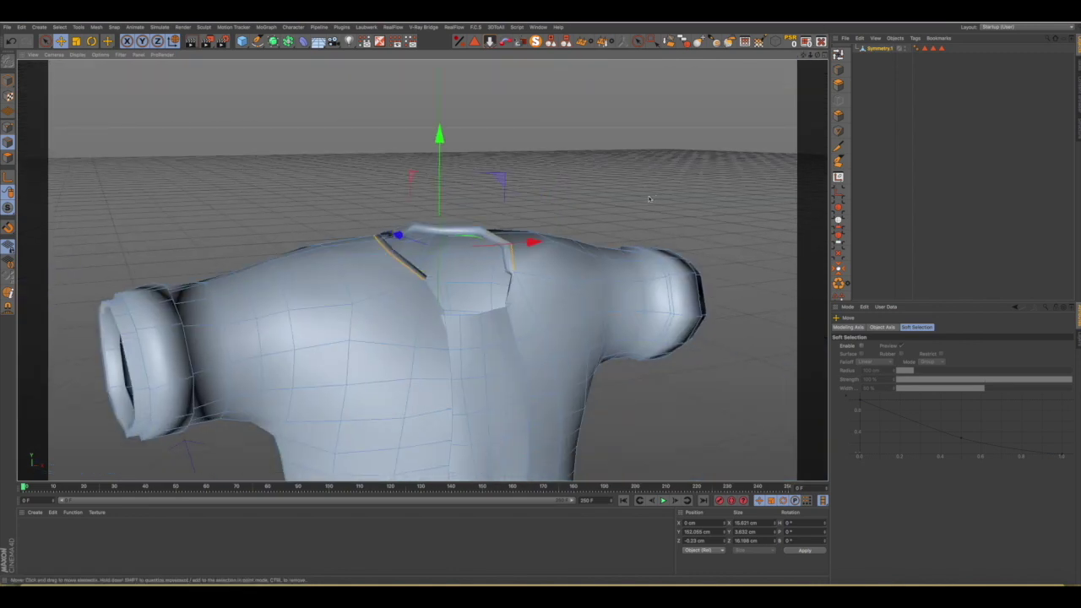
mouse_move(581, 224)
left_mouse_down("alt")
mouse_move(620, 282)
mouse_move(589, 280)
mouse_move(582, 256)
left_mouse_up("alt")
scroll(517, 283, "up", 3)
scroll(517, 283, "up", 2)
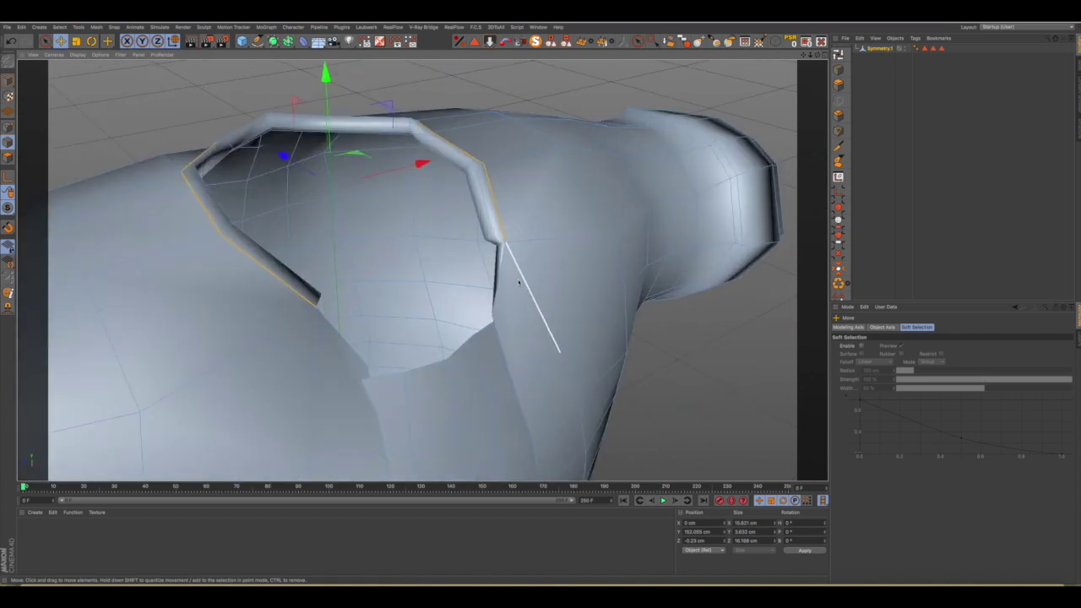
scroll(517, 283, "up", 3)
mouse_move(515, 279)
left_mouse_down("alt")
mouse_move(507, 249)
mouse_move(483, 242)
mouse_move(533, 244)
mouse_move(506, 247)
mouse_move(522, 251)
left_mouse_up("alt")
mouse_move(434, 252)
left_mouse_down("alt")
mouse_move(519, 284)
mouse_move(616, 285)
mouse_move(513, 283)
left_mouse_up("alt")
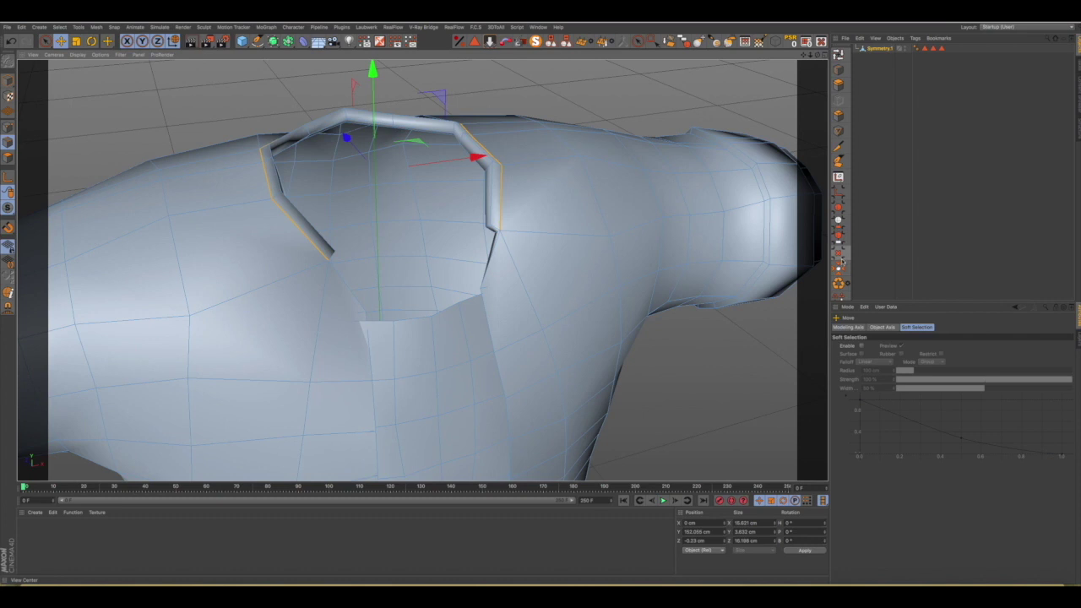
scroll(841, 169, "down", 3)
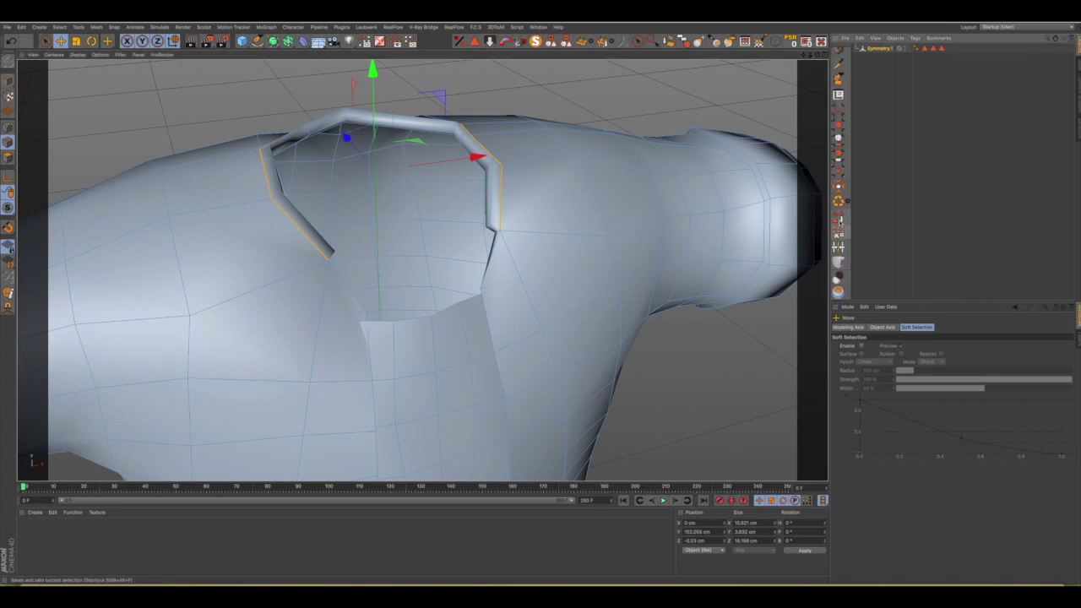
left_click(839, 216)
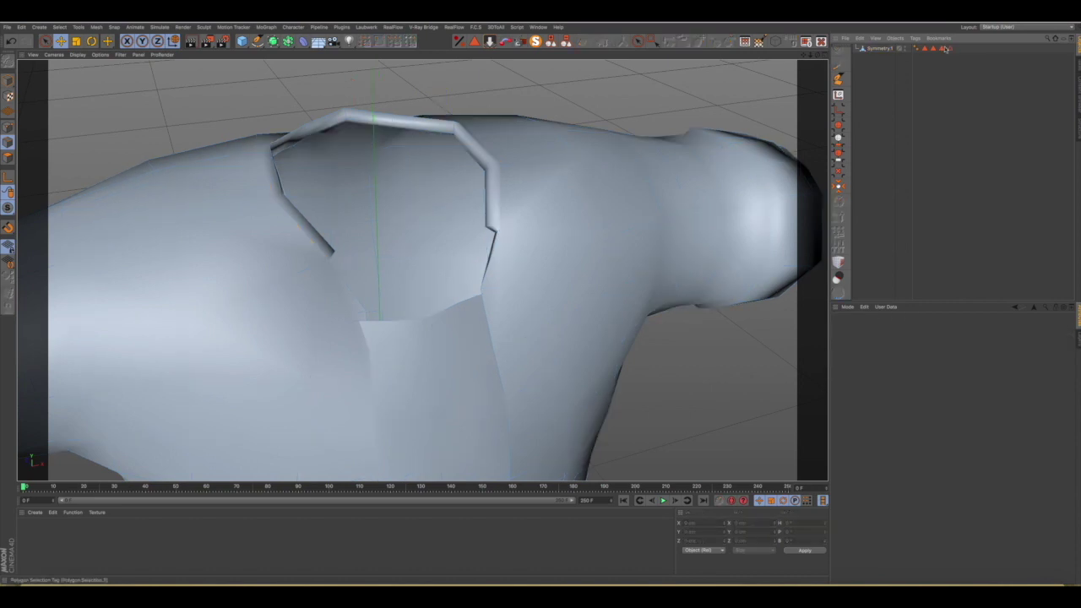
Reselect Symmetry.1 and switch to Polygon mode to show the neck border faces.
left_click(950, 48)
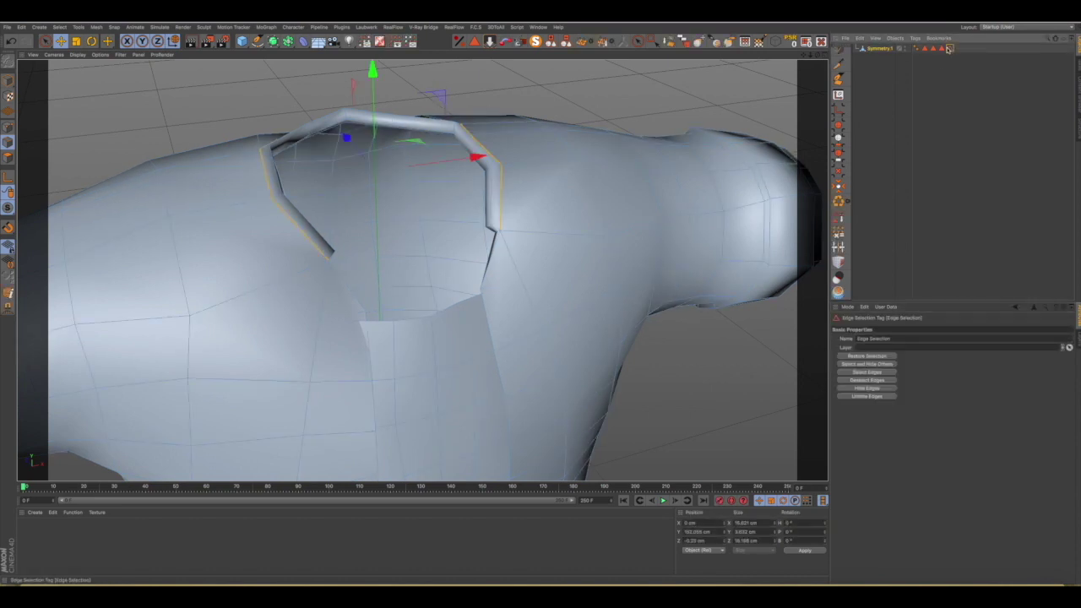
left_click(875, 72)
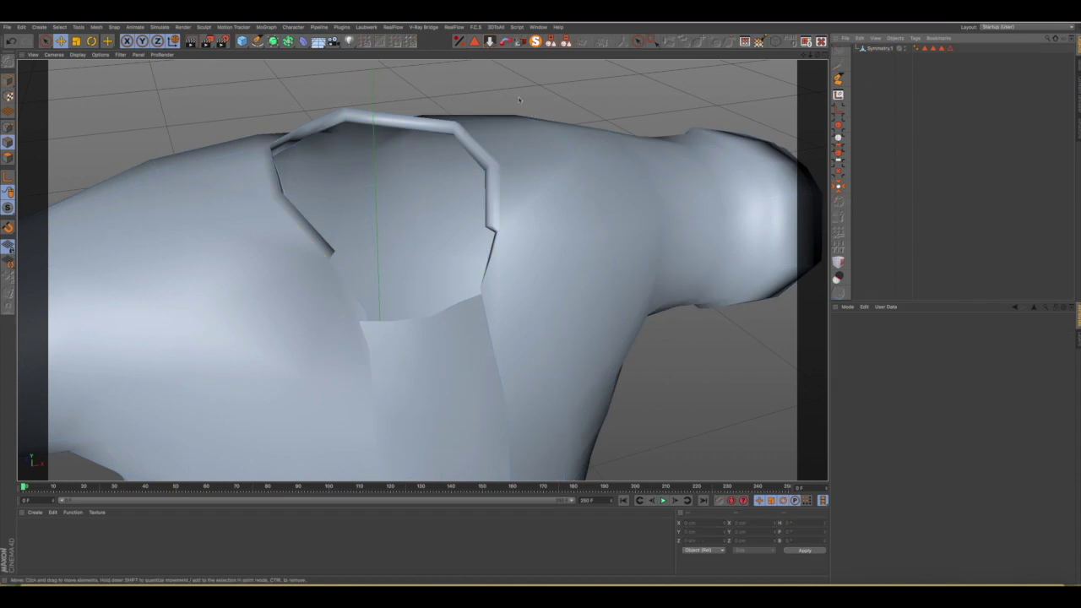
left_click(880, 50)
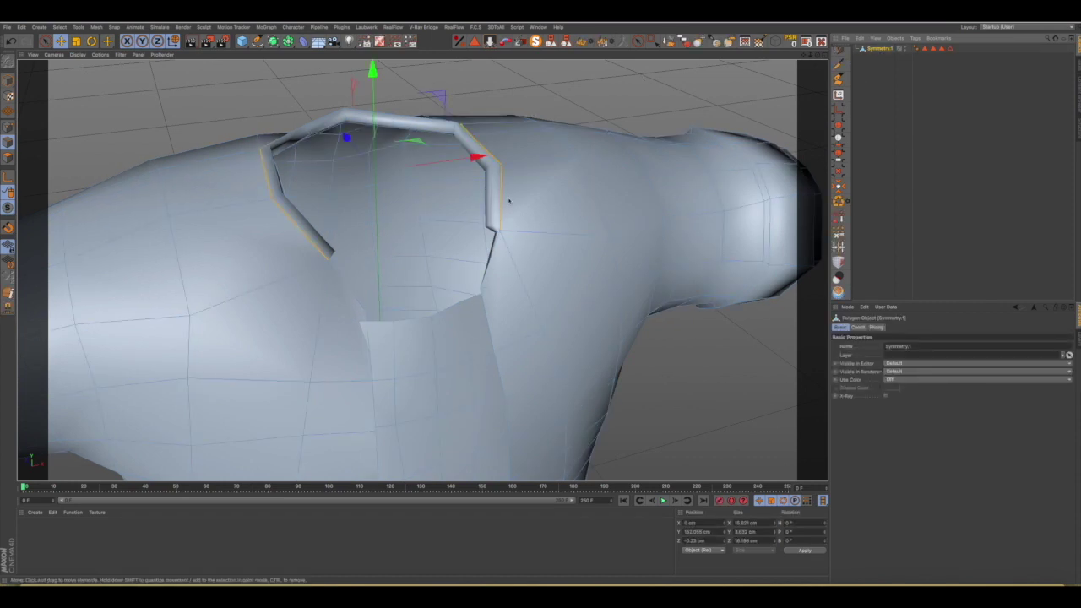
left_click(8, 157)
mouse_move(530, 155)
left_mouse_down("alt")
mouse_move(543, 174)
mouse_move(603, 177)
mouse_move(647, 202)
mouse_move(570, 211)
mouse_move(495, 176)
mouse_move(512, 157)
left_mouse_up("alt")
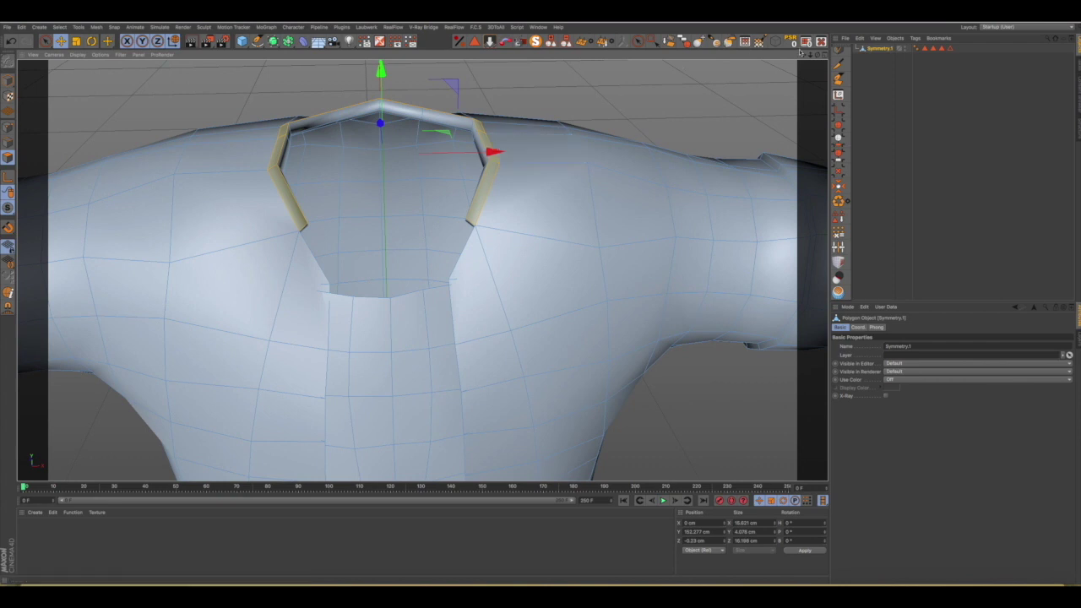
Extrude the neck border polygons upward into a stand-up collar, then unhide the head and scene.
scroll(841, 84, "up", 2)
left_click(840, 84)
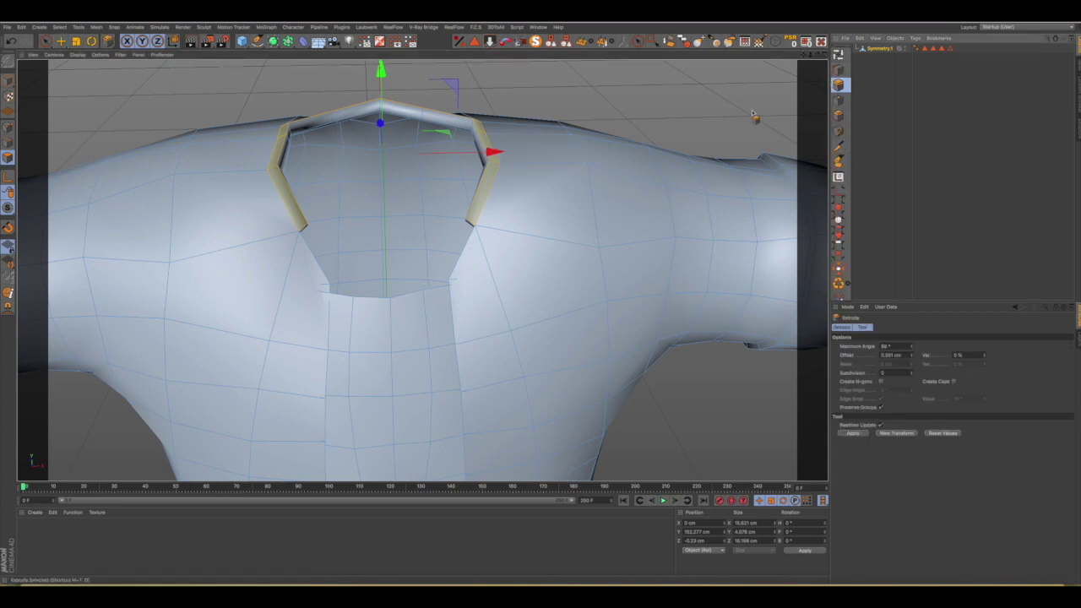
left_click_drag(510, 105, 540, 105)
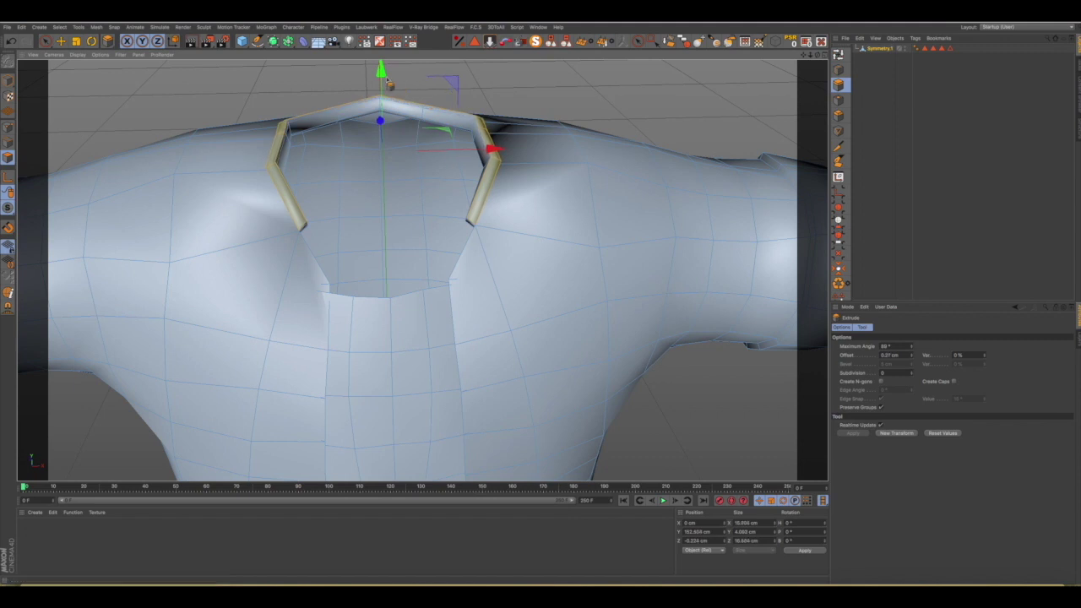
left_click_drag(380, 74, 380, 67)
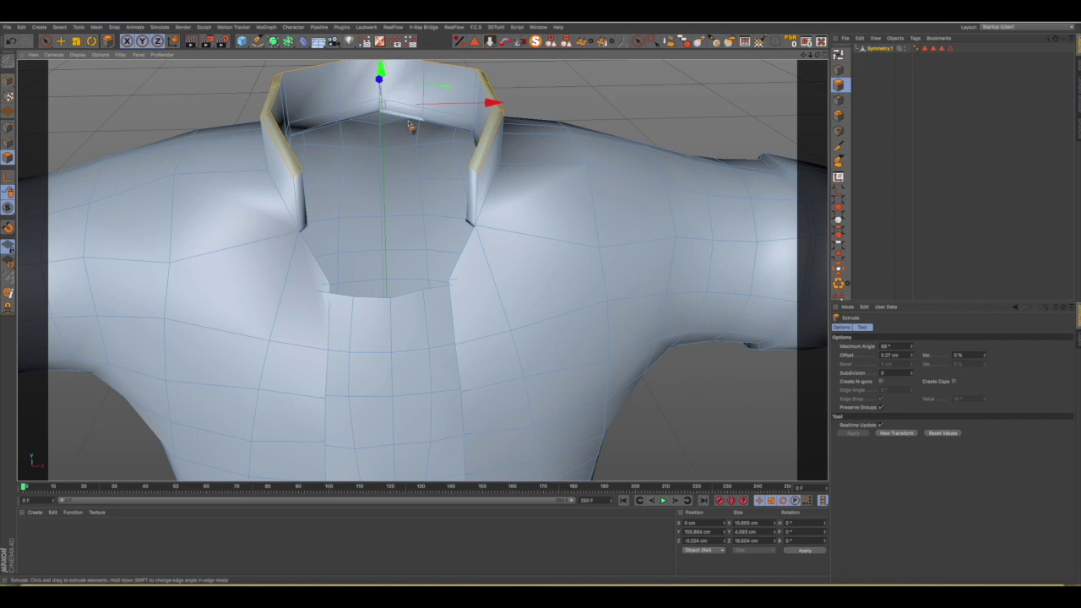
left_click_drag(439, 154, 514, 161, "alt")
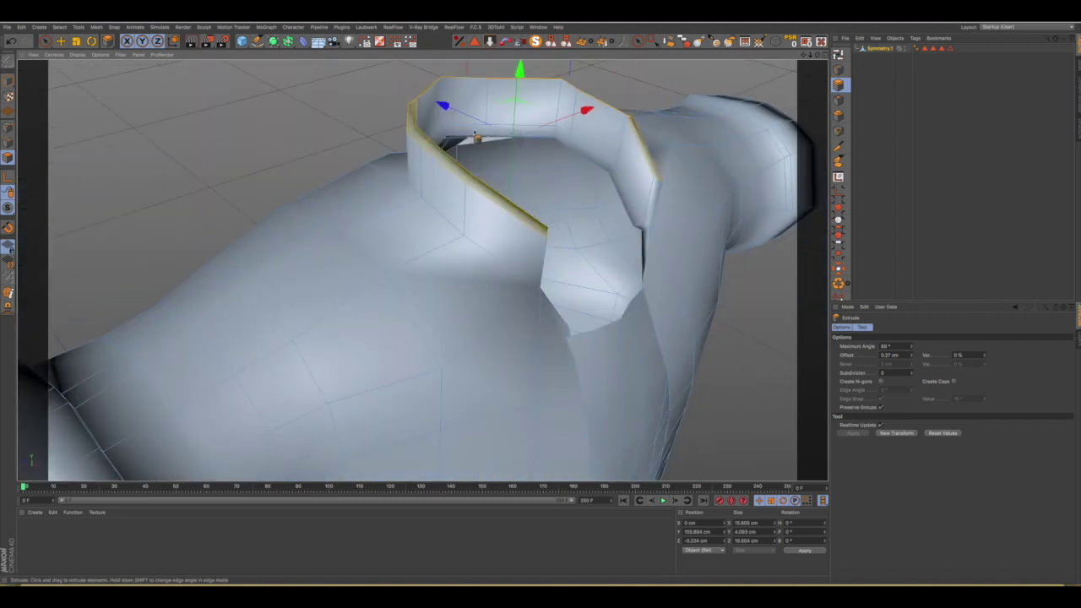
left_click_drag(802, 54, 584, 47)
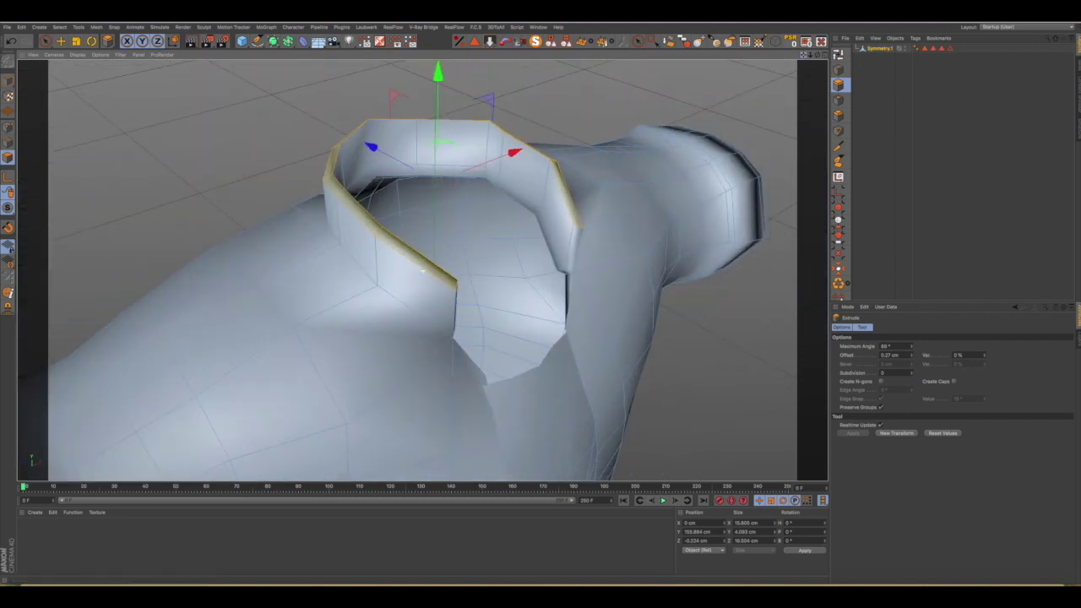
left_click(536, 41)
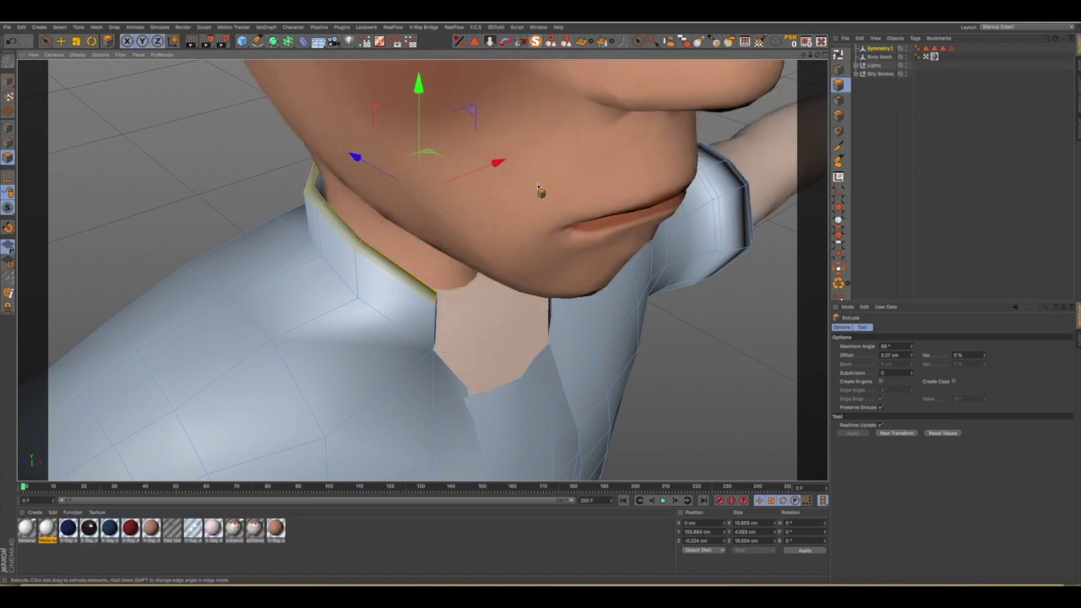
Rotate the collar's top edge so it tilts to follow the neck.
mouse_move(564, 306)
left_mouse_down("alt")
mouse_move(486, 258)
mouse_move(350, 268)
mouse_move(664, 270)
mouse_move(478, 280)
mouse_move(457, 280)
mouse_move(701, 270)
mouse_move(445, 265)
left_mouse_up("alt")
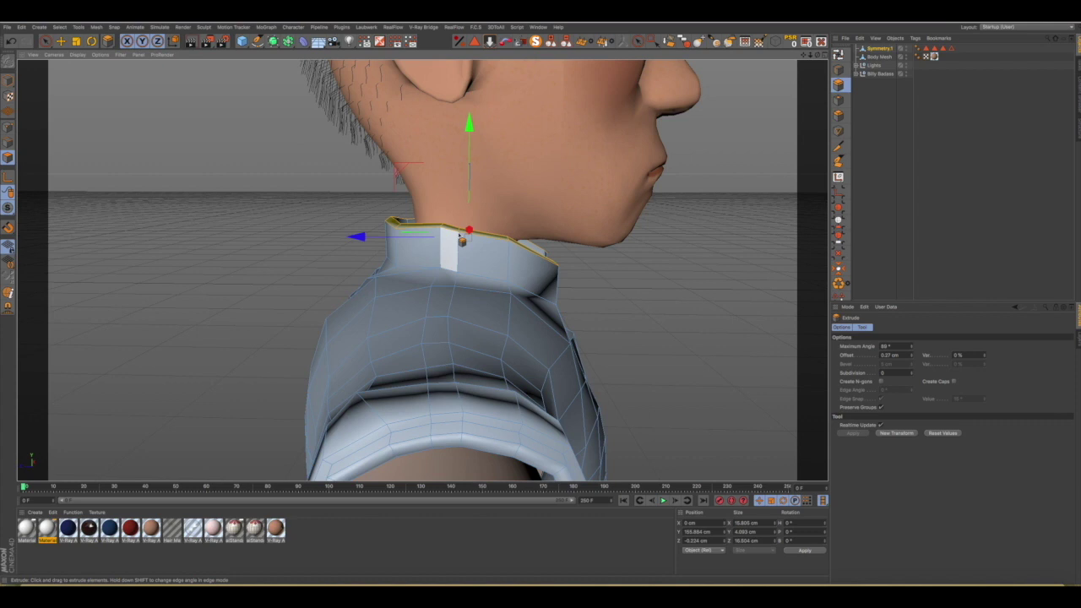
key("t")
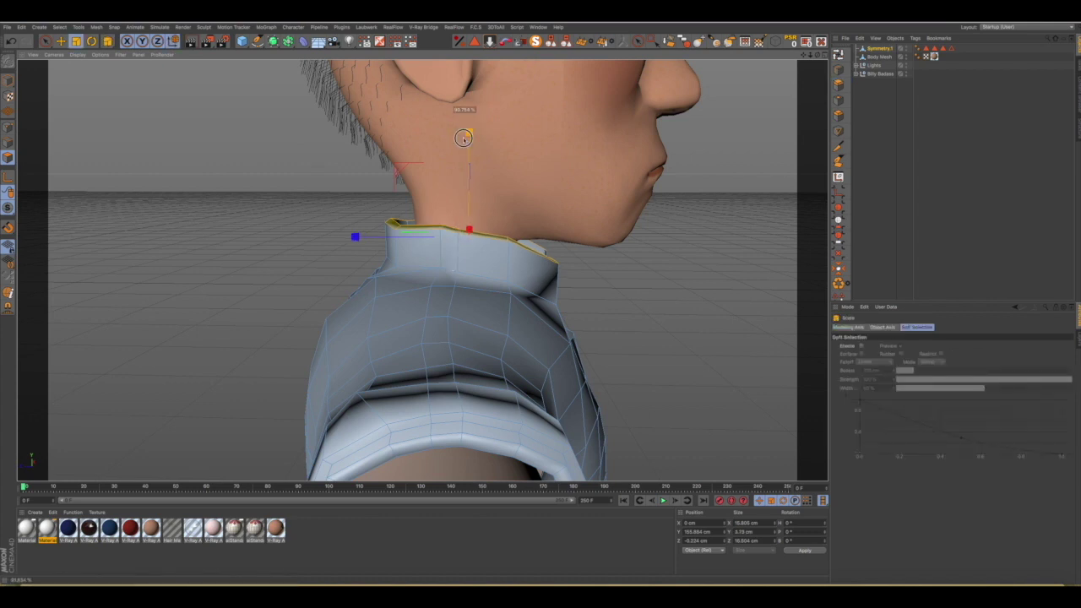
scroll(459, 214, "up", 2)
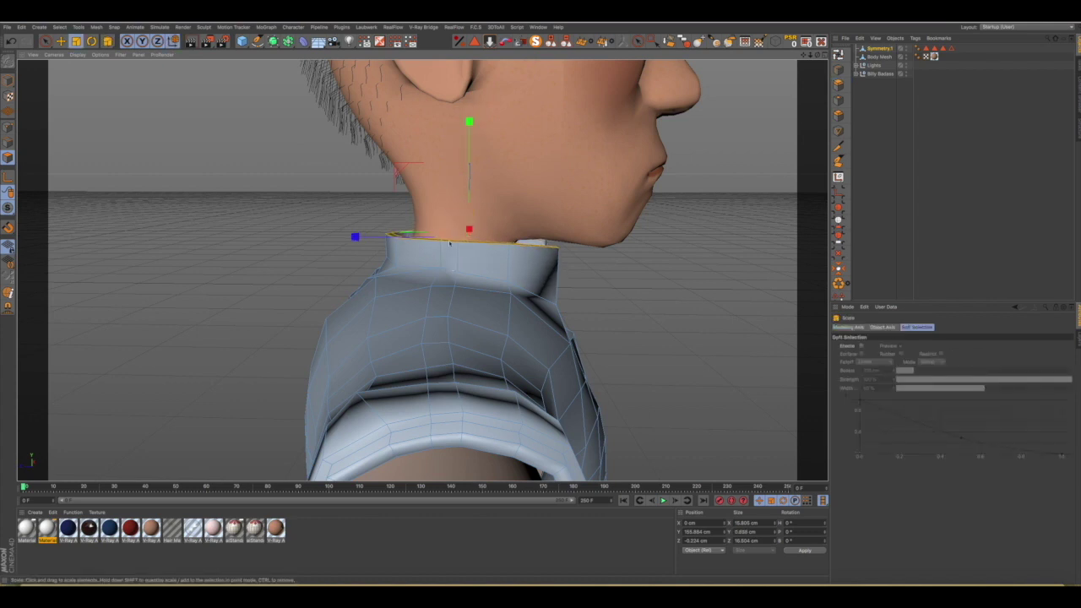
scroll(452, 219, "up", 2)
scroll(444, 228, "up", 2)
scroll(432, 239, "up", 2)
mouse_move(432, 239)
left_mouse_down("alt")
mouse_move(584, 241)
mouse_move(490, 251)
mouse_move(624, 245)
left_mouse_up("alt")
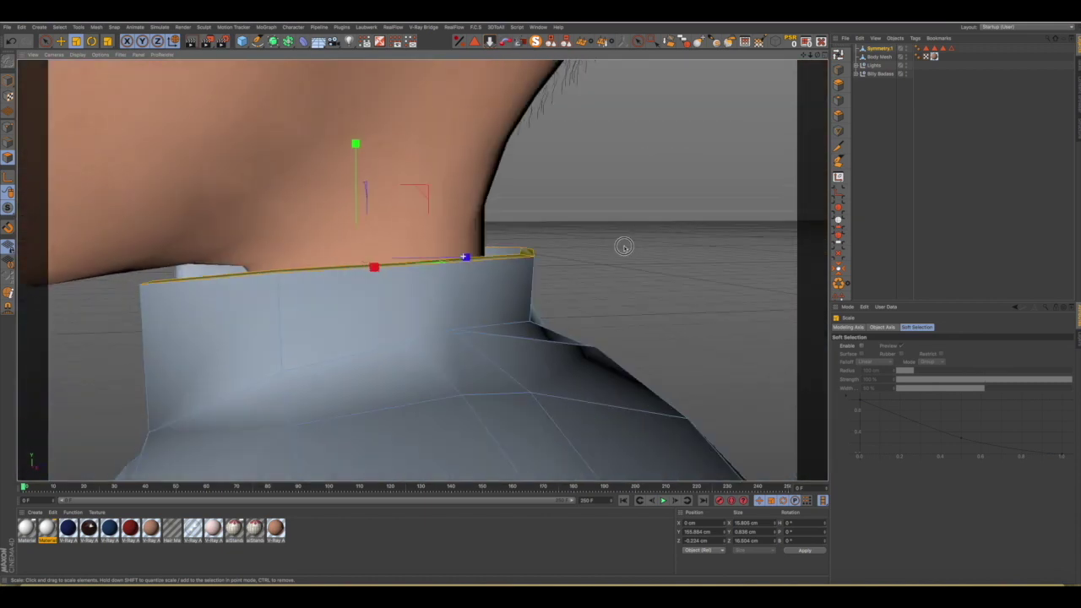
scroll(598, 252, "down", 3)
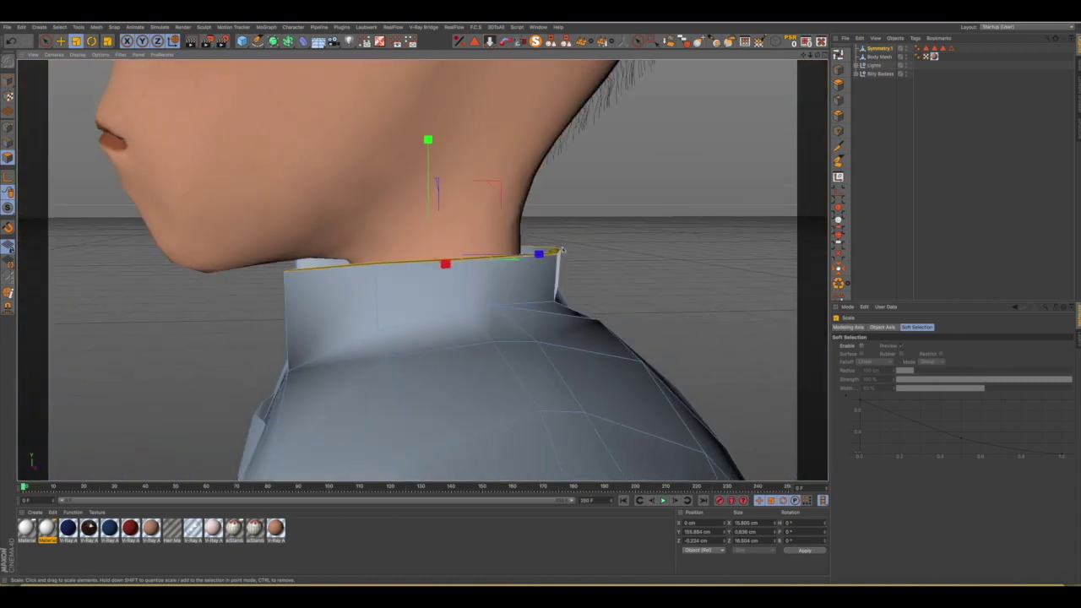
key("r")
left_click_drag(490, 221, 478, 205)
left_click_drag(478, 205, 478, 210, "alt")
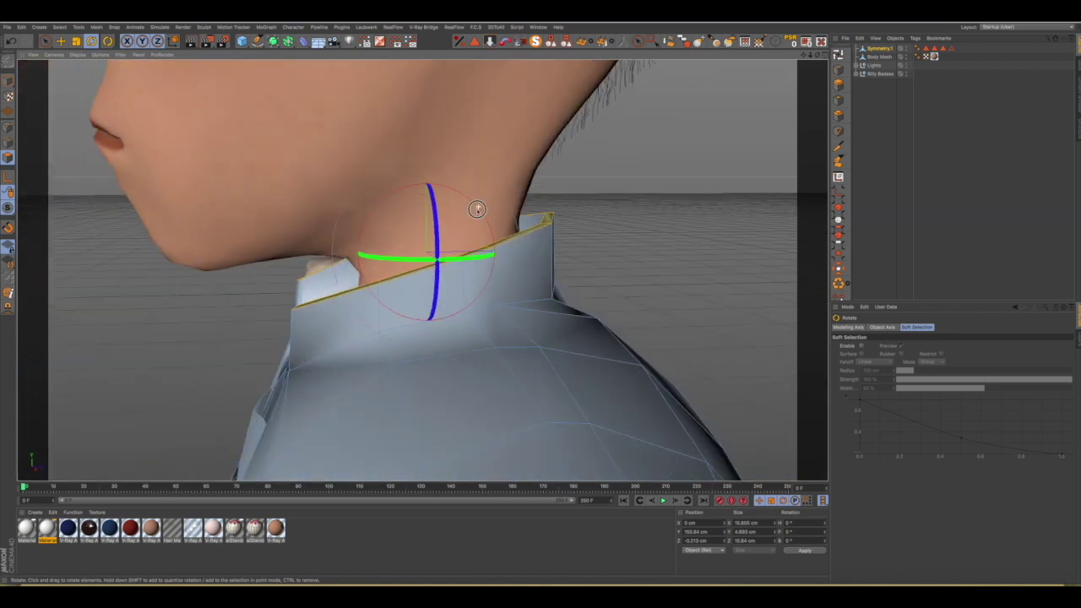
left_click_drag(476, 211, 478, 211)
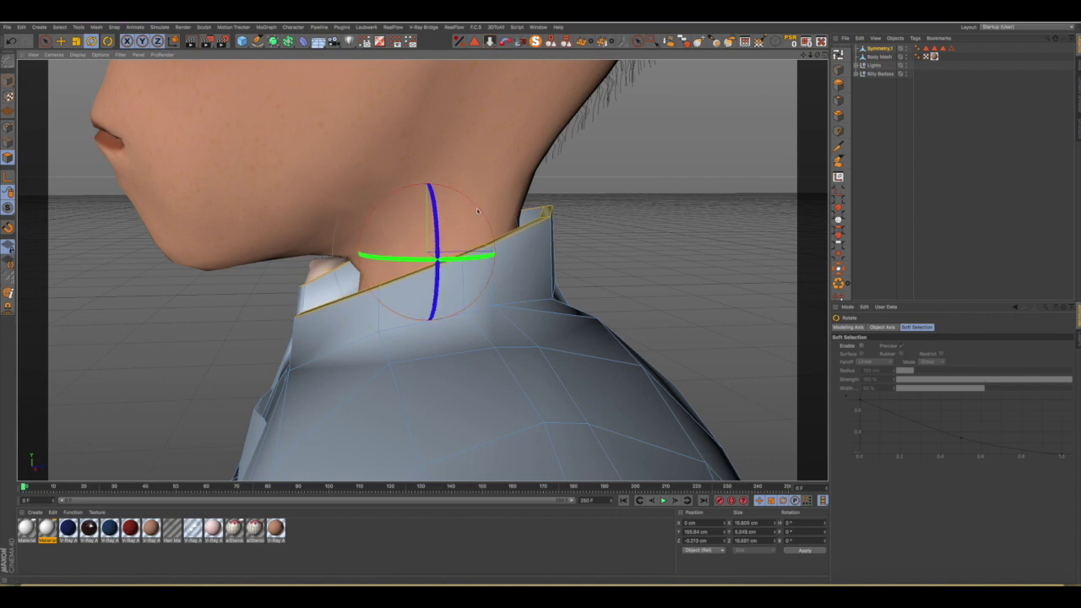
Slide the collar edge closer to the neck and raise it slightly.
key("e")
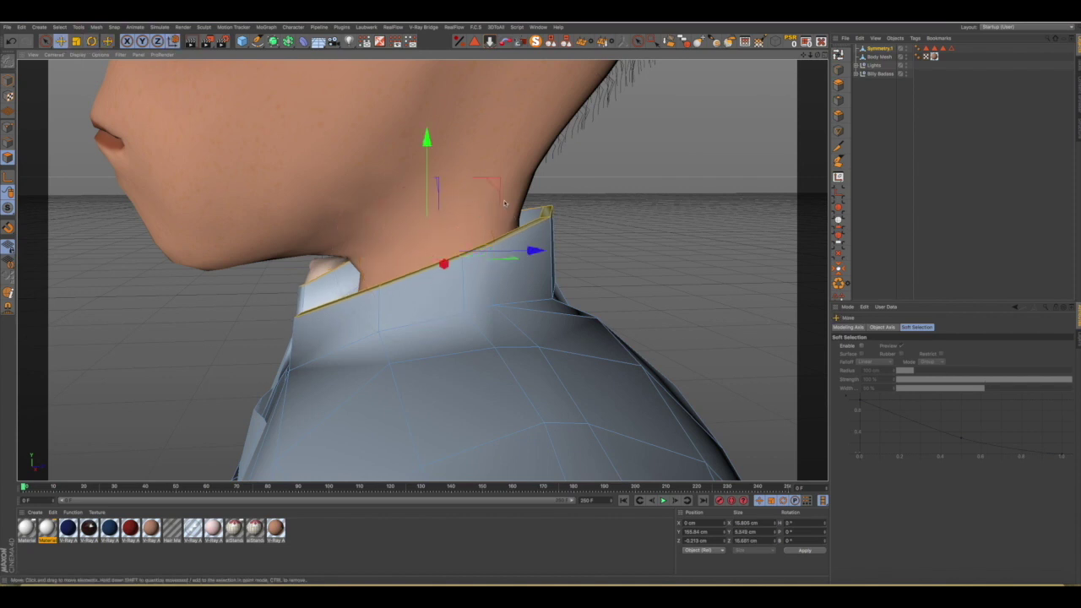
mouse_move(494, 184)
left_mouse_down()
mouse_move(309, 200)
mouse_move(574, 182)
mouse_move(551, 234)
mouse_move(554, 266)
mouse_move(571, 267)
left_mouse_up()
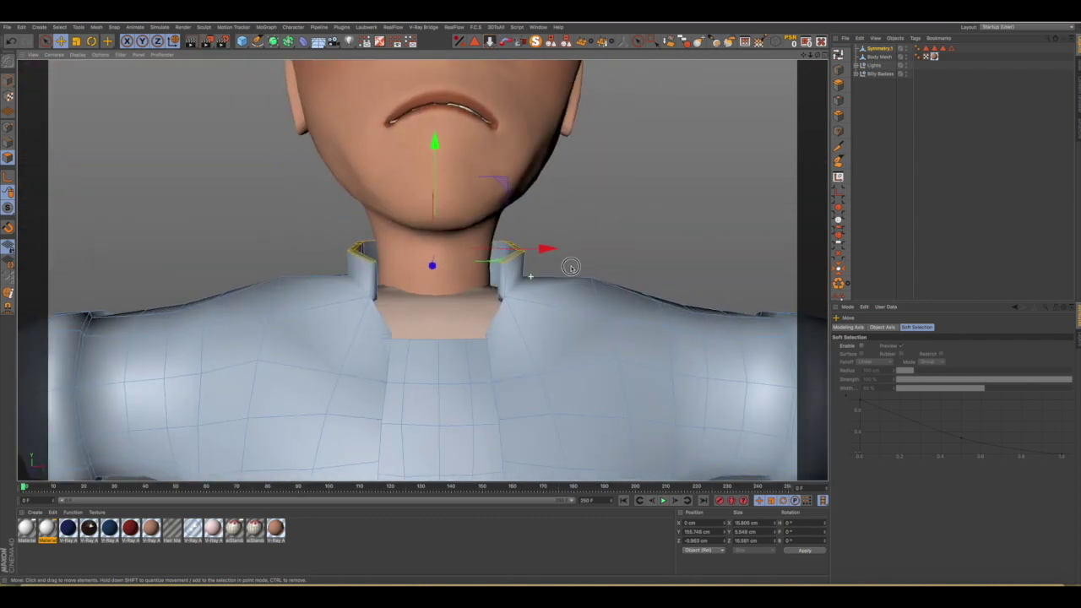
mouse_move(379, 278)
left_mouse_down("alt")
mouse_move(495, 282)
mouse_move(552, 304)
mouse_move(373, 199)
left_mouse_up("alt")
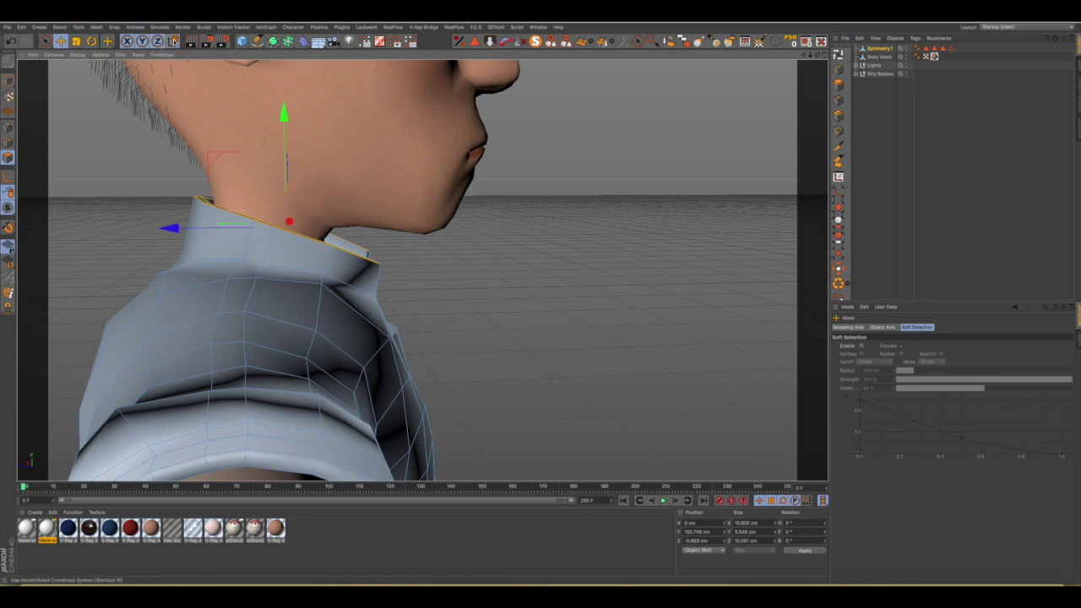
left_click(7, 81)
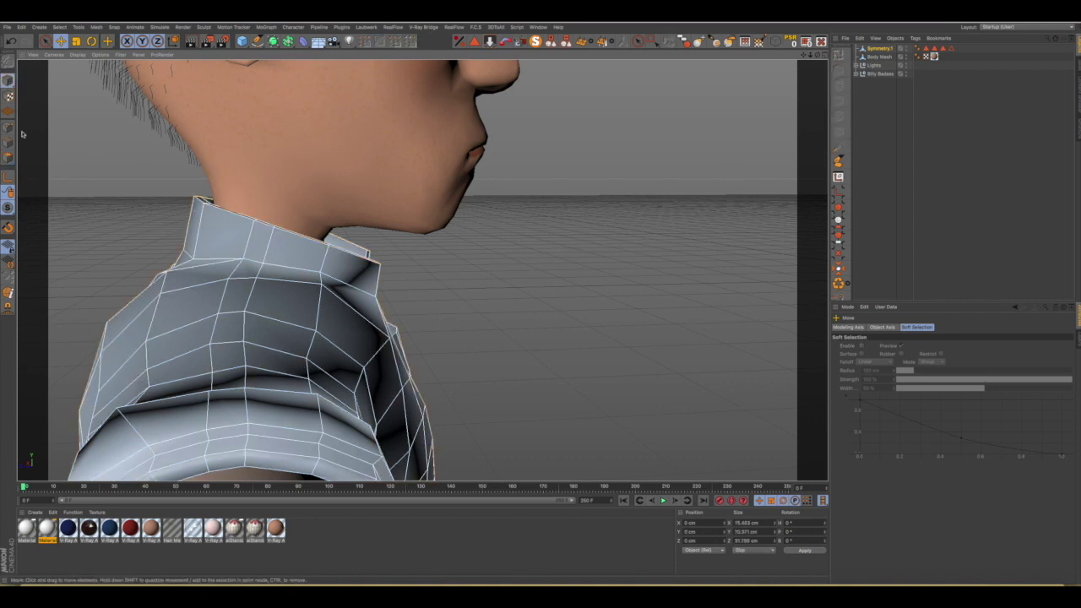
left_click(7, 158)
left_click_drag(282, 117, 285, 103)
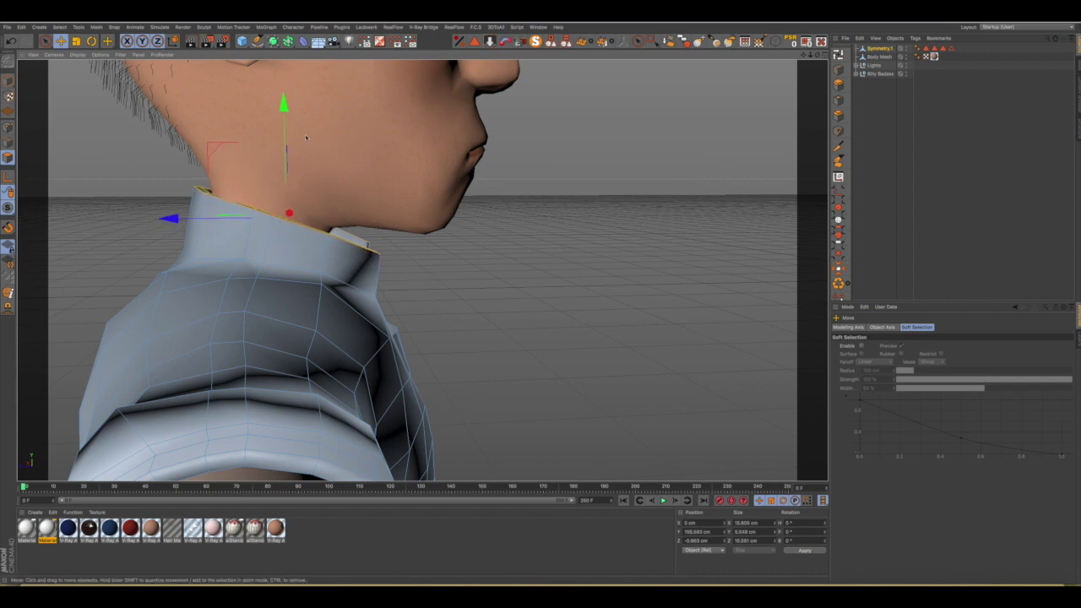
Tilt the collar edge slightly backward to fit, then hide the head to show the shirt alone.
left_click_drag(310, 144, 194, 135, "alt")
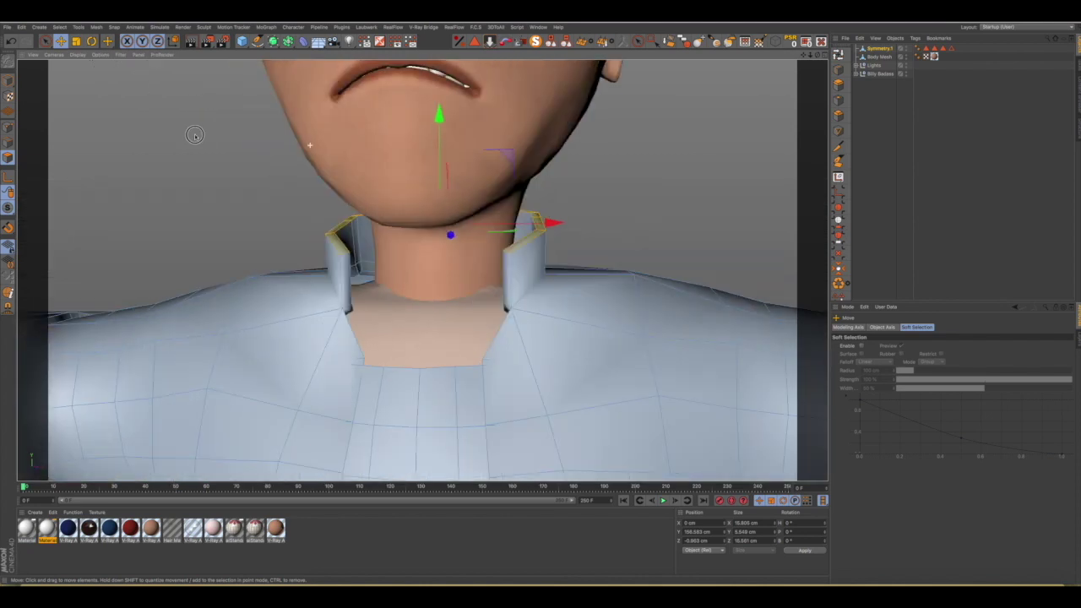
scroll(259, 161, "down", 2)
mouse_move(391, 216)
left_mouse_down("alt")
mouse_move(268, 228)
mouse_move(287, 231)
left_mouse_up("alt")
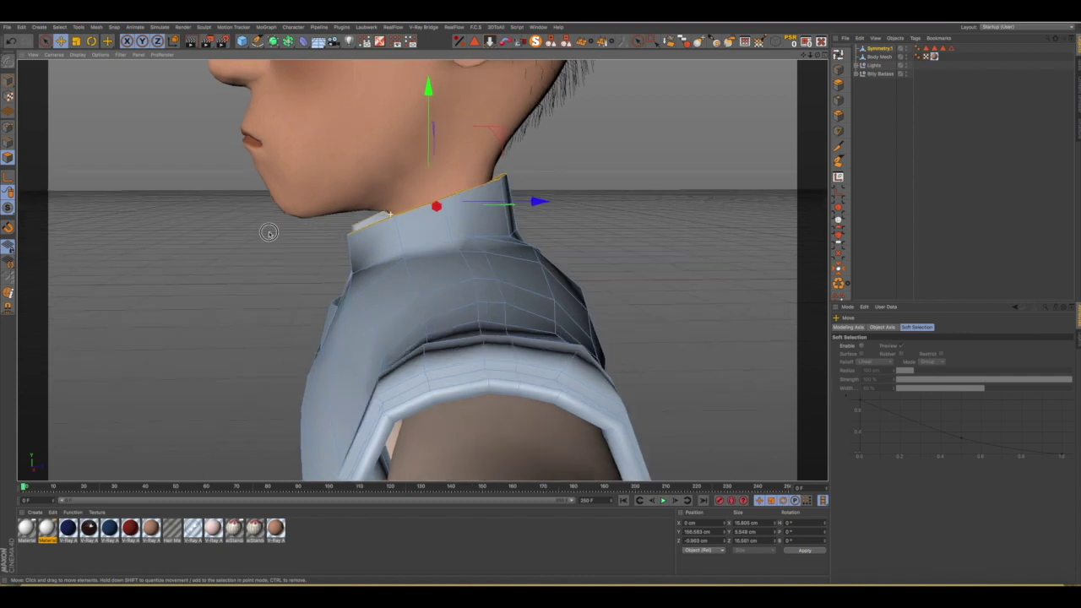
key("r")
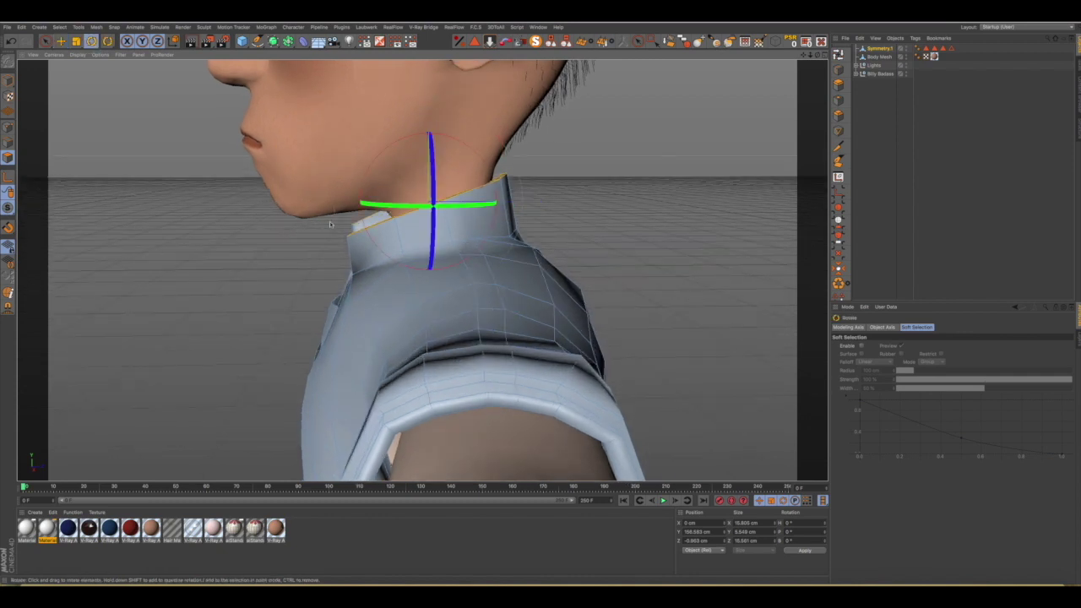
left_click_drag(379, 159, 380, 155)
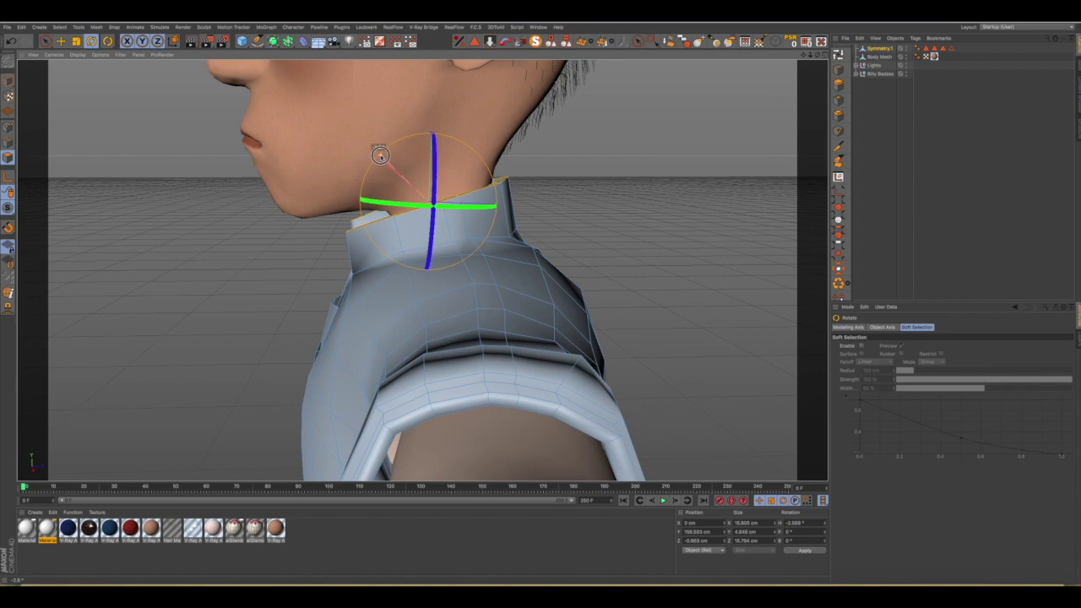
mouse_move(380, 157)
left_mouse_down()
mouse_move(376, 217)
mouse_move(515, 212)
mouse_move(499, 214)
left_mouse_up()
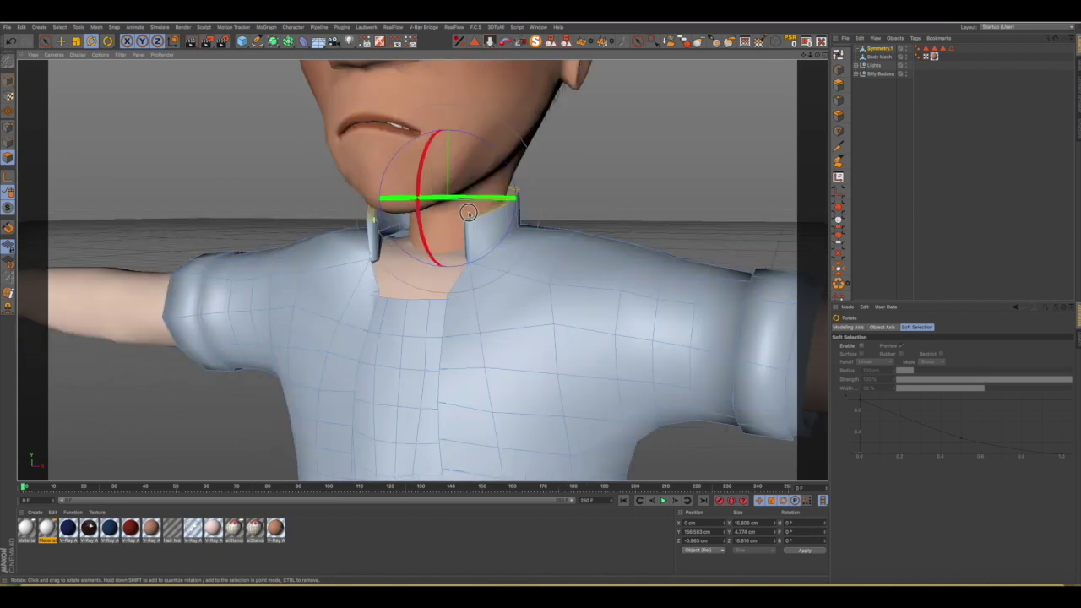
left_click(535, 41)
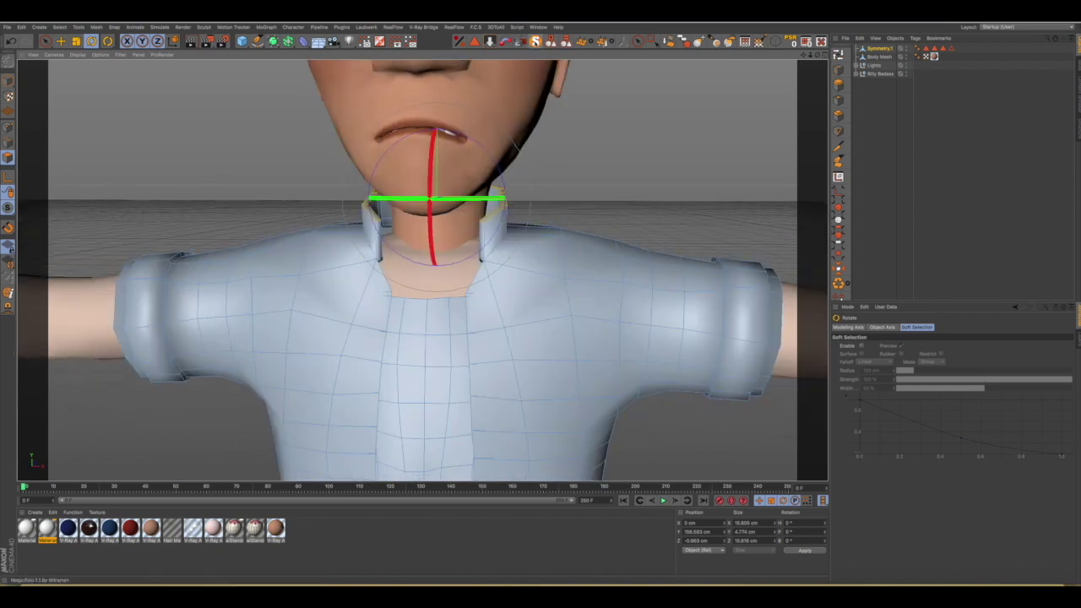
left_click_drag(507, 300, 550, 321, "alt")
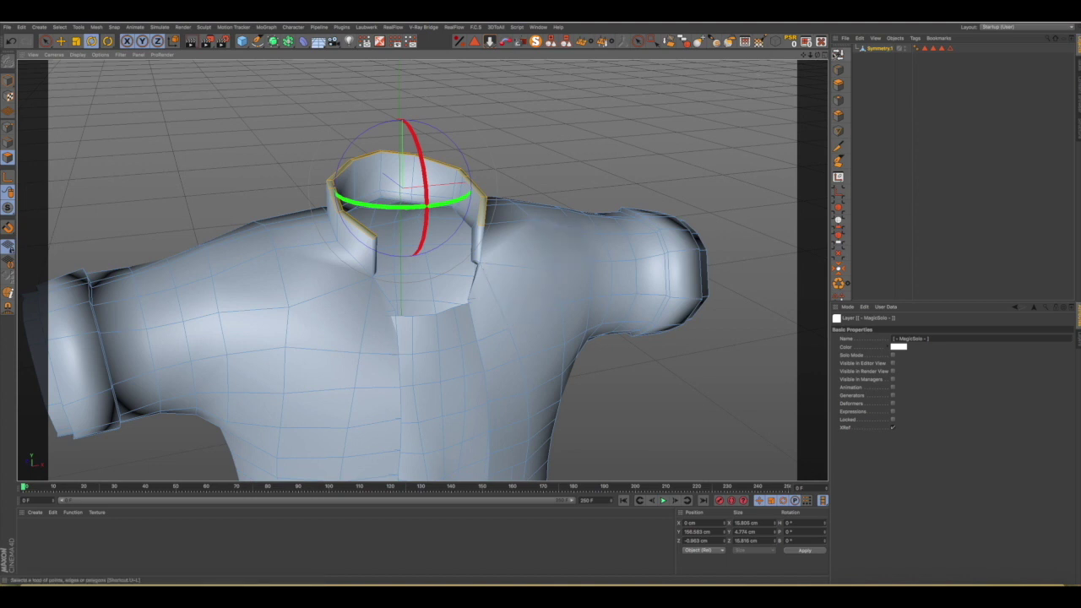
Cut a horizontal edge loop around the collar wall at 78.237% offset, then switch to Loop Selection.
left_click(839, 54)
scroll(499, 225, "up", 3)
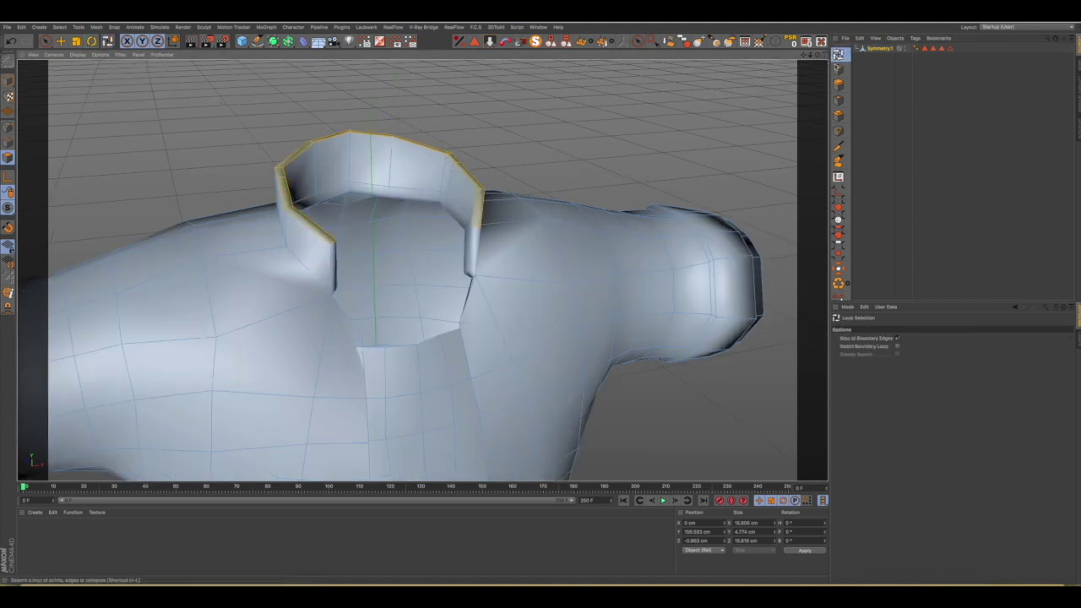
left_click(839, 69)
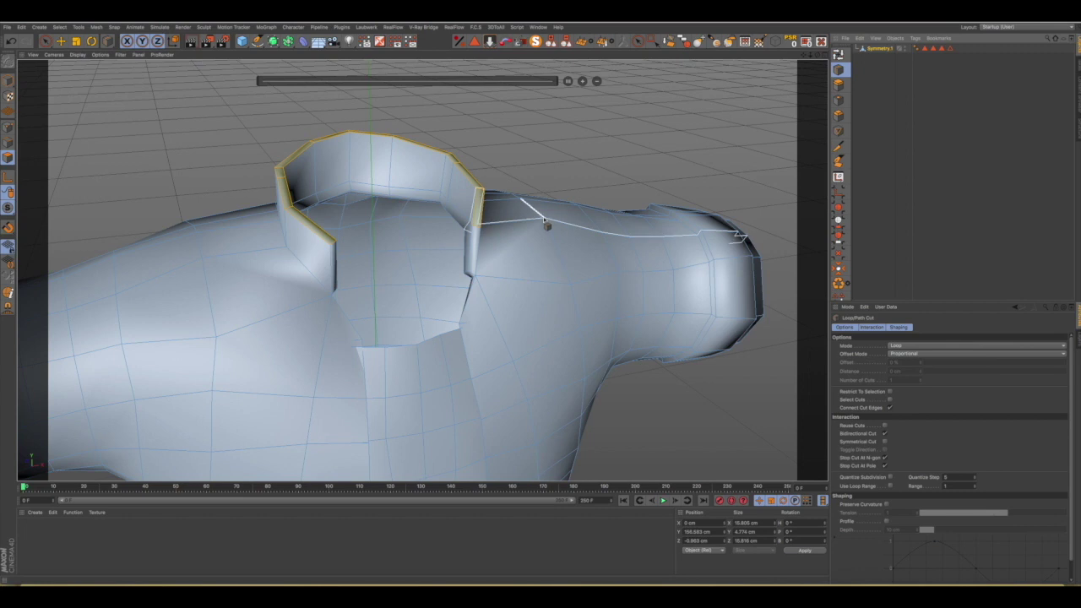
left_click_drag(536, 239, 526, 234, "alt")
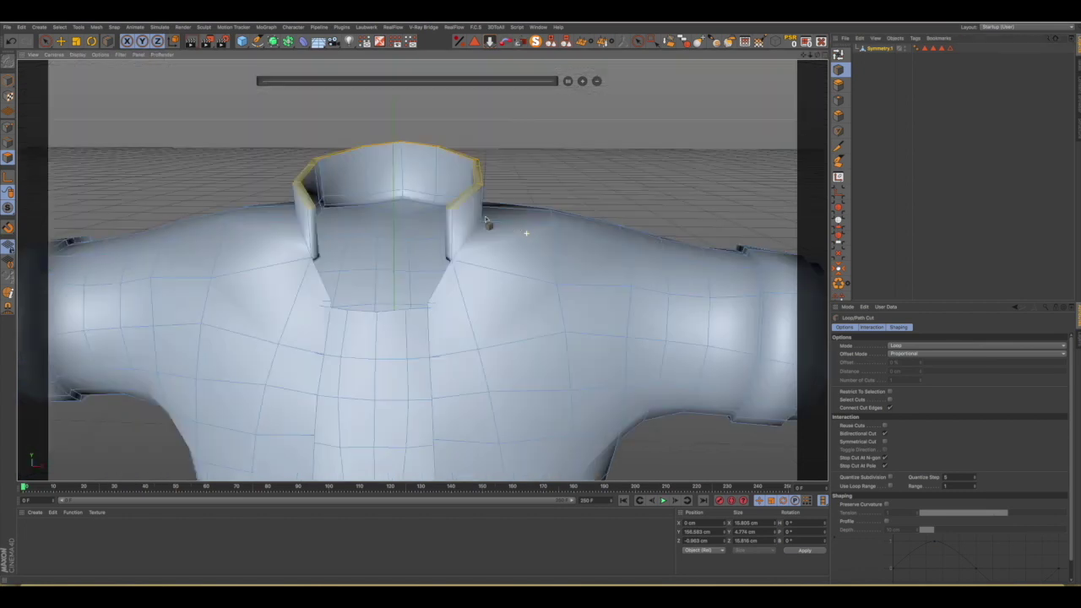
left_click(638, 42)
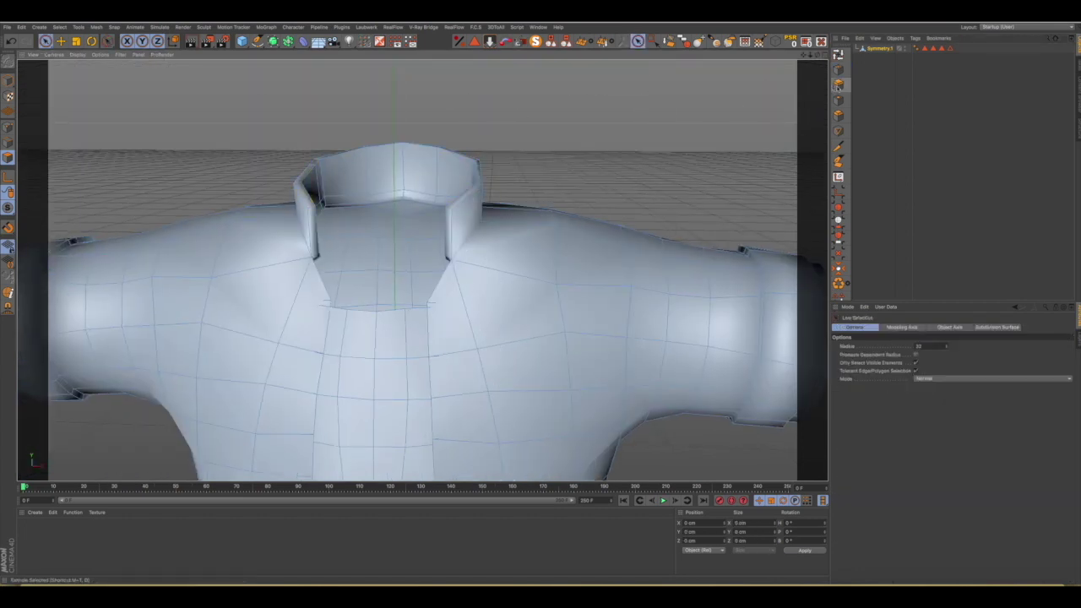
left_click(839, 72)
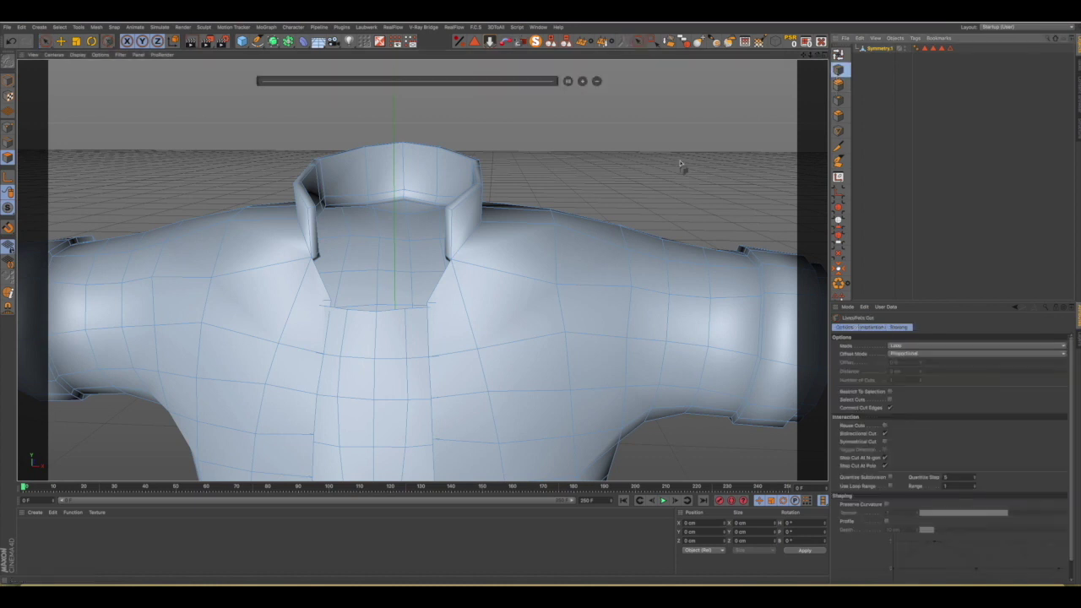
scroll(434, 203, "up", 3)
scroll(501, 234, "up", 3)
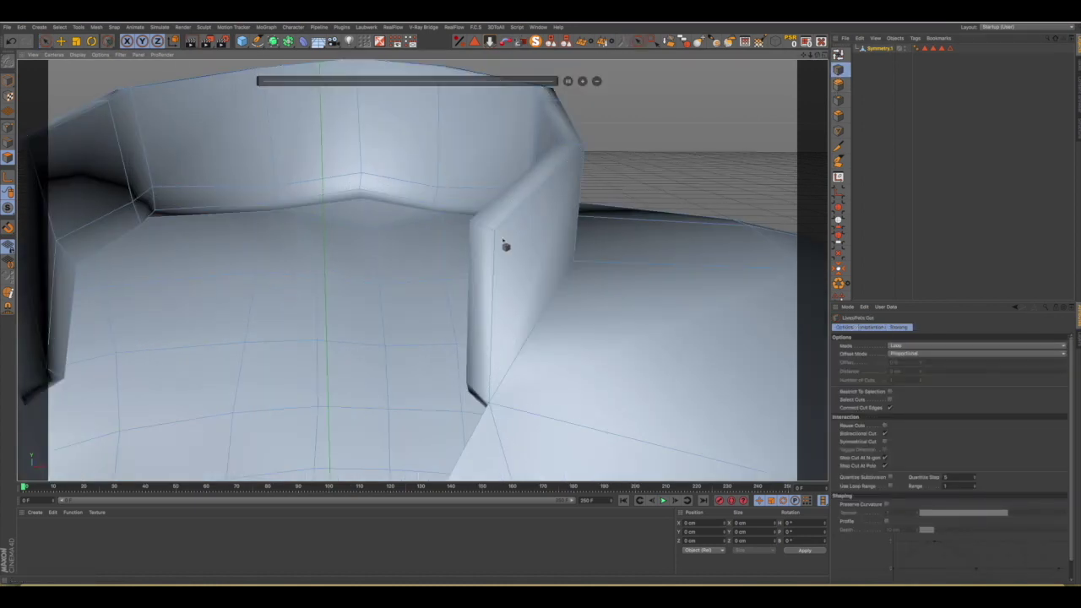
mouse_move(507, 251)
left_mouse_down("alt")
mouse_move(447, 213)
mouse_move(497, 239)
left_mouse_up("alt")
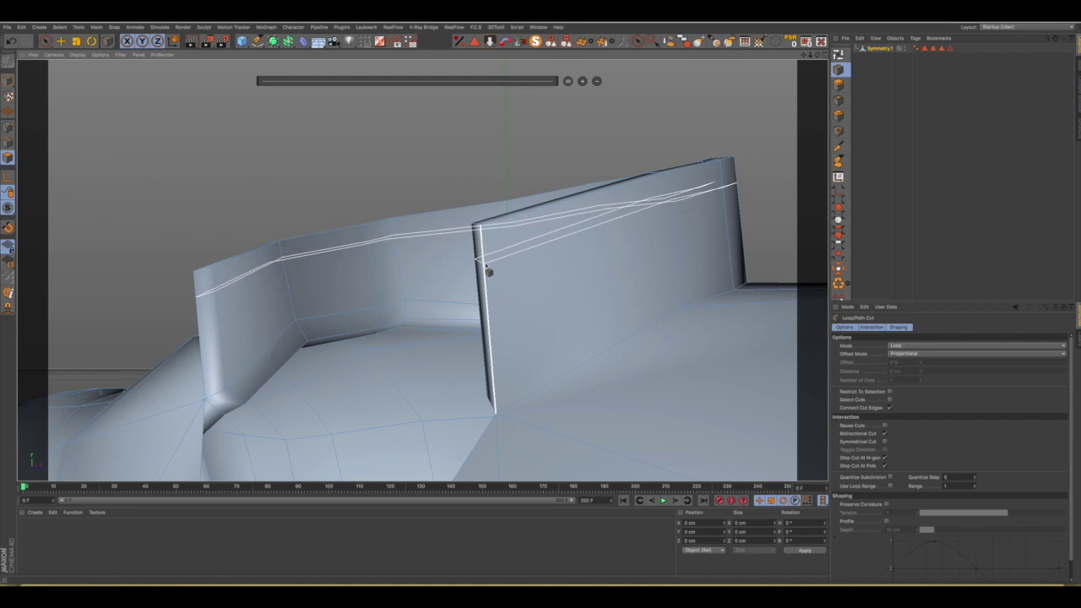
left_click(487, 272)
mouse_move(495, 309)
left_mouse_down("alt")
mouse_move(567, 300)
mouse_move(571, 309)
mouse_move(620, 295)
mouse_move(599, 319)
mouse_move(622, 327)
mouse_move(562, 331)
left_mouse_up("alt")
scroll(602, 311, "down", 3)
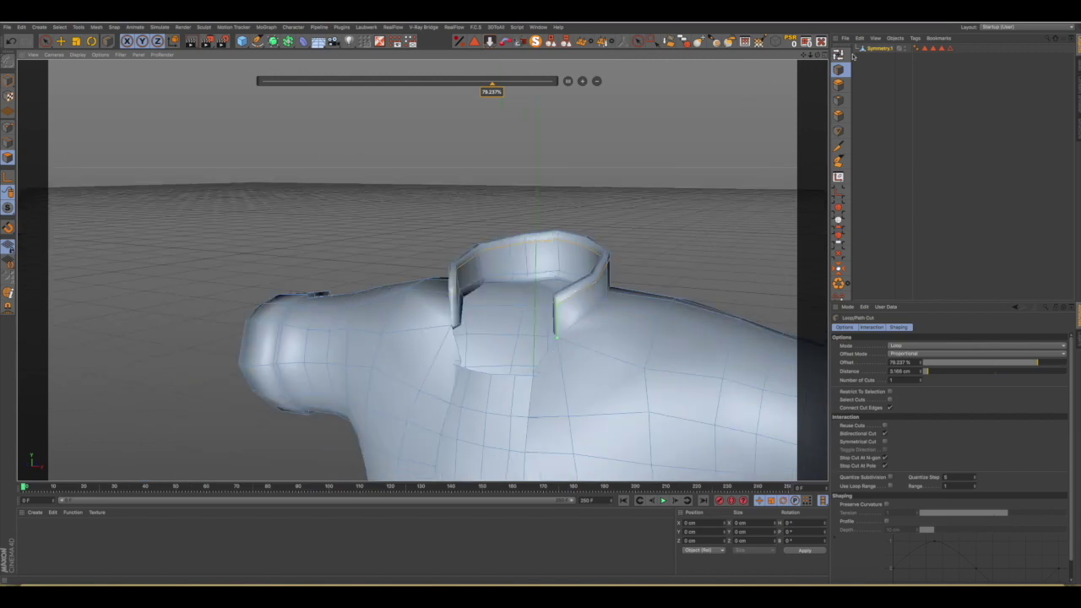
key("u")
key("l")
scroll(536, 309, "up", 3)
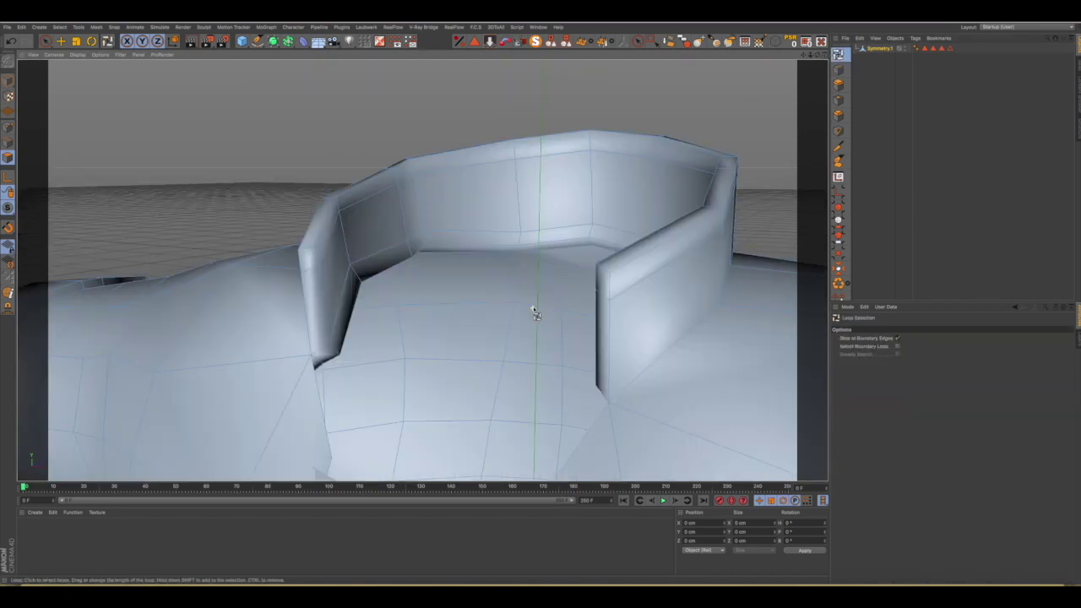
scroll(632, 291, "up", 2)
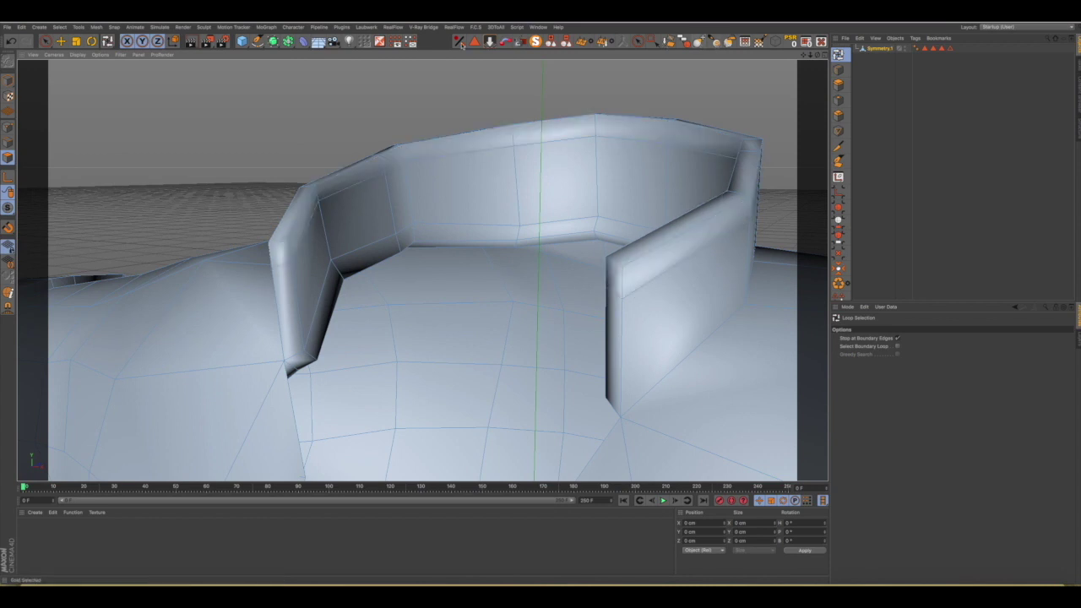
left_click(66, 41)
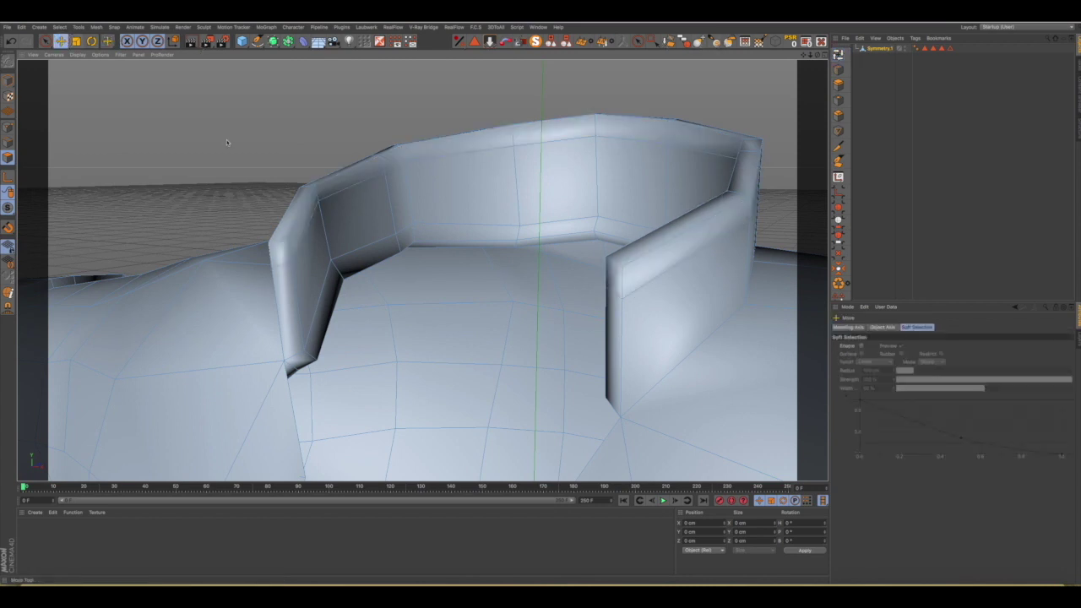
left_click(665, 265)
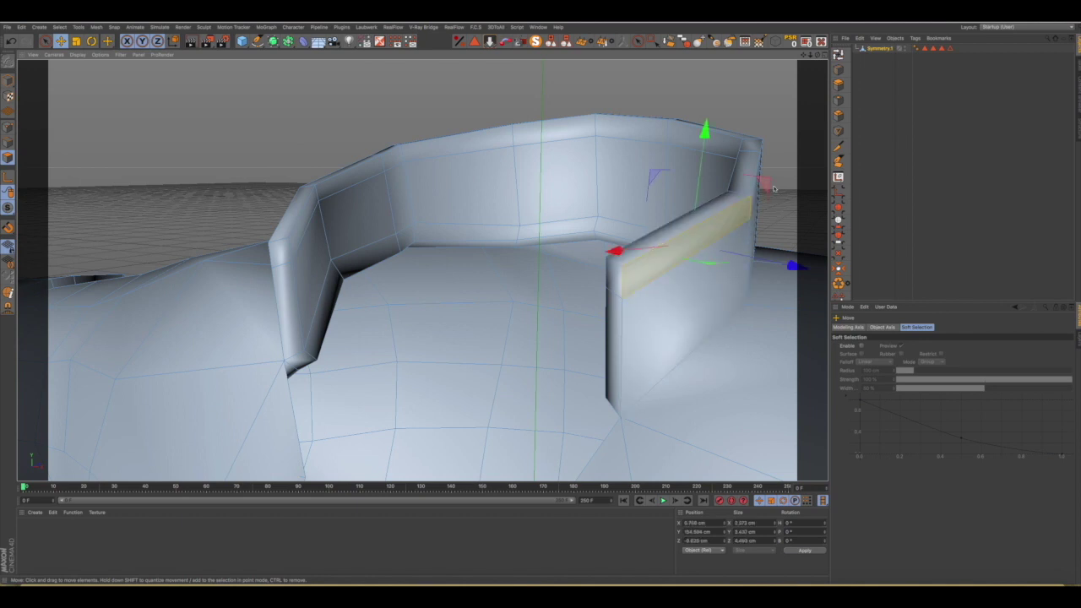
left_click_drag(705, 148, 712, 122)
mouse_move(632, 326)
left_mouse_down("alt")
mouse_move(640, 350)
mouse_move(780, 354)
mouse_move(676, 359)
left_mouse_up("alt")
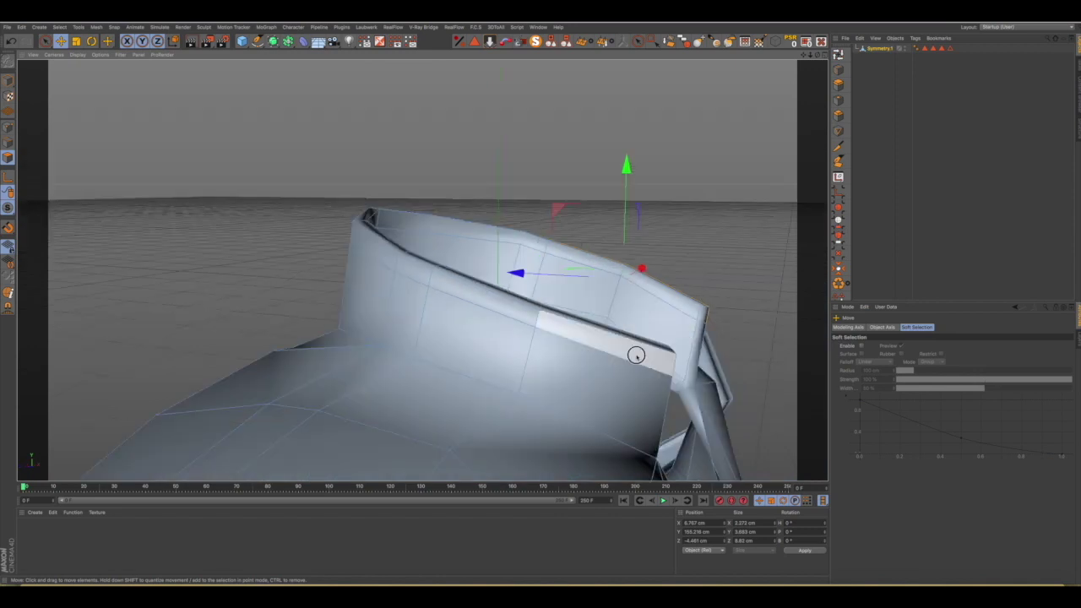
left_click_drag(471, 296, 628, 285, "alt")
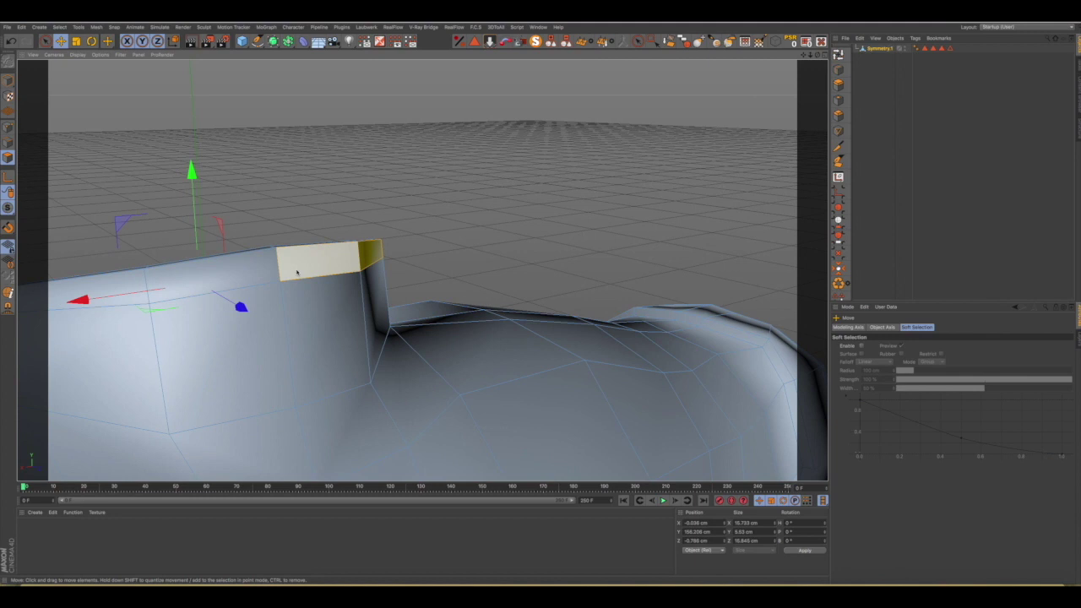
scroll(375, 314, "down", 5)
left_click_drag(374, 313, 442, 302, "alt")
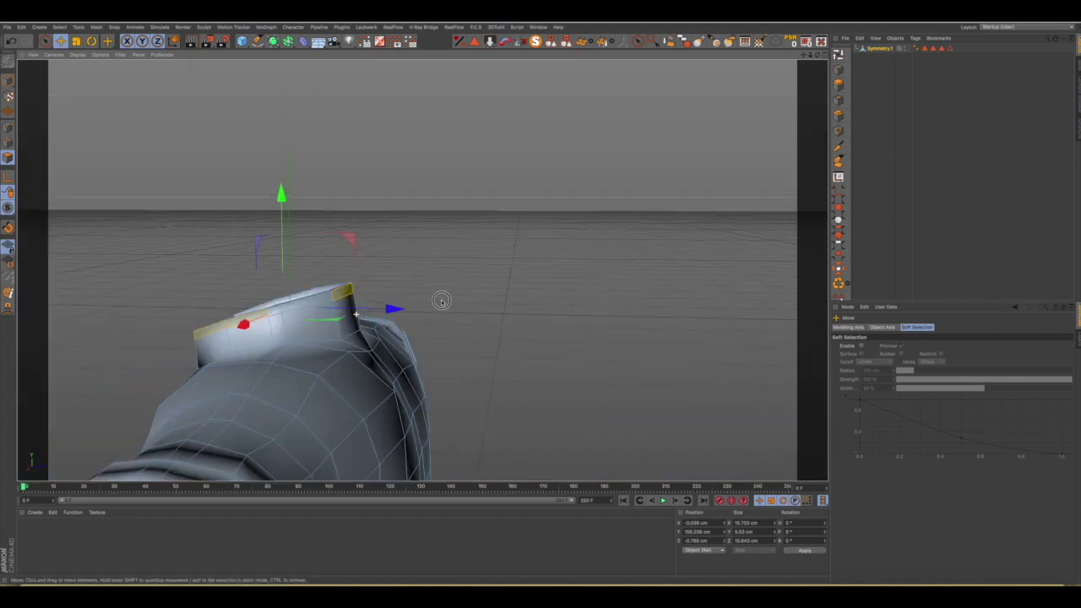
scroll(310, 309, "up", 3)
scroll(291, 308, "up", 2)
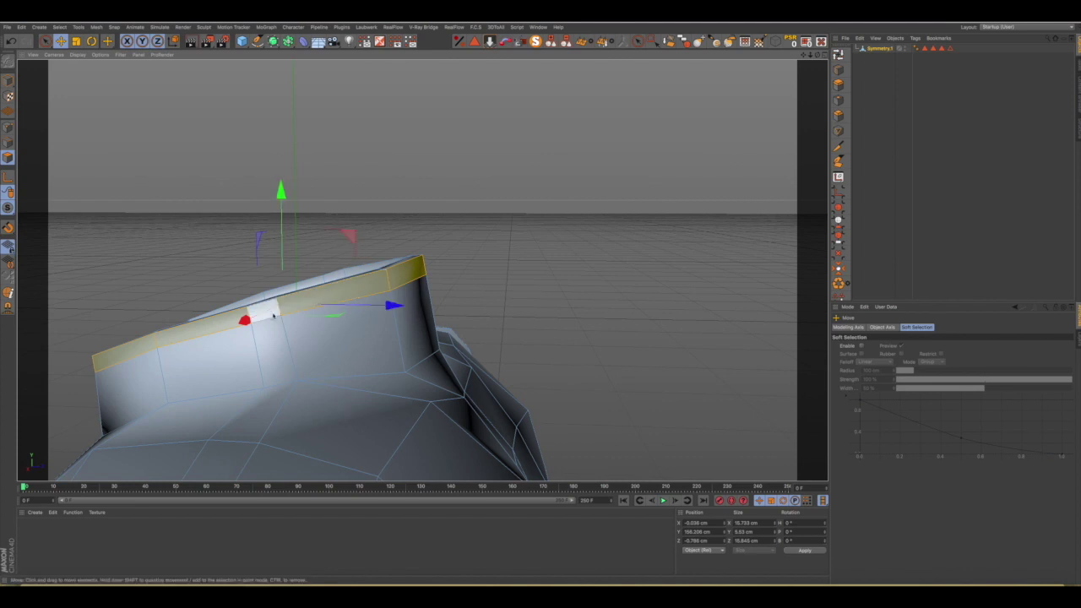
mouse_move(317, 318)
left_mouse_down("alt")
mouse_move(464, 294)
mouse_move(442, 316)
mouse_move(509, 343)
left_mouse_up("alt")
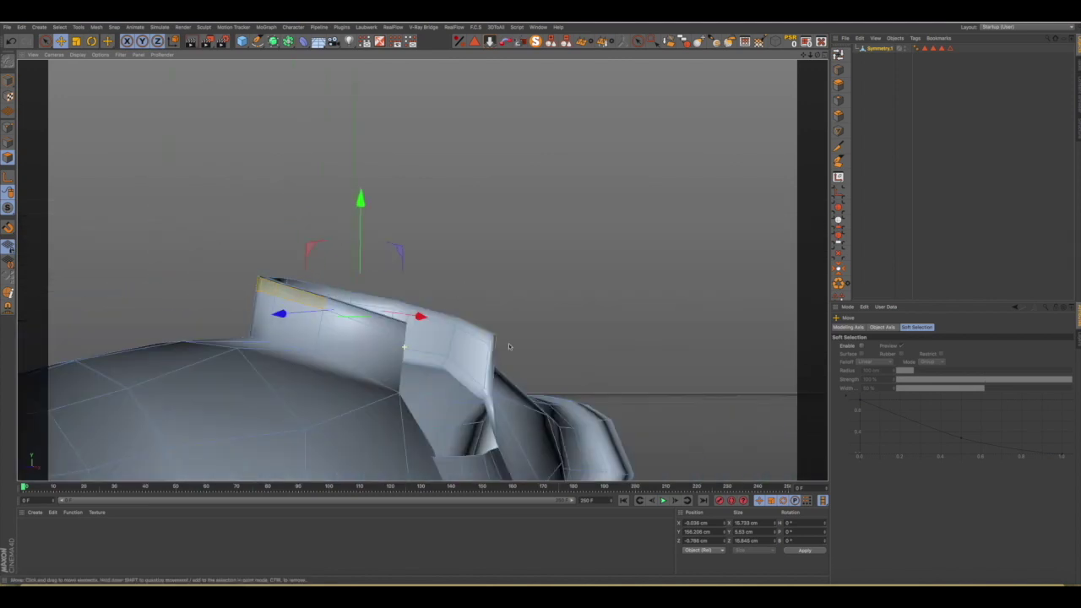
mouse_move(369, 342)
left_mouse_down("alt")
mouse_move(316, 358)
mouse_move(43, 367)
mouse_move(205, 381)
mouse_move(309, 372)
mouse_move(253, 346)
left_mouse_up("alt")
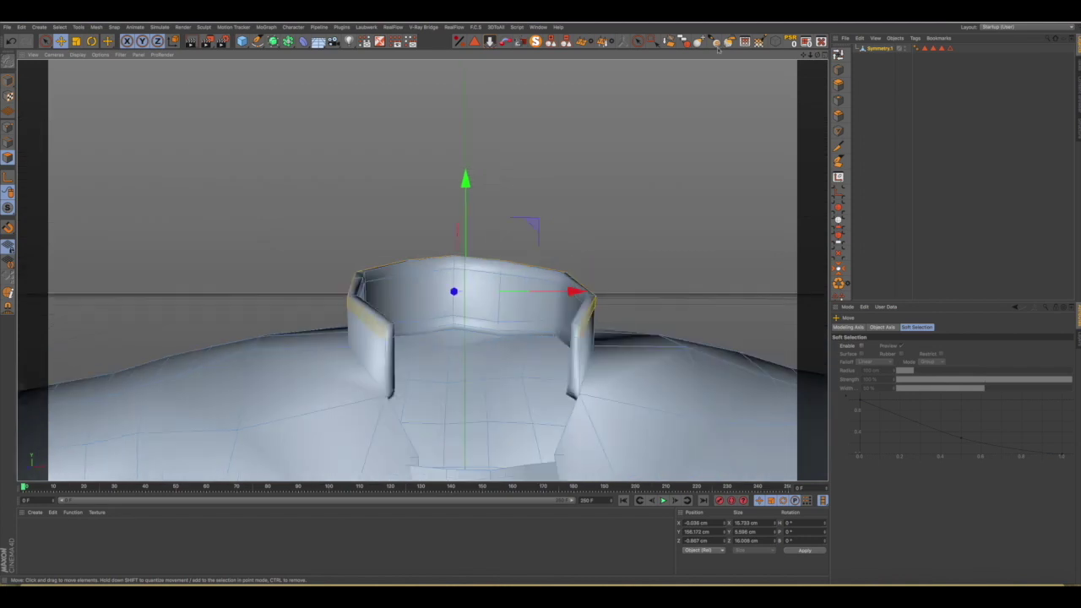
Extrude the selected collar top rim edges outward into a new strip, ready for scaling.
mouse_move(816, 54)
left_mouse_down()
mouse_move(671, 212)
mouse_move(718, 142)
left_mouse_up()
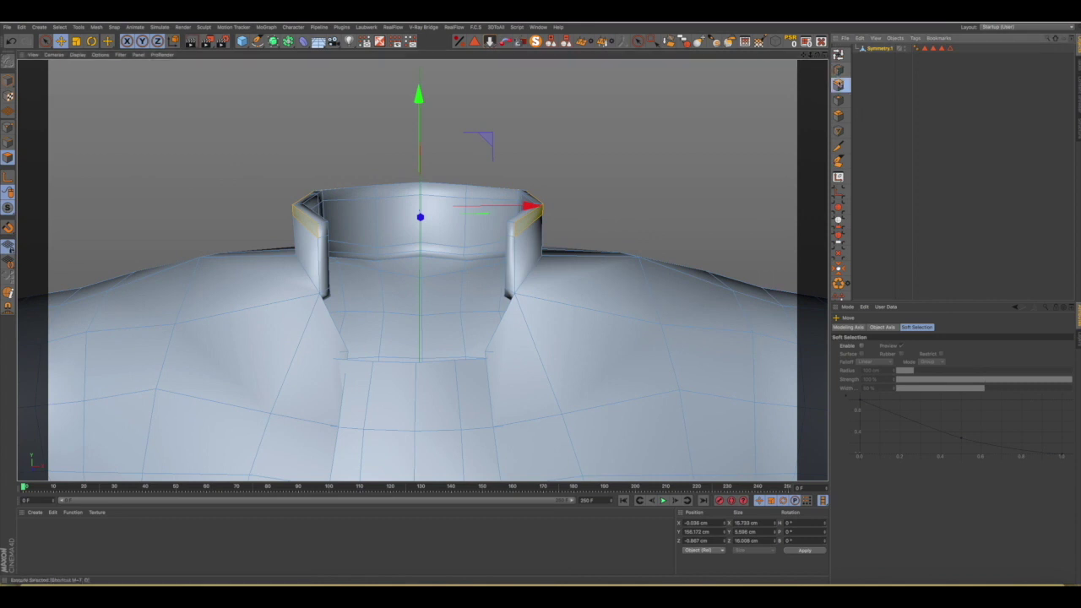
left_click(840, 83)
left_click_drag(911, 354, 911, 348)
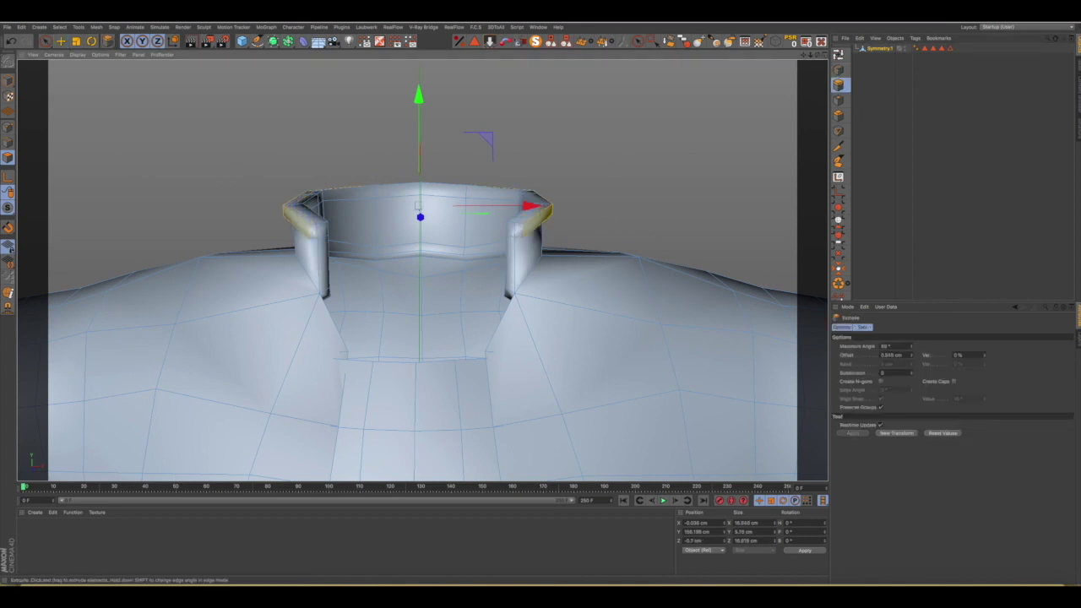
mouse_move(581, 216)
left_mouse_down("alt")
mouse_move(562, 224)
mouse_move(572, 246)
left_mouse_up("alt")
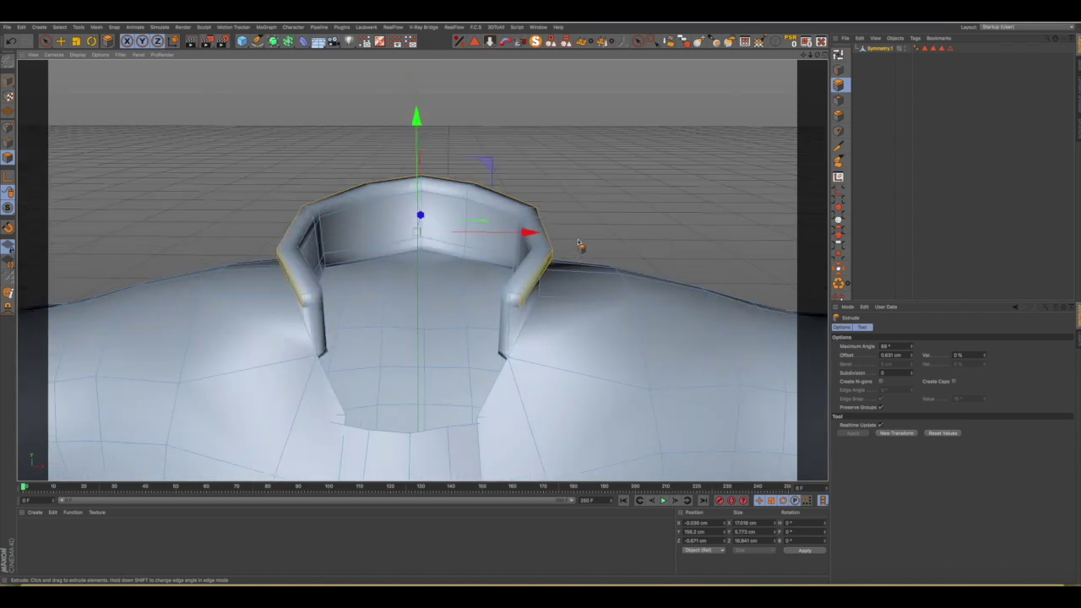
key("t")
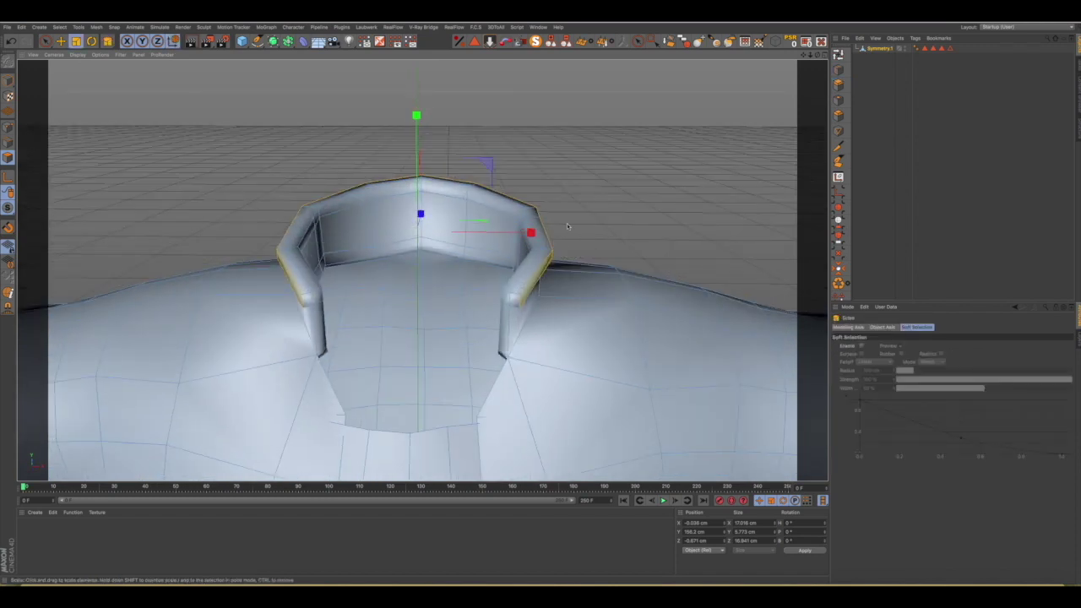
left_click_drag(523, 266, 513, 304, "alt")
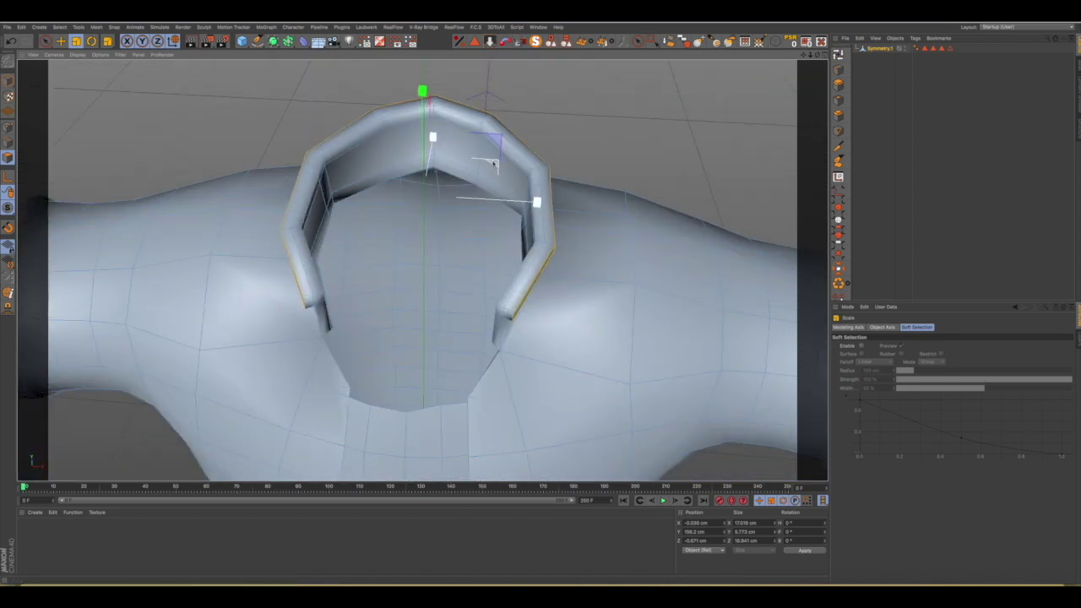
mouse_move(495, 164)
left_mouse_down("alt")
mouse_move(493, 188)
mouse_move(470, 153)
mouse_move(487, 149)
left_mouse_up("alt")
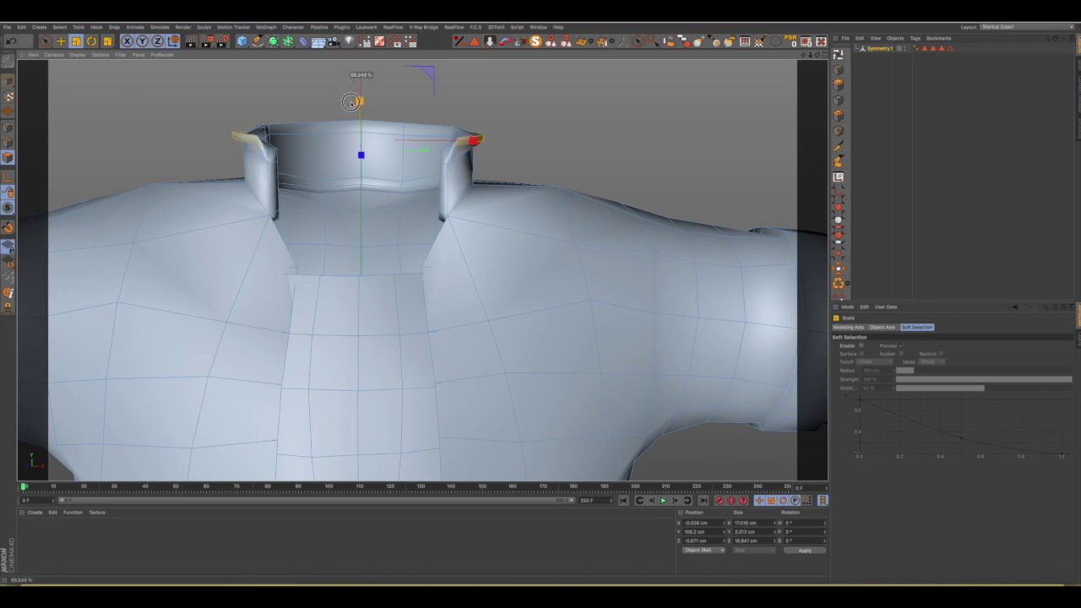
Flatten the new collar strip to 2.78 cm high and widen it to about 34.8 cm across.
left_click_drag(348, 106, 350, 107)
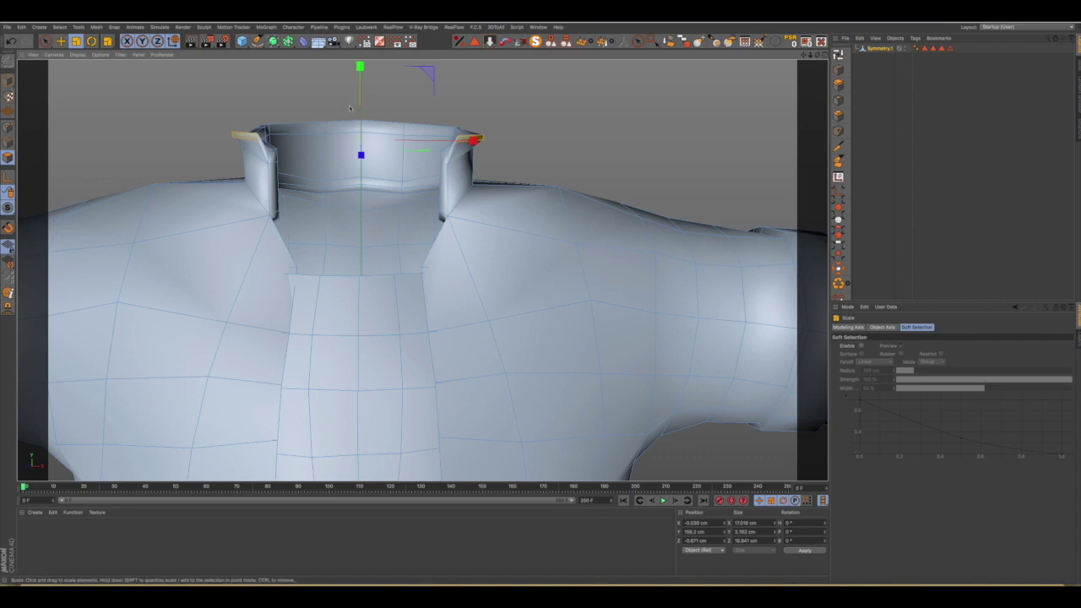
key("e")
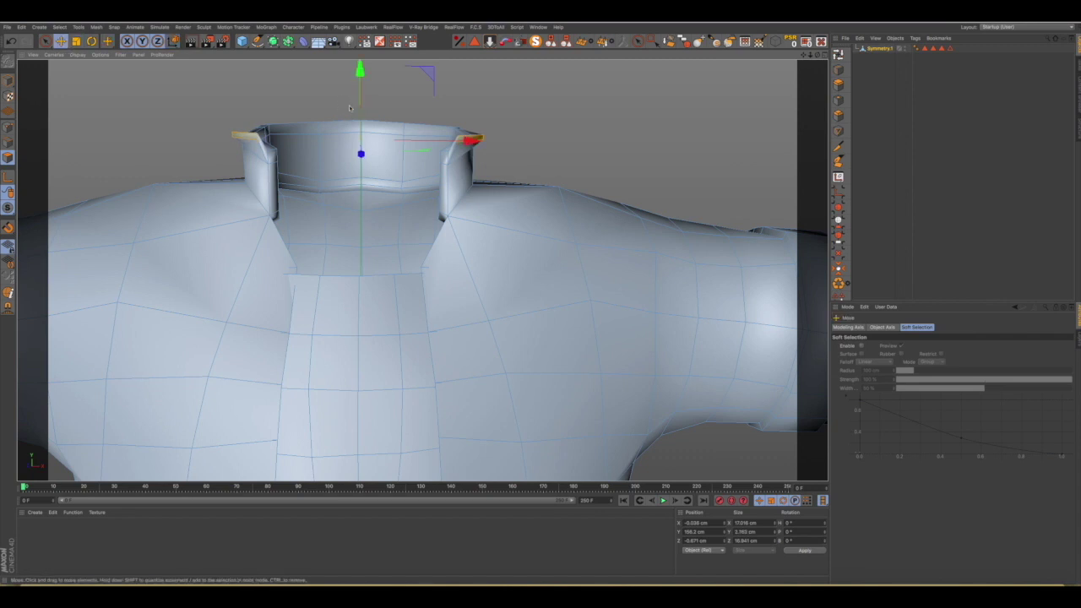
mouse_move(464, 127)
left_mouse_down("alt")
mouse_move(393, 97)
mouse_move(391, 76)
left_mouse_up("alt")
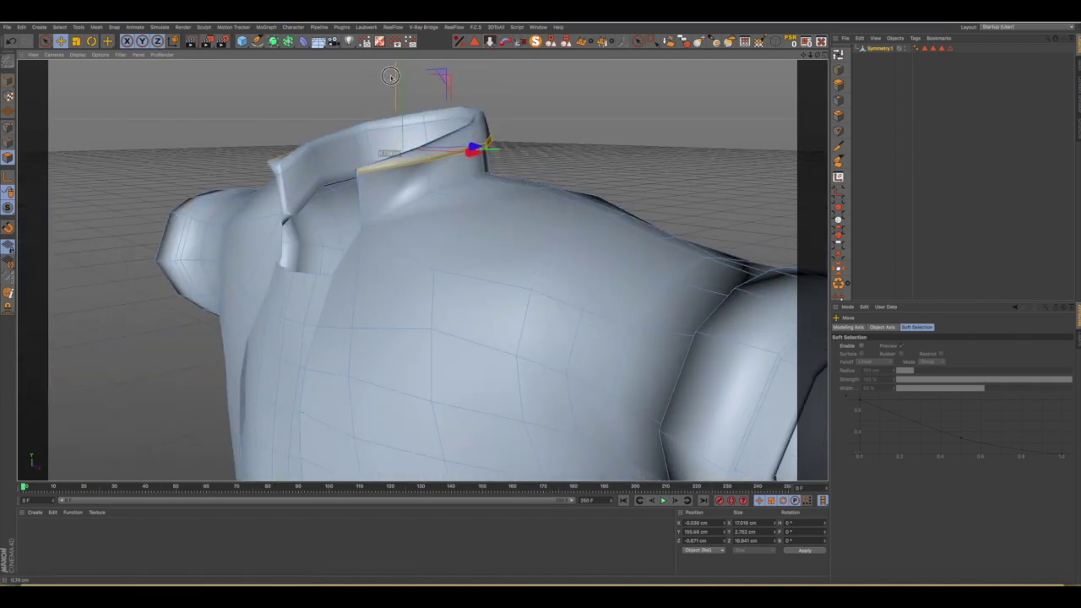
mouse_move(391, 76)
left_mouse_down("alt")
mouse_move(439, 126)
mouse_move(547, 124)
mouse_move(484, 113)
mouse_move(477, 123)
left_mouse_up("alt")
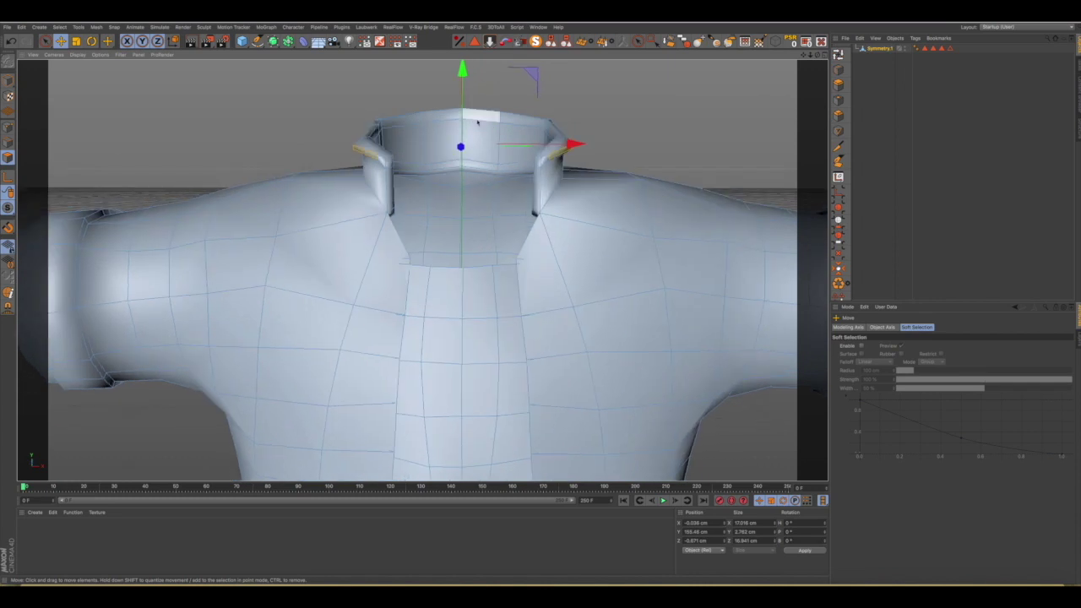
key("t")
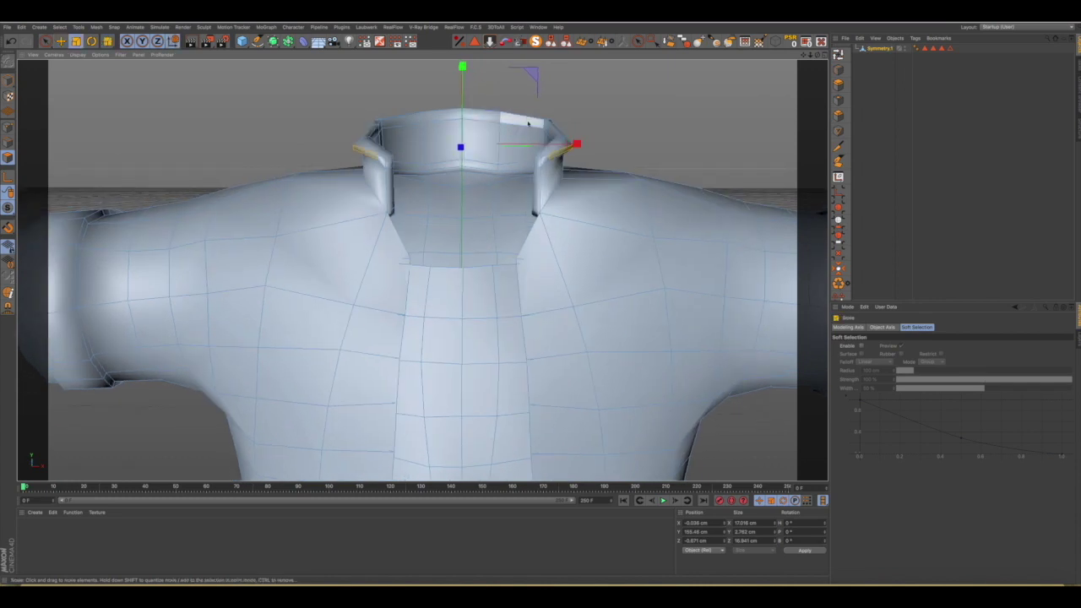
left_click_drag(549, 128, 550, 169, "alt")
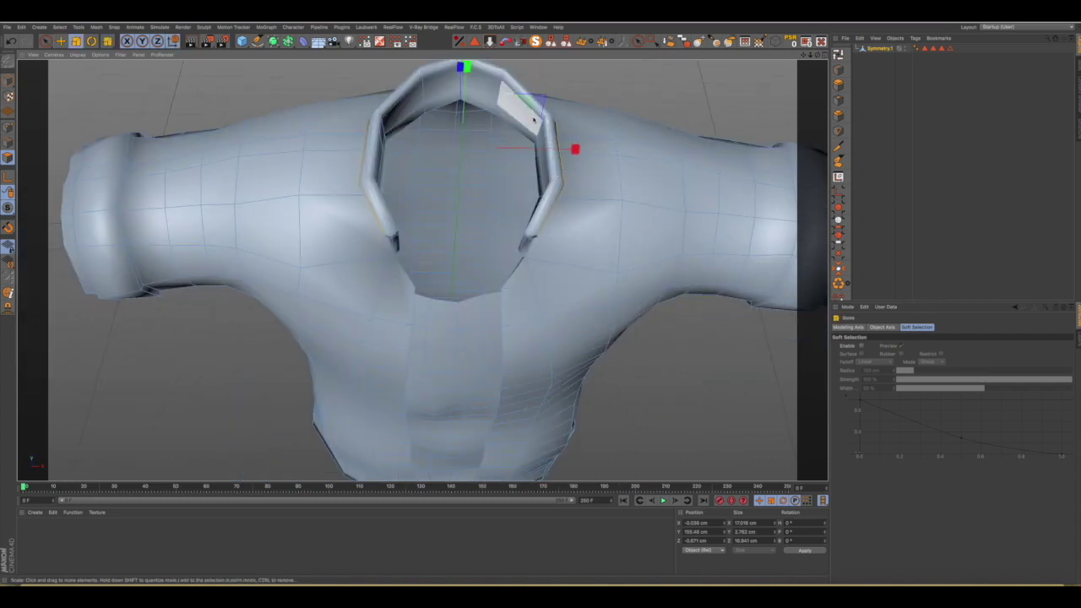
left_click_drag(525, 100, 712, 96)
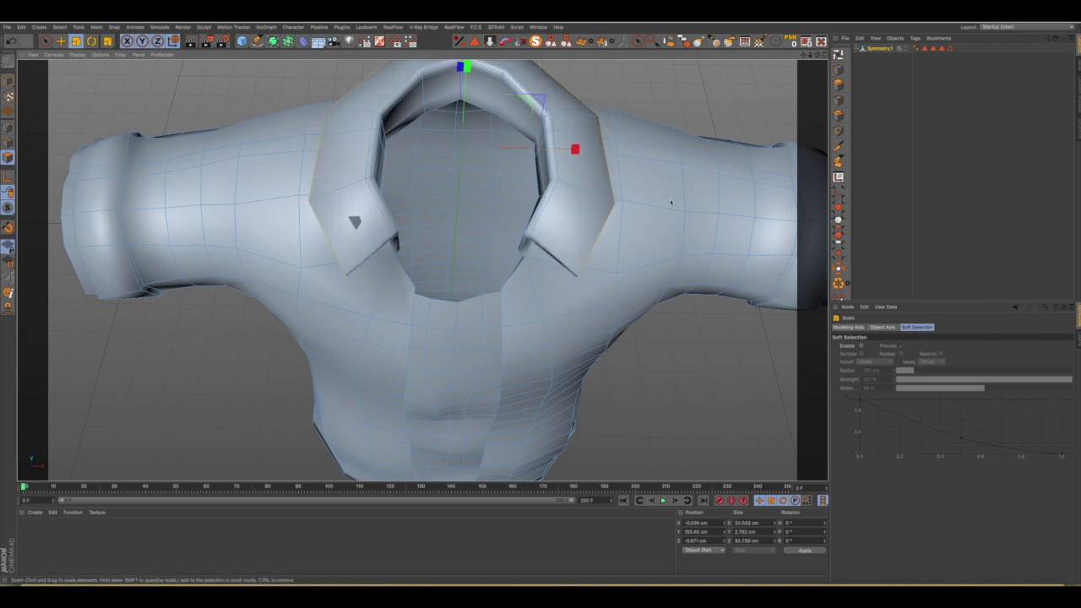
left_click(551, 234)
mouse_move(535, 235)
left_mouse_down("alt")
mouse_move(534, 142)
mouse_move(551, 158)
mouse_move(664, 164)
mouse_move(647, 165)
left_mouse_up("alt")
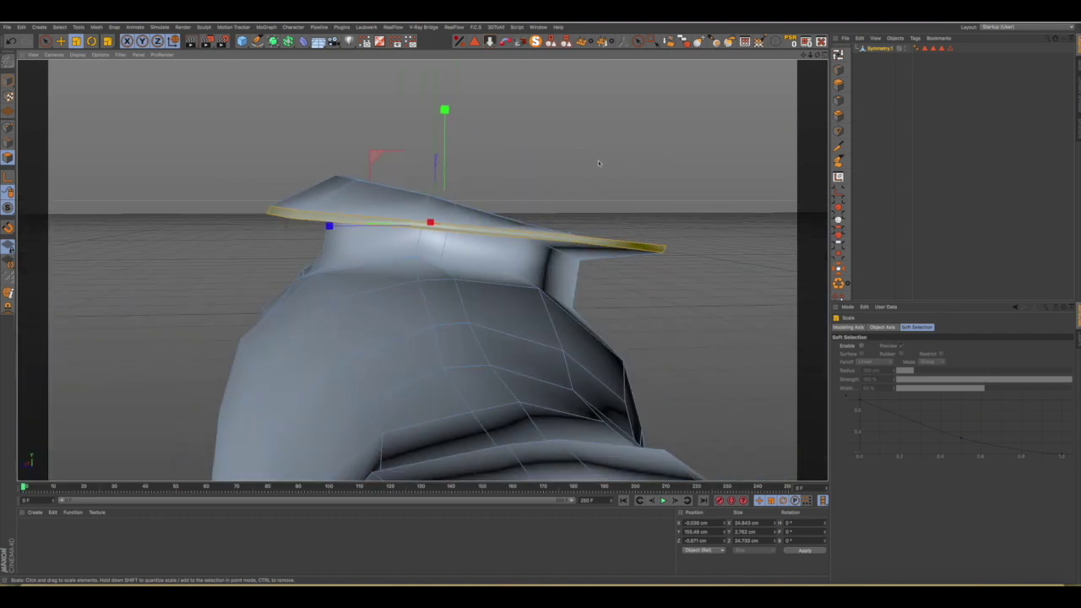
Tilt the collar strip a few degrees and lower its rim by about 3 cm.
key("r")
mouse_move(497, 175)
left_mouse_down()
mouse_move(482, 181)
mouse_move(493, 169)
mouse_move(497, 204)
mouse_move(343, 221)
left_mouse_up()
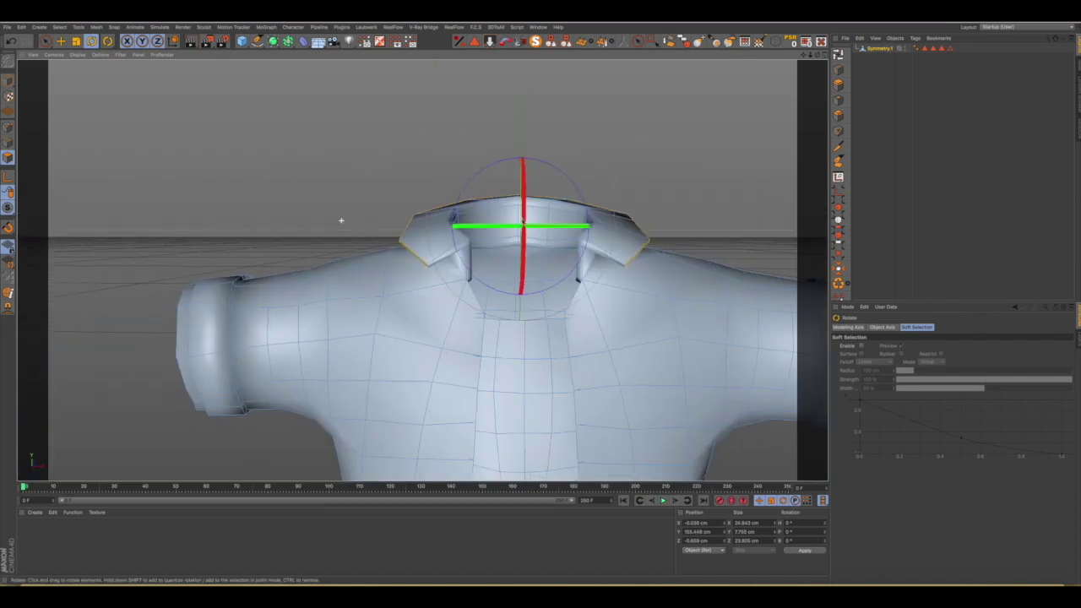
mouse_move(603, 194)
left_mouse_down("alt")
mouse_move(625, 199)
mouse_move(265, 73)
left_mouse_up("alt")
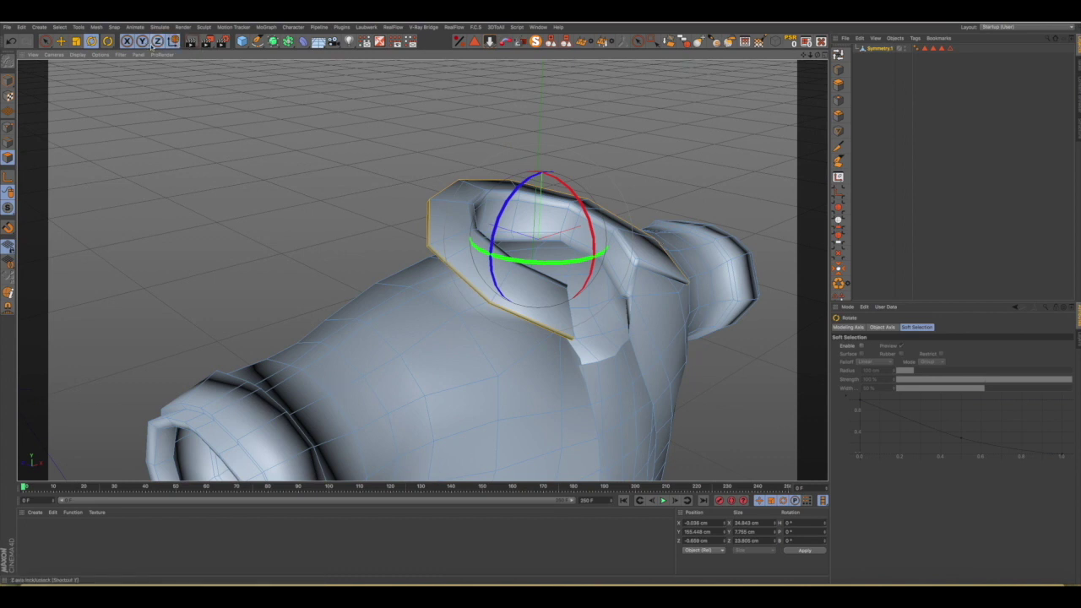
key("e")
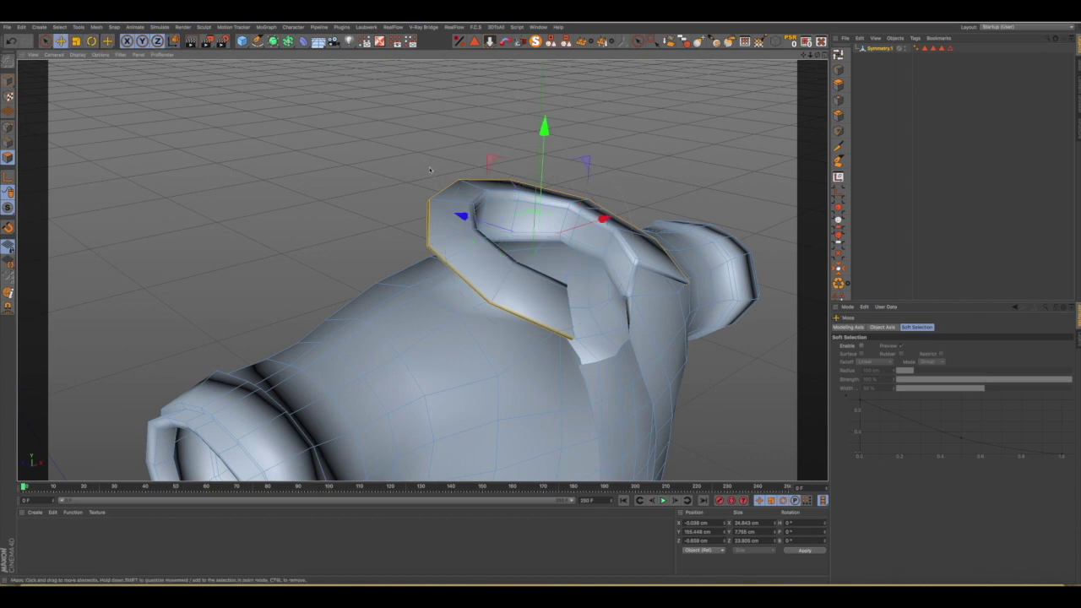
left_click_drag(451, 220, 519, 203, "alt")
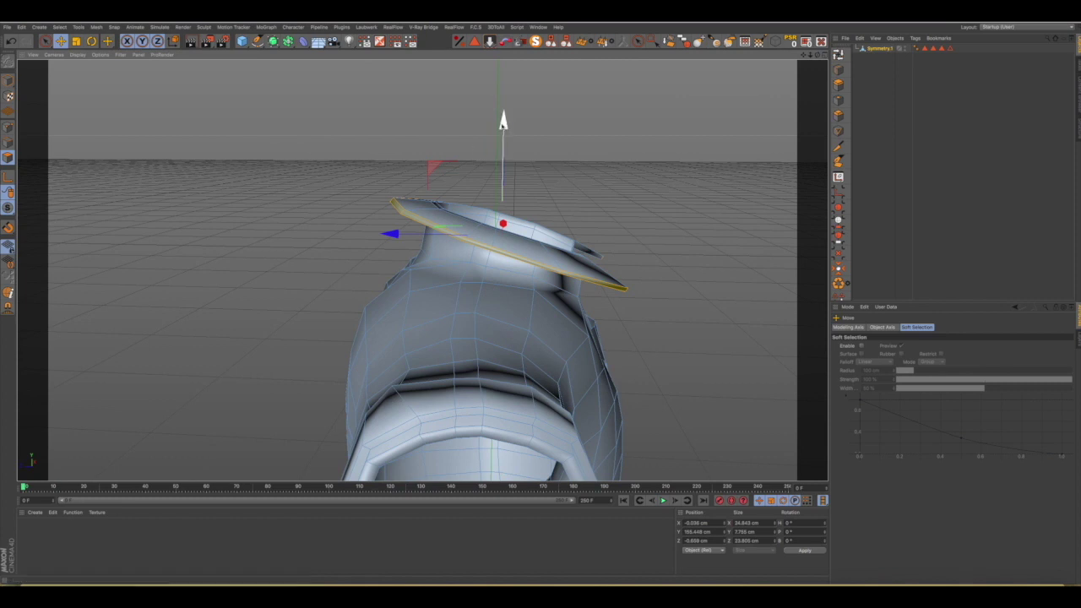
left_click_drag(502, 124, 497, 151)
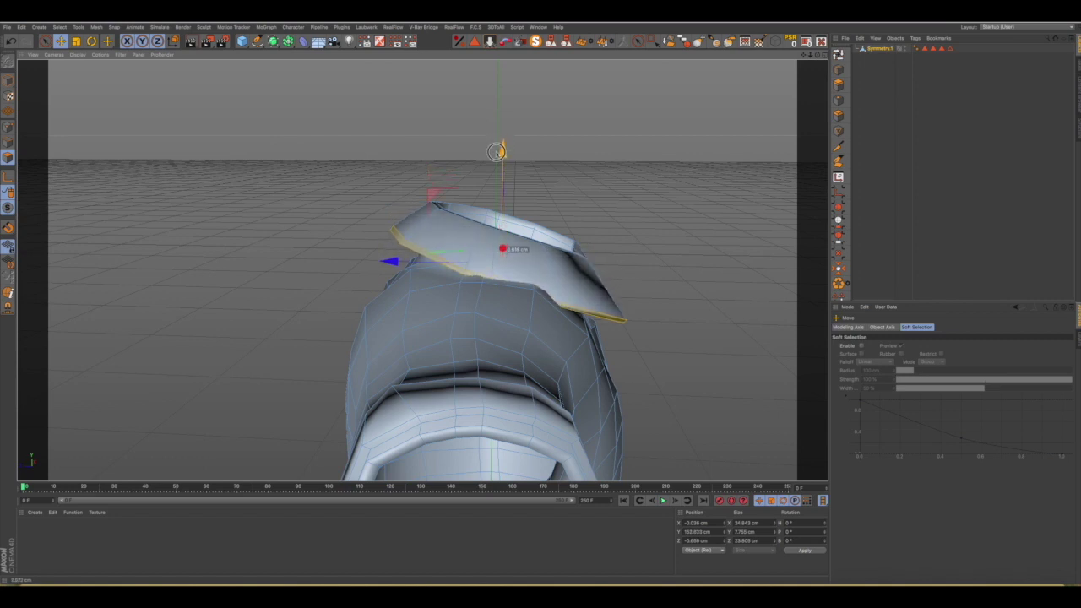
left_click_drag(497, 151, 312, 217)
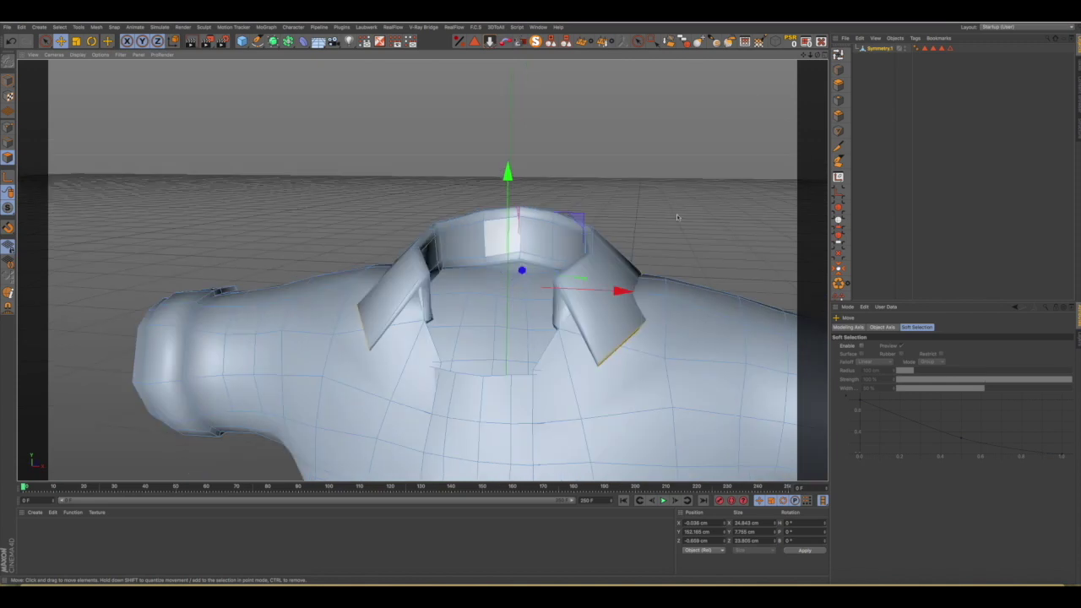
Fine-tune the collar height, lowering it 1.79 cm and then raising it 1.99 cm.
left_click_drag(686, 216, 559, 267, "alt")
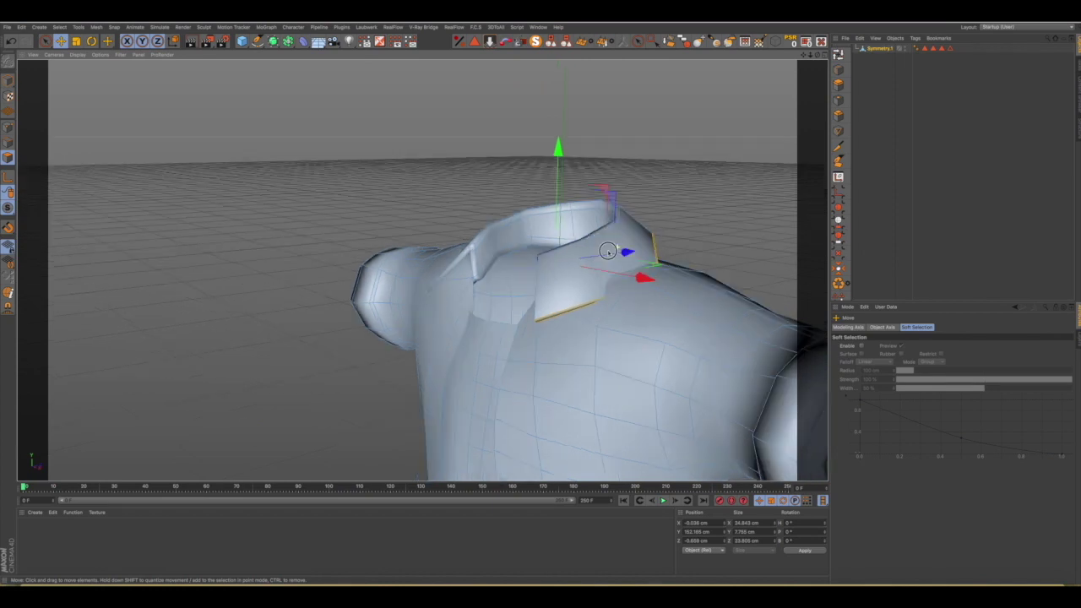
left_click_drag(560, 267, 676, 310, "alt")
mouse_move(613, 252)
left_mouse_down("alt")
mouse_move(718, 278)
mouse_move(710, 321)
mouse_move(782, 232)
mouse_move(680, 224)
left_mouse_up("alt")
left_click_drag(589, 169, 588, 191)
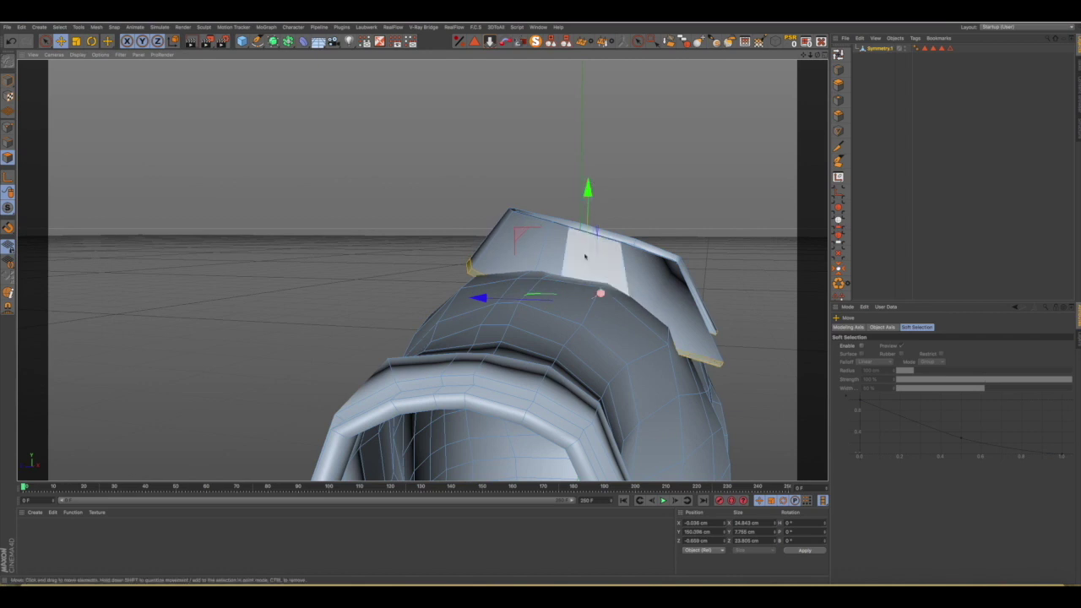
left_click_drag(591, 253, 436, 267, "alt")
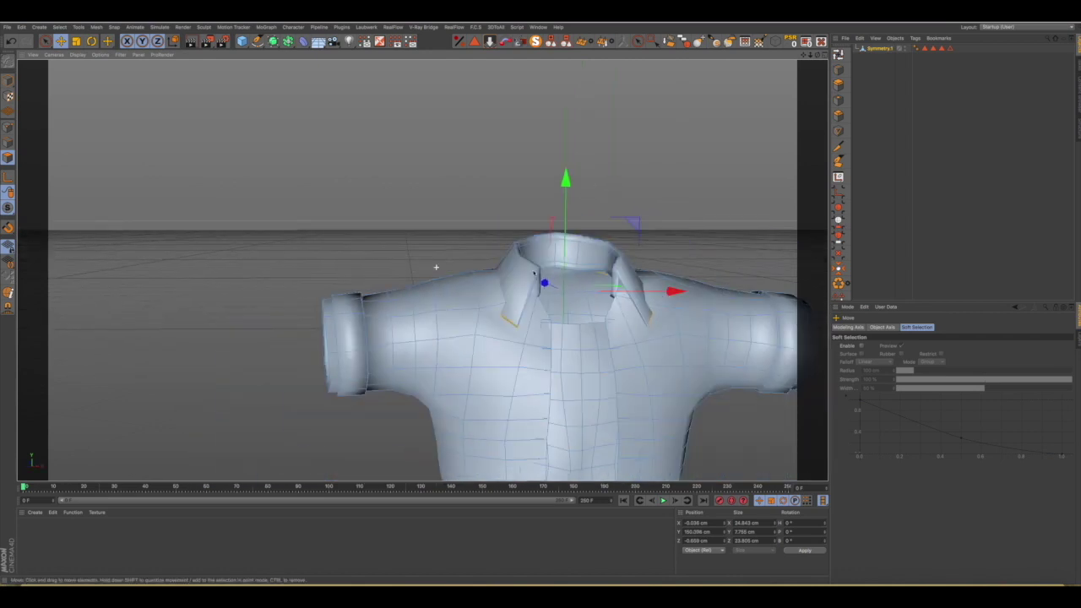
mouse_move(612, 267)
left_mouse_down("alt")
mouse_move(488, 277)
mouse_move(704, 279)
left_mouse_up("alt")
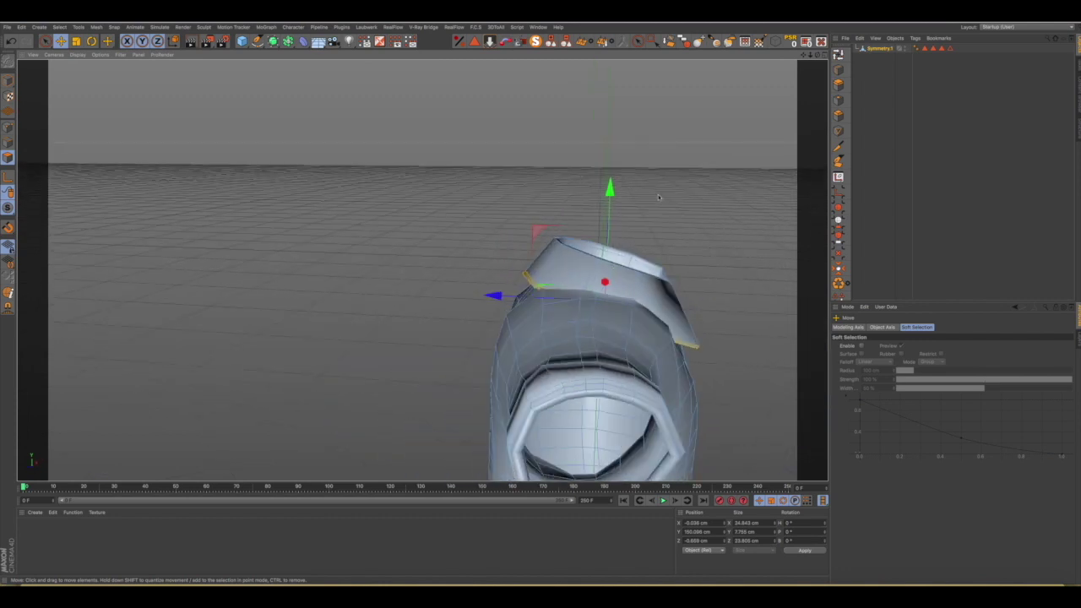
left_click_drag(616, 197, 612, 180)
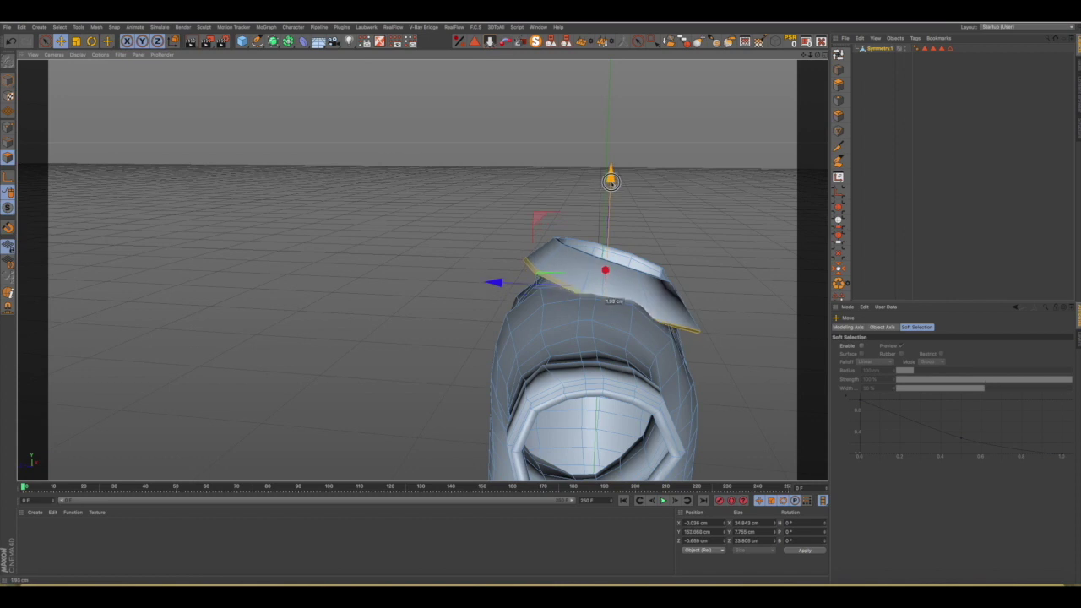
mouse_move(612, 180)
left_mouse_down("alt")
mouse_move(496, 260)
mouse_move(640, 263)
left_mouse_up("alt")
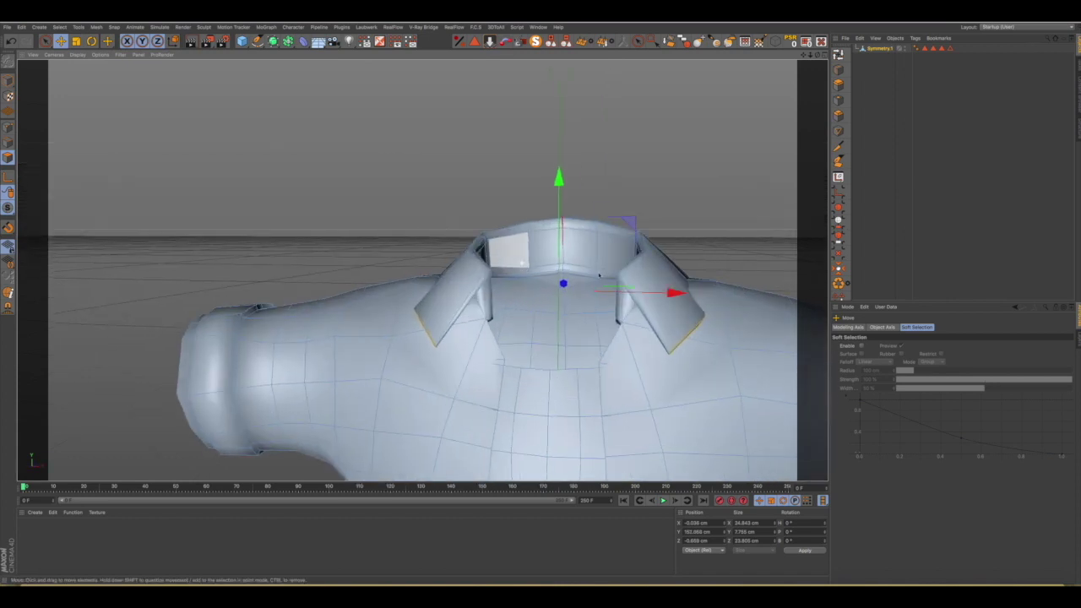
Narrow the collar flaps to about 33 cm across, nudge them higher, and deselect them.
key("t")
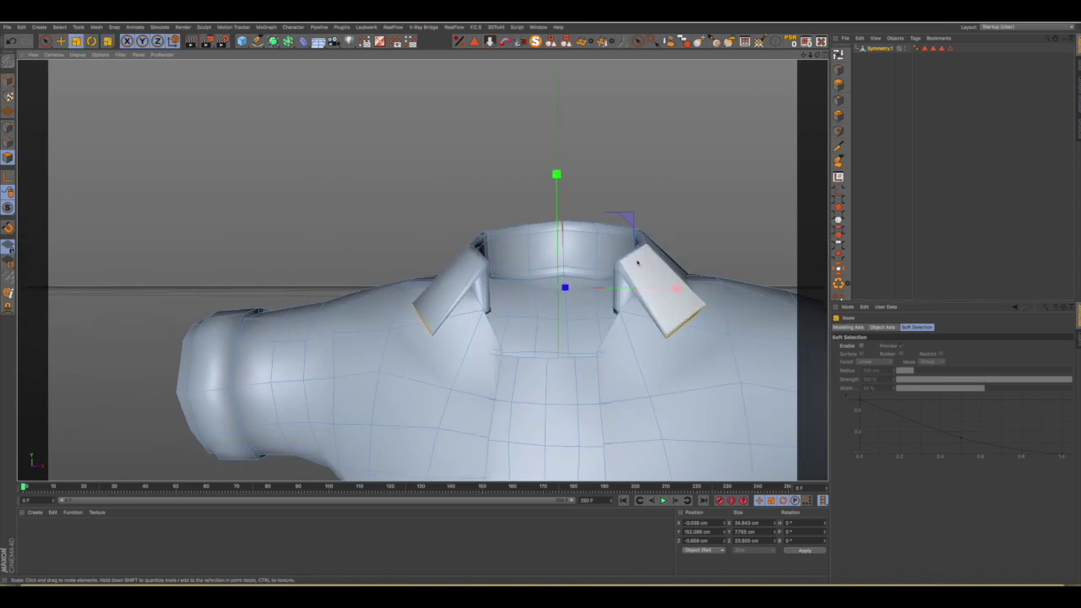
mouse_move(639, 267)
left_mouse_down("alt")
mouse_move(645, 282)
mouse_move(603, 281)
left_mouse_up("alt")
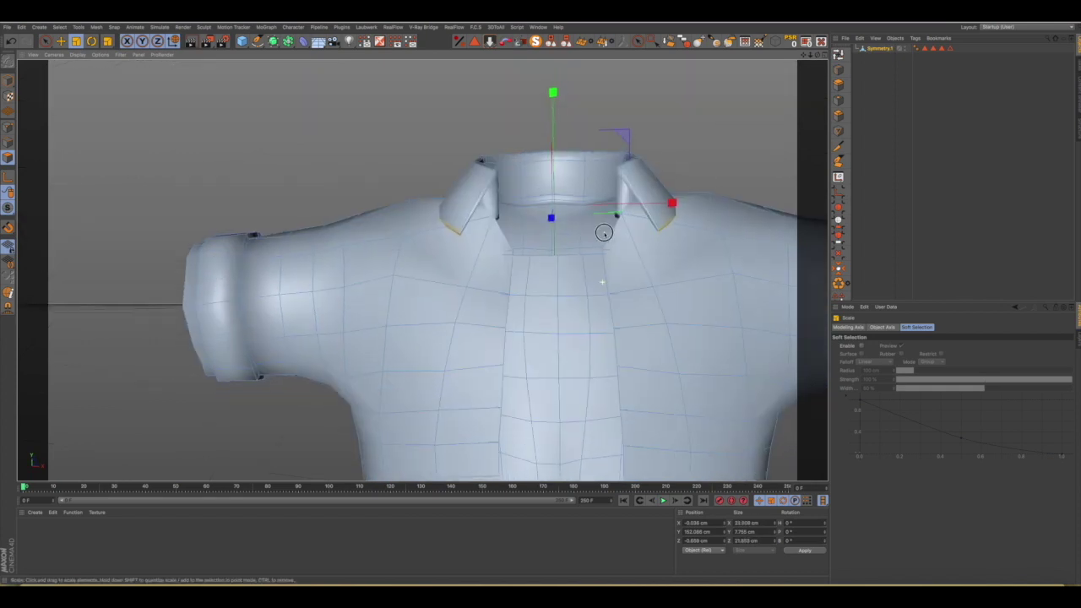
key("e")
left_click_drag(550, 96, 547, 94)
left_click_drag(597, 174, 739, 213, "alt")
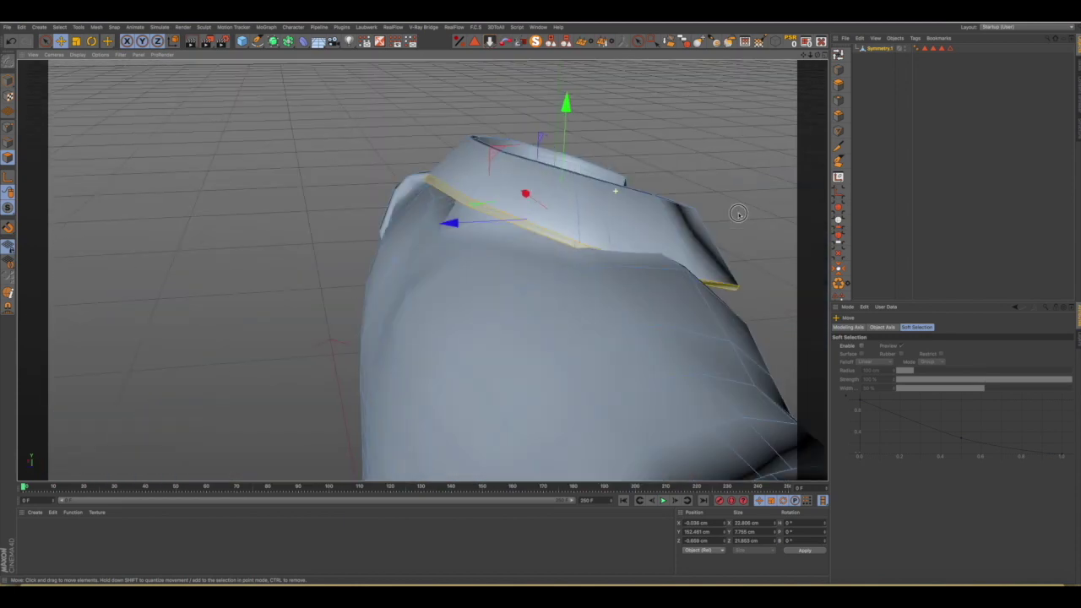
left_click(687, 189)
mouse_move(568, 203)
left_mouse_down("alt")
mouse_move(635, 211)
mouse_move(572, 205)
left_mouse_up("alt")
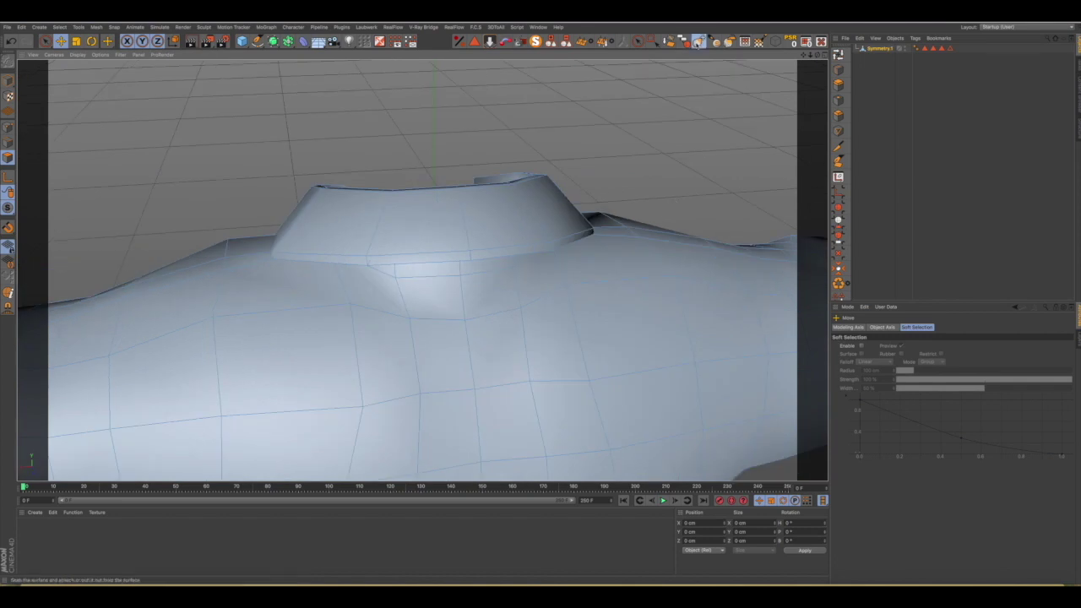
With the Grab brush set to Surface Distance, pull the collar tips down over the shoulders.
left_click(699, 41)
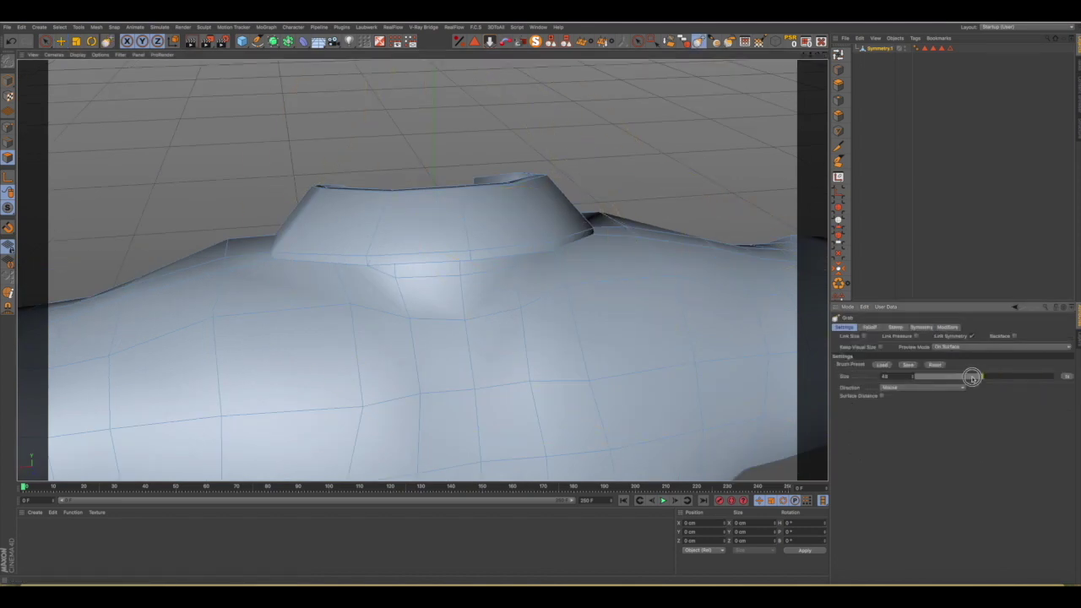
mouse_move(517, 238)
left_mouse_down("alt")
mouse_move(538, 217)
mouse_move(589, 203)
mouse_move(553, 227)
left_mouse_up("alt")
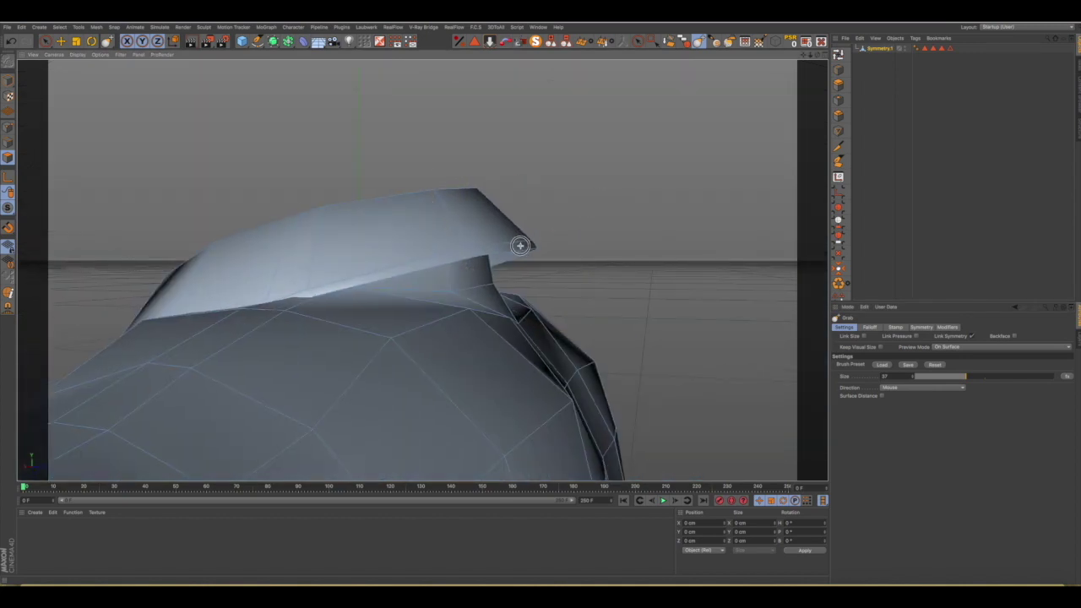
left_click_drag(521, 246, 486, 260)
left_click(880, 396)
mouse_move(504, 241)
left_mouse_down()
mouse_move(502, 273)
mouse_move(536, 311)
left_mouse_up()
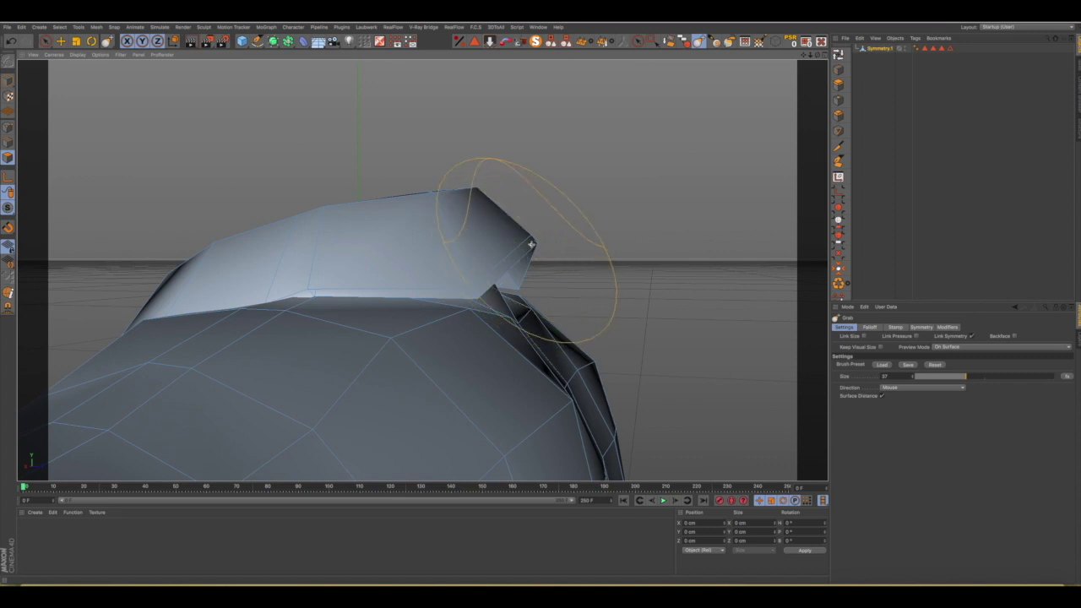
mouse_move(532, 254)
left_mouse_down()
mouse_move(531, 280)
mouse_move(436, 278)
mouse_move(346, 302)
mouse_move(375, 299)
left_mouse_up()
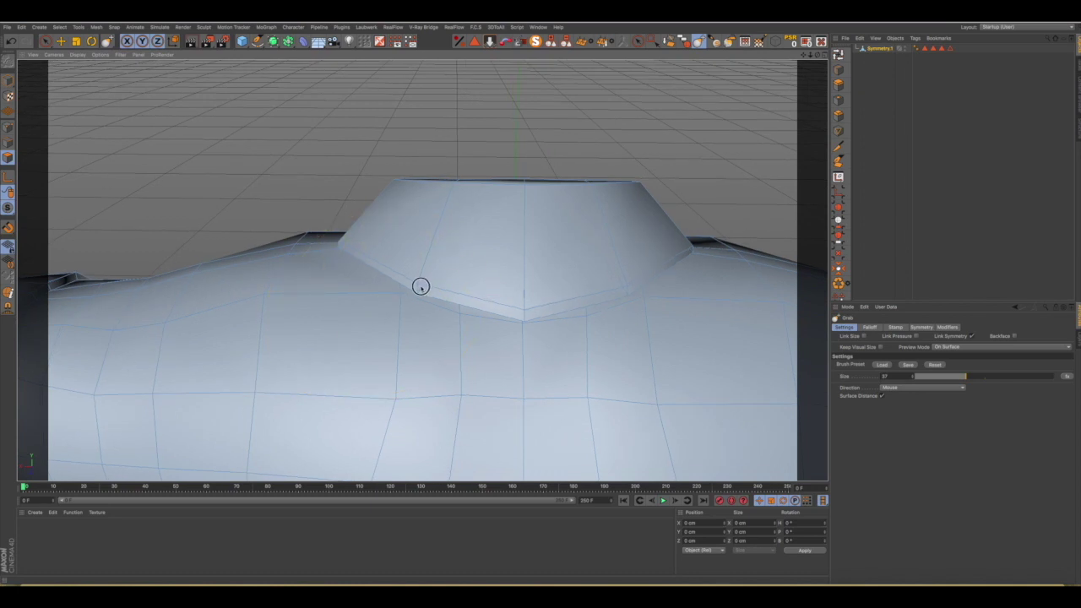
mouse_move(420, 282)
left_mouse_down("alt")
mouse_move(594, 285)
mouse_move(483, 313)
mouse_move(473, 291)
mouse_move(459, 306)
mouse_move(386, 326)
mouse_move(397, 347)
left_mouse_up("alt")
scroll(272, 367, "up", 5)
left_click_drag(273, 367, 289, 318, "alt")
scroll(298, 297, "up", 1)
scroll(298, 298, "up", 2)
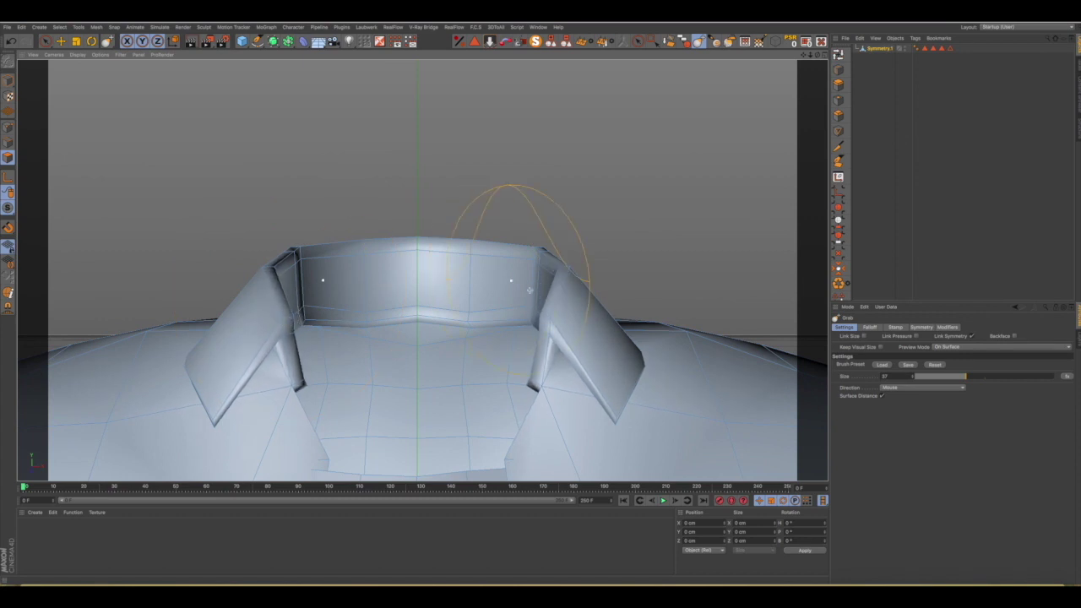
left_click_drag(529, 291, 502, 305, "alt")
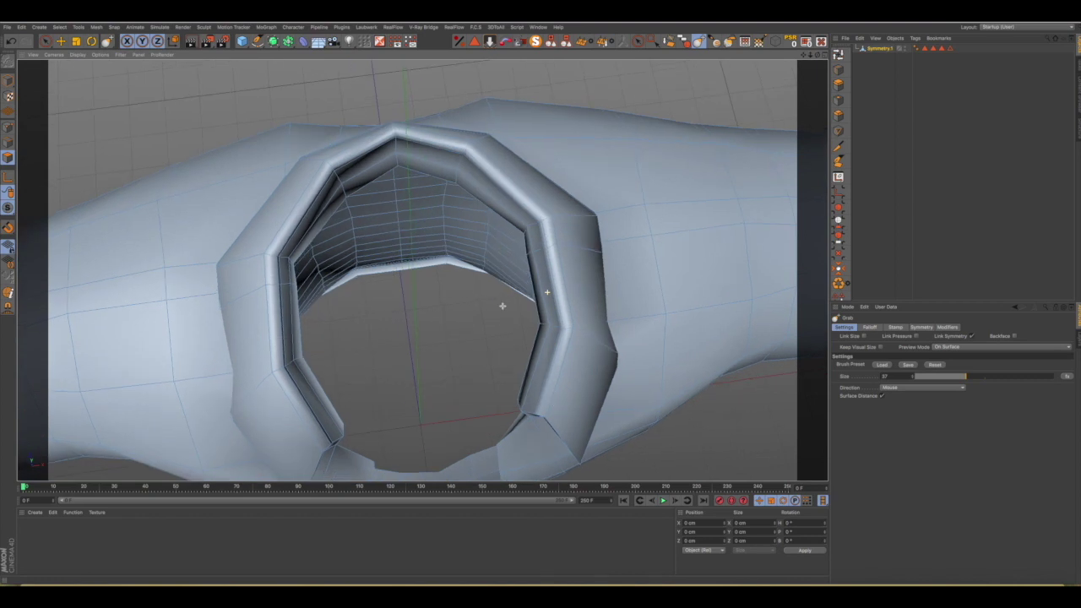
Grab-sculpt the collar's inner top-left and left rim into shape.
left_click_drag(397, 134, 398, 136)
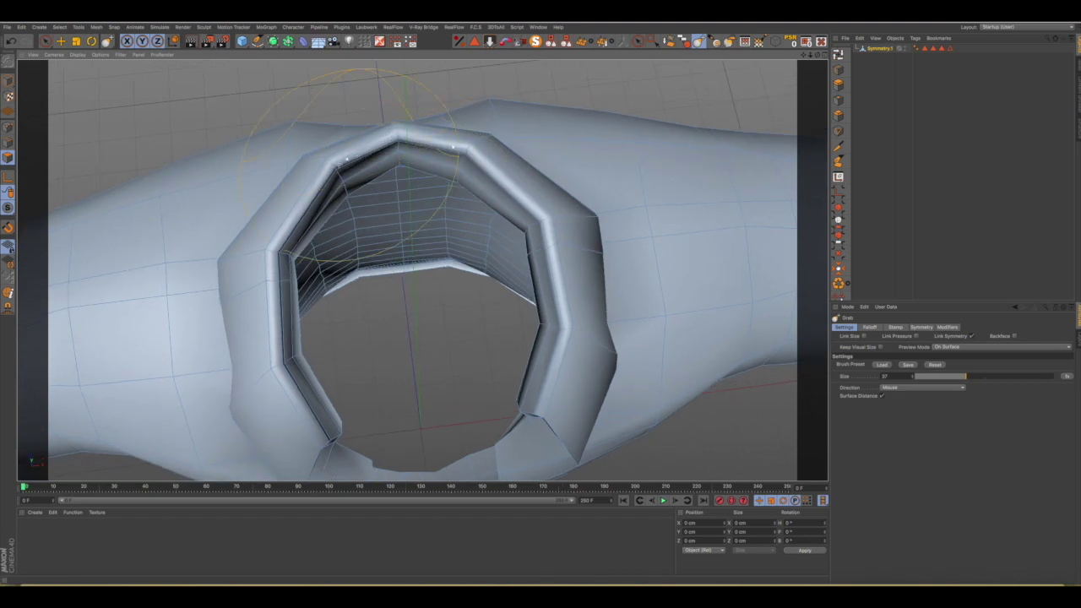
left_click_drag(334, 169, 393, 140)
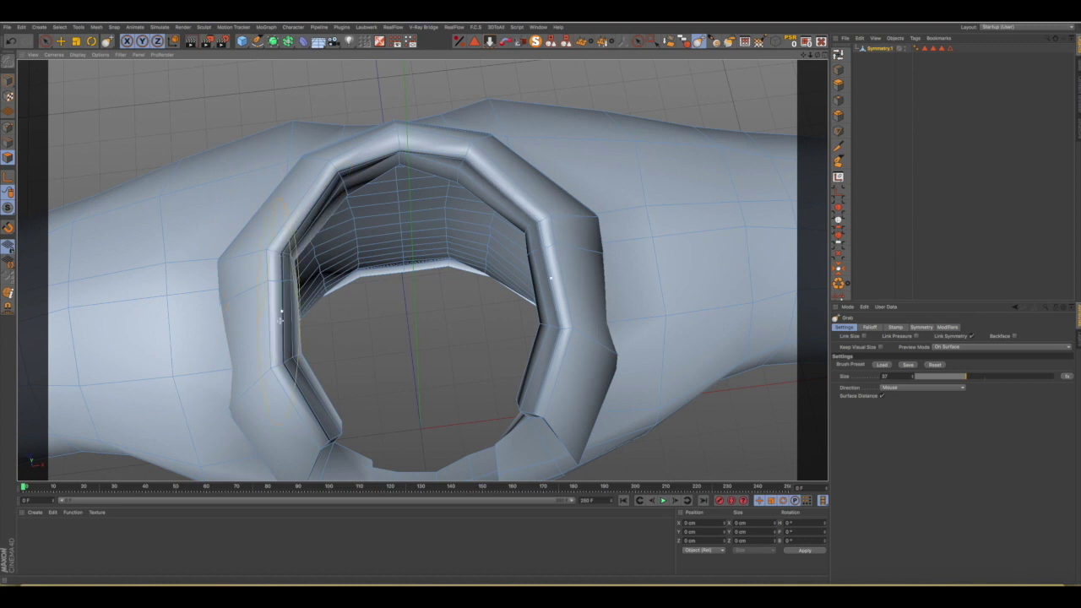
left_click_drag(281, 317, 279, 361)
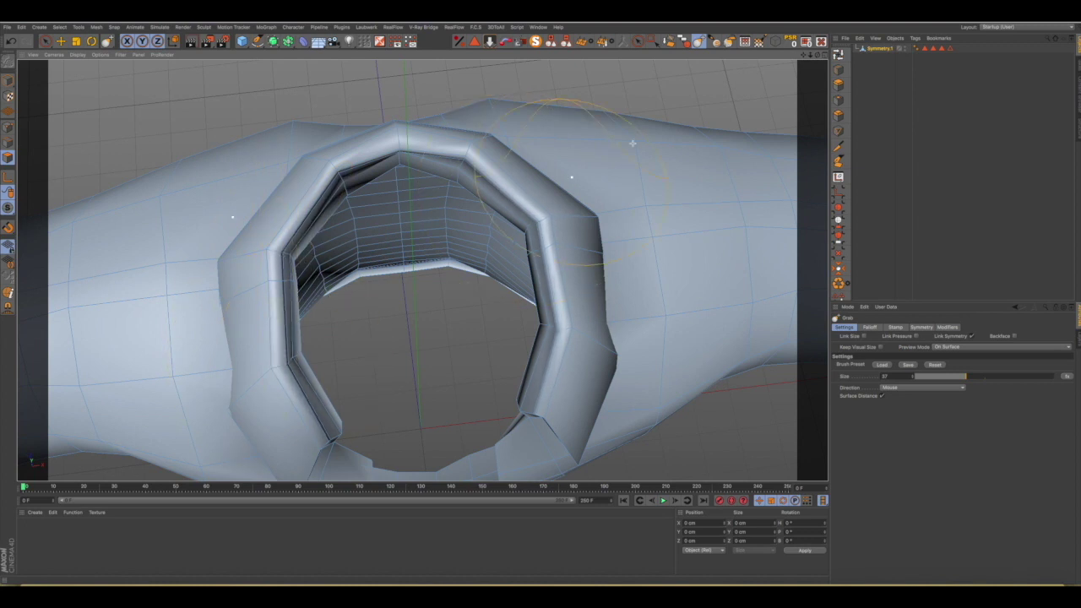
Pull the spiky tip beside the collar down flat against the shirt.
left_click_drag(400, 344, 423, 273, "alt")
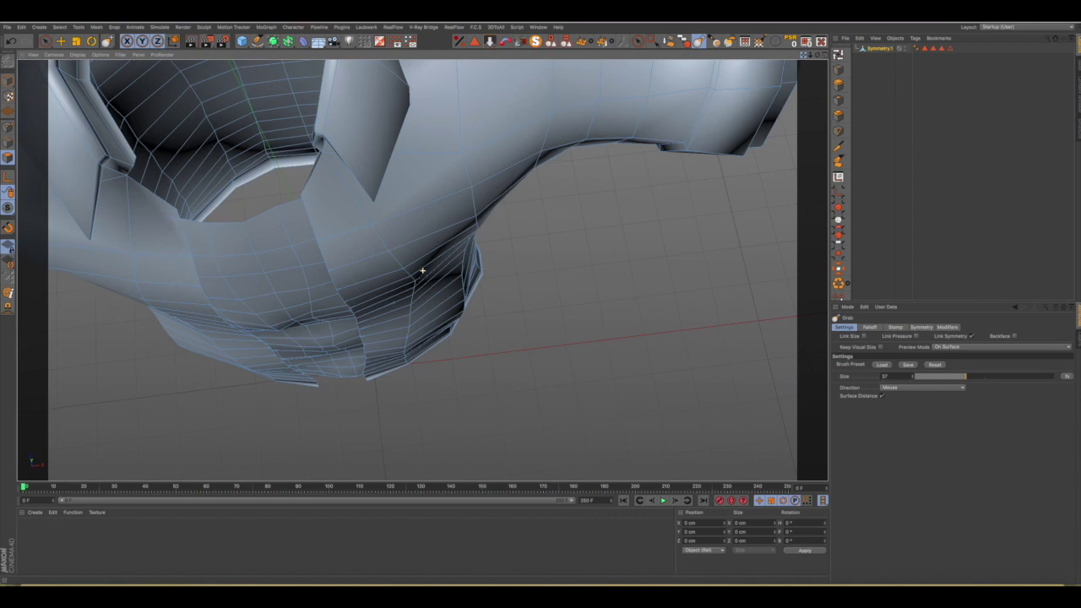
mouse_move(394, 234)
left_mouse_down("alt")
mouse_move(386, 169)
mouse_move(343, 174)
left_mouse_up("alt")
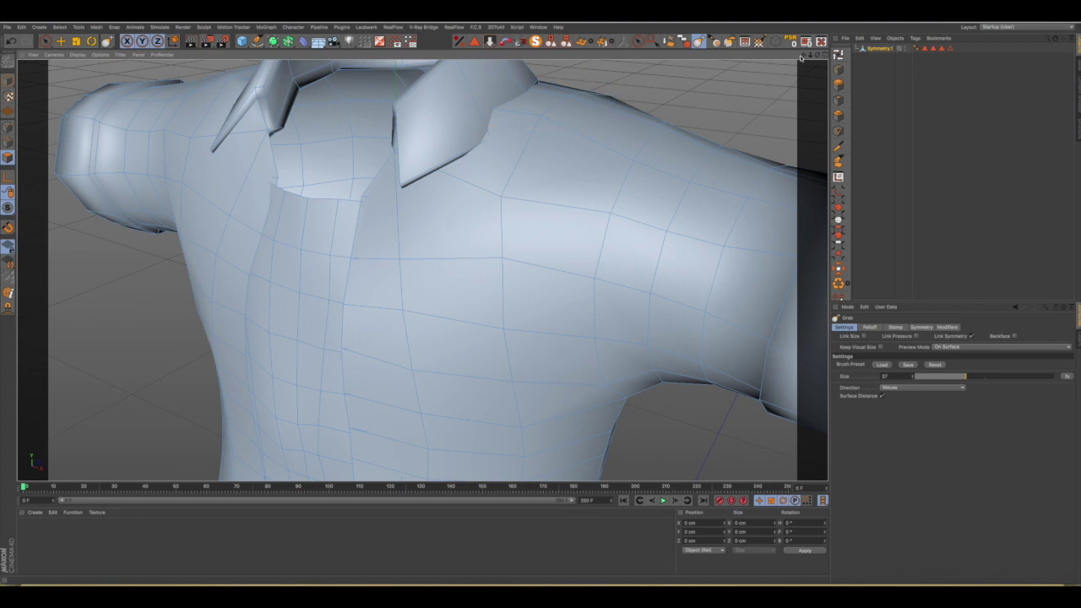
left_click_drag(801, 57, 560, 132, "alt")
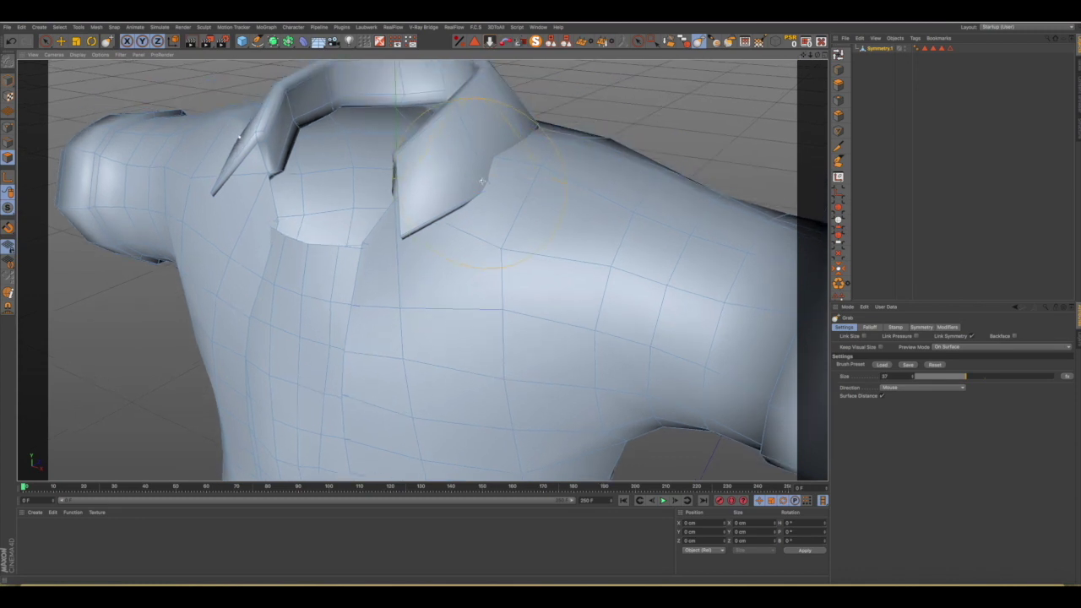
mouse_move(482, 177)
left_mouse_down("alt")
mouse_move(519, 126)
mouse_move(538, 138)
mouse_move(529, 164)
mouse_move(482, 123)
mouse_move(483, 109)
mouse_move(486, 222)
mouse_move(522, 261)
mouse_move(505, 279)
left_mouse_up("alt")
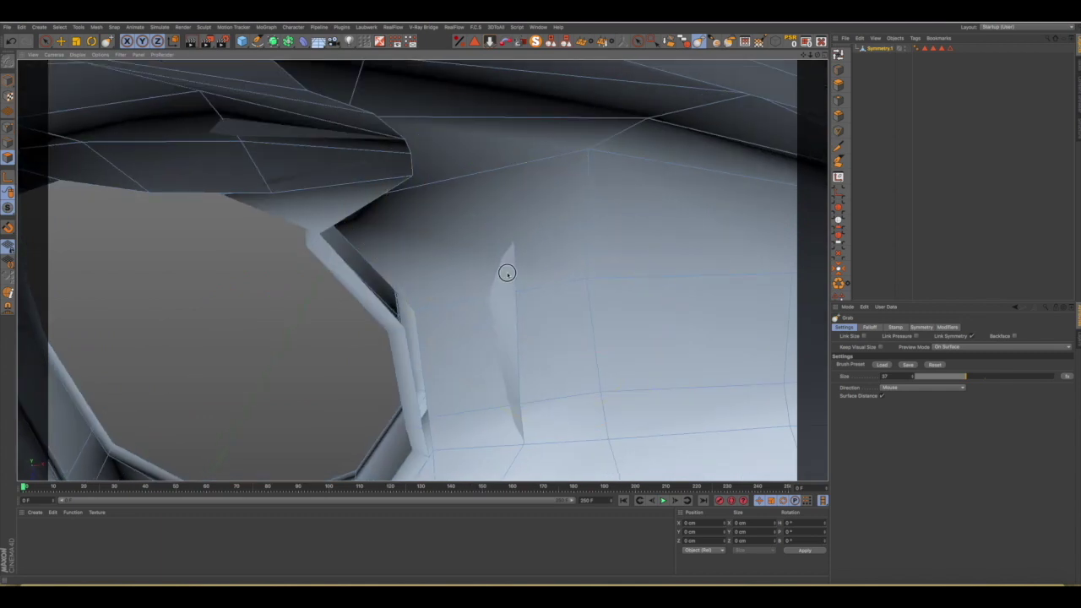
left_click_drag(505, 280, 513, 313)
mouse_move(521, 359)
left_mouse_down("alt")
mouse_move(495, 374)
mouse_move(476, 346)
mouse_move(408, 358)
mouse_move(406, 343)
mouse_move(437, 472)
mouse_move(476, 441)
mouse_move(551, 327)
left_mouse_up("alt")
left_click_drag(805, 56, 422, 273)
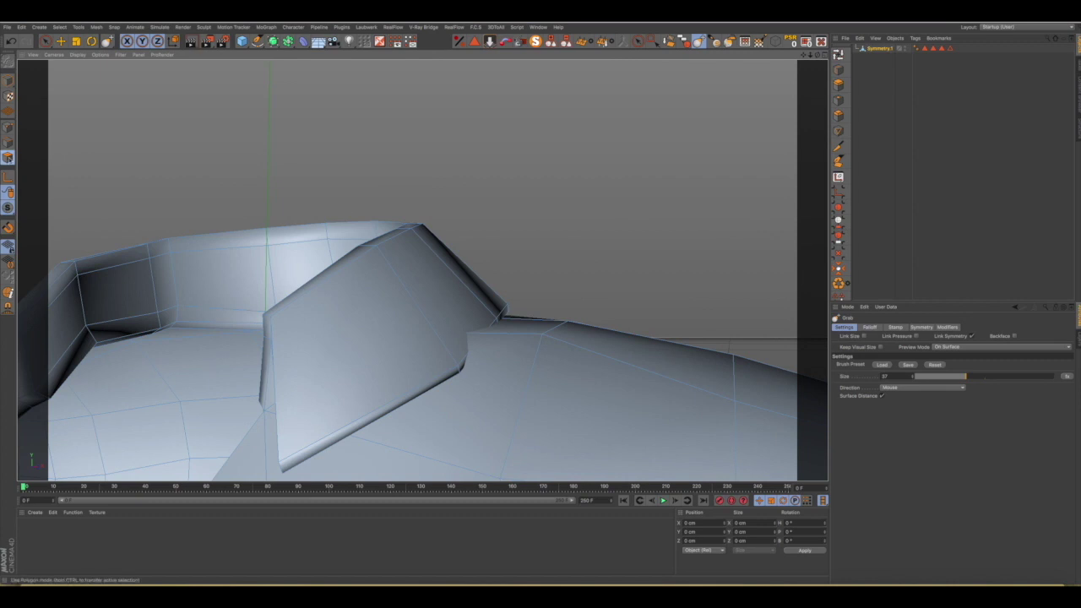
Select the faces under the collar flap with Live Selection to inspect them, then deselect.
left_click(7, 158)
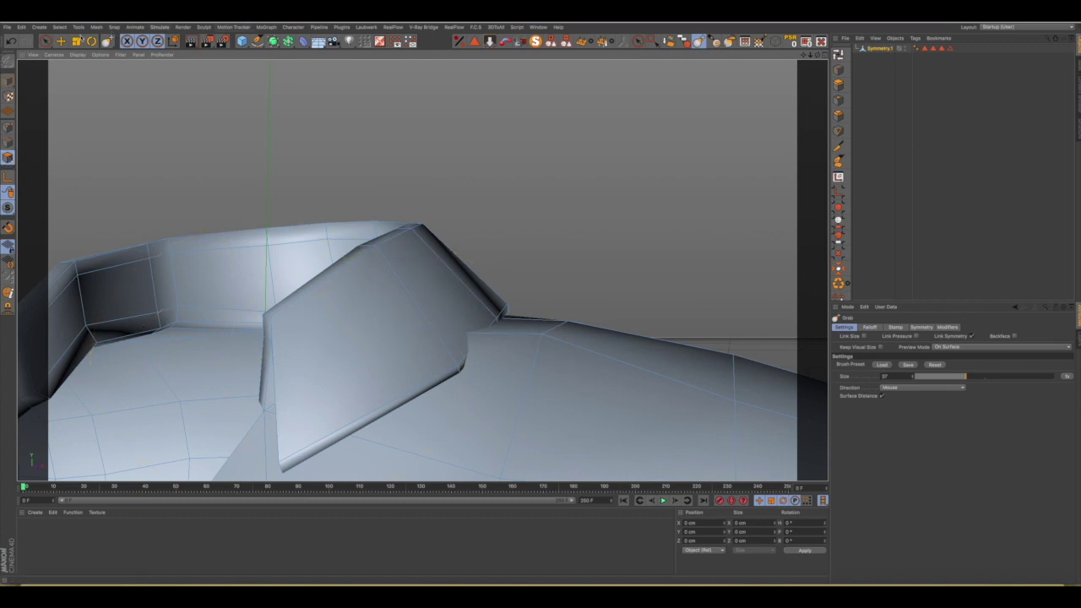
key("9")
left_click(517, 374)
left_click(530, 342, "shift")
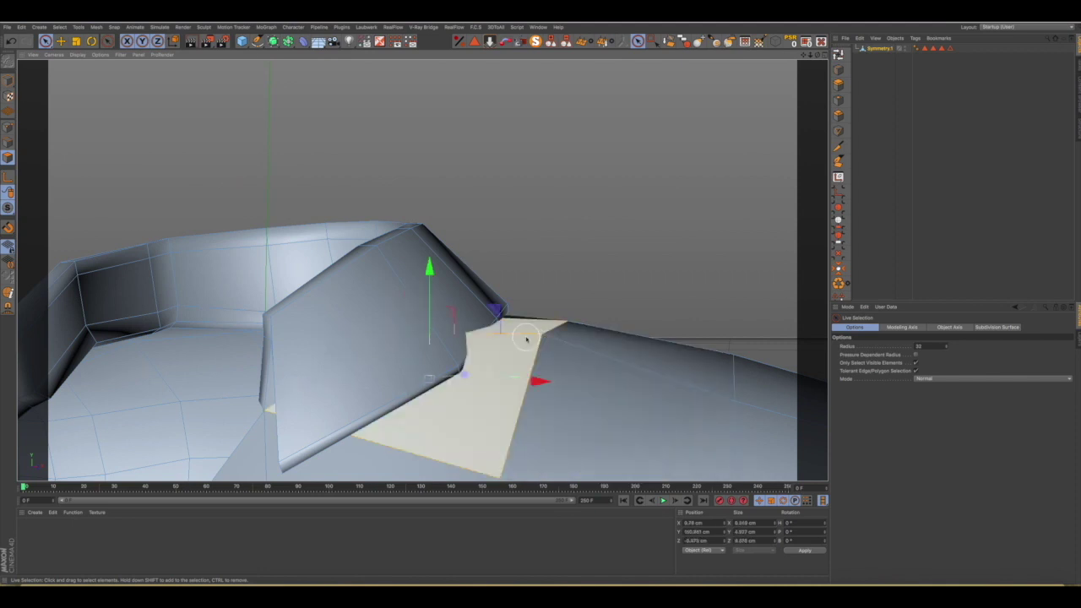
left_click(366, 41)
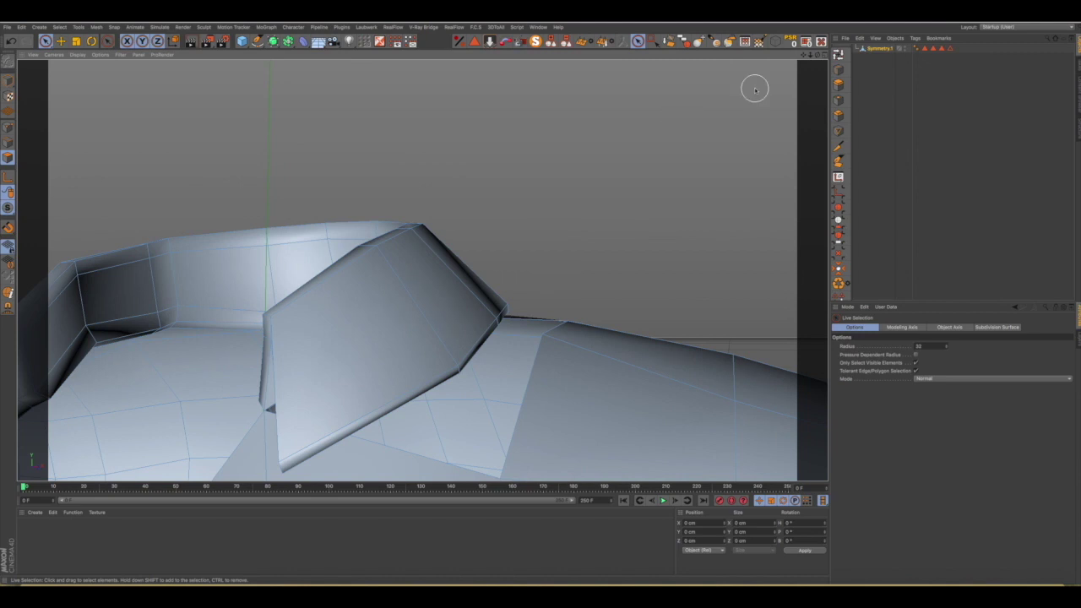
Grab-sculpt the flap's outer corner and lower edge to lie closer along the shoulder.
left_click(698, 42)
left_click_drag(465, 331, 453, 357)
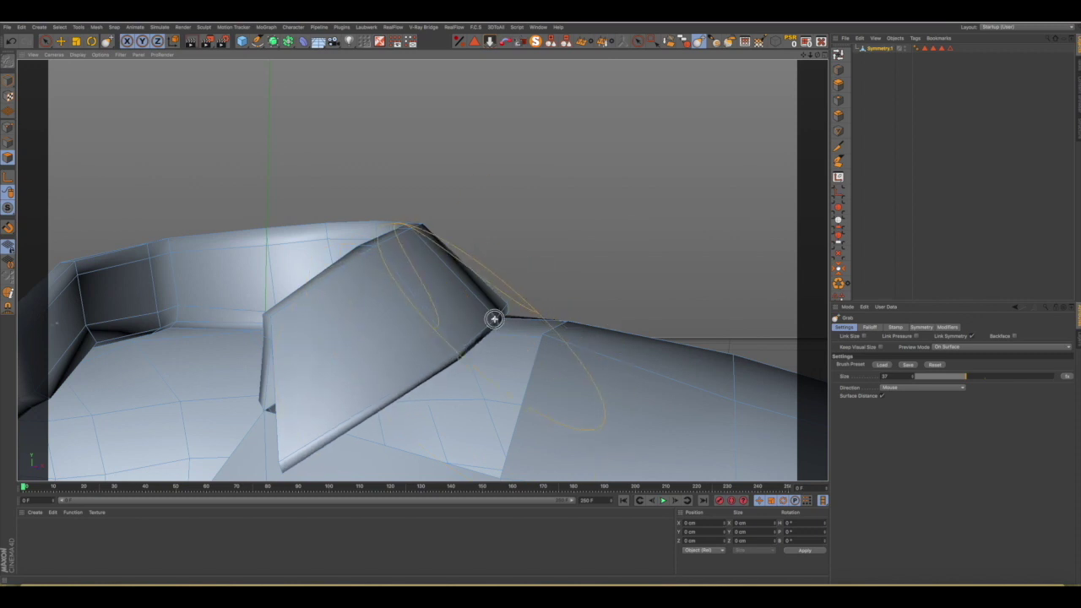
left_click_drag(495, 309, 451, 349)
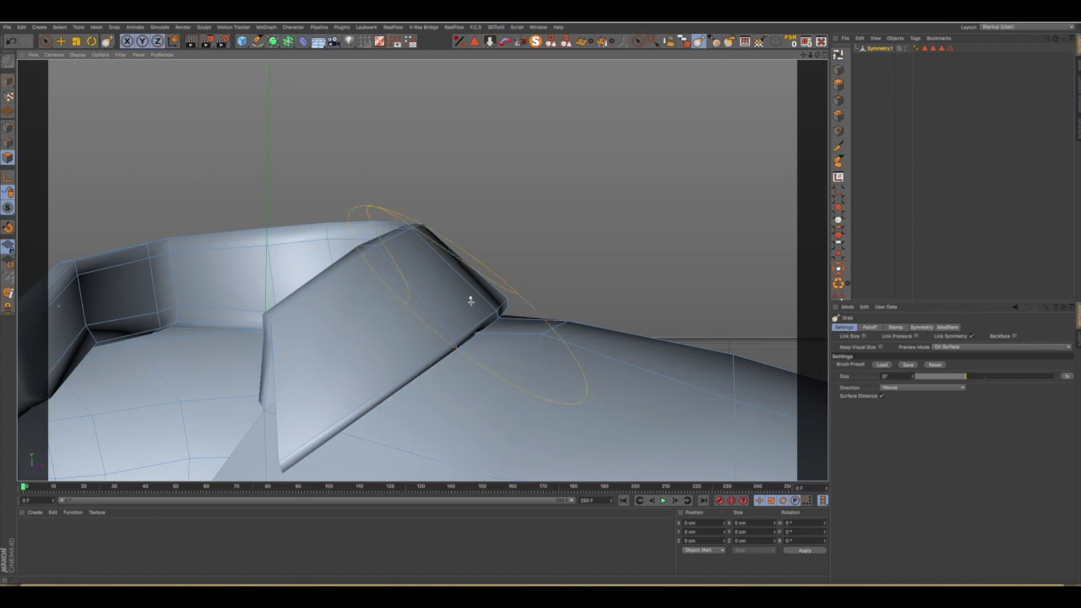
scroll(476, 329, "down", 2)
scroll(482, 337, "down", 3)
scroll(465, 345, "down", 3)
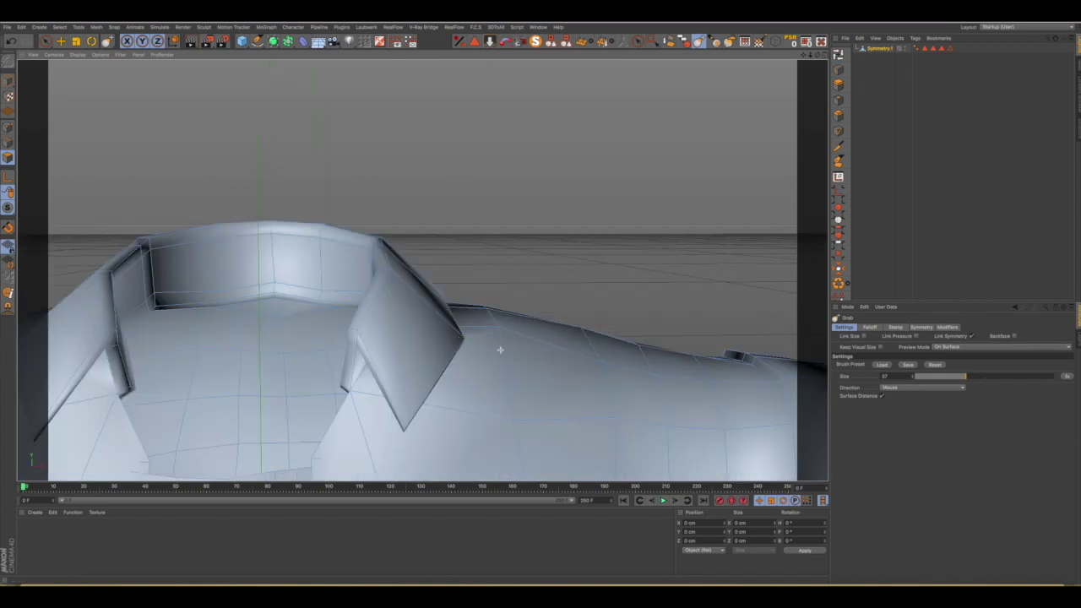
scroll(500, 350, "down", 3)
left_click_drag(499, 350, 456, 395, "alt")
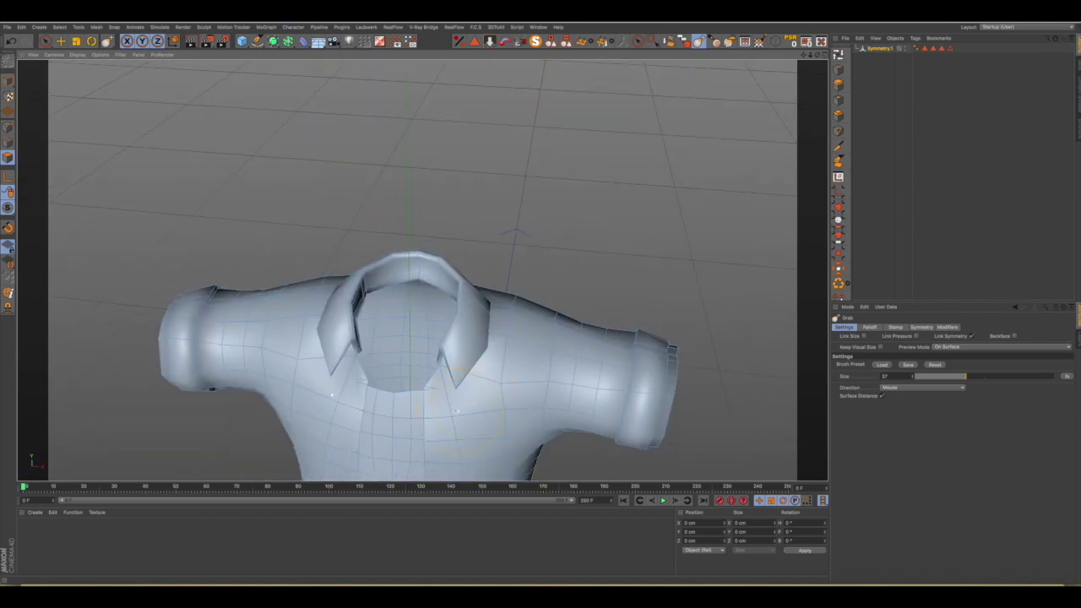
Pull both collar tips slightly downward and inspect the shoulder and collar from the side and front.
left_click_drag(456, 372, 456, 380)
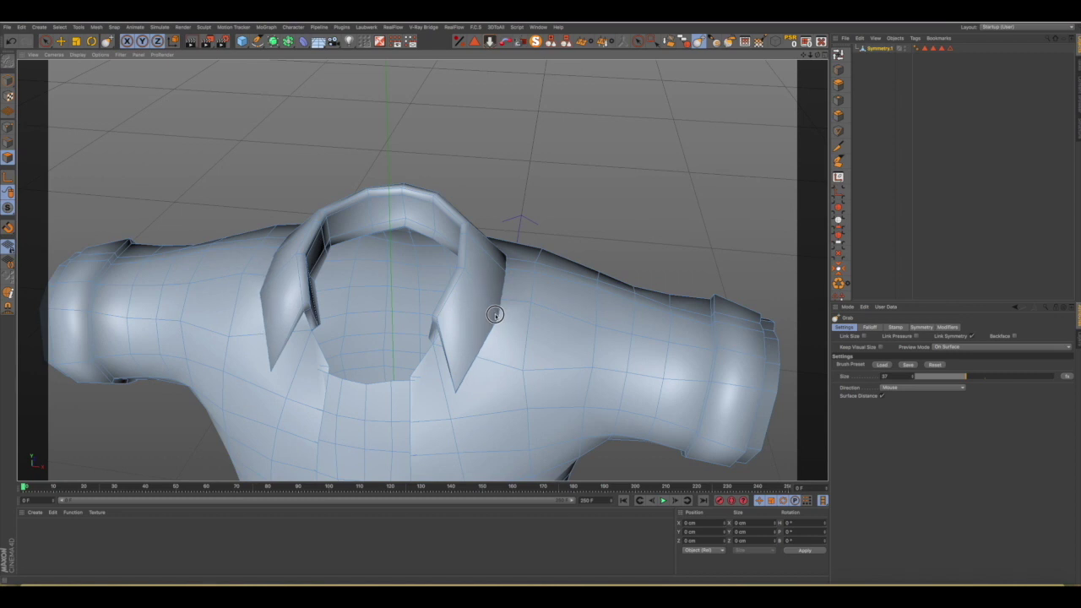
mouse_move(488, 301)
left_mouse_down("alt")
mouse_move(434, 333)
mouse_move(551, 259)
left_mouse_up("alt")
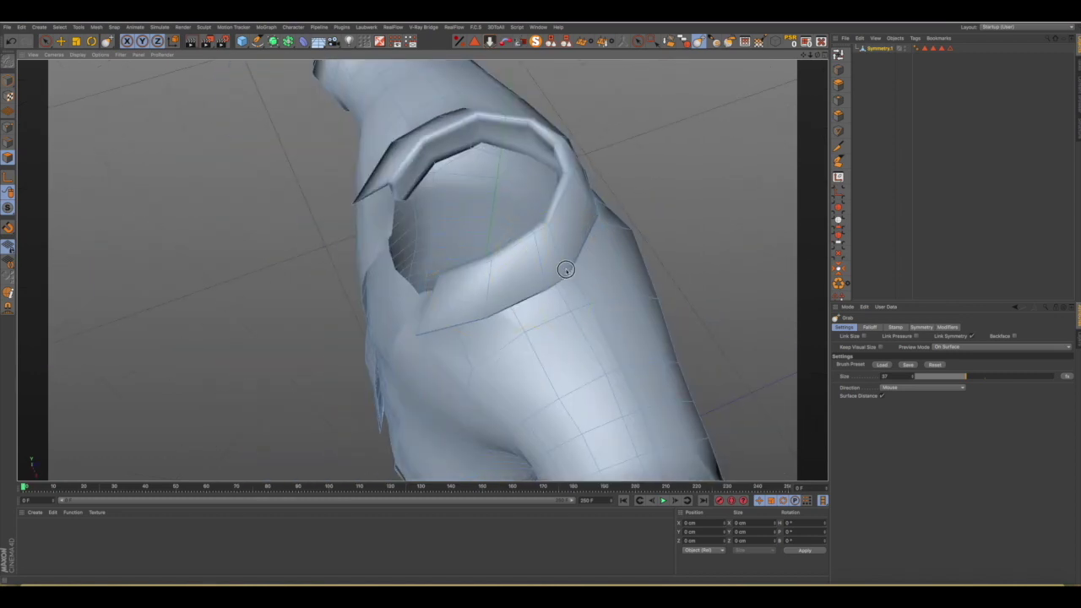
mouse_move(564, 245)
left_mouse_down("alt")
mouse_move(447, 242)
mouse_move(362, 216)
left_mouse_up("alt")
mouse_move(541, 338)
left_mouse_down("alt")
mouse_move(649, 344)
mouse_move(586, 307)
mouse_move(684, 308)
left_mouse_up("alt")
left_click_drag(671, 329, 593, 343, "alt")
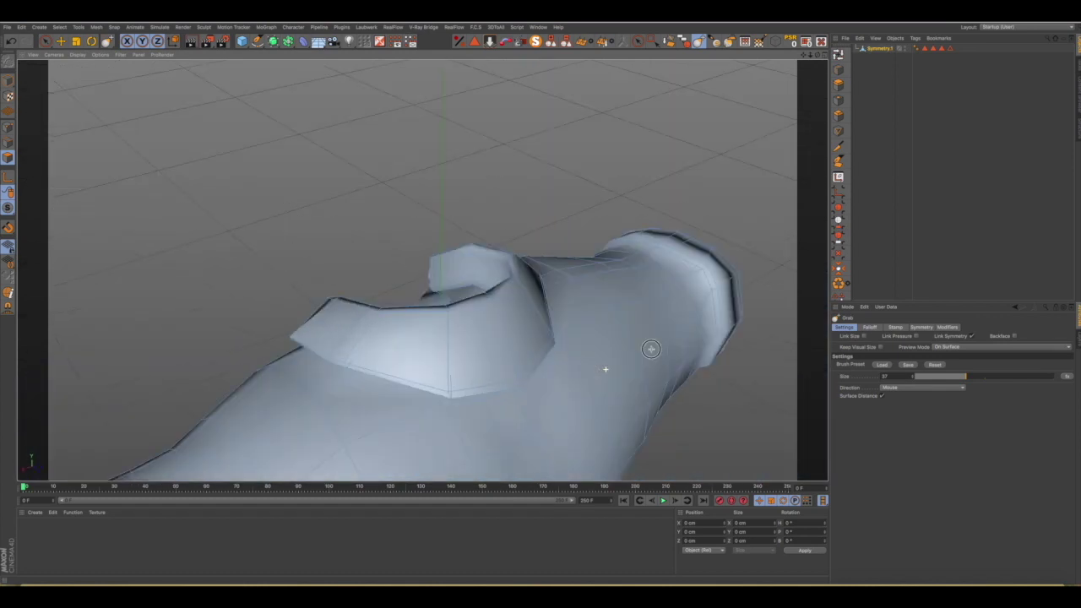
Reduce the Grab brush size to 15 and frame the collar ridge from above.
left_click_drag(505, 306, 499, 273, "alt")
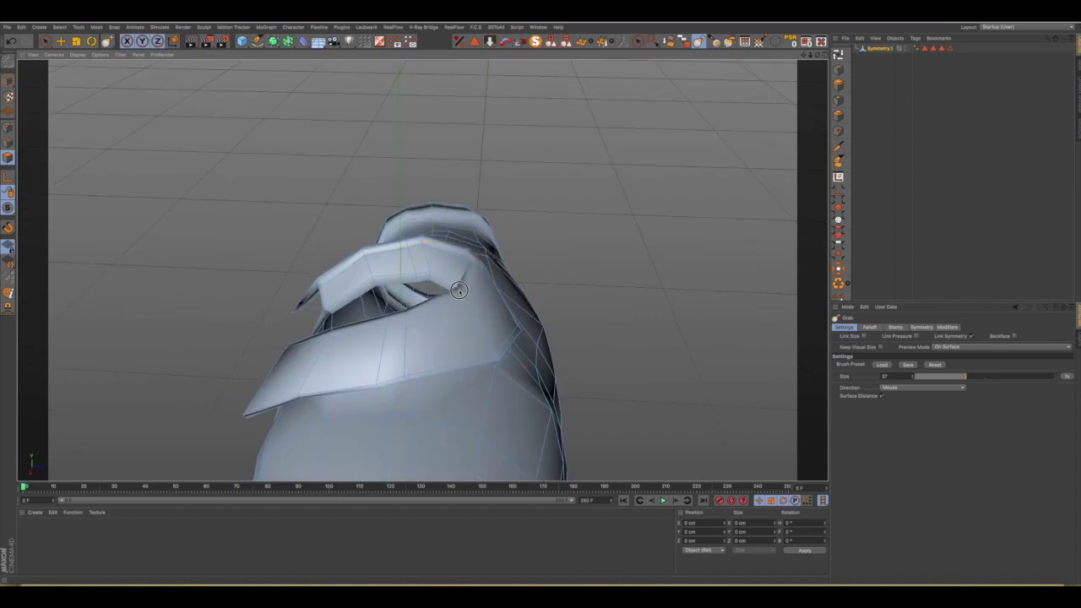
mouse_move(463, 281)
left_mouse_down("alt")
mouse_move(423, 292)
mouse_move(621, 252)
left_mouse_up("alt")
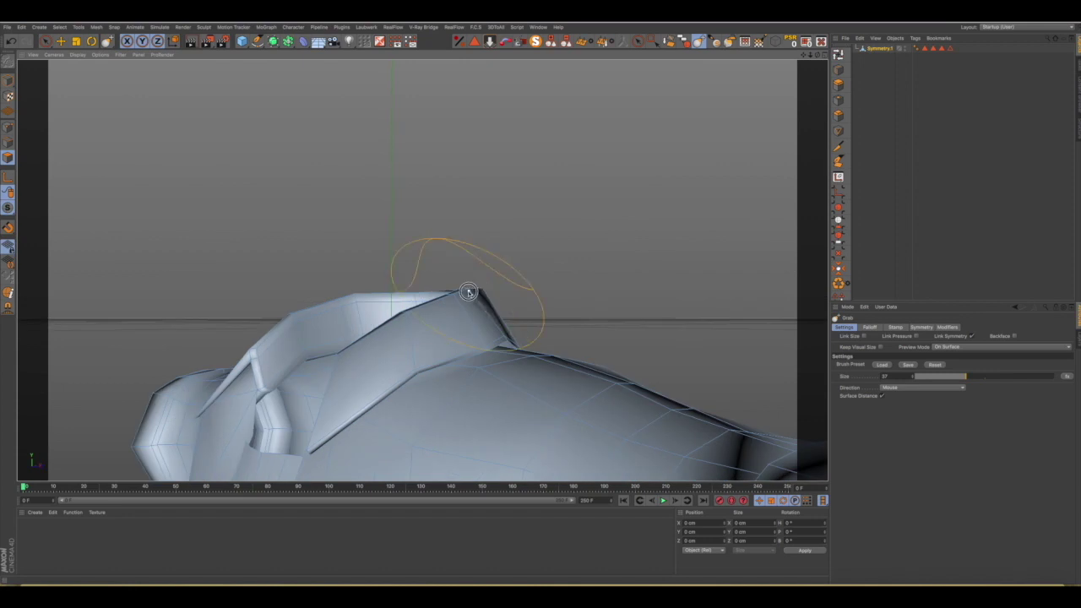
left_click_drag(482, 336, 496, 326, "alt")
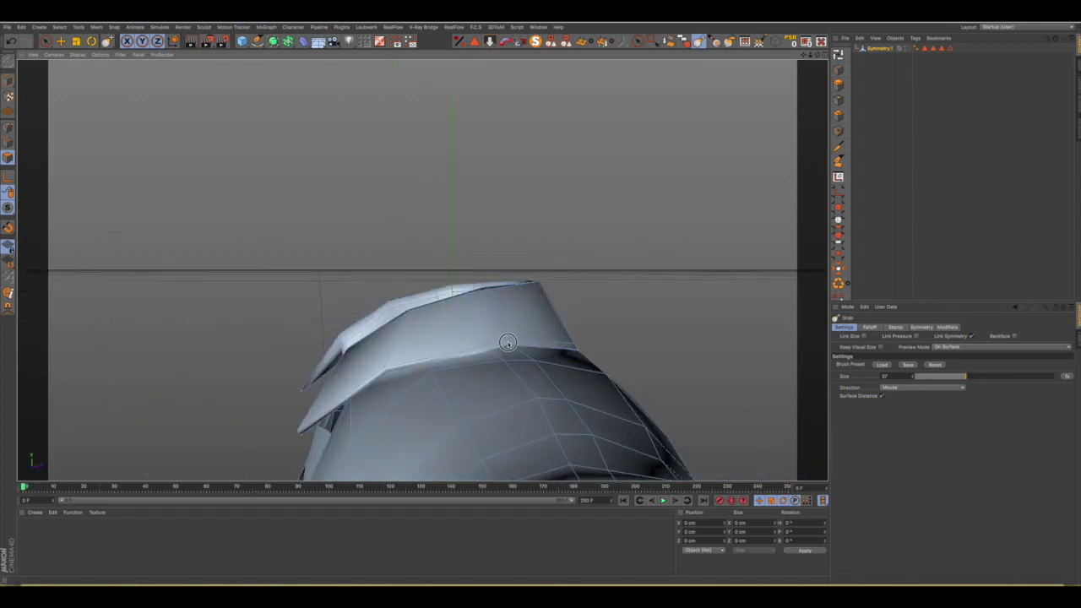
left_click_drag(925, 376, 931, 376)
mouse_move(510, 346)
left_mouse_down("alt")
mouse_move(566, 344)
mouse_move(555, 321)
mouse_move(427, 370)
mouse_move(434, 363)
left_mouse_up("alt")
Reshape the end of the collar ridge and frame the collar from the front.
left_click_drag(338, 435, 338, 437)
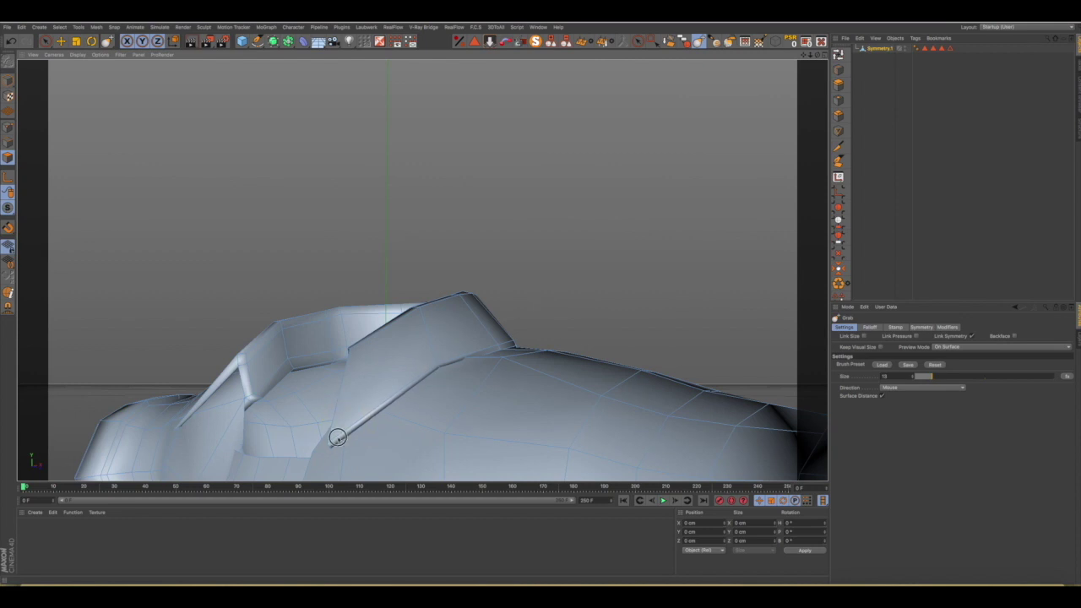
scroll(436, 403, "down", 4)
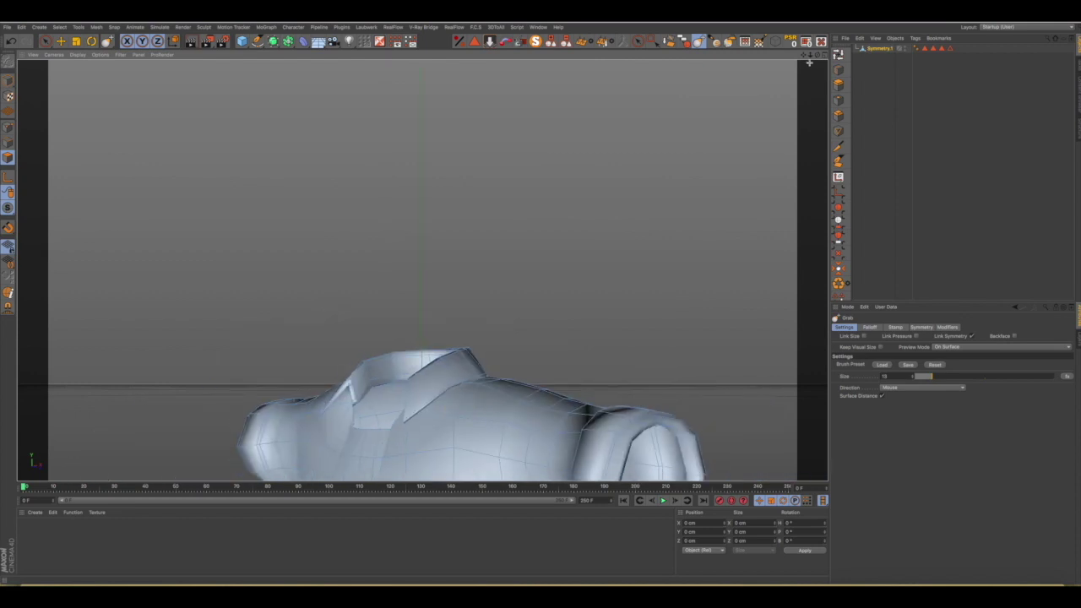
left_click_drag(805, 56, 805, 16)
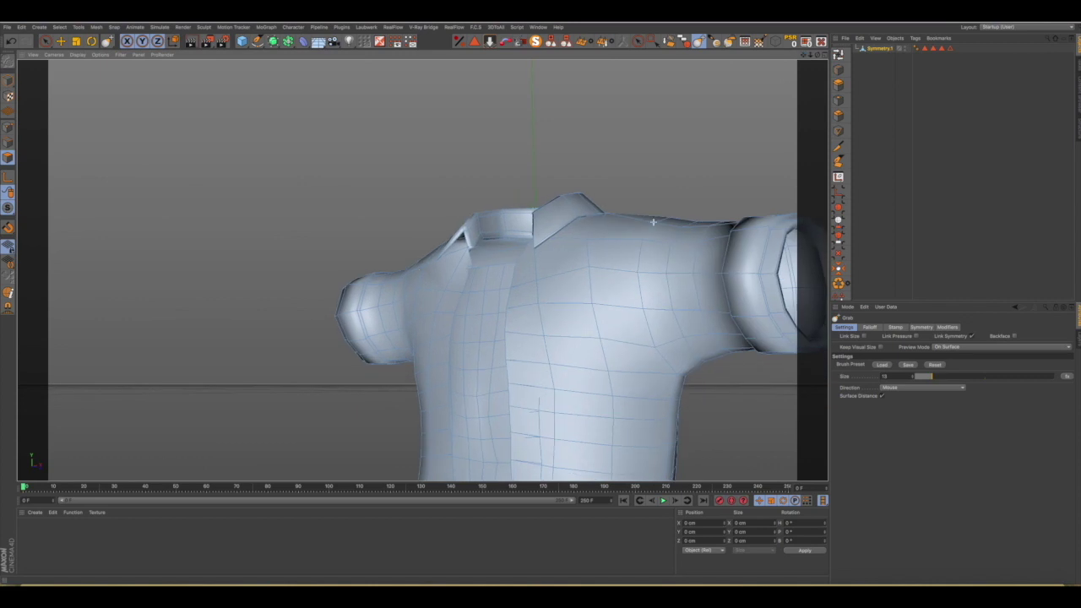
mouse_move(582, 244)
left_mouse_down("alt")
mouse_move(461, 262)
mouse_move(439, 279)
mouse_move(572, 204)
left_mouse_up("alt")
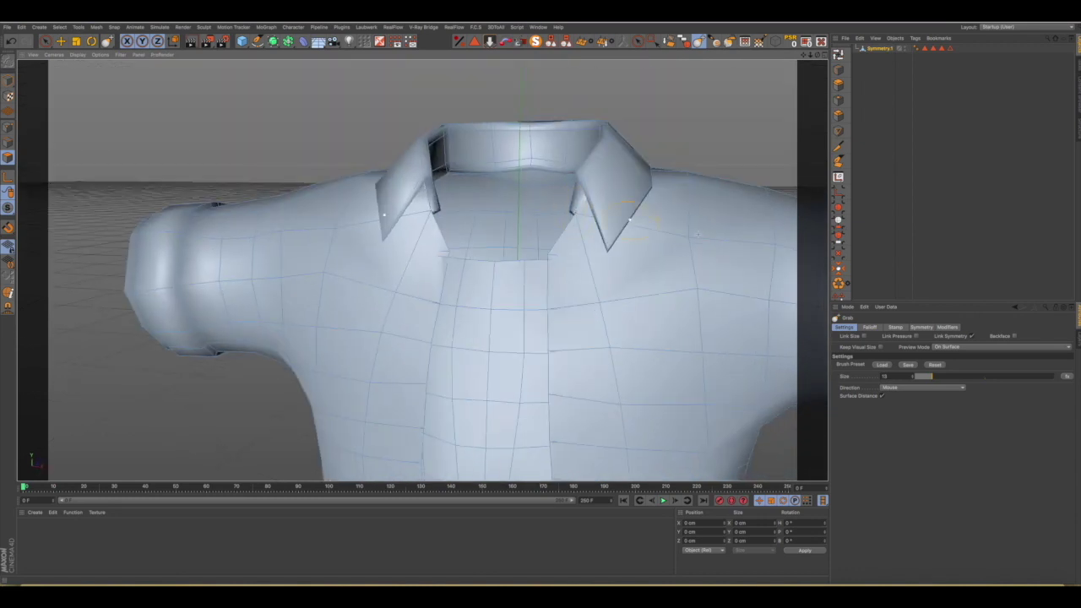
At Grab size 27, pull both inner collar flaps in and down, then unhide the character.
left_click_drag(944, 377, 934, 372)
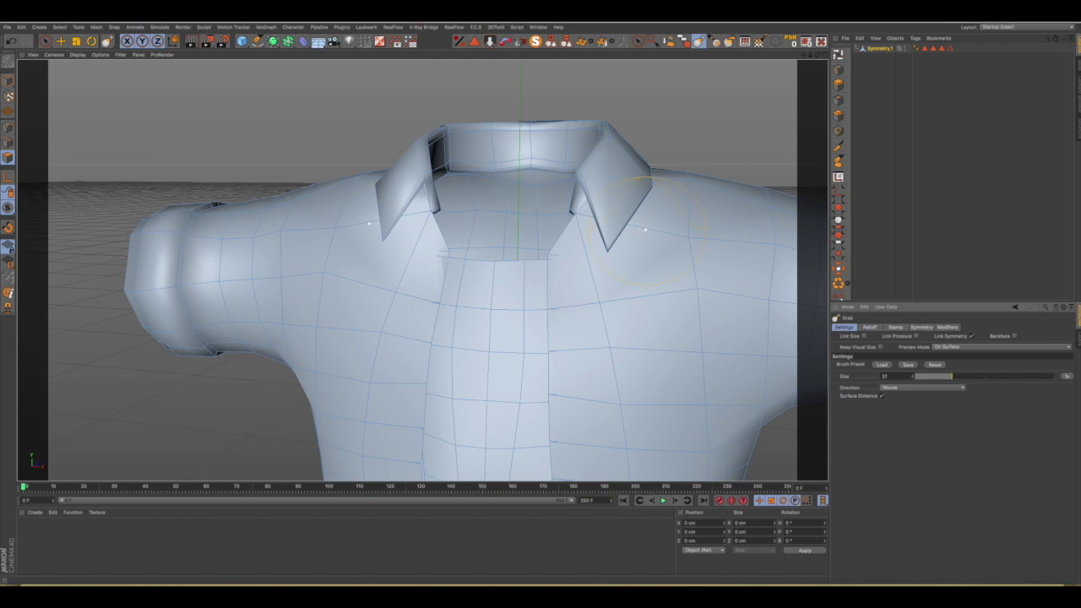
scroll(645, 229, "up", 2)
scroll(614, 213, "up", 1)
scroll(611, 212, "up", 2)
scroll(545, 225, "up", 1)
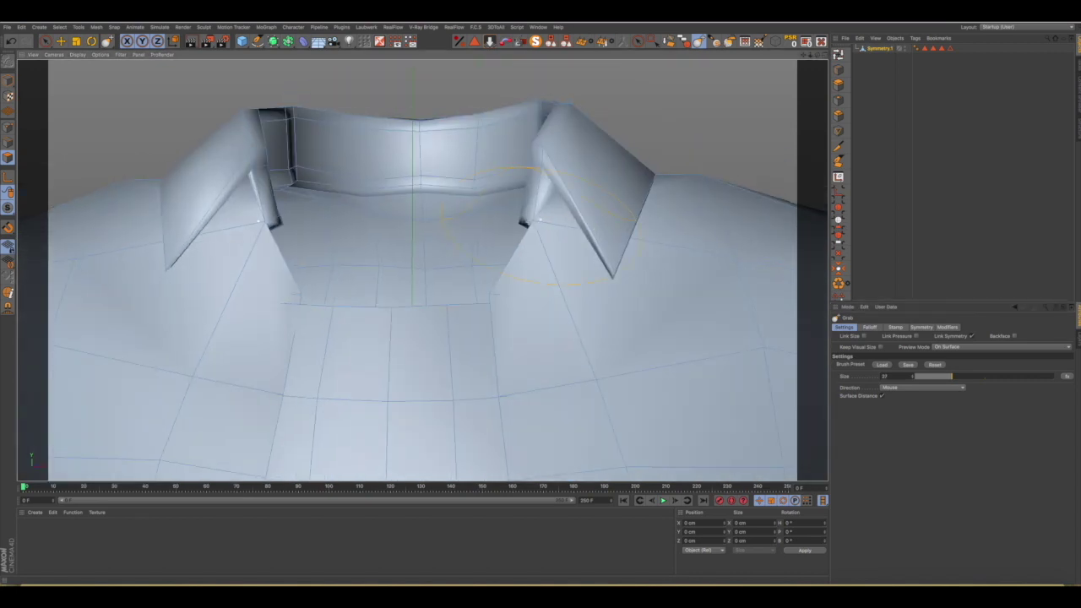
left_click_drag(526, 222, 546, 222)
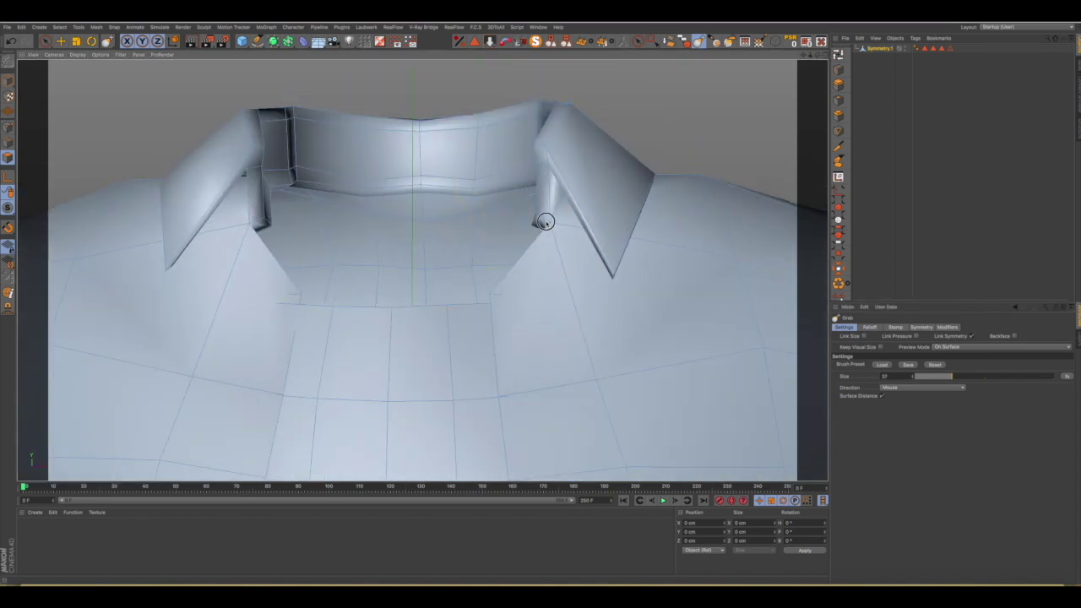
left_click_drag(545, 156, 550, 149)
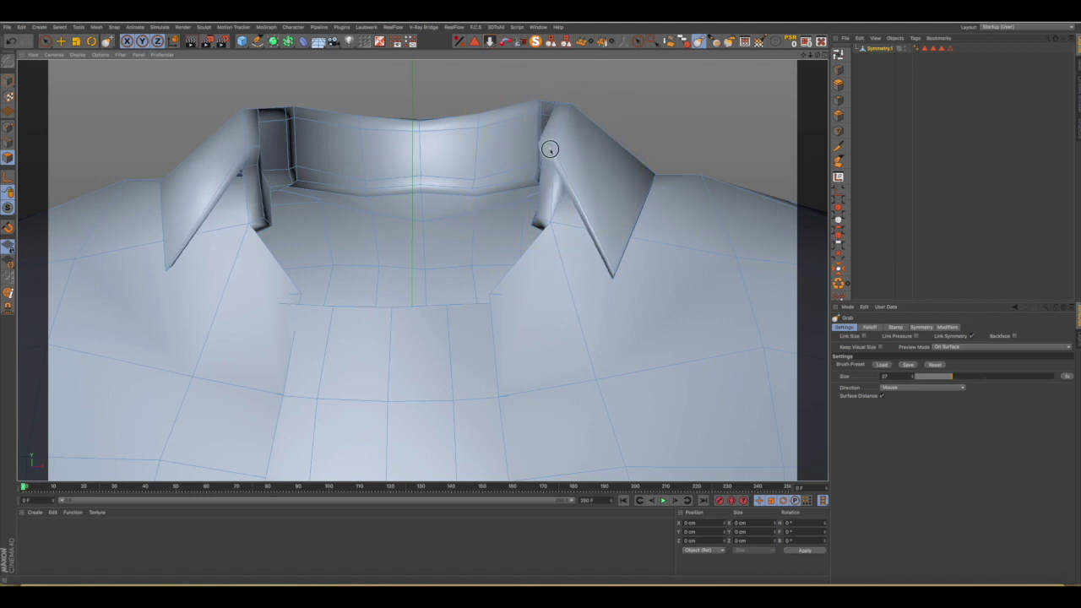
left_click_drag(606, 268, 608, 271)
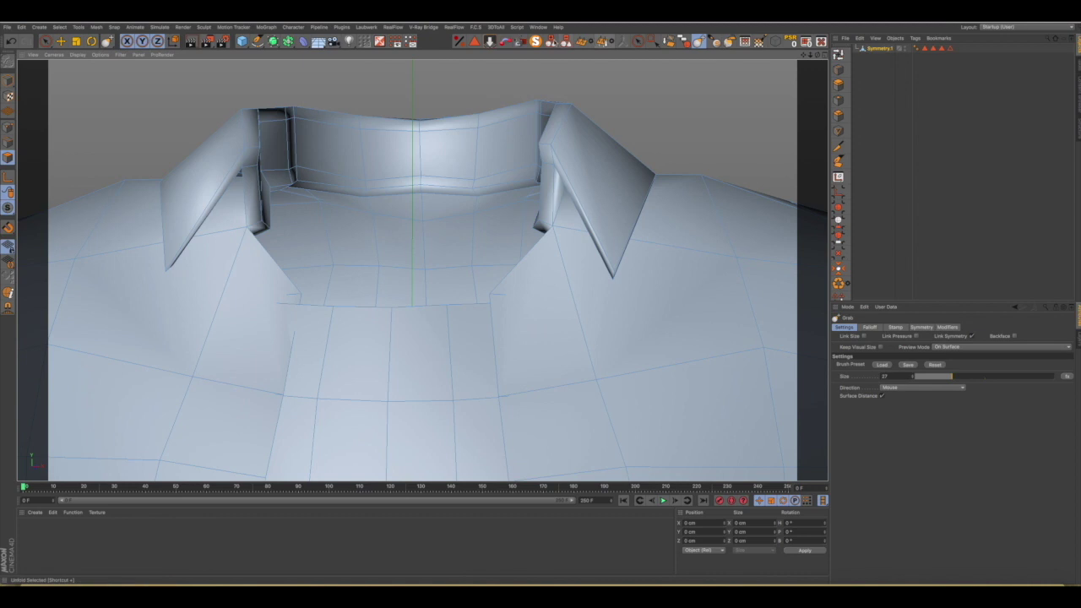
left_click(537, 41)
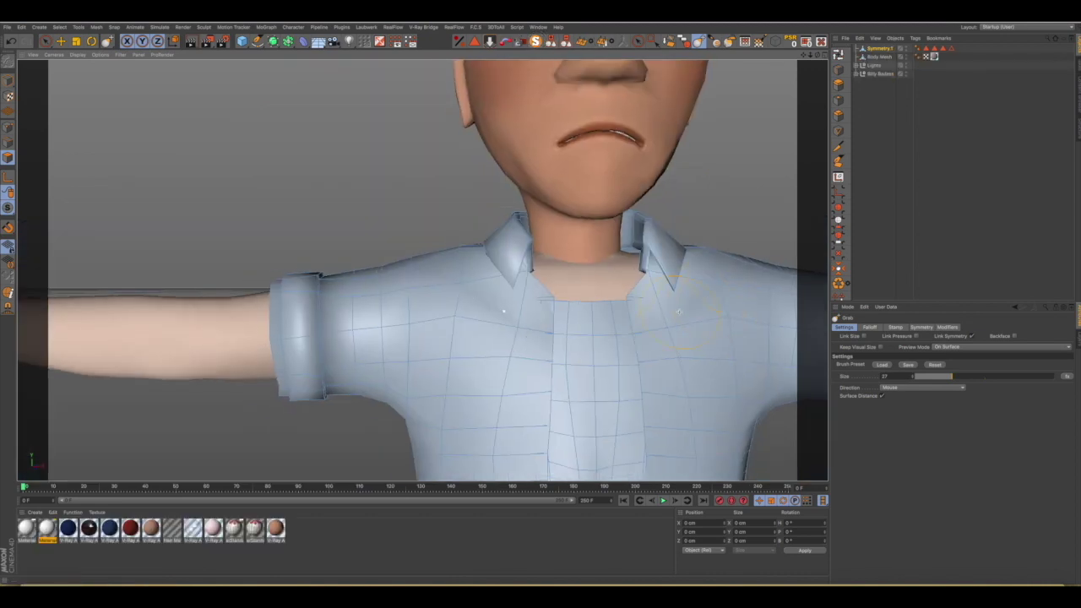
At Grab size 55, draw both collar tips toward the neck, then inspect the Polygon Selection.2 tag.
scroll(678, 312, "down", 5)
mouse_move(679, 312)
left_mouse_down("alt")
mouse_move(626, 306)
mouse_move(614, 318)
left_mouse_up("alt")
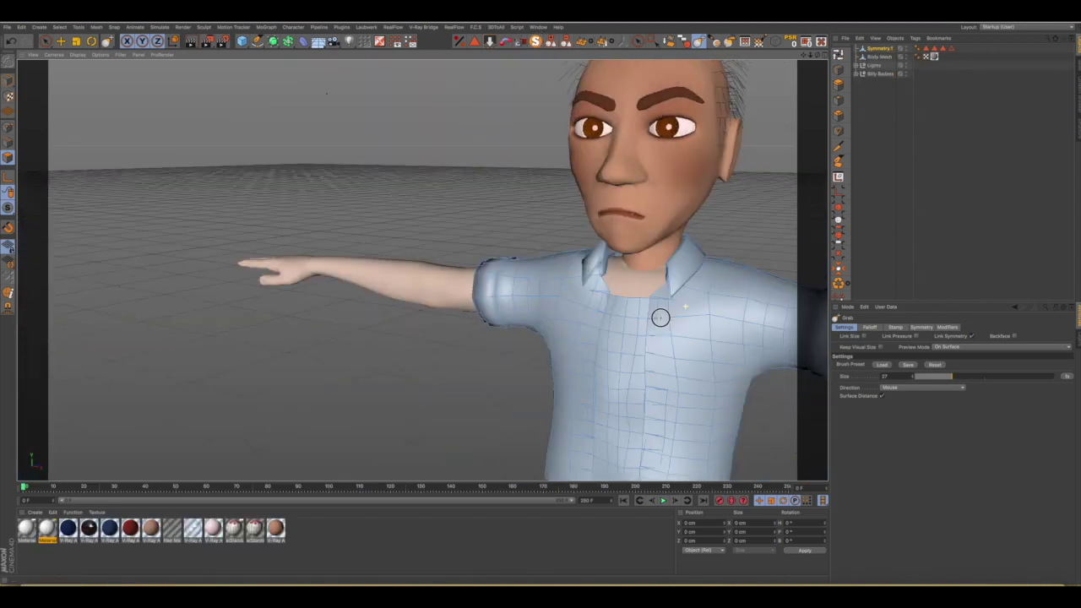
scroll(691, 291, "up", 5)
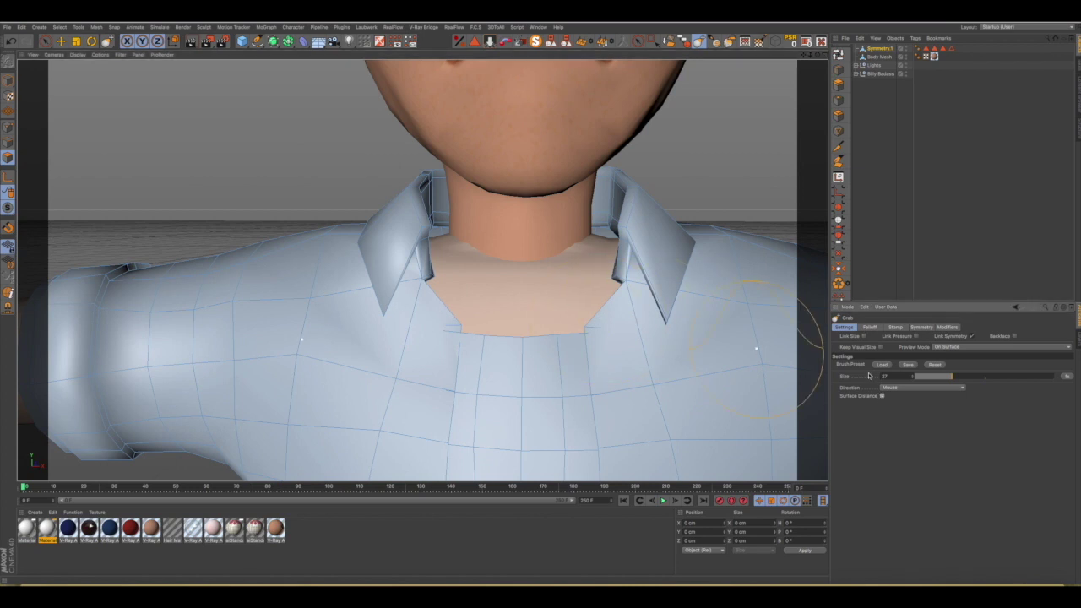
left_click_drag(953, 376, 993, 376)
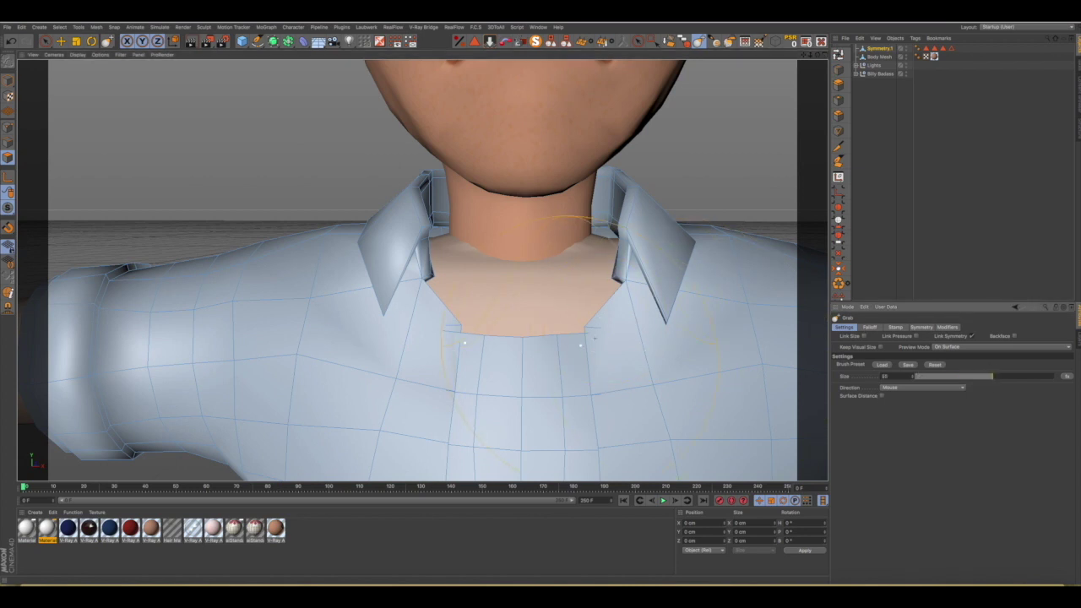
left_click_drag(589, 326, 581, 312)
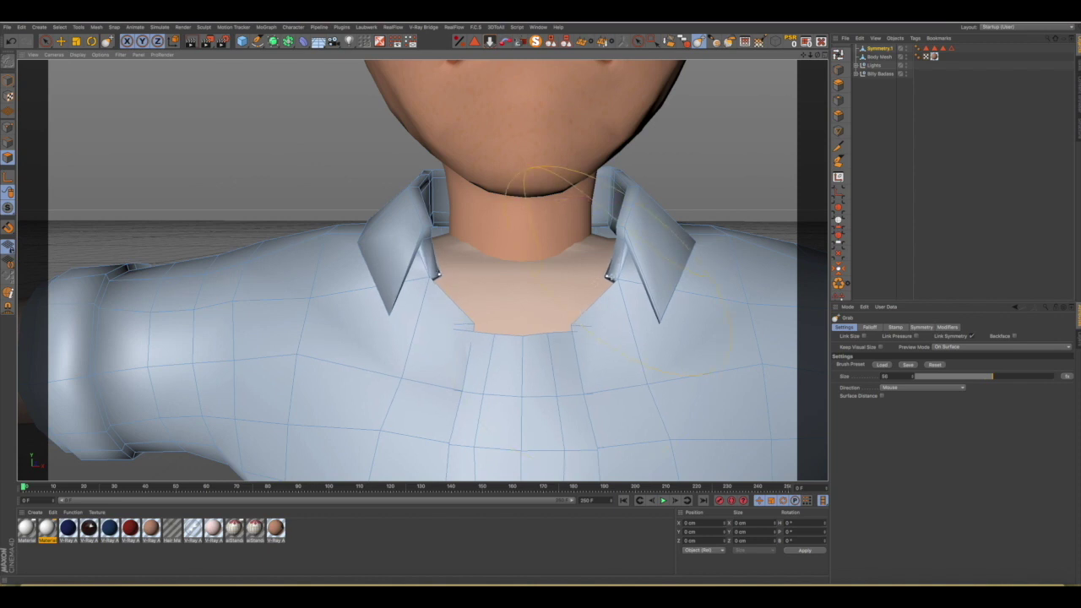
mouse_move(608, 273)
left_mouse_down()
mouse_move(582, 272)
mouse_move(575, 259)
left_mouse_up()
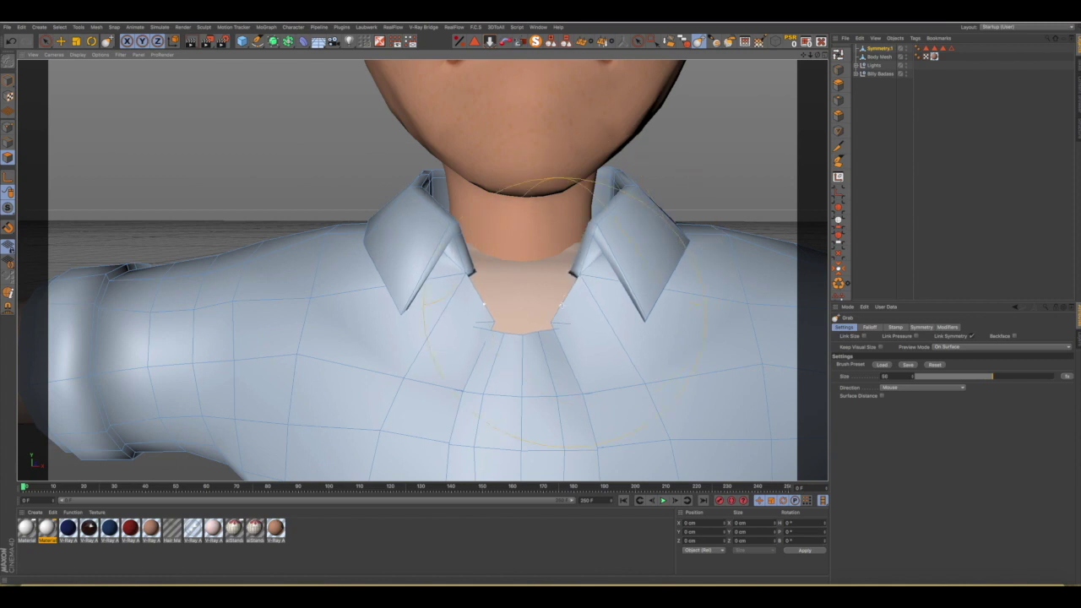
left_click_drag(528, 313, 700, 356, "alt")
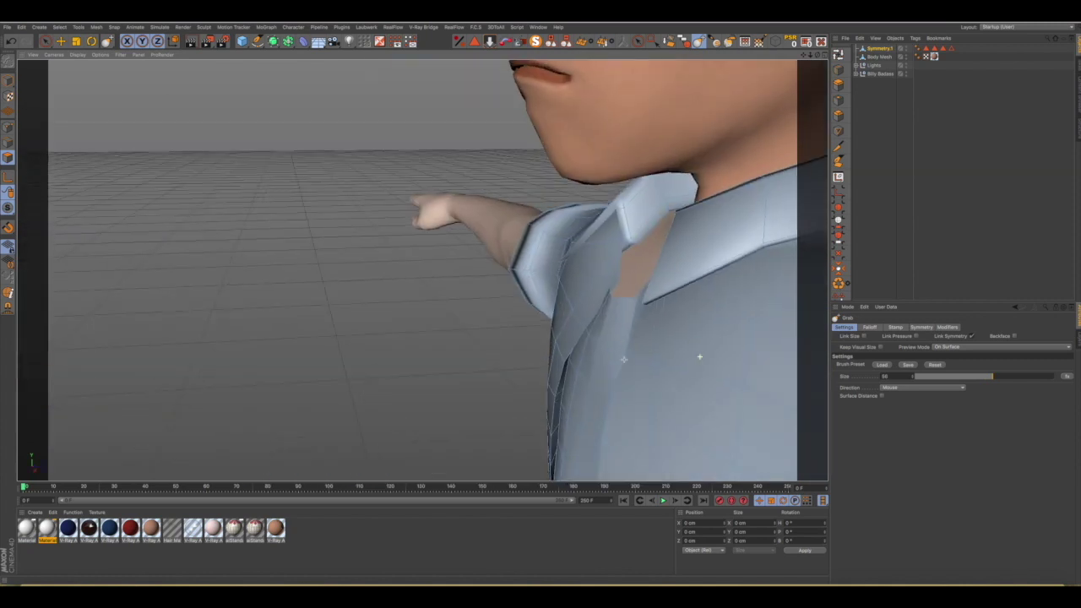
left_click(944, 49)
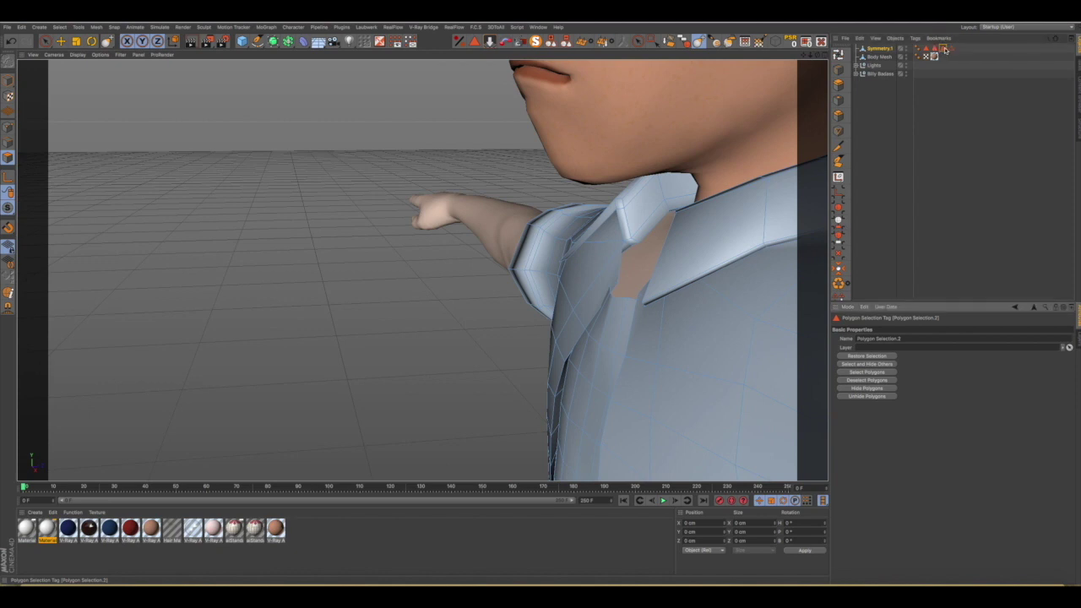
Inspect the shirt's Polygon Selection tags and briefly check the four-view layout.
left_click(951, 49)
left_click(935, 49)
left_click(926, 49)
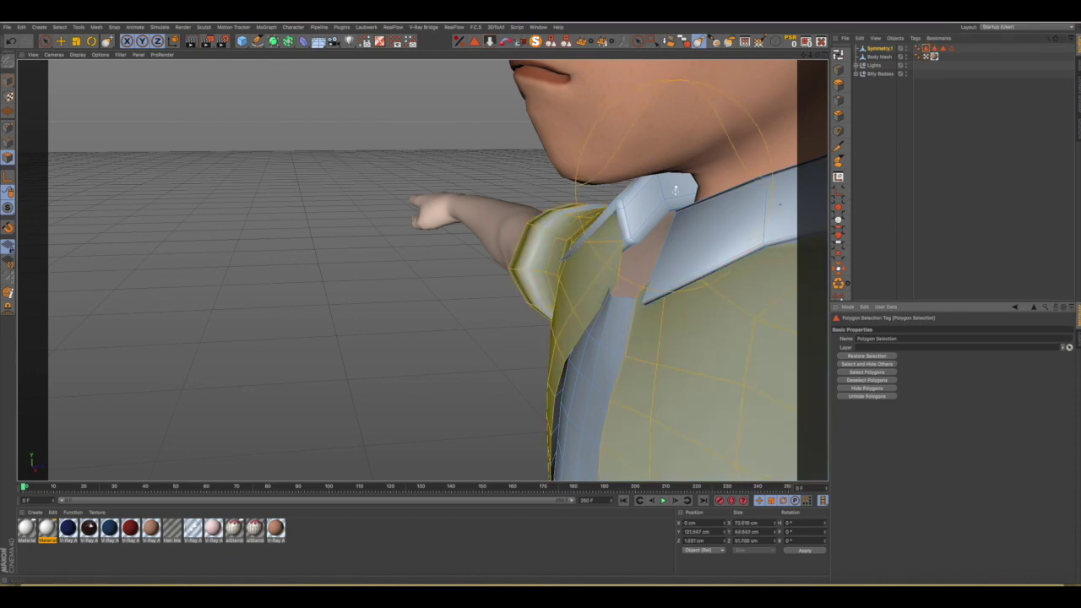
mouse_move(677, 180)
left_mouse_down("alt")
mouse_move(704, 229)
mouse_move(608, 237)
left_mouse_up("alt")
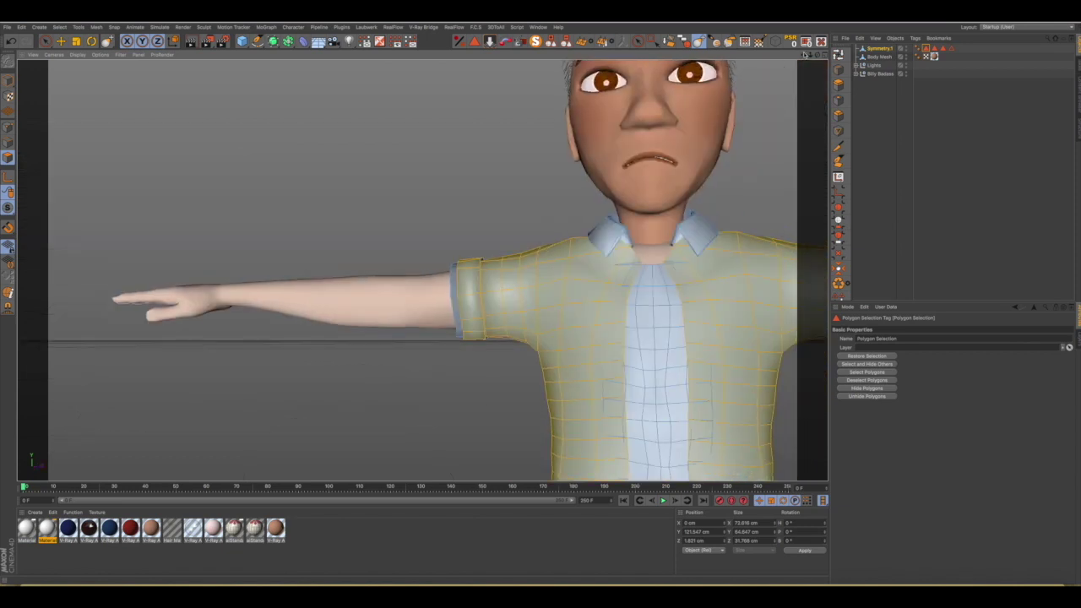
scroll(614, 209, "down", 3)
scroll(614, 209, "down", 2)
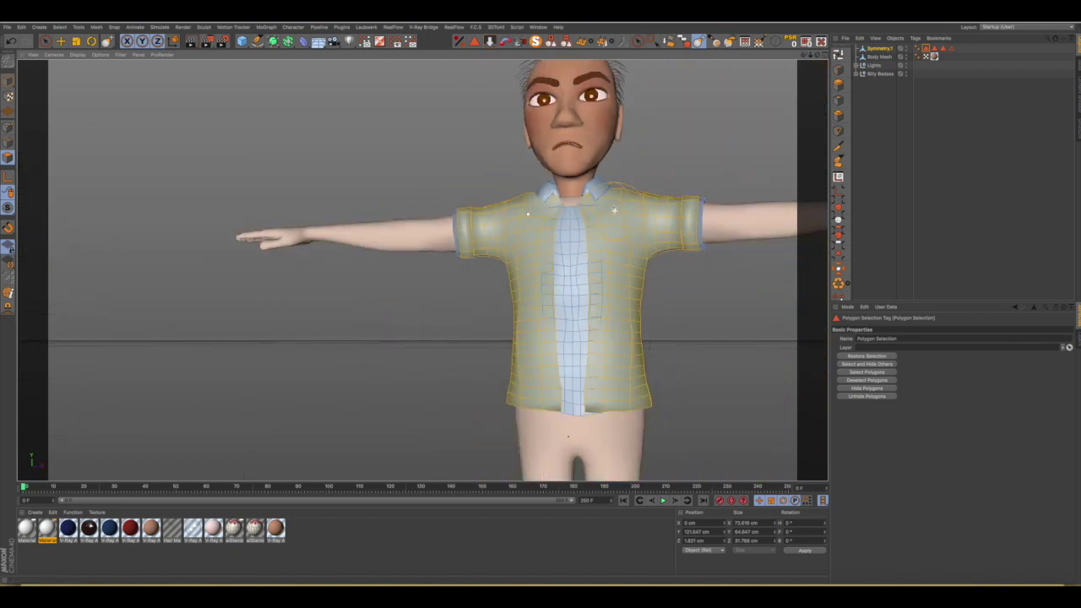
left_click(824, 56)
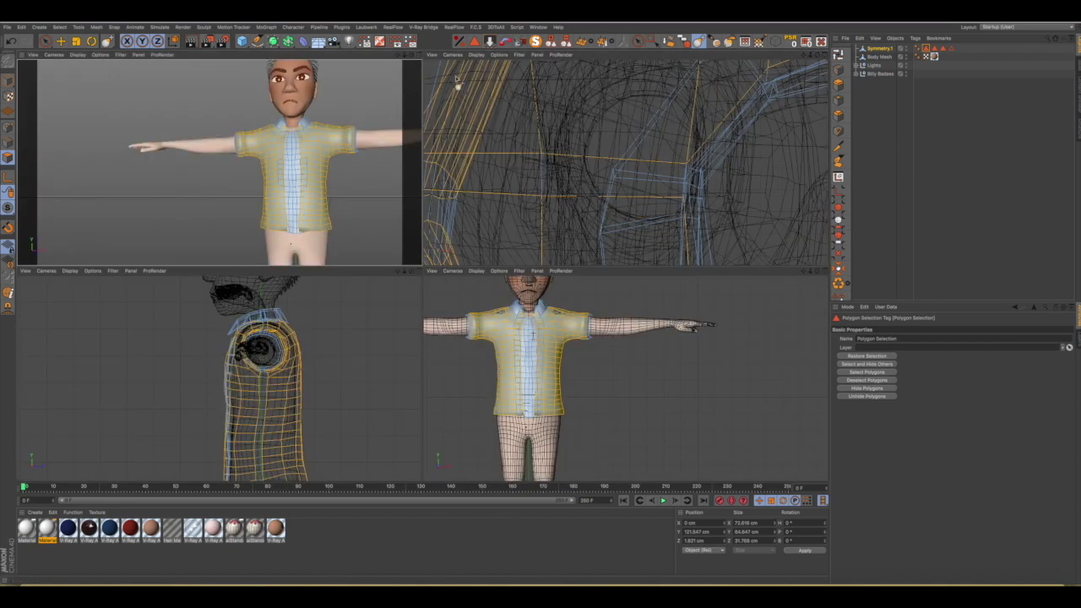
left_click(420, 55)
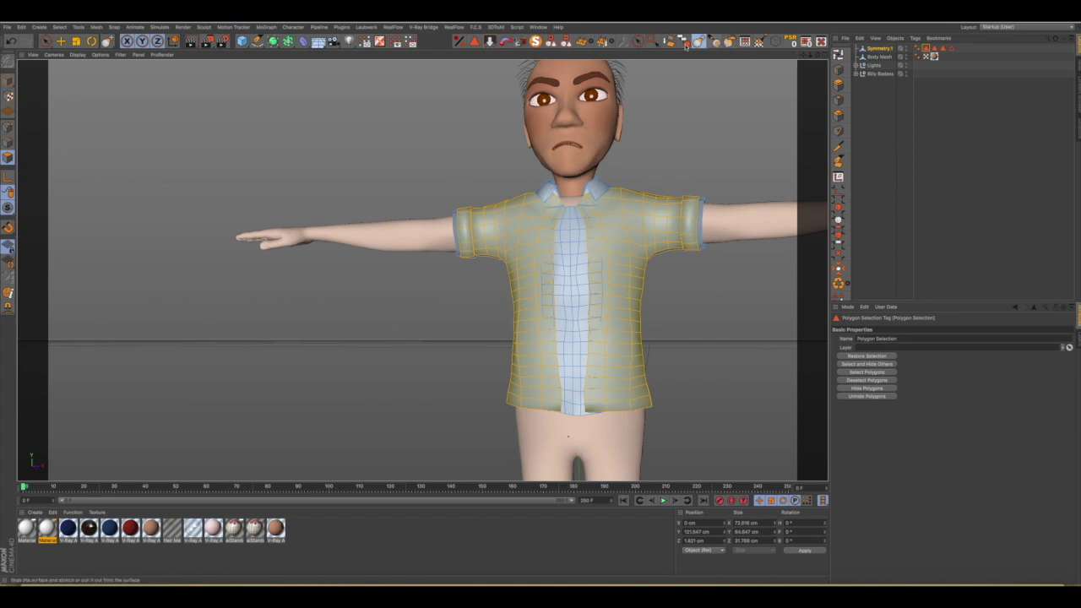
Loop-select the vertical polygon strips forming the placket down the shirt front.
key("u")
key("l")
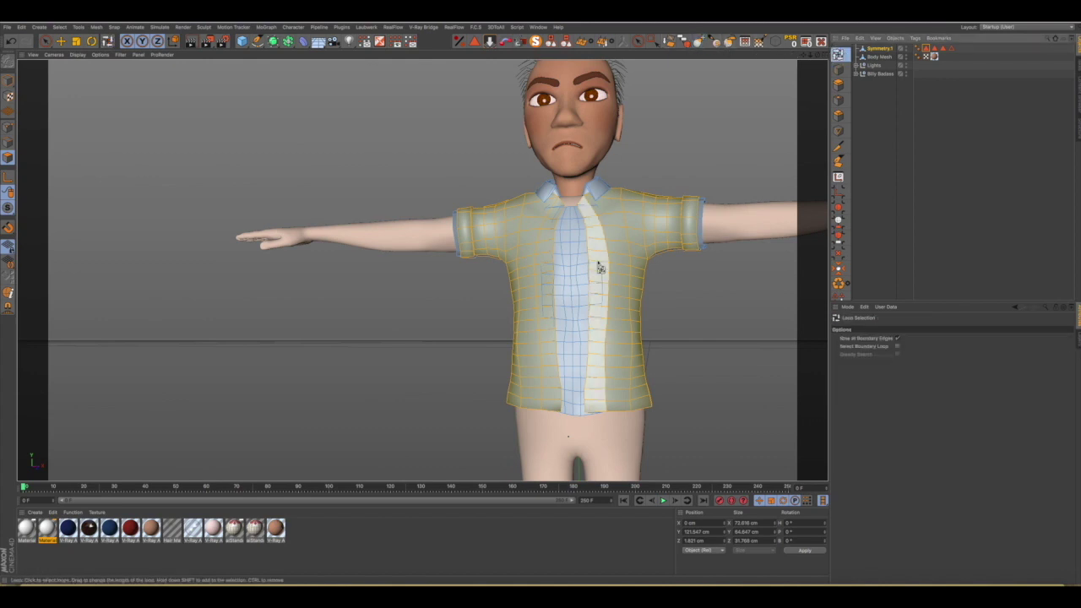
left_click(575, 250)
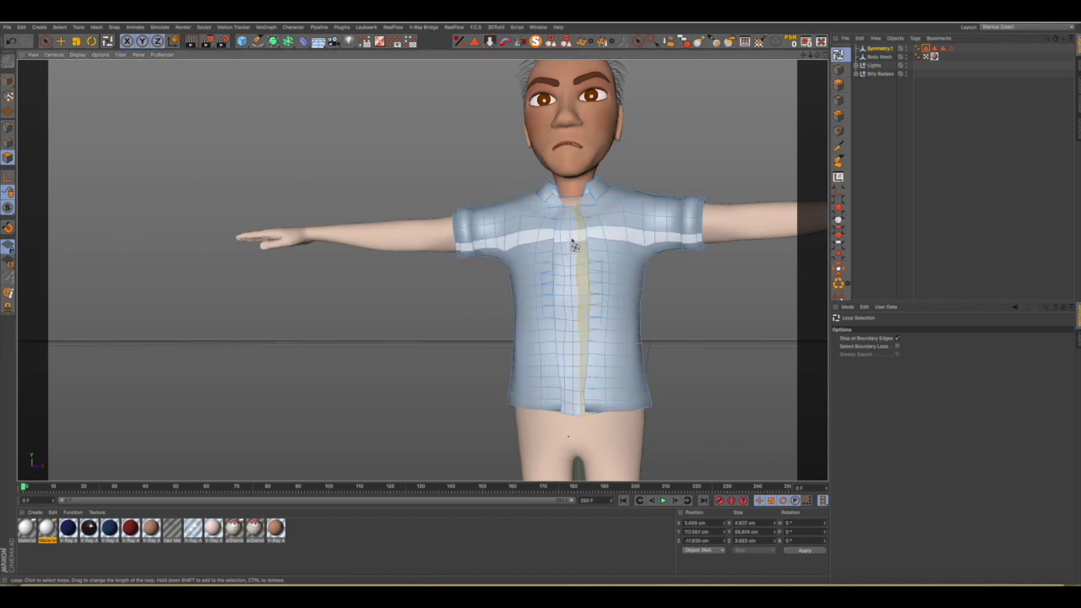
left_click(564, 248)
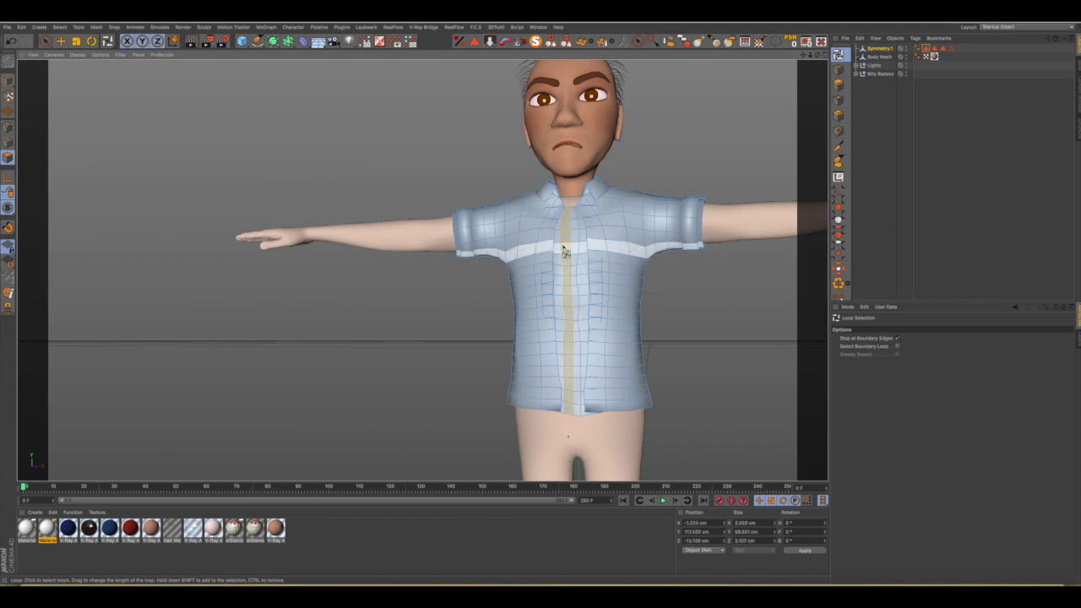
scroll(564, 250, "up", 4)
left_click(571, 243, "shift")
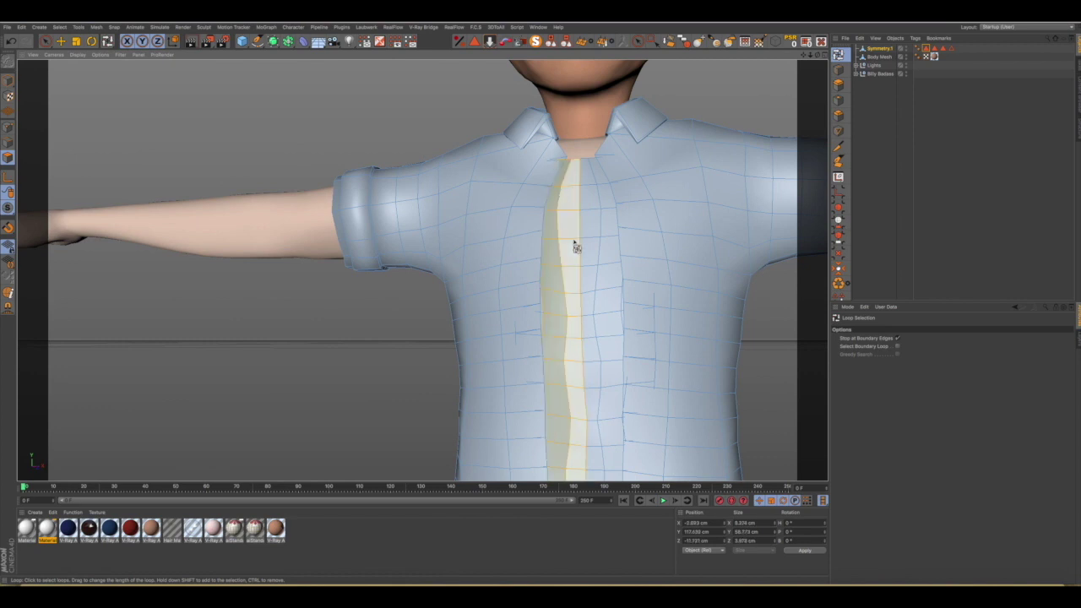
left_click(586, 243, "shift")
left_click(608, 262, "shift")
Activate the Grab brush, inspect the placket from several angles, and frame the whole shirt.
left_click_drag(609, 279, 617, 274, "alt")
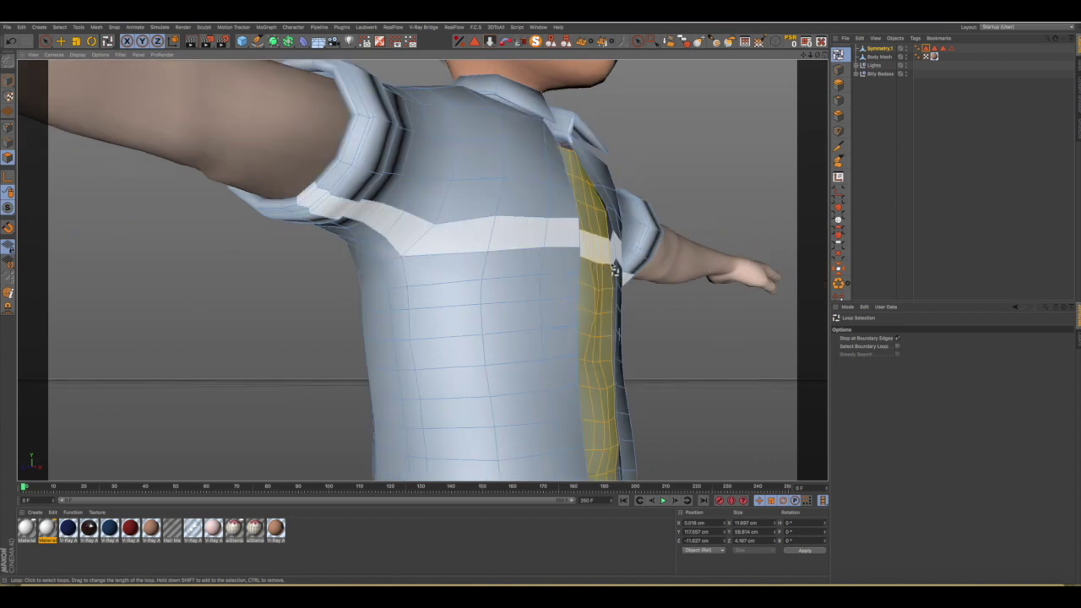
mouse_move(615, 273)
left_mouse_down("alt")
mouse_move(596, 253)
mouse_move(499, 314)
mouse_move(442, 326)
left_mouse_up("alt")
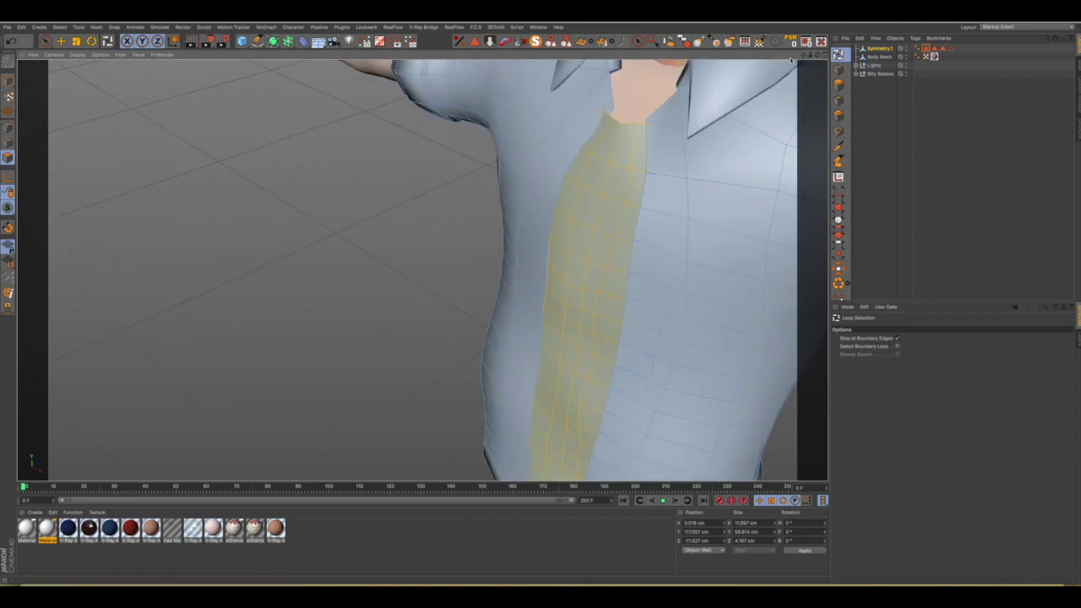
left_click_drag(457, 253, 422, 270, "alt")
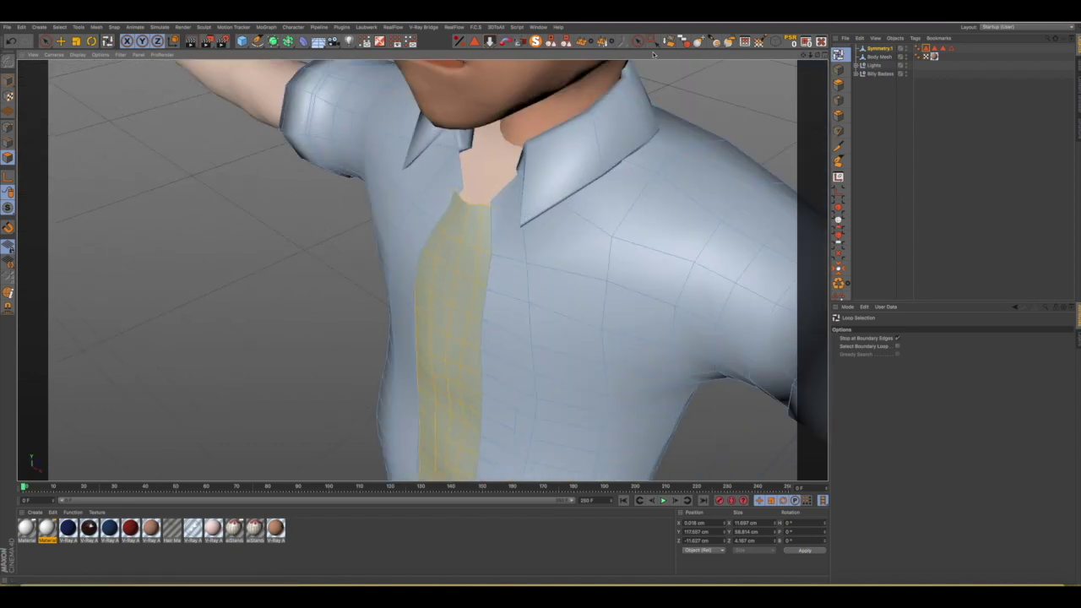
left_click(697, 41)
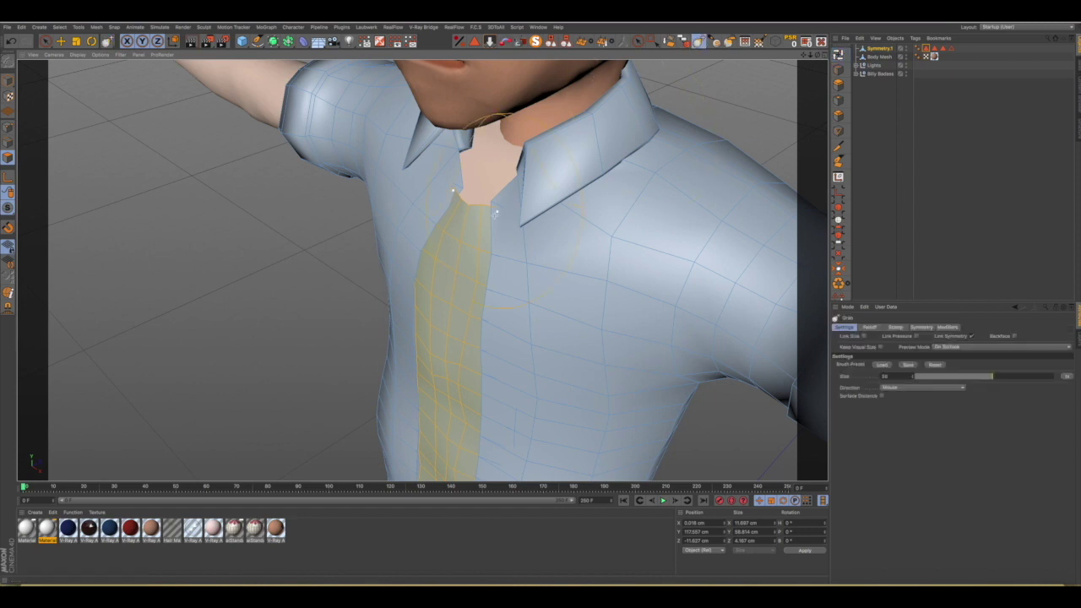
left_click_drag(476, 221, 466, 213, "alt")
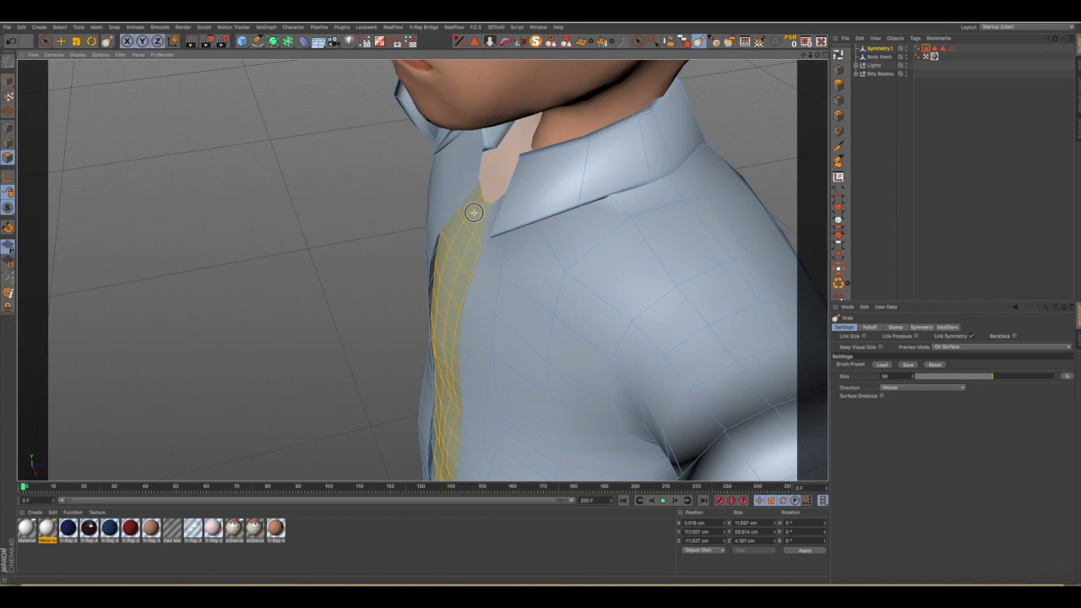
left_click_drag(473, 212, 549, 199, "alt")
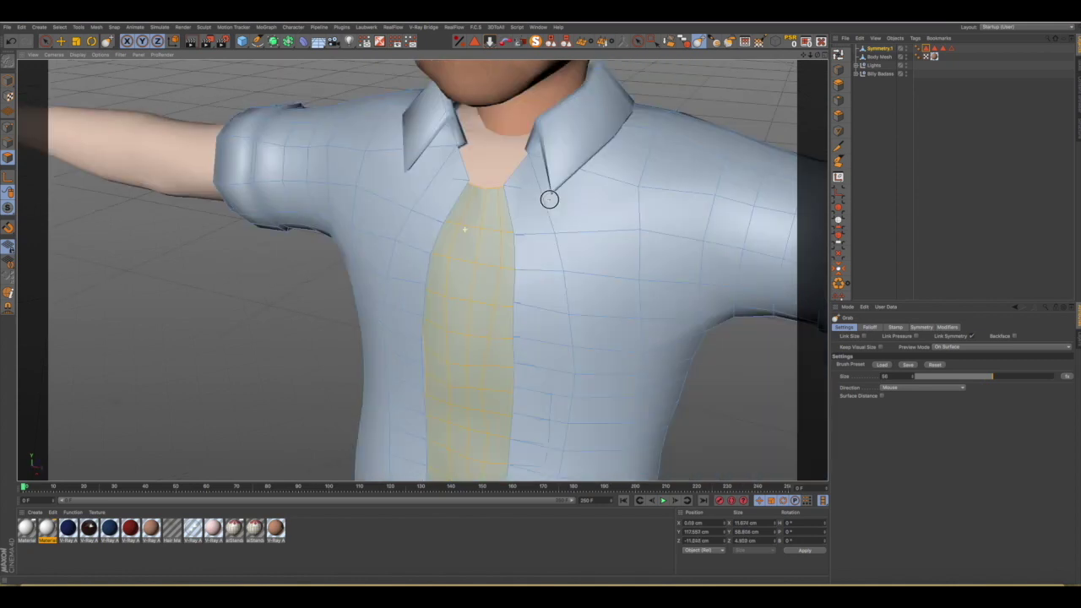
scroll(550, 198, "down", 5)
scroll(548, 211, "down", 3)
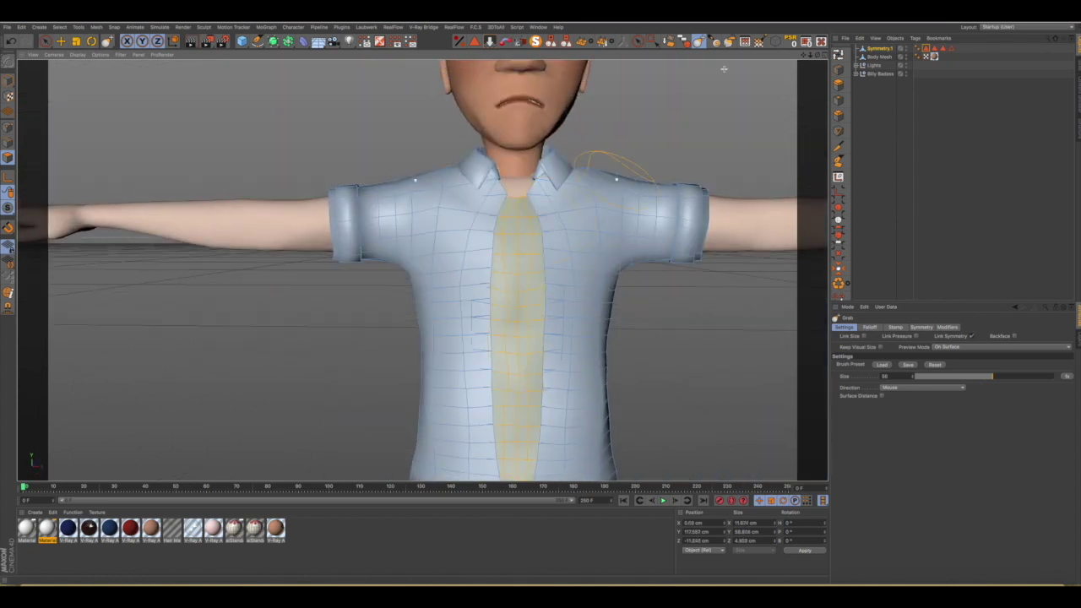
middle_click_drag(547, 211, 472, 177, "alt")
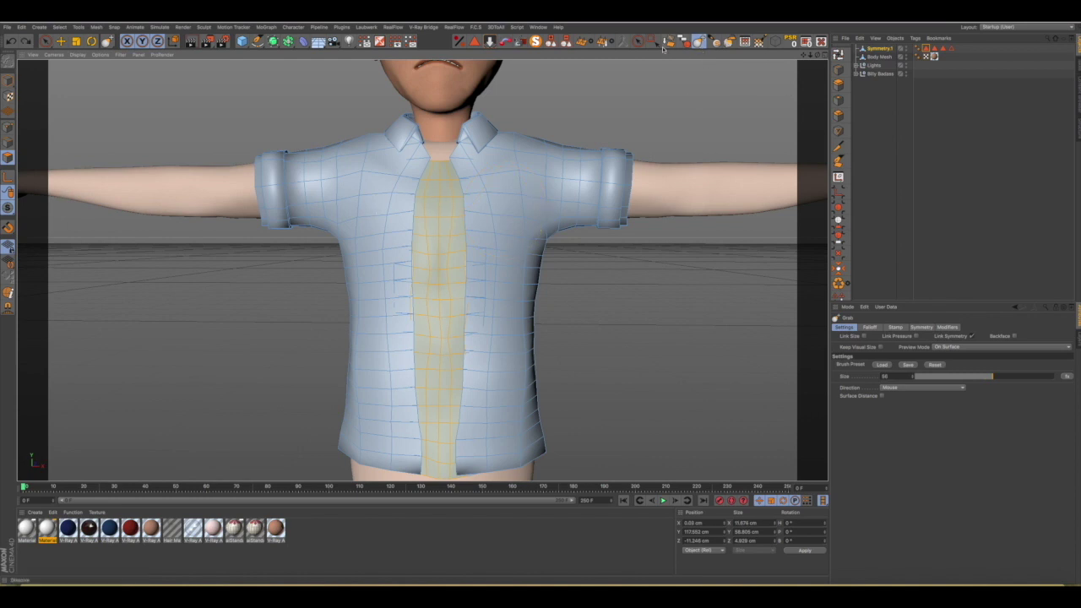
Deselect the placket polygons and Grab-adjust the shirt front seam down to the hem.
left_click(637, 41)
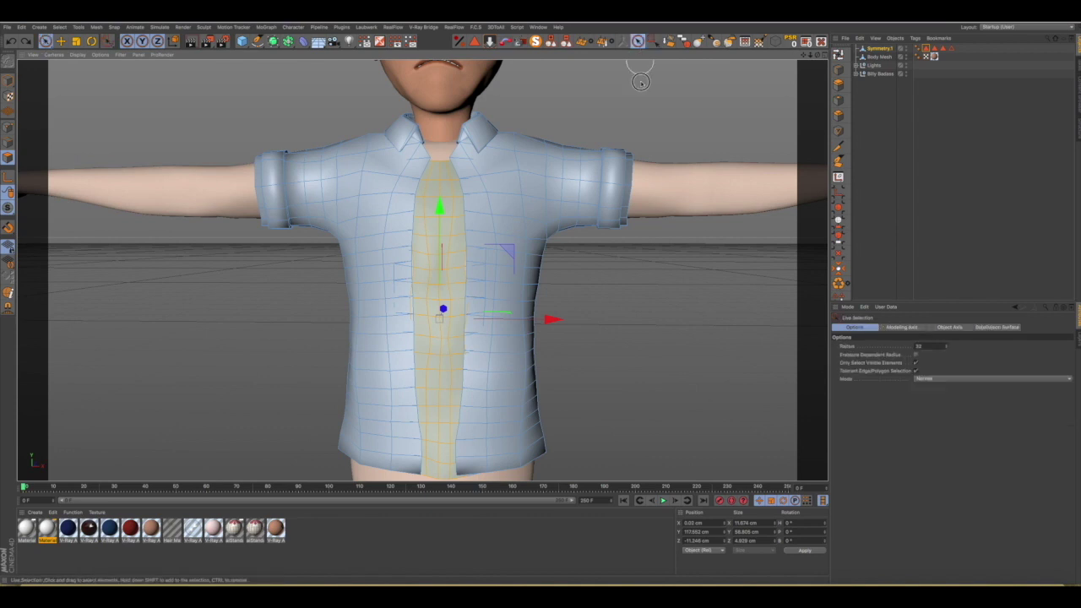
left_click(640, 81)
left_click(698, 40)
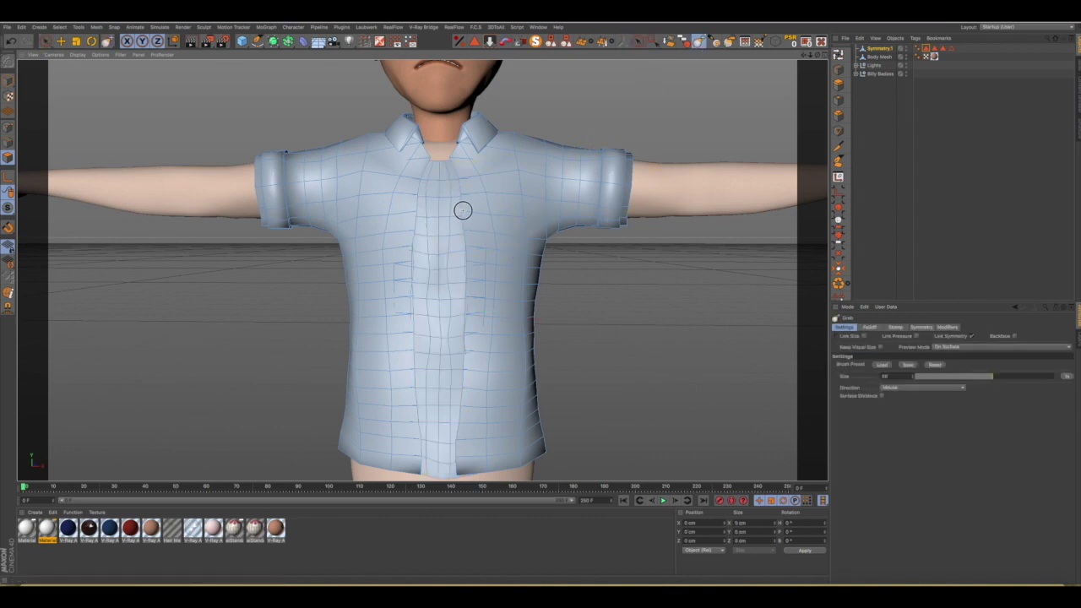
left_click_drag(467, 242, 463, 284)
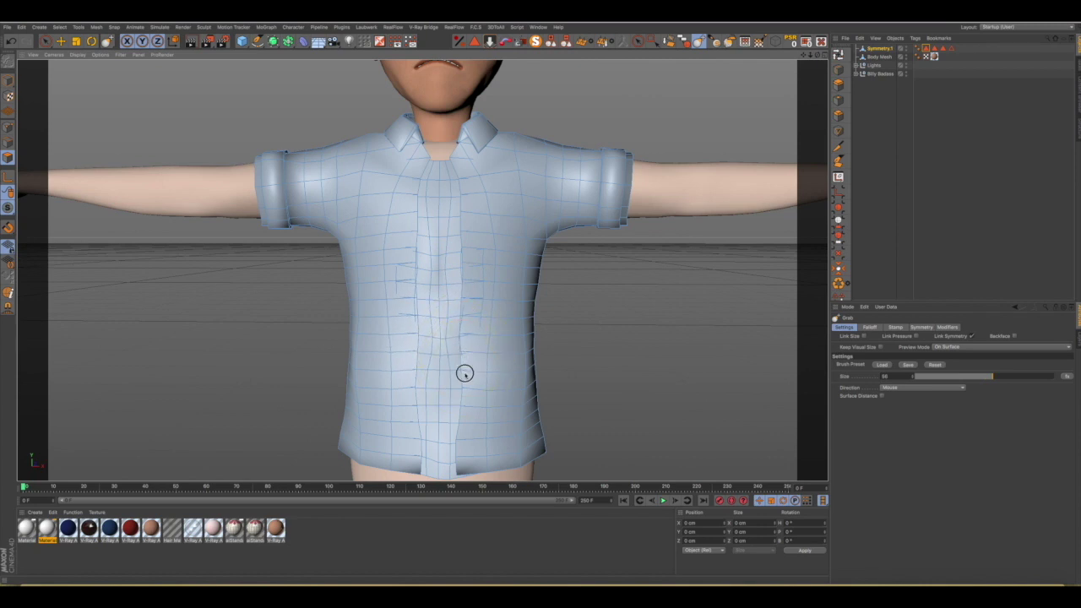
left_click_drag(467, 391, 464, 392)
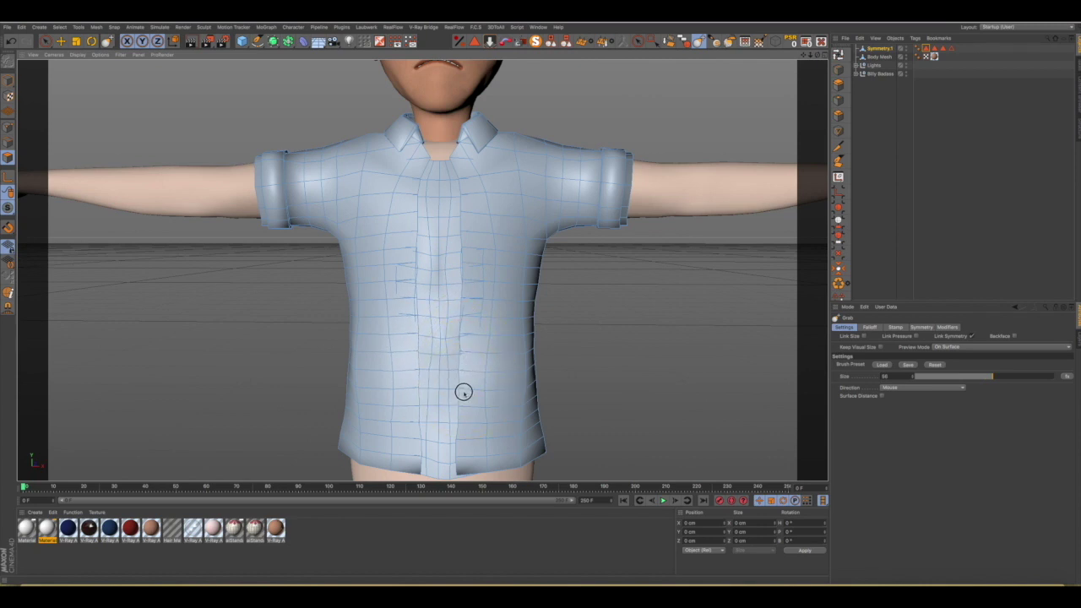
left_click_drag(460, 451, 462, 451)
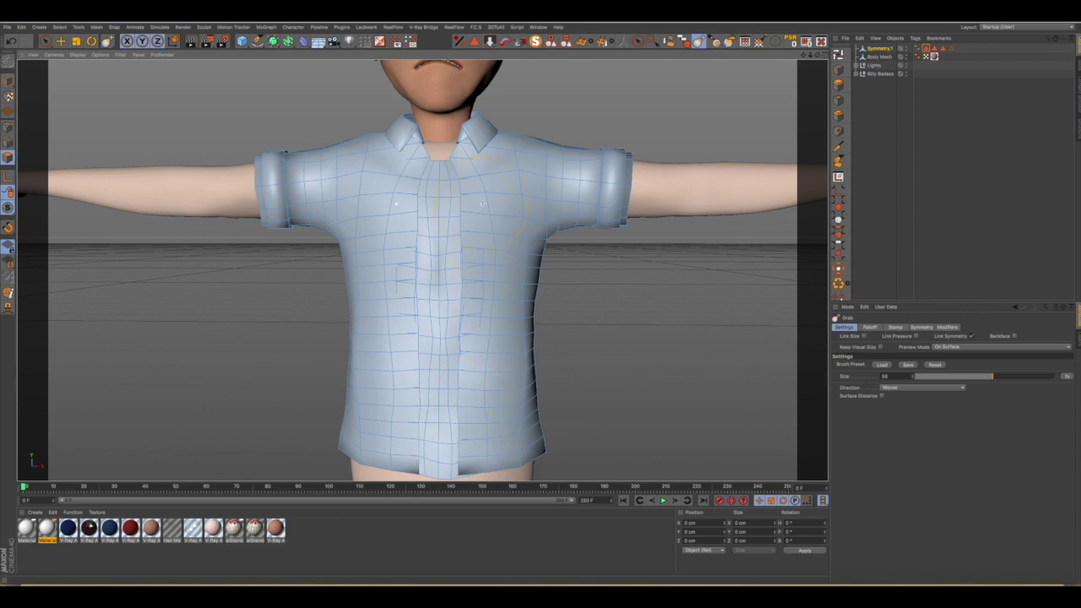
mouse_move(481, 204)
left_mouse_down("alt")
mouse_move(340, 212)
mouse_move(459, 198)
left_mouse_up("alt")
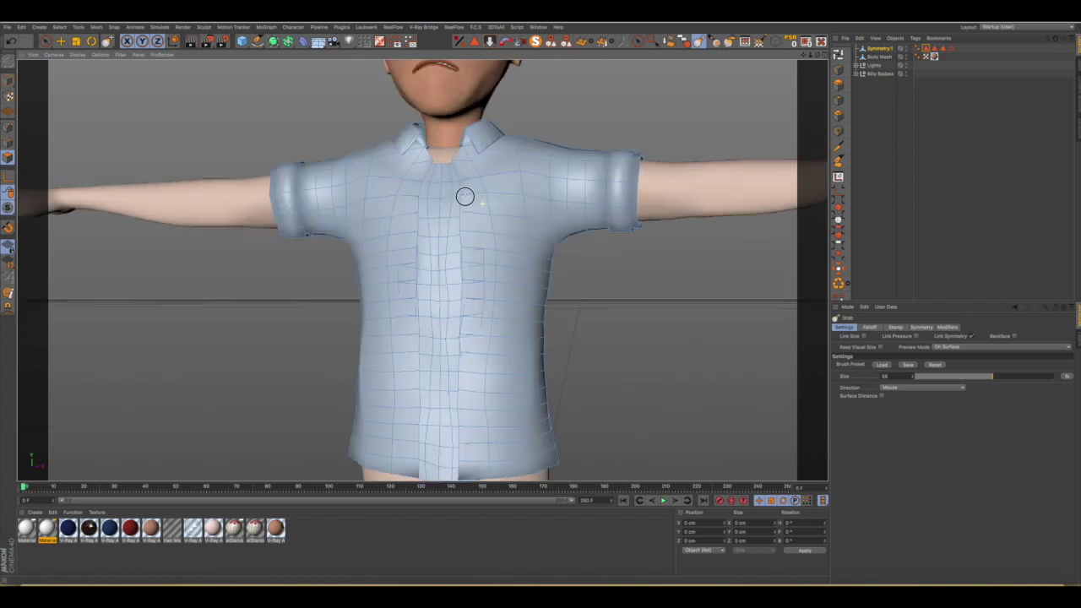
Enlarge the Smooth brush and smooth the placket down the shirt front.
left_click(729, 40)
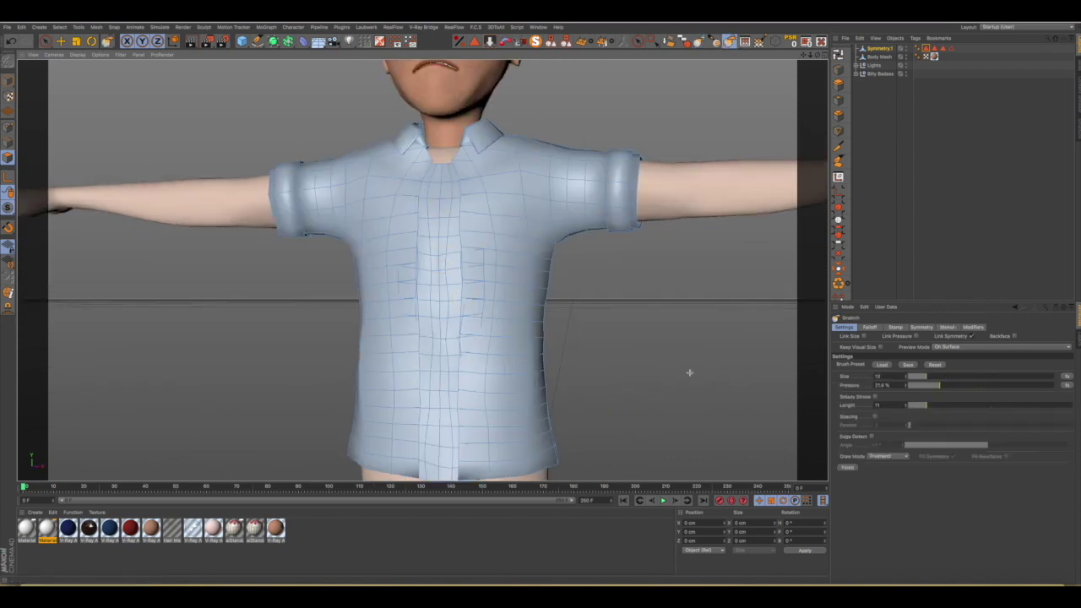
left_click_drag(935, 377, 948, 377)
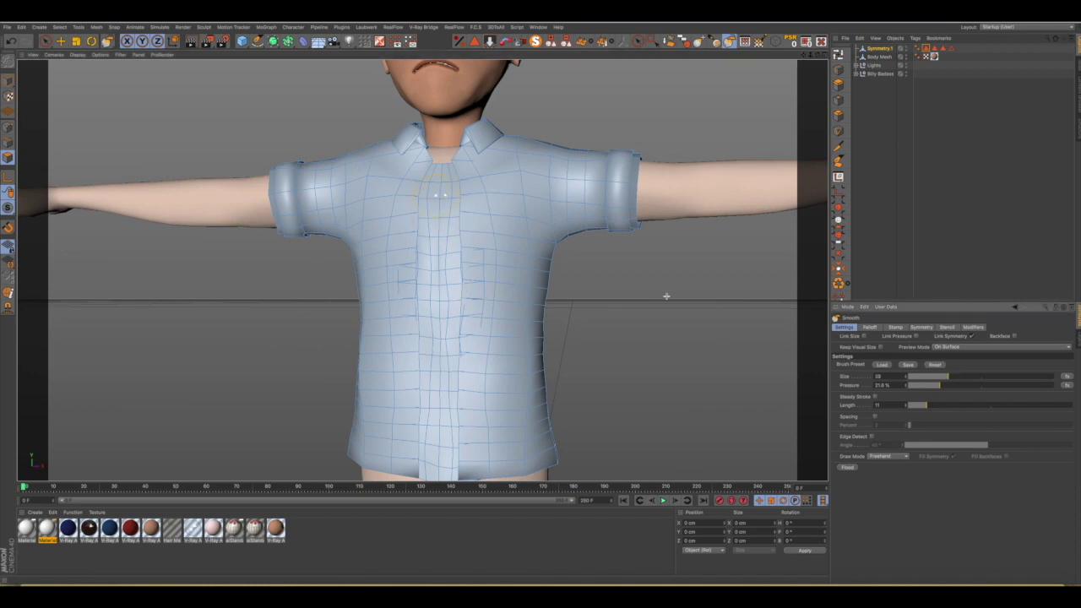
left_click(957, 378)
left_click_drag(435, 190, 437, 439)
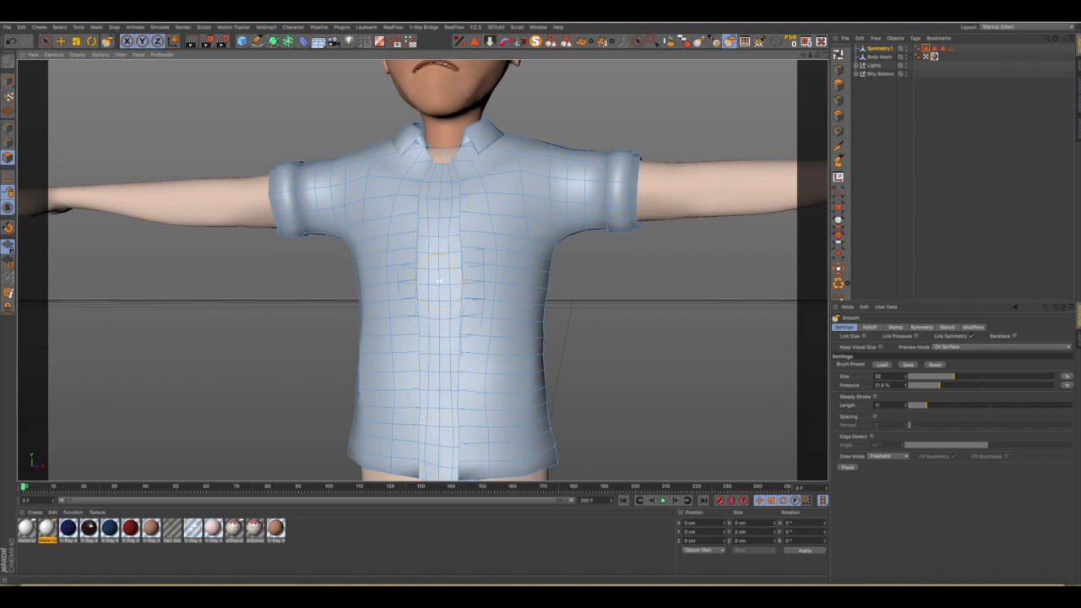
mouse_move(501, 196)
left_mouse_down("alt")
mouse_move(495, 212)
mouse_move(531, 150)
mouse_move(511, 231)
mouse_move(316, 236)
mouse_move(361, 244)
mouse_move(495, 209)
left_mouse_up("alt")
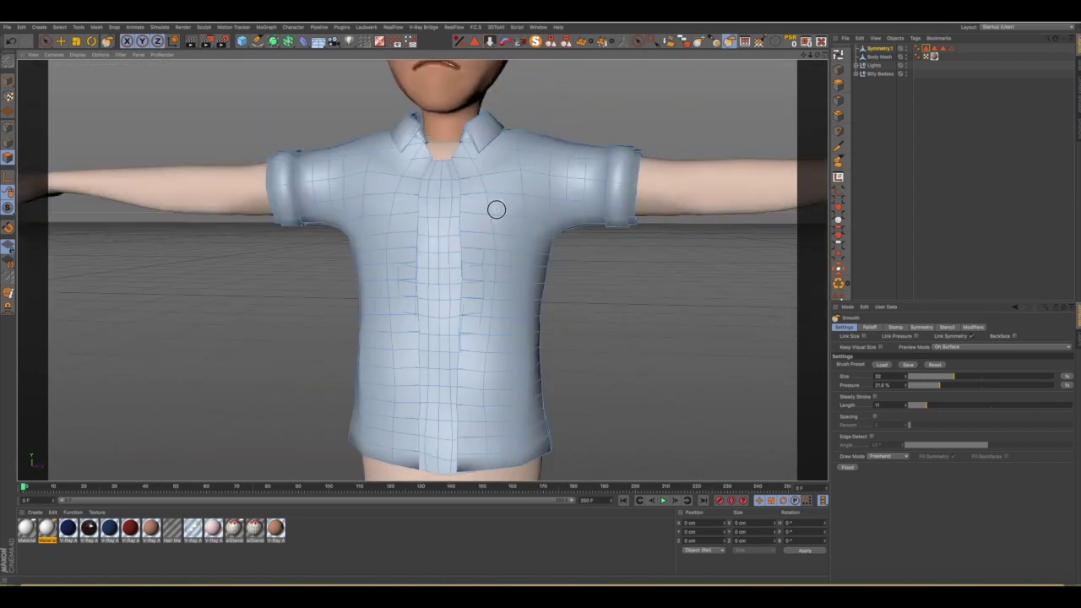
Grab both collar tips downward symmetrically and reshape the collar near the neck.
left_click(698, 41)
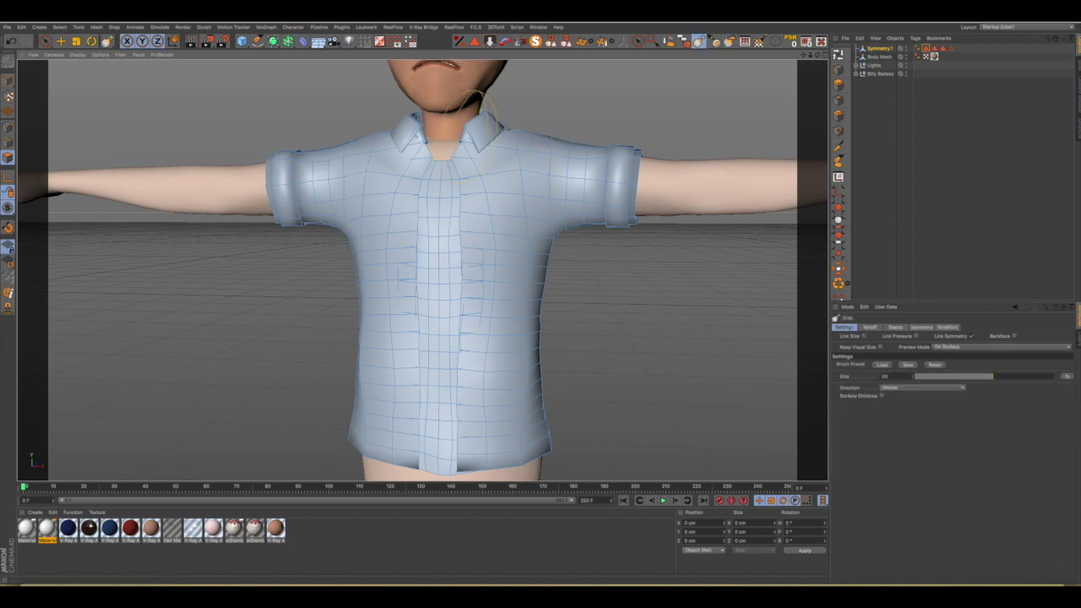
scroll(499, 140, "up", 3)
left_click_drag(505, 145, 515, 161)
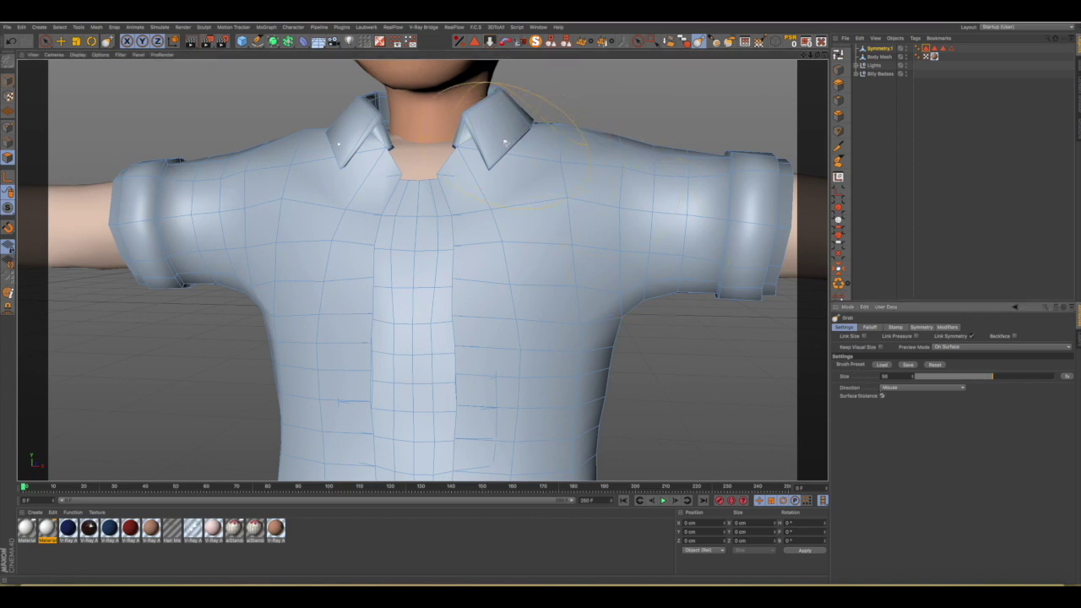
left_click_drag(519, 140, 509, 144)
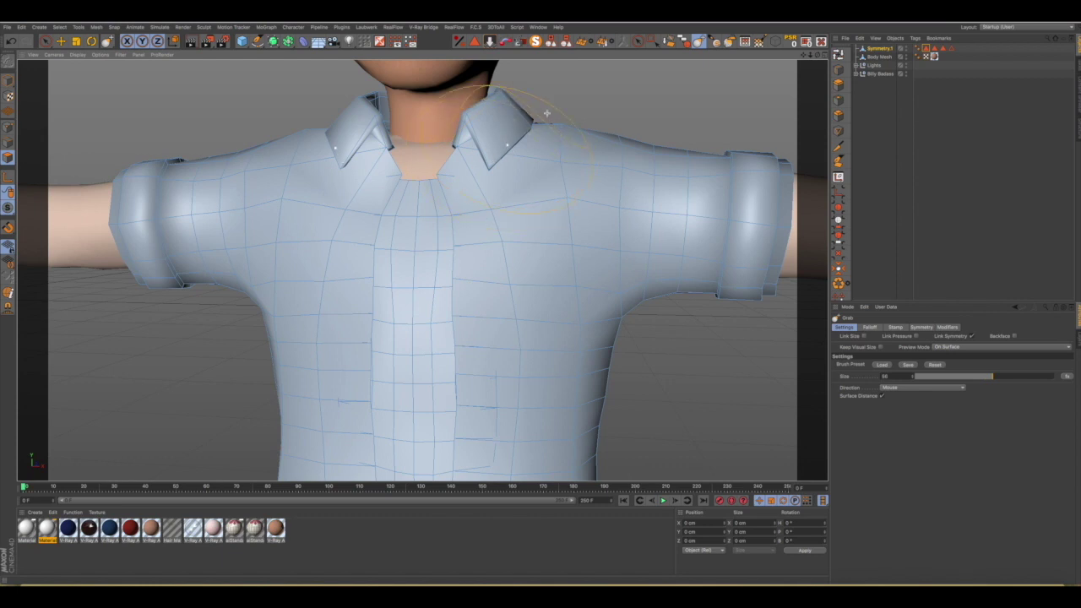
left_click(639, 42)
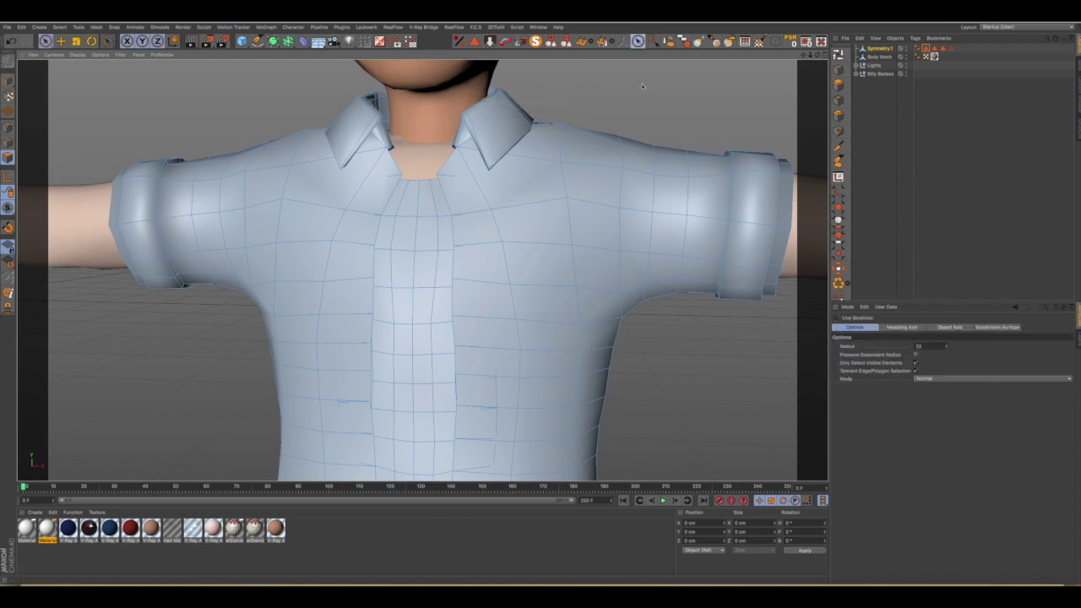
left_click(699, 42)
left_click_drag(495, 157, 518, 218)
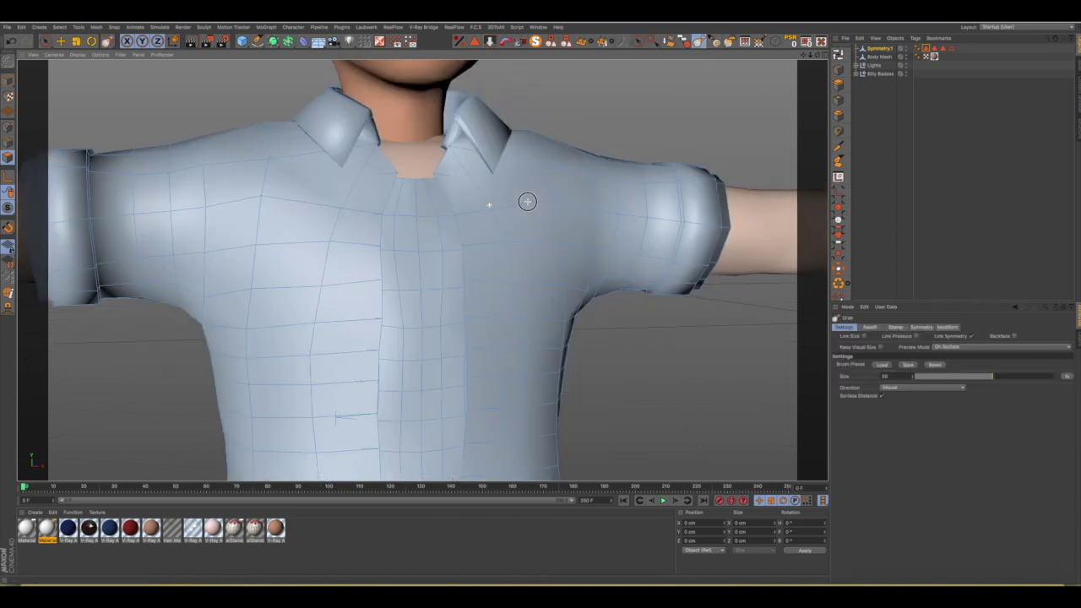
scroll(517, 218, "down", 5)
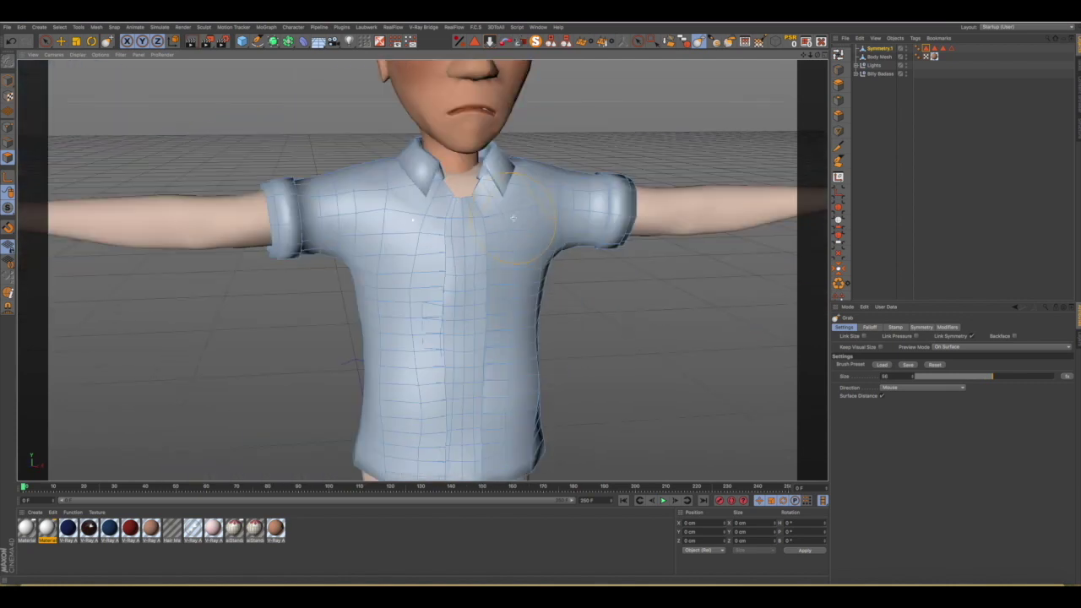
mouse_move(510, 217)
left_mouse_down("alt")
mouse_move(397, 208)
mouse_move(623, 258)
mouse_move(679, 256)
mouse_move(589, 259)
mouse_move(620, 268)
mouse_move(603, 279)
left_mouse_up("alt")
scroll(589, 259, "down", 5)
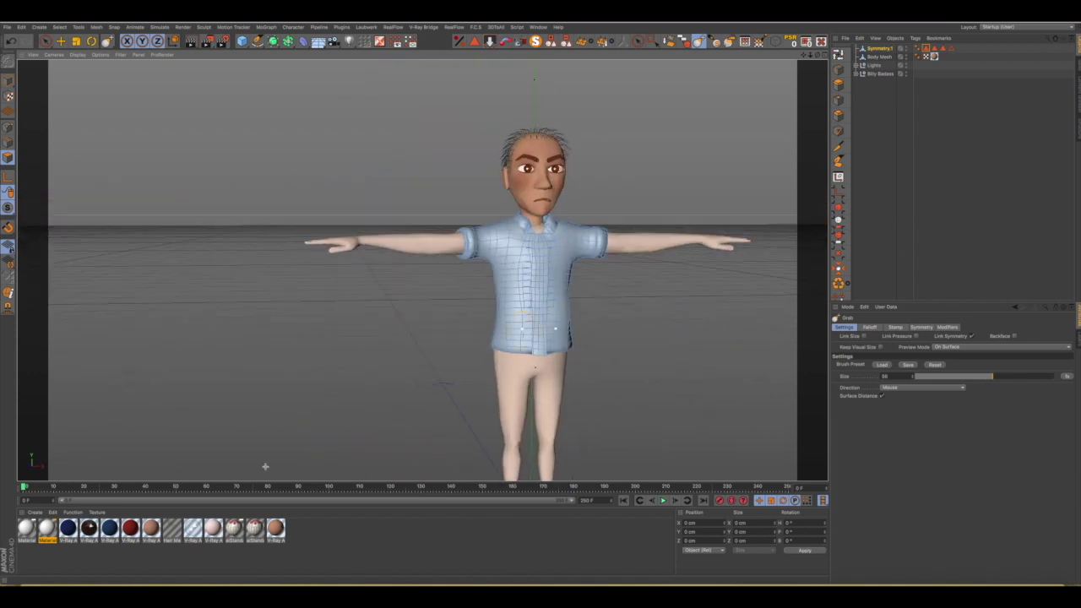
left_click(72, 512)
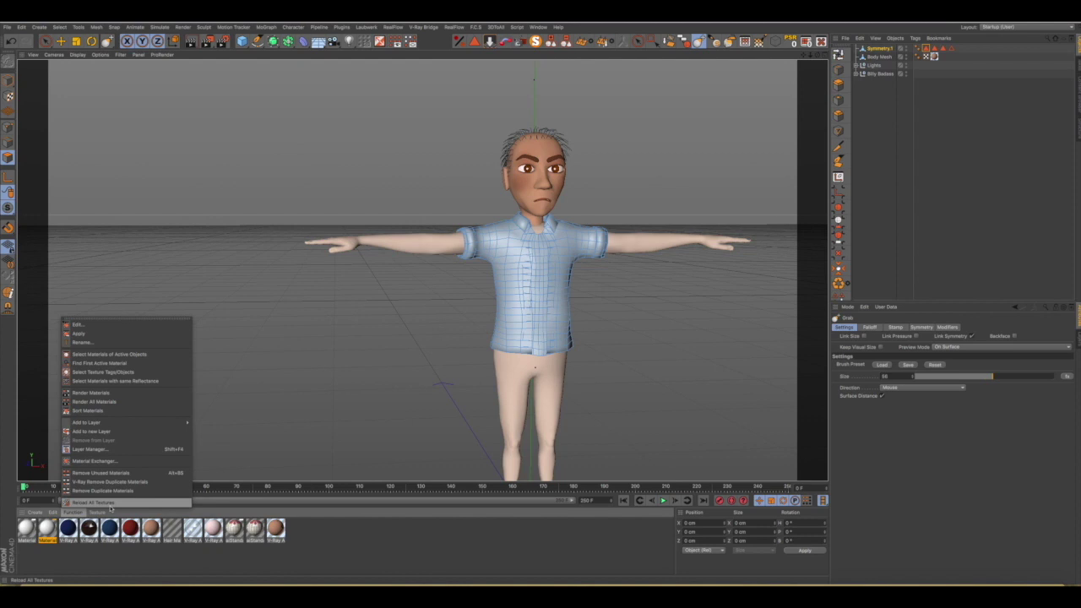
left_click(207, 466)
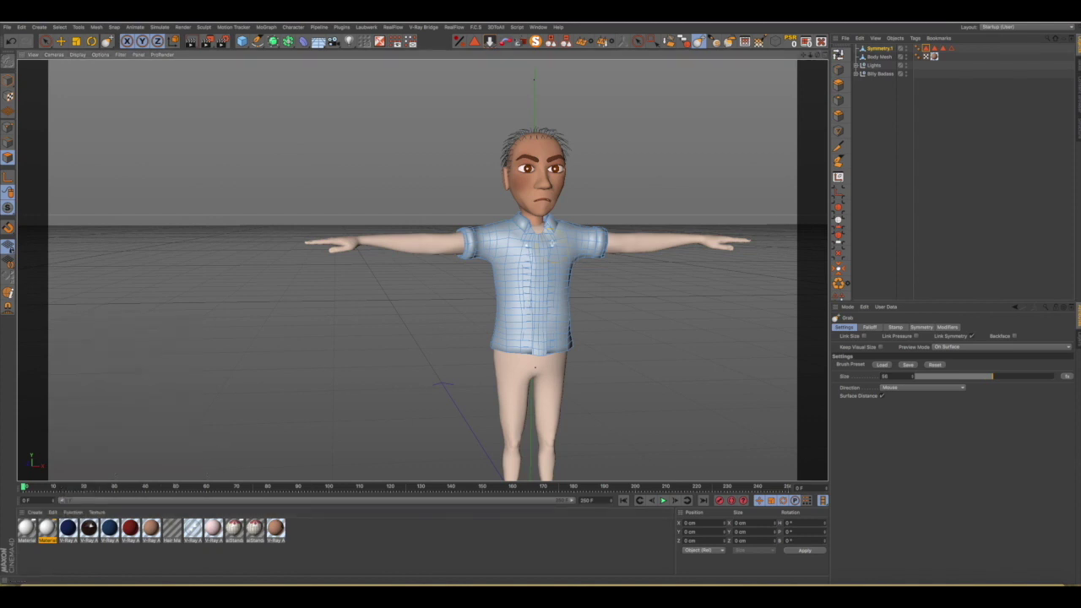
scroll(548, 244, "up", 3)
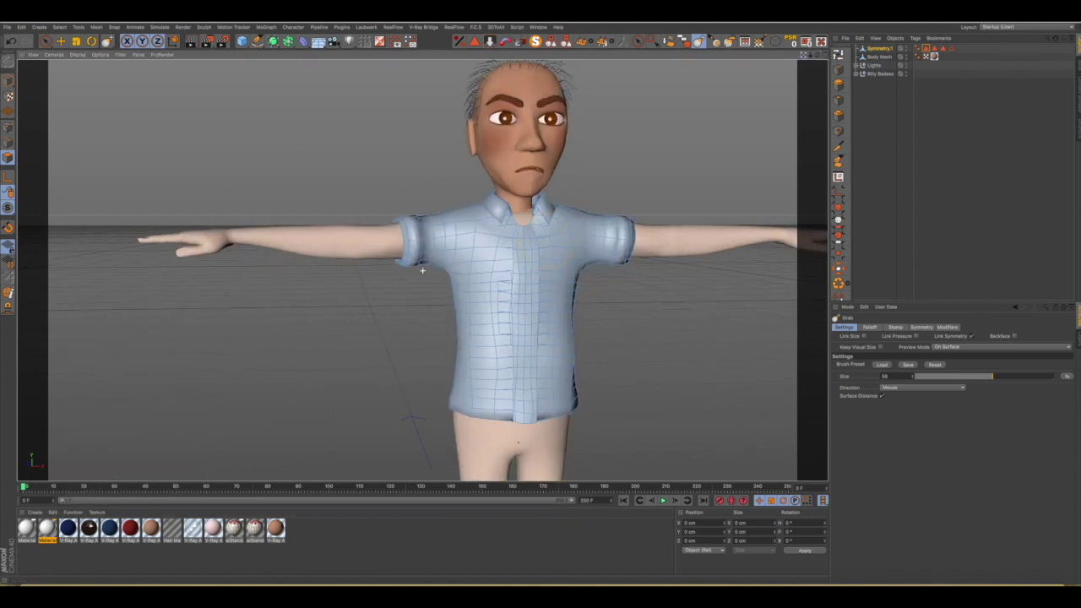
left_click_drag(798, 58, 659, 157)
left_click_drag(392, 279, 385, 277, "alt")
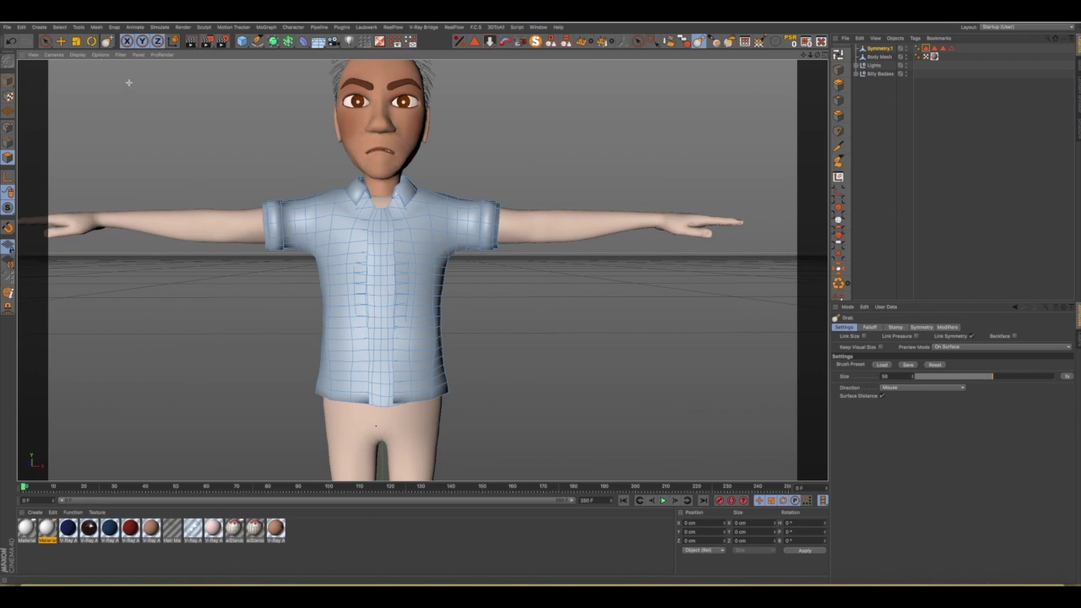
Orbit around the character and browse the viewport display options.
left_click_drag(326, 225, 281, 232, "alt")
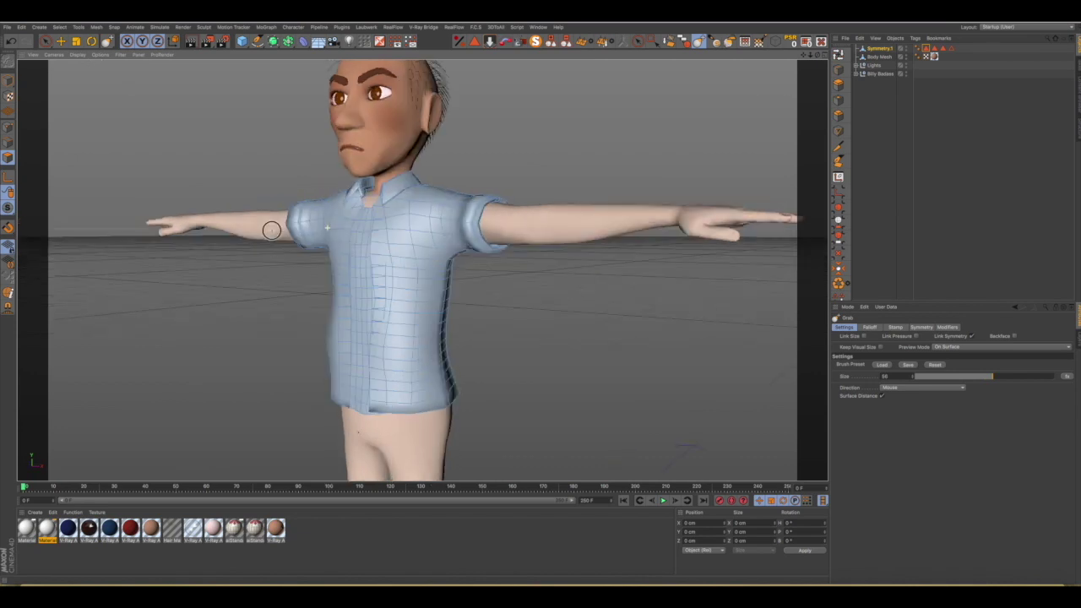
left_click(8, 80)
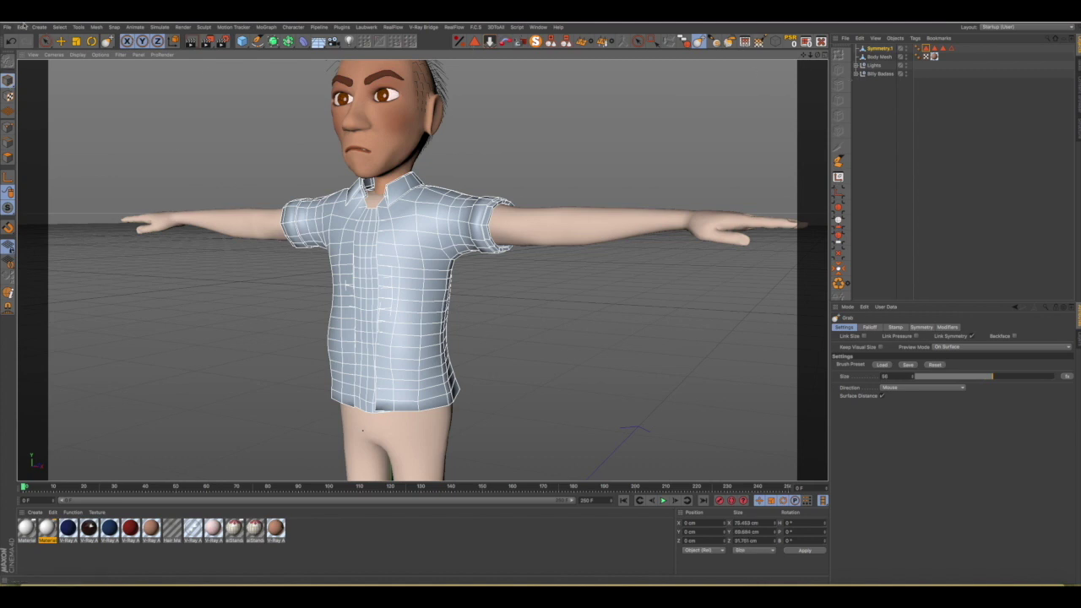
left_click(75, 54)
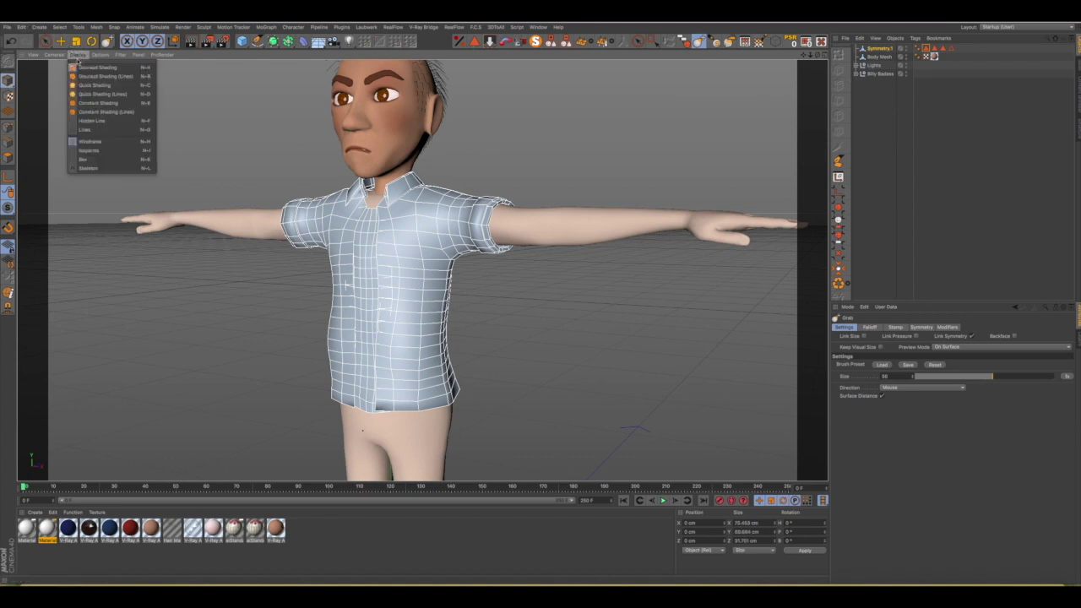
left_click(869, 96)
left_click(870, 96)
mouse_move(403, 261)
left_mouse_down("alt")
mouse_move(500, 211)
mouse_move(592, 231)
mouse_move(608, 260)
mouse_move(587, 249)
mouse_move(702, 241)
mouse_move(548, 212)
mouse_move(309, 244)
mouse_move(289, 261)
mouse_move(379, 285)
left_mouse_up("alt")
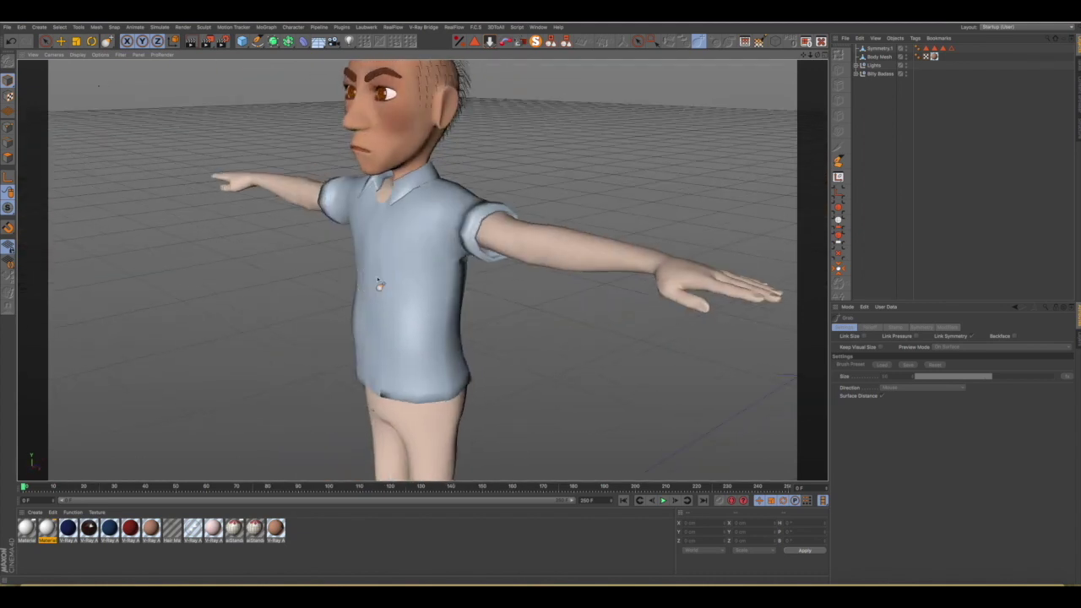
Set the viewport to Gouraud Shading (Lines), return to the front view, and select Symmetry.1.
left_click(77, 55)
left_click(88, 71)
left_click_drag(406, 263, 503, 249, "alt")
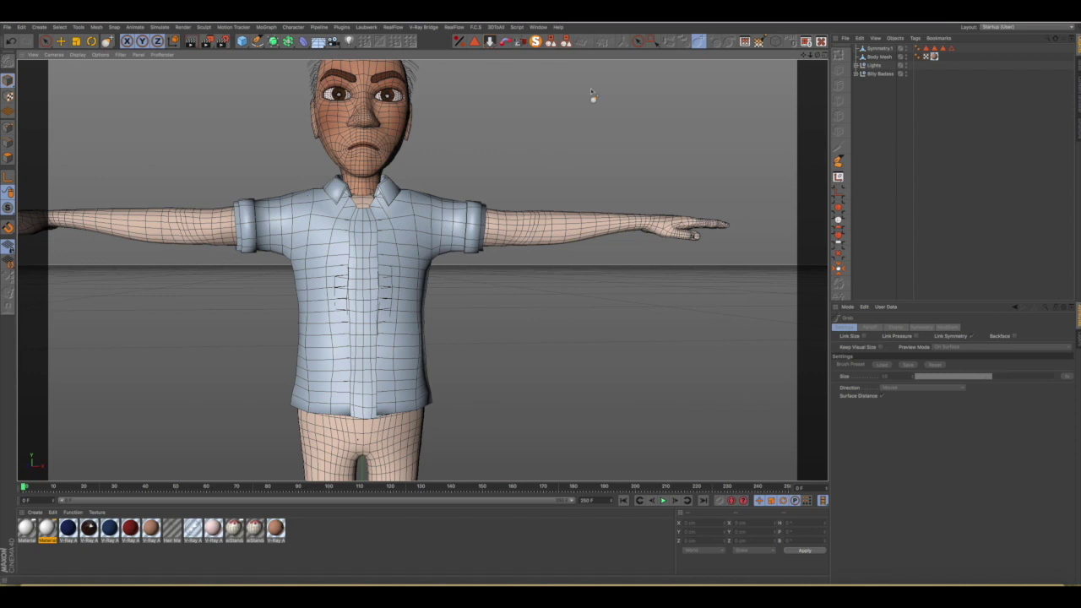
left_click(879, 48)
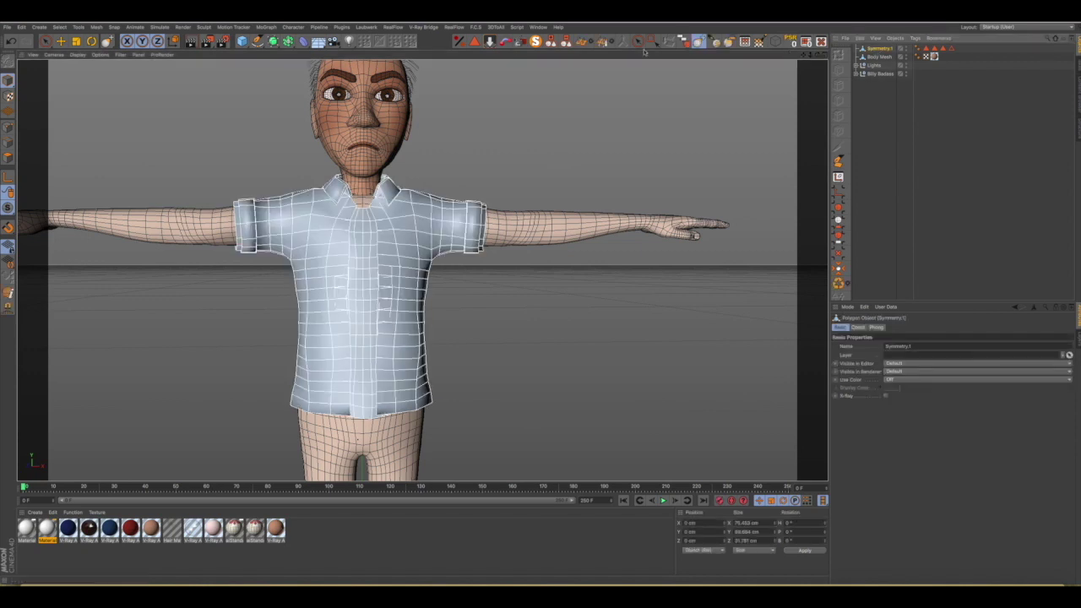
Solo Symmetry.1 with MagicSolo and zoom in on the isolated shirt.
left_click(536, 41)
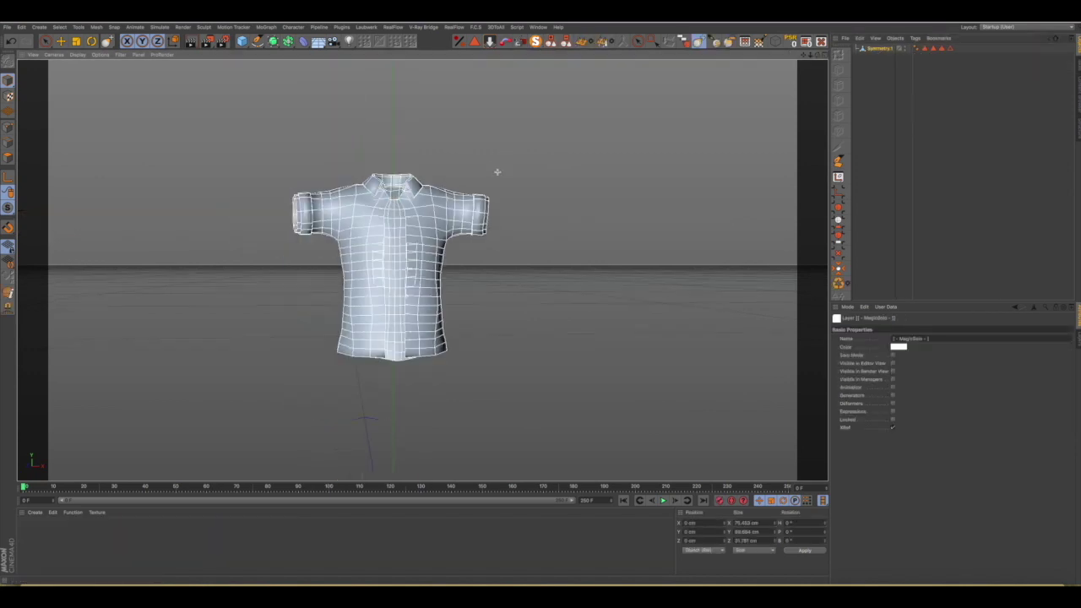
mouse_move(403, 268)
left_mouse_down("alt")
mouse_move(482, 287)
mouse_move(409, 283)
left_mouse_up("alt")
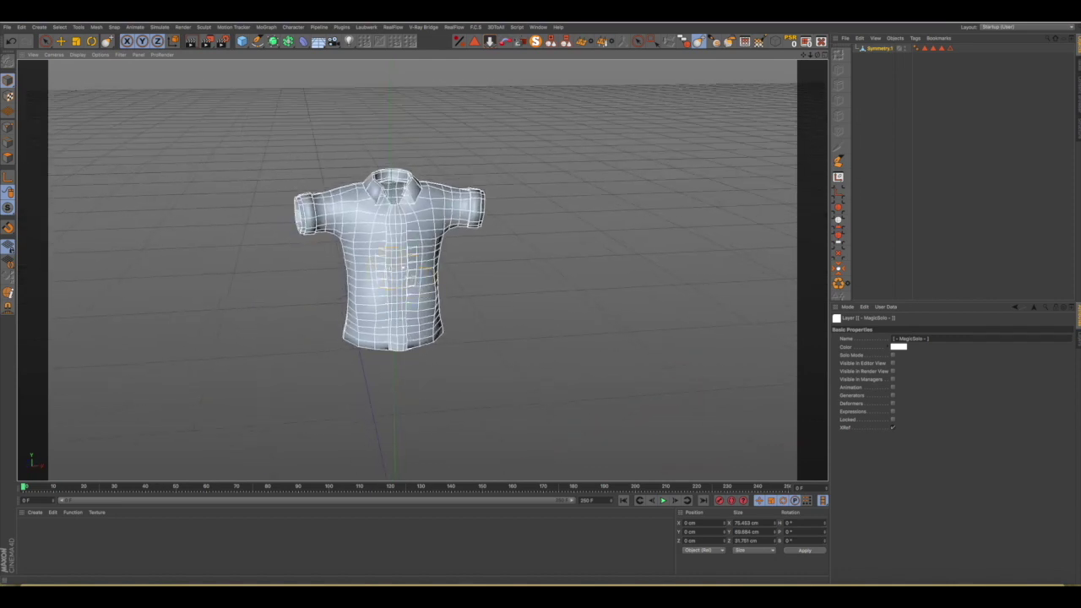
scroll(392, 258, "up", 3)
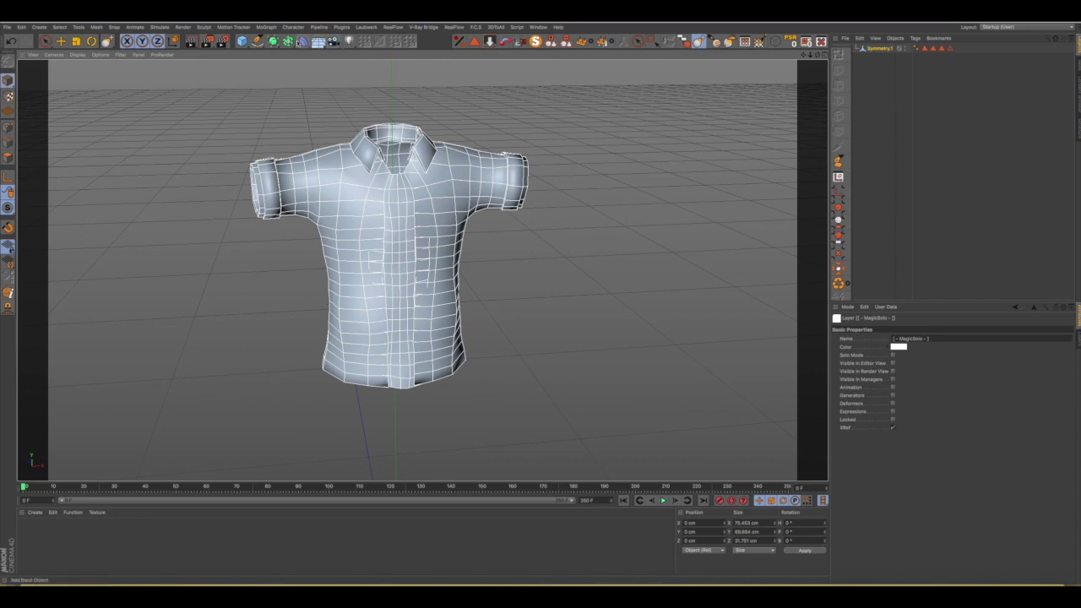
left_click(272, 41)
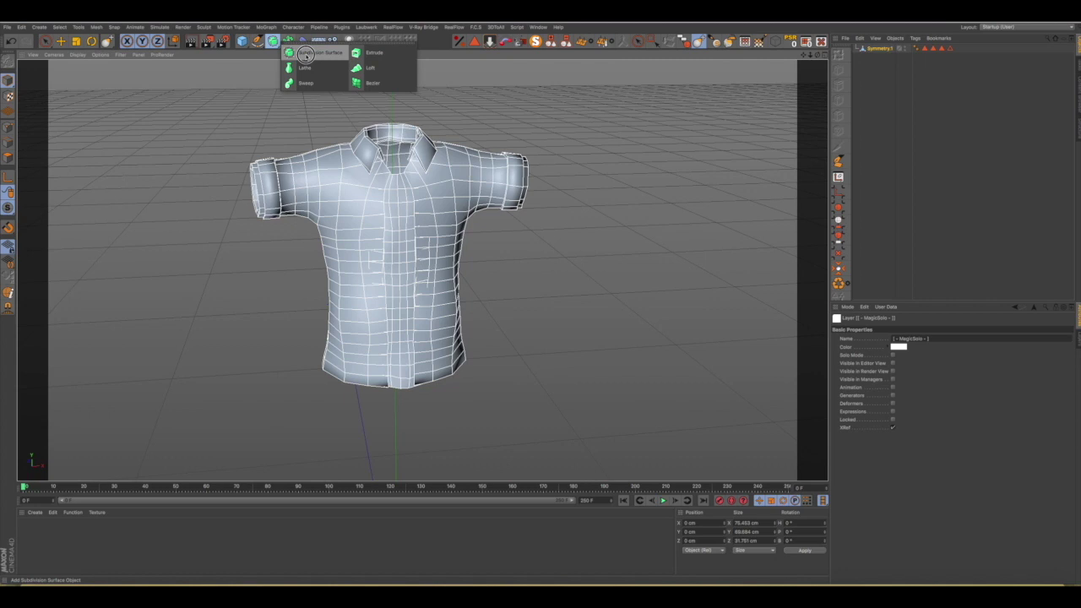
Add a Subdivision Surface, rename Symmetry.1 to Shirt, and nest it under the Subdivision Surface.
left_click(306, 55, "alt")
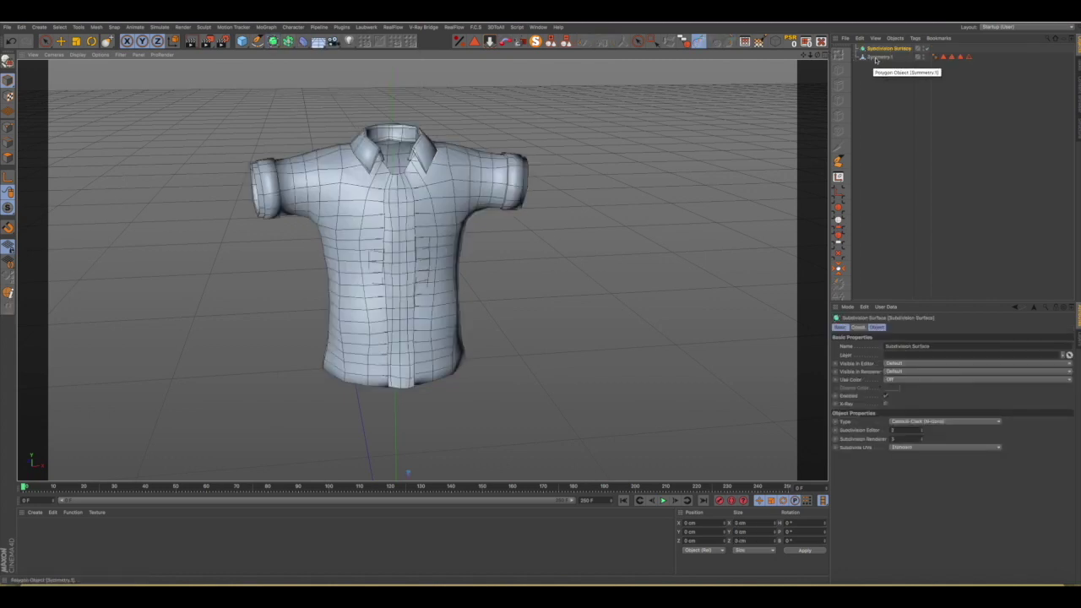
left_click(879, 56)
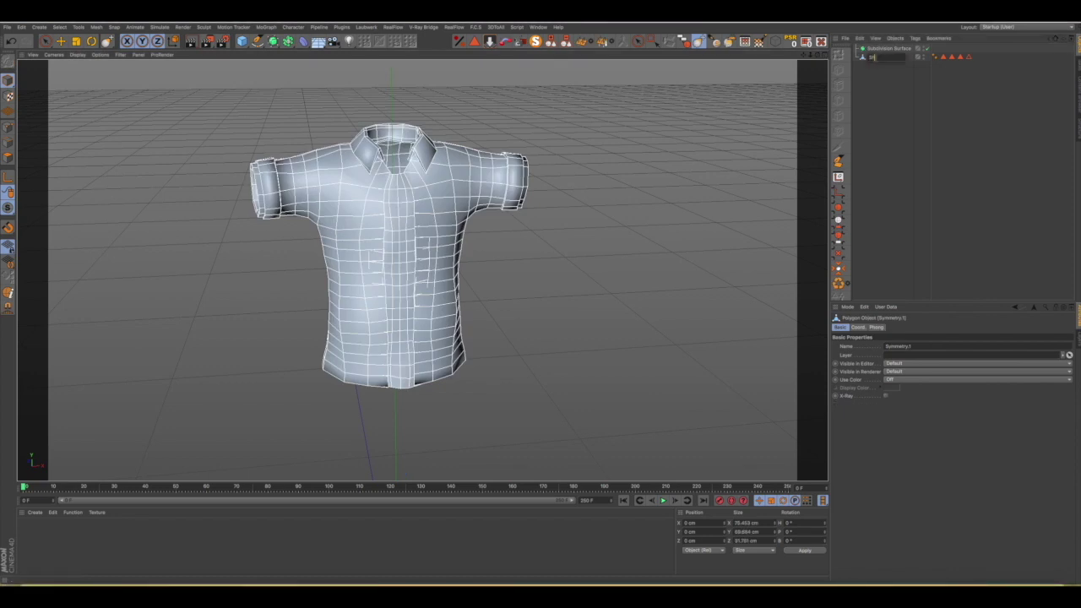
type("Shirt")
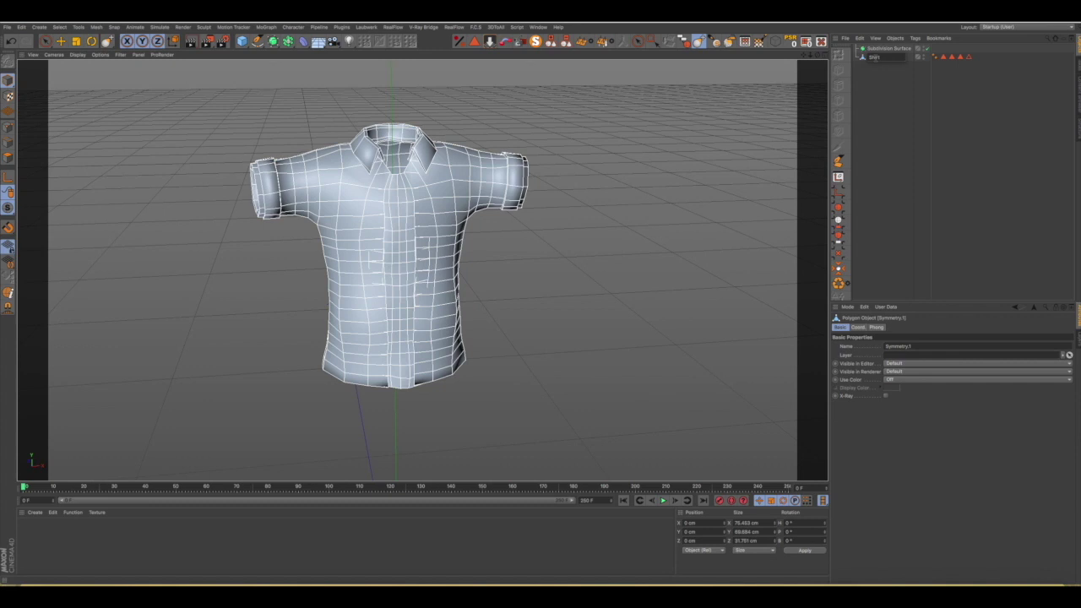
key("Return")
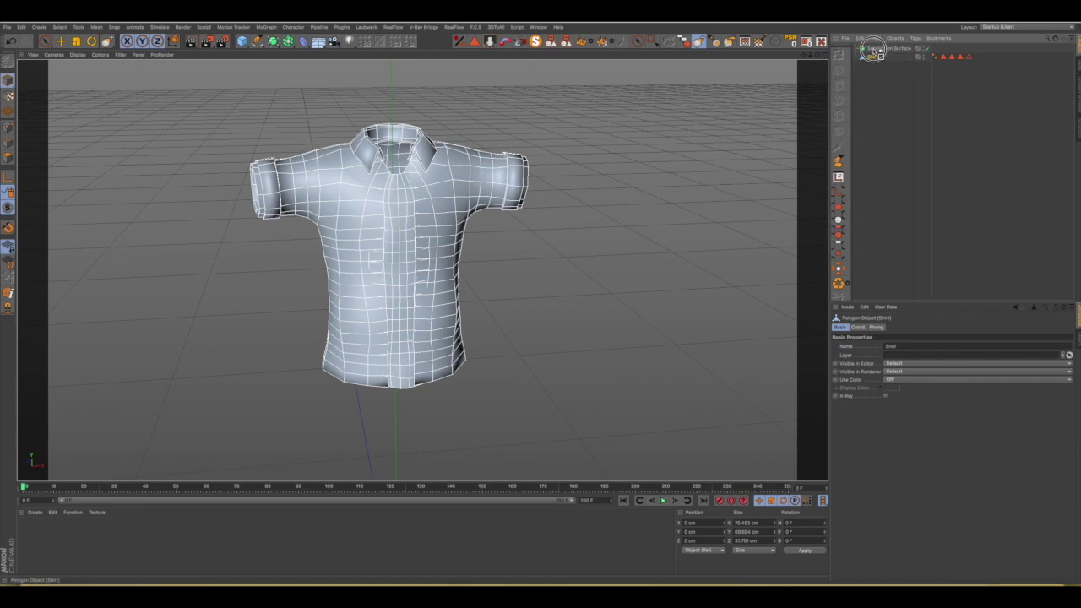
left_click_drag(874, 55, 875, 49)
left_click(875, 49)
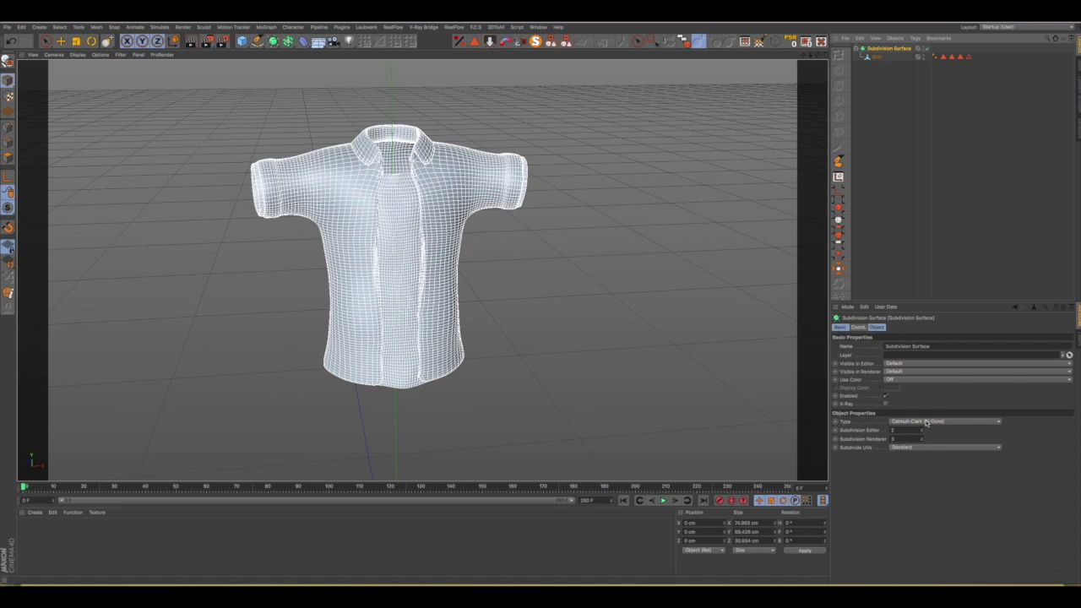
Set the Subdivision Surface's editor and renderer subdivision to 1 and inspect the smoothed collar.
left_click(879, 328)
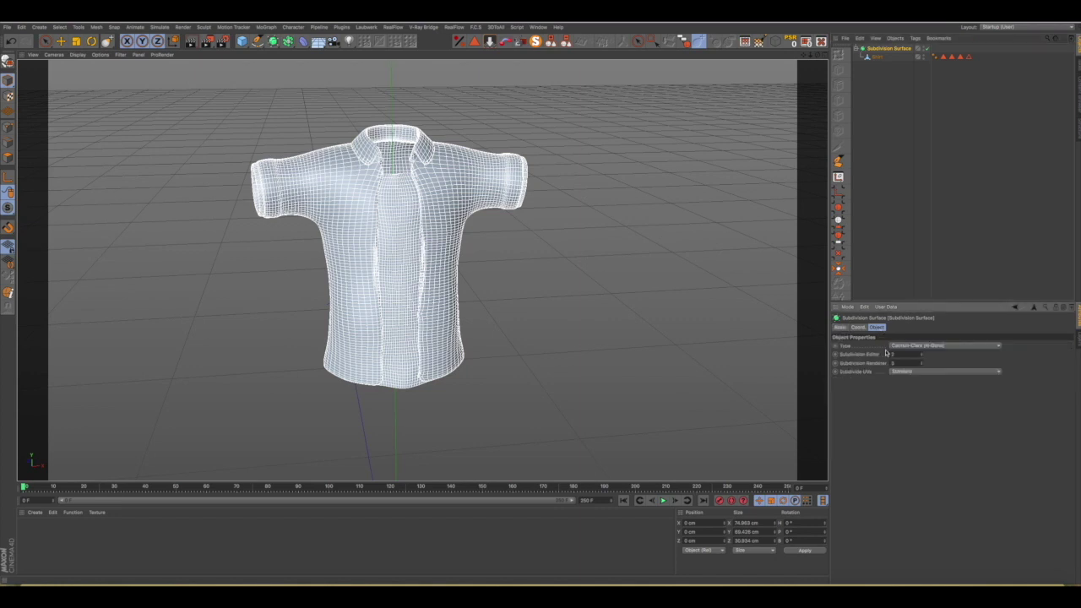
left_click(921, 359)
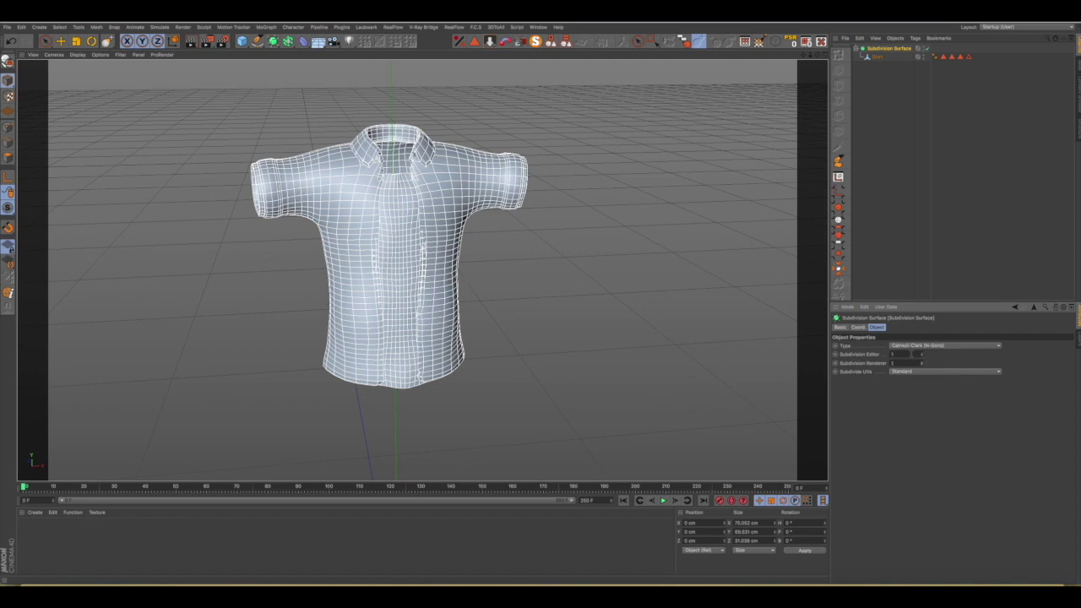
left_click(921, 357)
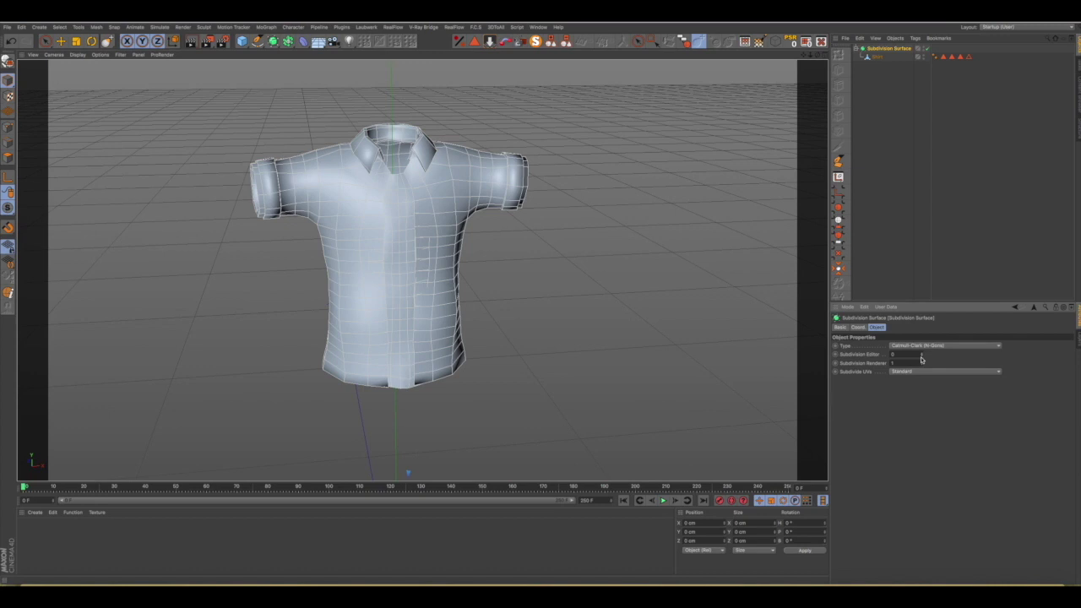
left_click(922, 353)
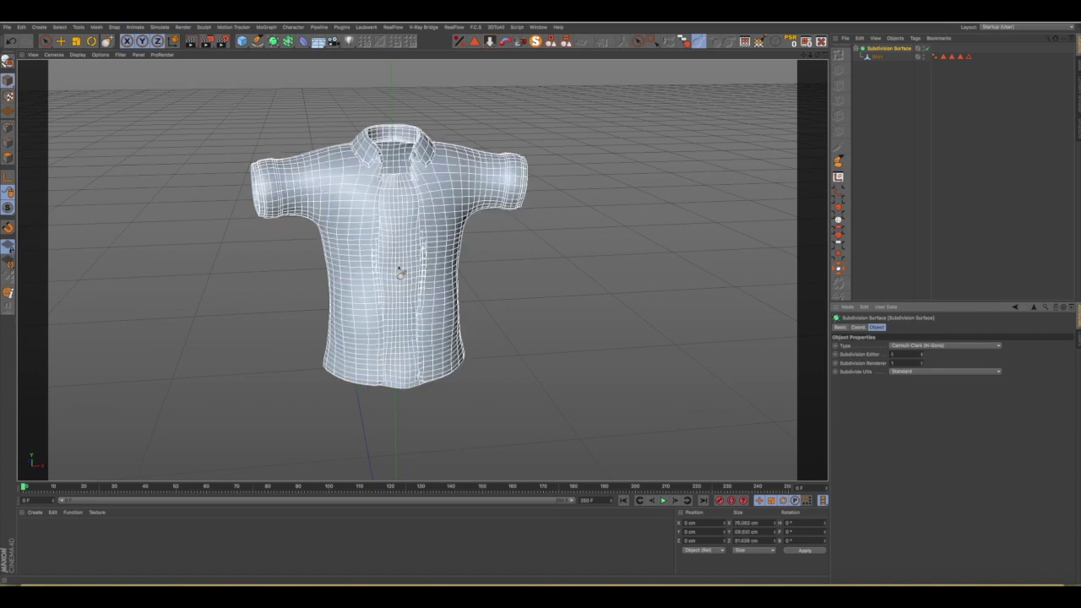
mouse_move(399, 277)
left_mouse_down("alt")
mouse_move(386, 222)
mouse_move(273, 212)
mouse_move(220, 234)
mouse_move(109, 229)
mouse_move(161, 265)
mouse_move(273, 282)
mouse_move(367, 264)
mouse_move(376, 249)
left_mouse_up("alt")
mouse_move(376, 249)
right_mouse_down("alt")
mouse_move(401, 168)
mouse_move(363, 203)
right_mouse_up("alt")
mouse_move(364, 202)
left_mouse_down("alt")
mouse_move(434, 133)
mouse_move(583, 164)
mouse_move(547, 154)
mouse_move(497, 160)
mouse_move(511, 174)
mouse_move(500, 192)
mouse_move(552, 186)
mouse_move(560, 217)
mouse_move(483, 217)
mouse_move(541, 211)
left_mouse_up("alt")
scroll(555, 194, "down", 3)
scroll(559, 202, "down", 5)
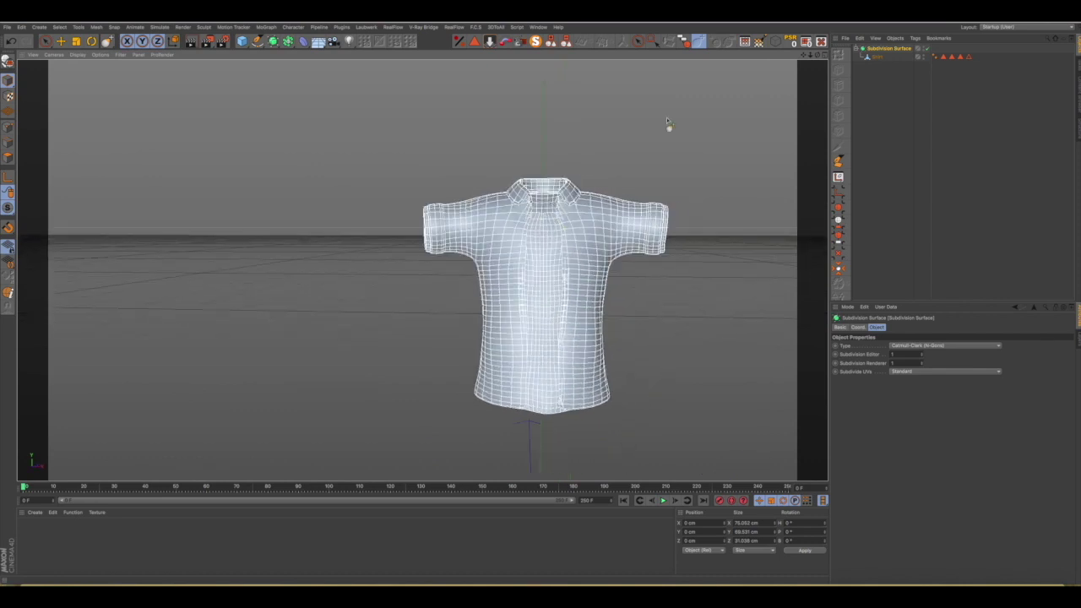
left_click_drag(806, 55, 159, 56)
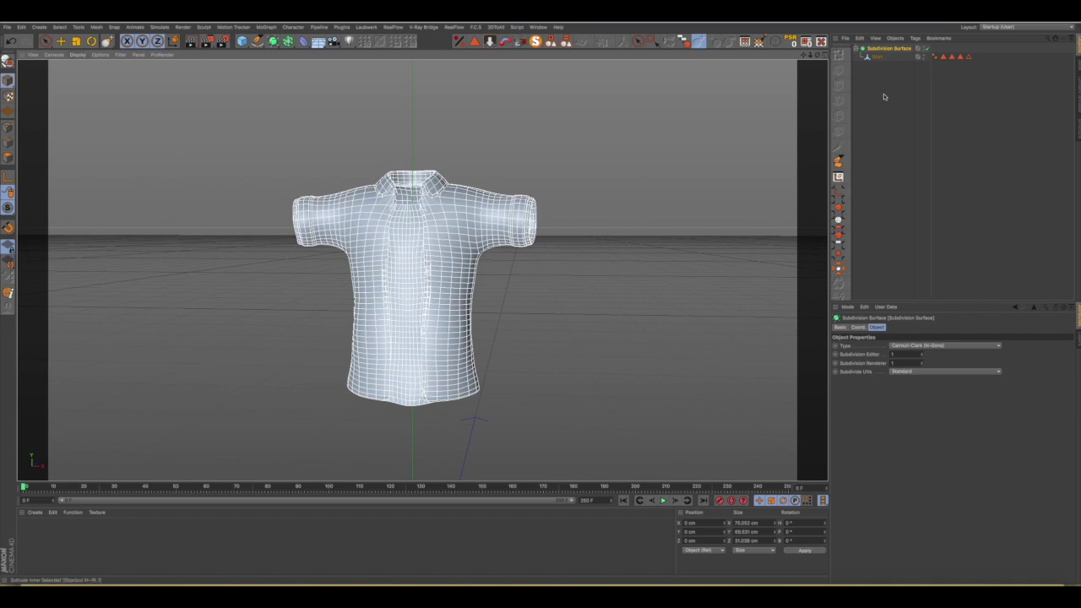
Duplicate the Subdivision Surface and rename the duplicate to Copy.
left_click(857, 49)
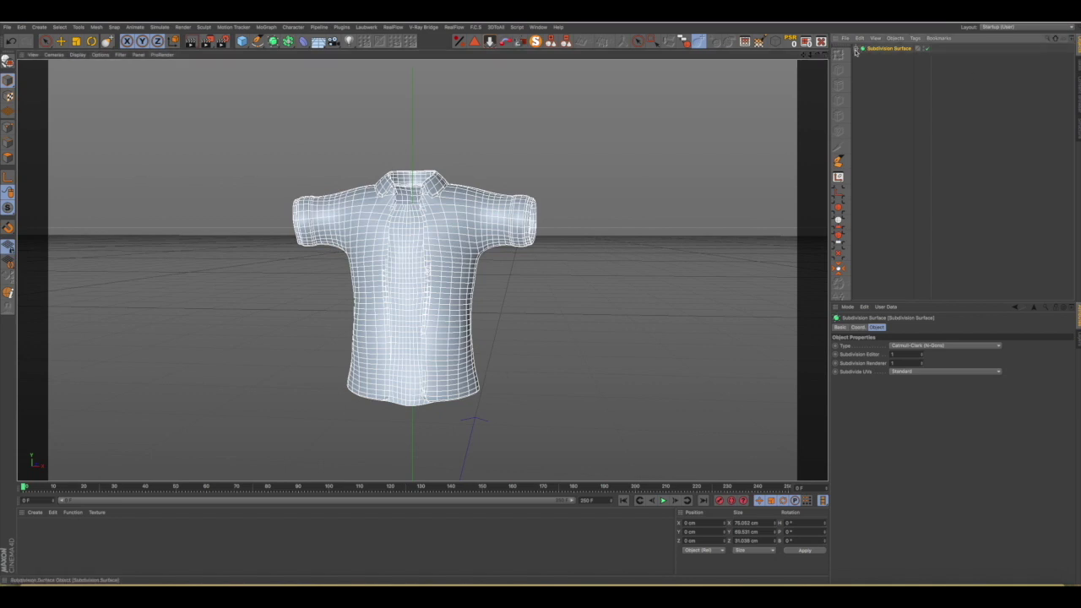
left_click_drag(867, 51, 870, 57, "ctrl")
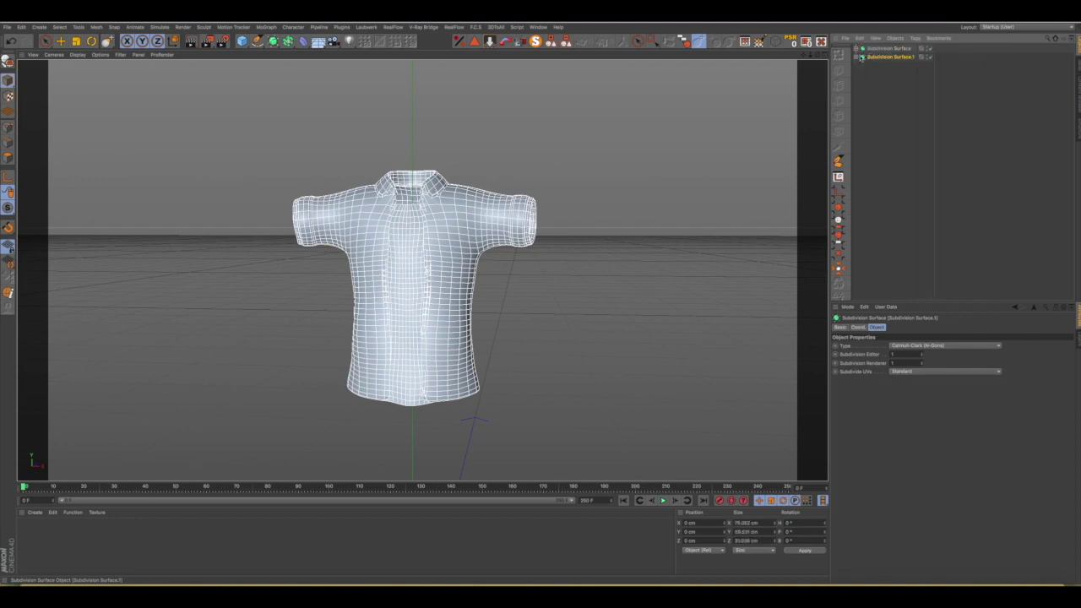
double_click(878, 56)
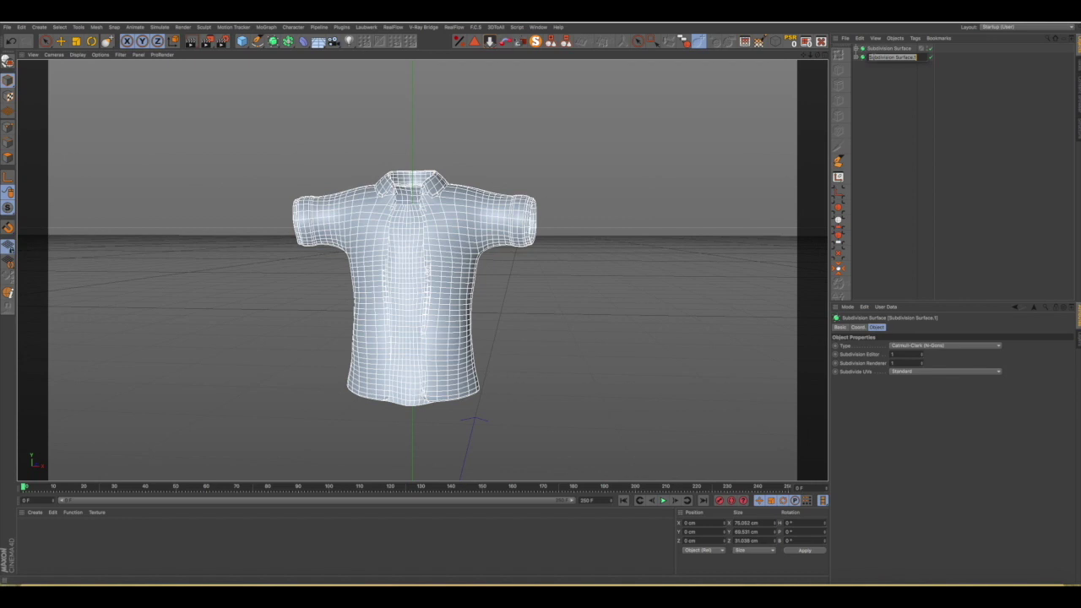
key("BackSpace")
type("Copy")
key("Return")
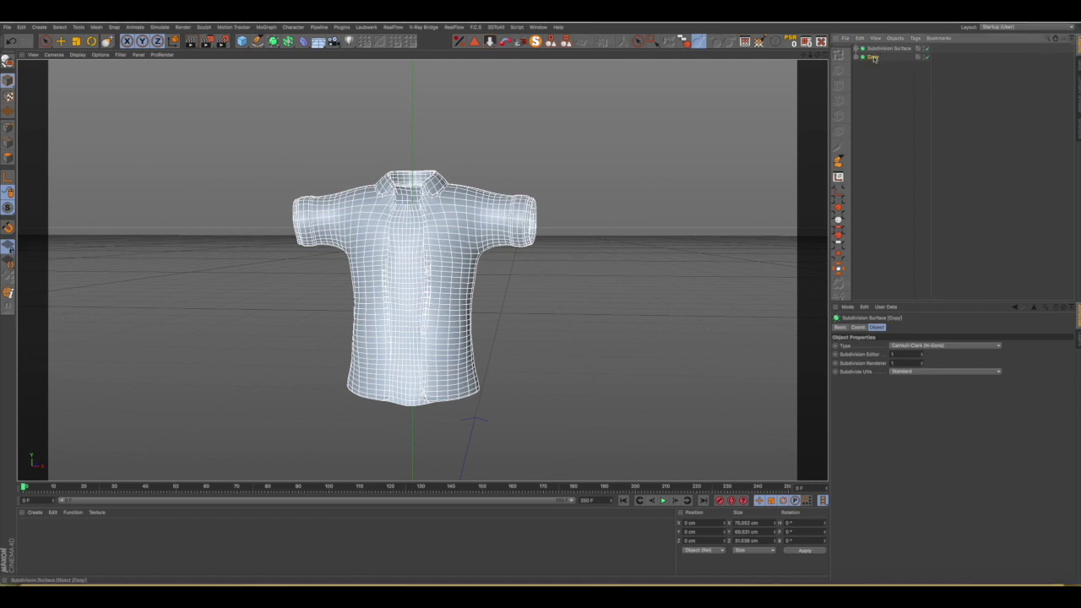
Bake the subdivided shirt with Connect Objects + Delete, disable Copy, and rename the result Shirt.
left_click(857, 48)
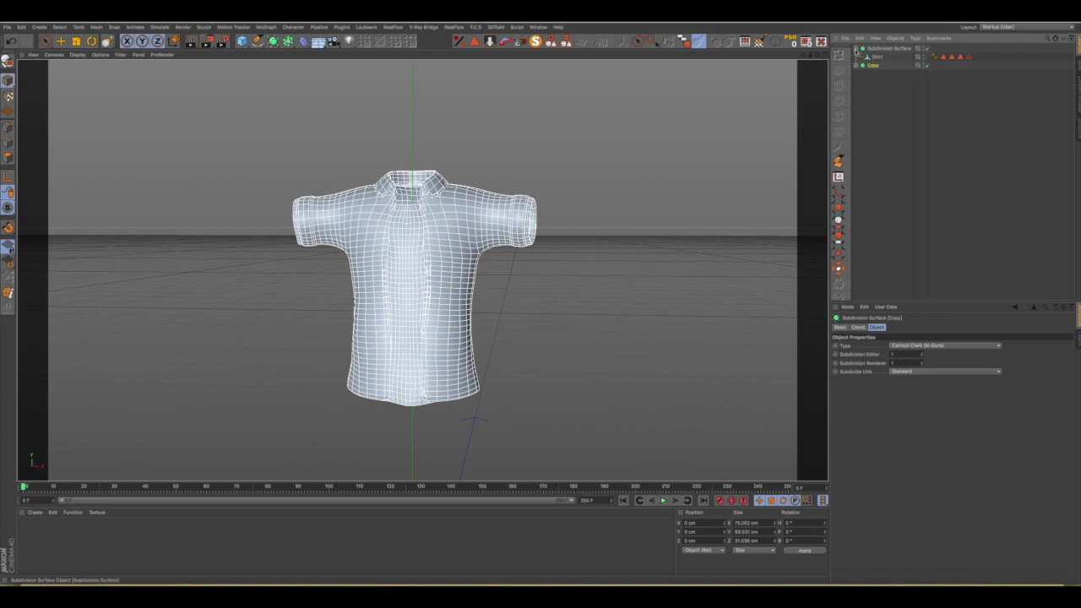
left_click(877, 57, "ctrl")
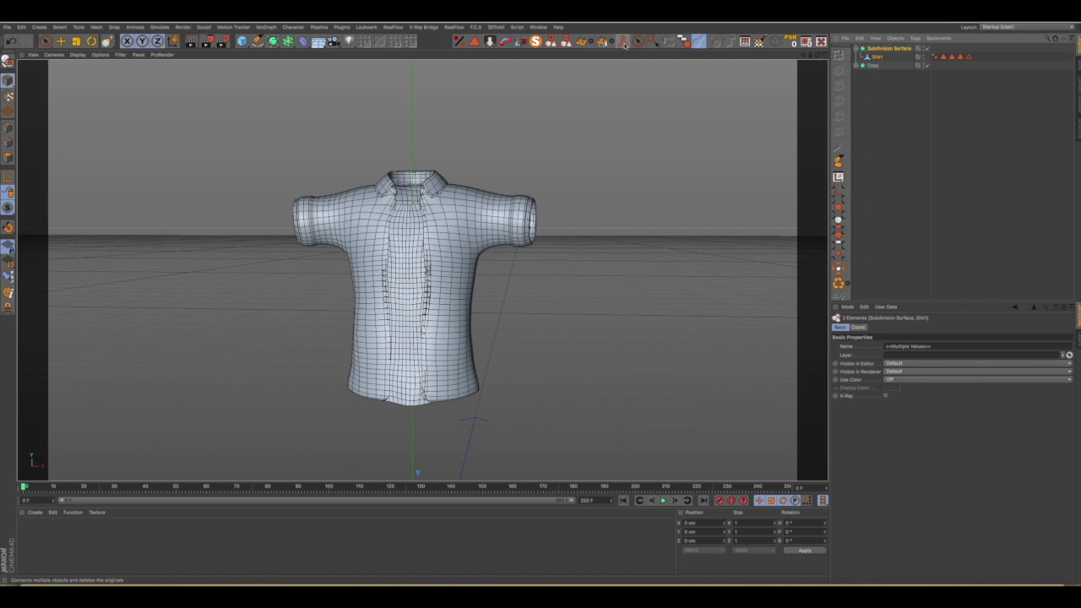
left_click(624, 44)
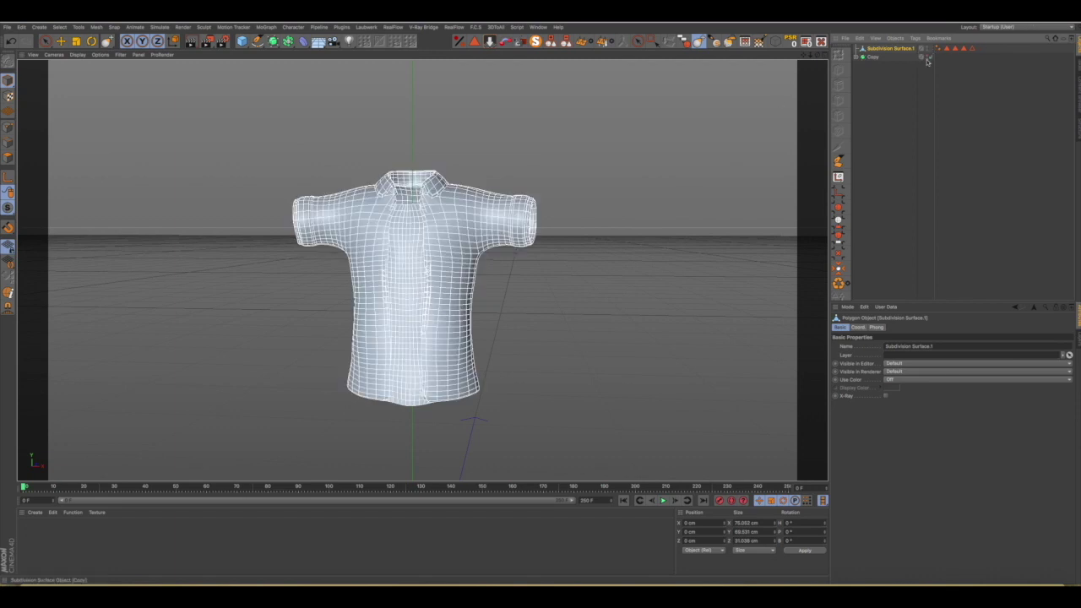
left_click(931, 56)
double_click(872, 49)
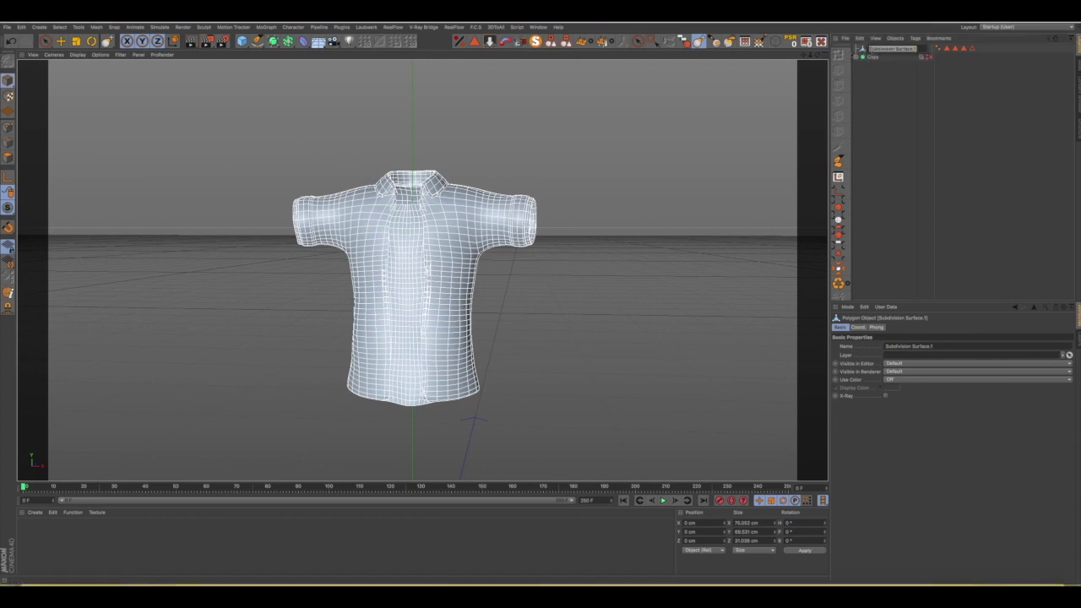
type("Shi")
type("rt")
key("Return")
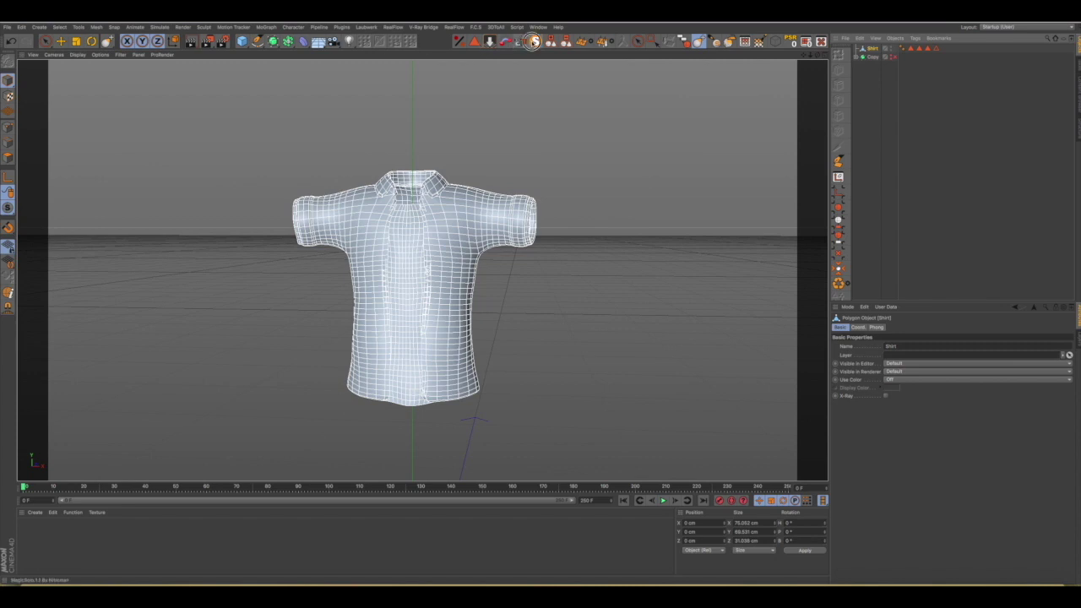
Orbit and zoom around the baked shirt to inspect it from several angles.
mouse_move(541, 271)
left_mouse_down("alt")
mouse_move(466, 260)
mouse_move(407, 274)
mouse_move(475, 278)
left_mouse_up("alt")
scroll(406, 274, "up", 3)
scroll(406, 274, "up", 2)
scroll(457, 319, "up", 2)
mouse_move(377, 319)
left_mouse_down("alt")
mouse_move(415, 321)
mouse_move(200, 324)
mouse_move(304, 336)
left_mouse_up("alt")
scroll(278, 324, "up", 2)
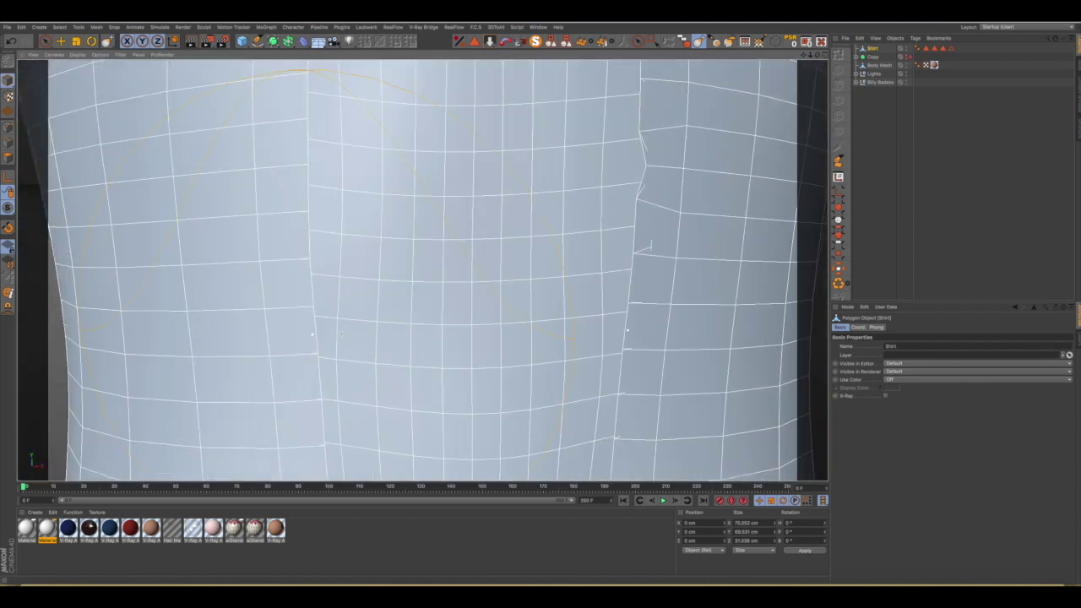
scroll(338, 333, "down", 2)
scroll(355, 331, "down", 2)
scroll(370, 330, "down", 1)
scroll(370, 329, "down", 2)
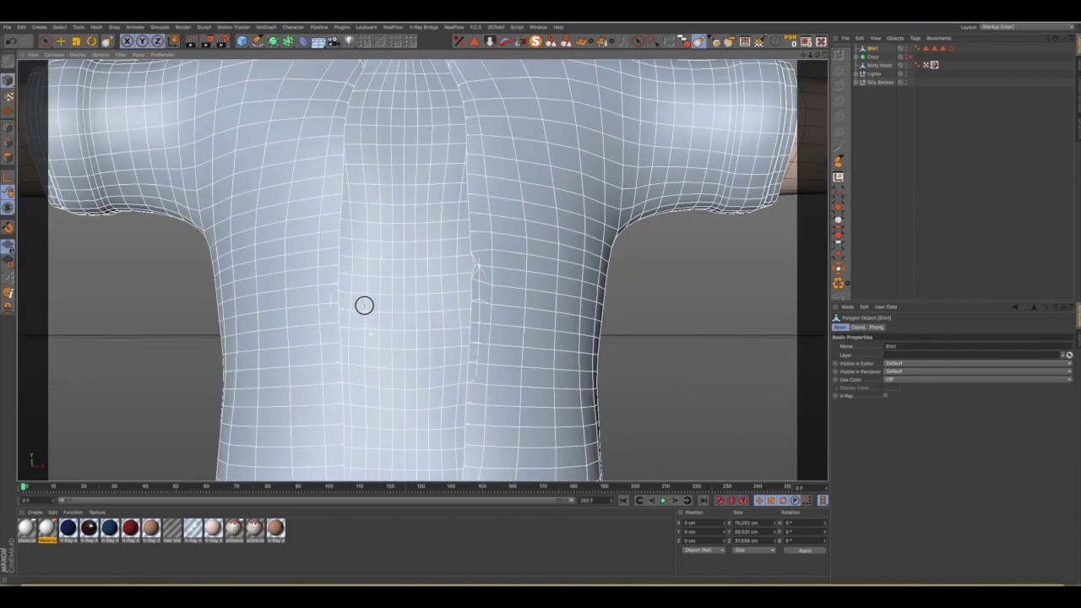
scroll(368, 308, "down", 1)
scroll(380, 321, "down", 2)
scroll(390, 327, "down", 1)
mouse_move(390, 327)
left_mouse_down("alt")
mouse_move(442, 335)
mouse_move(441, 176)
mouse_move(294, 180)
left_mouse_up("alt")
scroll(331, 179, "down", 5)
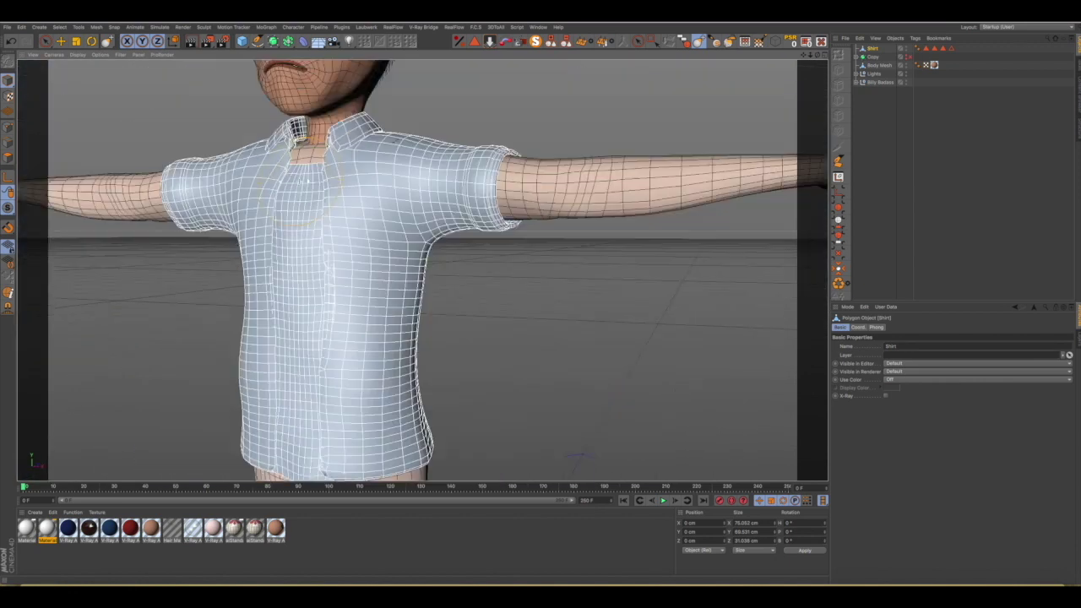
scroll(325, 195, "up", 2)
scroll(323, 206, "up", 3)
left_click_drag(322, 206, 287, 211, "alt")
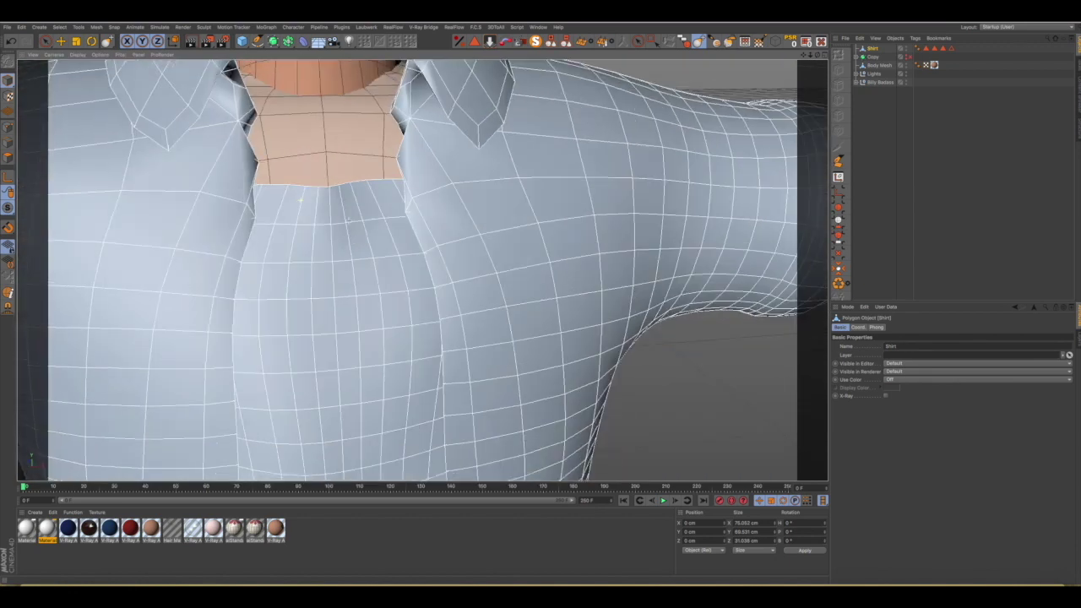
scroll(321, 199, "down", 3)
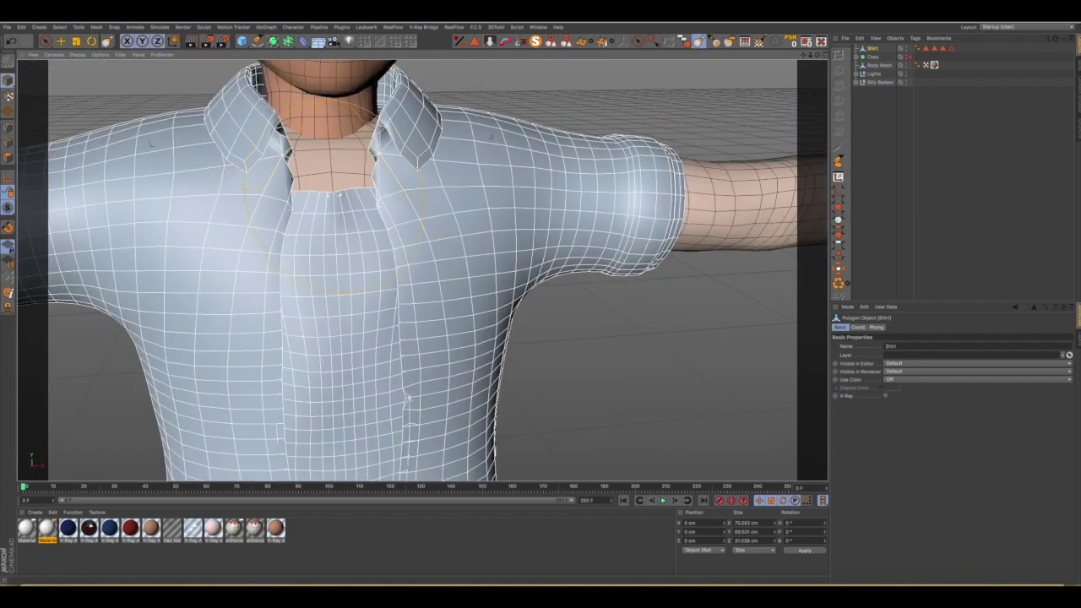
scroll(309, 203, "up", 3)
scroll(306, 197, "down", 2)
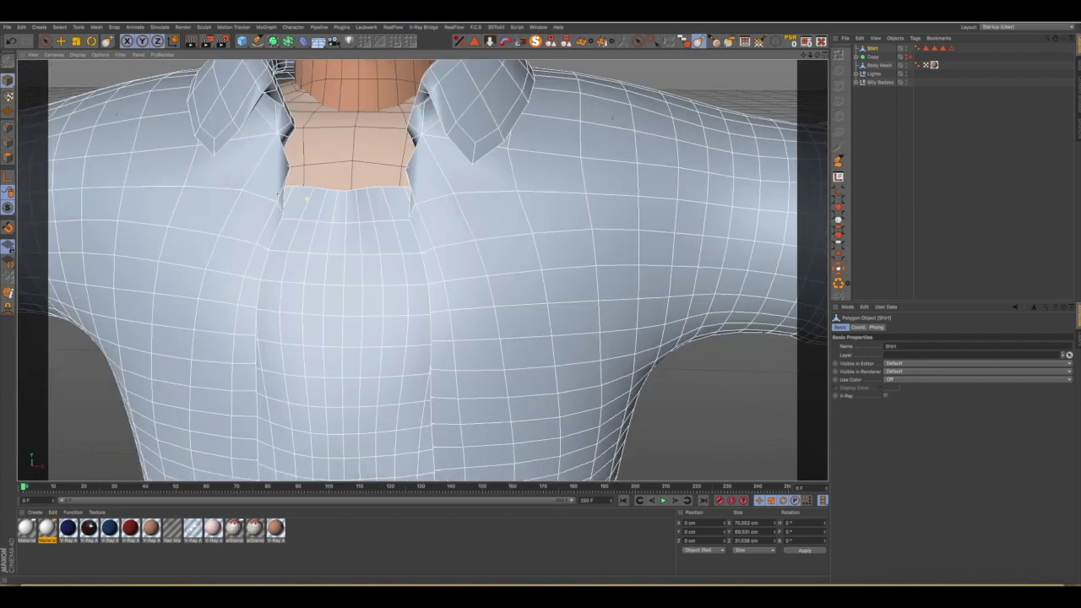
scroll(268, 177, "up", 4)
left_click_drag(268, 177, 121, 162, "alt")
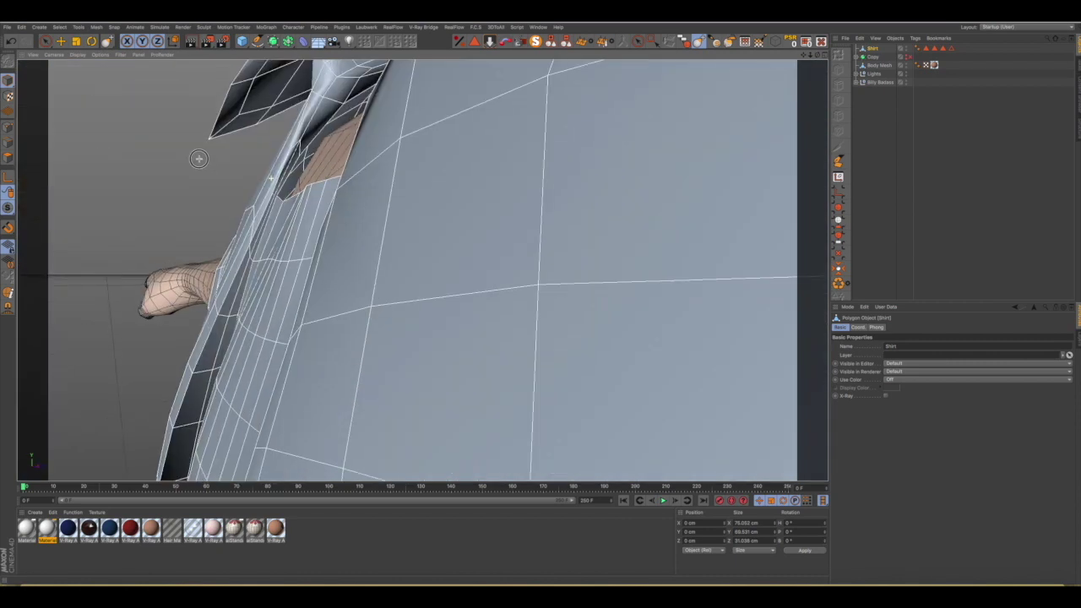
Switch to Points mode, pick the Grab brush, and solo the Shirt with MagicSolo.
left_click(8, 128)
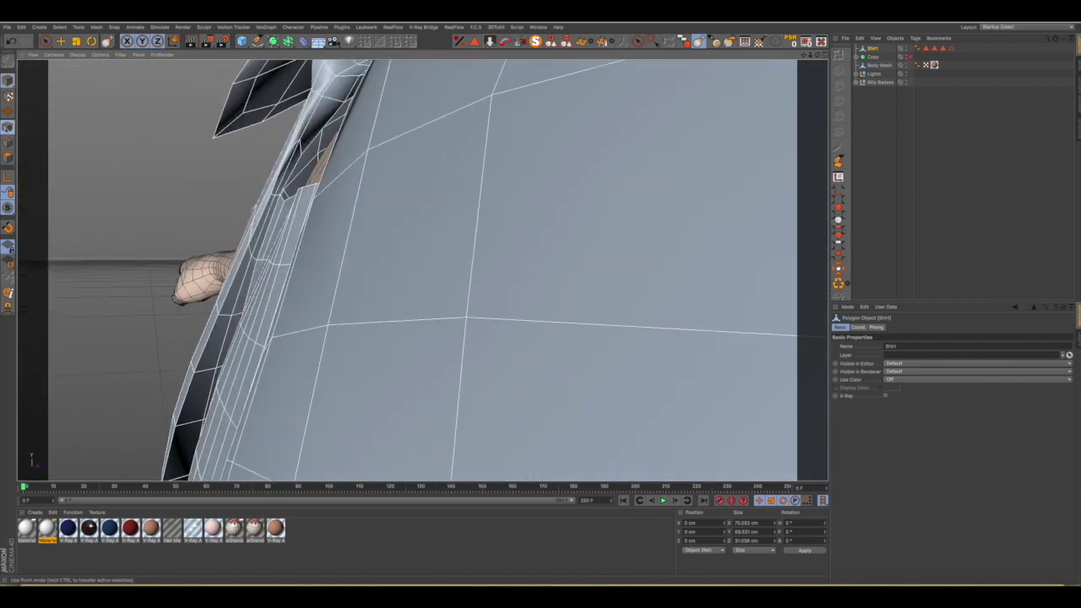
scroll(267, 174, "up", 1)
left_click(697, 40)
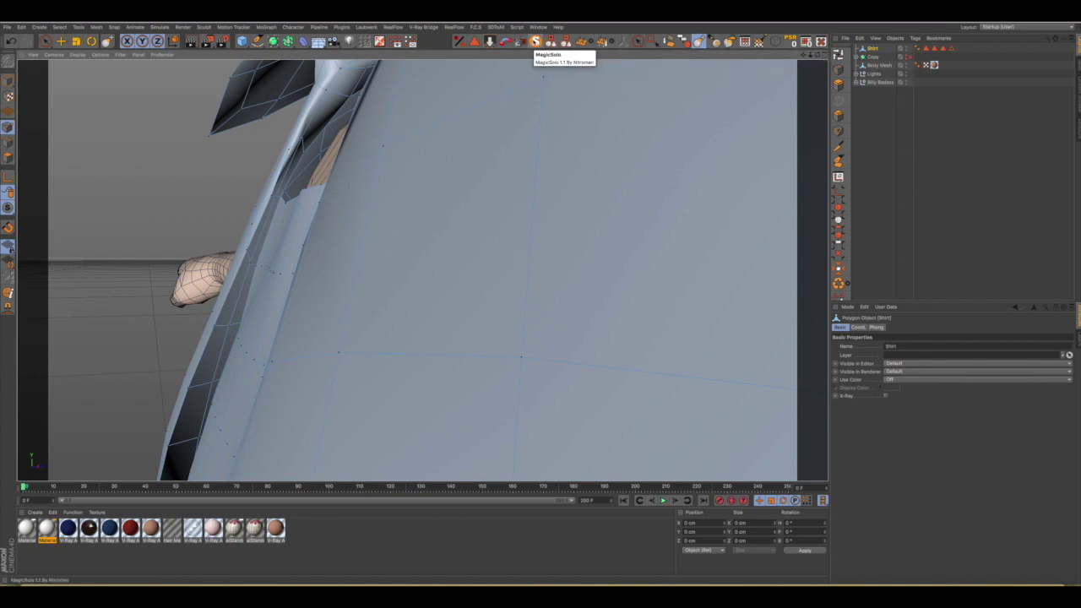
left_click(536, 43)
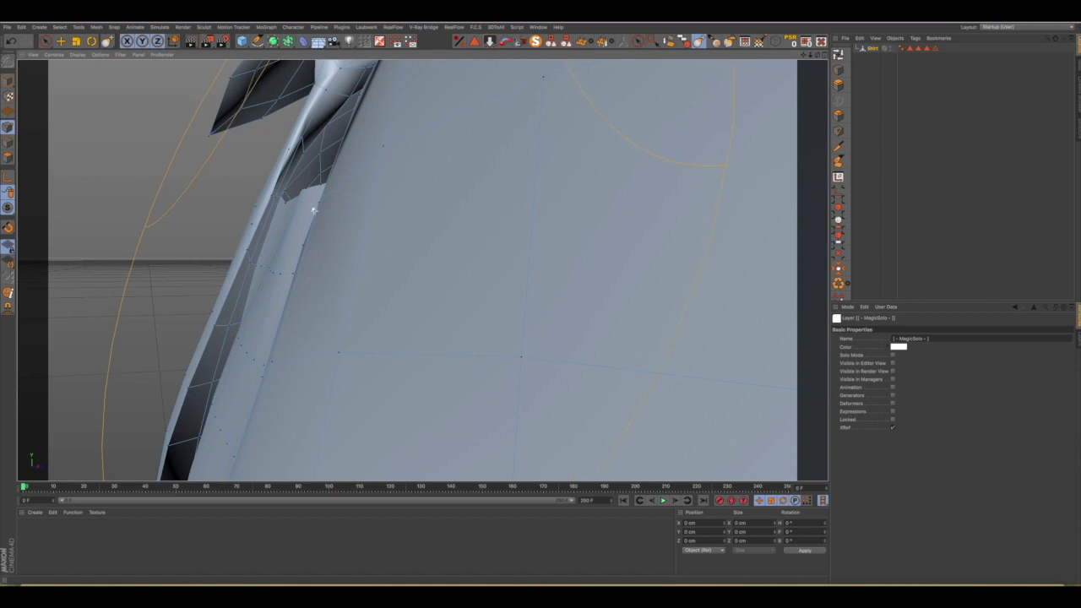
scroll(312, 209, "down", 4)
scroll(312, 209, "down", 3)
mouse_move(311, 212)
left_mouse_down("alt")
mouse_move(560, 220)
mouse_move(384, 287)
left_mouse_up("alt")
scroll(429, 273, "down", 3)
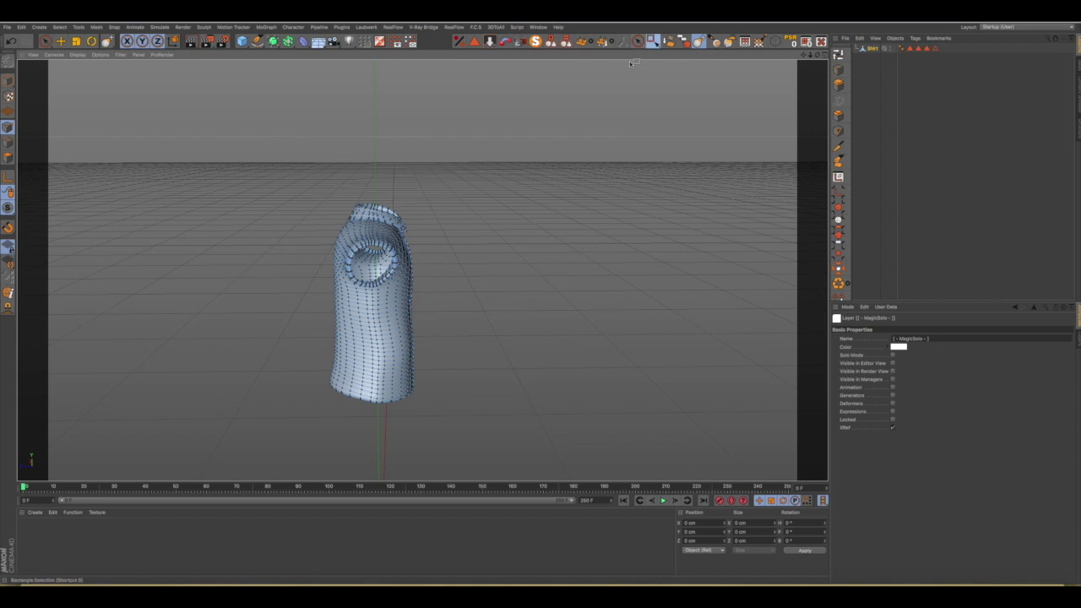
Box-select the points on the left half of the shirt and delete them.
key("0")
left_click_drag(325, 163, 385, 423)
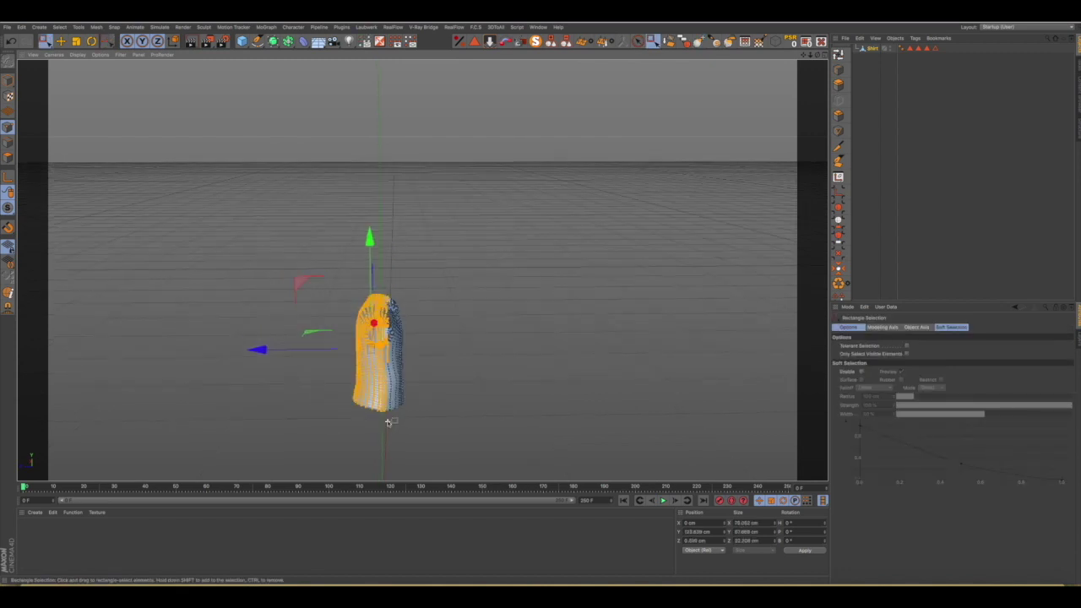
left_click(9, 157)
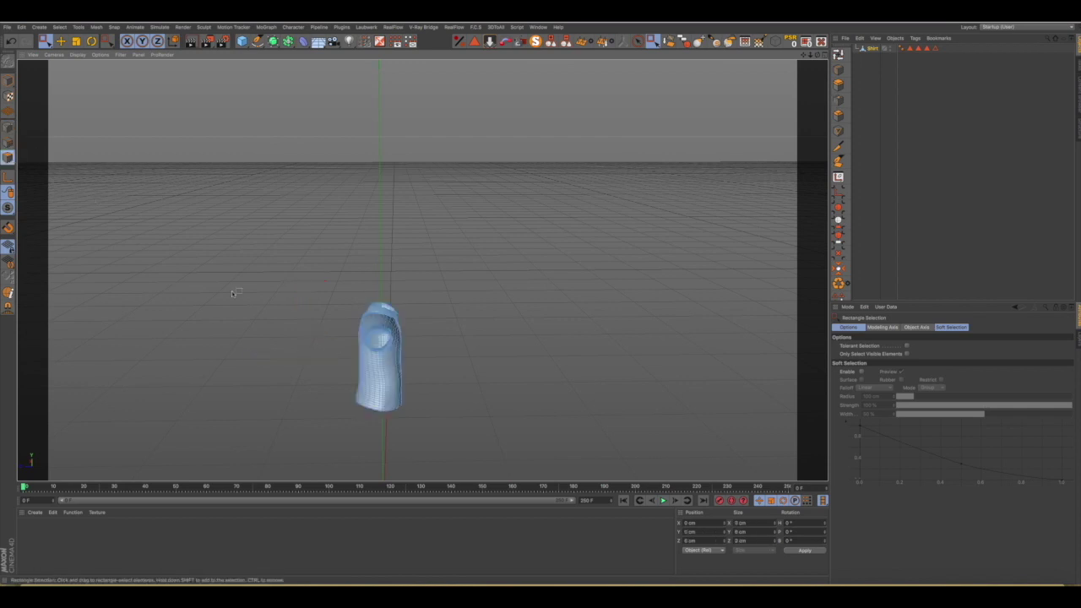
left_click_drag(369, 383, 351, 259, "alt")
left_click_drag(331, 395, 394, 452)
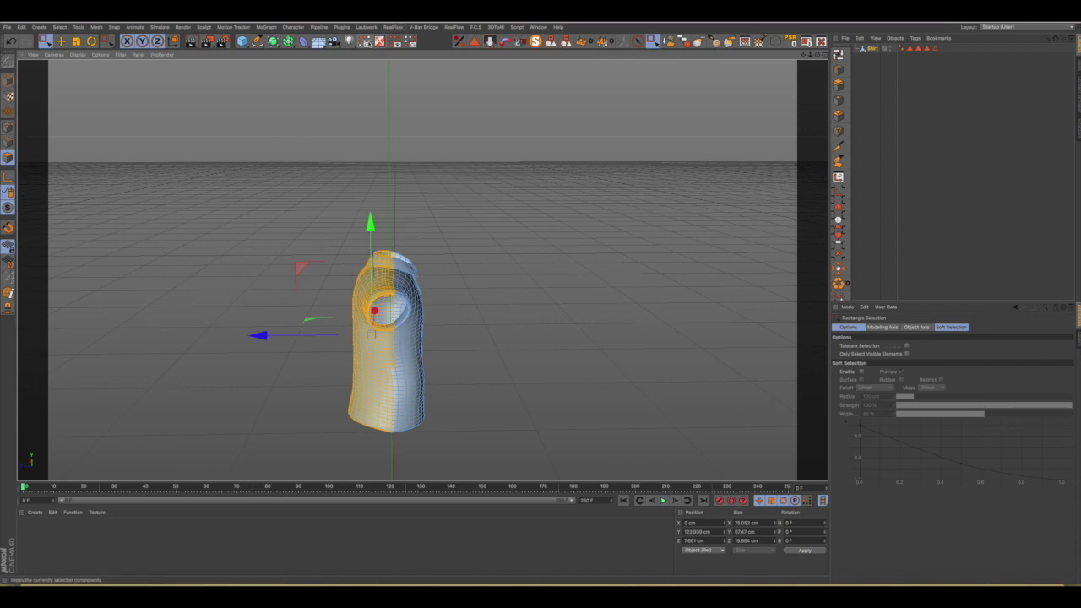
key("Delete")
Inspect the remaining half, return to Points mode, and activate the Grab brush.
left_click_drag(414, 347, 548, 332, "alt")
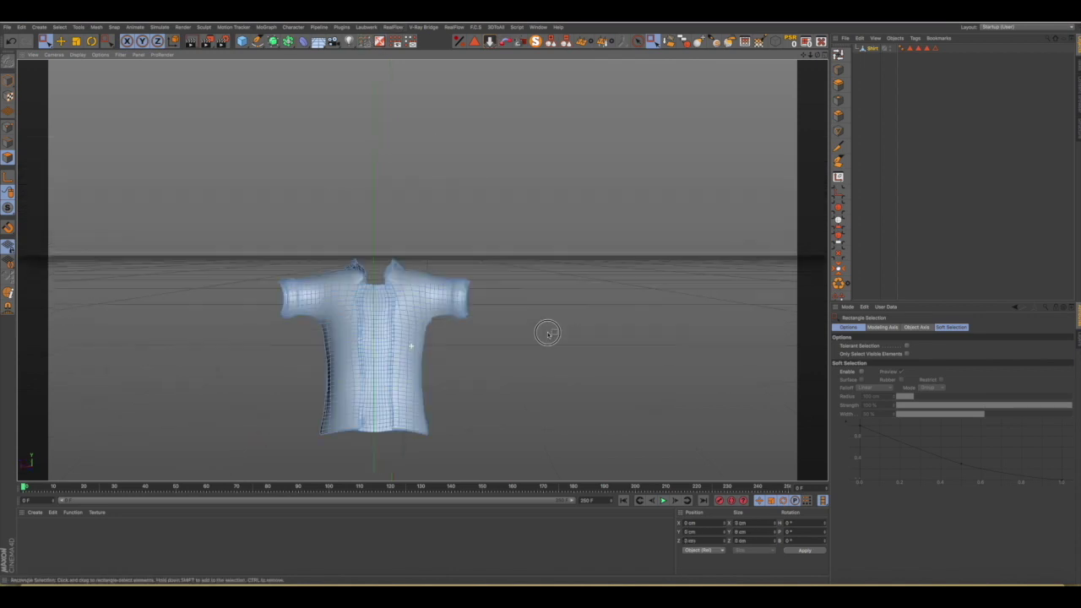
scroll(376, 322, "up", 5)
scroll(377, 322, "up", 2)
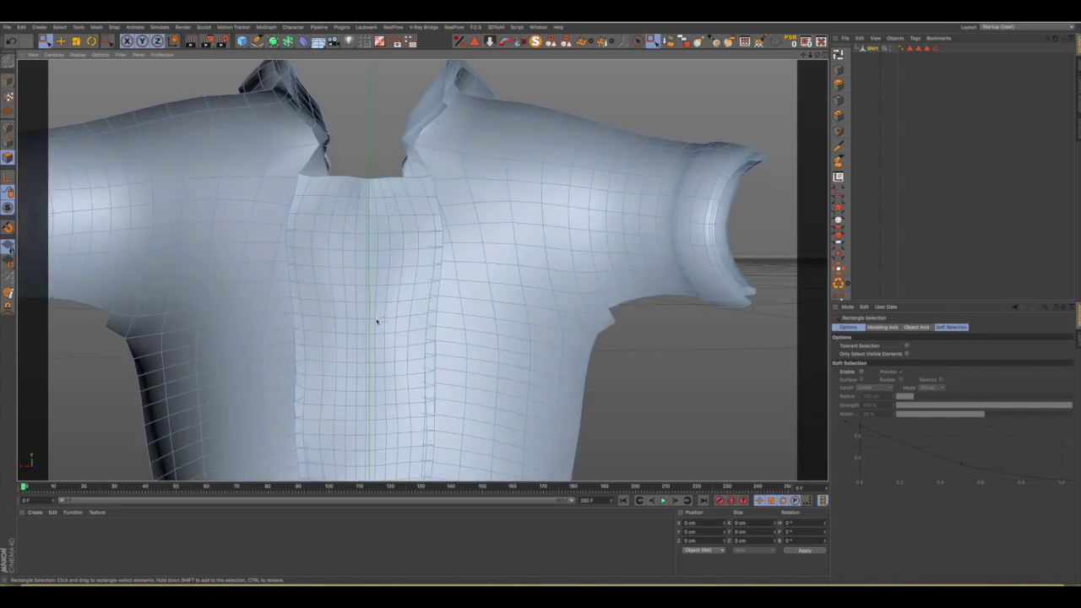
mouse_move(367, 273)
left_mouse_down("alt")
mouse_move(350, 261)
mouse_move(362, 251)
mouse_move(325, 261)
mouse_move(344, 265)
mouse_move(346, 294)
mouse_move(350, 285)
mouse_move(347, 360)
left_mouse_up("alt")
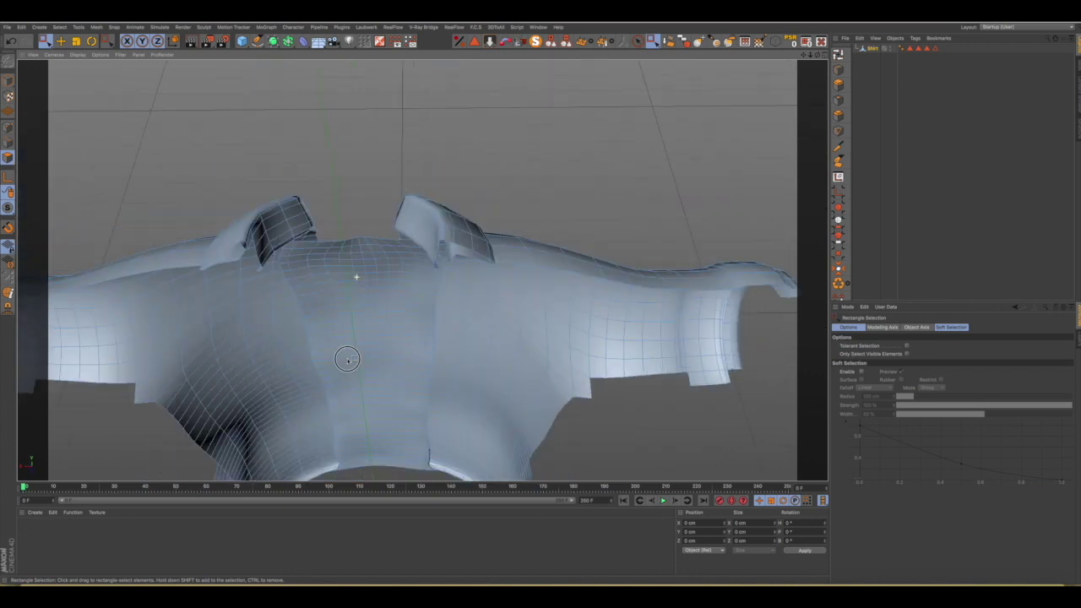
mouse_move(336, 311)
left_mouse_down("alt")
mouse_move(336, 302)
mouse_move(343, 321)
mouse_move(353, 272)
left_mouse_up("alt")
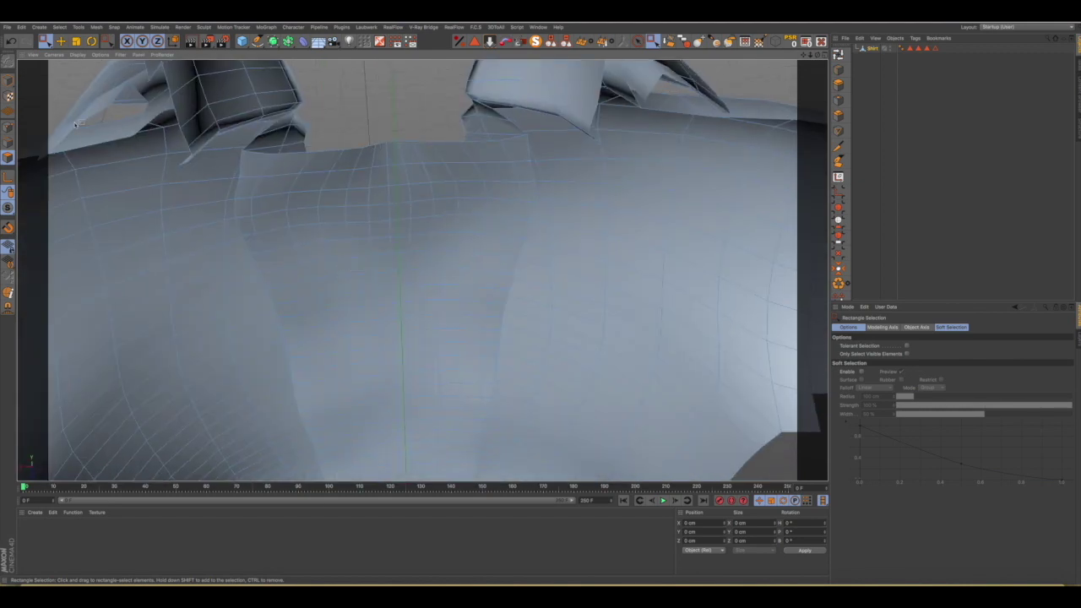
left_click(9, 127)
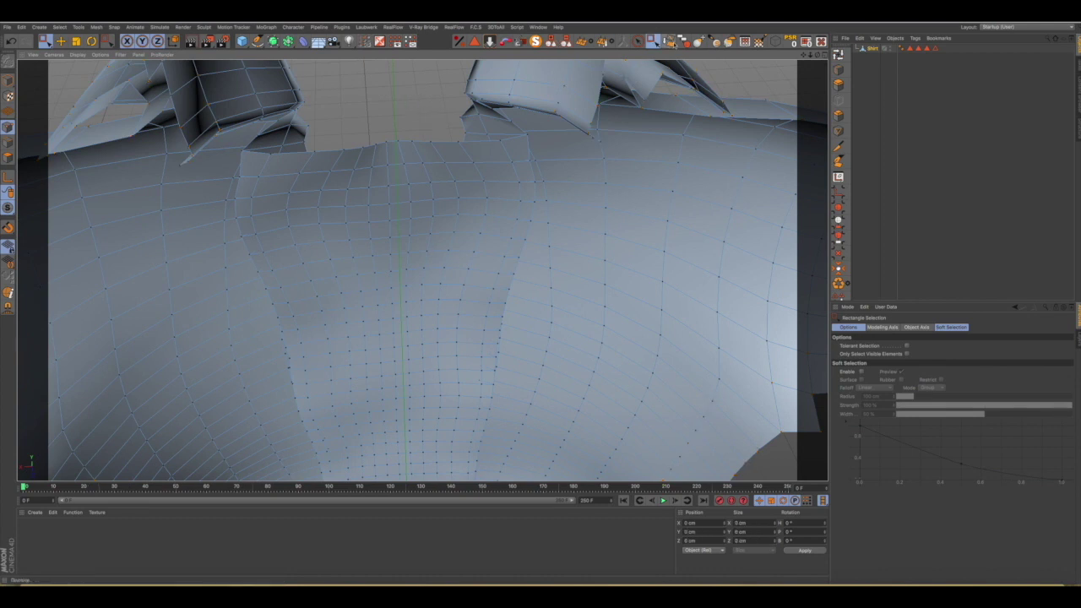
left_click(654, 41)
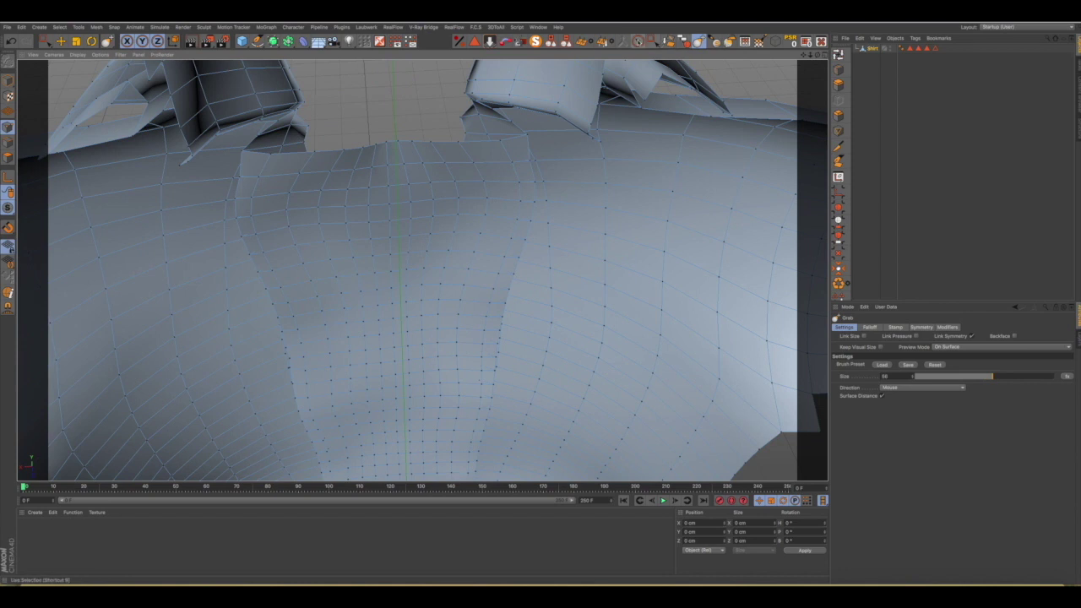
Switch to the Move tool and push a neck-edge vertex back along Z.
left_click(59, 40)
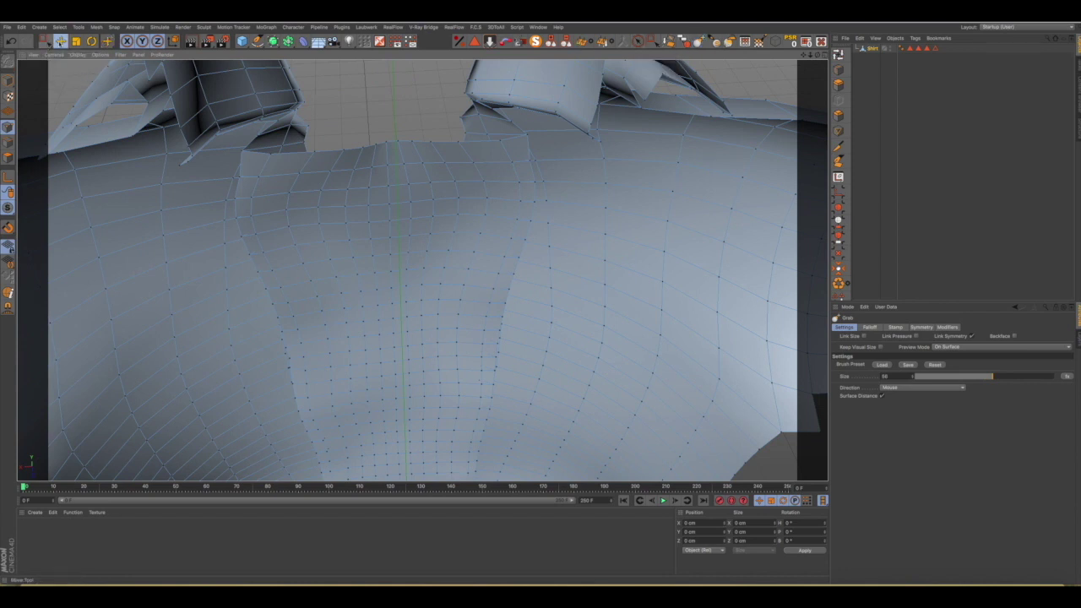
mouse_move(461, 166)
left_mouse_down("alt")
mouse_move(584, 193)
mouse_move(673, 147)
mouse_move(515, 134)
left_mouse_up("alt")
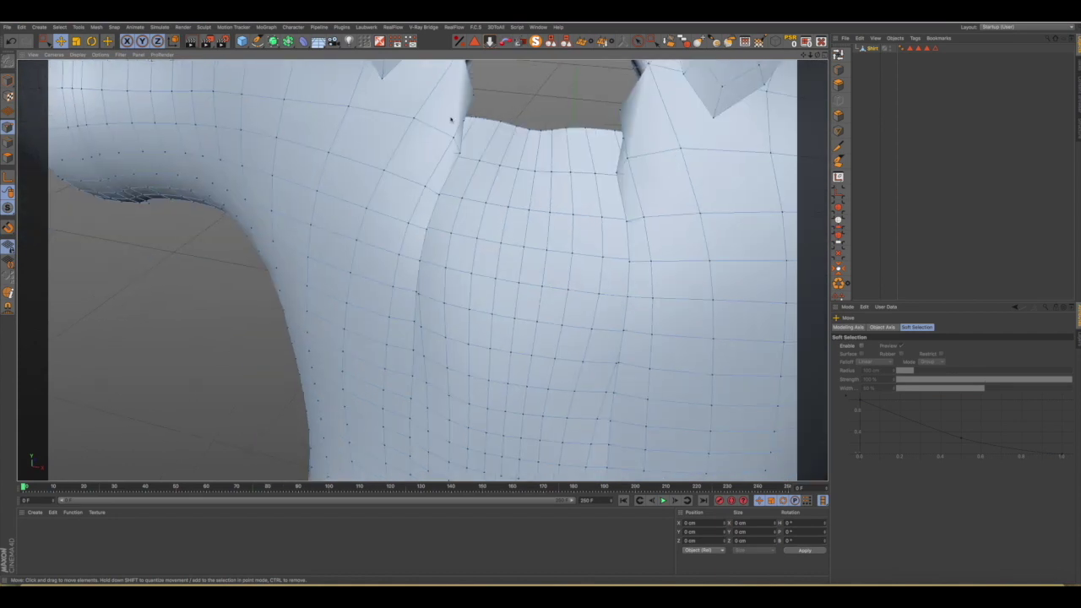
scroll(451, 120, "up", 2)
scroll(457, 121, "up", 2)
scroll(448, 121, "up", 2)
scroll(450, 120, "up", 2)
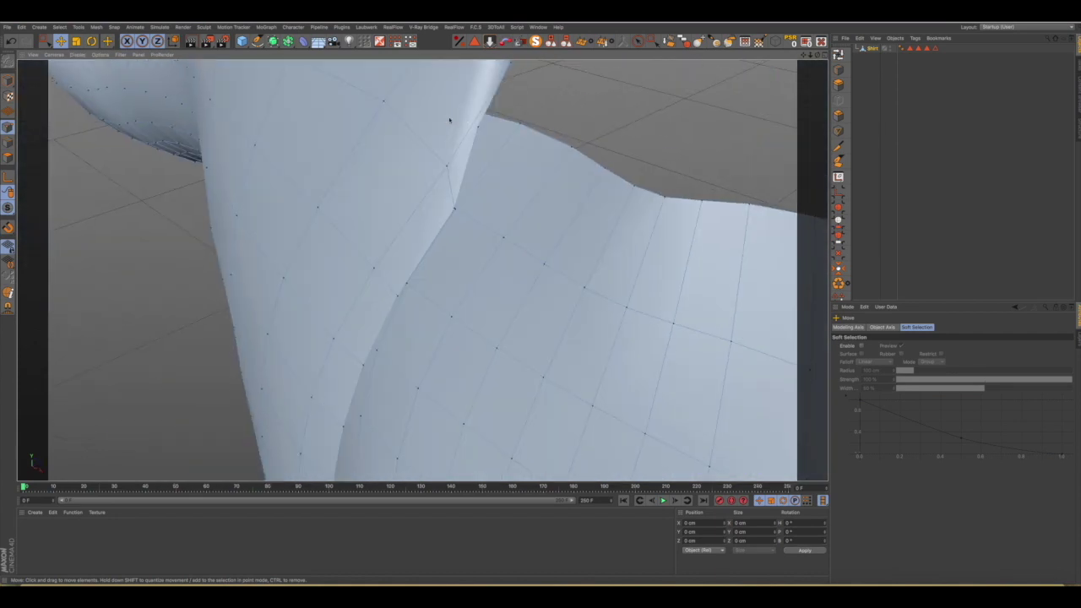
scroll(450, 120, "up", 2)
mouse_move(448, 116)
left_mouse_down("alt")
mouse_move(366, 114)
mouse_move(433, 133)
left_mouse_up("alt")
left_click(438, 137)
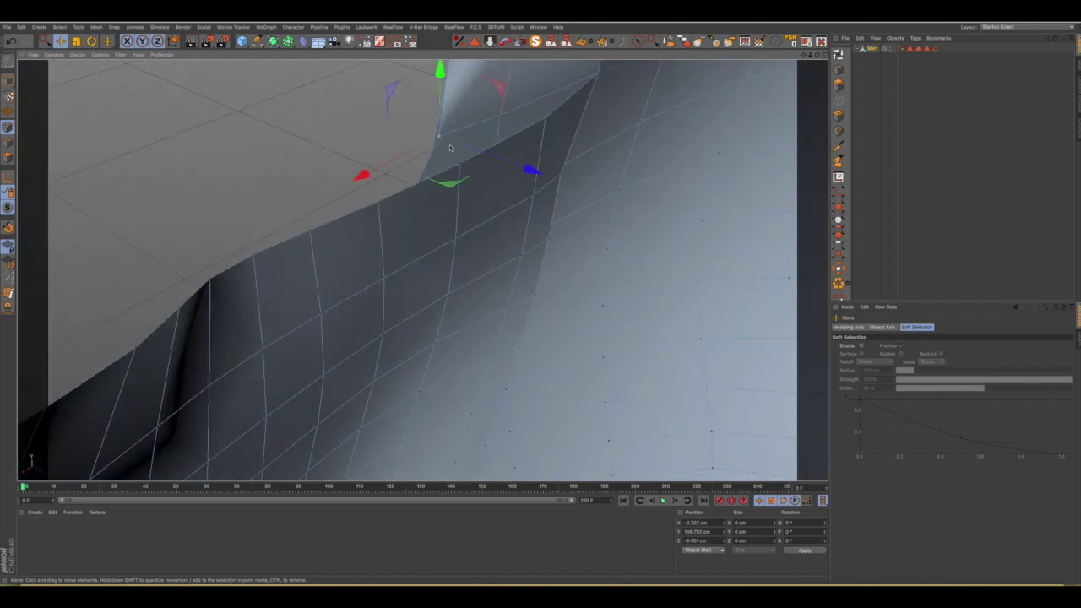
mouse_move(519, 172)
left_mouse_down()
mouse_move(539, 174)
mouse_move(503, 128)
mouse_move(468, 138)
mouse_move(485, 167)
left_mouse_up()
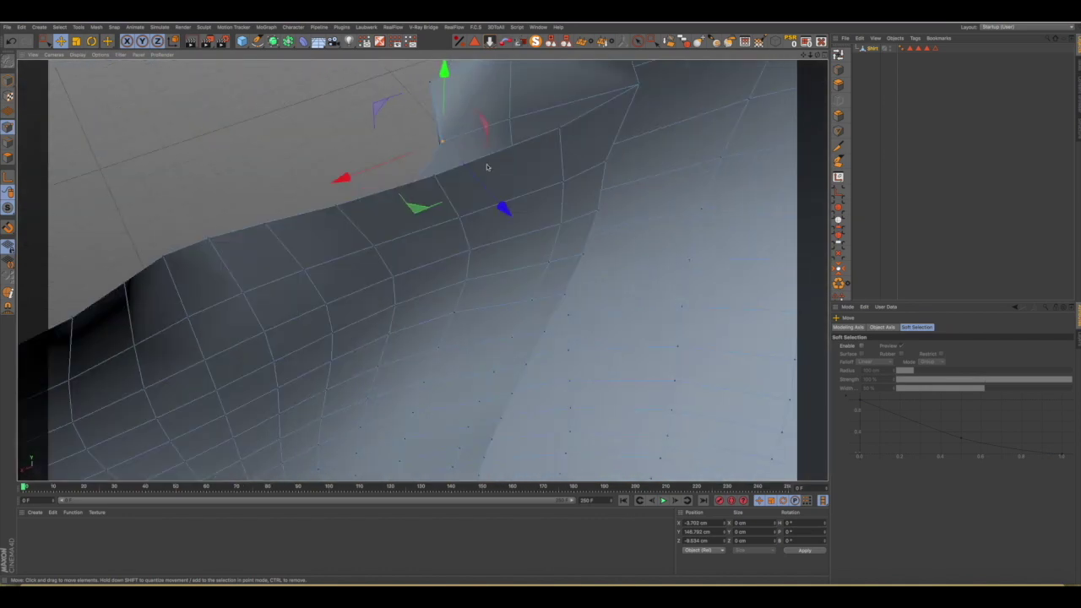
Reposition the neckline points along X and slightly upward.
mouse_move(503, 209)
left_mouse_down("alt")
mouse_move(482, 157)
mouse_move(445, 116)
mouse_move(561, 164)
mouse_move(493, 137)
mouse_move(560, 164)
mouse_move(586, 152)
mouse_move(586, 140)
mouse_move(567, 127)
mouse_move(417, 184)
left_mouse_up("alt")
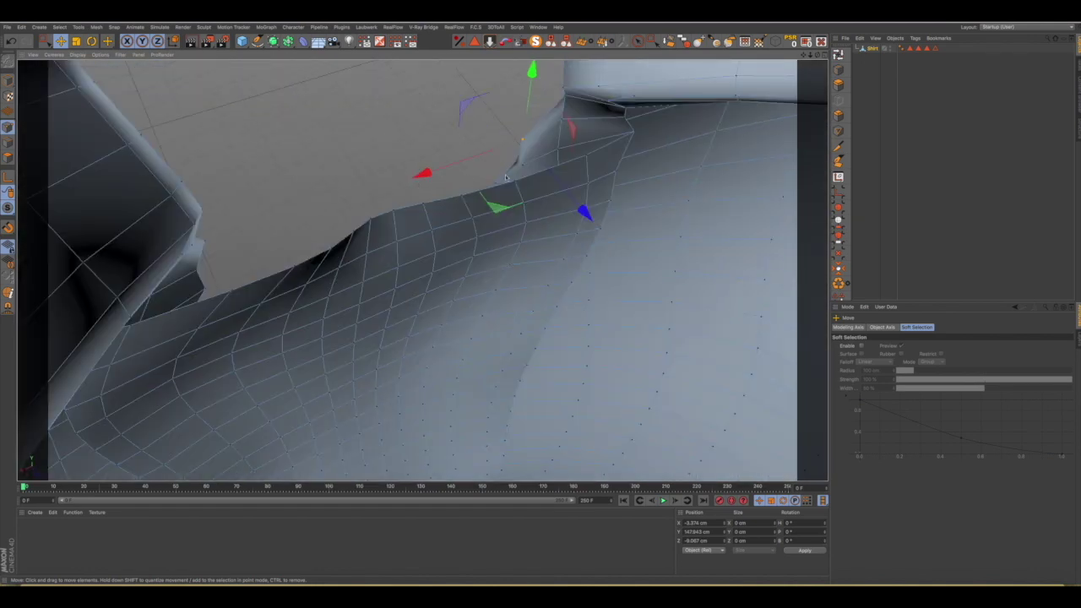
left_click_drag(423, 197, 411, 203)
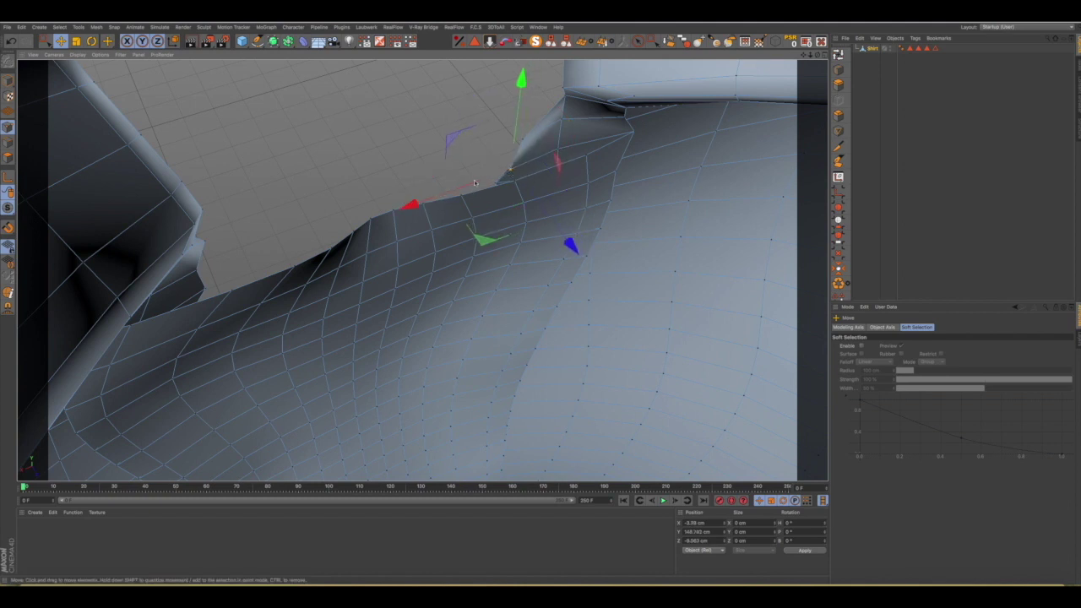
left_click_drag(523, 162, 677, 138, "alt")
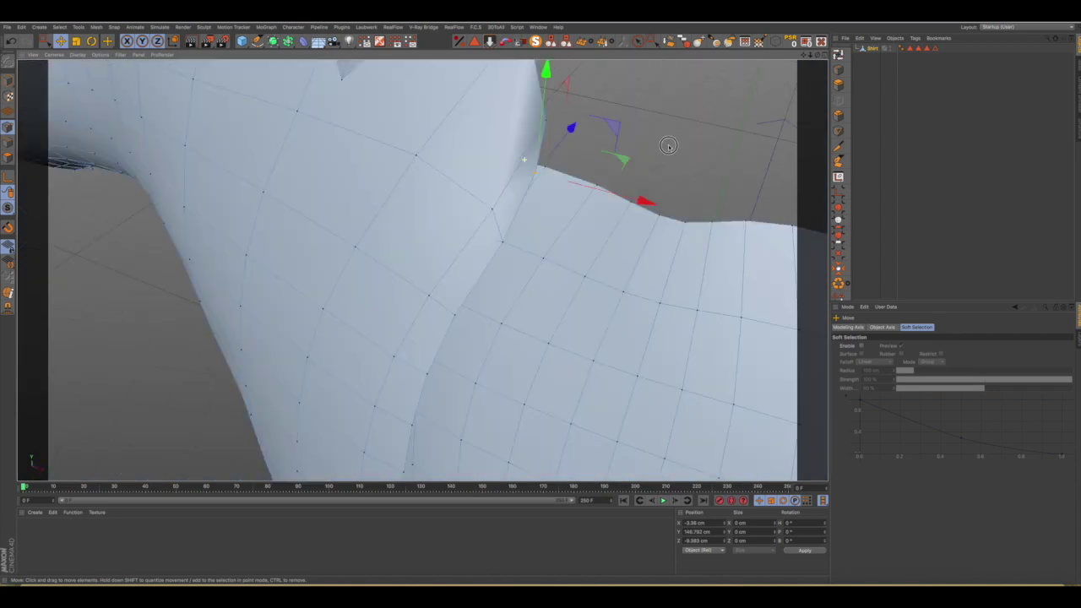
left_click_drag(644, 180, 666, 180)
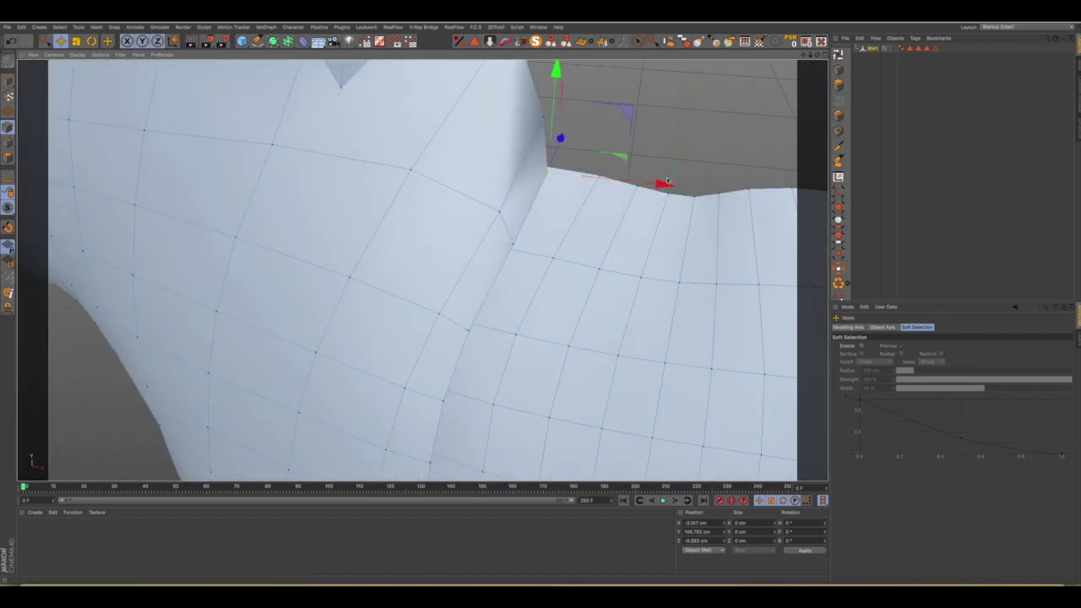
left_click(543, 118)
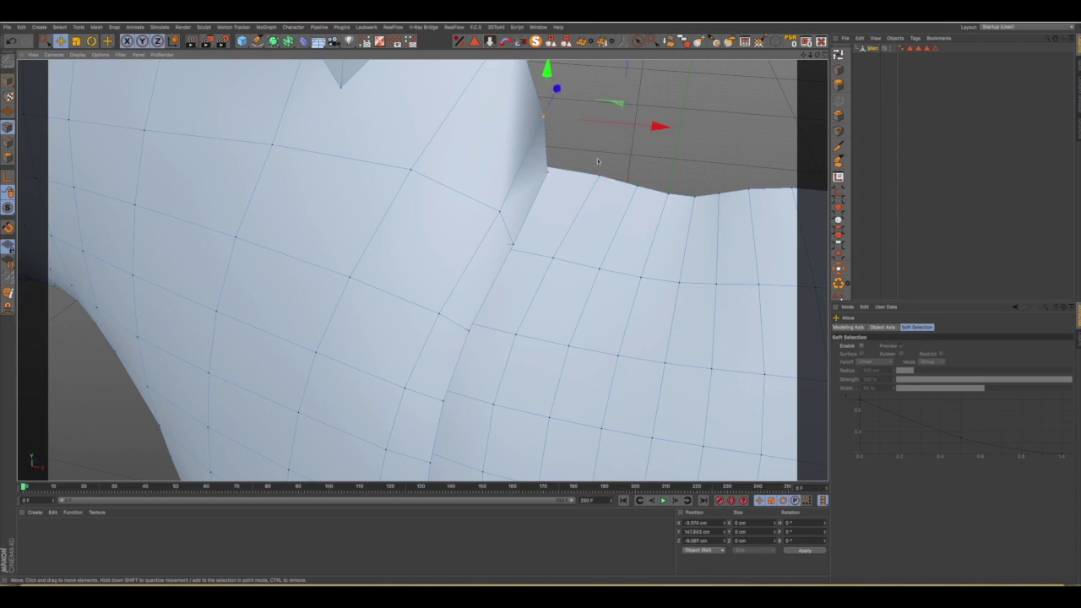
left_click_drag(597, 161, 601, 153, "alt")
left_click_drag(640, 77, 632, 74)
mouse_move(591, 169)
left_mouse_down("alt")
mouse_move(560, 205)
mouse_move(565, 178)
left_mouse_up("alt")
left_click_drag(627, 152, 637, 132)
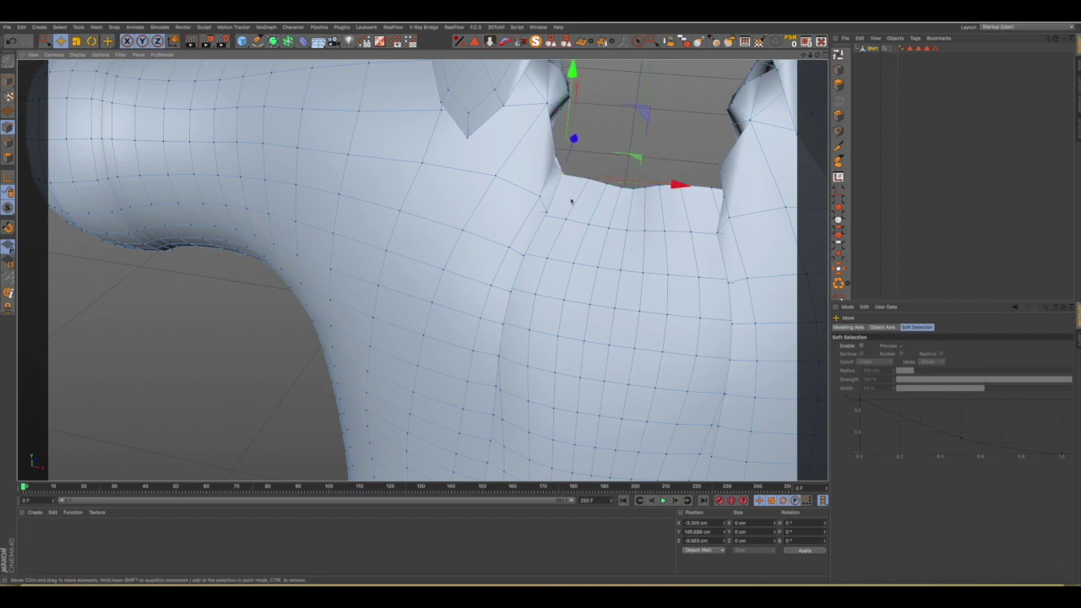
Nudge the vertex where collar meets shoulder, clear the selection, and select the Grab brush.
left_click_drag(566, 201, 400, 238, "alt")
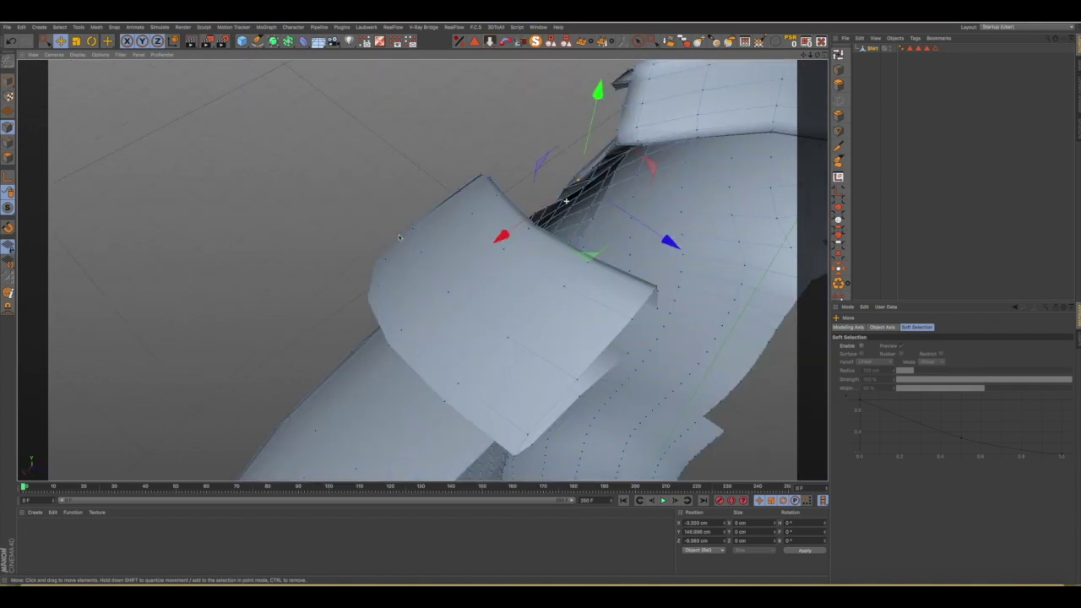
mouse_move(668, 241)
left_mouse_down("alt")
mouse_move(692, 166)
mouse_move(666, 157)
mouse_move(616, 167)
mouse_move(640, 164)
mouse_move(571, 203)
mouse_move(519, 206)
mouse_move(591, 219)
left_mouse_up("alt")
left_click_drag(647, 261, 666, 277)
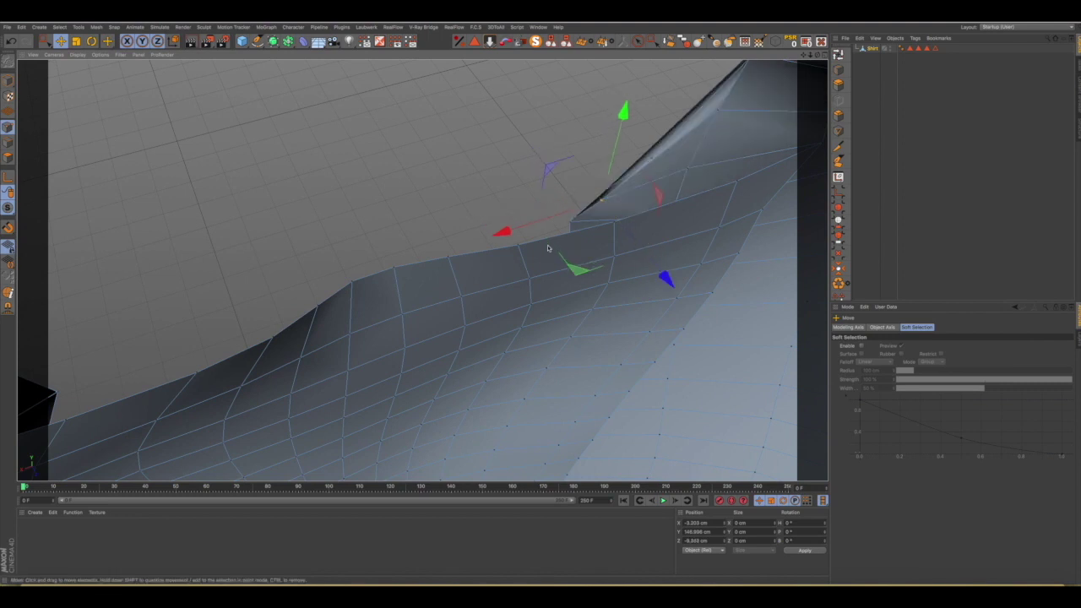
left_click_drag(500, 231, 523, 237)
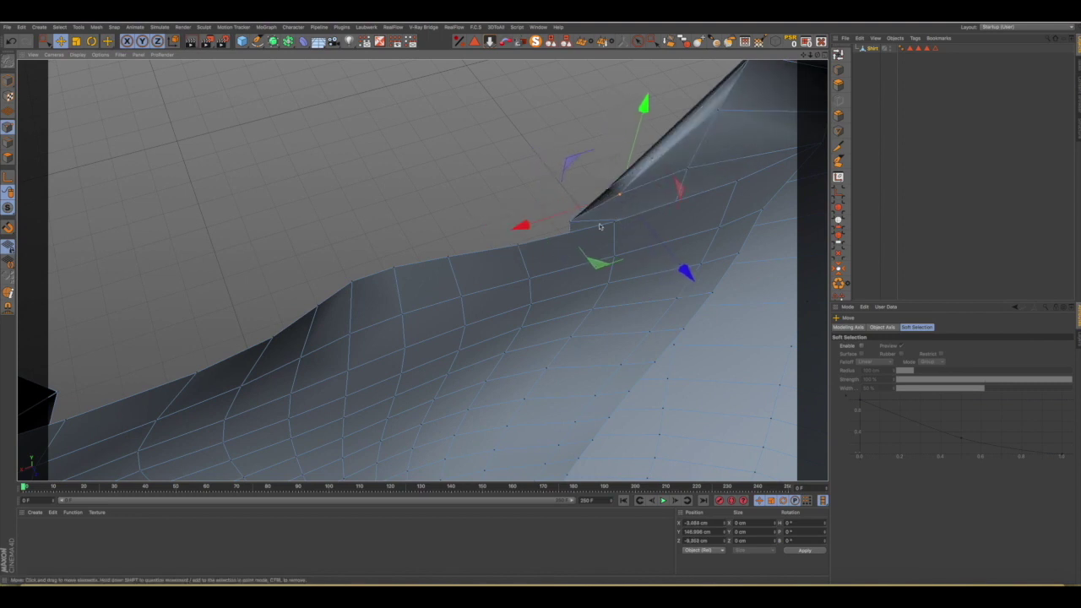
mouse_move(595, 230)
left_mouse_down("alt")
mouse_move(708, 244)
mouse_move(746, 215)
mouse_move(676, 242)
mouse_move(636, 273)
left_mouse_up("alt")
left_click(614, 287)
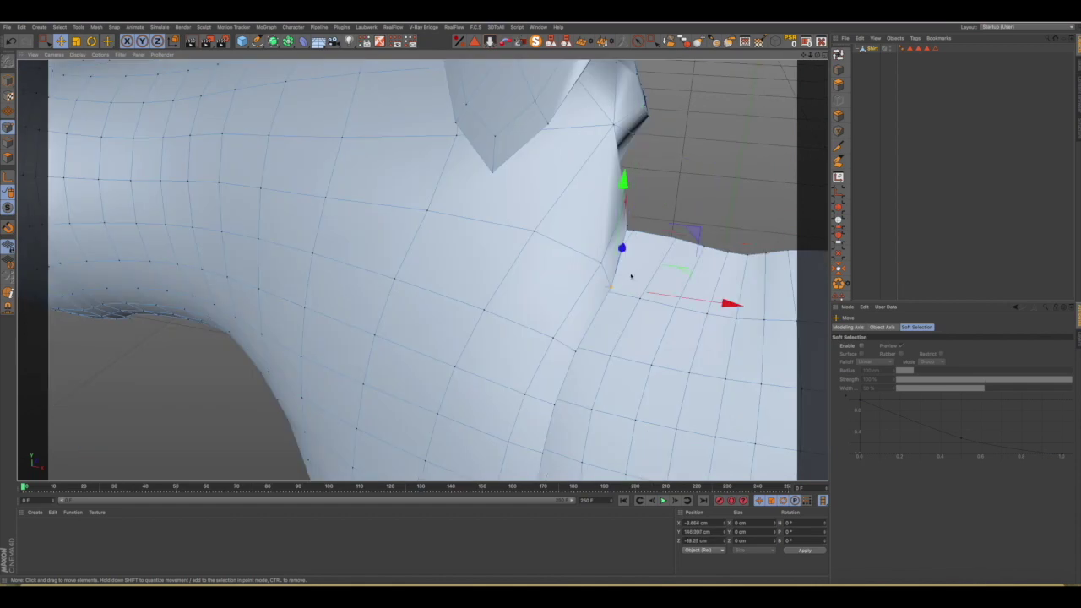
left_click(698, 117)
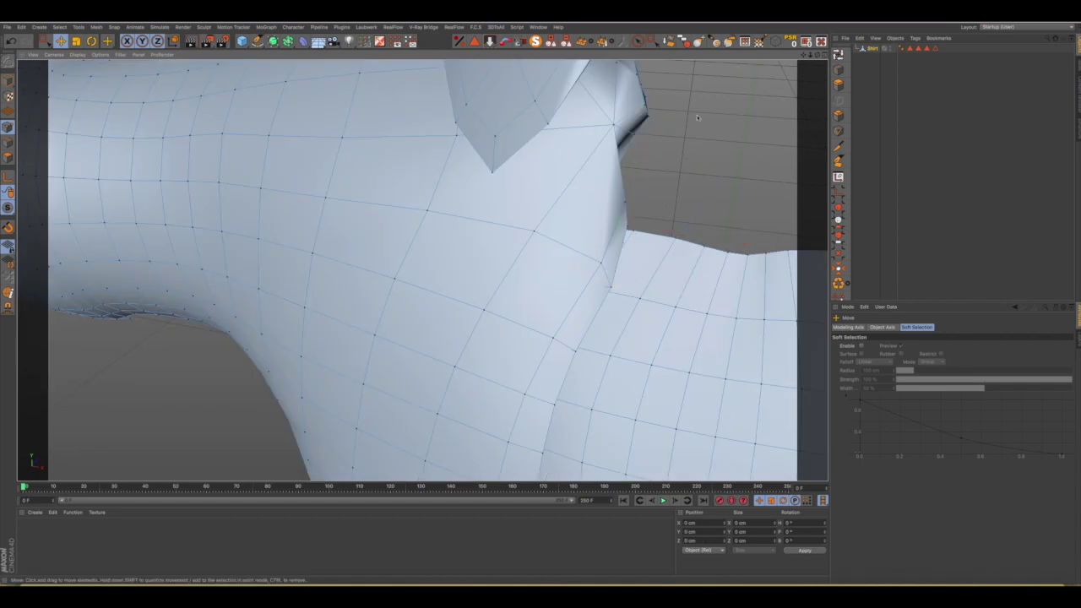
left_click(700, 41)
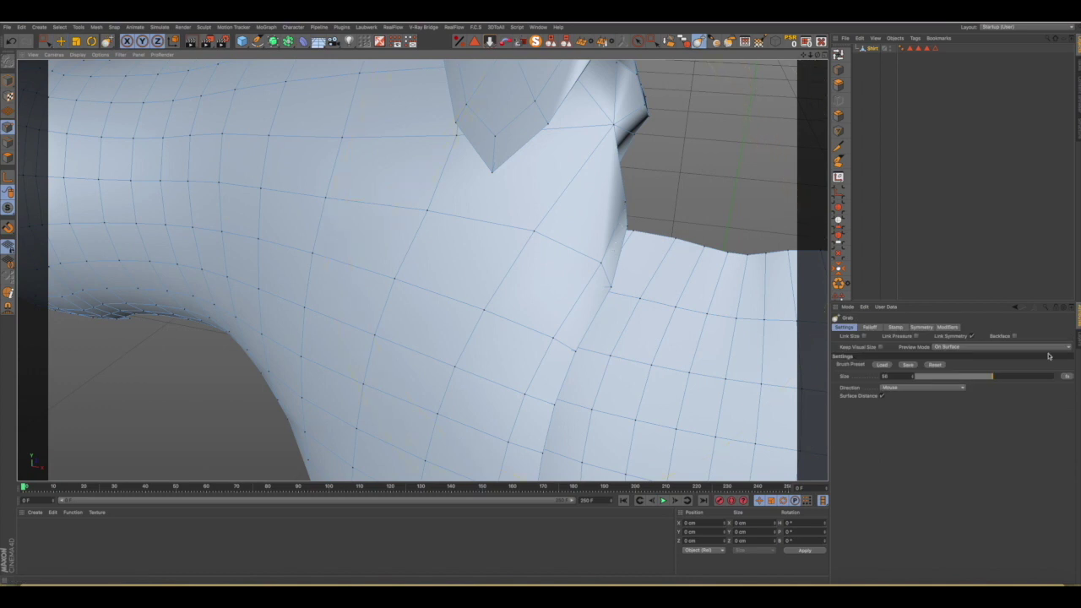
Make the Grab brush much smaller and frame the shirt front.
left_click_drag(999, 377, 937, 377)
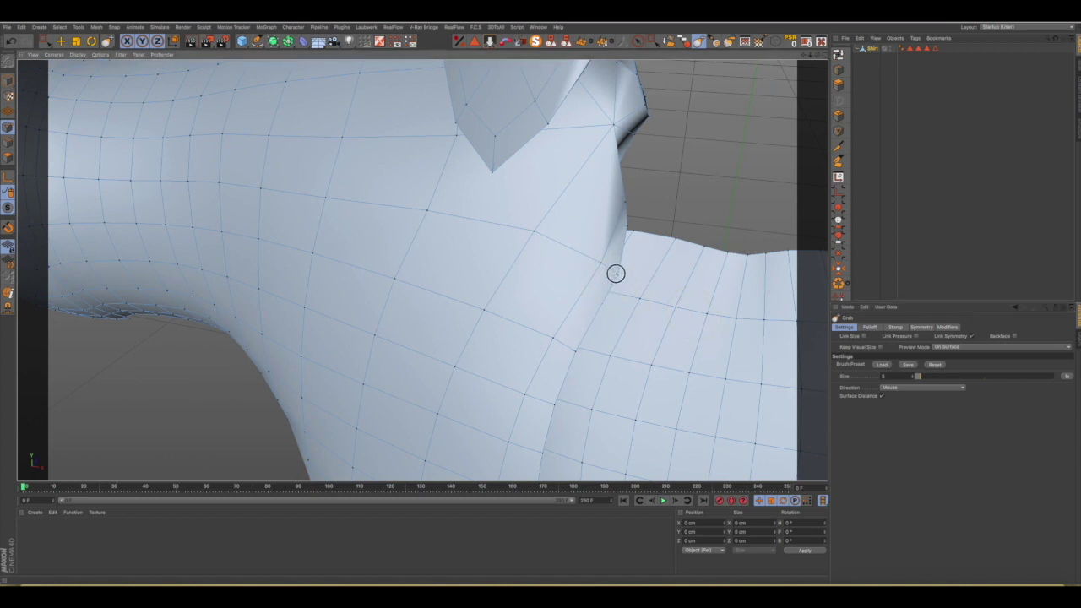
scroll(619, 300, "down", 5)
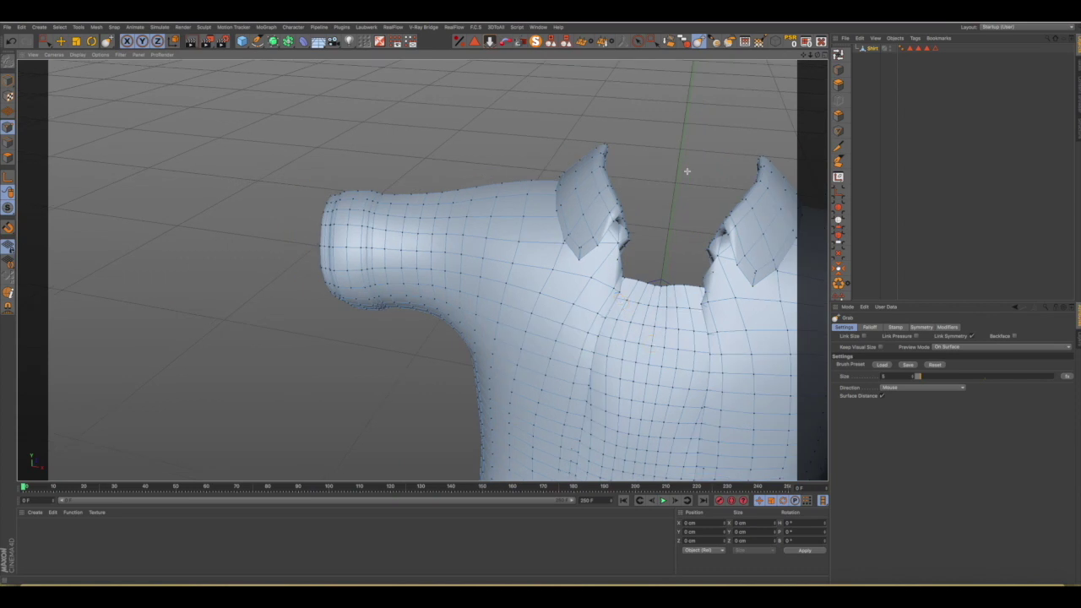
left_click_drag(803, 59, 780, 101)
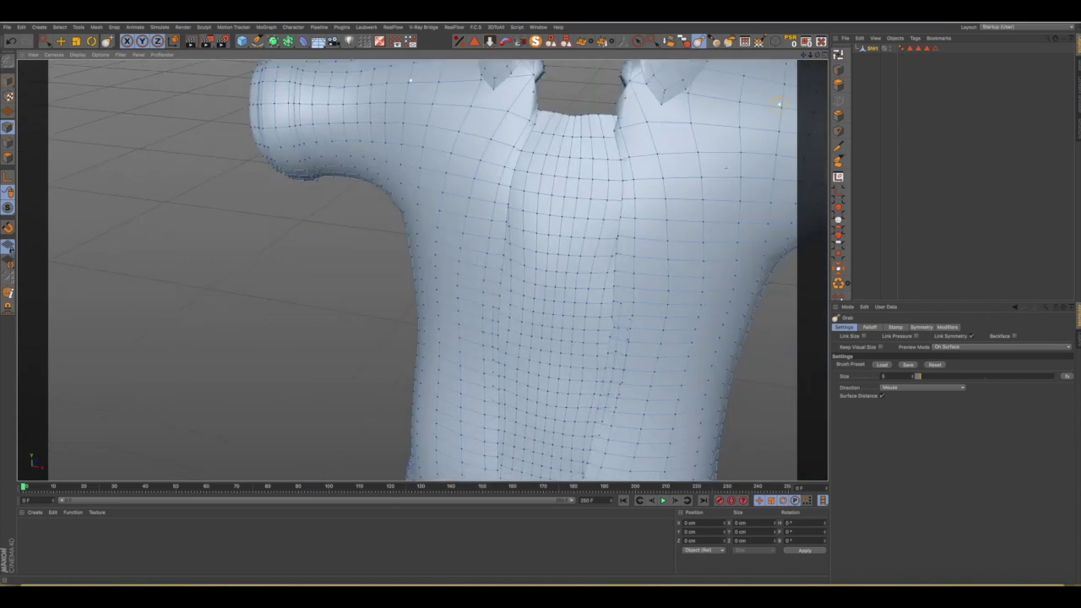
scroll(616, 328, "down", 3)
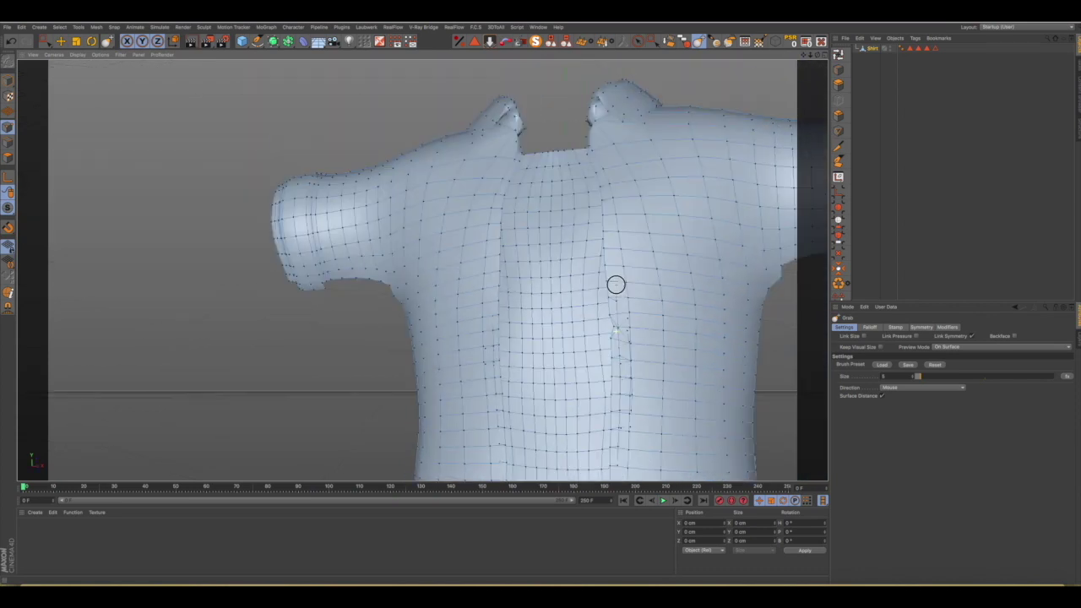
scroll(616, 288, "up", 6)
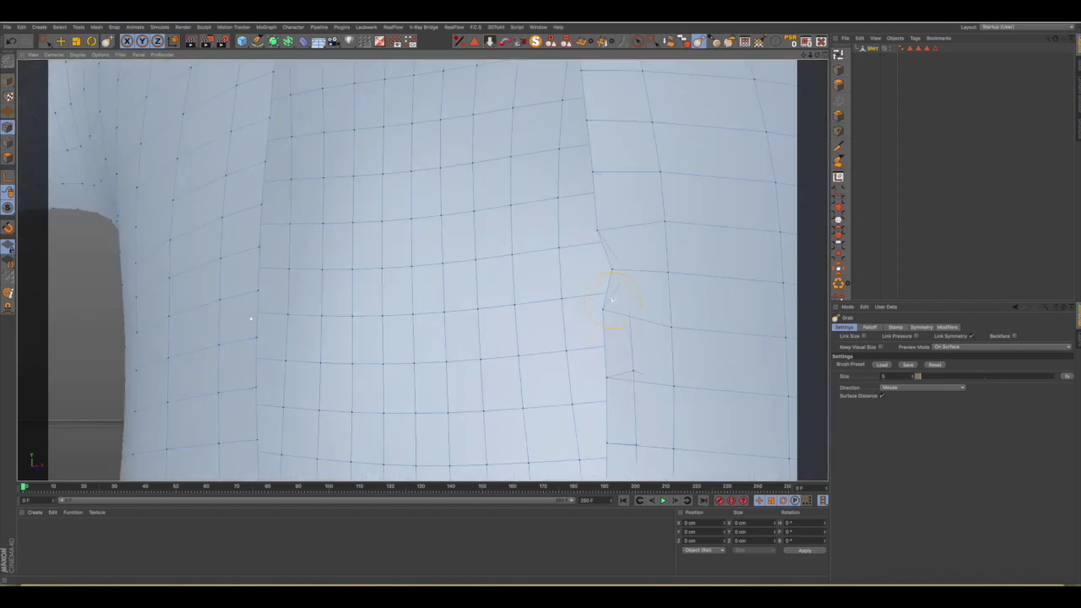
scroll(614, 338, "up", 2)
scroll(616, 319, "up", 2)
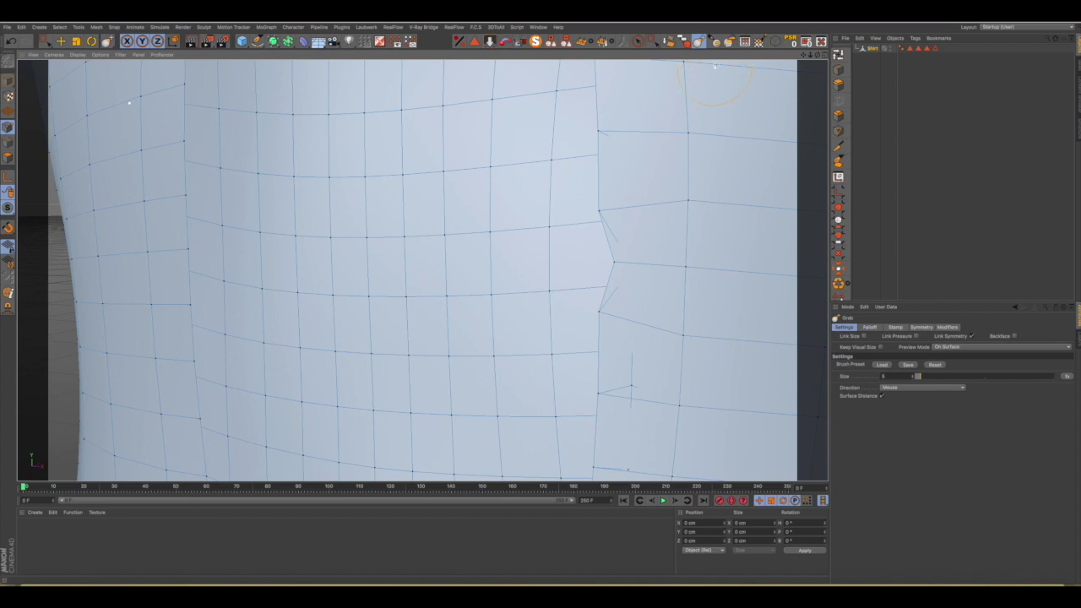
scroll(690, 131, "down", 2)
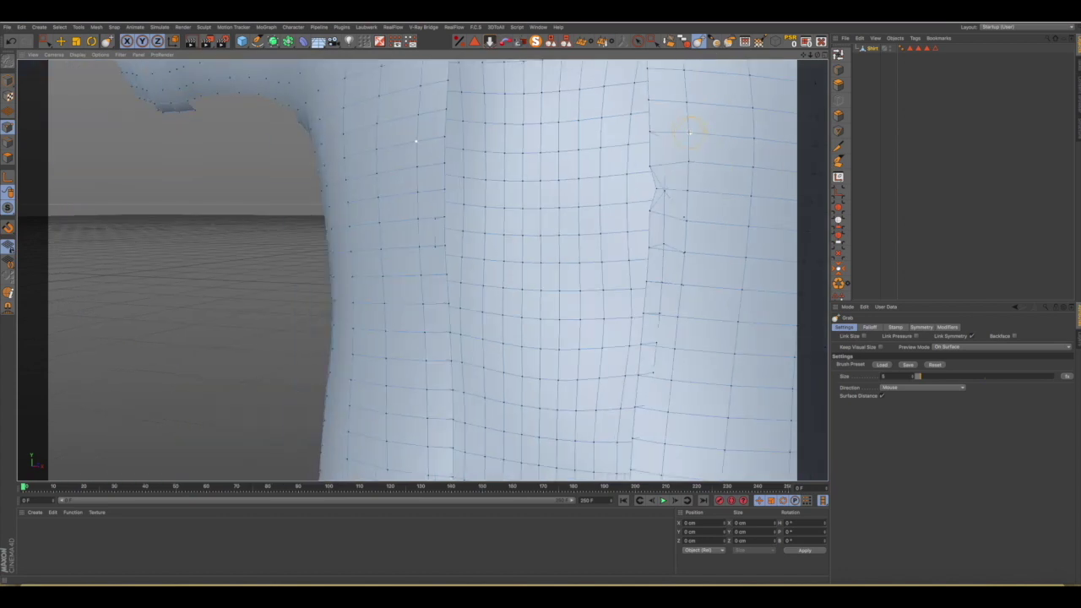
scroll(678, 241, "up", 3)
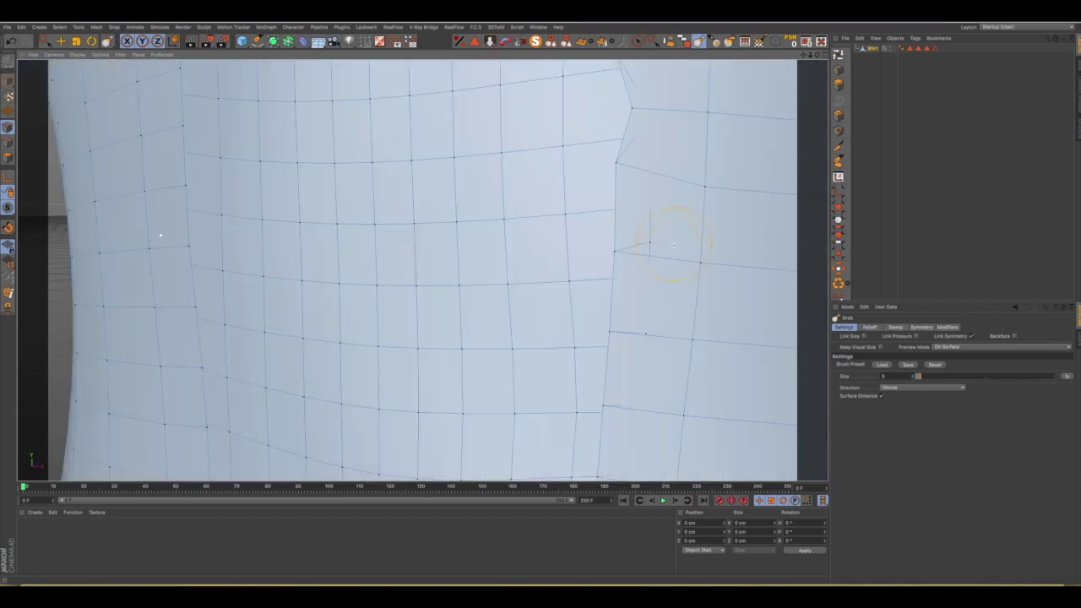
scroll(667, 243, "up", 2)
Pull the kinked chest-seam vertices into line and enable Link Symmetry for the Grab brush.
left_click_drag(663, 240, 748, 247, "alt")
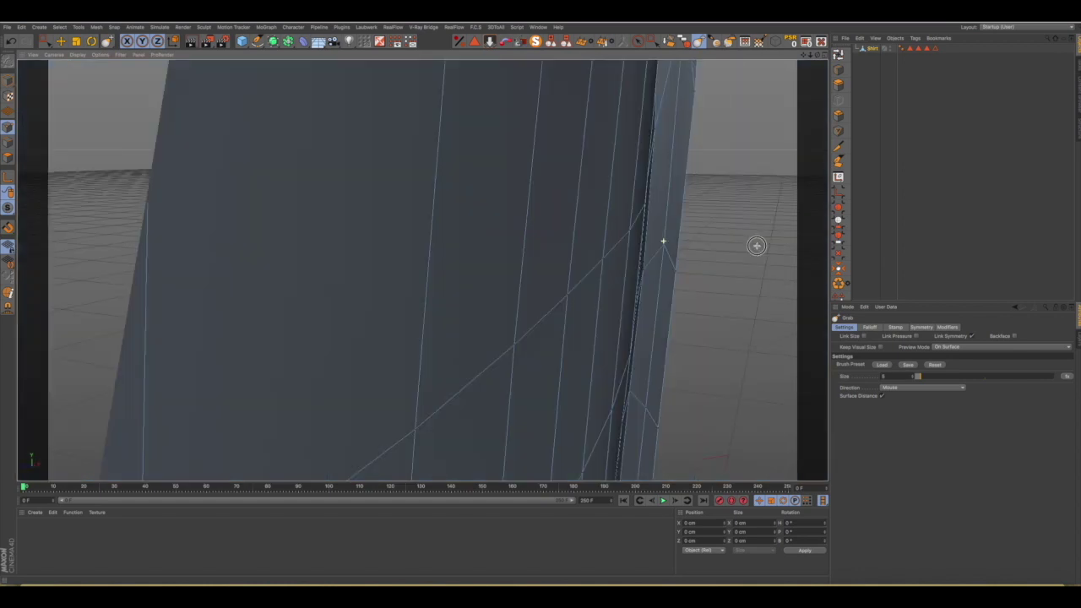
left_click_drag(670, 249, 668, 237)
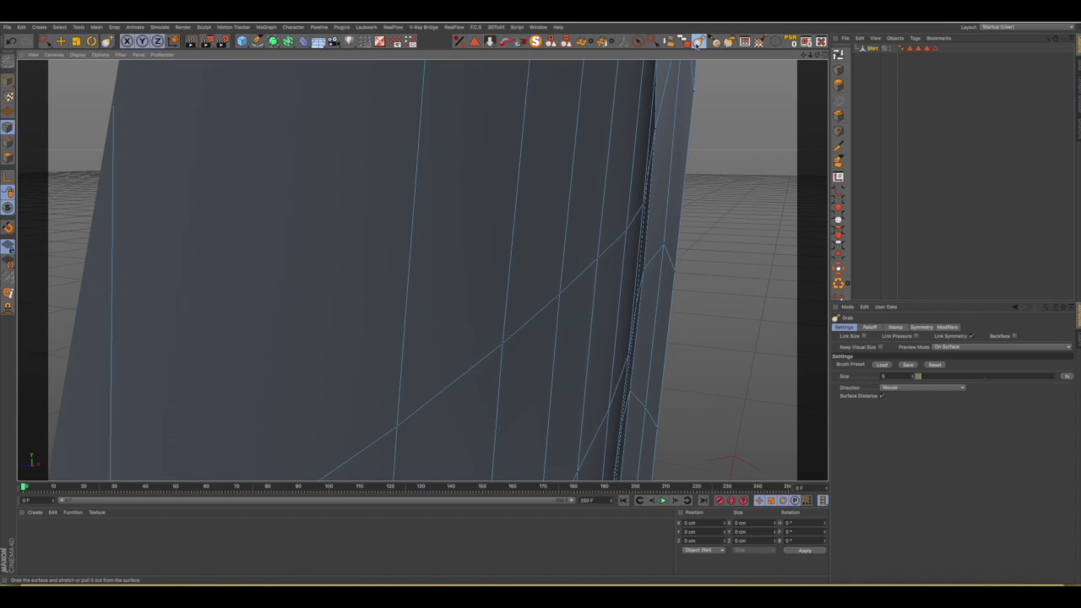
left_click(972, 336)
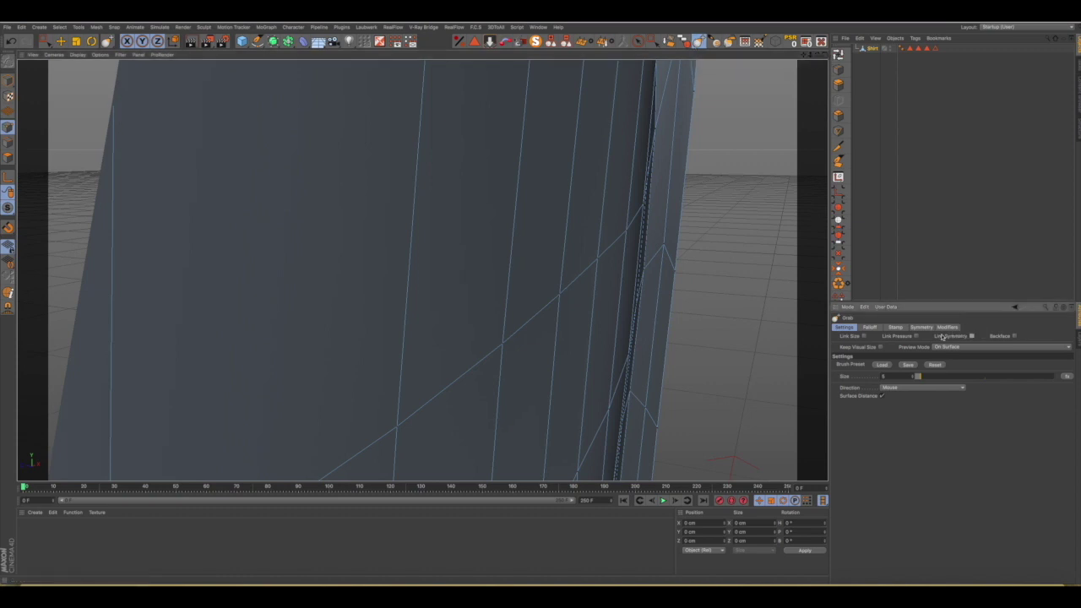
left_click(921, 328)
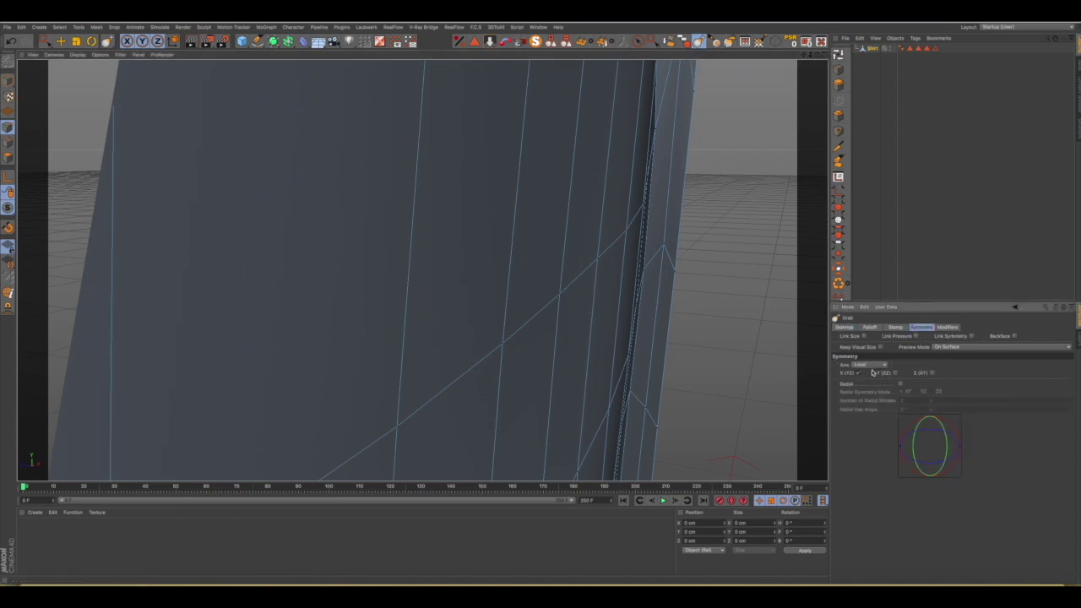
left_click(844, 328)
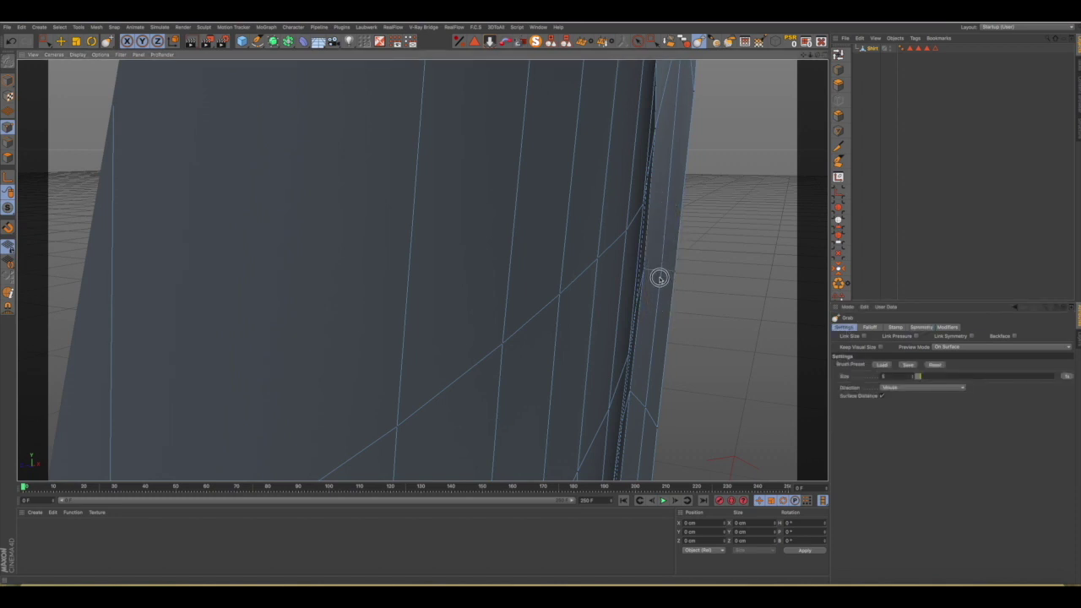
Orbit around the chest seam to check it from the front.
left_click_drag(804, 56, 804, 56)
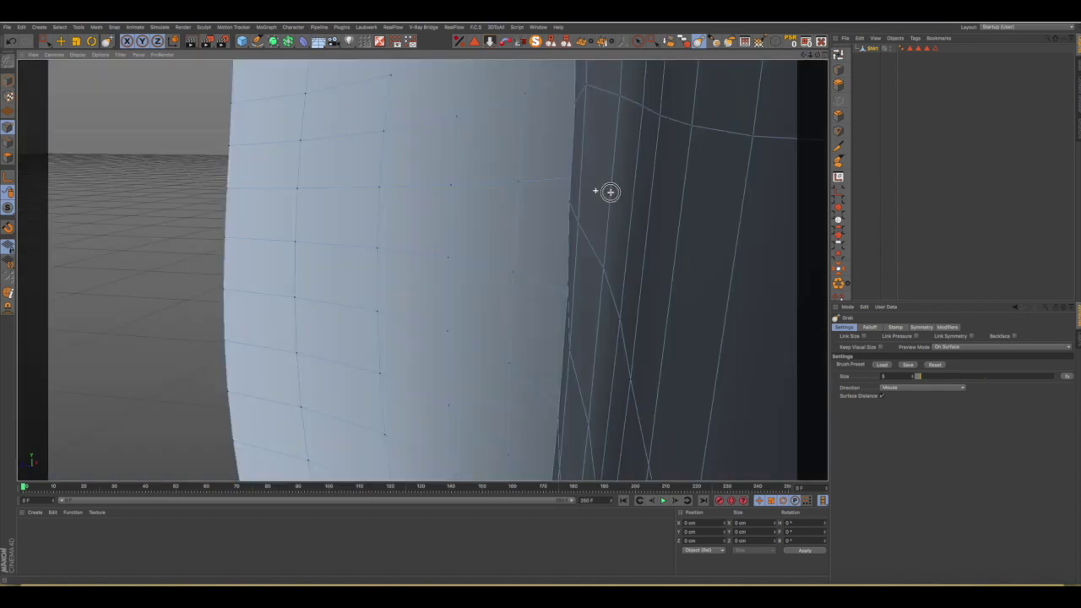
mouse_move(596, 190)
left_mouse_down("alt")
mouse_move(608, 194)
mouse_move(552, 191)
mouse_move(603, 184)
mouse_move(599, 193)
mouse_move(549, 195)
mouse_move(591, 198)
mouse_move(570, 191)
mouse_move(574, 181)
left_mouse_up("alt")
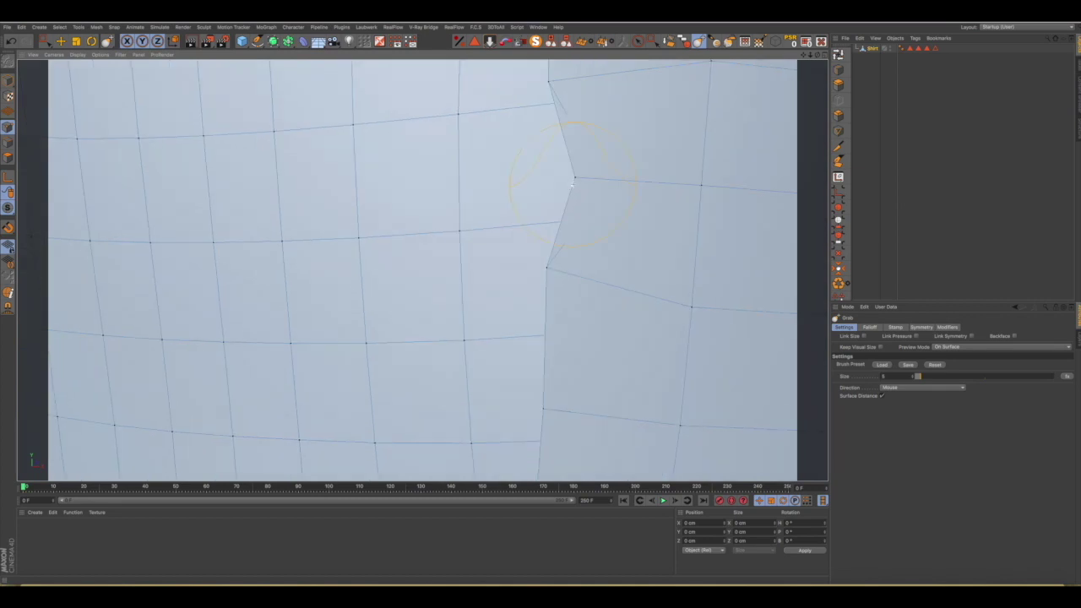
scroll(549, 175, "down", 2)
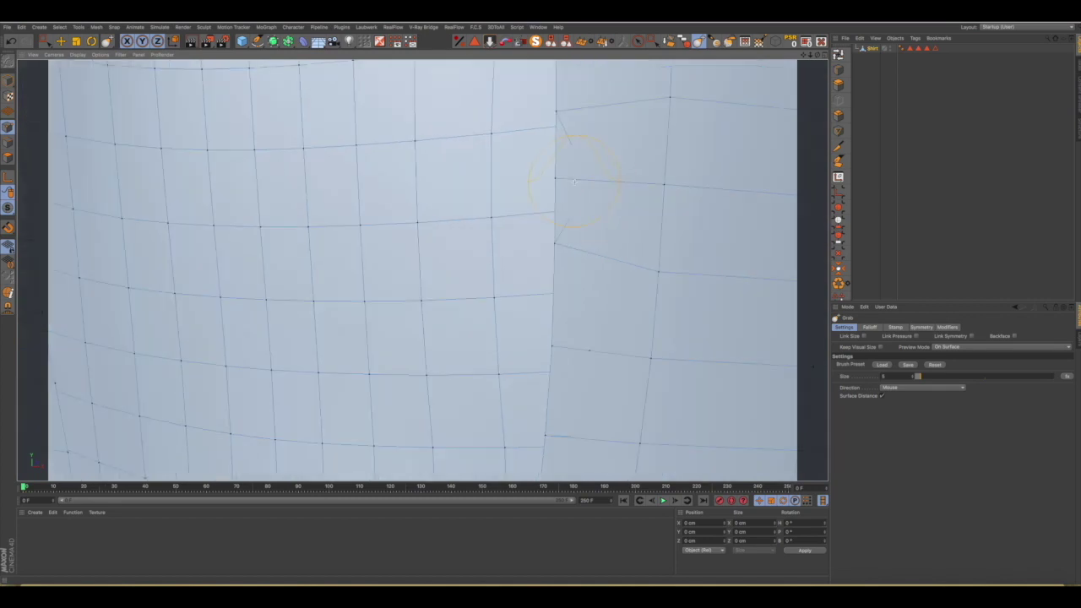
scroll(547, 179, "down", 2)
scroll(544, 184, "down", 3)
scroll(542, 190, "down", 2)
left_click_drag(541, 190, 550, 187, "alt")
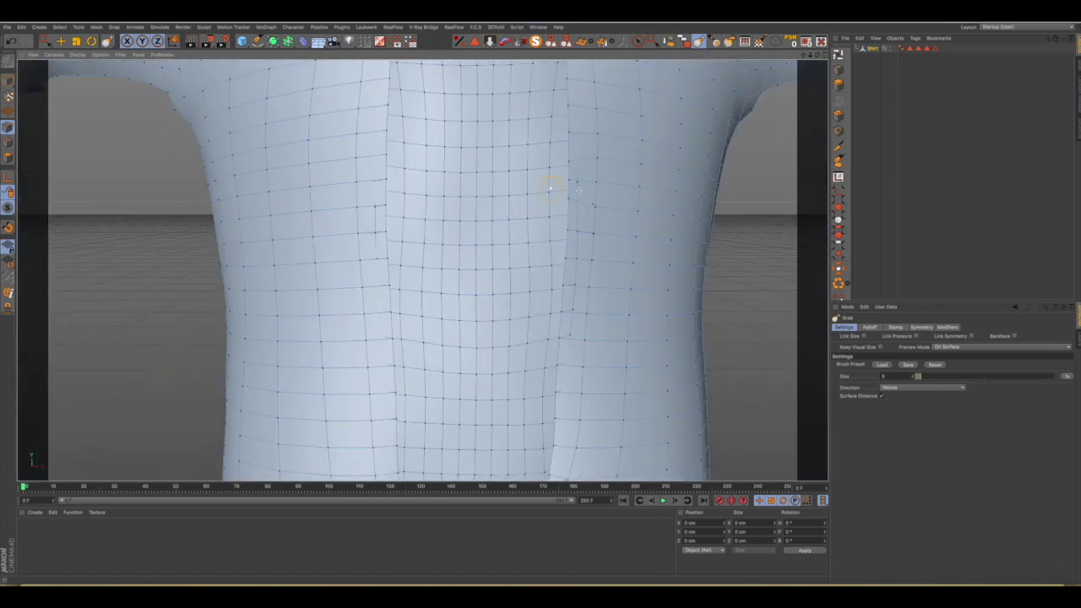
scroll(369, 240, "up", 3)
Orbit over the torso's side edge and up to inspect the collar and shoulders.
left_click_drag(364, 229, 258, 244, "alt")
left_click_drag(259, 244, 259, 240, "alt")
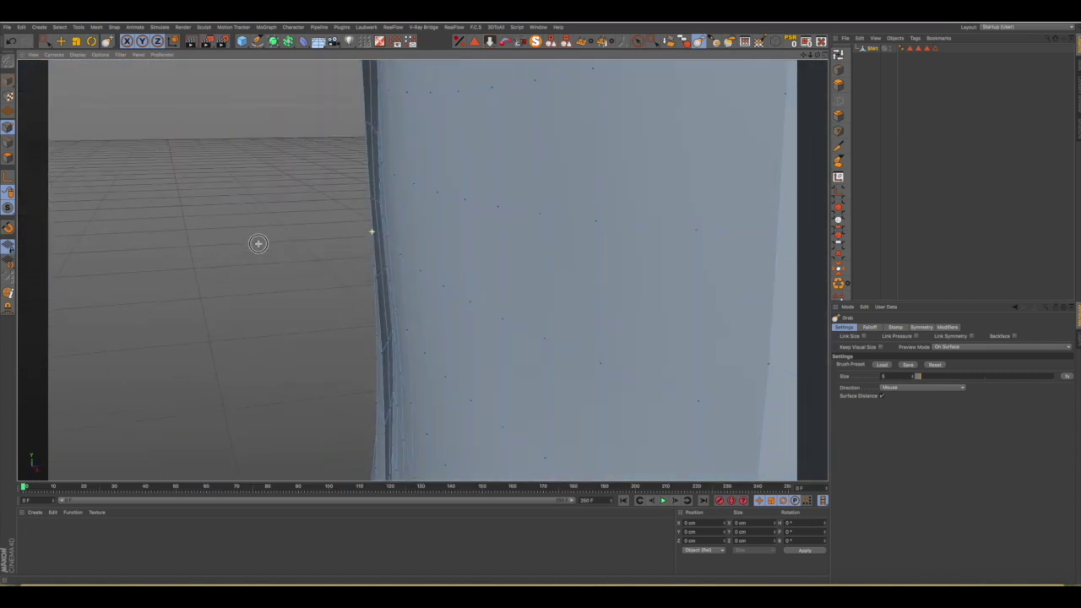
scroll(395, 250, "down", 2)
scroll(394, 247, "down", 2)
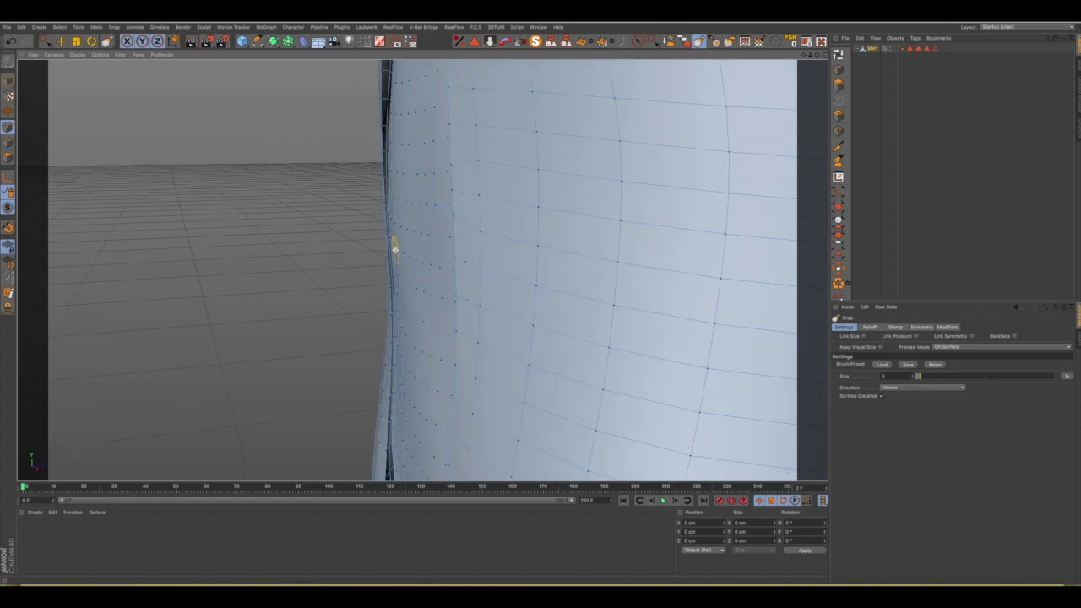
scroll(395, 247, "down", 2)
mouse_move(414, 248)
left_mouse_down("alt")
mouse_move(529, 245)
mouse_move(557, 270)
mouse_move(465, 164)
left_mouse_up("alt")
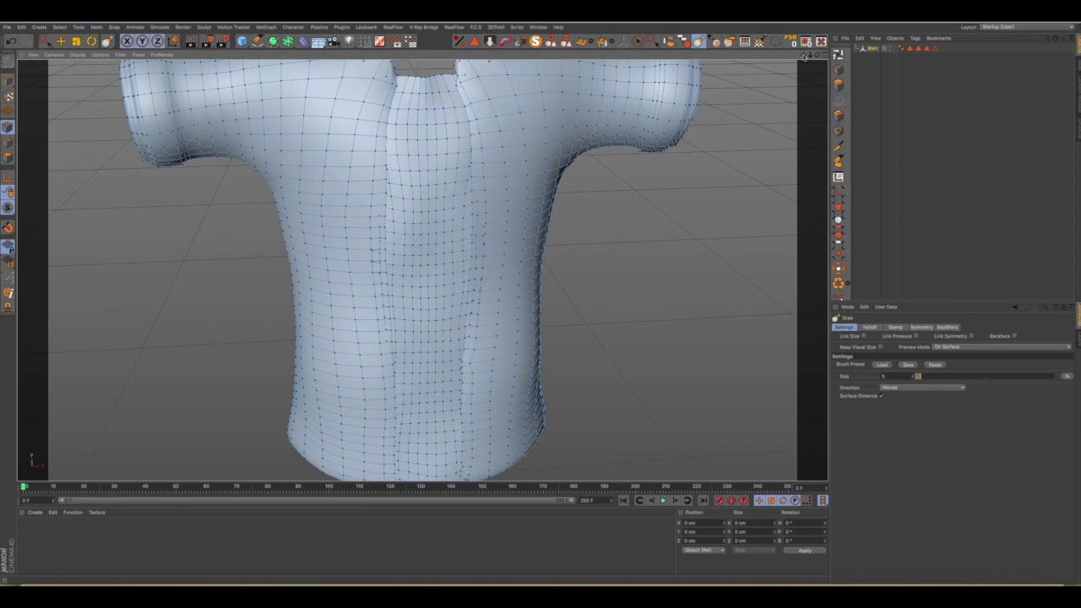
left_click_drag(805, 56, 786, 76)
mouse_move(440, 253)
left_mouse_down("alt")
mouse_move(415, 196)
mouse_move(447, 183)
mouse_move(392, 168)
mouse_move(368, 150)
left_mouse_up("alt")
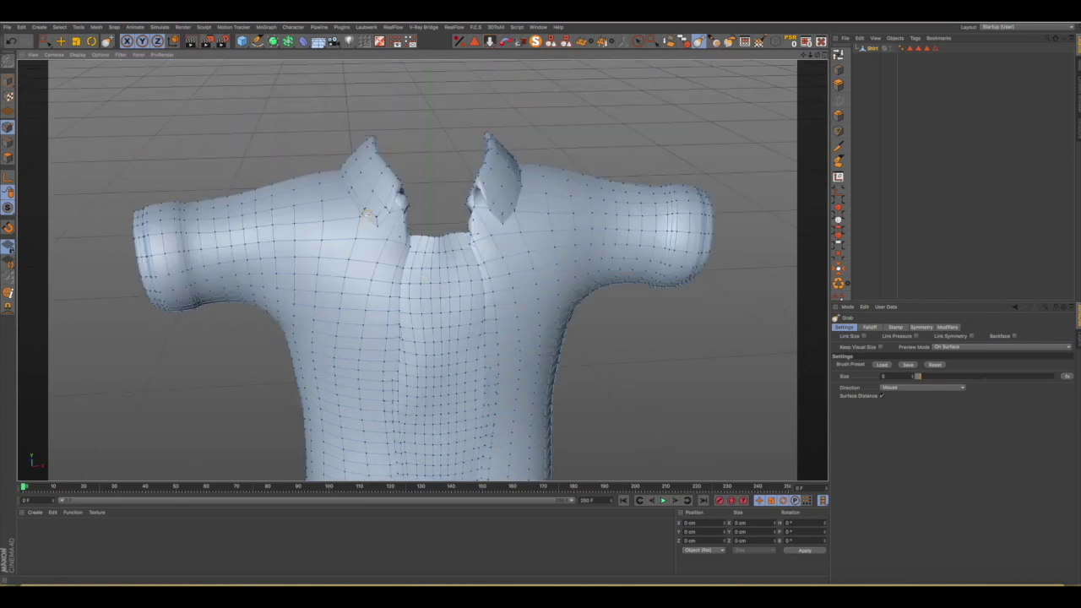
scroll(366, 213, "up", 4)
scroll(446, 185, "up", 5)
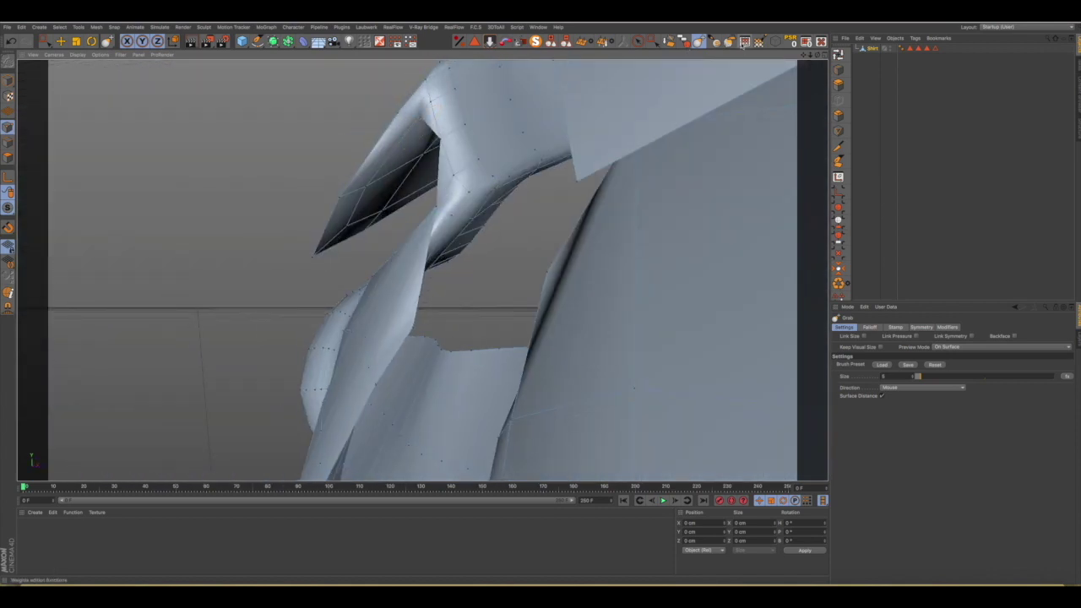
left_click(730, 42)
left_click_drag(945, 375, 915, 376)
mouse_move(454, 190)
left_mouse_down()
mouse_move(443, 216)
mouse_move(526, 206)
mouse_move(536, 217)
mouse_move(469, 180)
left_mouse_up()
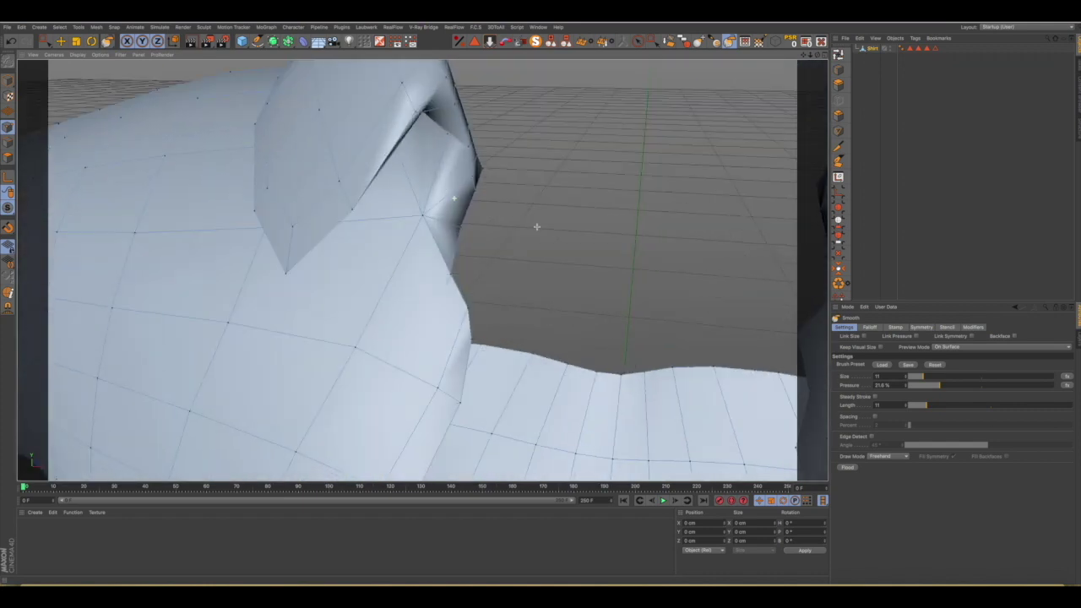
mouse_move(437, 285)
left_mouse_down("alt")
mouse_move(437, 227)
mouse_move(316, 253)
mouse_move(249, 246)
mouse_move(367, 229)
left_mouse_up("alt")
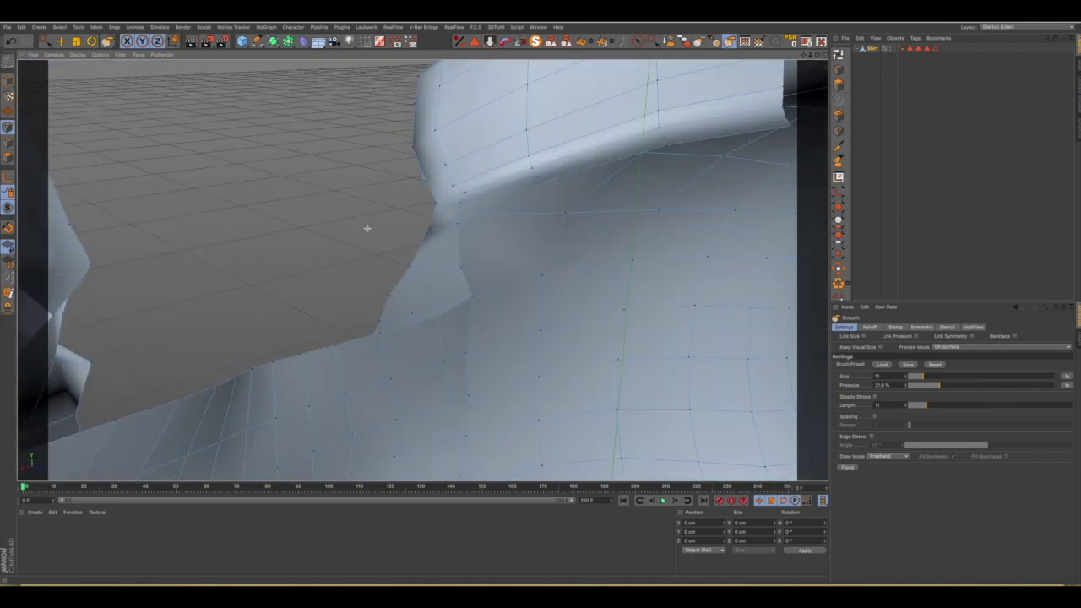
mouse_move(467, 214)
left_mouse_down("alt")
mouse_move(635, 186)
mouse_move(471, 273)
left_mouse_up("alt")
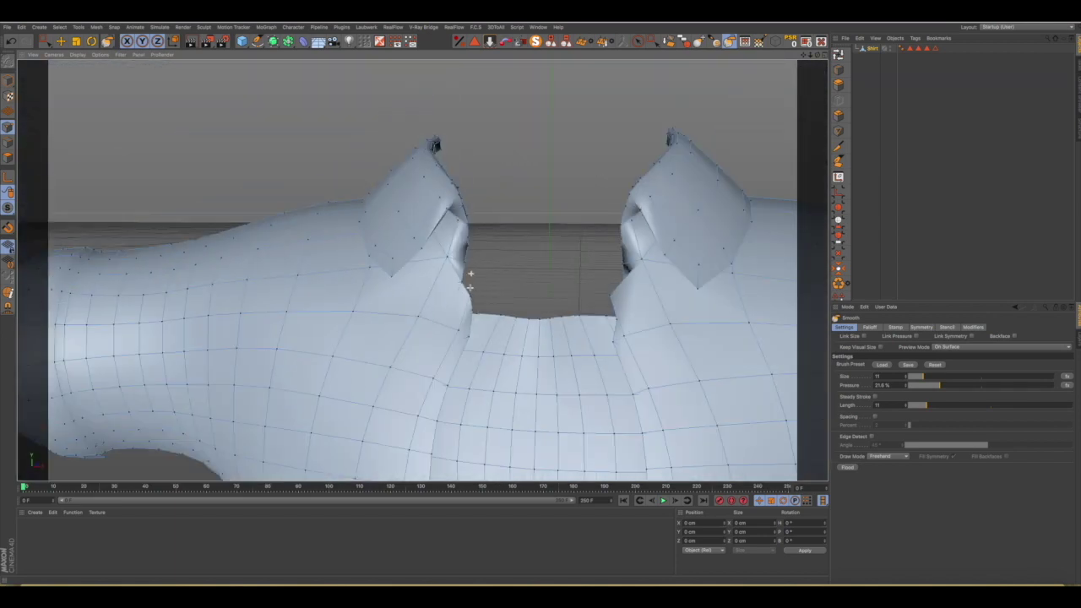
scroll(470, 273, "down", 2)
scroll(471, 273, "down", 3)
scroll(476, 345, "up", 1)
scroll(498, 345, "up", 1)
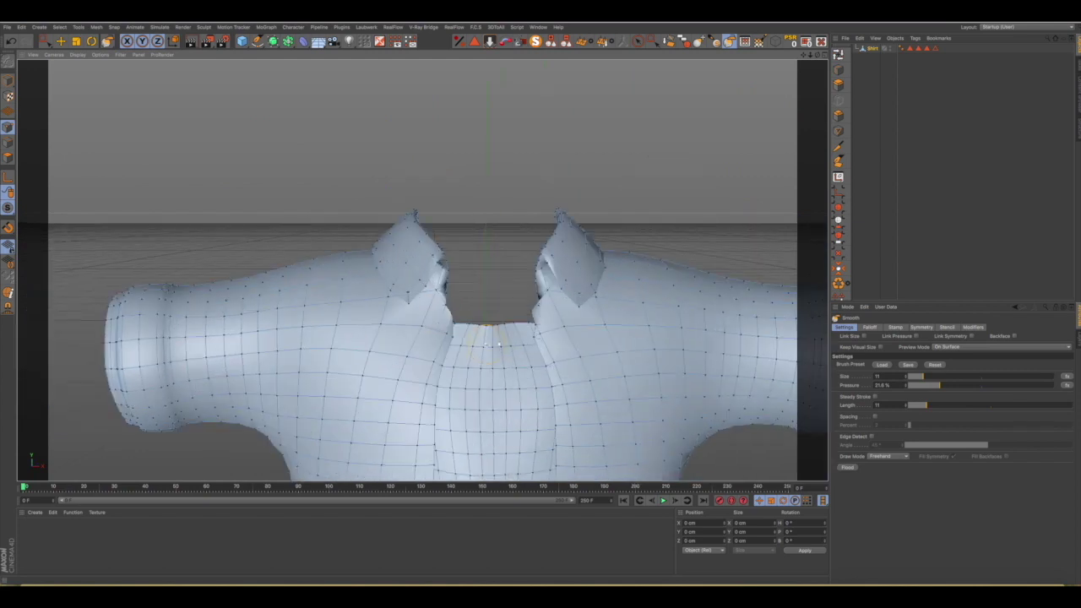
scroll(498, 345, "up", 3)
scroll(499, 345, "up", 2)
mouse_move(398, 319)
left_mouse_down("alt")
mouse_move(302, 322)
mouse_move(372, 321)
left_mouse_up("alt")
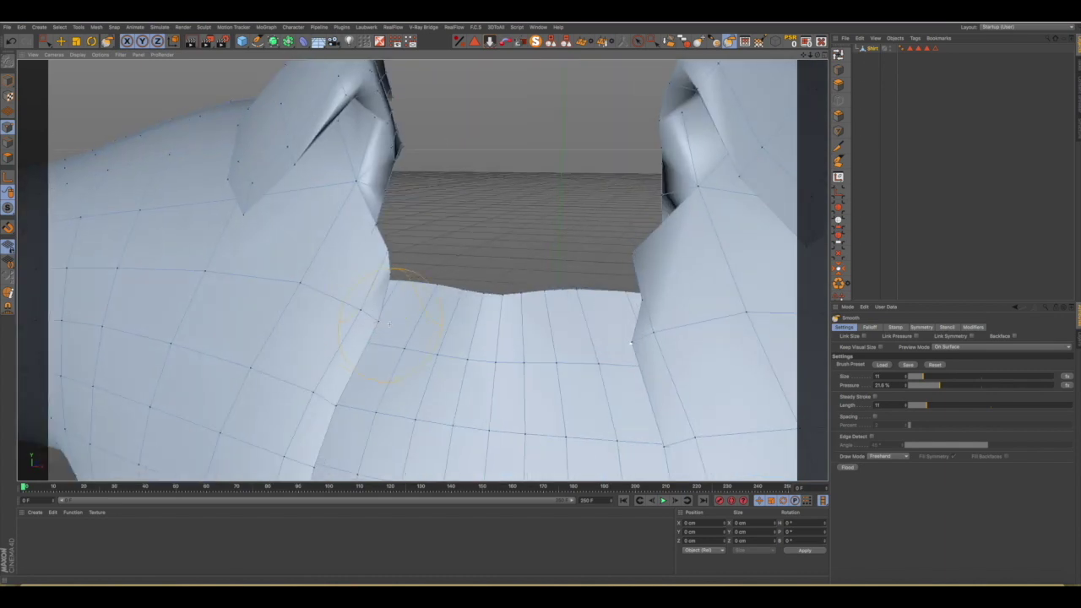
mouse_move(463, 320)
left_mouse_down("alt")
mouse_move(412, 321)
mouse_move(325, 230)
mouse_move(346, 271)
mouse_move(304, 309)
mouse_move(229, 311)
left_mouse_up("alt")
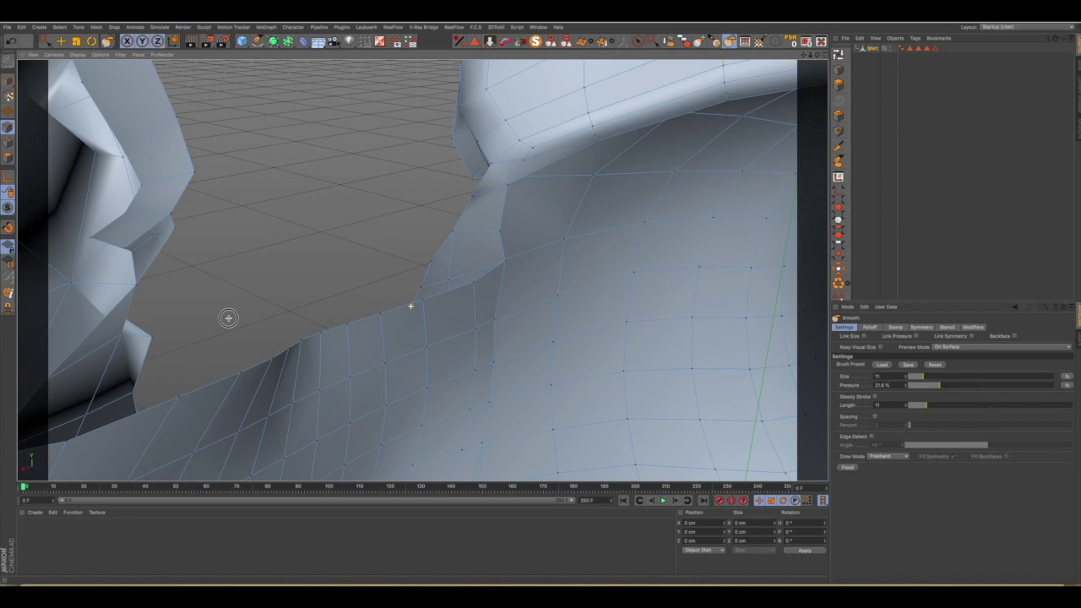
mouse_move(417, 341)
left_mouse_down("alt")
mouse_move(391, 319)
mouse_move(428, 341)
mouse_move(537, 335)
mouse_move(560, 318)
mouse_move(555, 262)
mouse_move(566, 321)
mouse_move(581, 336)
mouse_move(641, 226)
left_mouse_up("alt")
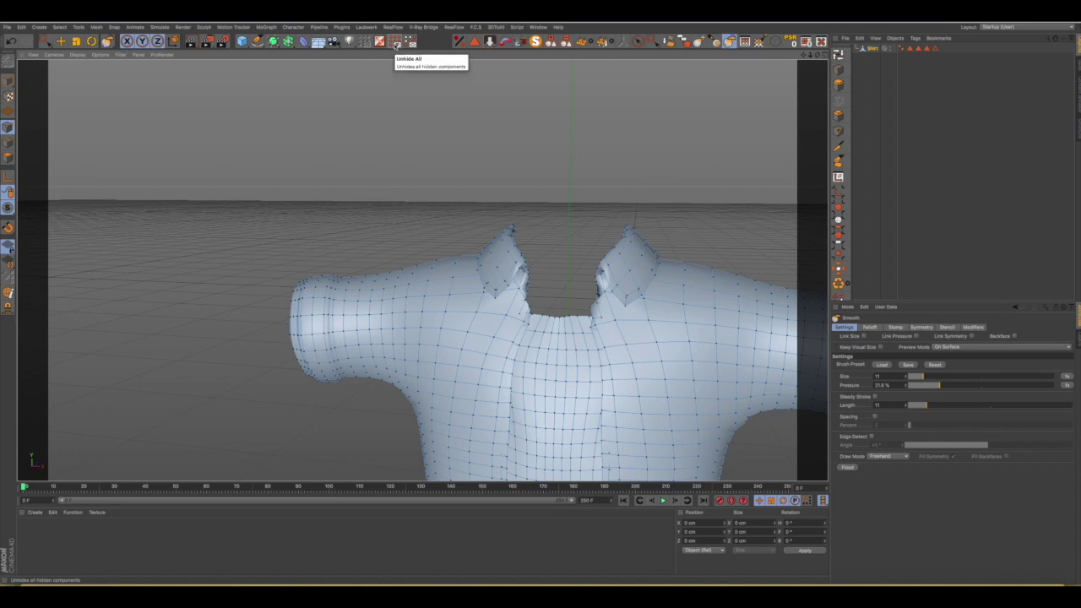
Switch to polygon mode and unhide all the hidden collar polygons.
left_click(8, 157)
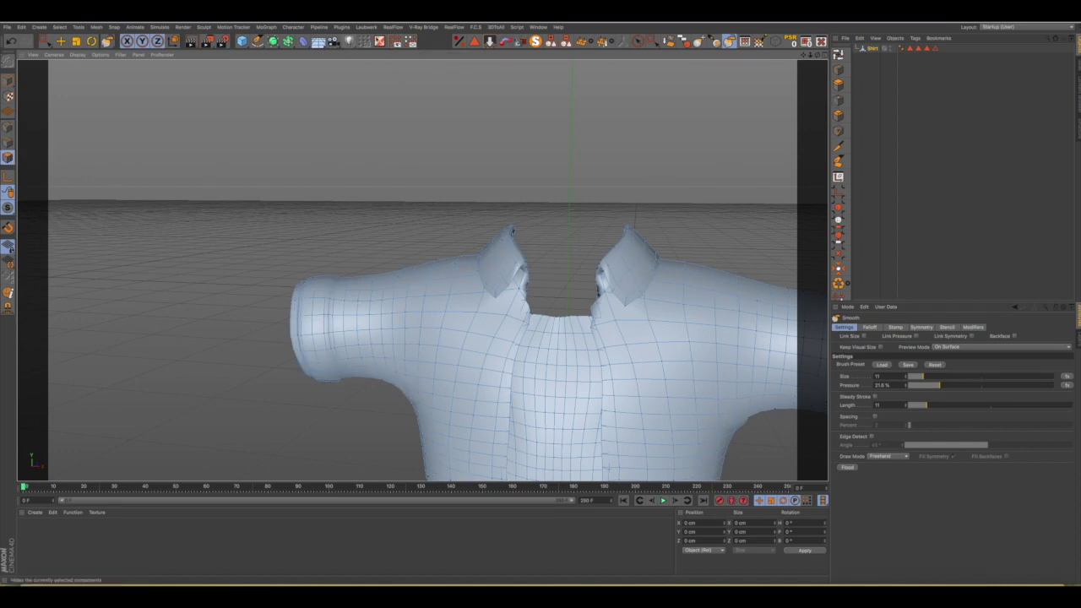
left_click(395, 42)
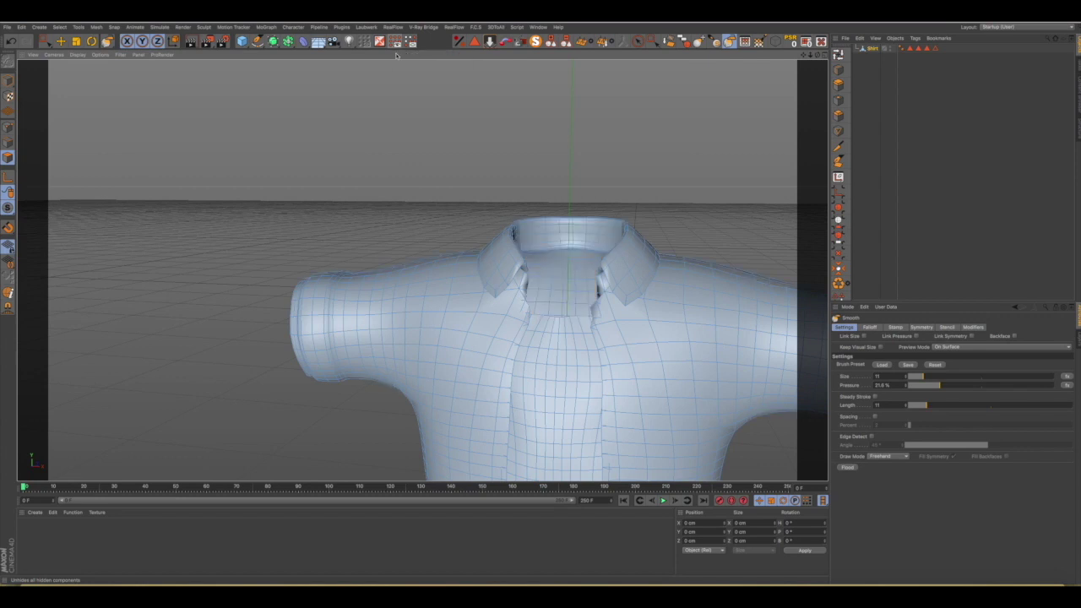
scroll(476, 192, "down", 2)
scroll(475, 191, "down", 2)
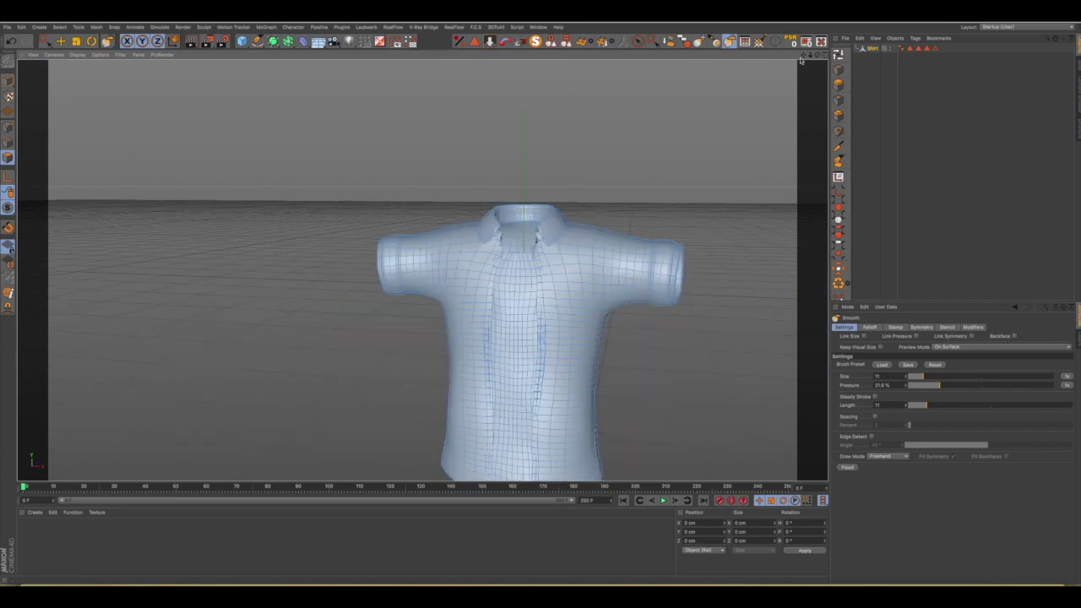
left_click(824, 55)
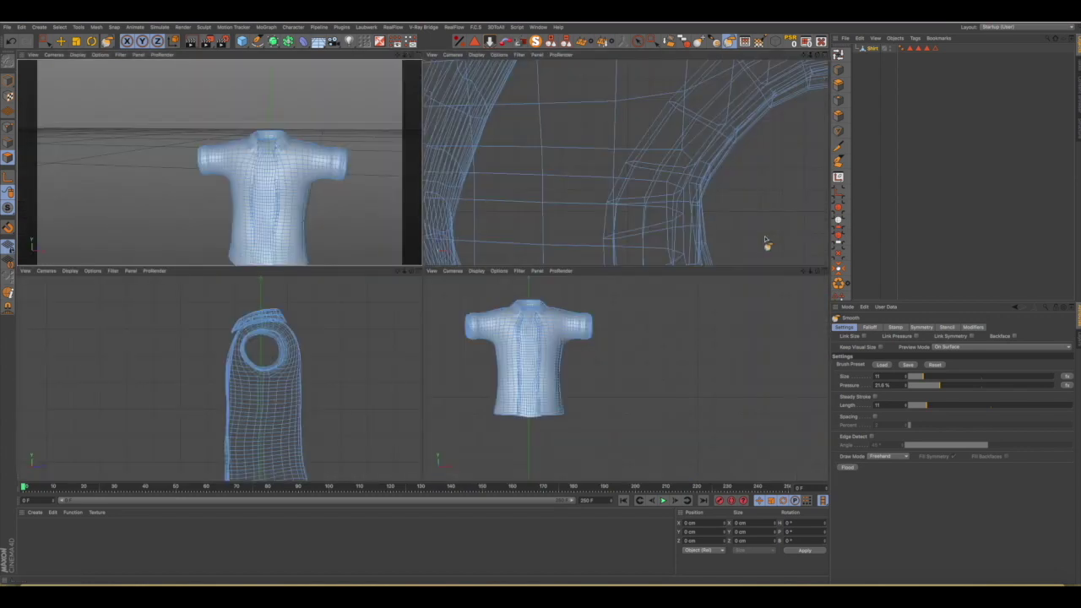
left_click(826, 271)
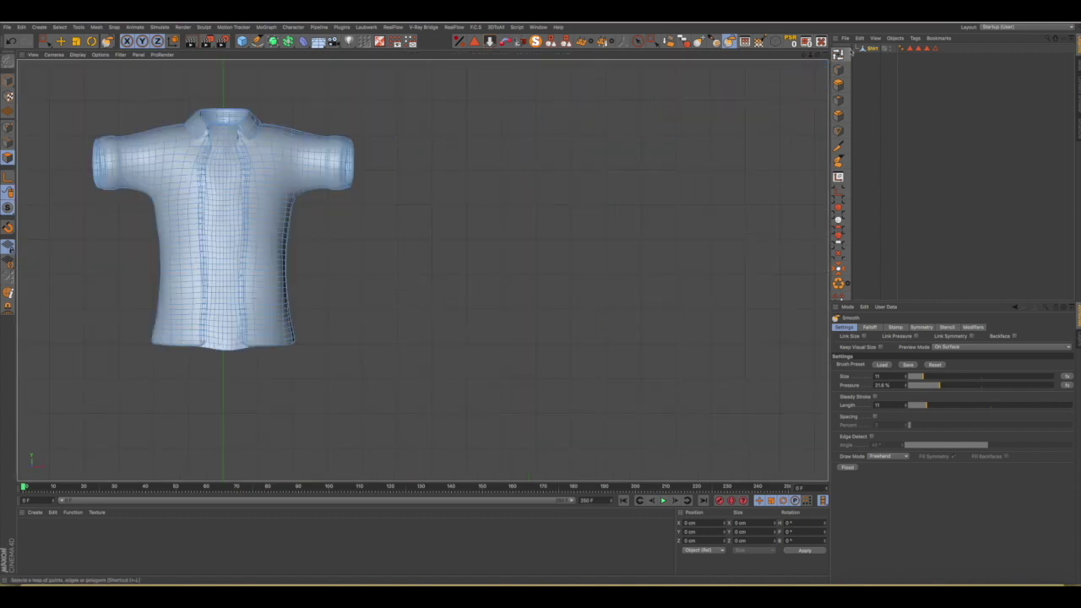
left_click_drag(801, 56, 802, 56)
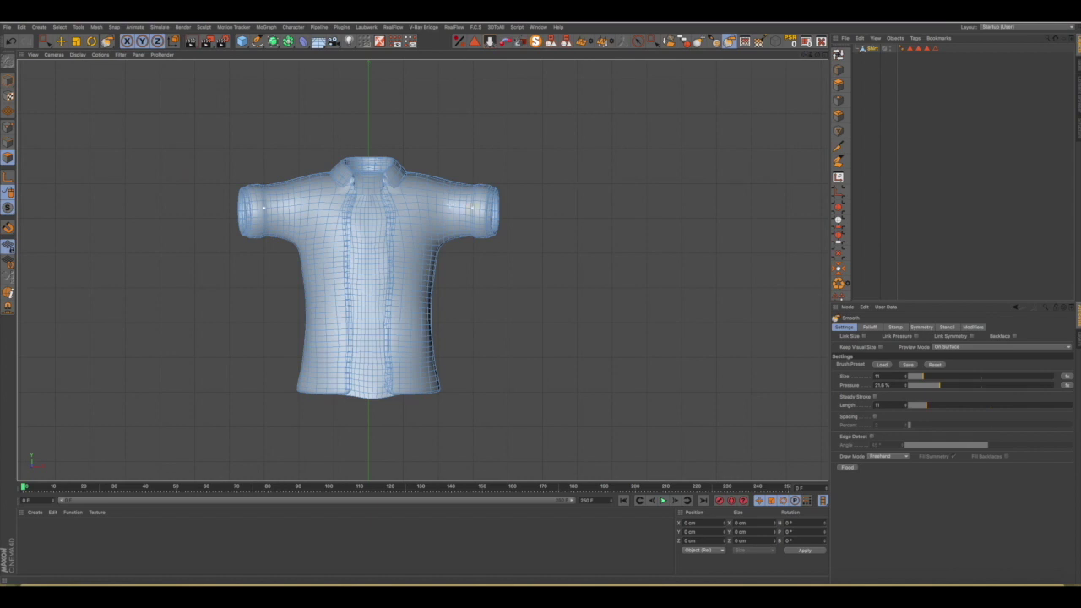
Box-select the left half of the shirt, set Display to Wireframe, and delete it.
left_click(46, 41)
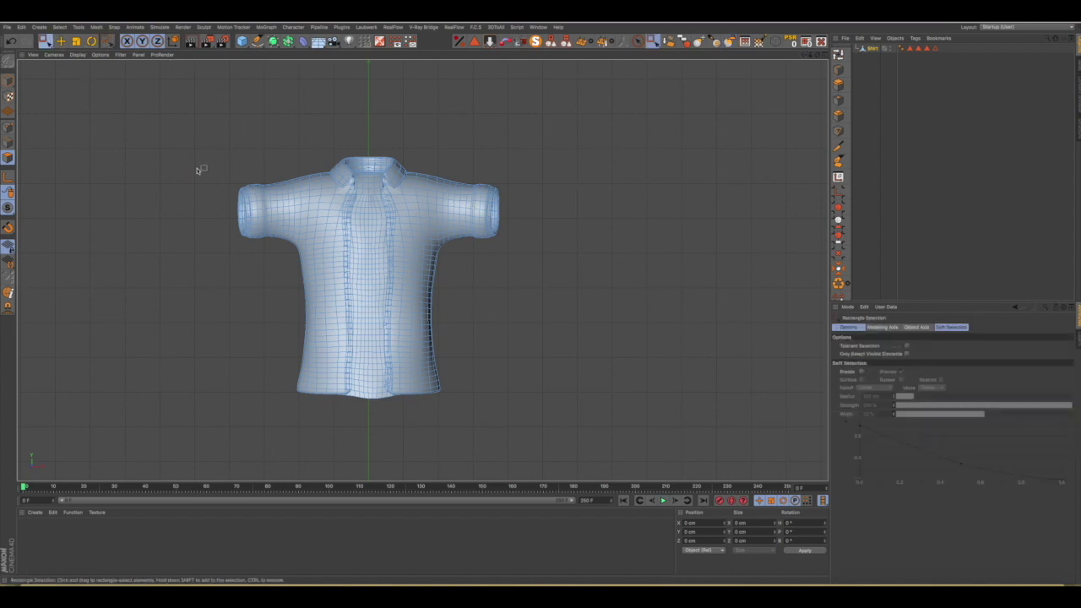
left_click_drag(206, 113, 366, 417)
left_click(76, 54)
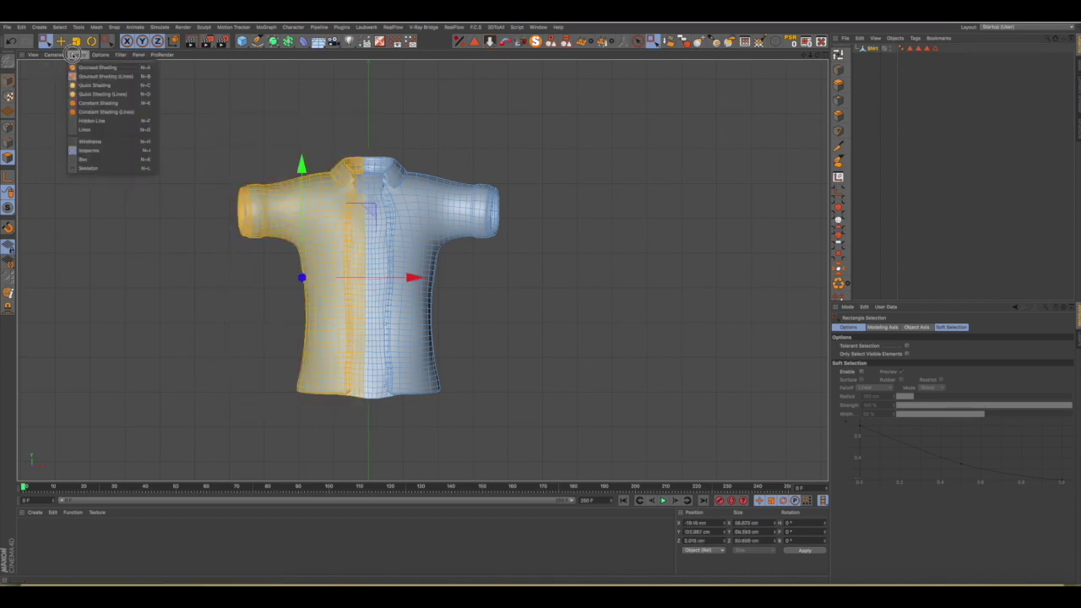
left_click(84, 125)
scroll(353, 235, "up", 3)
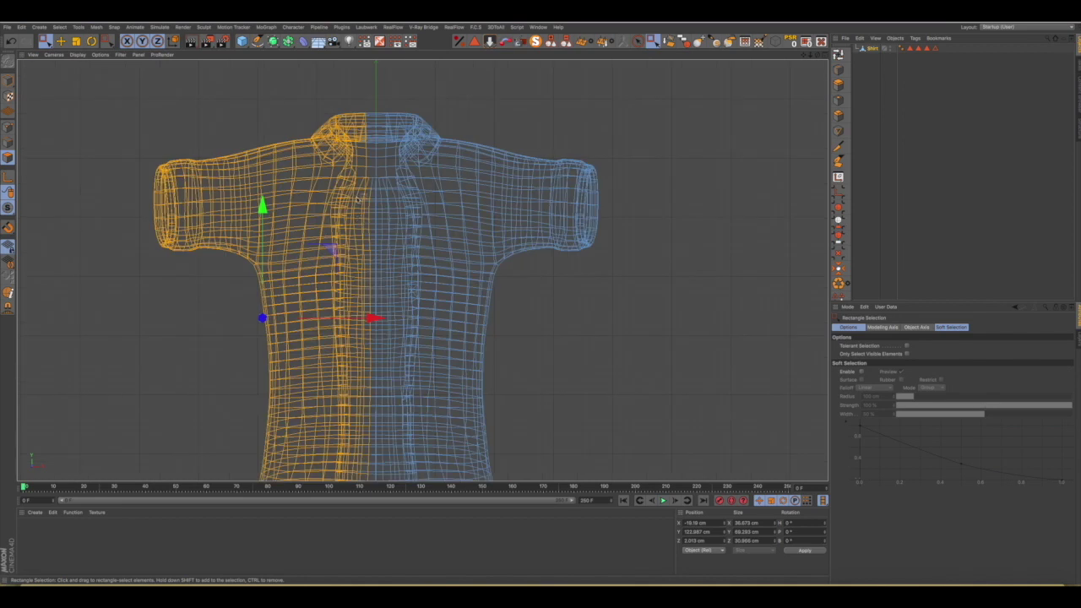
key("Delete")
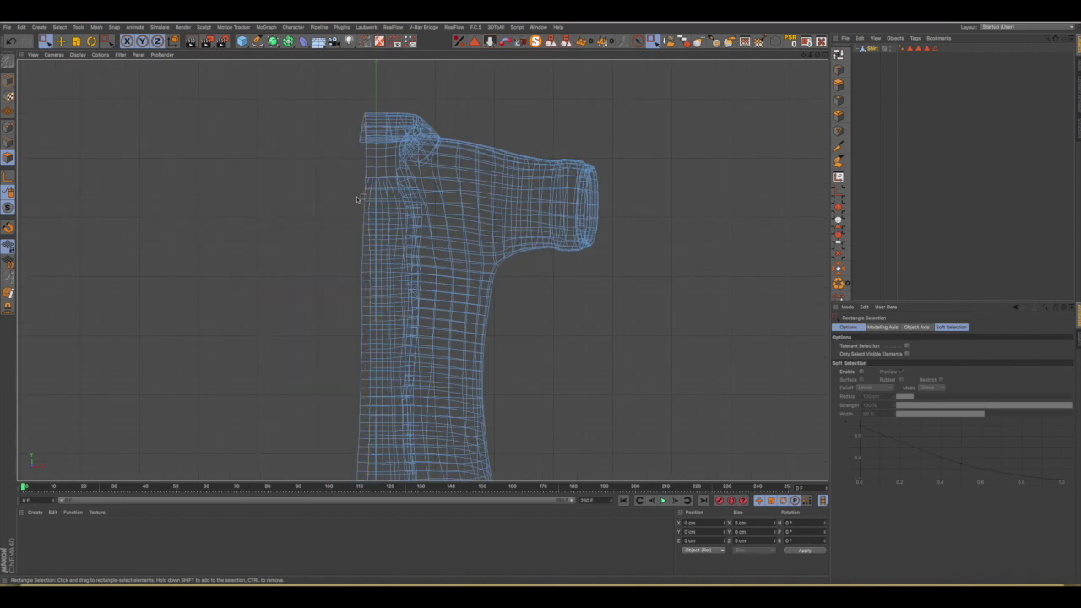
Box-select the right half of the shirt and delete it, leaving a single half.
scroll(384, 144, "down", 2)
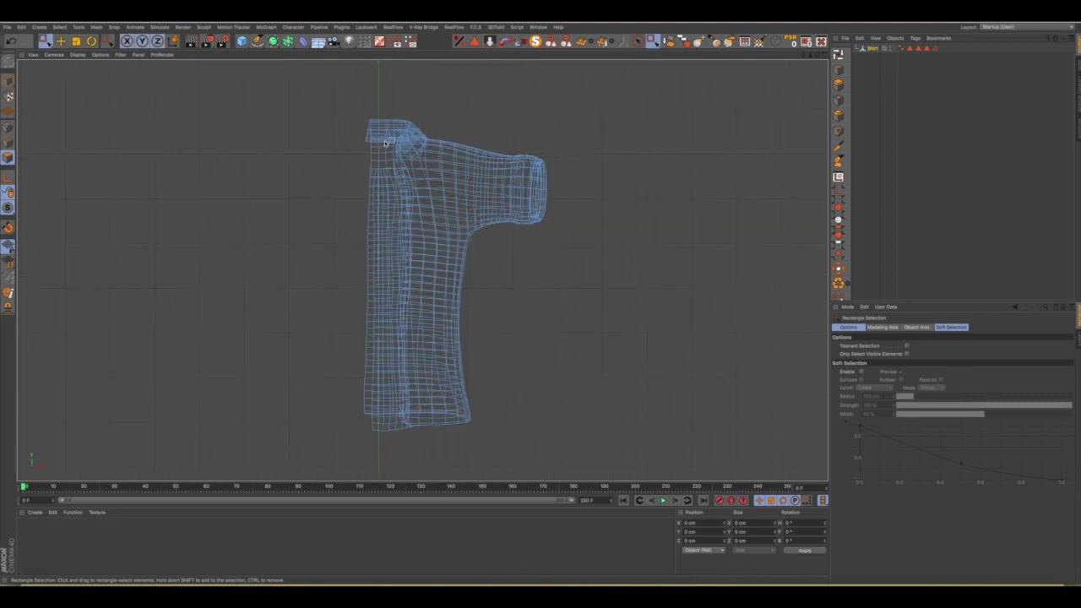
left_click_drag(354, 91, 376, 425)
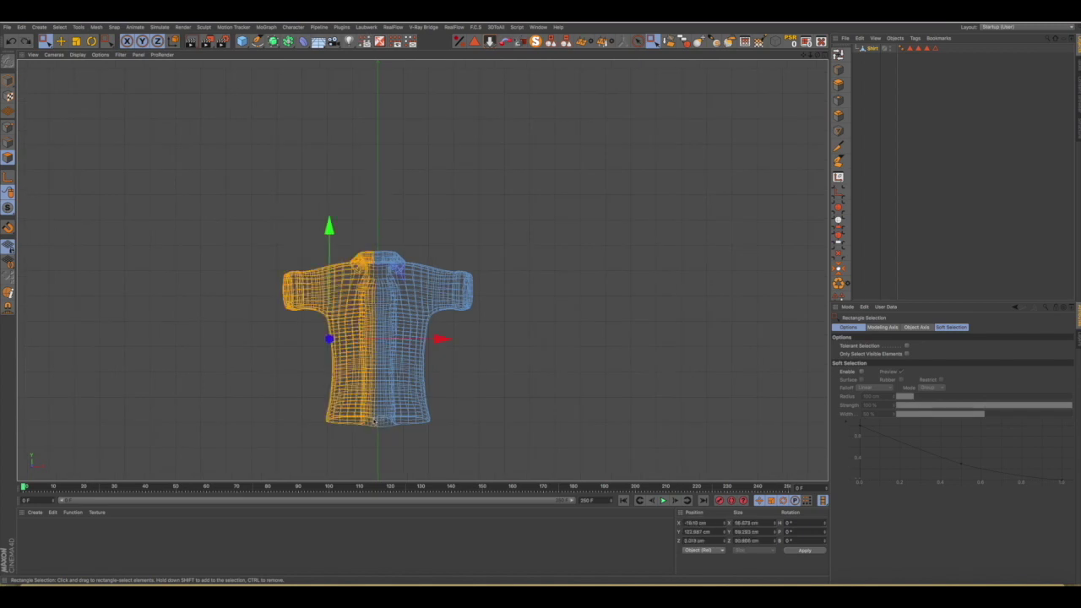
scroll(374, 420, "up", 3)
left_click_drag(594, 95, 379, 444)
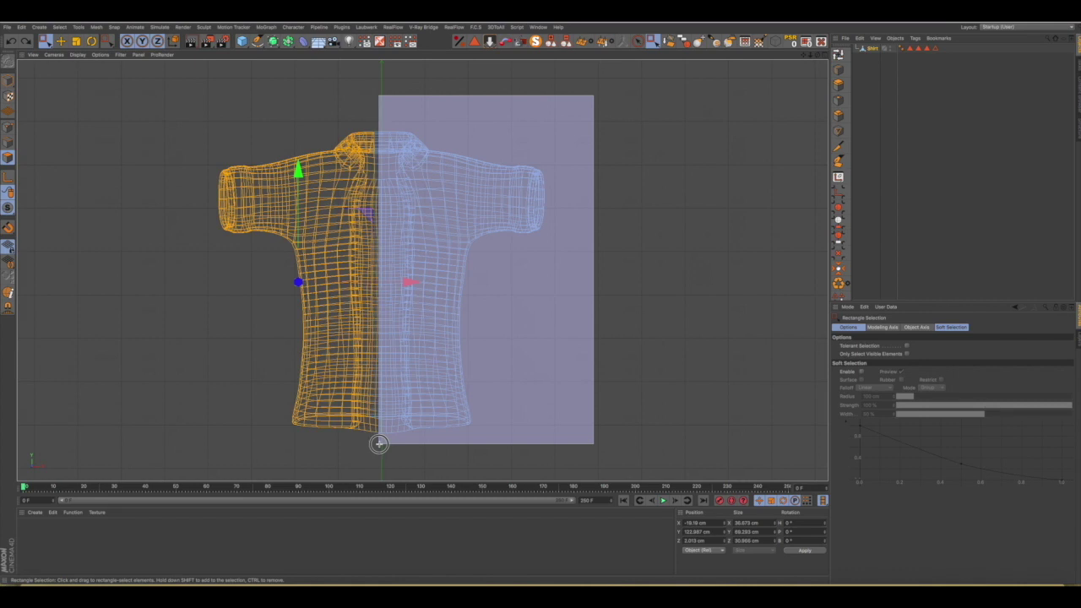
left_click_drag(379, 444, 380, 446)
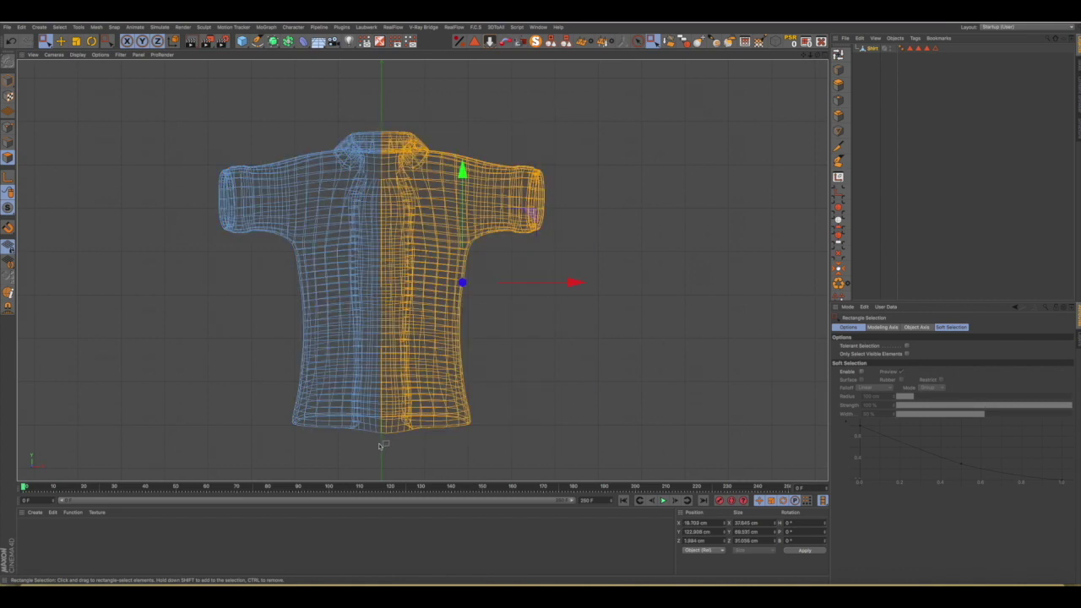
key("Delete")
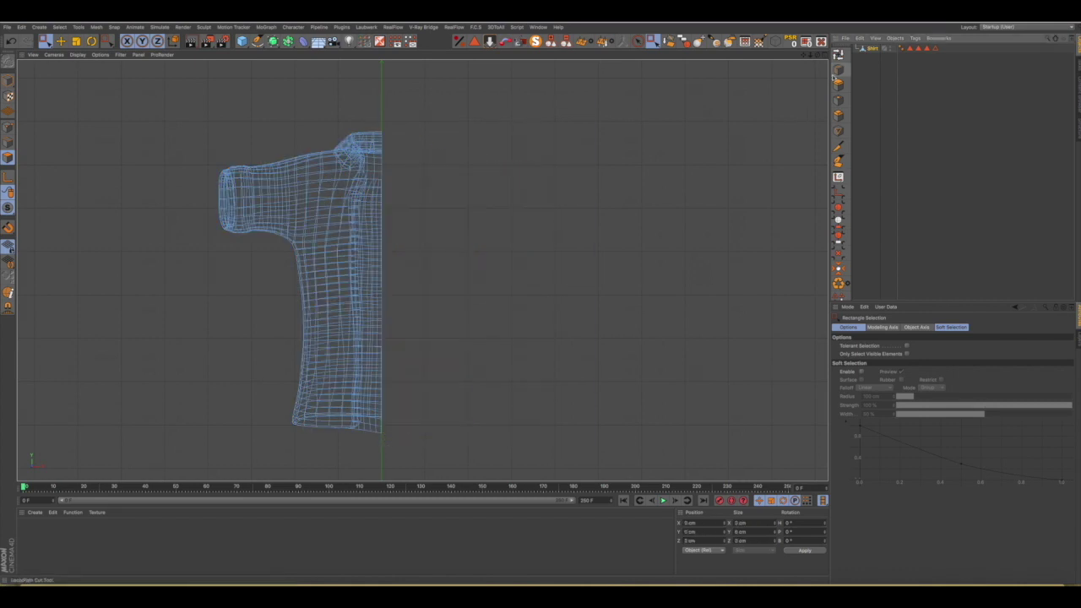
Orbit the perspective view to inspect the half shirt's armhole and sleeve.
left_click(825, 54)
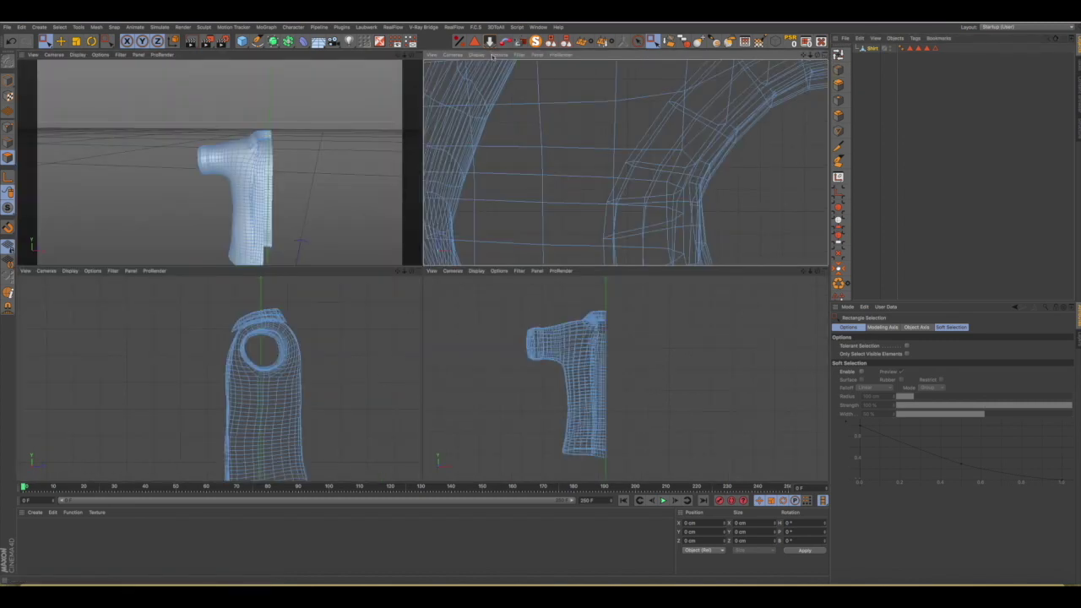
left_click(414, 54)
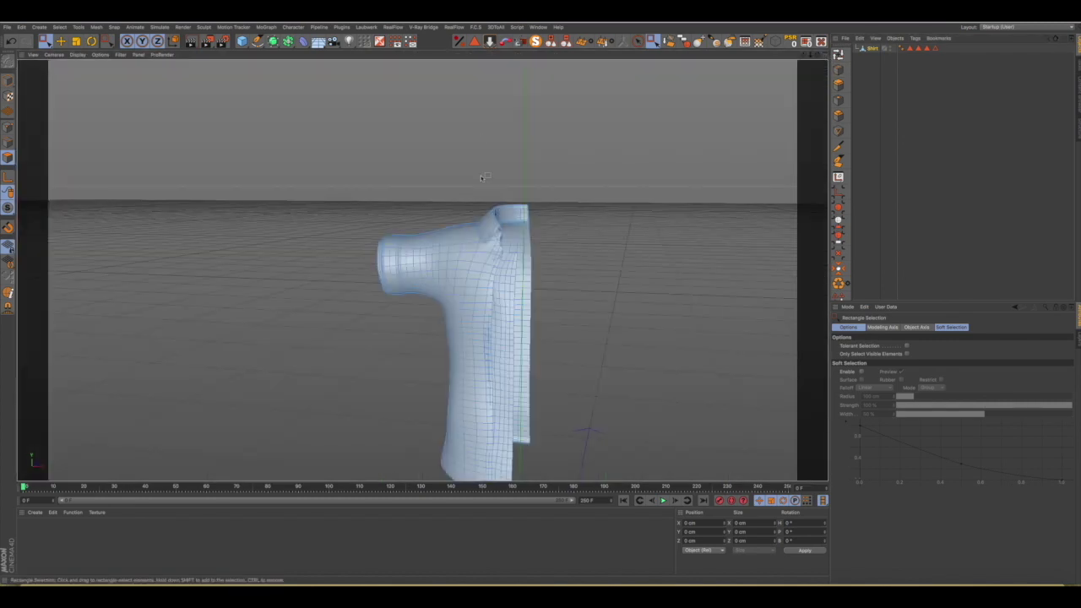
mouse_move(496, 329)
left_mouse_down("alt")
mouse_move(488, 294)
mouse_move(306, 309)
mouse_move(417, 333)
left_mouse_up("alt")
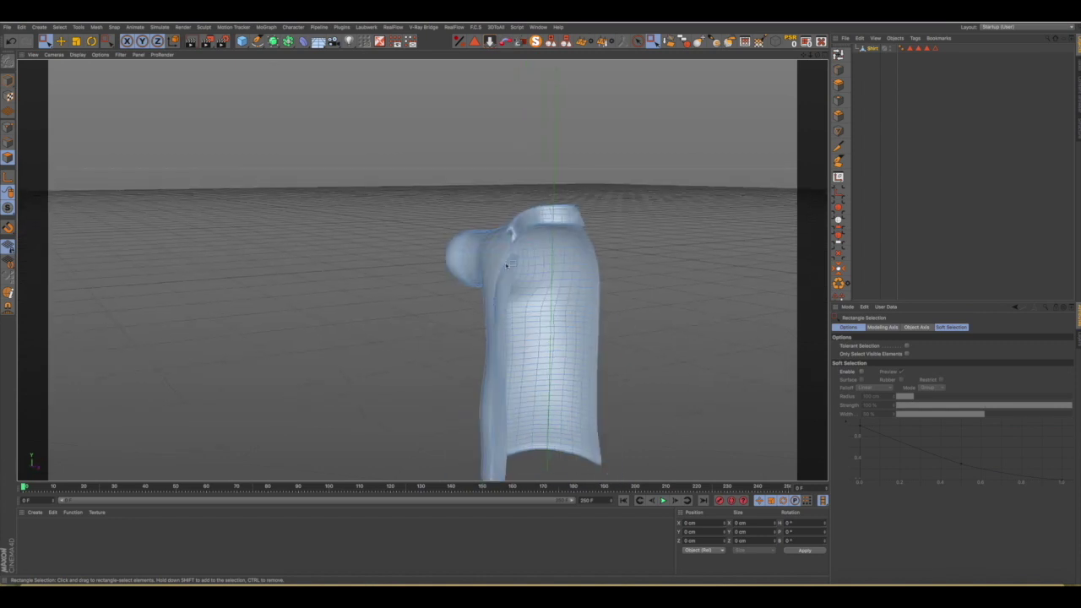
mouse_move(548, 233)
left_mouse_down("alt")
mouse_move(572, 212)
mouse_move(616, 202)
mouse_move(605, 201)
mouse_move(574, 254)
mouse_move(479, 342)
mouse_move(309, 349)
mouse_move(316, 372)
mouse_move(524, 370)
left_mouse_up("alt")
Switch to Points mode, maximize the front view, and start boxing the centre-edge points.
left_click(824, 56)
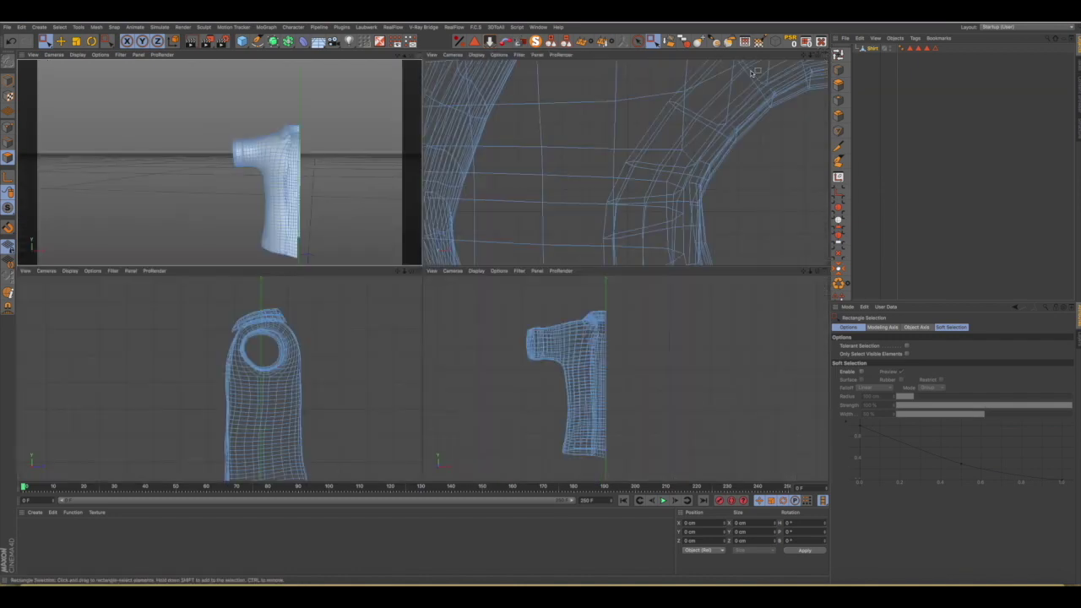
left_click(8, 126)
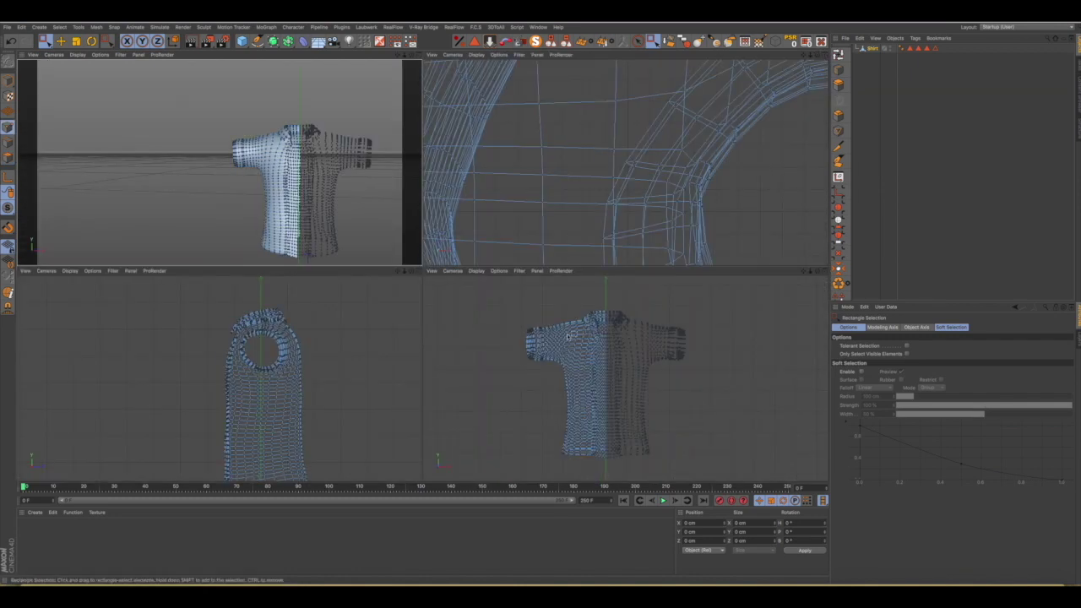
left_click(839, 282)
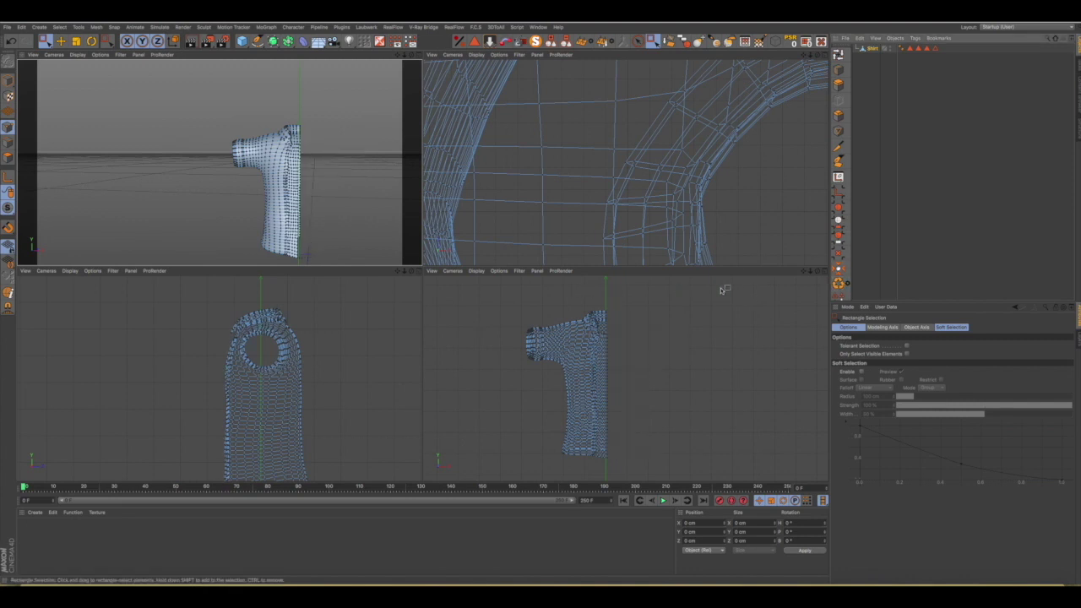
left_click(825, 271)
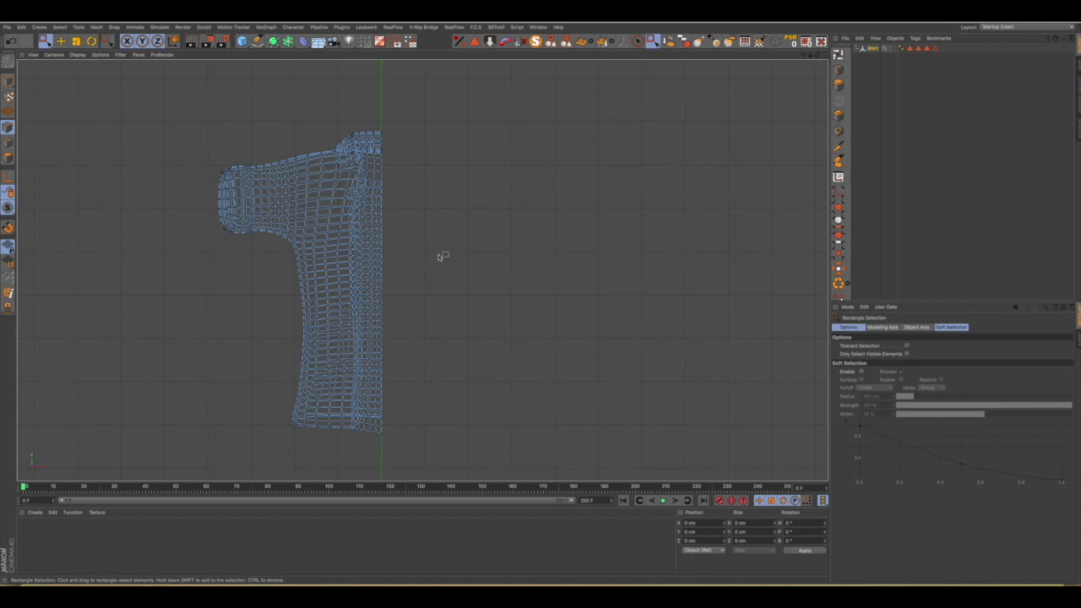
left_click_drag(418, 110, 378, 451)
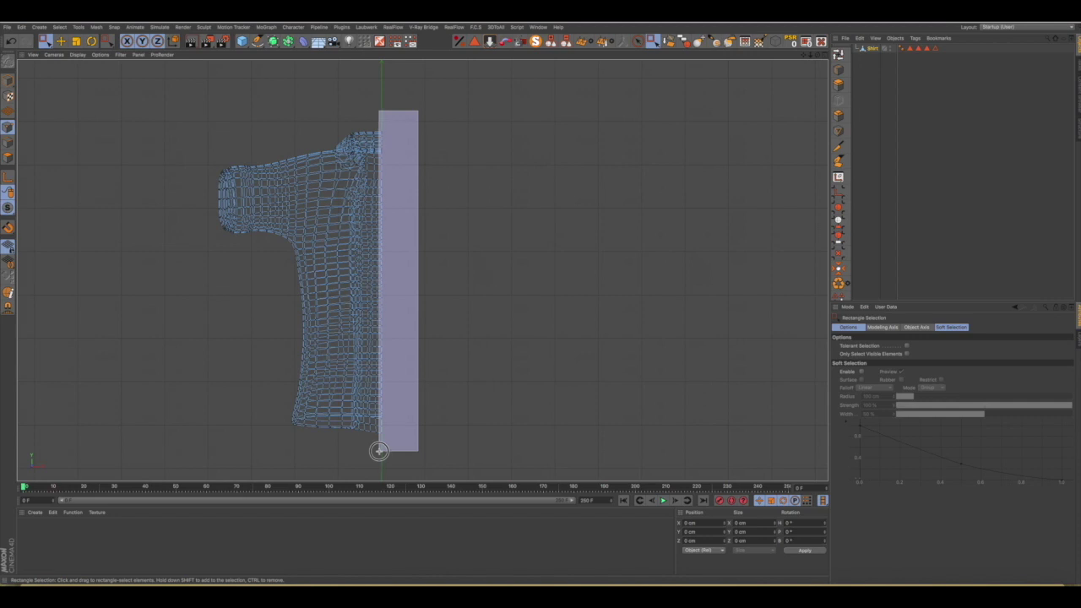
Select the centre-edge points and orbit the perspective view toward the collar and sleeve hole.
left_click_drag(378, 450, 379, 453)
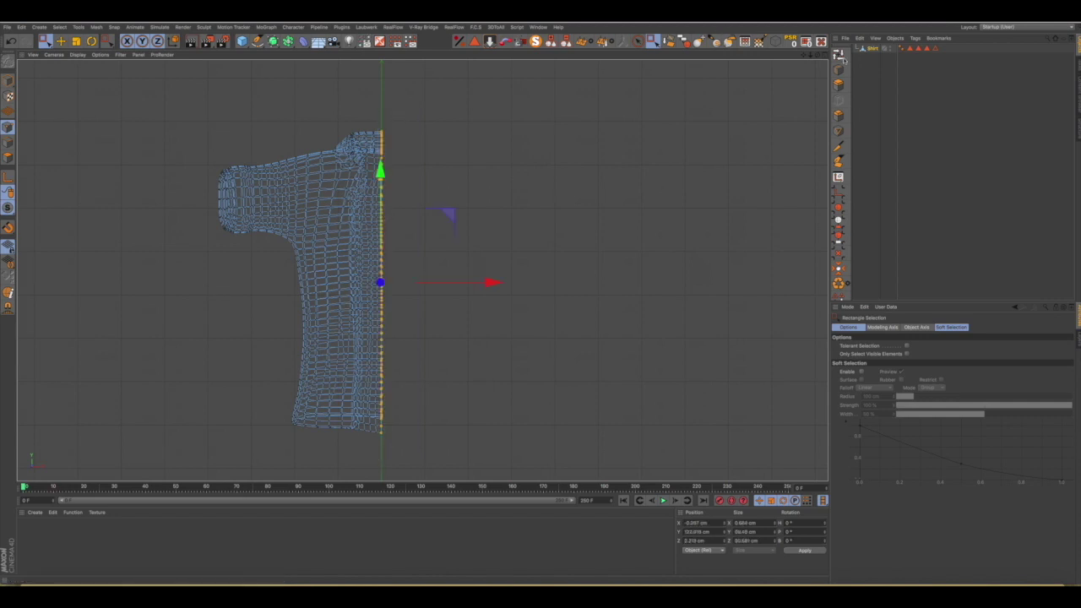
left_click(826, 56)
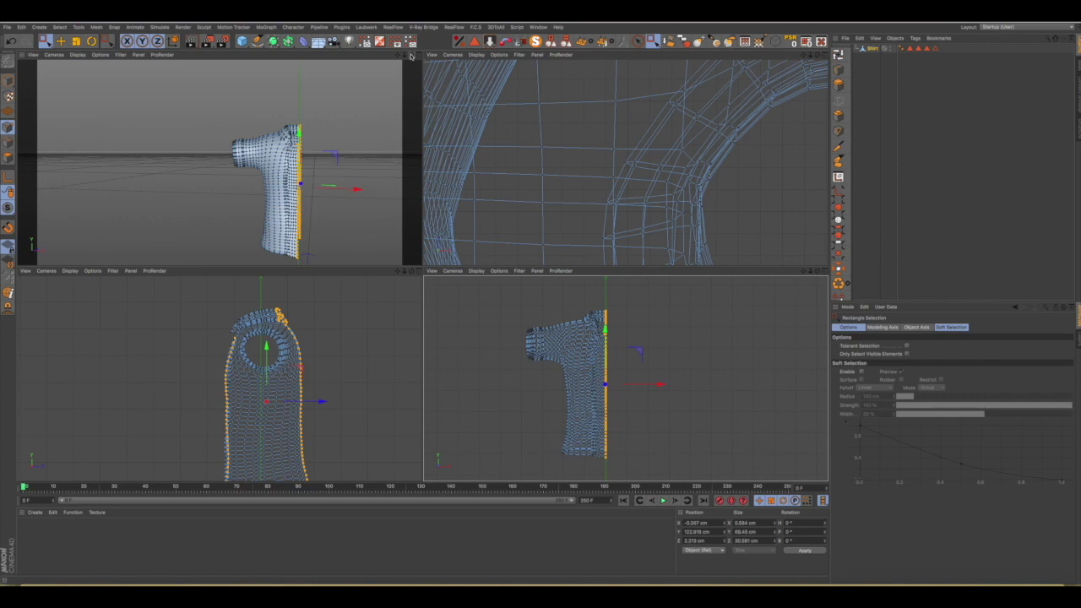
left_click(414, 56)
mouse_move(526, 271)
left_mouse_down("alt")
mouse_move(304, 250)
mouse_move(300, 265)
left_mouse_up("alt")
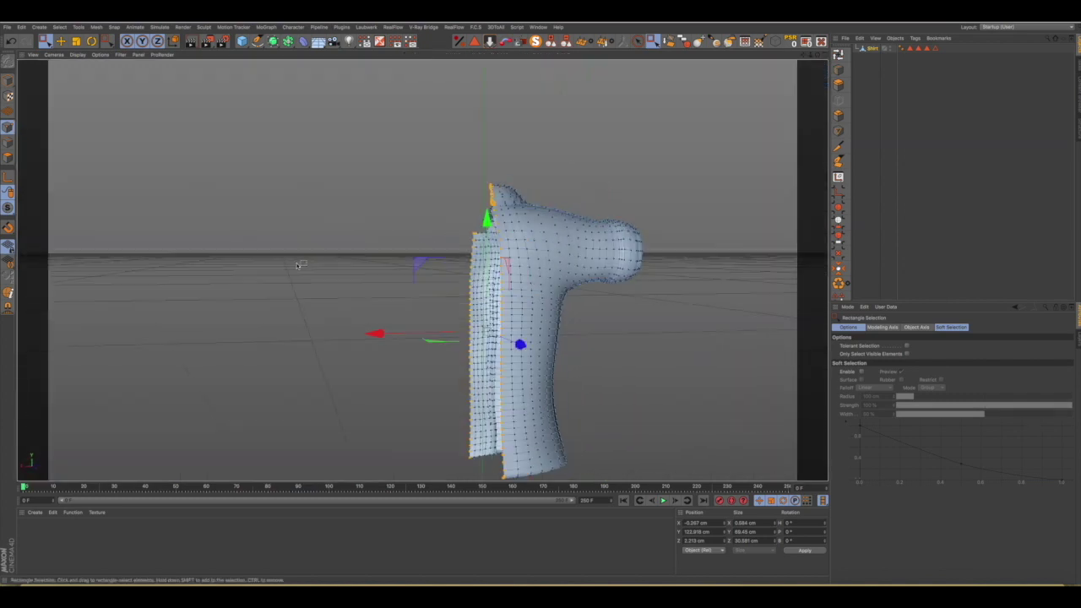
scroll(494, 199, "up", 5)
mouse_move(494, 198)
left_mouse_down("alt")
mouse_move(561, 224)
mouse_move(647, 212)
mouse_move(654, 201)
mouse_move(551, 211)
mouse_move(470, 287)
left_mouse_up("alt")
scroll(552, 211, "down", 5)
scroll(433, 293, "up", 3)
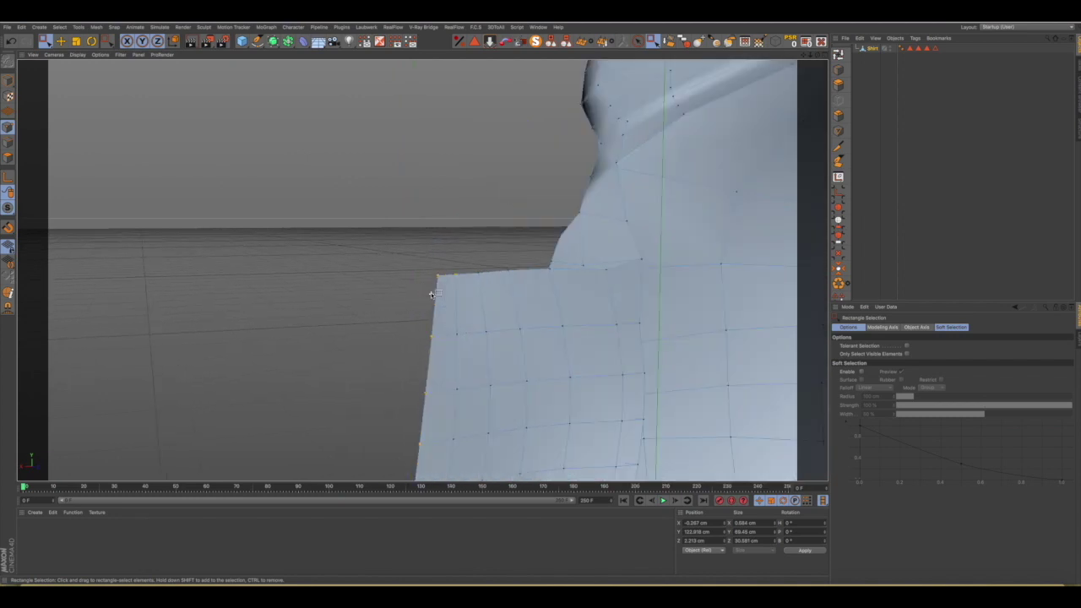
scroll(429, 290, "up", 1)
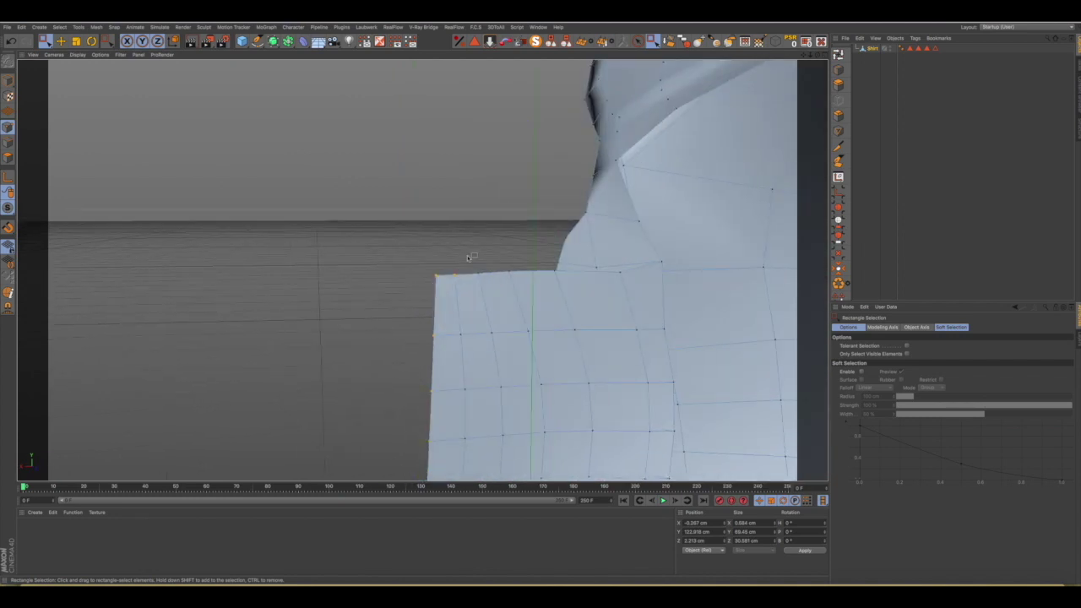
Orbit to look inside the collar and sleeve and down at the hem.
mouse_move(446, 311)
left_mouse_down("alt")
mouse_move(700, 152)
mouse_move(542, 214)
mouse_move(536, 161)
mouse_move(510, 229)
mouse_move(541, 242)
mouse_move(504, 265)
mouse_move(495, 307)
mouse_move(445, 333)
mouse_move(280, 330)
mouse_move(239, 292)
mouse_move(236, 282)
mouse_move(245, 284)
left_mouse_up("alt")
scroll(577, 245, "up", 2)
mouse_move(579, 242)
left_mouse_down("alt")
mouse_move(647, 236)
mouse_move(714, 271)
mouse_move(697, 277)
left_mouse_up("alt")
scroll(697, 277, "down", 3)
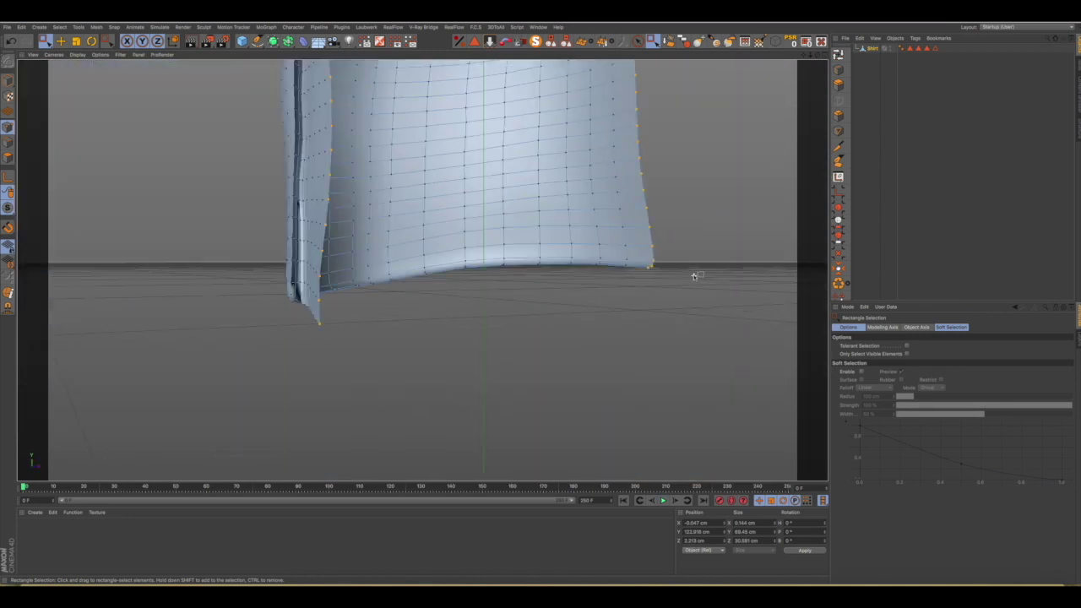
scroll(696, 277, "down", 2)
scroll(695, 276, "down", 2)
scroll(694, 275, "down", 1)
scroll(694, 275, "down", 2)
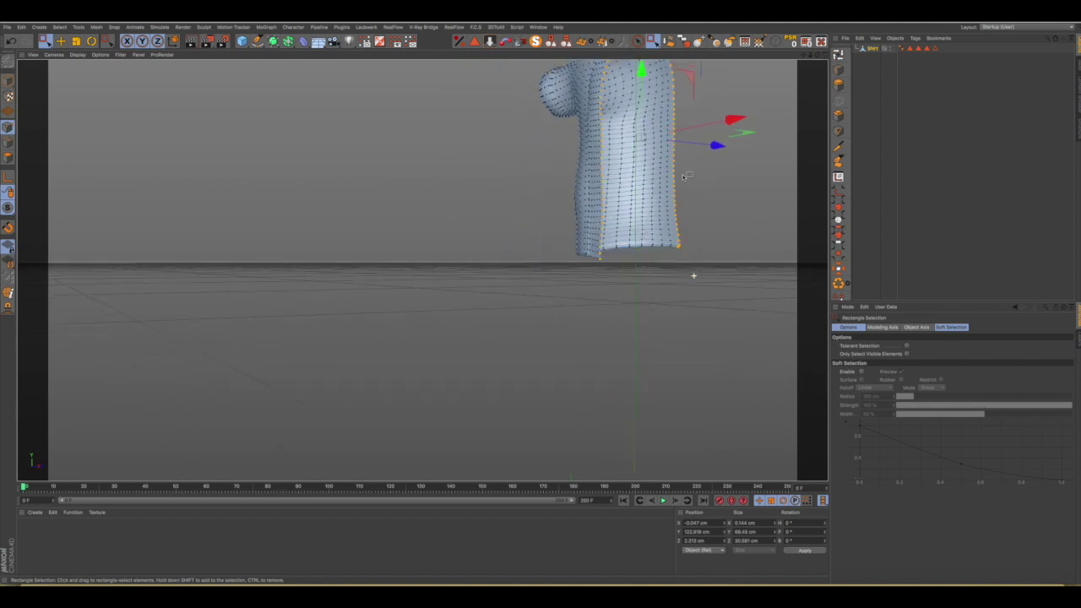
scroll(693, 276, "down", 1)
scroll(661, 76, "up", 3)
scroll(662, 76, "up", 3)
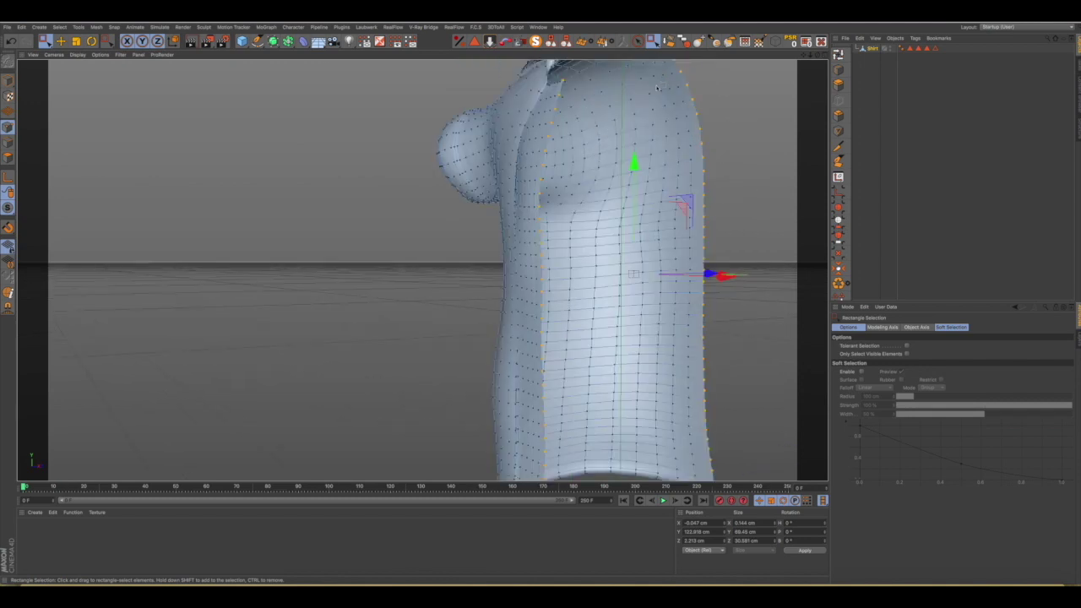
Return to the four-view layout and maximize the Front viewport.
left_click_drag(554, 98, 583, 121, "alt")
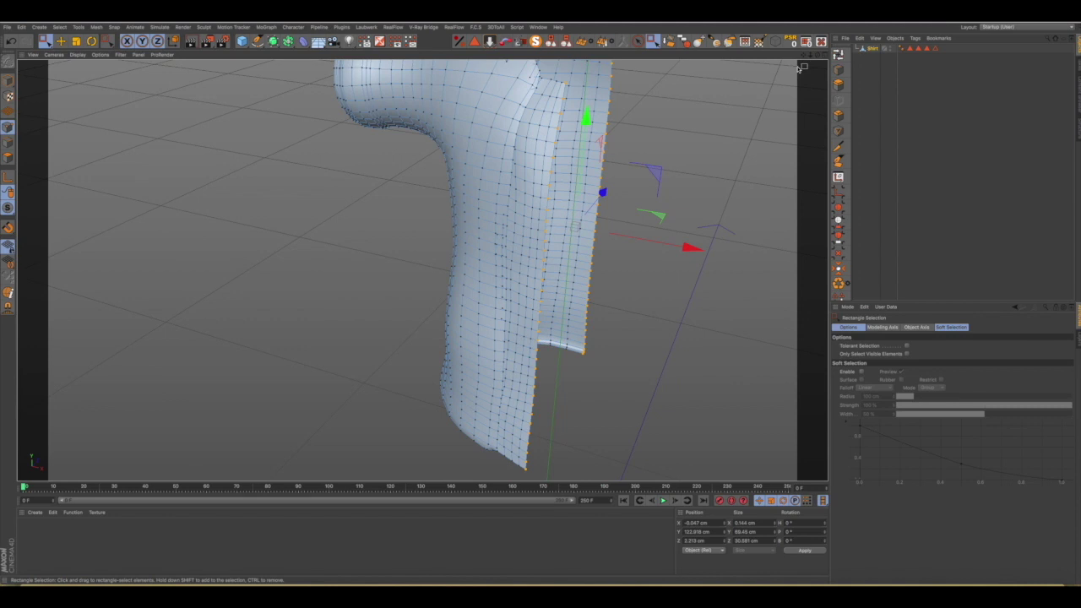
left_click(827, 55)
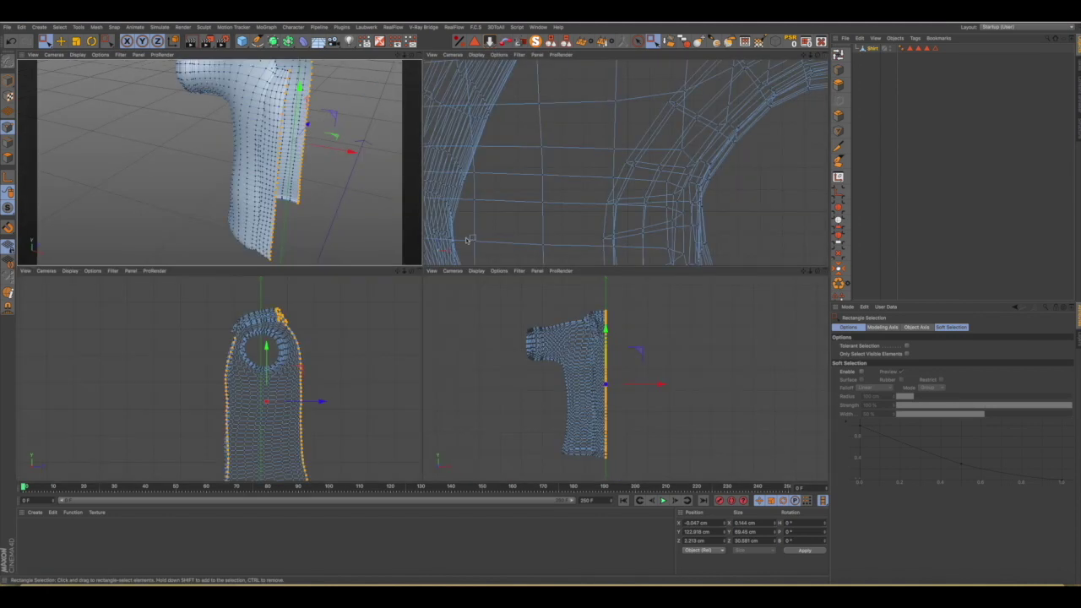
left_click(820, 271)
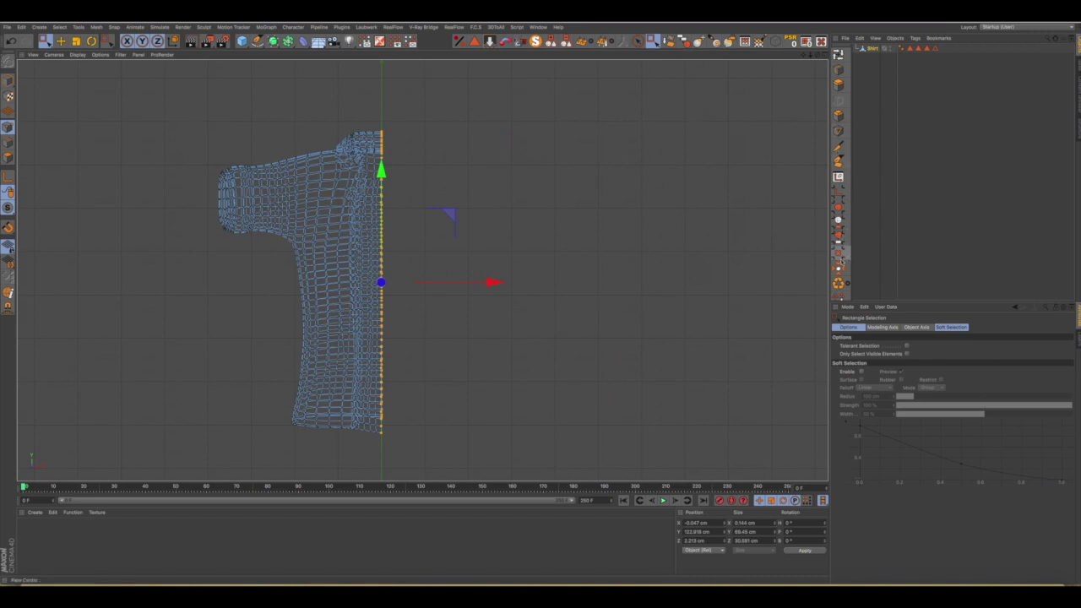
scroll(842, 262, "down", 3)
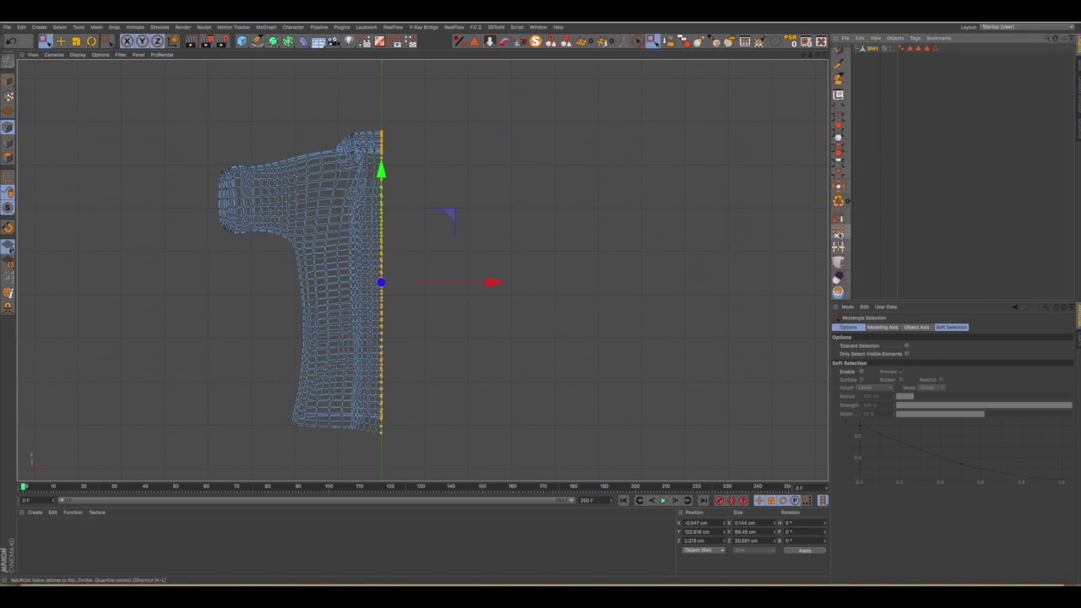
Set the centre-edge points to X 0 cm and place Shirt under a new Symmetry object.
left_click(839, 233)
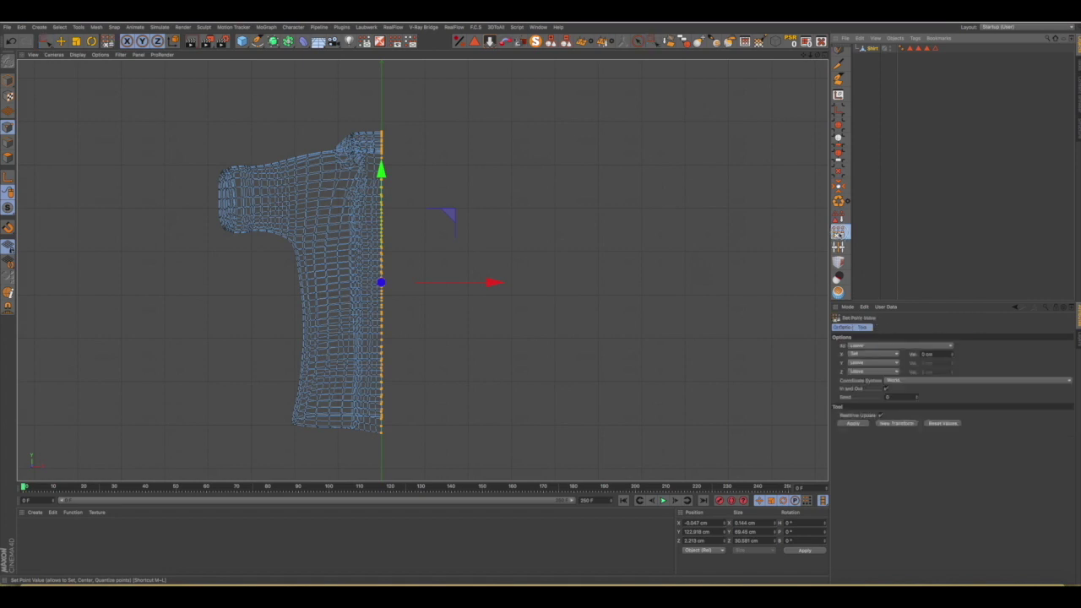
left_click(853, 423)
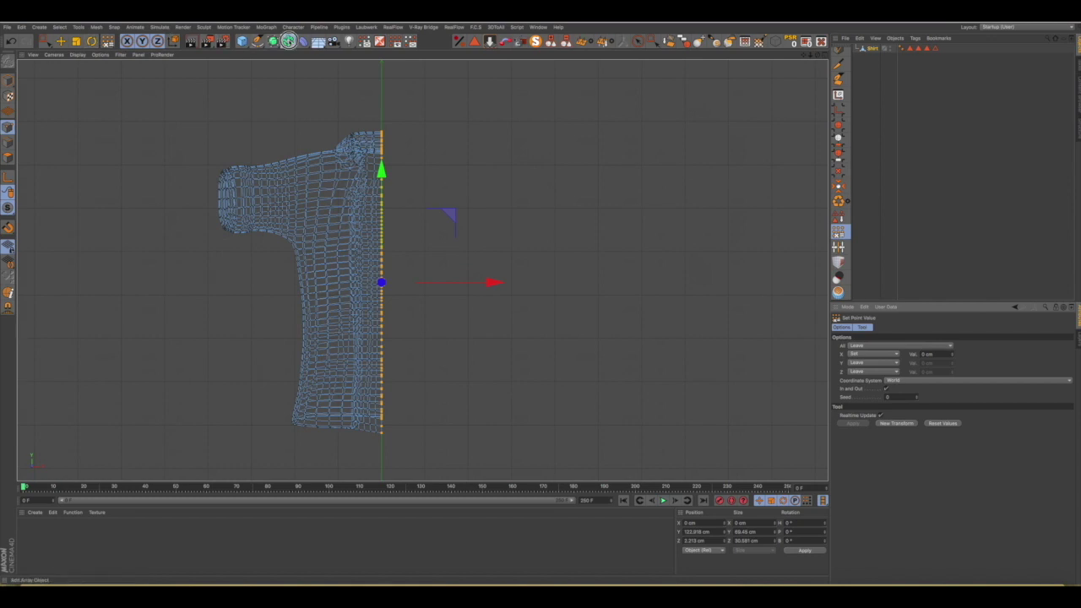
left_click(288, 40)
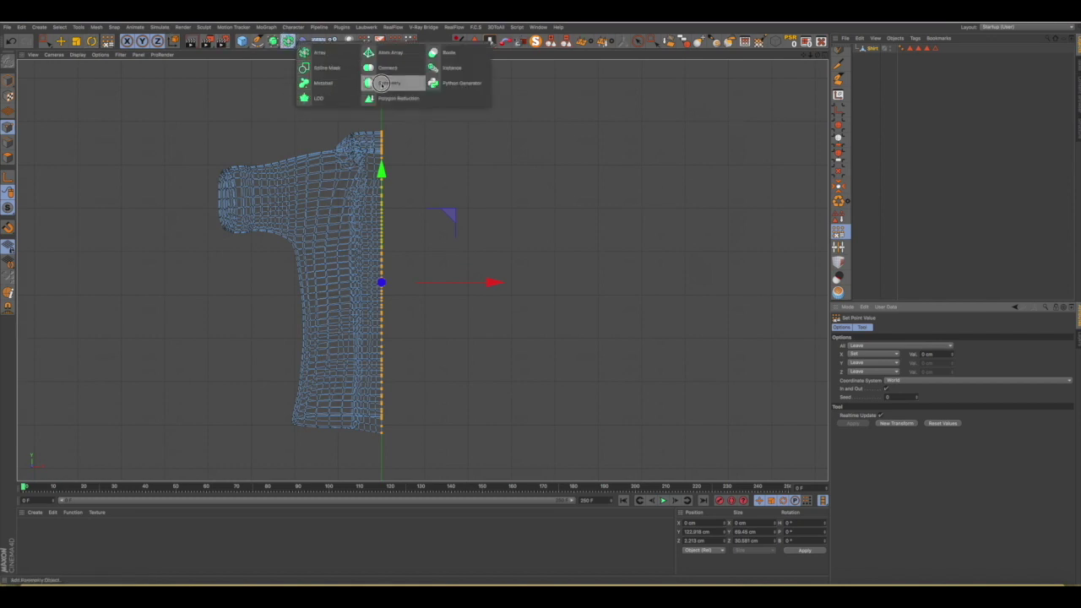
left_click(382, 84)
left_click_drag(880, 55, 874, 56)
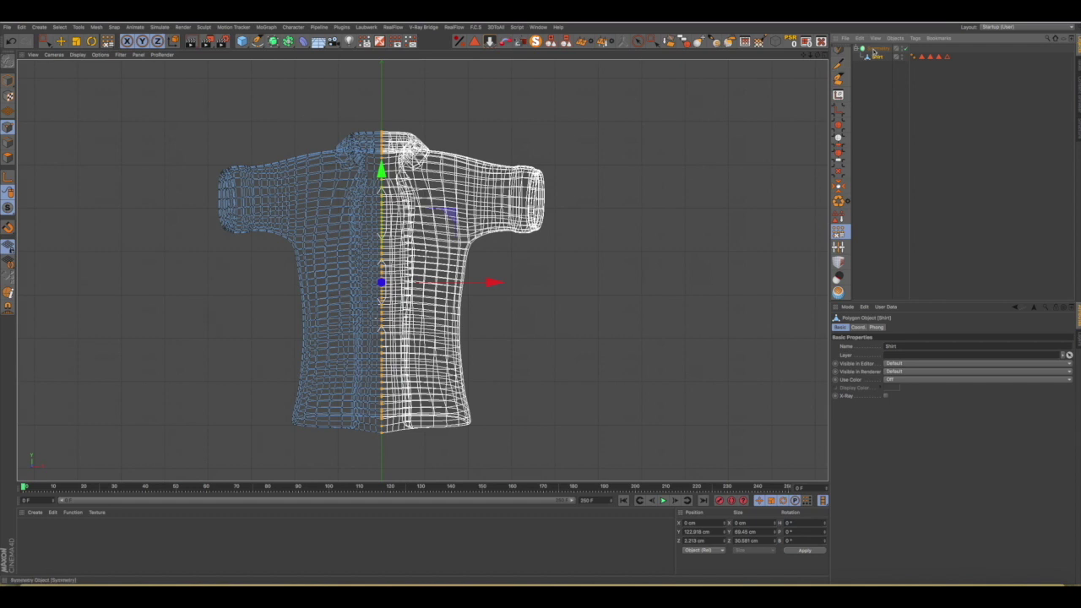
Try Current State to Object on Symmetry and Shirt, then undo back to the live mirror.
left_click(876, 48)
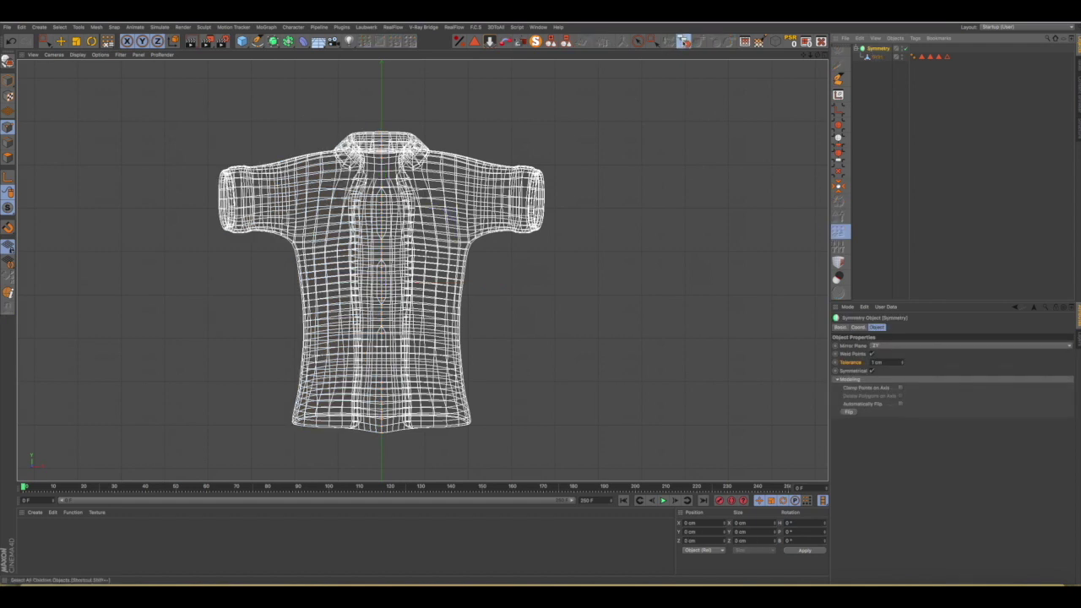
left_click(684, 40)
left_click(622, 44)
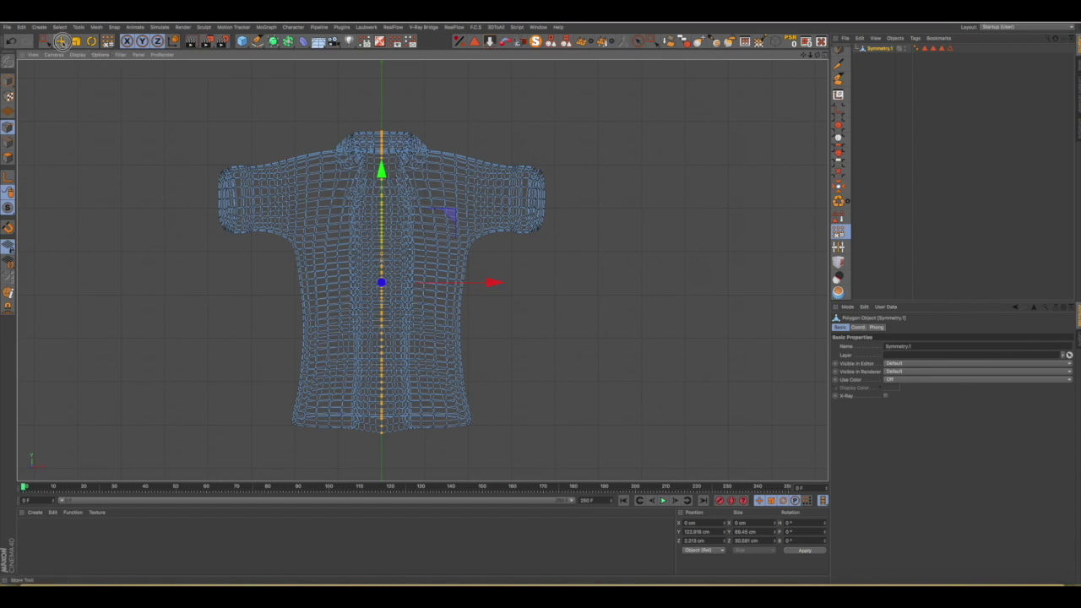
left_click(61, 41)
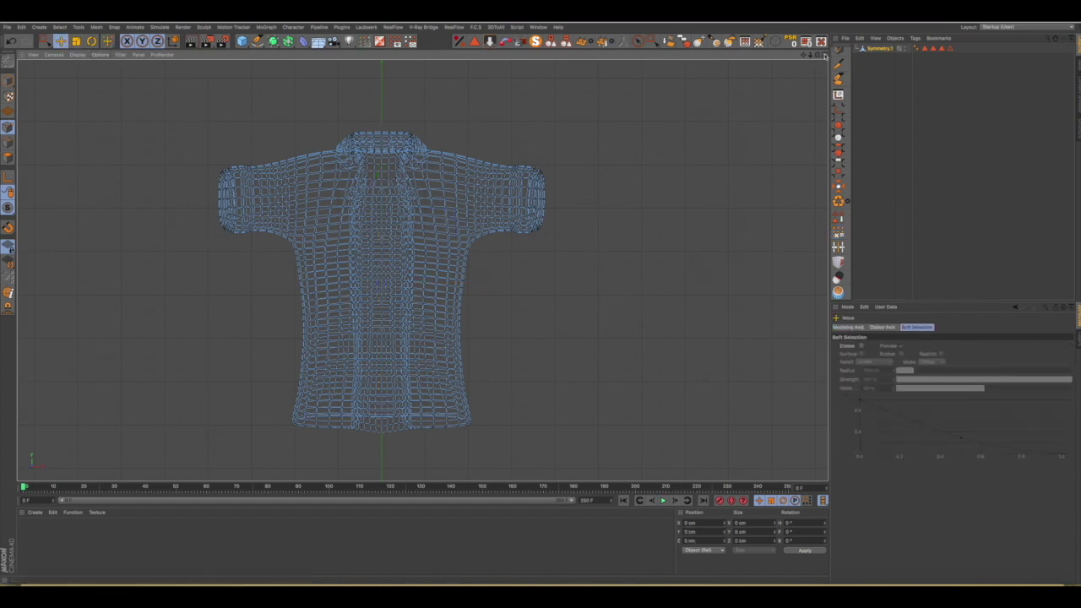
left_click(825, 55)
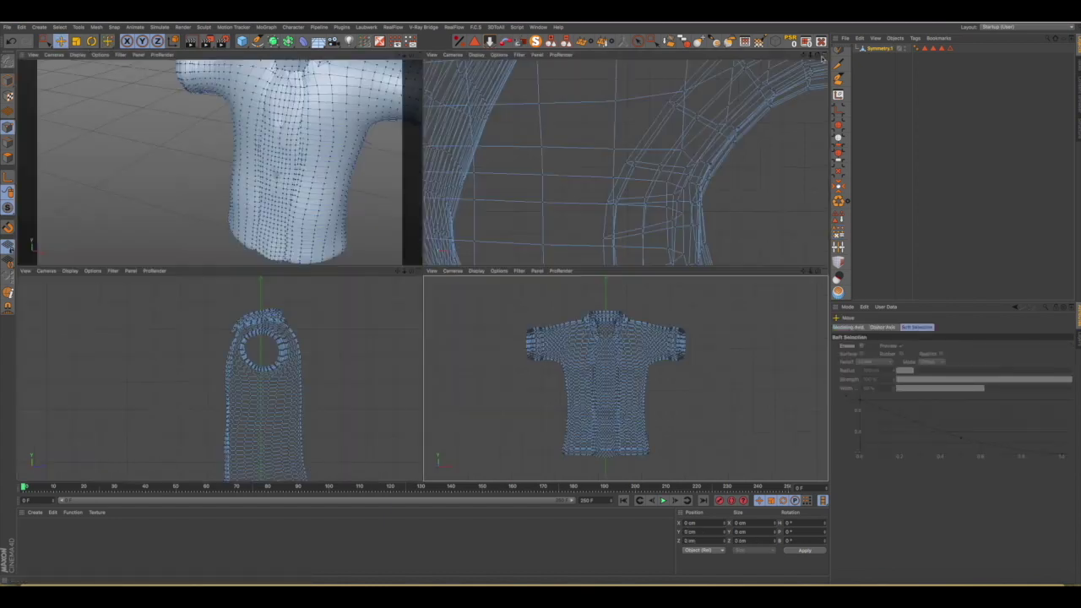
left_click(417, 55)
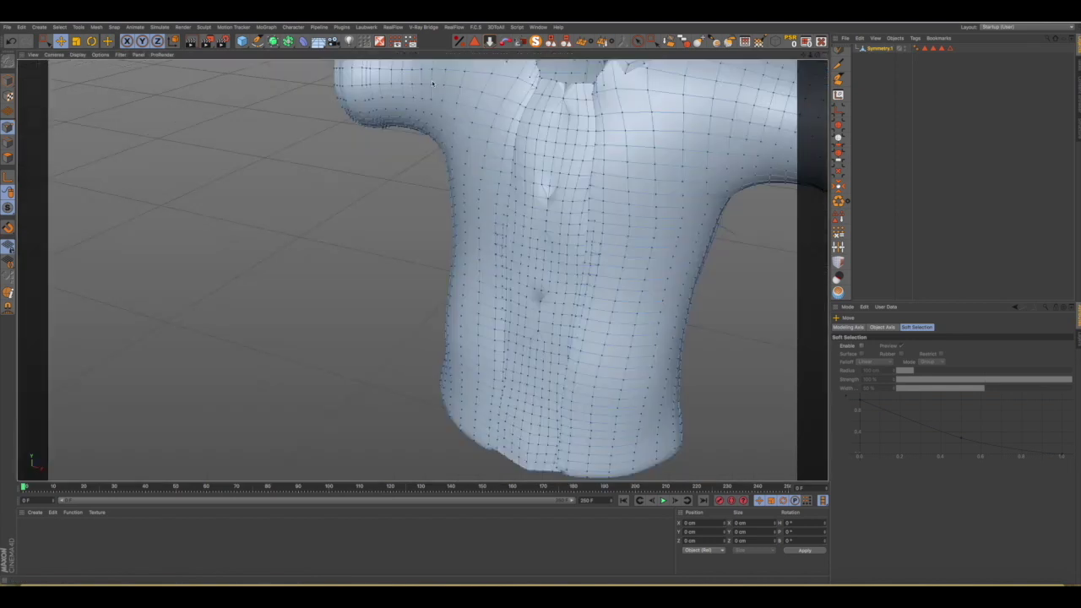
left_click_drag(566, 196, 592, 180, "alt")
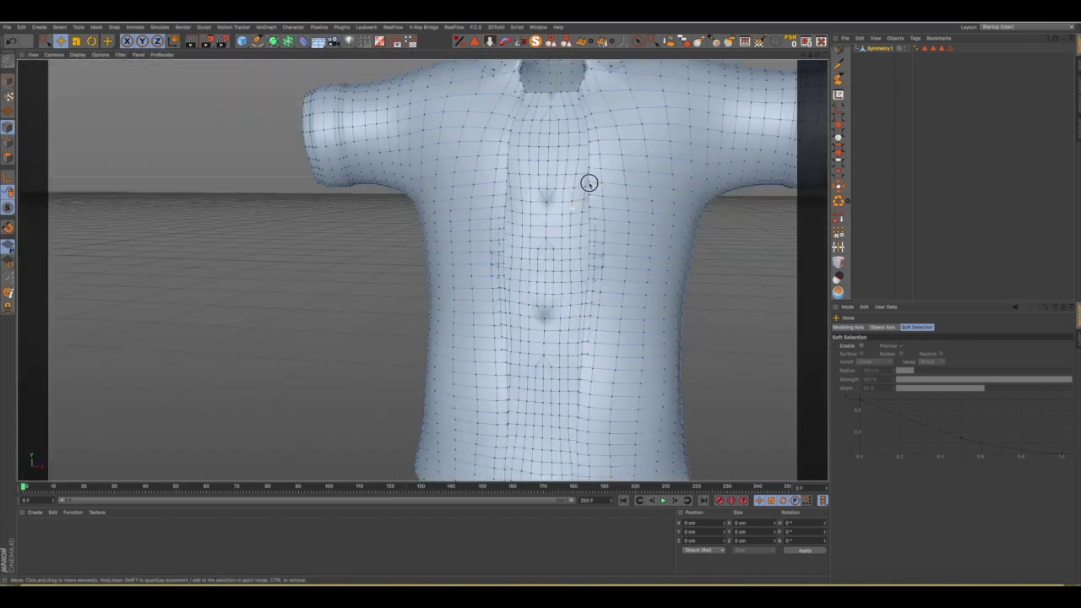
key("ctrl+a")
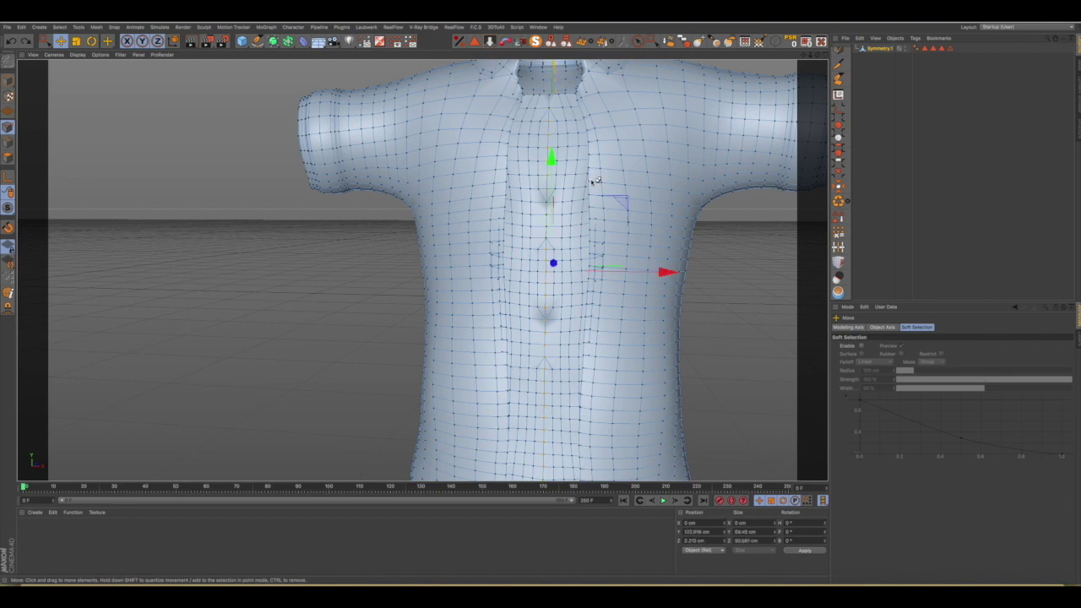
key("Delete")
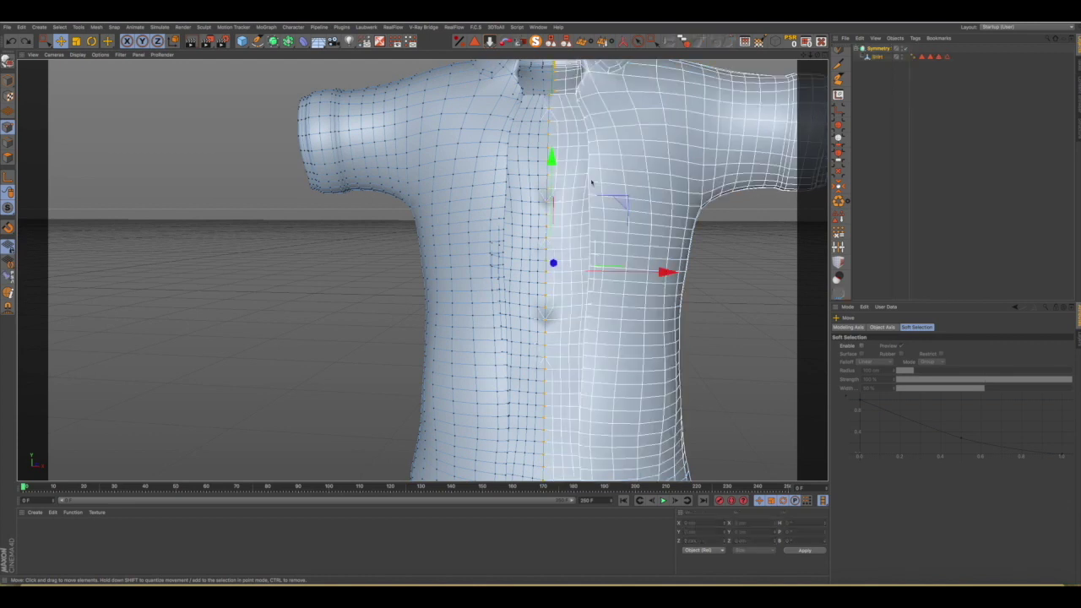
Set the Symmetry object's Tolerance to 0 cm and orbit to check the hem.
left_click(877, 49)
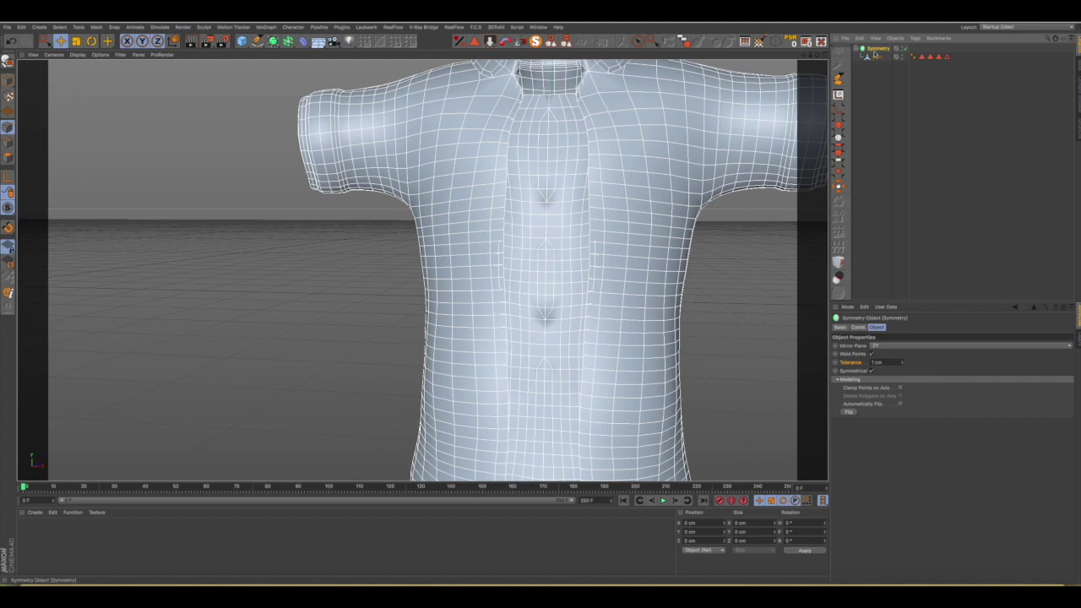
left_click(903, 365)
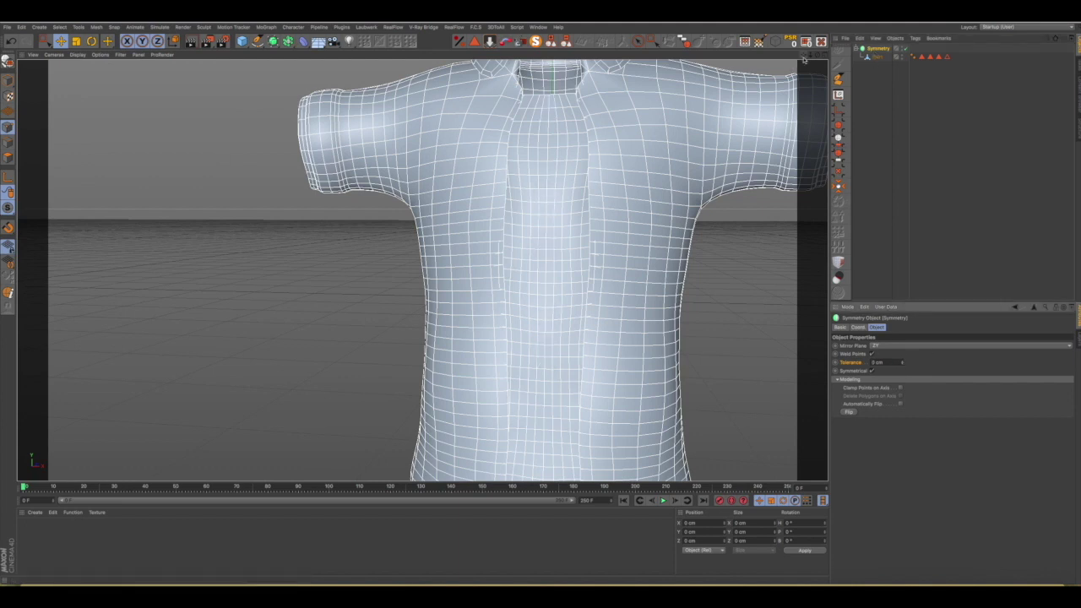
left_click_drag(804, 56, 801, 67)
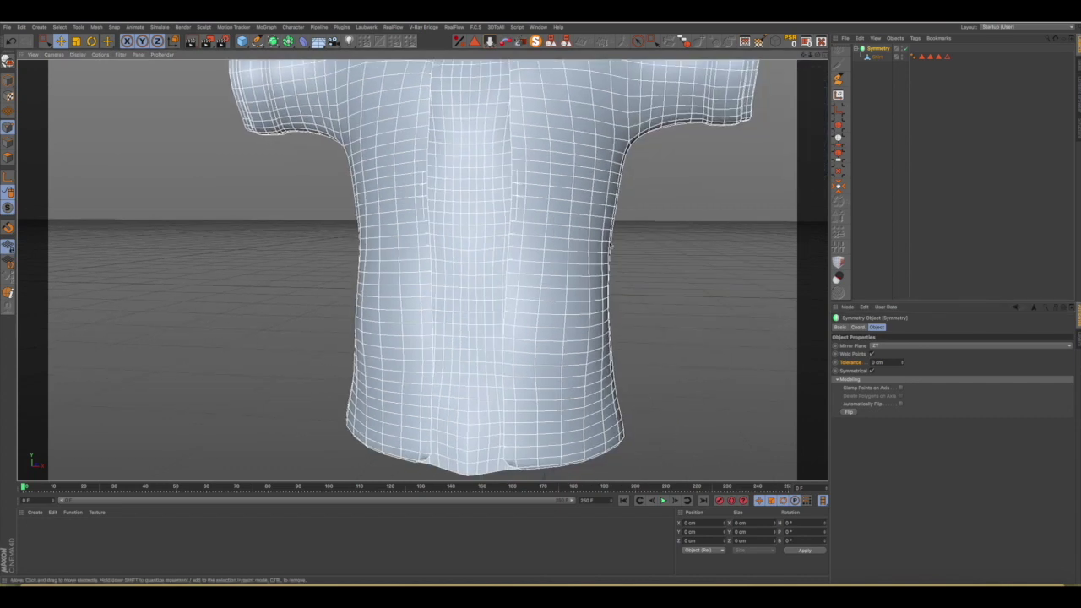
mouse_move(572, 260)
left_mouse_down("alt")
mouse_move(615, 191)
mouse_move(743, 266)
mouse_move(738, 304)
mouse_move(609, 282)
mouse_move(586, 182)
mouse_move(519, 180)
mouse_move(355, 212)
mouse_move(236, 187)
mouse_move(161, 189)
mouse_move(237, 225)
mouse_move(588, 217)
mouse_move(579, 205)
left_mouse_up("alt")
scroll(579, 184, "down", 5)
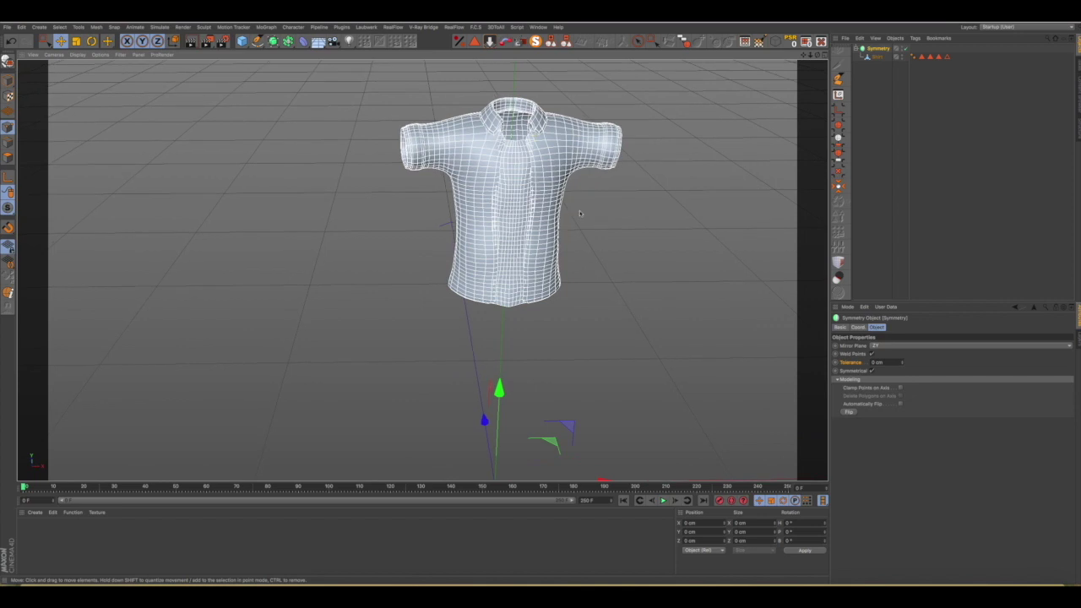
Make the mirrored shirt editable as Symmetry.1 and switch to Model mode.
left_click(682, 40)
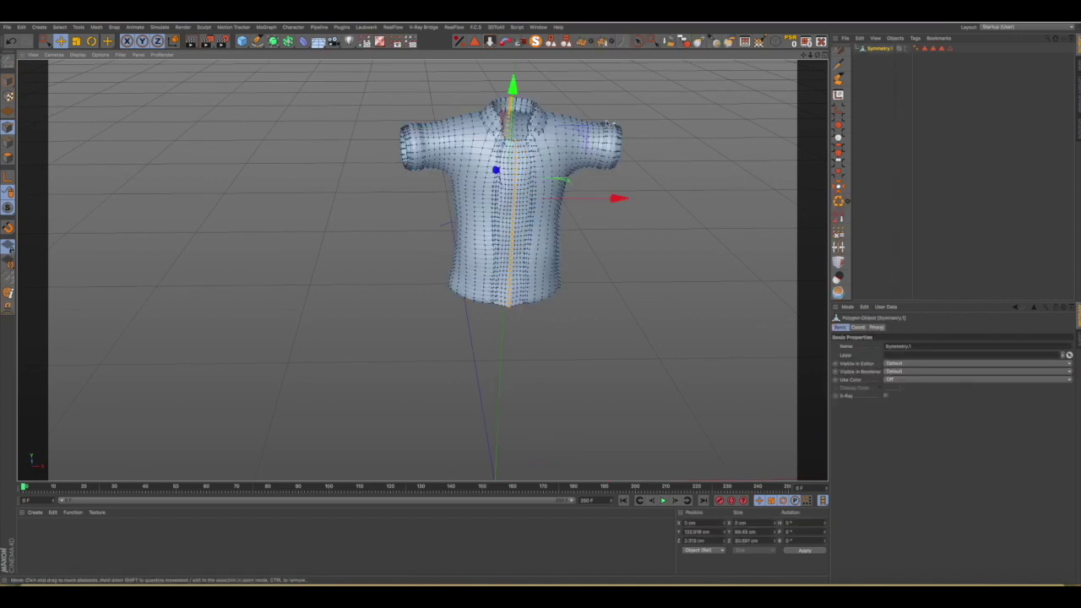
left_click(7, 80)
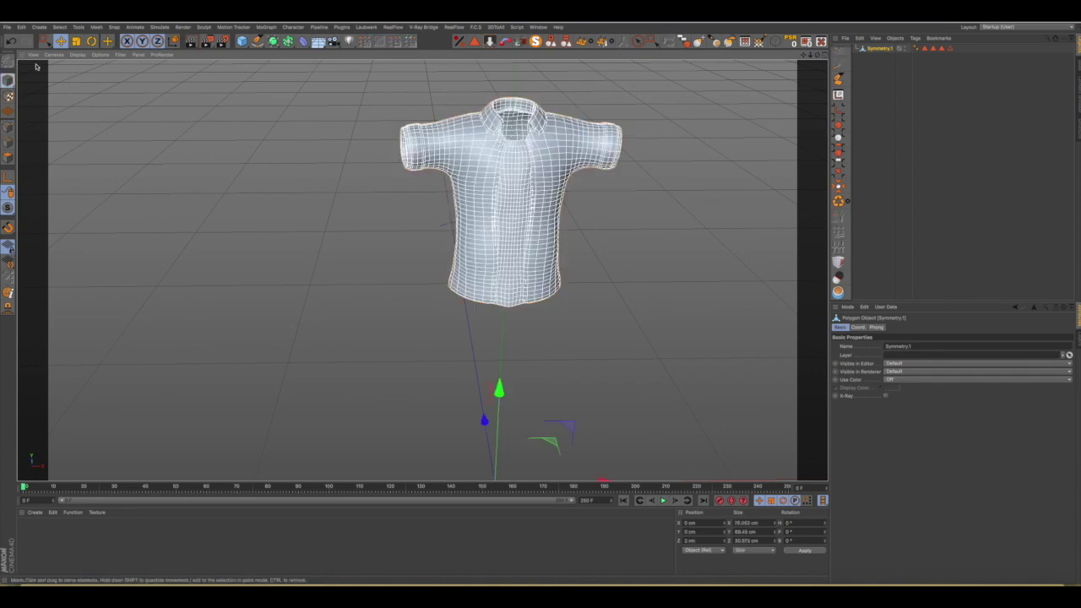
scroll(579, 185, "up", 3)
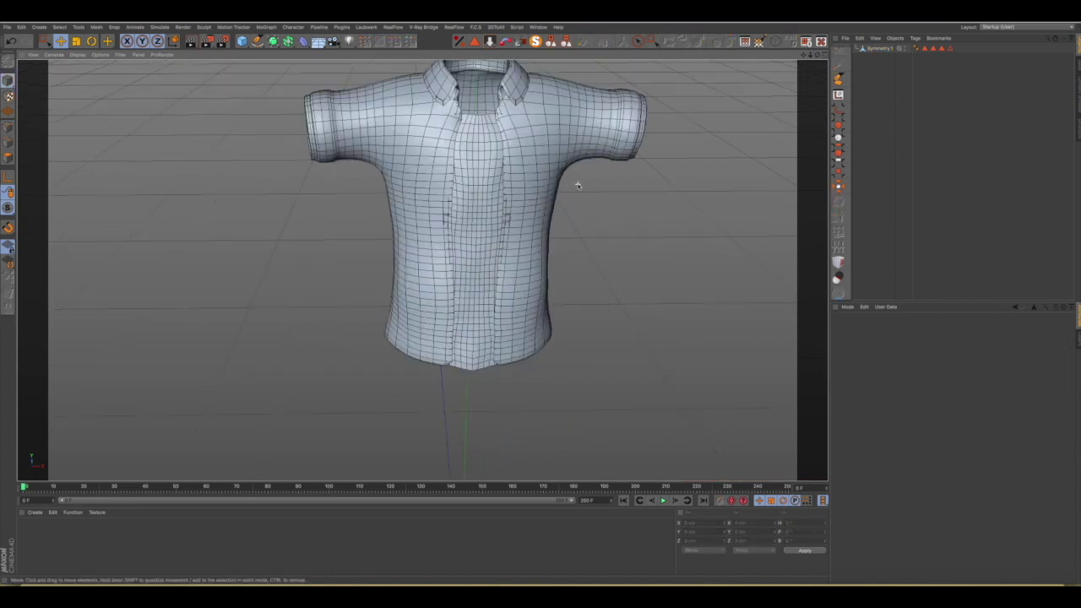
left_click_drag(518, 177, 468, 228, "alt")
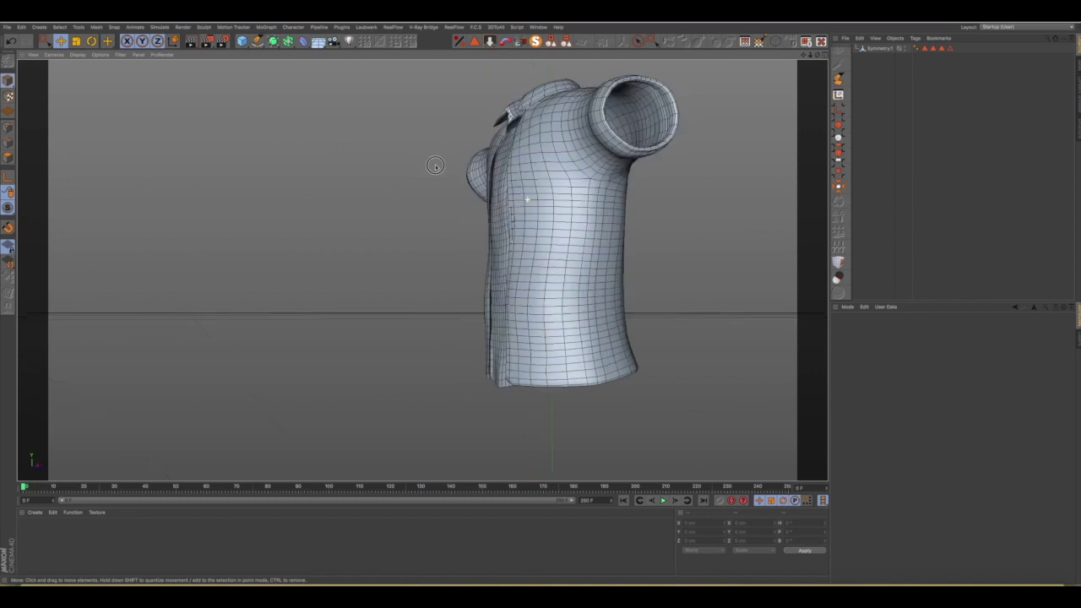
scroll(468, 228, "up", 2)
scroll(468, 227, "up", 3)
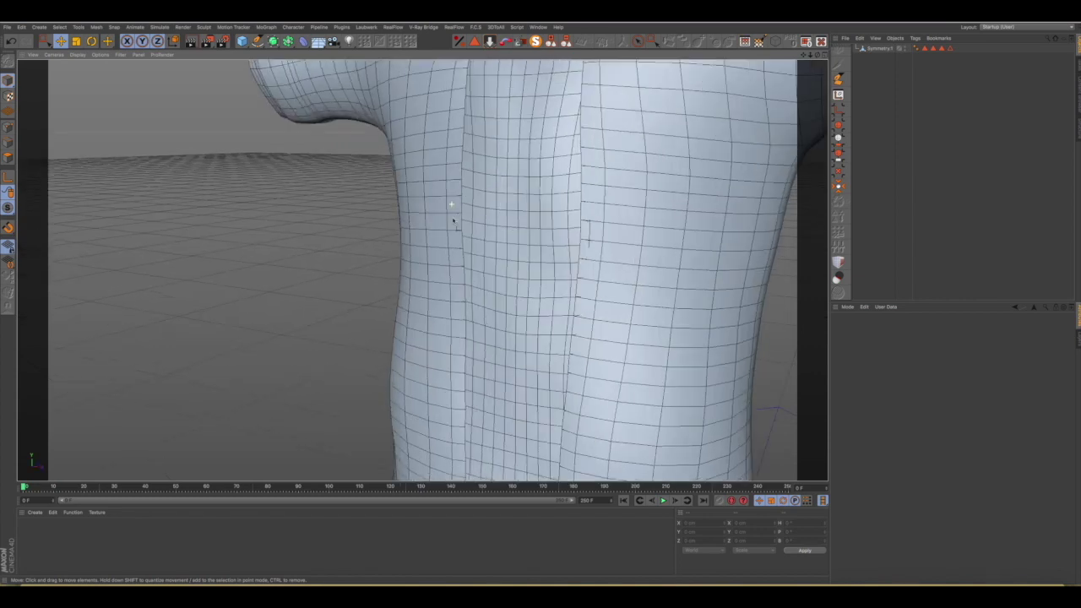
scroll(466, 225, "up", 1)
scroll(465, 225, "up", 2)
Orbit and zoom around the sleeves, front and collar to inspect the editable shirt.
left_click_drag(466, 224, 445, 239, "alt")
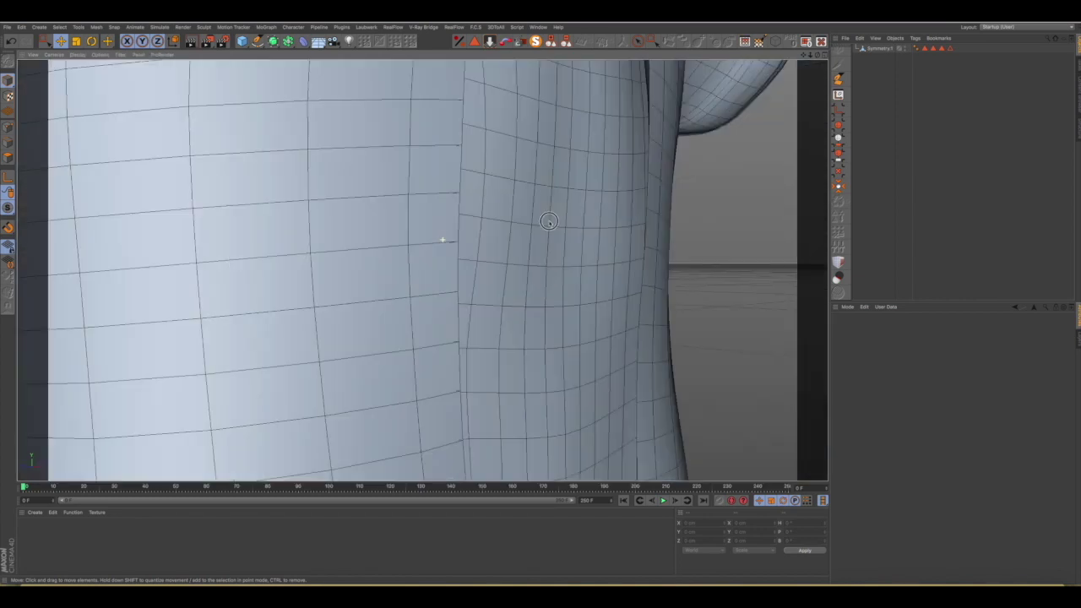
scroll(534, 222, "down", 2)
scroll(534, 222, "down", 2)
scroll(534, 222, "down", 2)
mouse_move(534, 221)
left_mouse_down("alt")
mouse_move(562, 205)
mouse_move(588, 214)
left_mouse_up("alt")
scroll(563, 205, "down", 2)
scroll(596, 195, "down", 2)
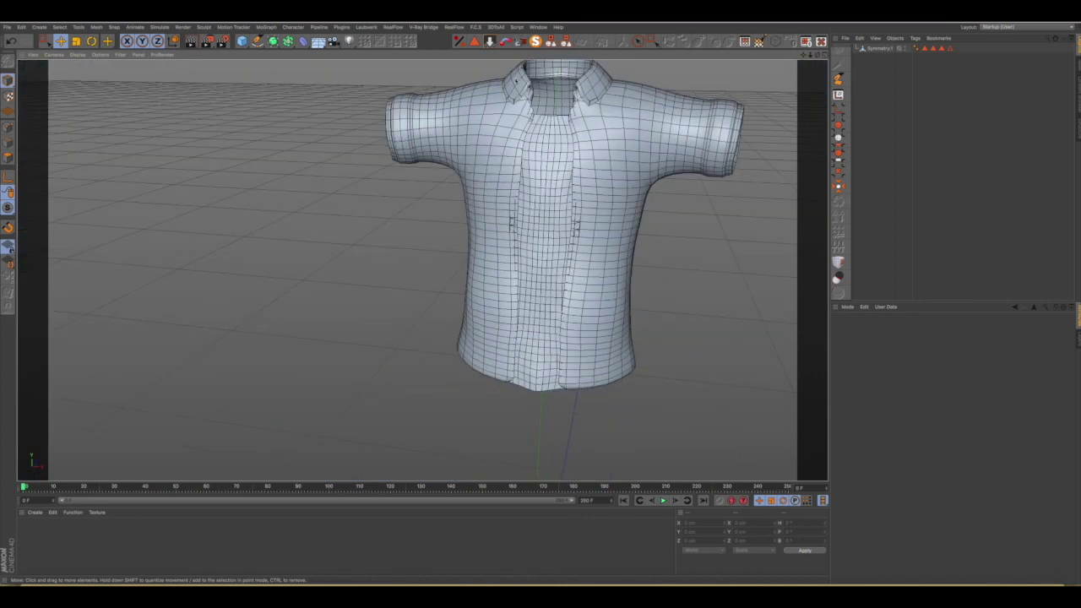
scroll(460, 102, "up", 3)
scroll(459, 101, "up", 3)
scroll(459, 101, "up", 3)
left_click_drag(473, 118, 459, 102, "alt")
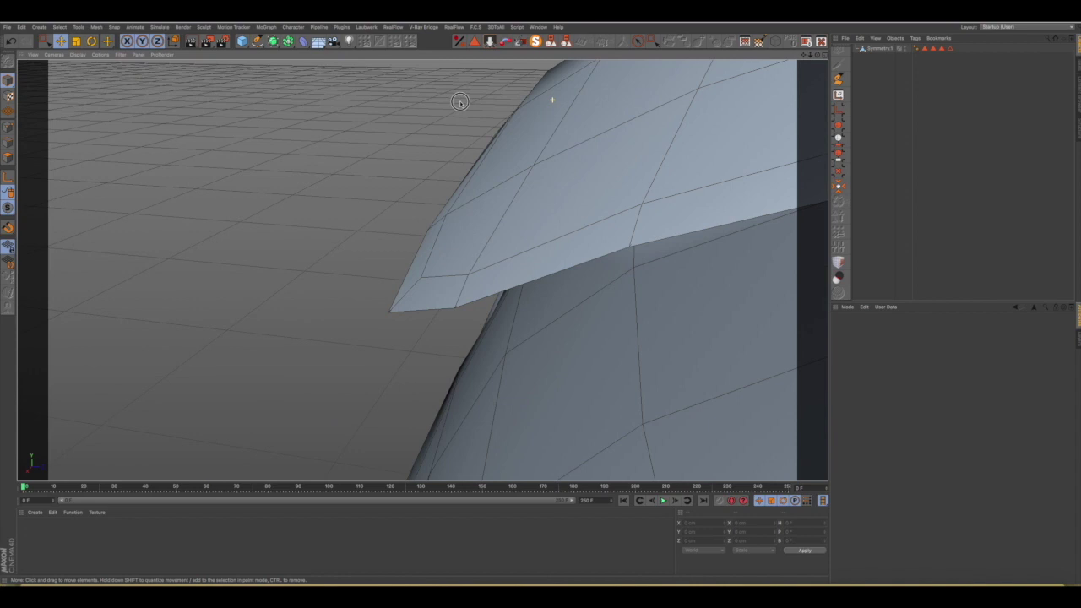
scroll(459, 102, "down", 3)
mouse_move(543, 115)
left_mouse_down("alt")
mouse_move(563, 134)
mouse_move(495, 127)
mouse_move(541, 102)
mouse_move(519, 112)
mouse_move(510, 161)
mouse_move(525, 152)
left_mouse_up("alt")
scroll(553, 125, "down", 3)
Zoom out on the final red rendered shirt with its blue placket and cuff trims.
scroll(514, 135, "down", 3)
scroll(514, 135, "down", 2)
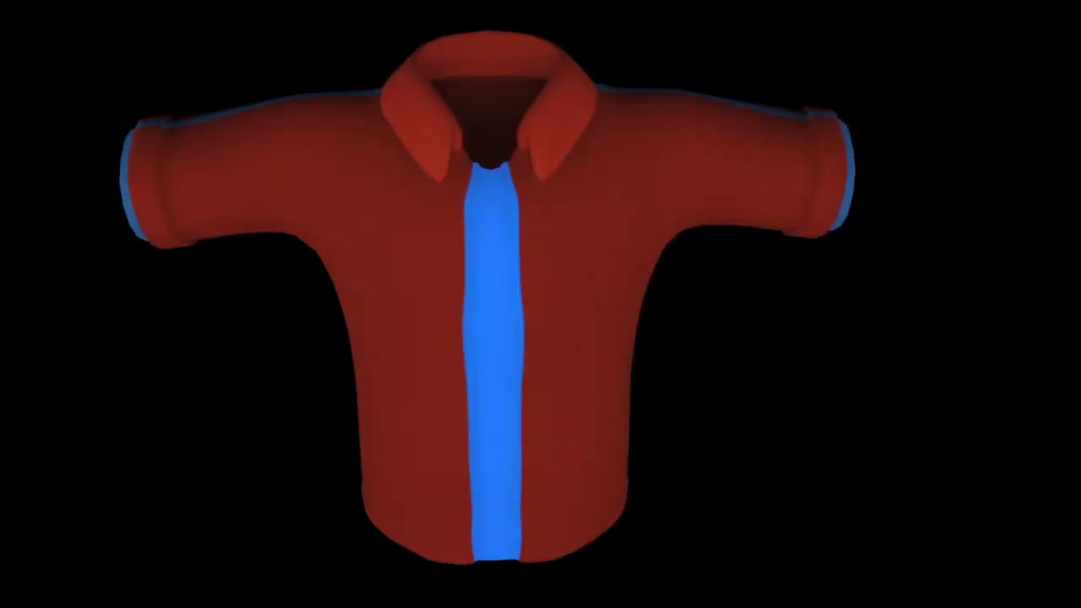